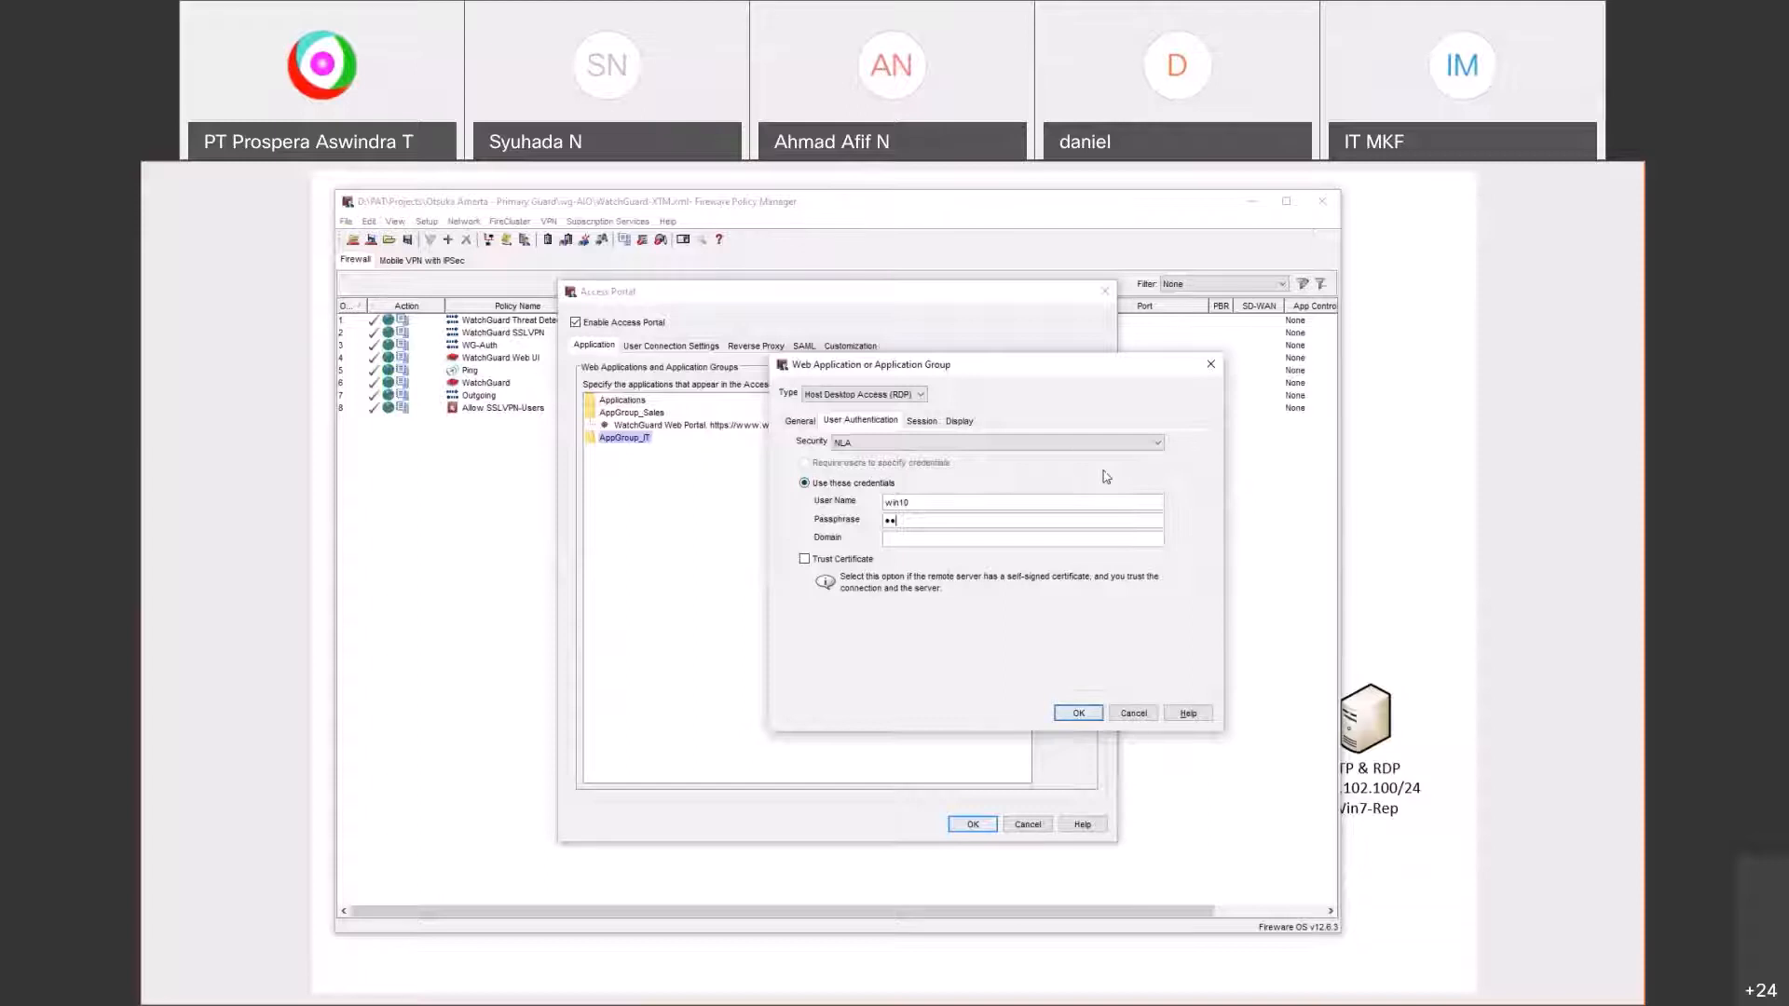
Step: Trust the RDP server's self-signed certificate and review the Session, Display and General tabs
text(******)
click(890, 540)
click(805, 559)
click(920, 421)
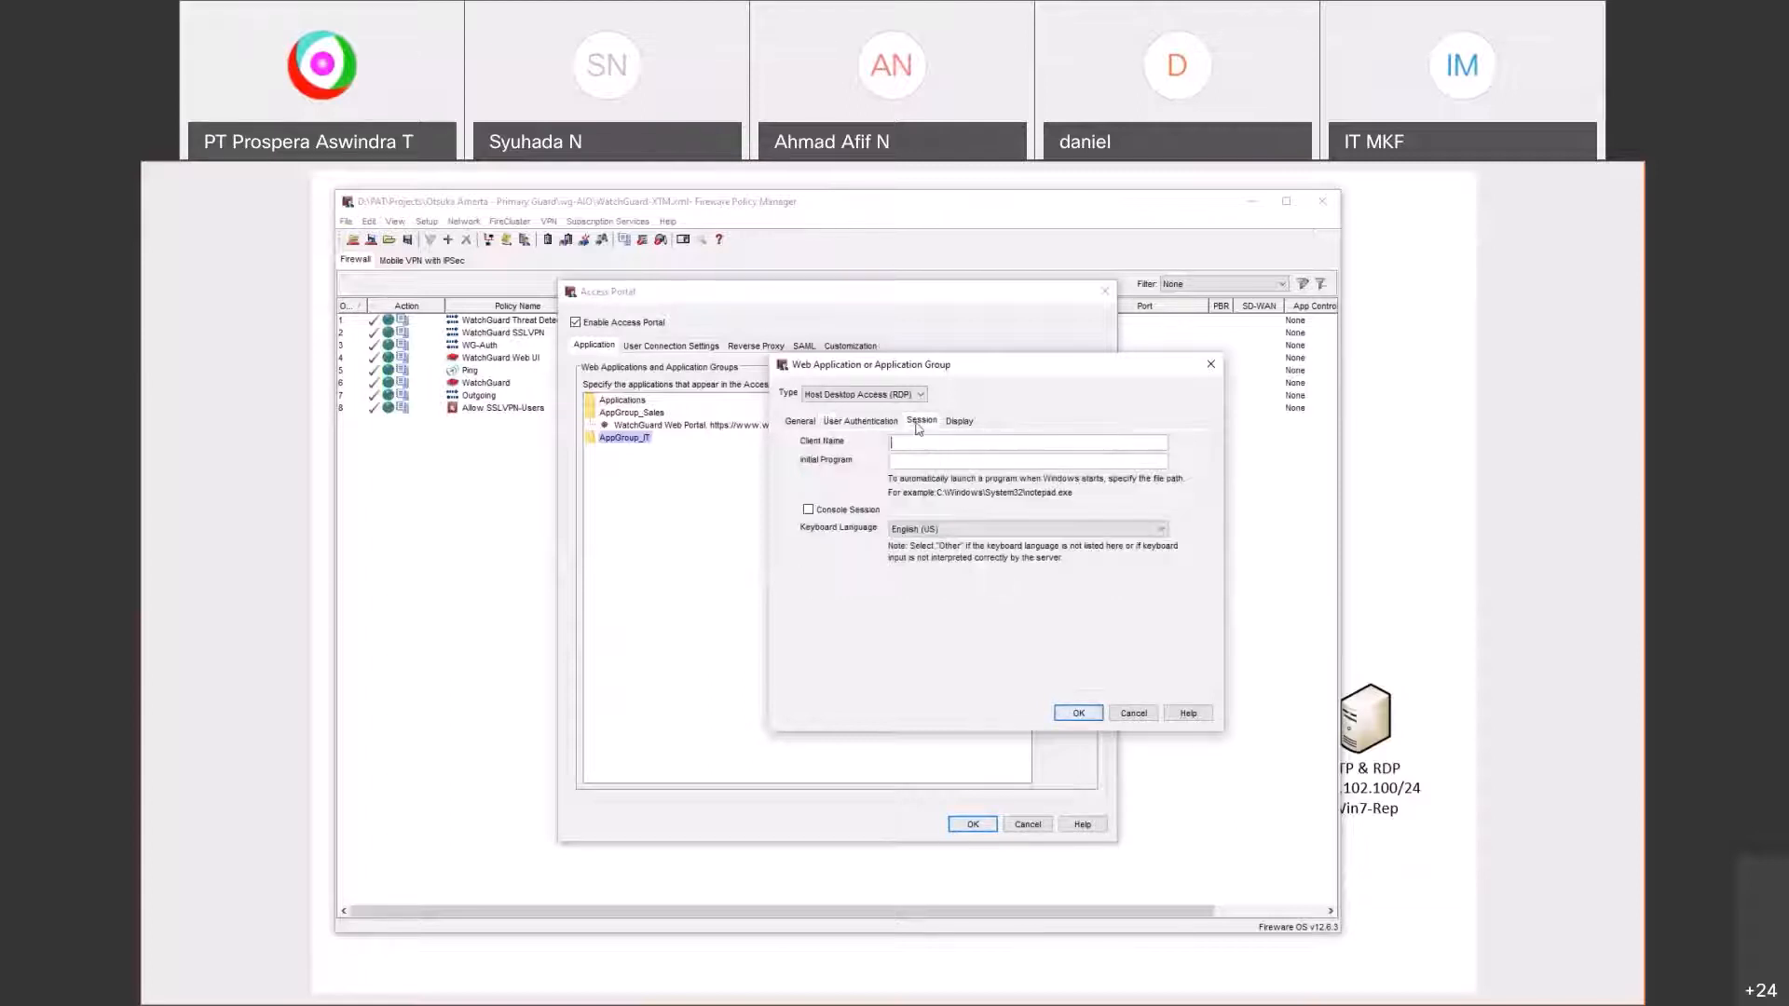
click(955, 421)
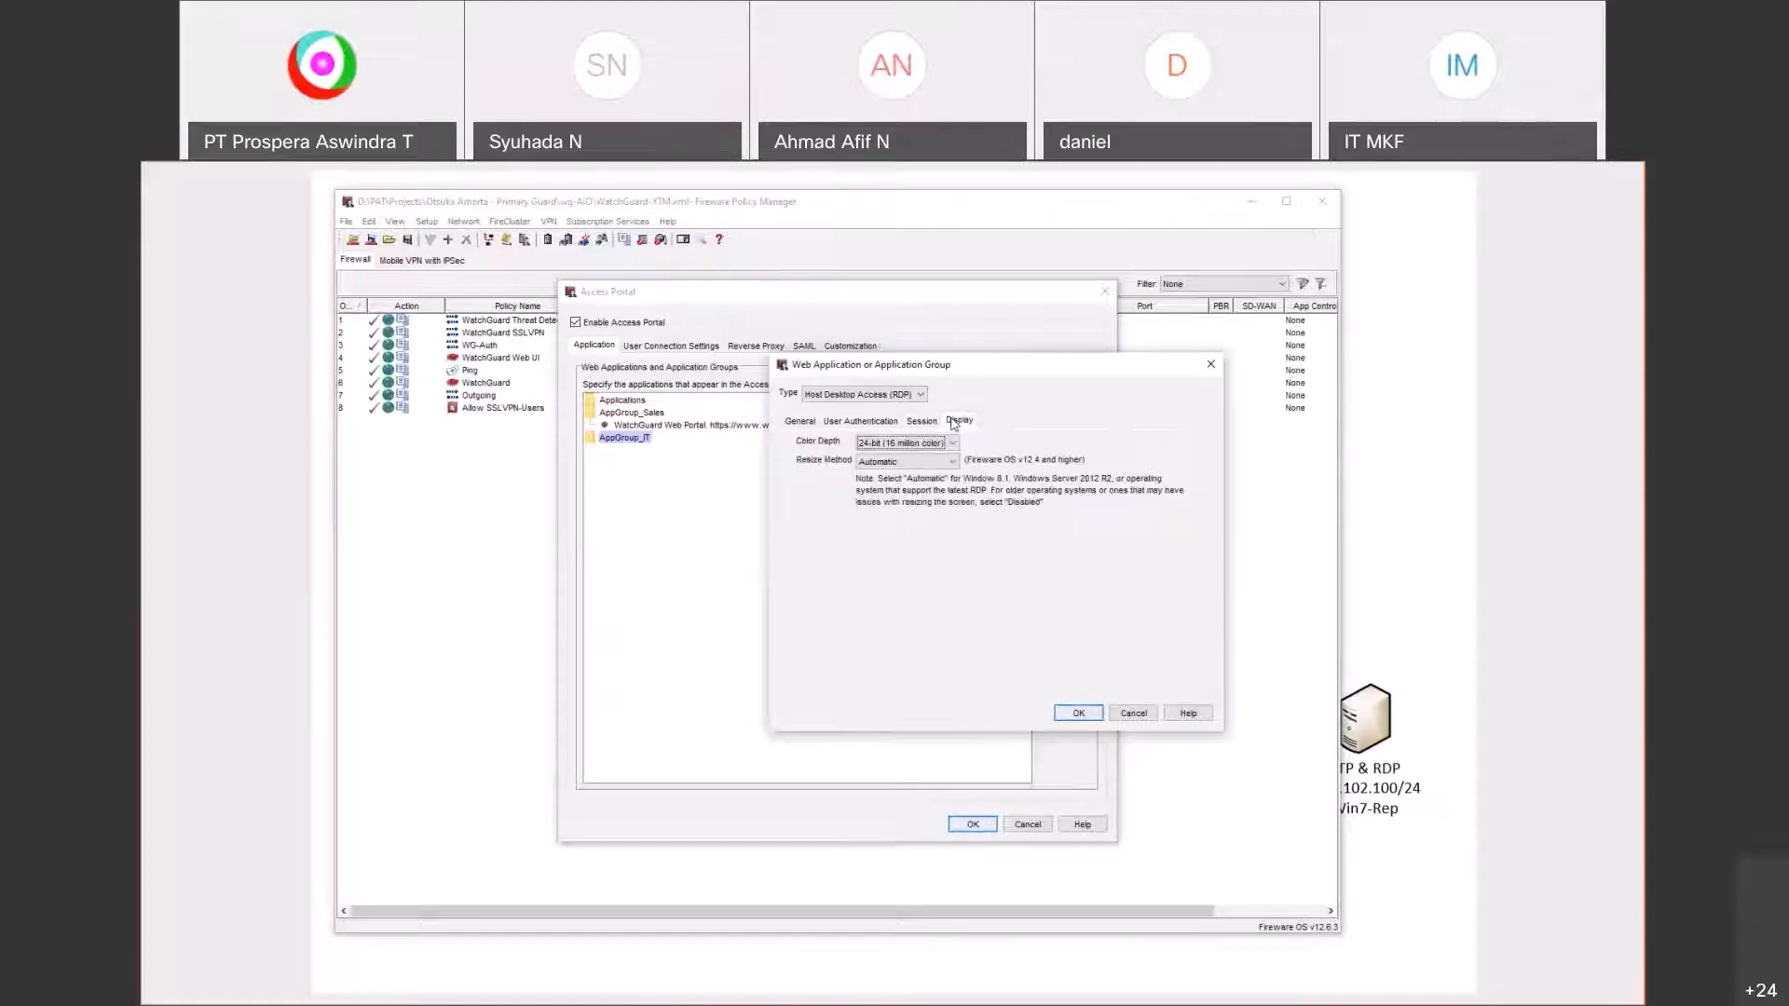
click(814, 424)
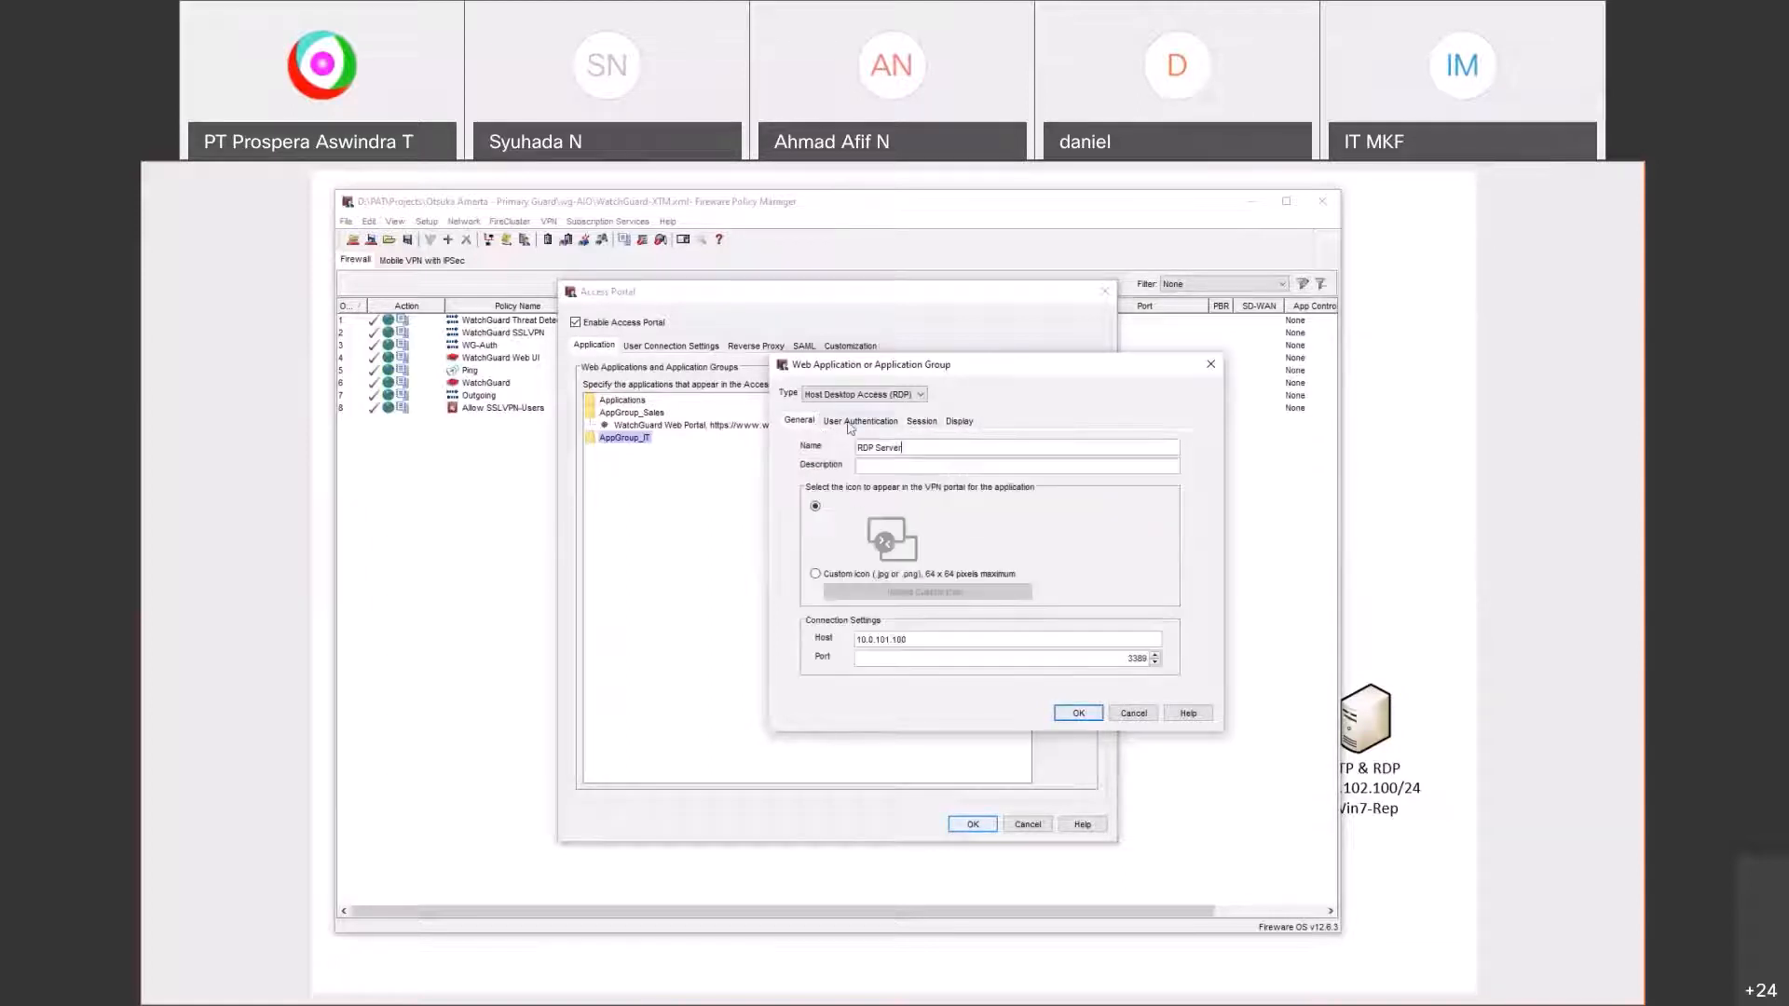
click(859, 421)
click(798, 420)
click(869, 427)
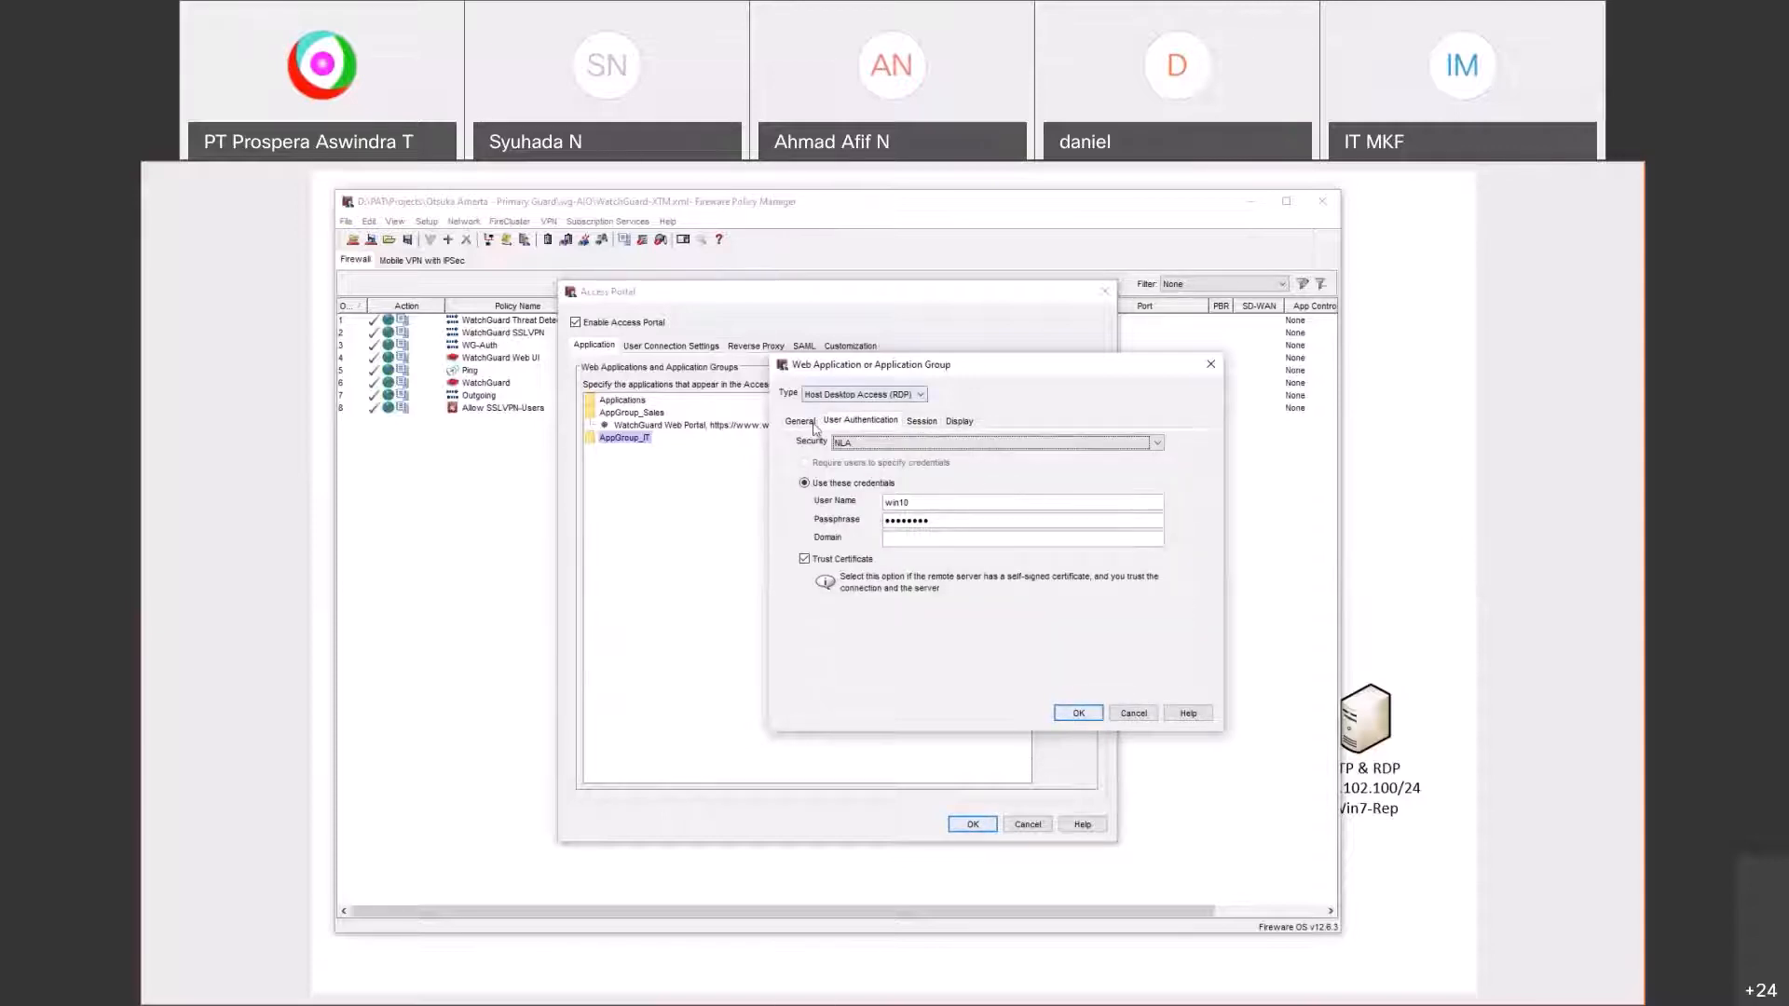
Step: Set security to NLA with stored win10 credentials and save RDP Server to AppGroup_IT
click(859, 443)
click(856, 465)
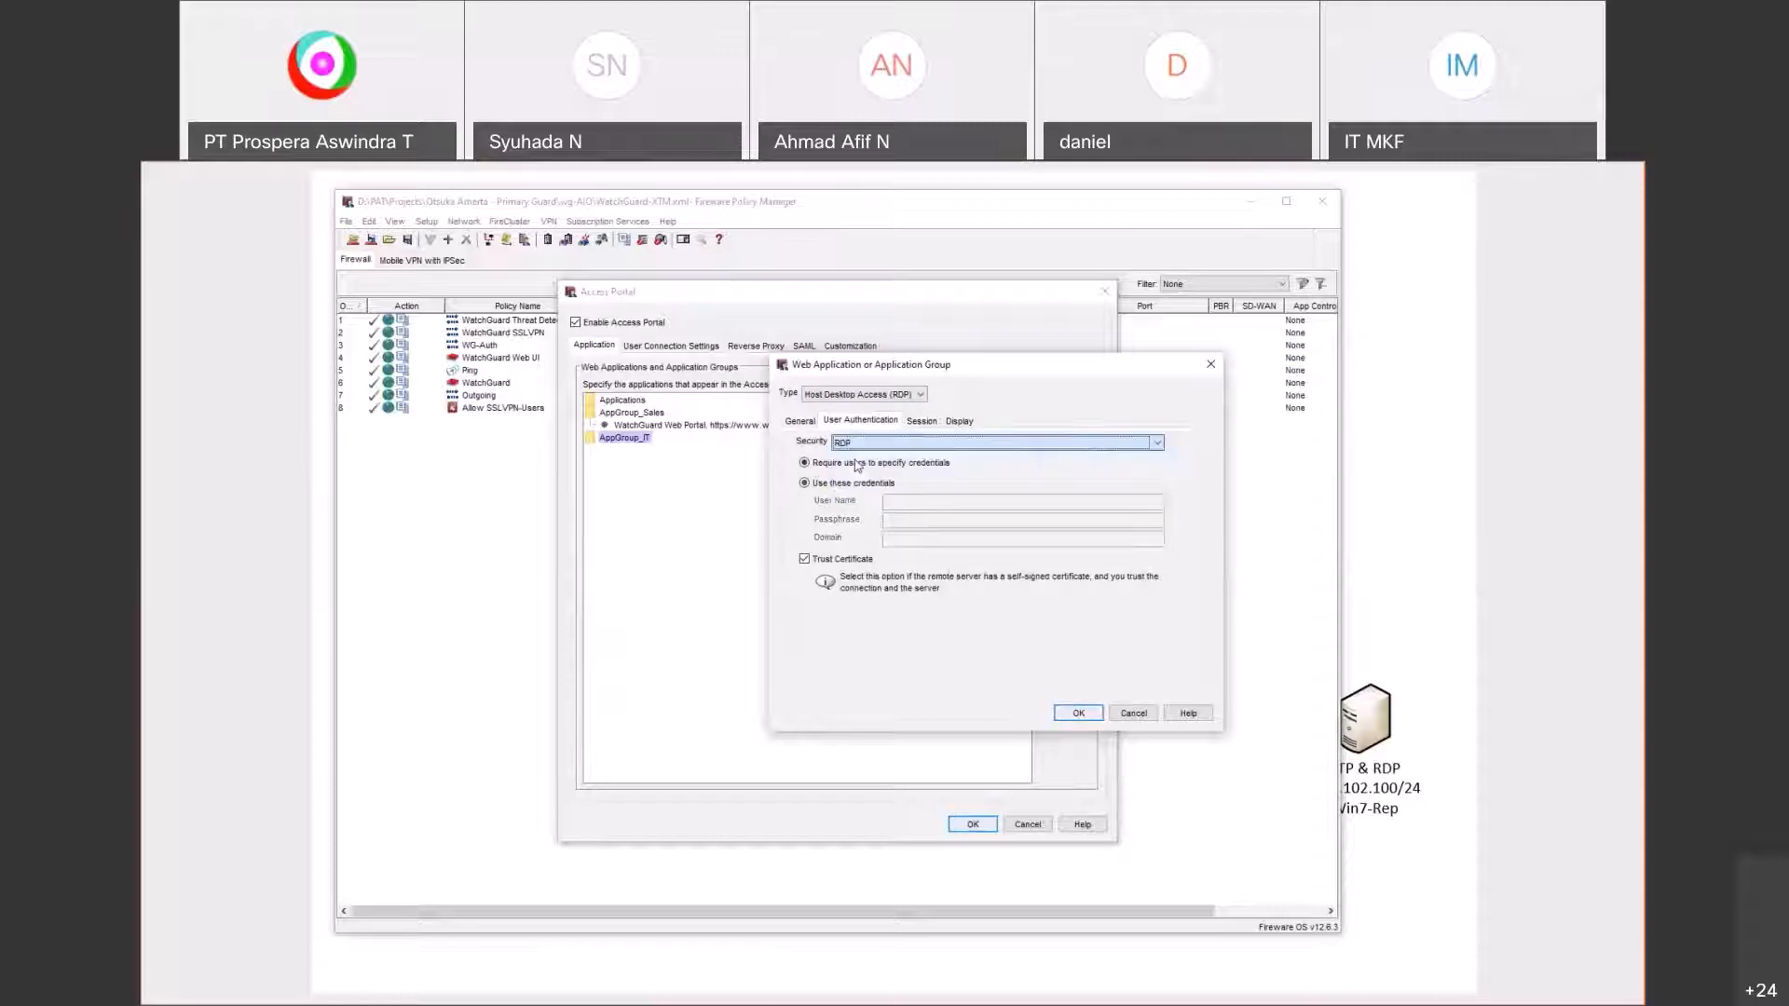
click(856, 464)
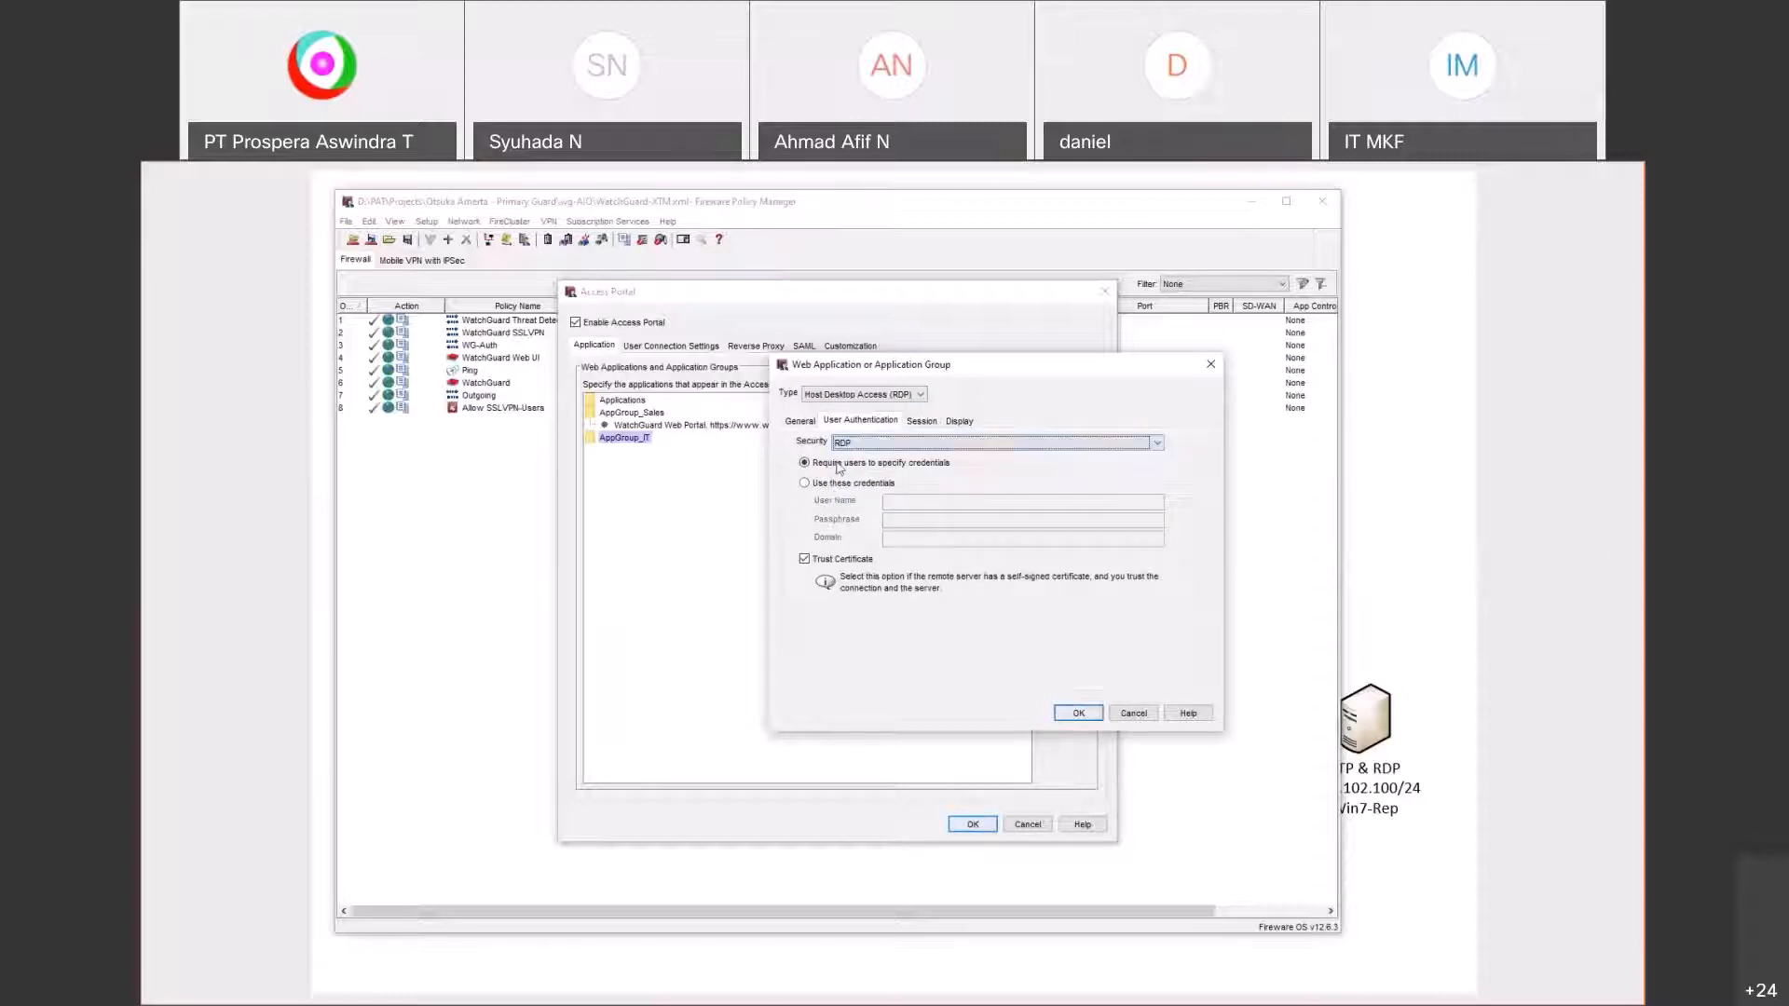
click(890, 482)
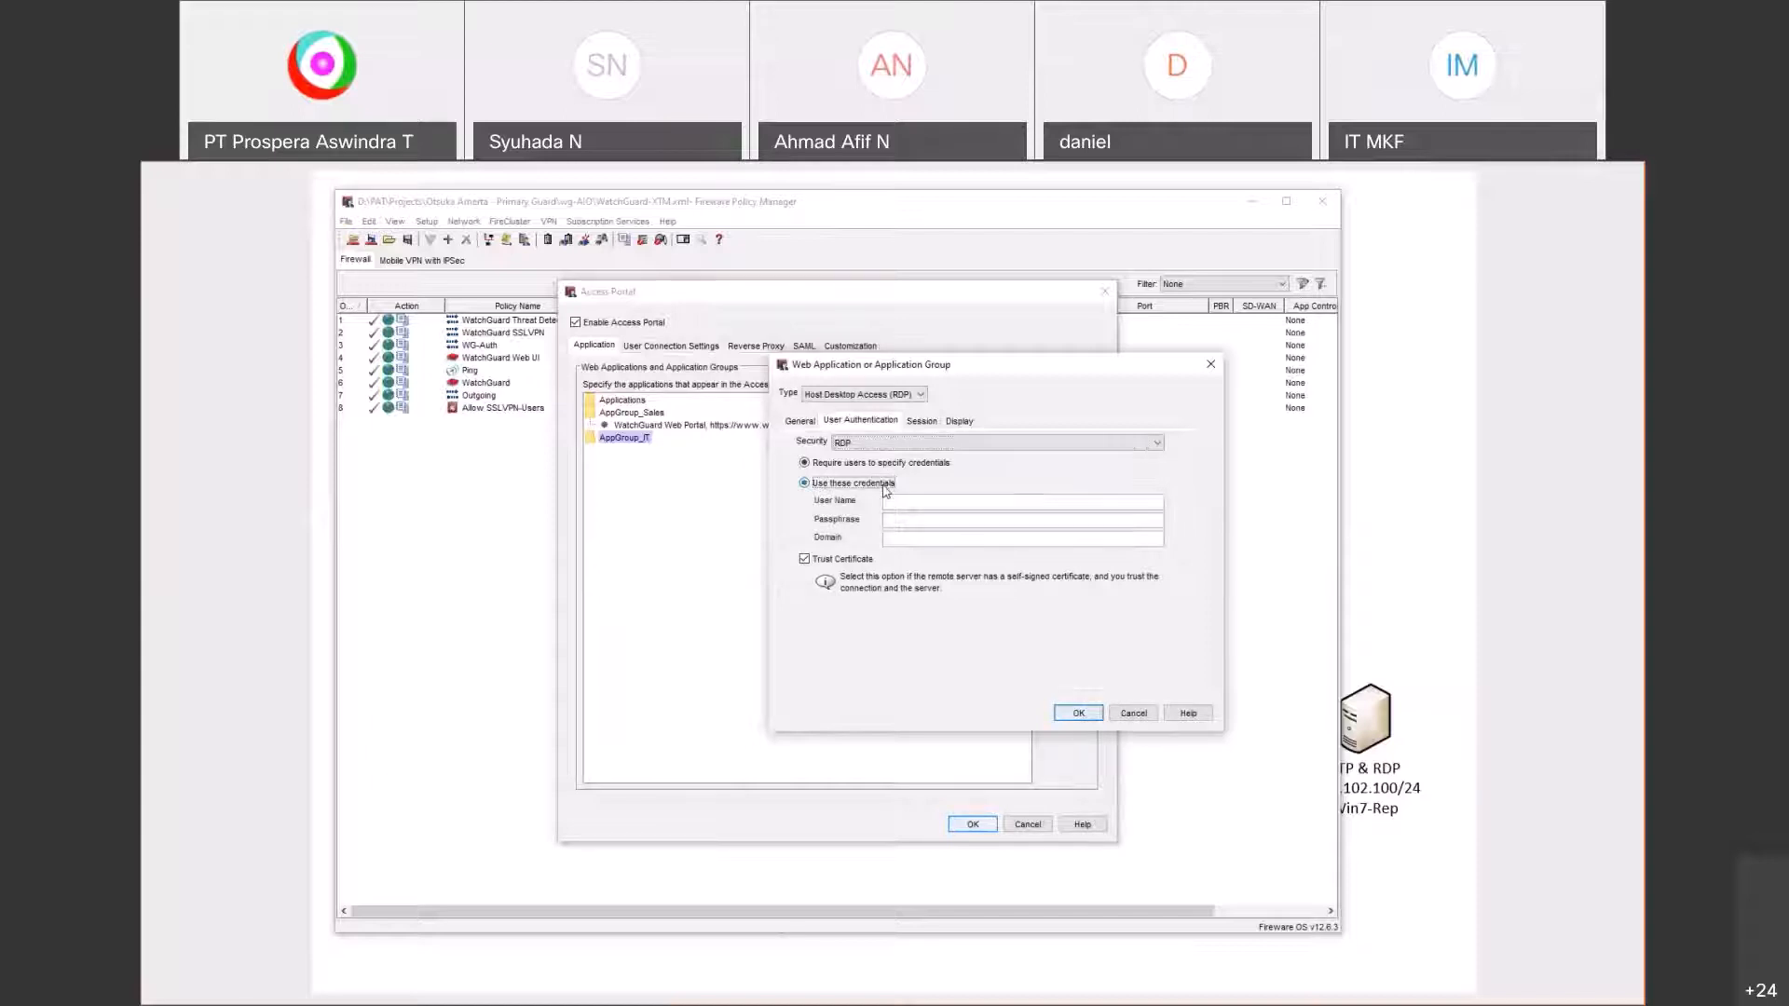
click(898, 442)
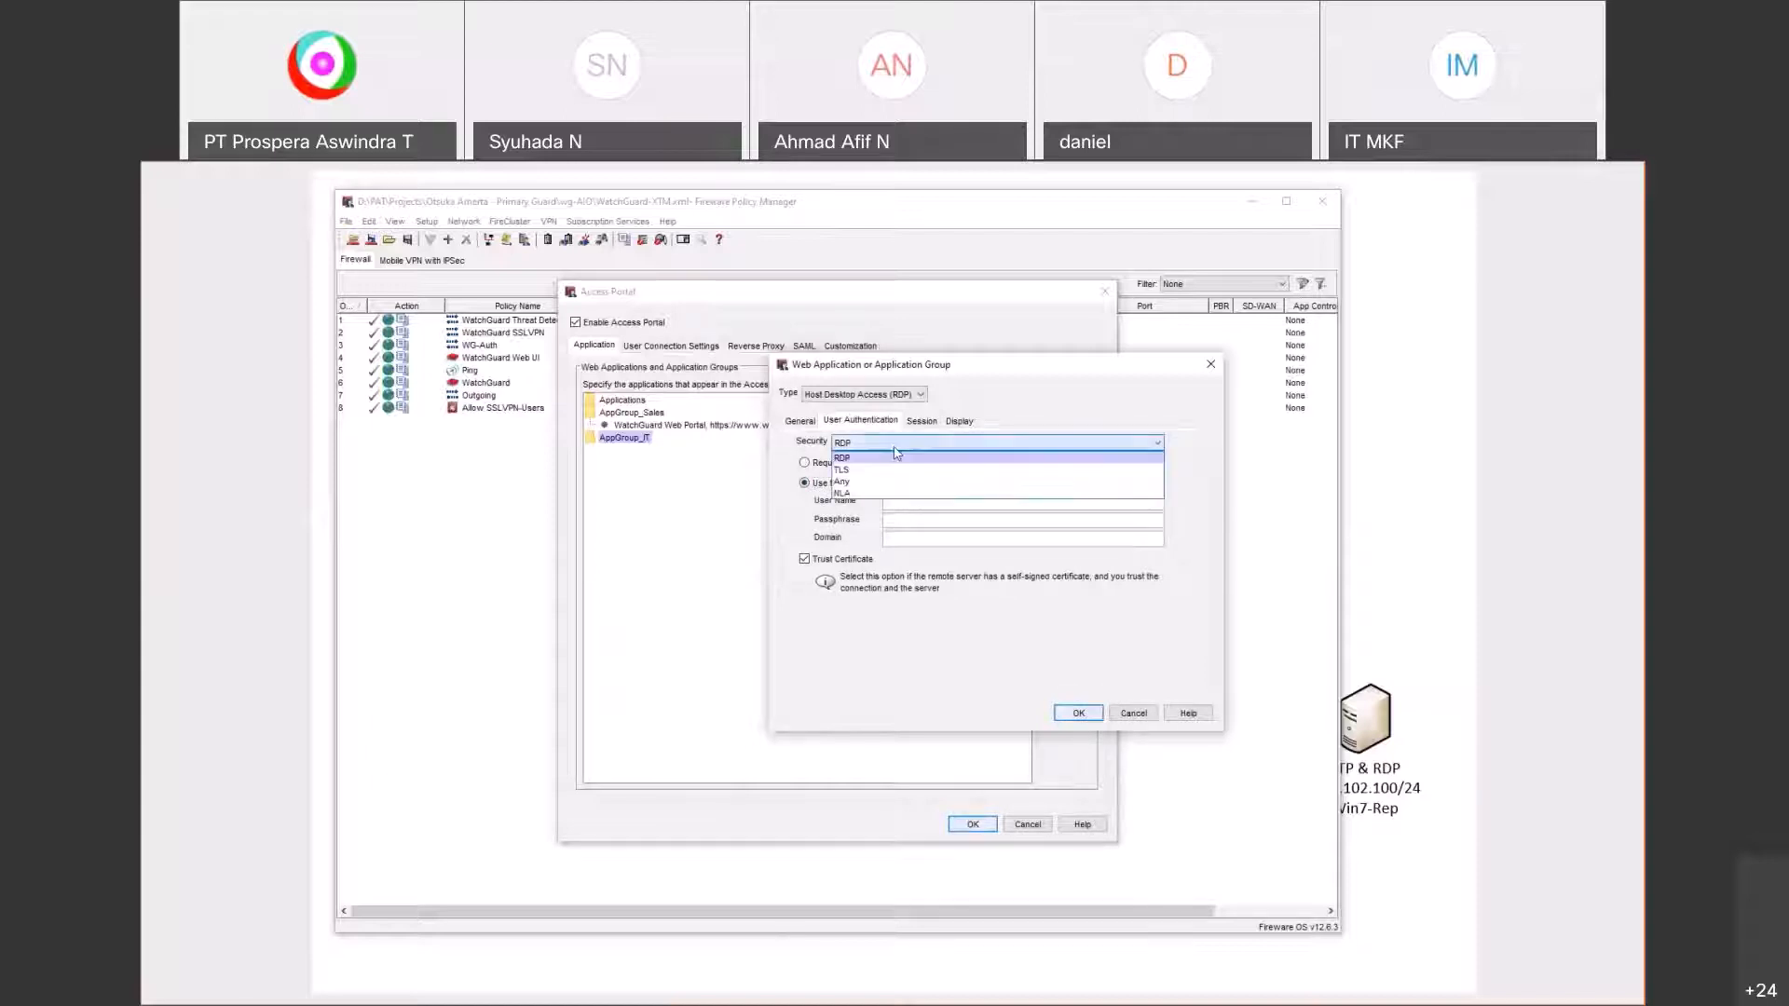
click(870, 497)
click(921, 502)
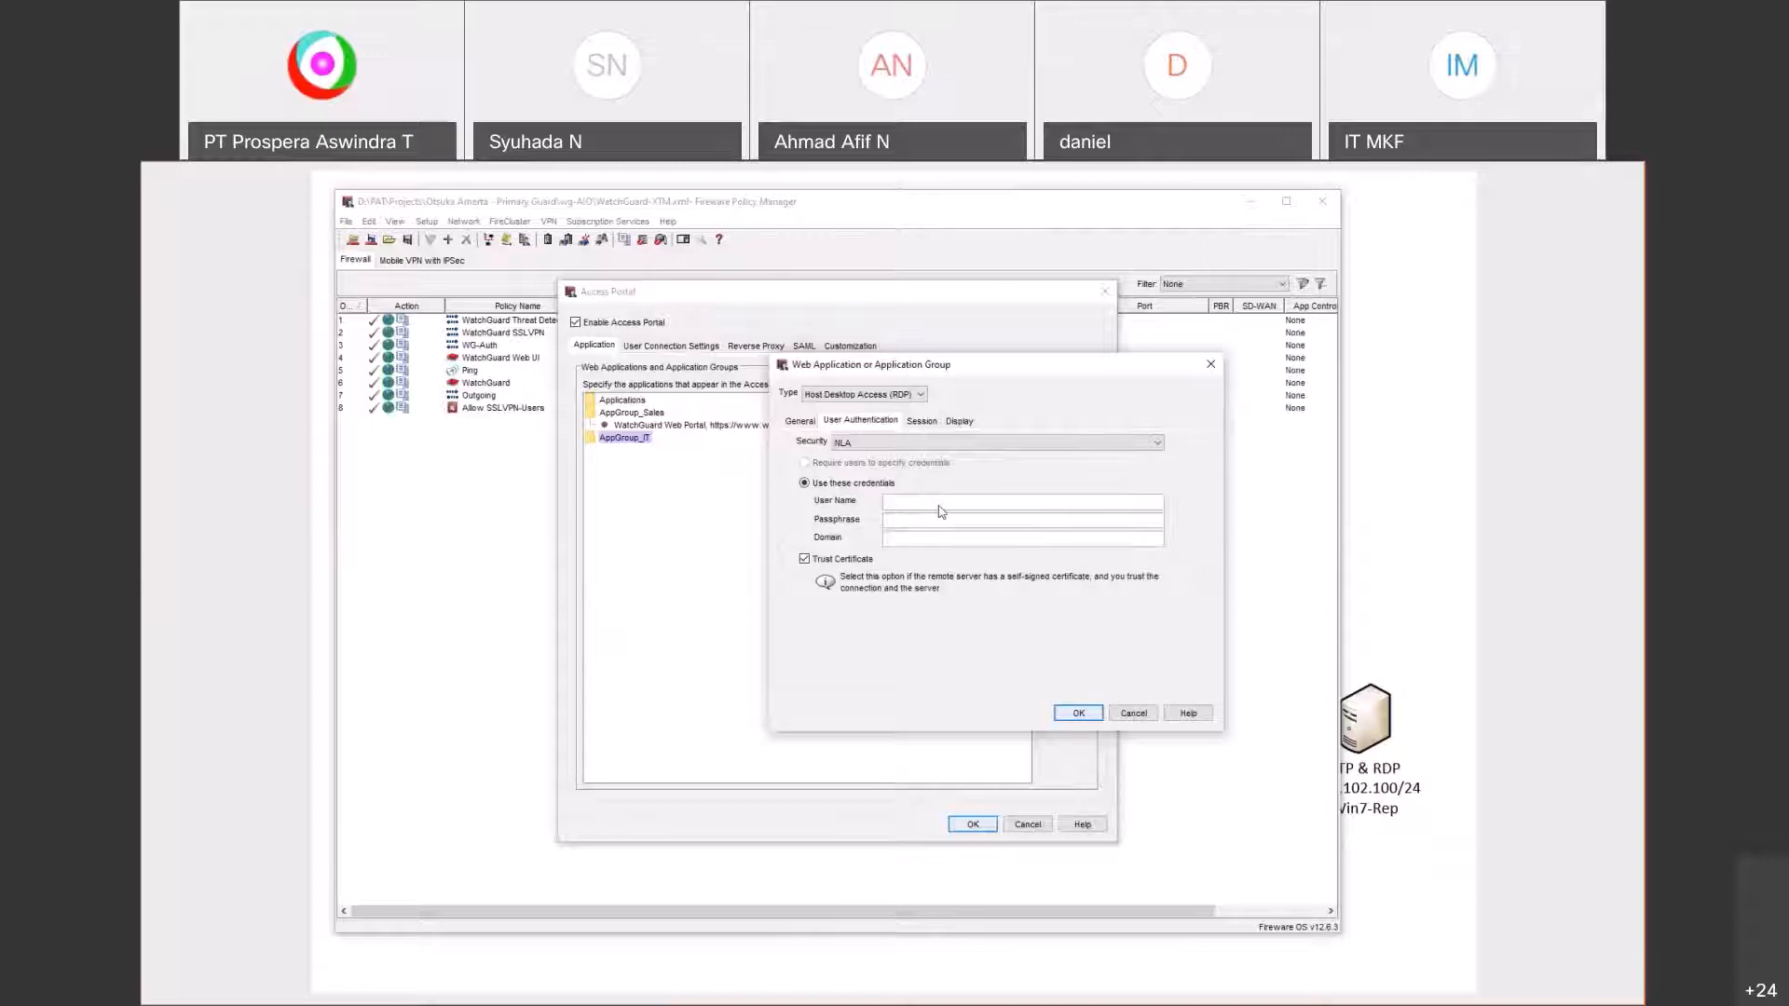
text(win10)
key(Tab)
text(Password)
click(1079, 713)
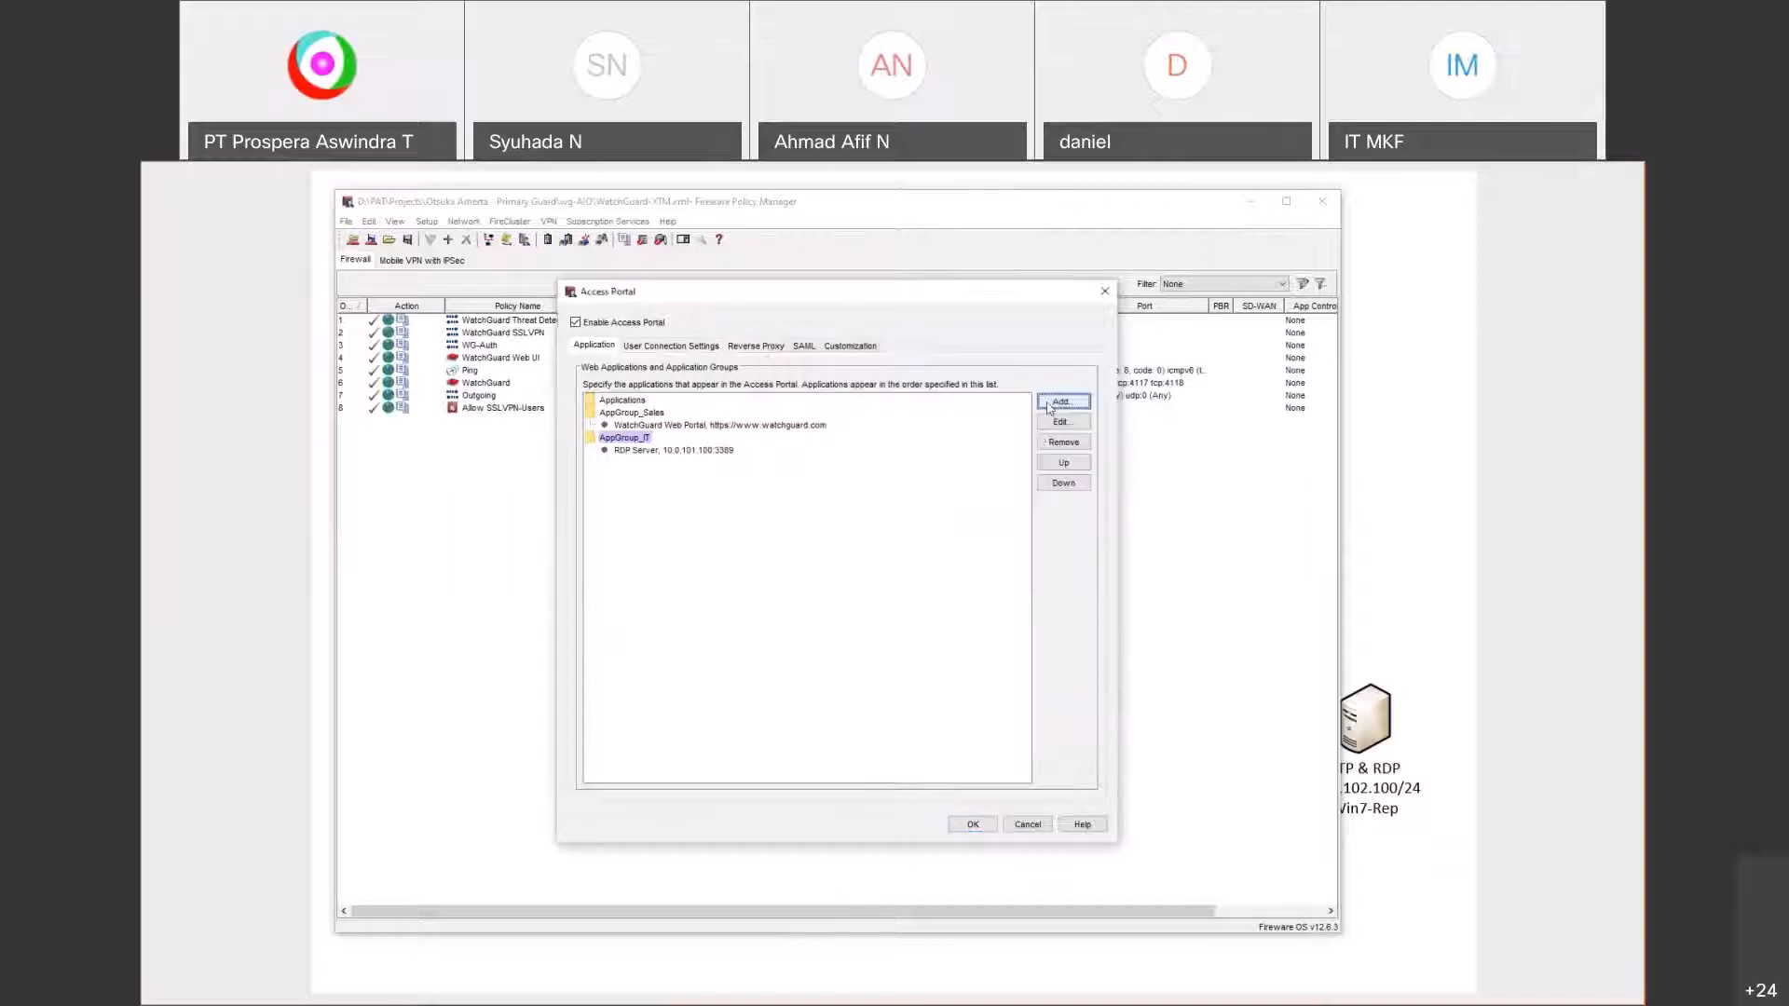
Step: Add a Host Shell Access (SSH) application named Switch with host 10.0.101.2
click(1049, 406)
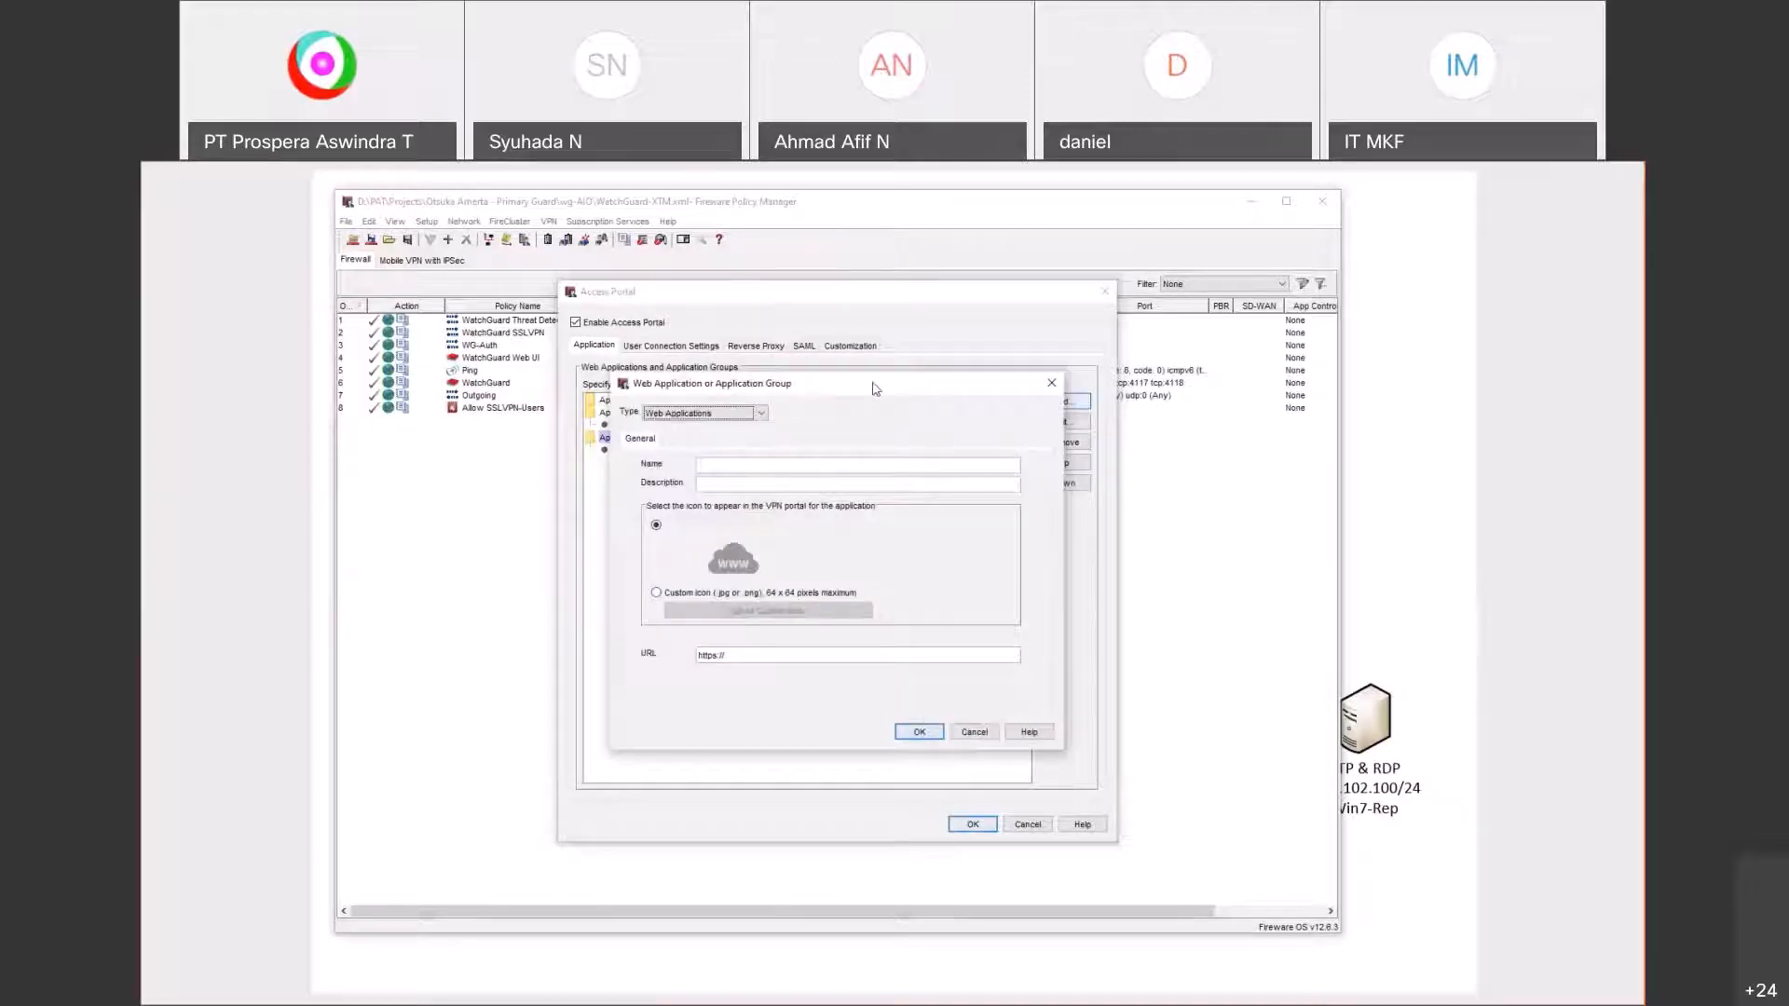
drag(922, 424, 942, 424)
click(944, 417)
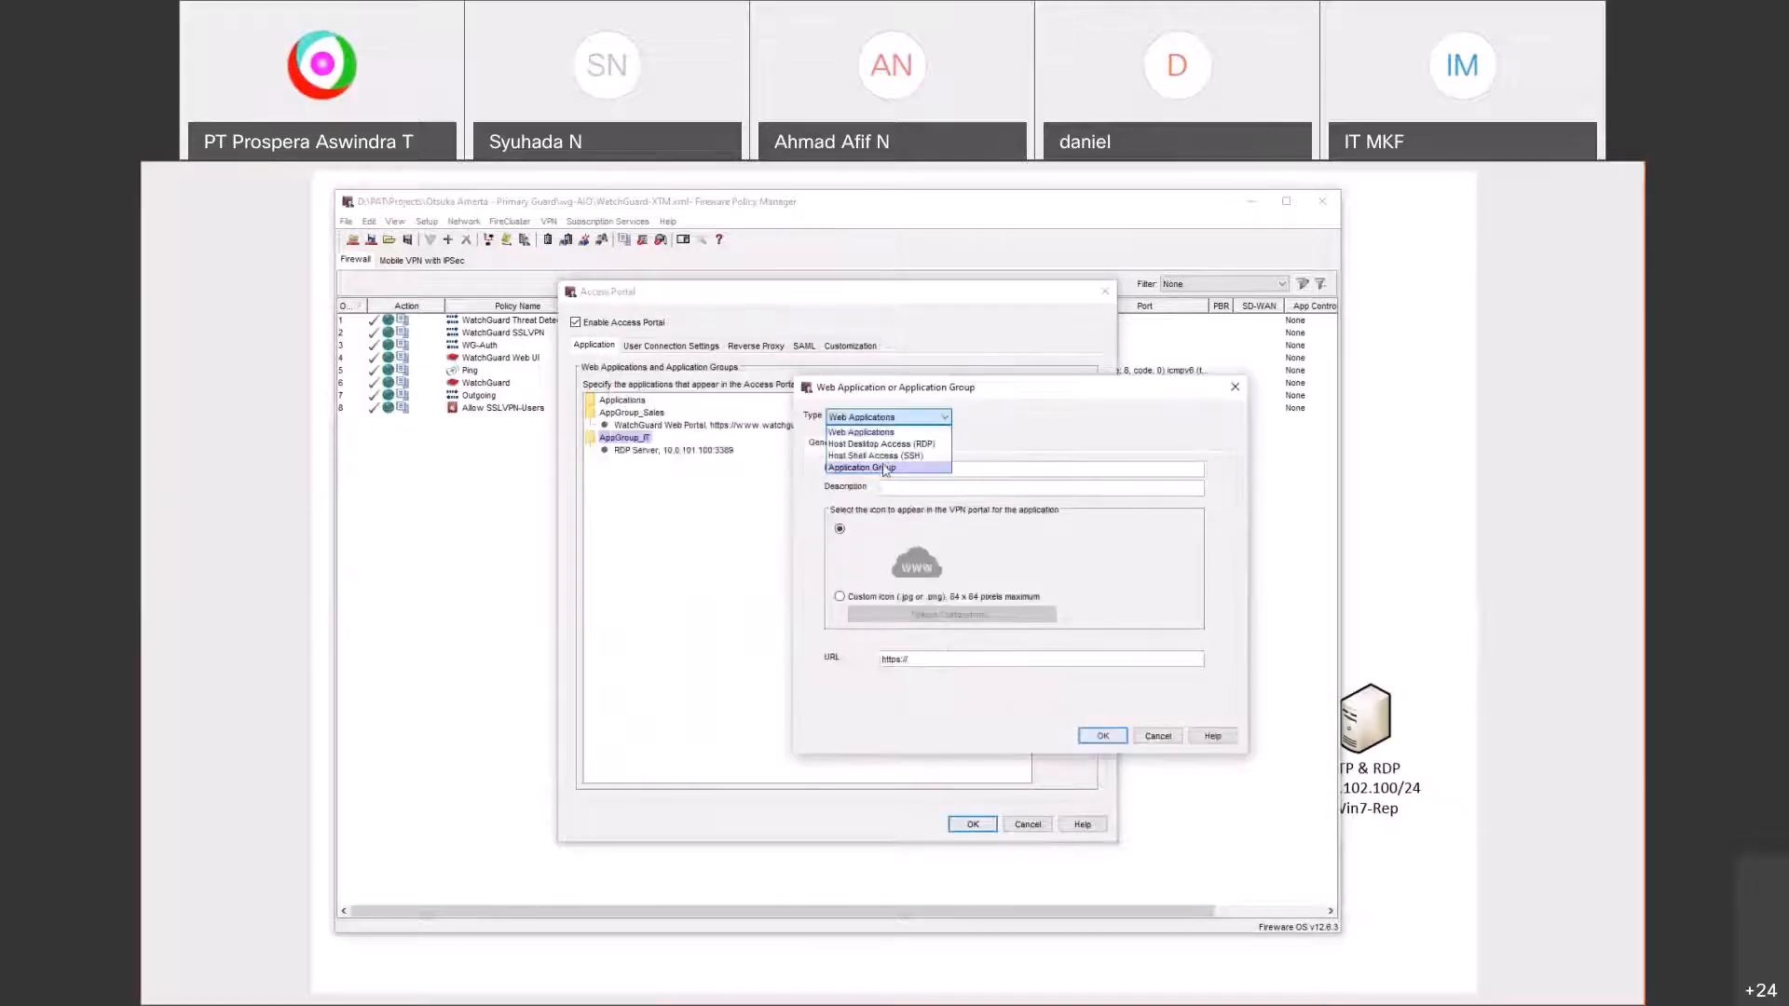
click(890, 457)
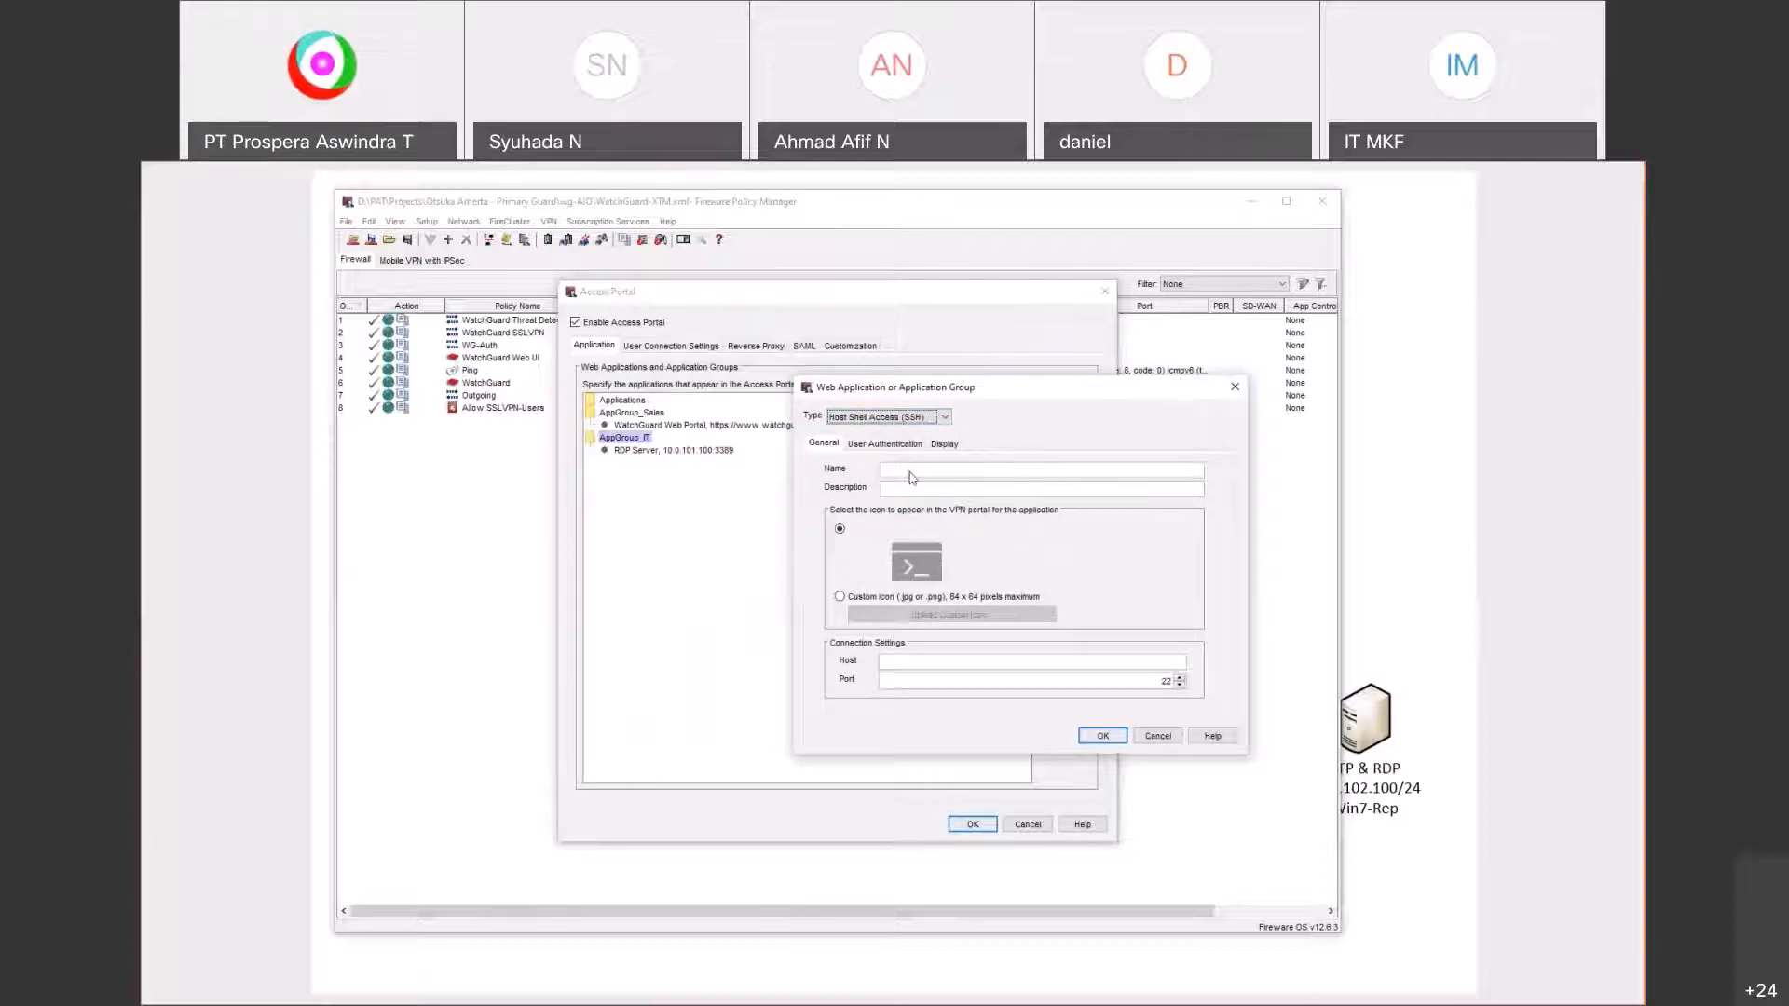
click(911, 477)
text(Switch)
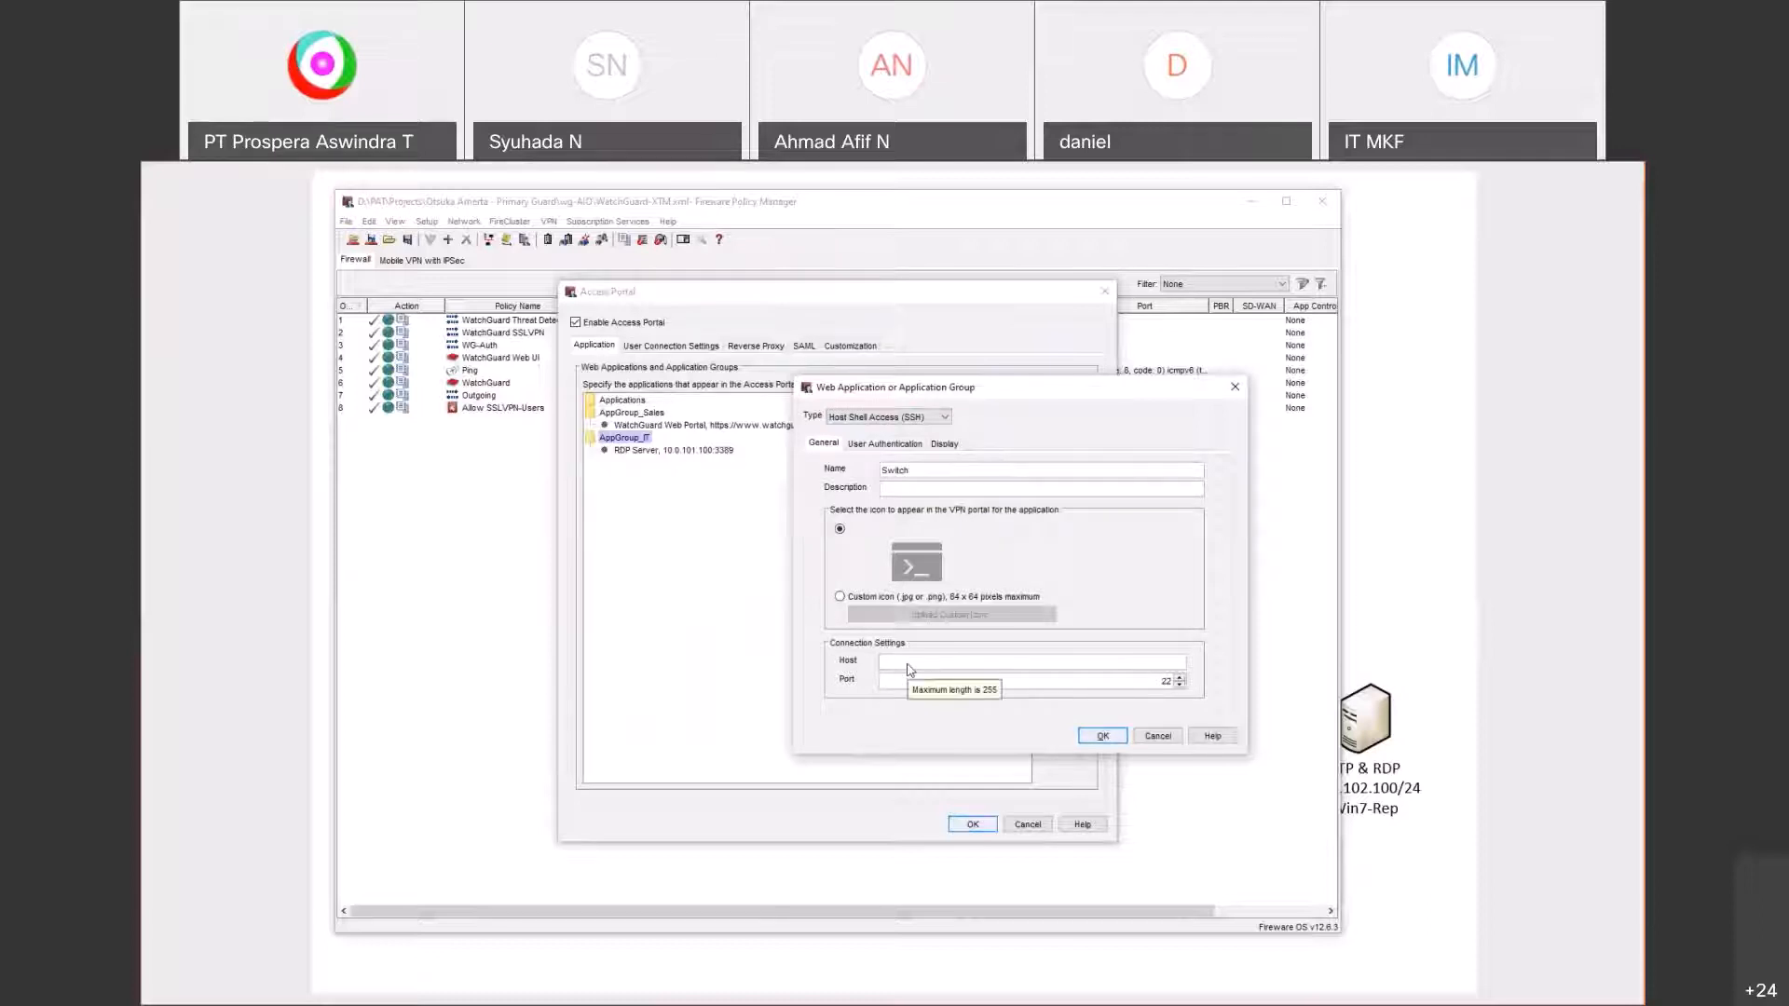
key(alt+Tab)
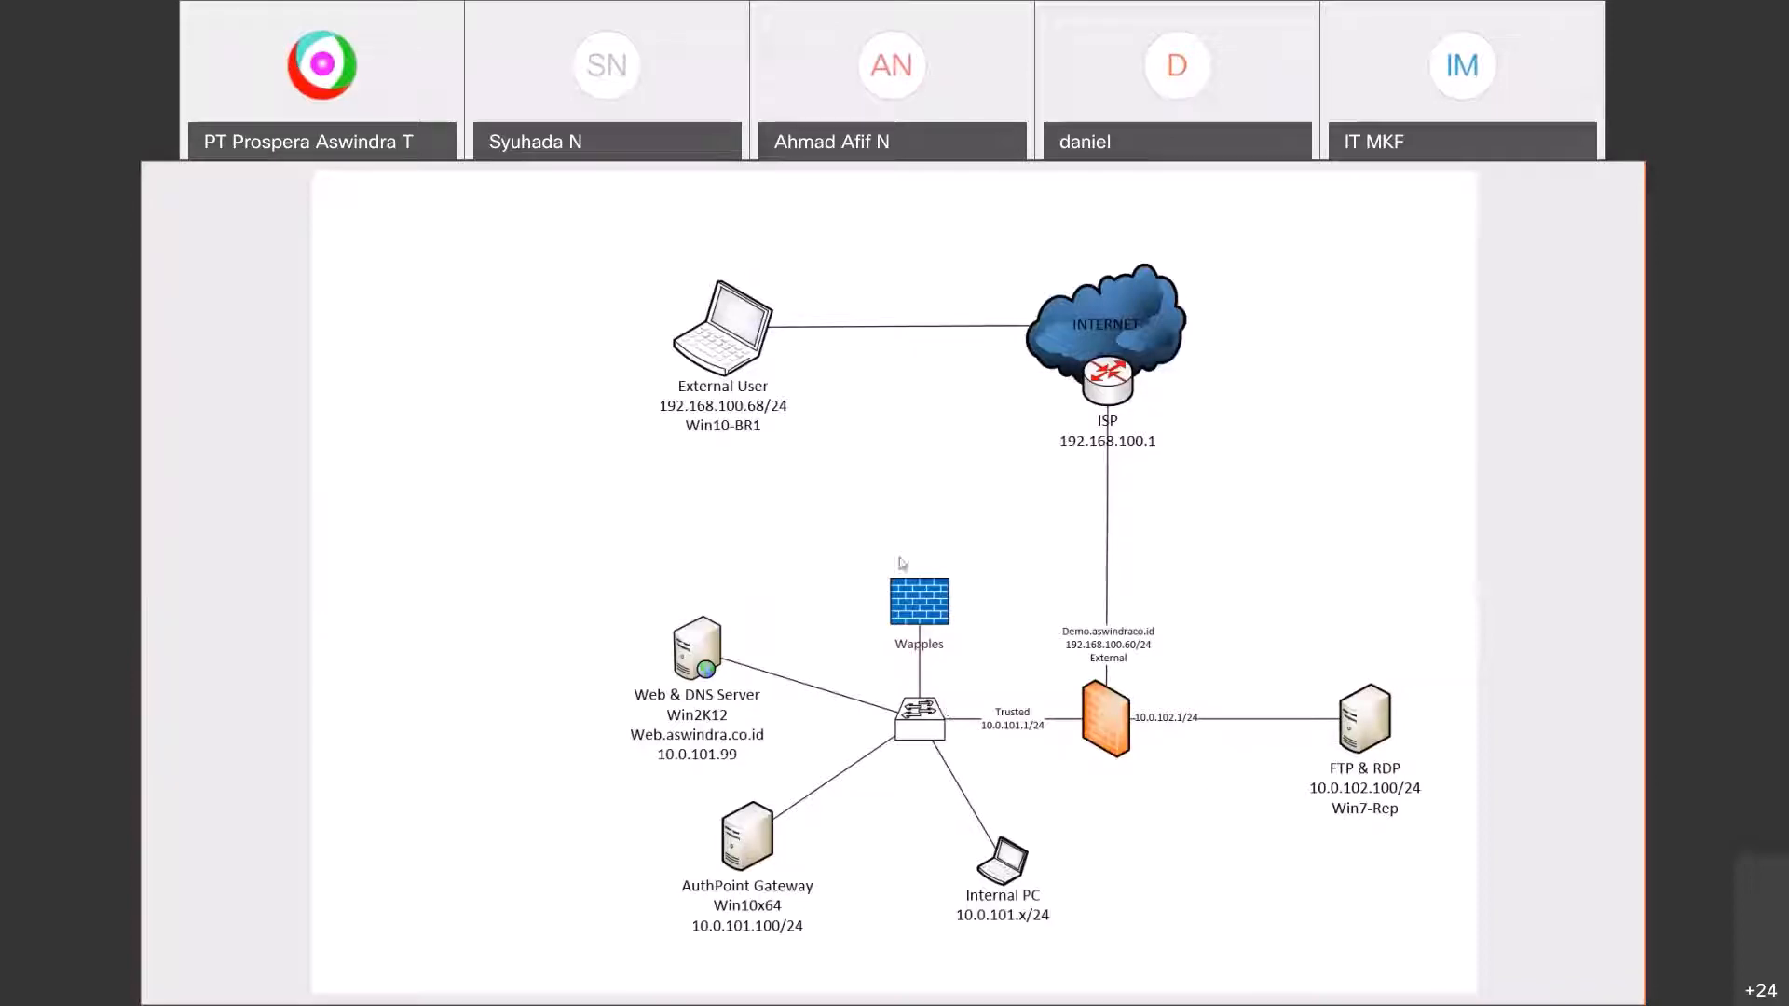
key(alt+Tab)
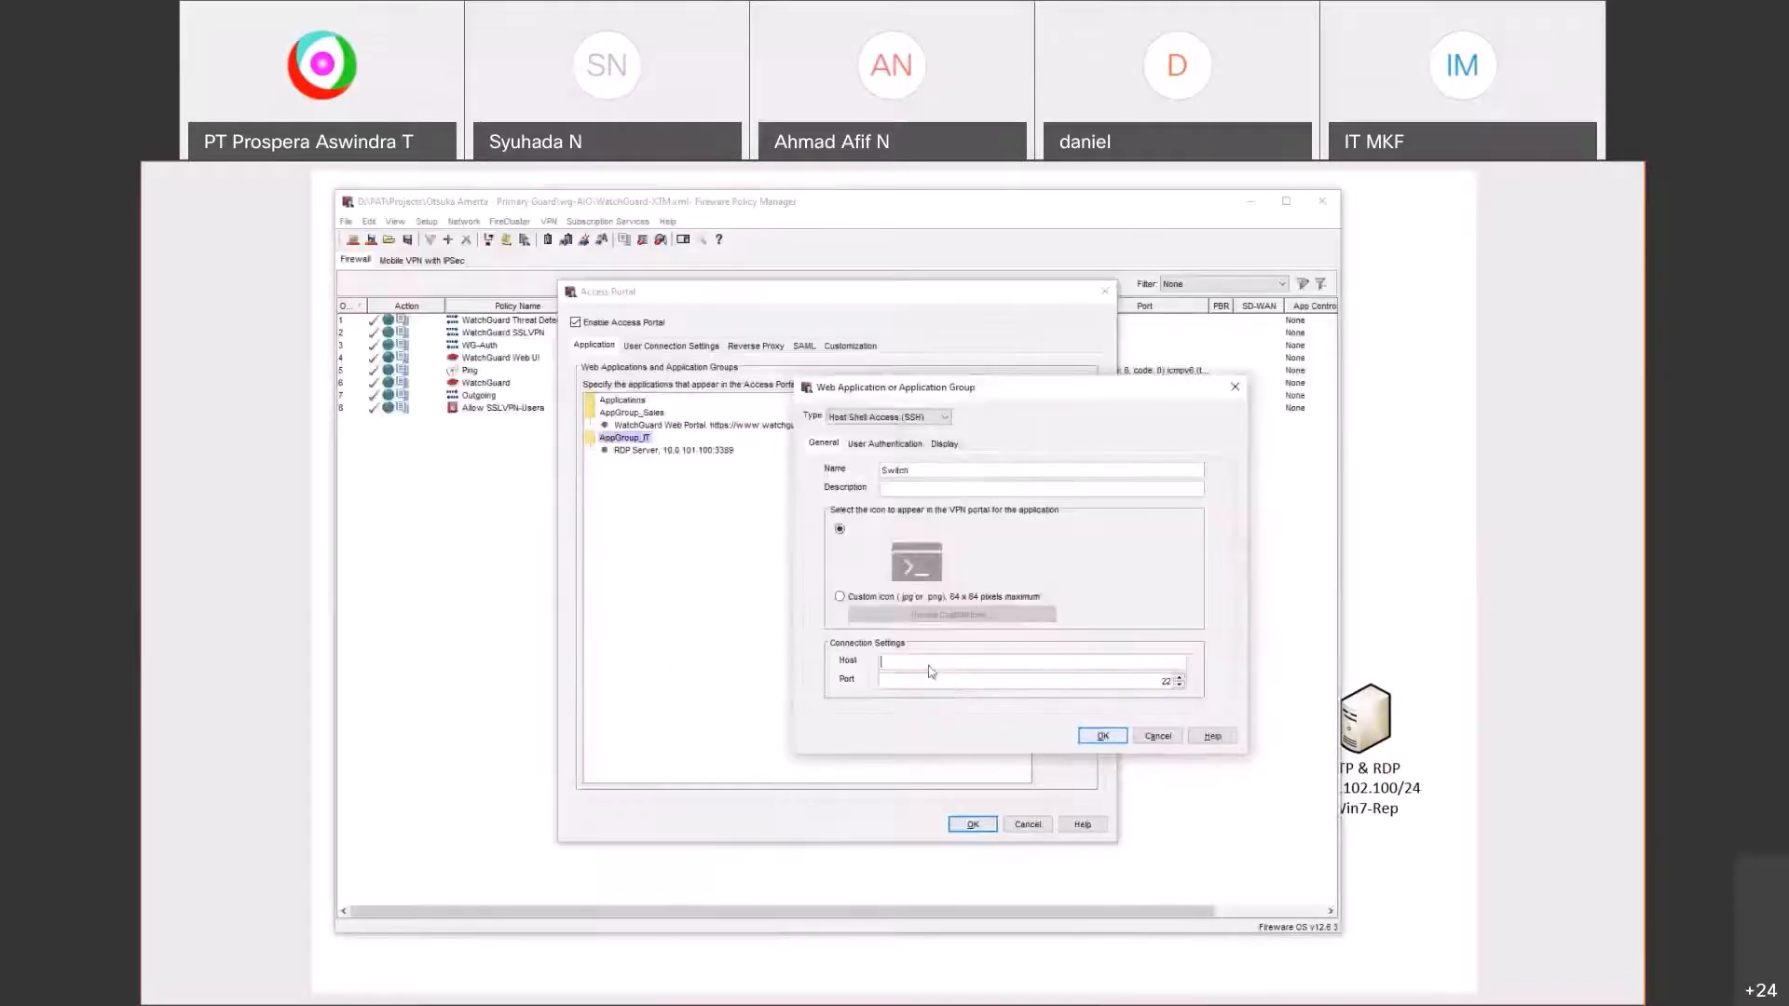
text(10.0.101.2)
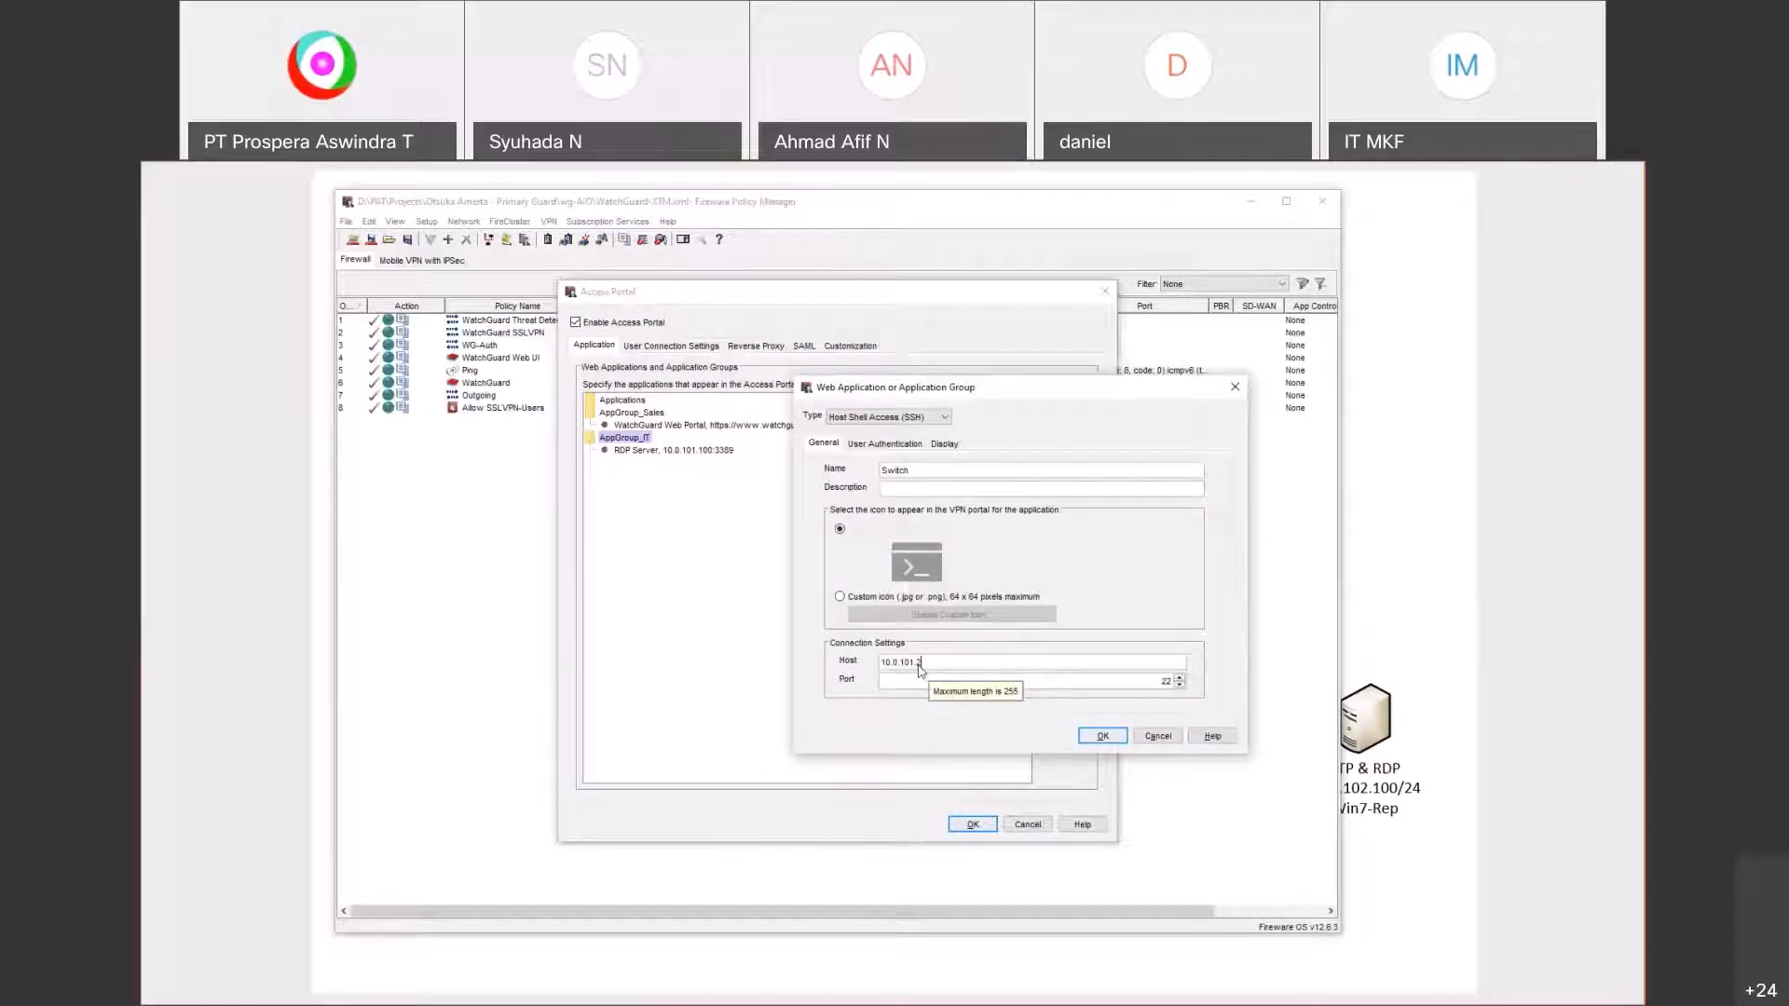
Step: Require users to enter their own SSH credentials and add Switch to AppGroup_IT
click(885, 445)
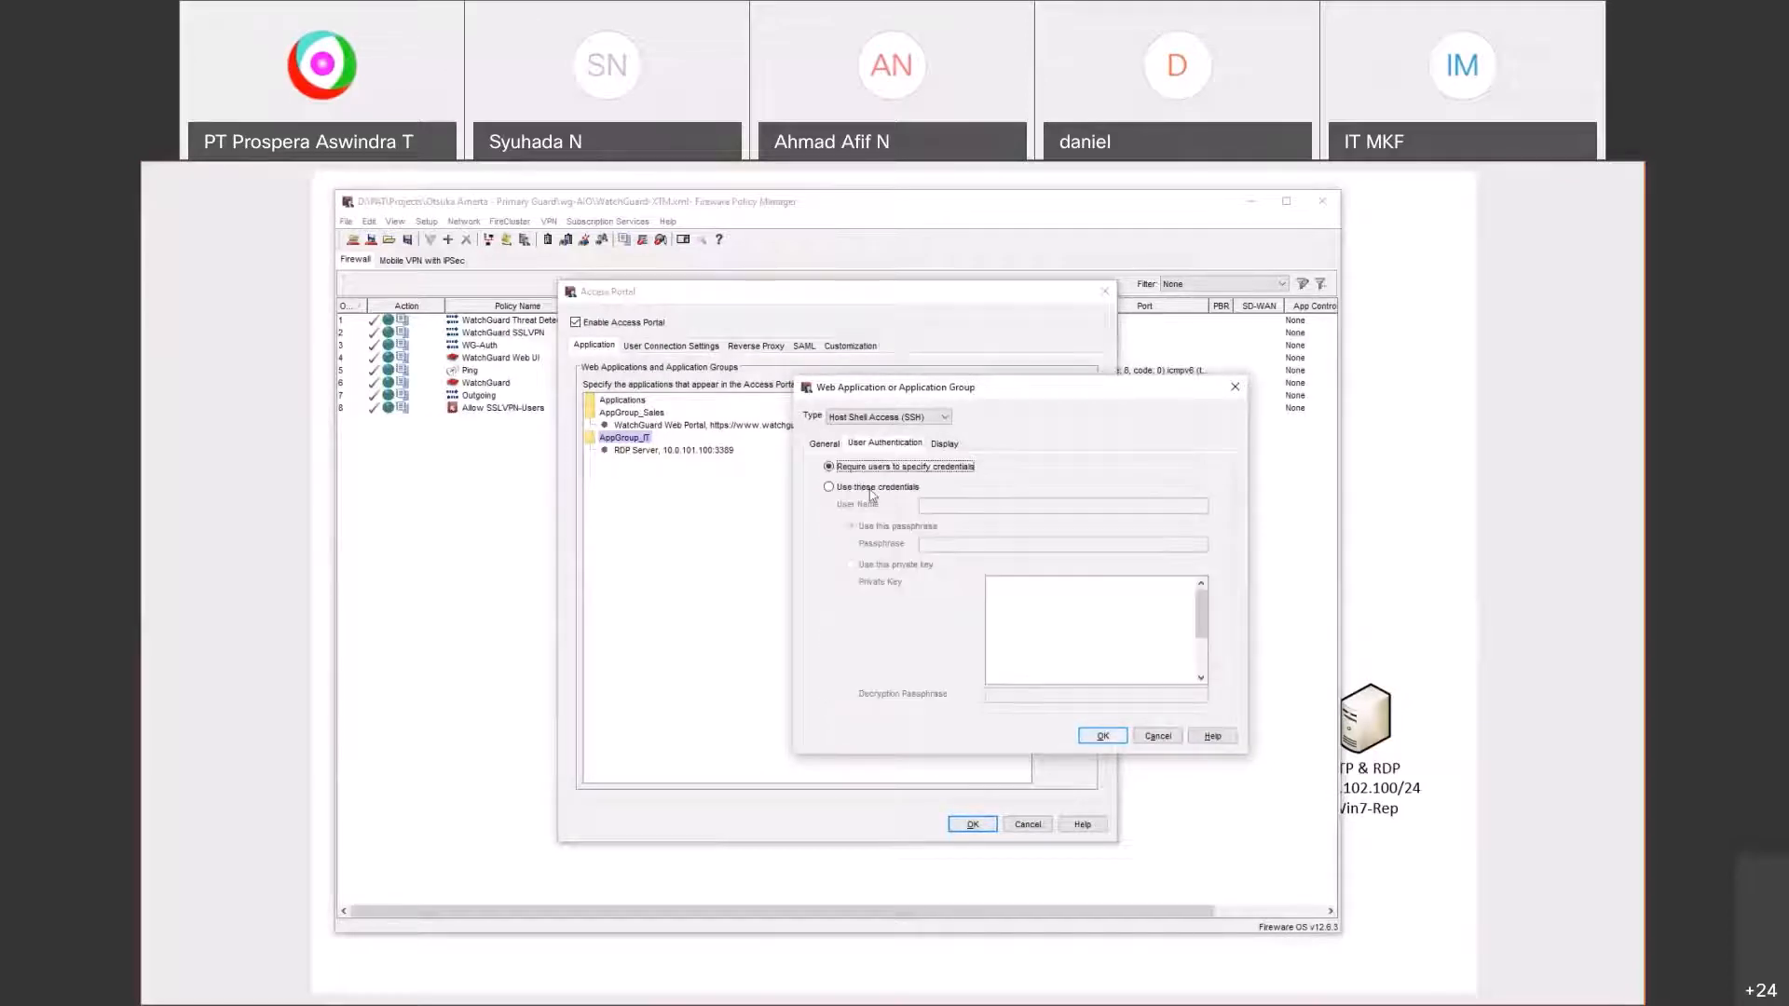
click(872, 487)
click(936, 509)
text(cis)
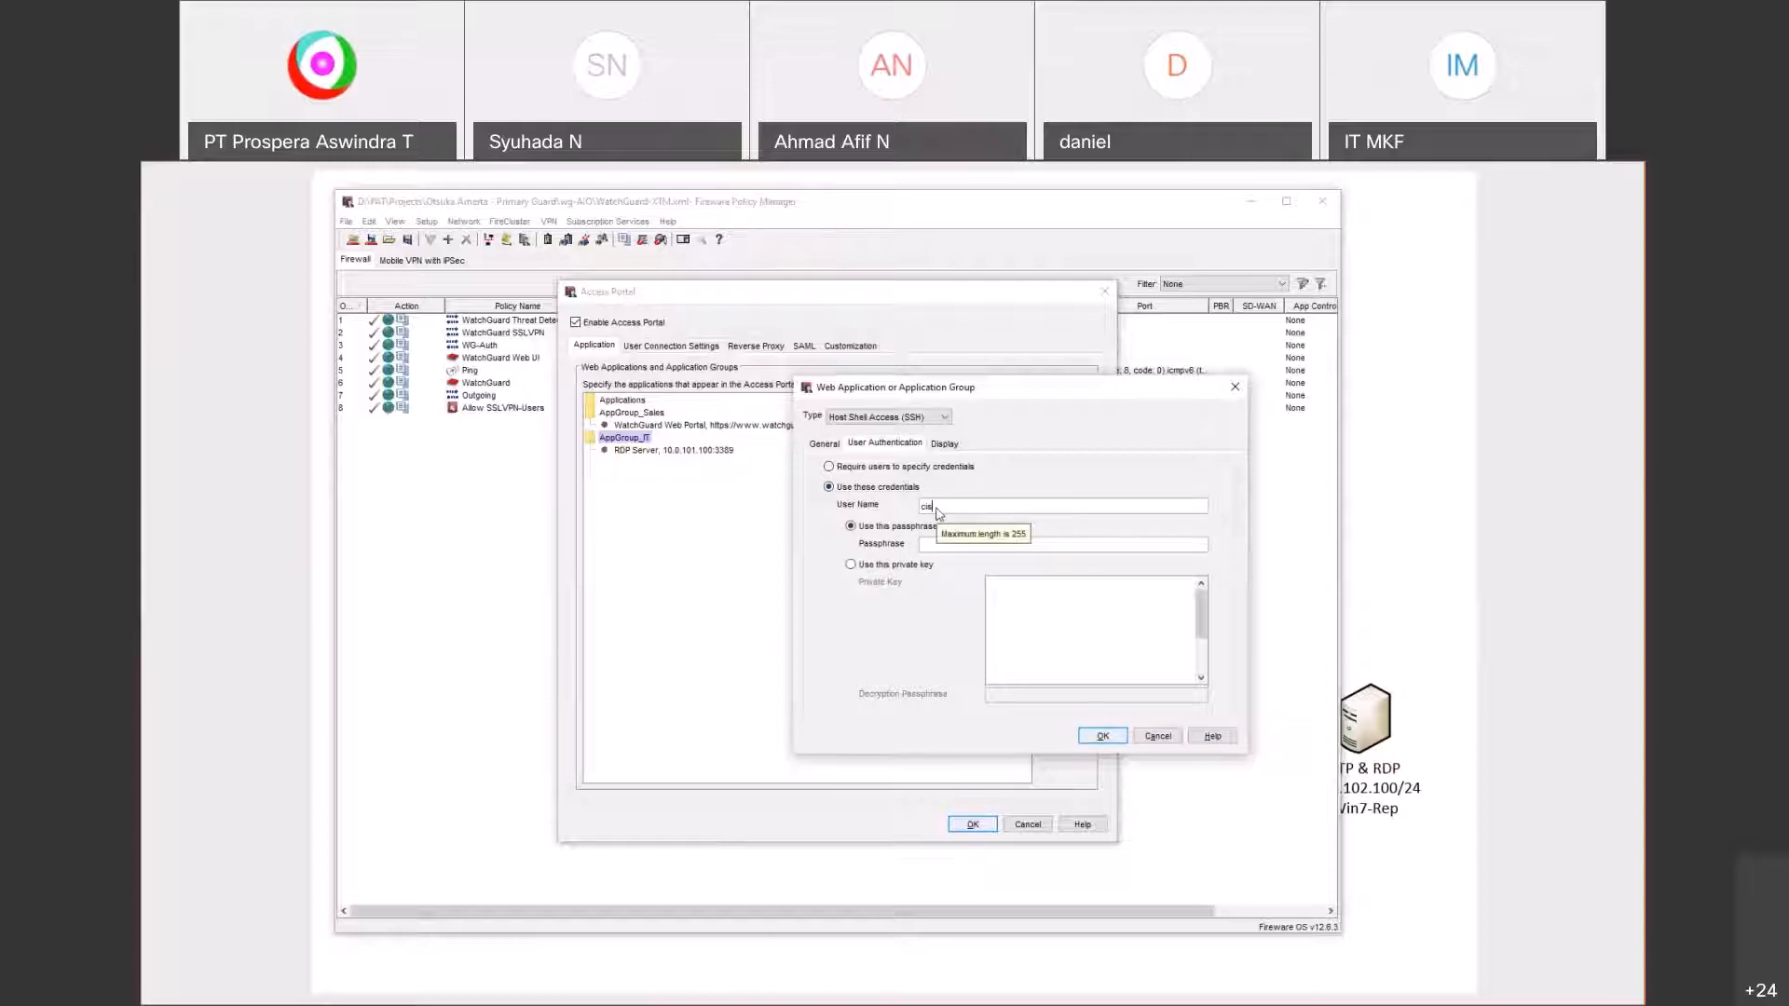
text(co)
key(Tab)
click(1095, 739)
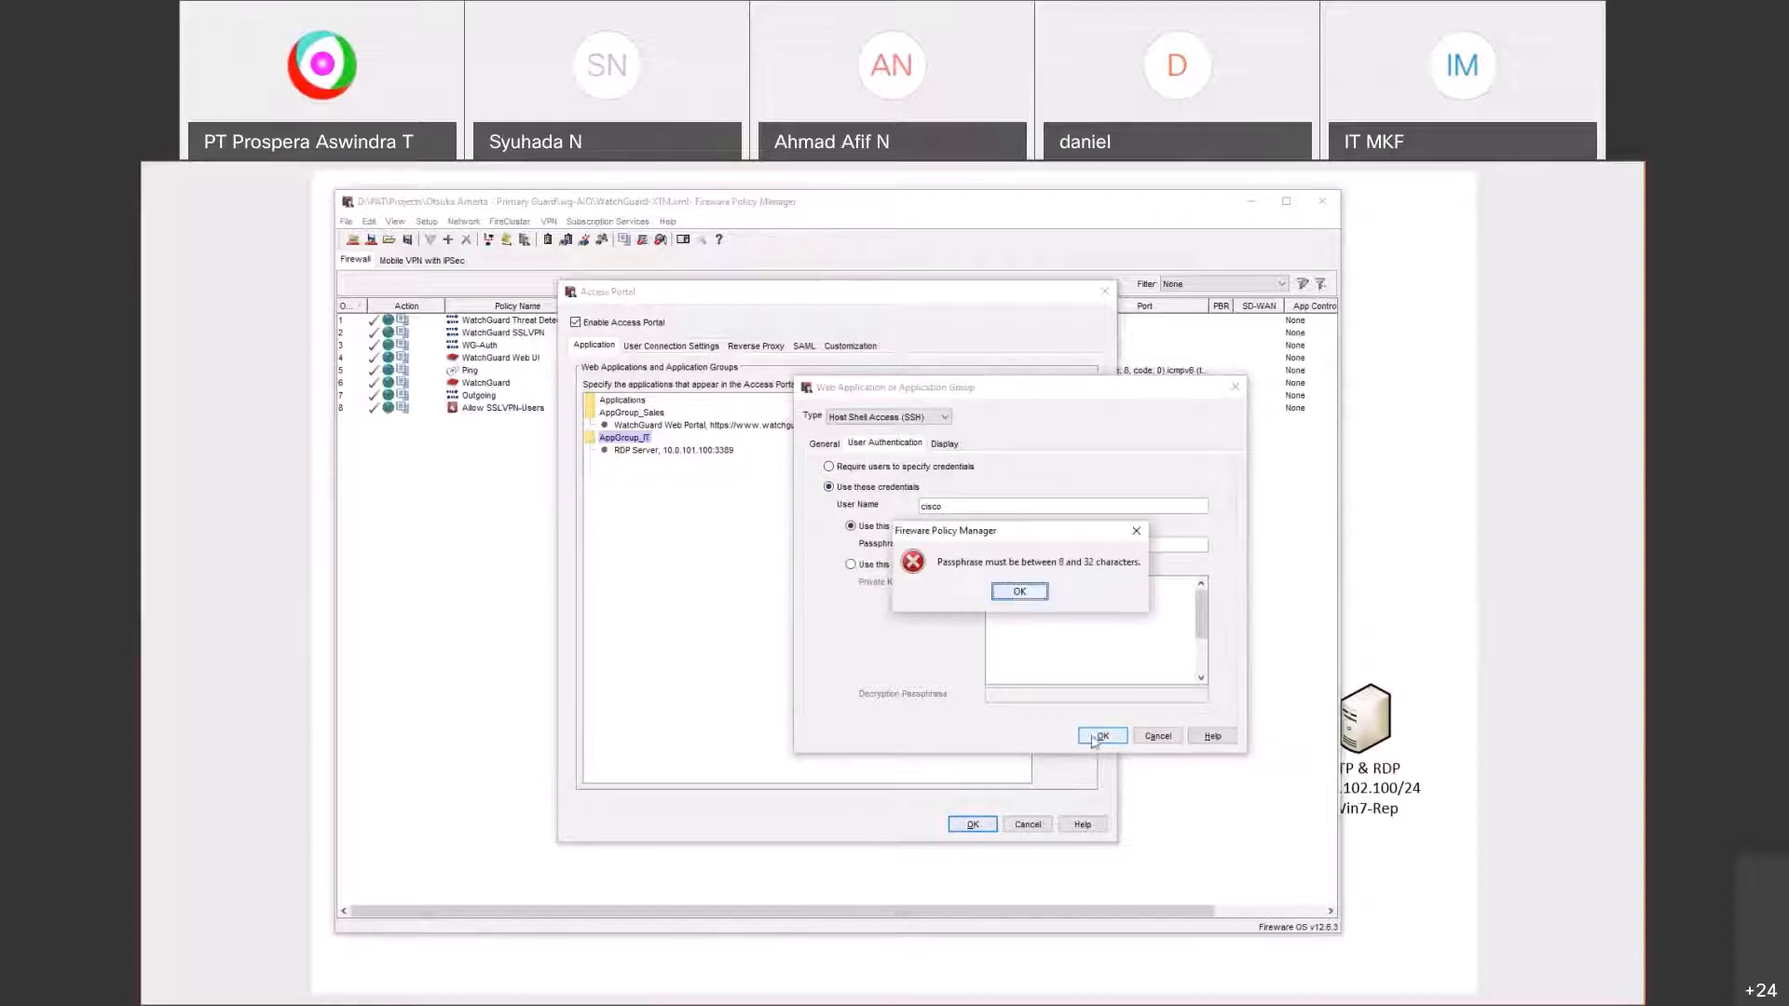
click(1020, 593)
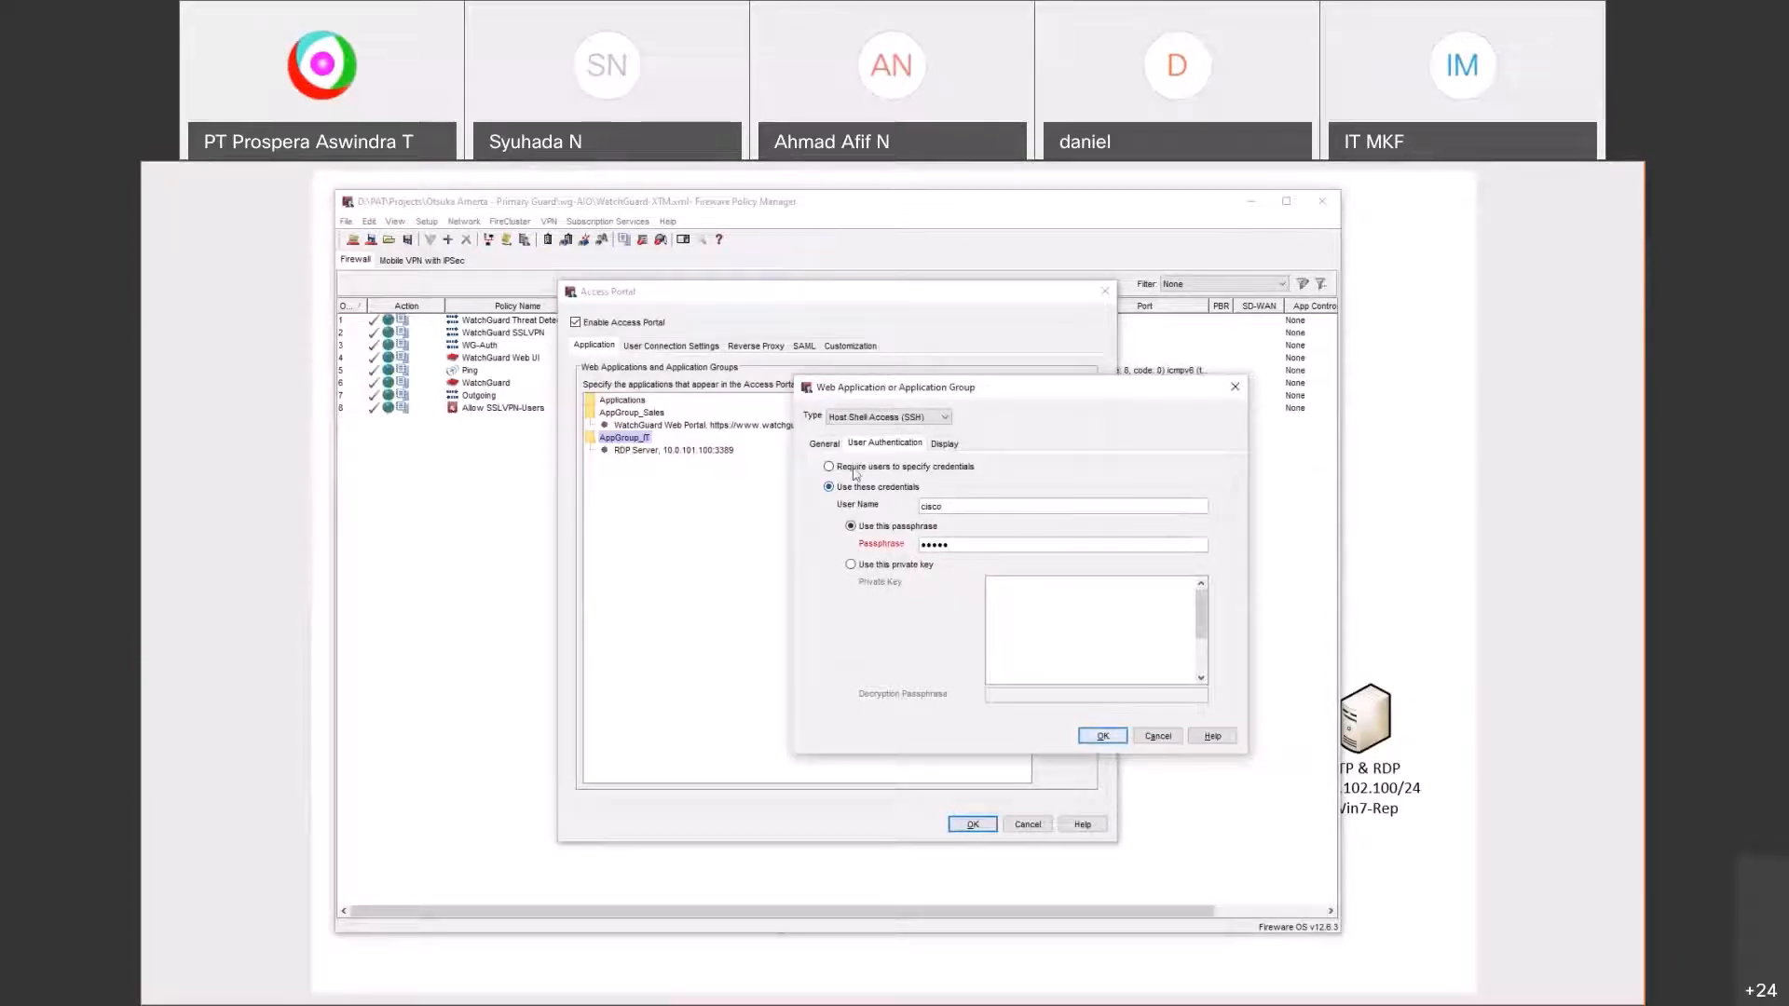
click(855, 470)
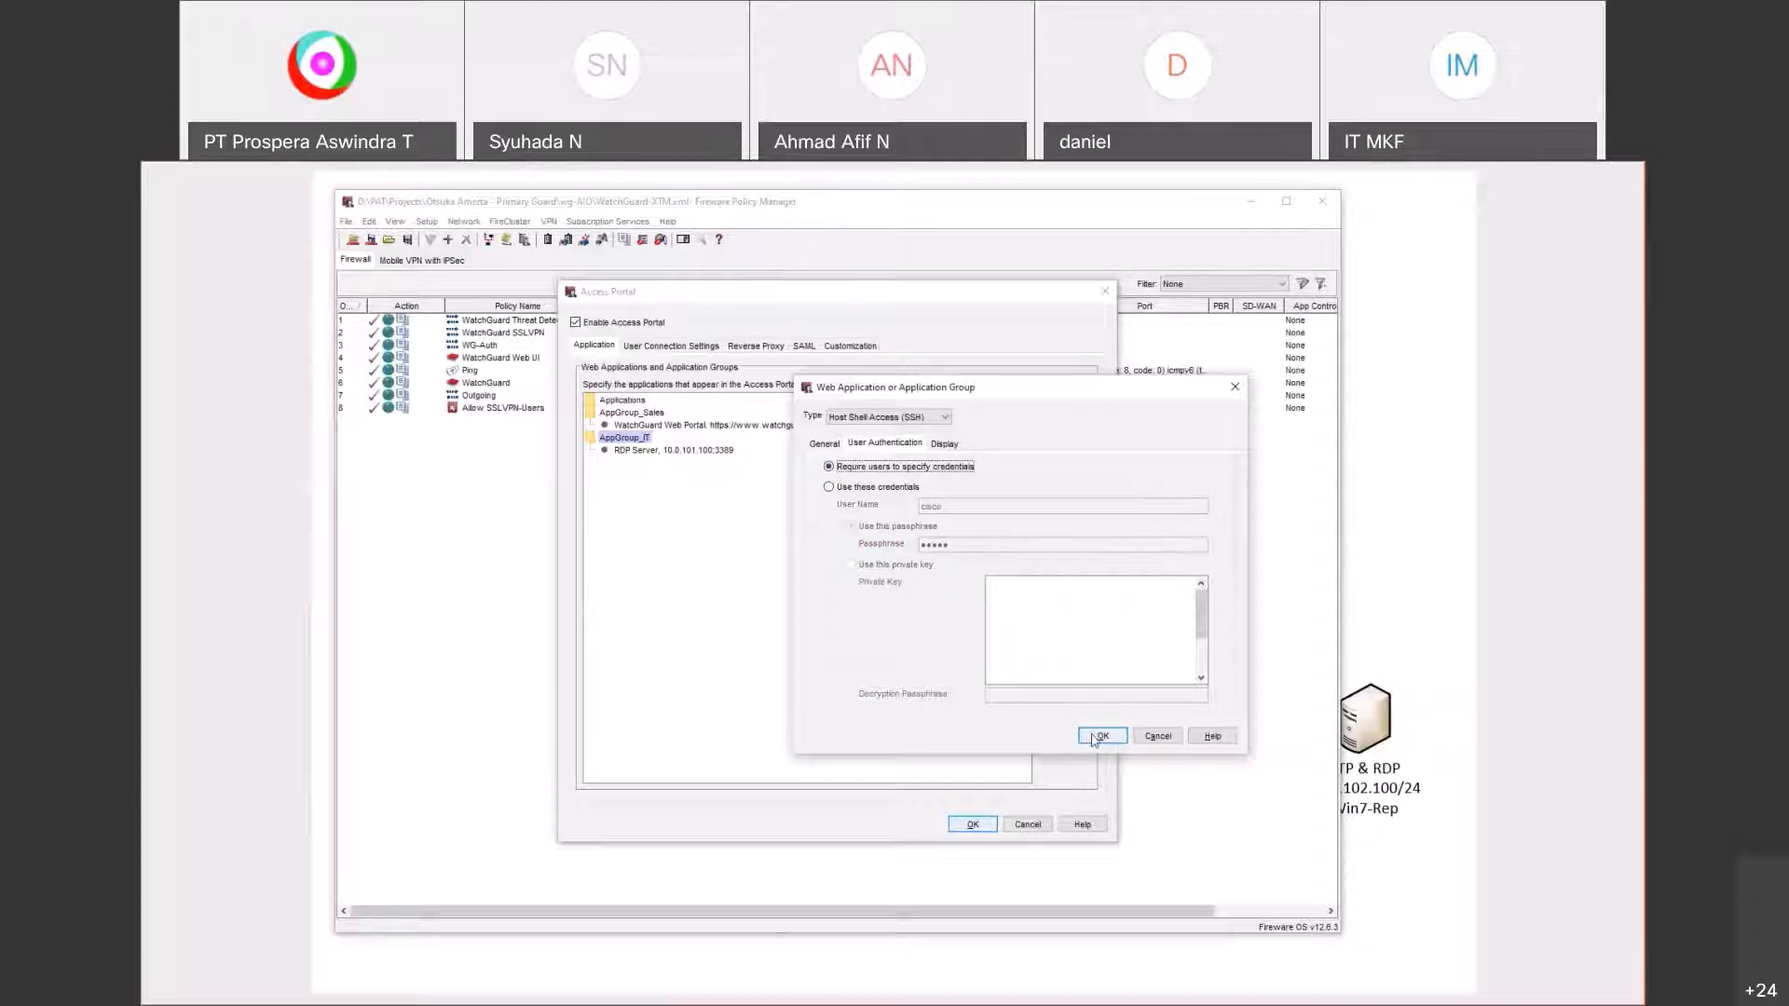
click(1097, 738)
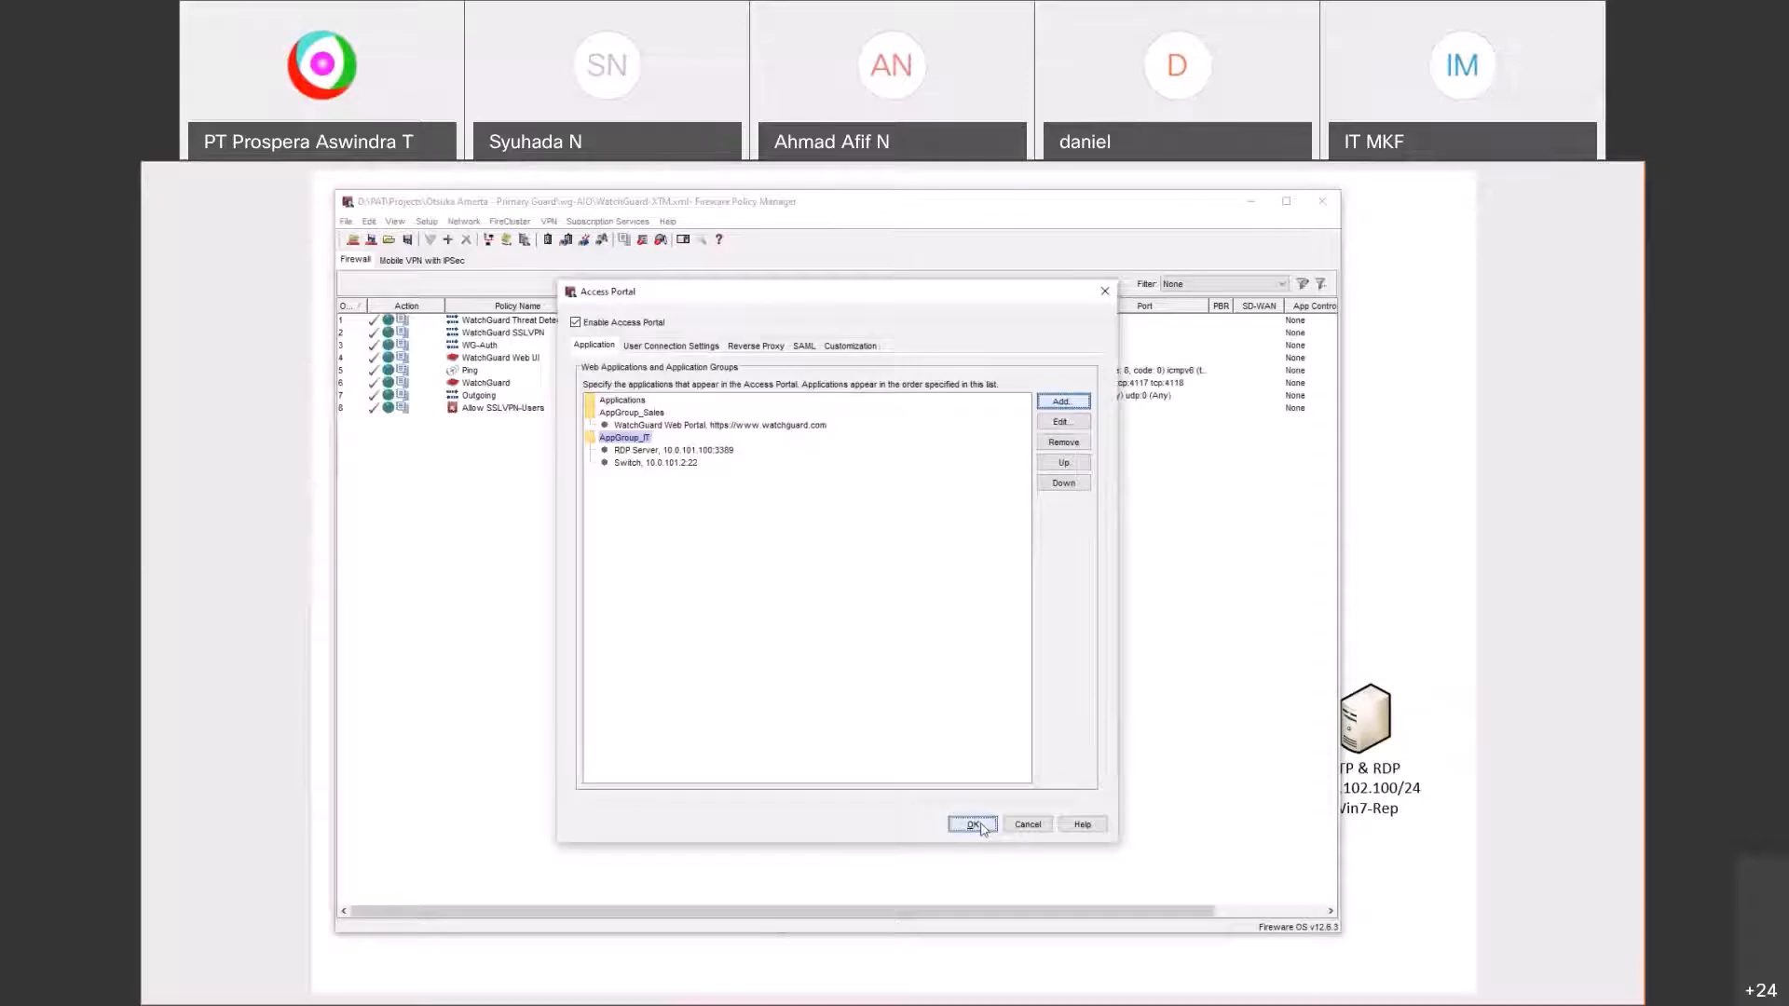
Step: Accept the Access Portal configuration and start saving it to the Firebox
click(972, 825)
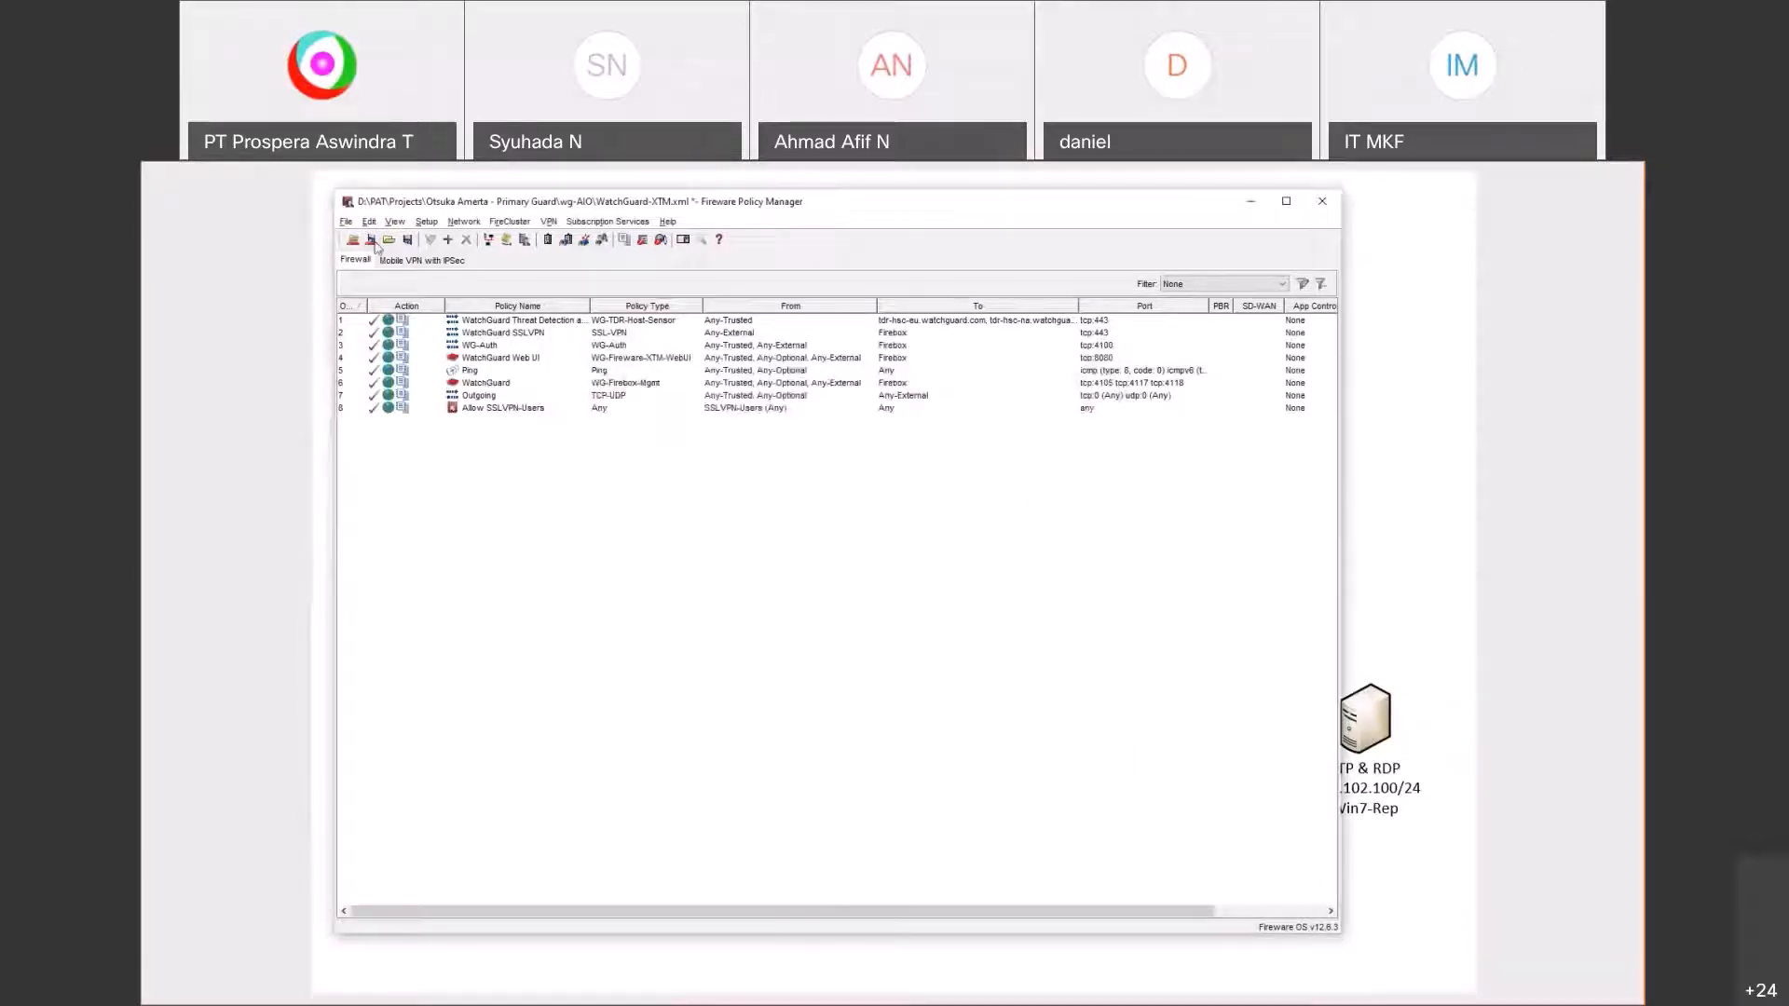
click(370, 239)
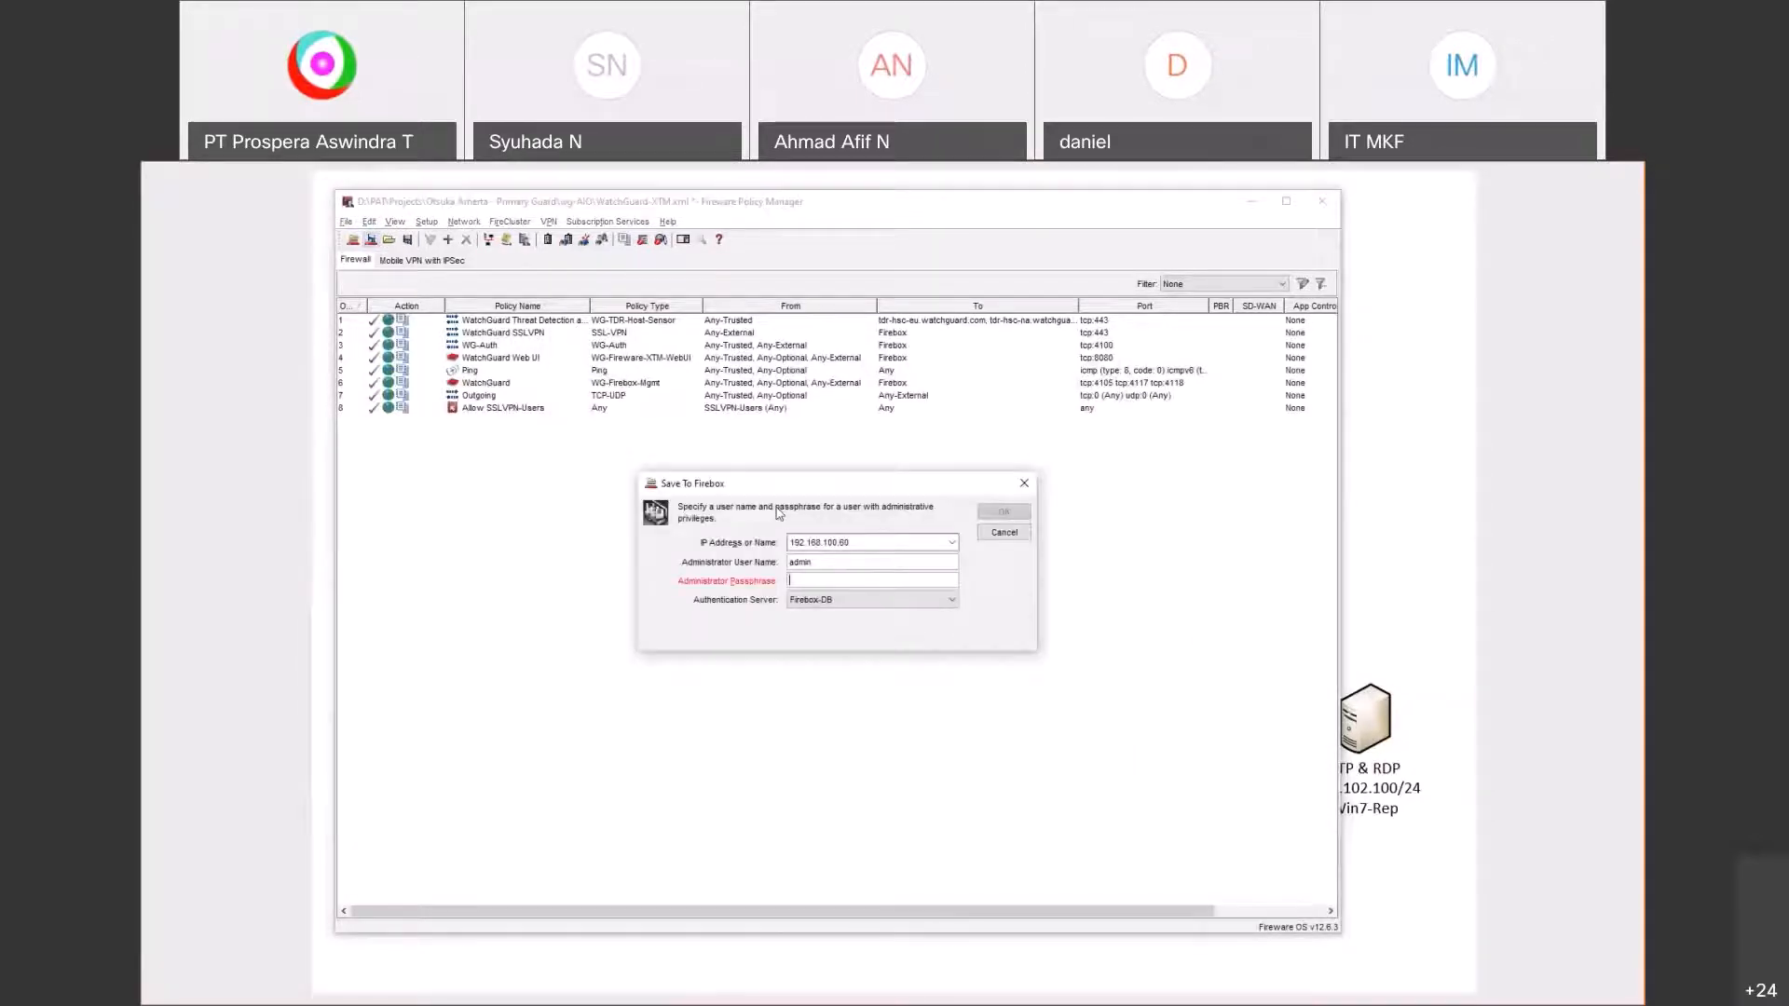
key(alt+Tab)
click(594, 550)
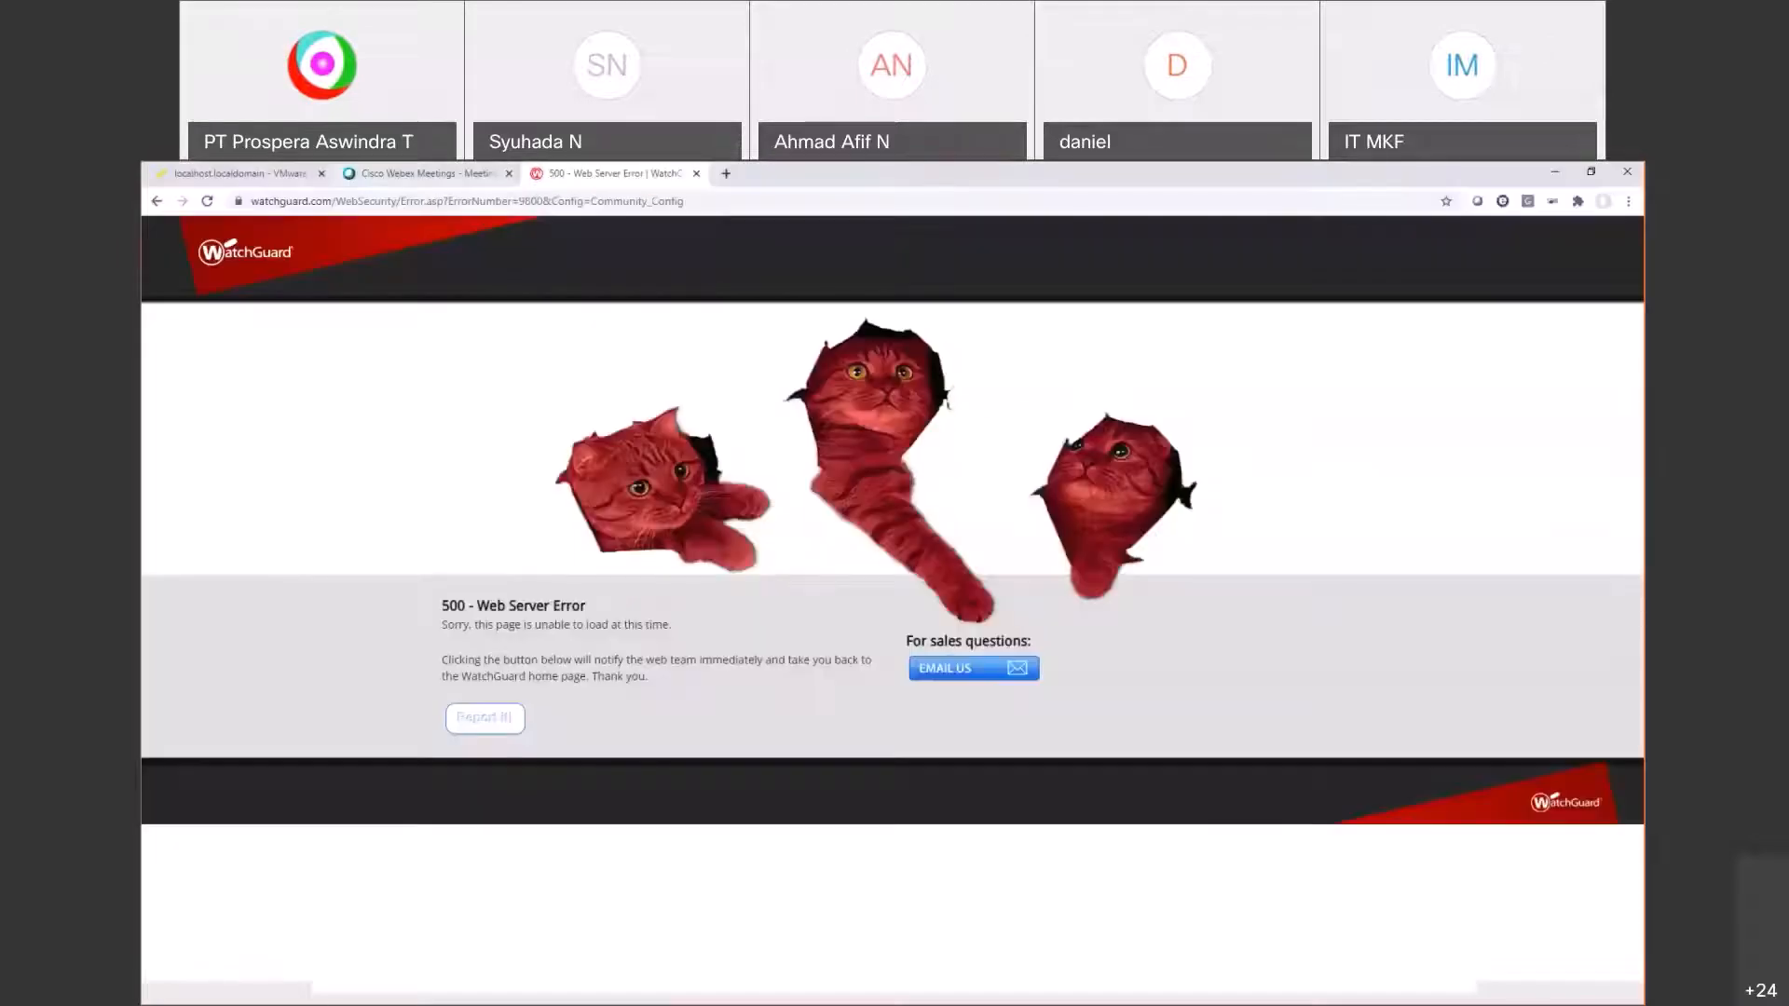
Step: Reload the VMware ESXi page and log in to the host as root
click(240, 174)
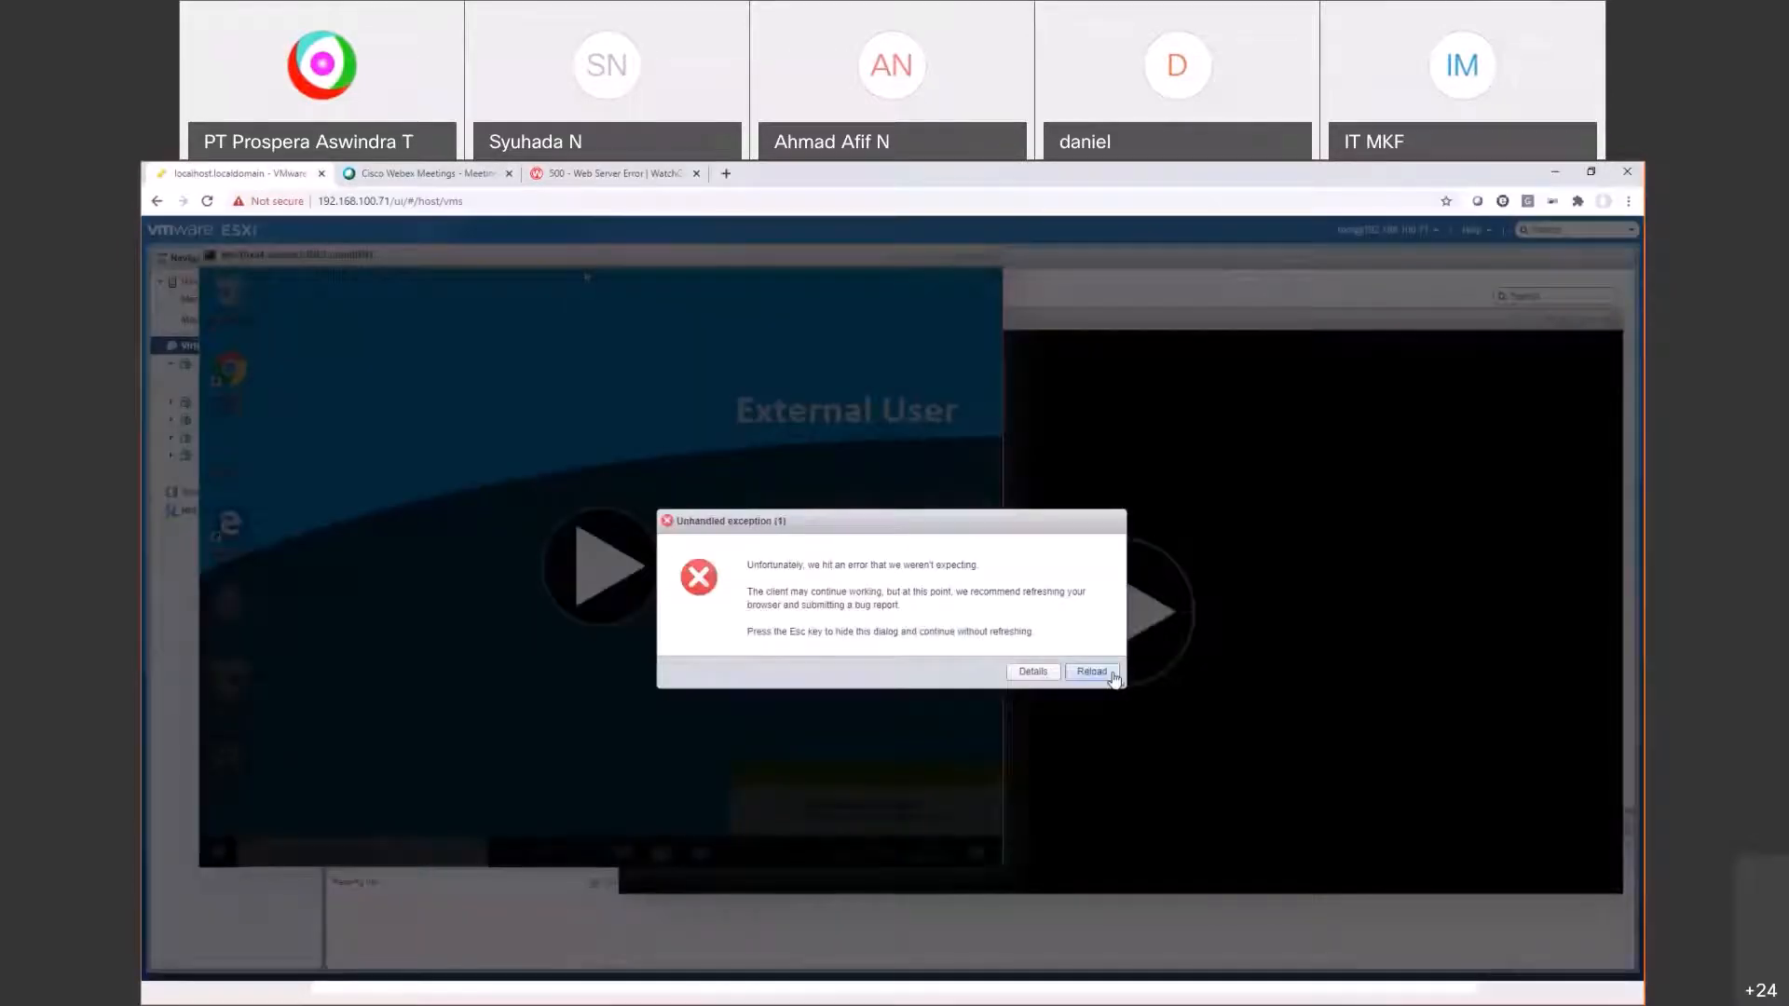
click(1109, 673)
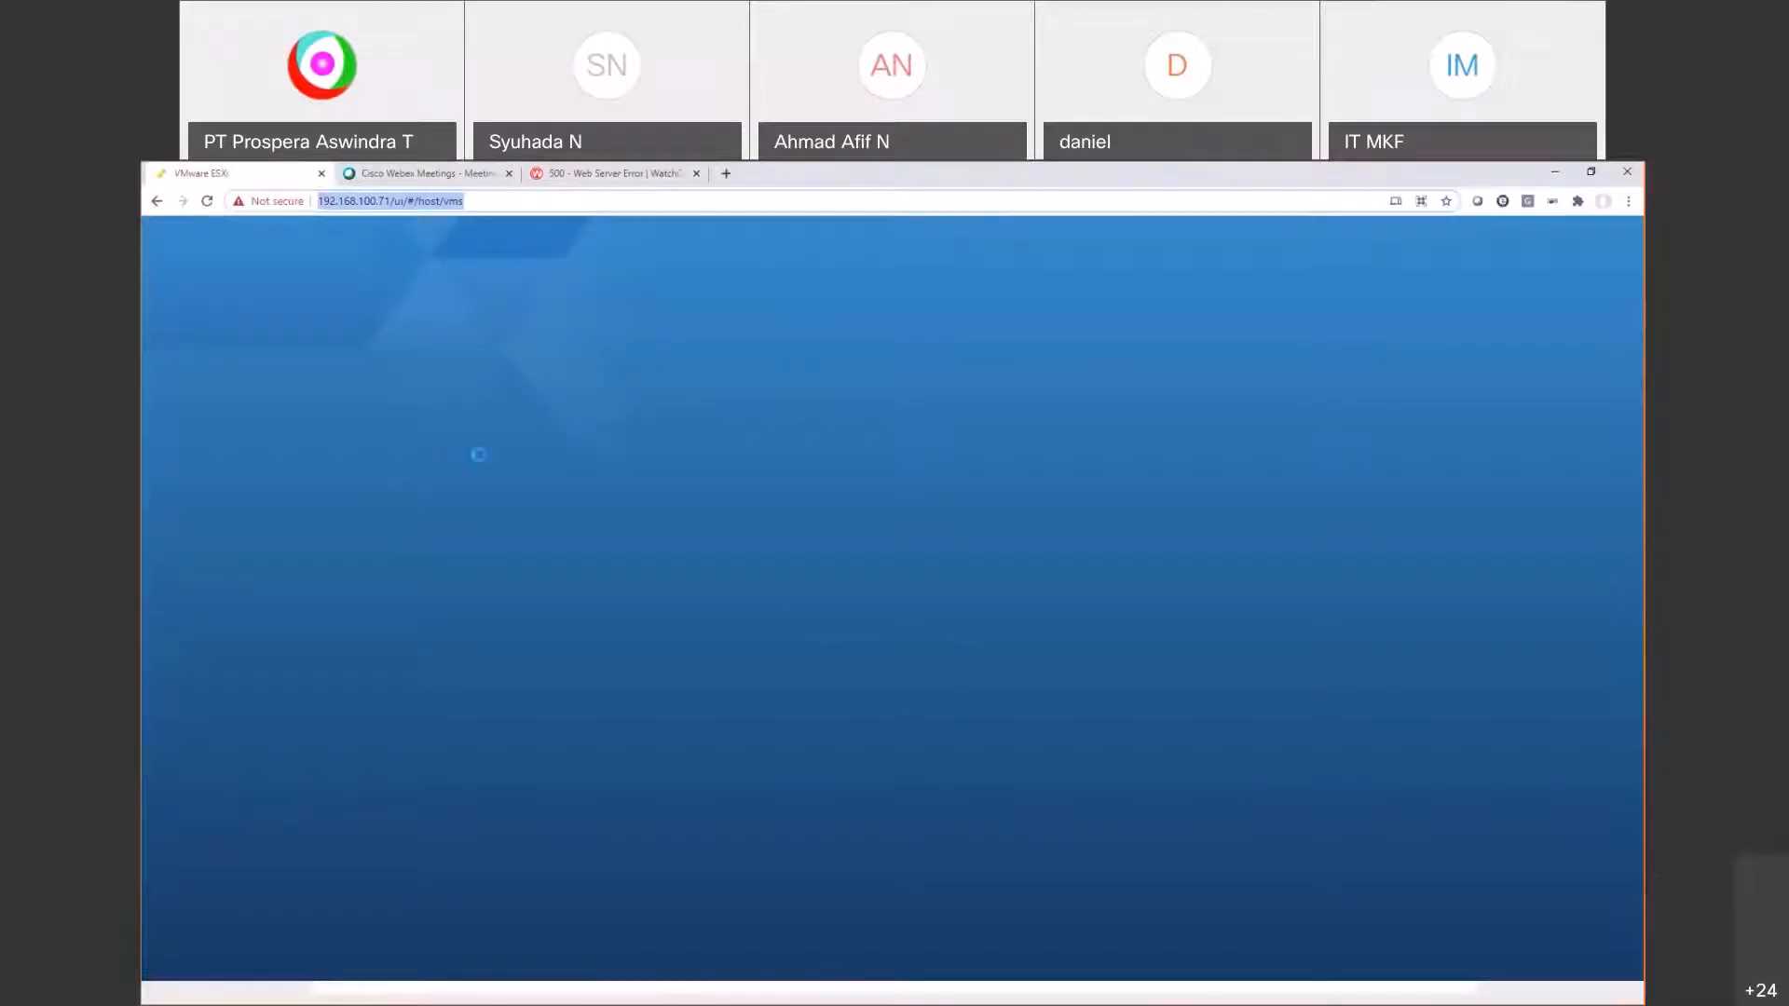
click(357, 484)
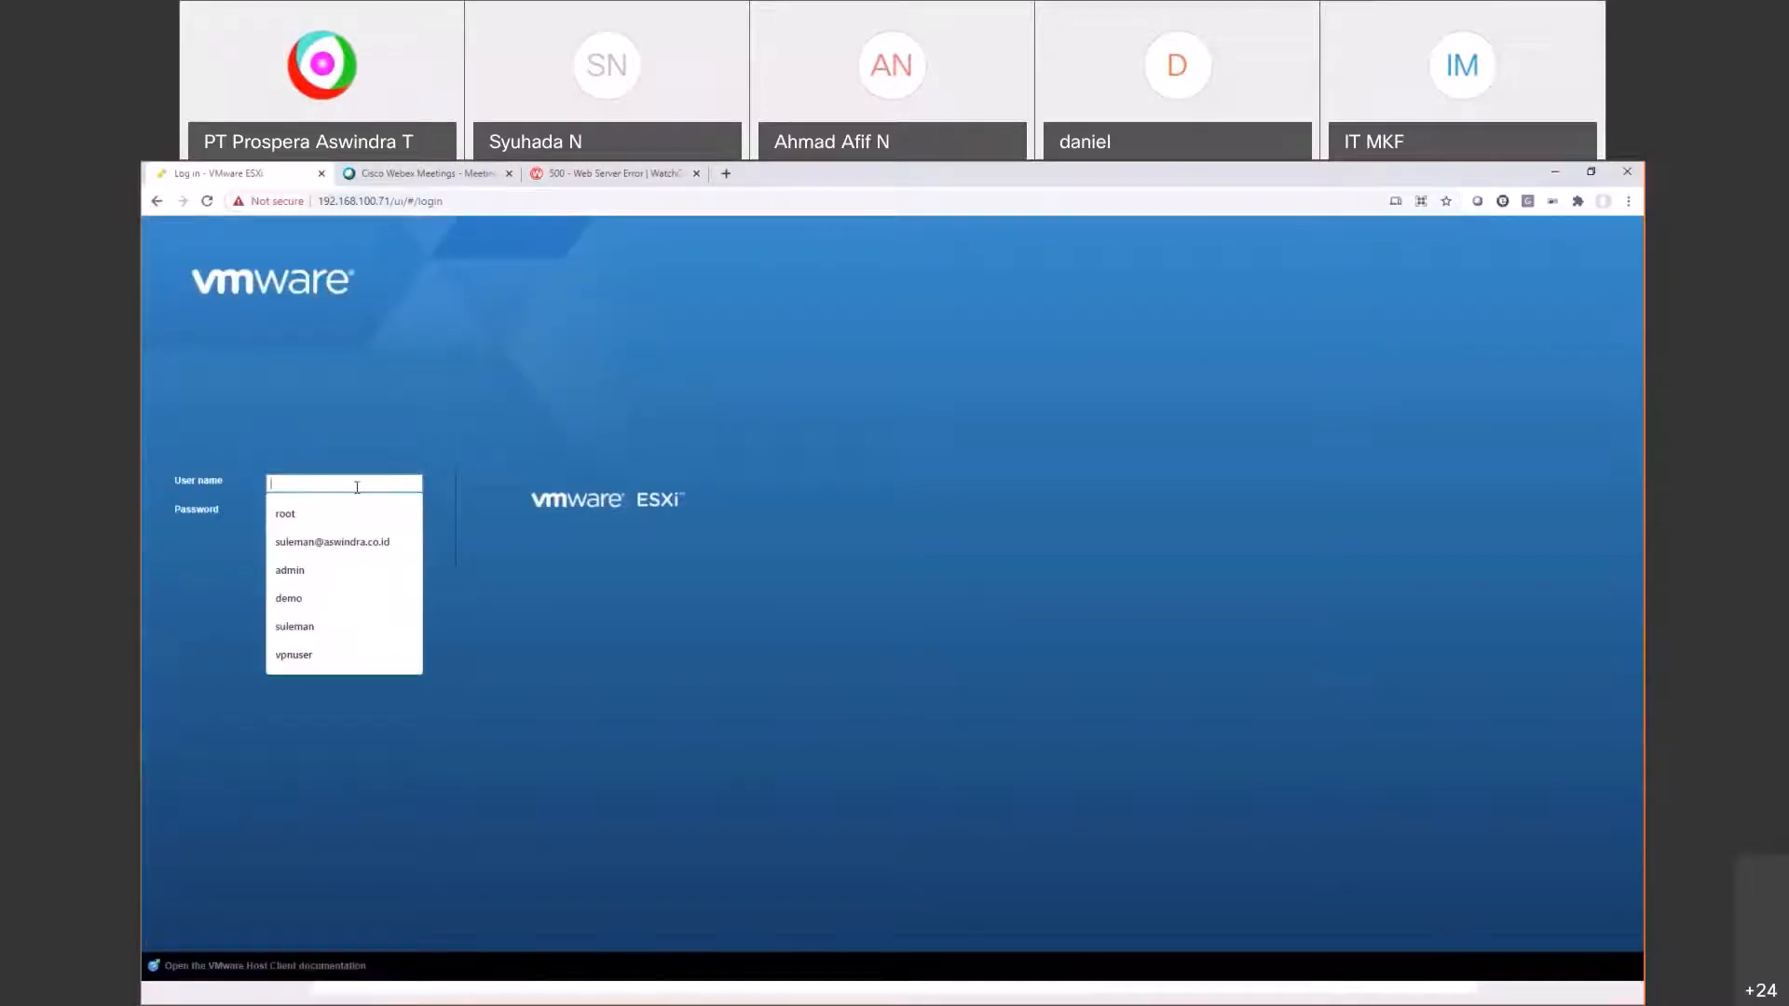
text(root)
key(Tab)
text(•••••)
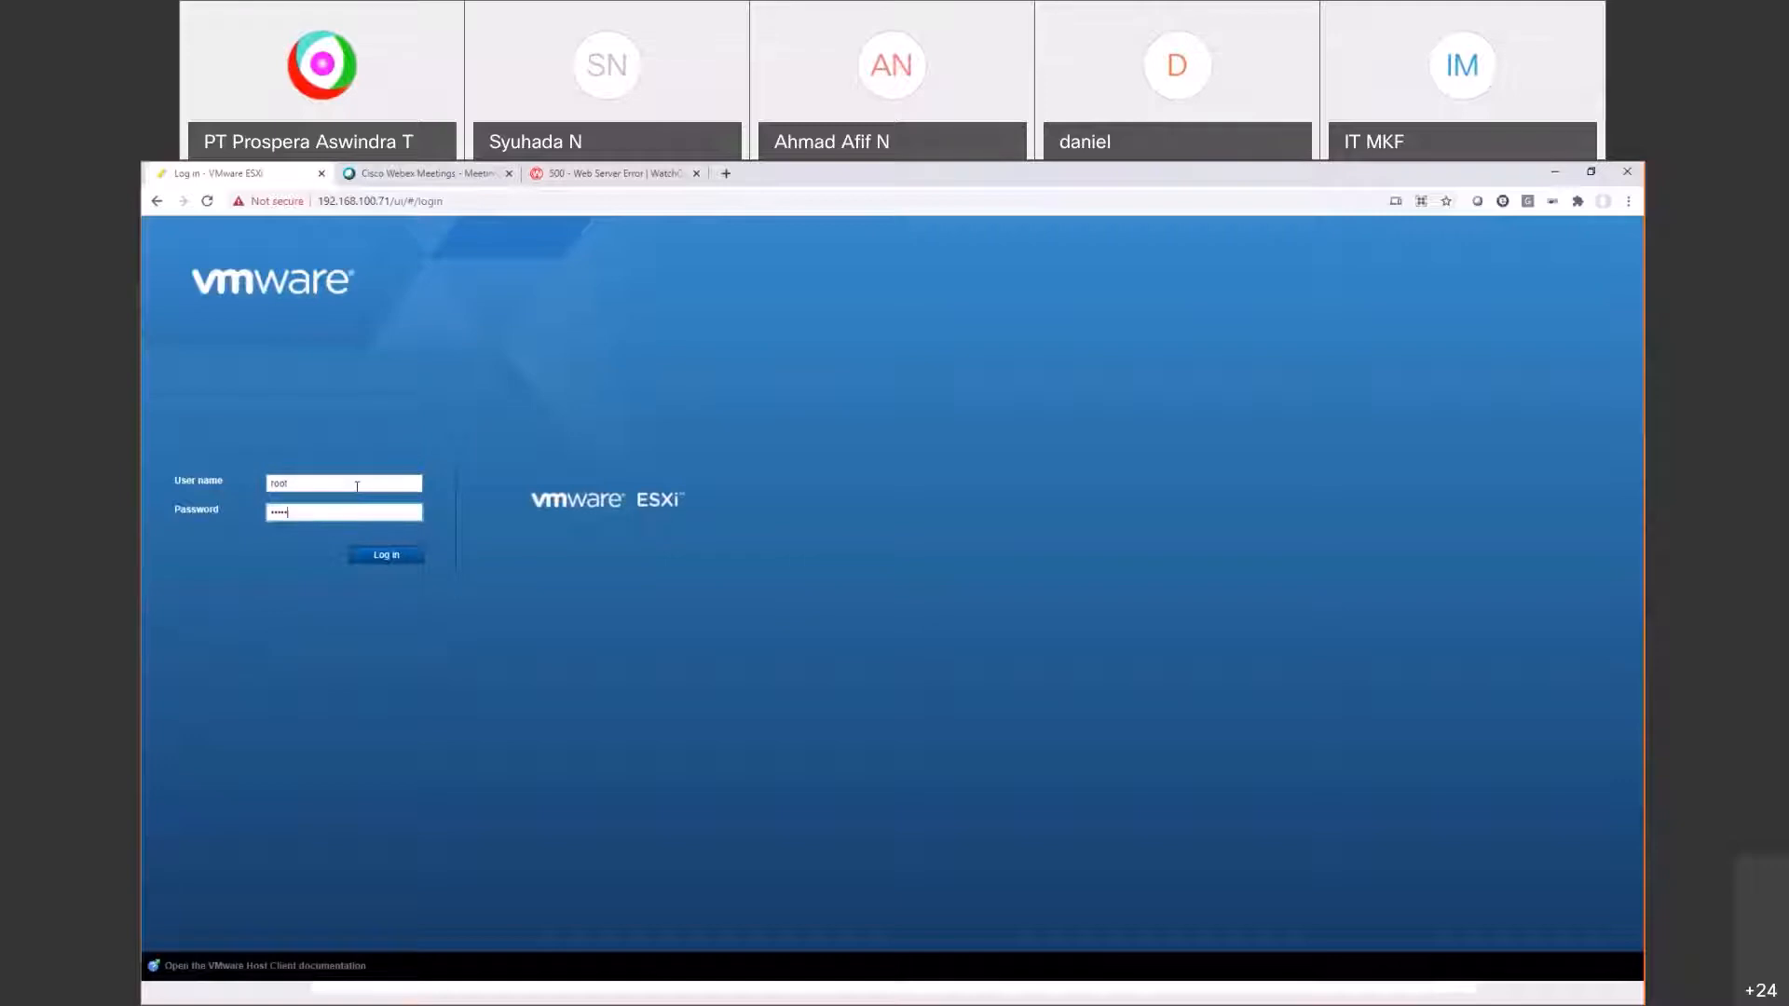
text(••••••)
key(Return)
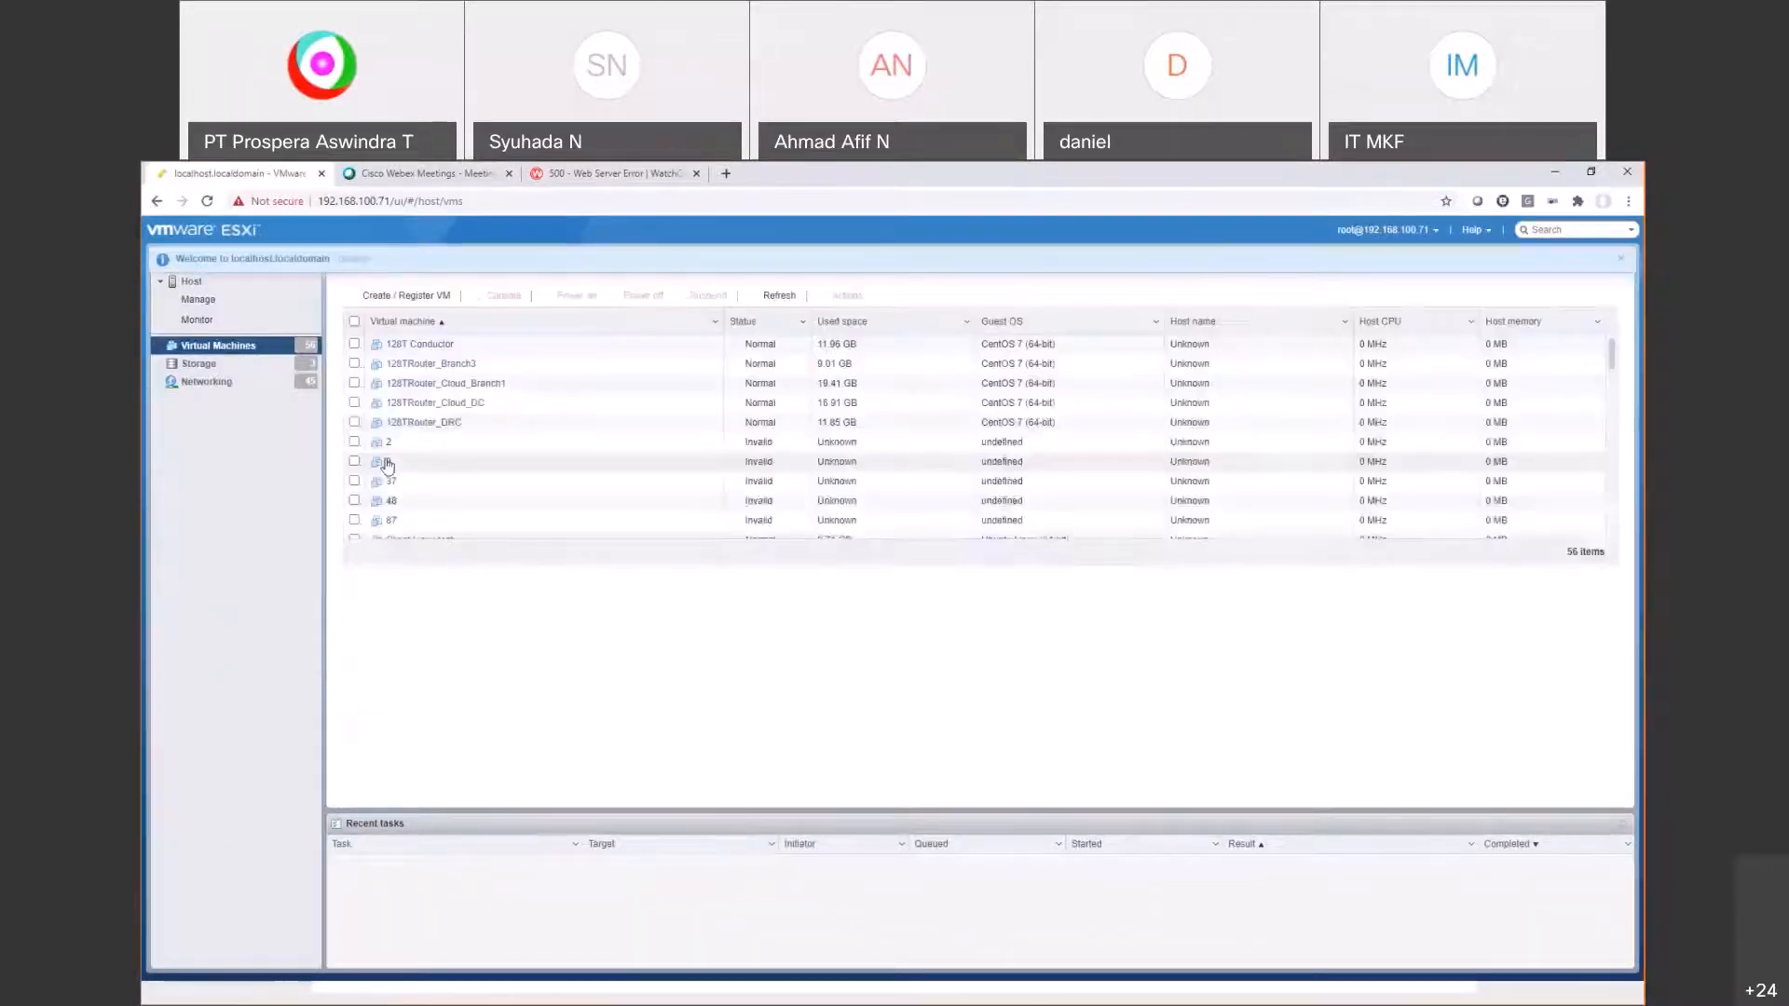
Step: Open the console of VM Win10x64-replica2-BR3-CloudBR1
scroll(552, 447, down, 10)
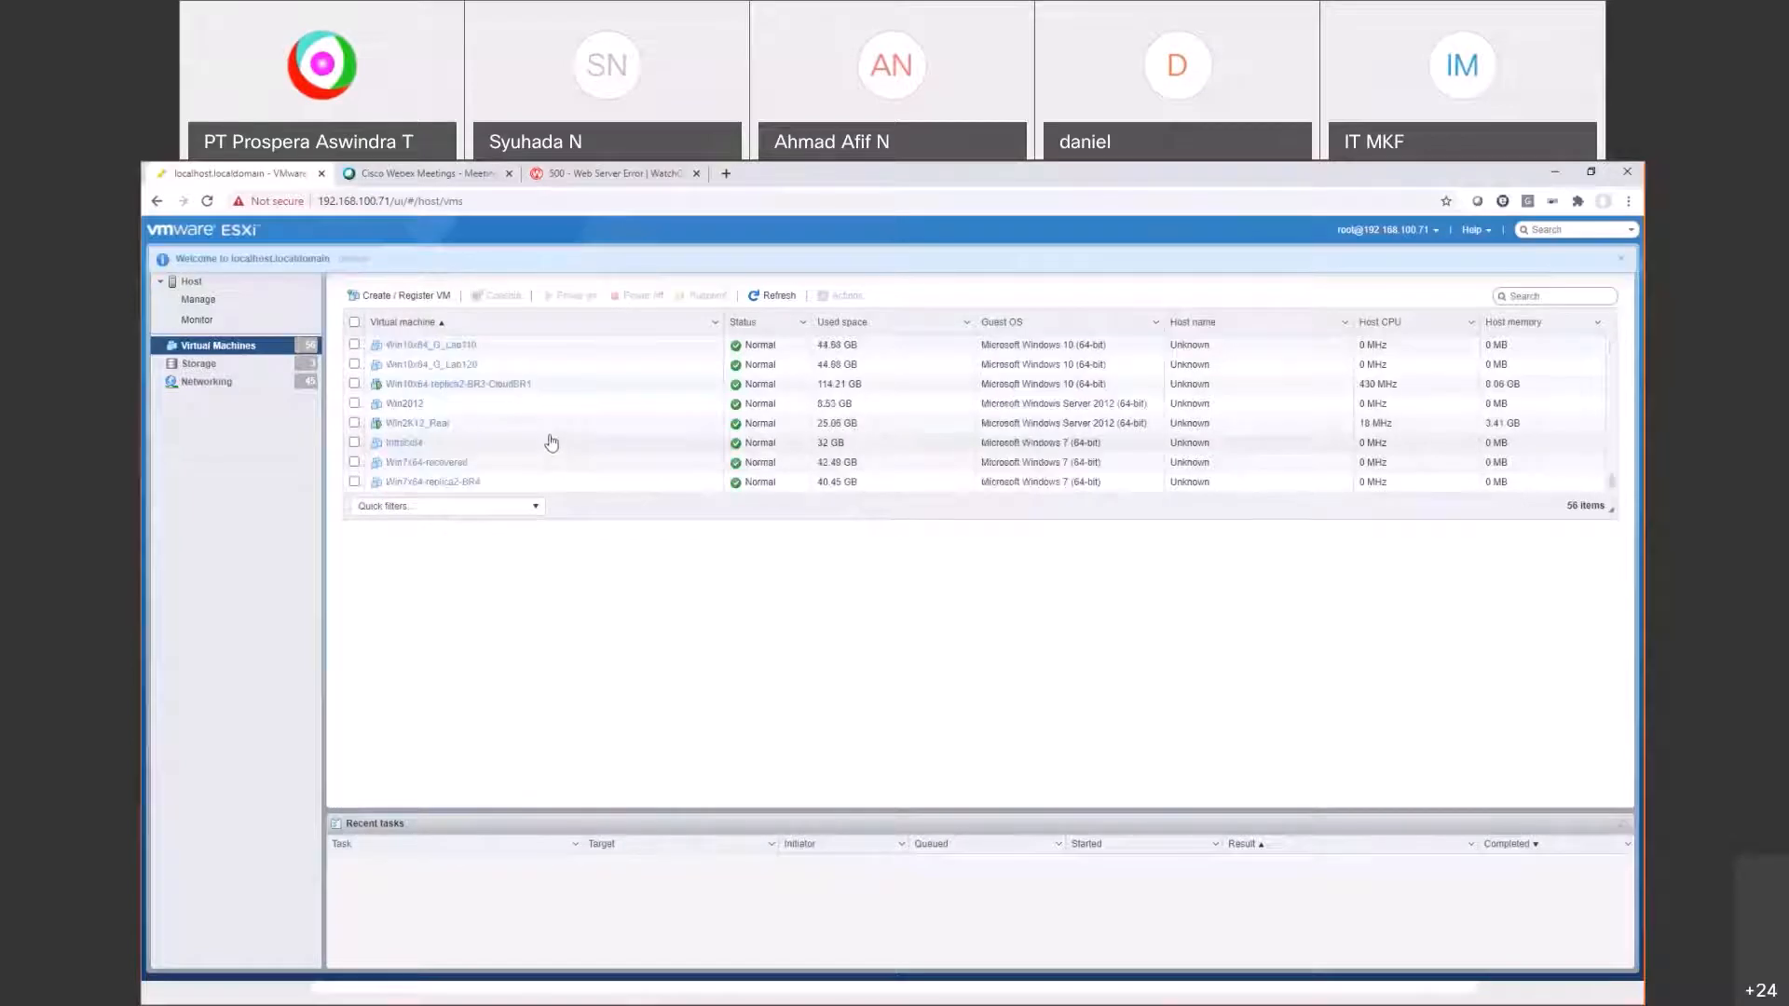
click(494, 385)
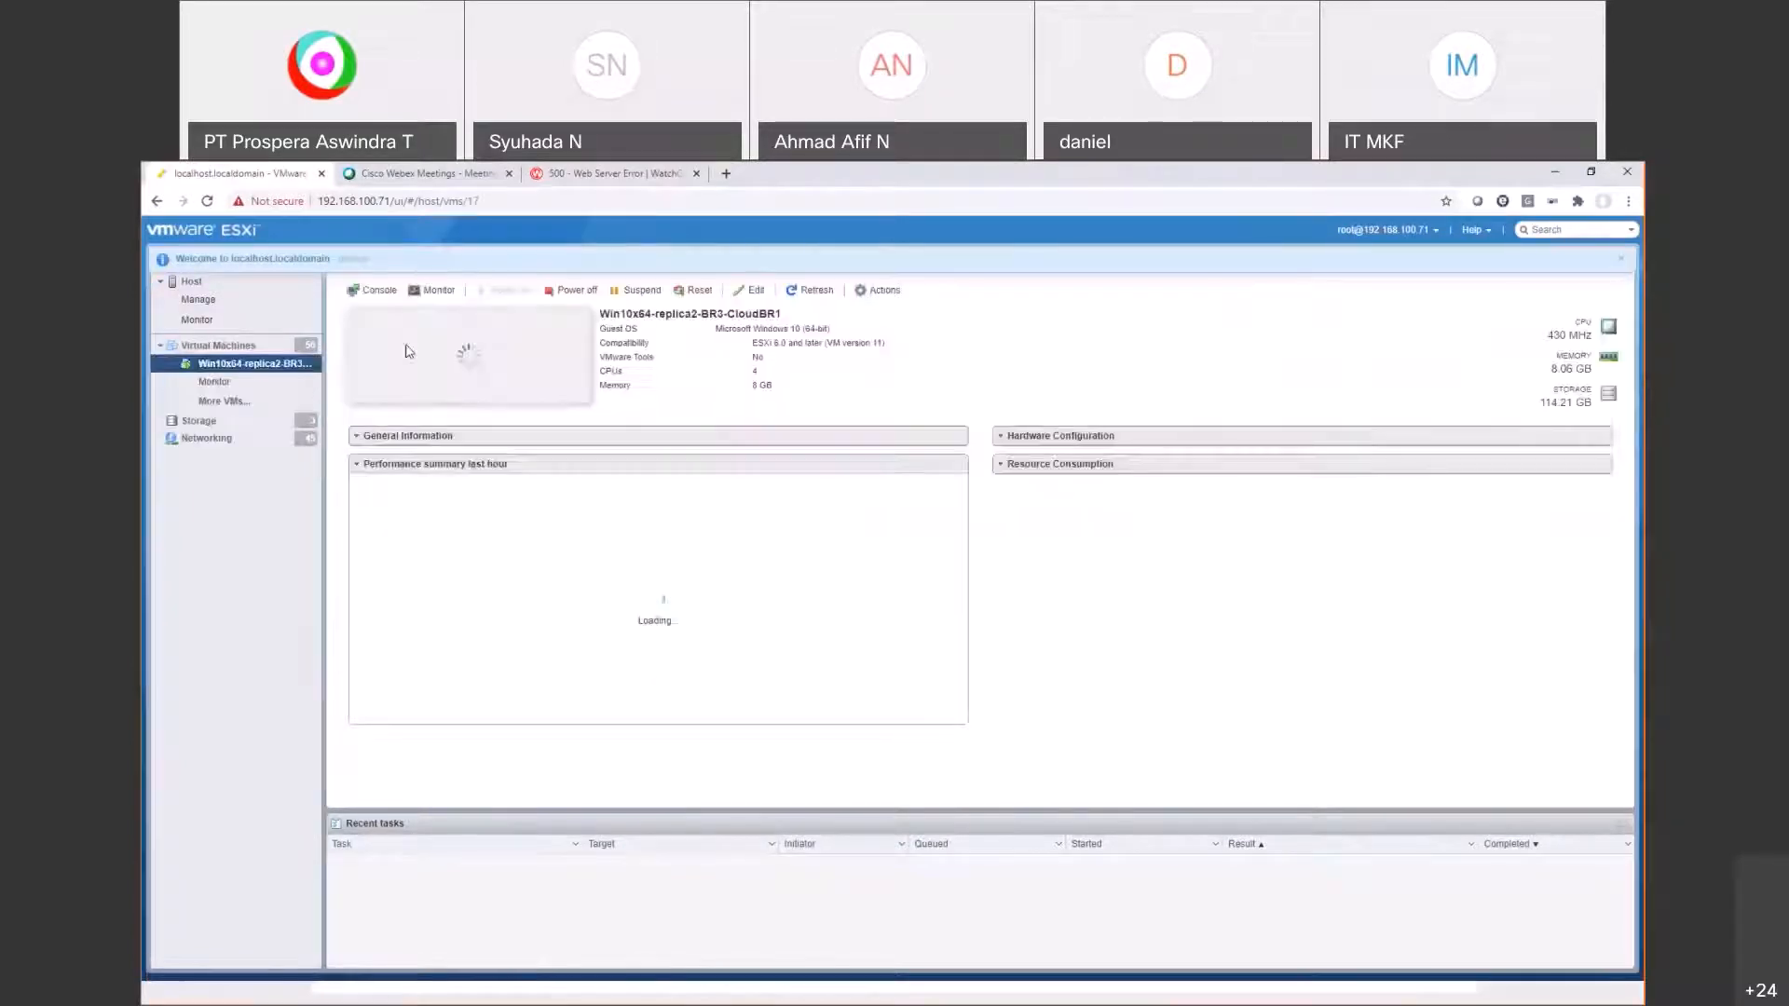
click(471, 377)
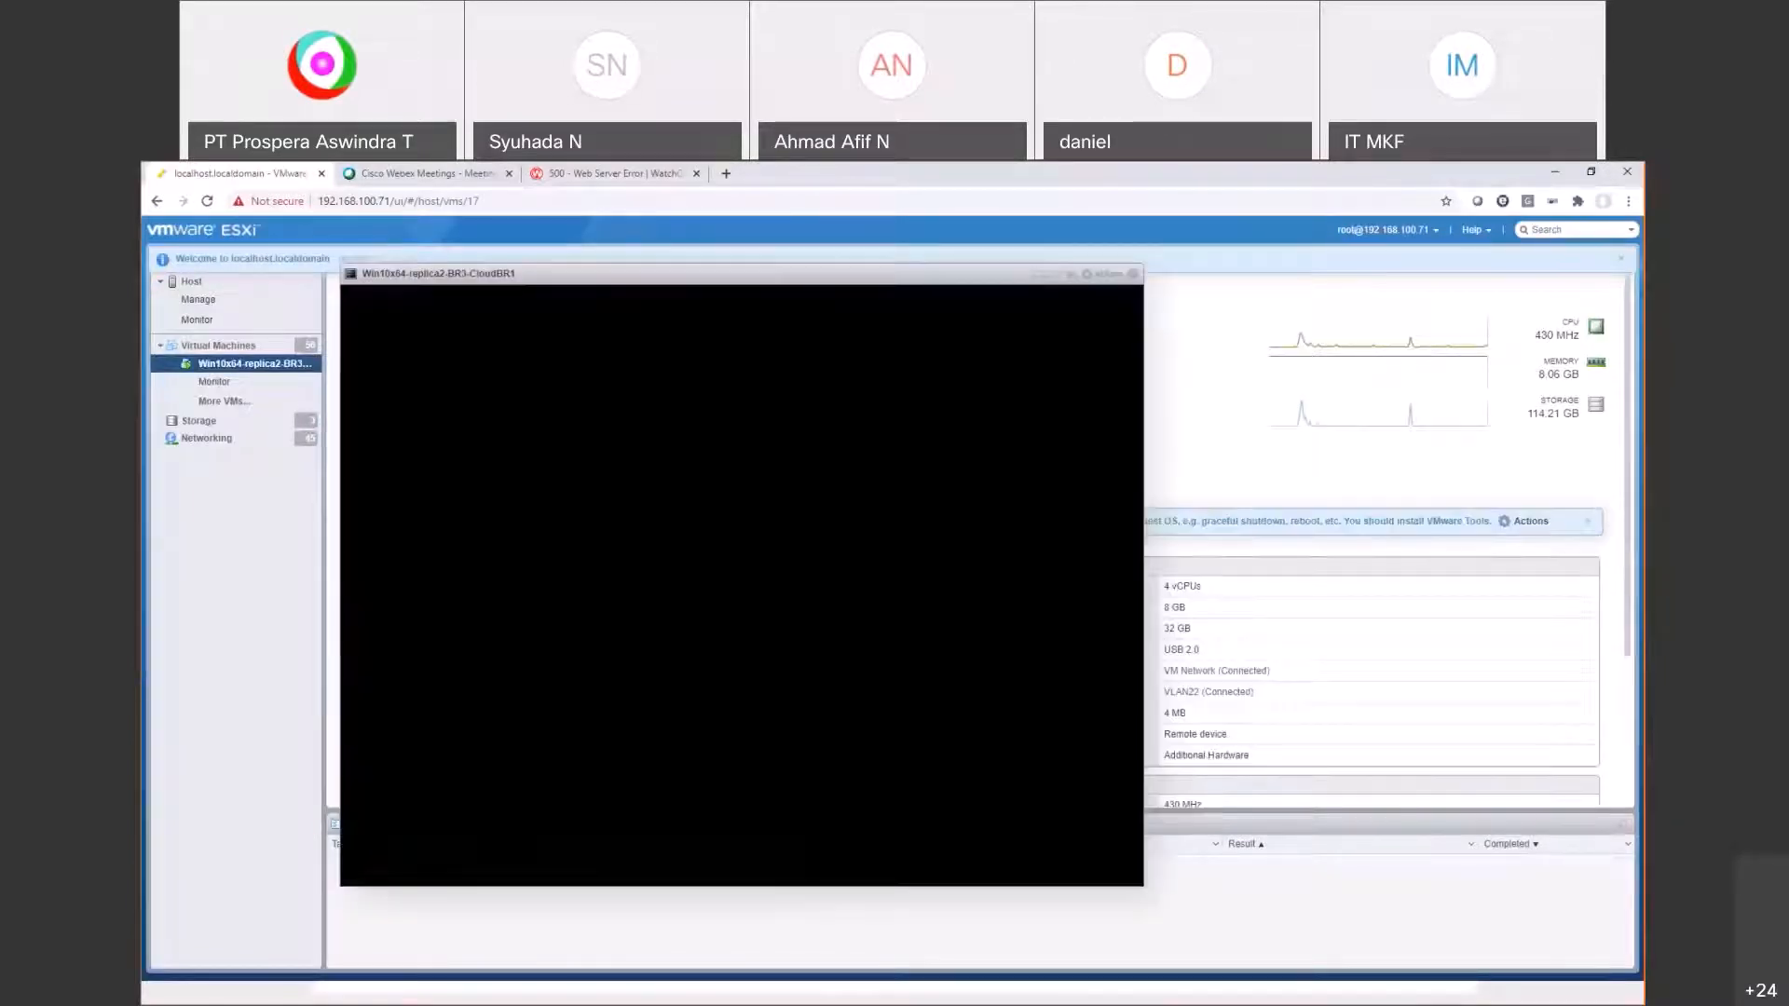
Step: Sign in to Windows and run ipconfig in Command Prompt to show 192.168.100.68
click(787, 719)
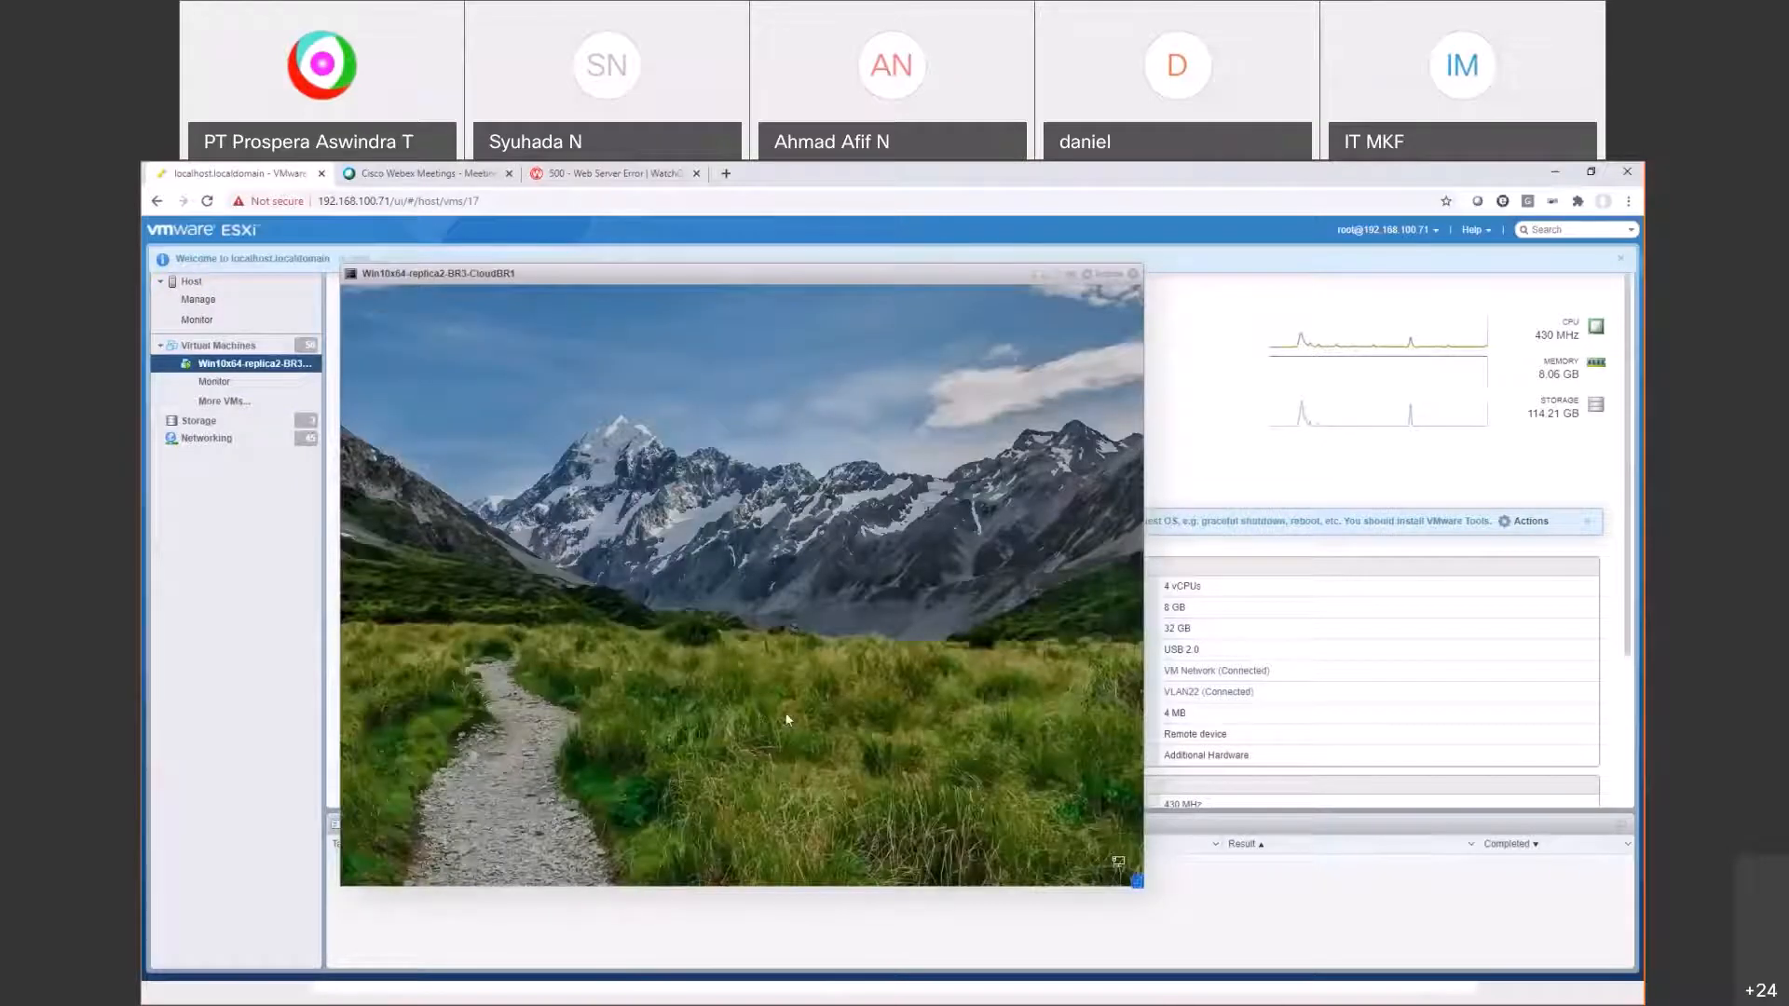
text(****)
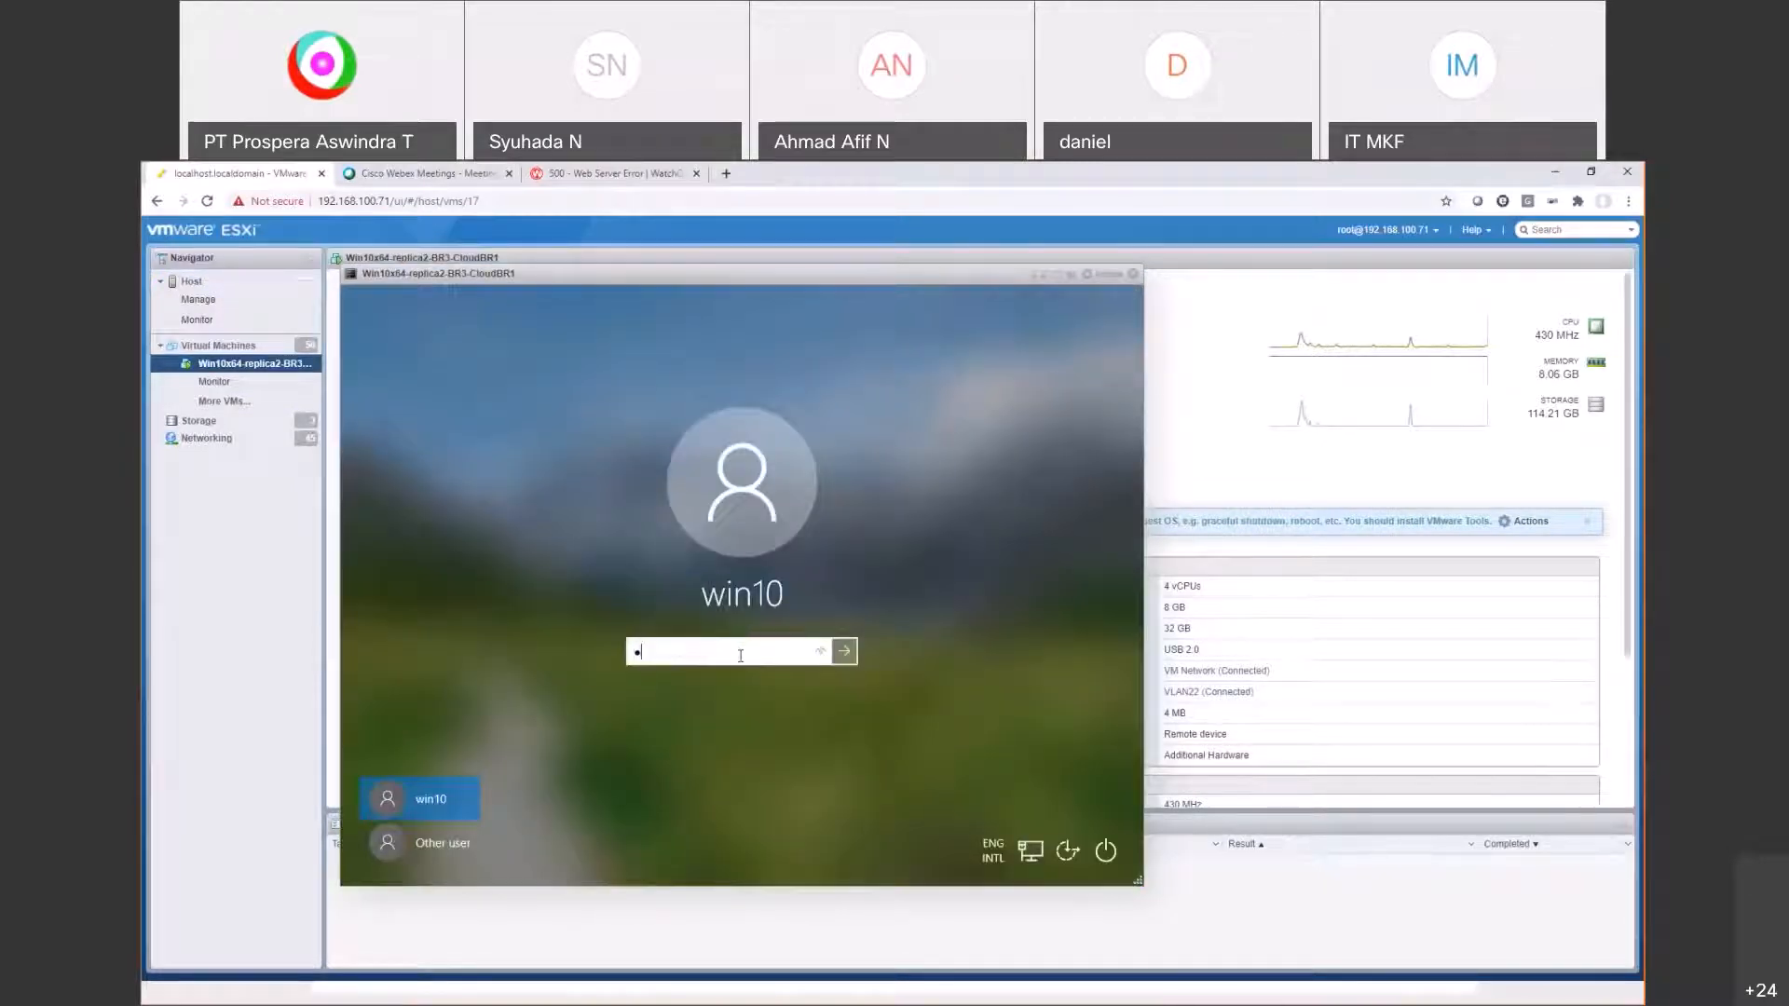
key(Return)
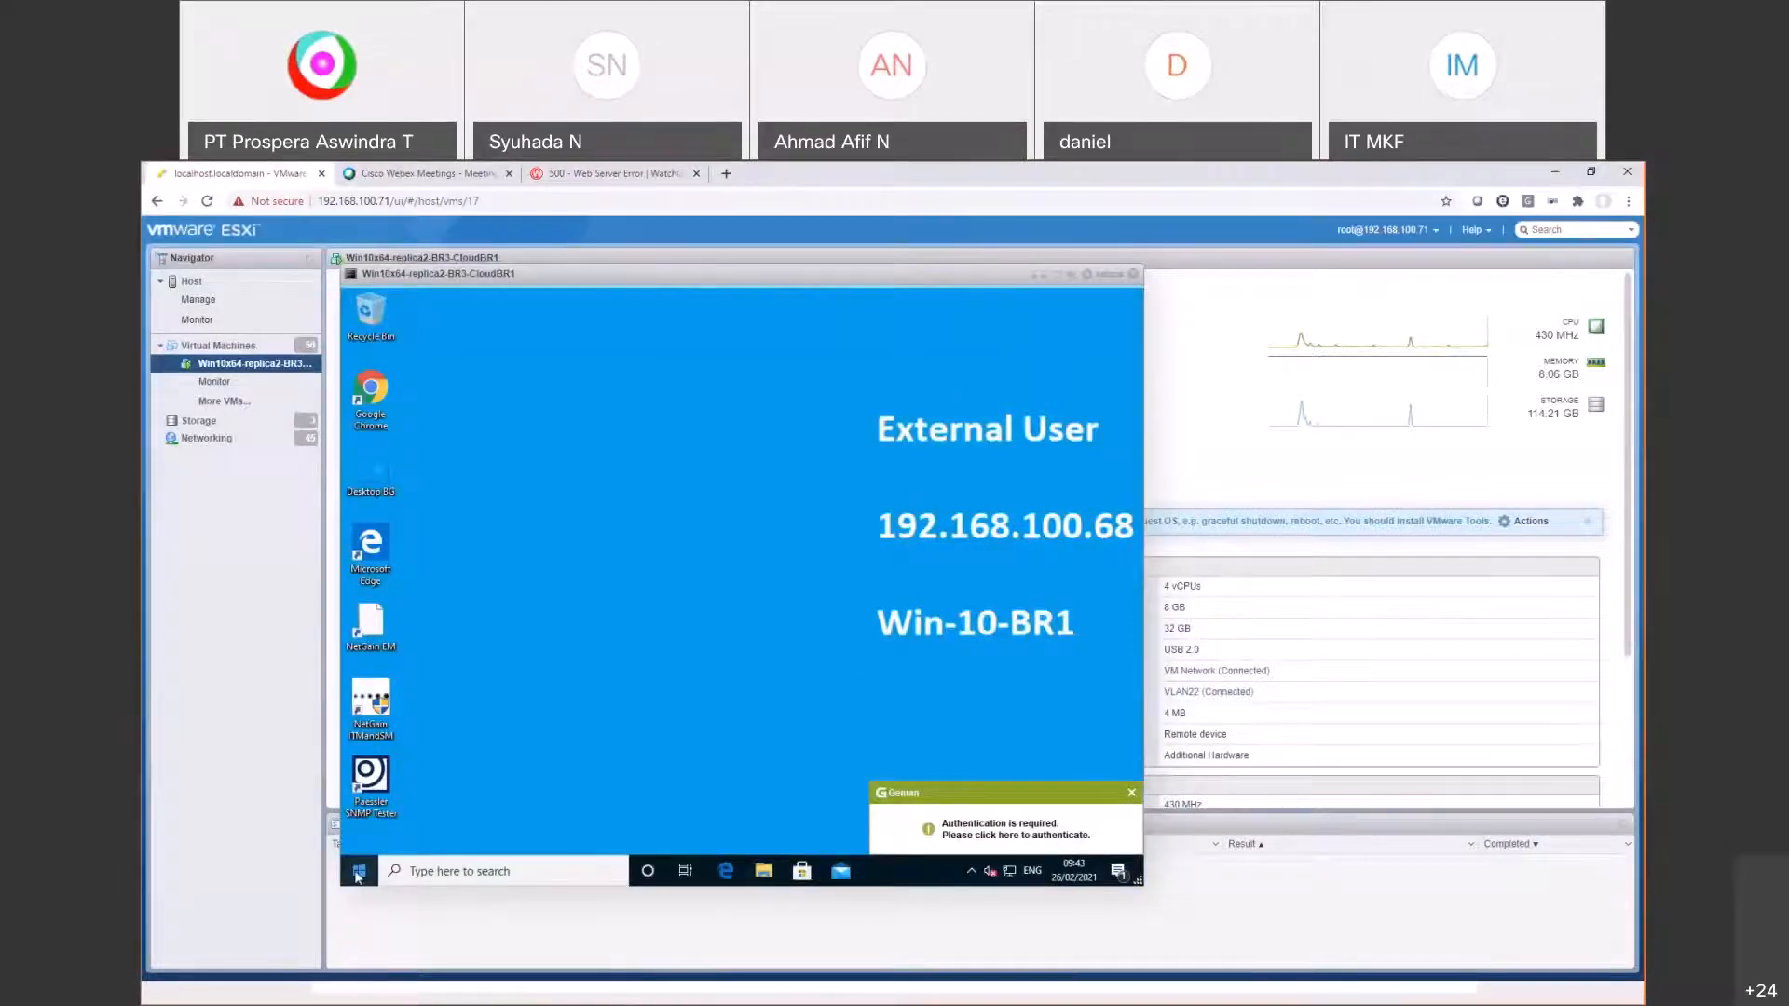
click(358, 872)
text(cmd)
key(Return)
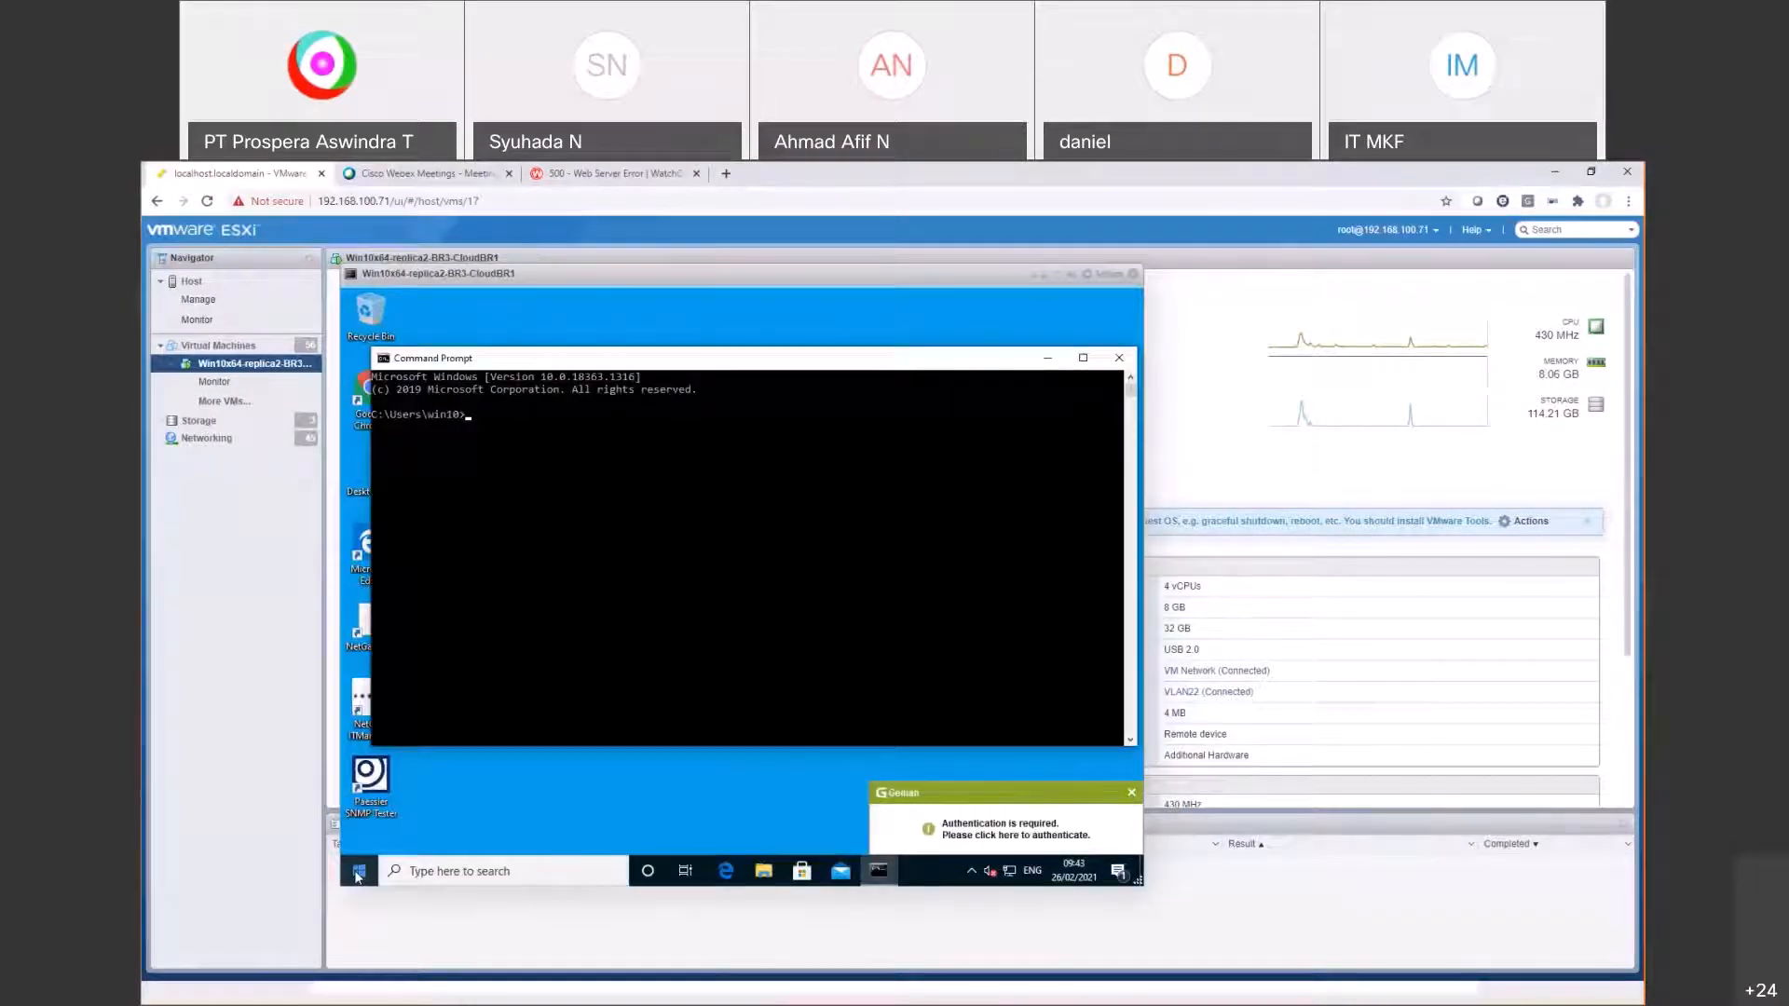
text(ipconfig)
key(Return)
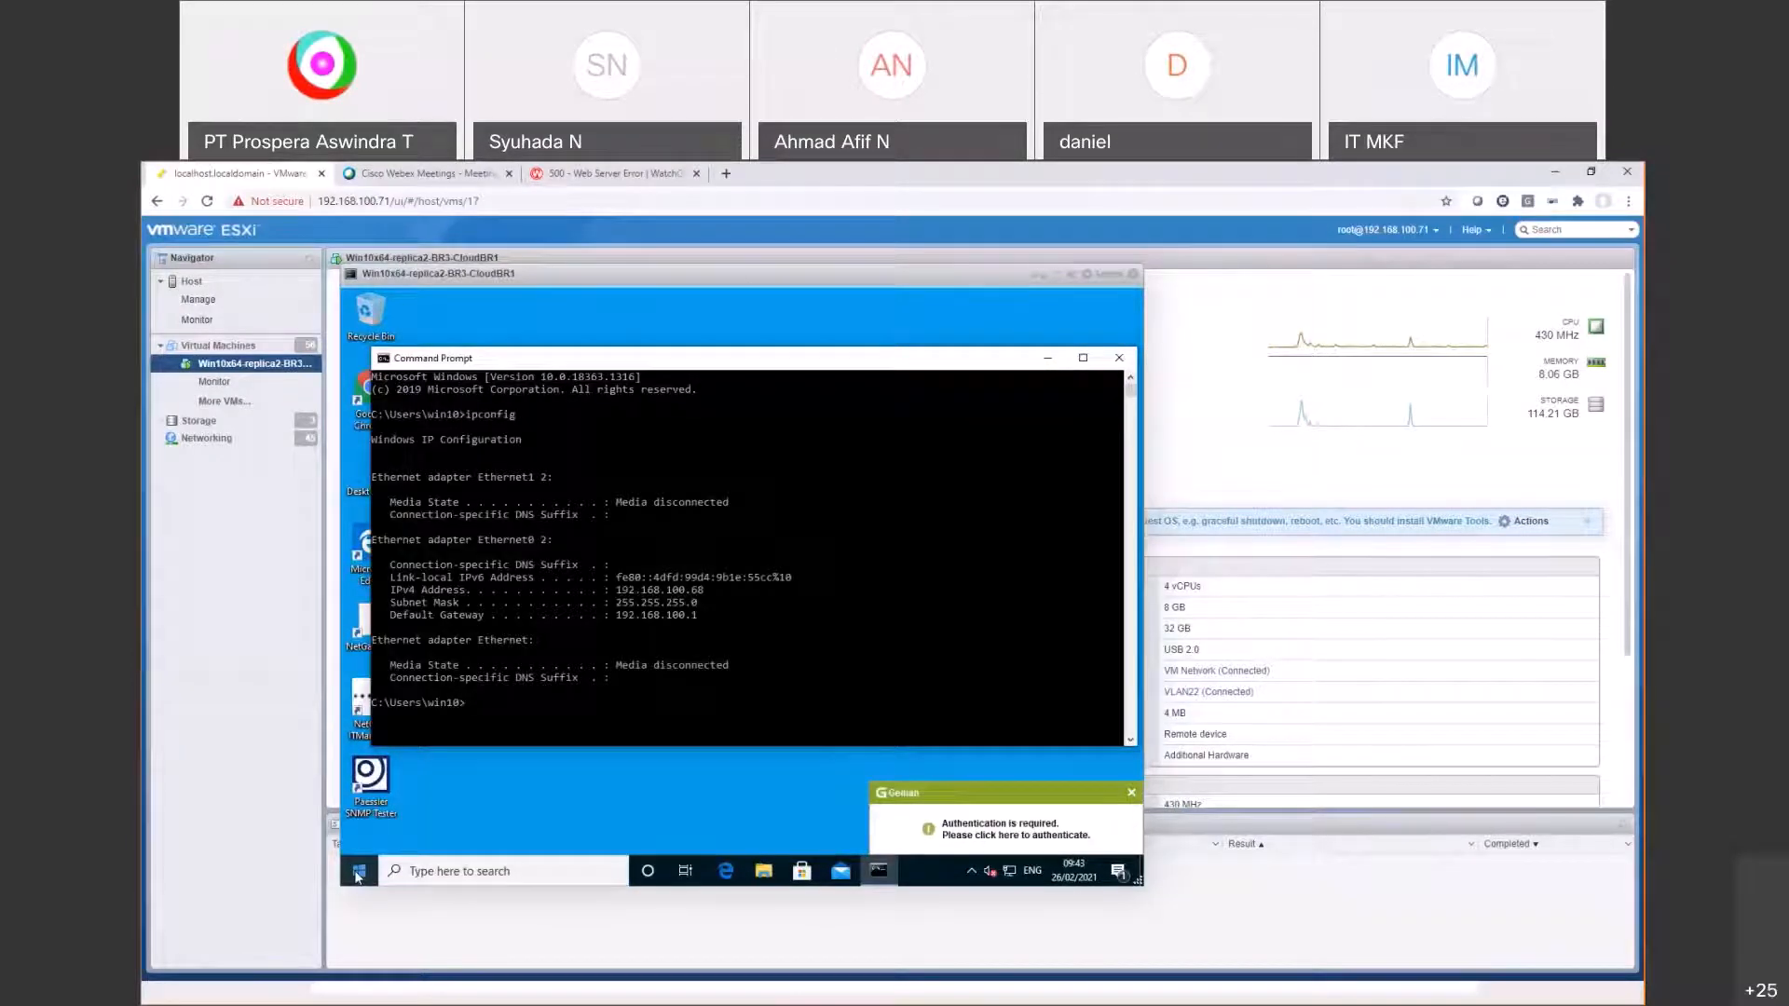
drag(736, 275, 646, 288)
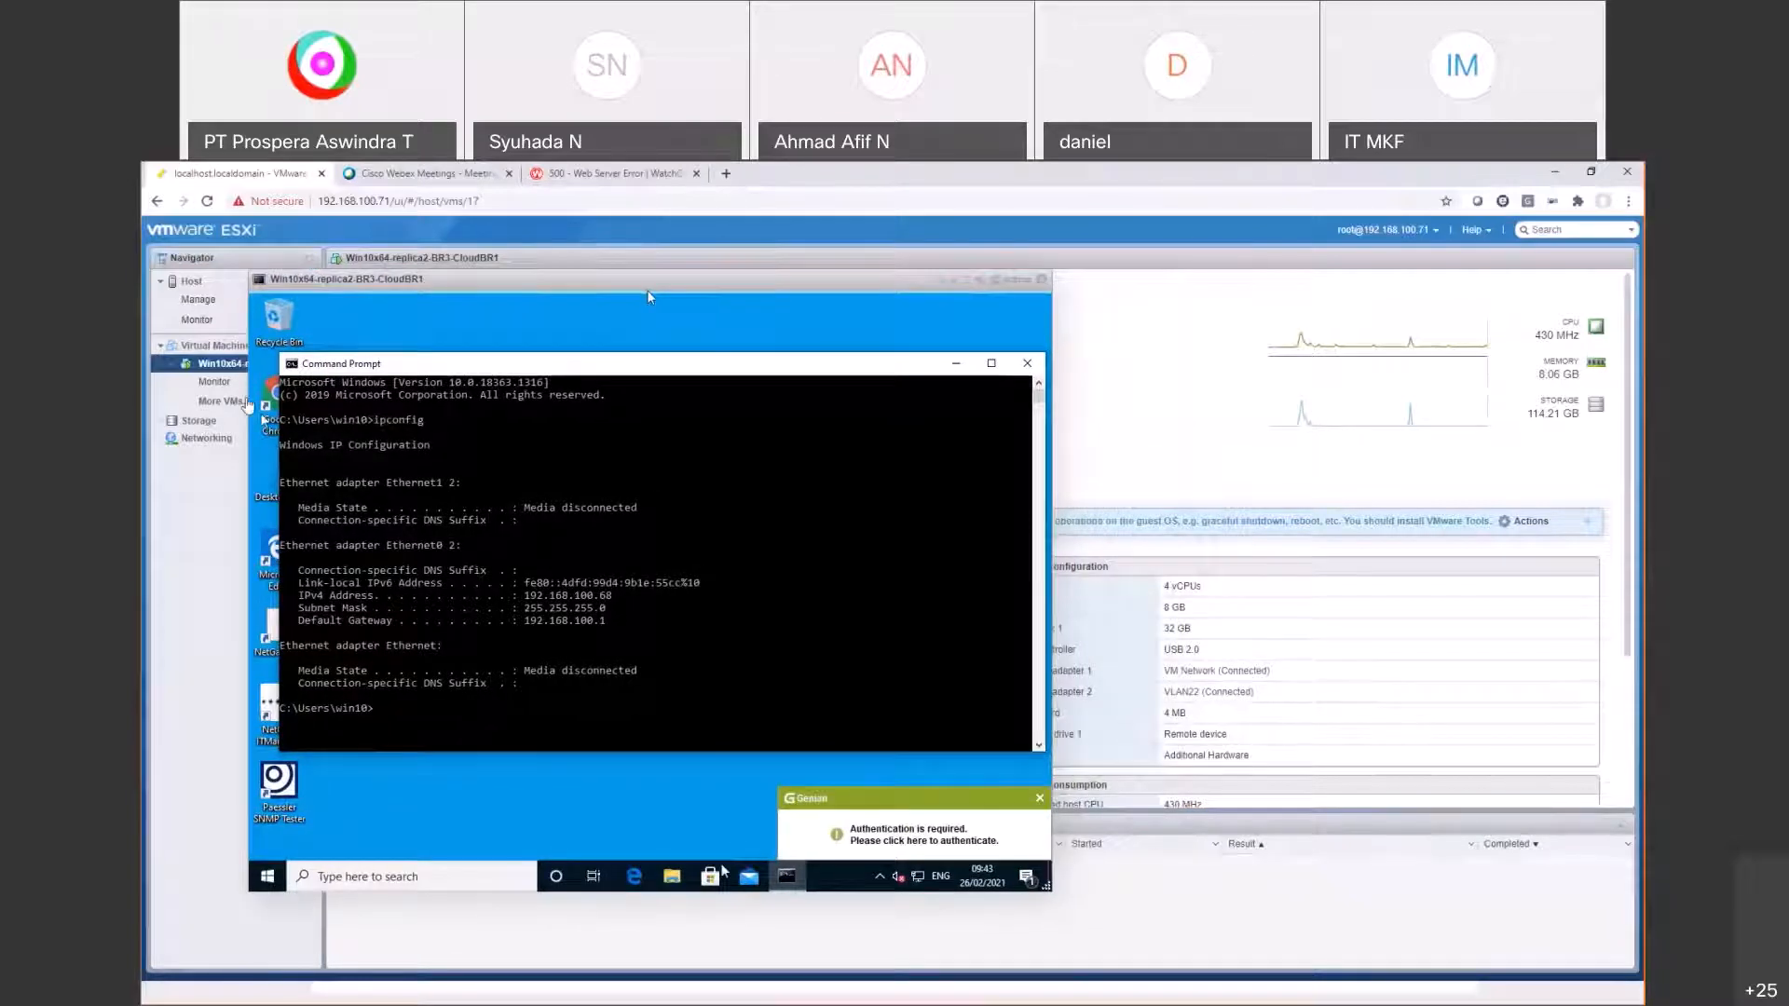
drag(1047, 886, 1145, 955)
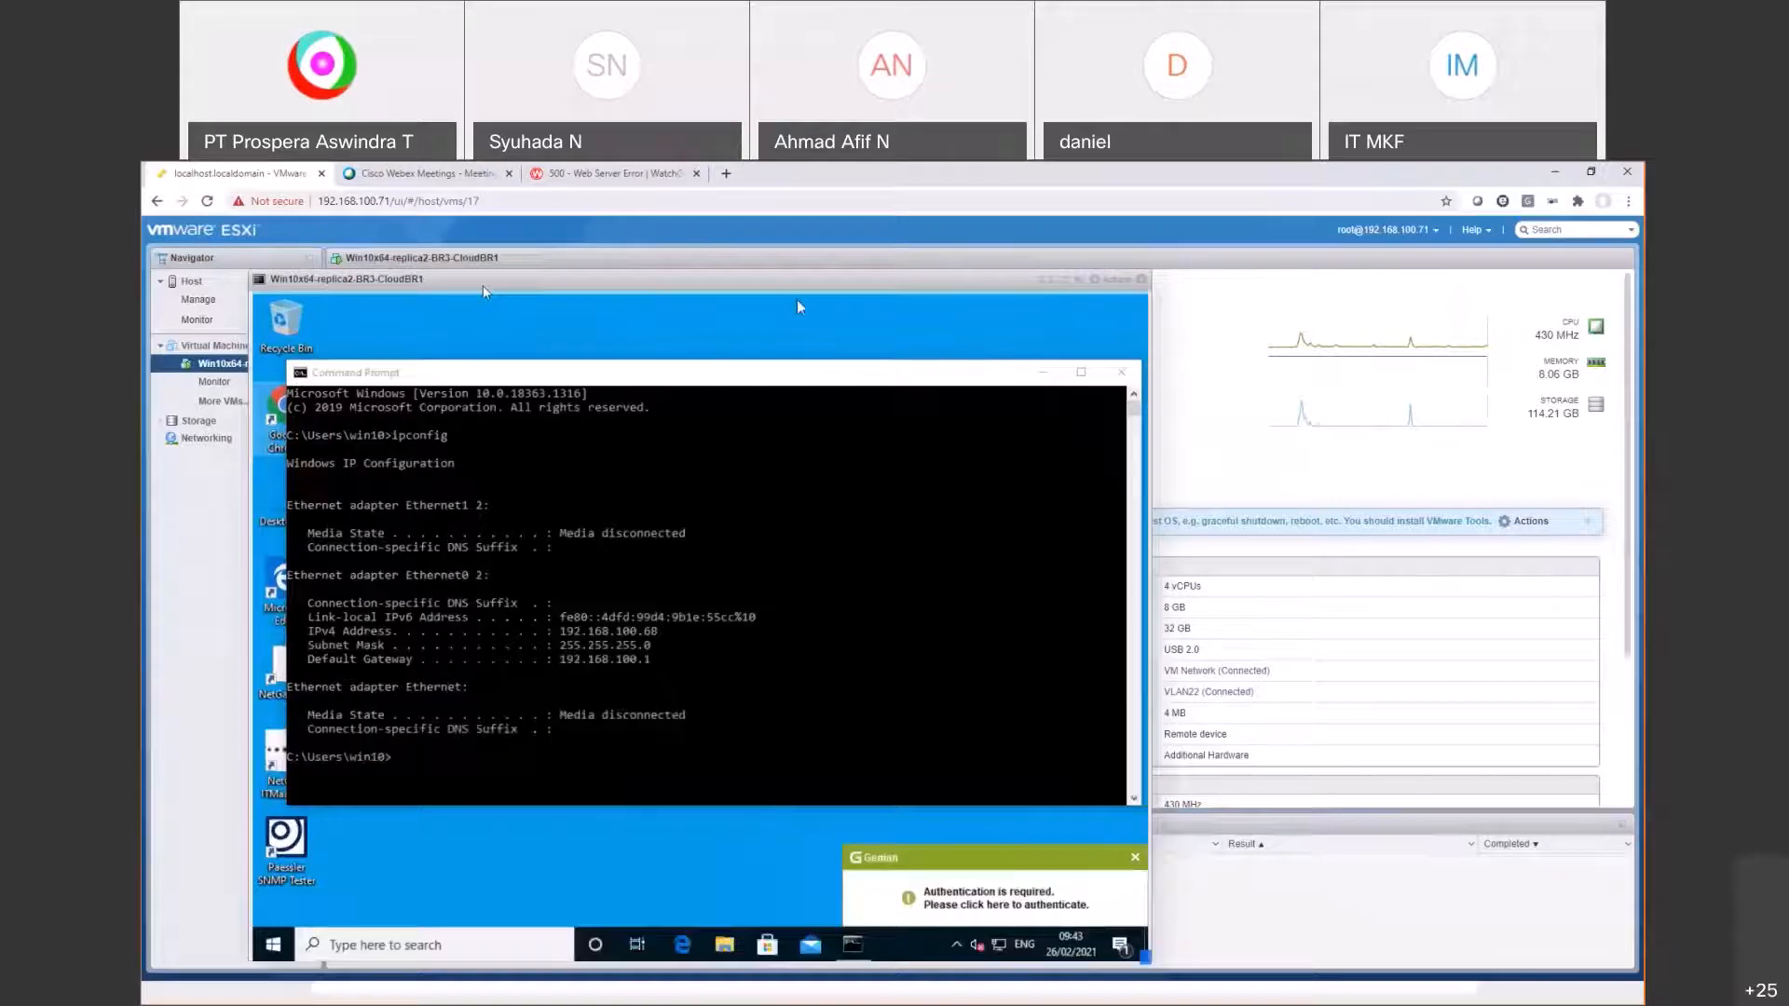
drag(470, 273, 421, 247)
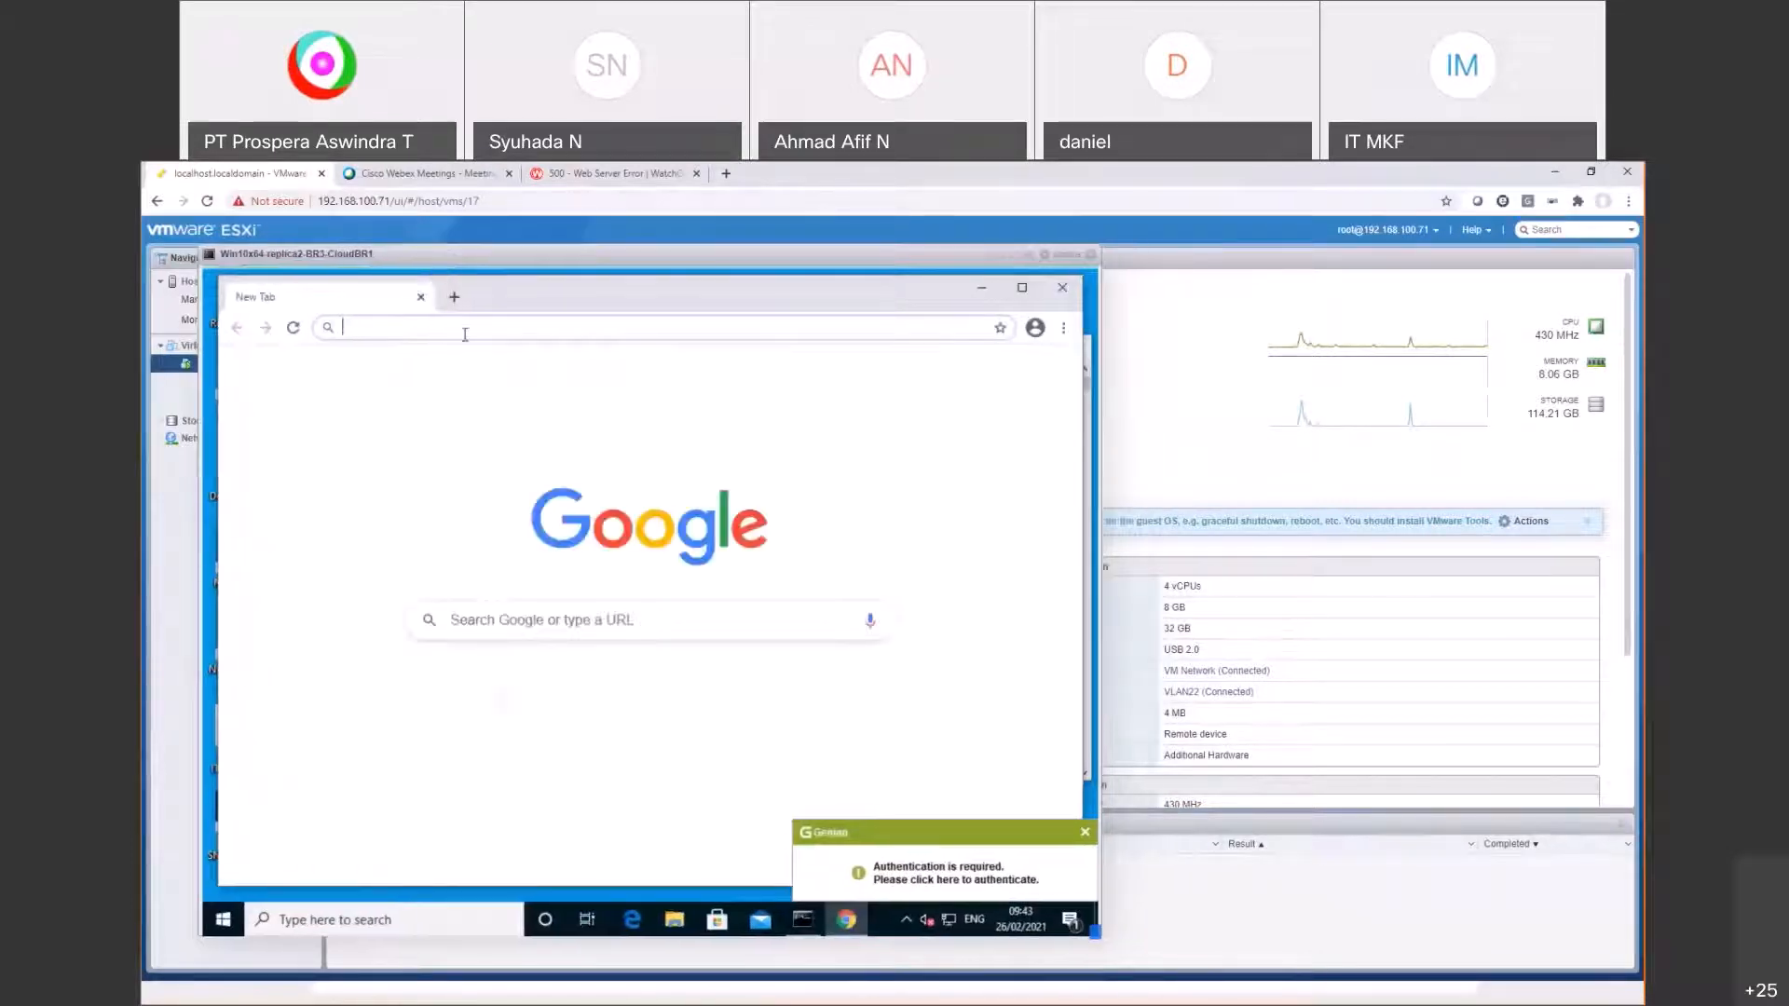
text(https://)
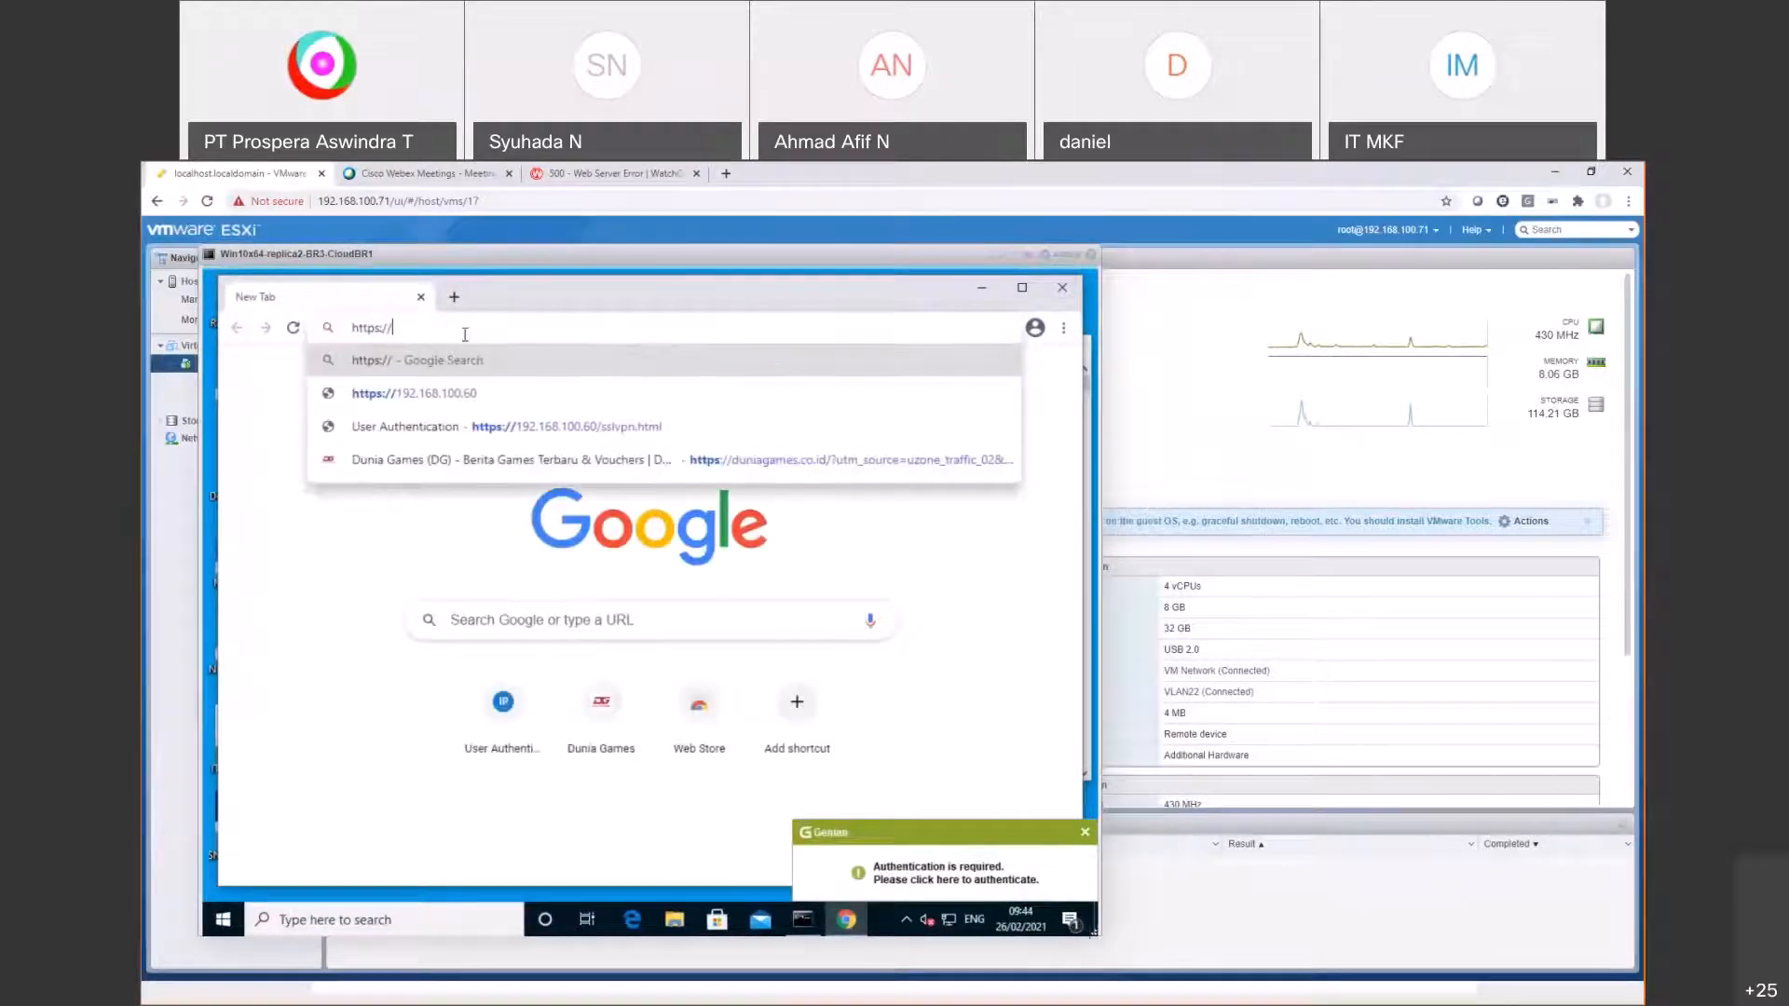
text(192.168.100)
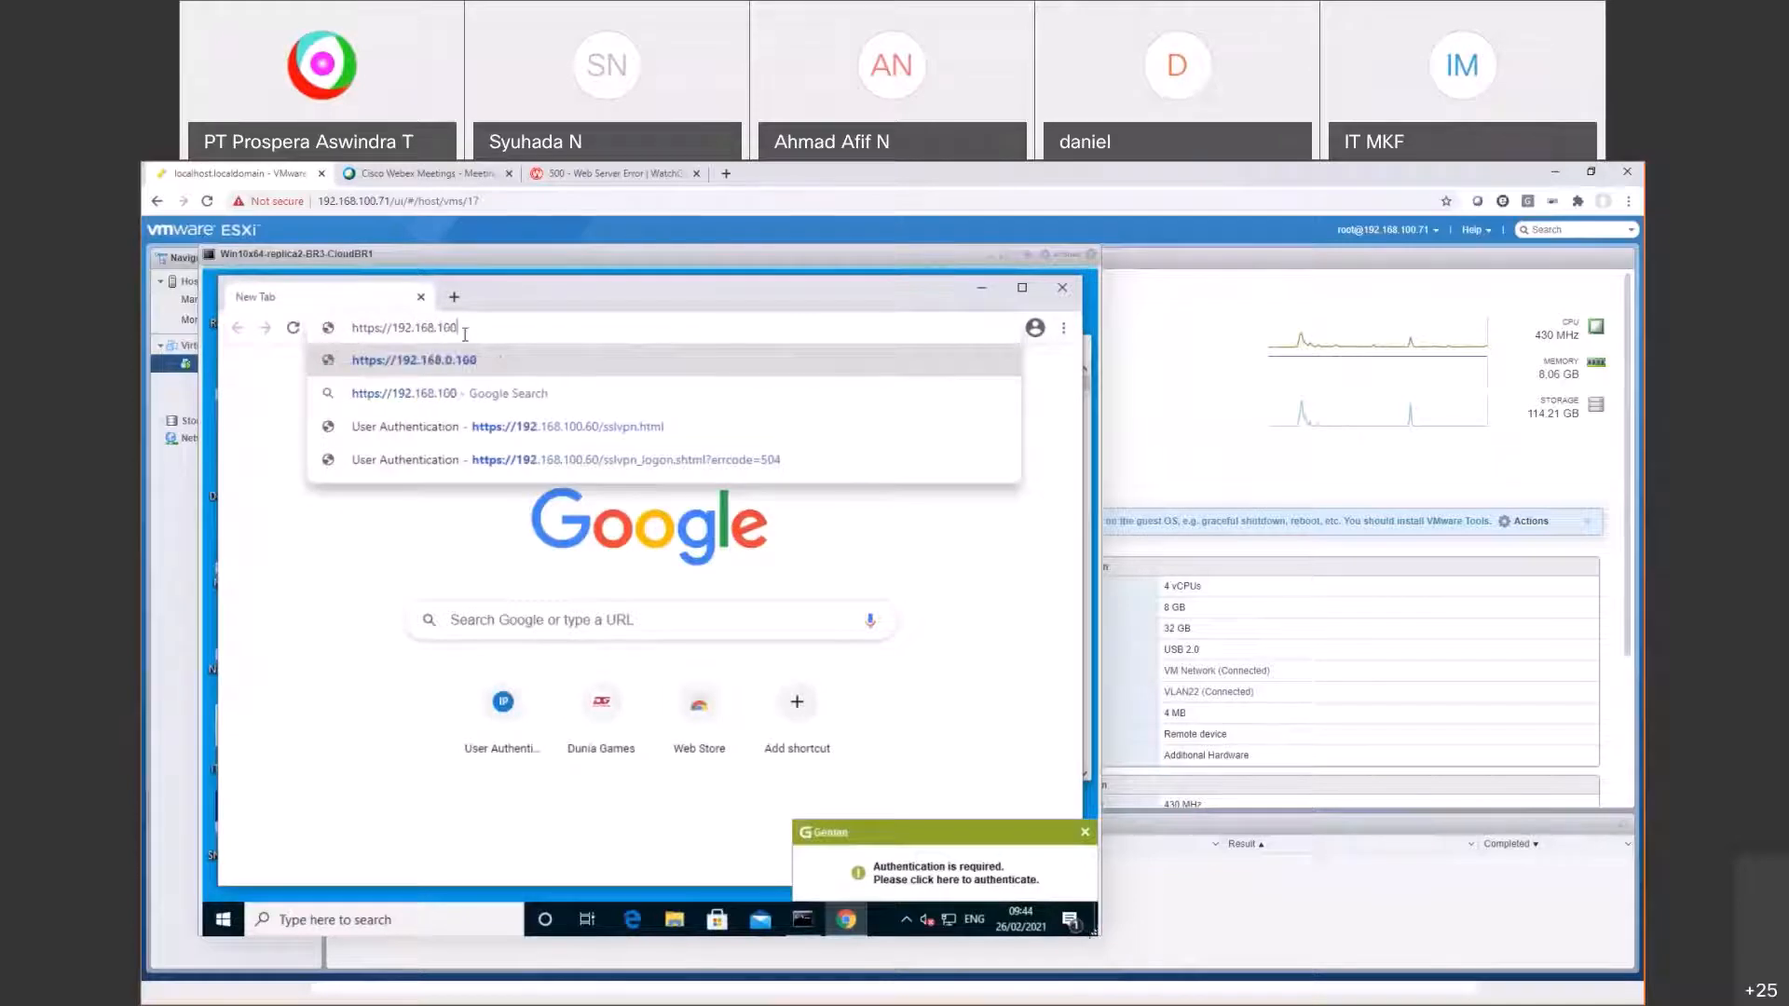
text(.60)
key(Return)
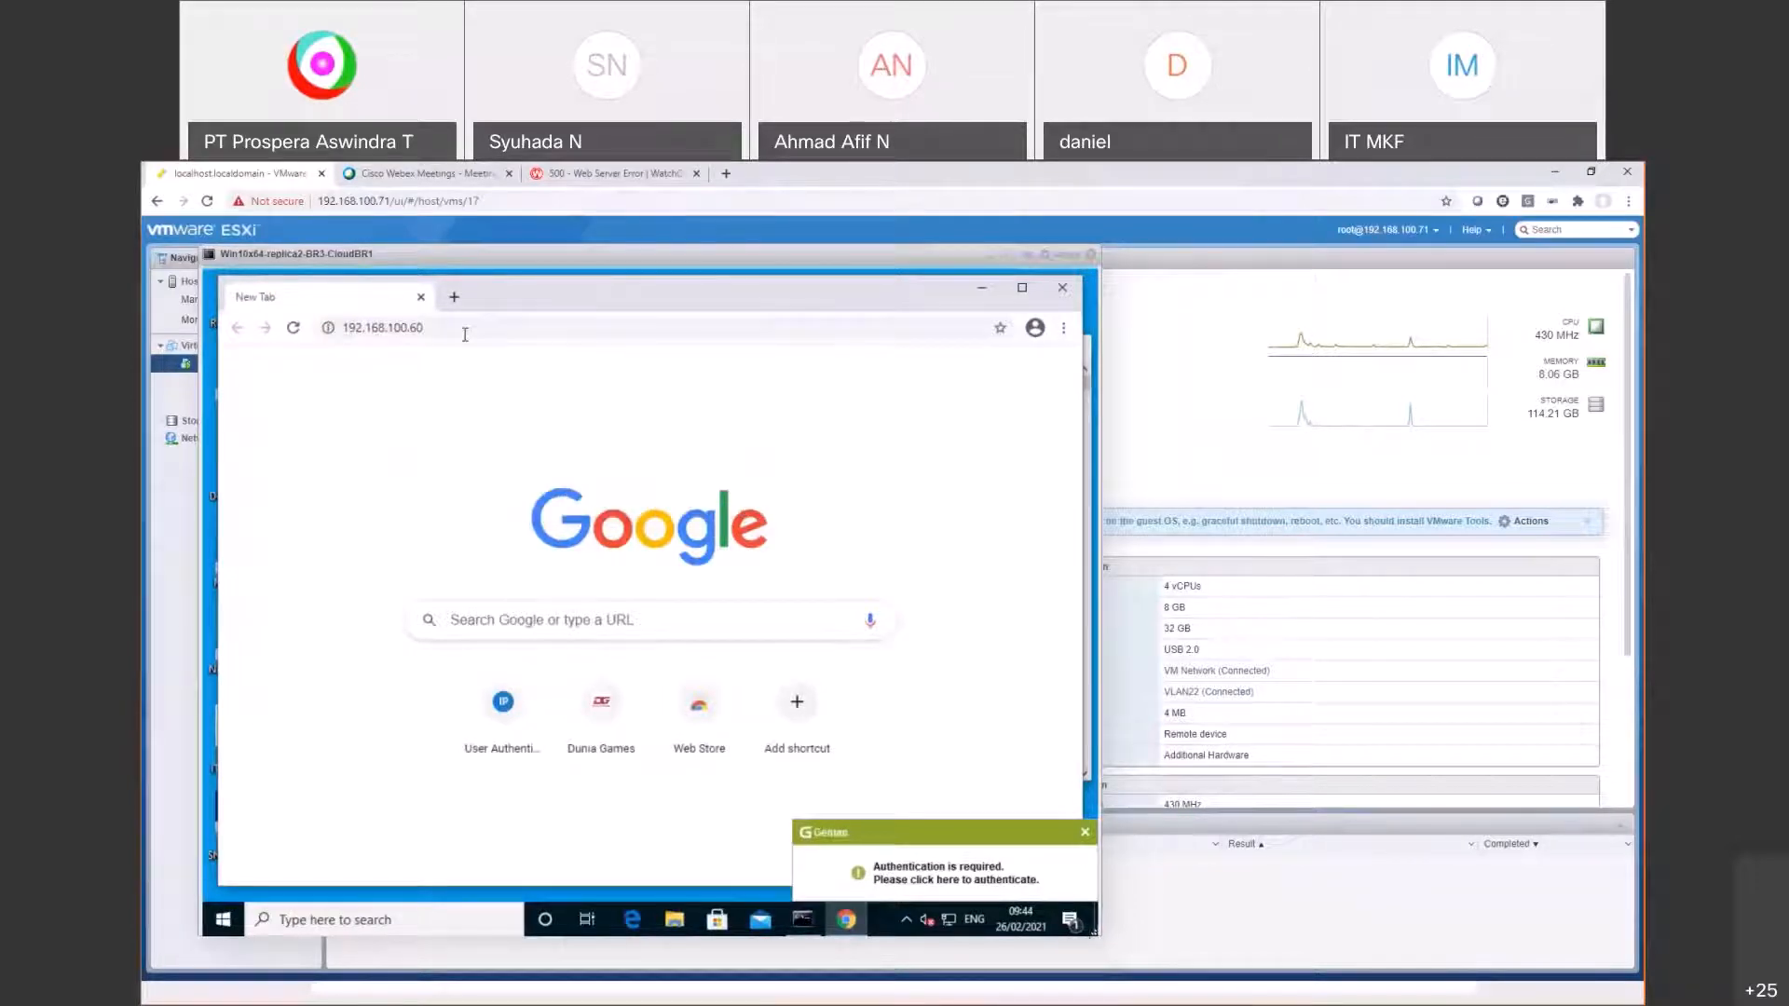
click(1085, 833)
click(463, 327)
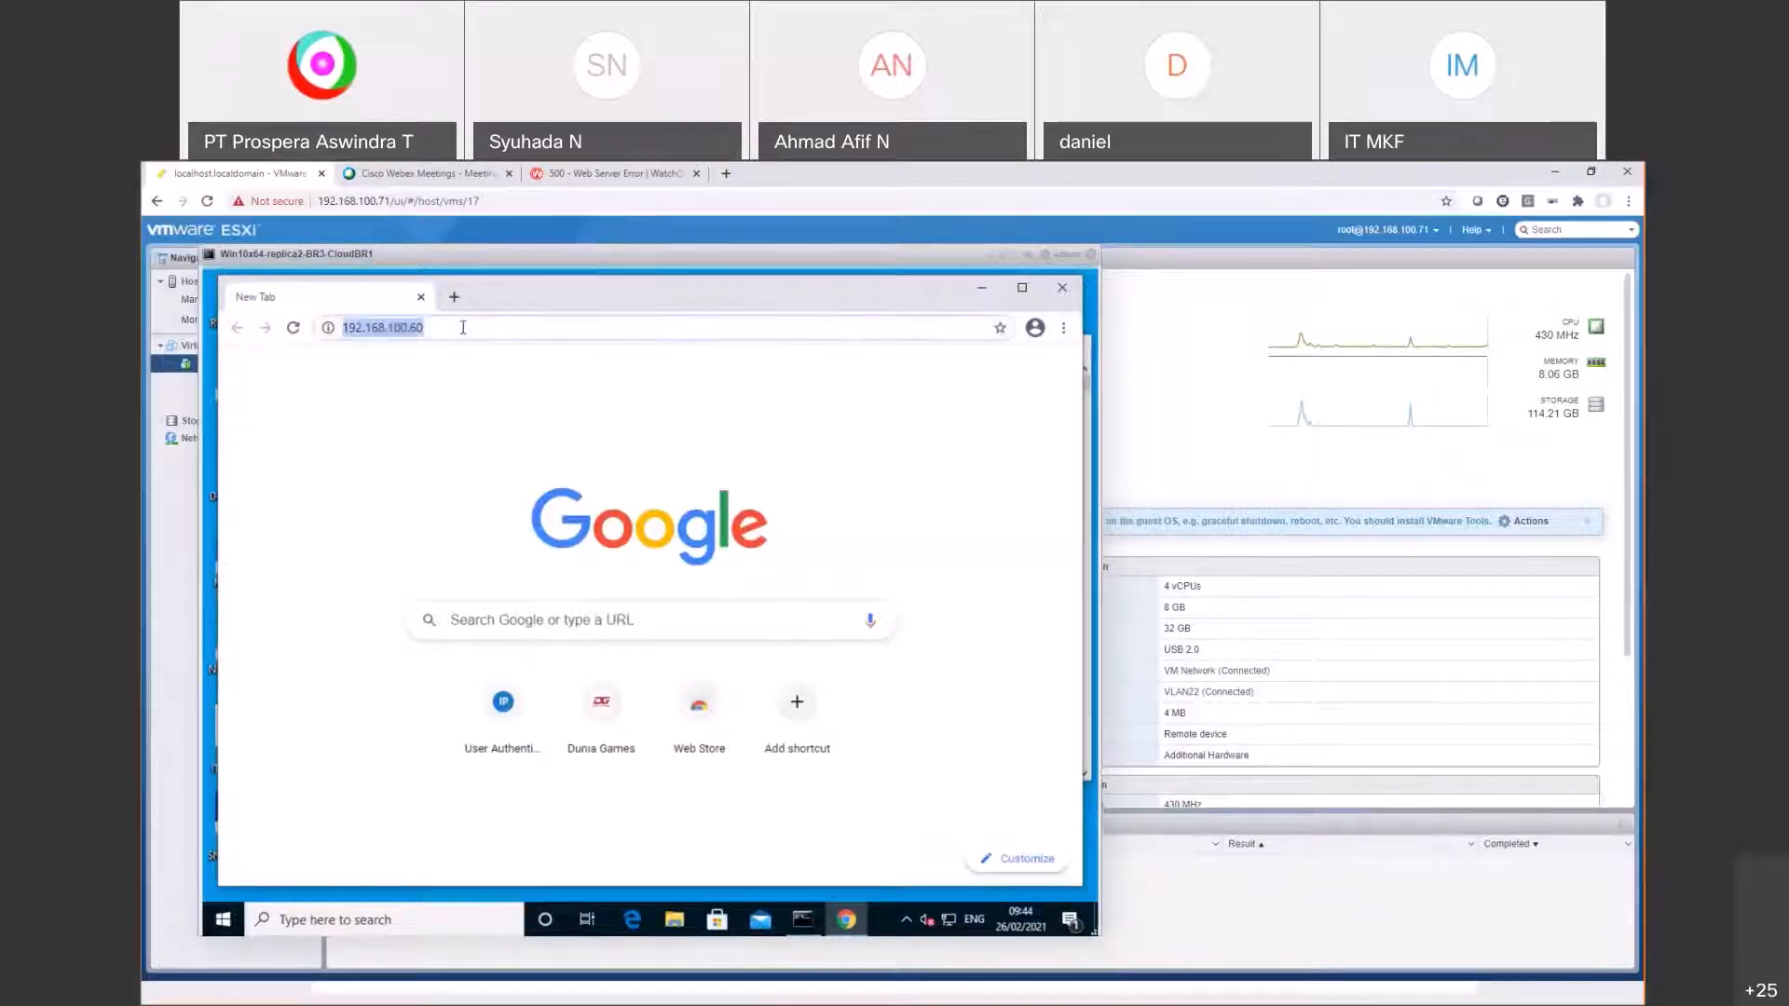
click(1065, 332)
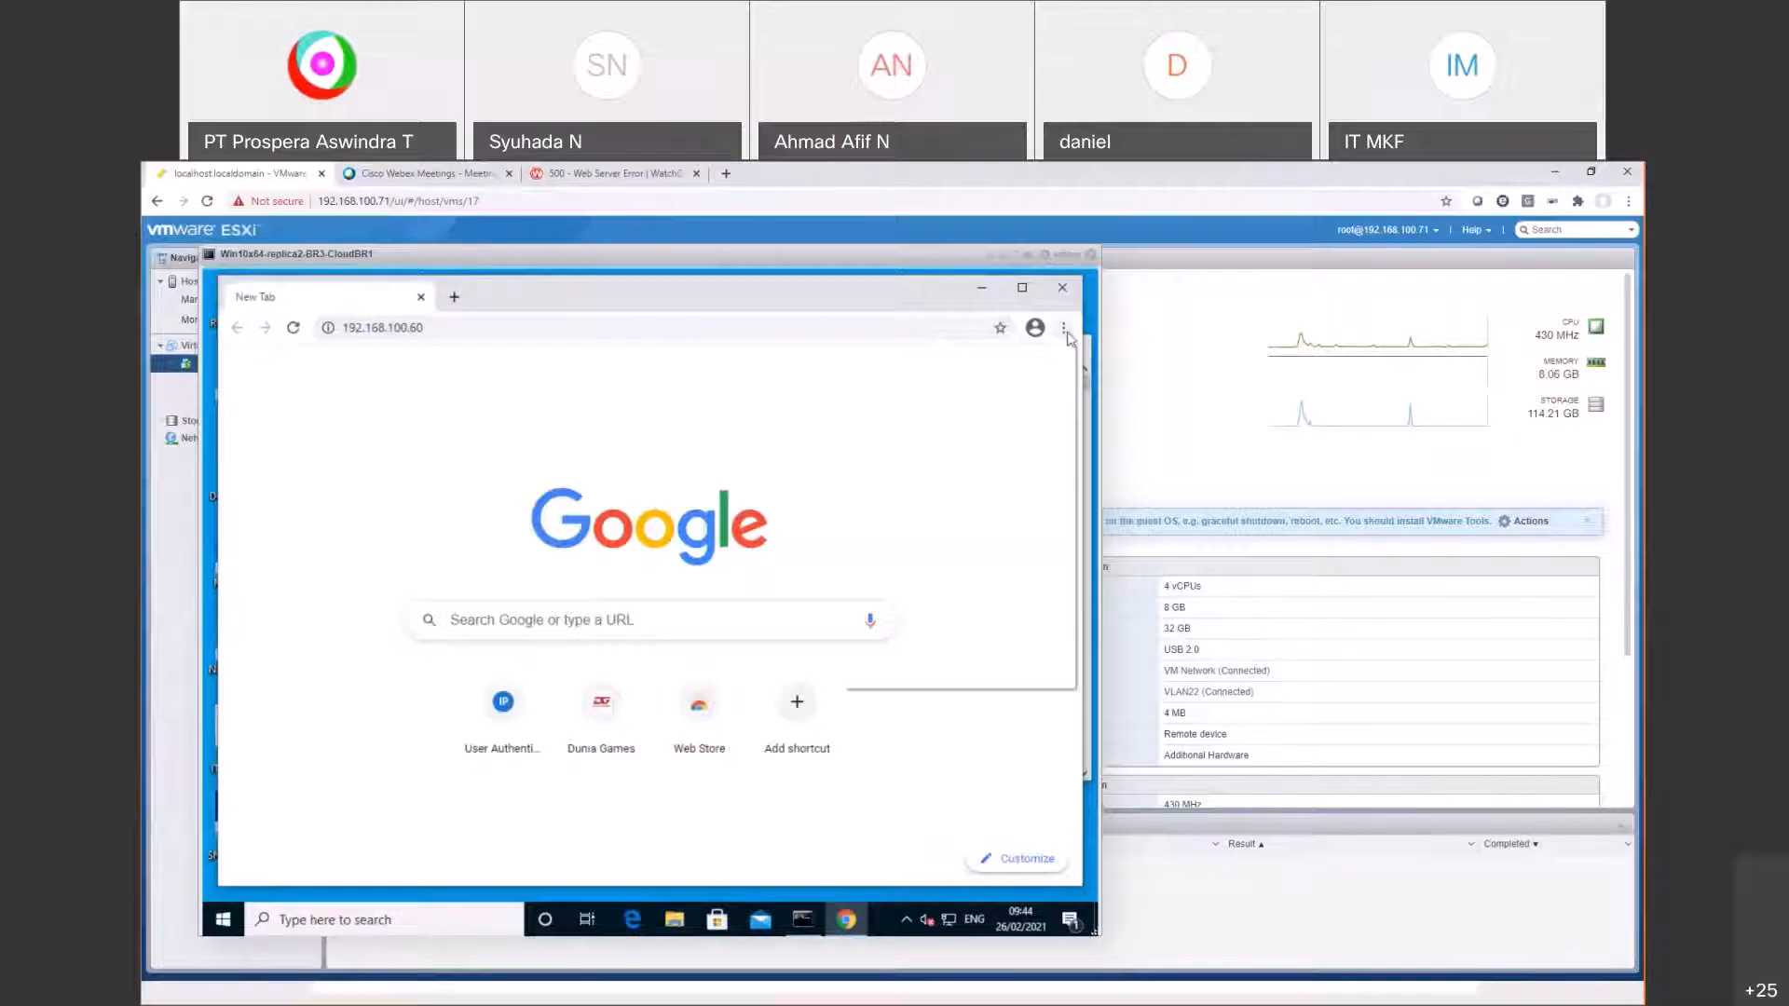
click(1001, 399)
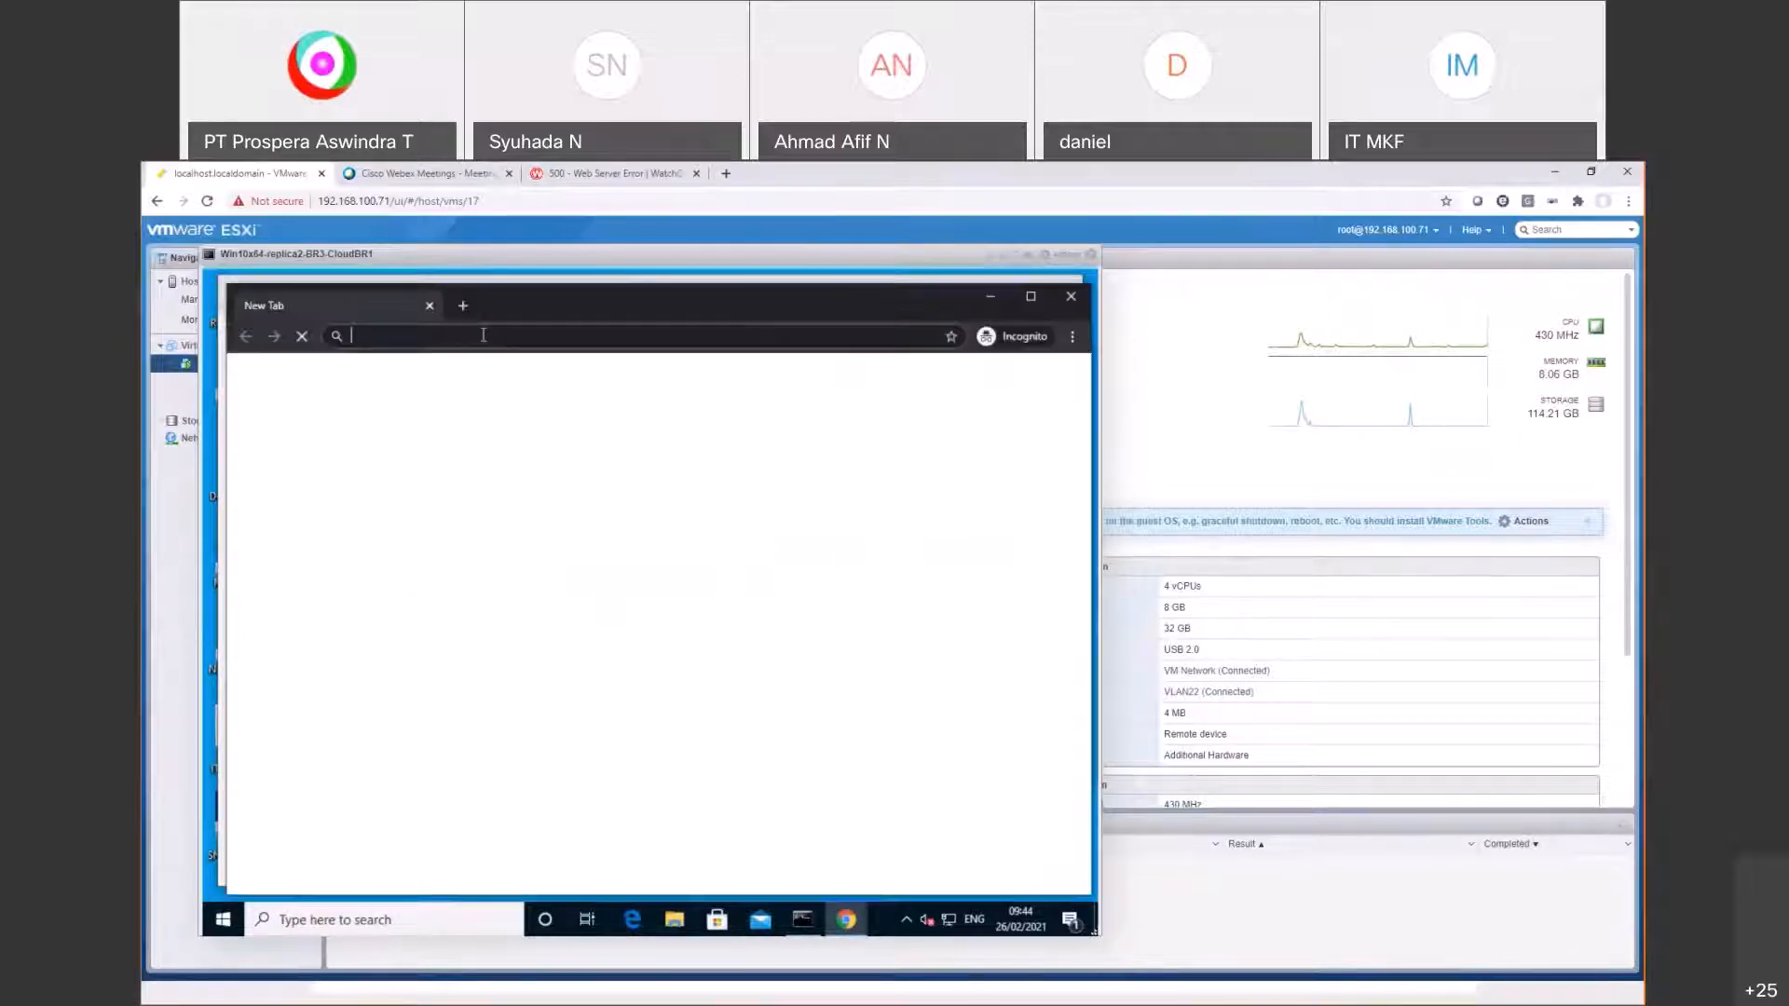
text(https://)
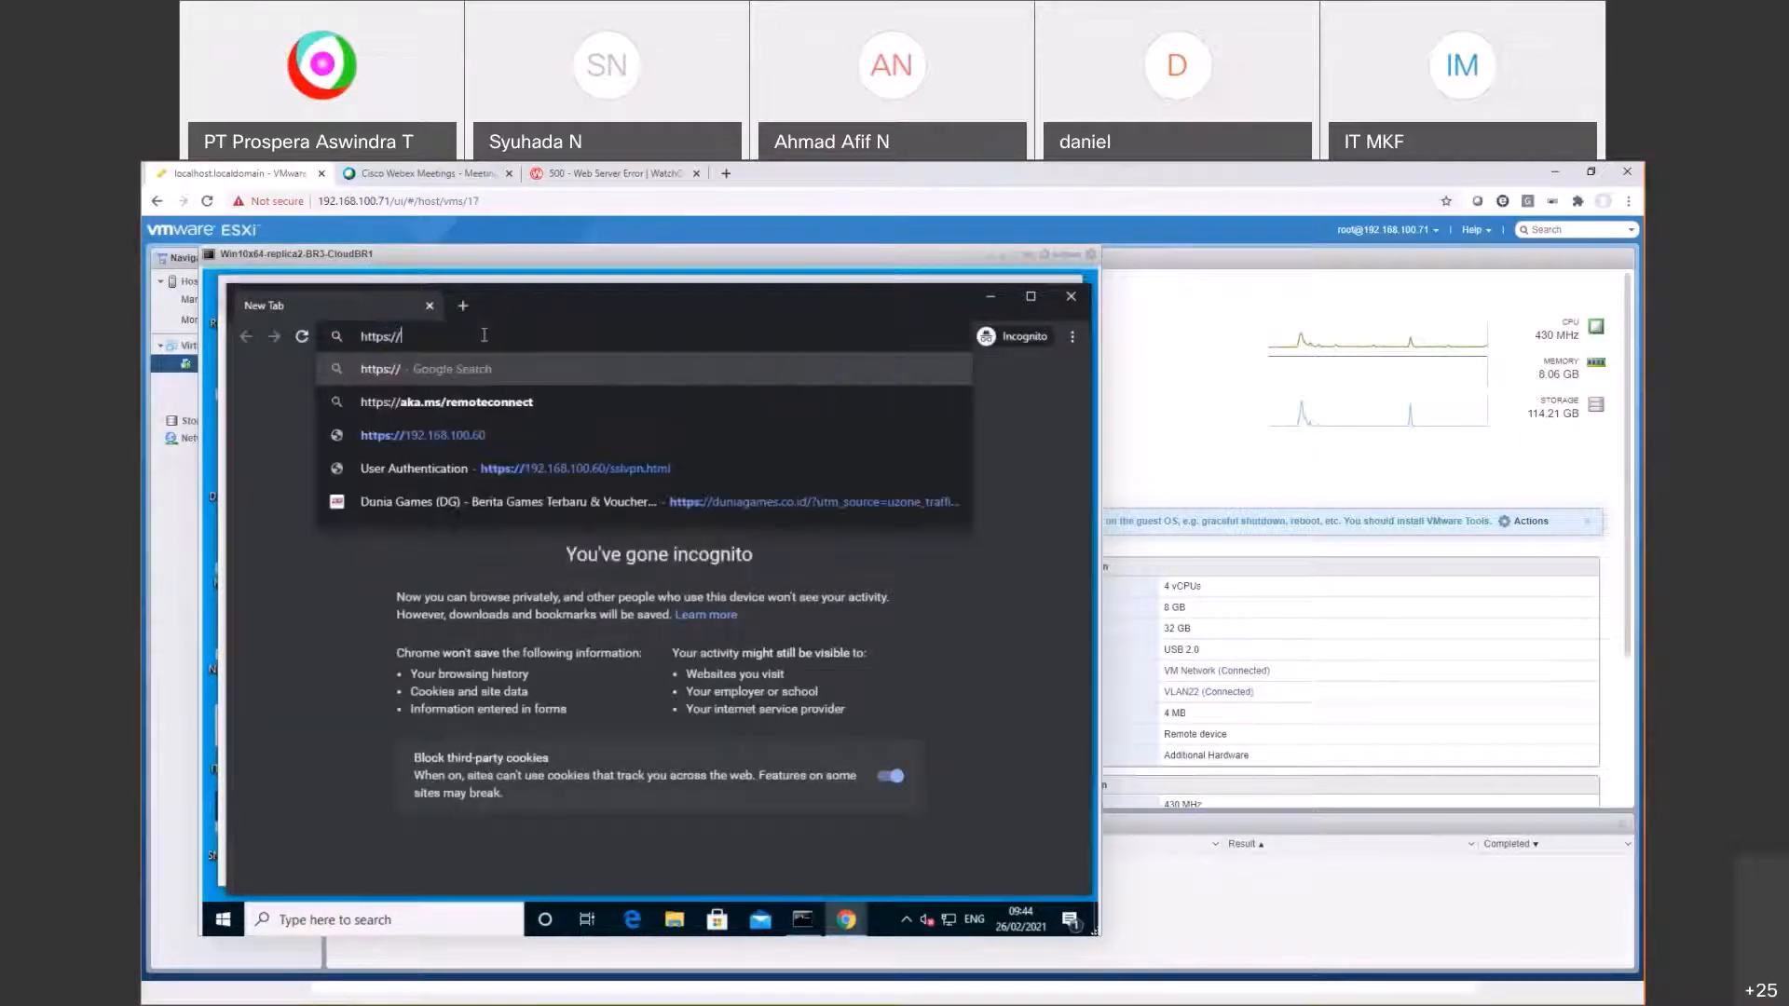
text(192.168.100.60)
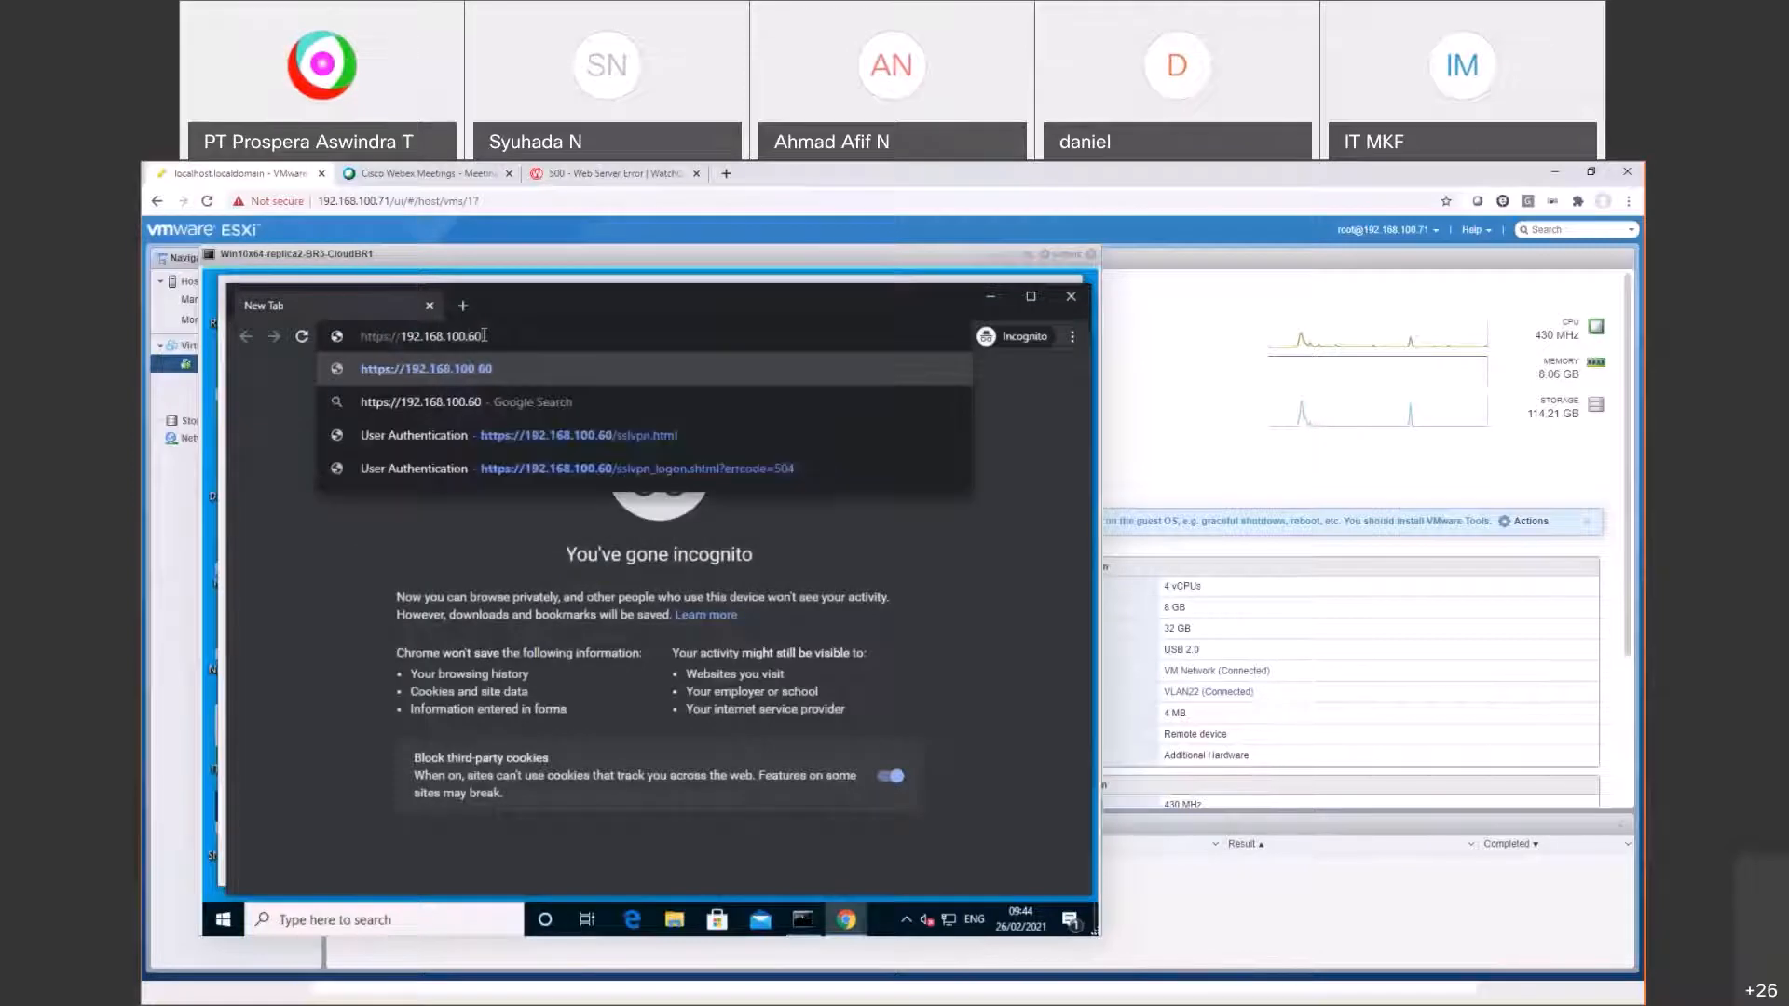
key(Return)
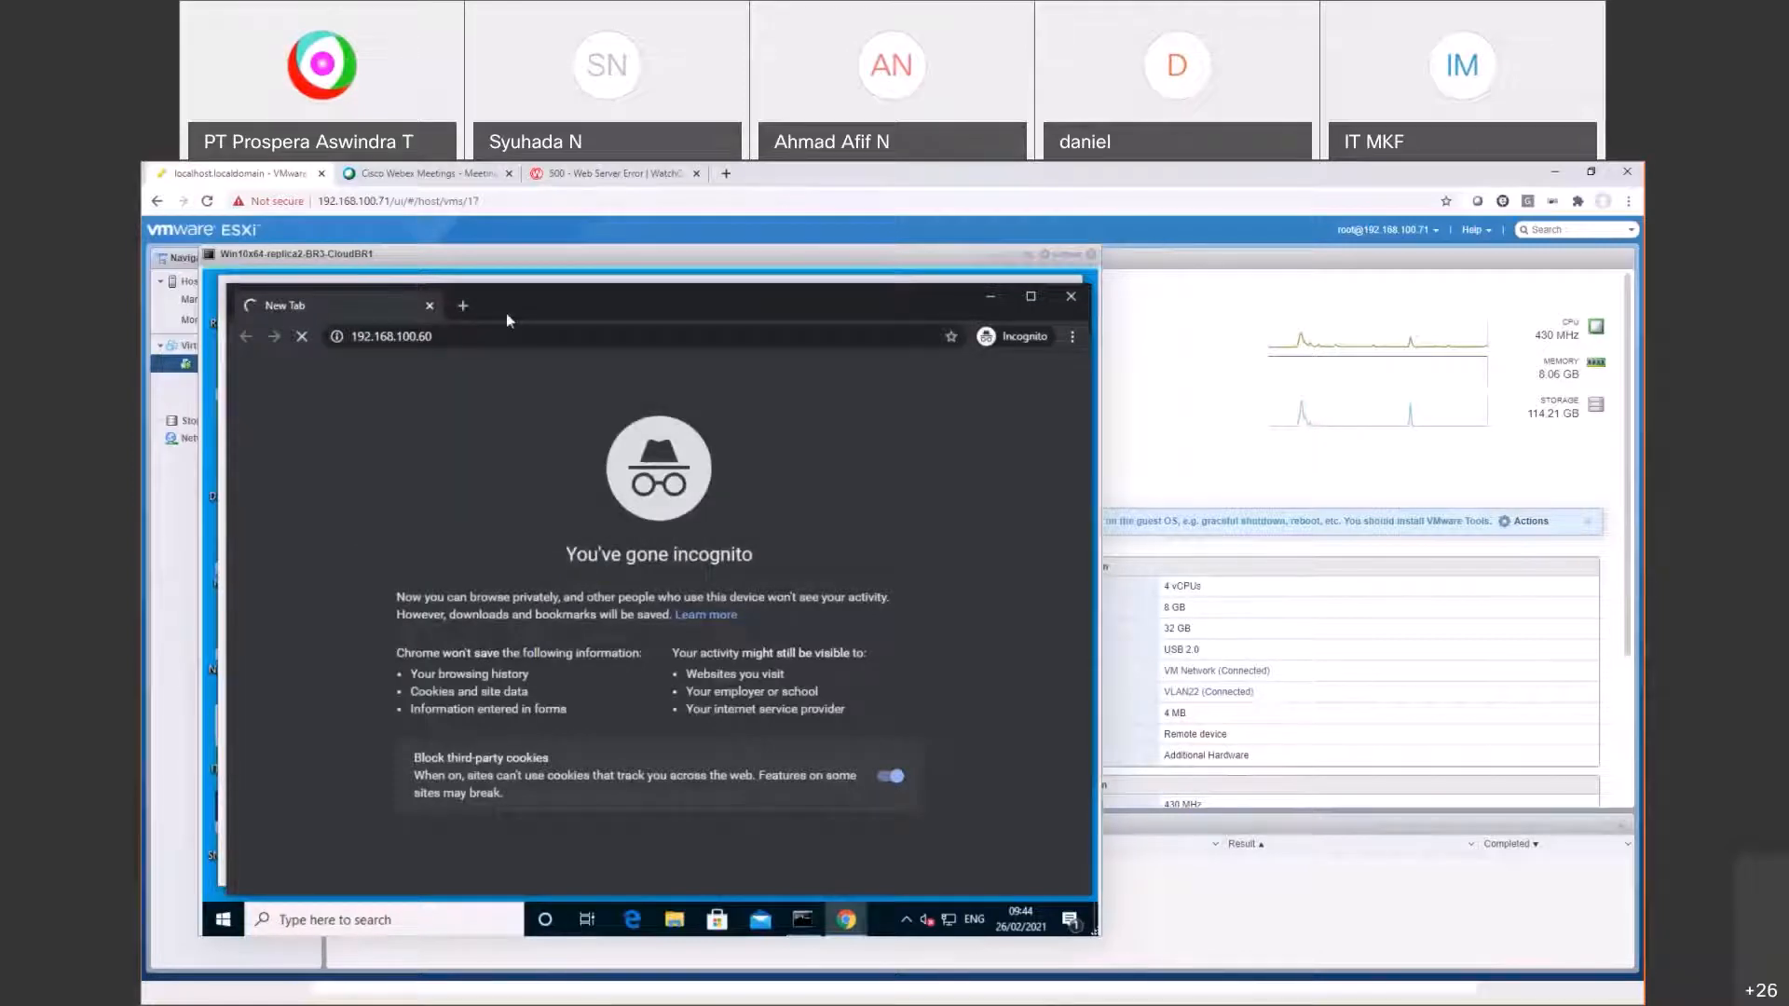
mouse_move(505, 320)
mouse_down()
mouse_move(493, 342)
mouse_move(610, 415)
mouse_move(469, 272)
mouse_move(535, 324)
mouse_move(495, 308)
mouse_move(494, 326)
mouse_up()
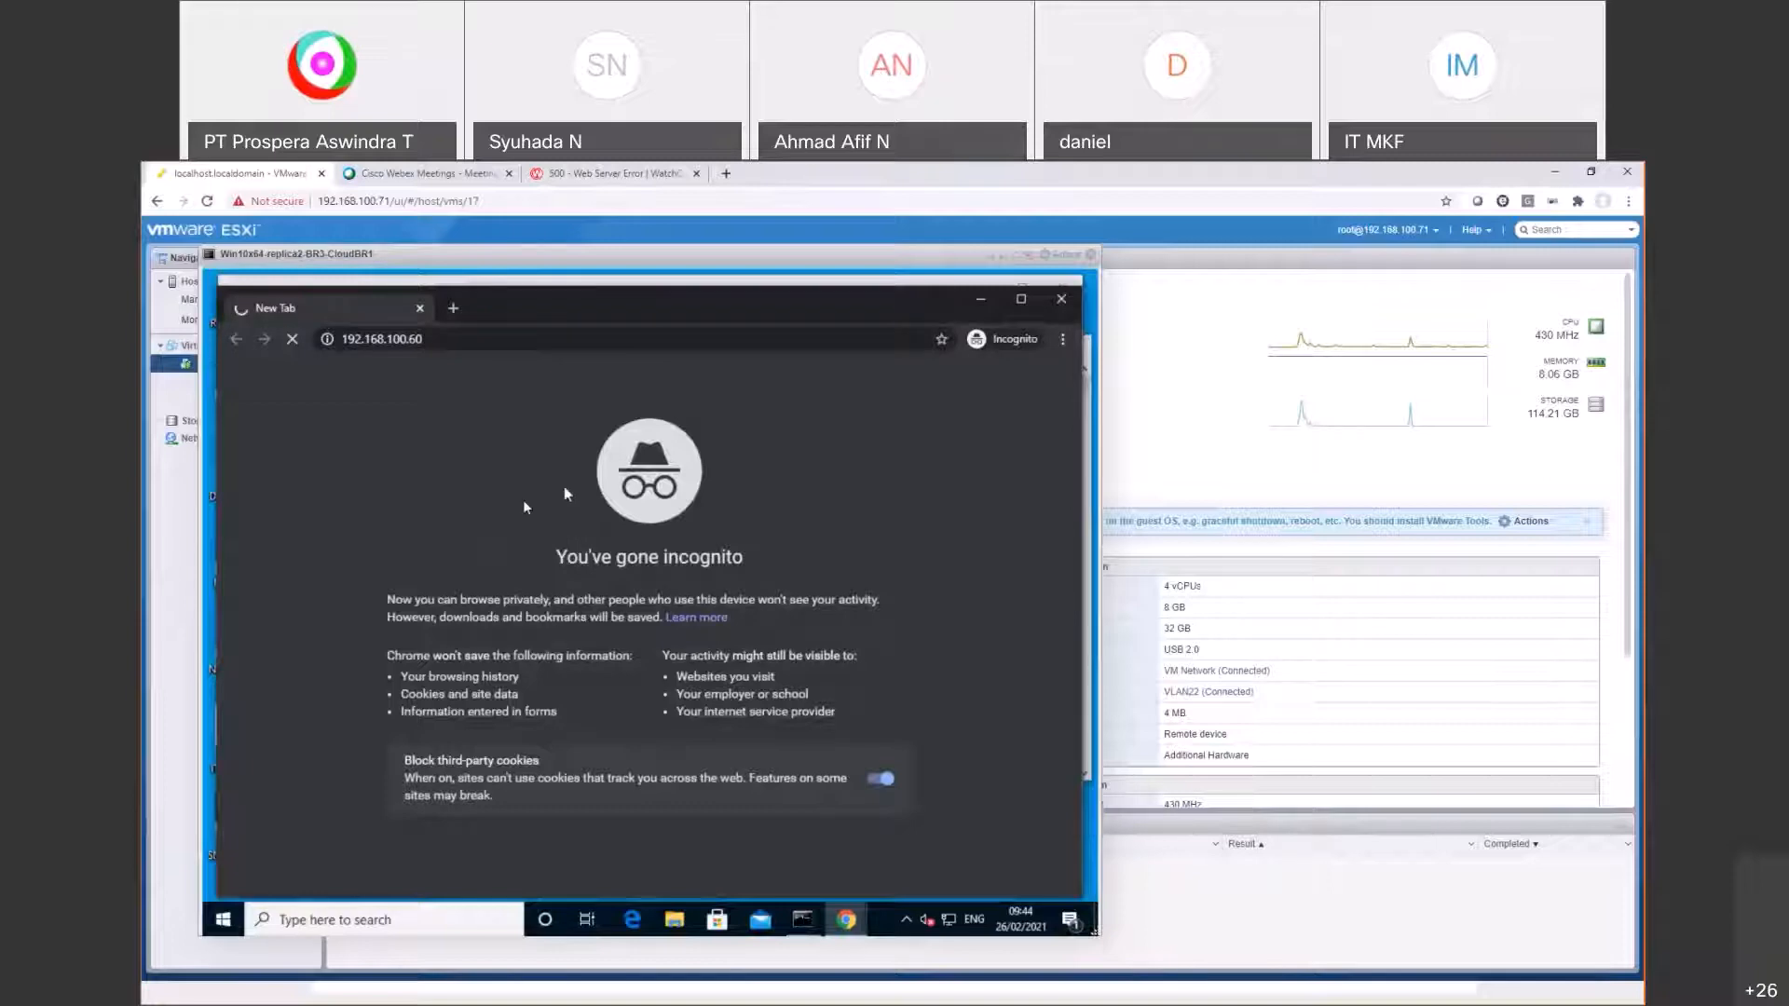
Step: Enter the administrator passphrase in the Save To Firebox dialog and submit it
key(alt+Tab)
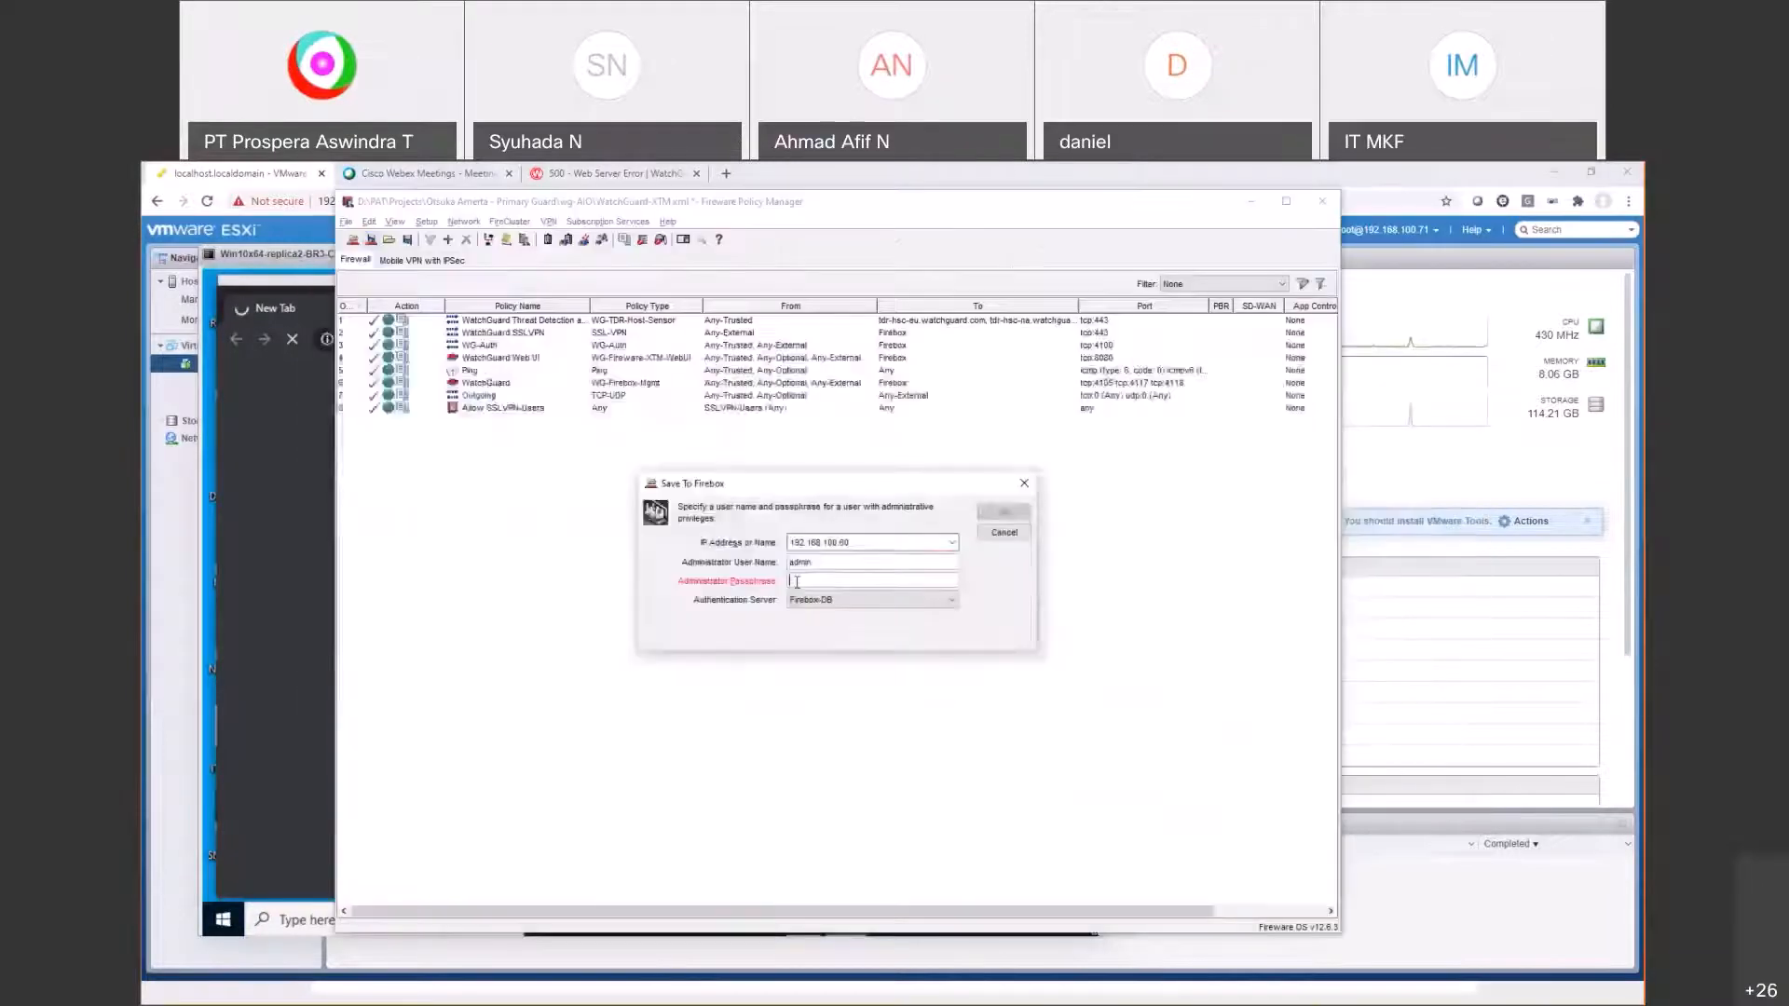
click(819, 582)
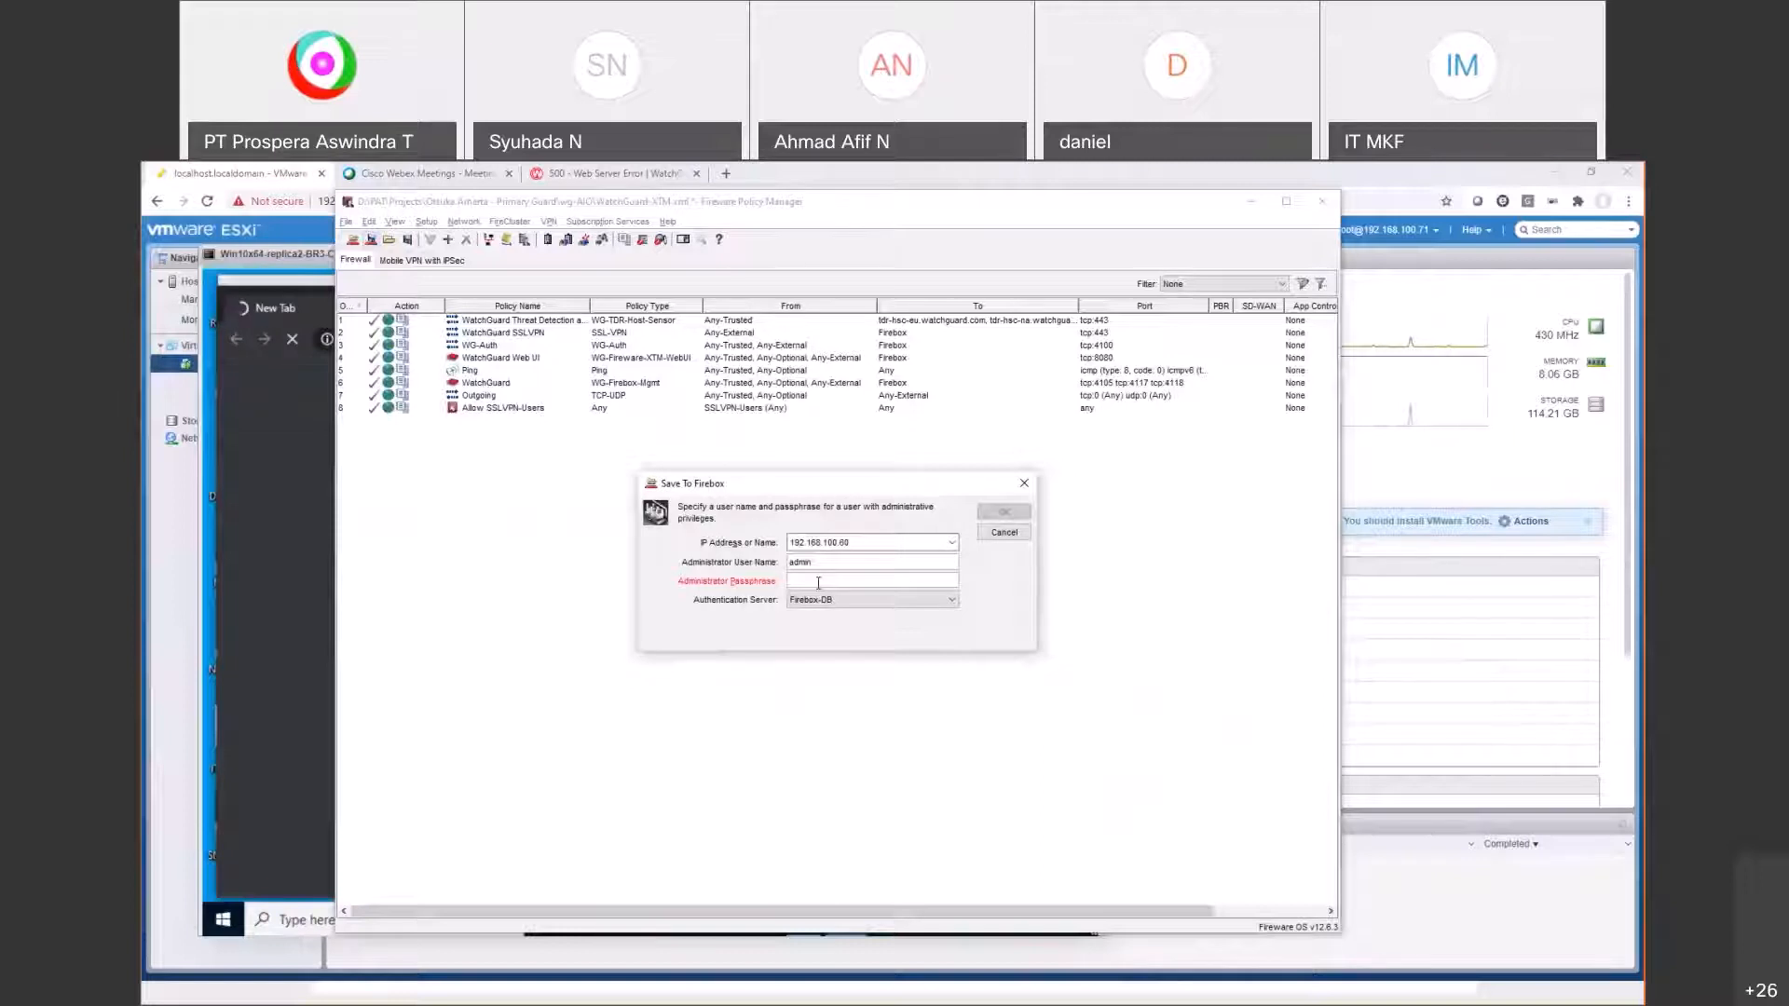
text(********)
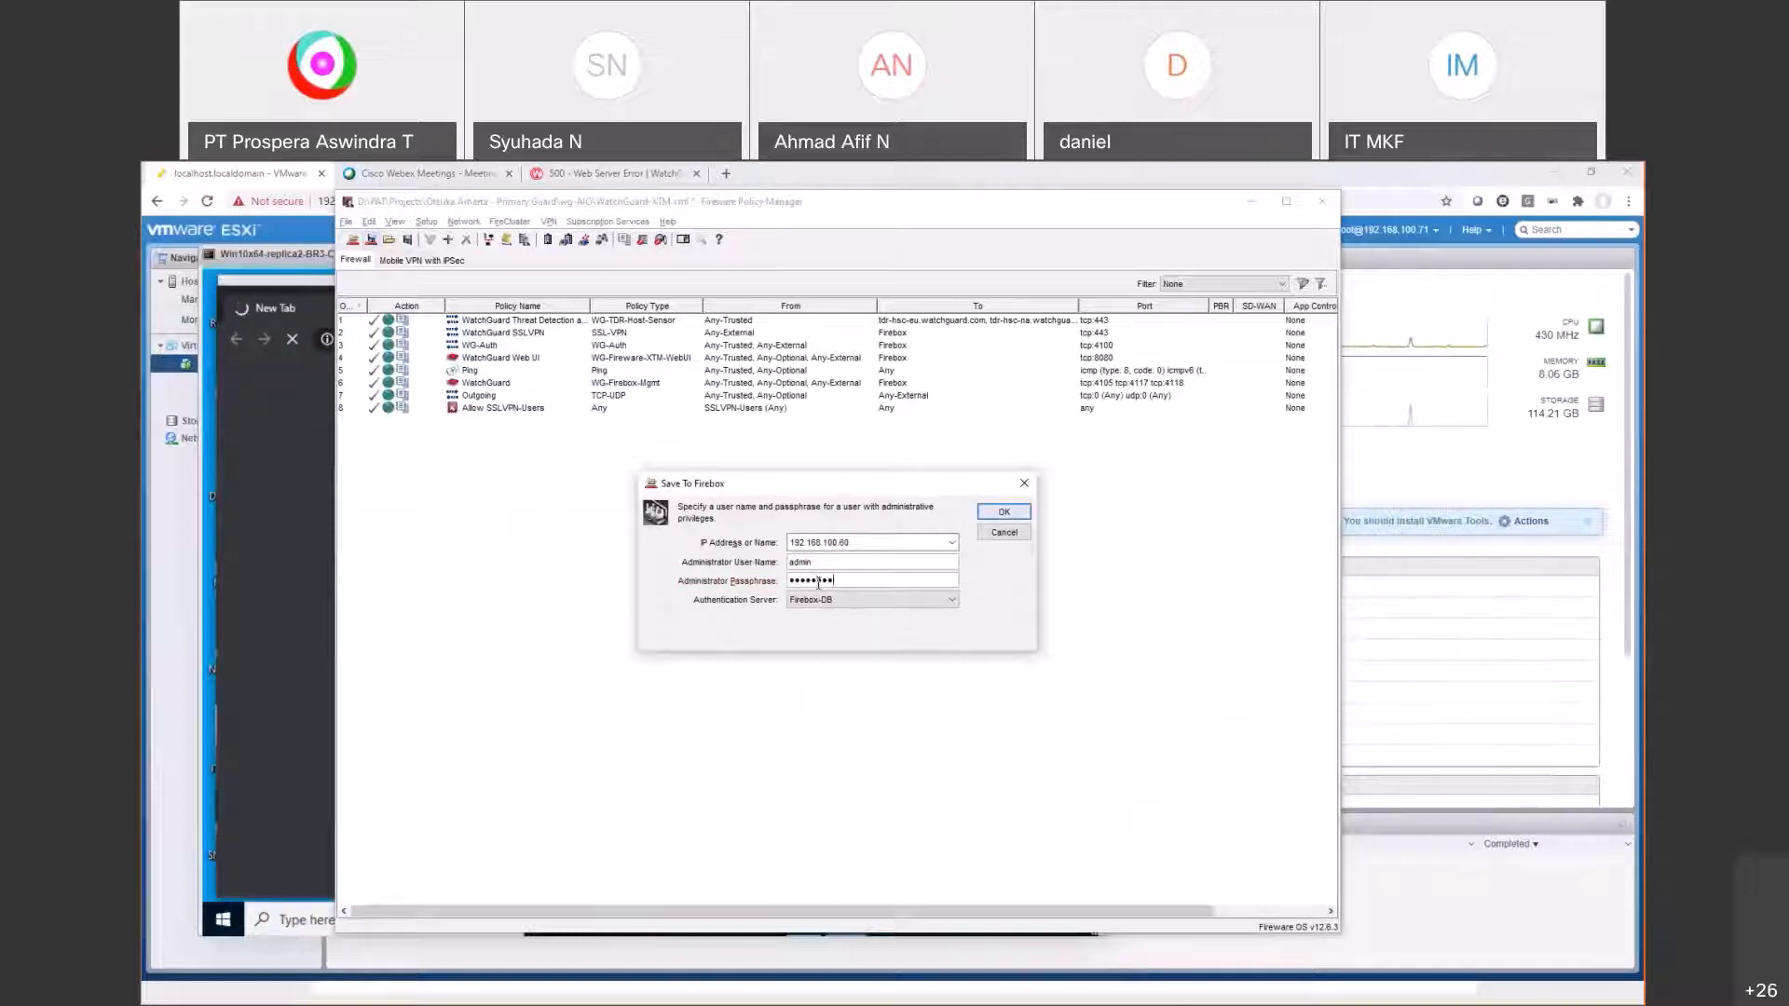
key(Return)
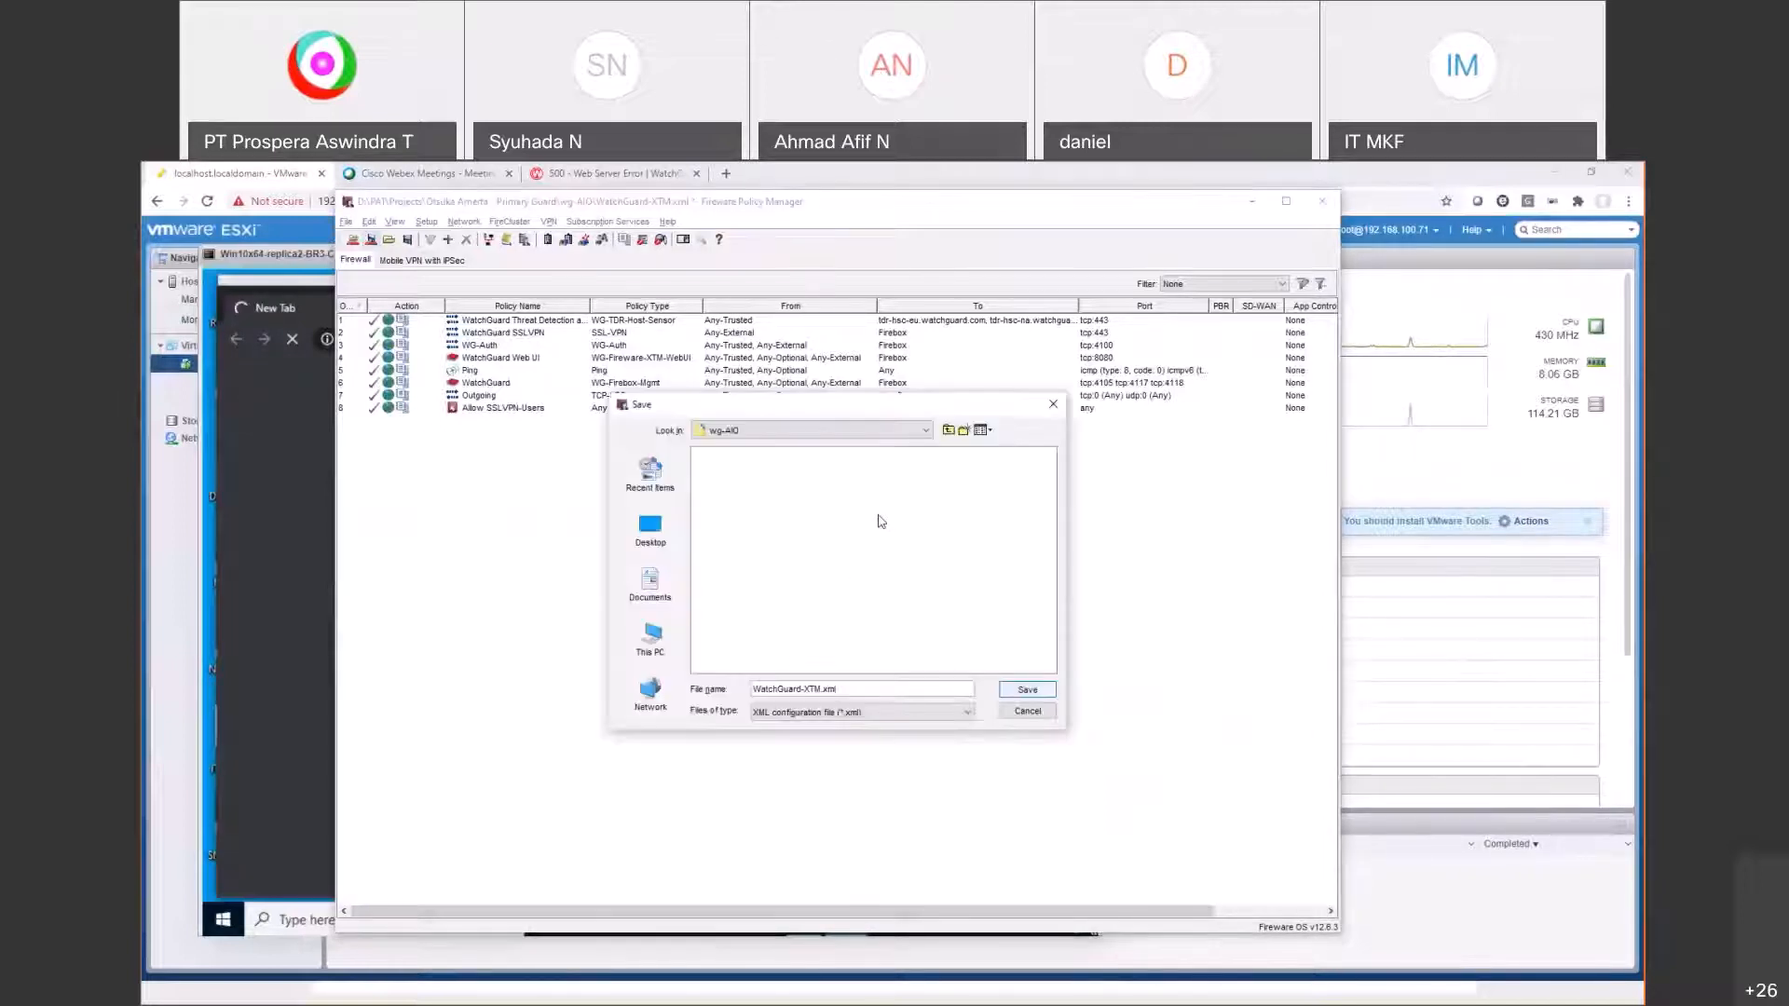
Step: Browse the save dialog to D:\RAT\Config\001 - TechFridaySeries
click(651, 643)
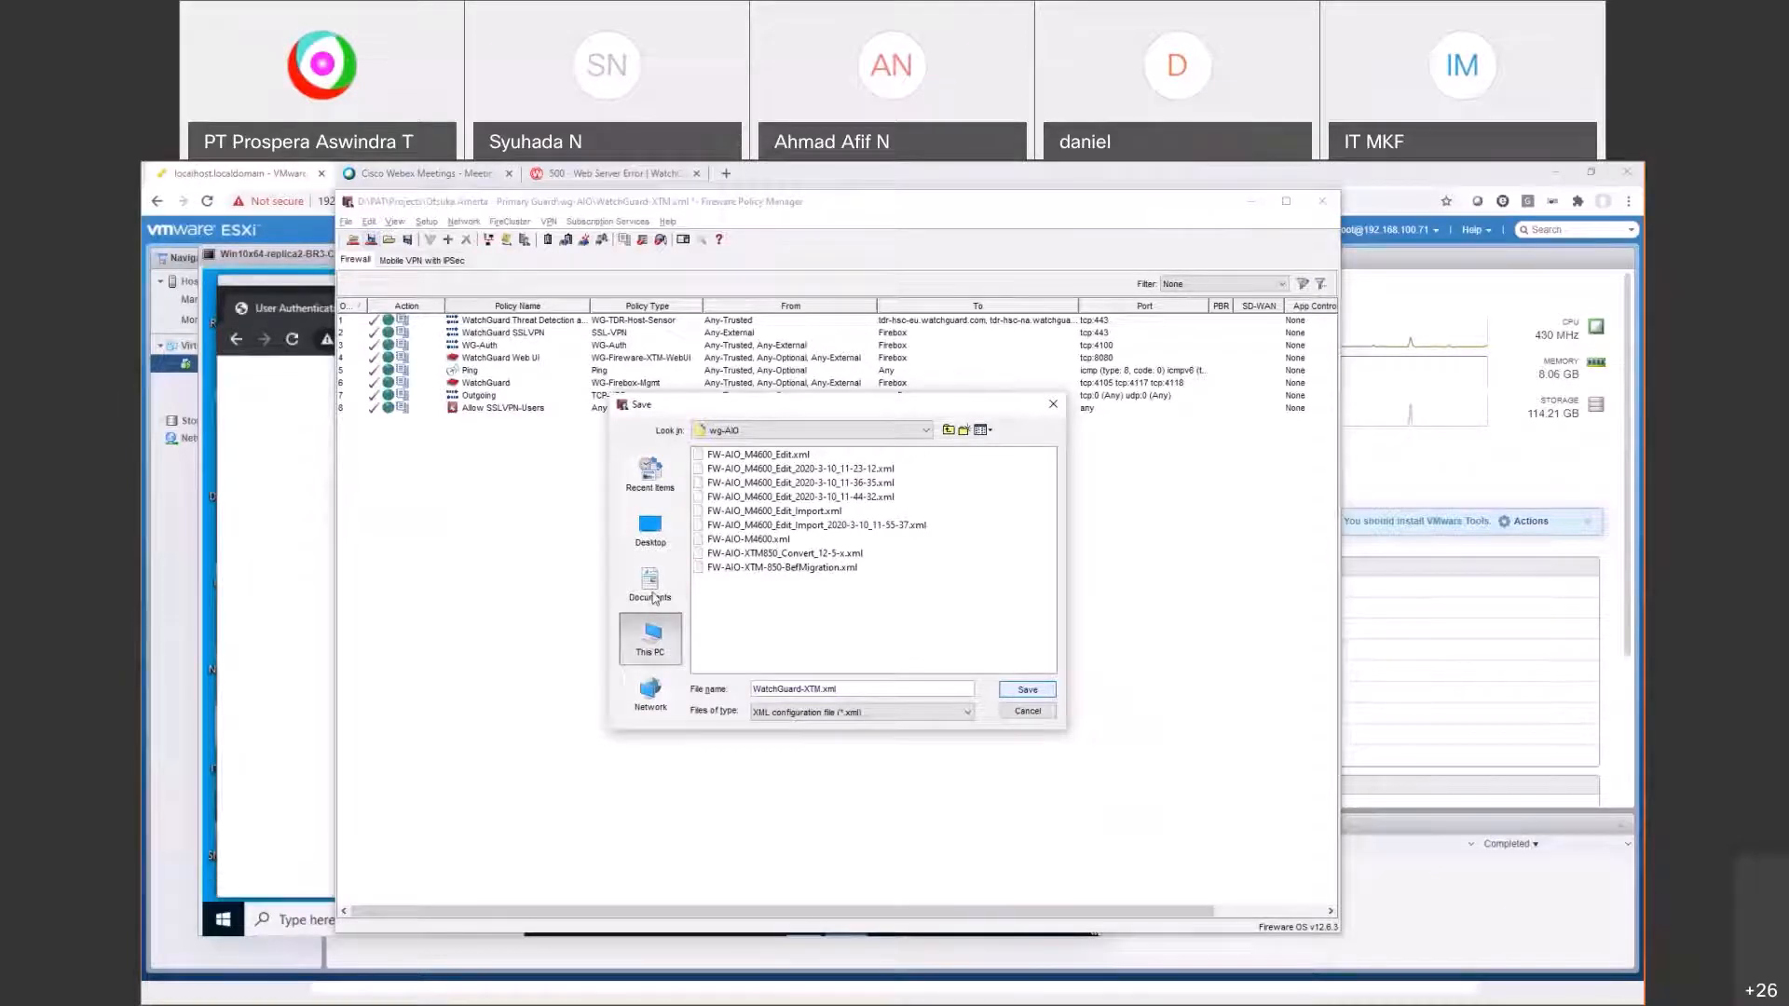
click(651, 597)
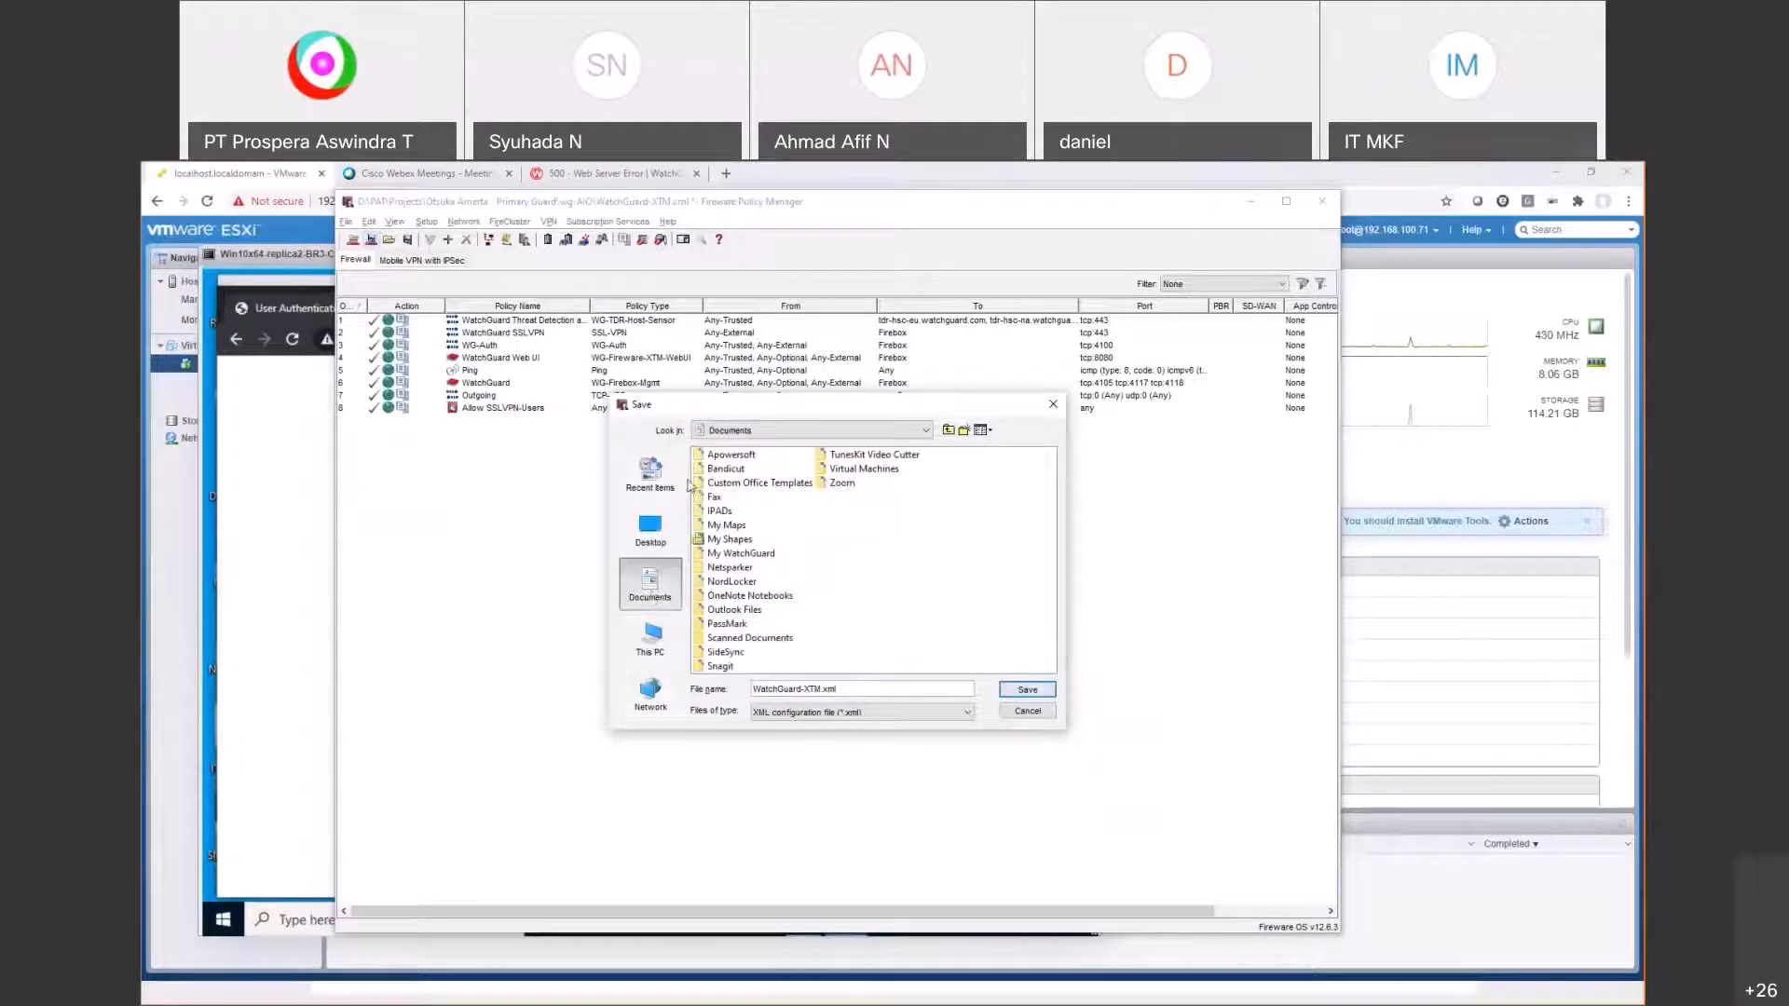
key(alt+Tab)
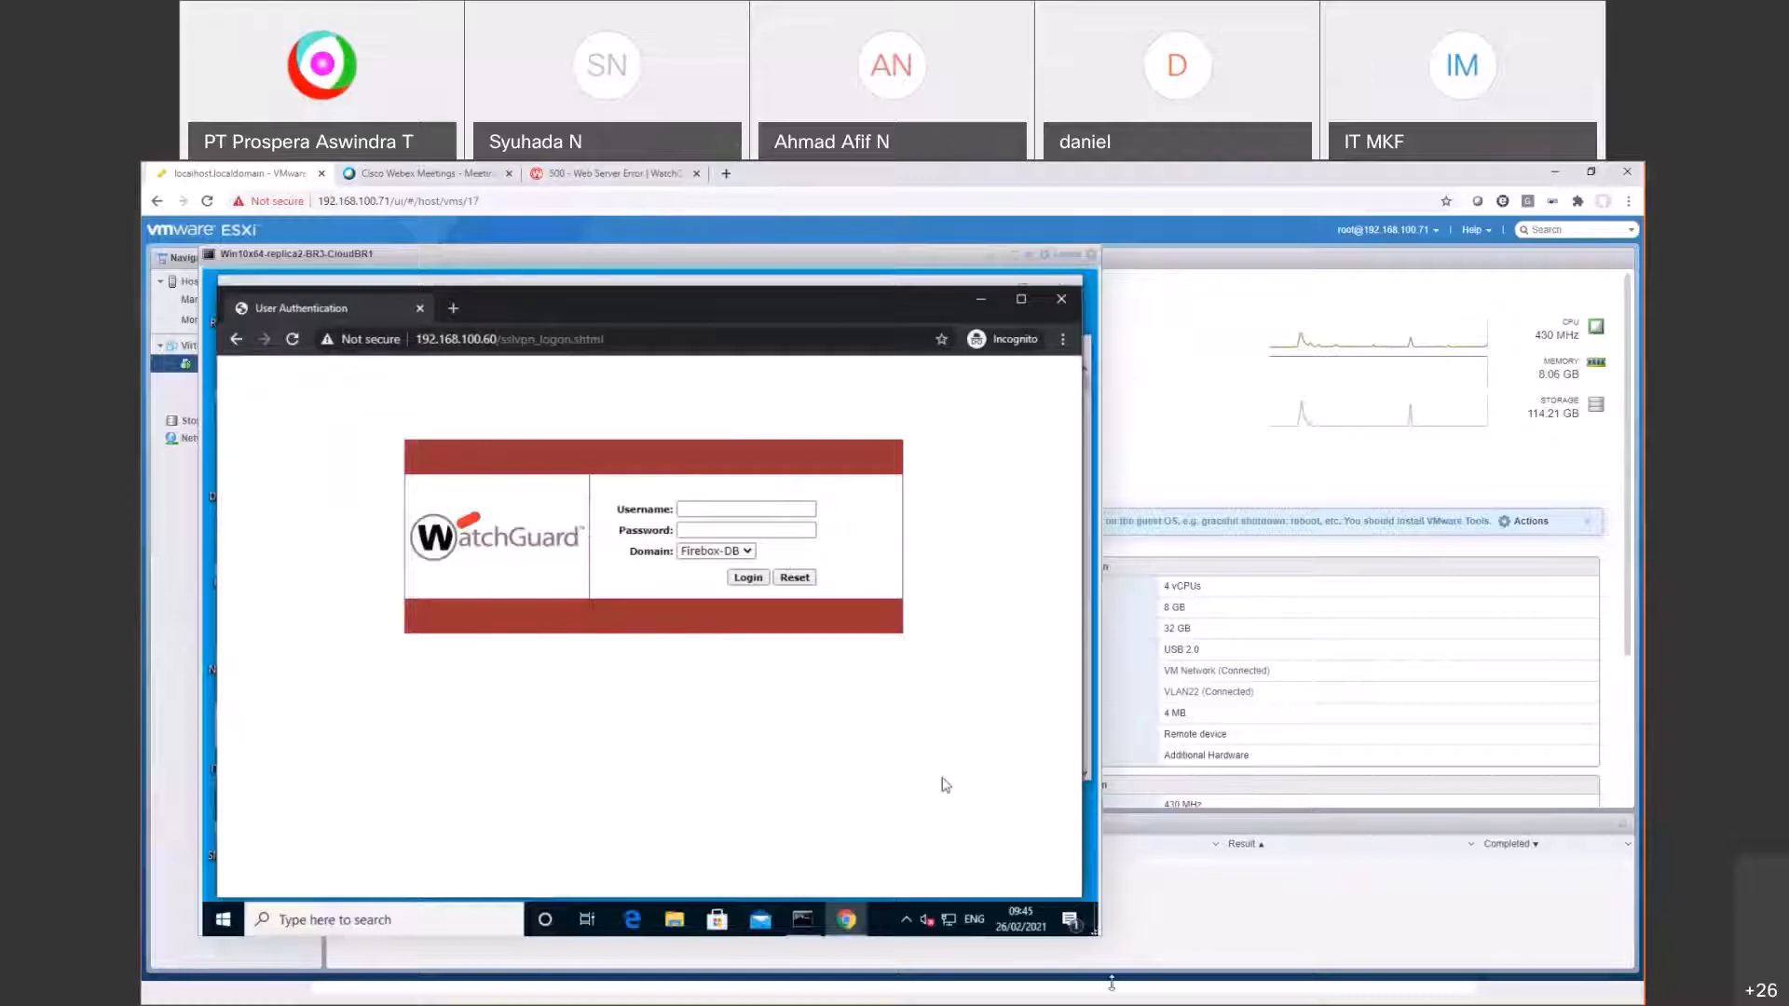
key(alt+Tab)
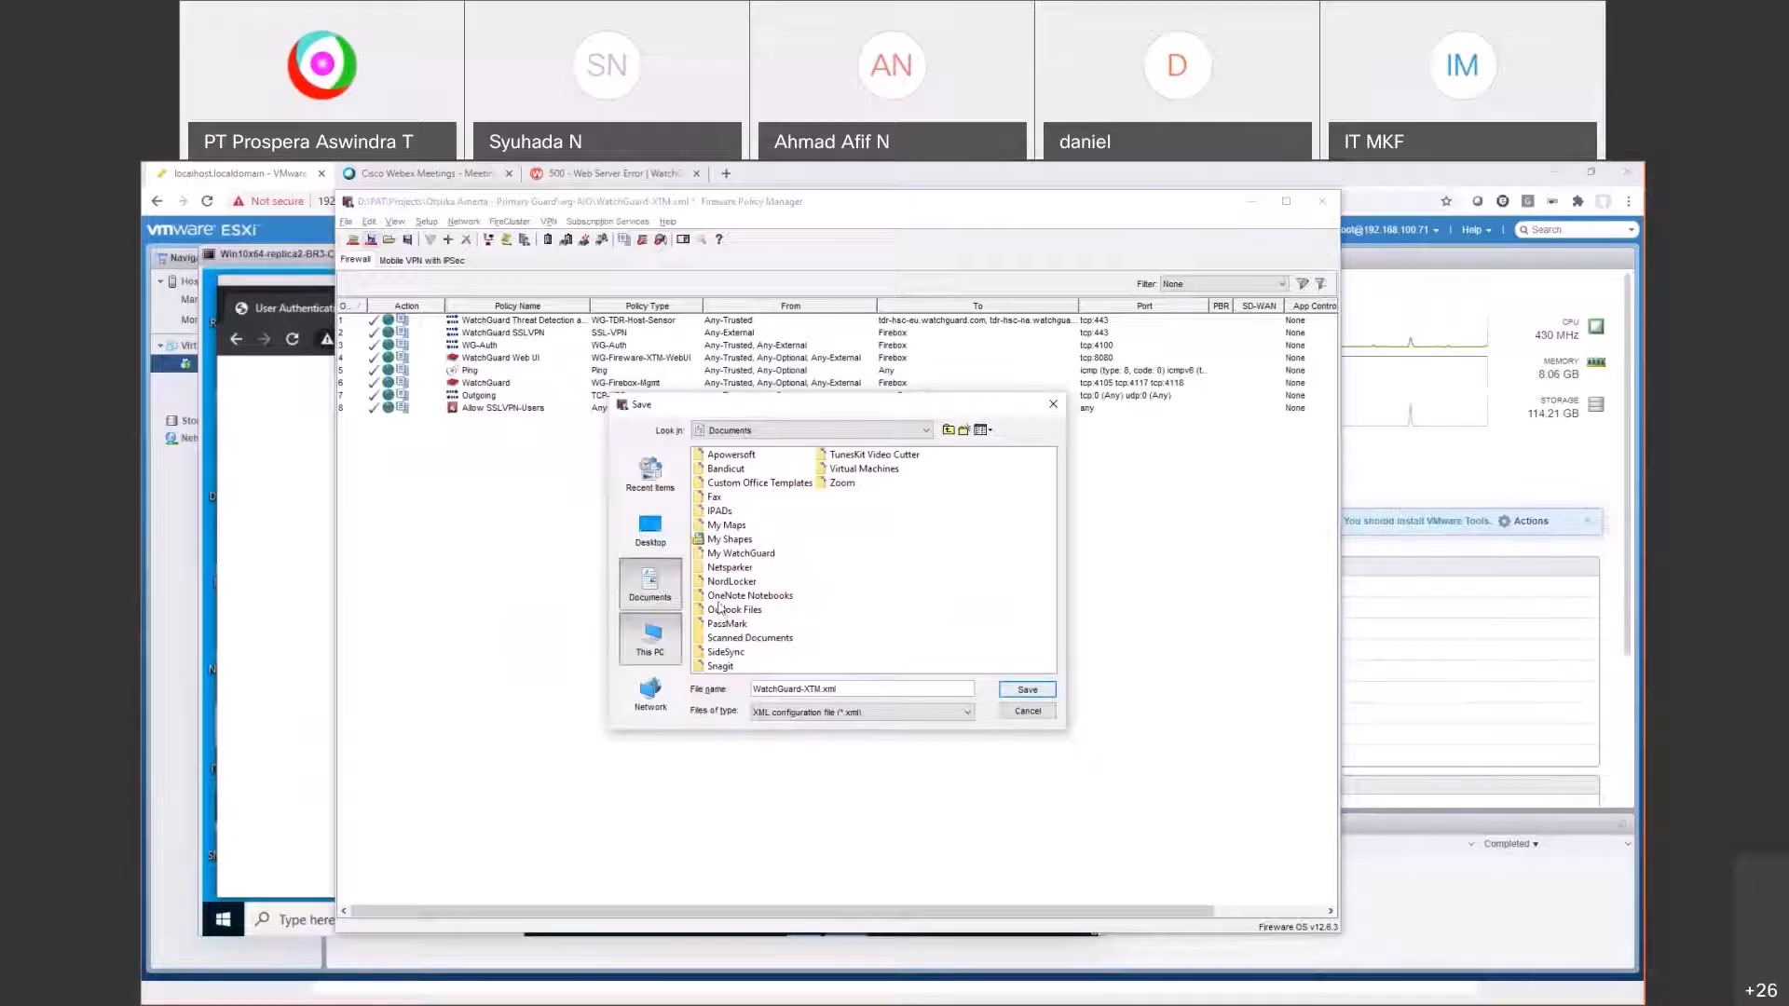
click(671, 638)
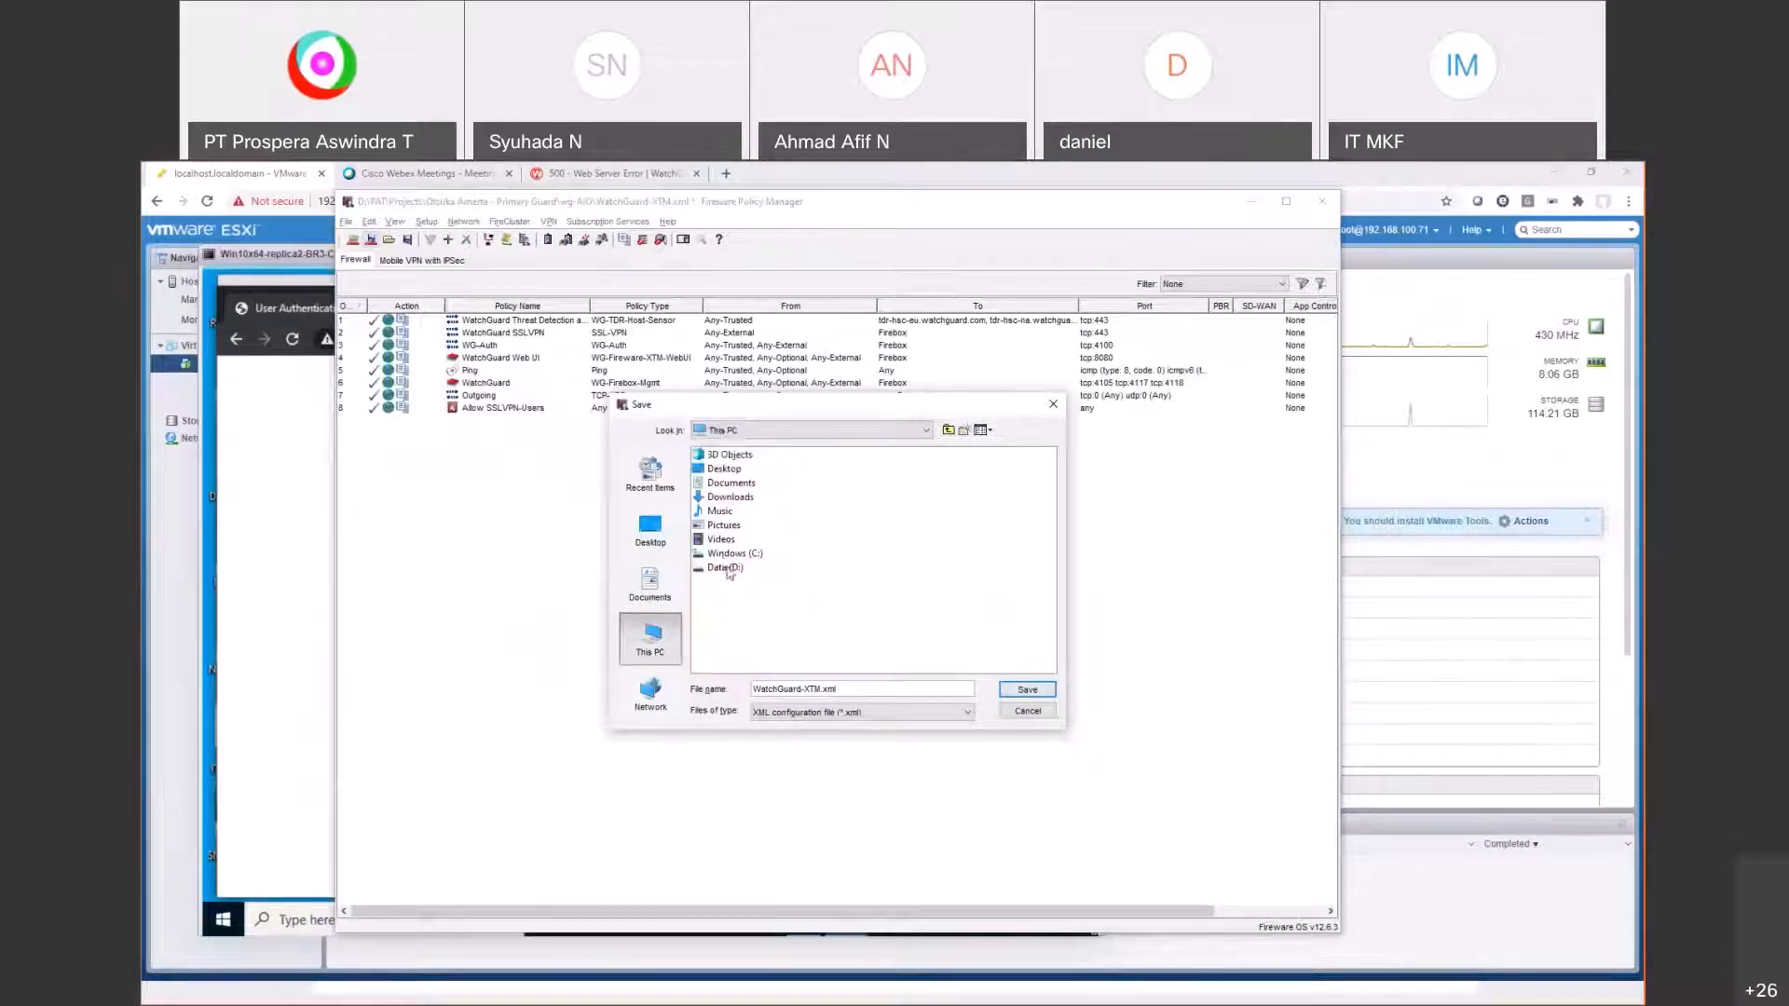
click(726, 568)
double_click(726, 570)
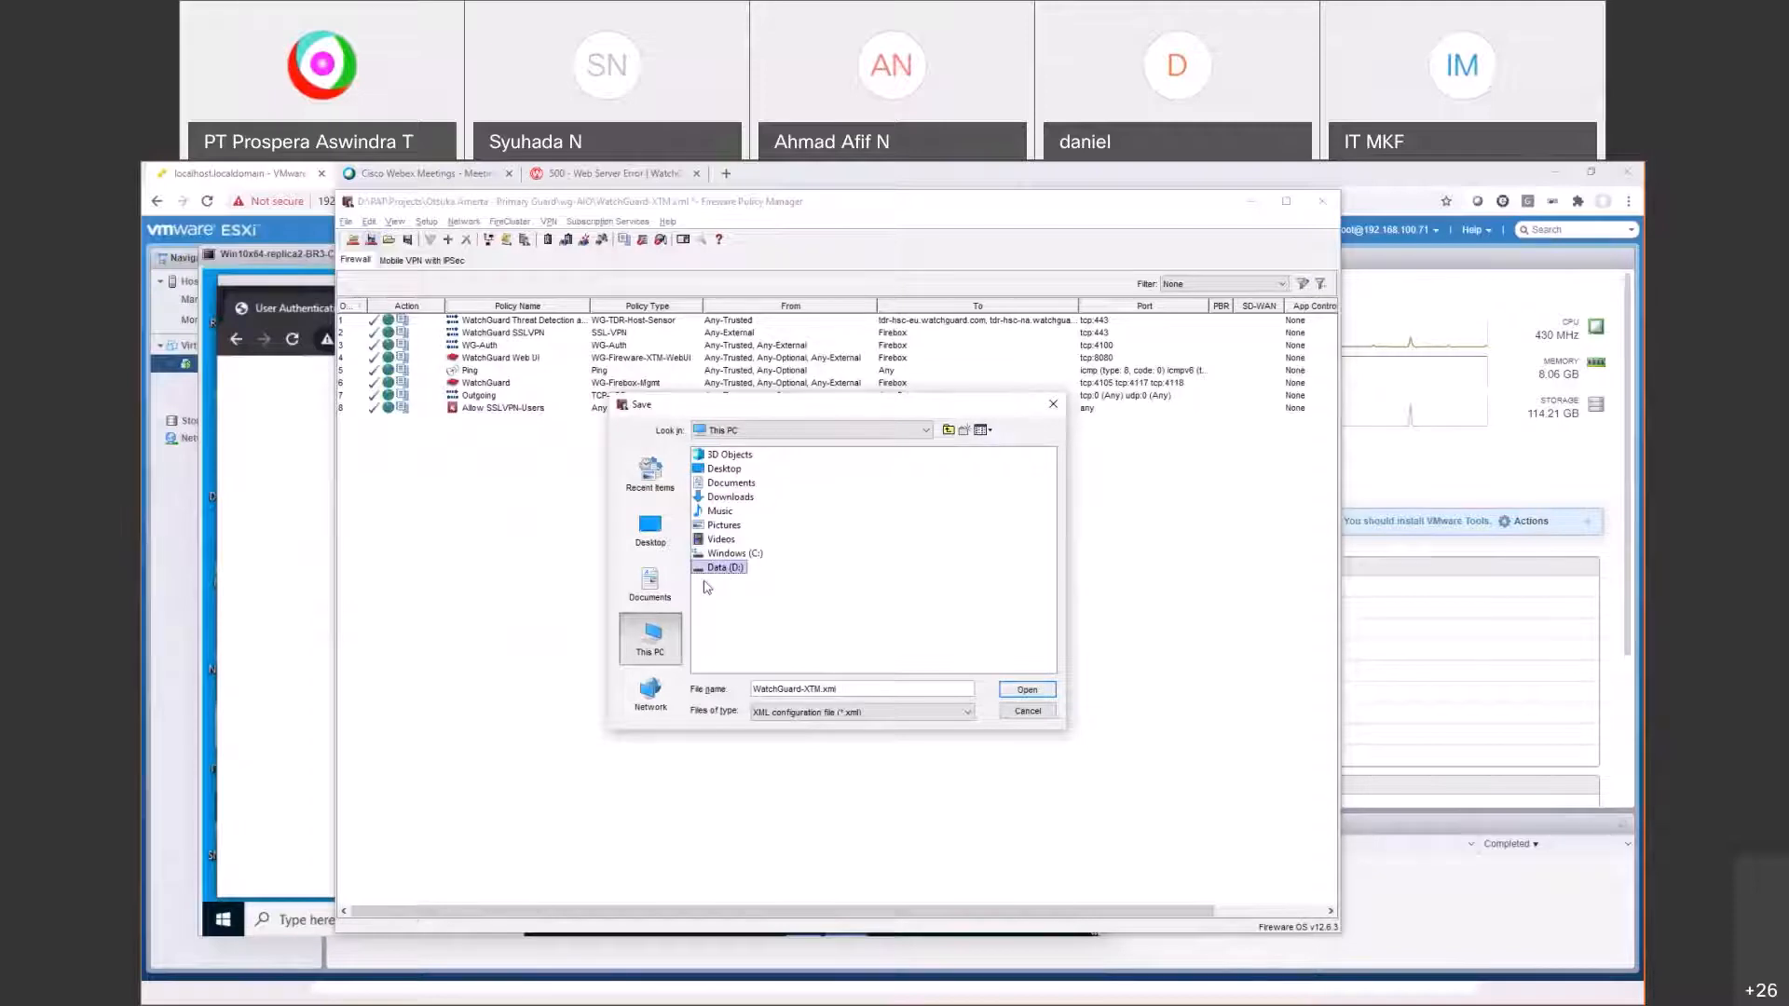
click(713, 485)
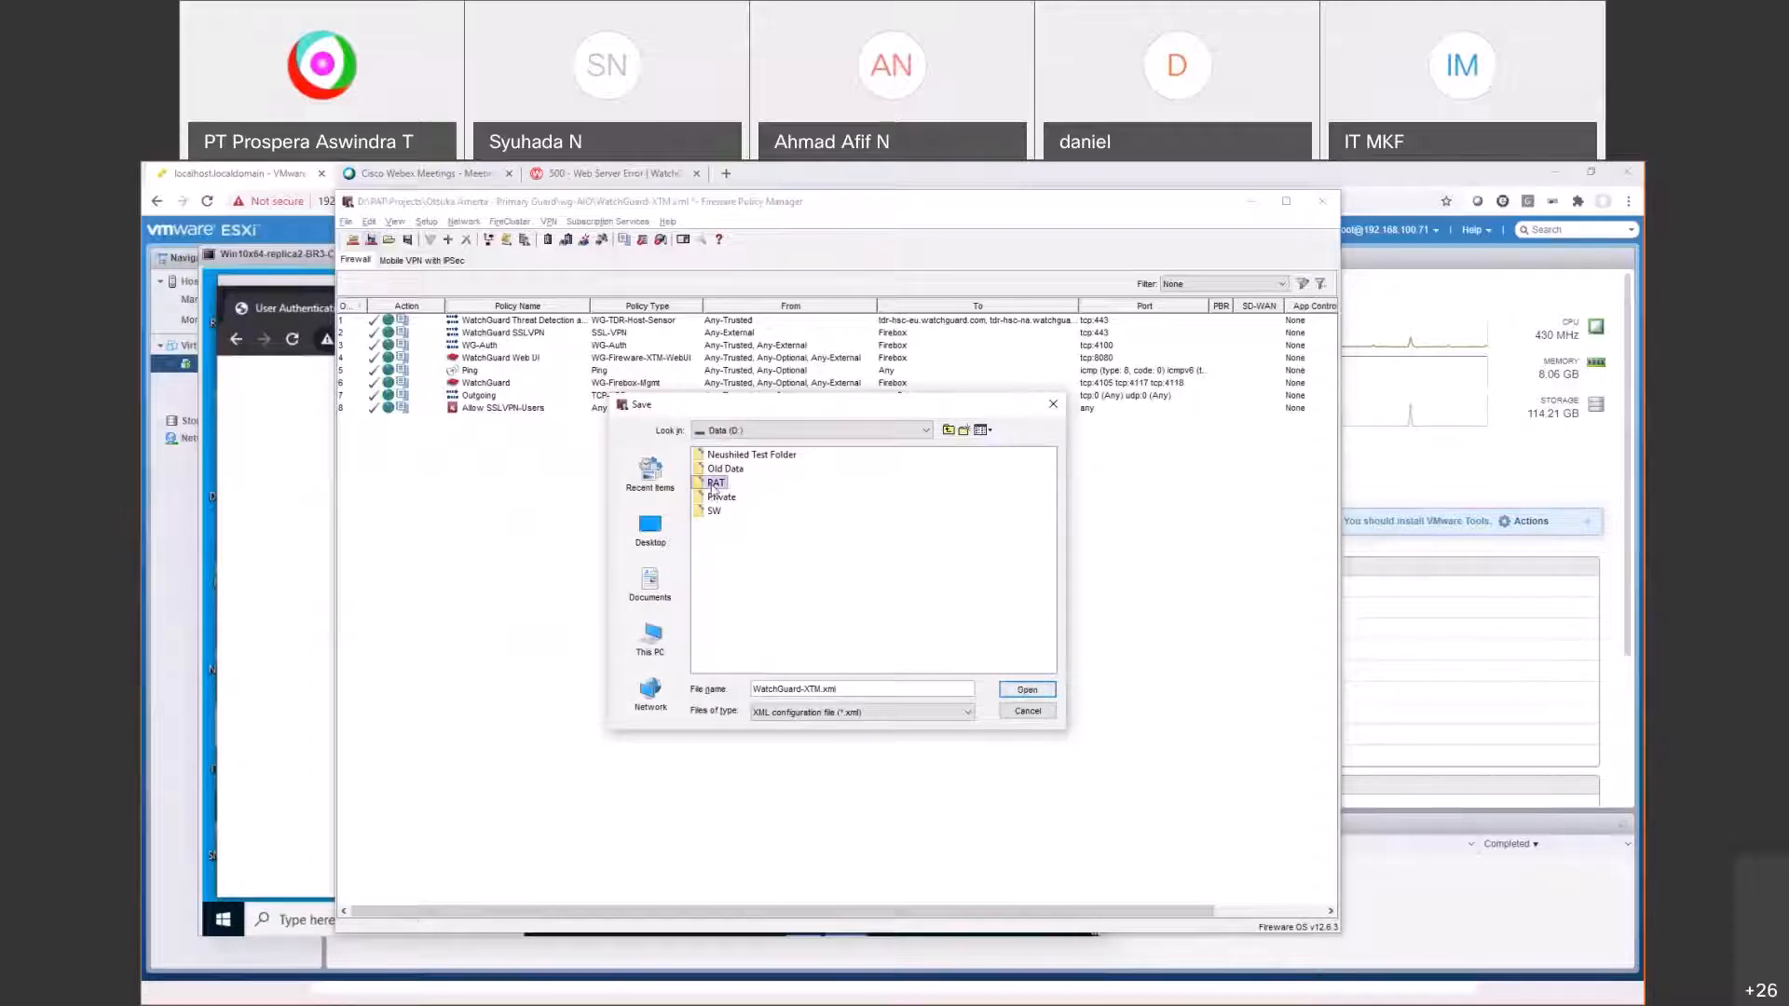
double_click(714, 483)
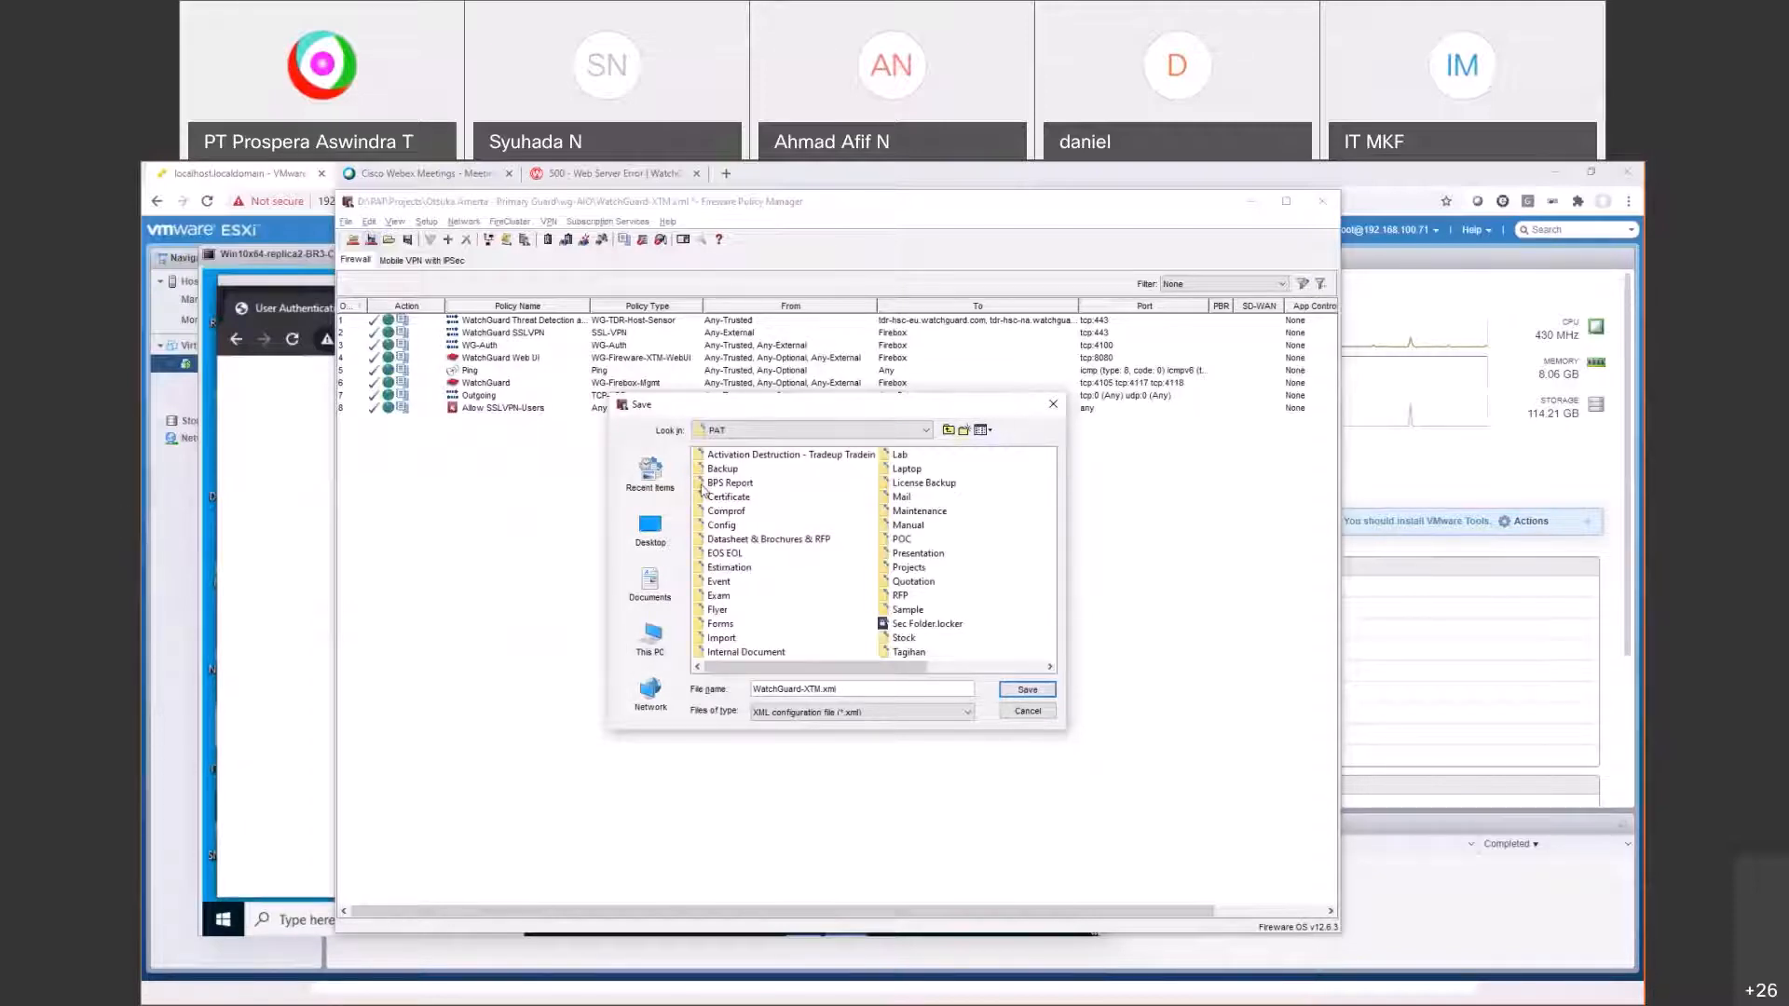
click(722, 524)
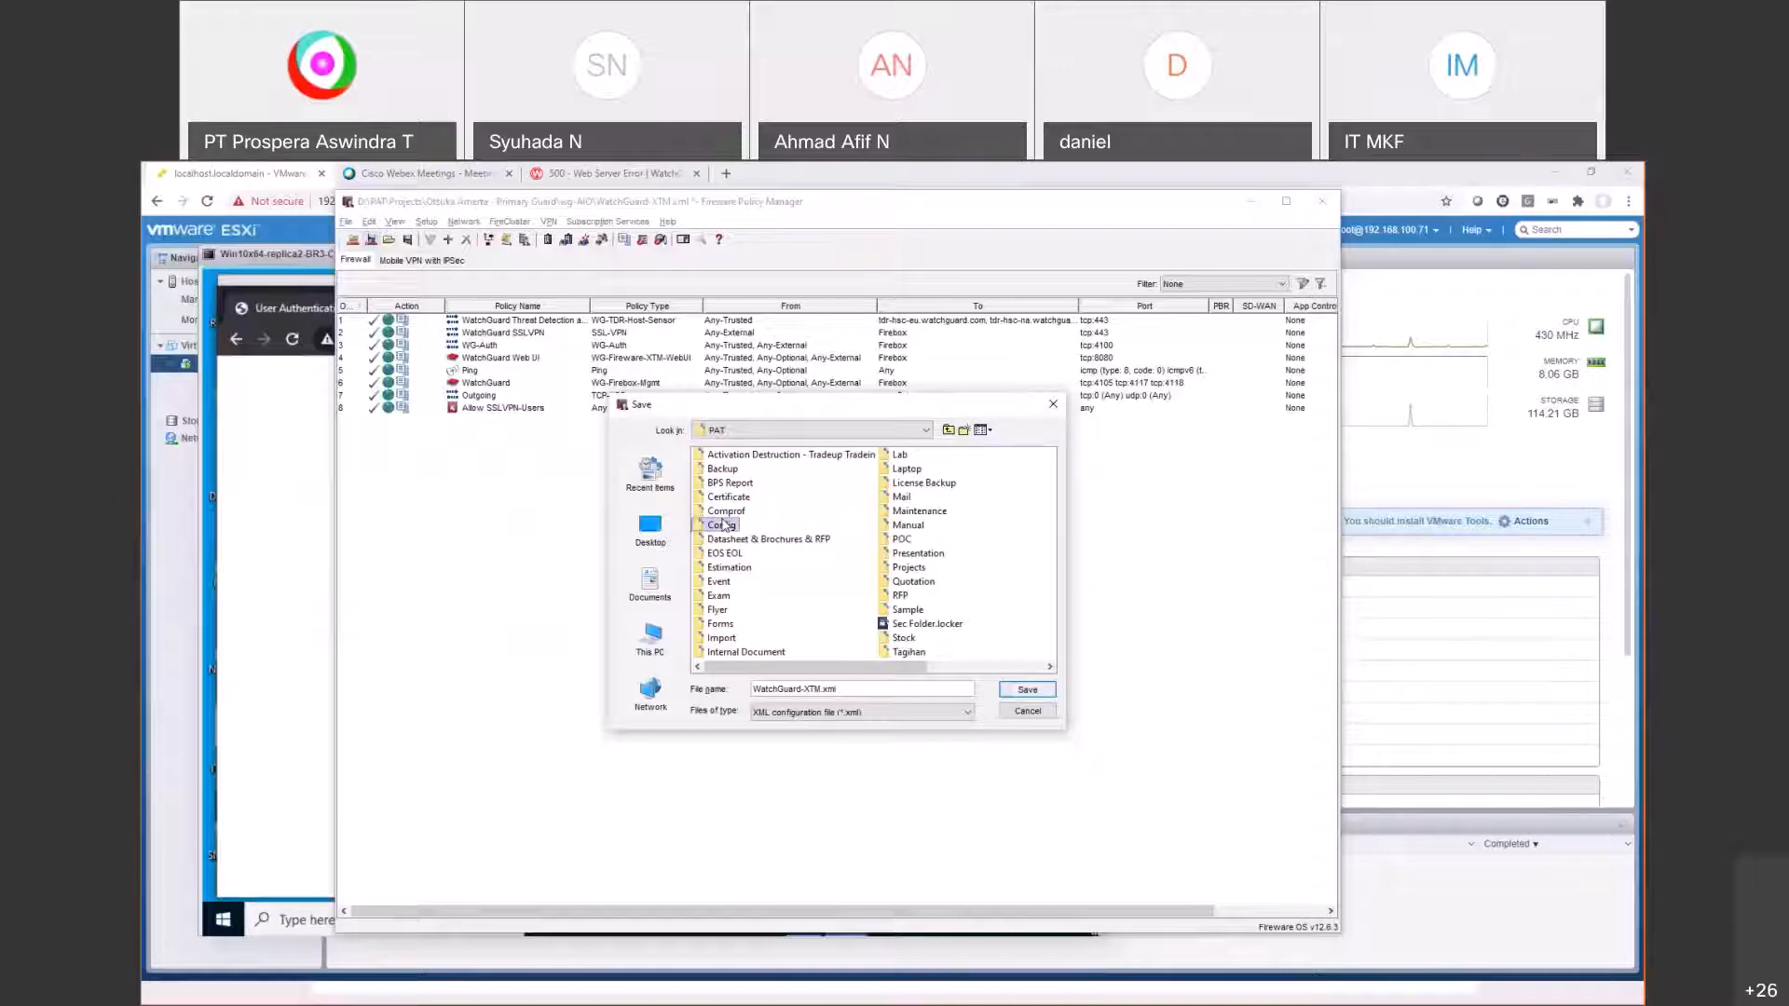
double_click(722, 524)
click(740, 456)
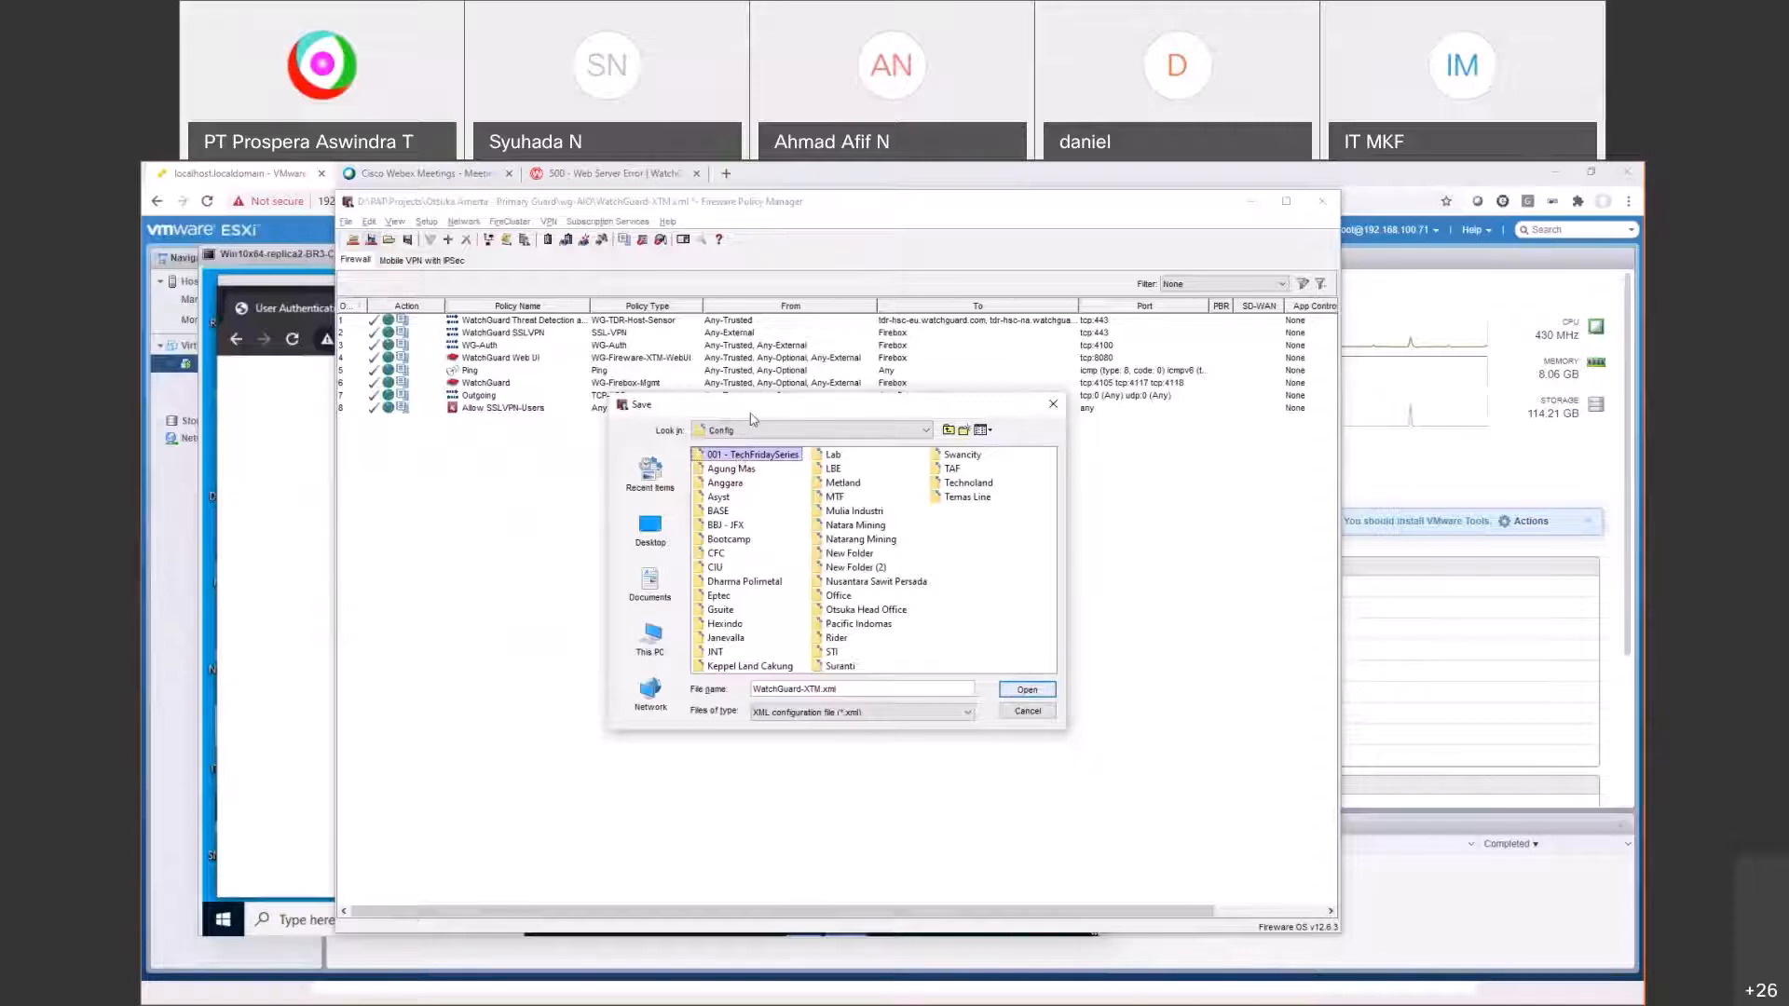
key(Return)
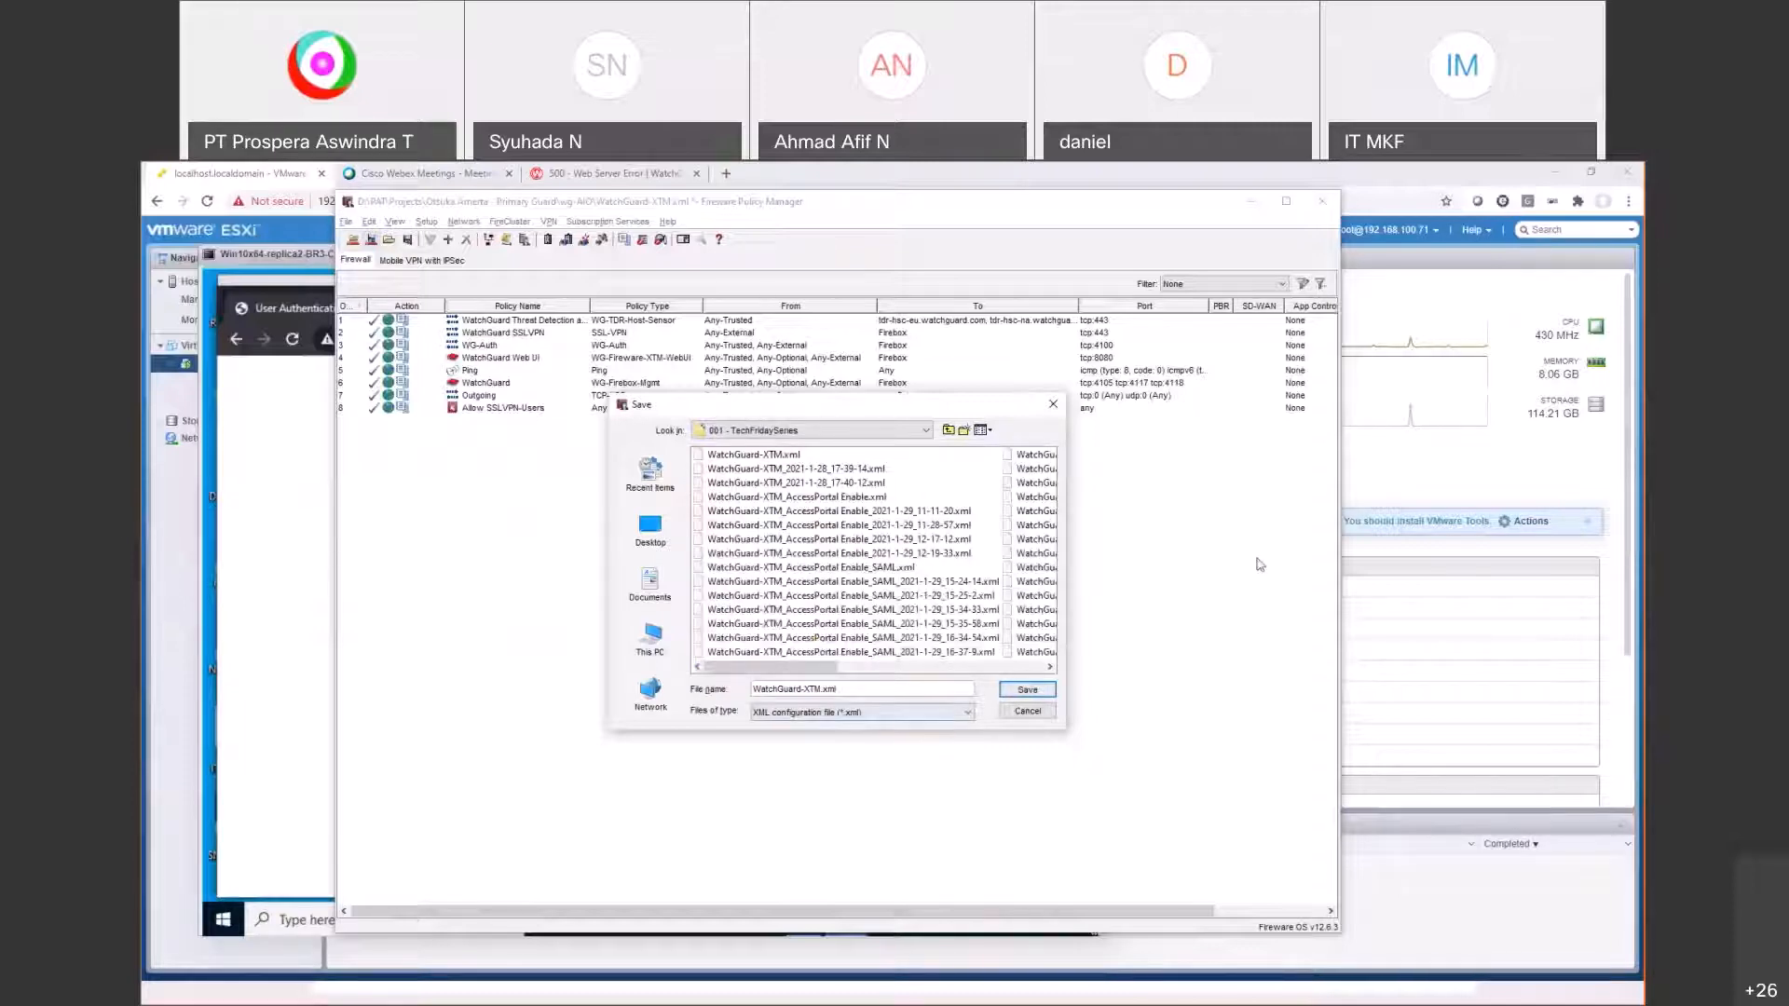
Step: Save the configuration as WatchGuard-XTM_EnableAccessPortal.xml
text(_Enable)
key(BackSpace)
text(AccessPortal)
key(Return)
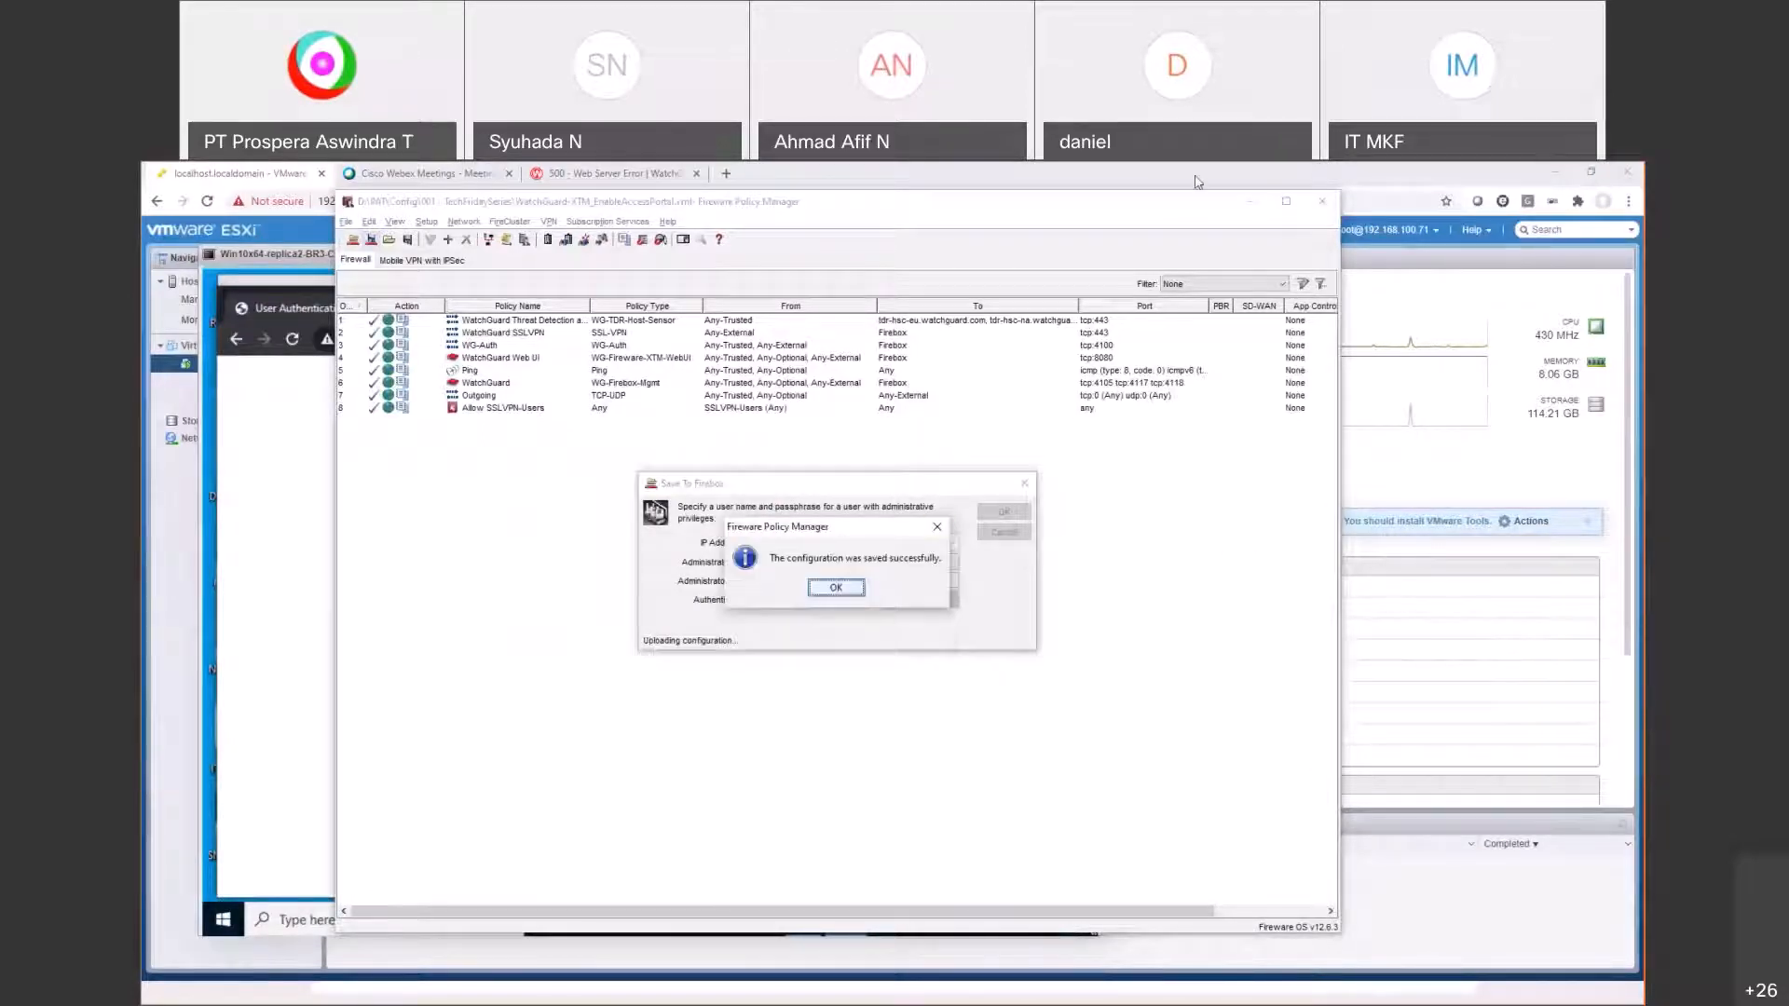
click(298, 506)
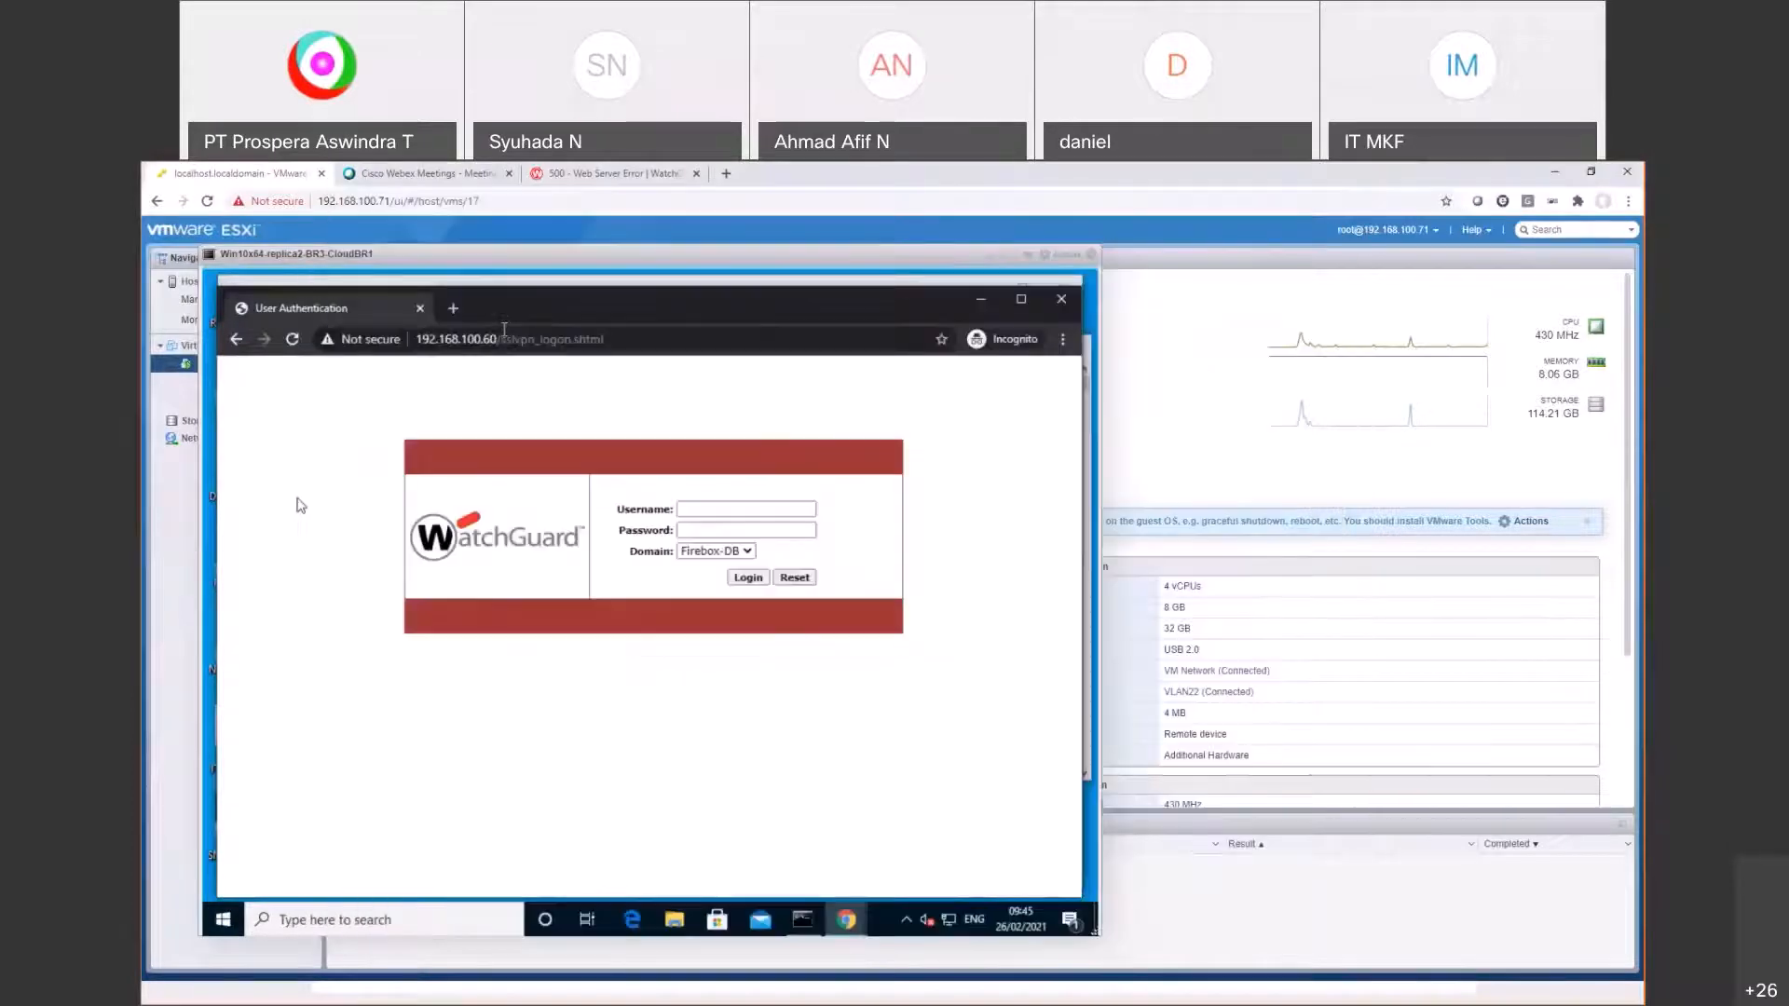
drag(497, 339, 872, 357)
key(BackSpace)
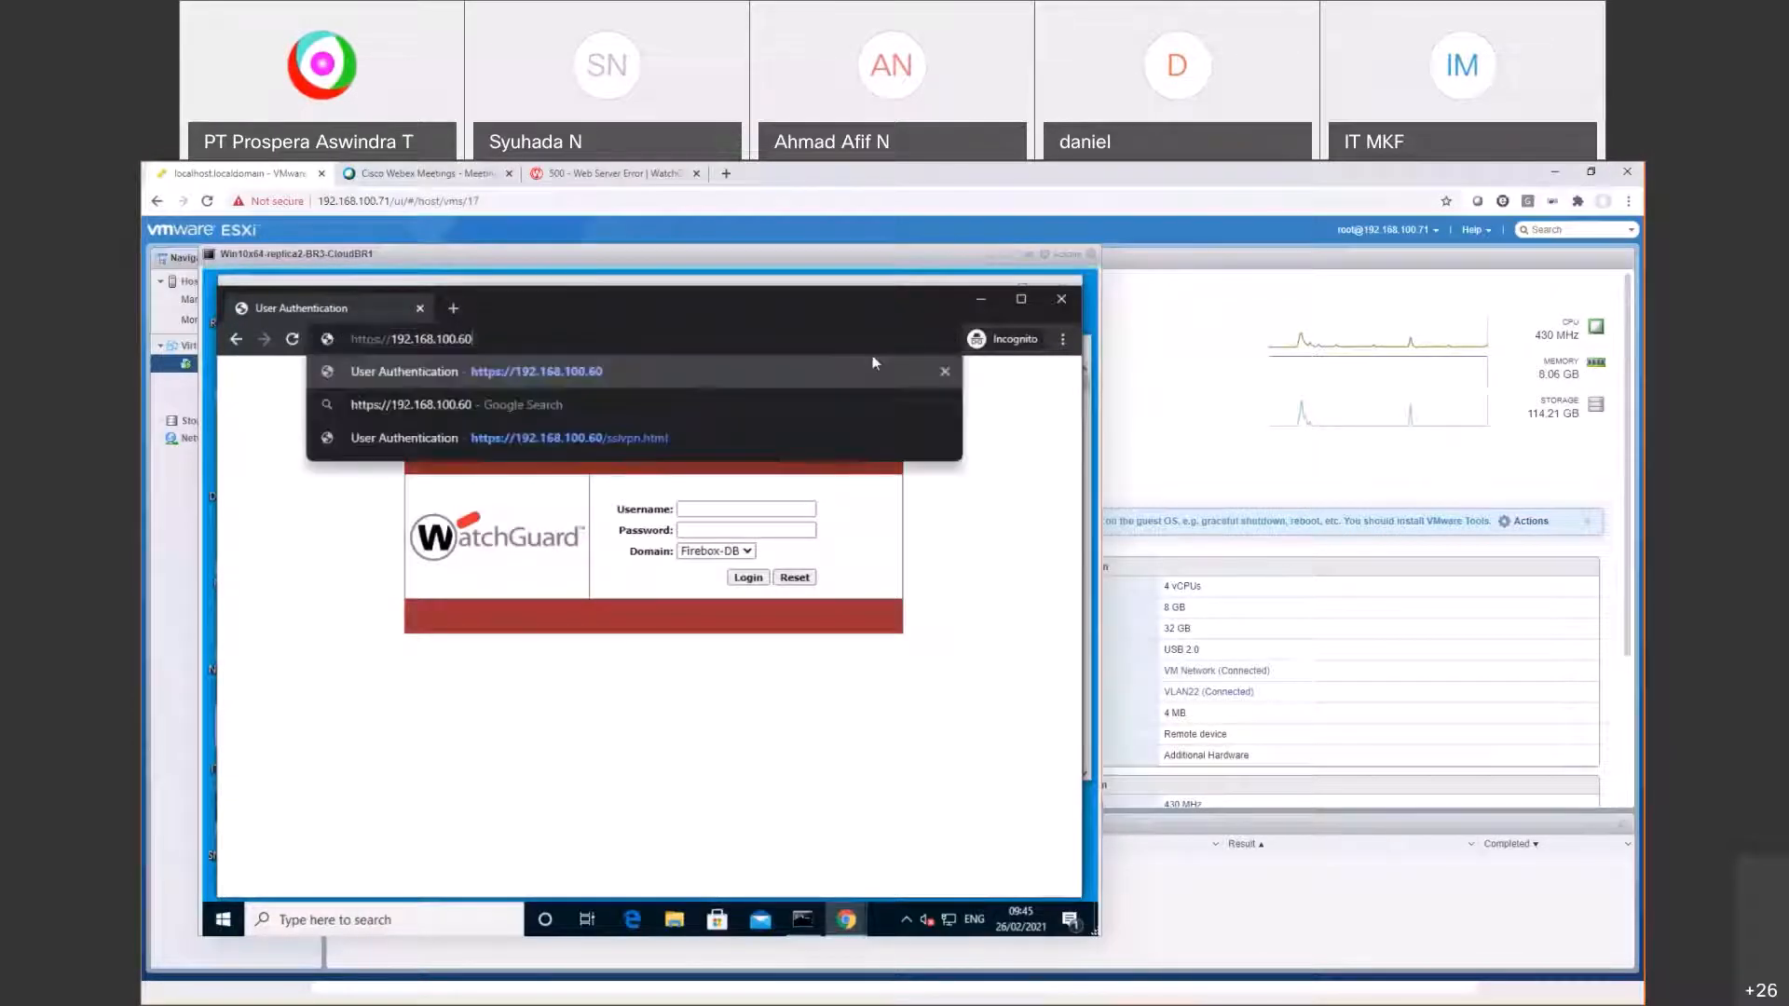
key(Return)
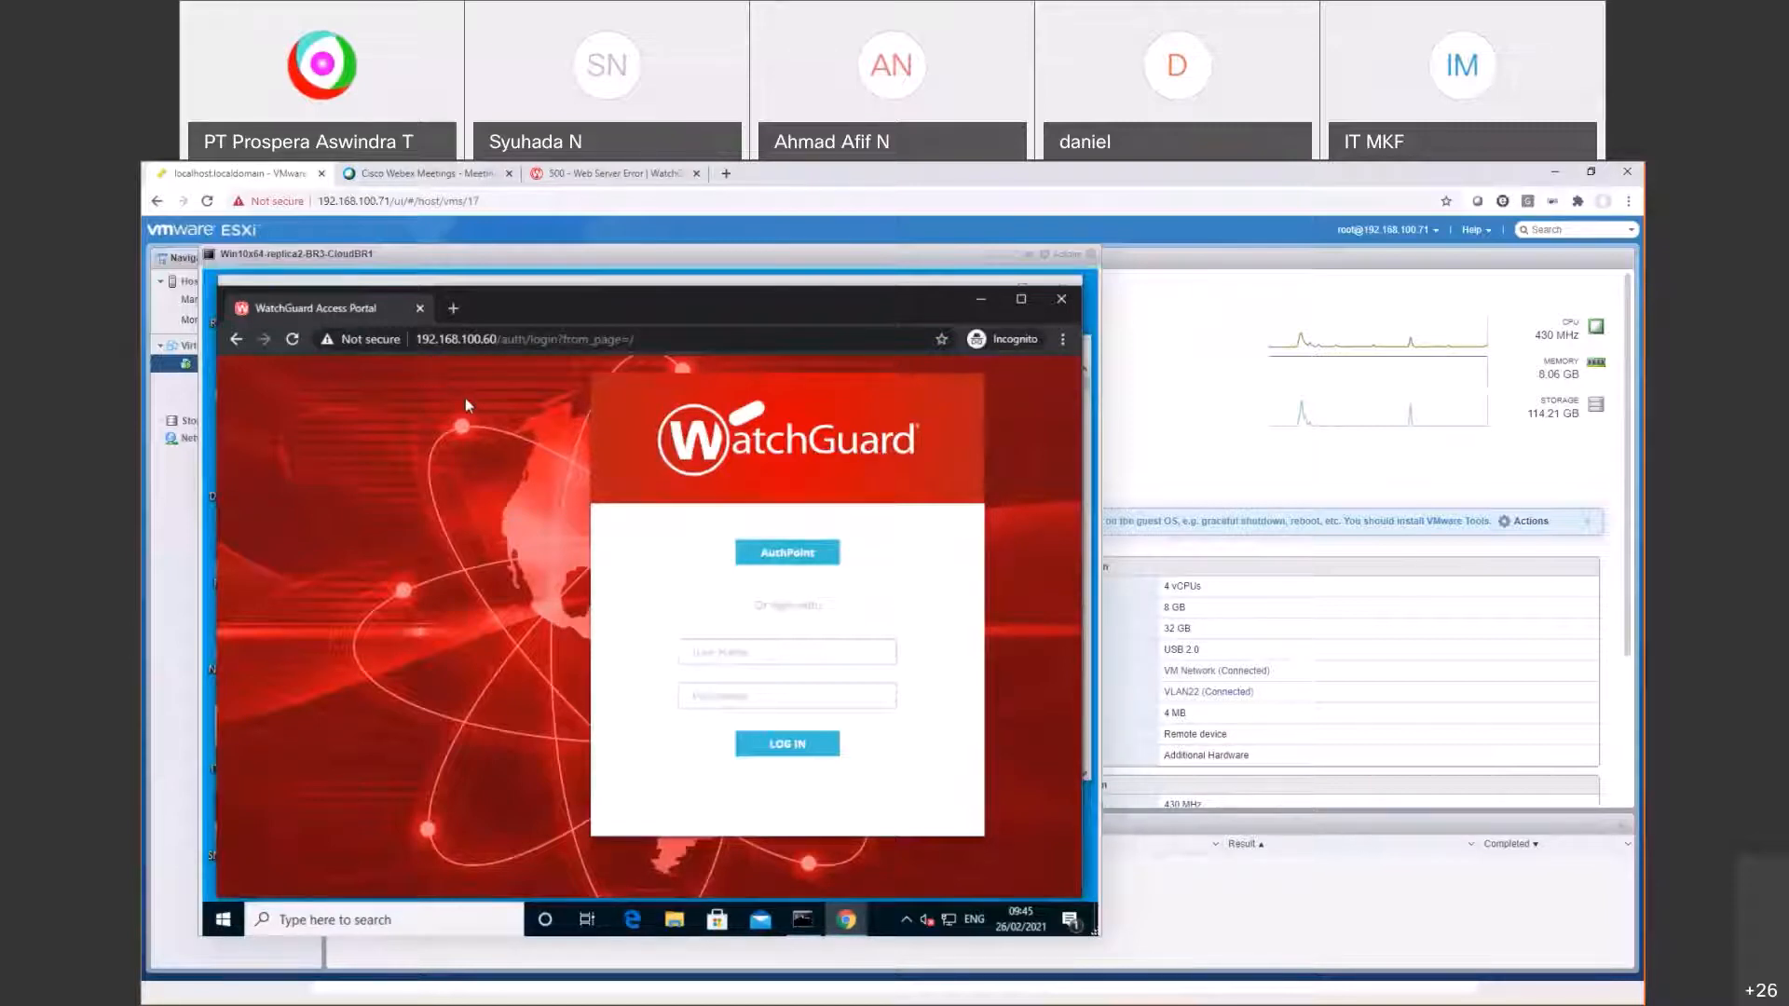
click(446, 312)
text(htt)
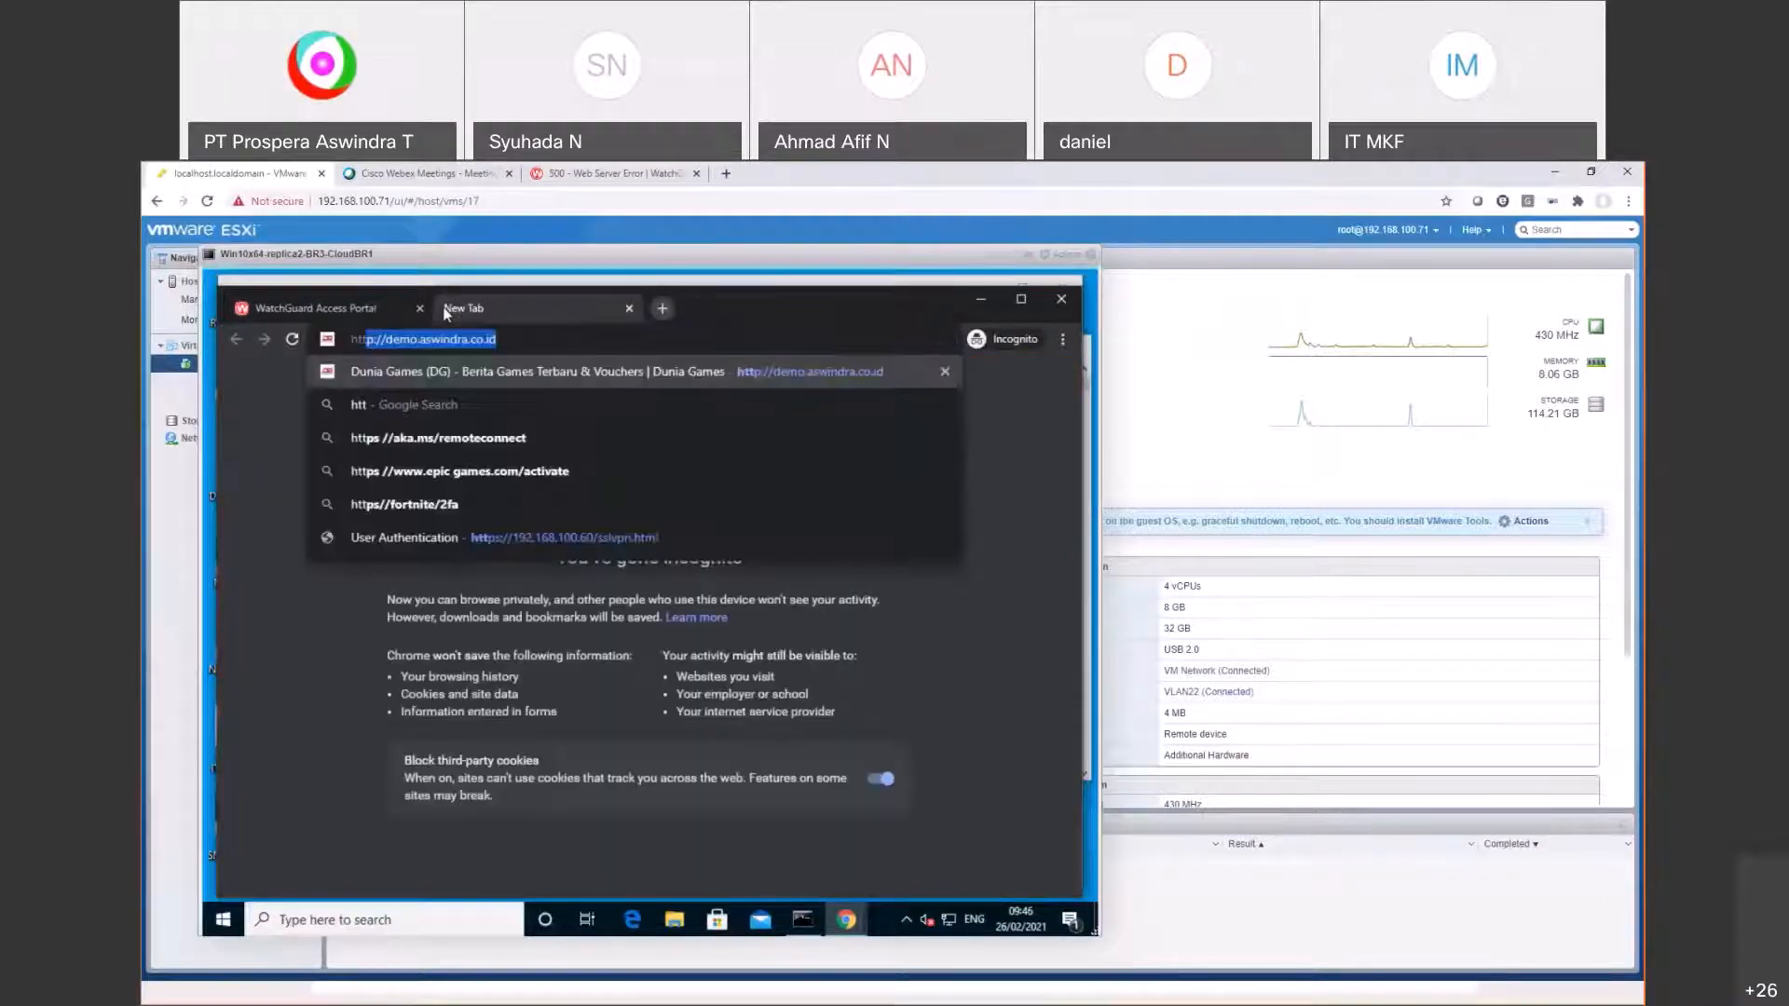
text(ps://192)
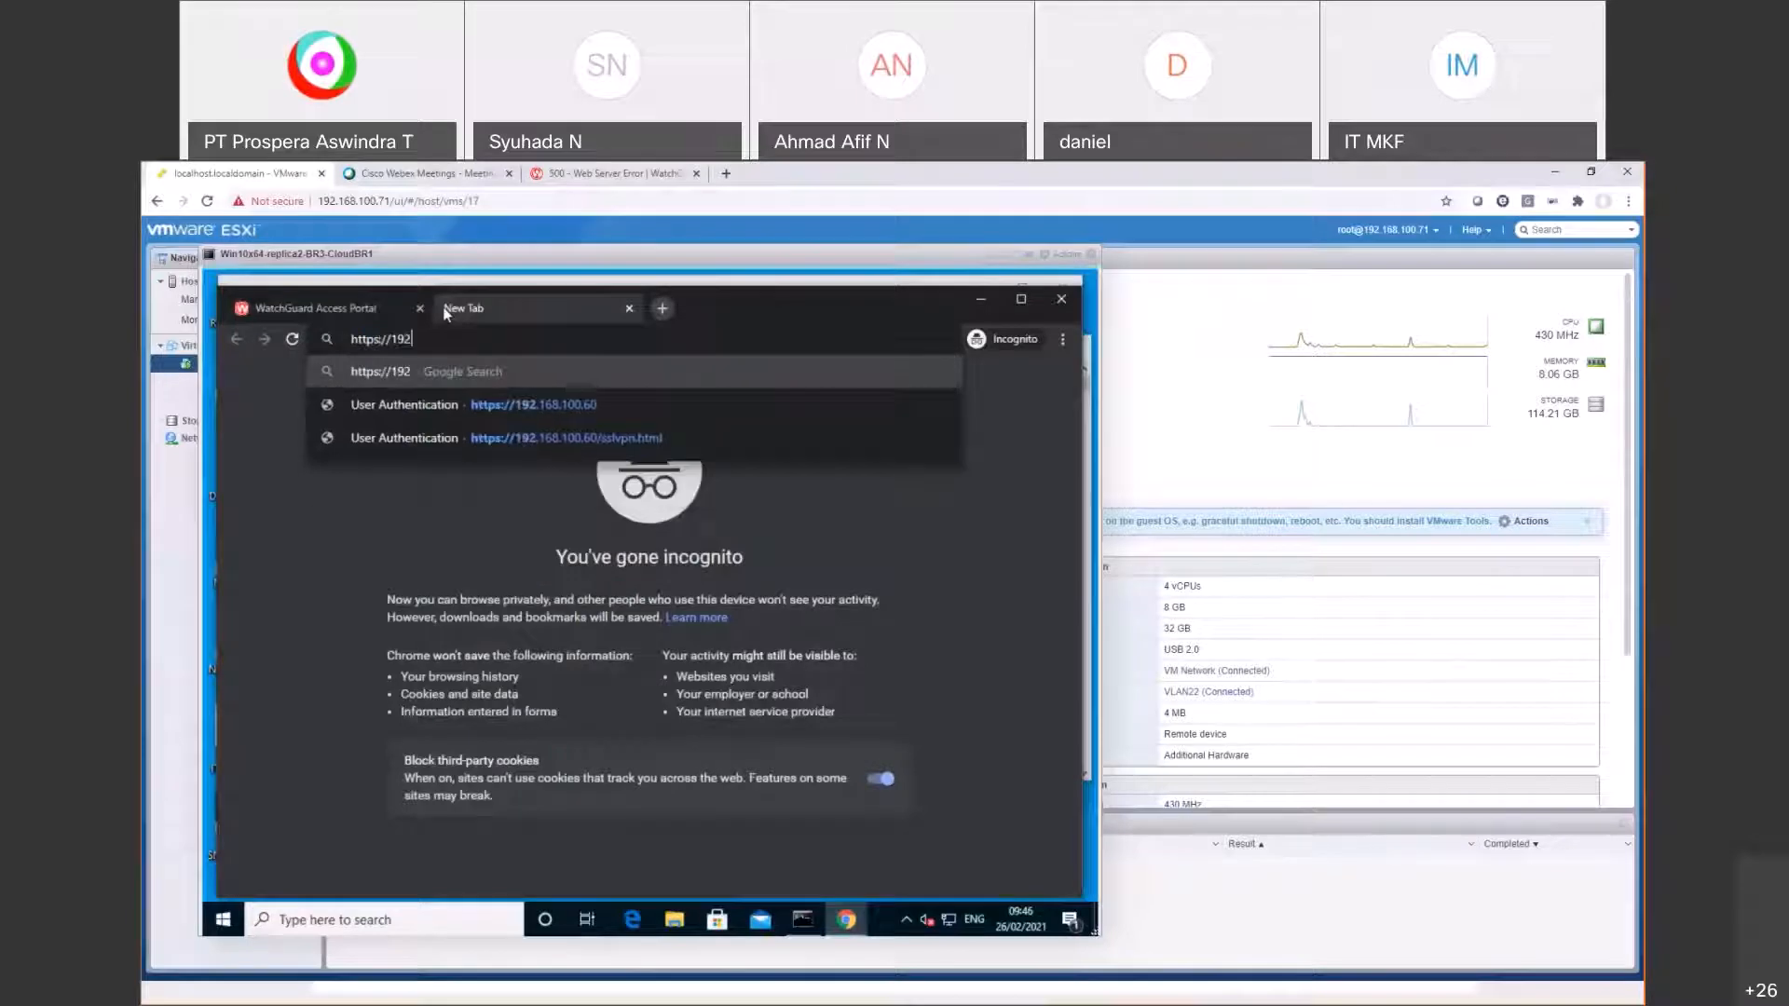
text(.168.100.60/)
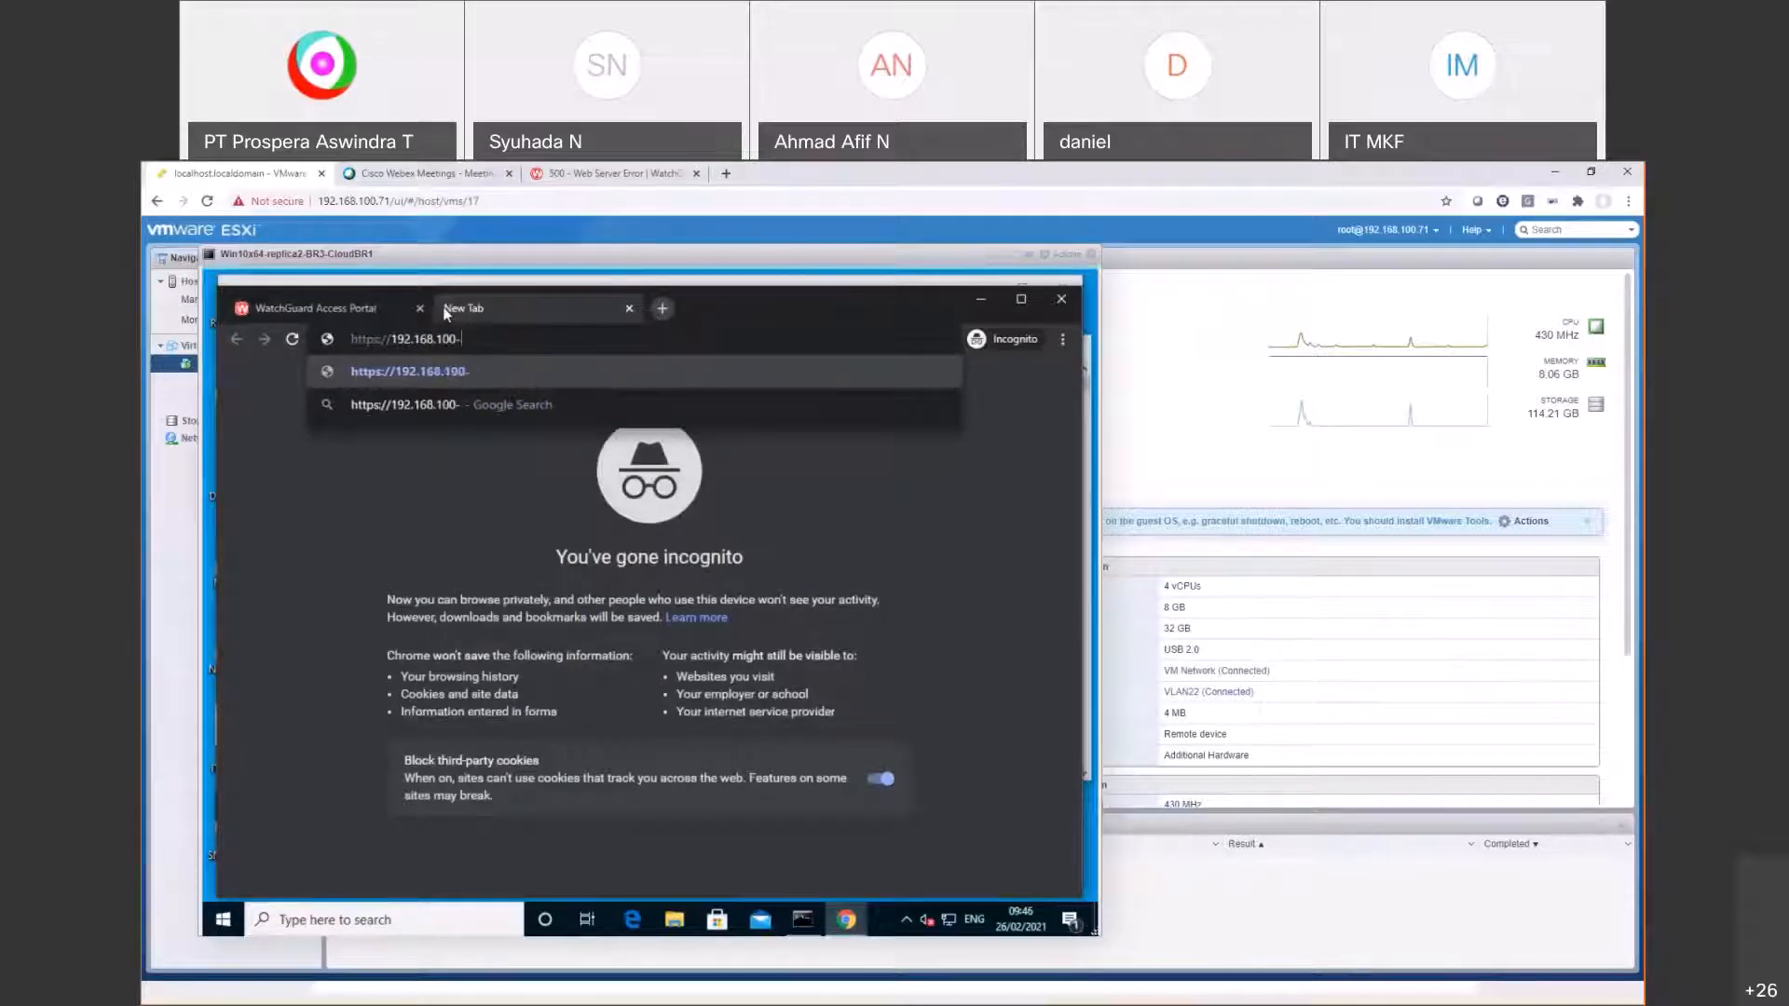
text(s)
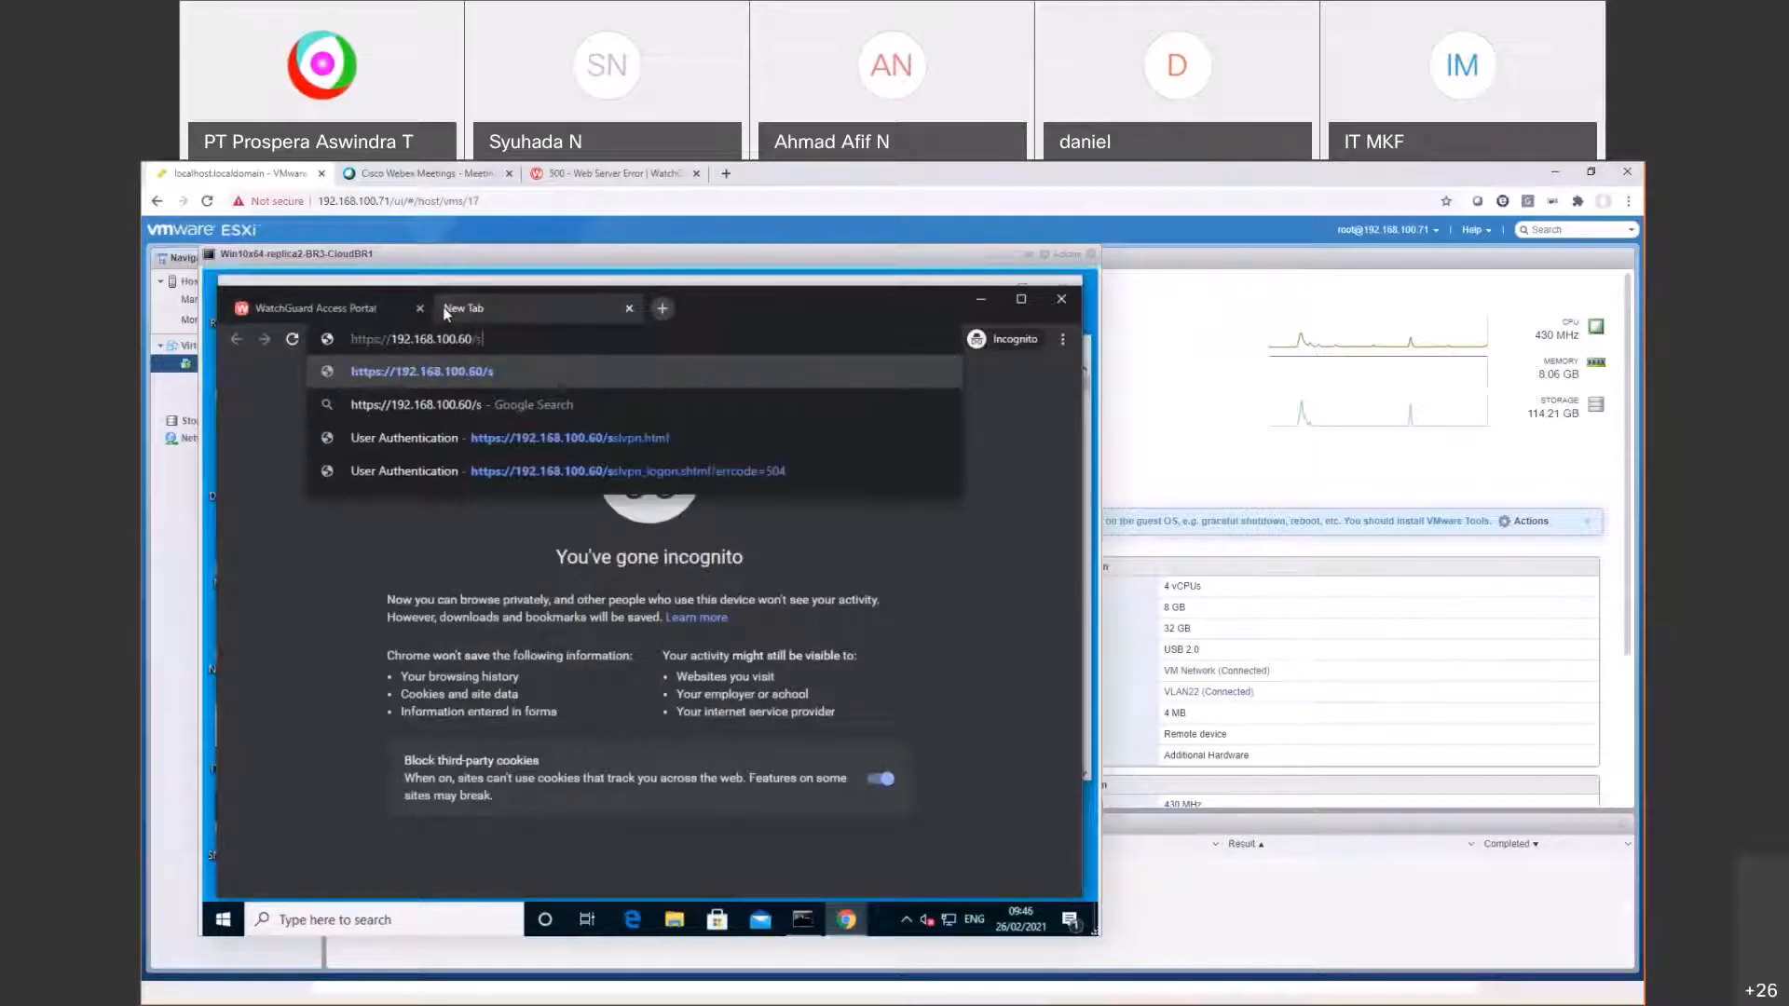
text(slvpn.)
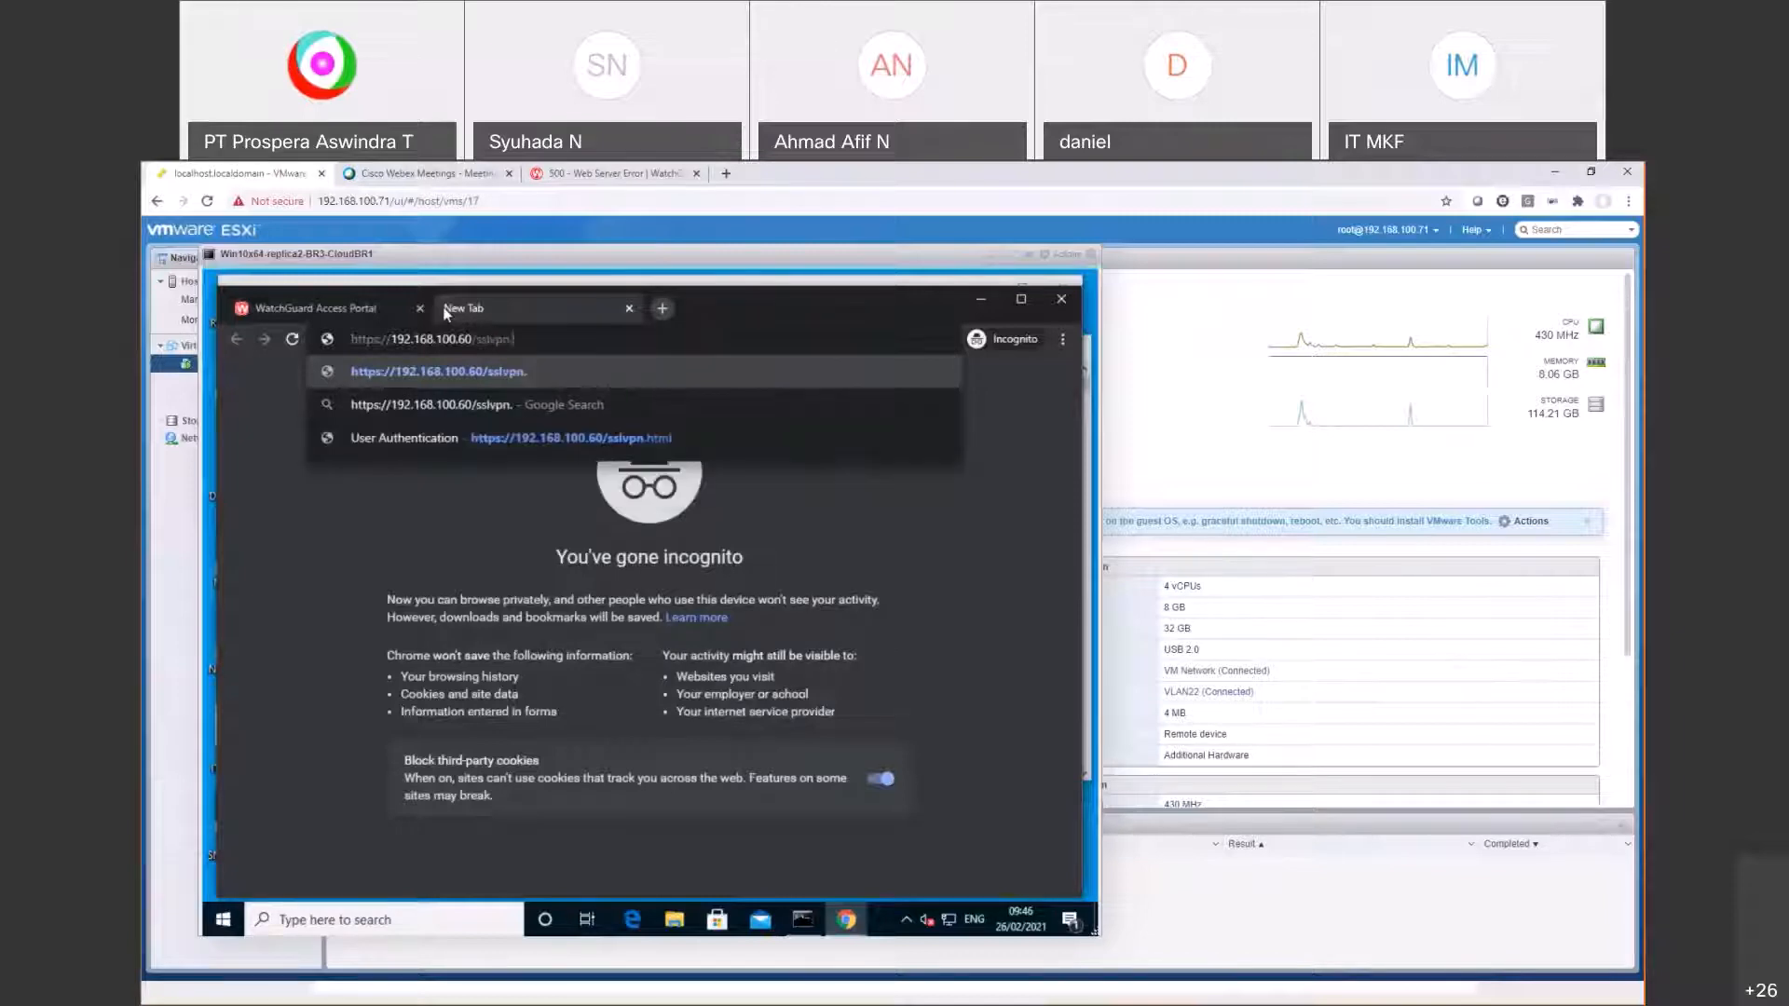
text(ht)
key(Return)
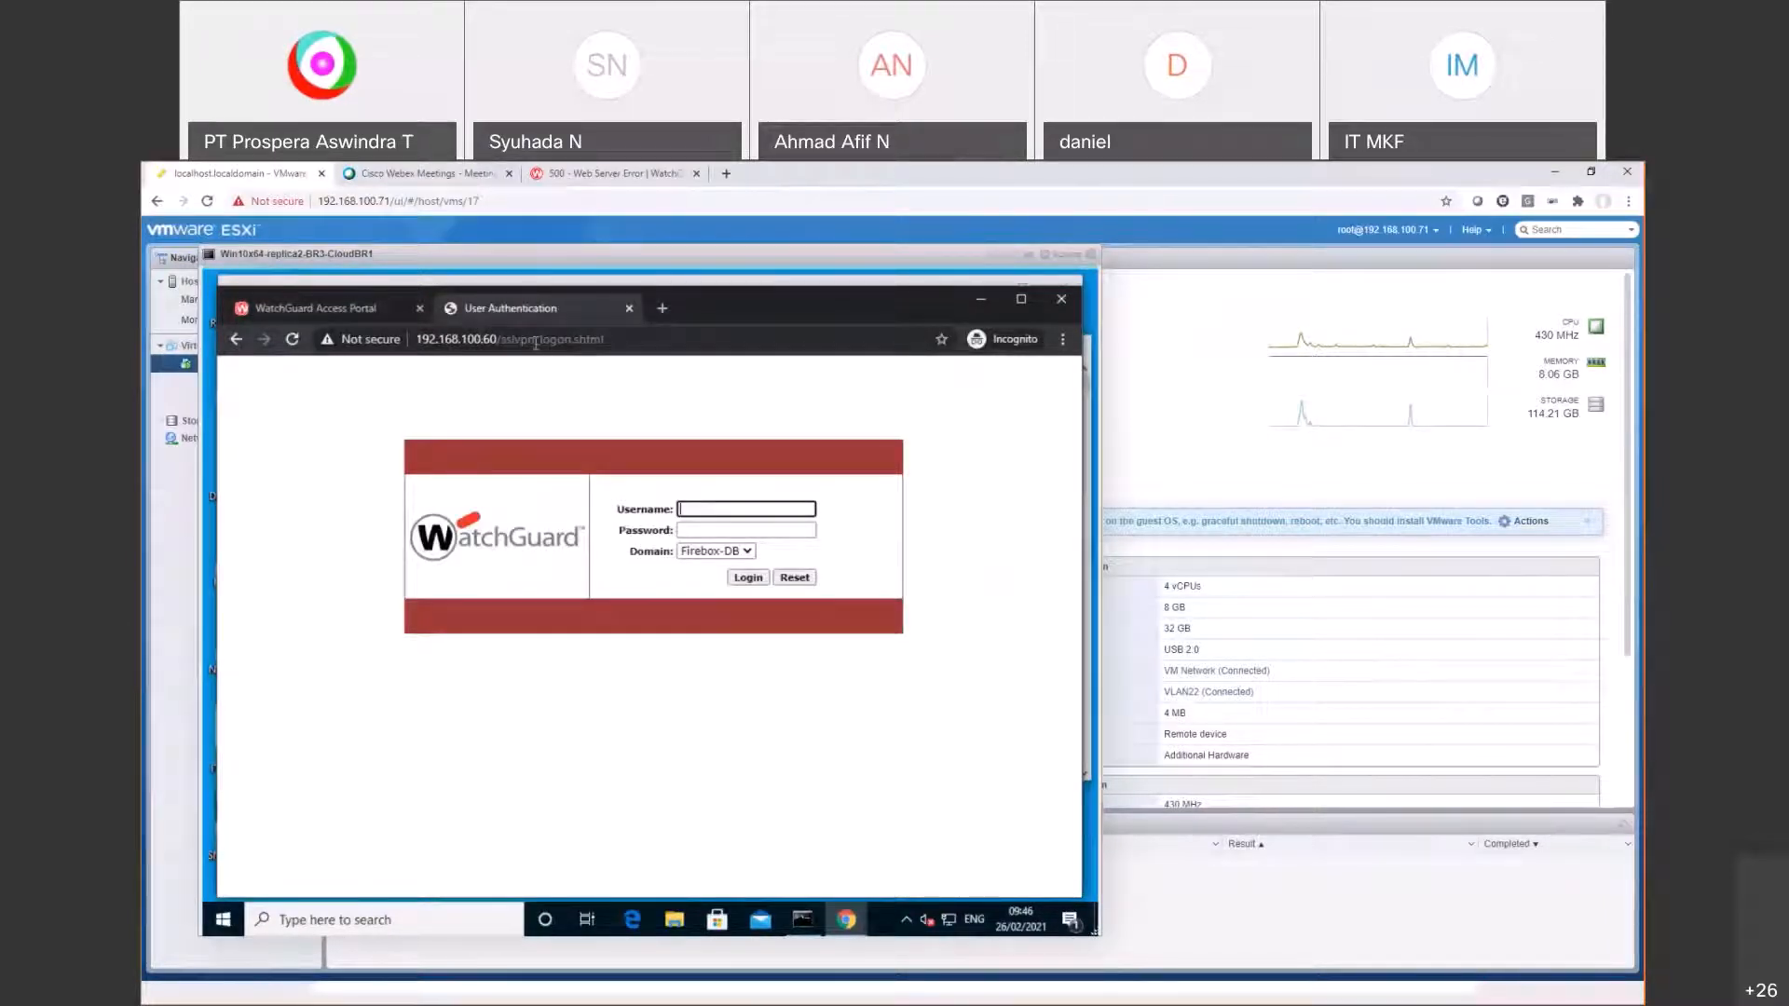
click(348, 308)
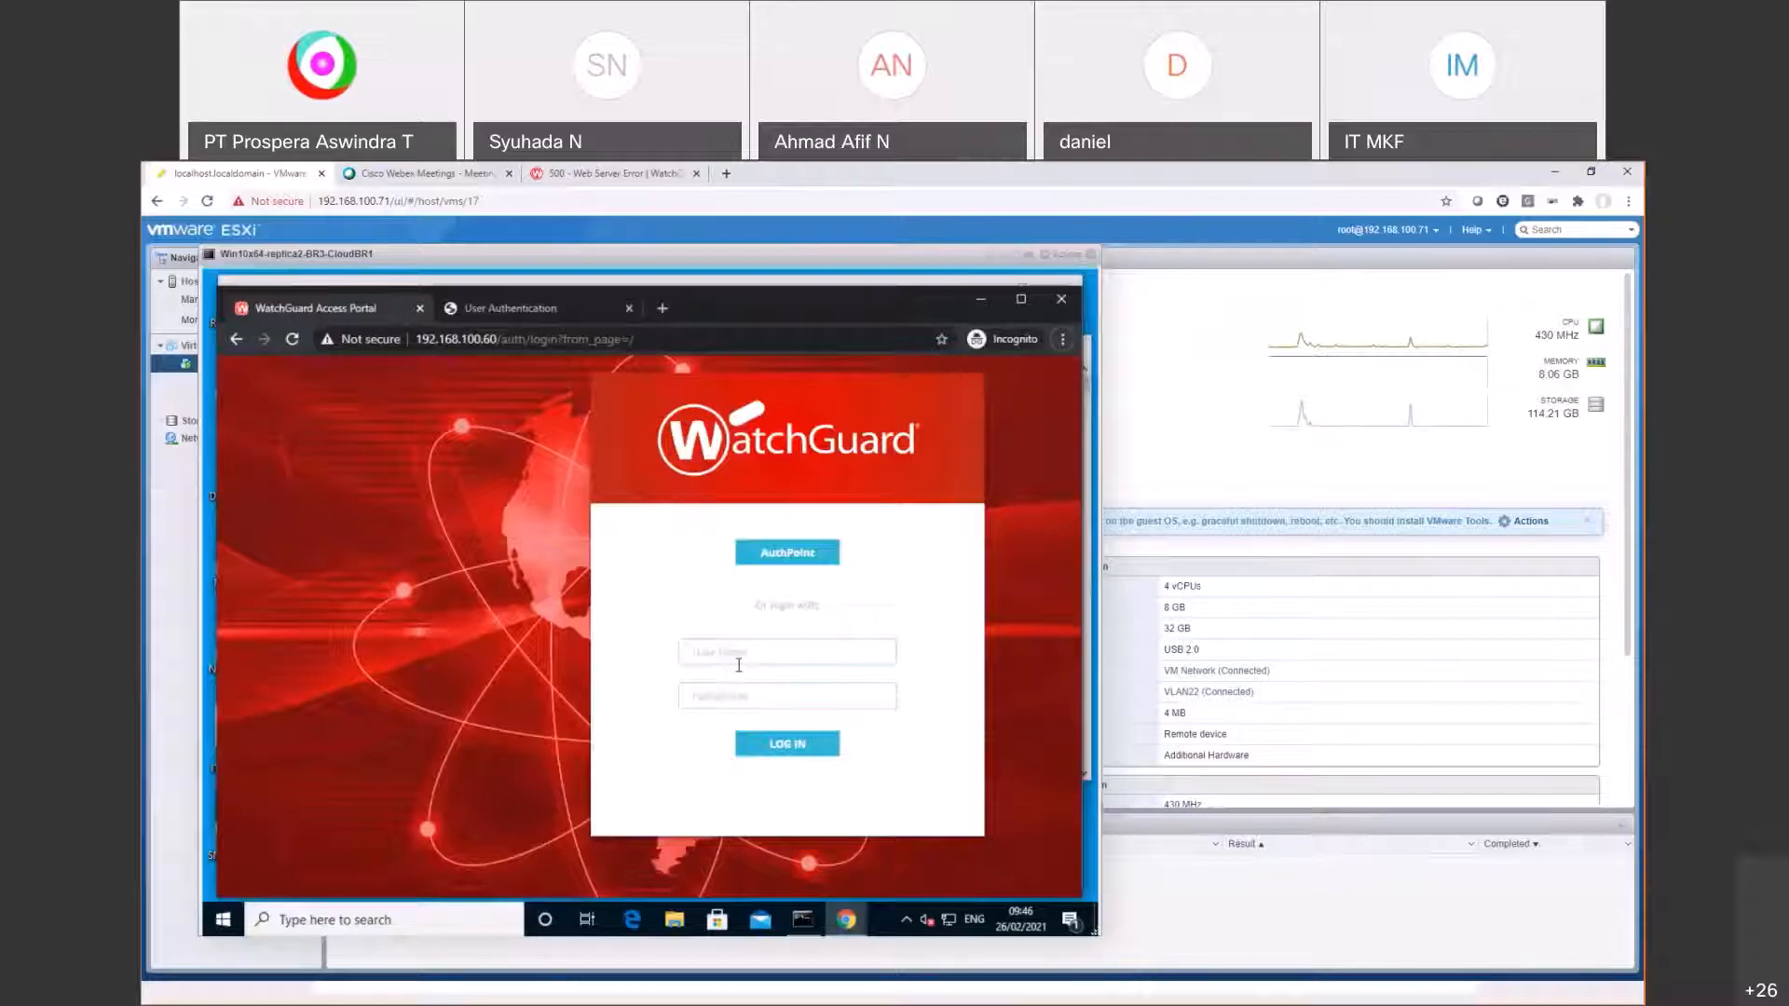
Step: Dismiss the save-success message and review Access Portal user connection servers (authpoint, Firebox-DB)
key(alt+Tab)
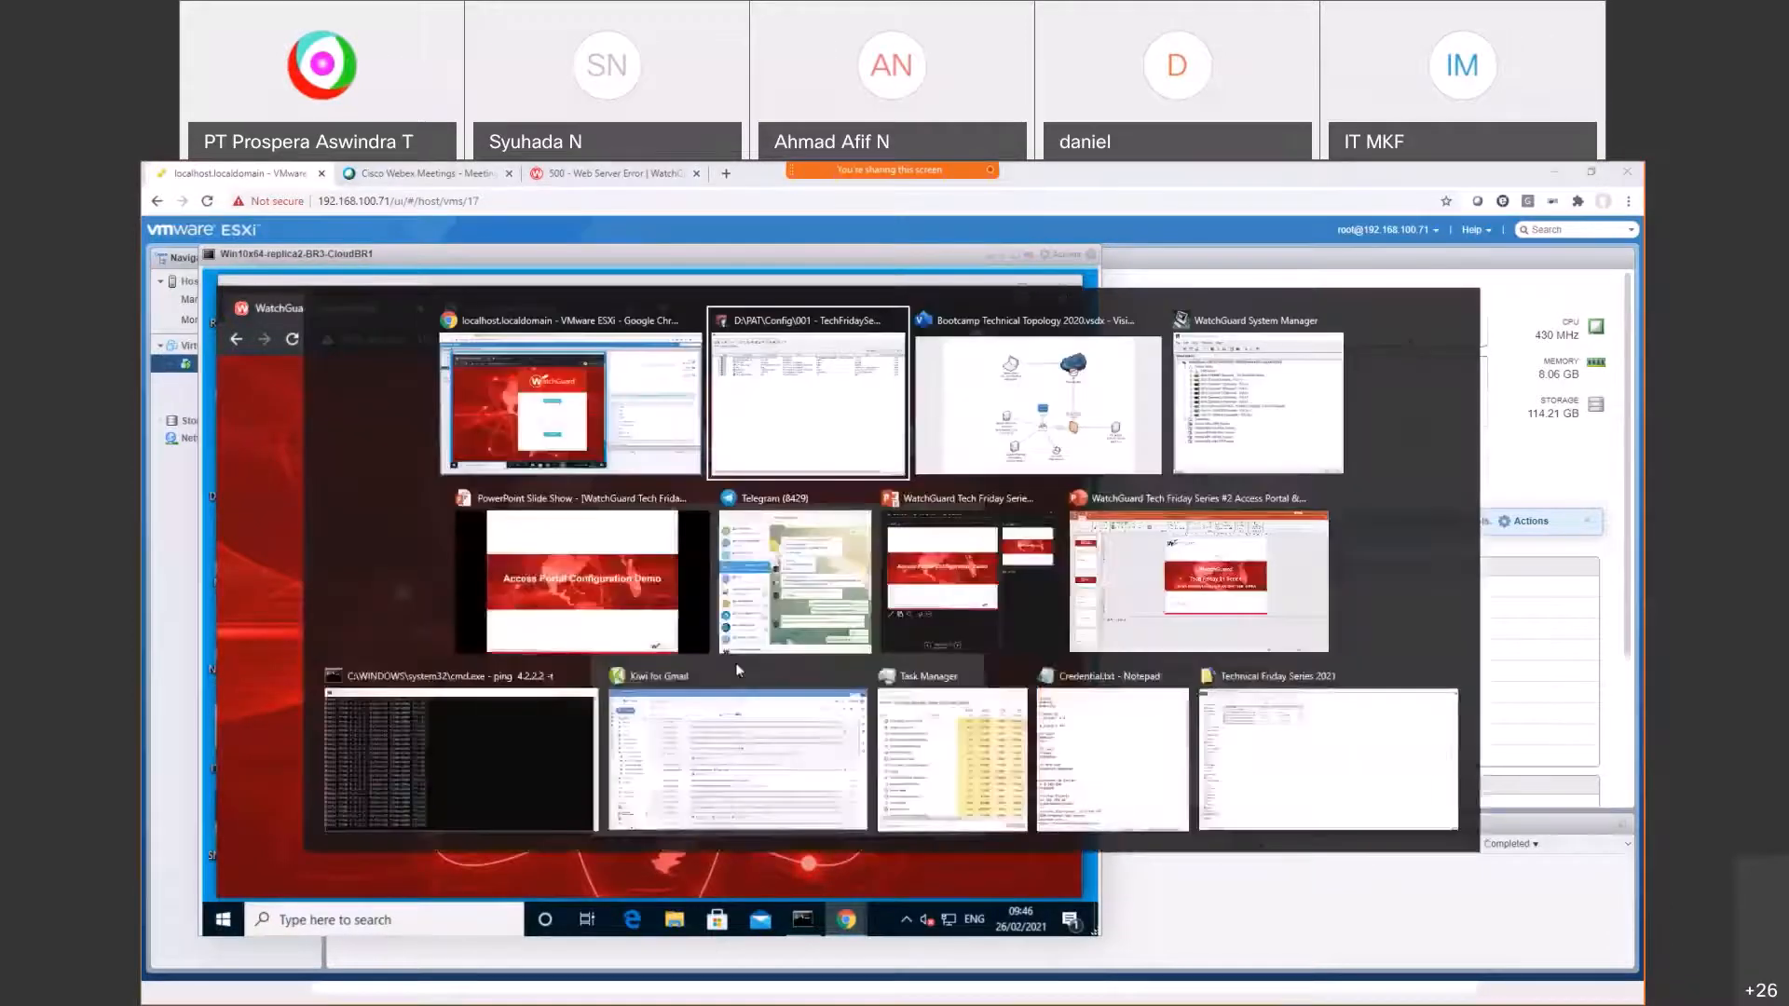
click(835, 586)
click(591, 224)
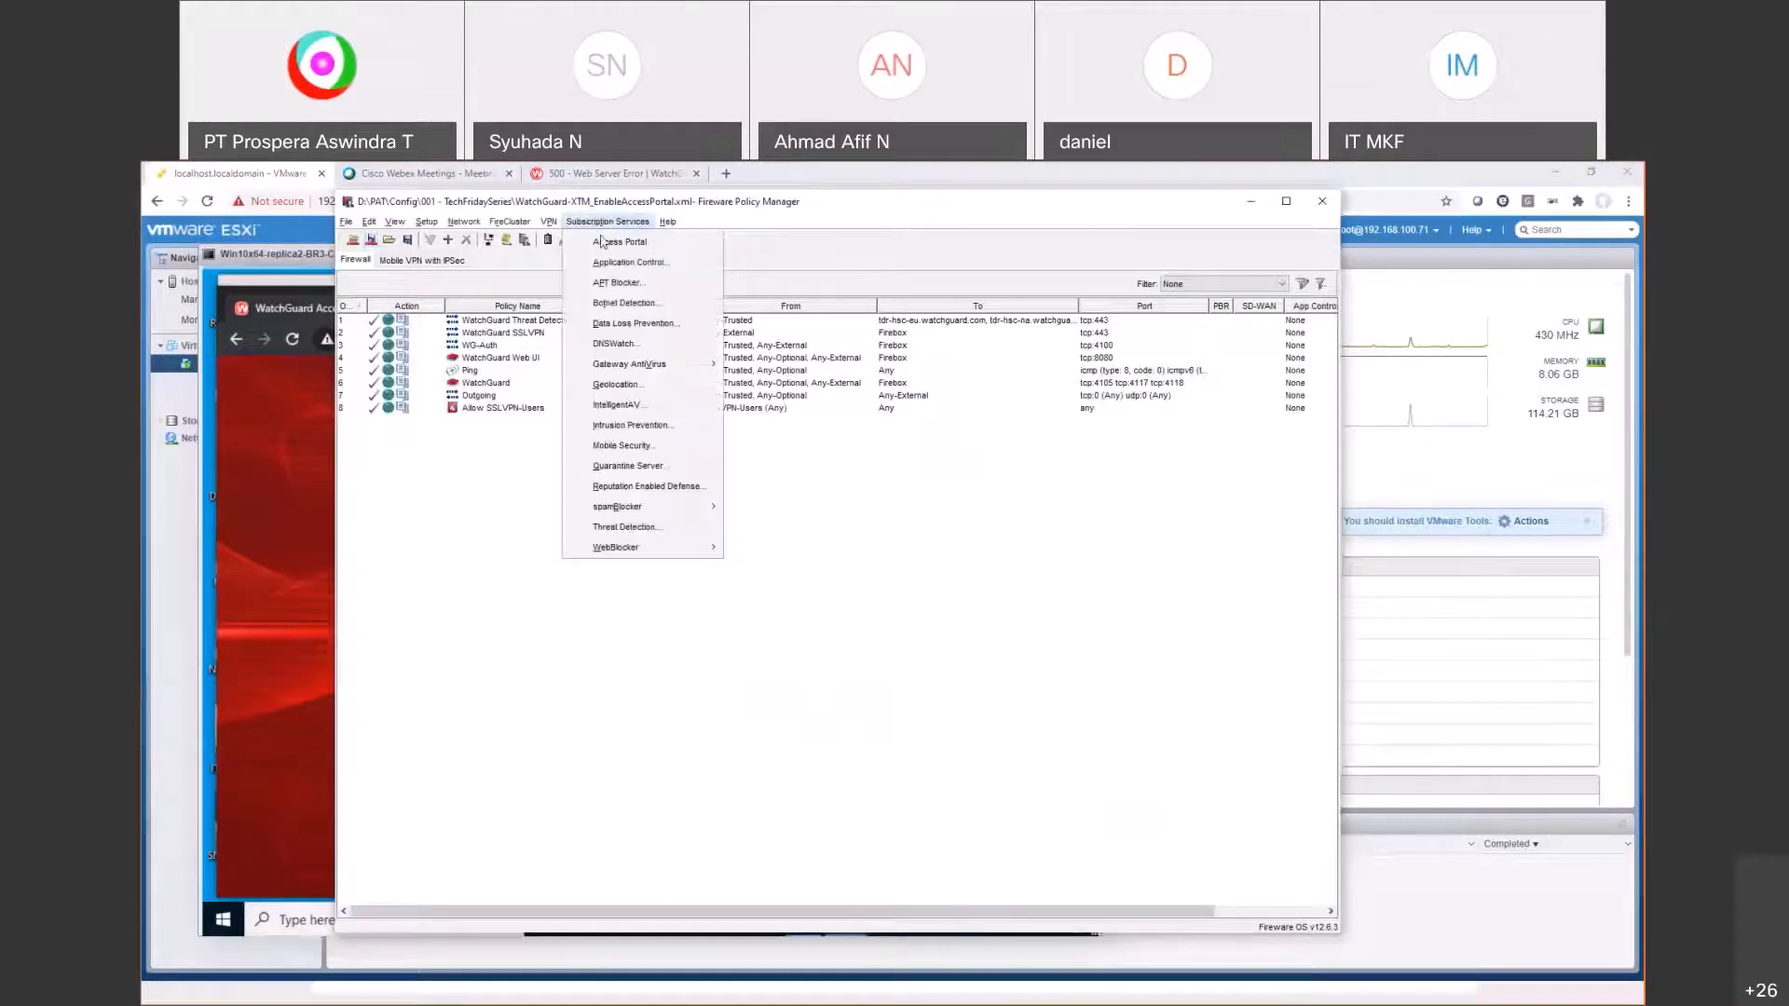
click(619, 241)
click(687, 346)
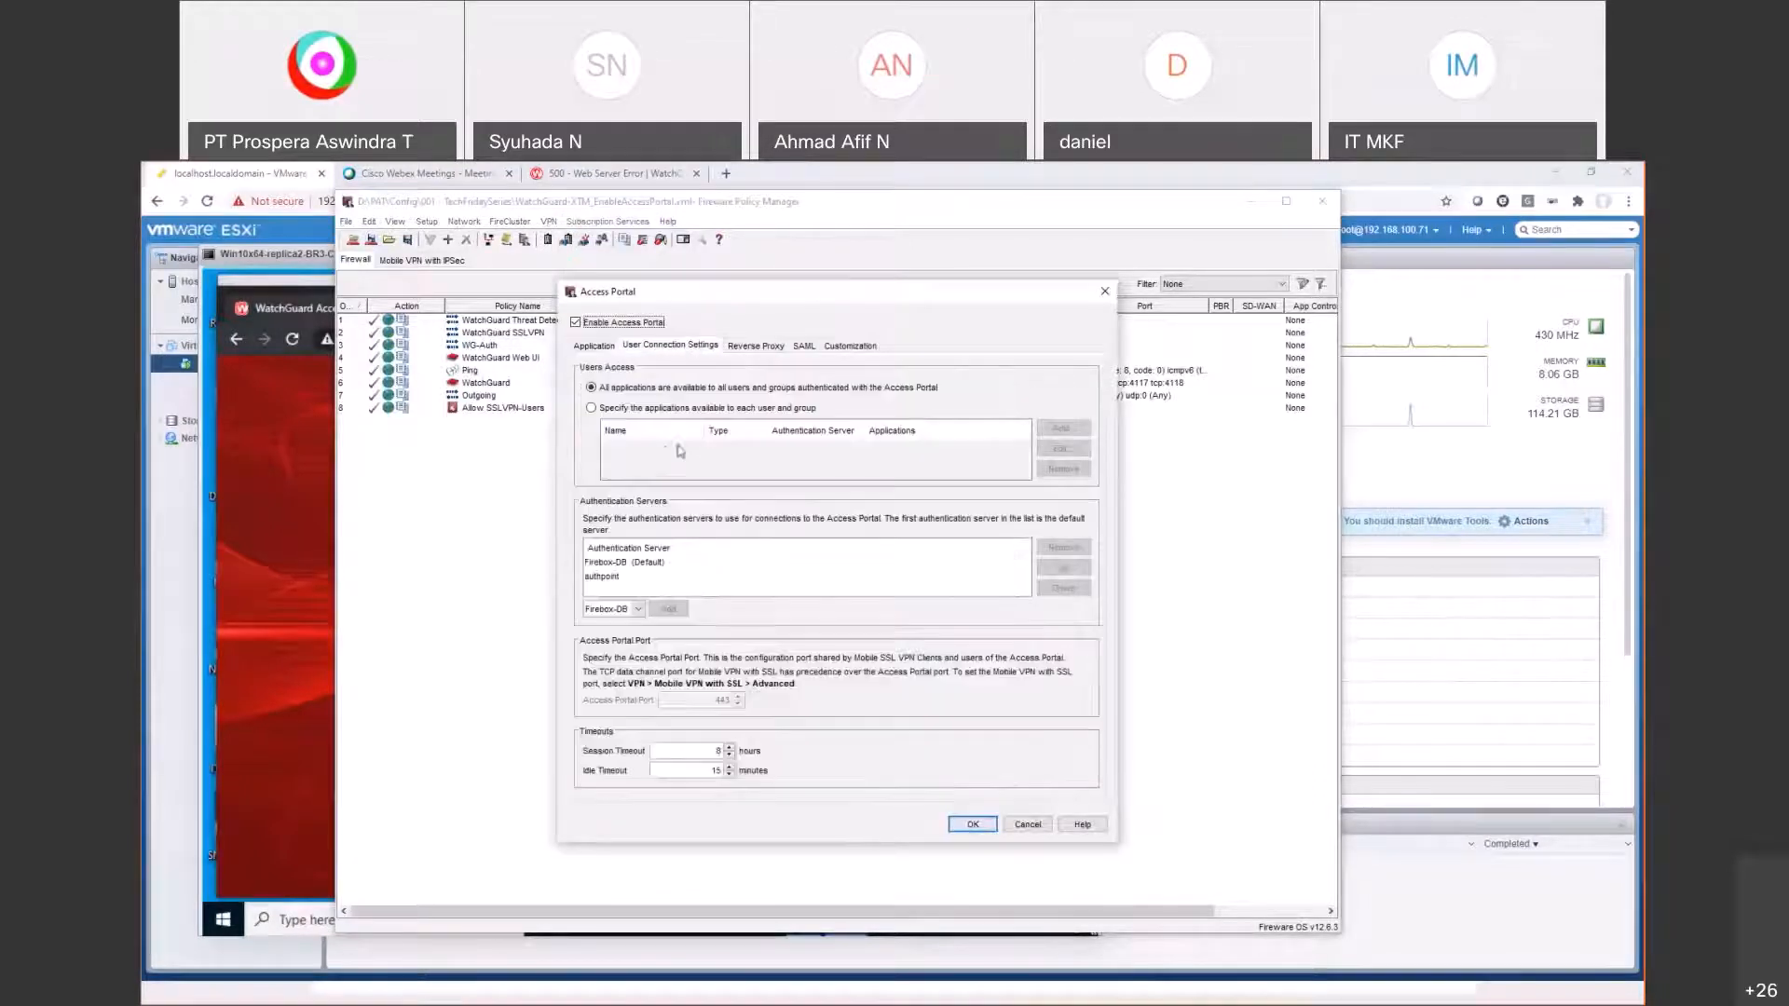
click(605, 577)
click(634, 564)
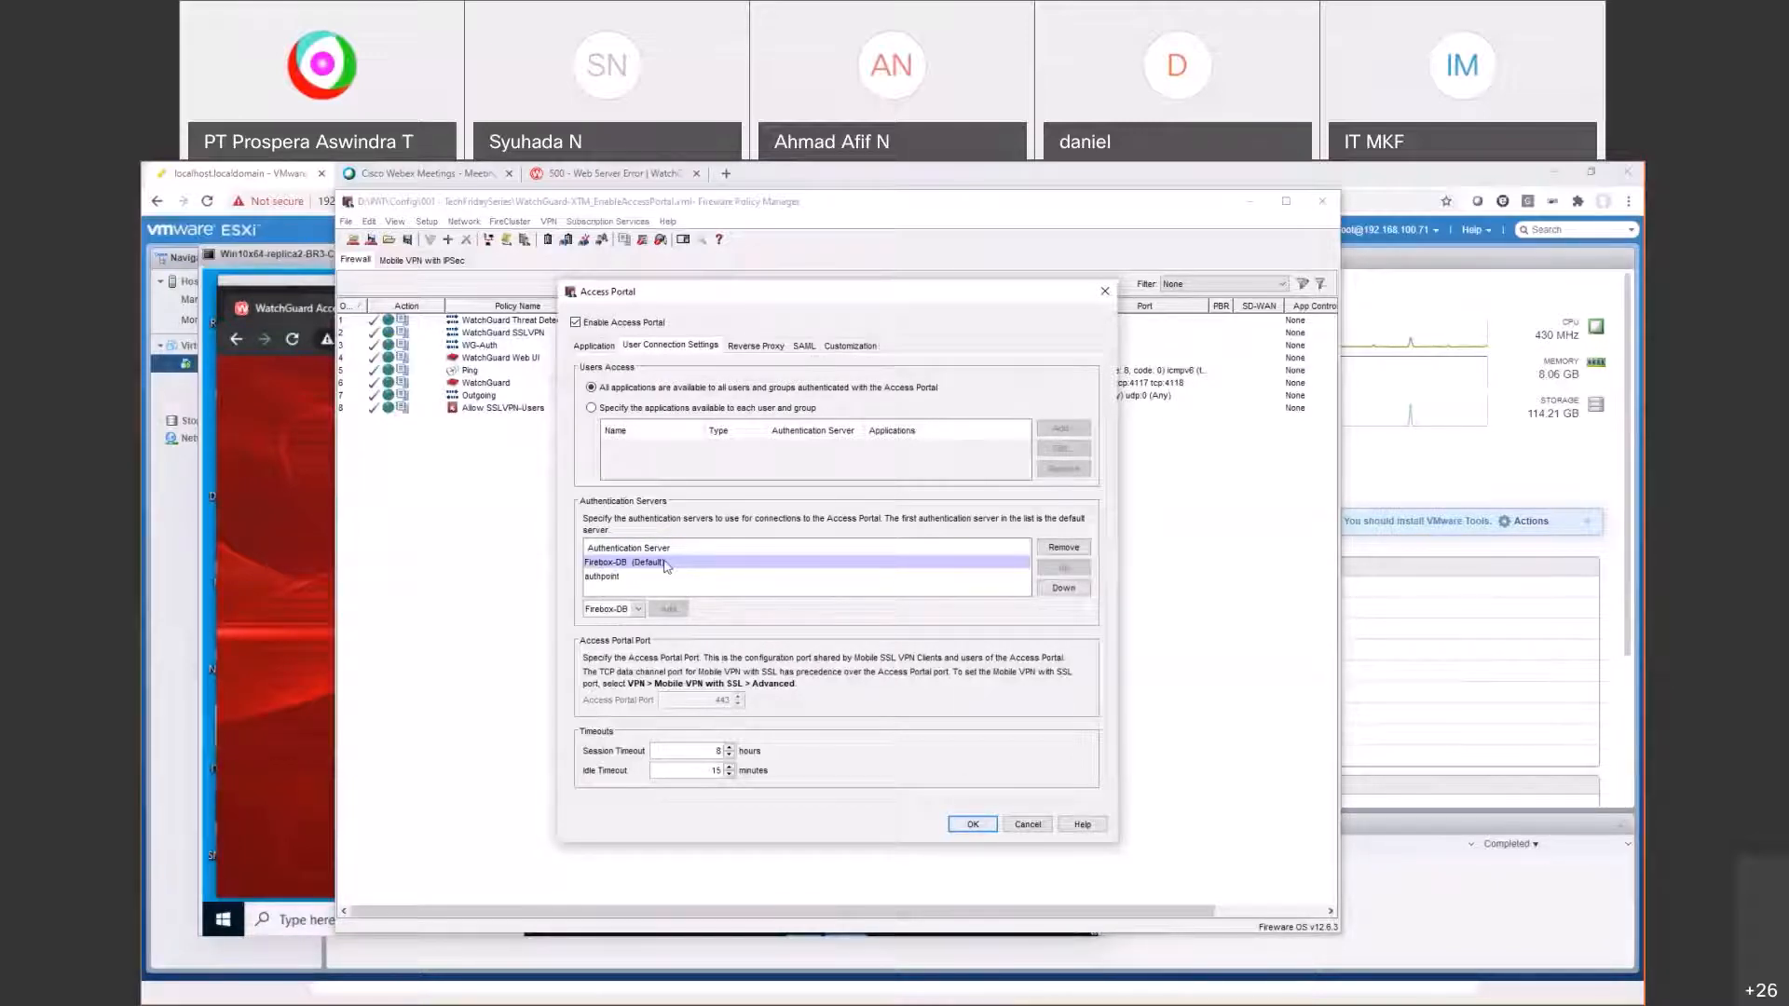
click(971, 824)
Step: Review the Authentication Servers settings and close them
click(427, 221)
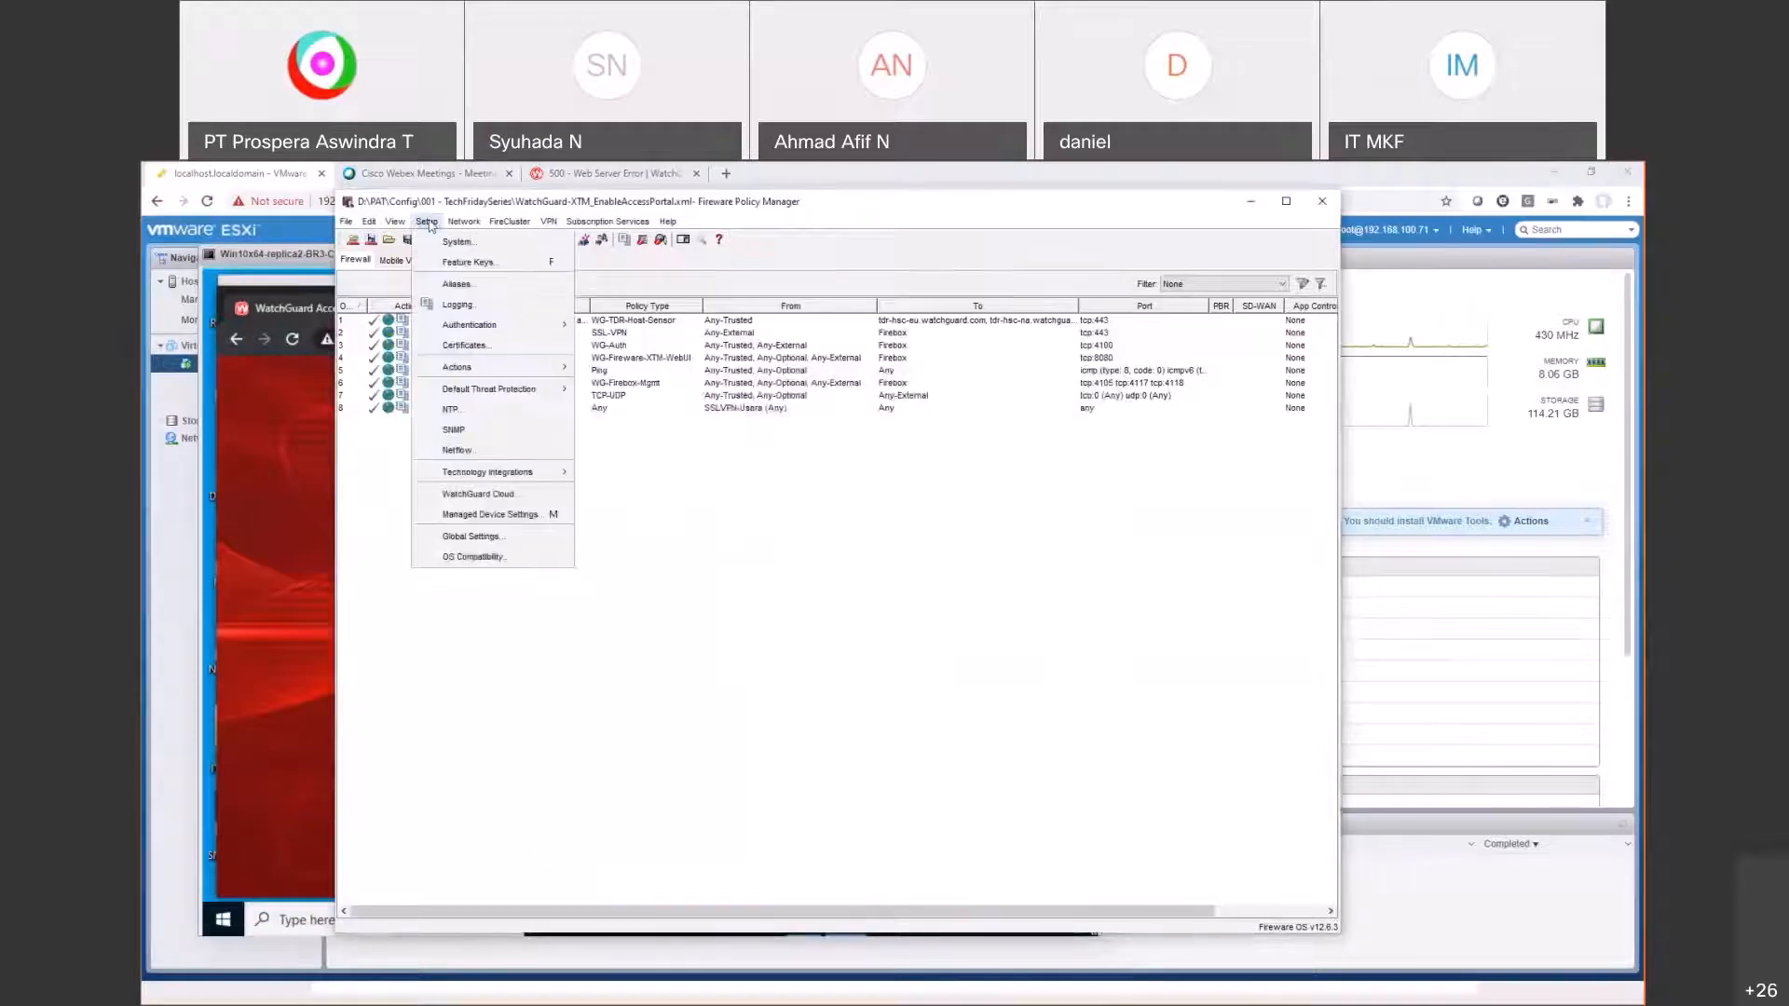
mouse_move(483, 333)
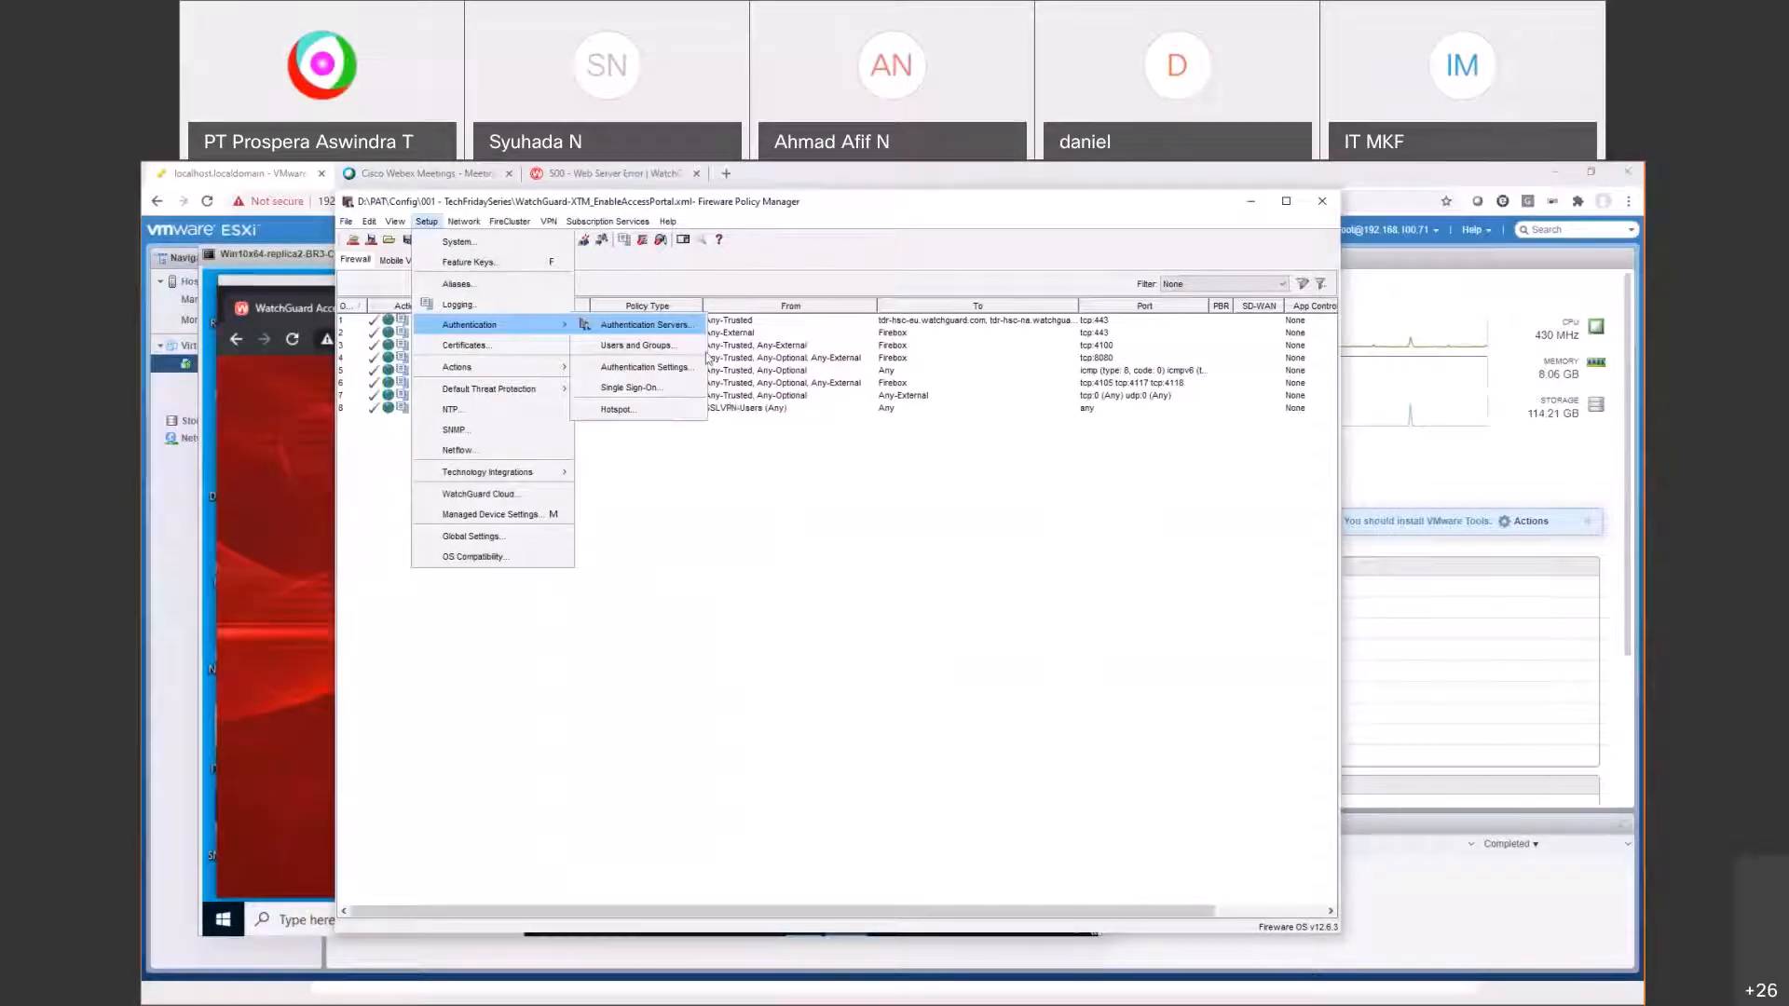
click(644, 324)
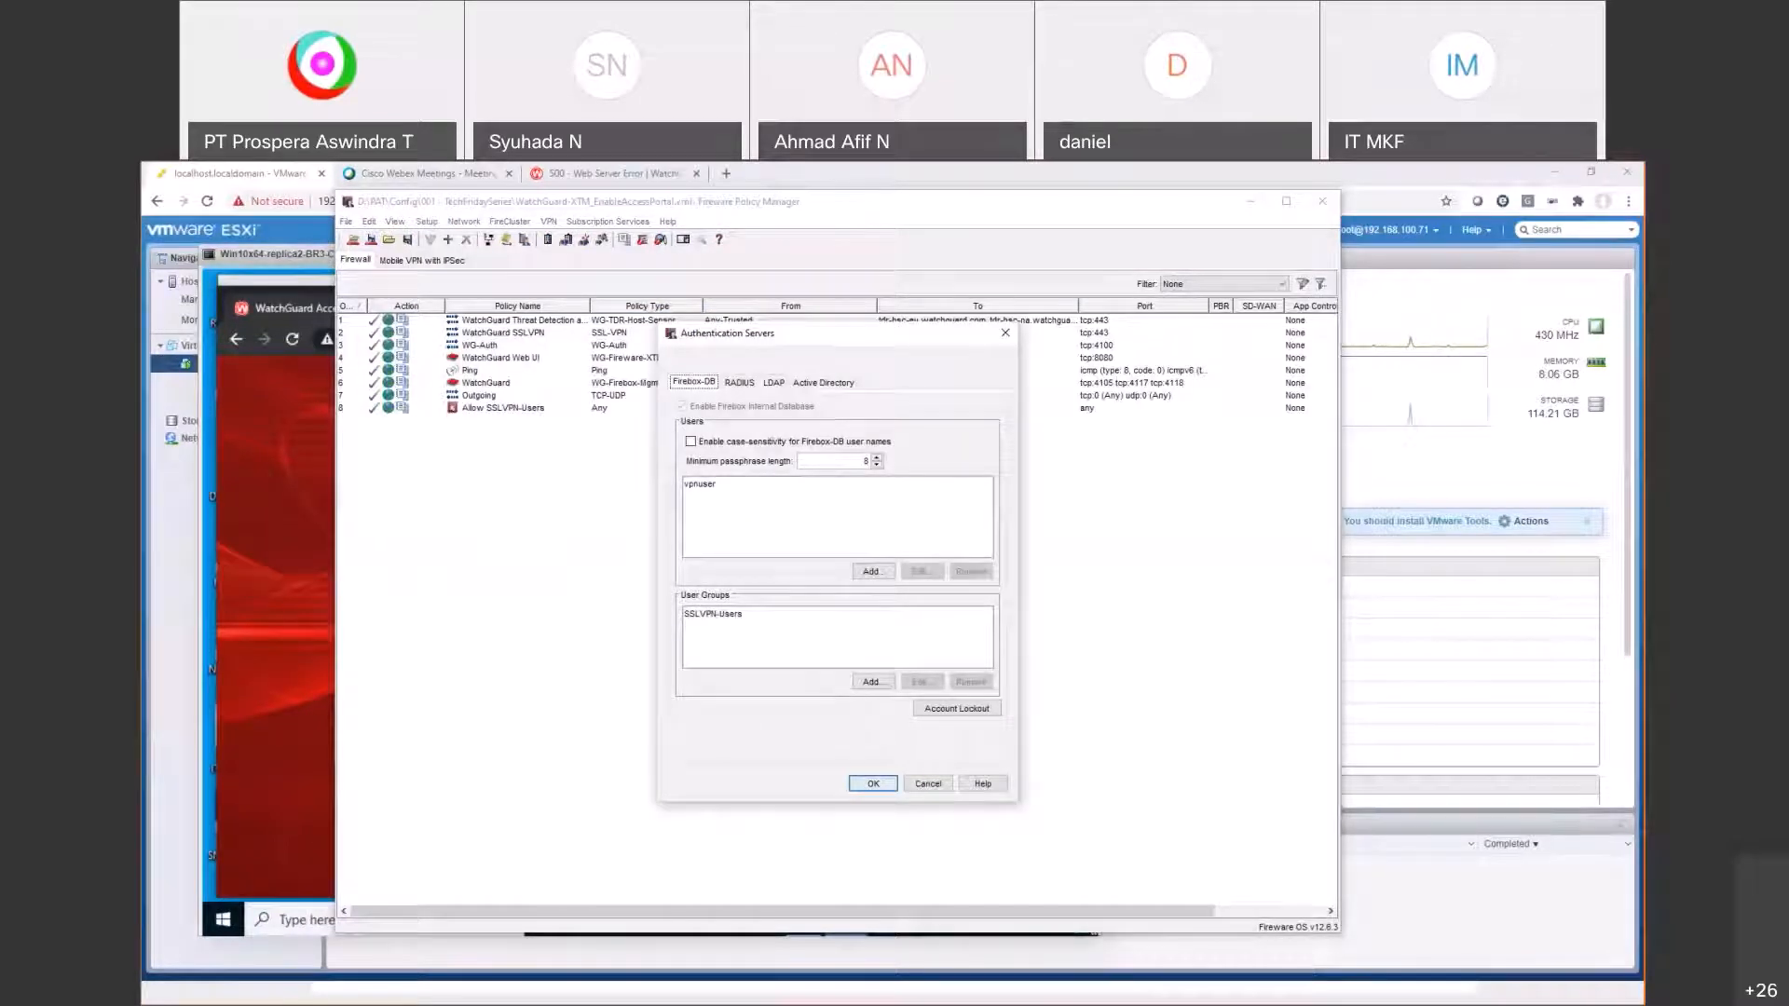
key(alt+Tab)
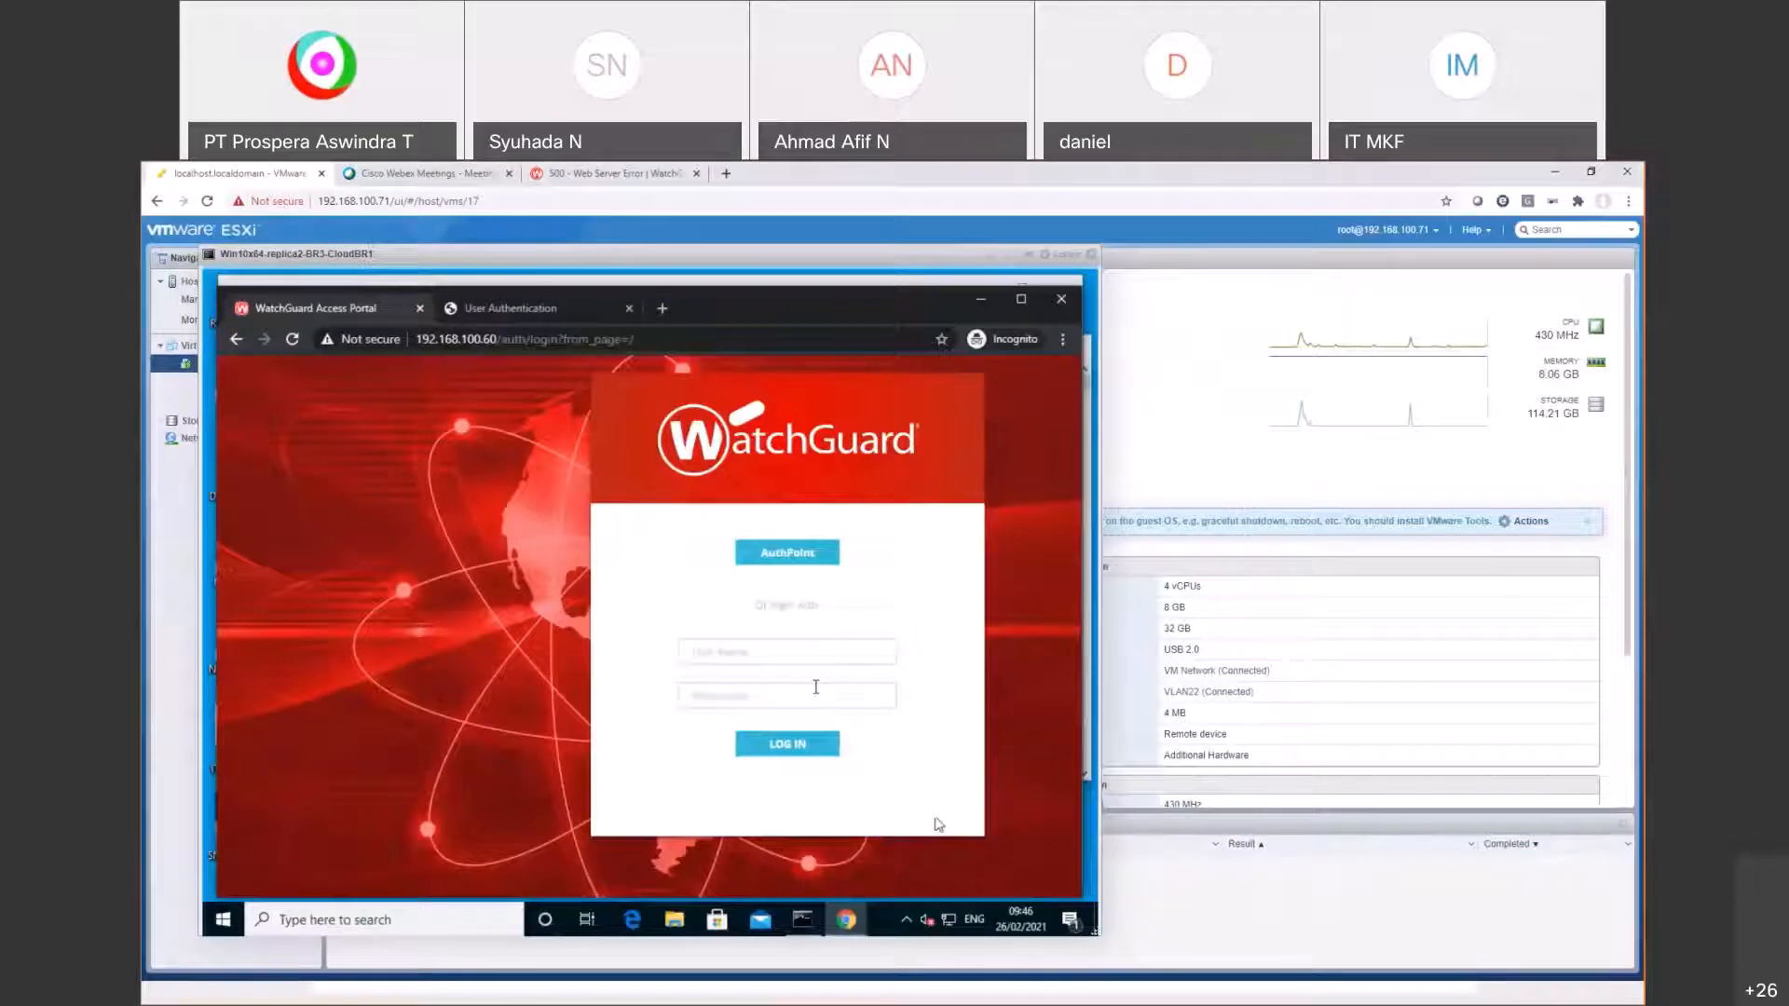
key(alt+Tab)
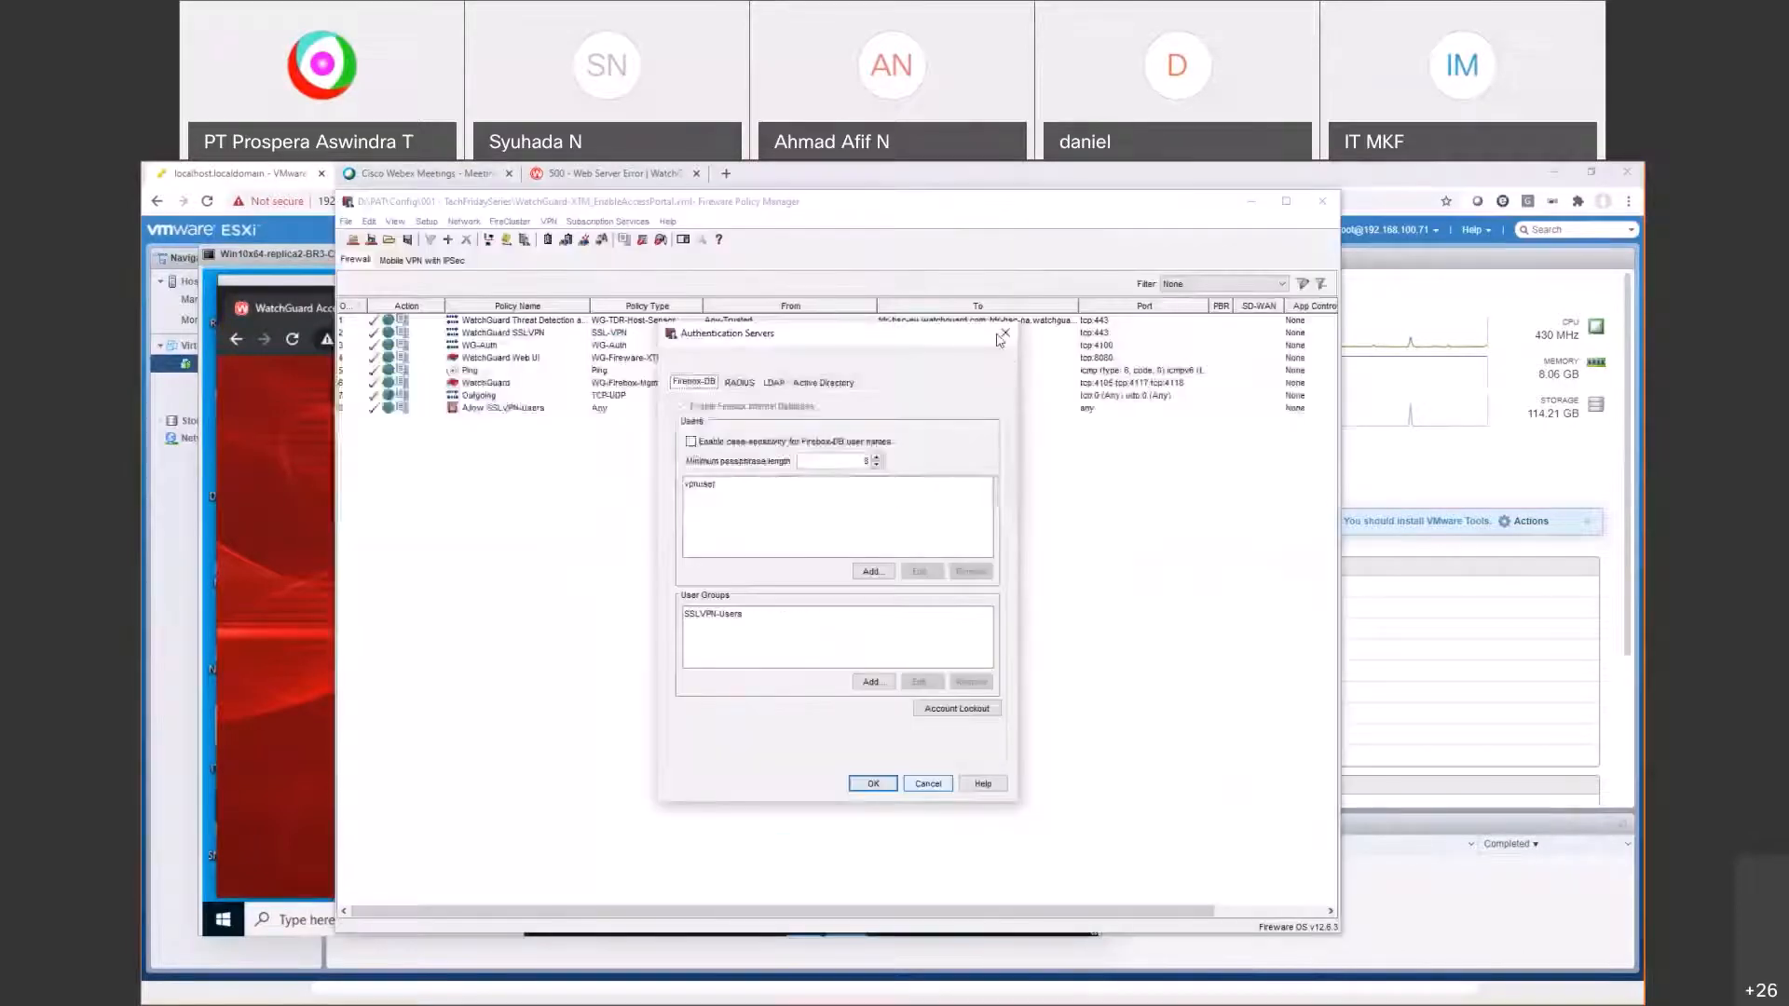
click(1004, 333)
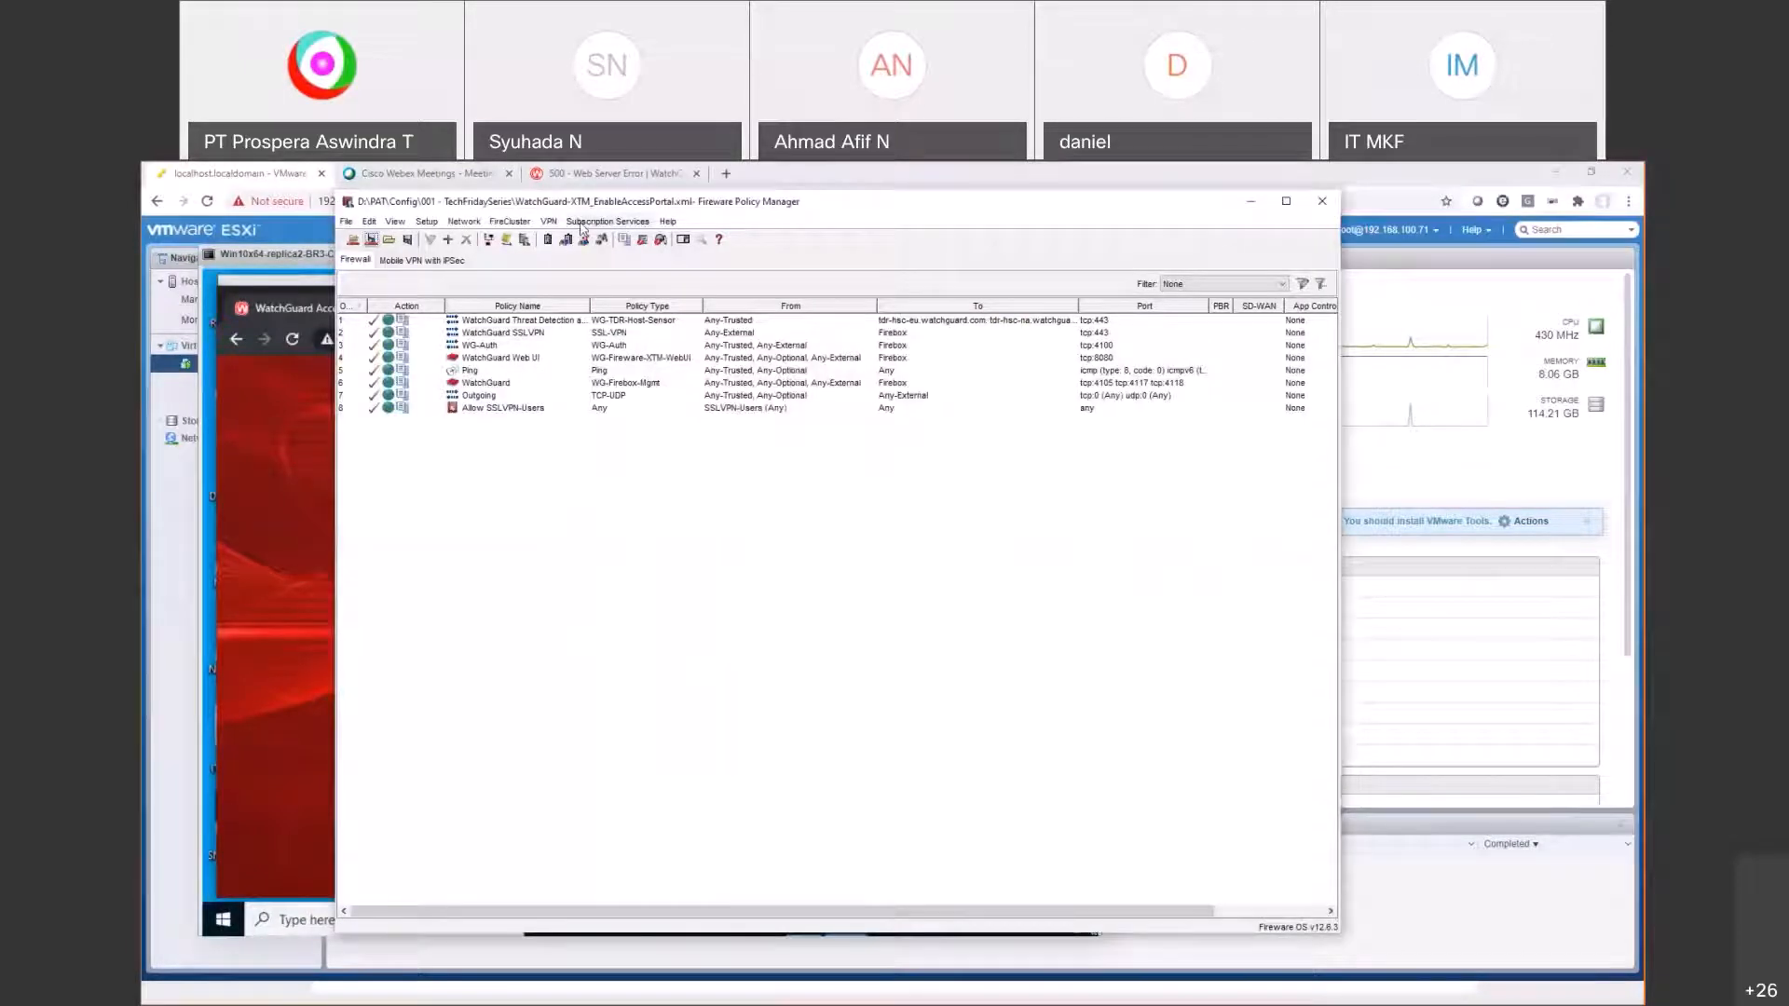
click(607, 222)
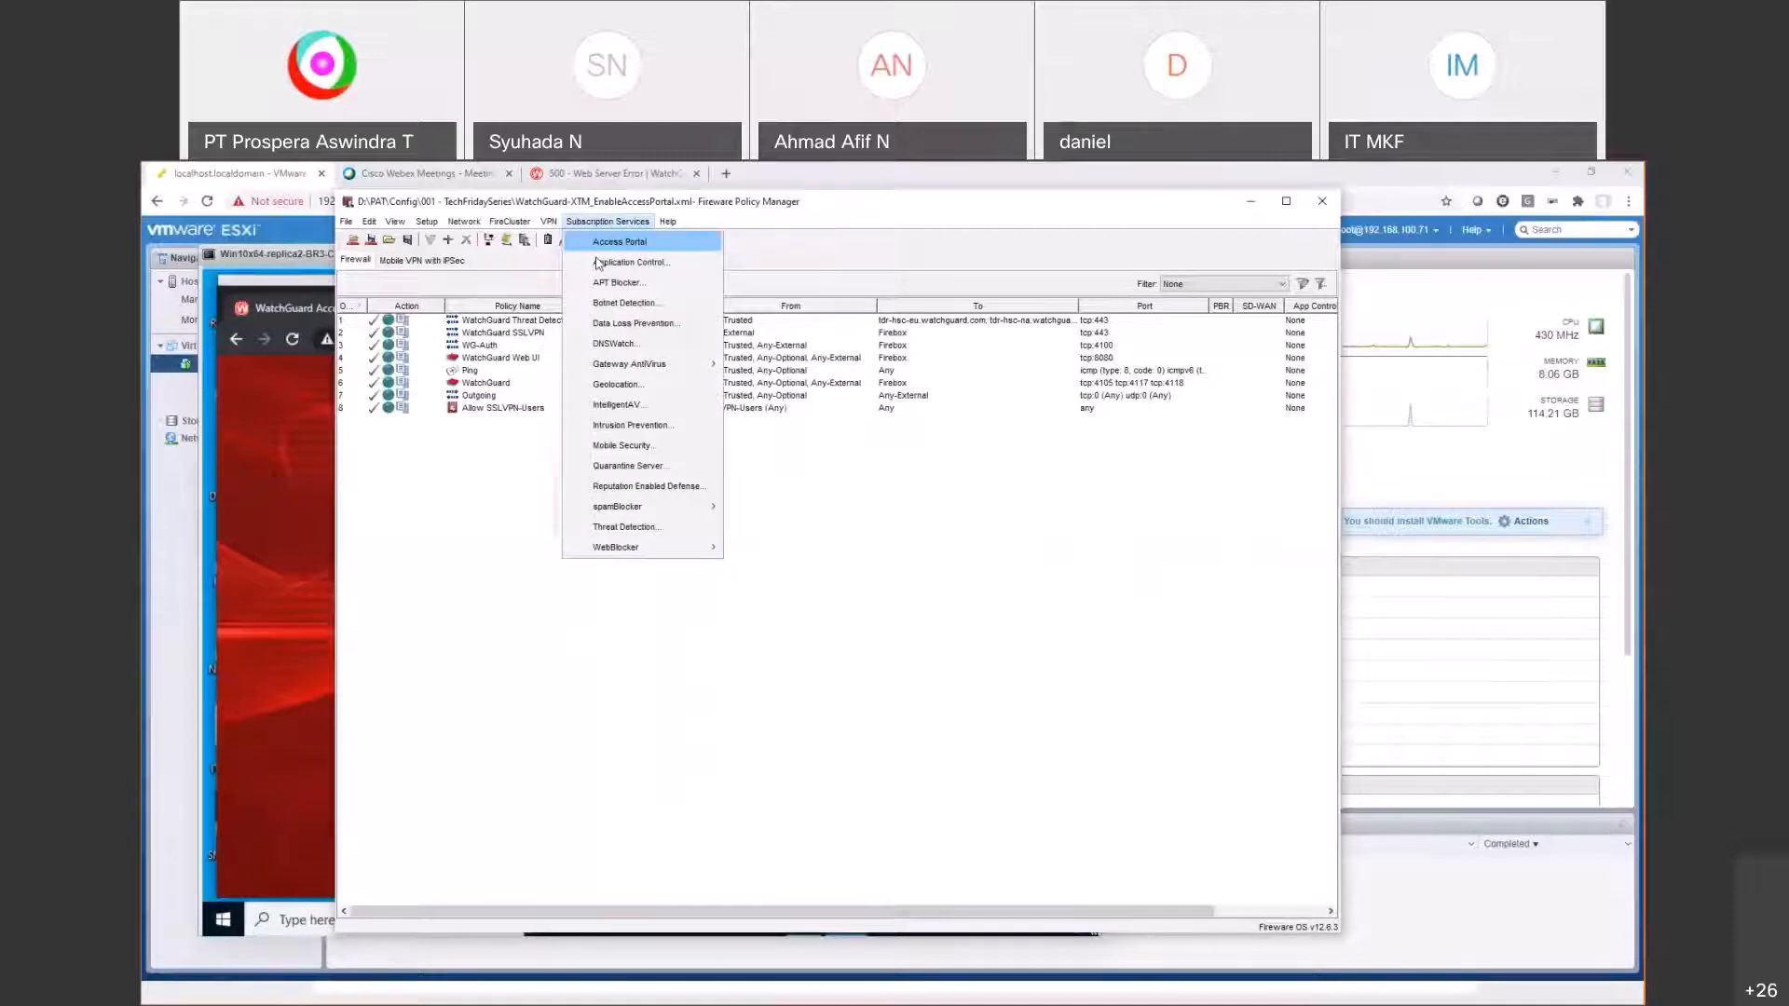
Step: Enable per-user application settings and add the Firebox-DB VPN user as a User entry
click(605, 242)
click(643, 409)
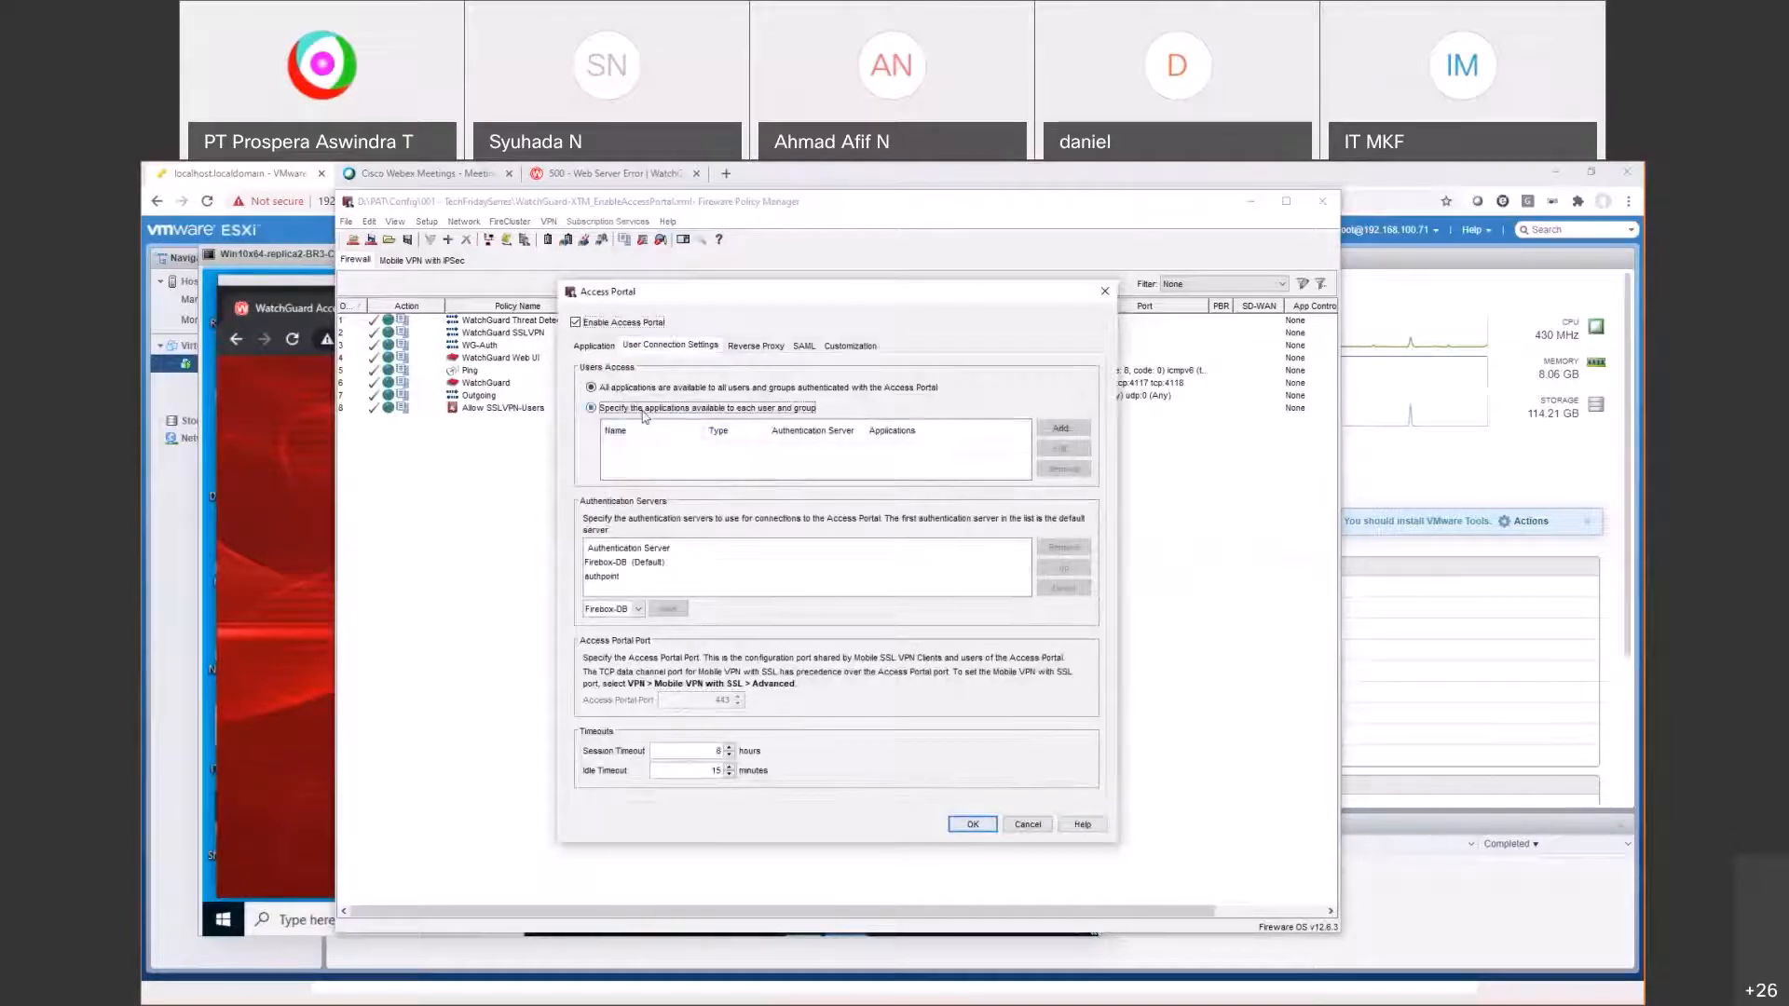
click(1061, 427)
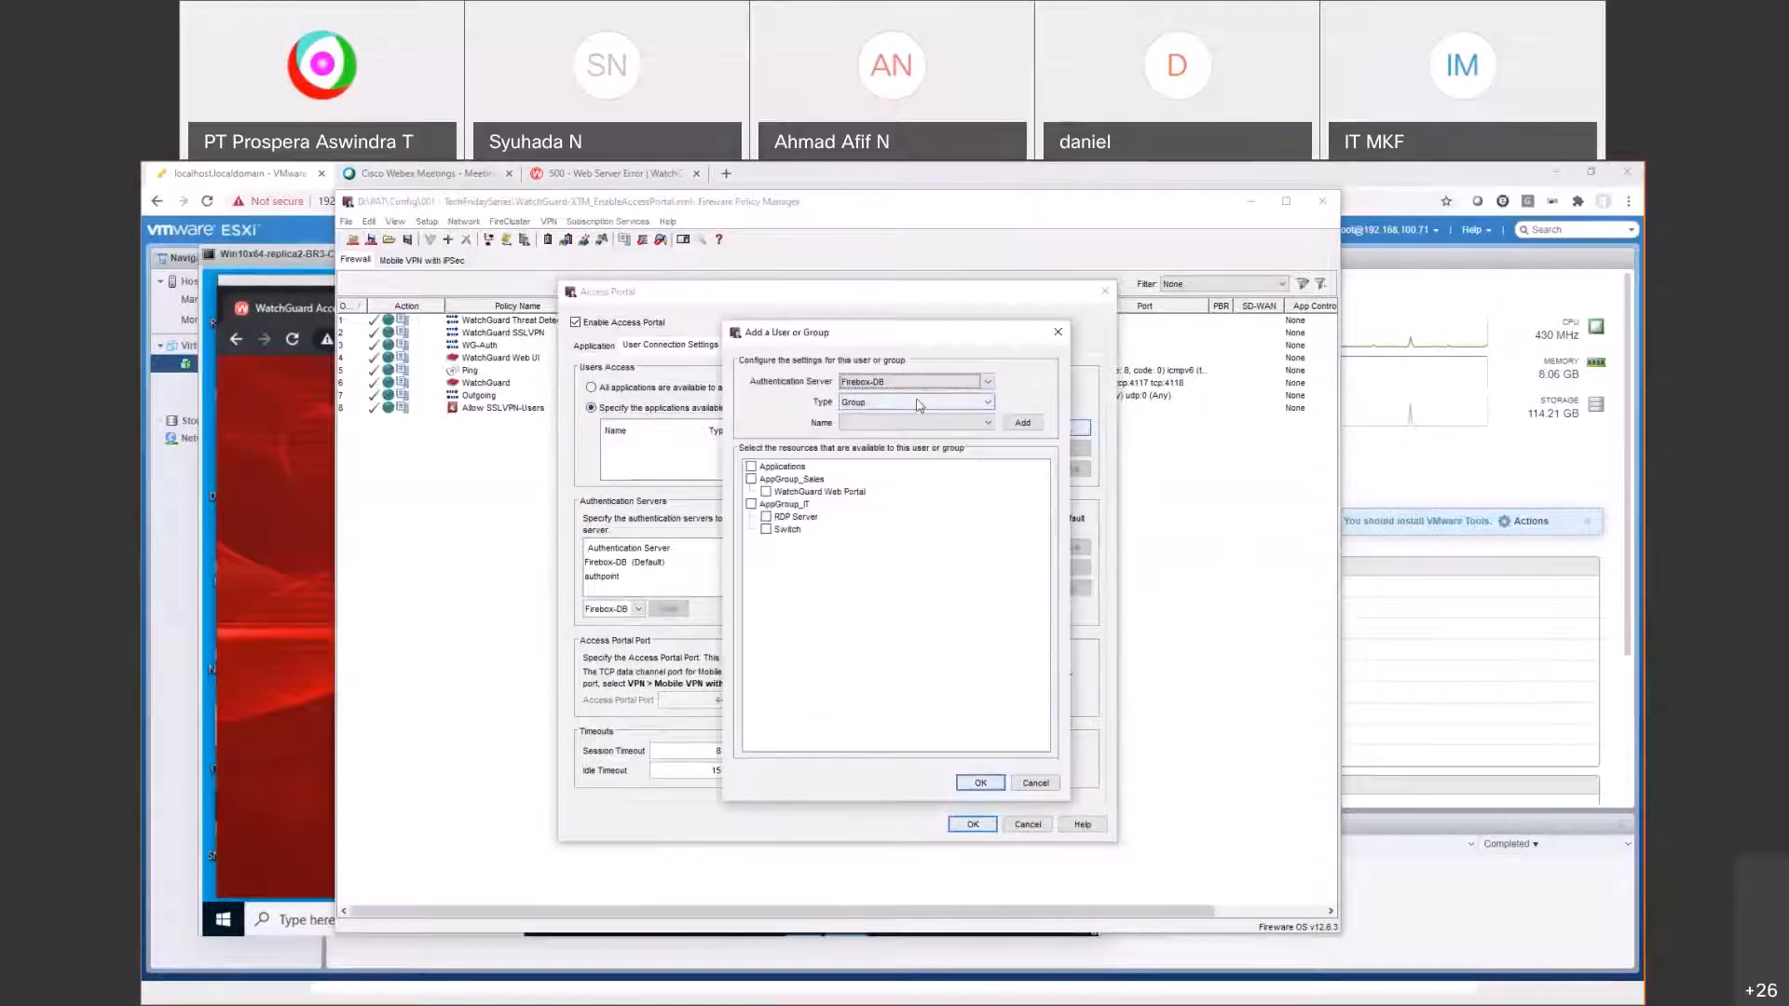
click(941, 404)
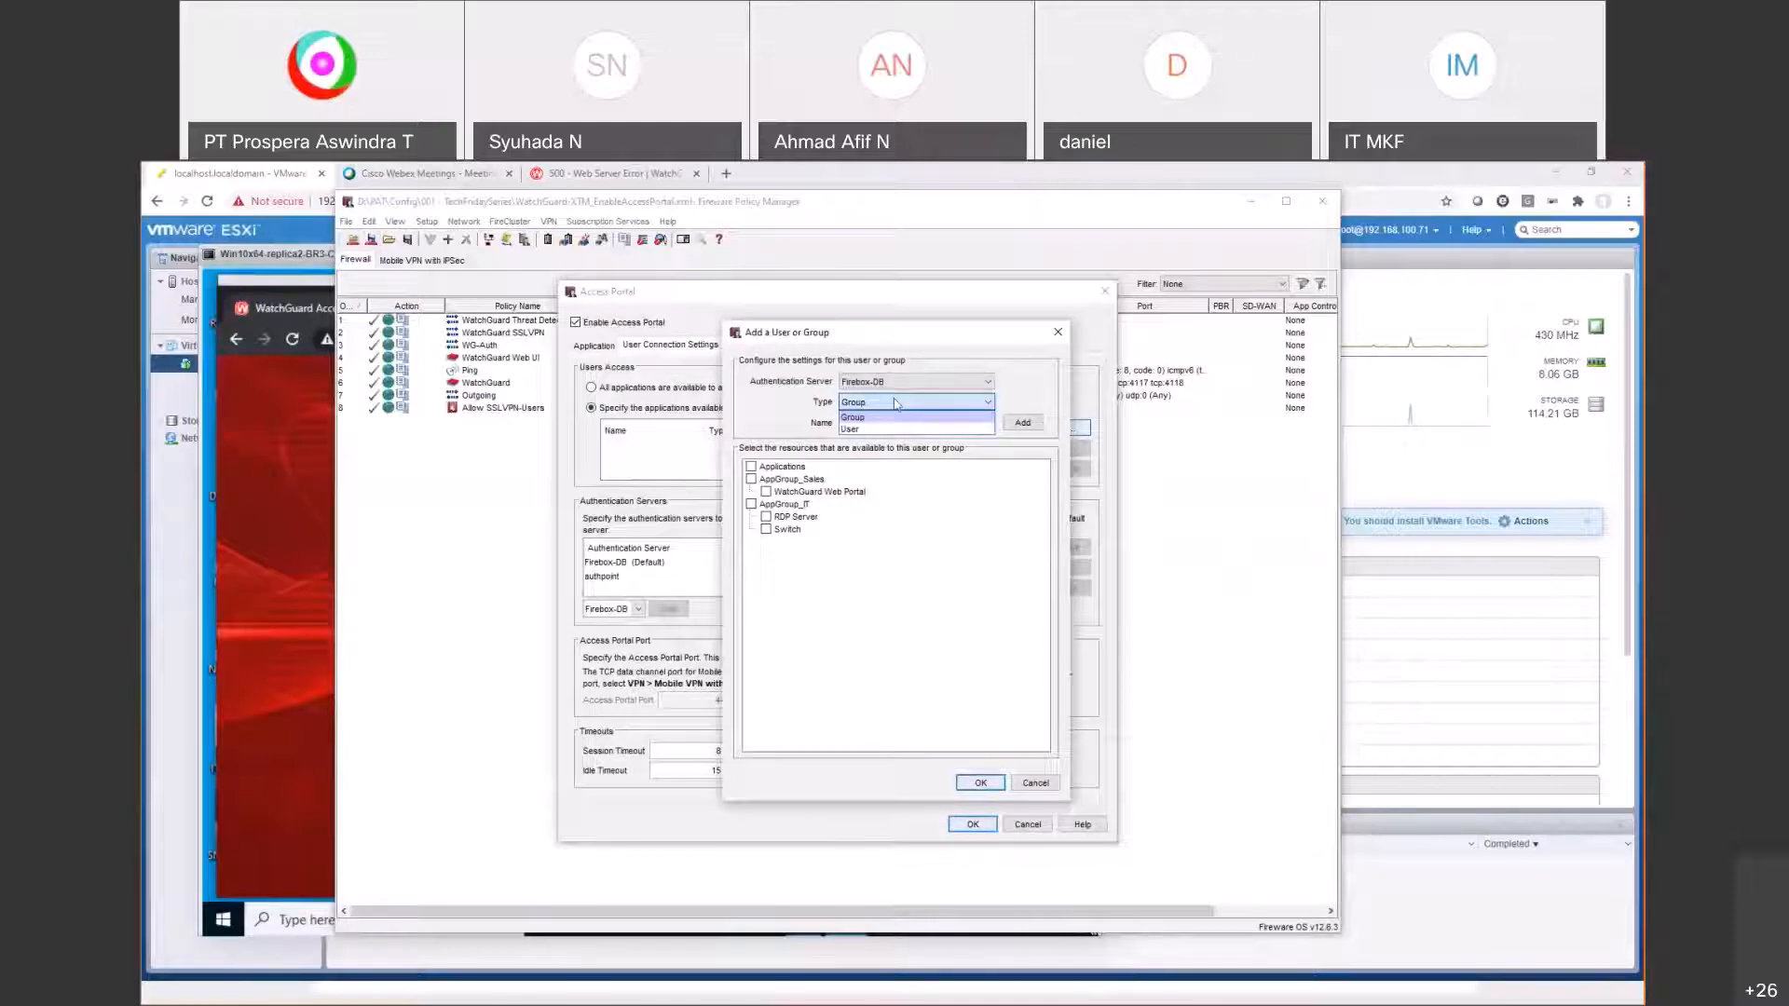
click(891, 416)
click(901, 422)
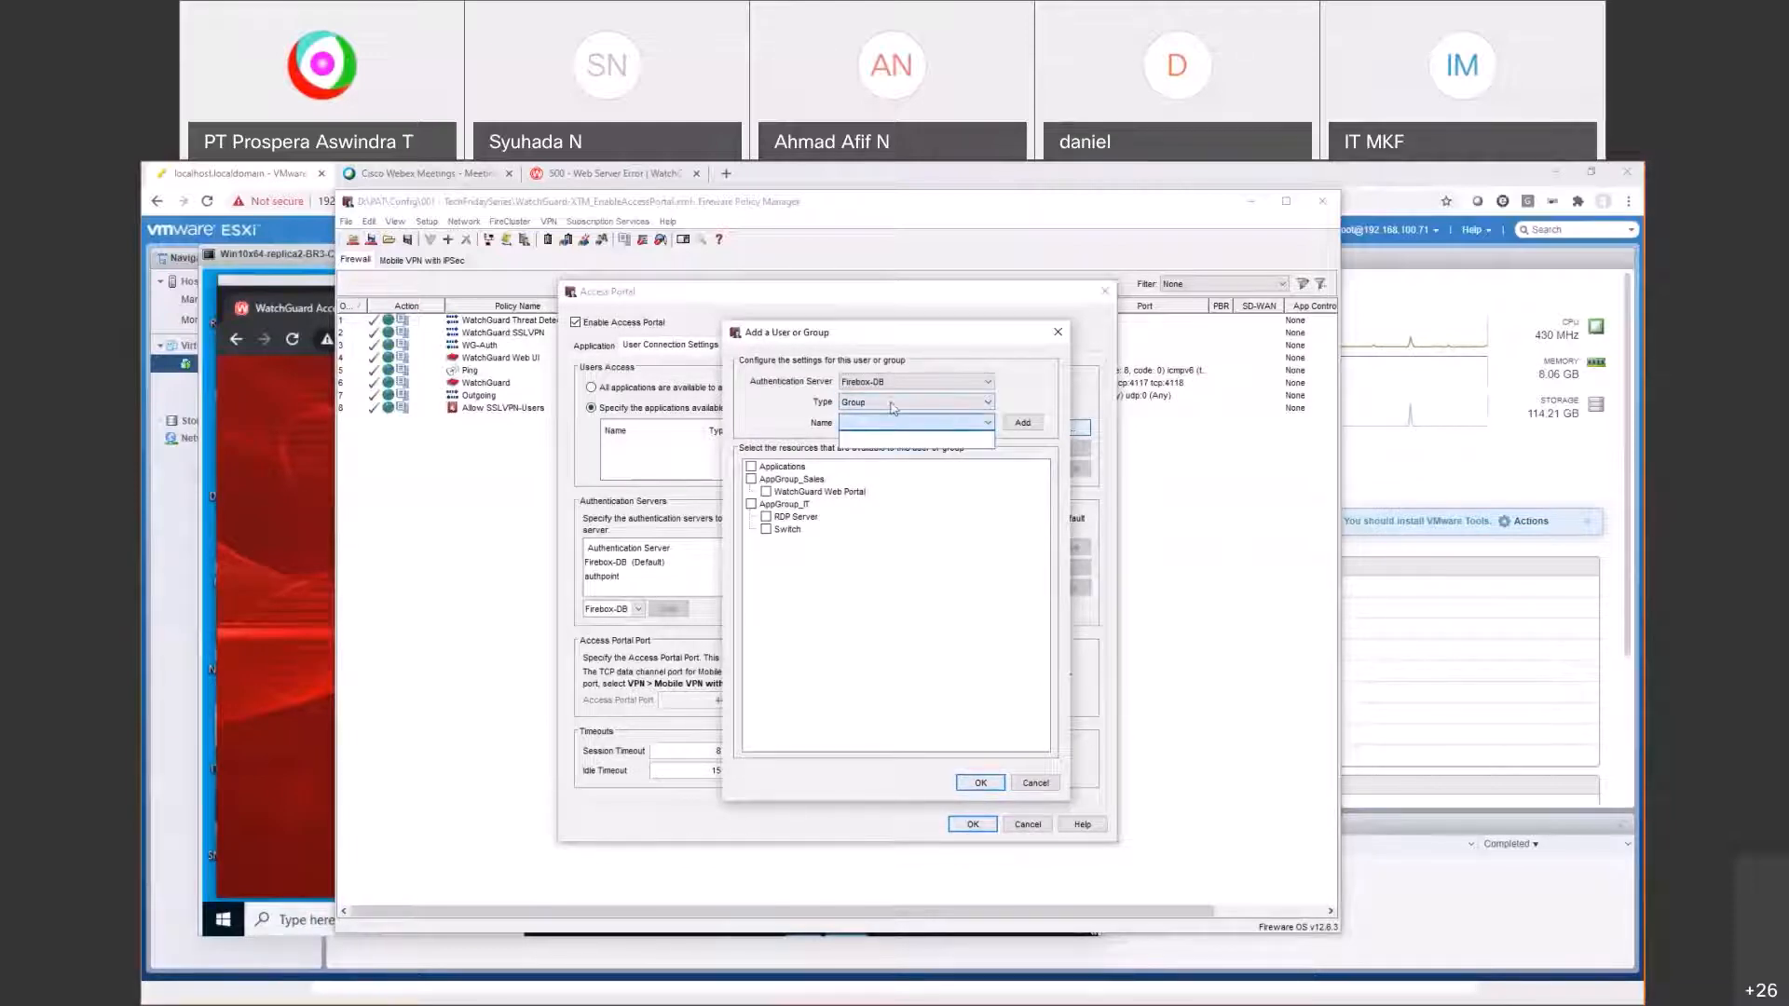
click(890, 405)
click(874, 430)
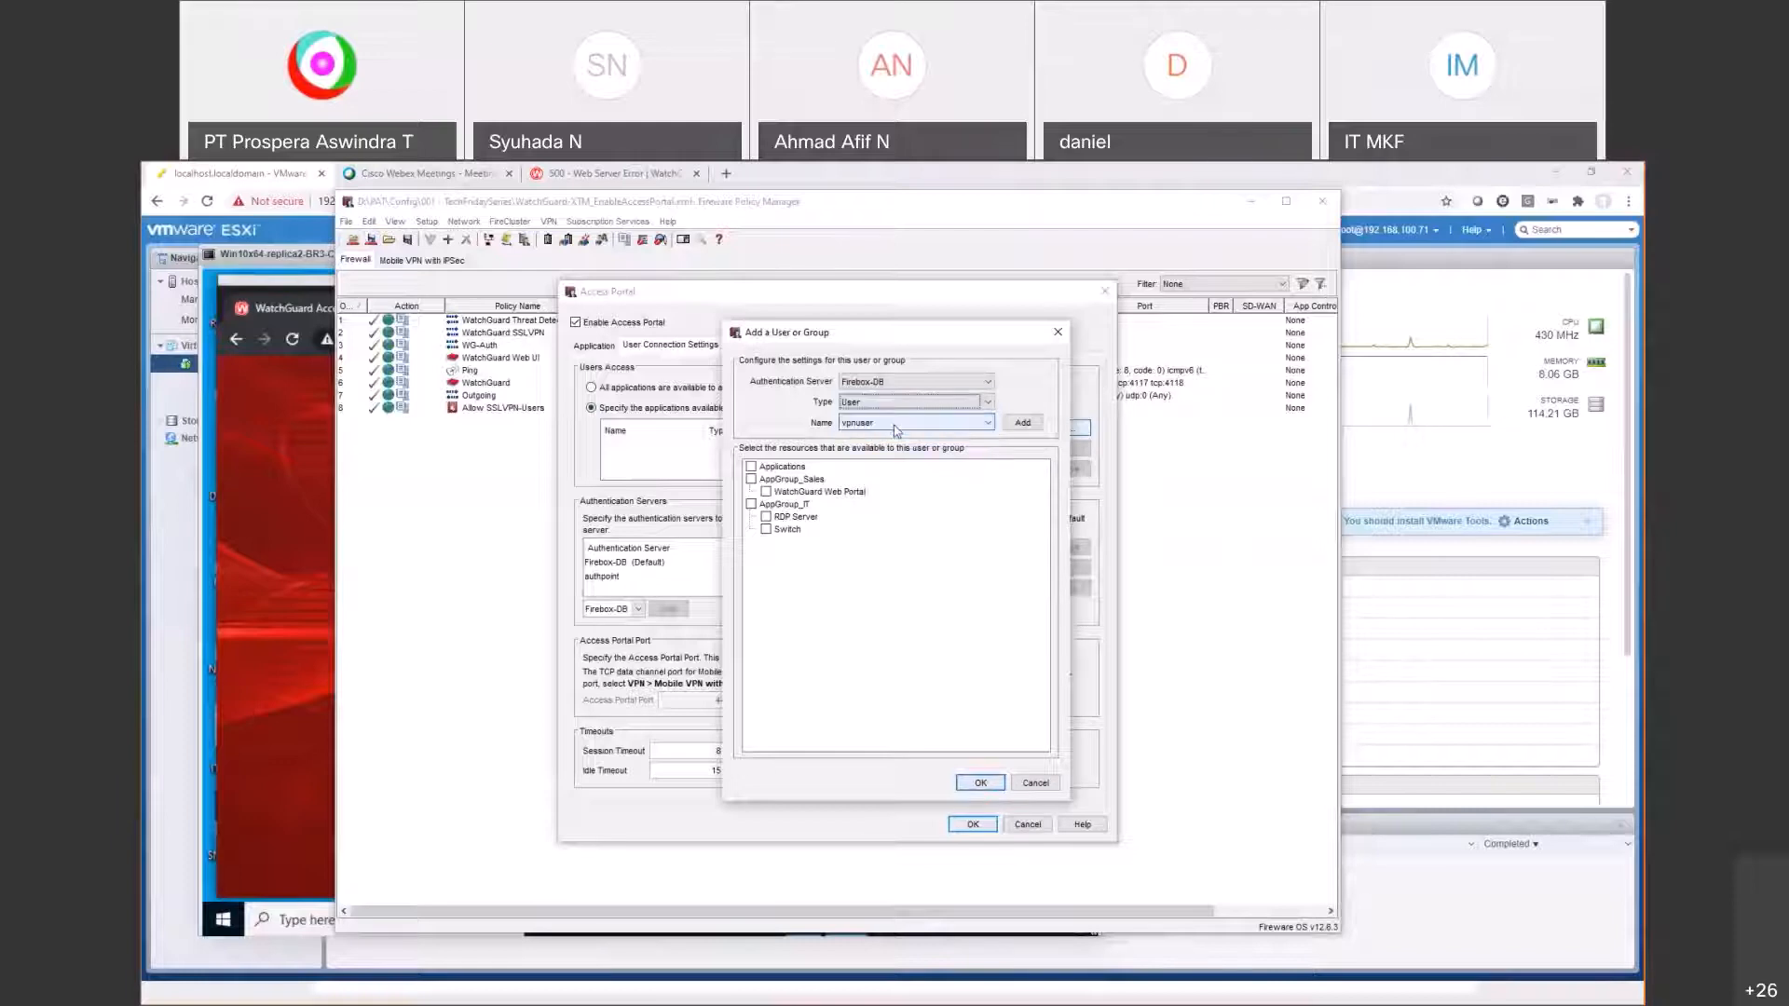
click(876, 422)
click(876, 438)
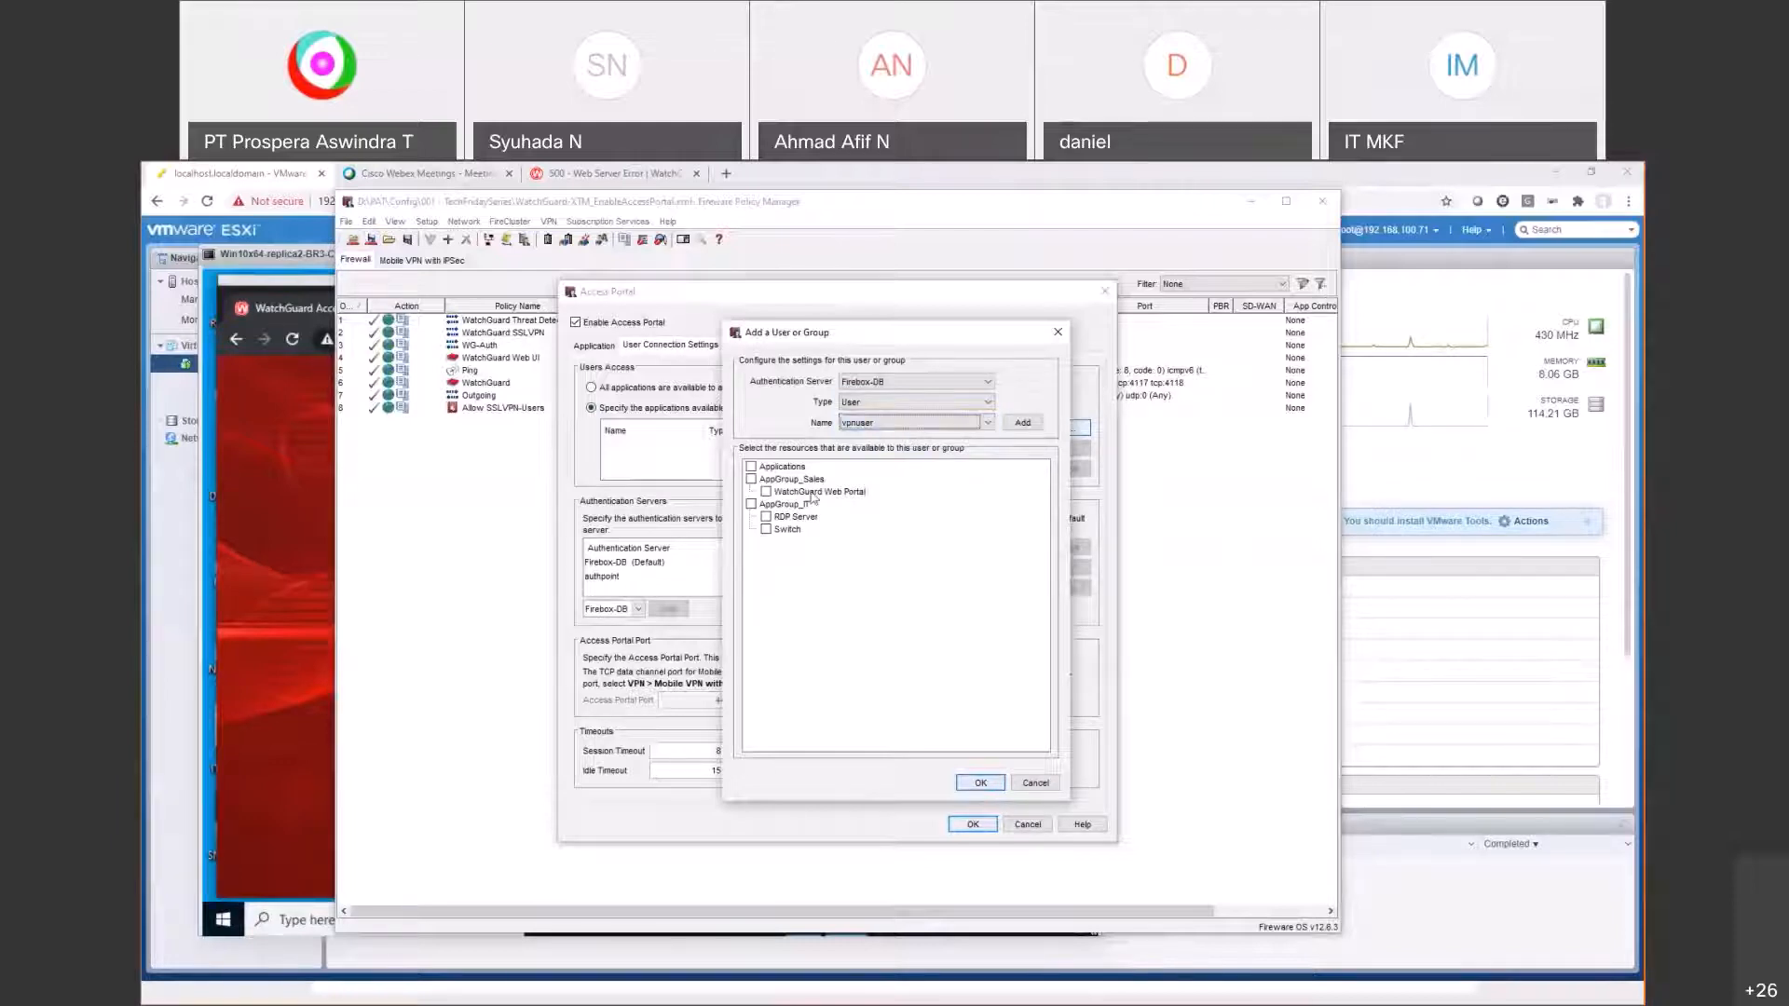
Step: Grant the user AppGroup_IT and accept the Access Portal settings
click(782, 504)
key(space)
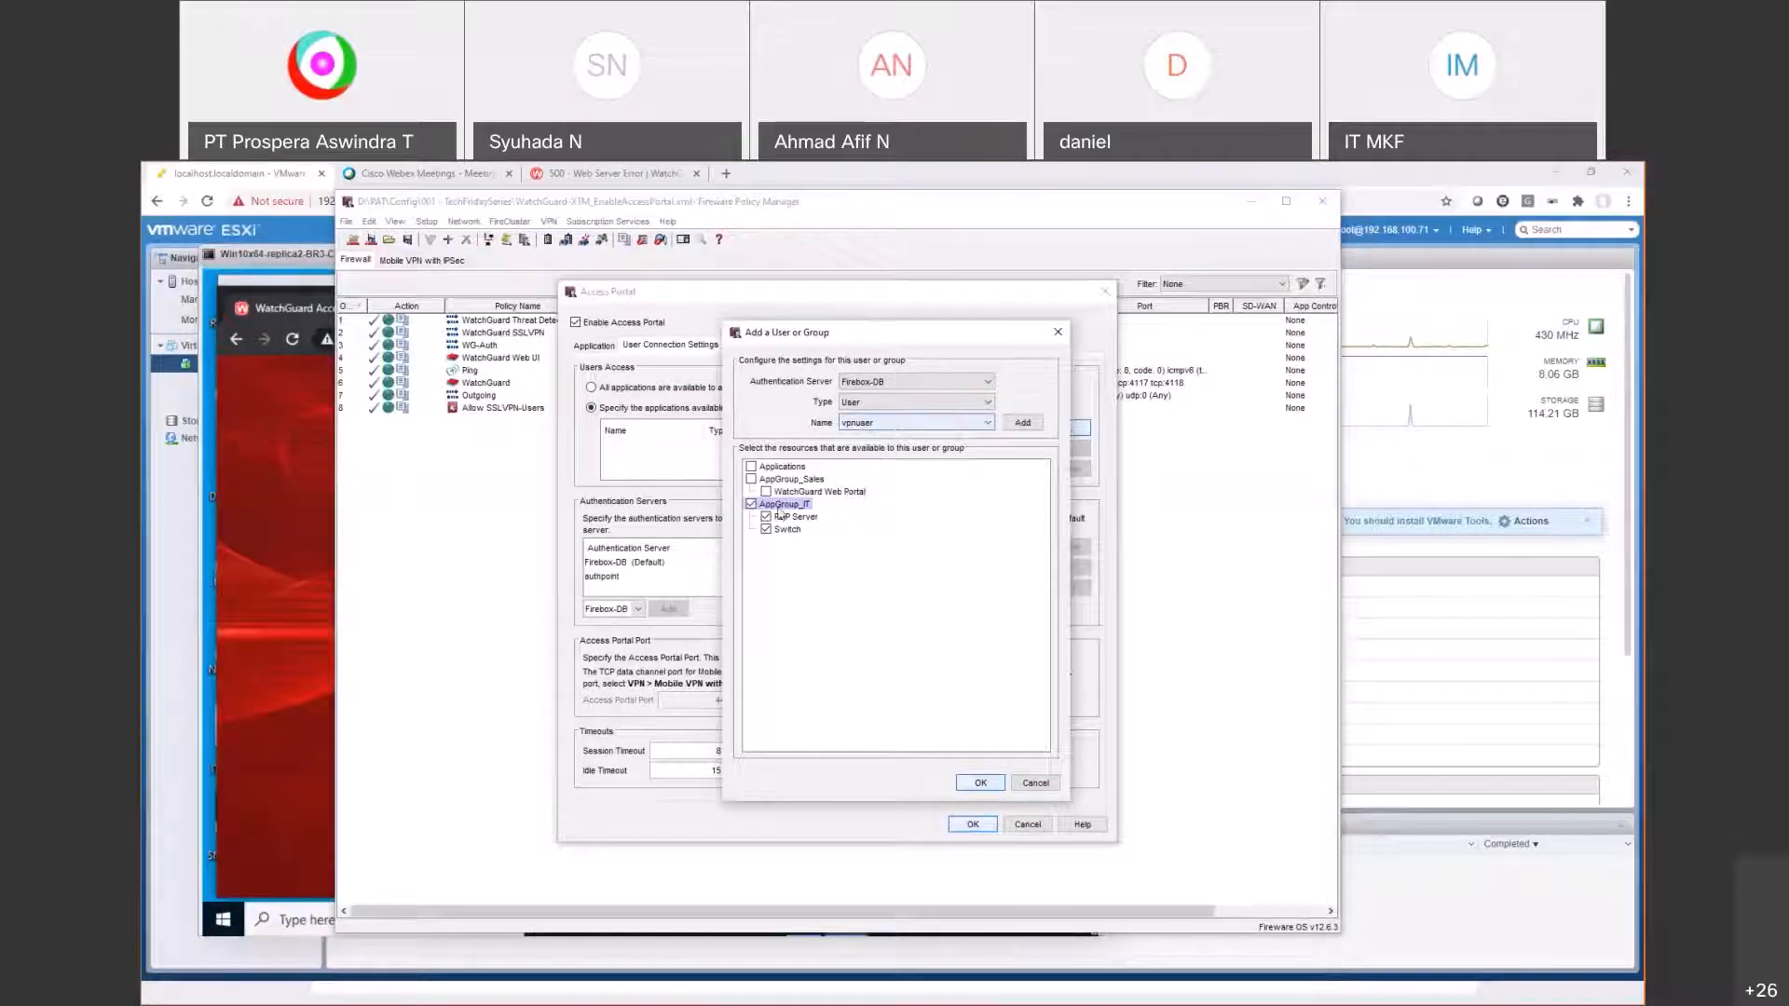
click(974, 784)
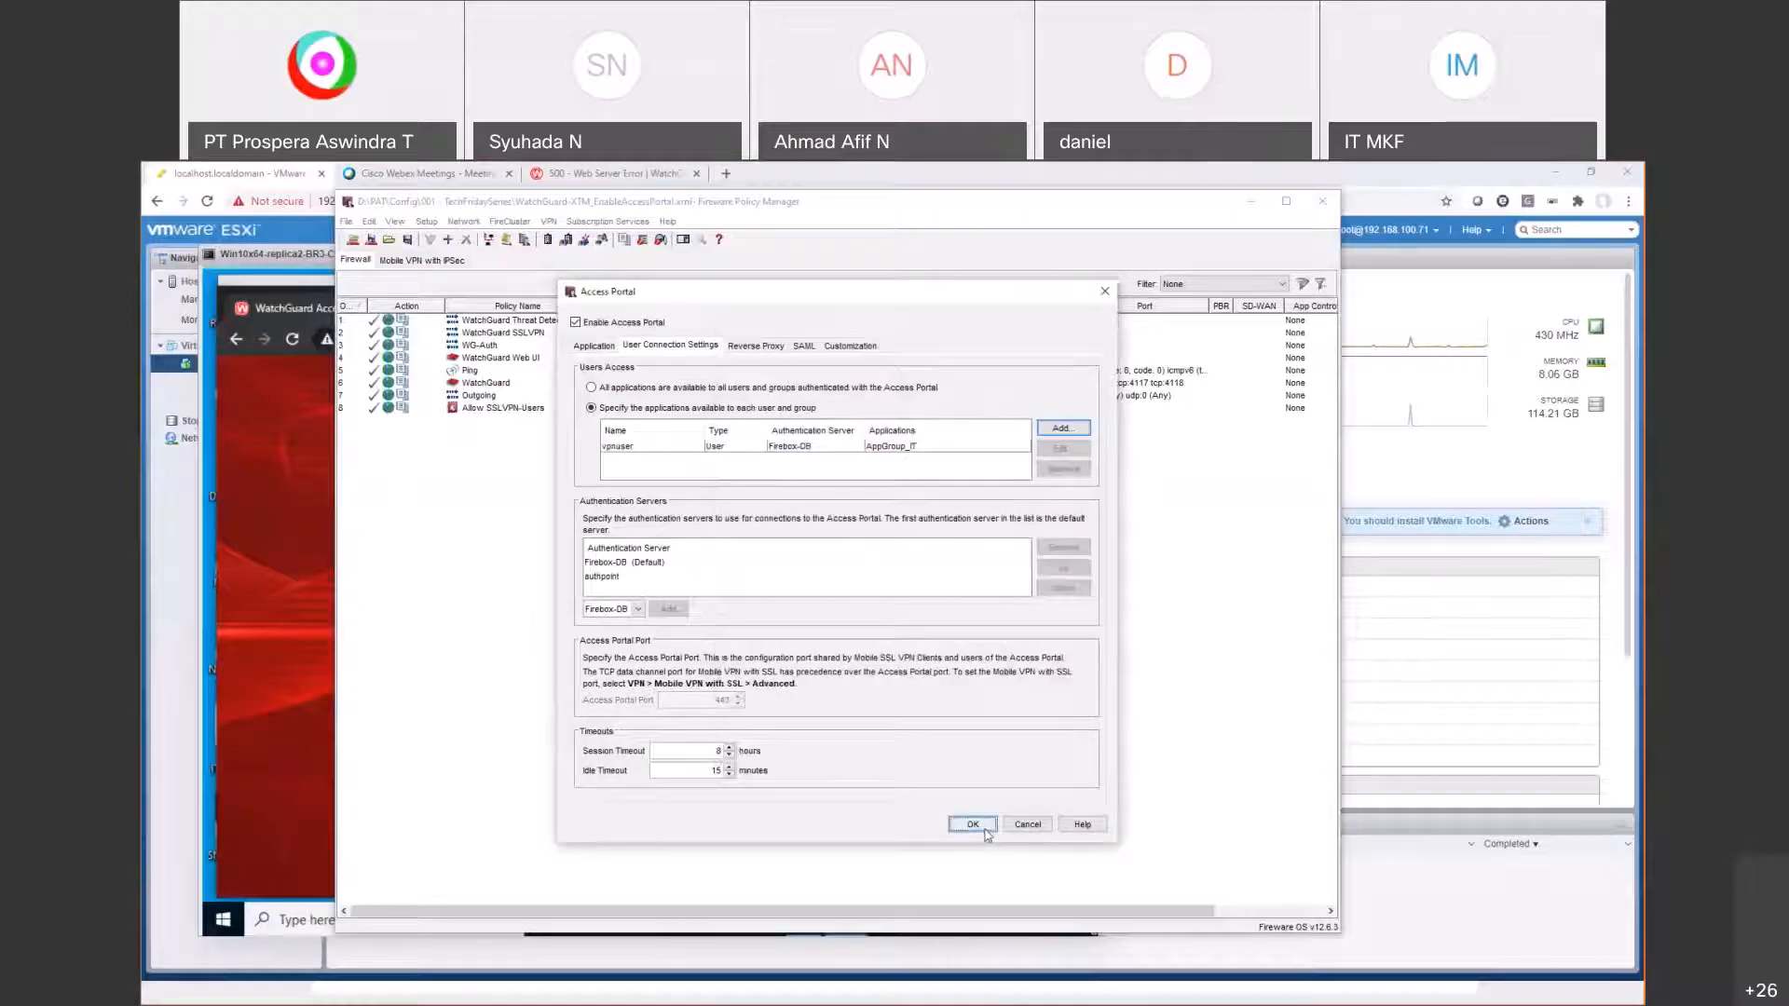
click(971, 825)
Step: Save to the Firebox with the admin passphrase, replacing WatchGuard-XTM_EnableAccessPortal.xml
click(372, 241)
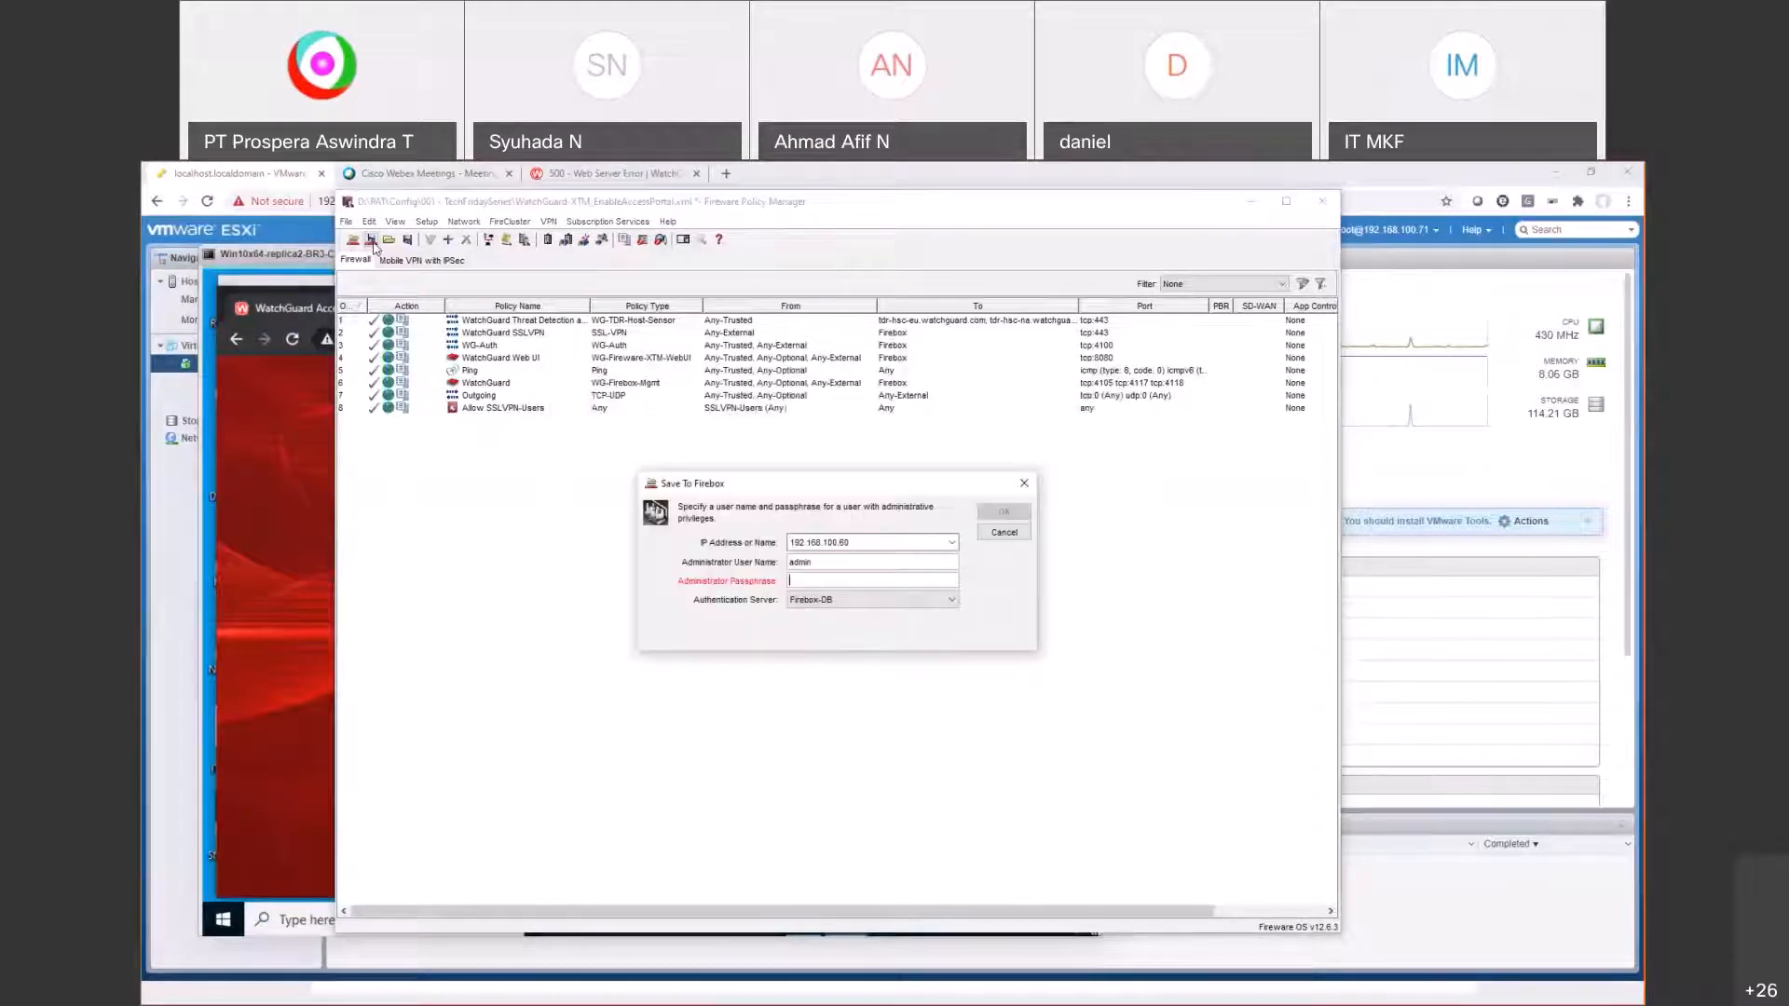
key(ctrl+v)
key(Return)
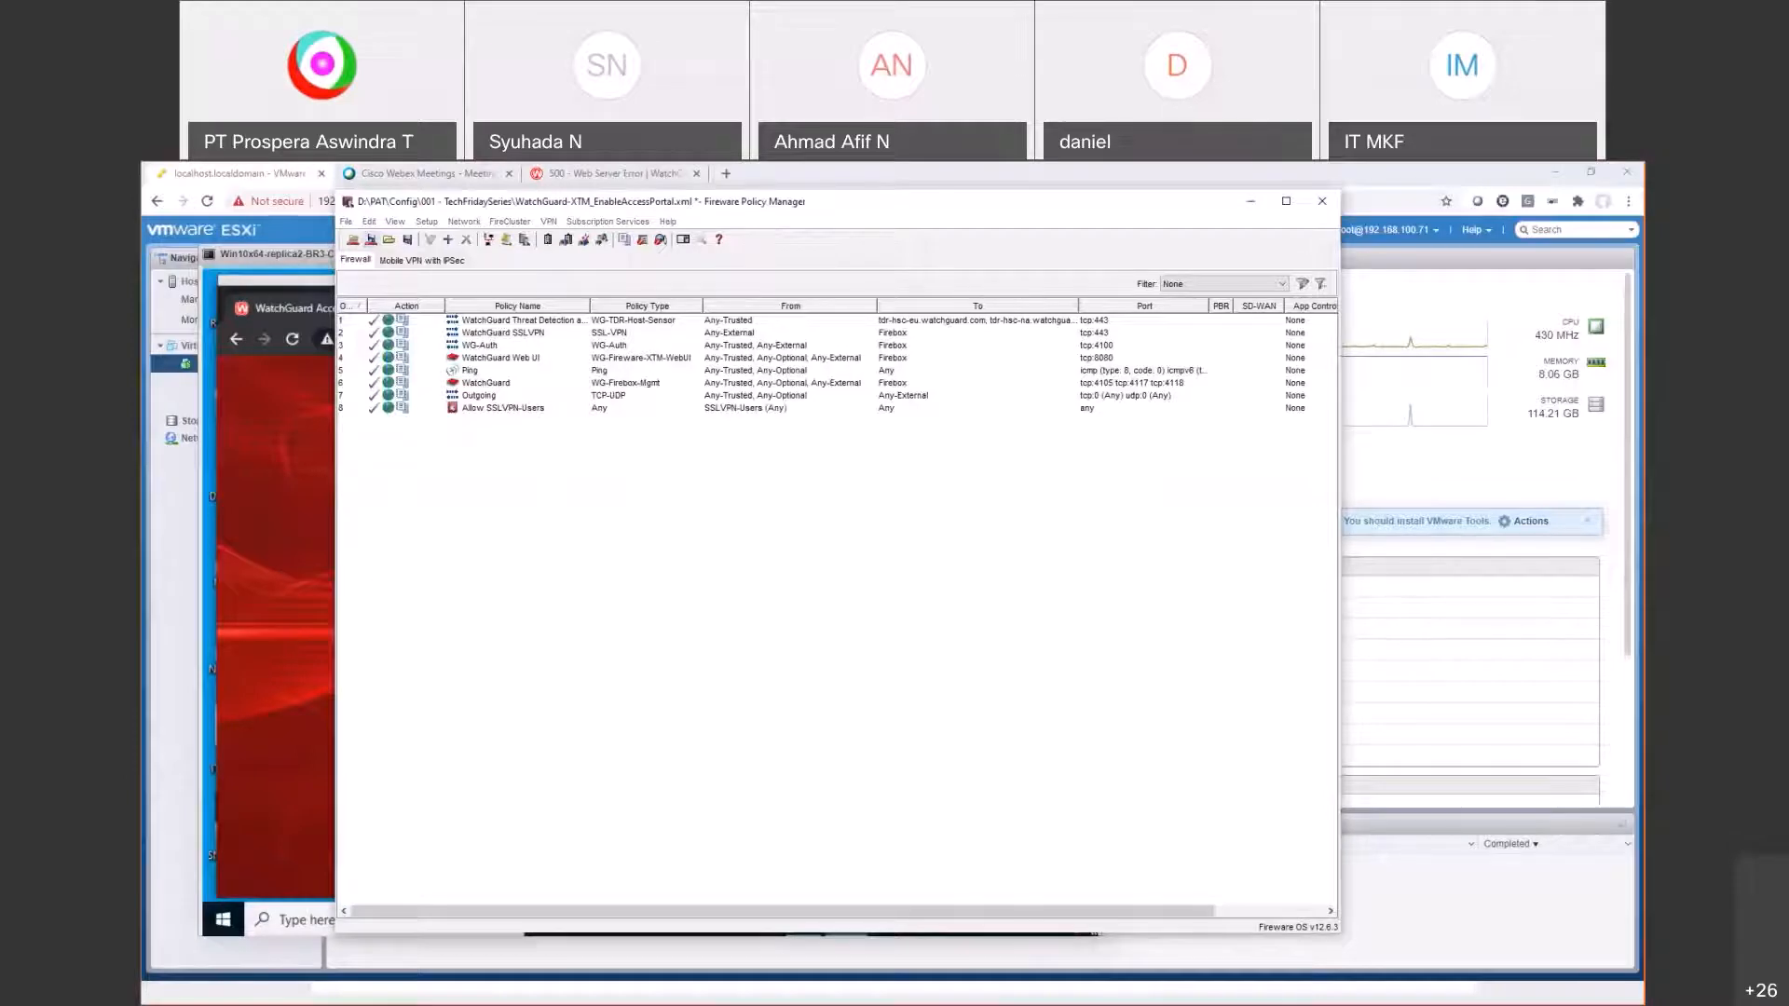
click(1027, 689)
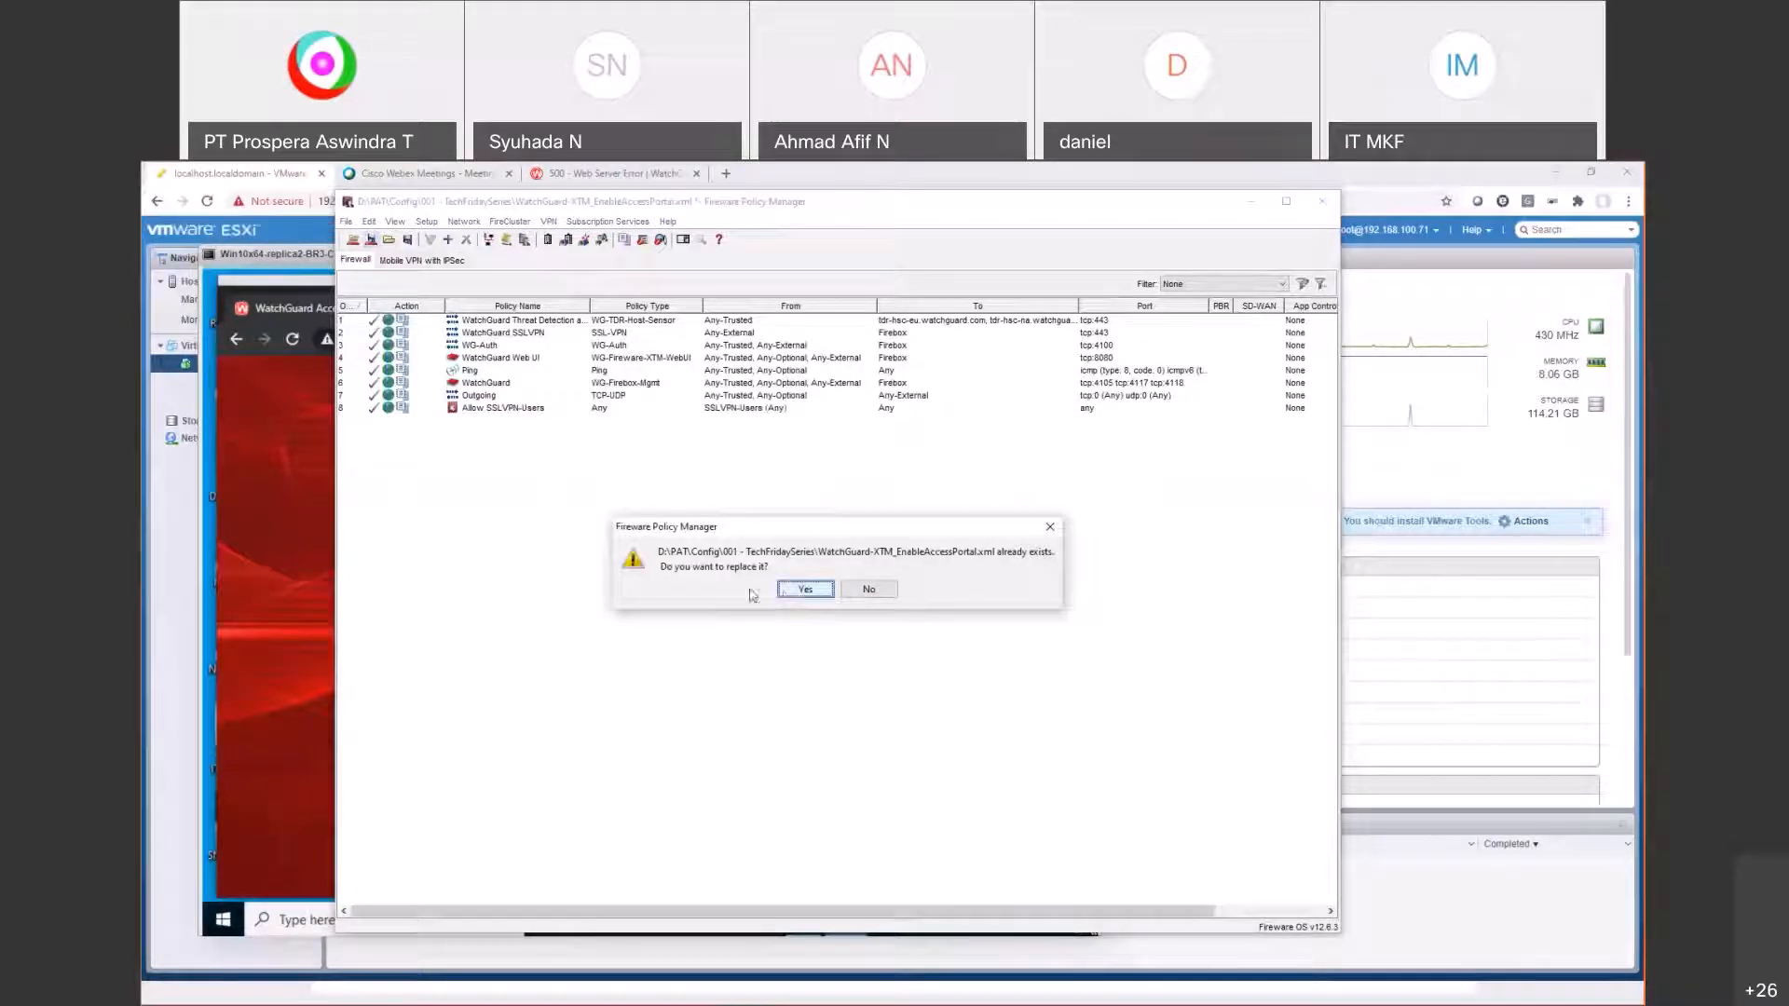
click(807, 588)
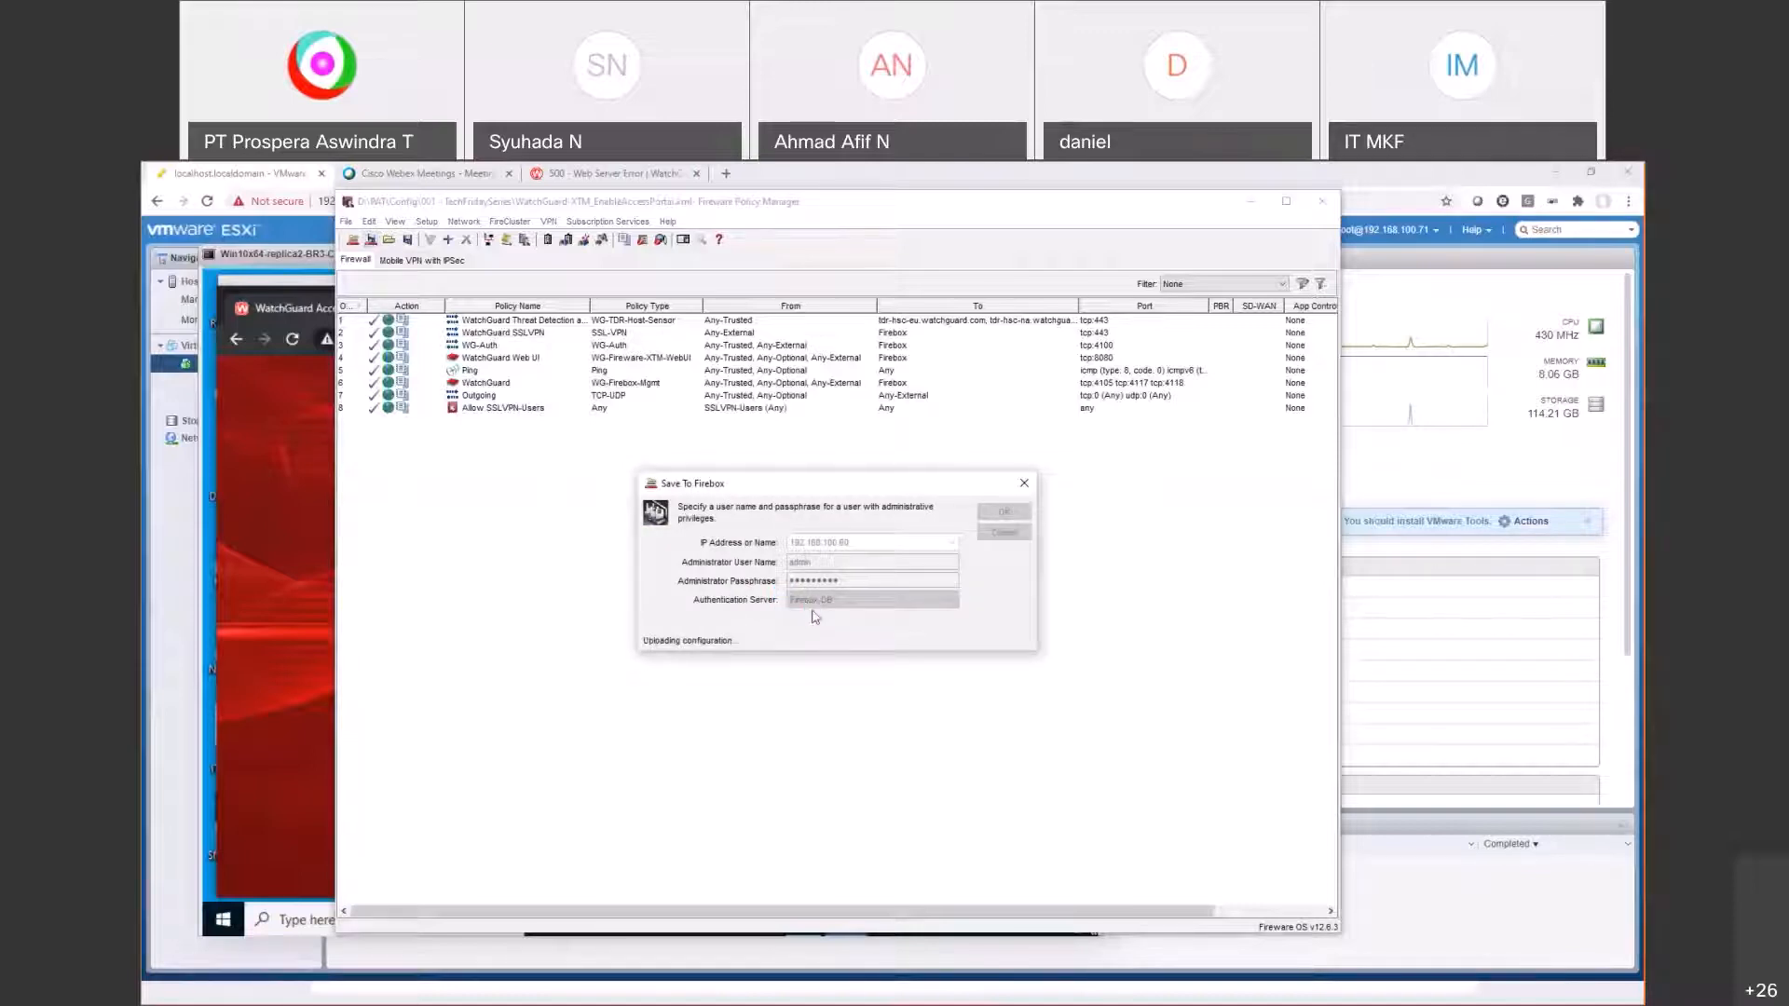
Step: Sign in to the Access Portal as the VPN user, bypassing the certificate warning for 192.168.100.60
click(265, 559)
click(773, 654)
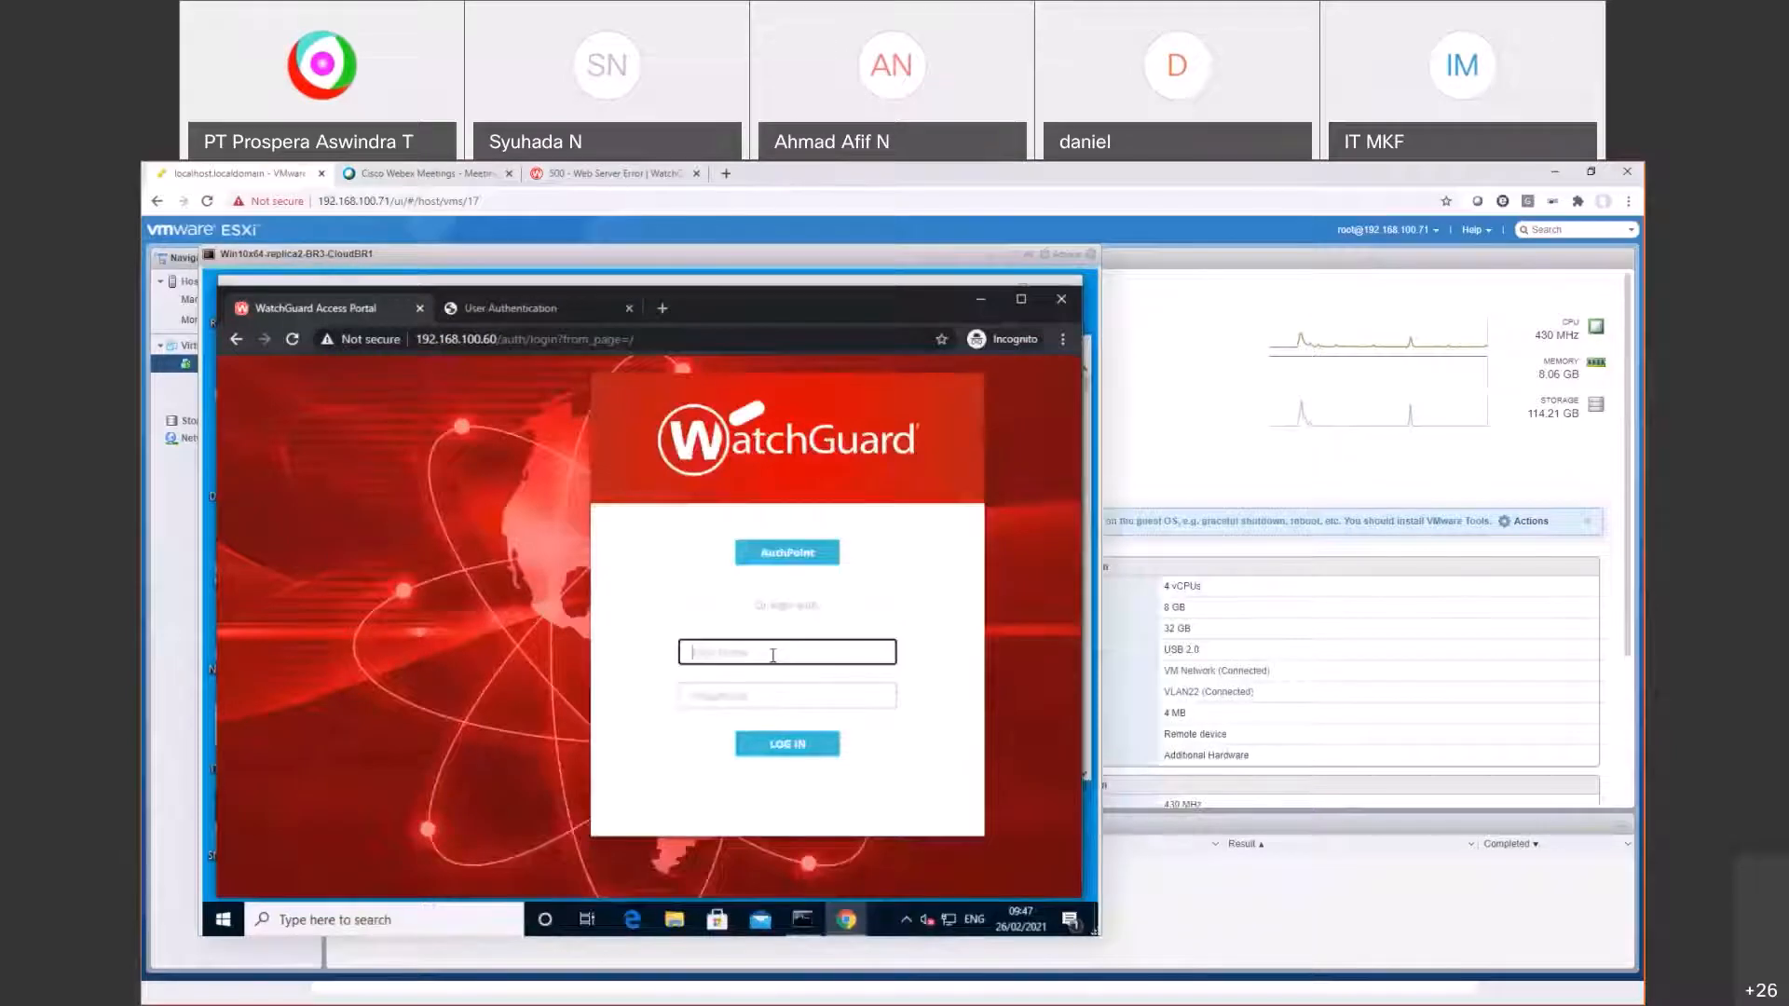
text(vpnuser)
key(Tab)
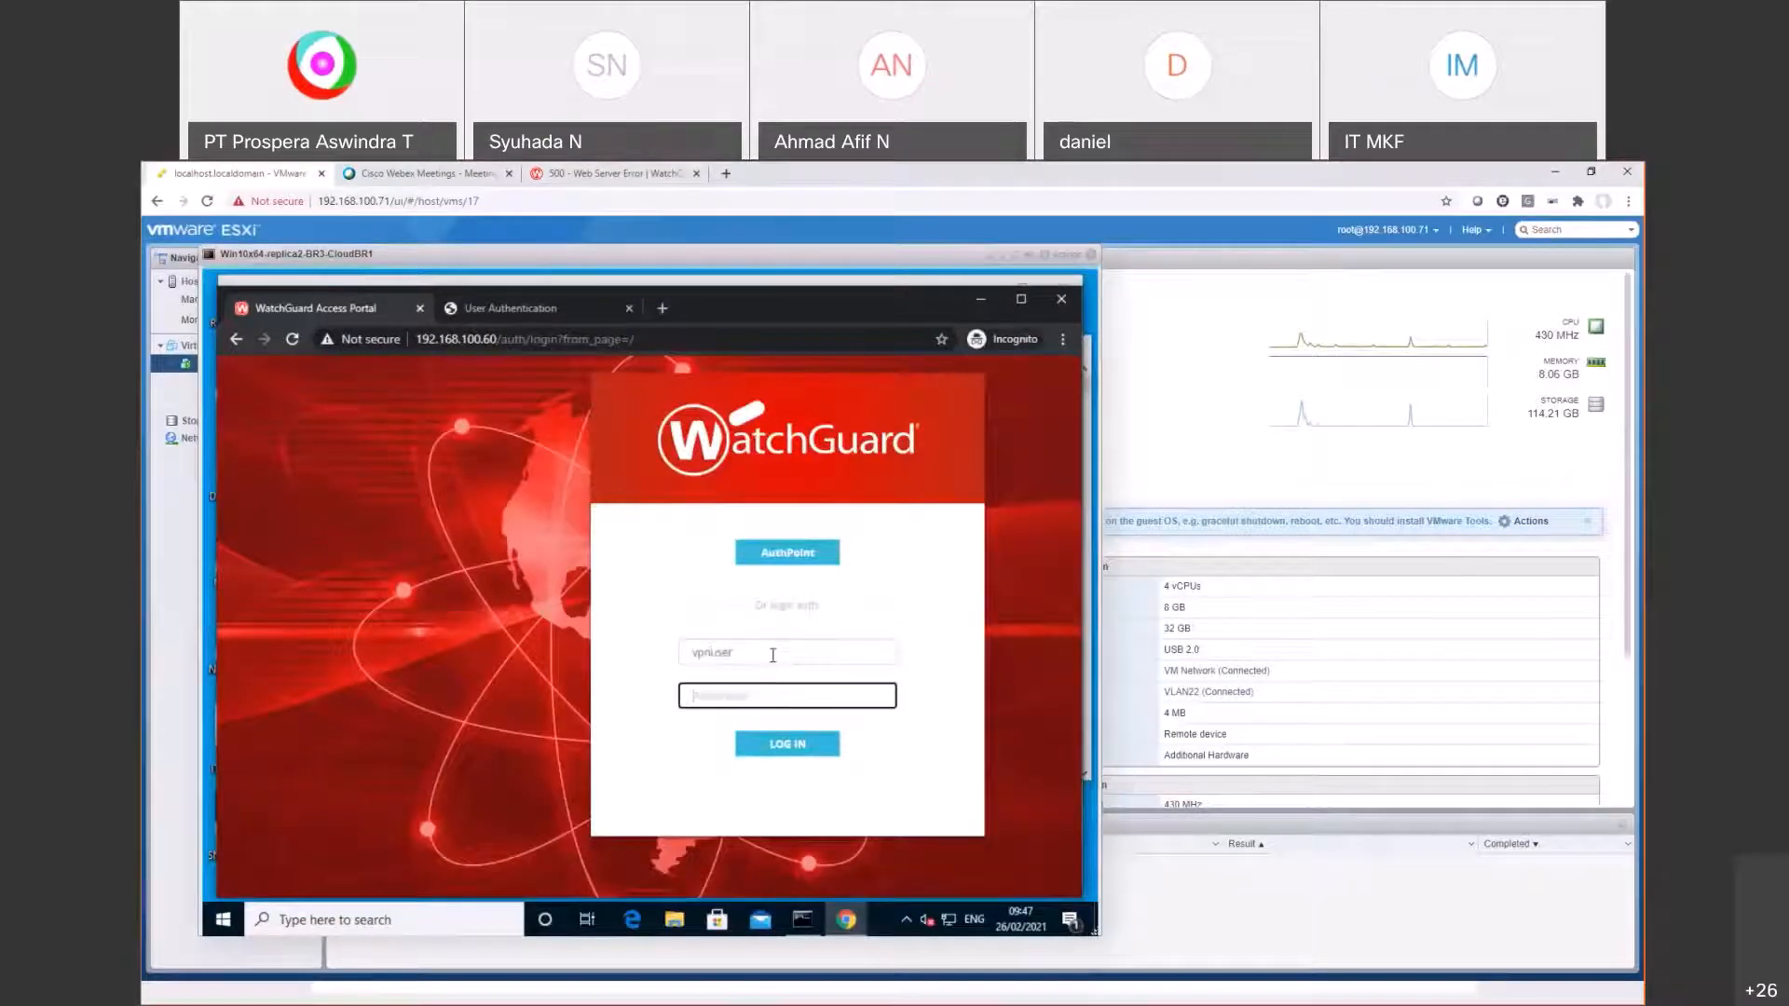
text(*********)
key(Return)
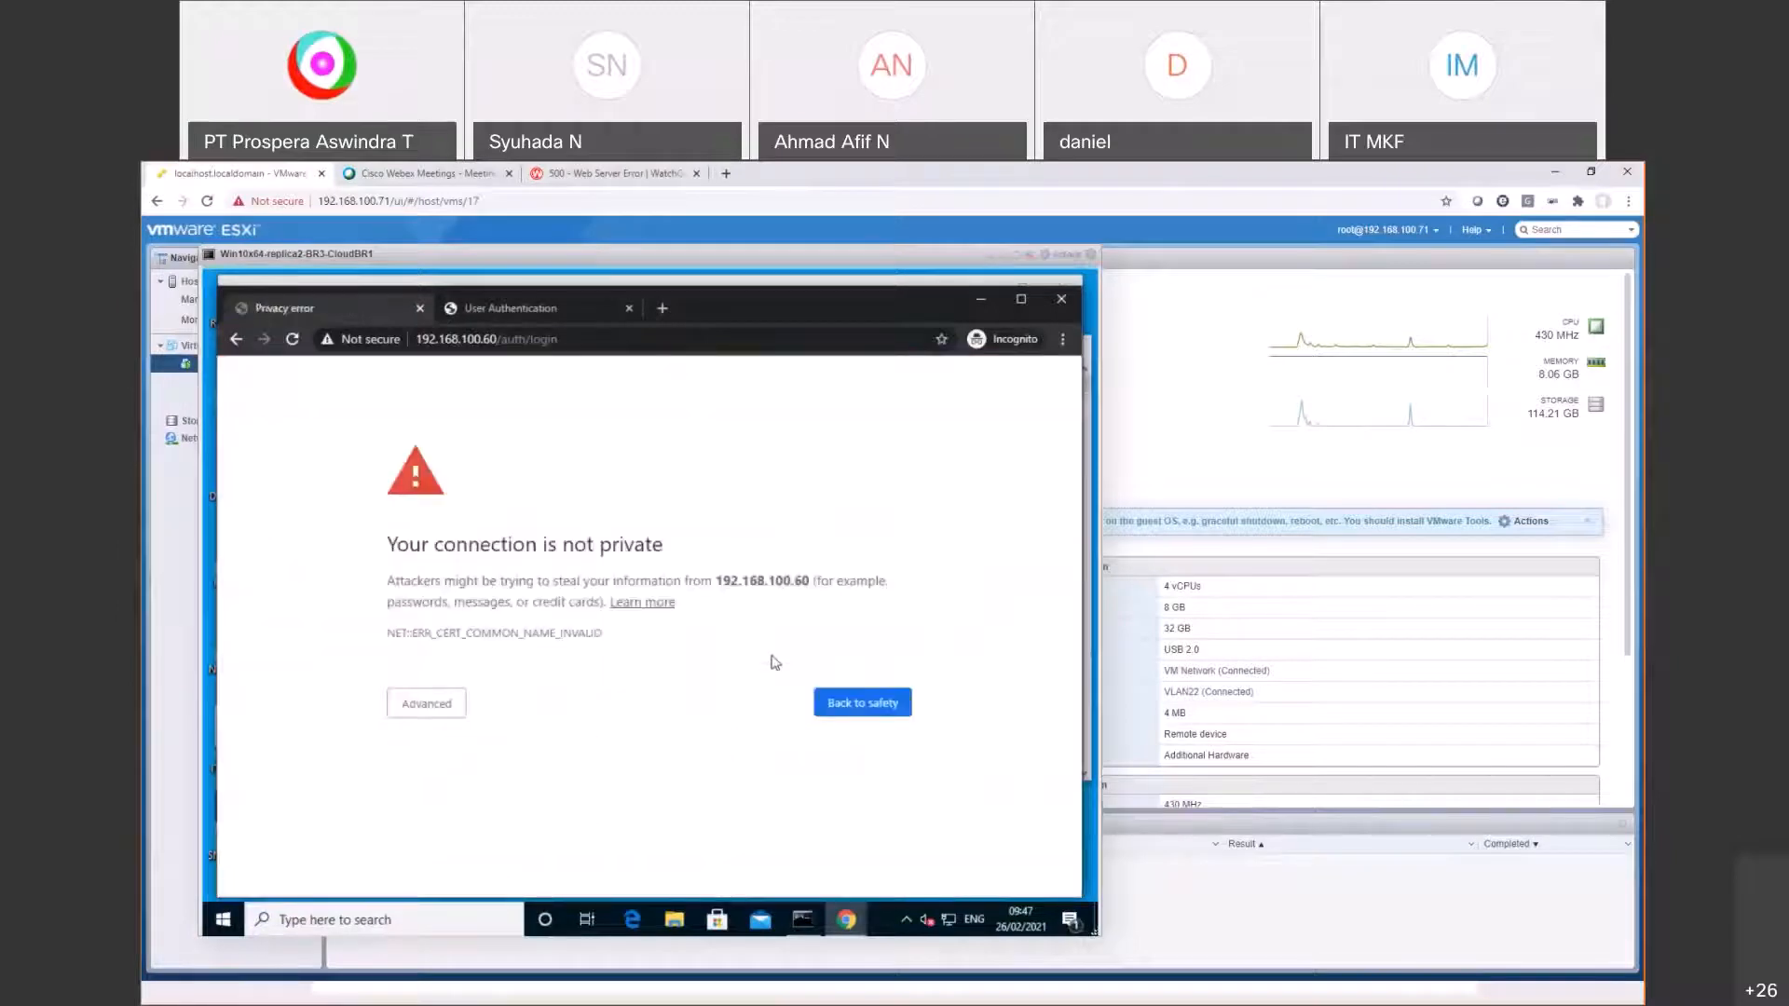
click(427, 705)
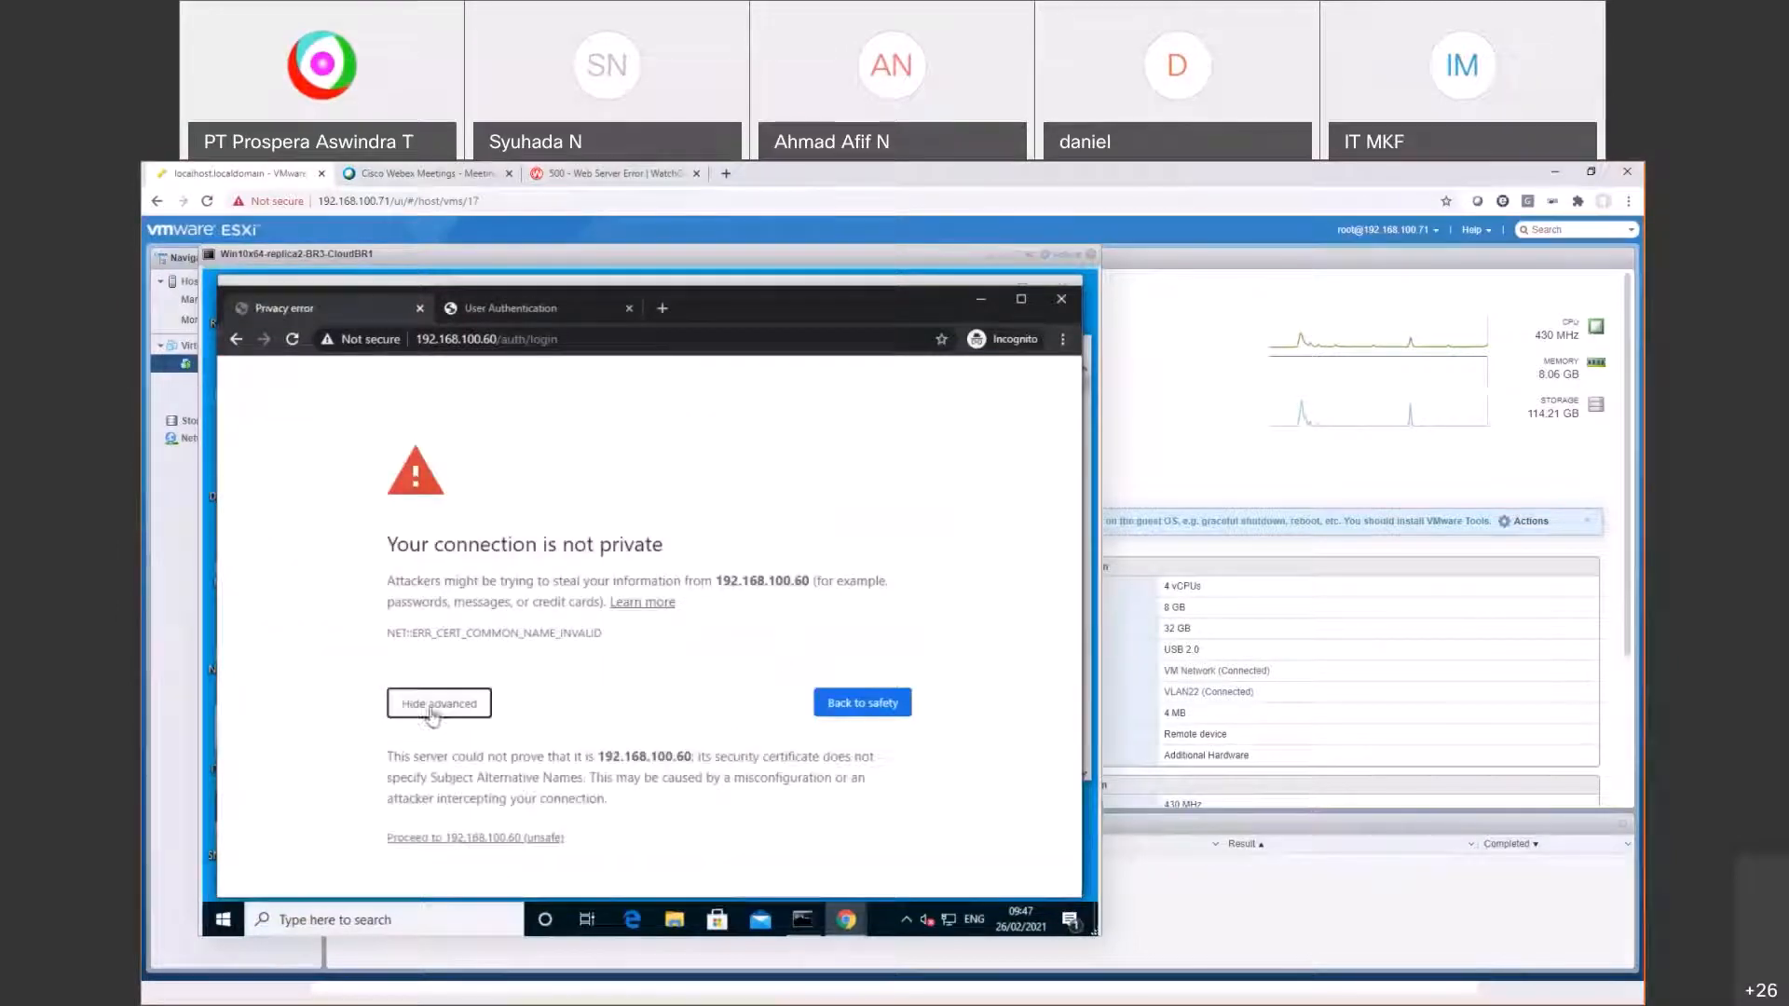
click(463, 838)
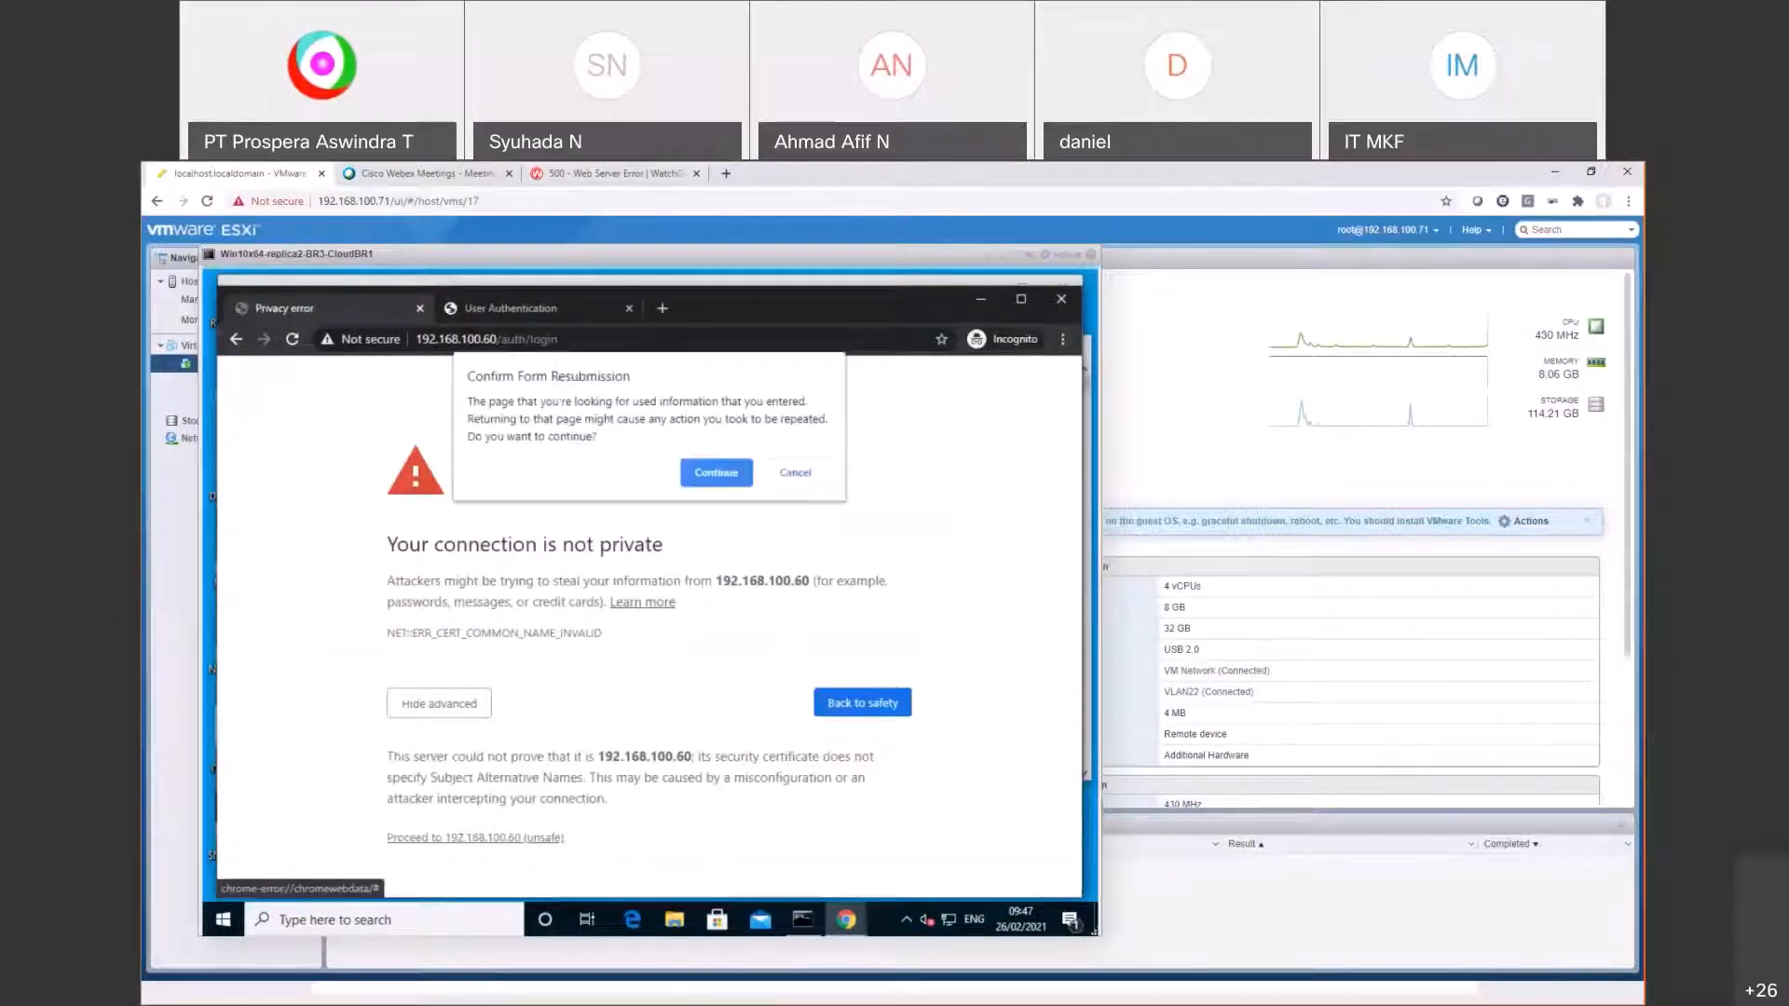
click(715, 473)
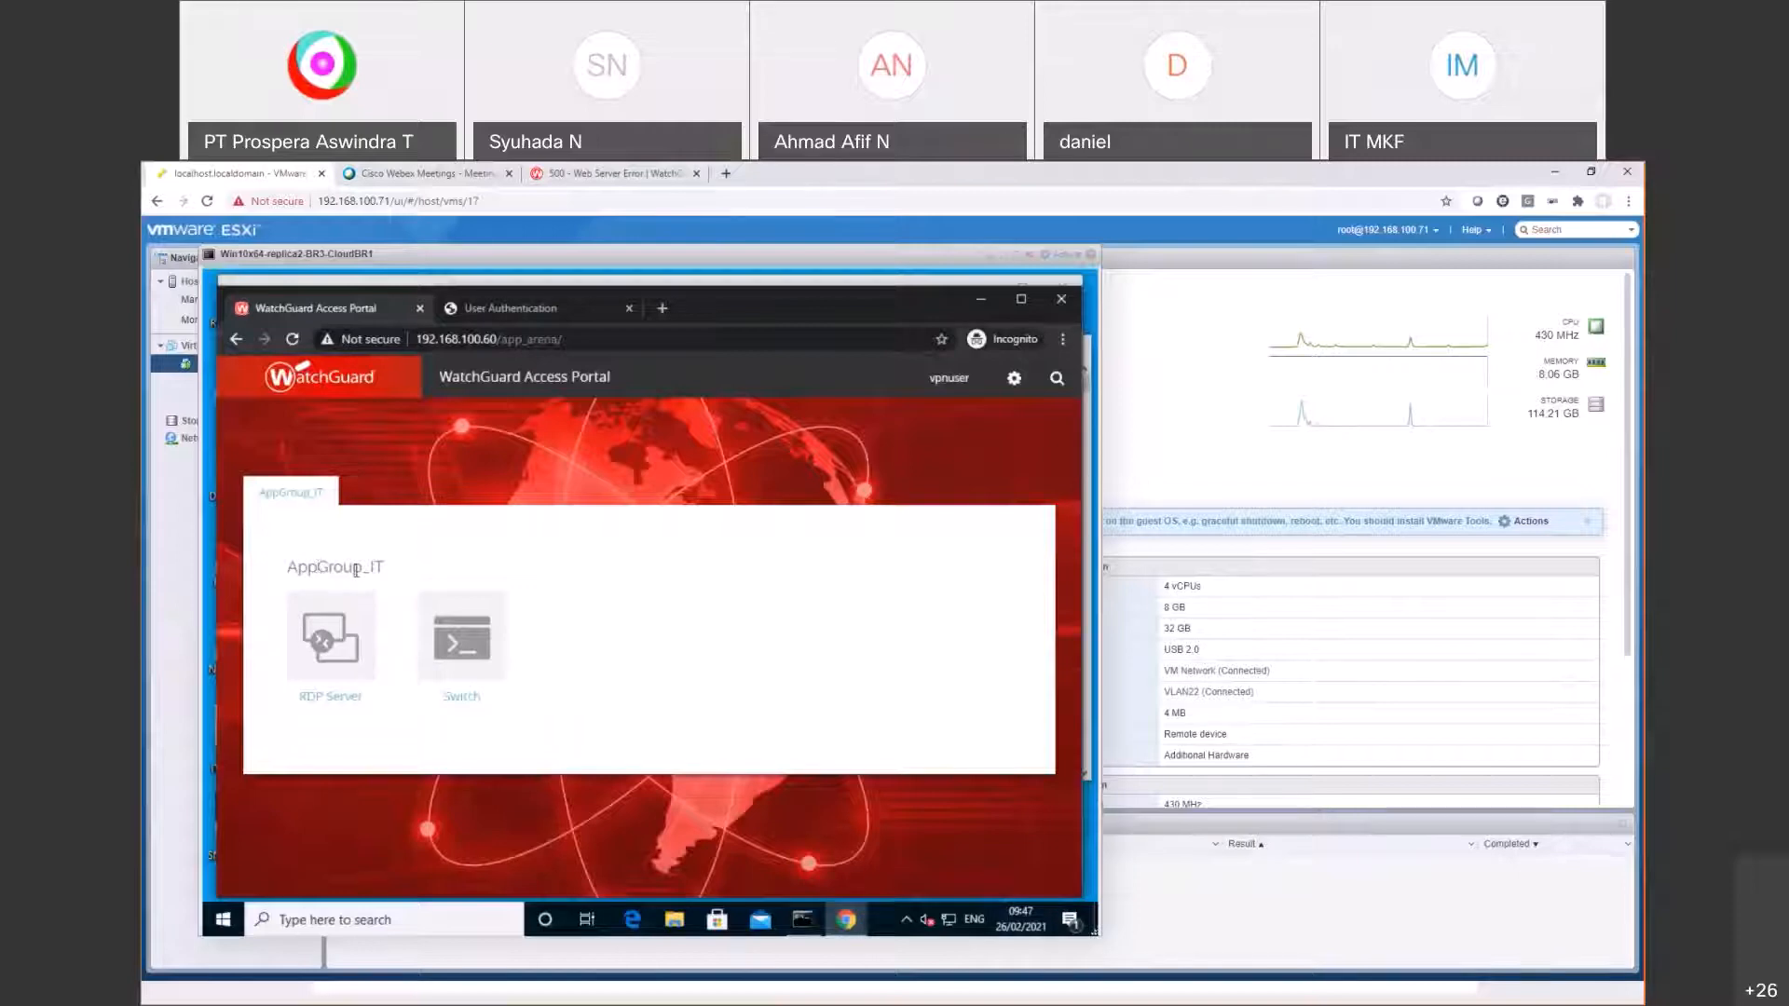
drag(343, 566, 400, 580)
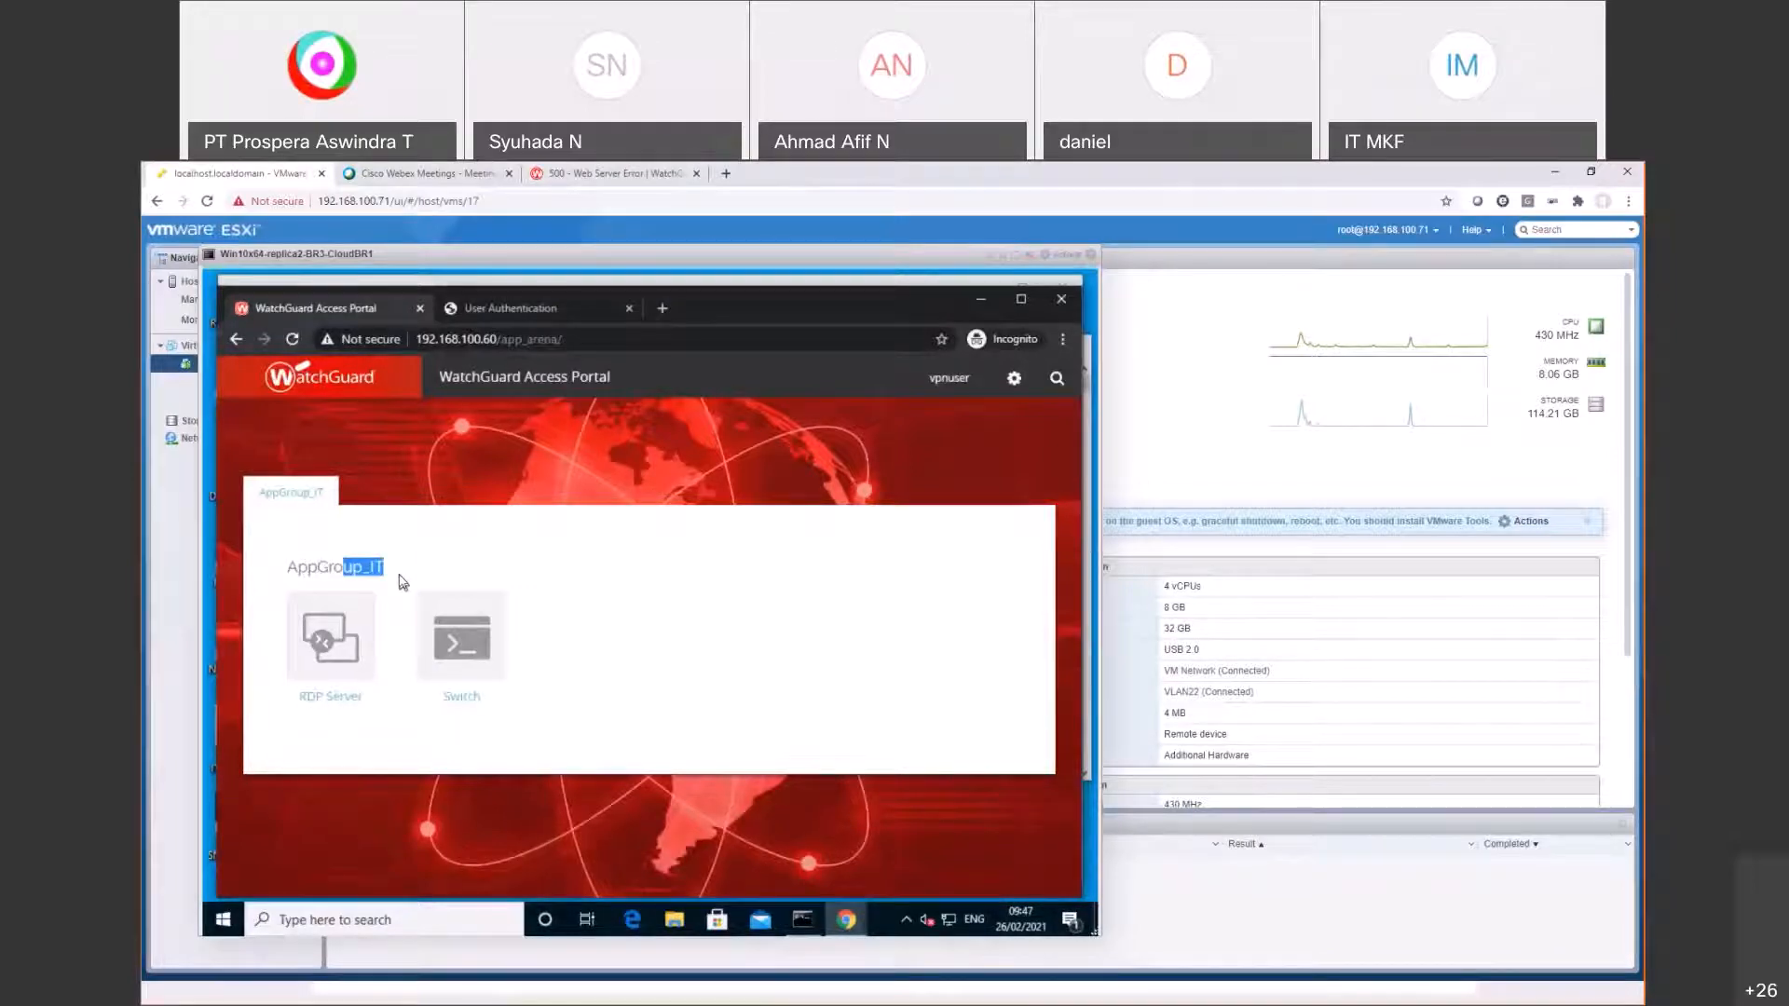
key(alt+Tab)
key(Return)
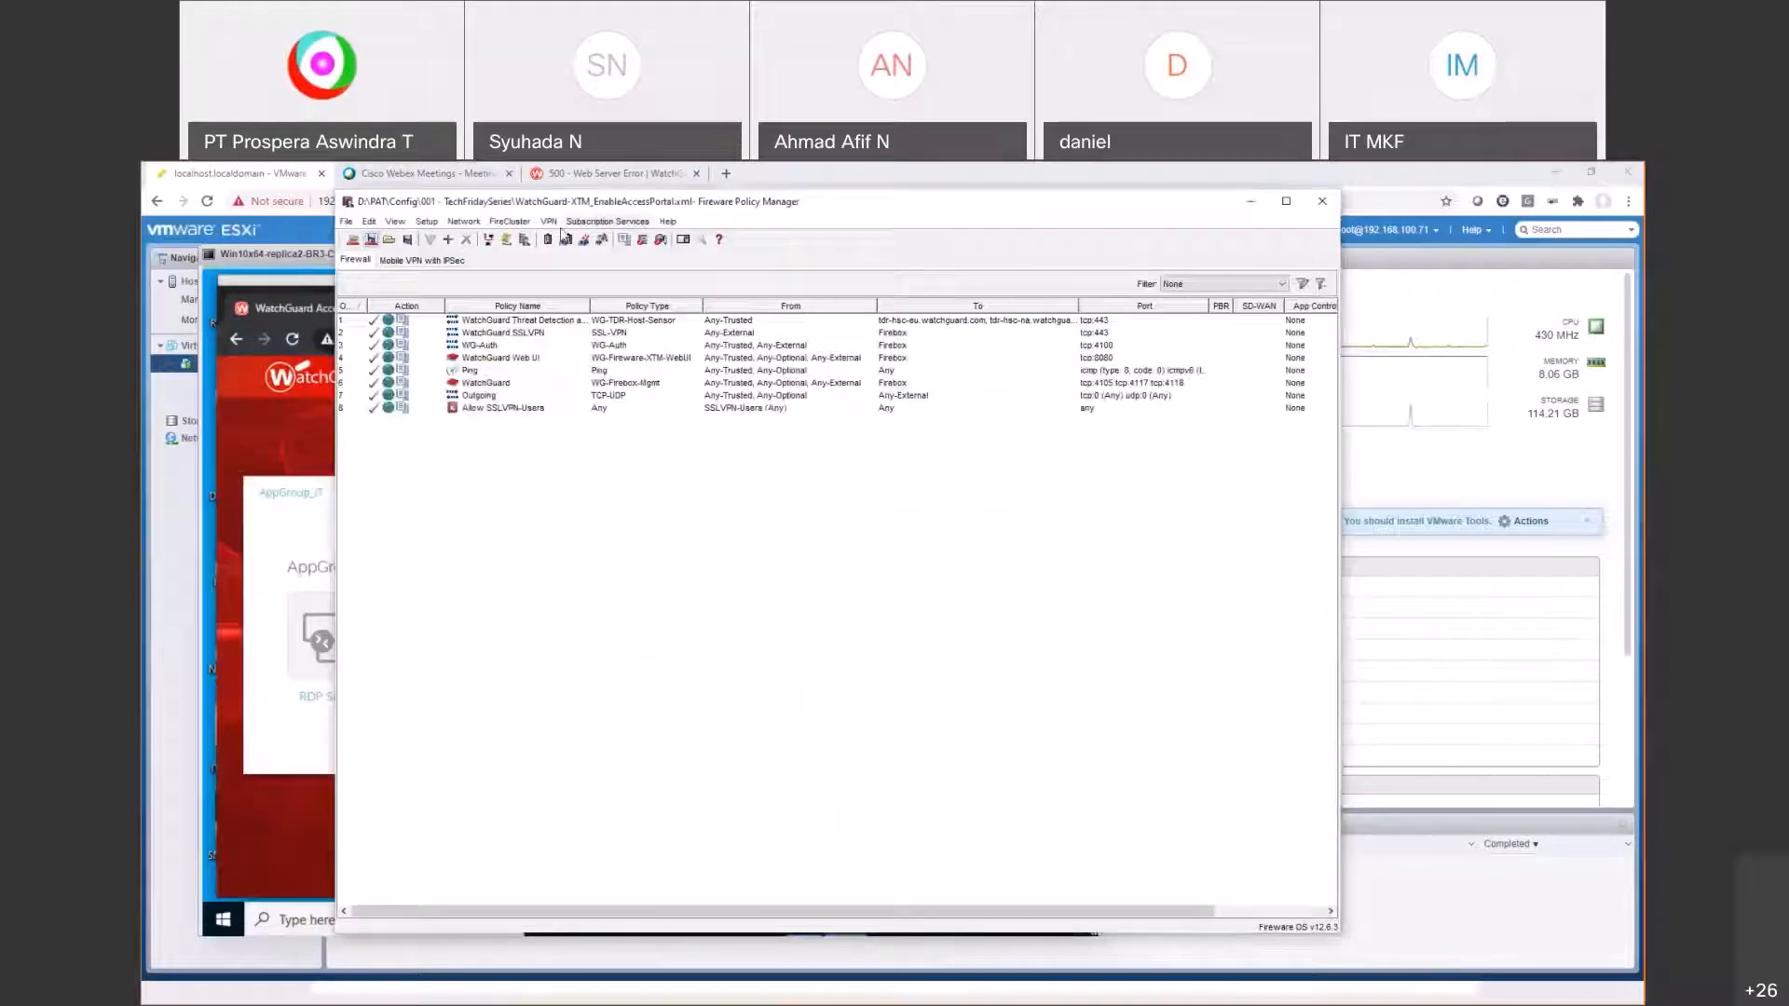
click(608, 221)
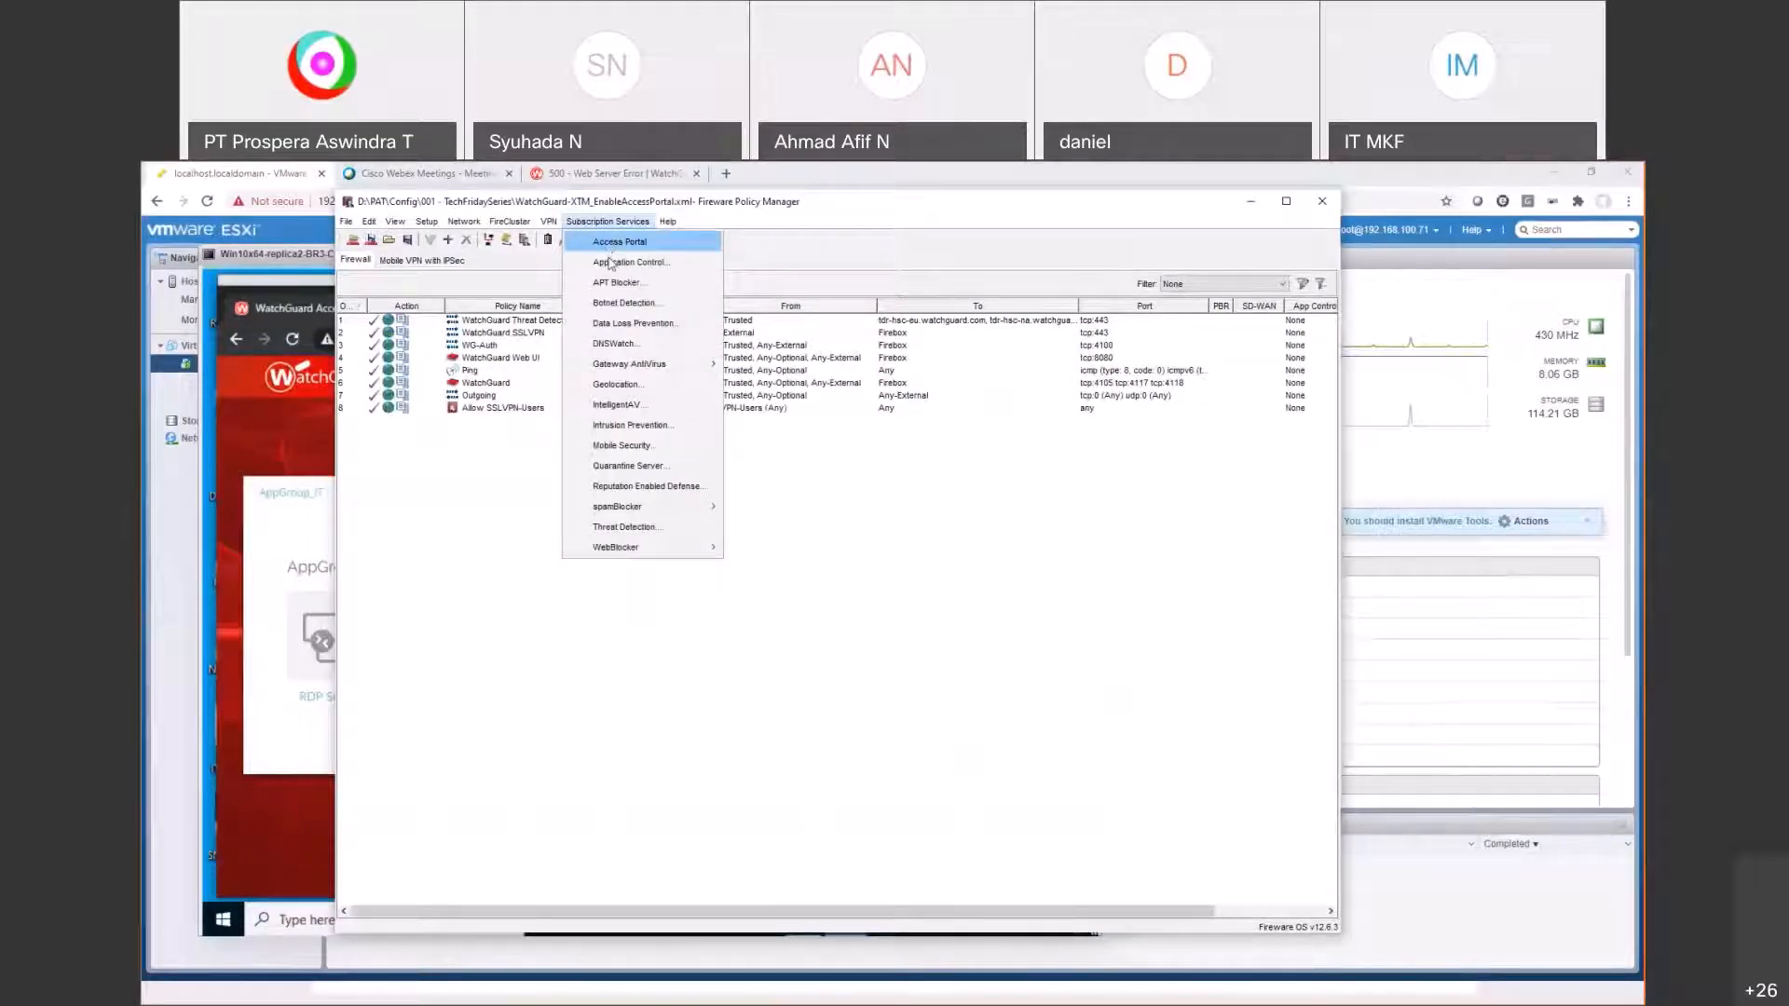
click(615, 243)
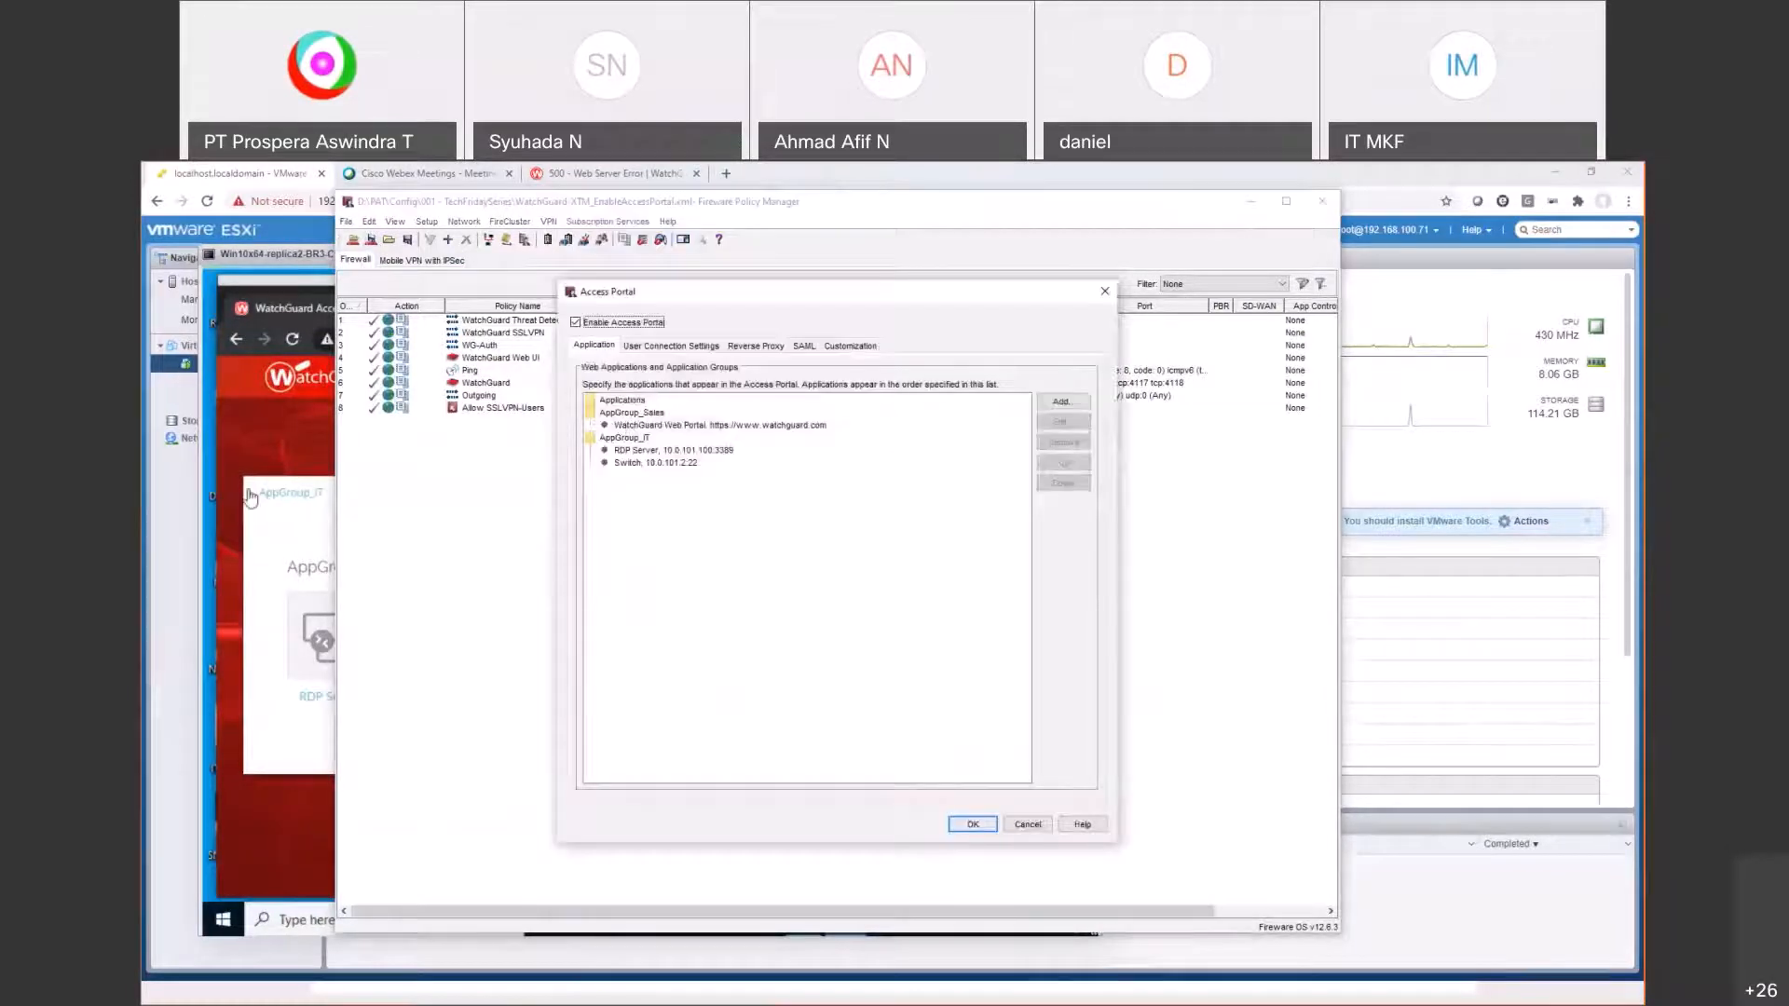
click(252, 442)
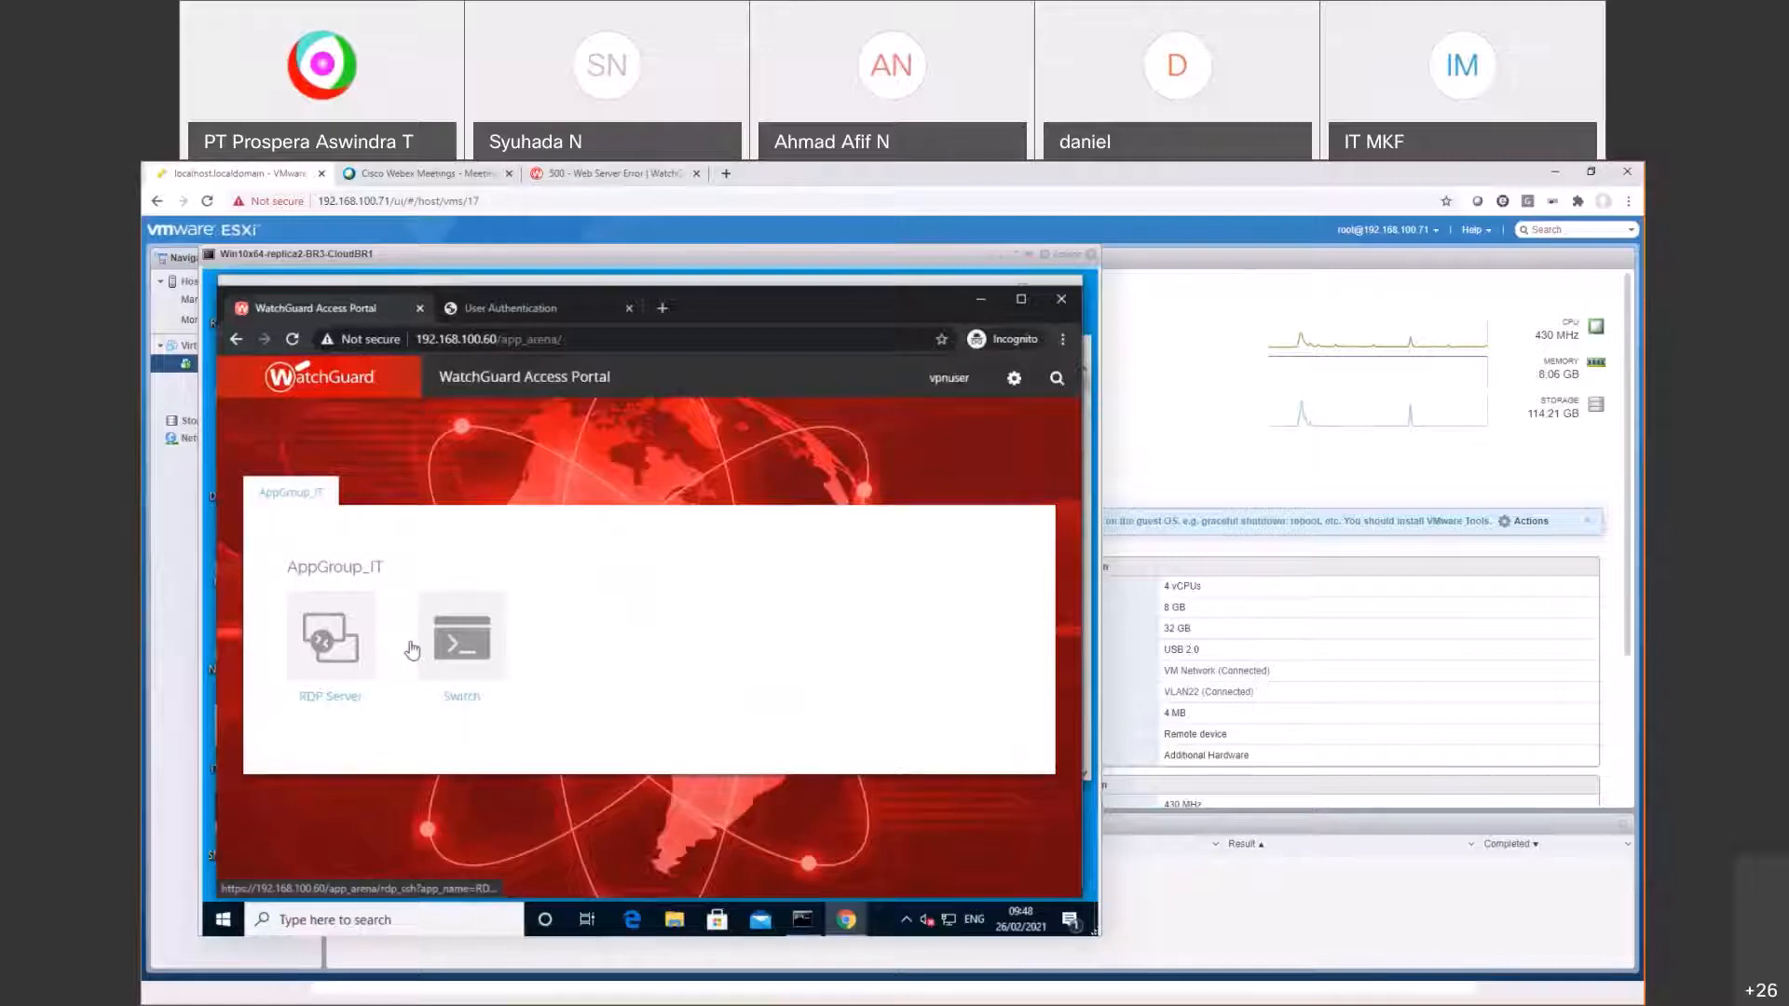
Step: Launch RDP Server from the portal, then open the Win10x64 VM's summary in the ESXi host's Virtual Machines list
click(325, 641)
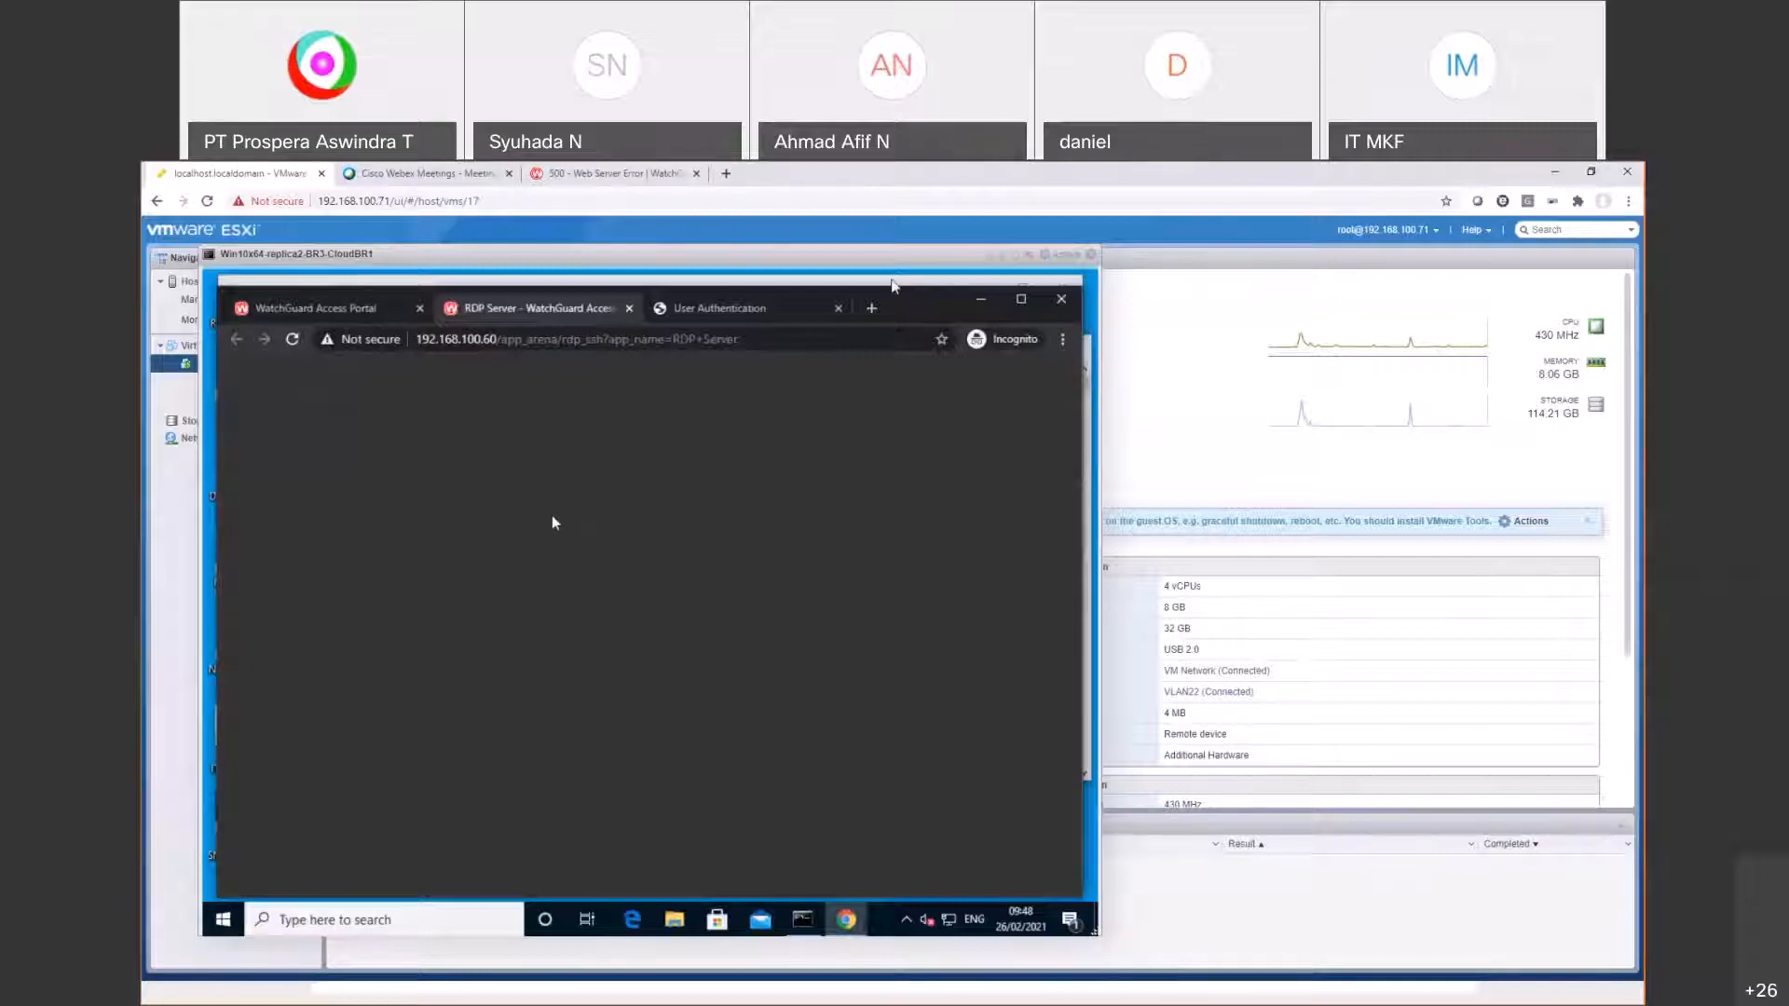
drag(876, 254, 964, 242)
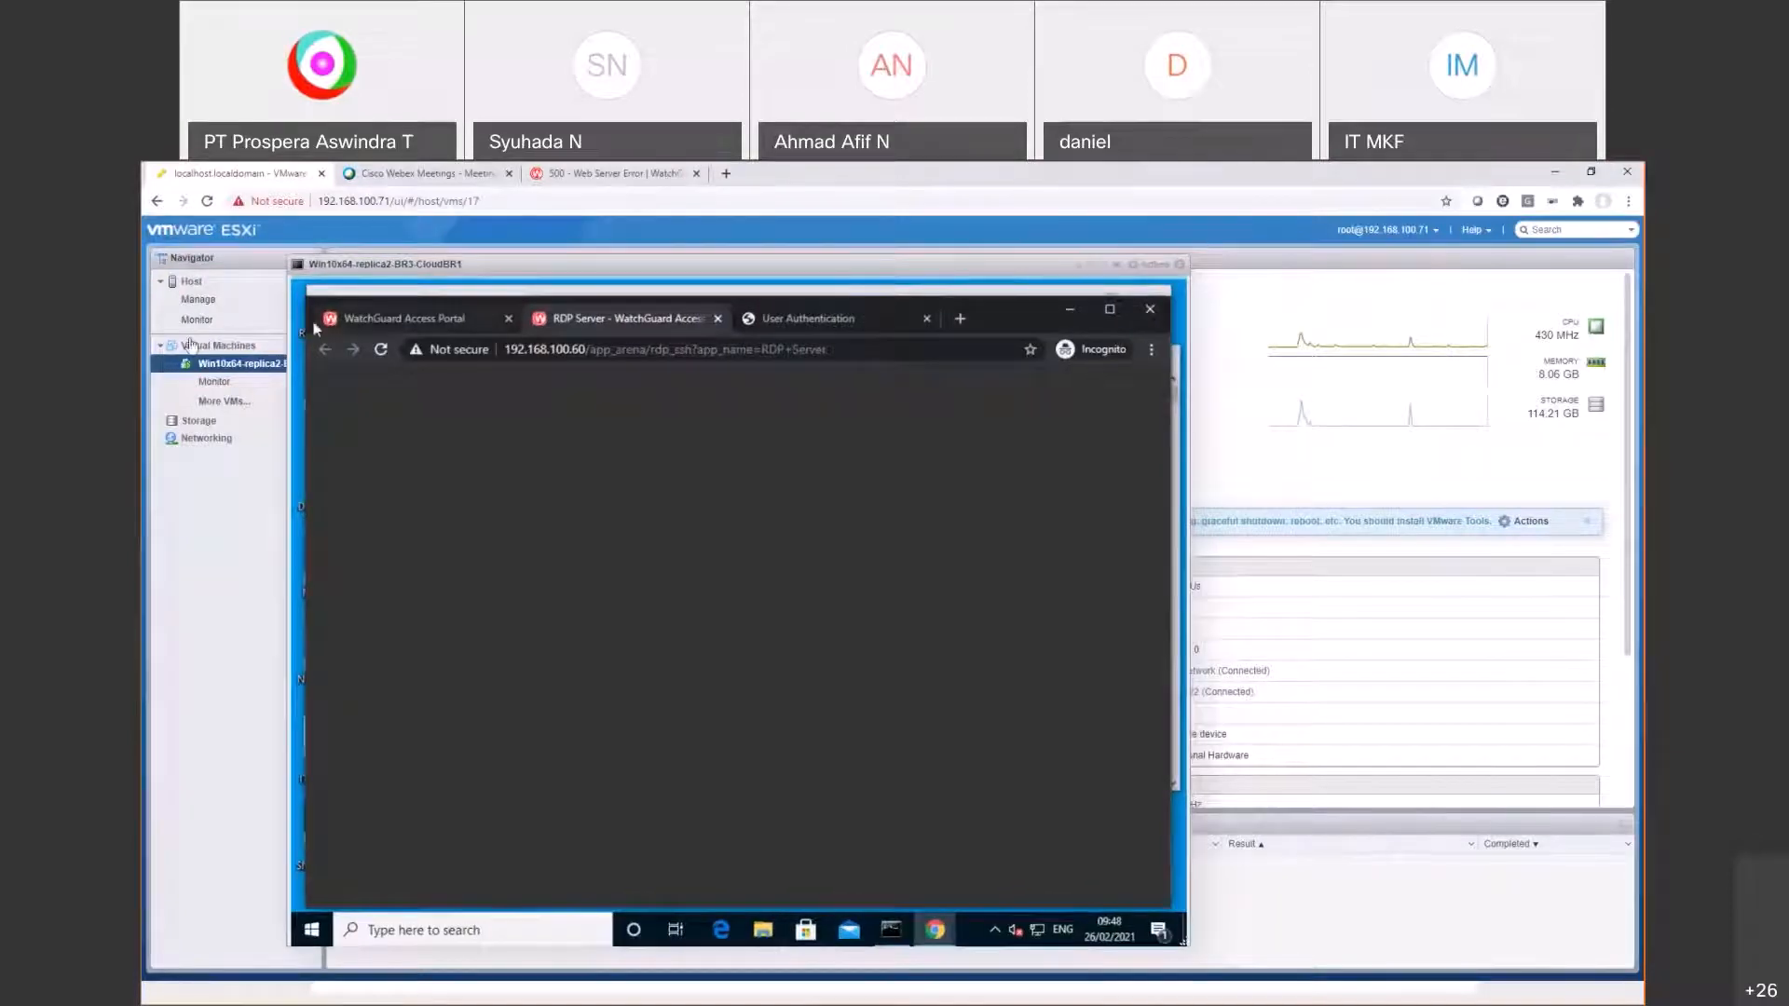
click(200, 347)
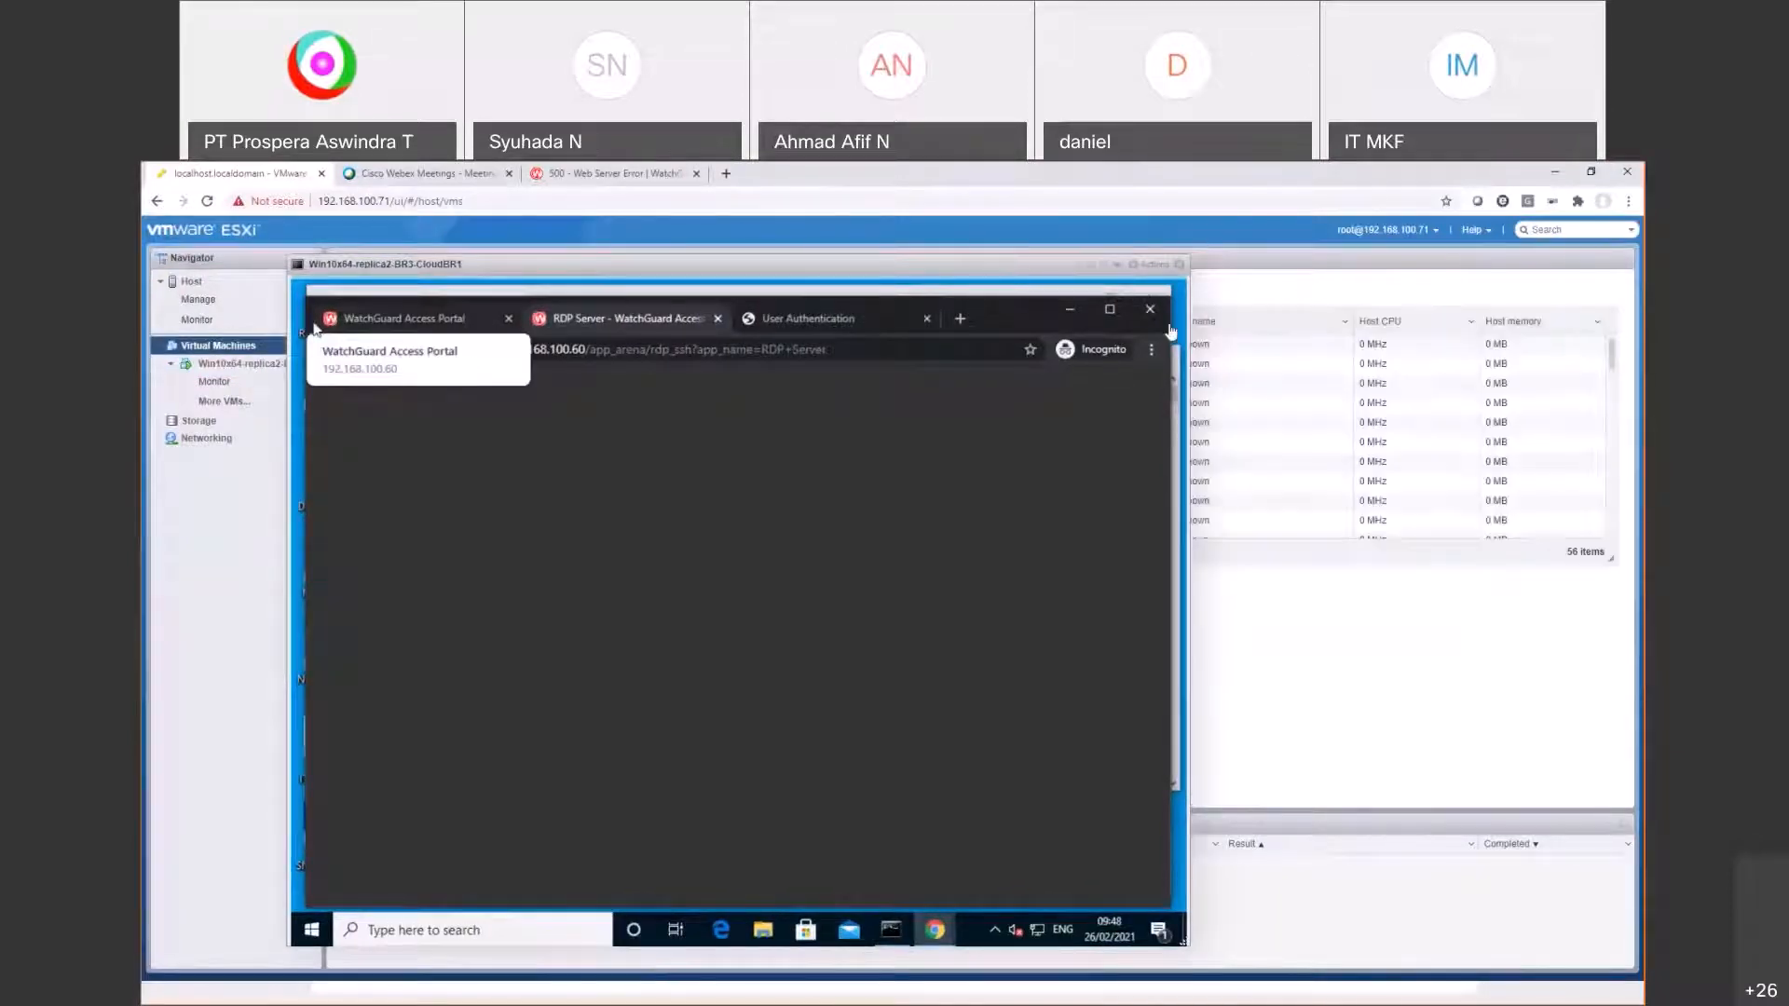
drag(876, 284, 848, 404)
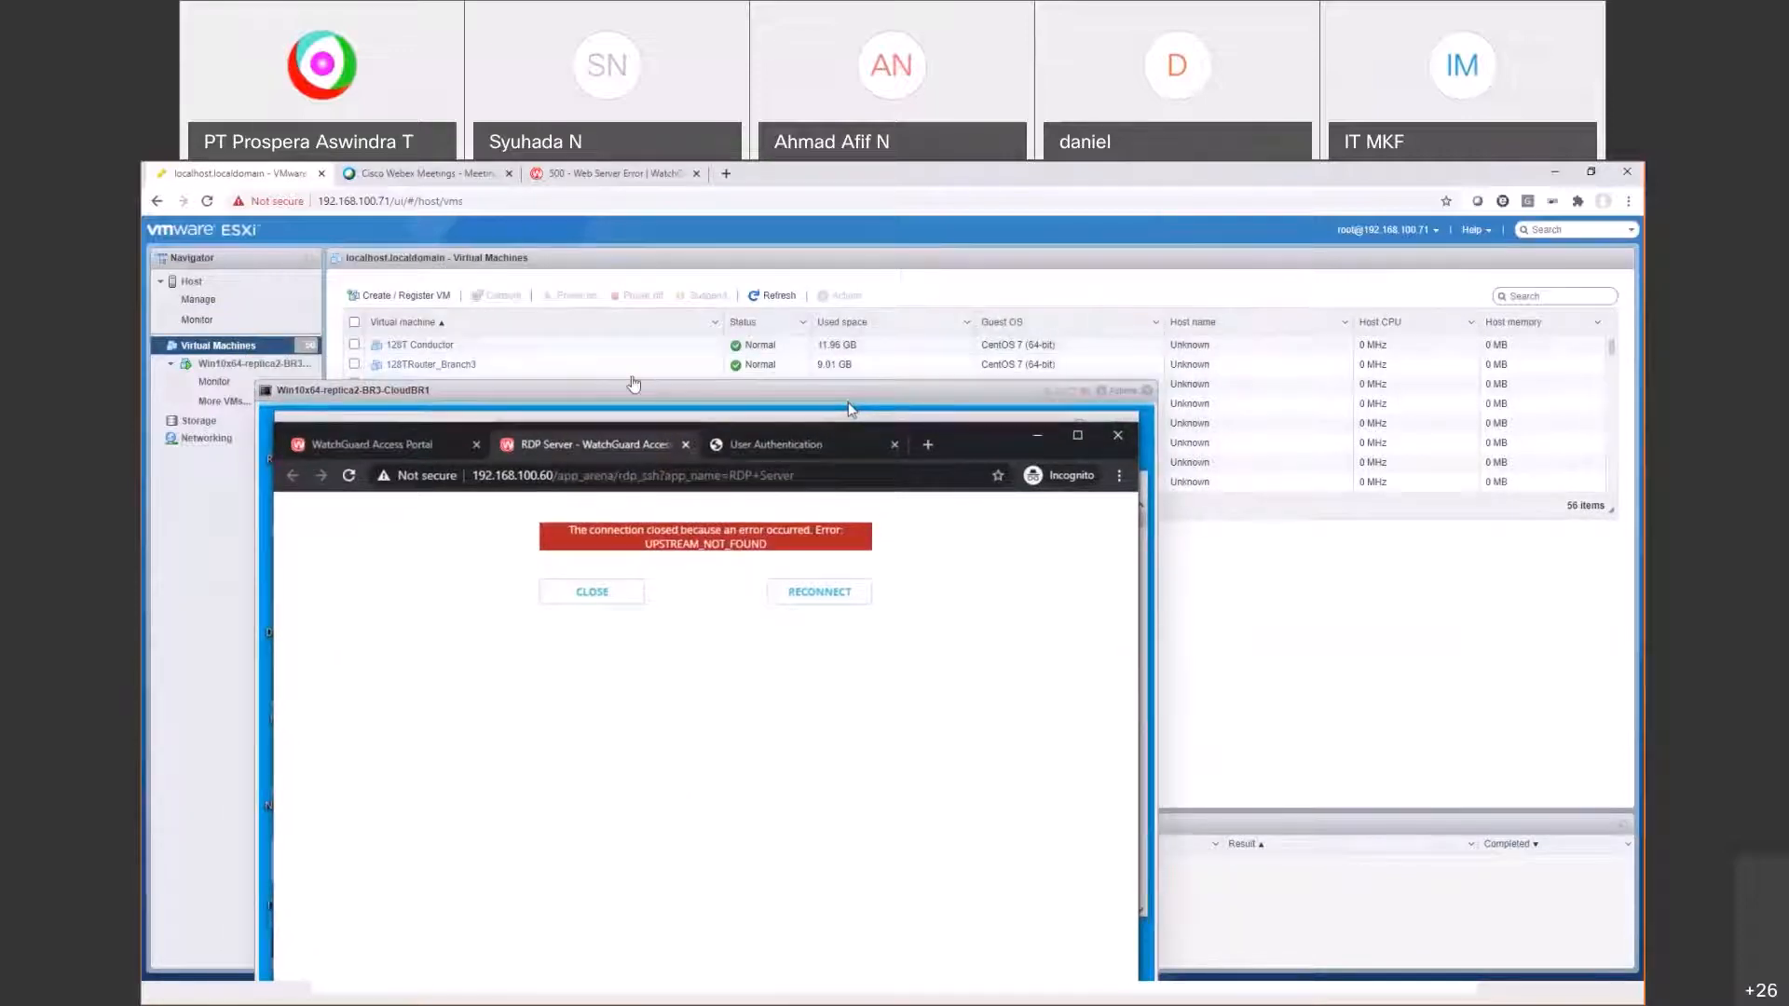
scroll(634, 364, down, 5)
scroll(637, 371, down, 5)
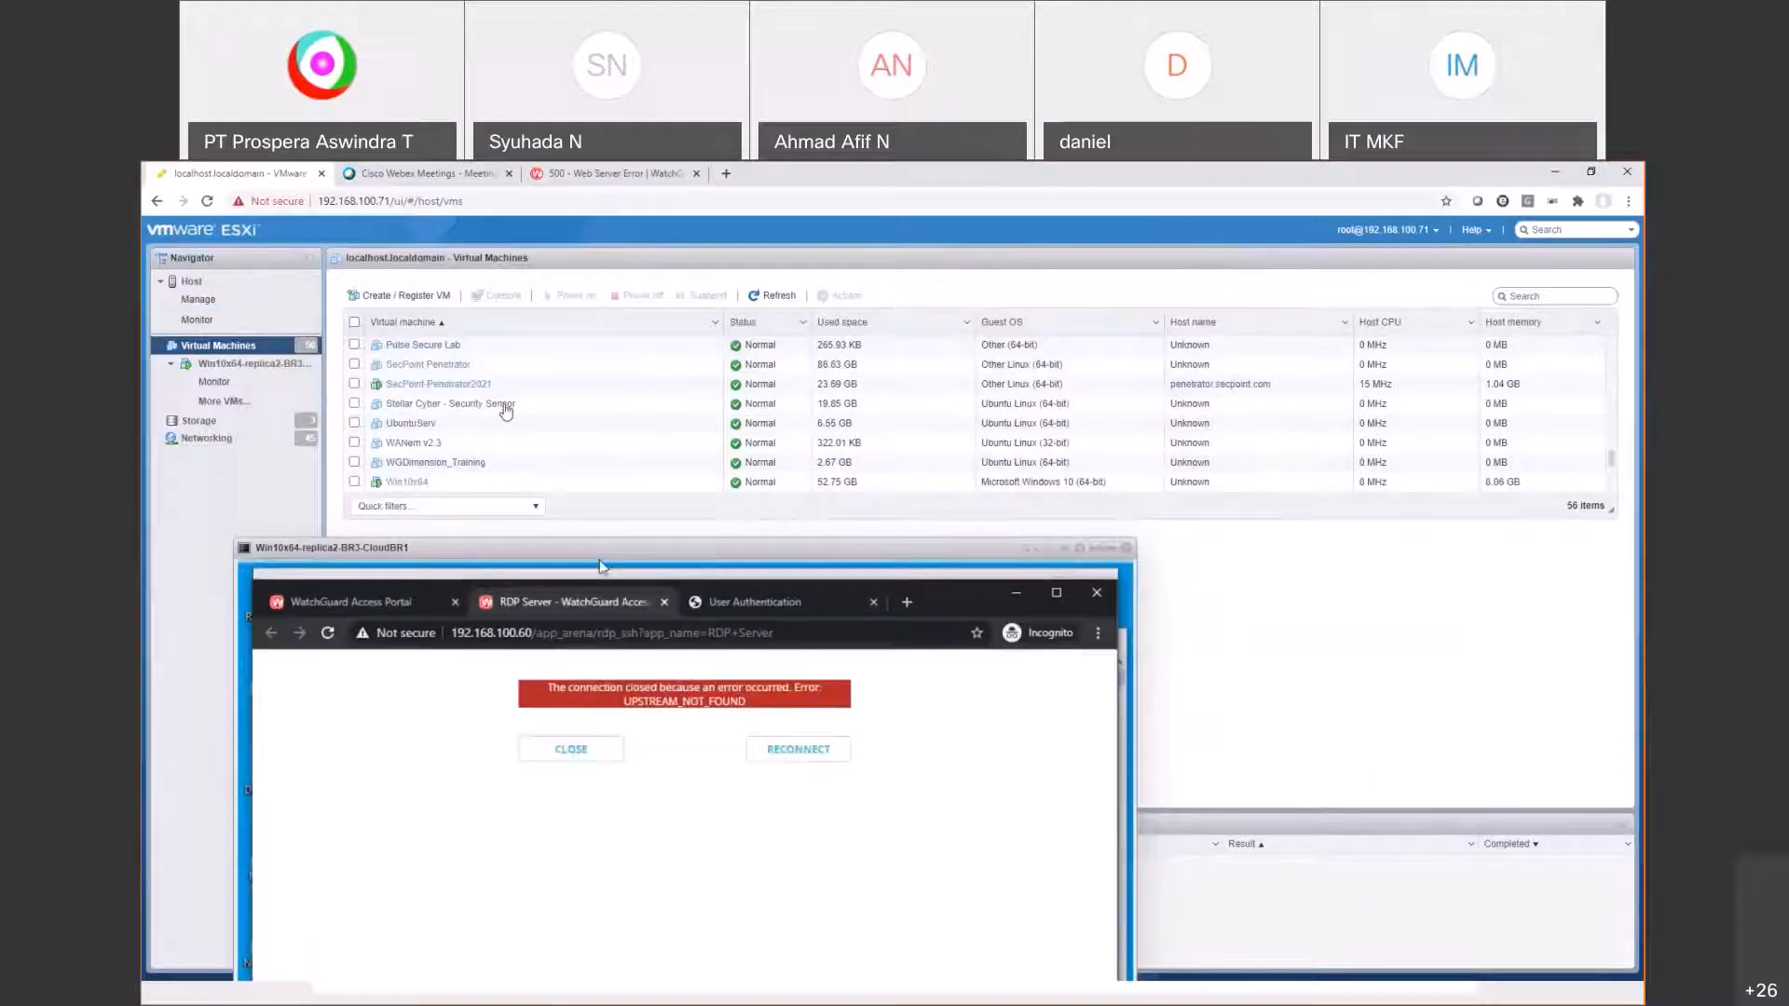
scroll(456, 421, down, 3)
scroll(424, 434, up, 3)
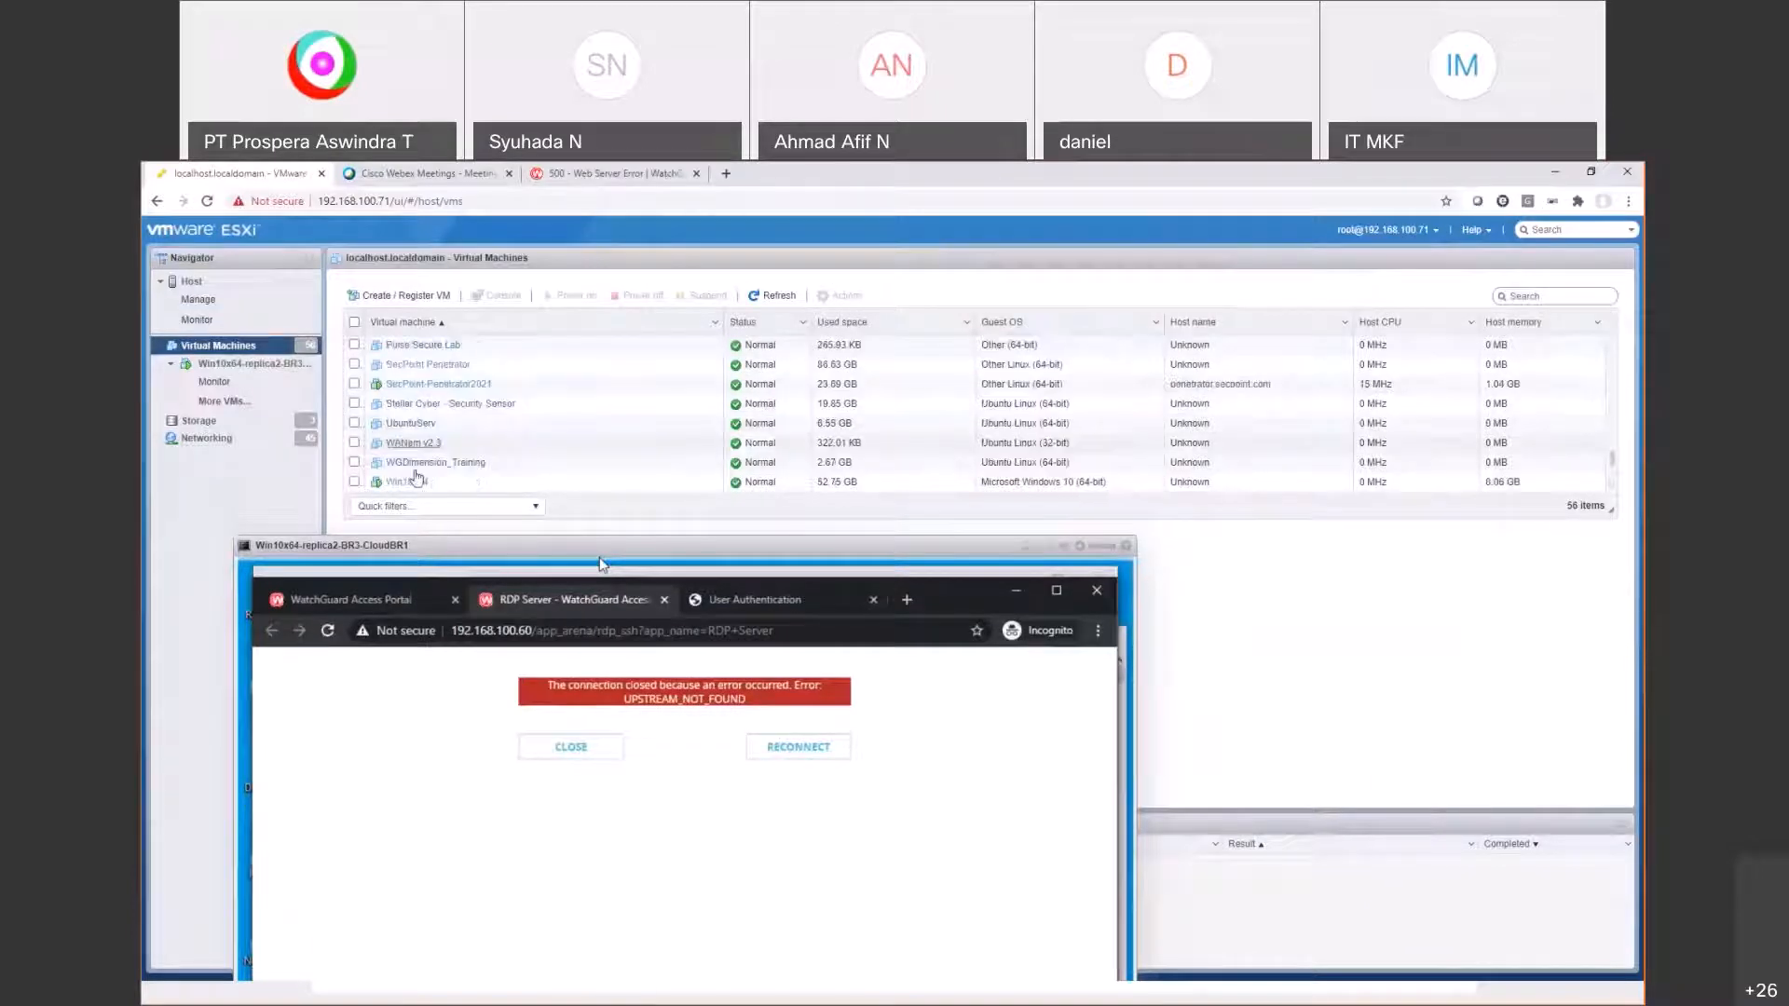
click(403, 482)
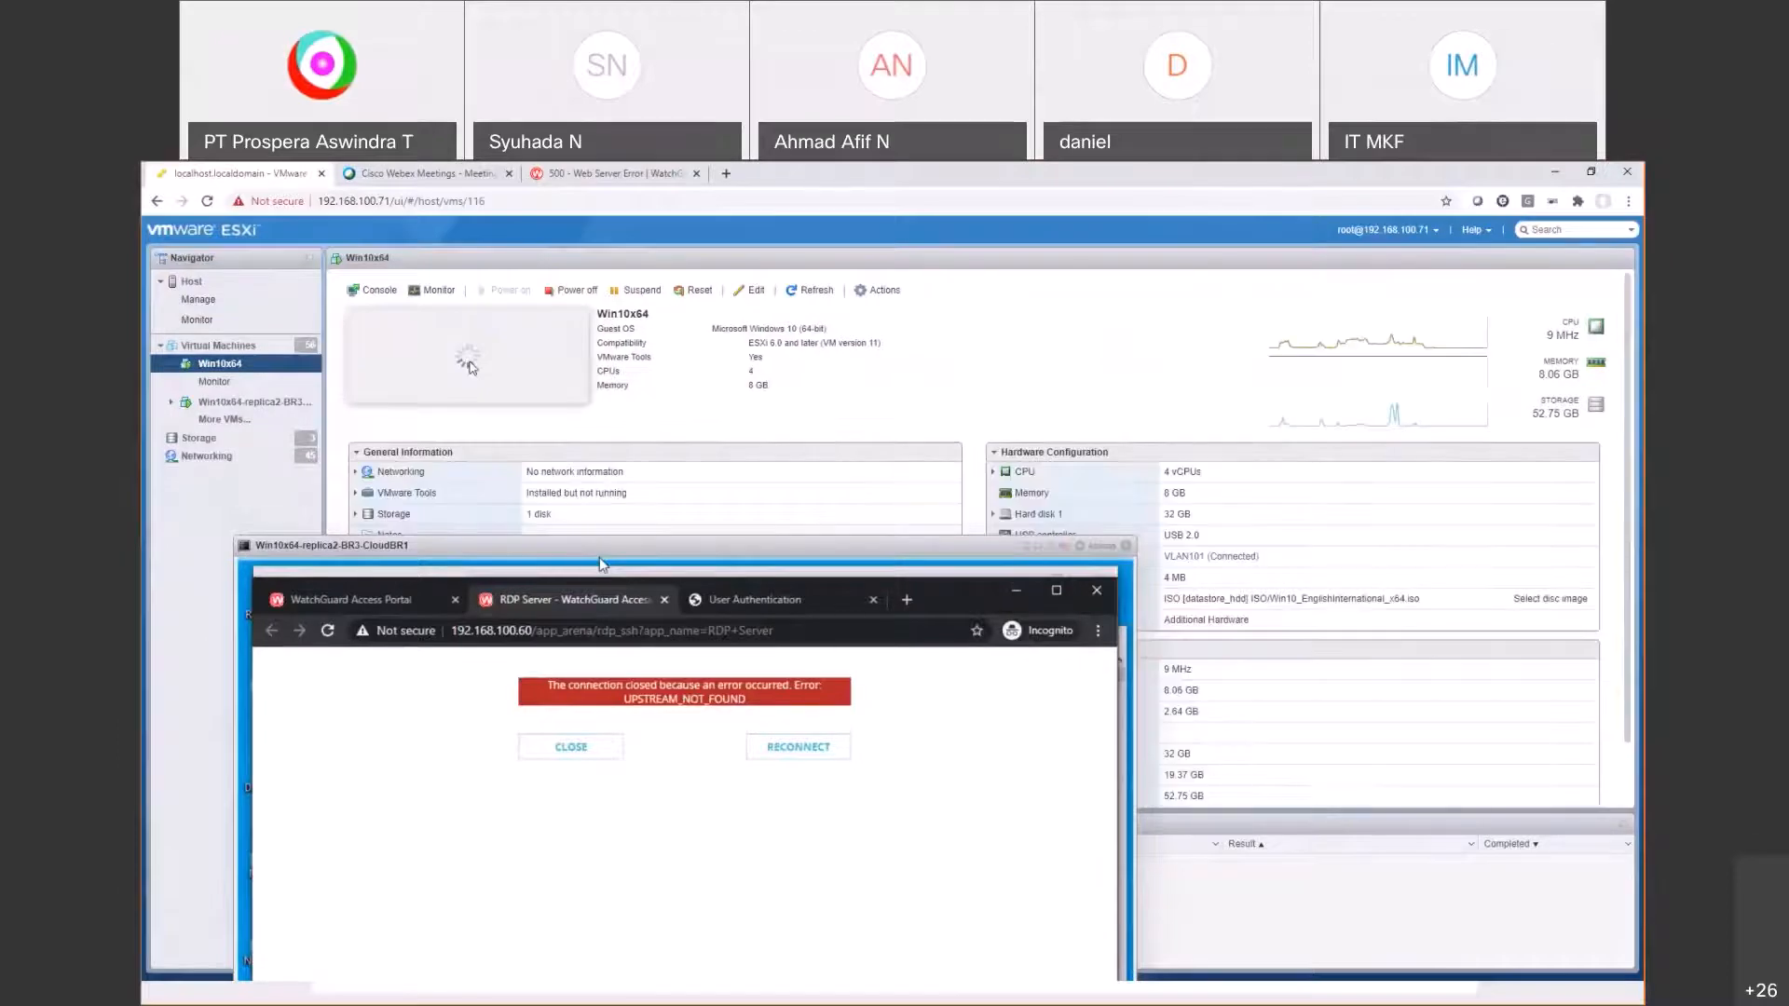
Step: Sign in to the Win10x64 VM console with the win10 password after a failed attempt, then bring the replica console forward
click(470, 366)
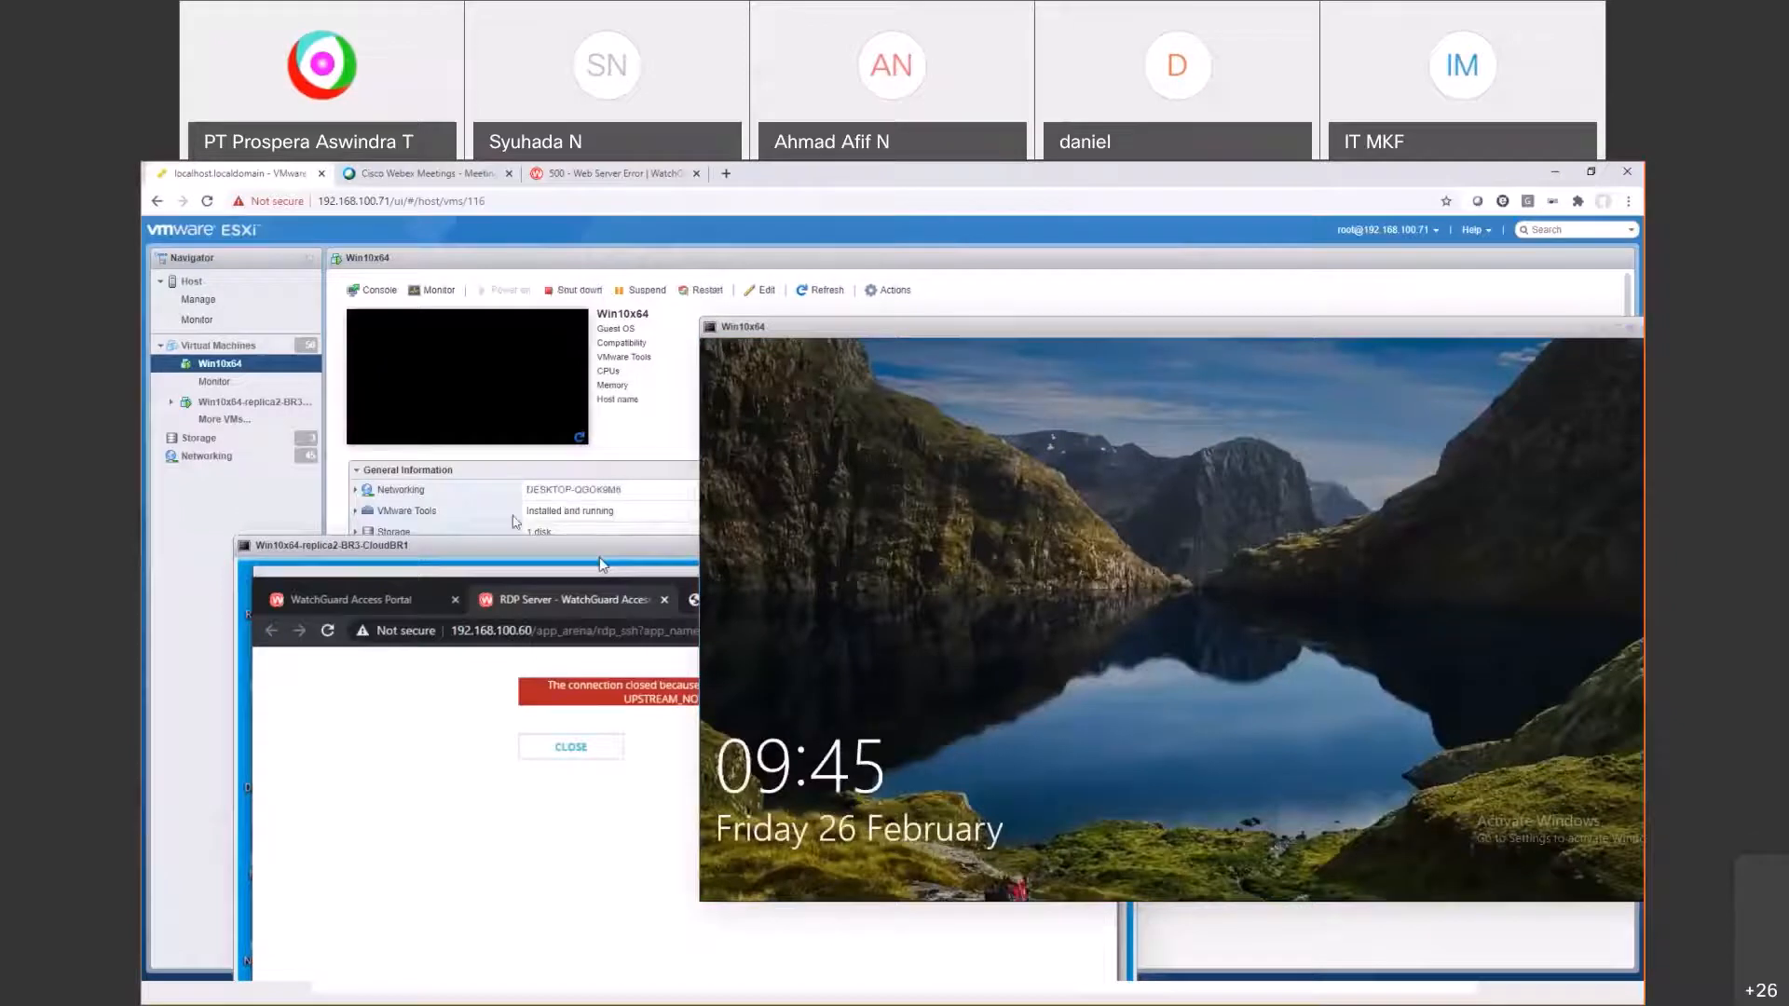
click(1068, 579)
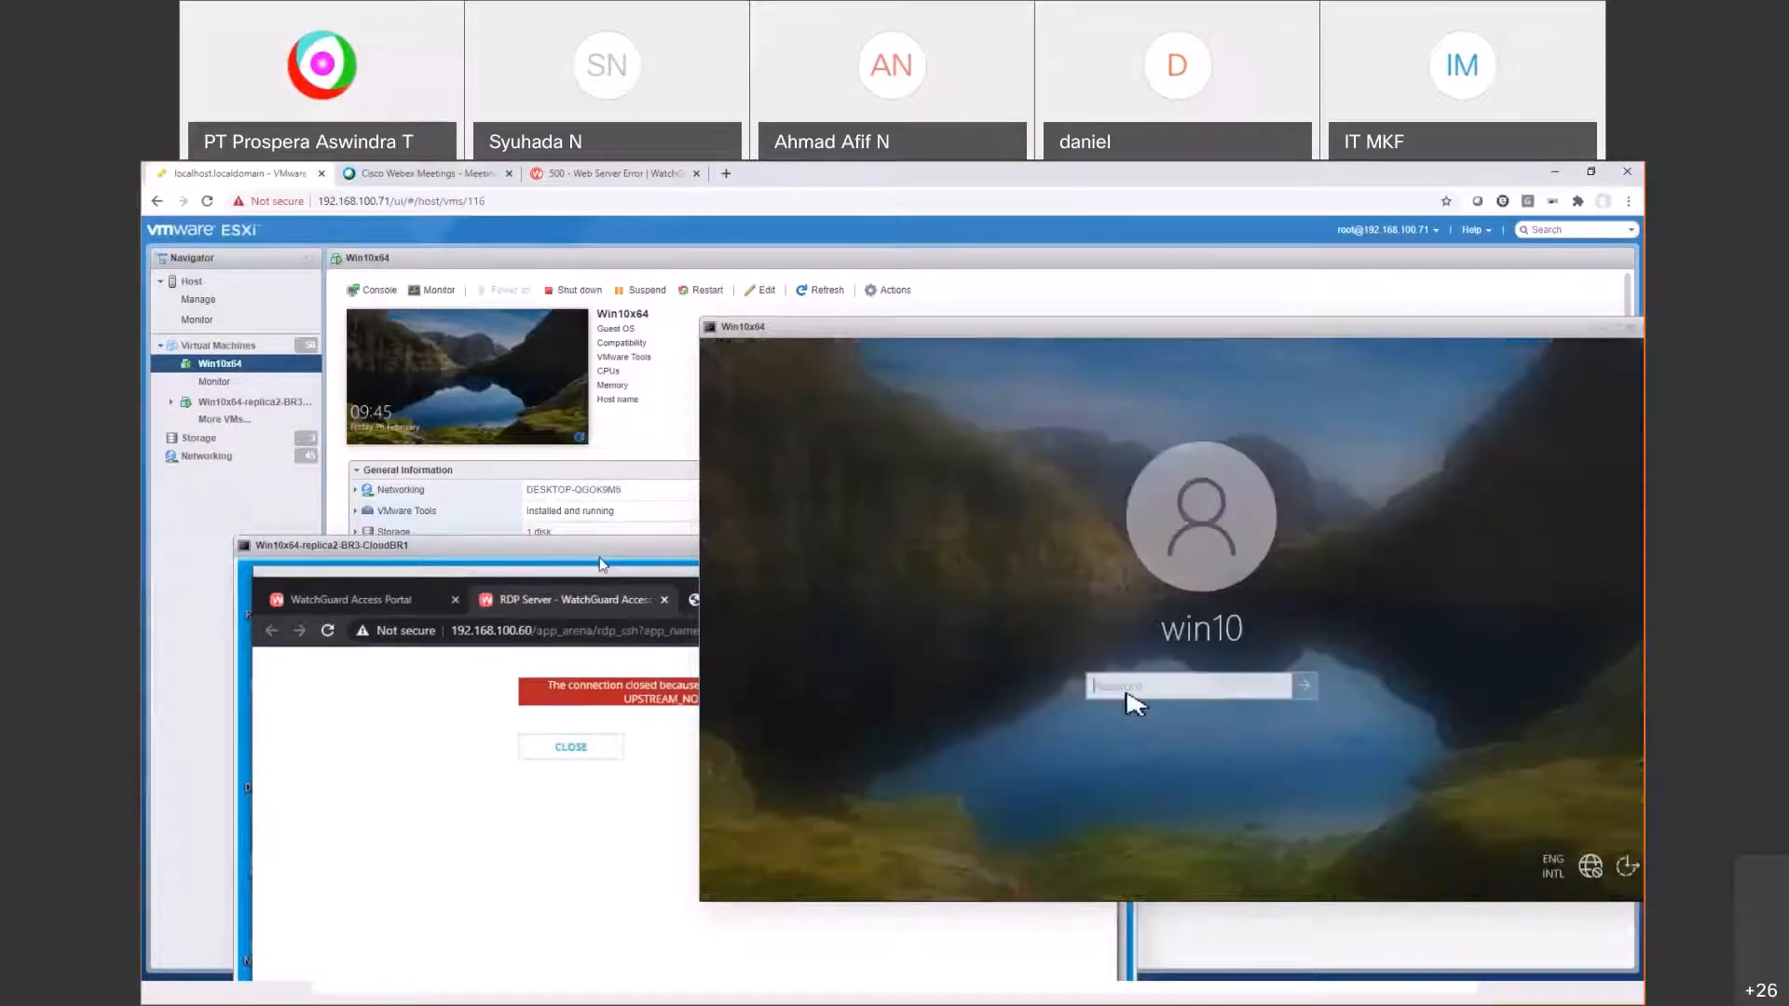
text(•)
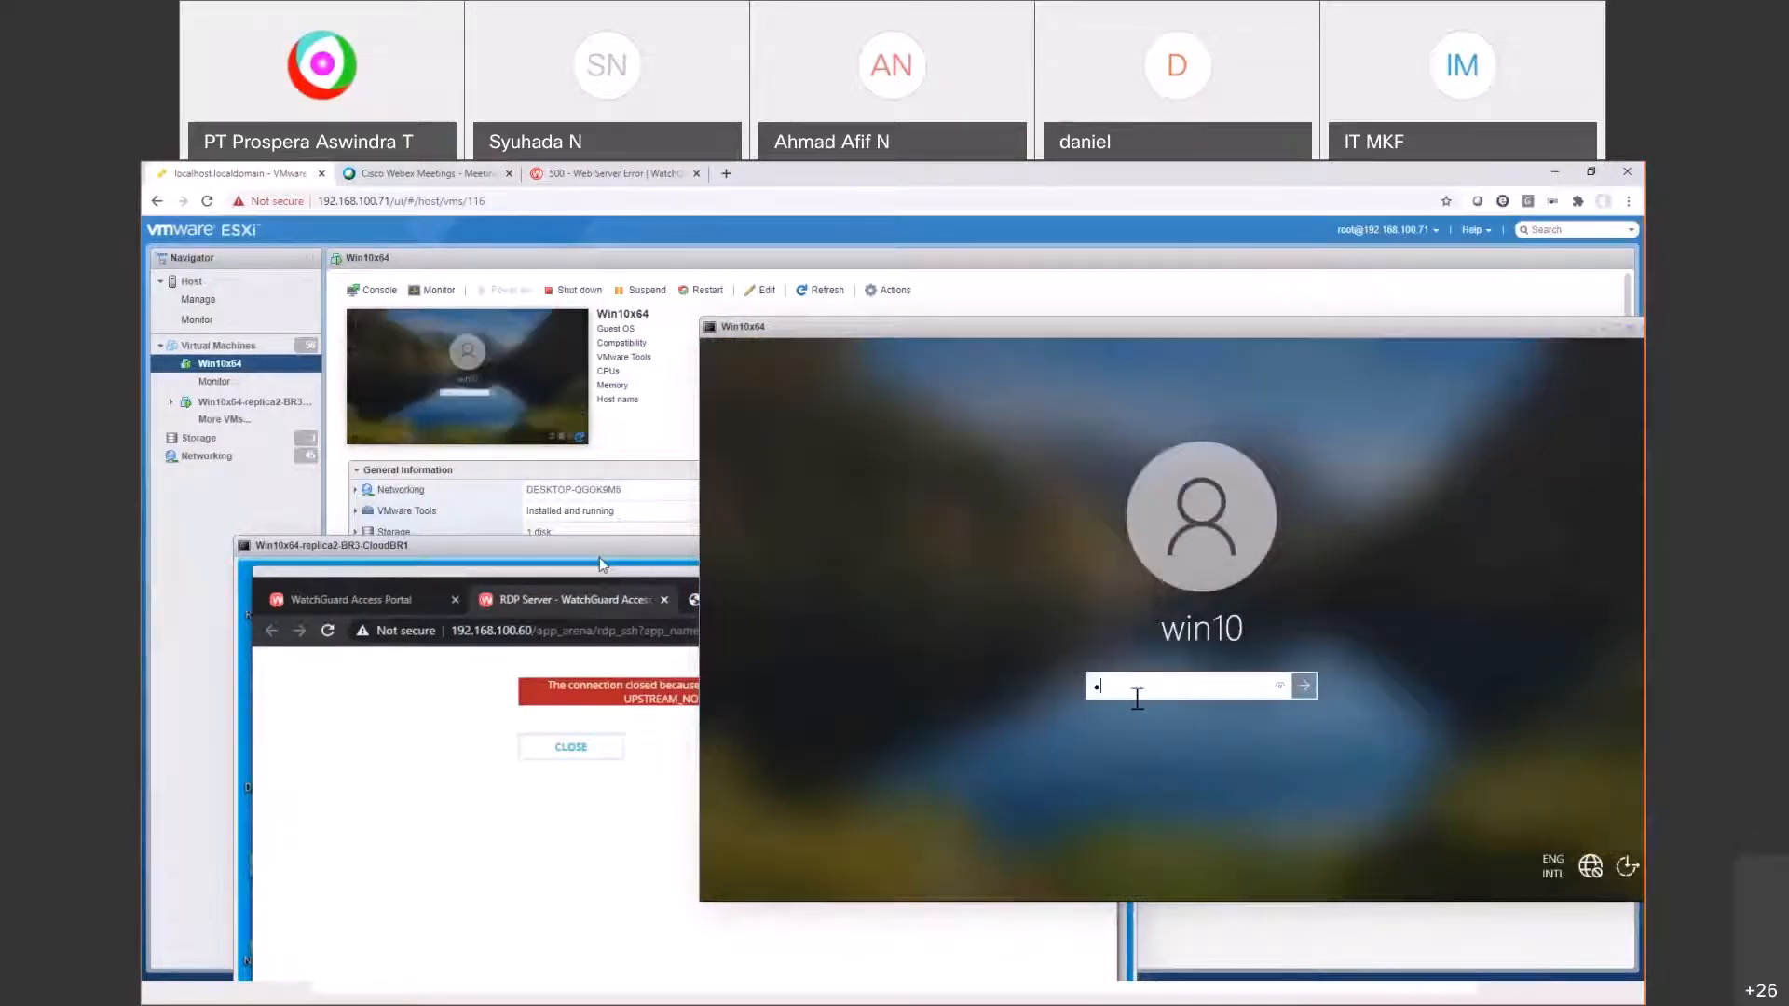
key(BackSpace)
text(••••••••)
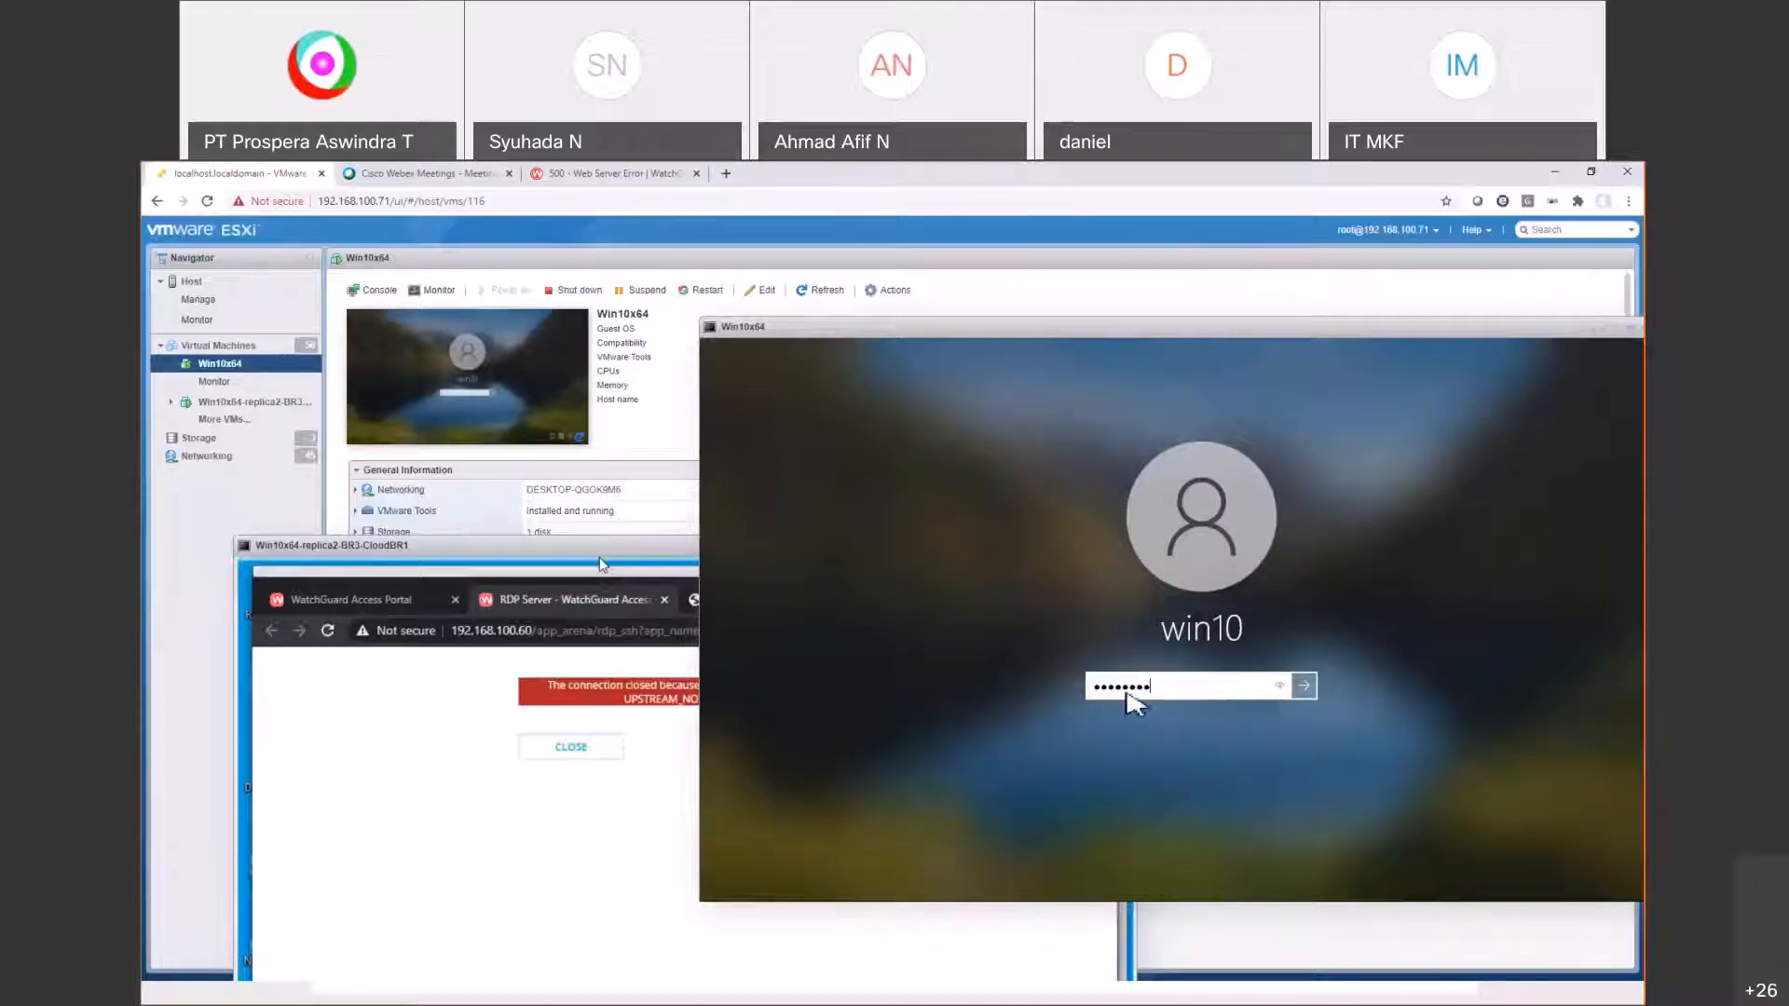
key(Return)
click(1189, 721)
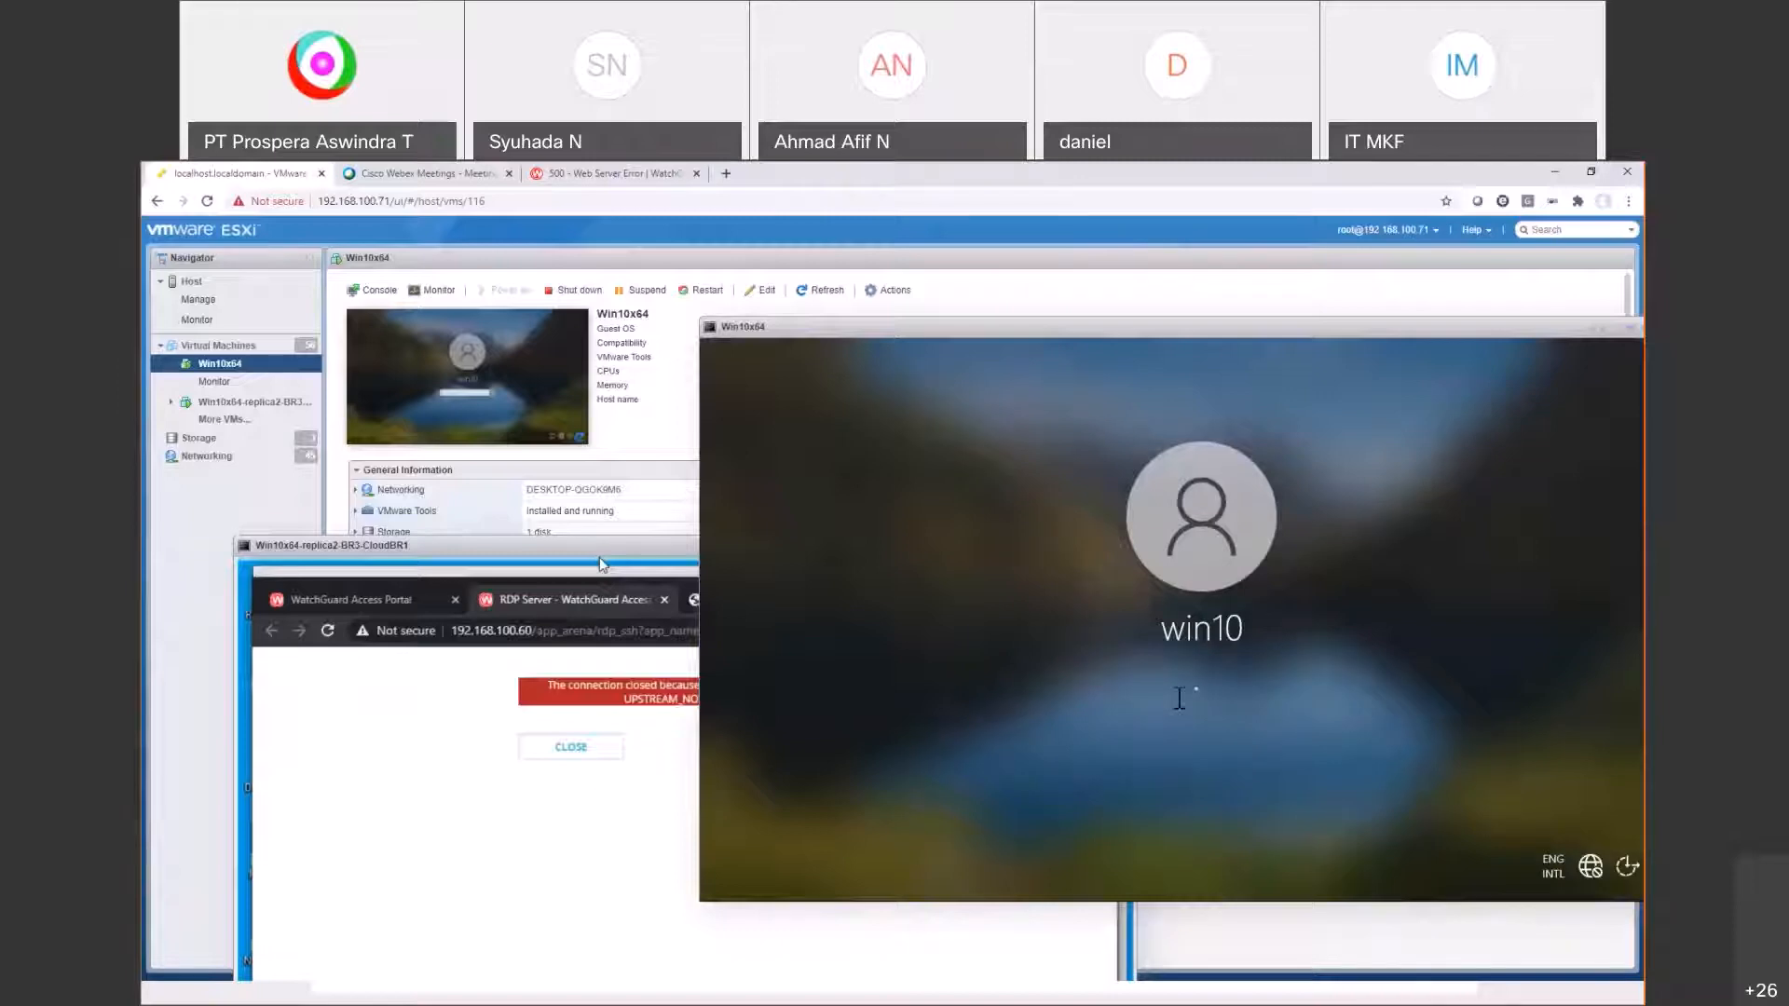
text(••••••••)
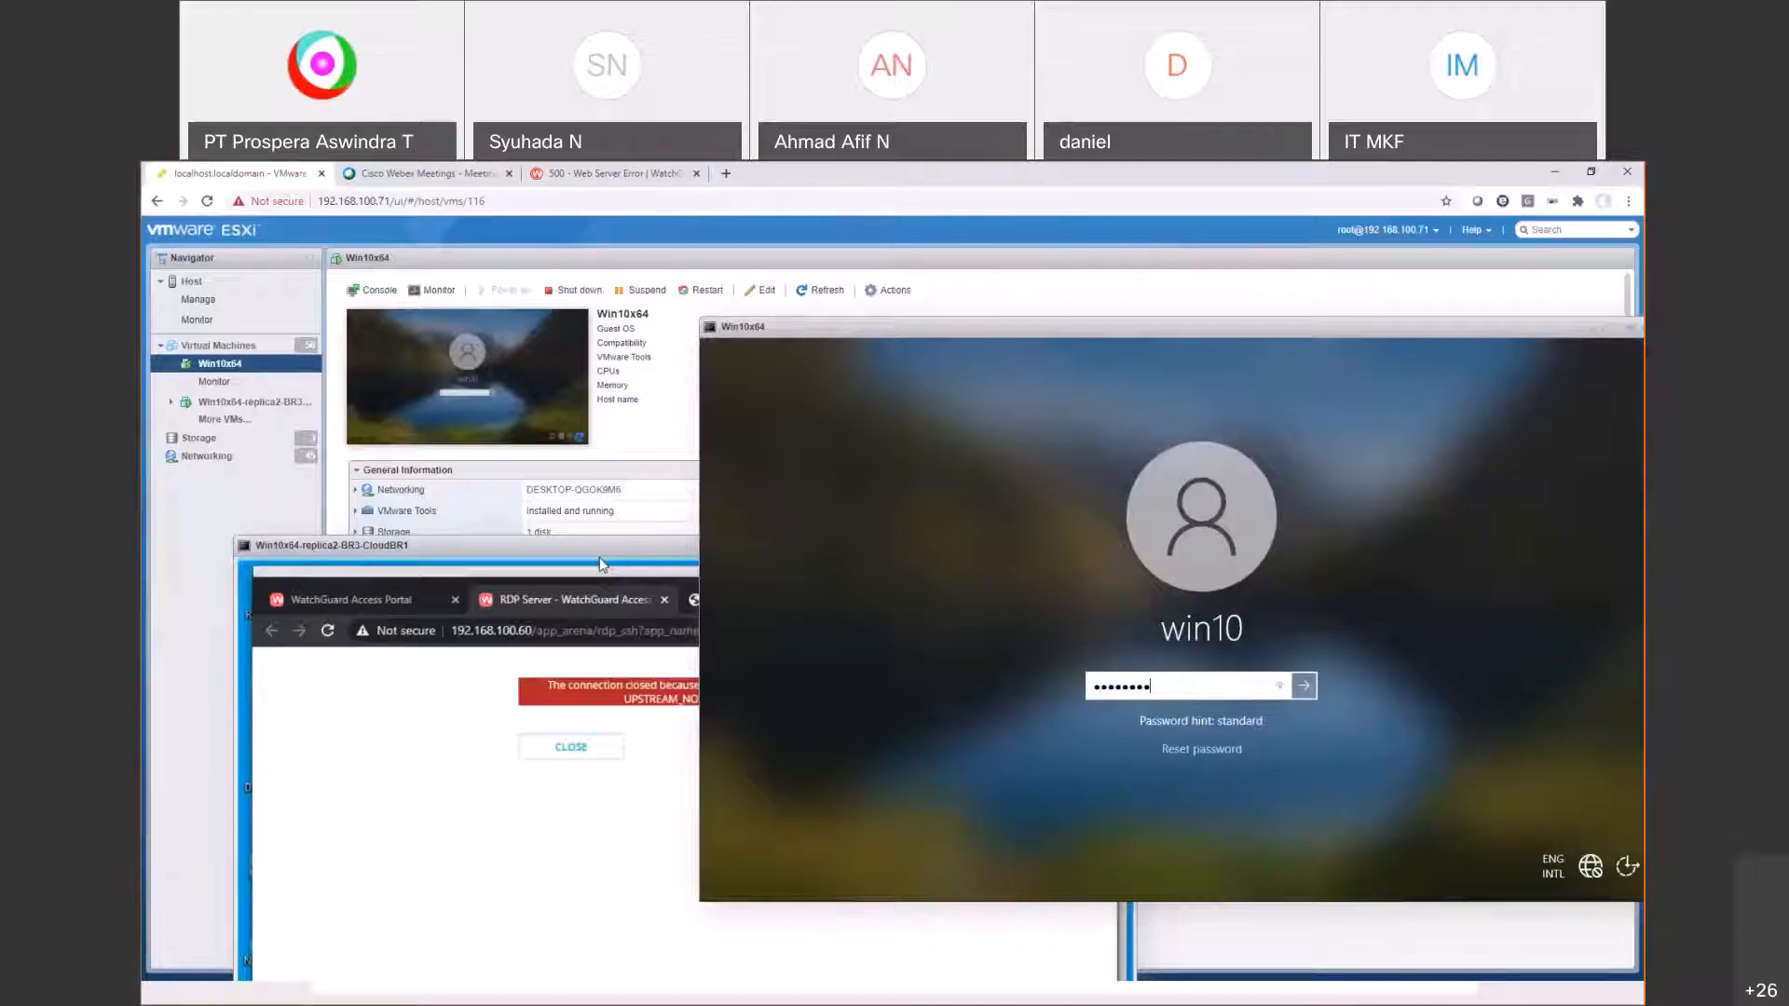
key(Return)
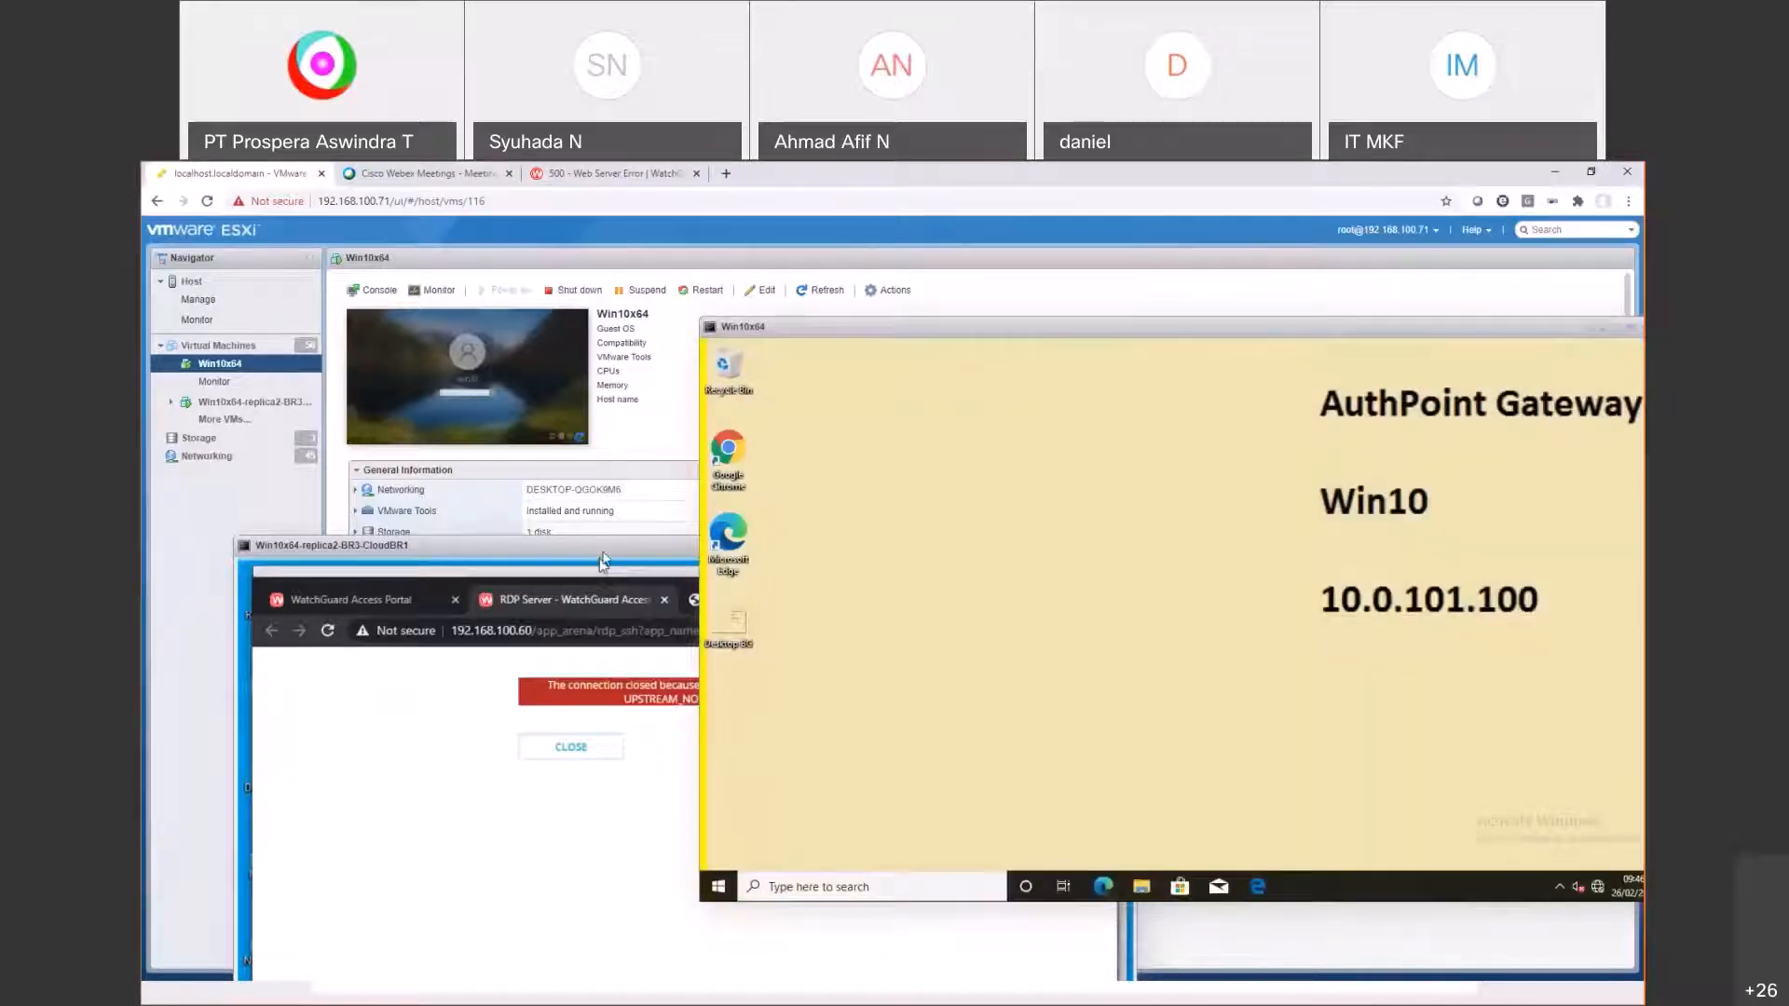
drag(602, 560, 600, 270)
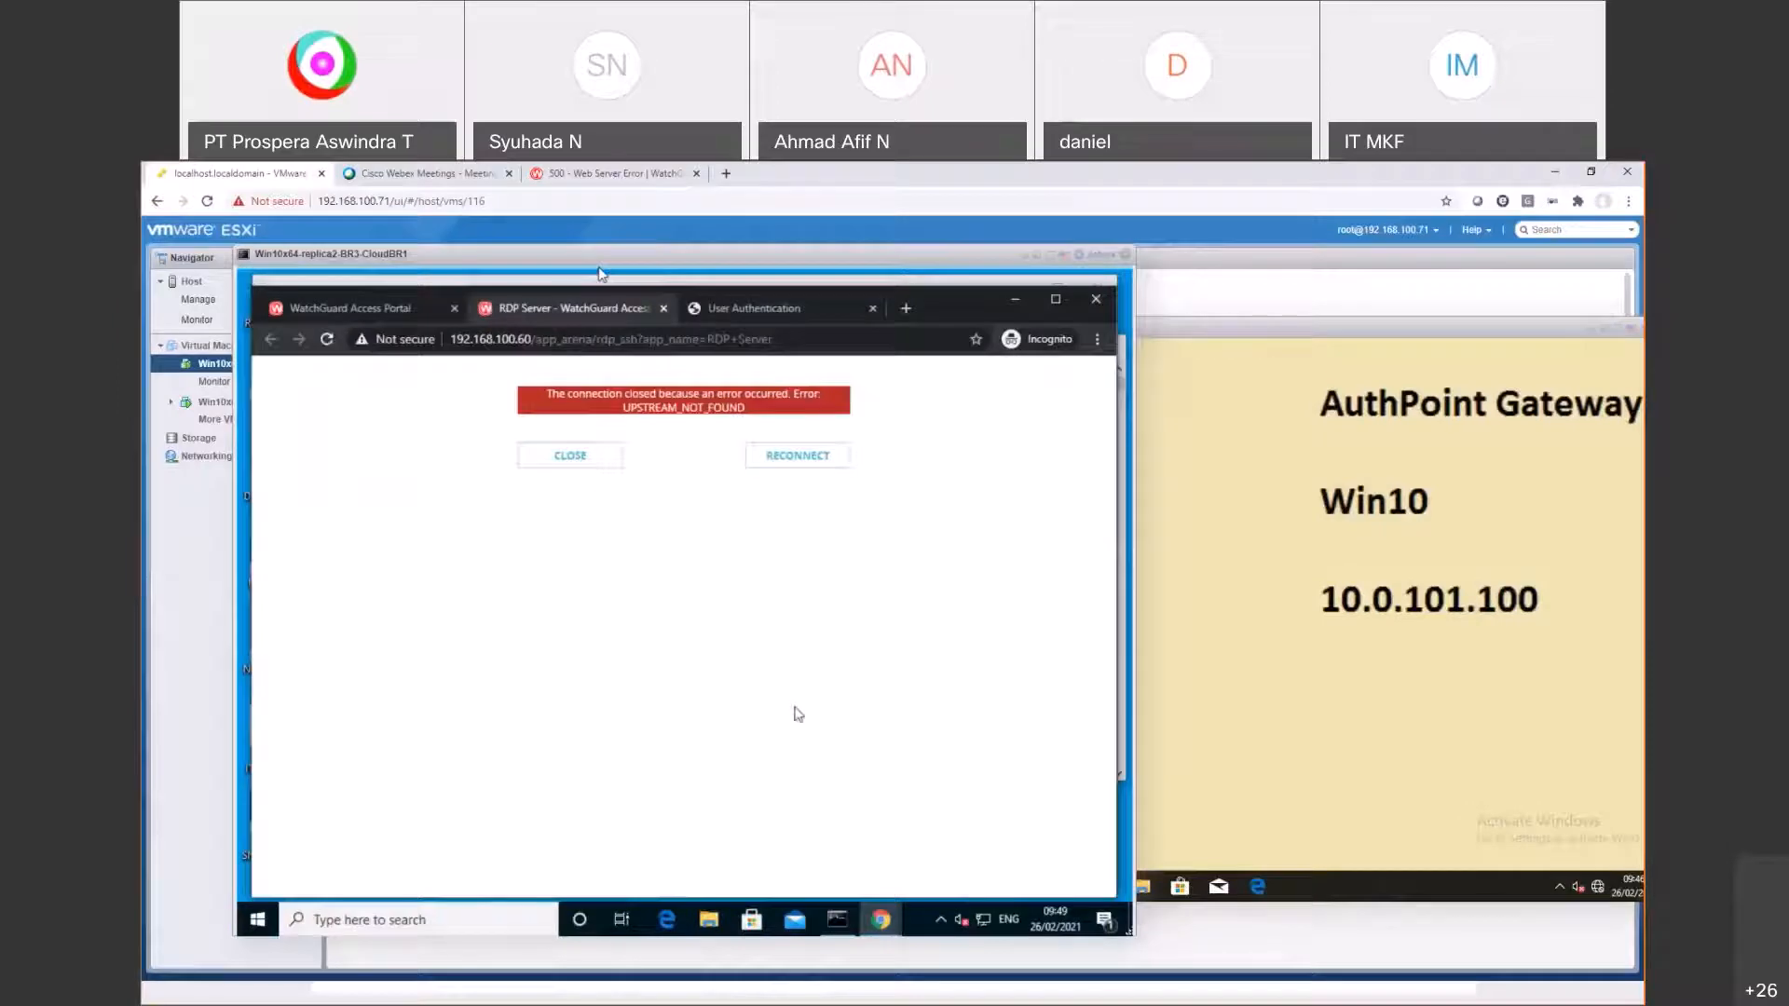
Step: Replace the RDP Server's User Authentication passphrase and accept the Access Portal settings
key(alt+Tab)
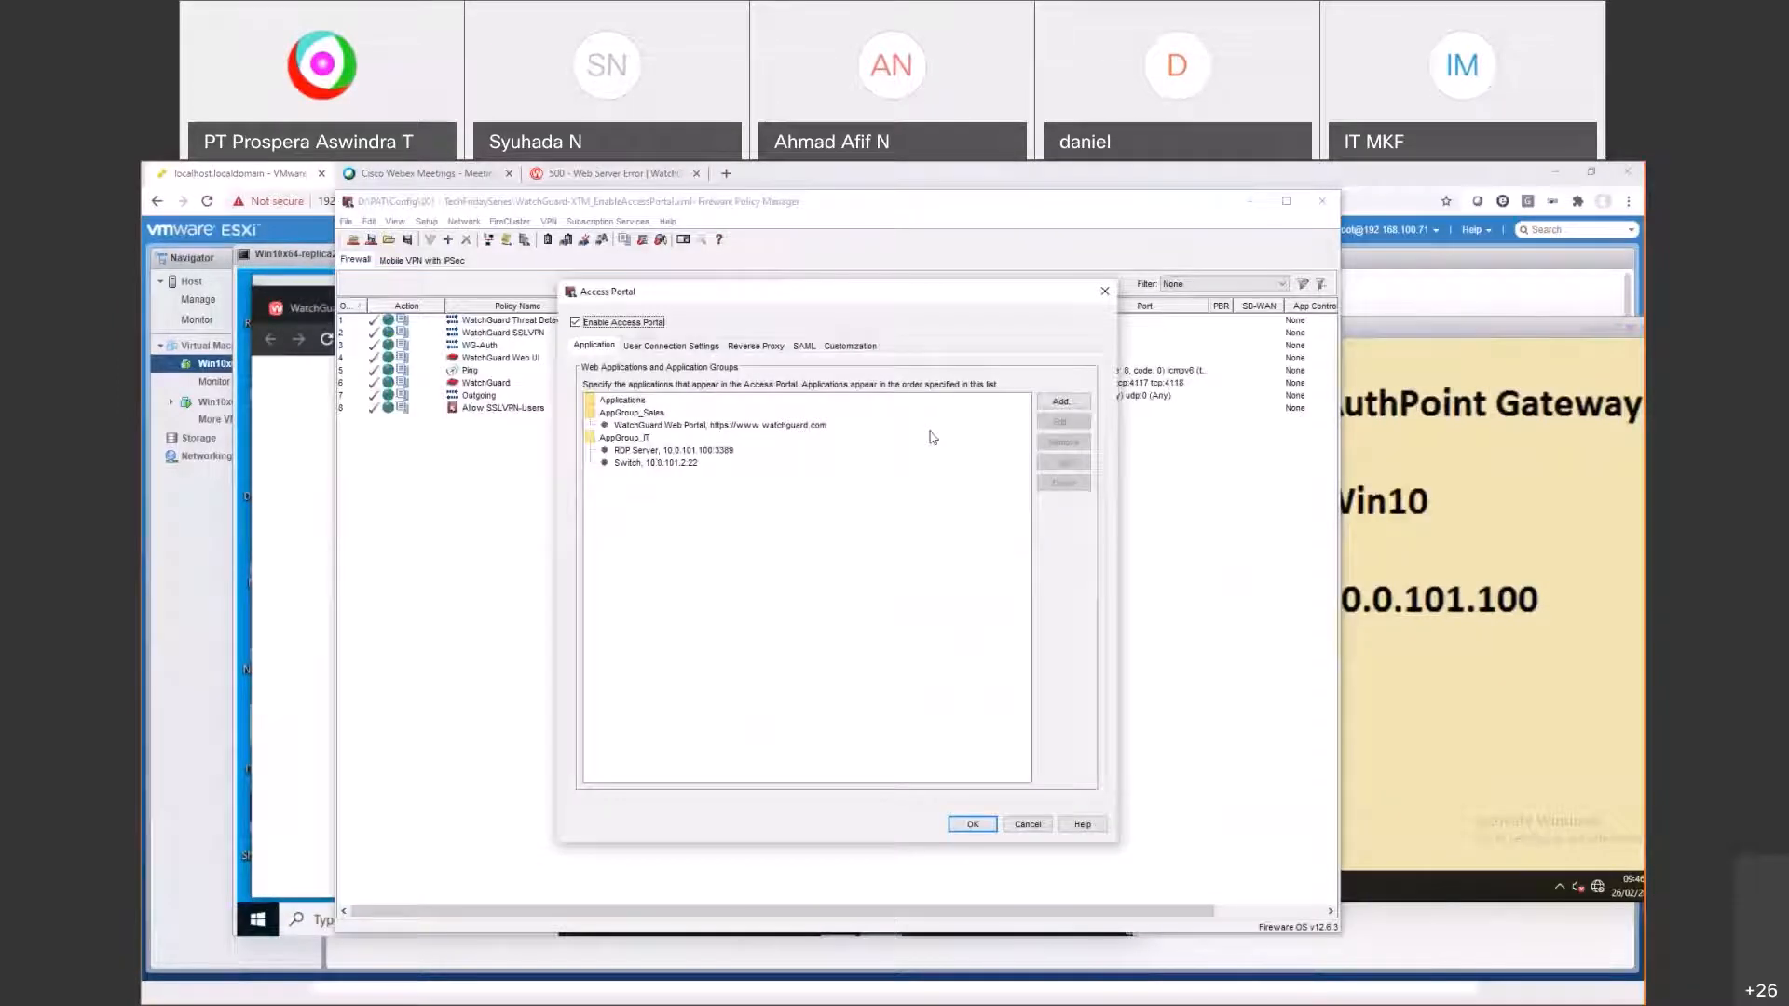
double_click(708, 450)
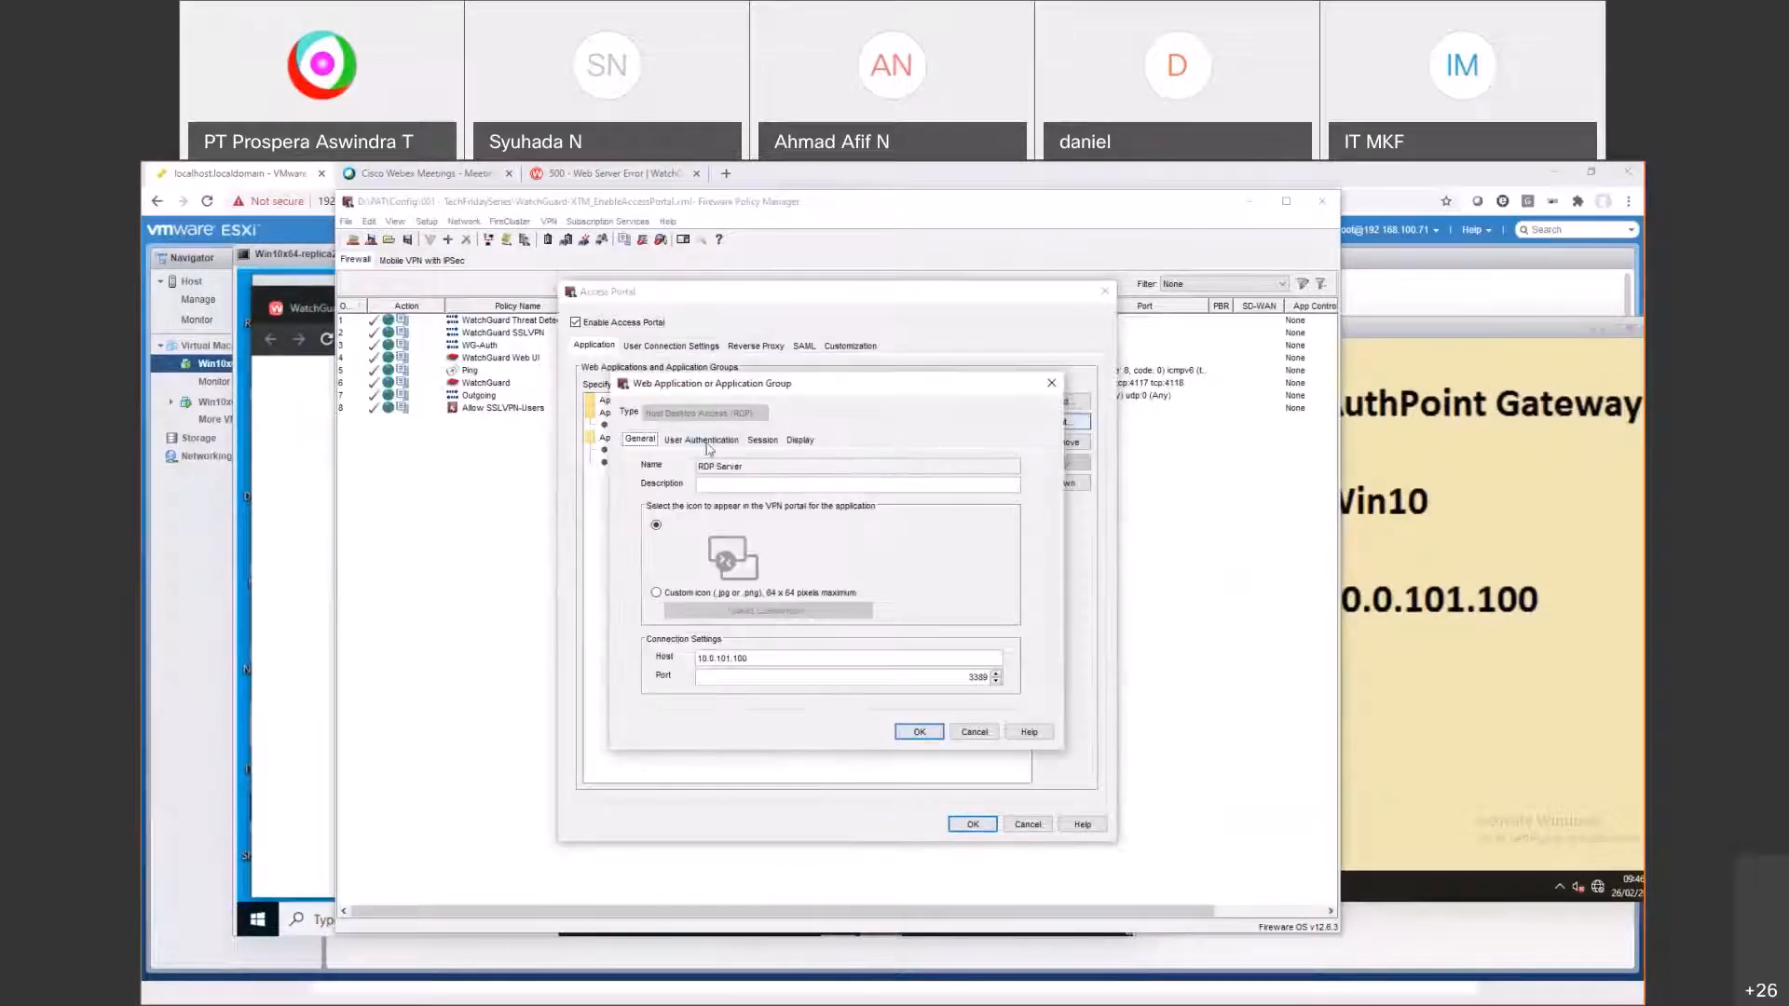
click(705, 440)
click(797, 541)
text(••••••)
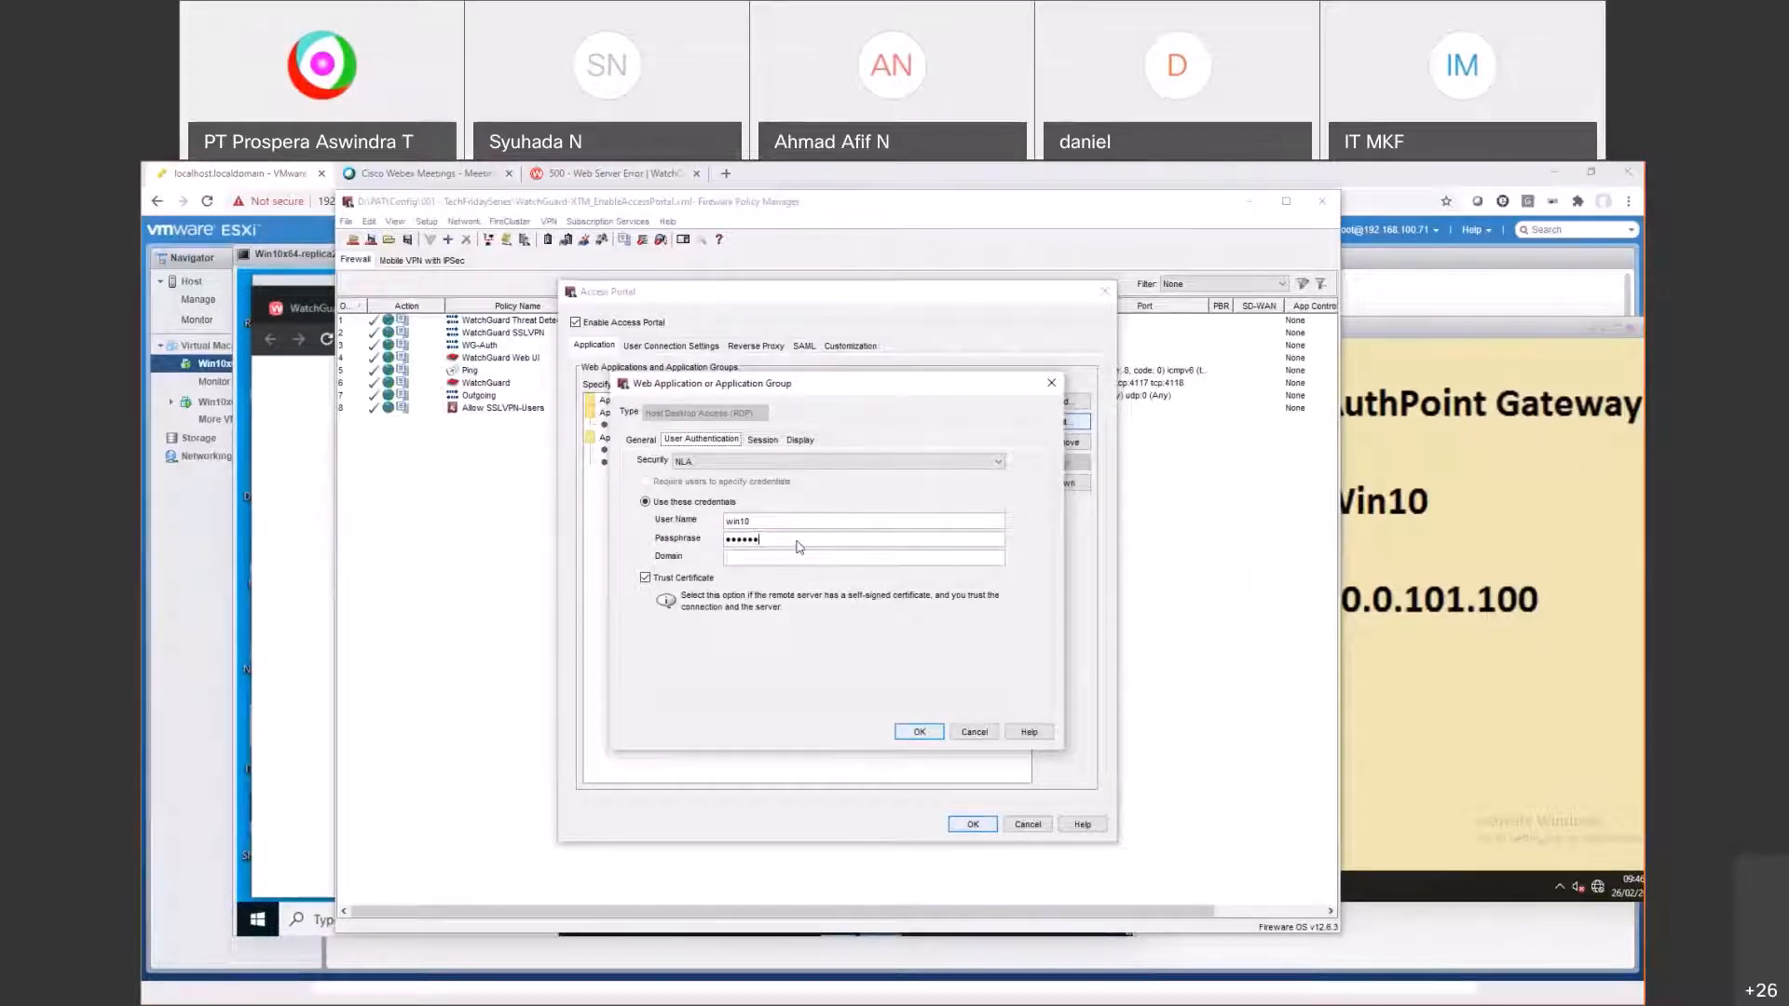
key(Return)
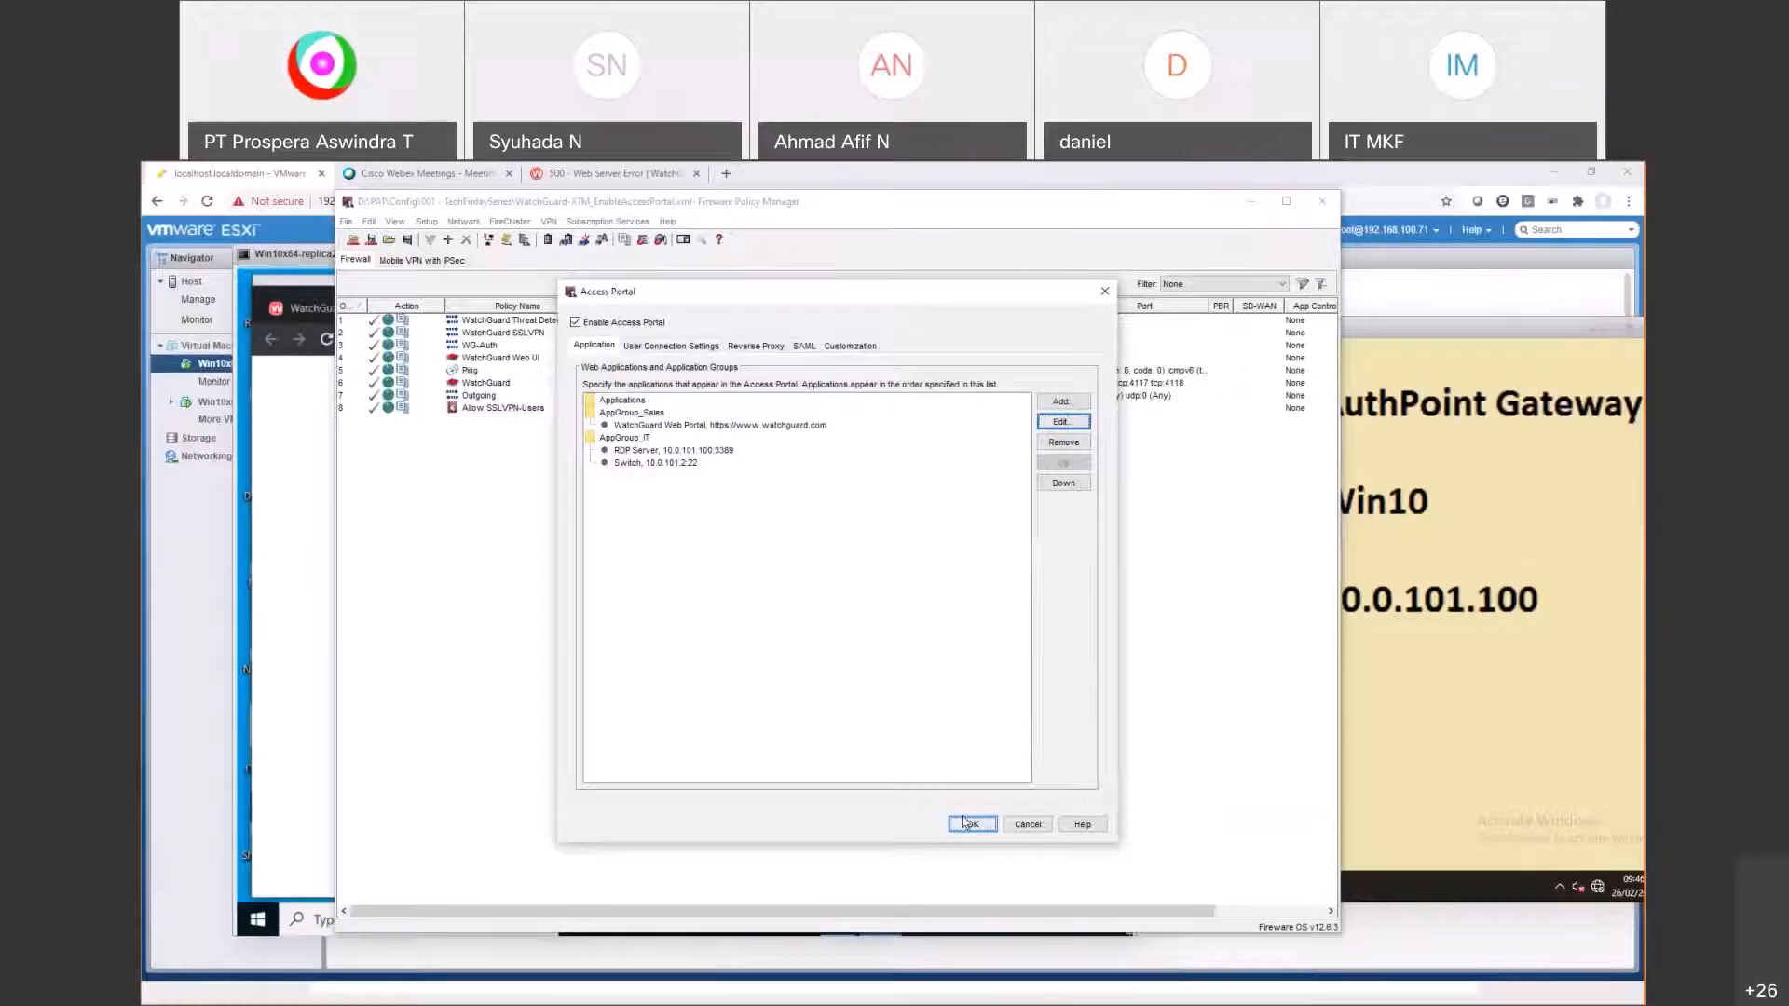
click(968, 823)
Step: Save the configuration to the Firebox with the admin passphrase and return to the VM's Access Portal
click(371, 241)
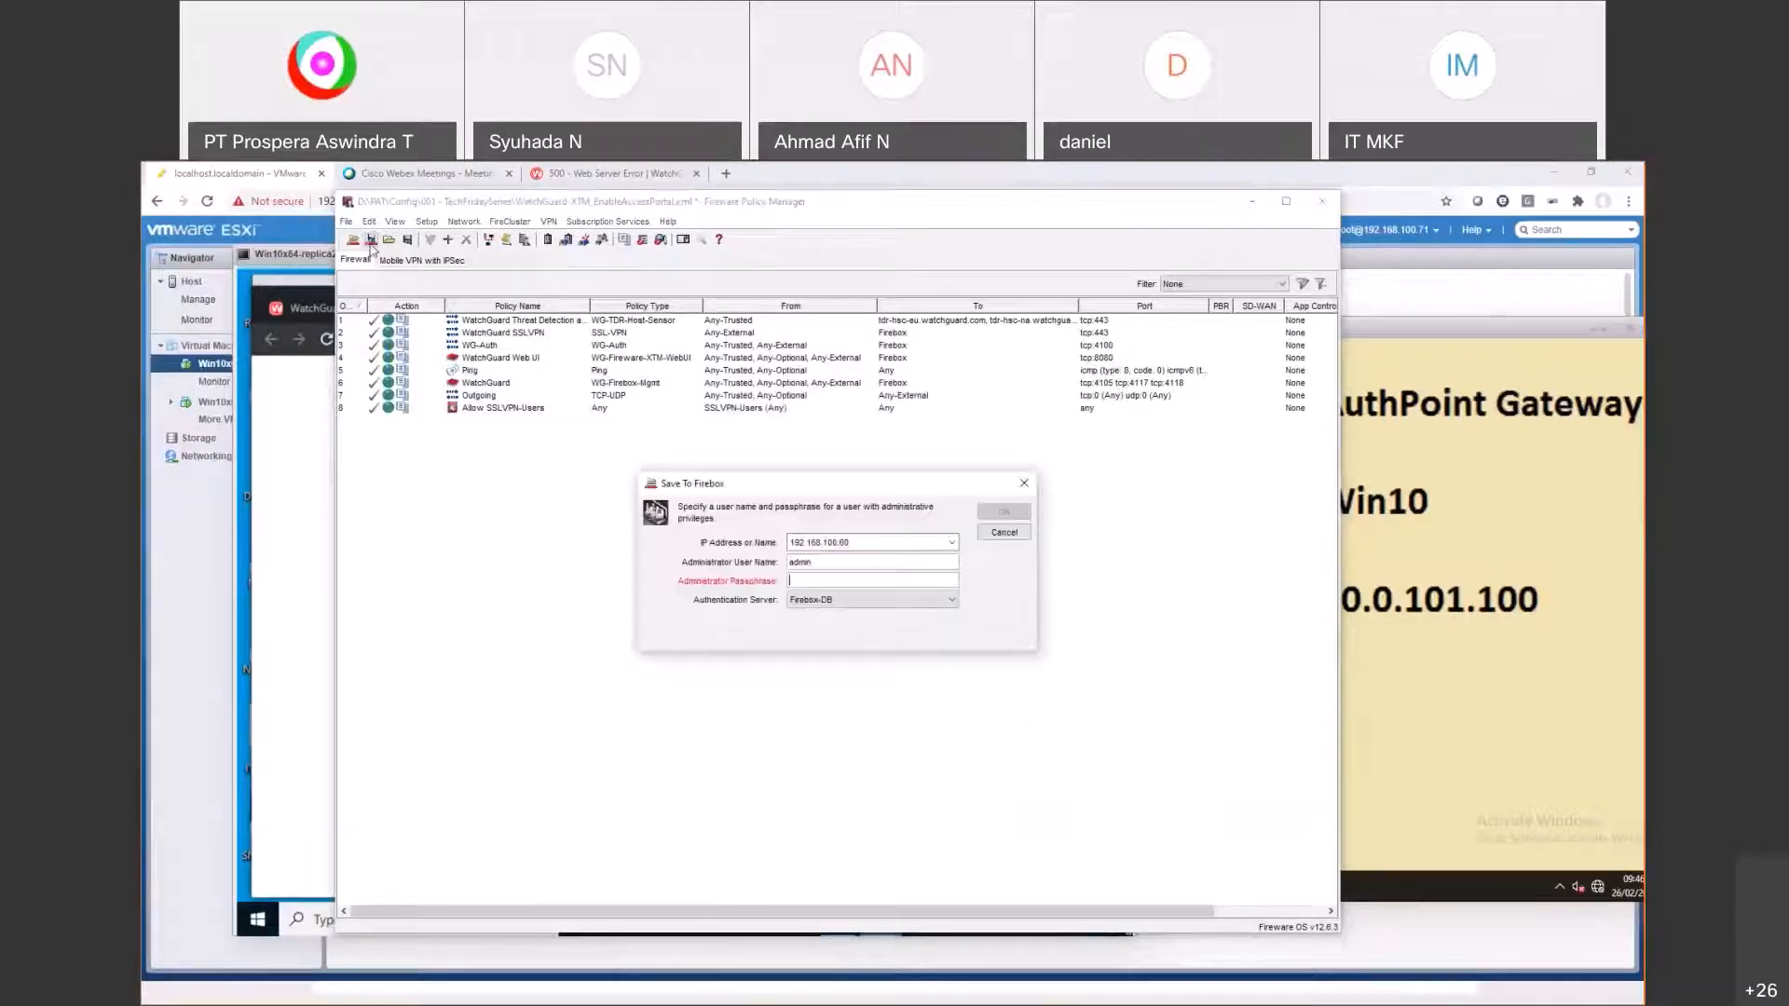
text(*********)
key(Return)
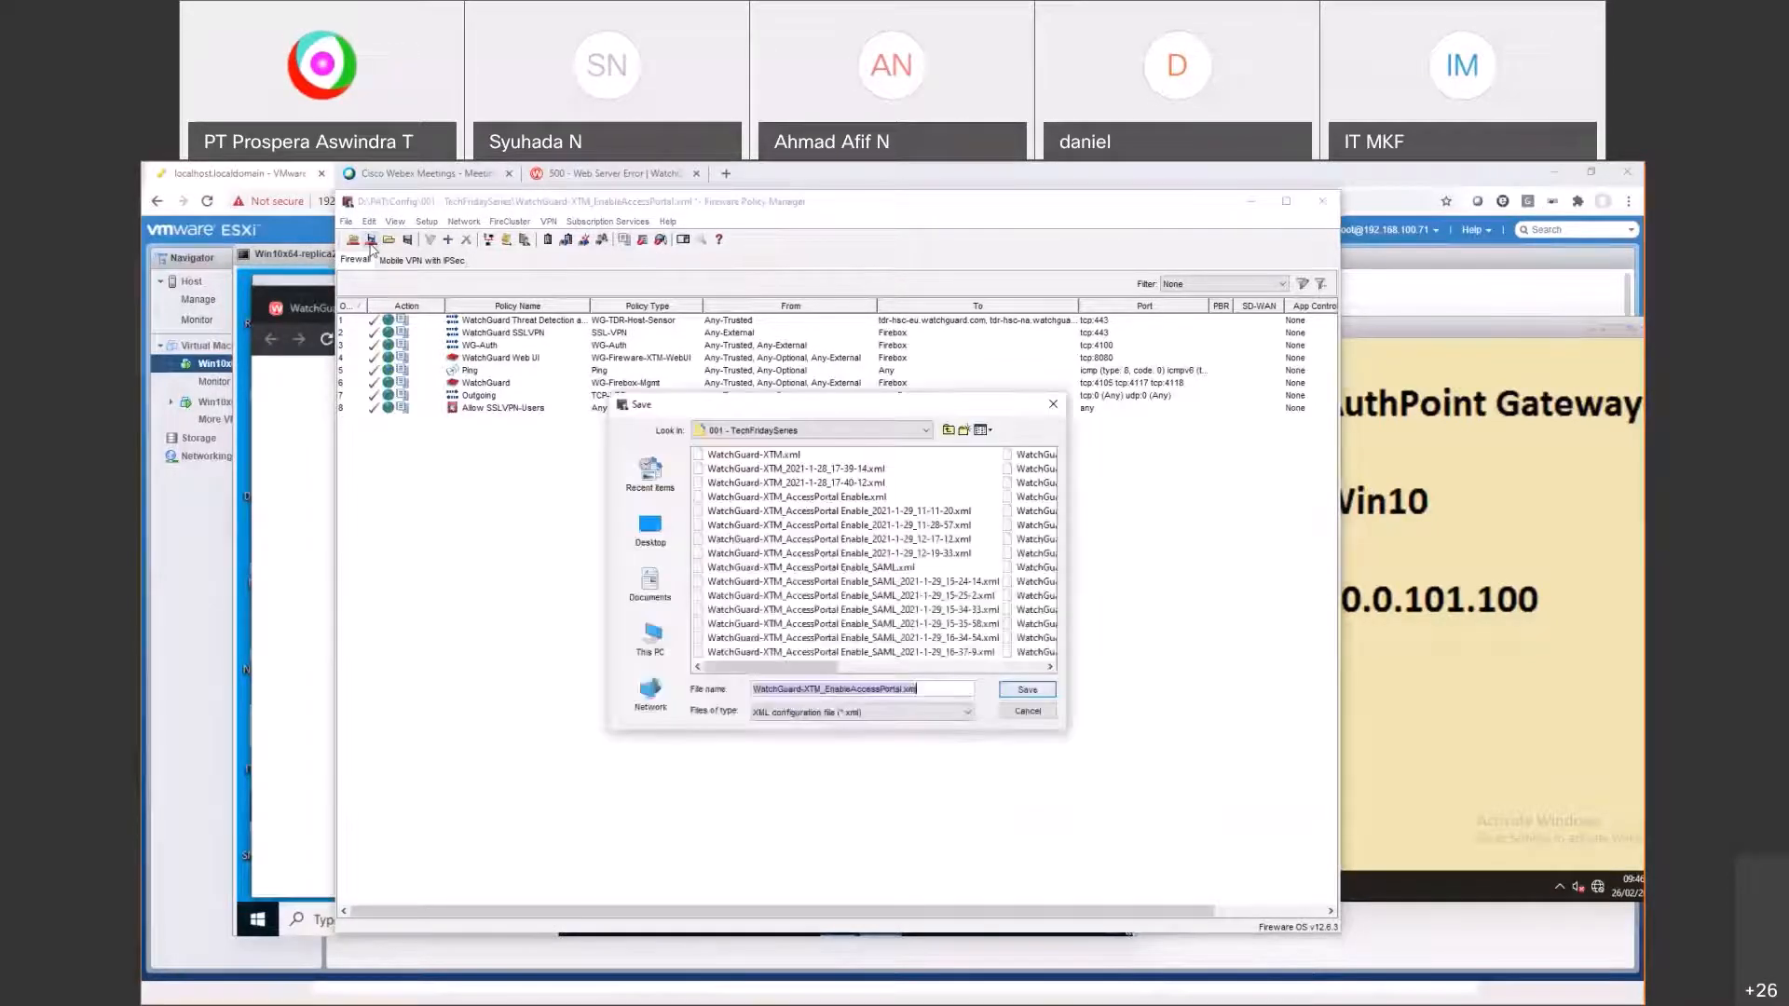
key(Return)
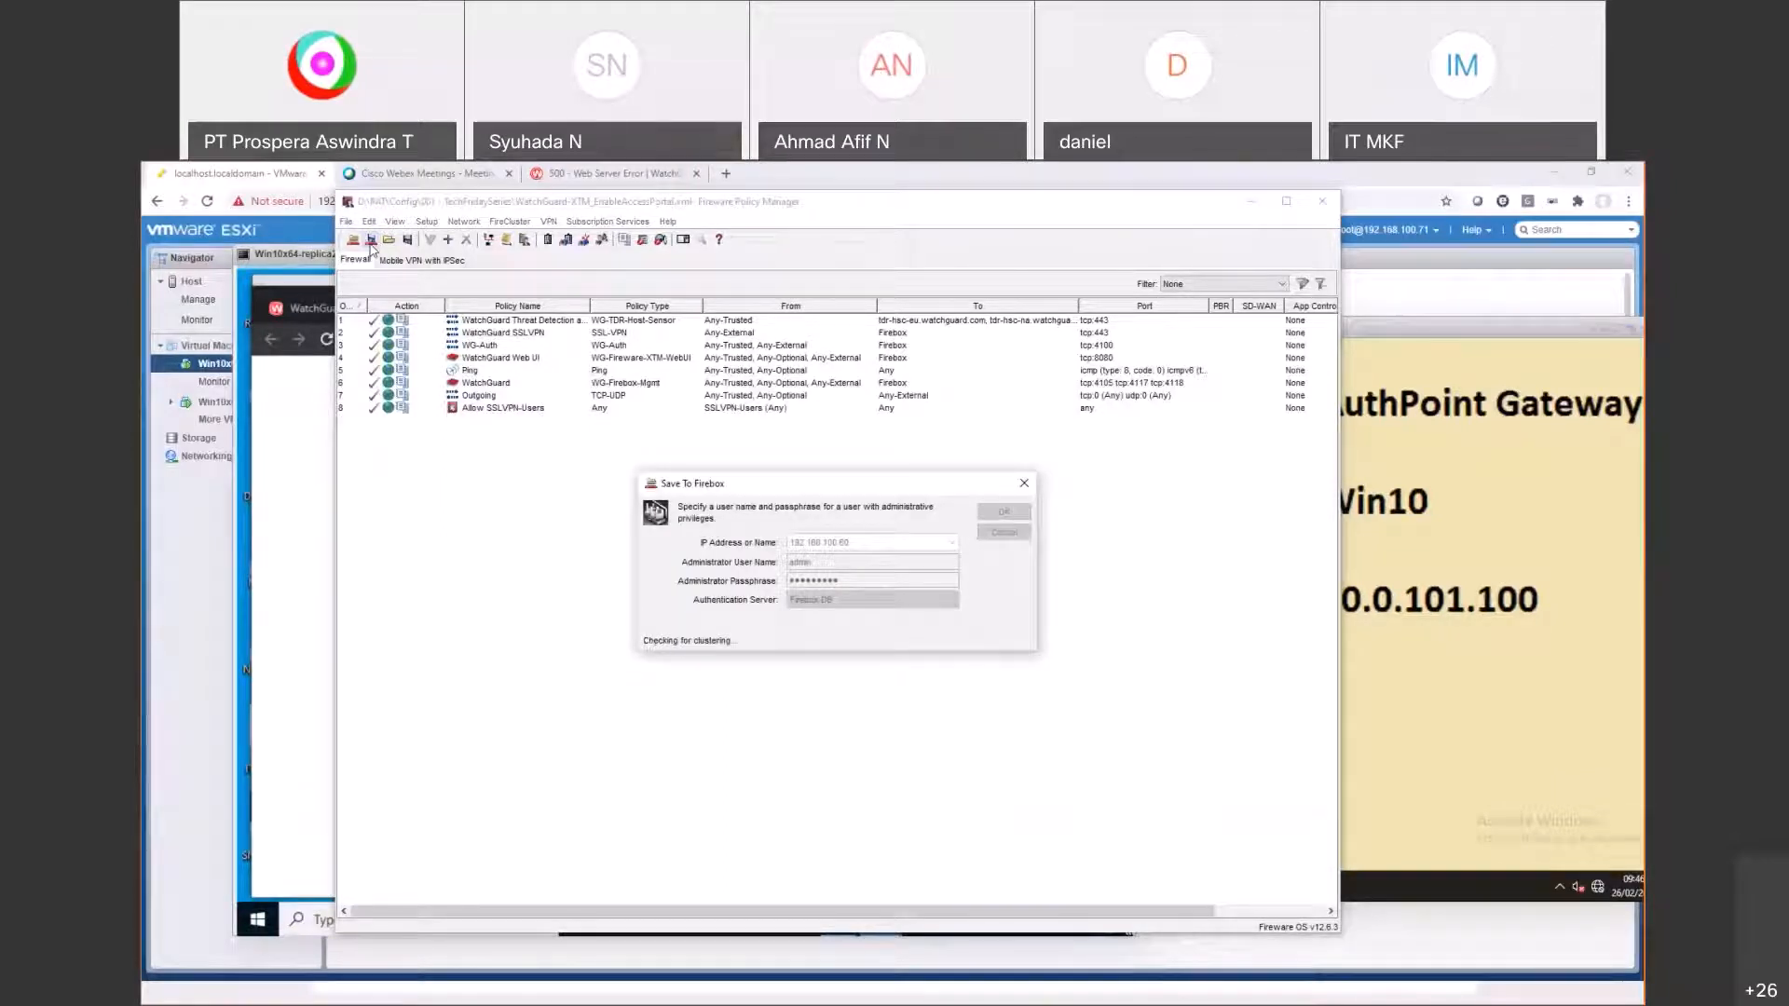
click(294, 516)
click(595, 451)
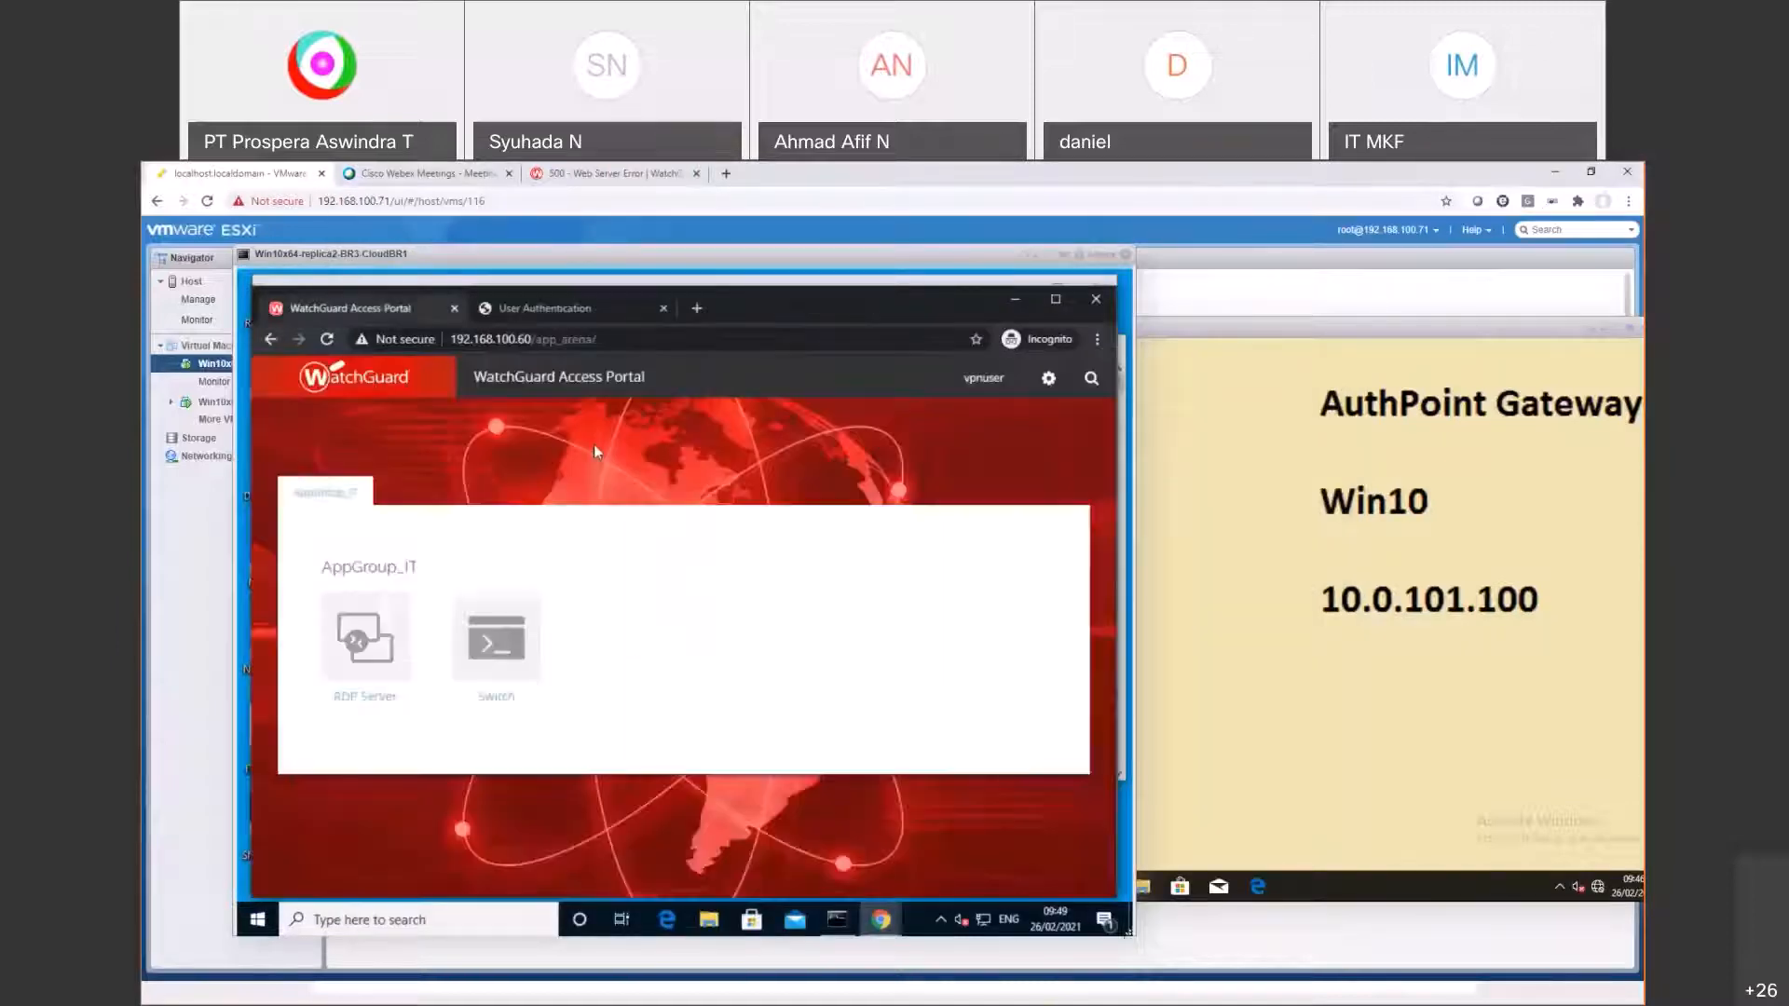
Step: Open the RDP Server remote desktop session, then reopen Policy Manager's Subscription Services > Access Portal settings
click(371, 623)
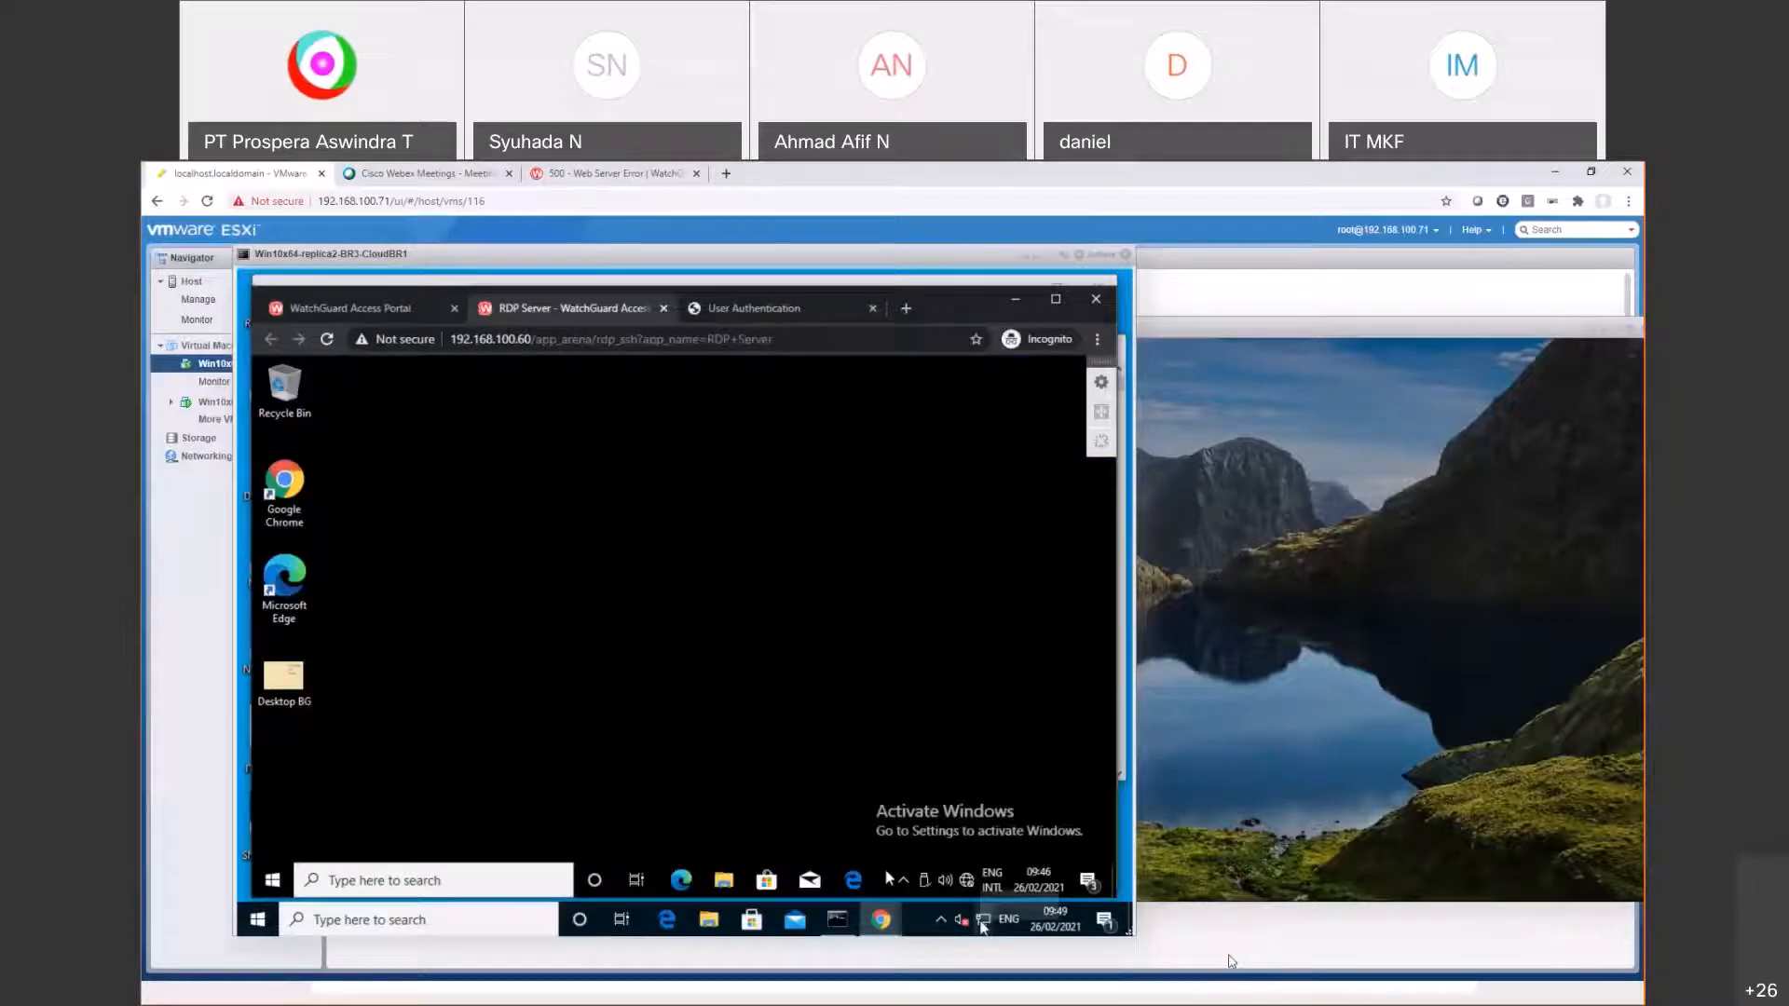
key(alt+Tab)
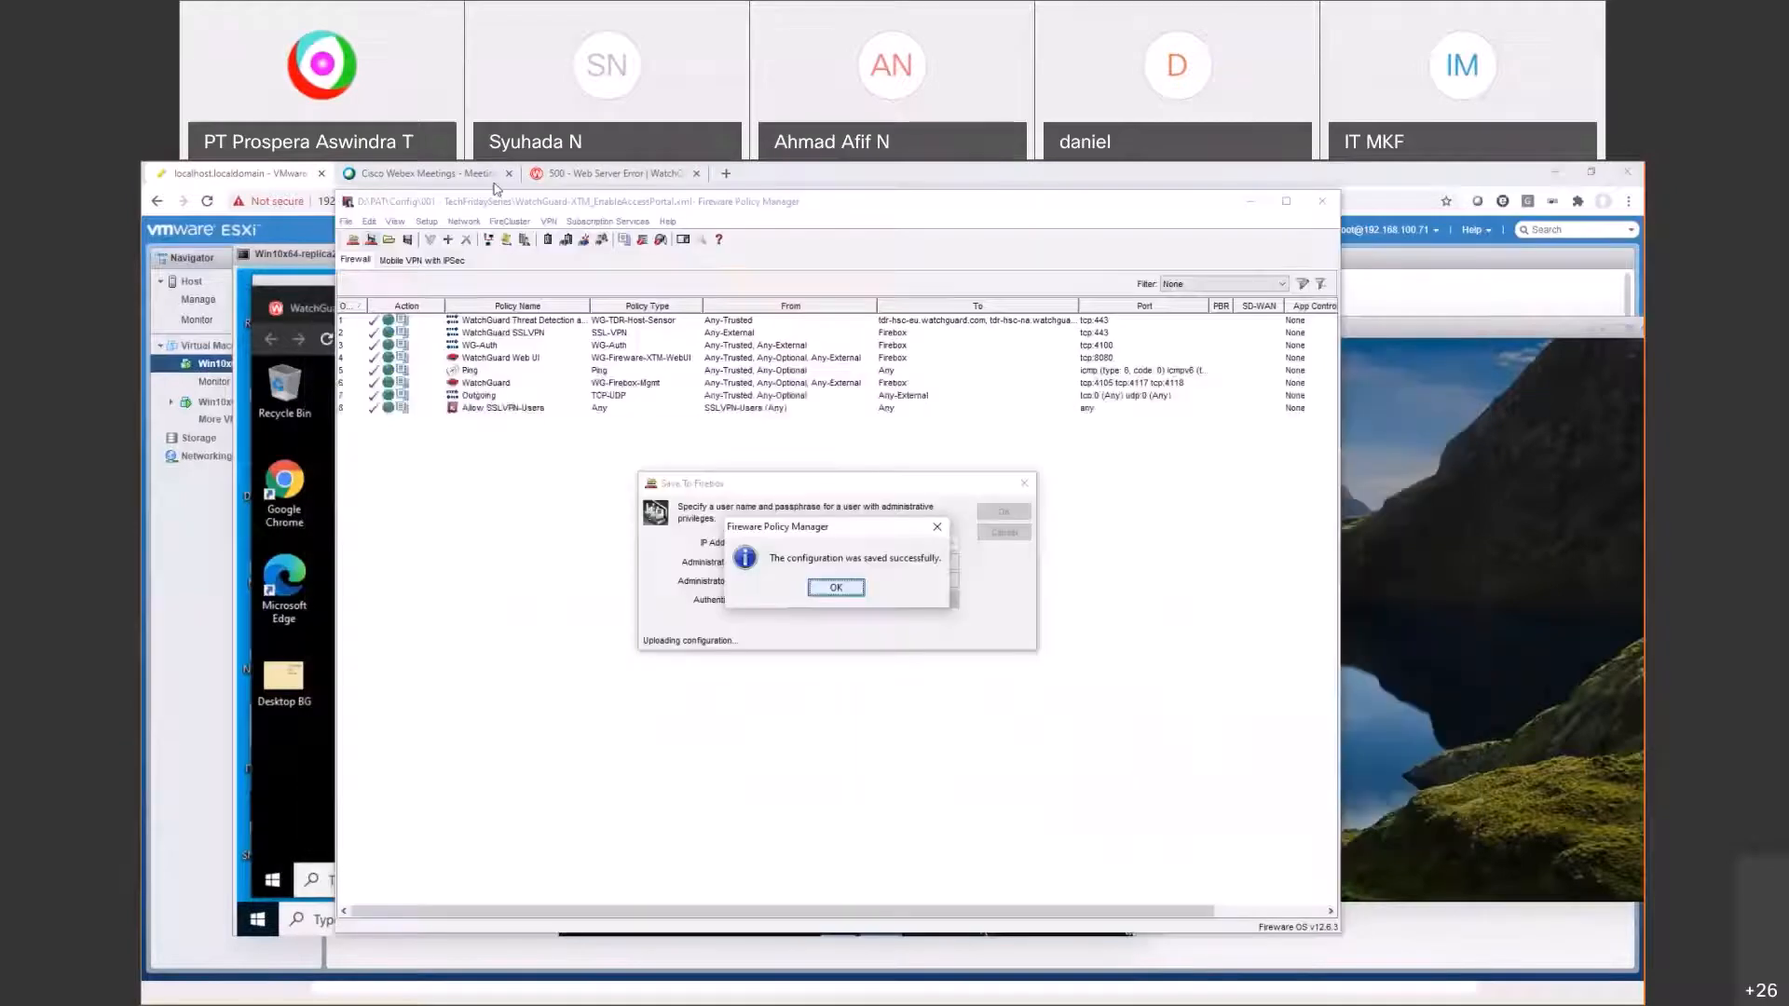
click(830, 589)
click(607, 221)
click(593, 243)
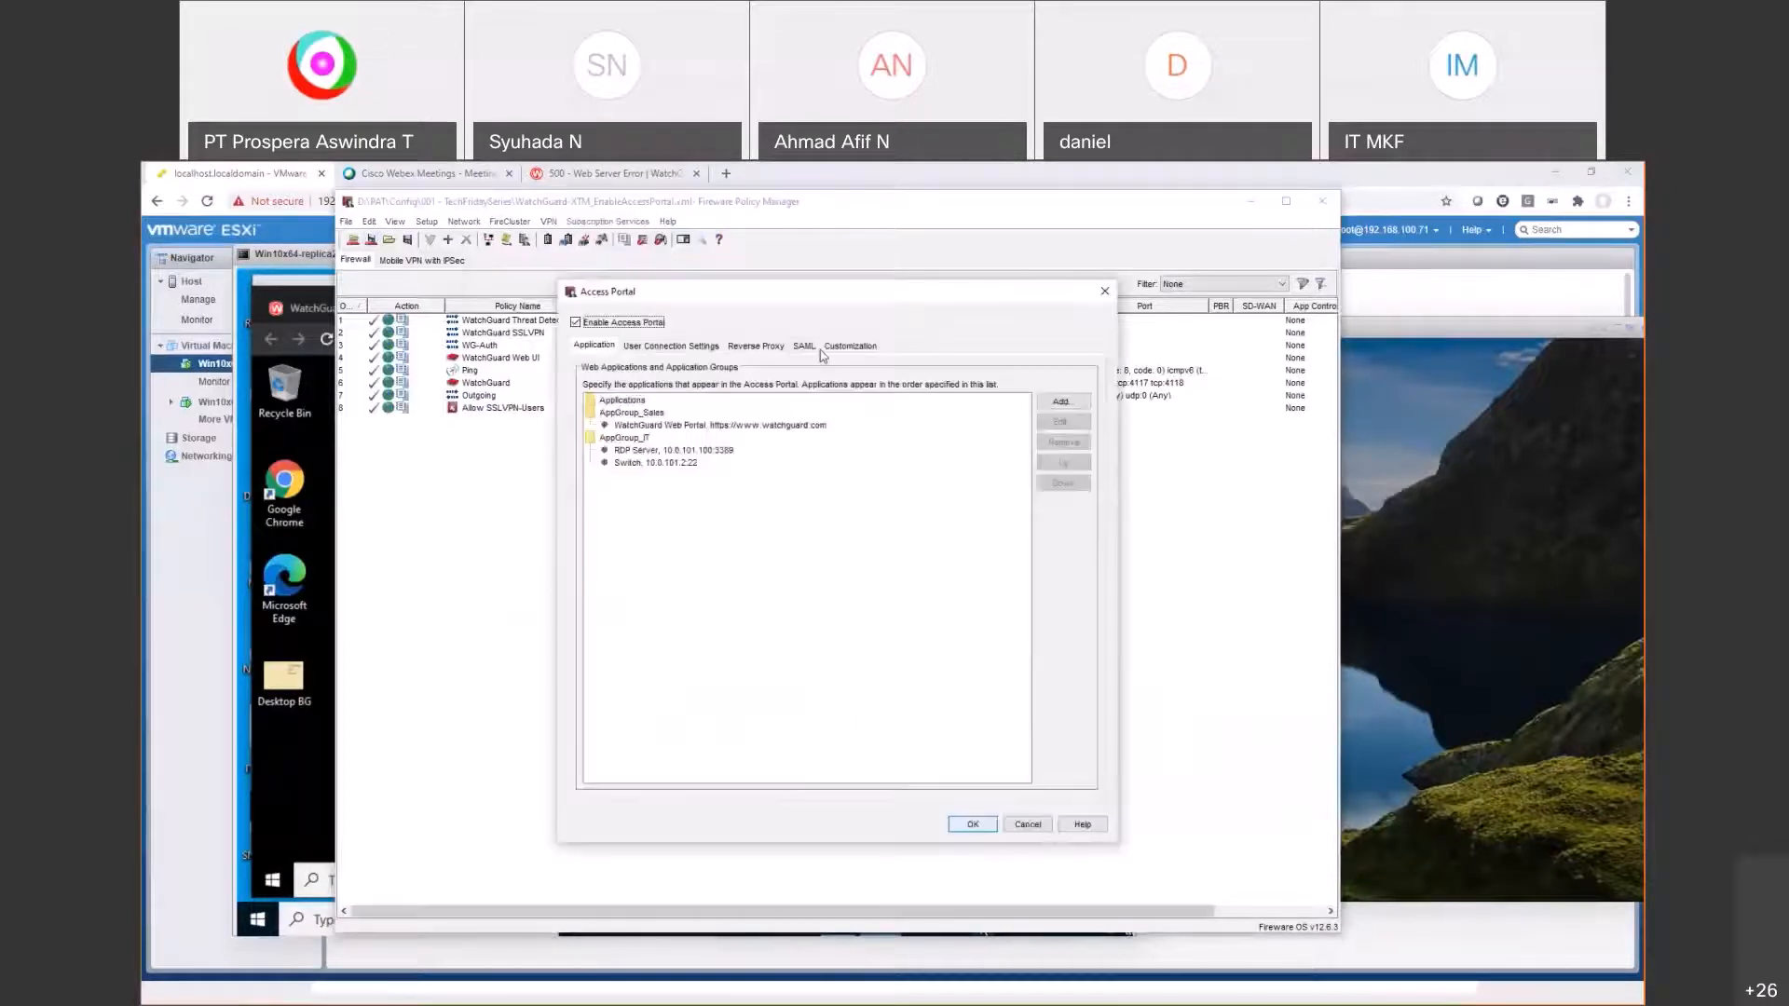
click(685, 450)
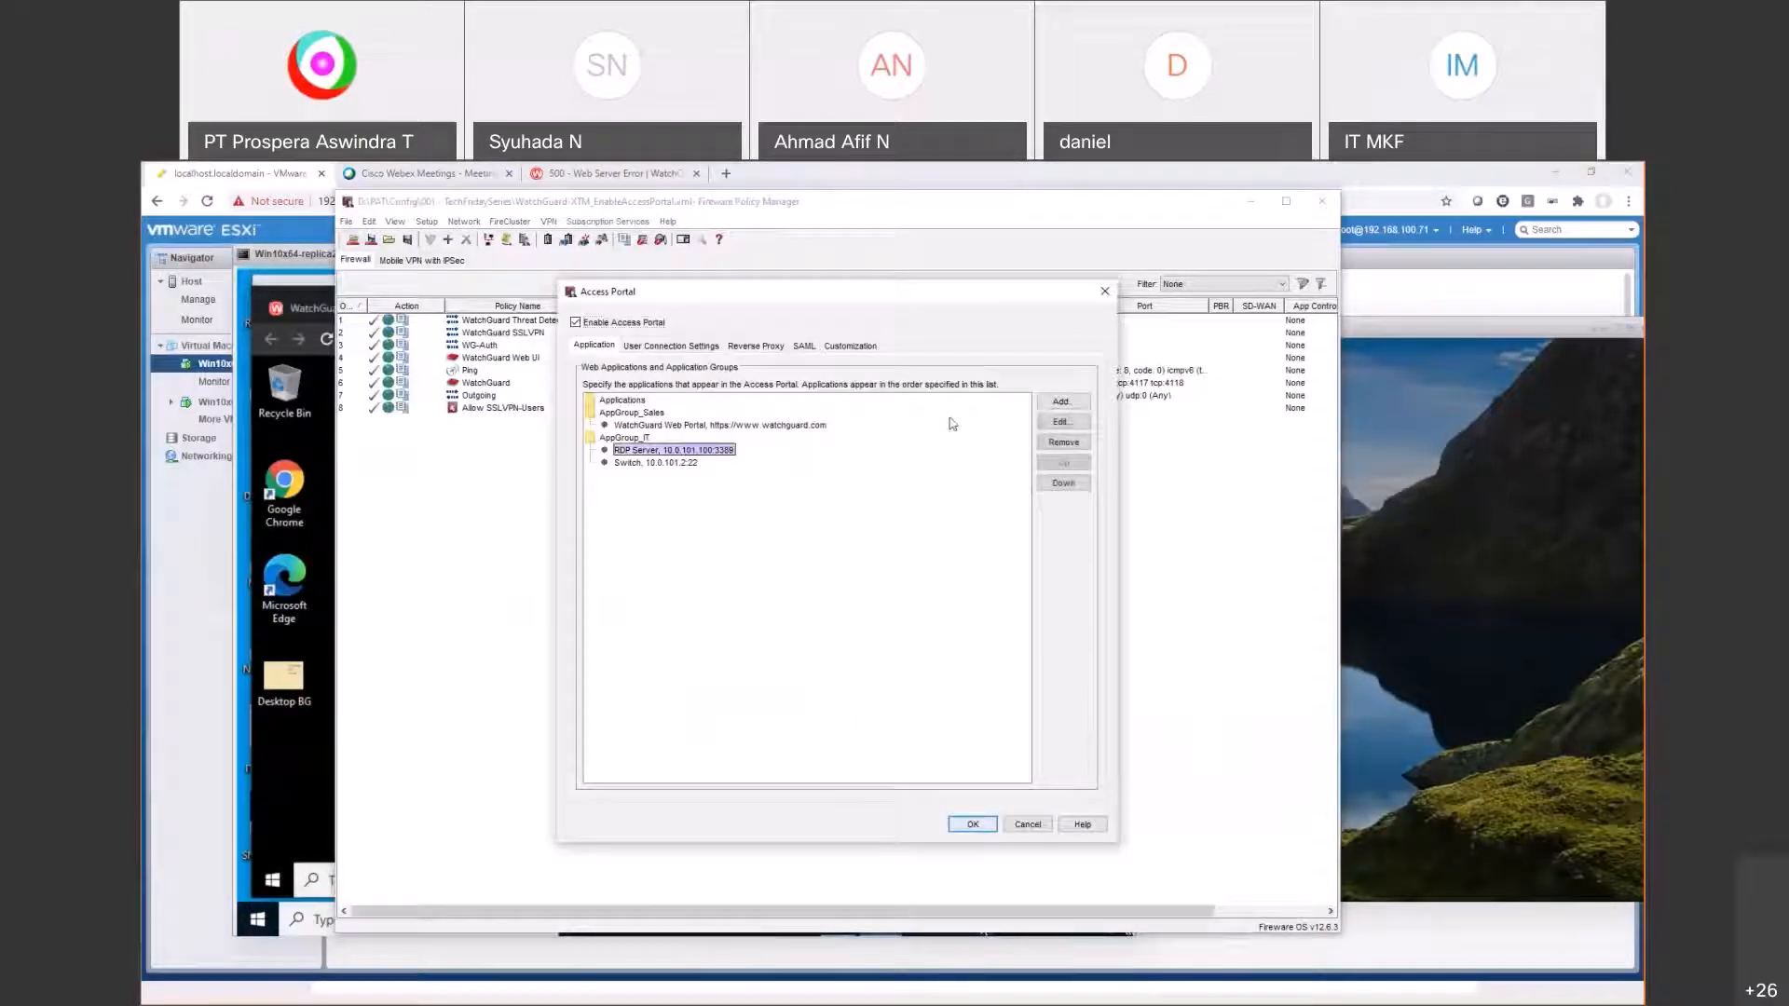
click(1062, 421)
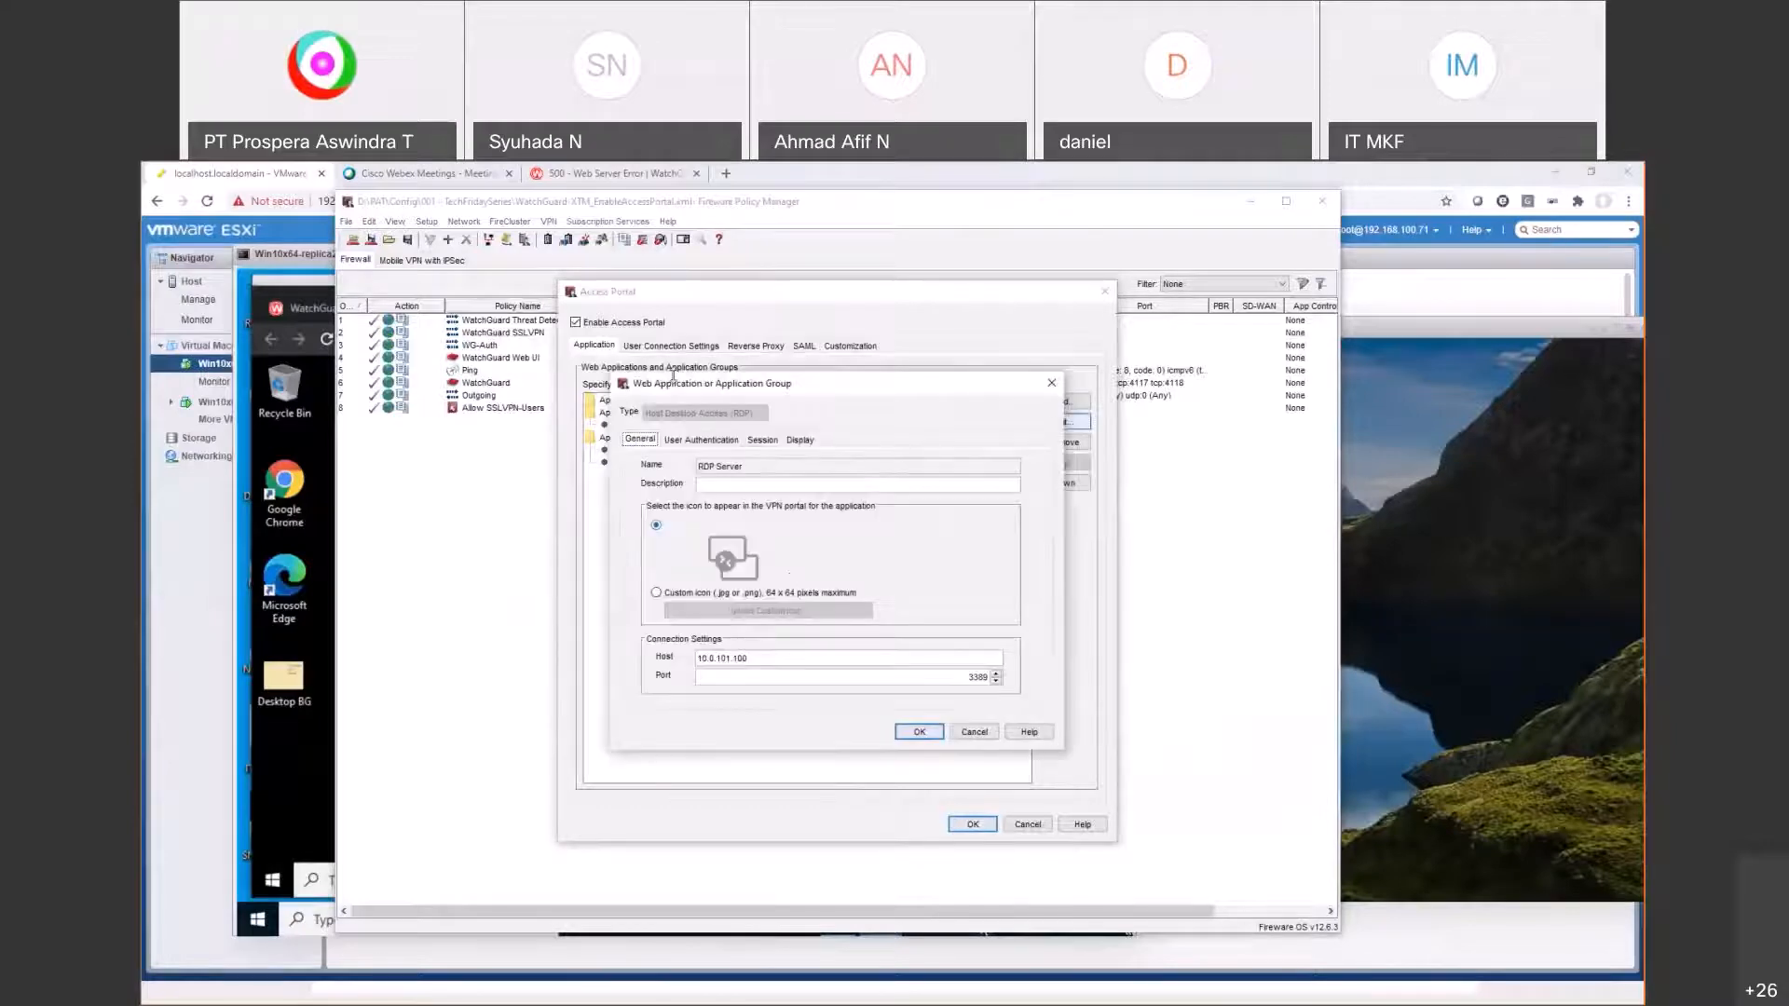
click(708, 440)
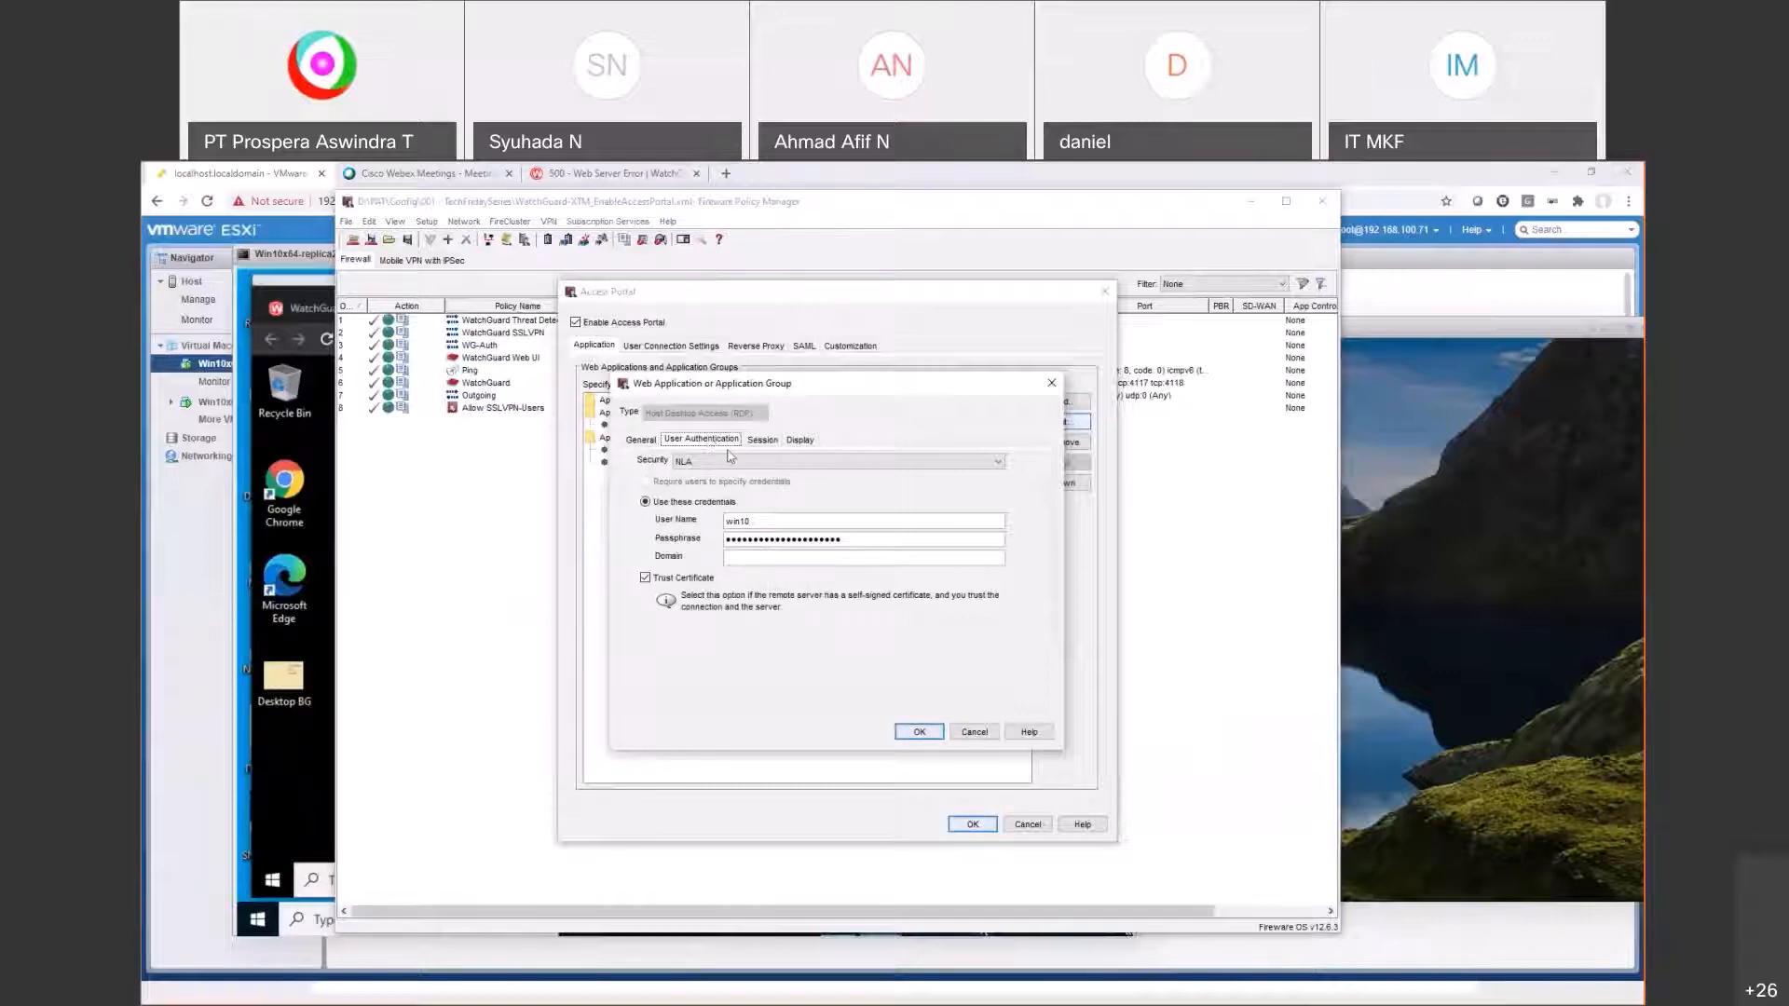
click(730, 460)
click(718, 487)
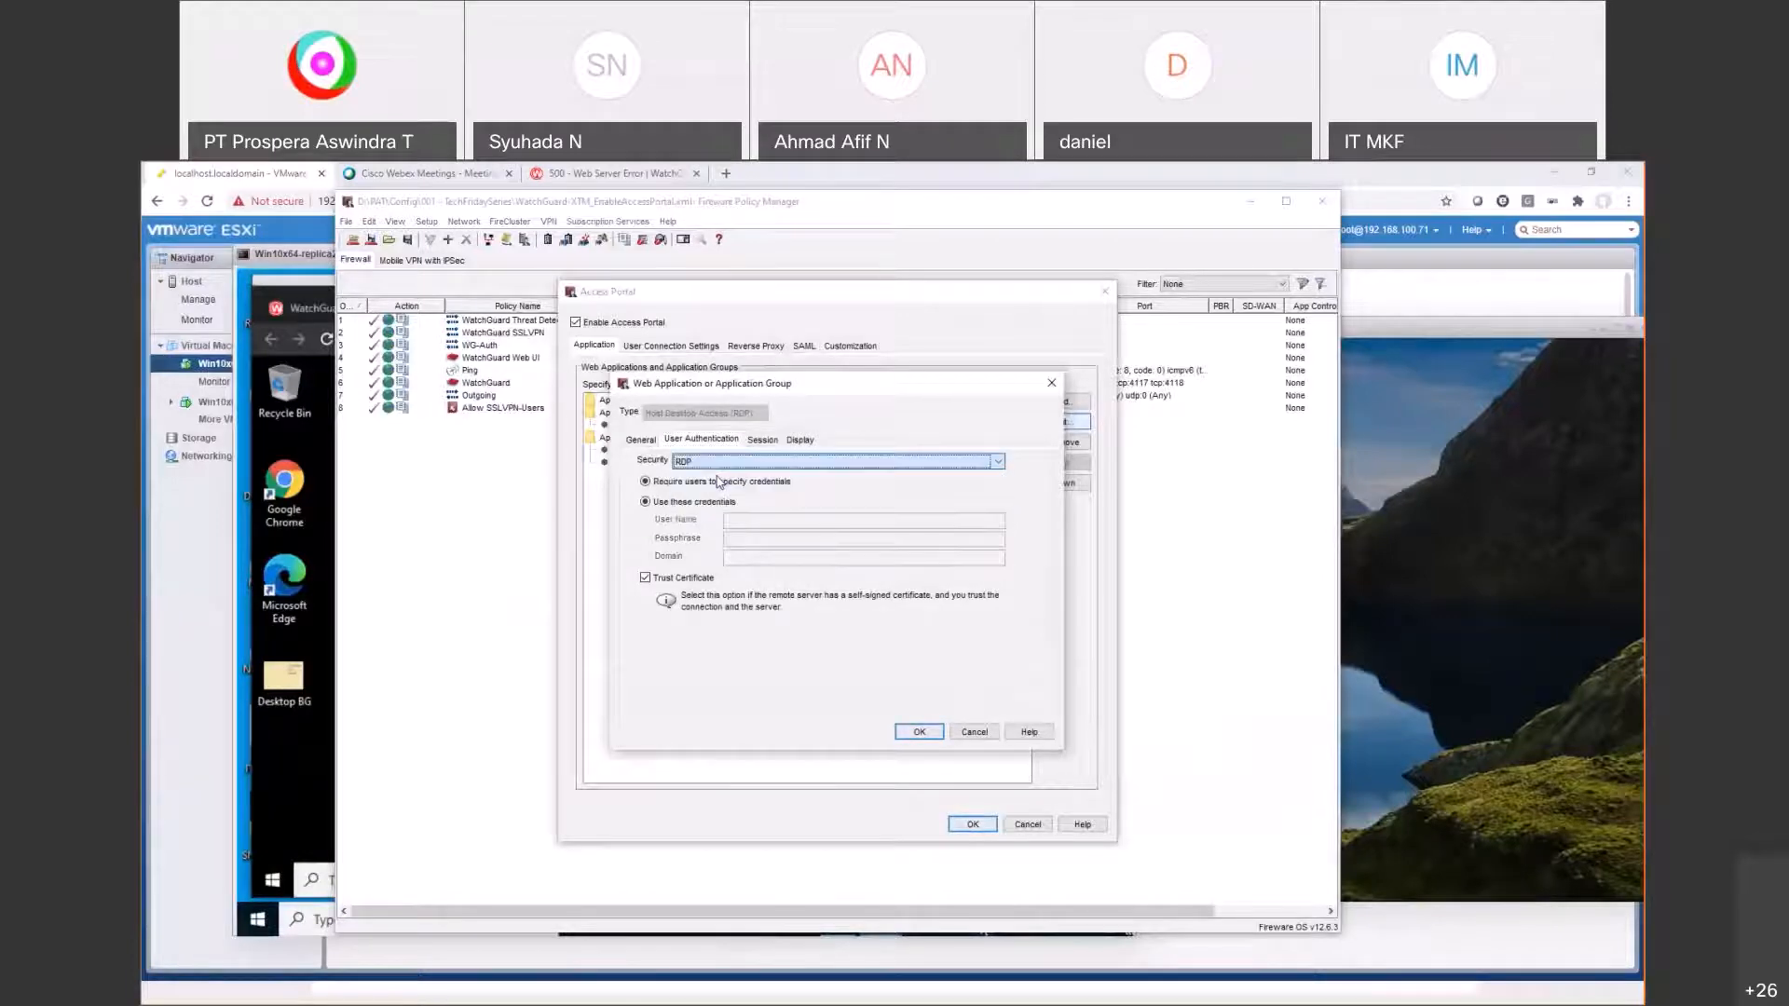
click(678, 483)
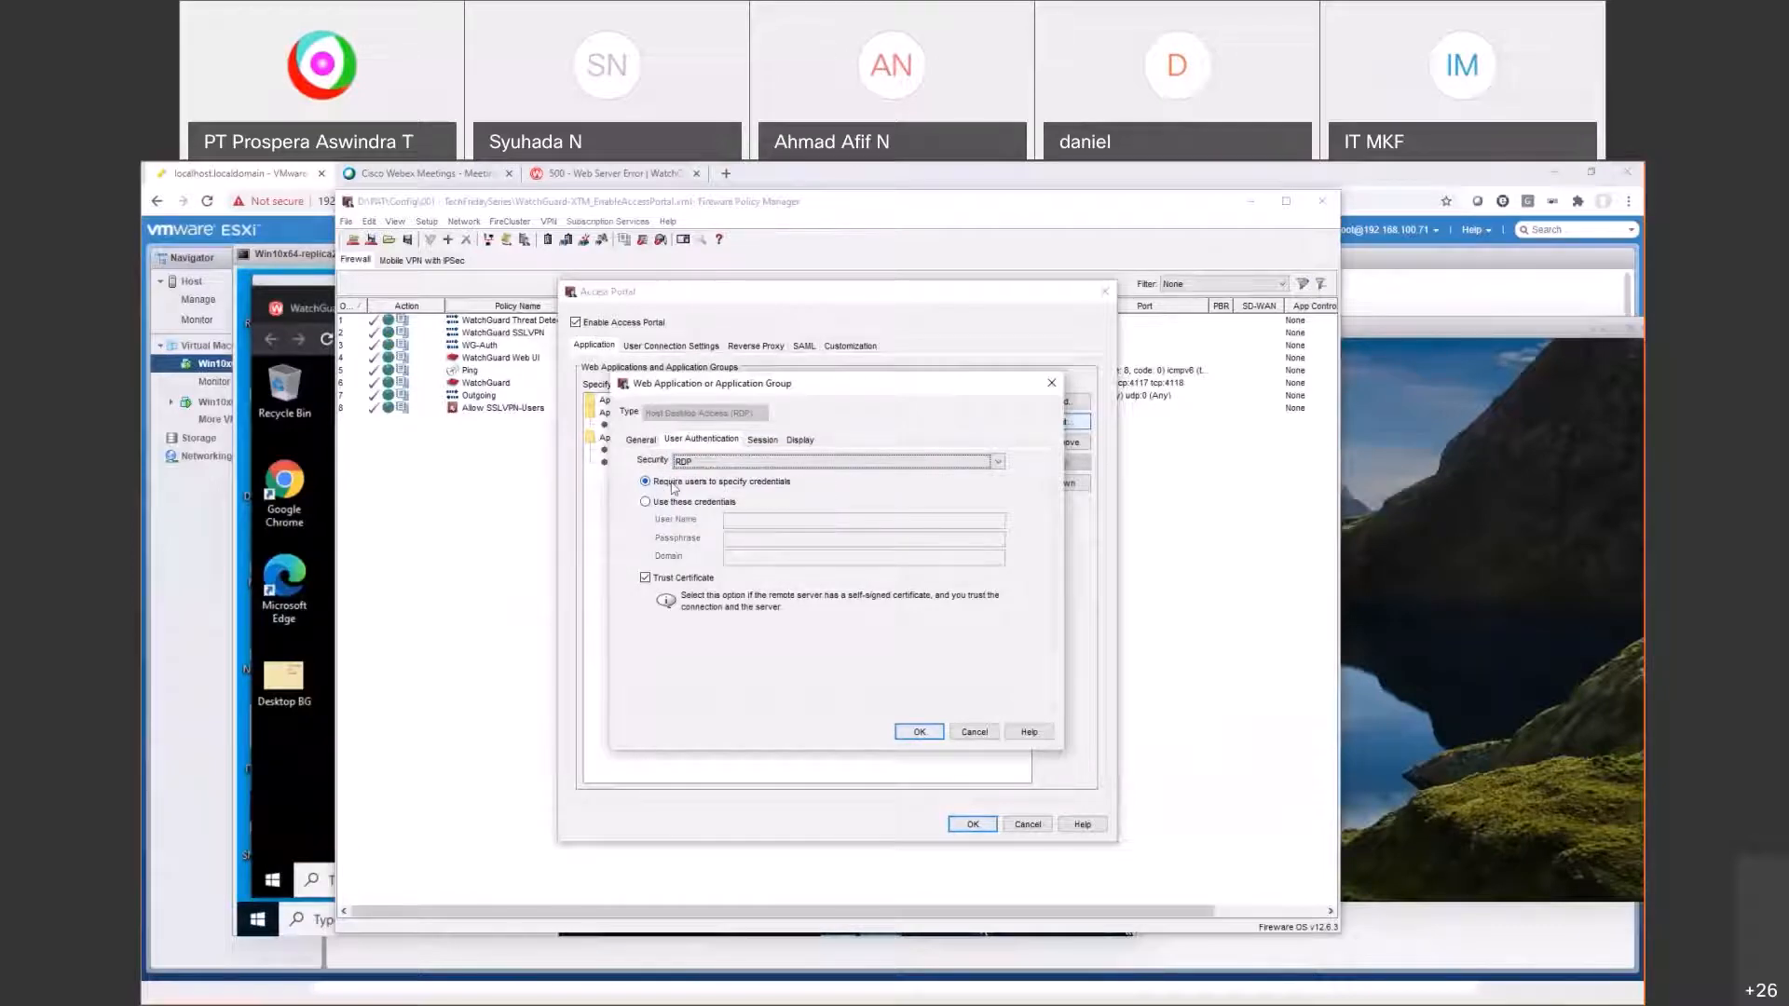
click(974, 733)
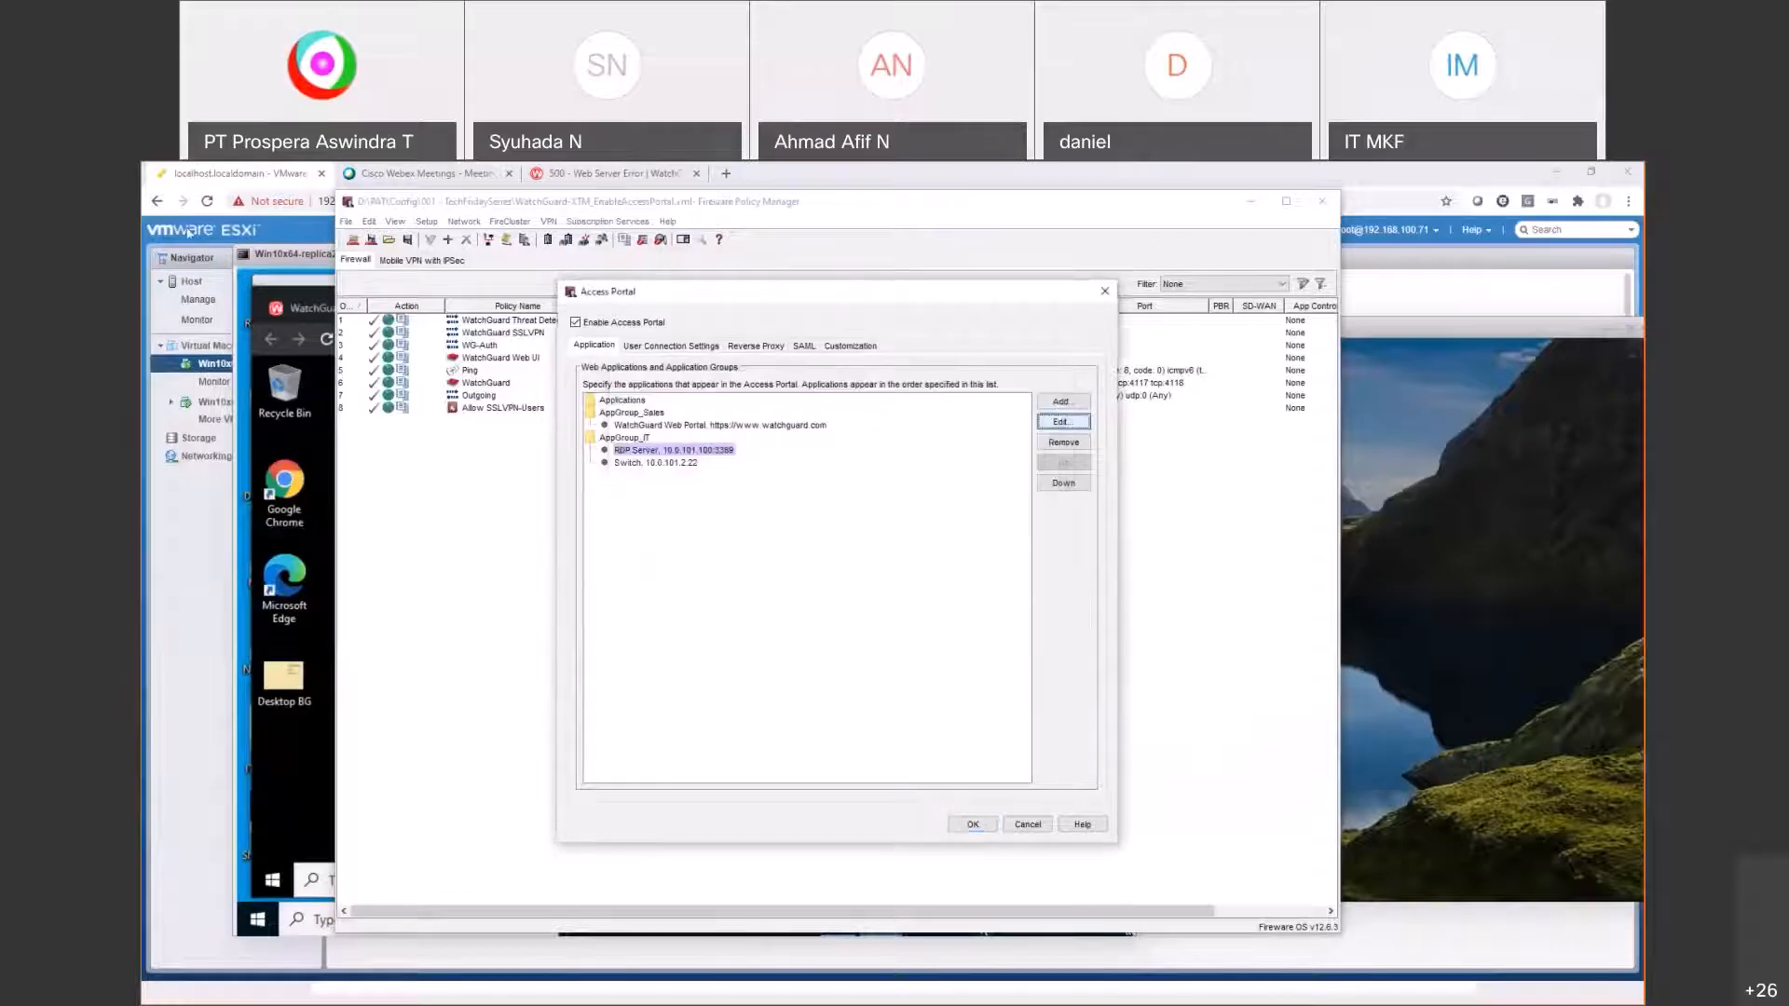
Step: Launch the Switch app from the portal, open the downloaded rdp_ssh.html, then close that tab
click(250, 175)
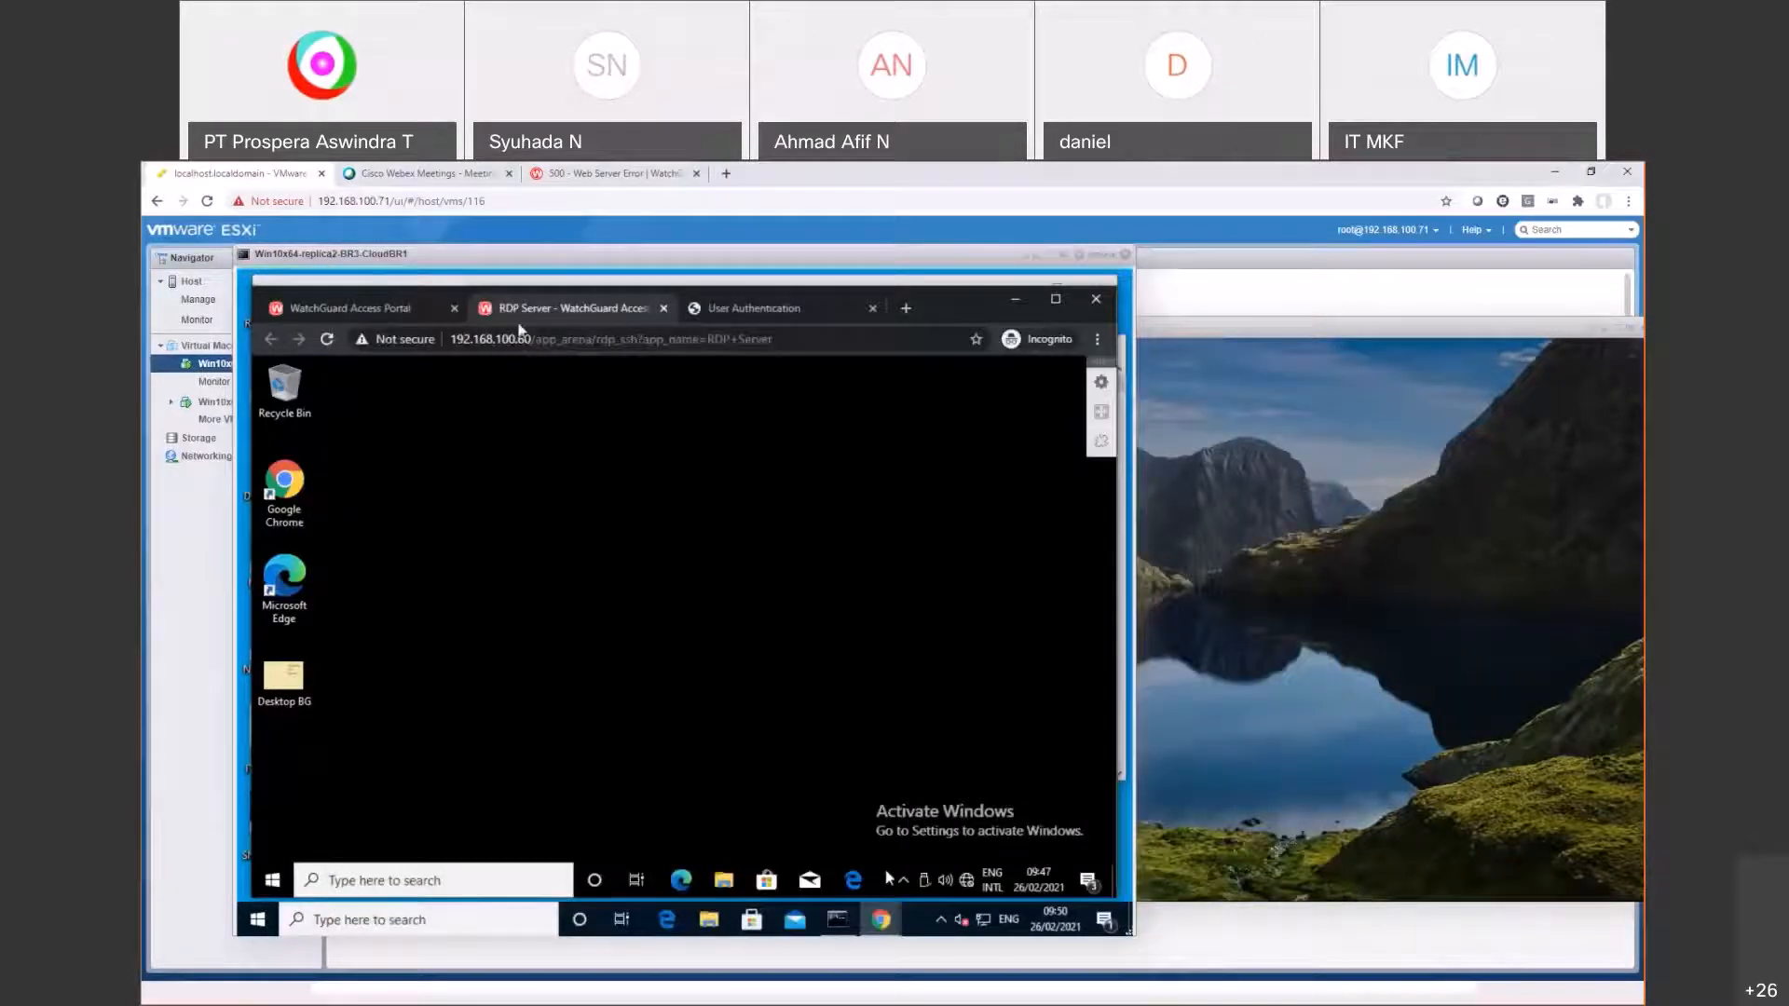
click(396, 310)
click(494, 671)
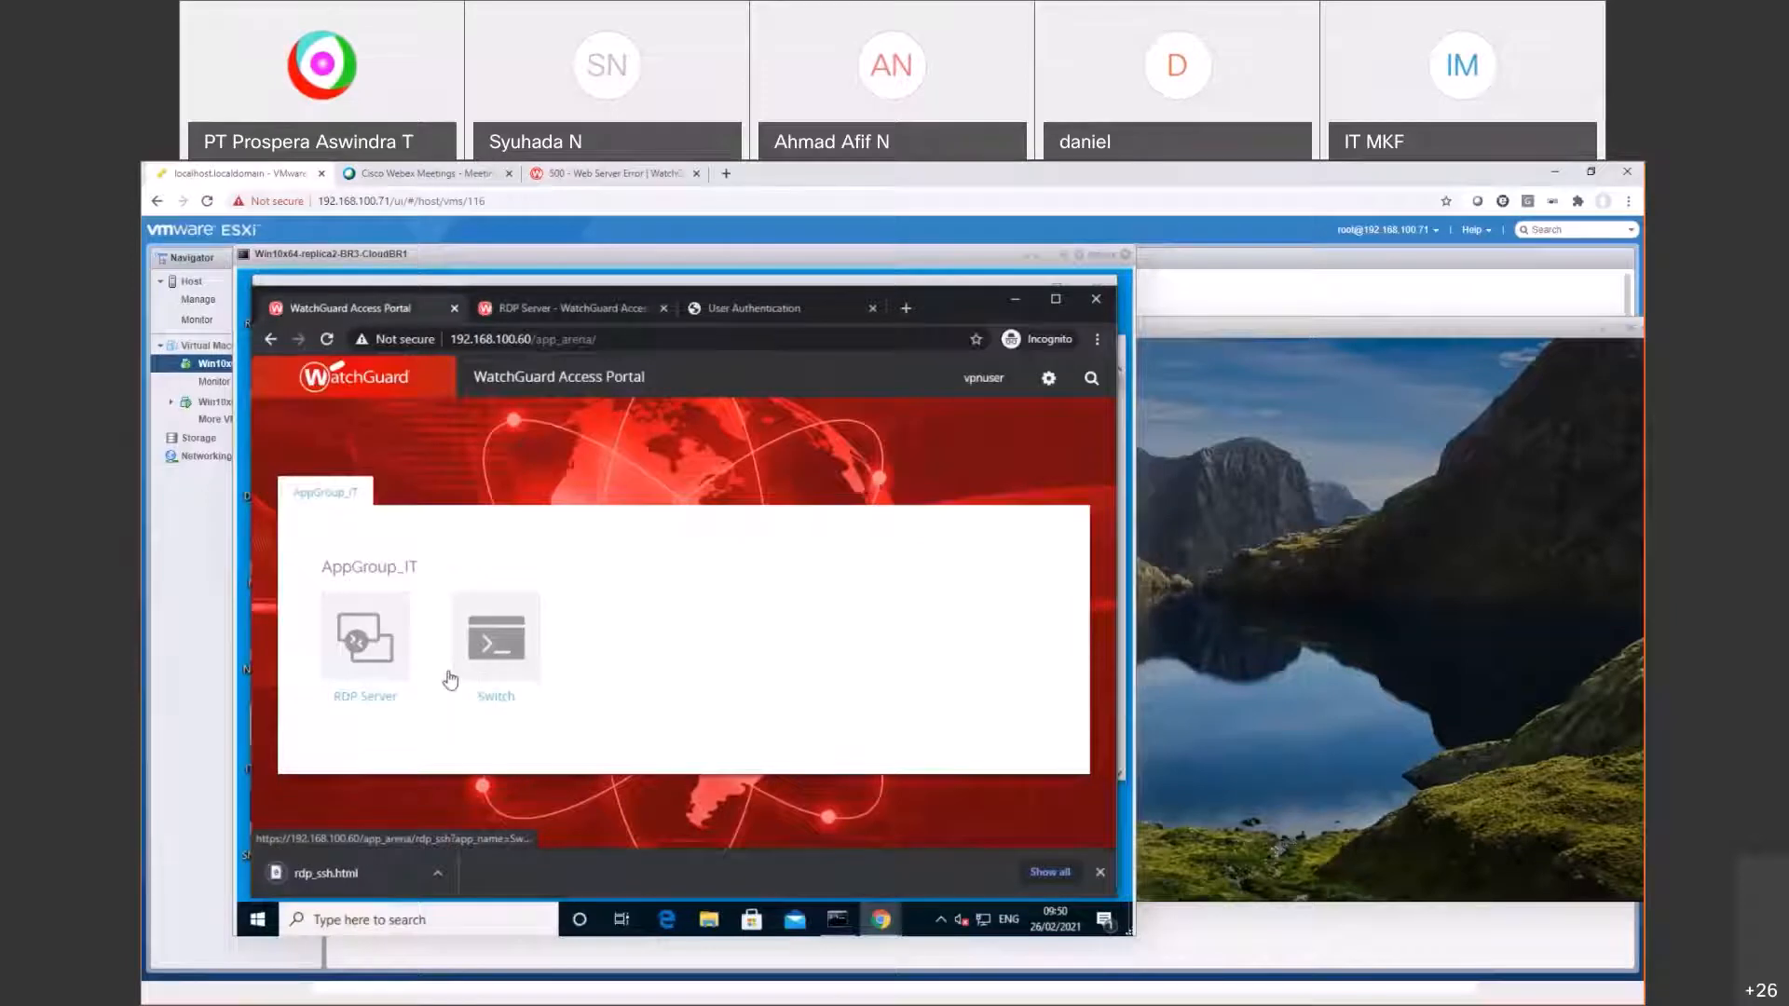
click(354, 885)
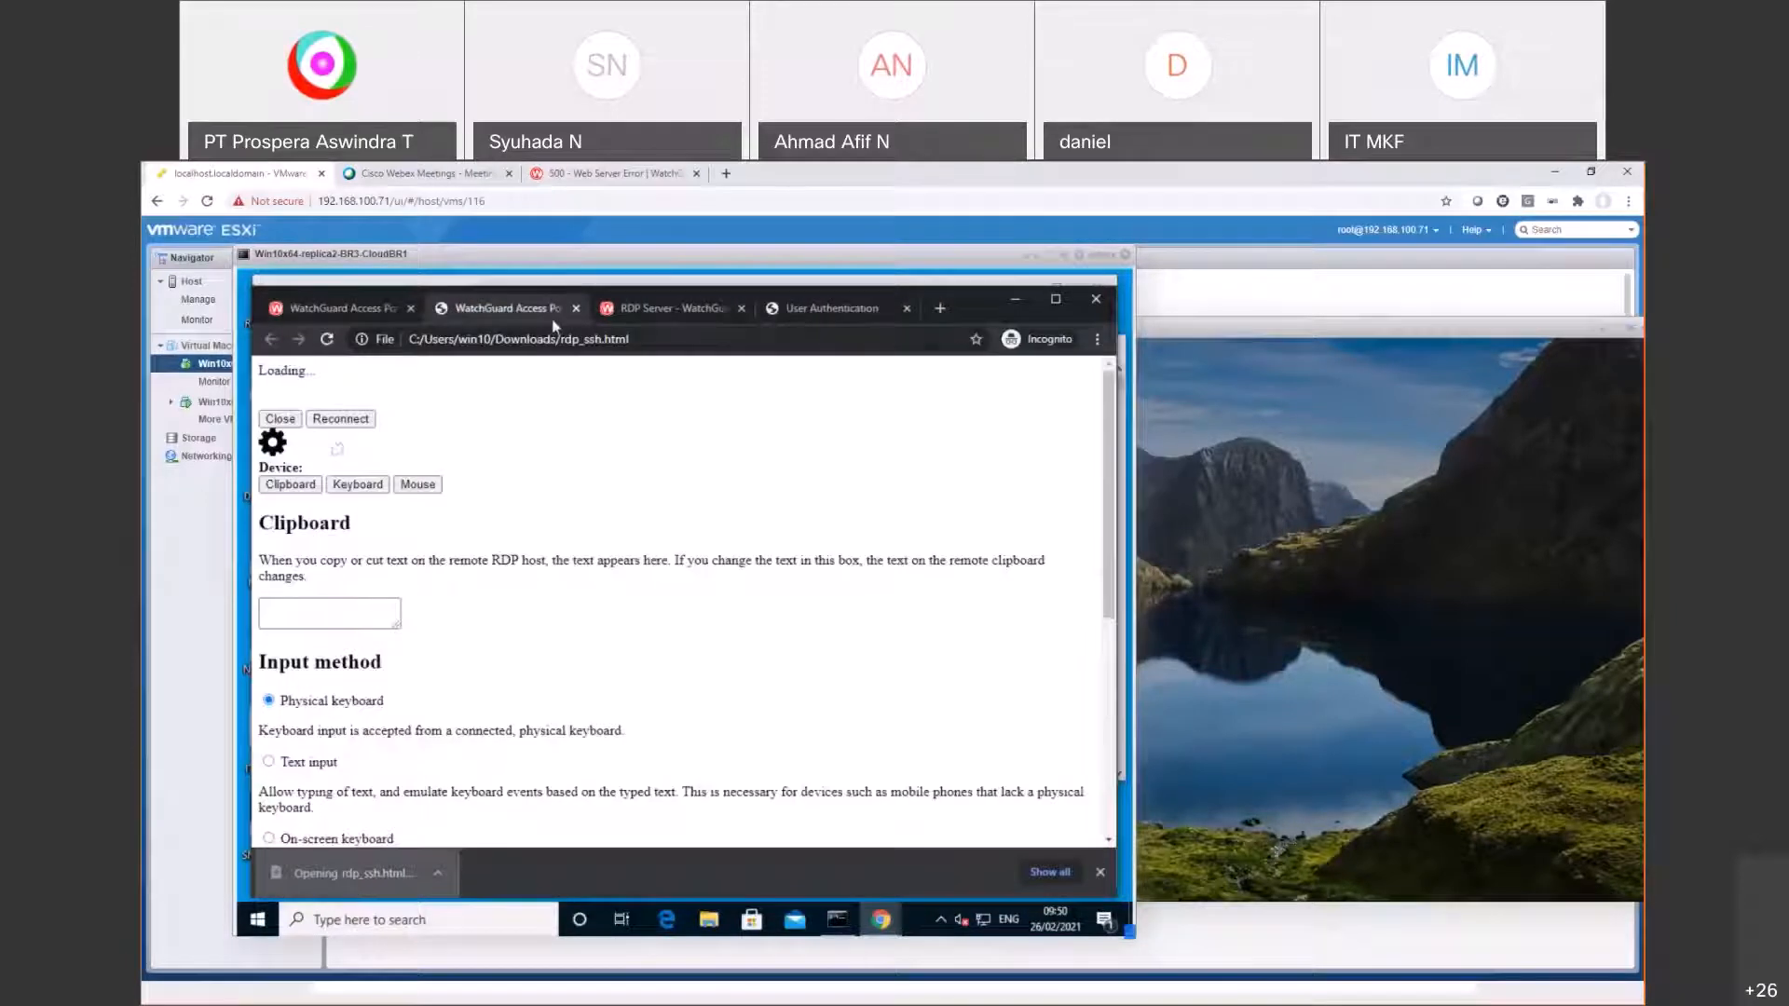
click(579, 310)
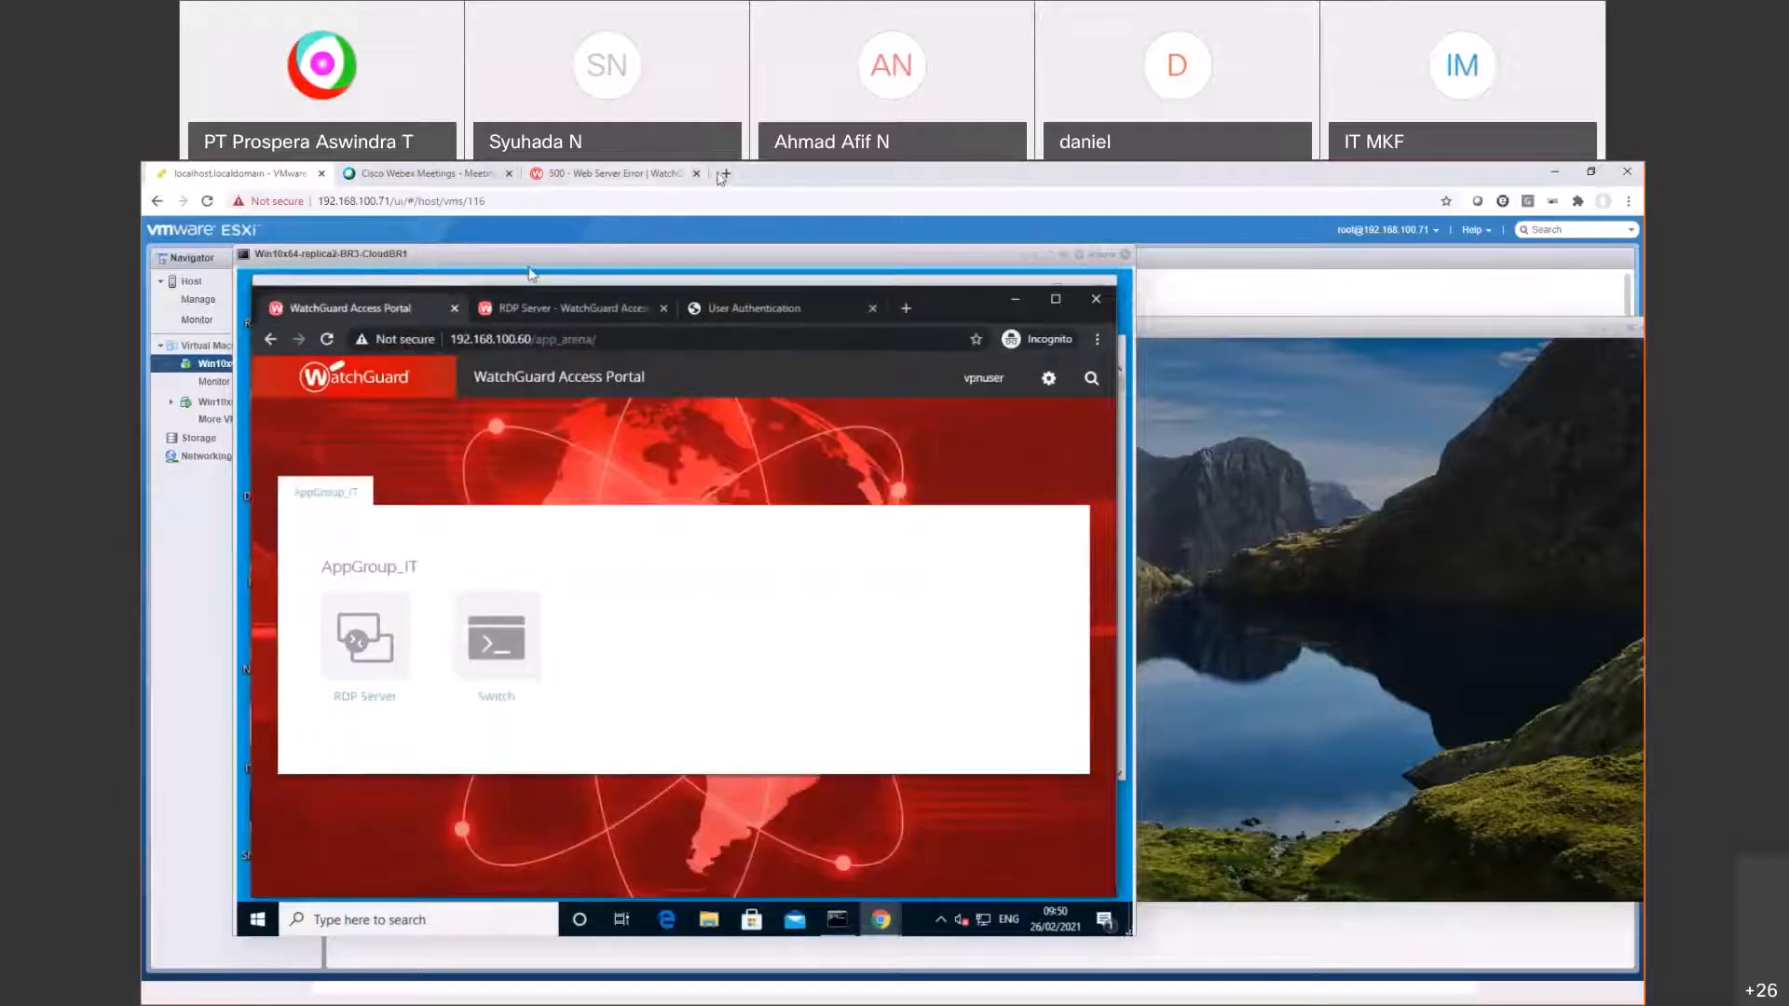
click(725, 174)
Step: Load the portal at 192.168.100.60 in the host browser, proceeding past the certificate warning
text(192.168.100.60)
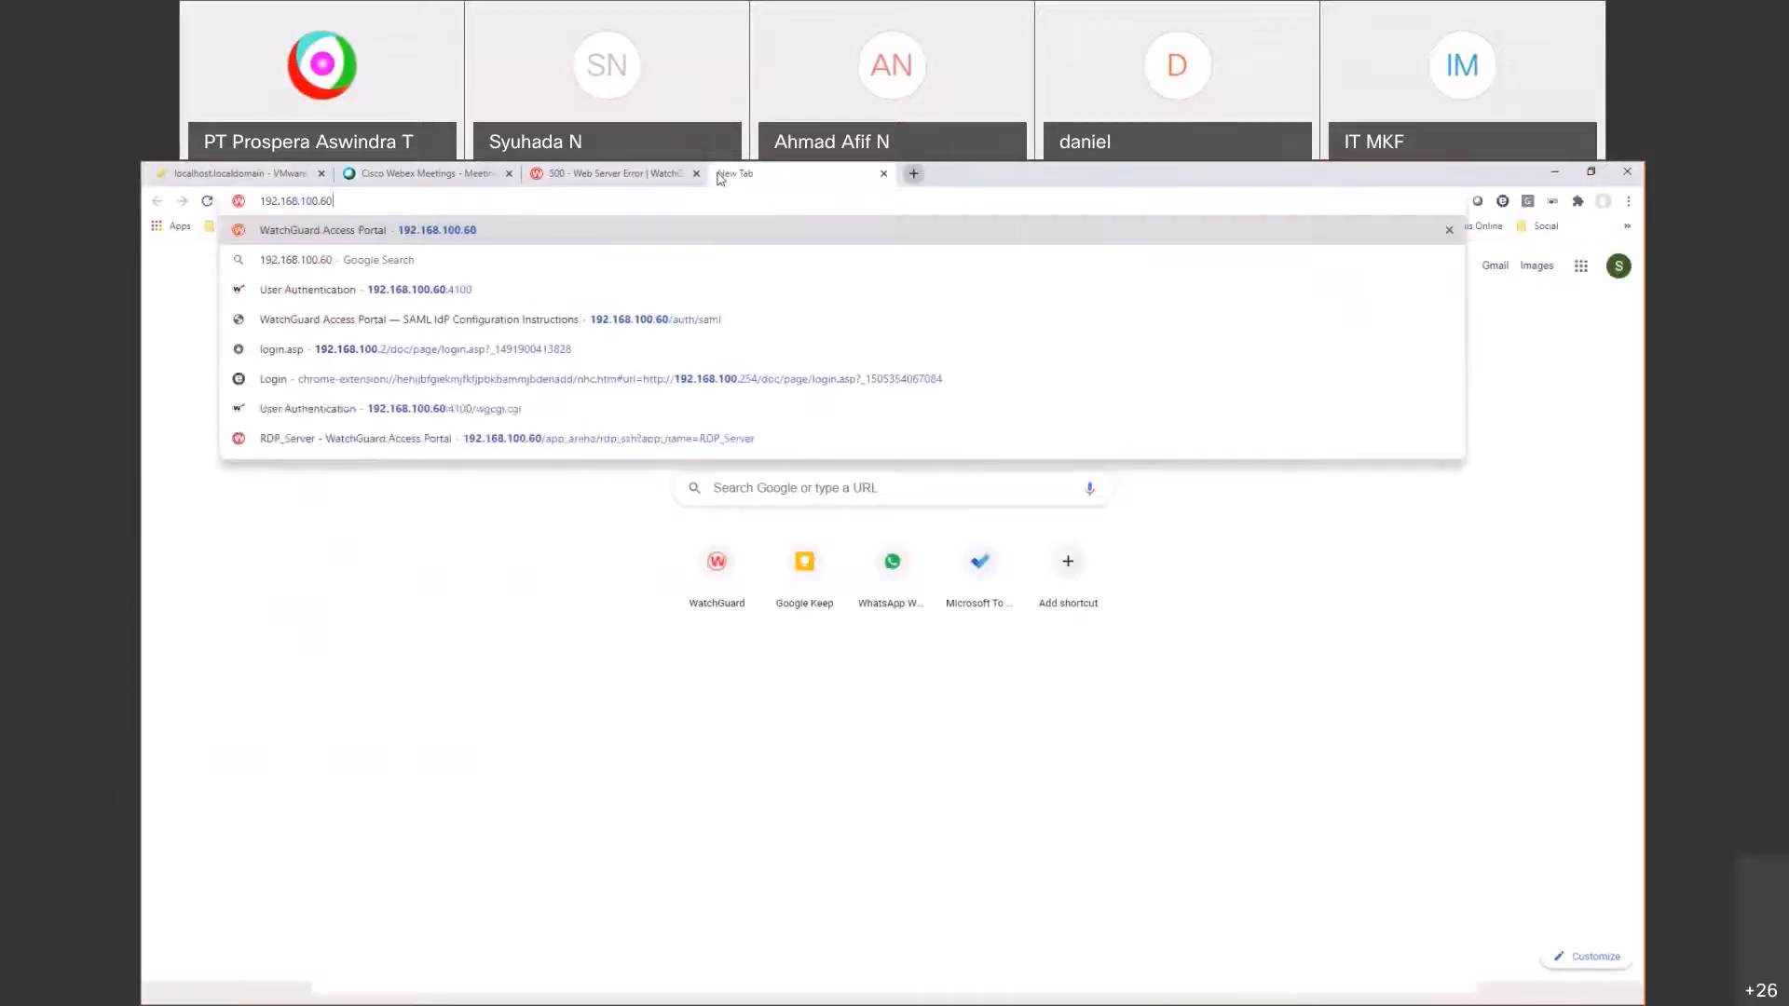
key(Return)
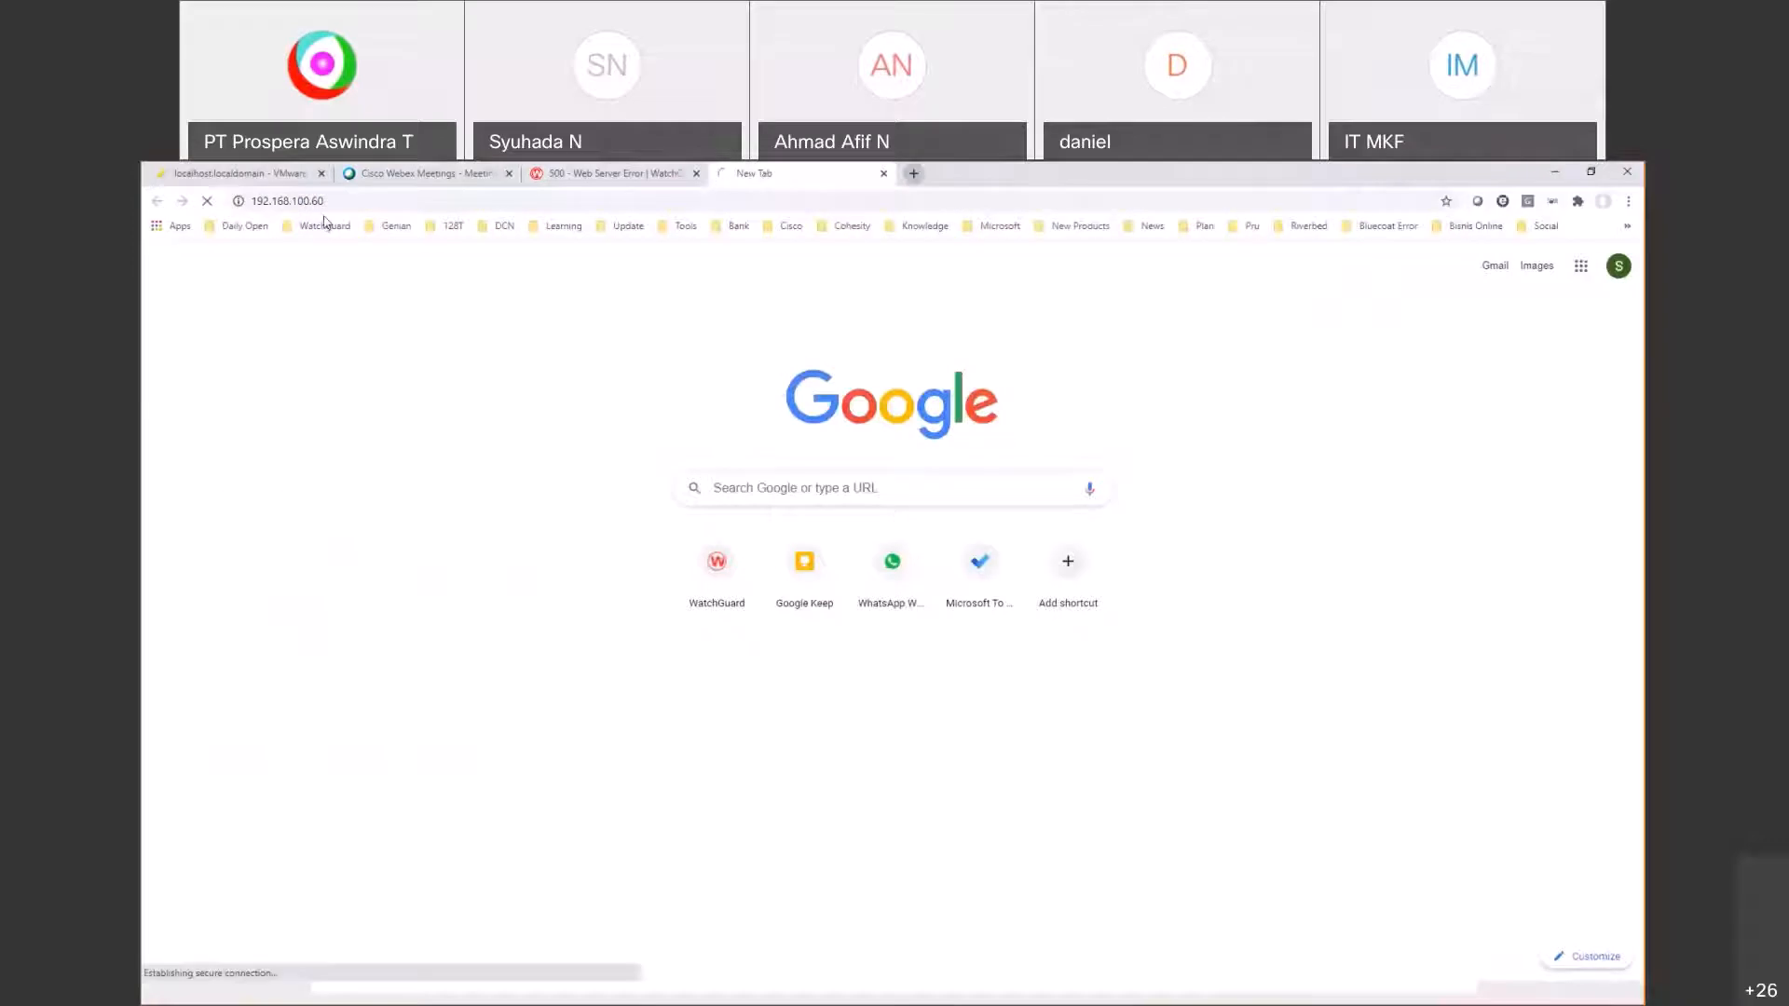
click(334, 203)
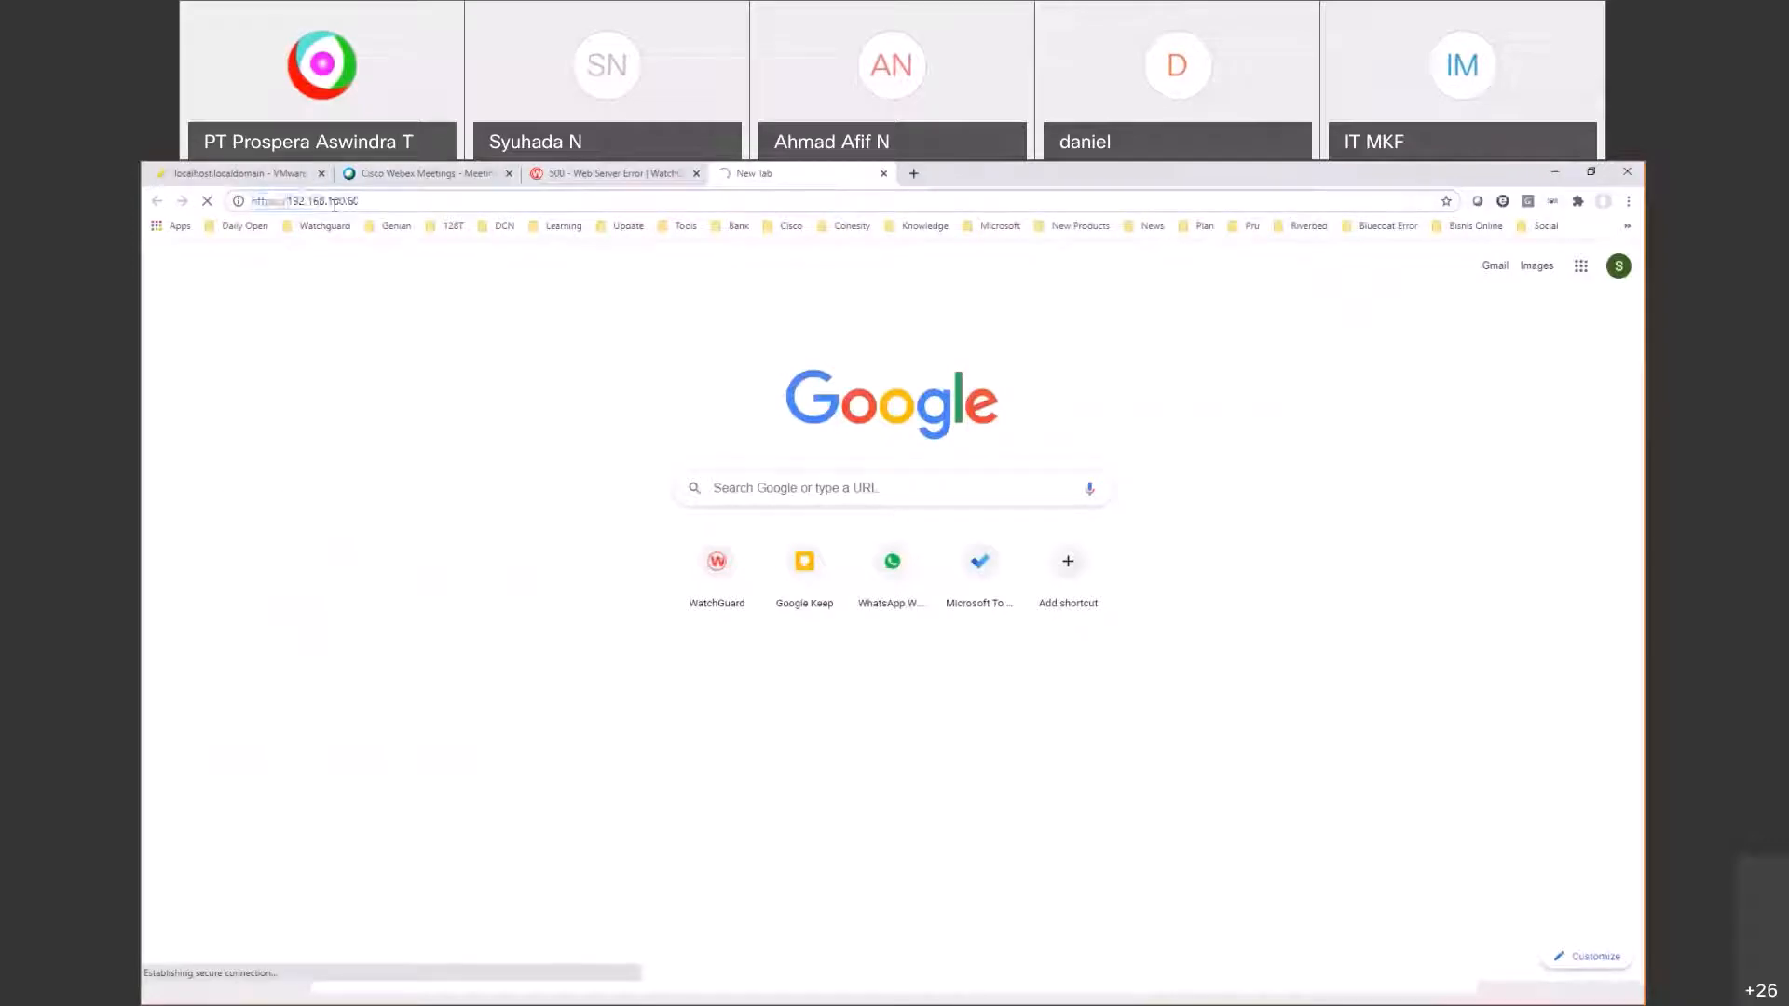
click(705, 568)
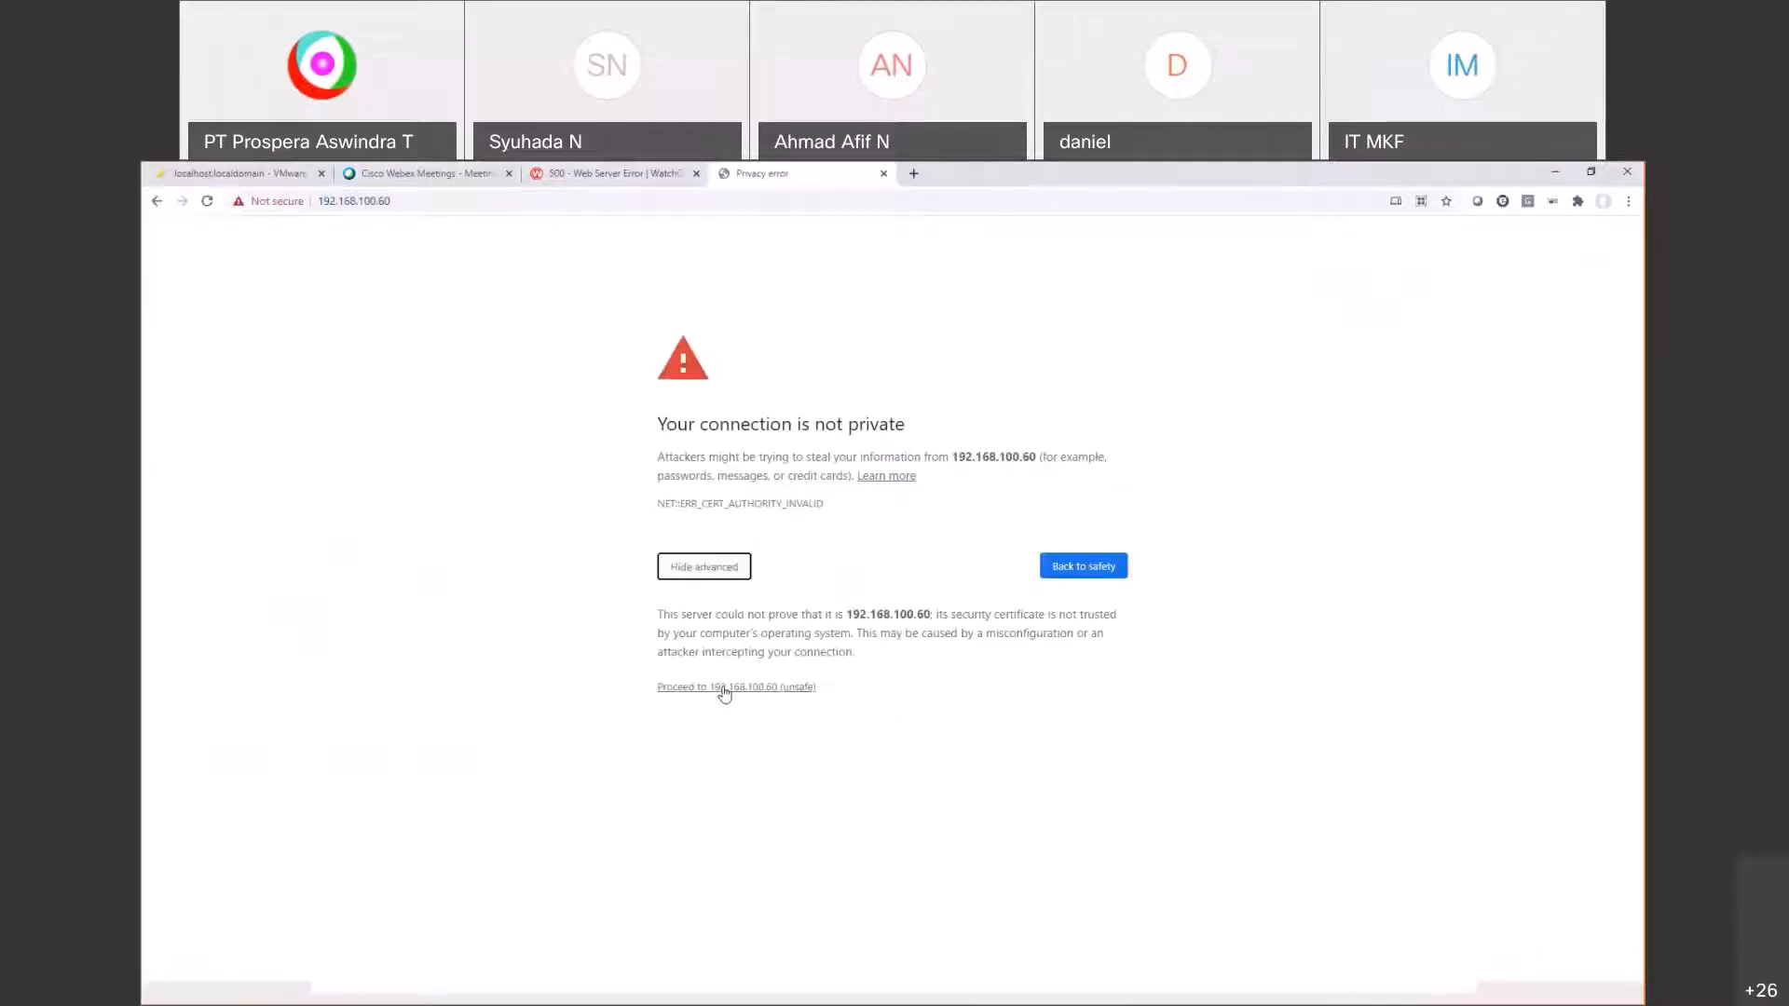
click(724, 688)
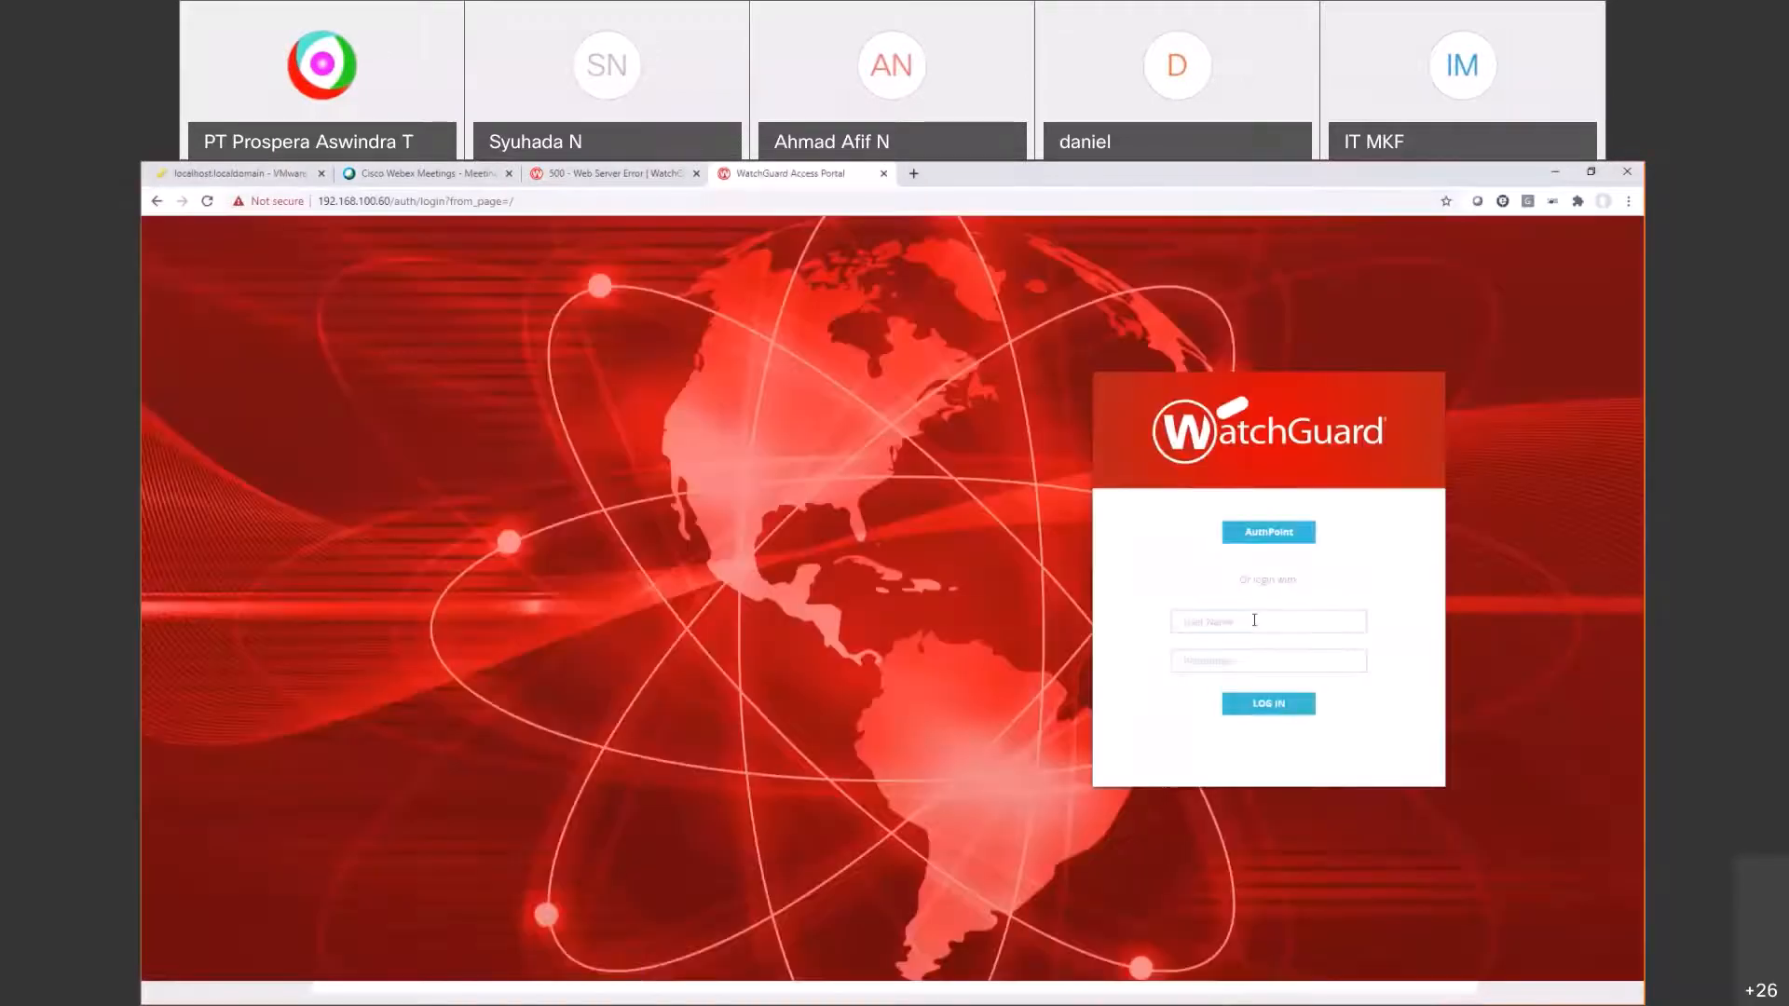
Step: Log in with the VPN user account and open the Switch SSH session
click(1254, 620)
text(vpn)
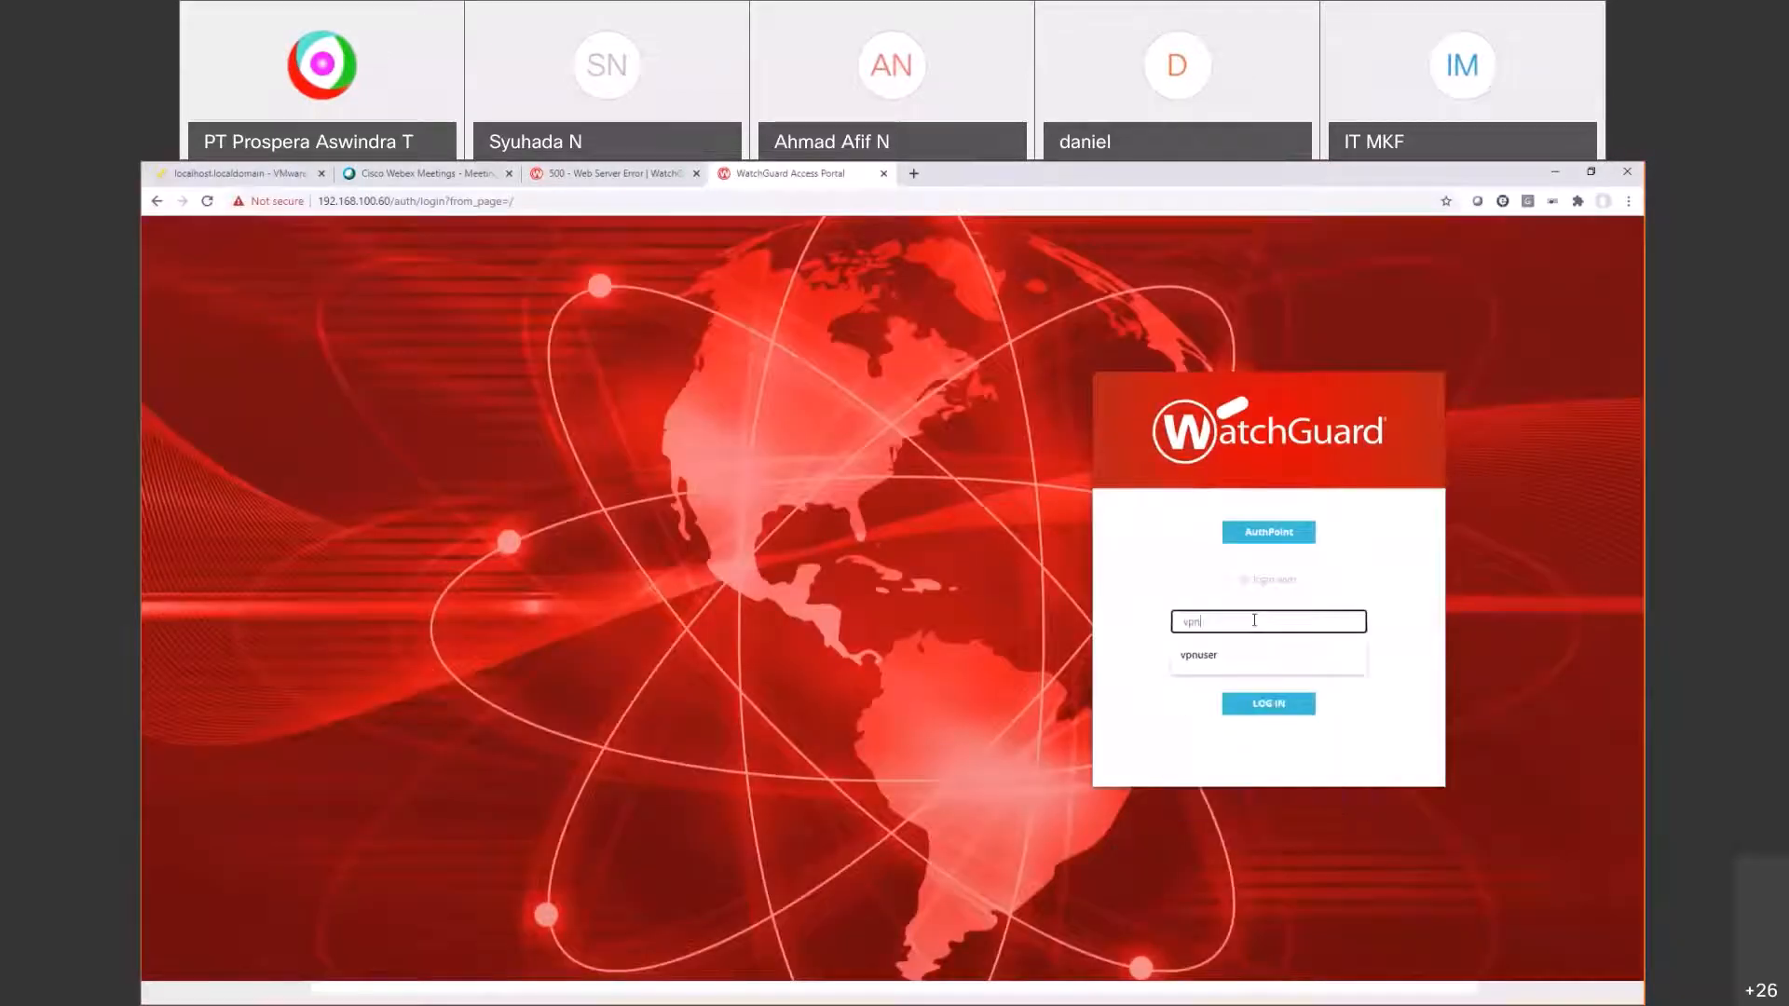
text(user)
key(Tab)
text(••••••••)
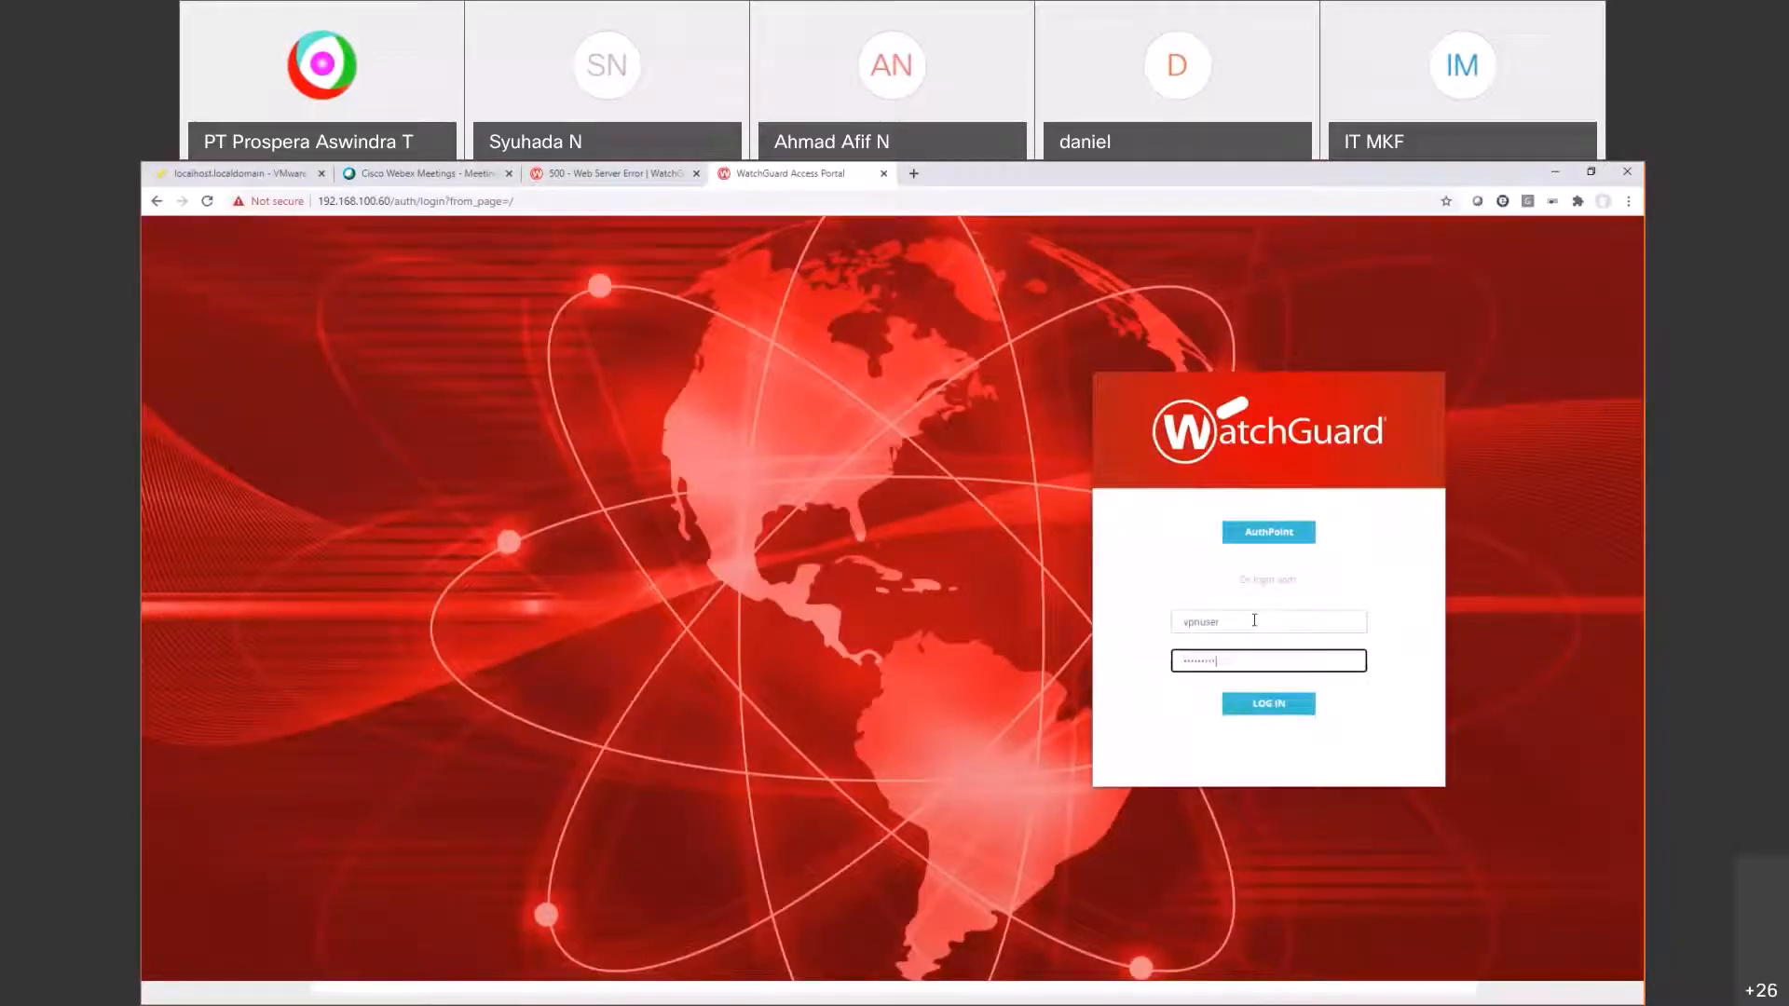
key(Return)
click(386, 498)
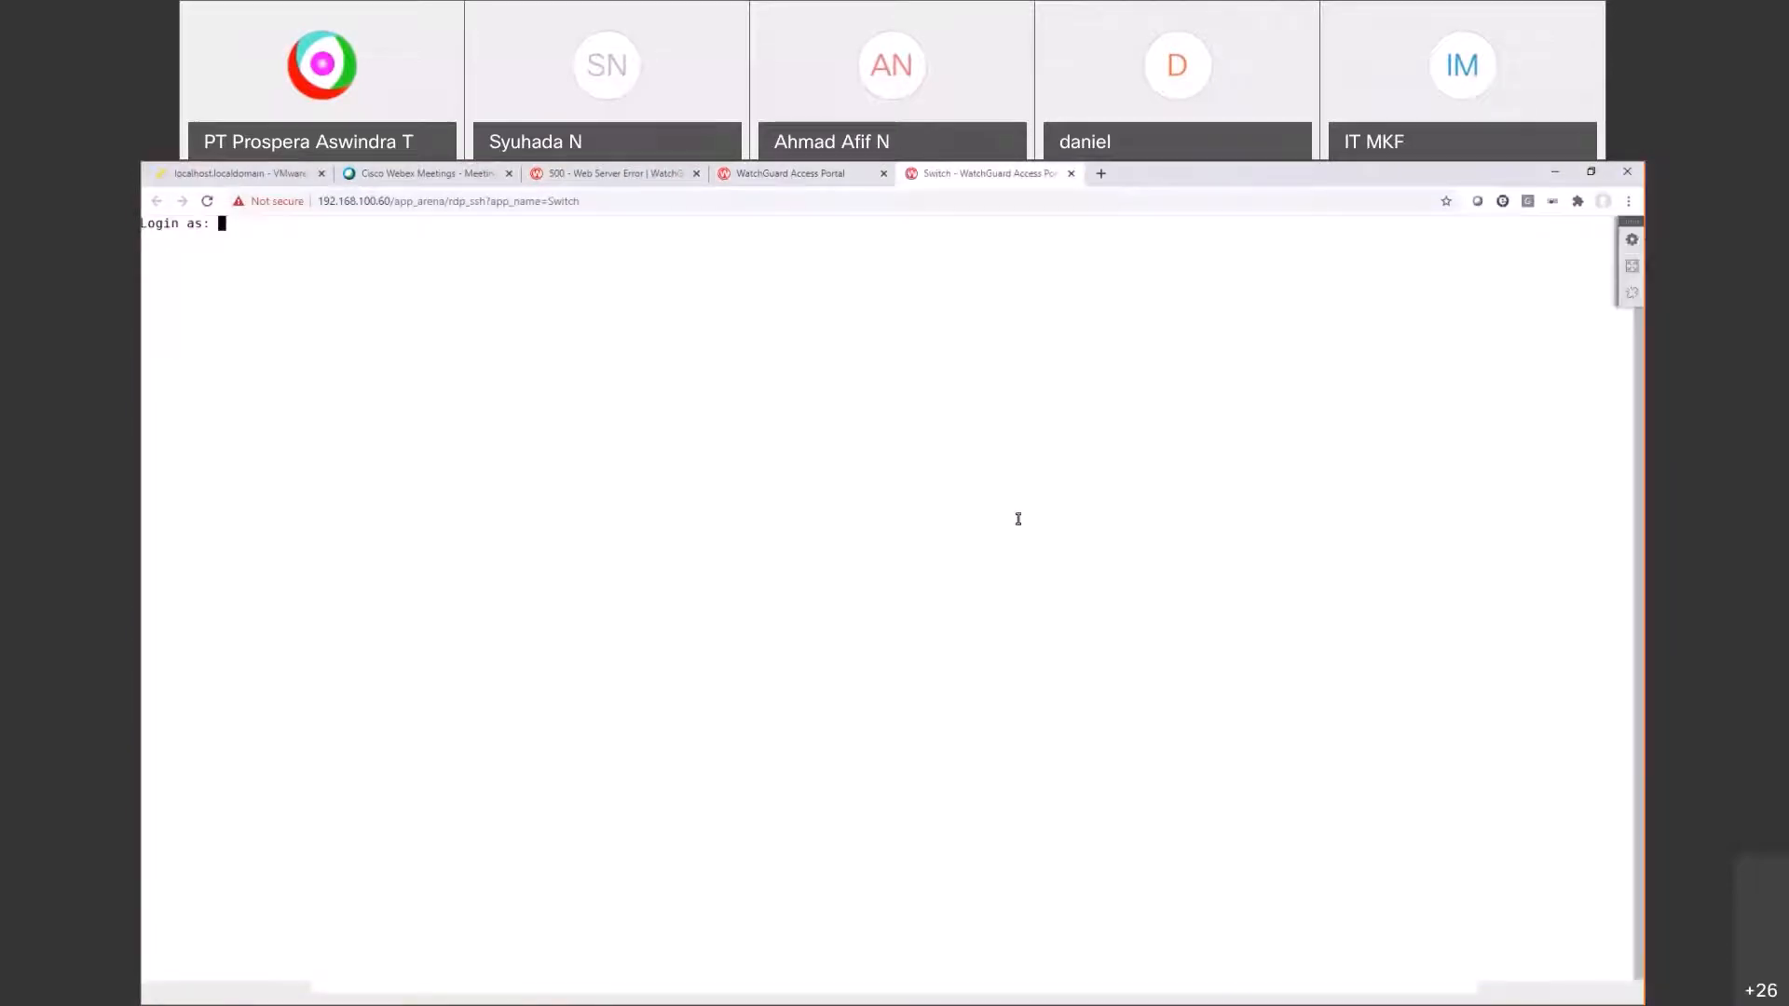
Step: Check the VM's program list in the ESXi console, then show the host Chrome's Access Portal tab maximized
click(239, 174)
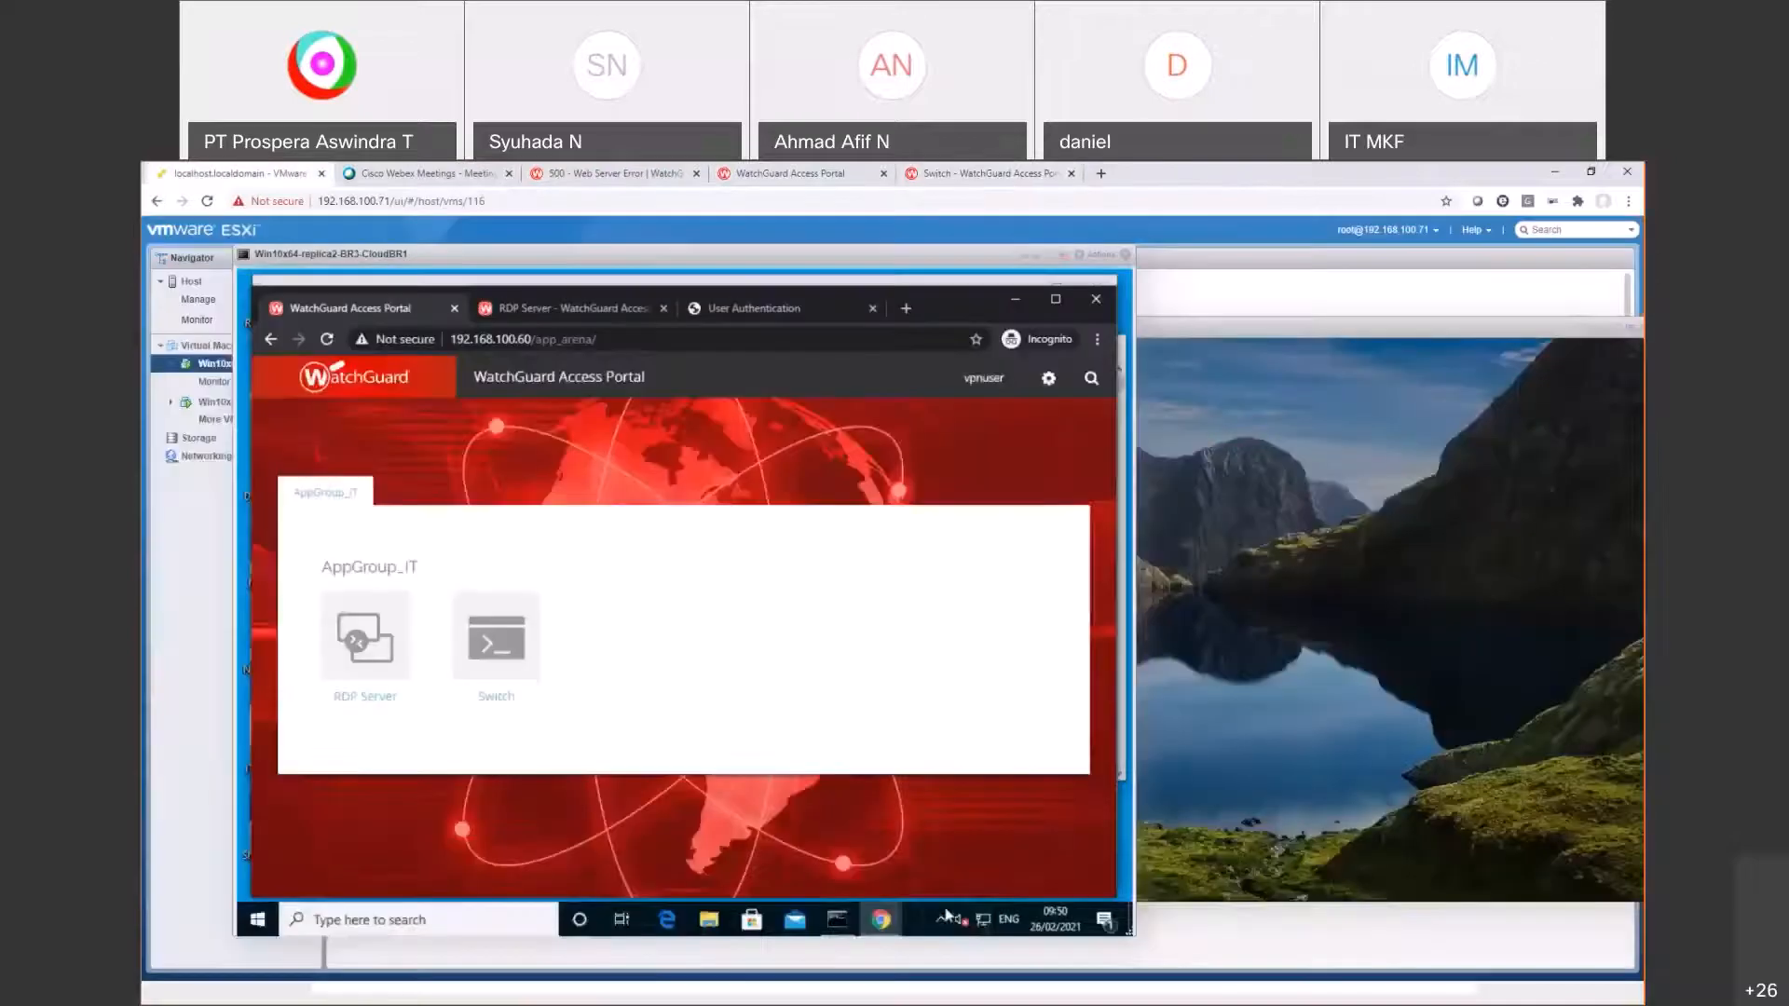
mouse_move(885, 921)
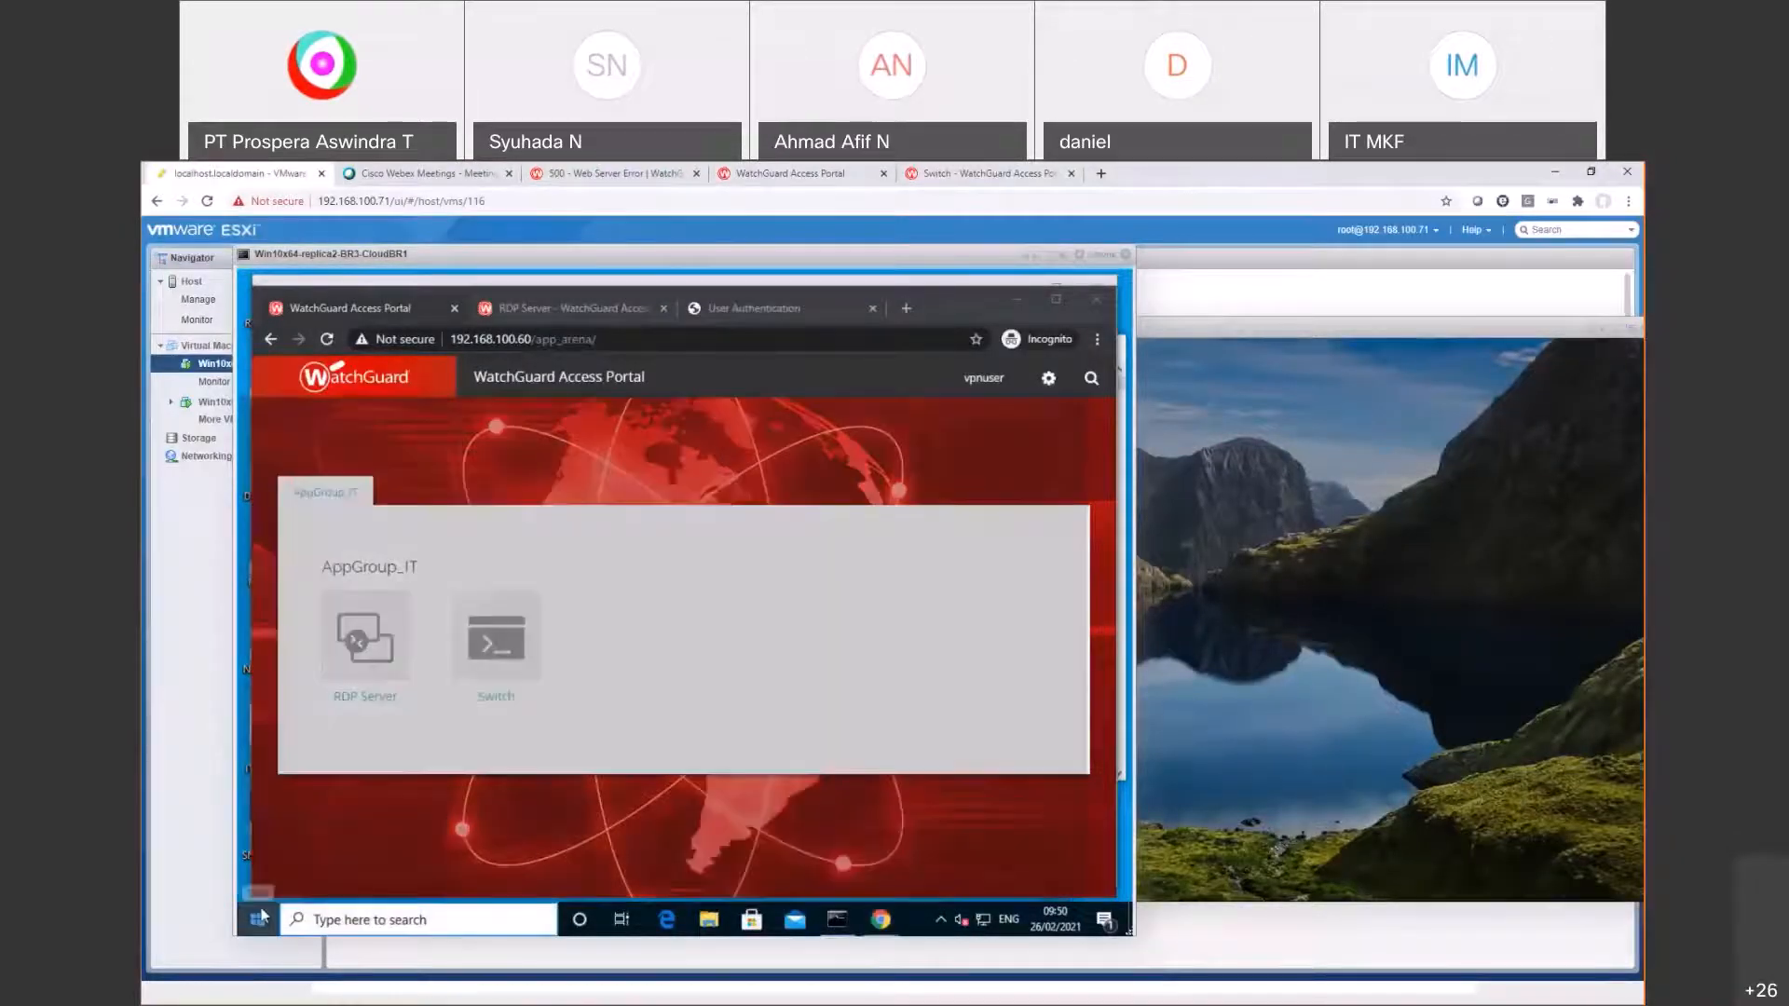
click(259, 920)
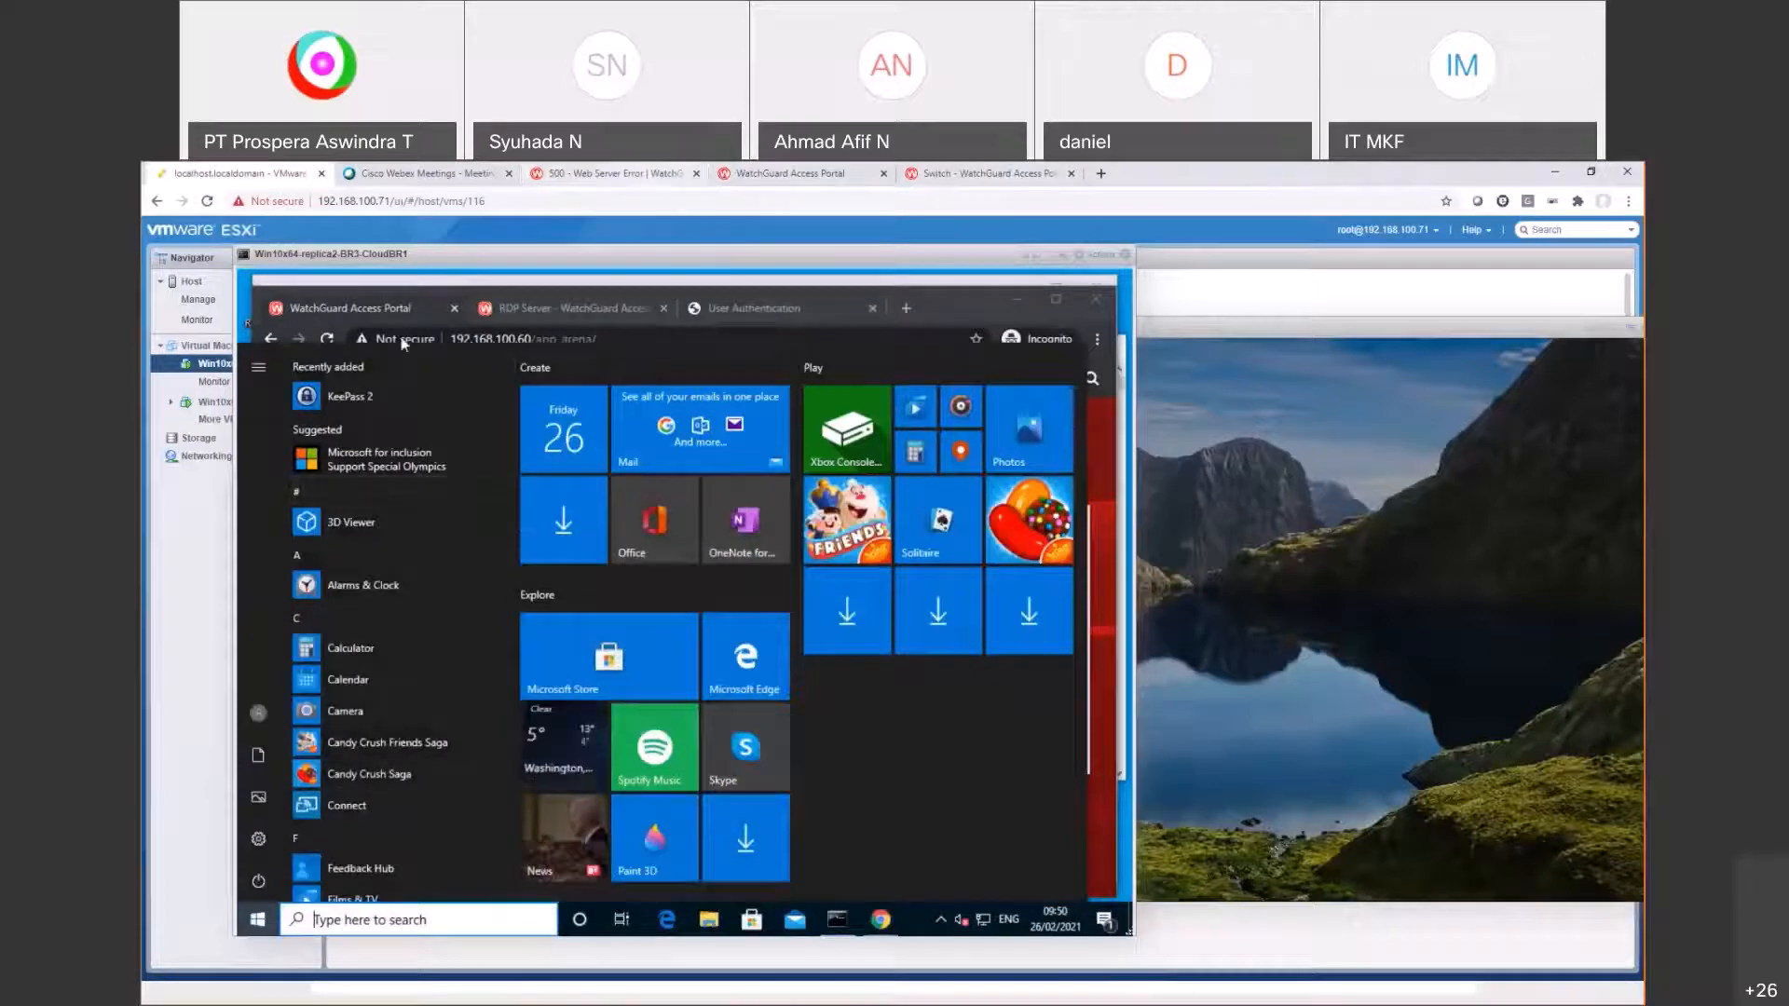
click(610, 174)
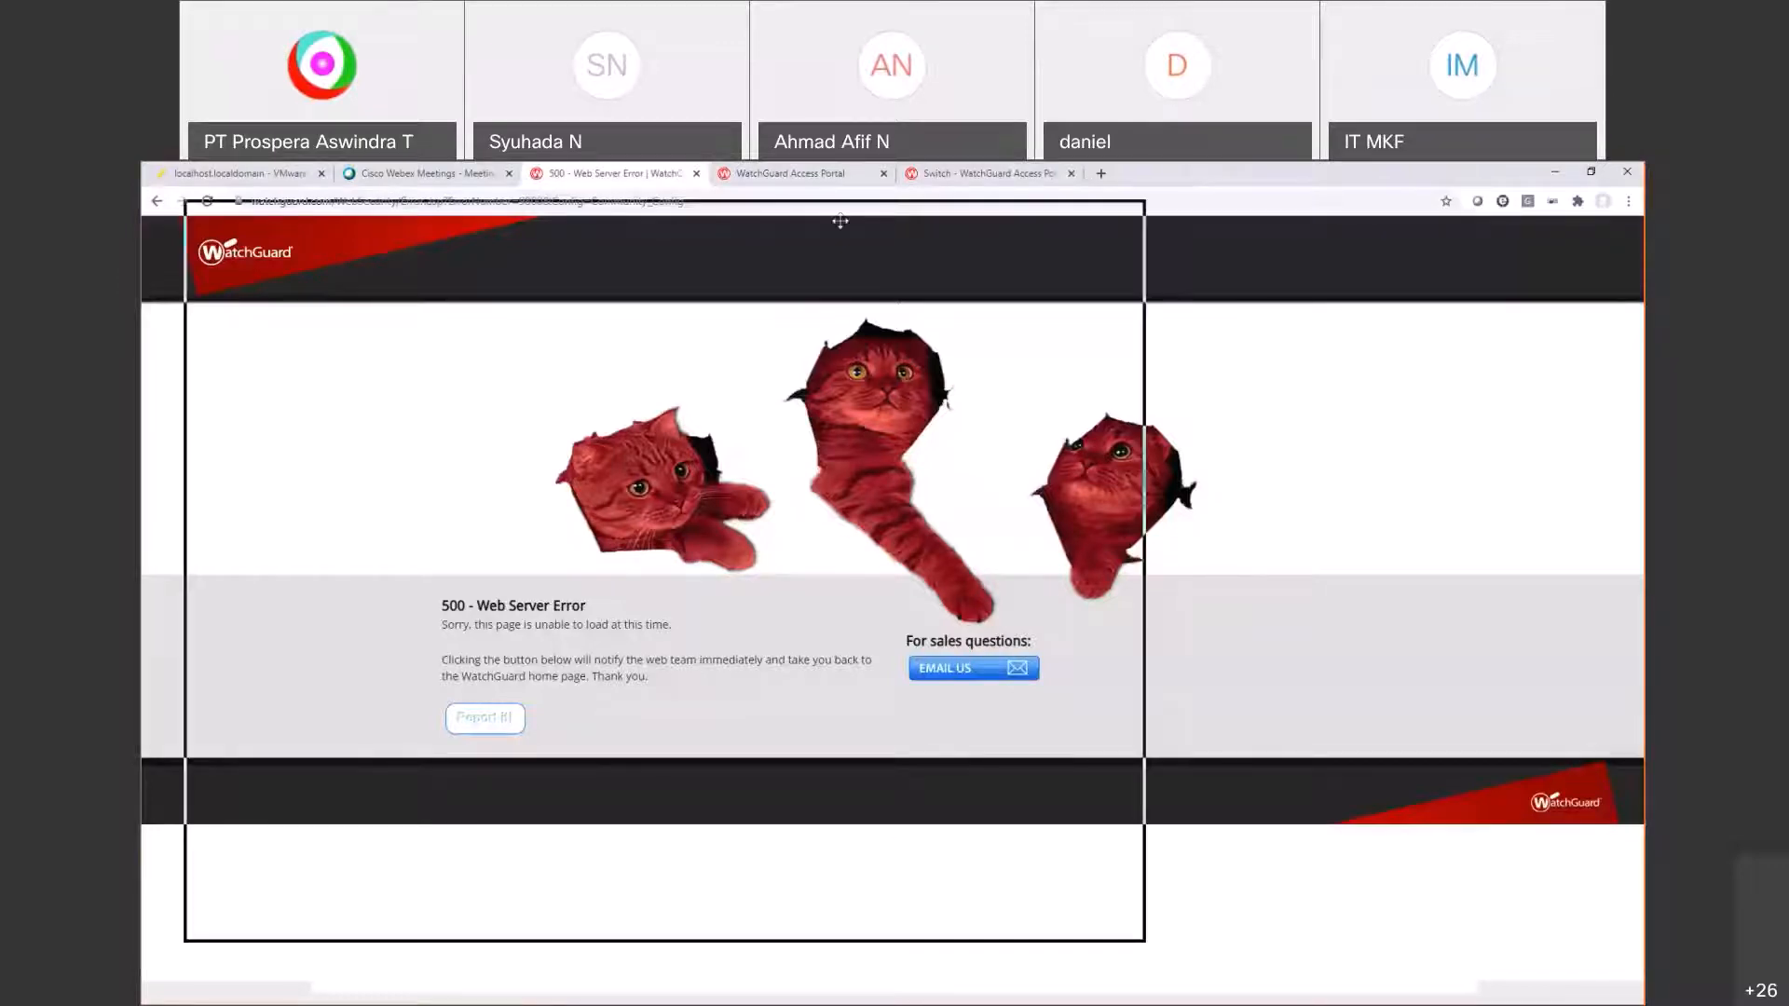
drag(678, 255, 679, 256)
click(721, 218)
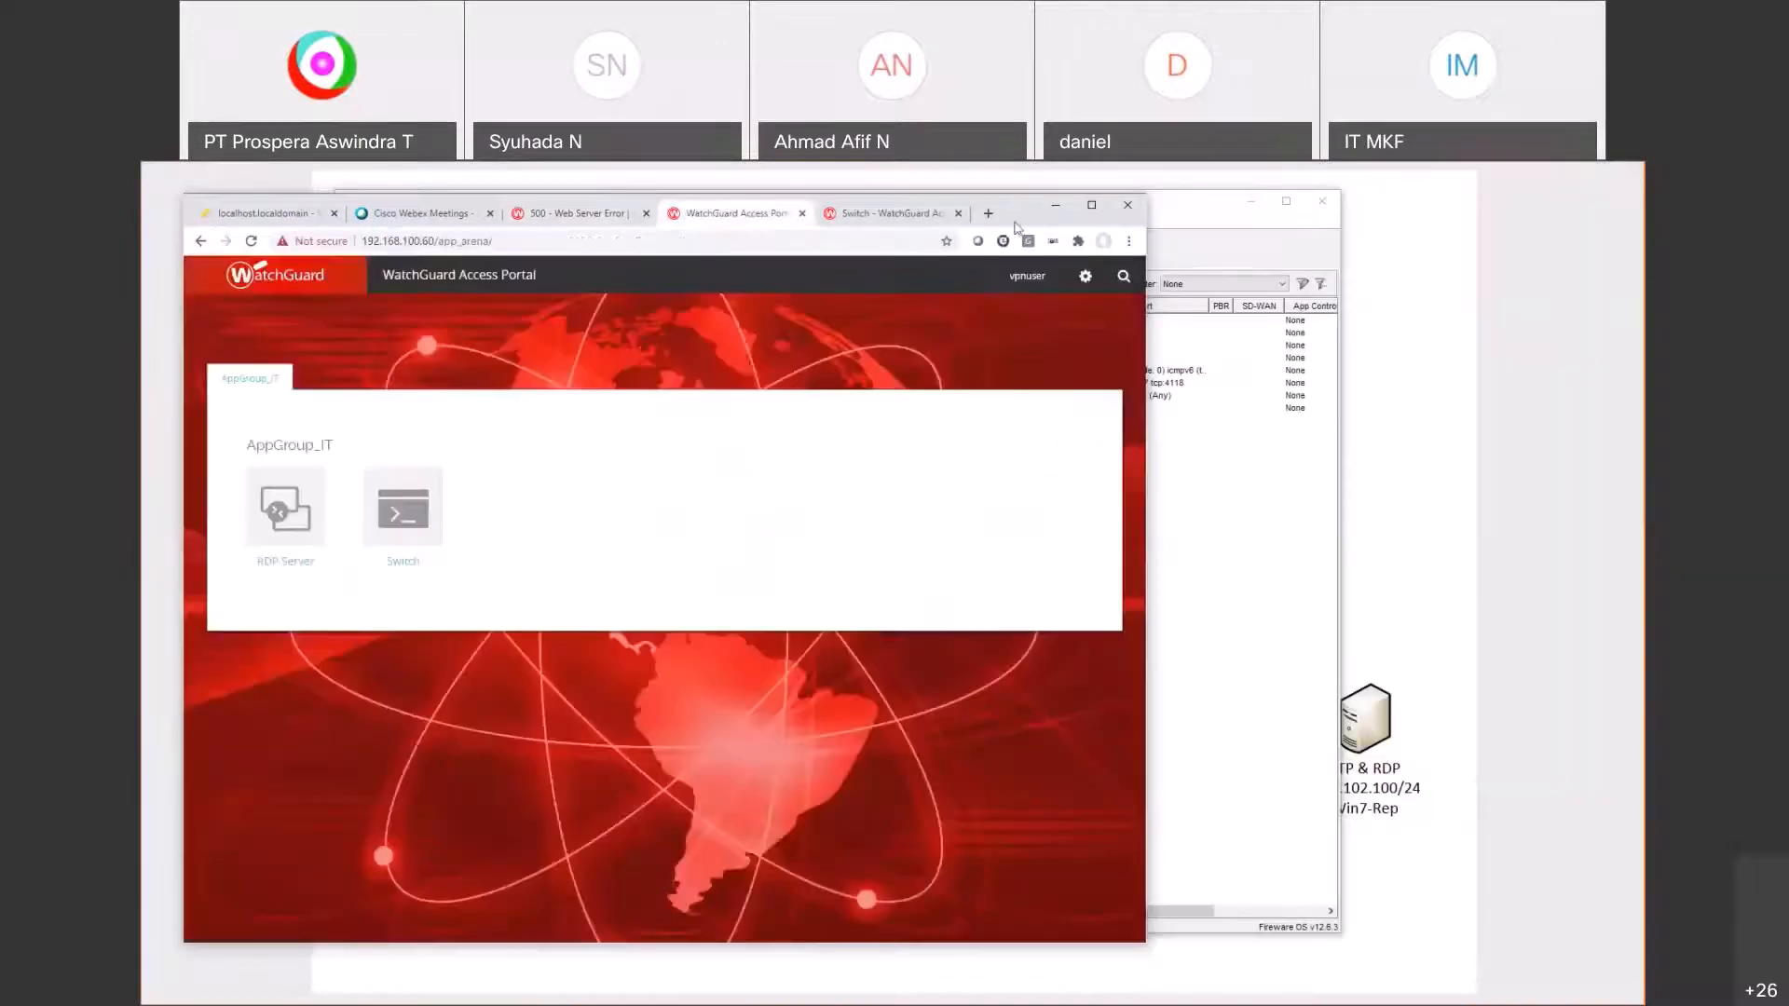
double_click(1041, 222)
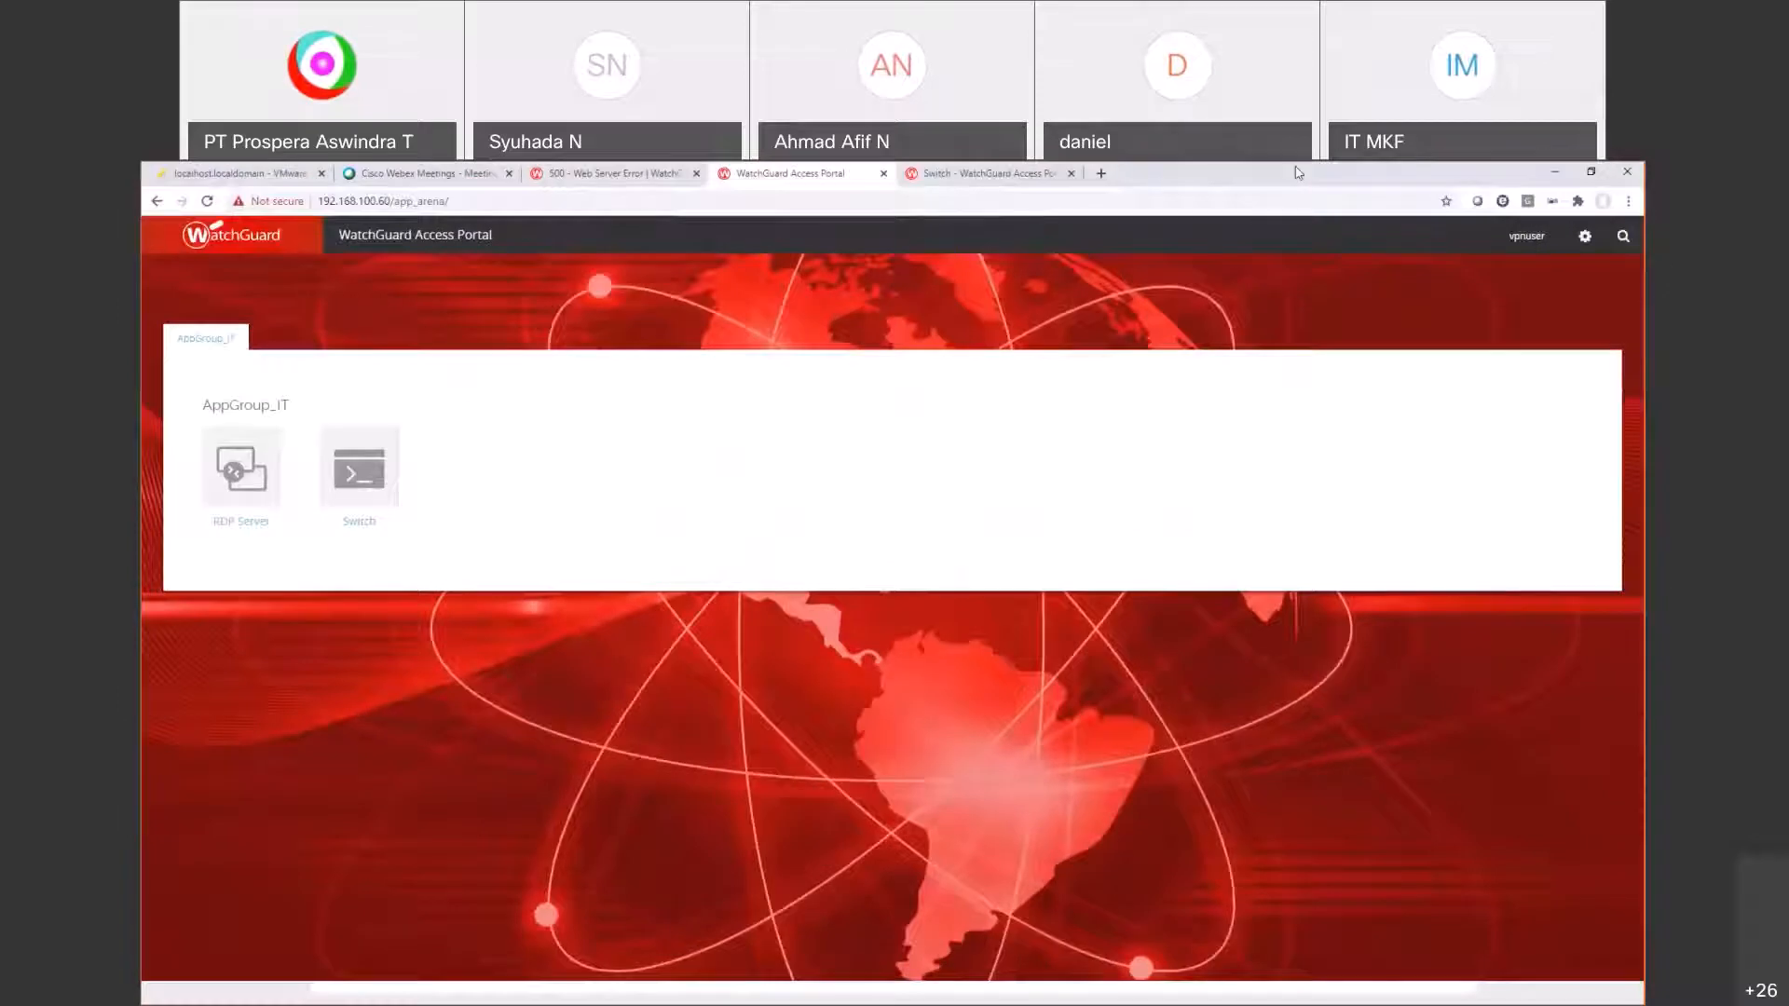
drag(1294, 170, 801, 247)
Step: Log in to the Switch over SSH and run ena with the enable password to reach the Switch# prompt
click(1184, 248)
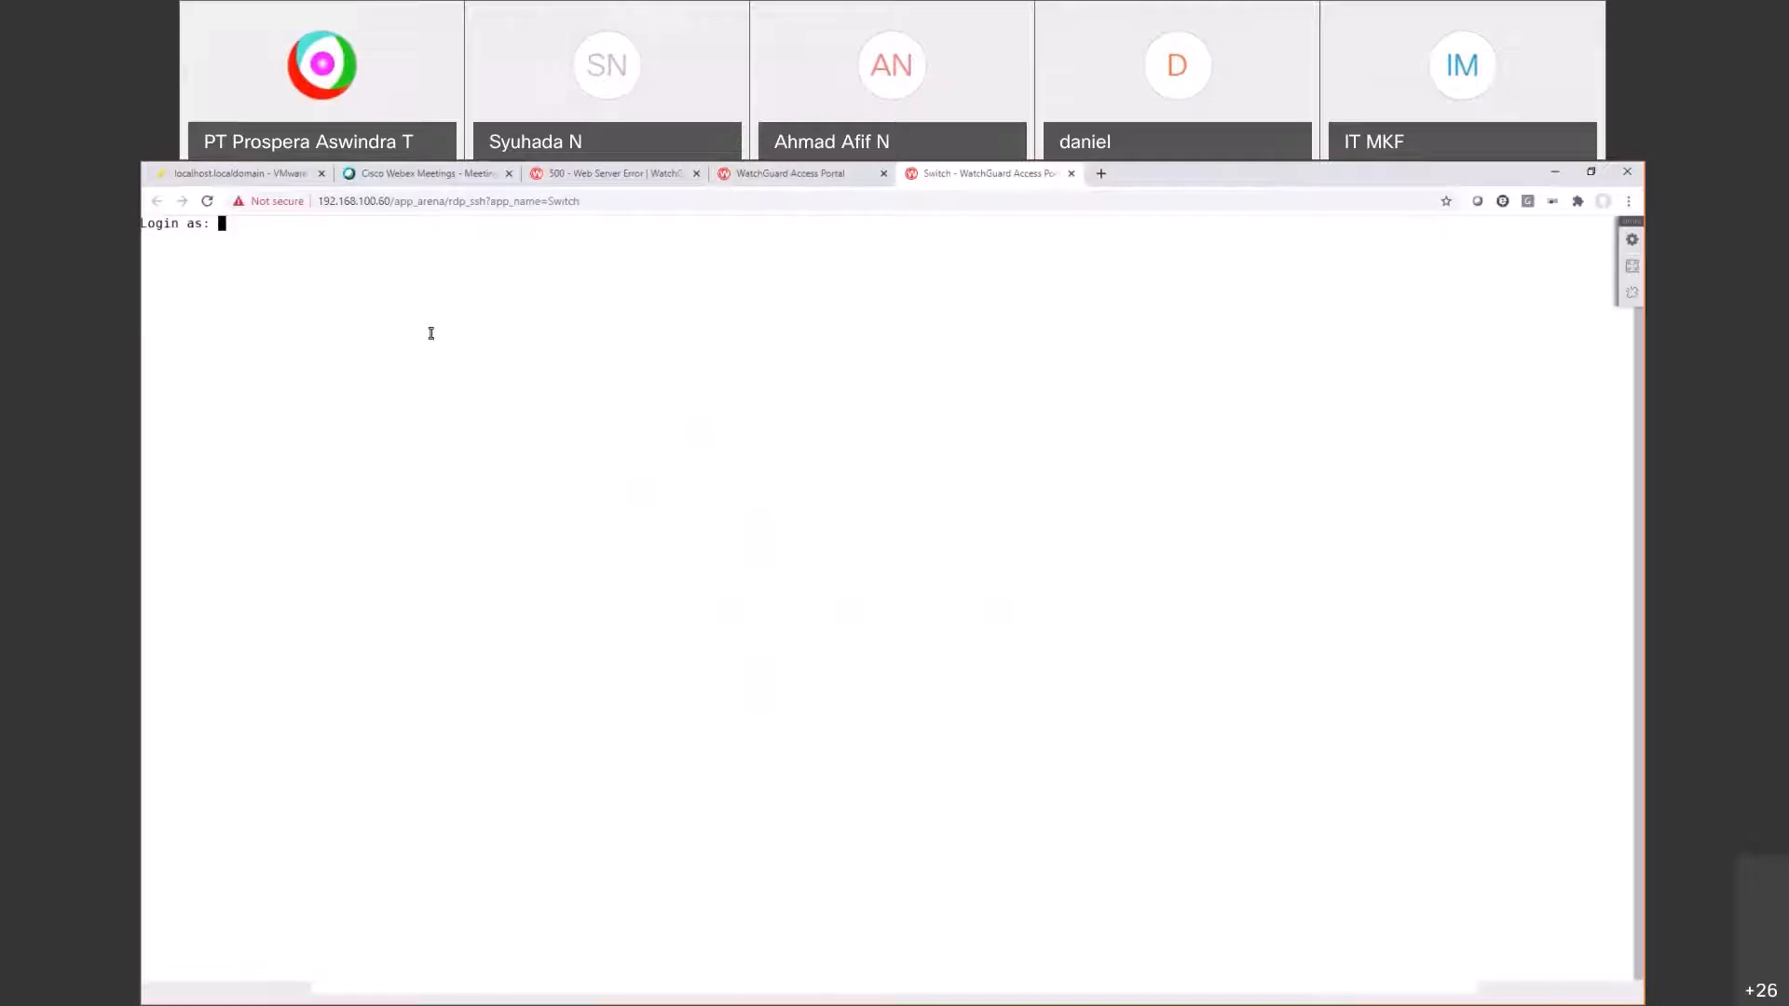
key(Return)
text(*****)
key(Return)
text(ena)
key(Return)
key(Return)
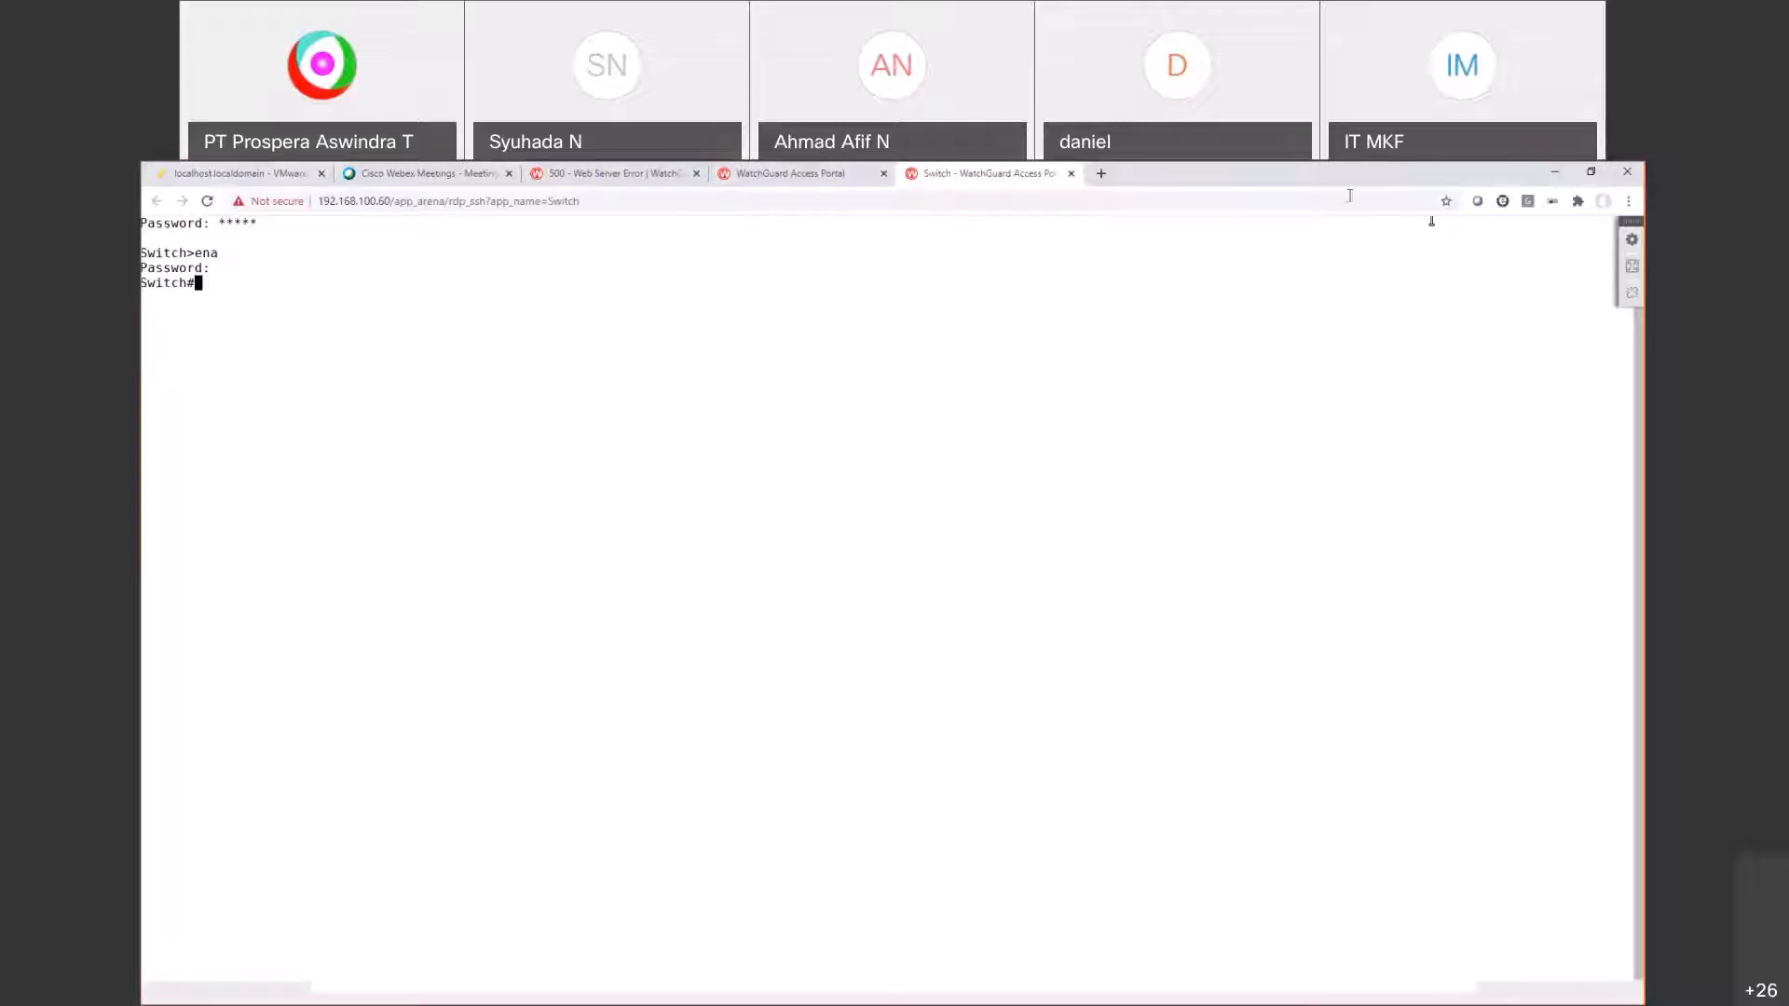
click(738, 174)
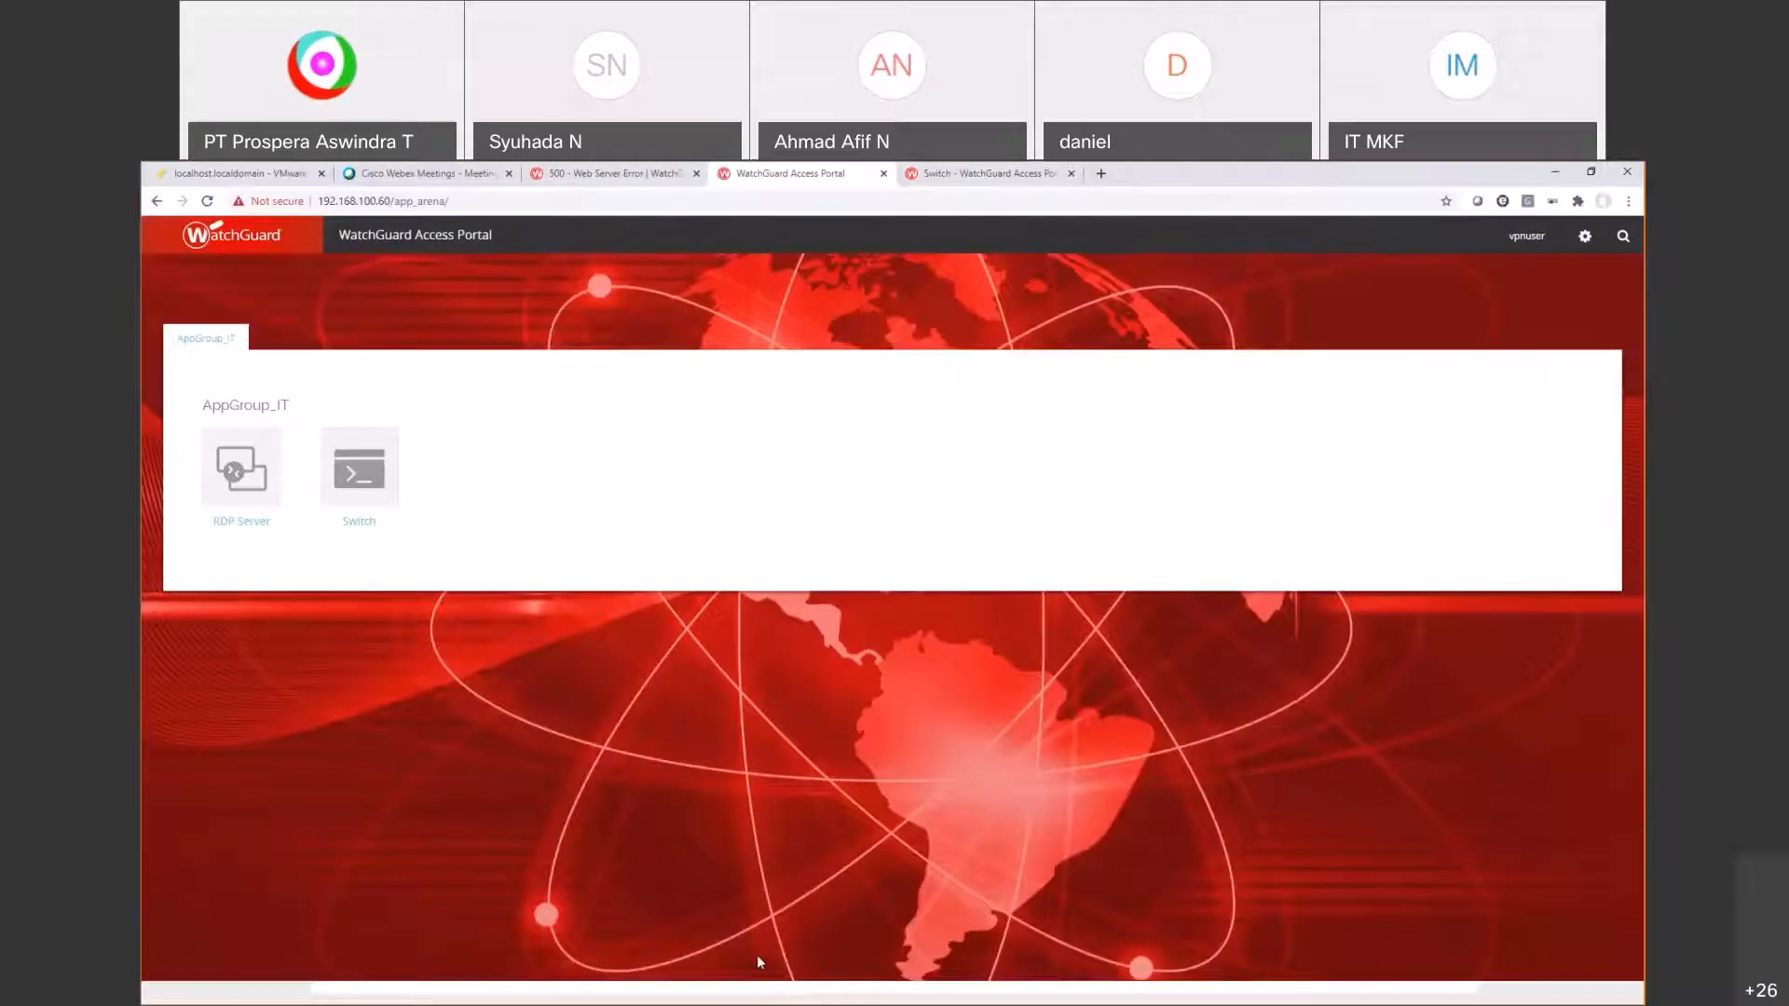
Step: Review the Access Portal's Reverse Proxy and User Connection Settings tabs and accept the settings
key(alt+Tab)
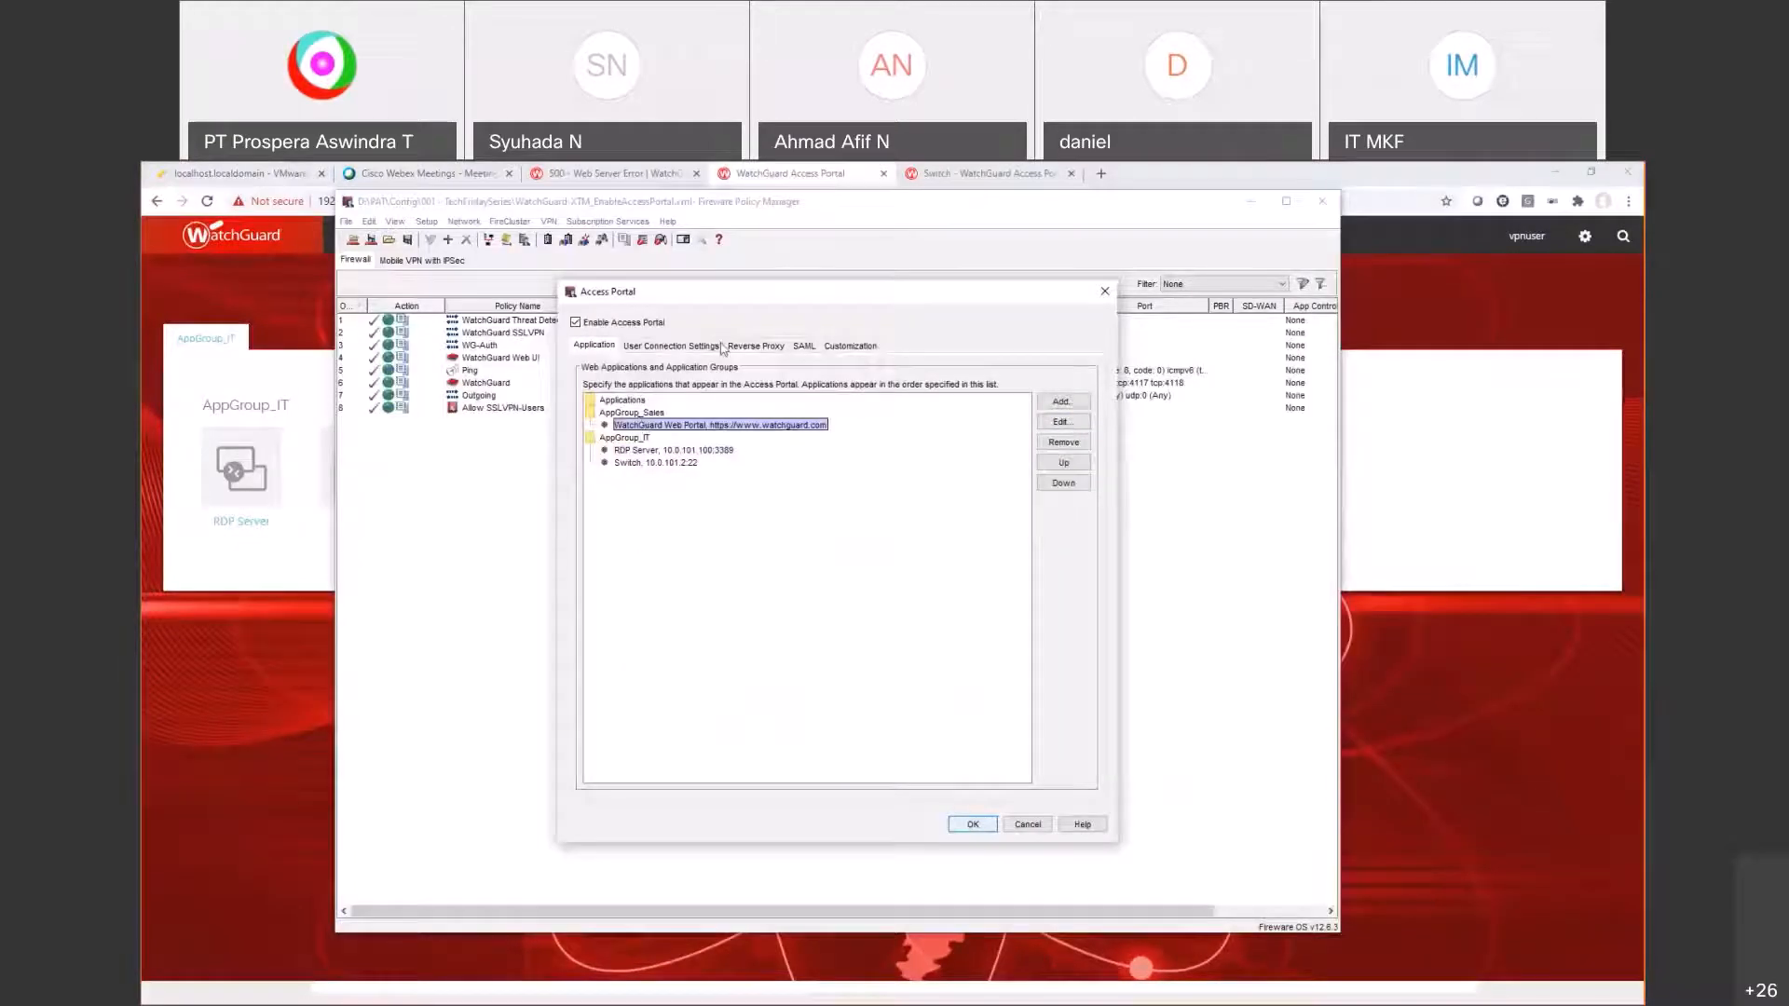
click(729, 346)
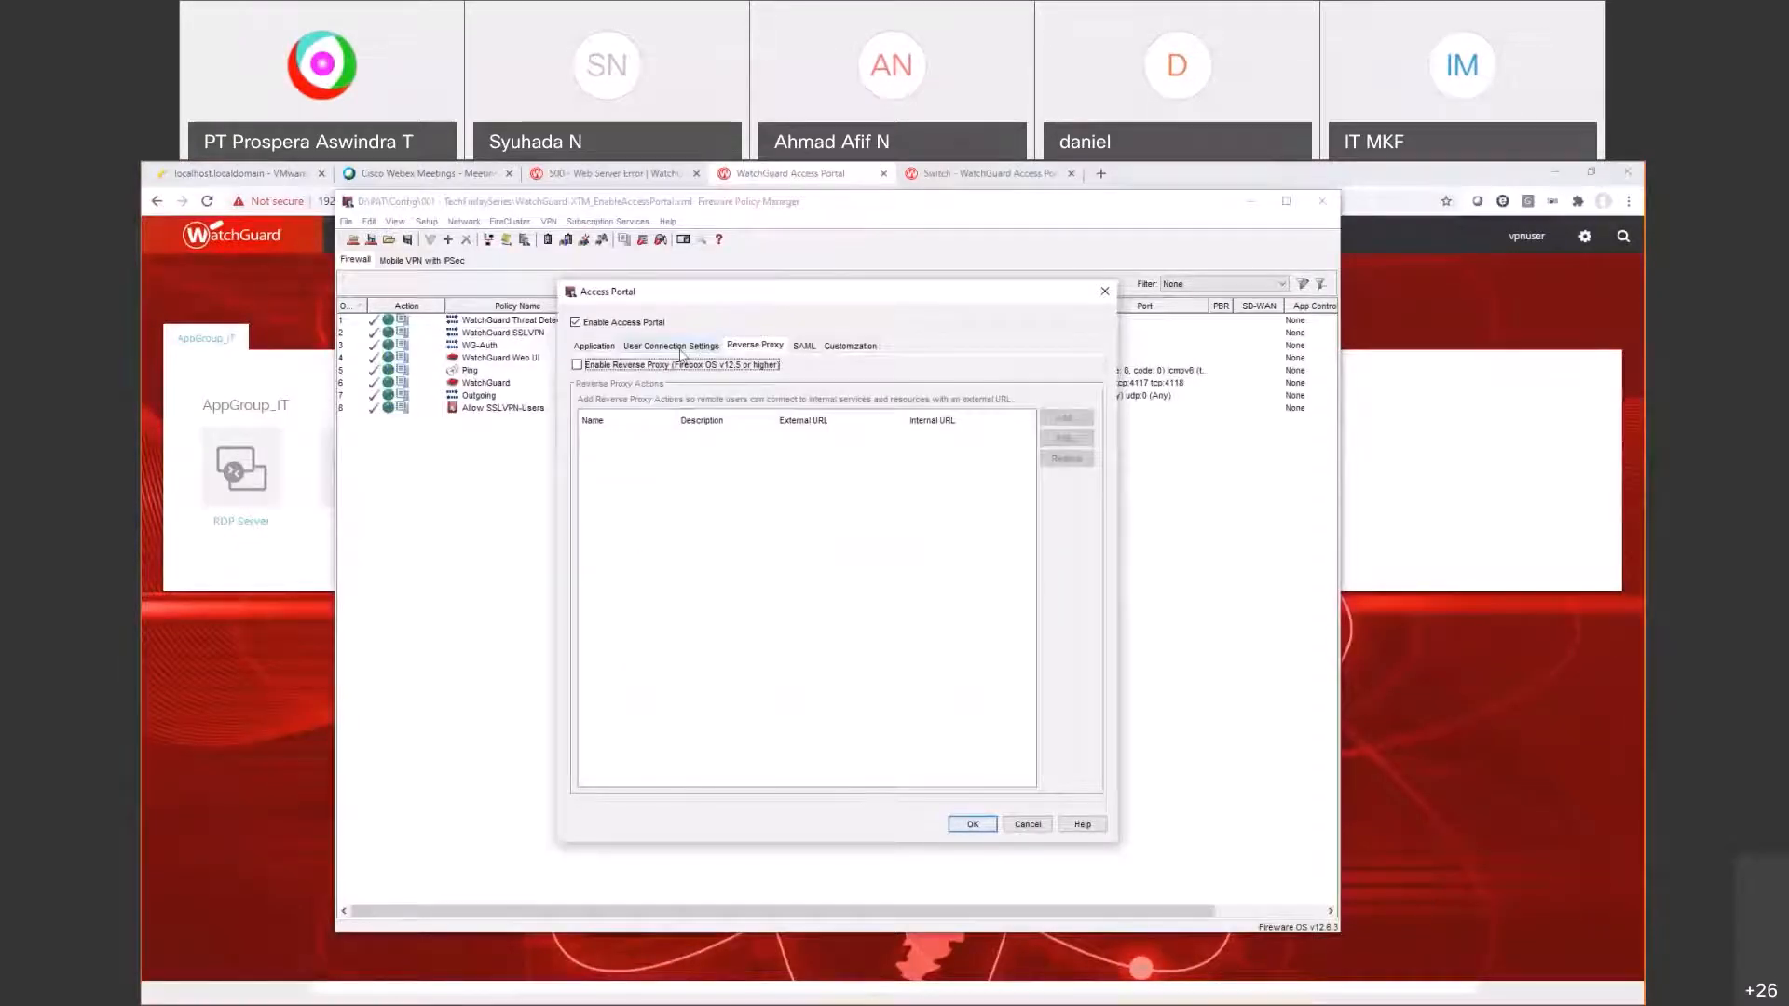
click(680, 348)
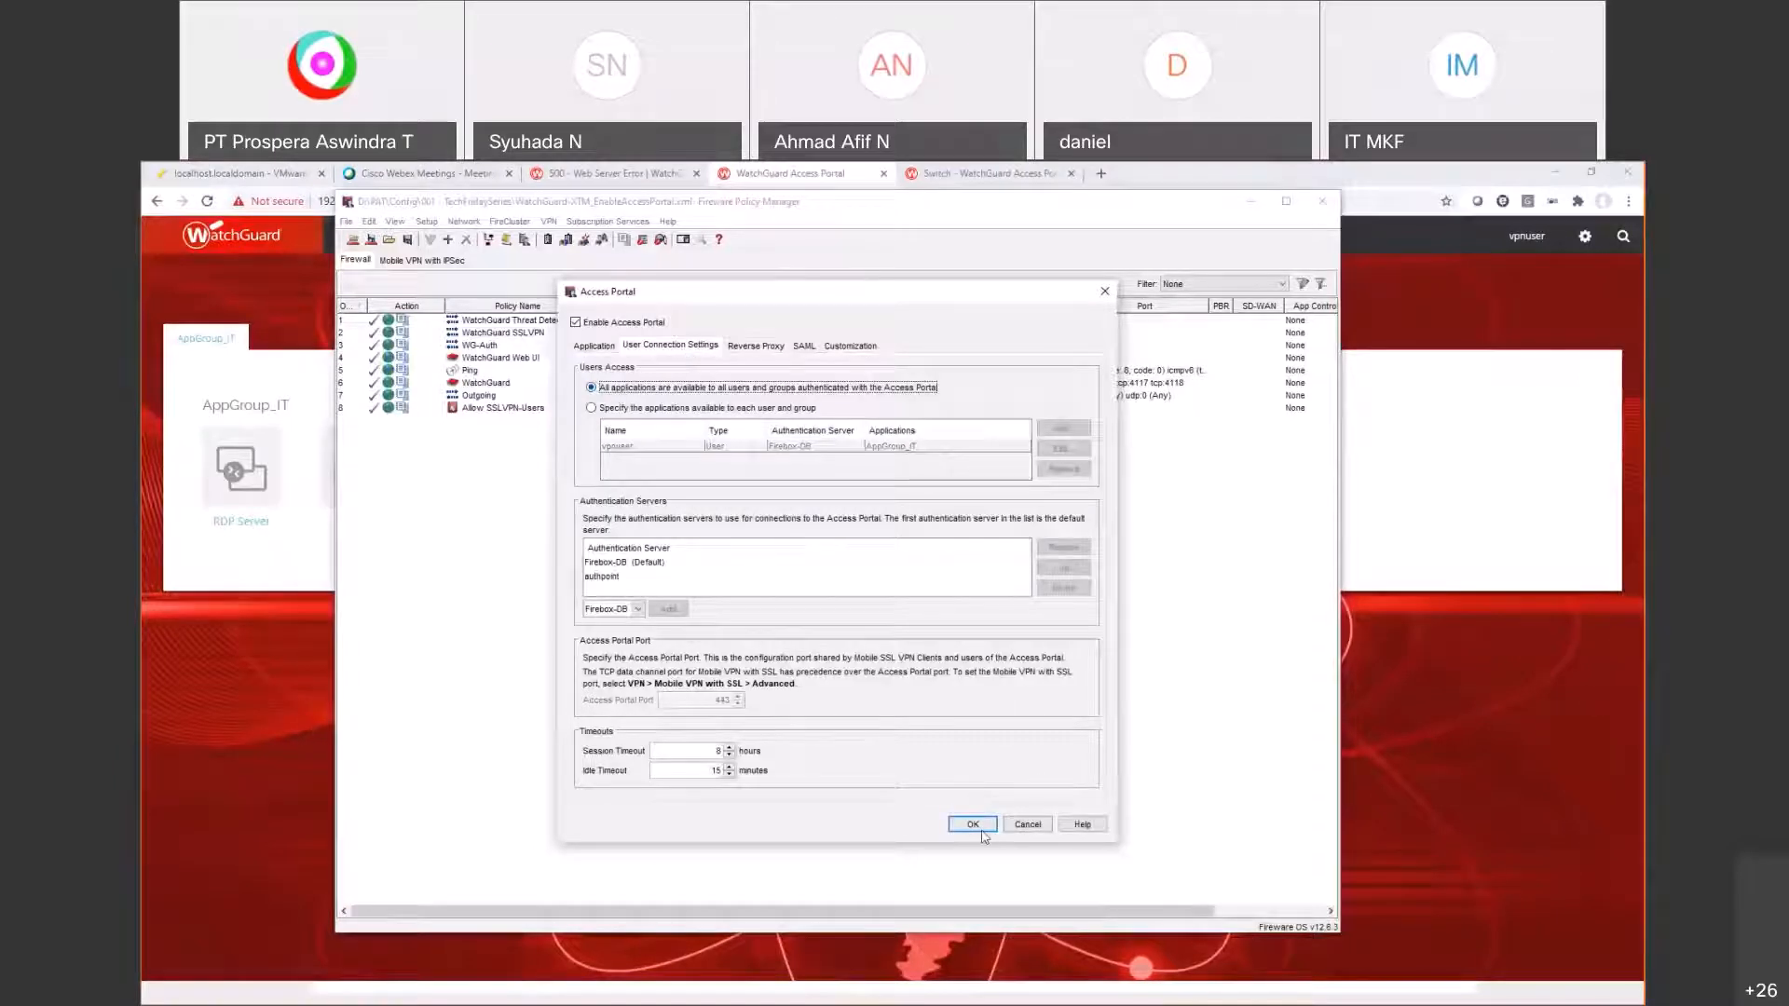
key(Return)
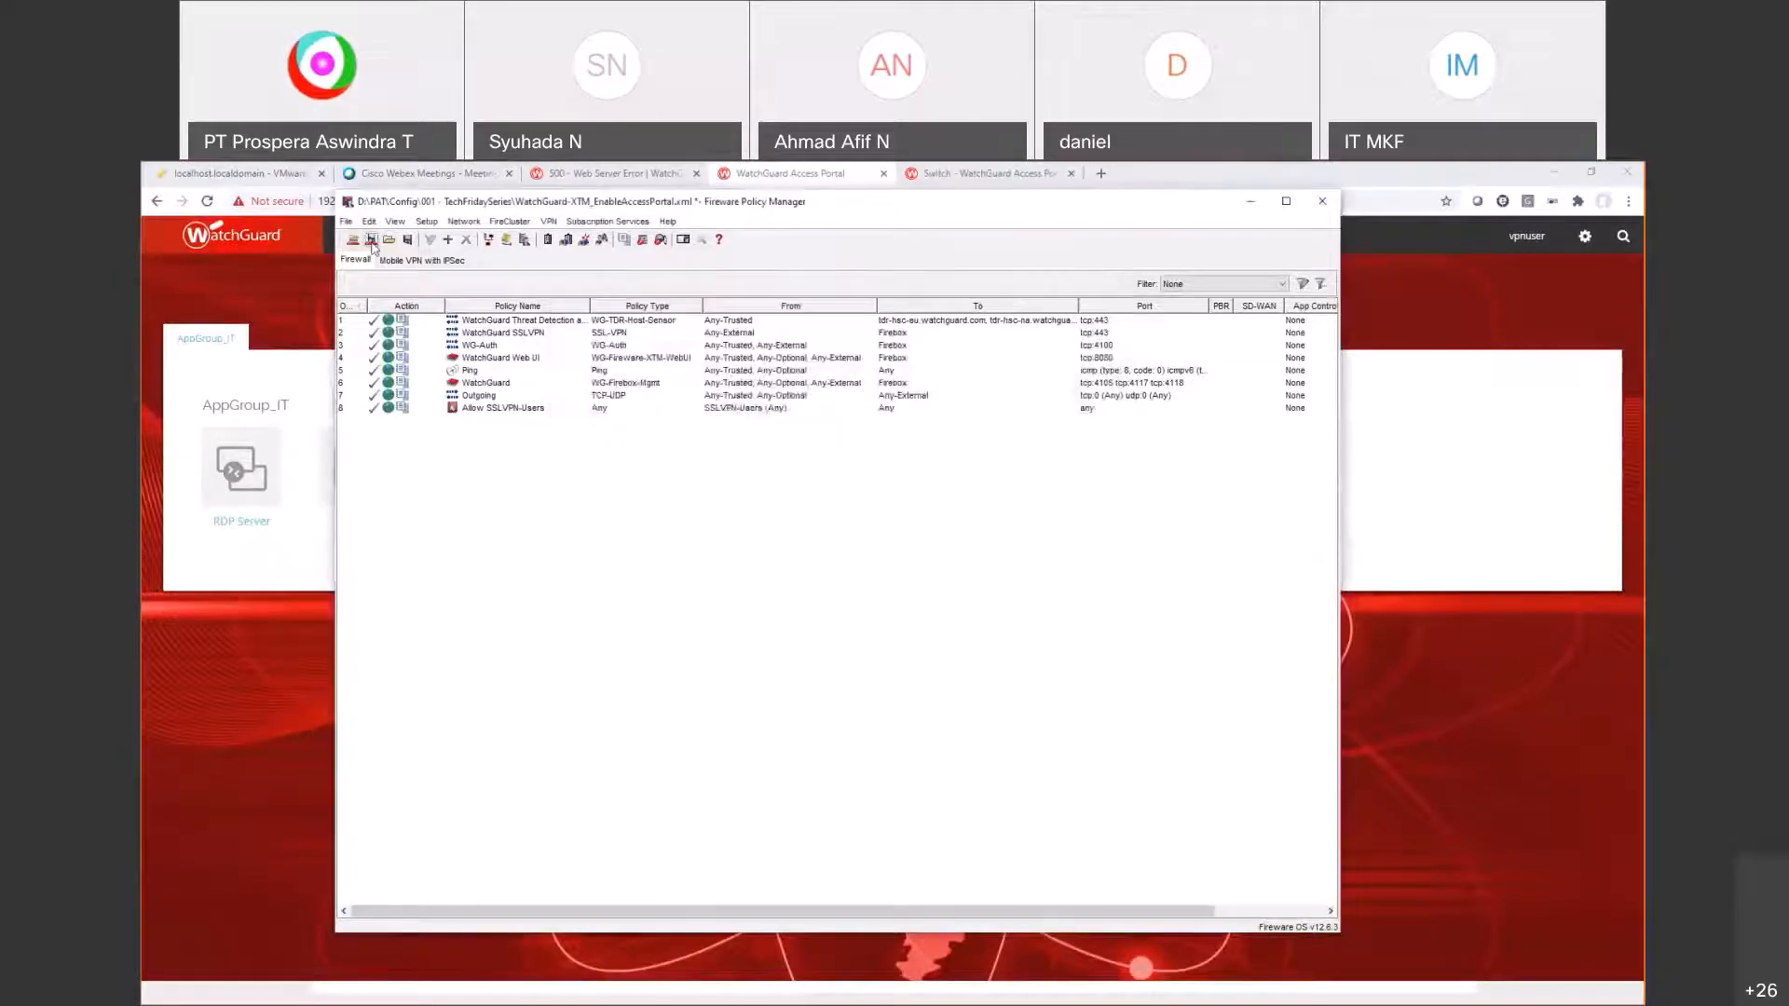
Step: Save WatchGuard-XTM_EnableAccessPortal.xml and upload it to the Firebox with the admin passphrase
key(ctrl+t)
text(•••••••••)
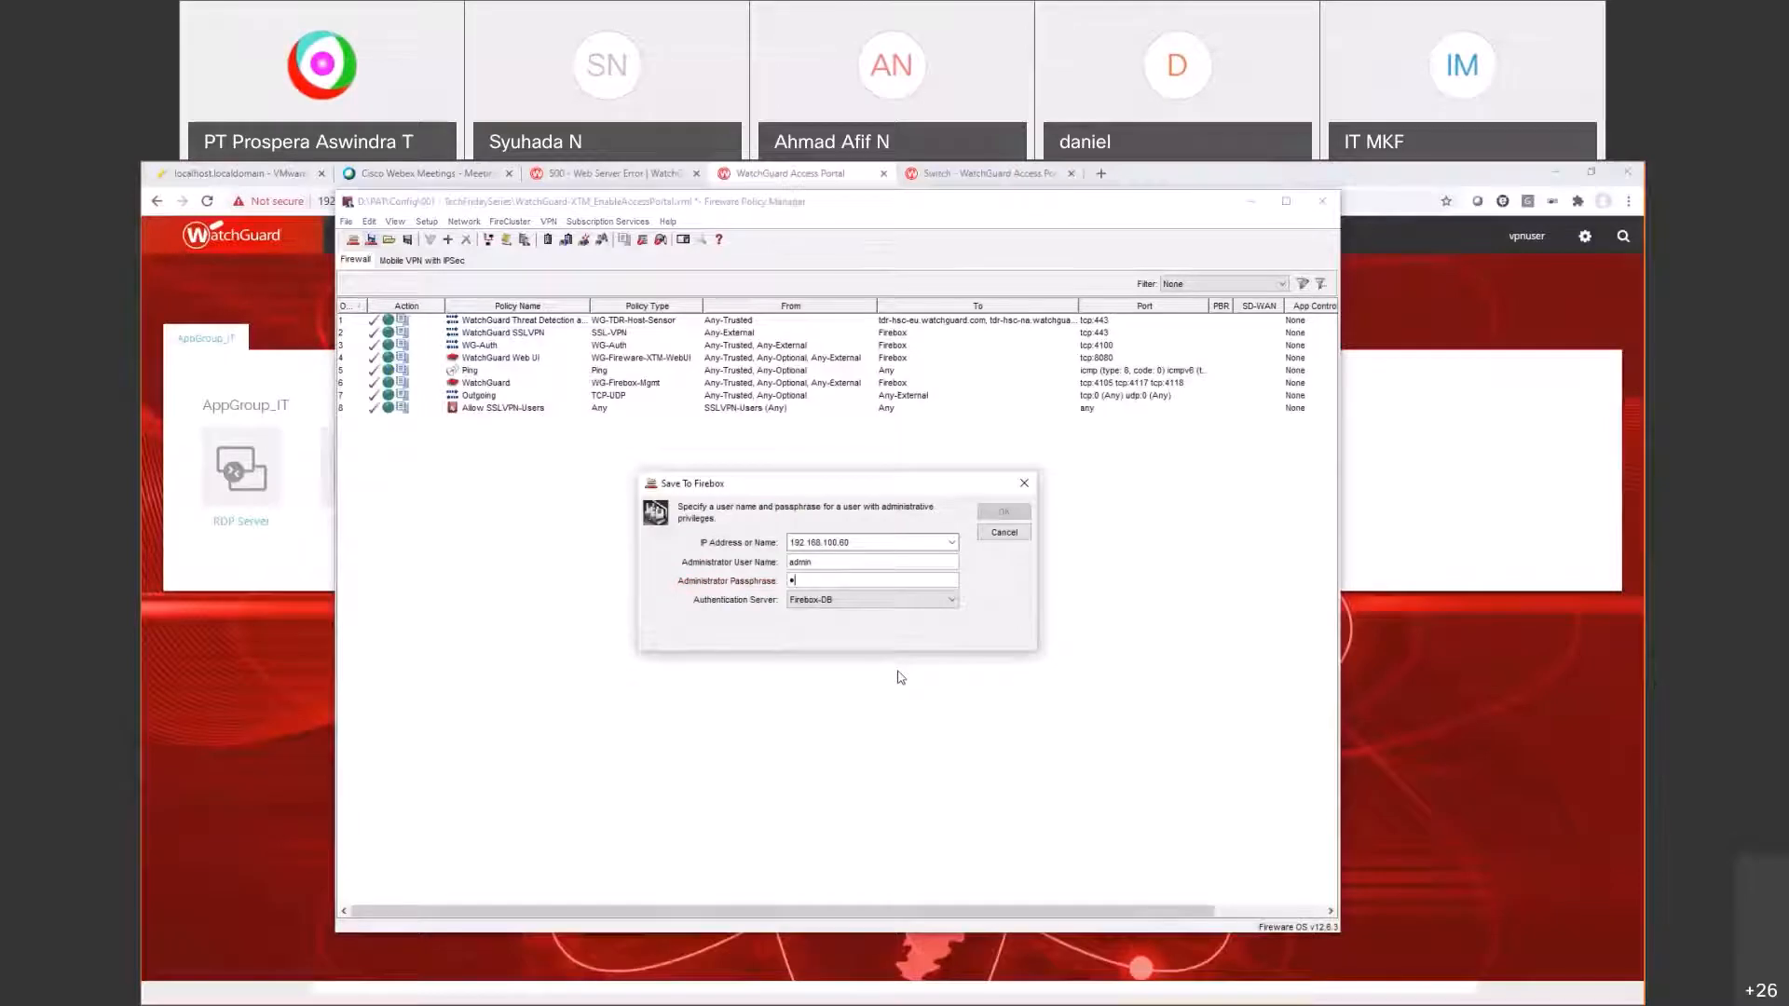
key(Return)
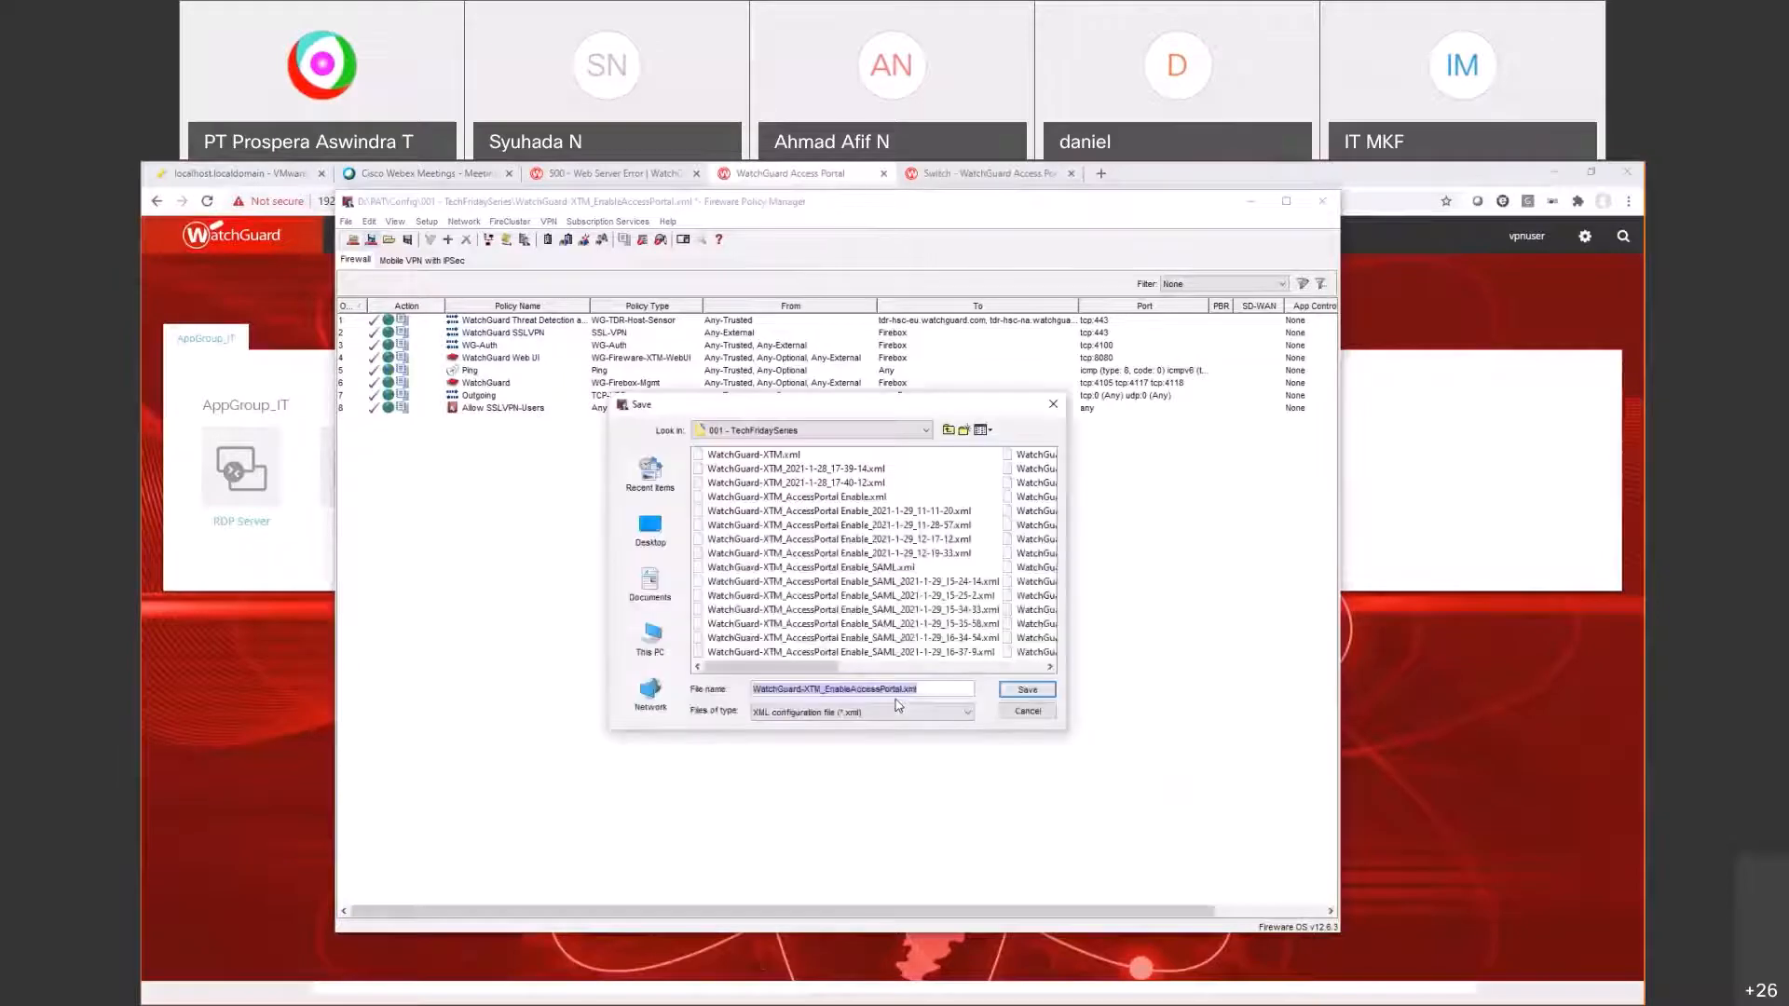
key(Return)
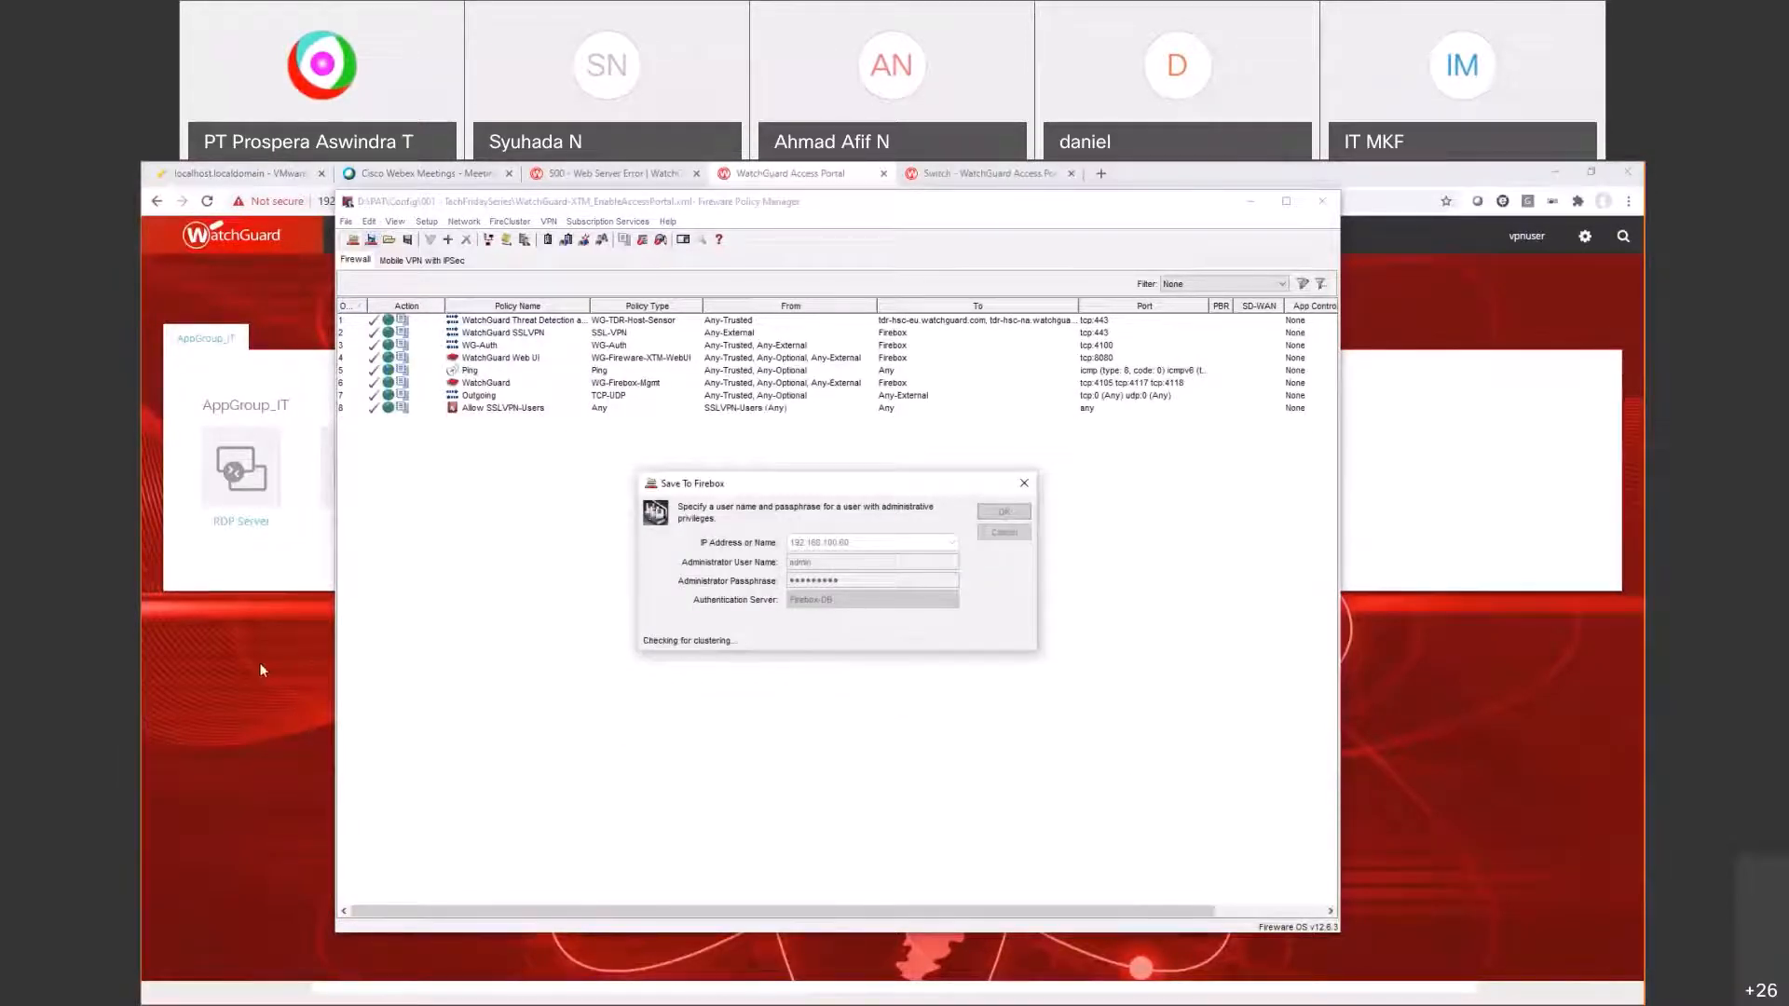
click(312, 678)
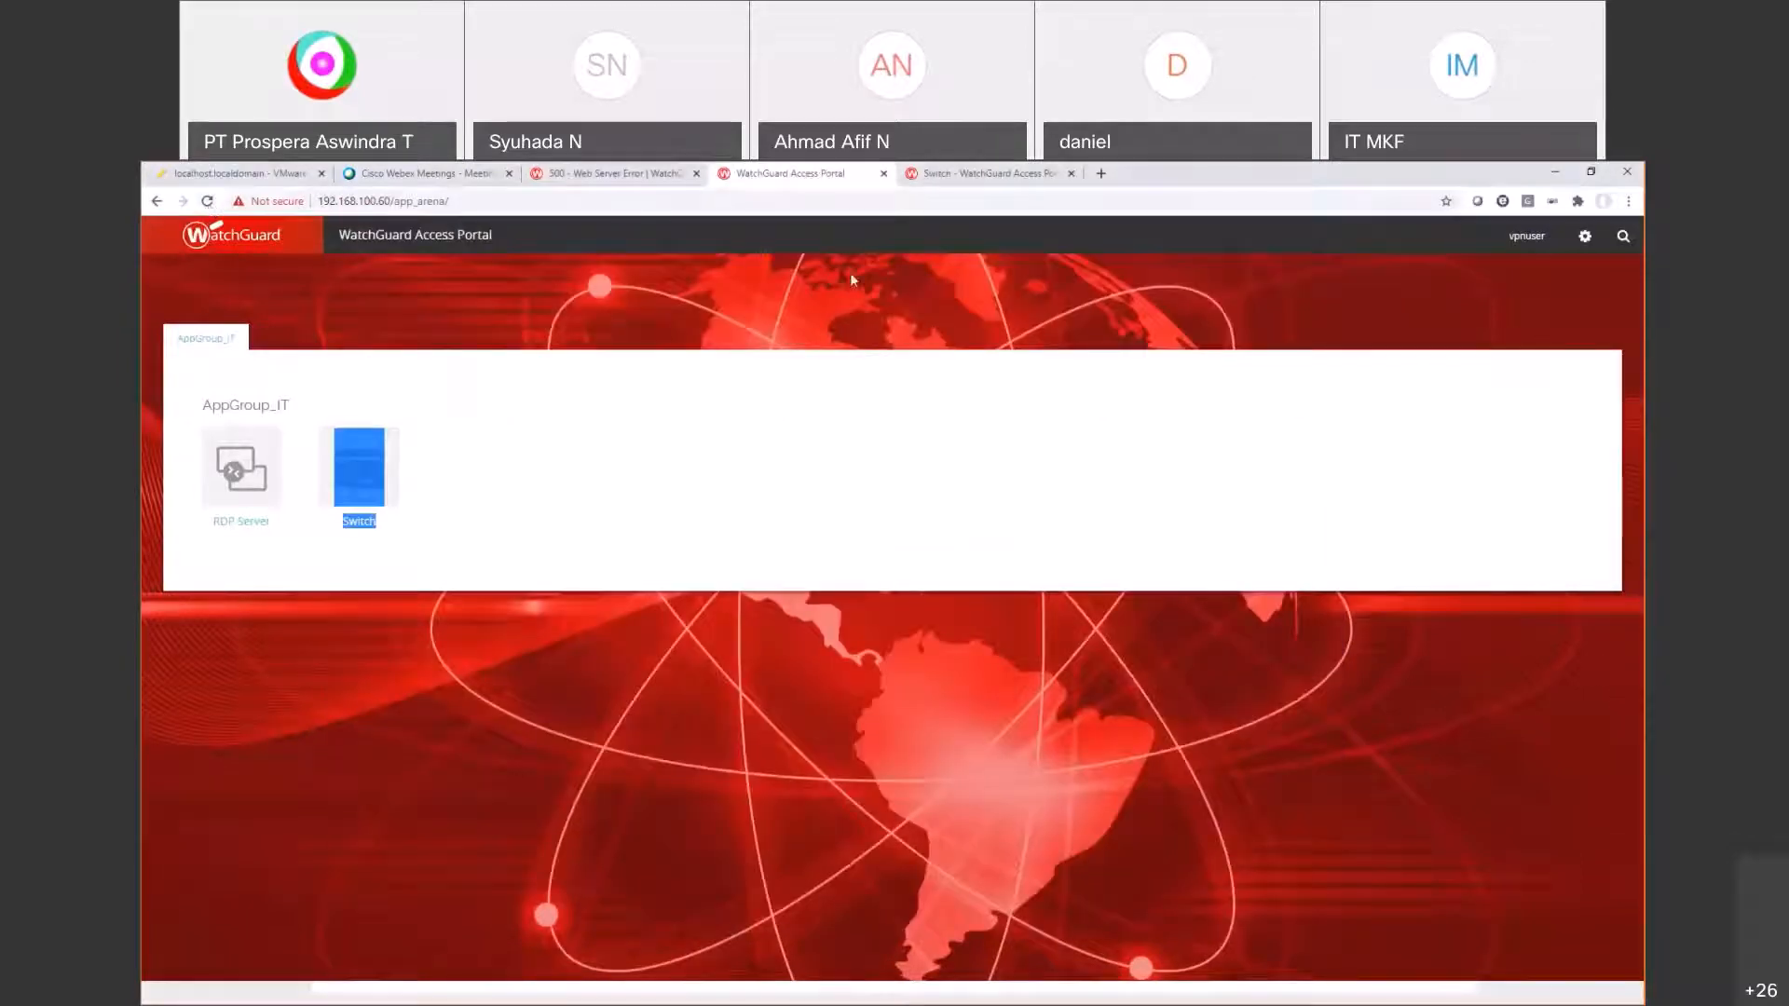
Step: Reload the Access Portal and review the AppGroup_IT and AppGroup_Sales application lists
click(208, 202)
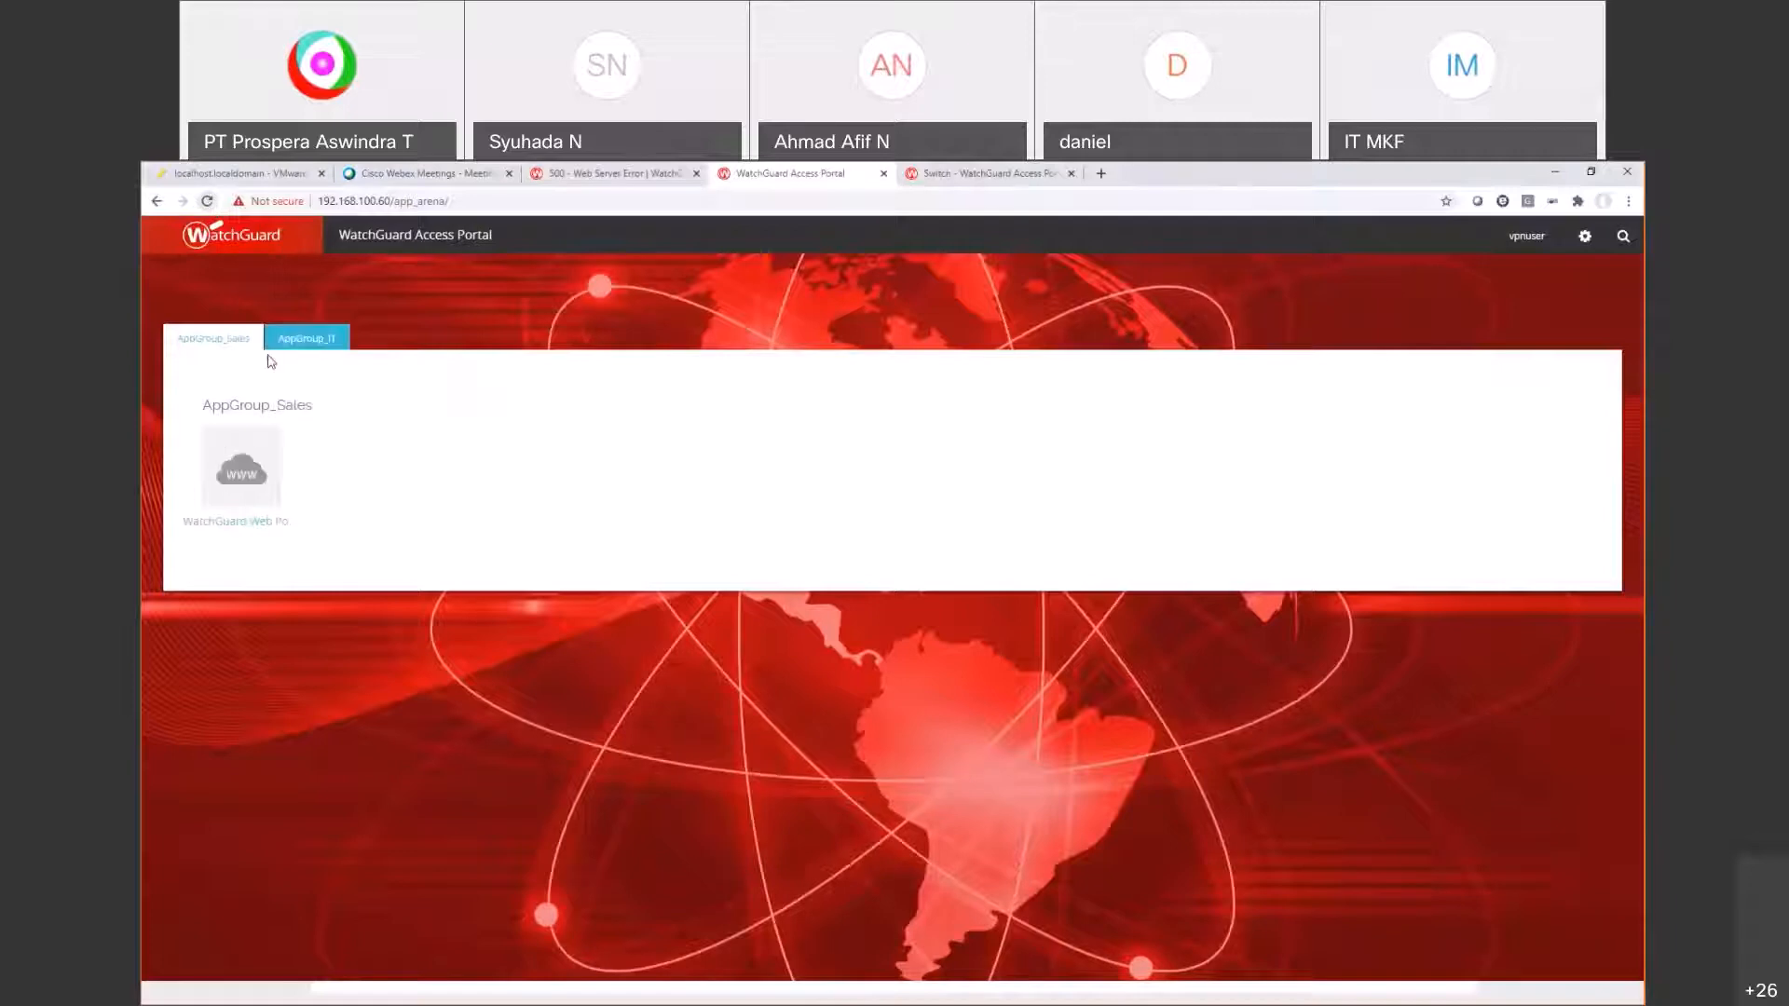
click(290, 341)
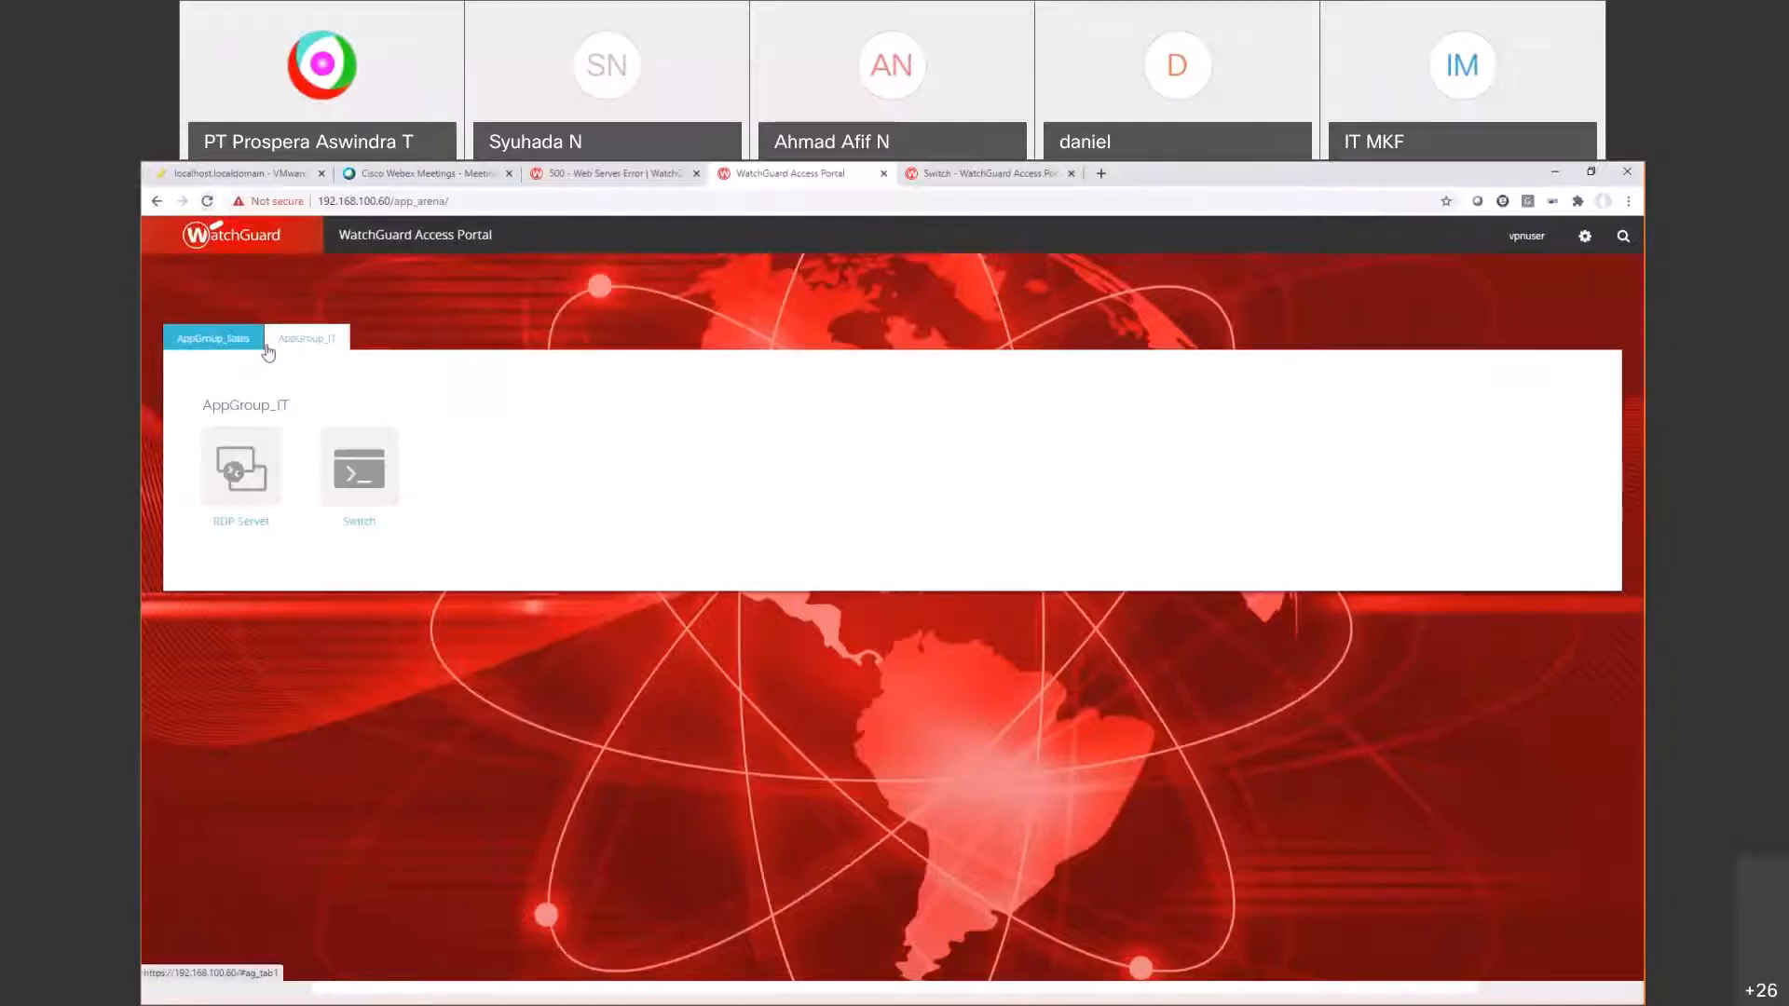
click(215, 344)
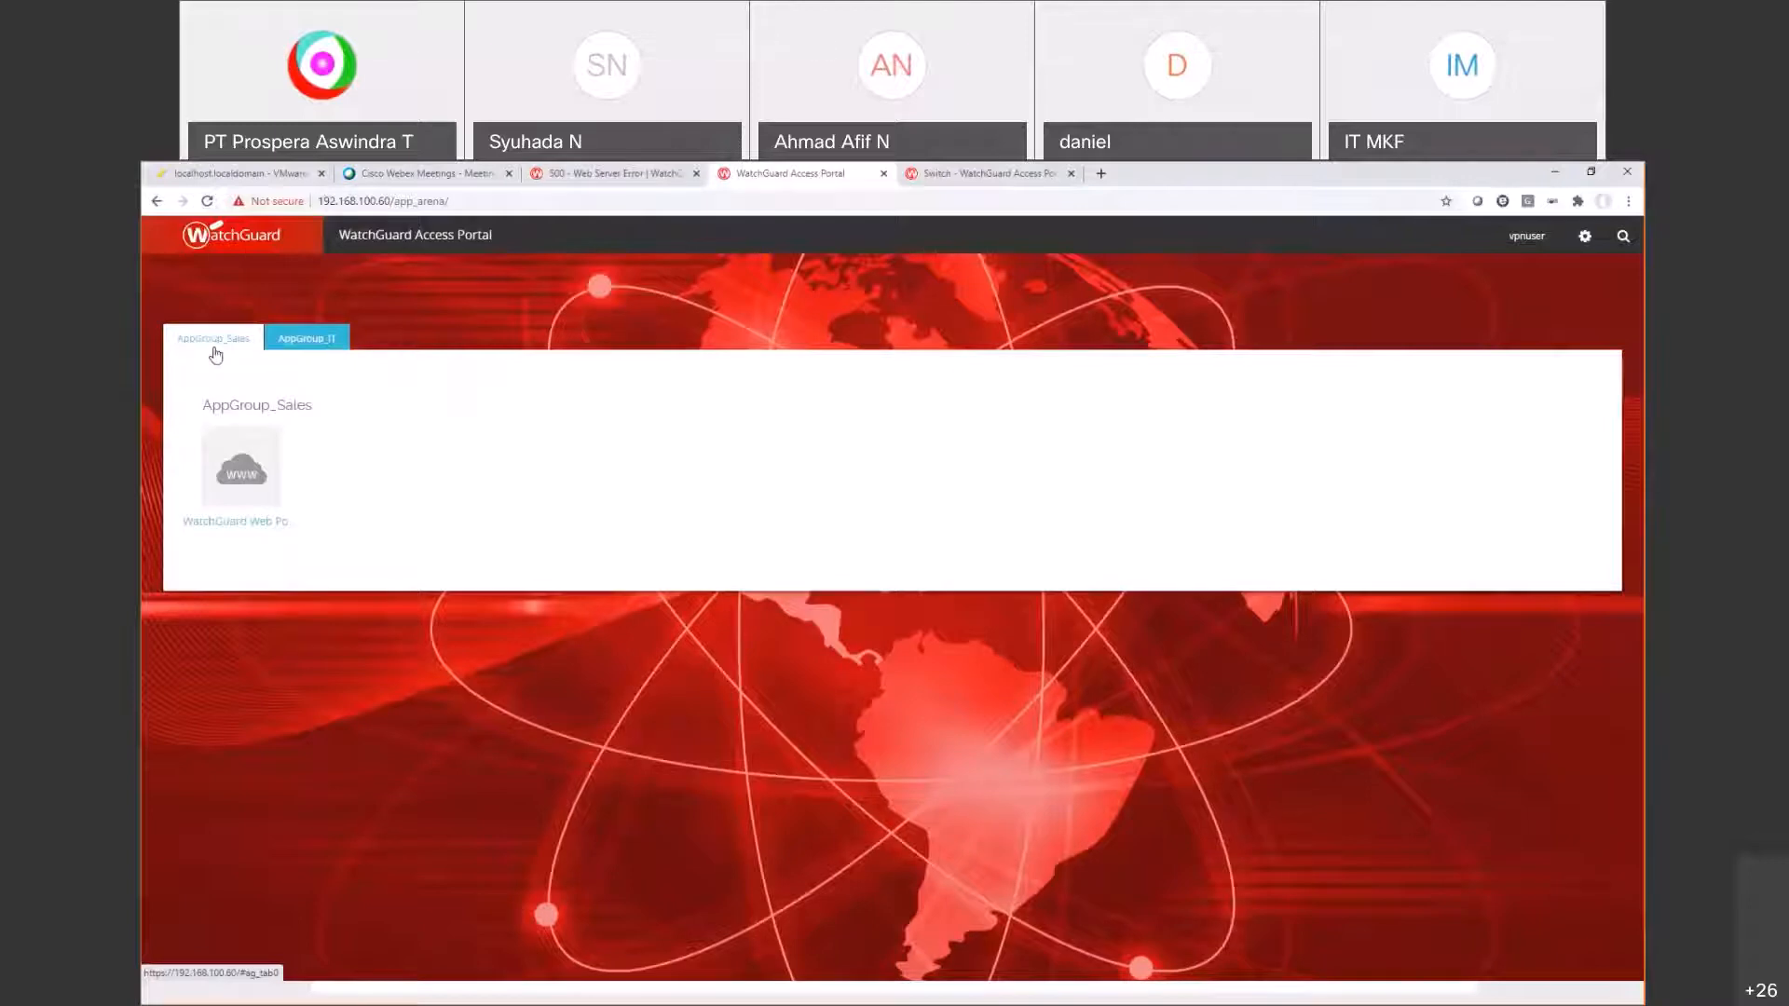
Step: Launch the WatchGuard Web Portal app to open watchguard.com, then check Policy Manager's save result
click(233, 477)
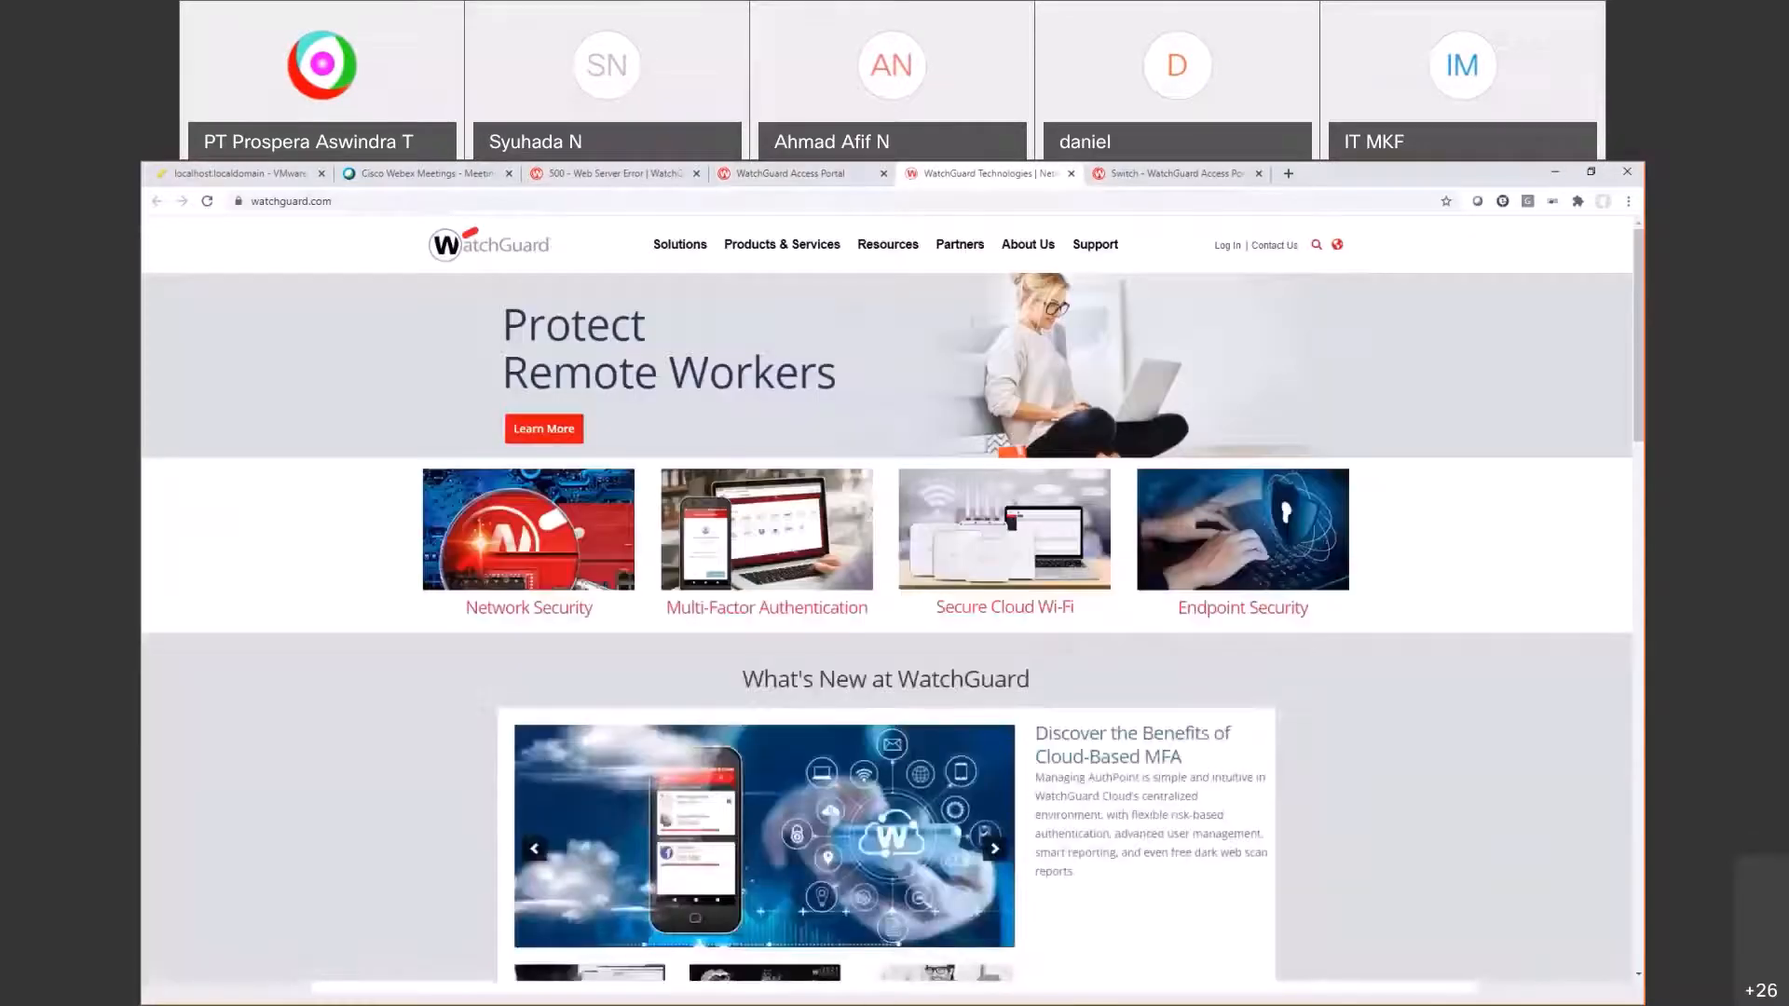
click(757, 177)
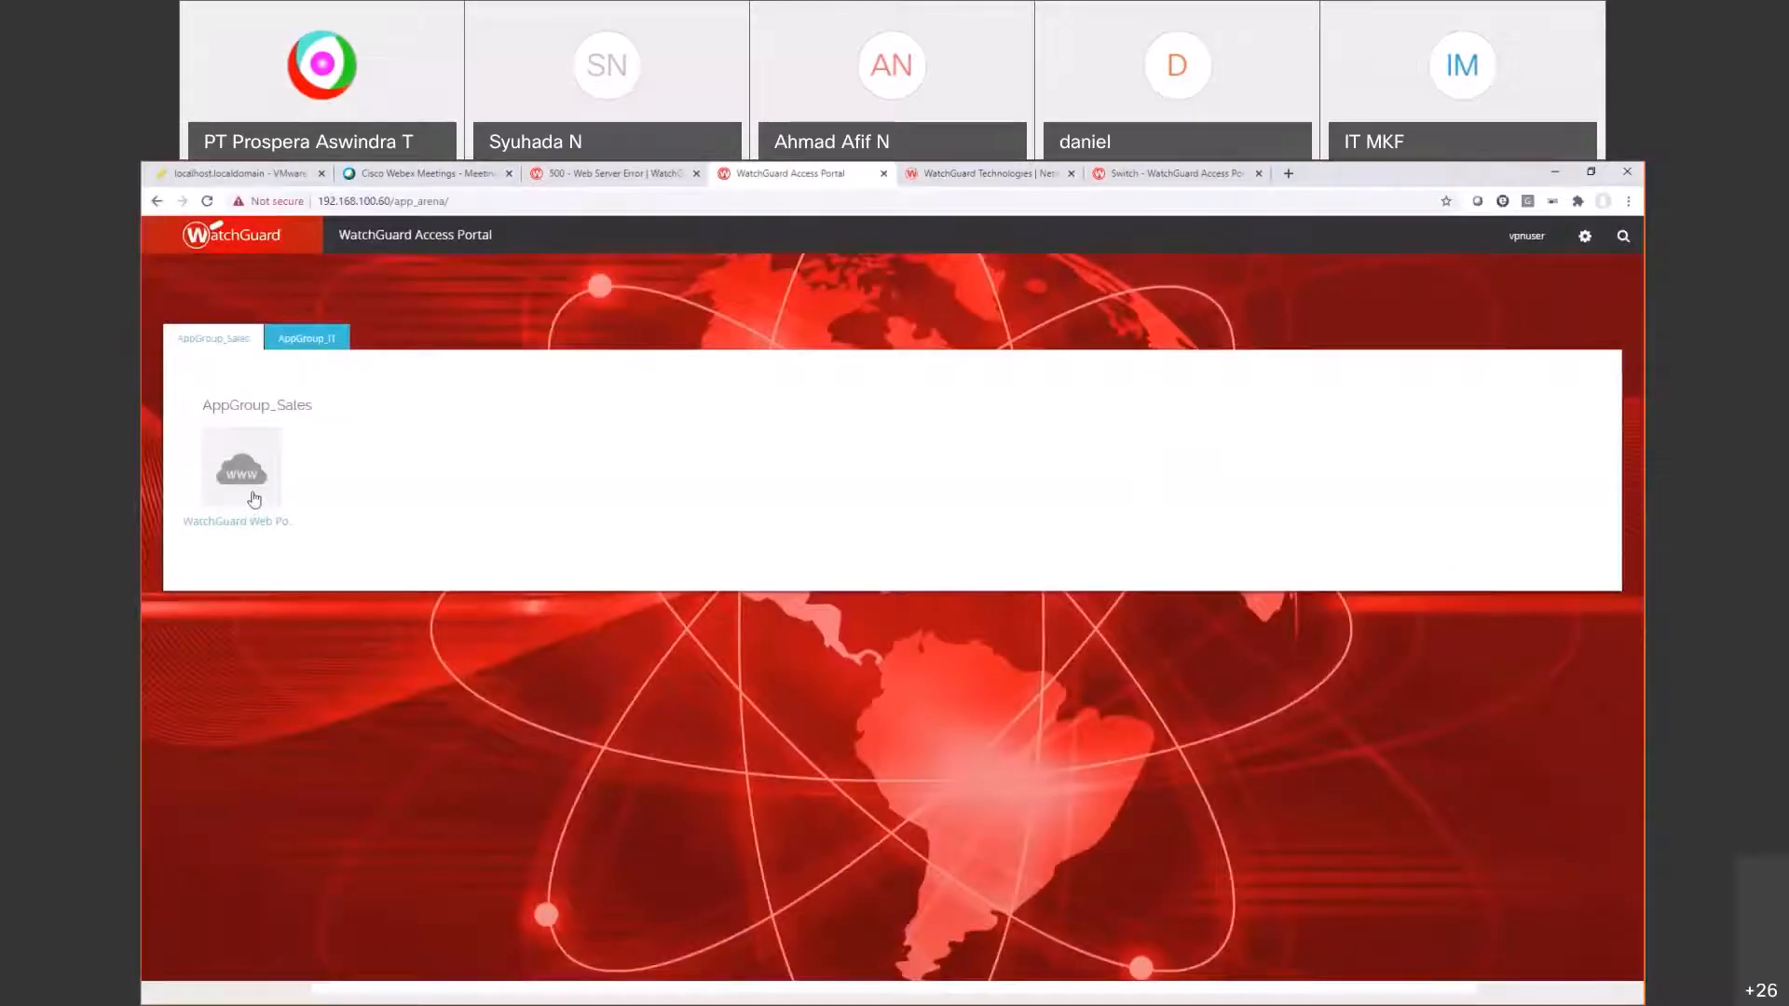
key(alt+Tab)
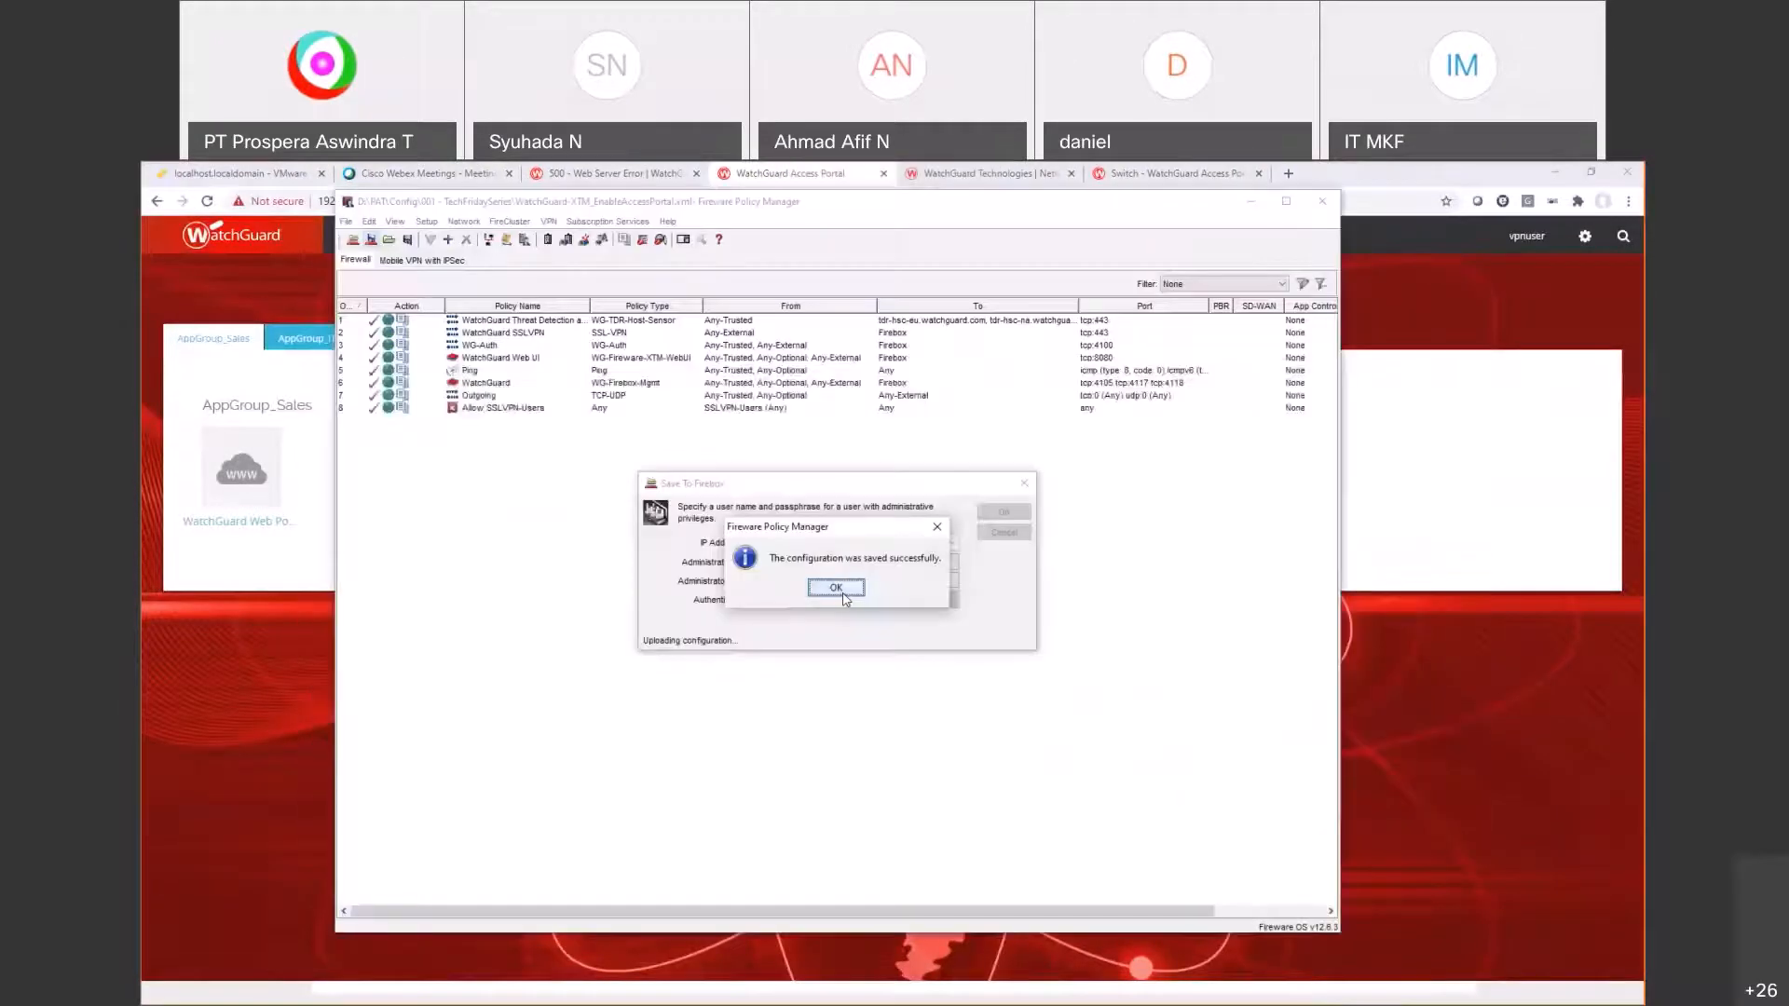
Step: Close the save-success message and bring the slide show to the WatchGuard MFA slide
click(842, 592)
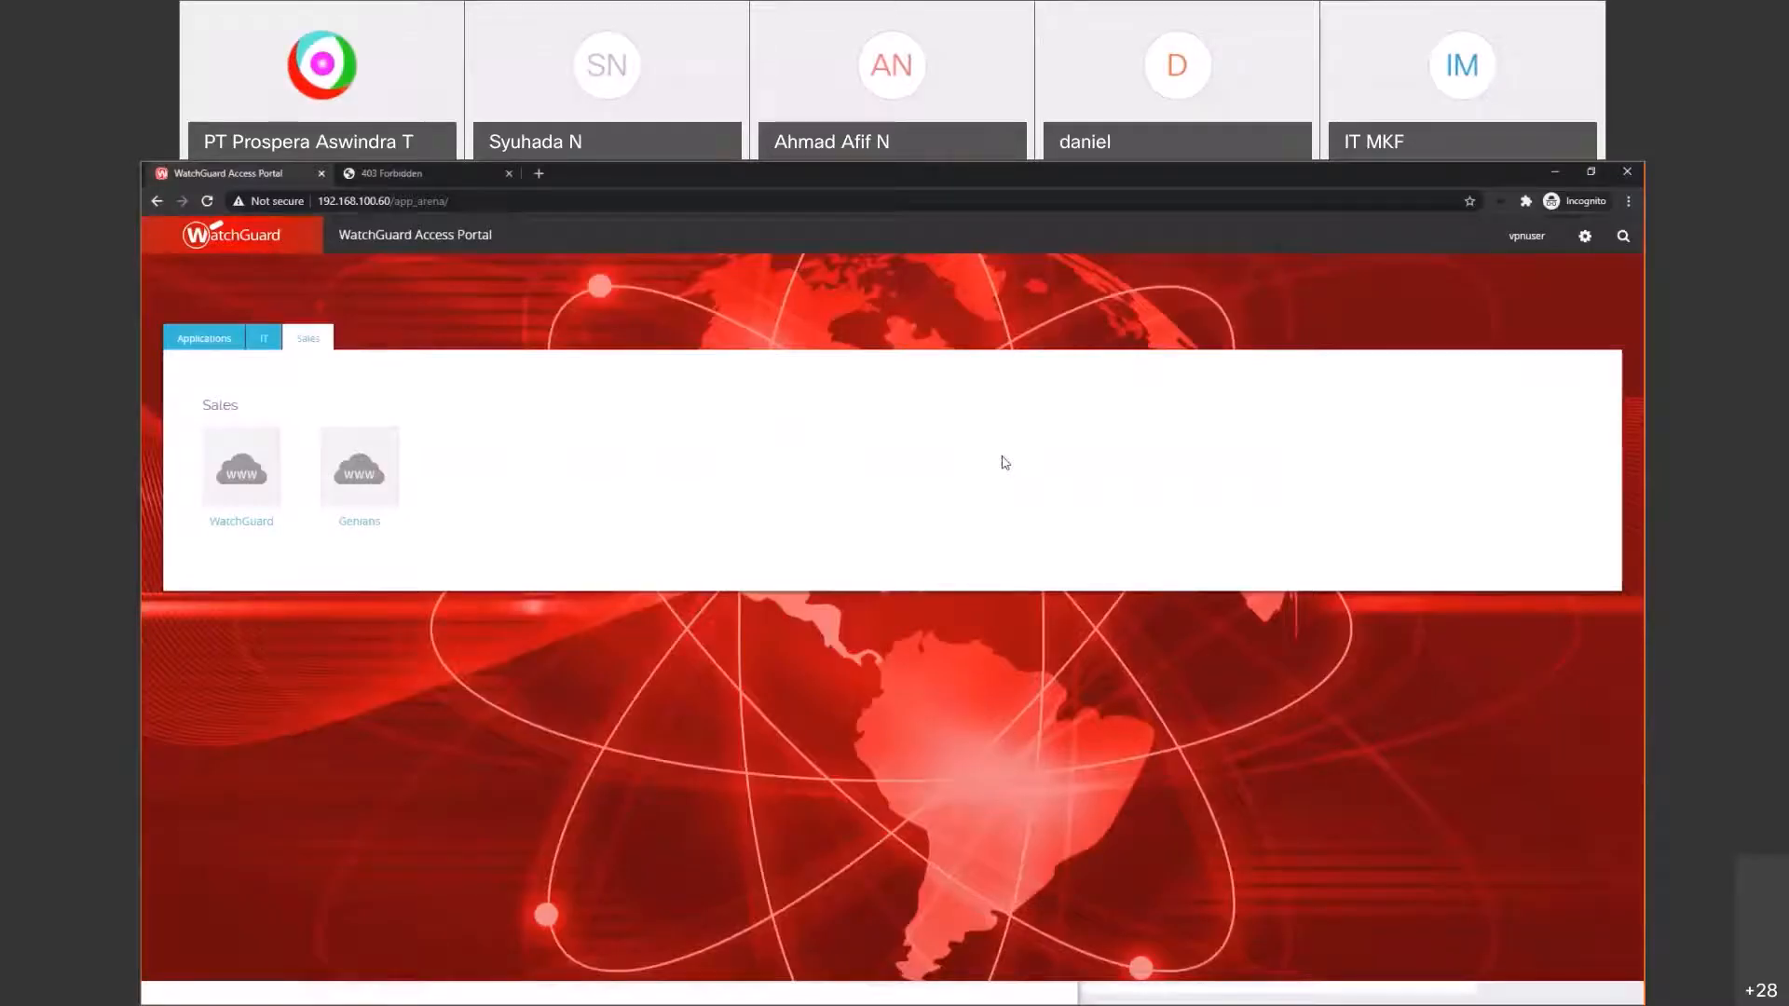
key(alt+Tab)
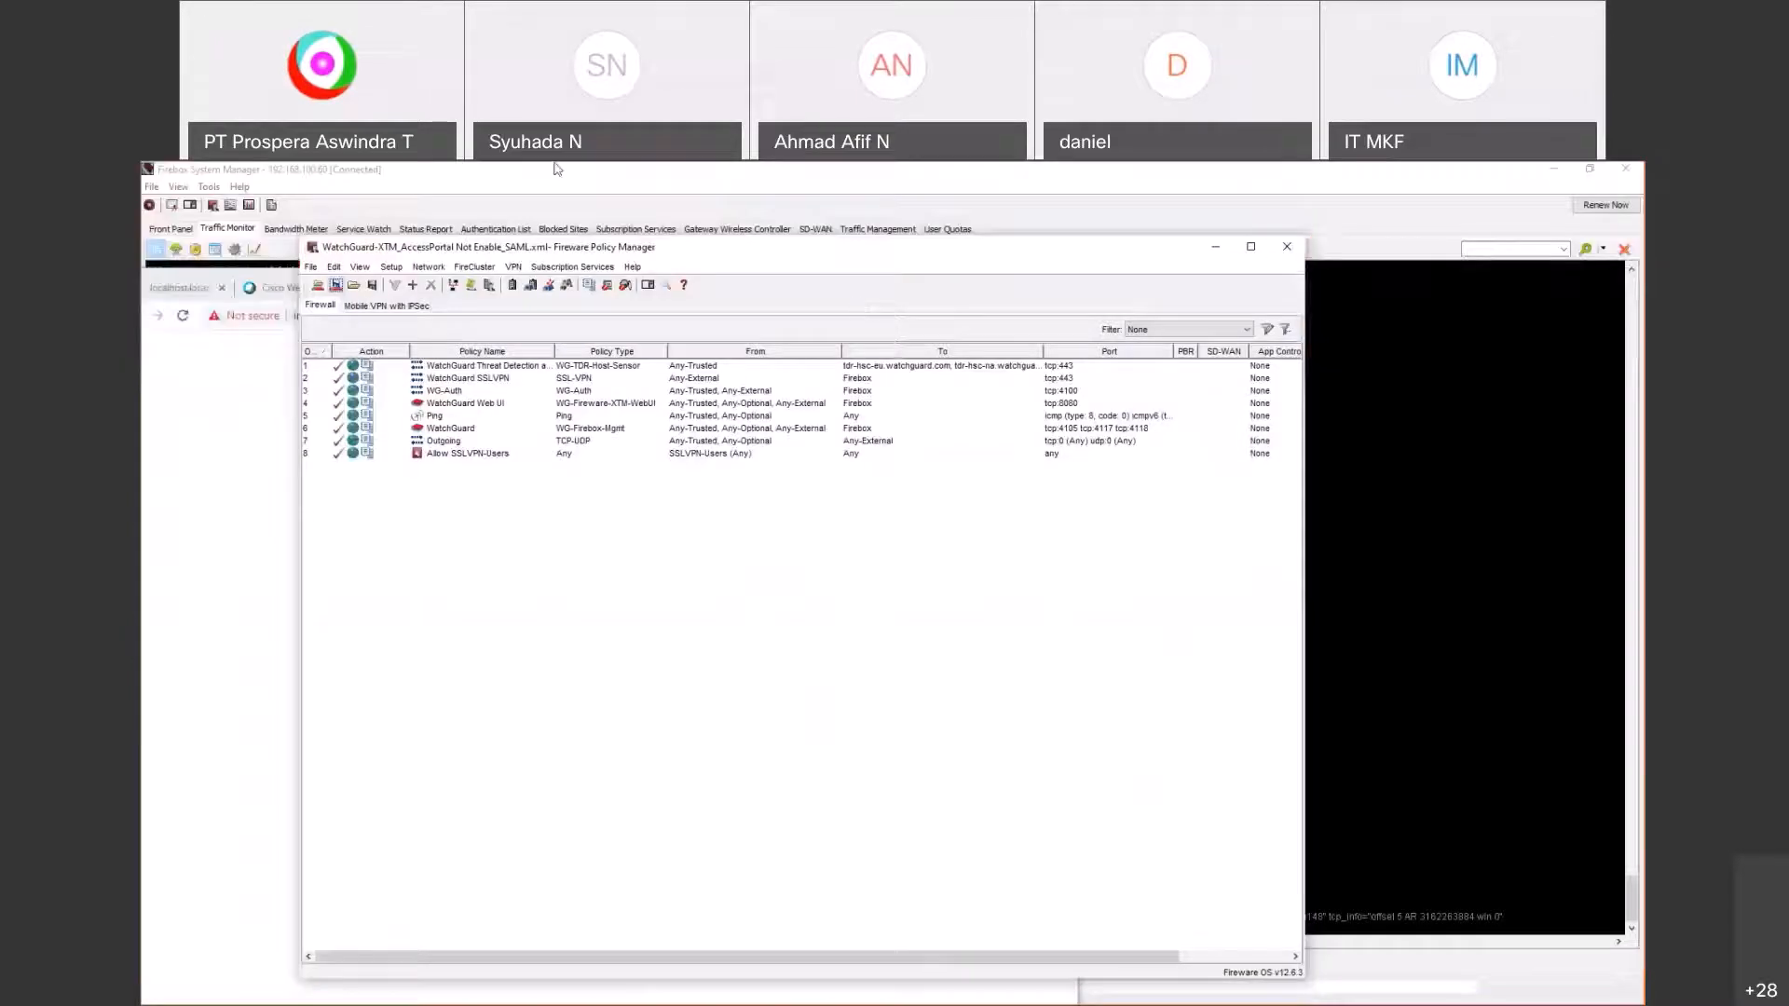
key(alt+Tab)
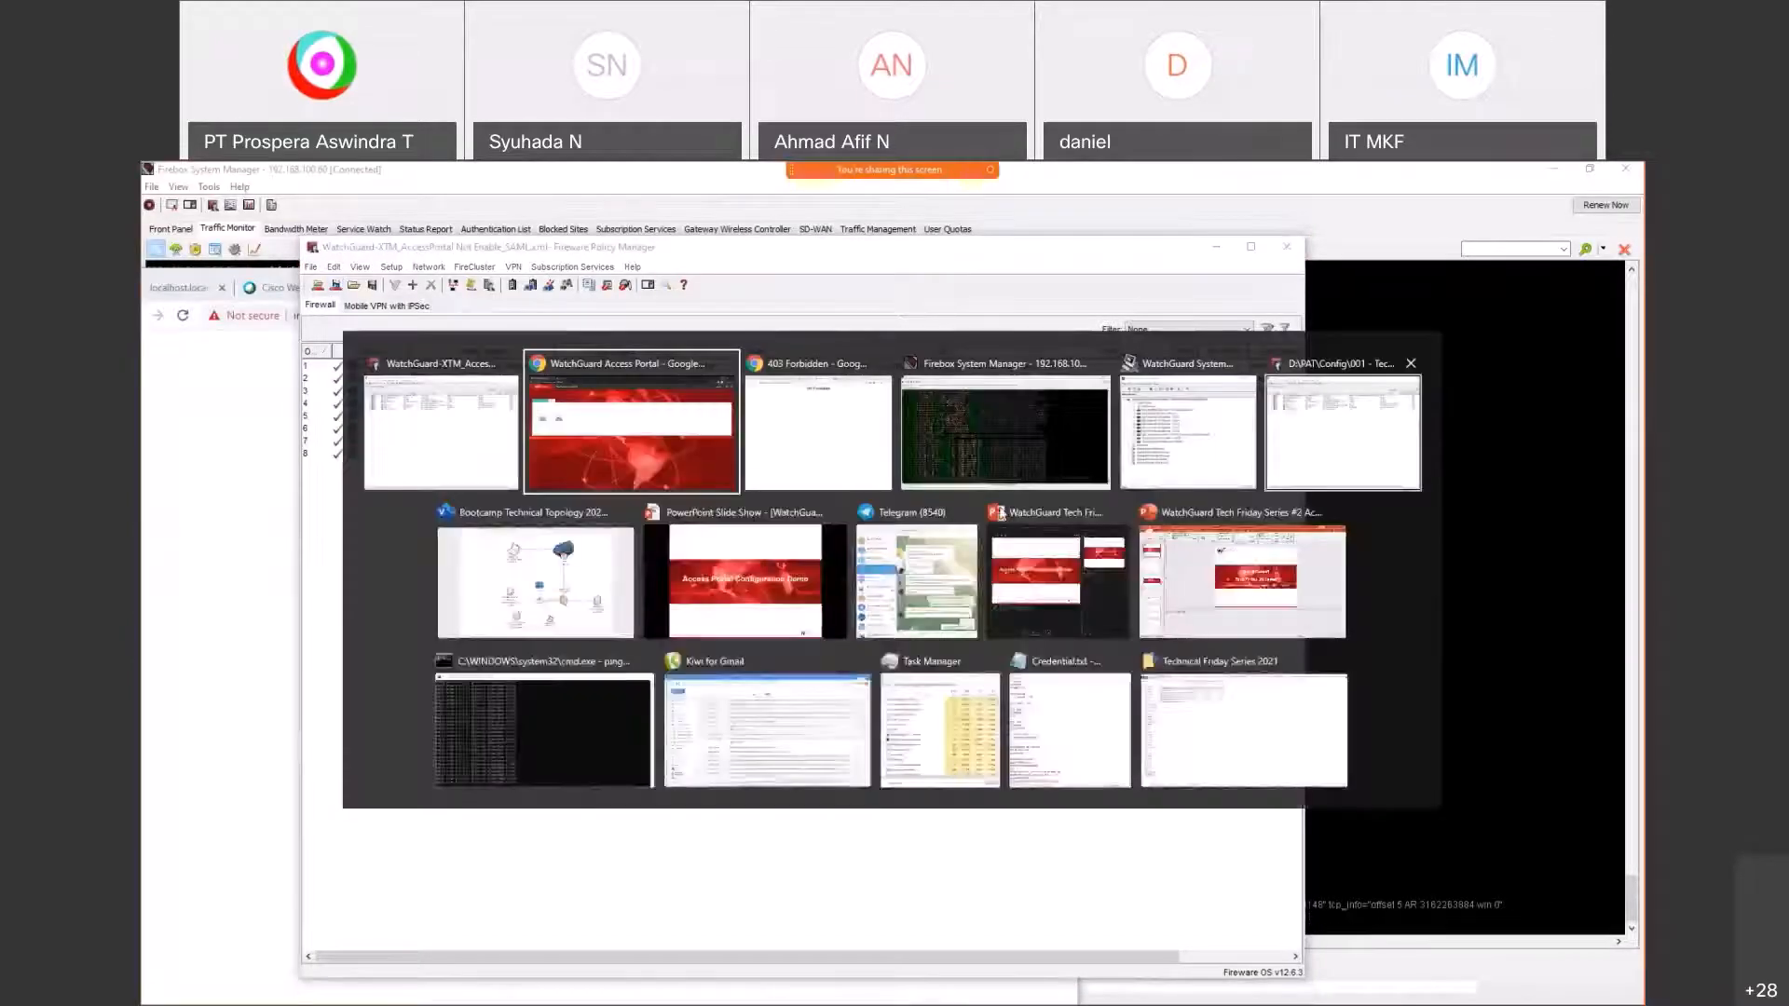
click(681, 503)
click(681, 494)
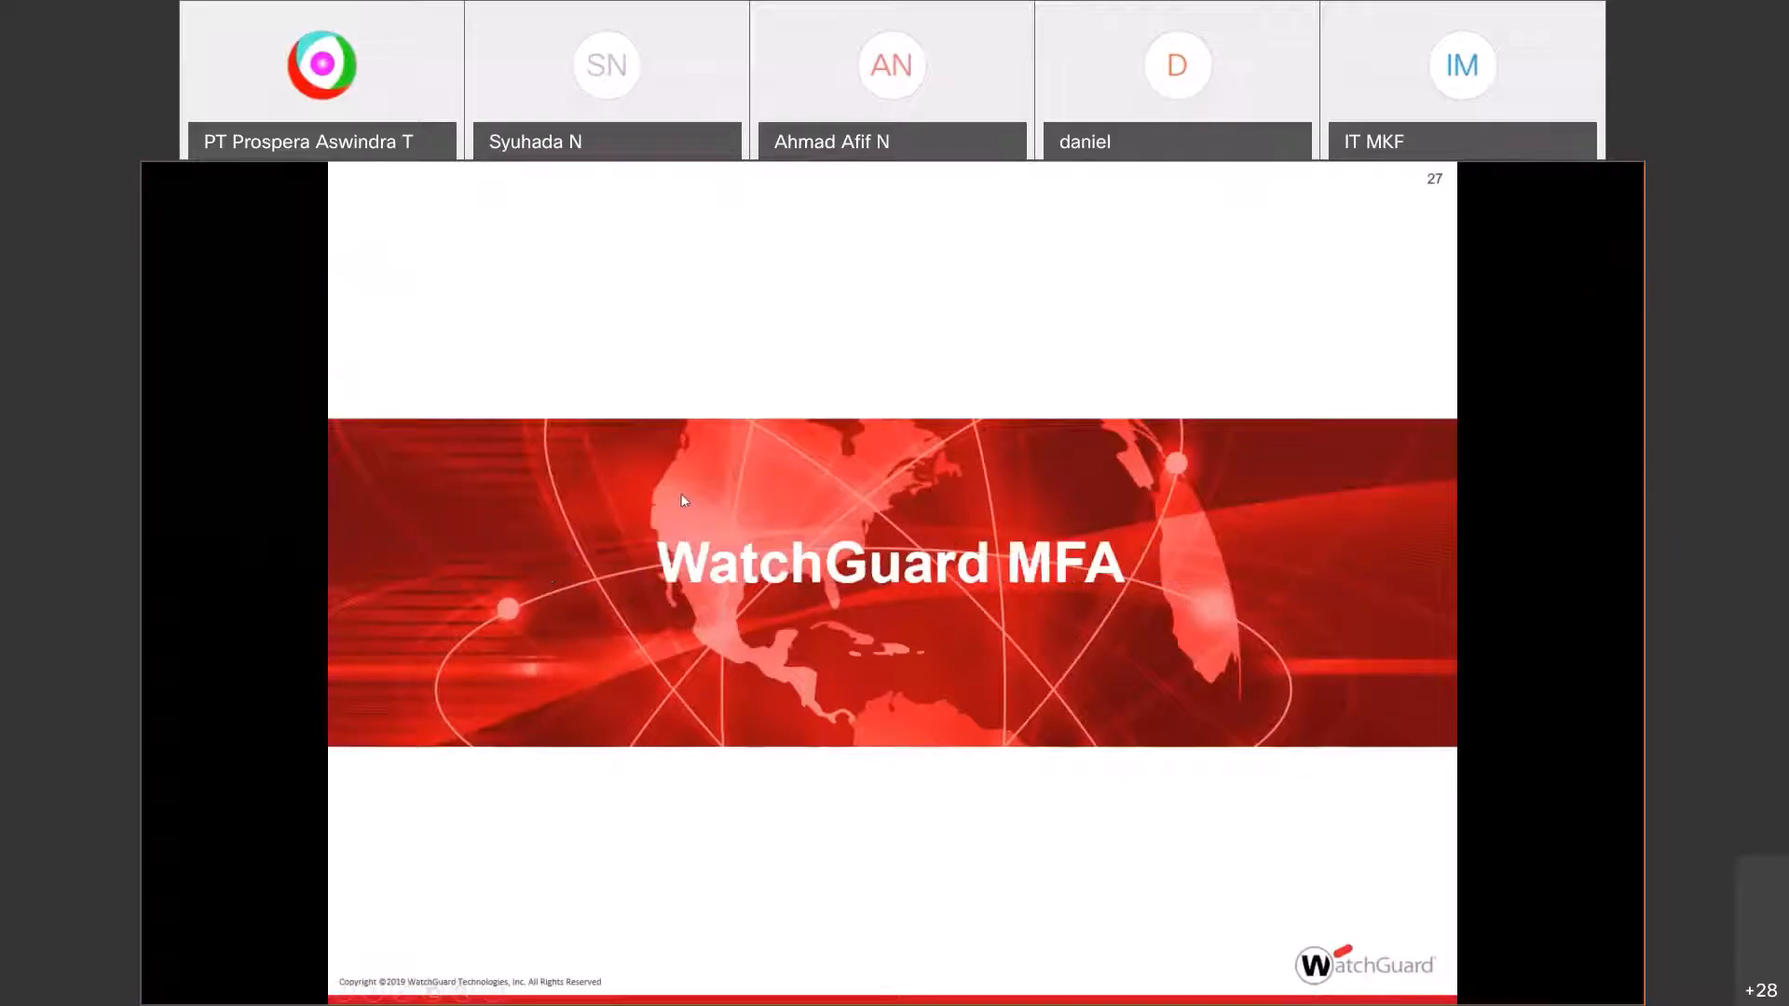
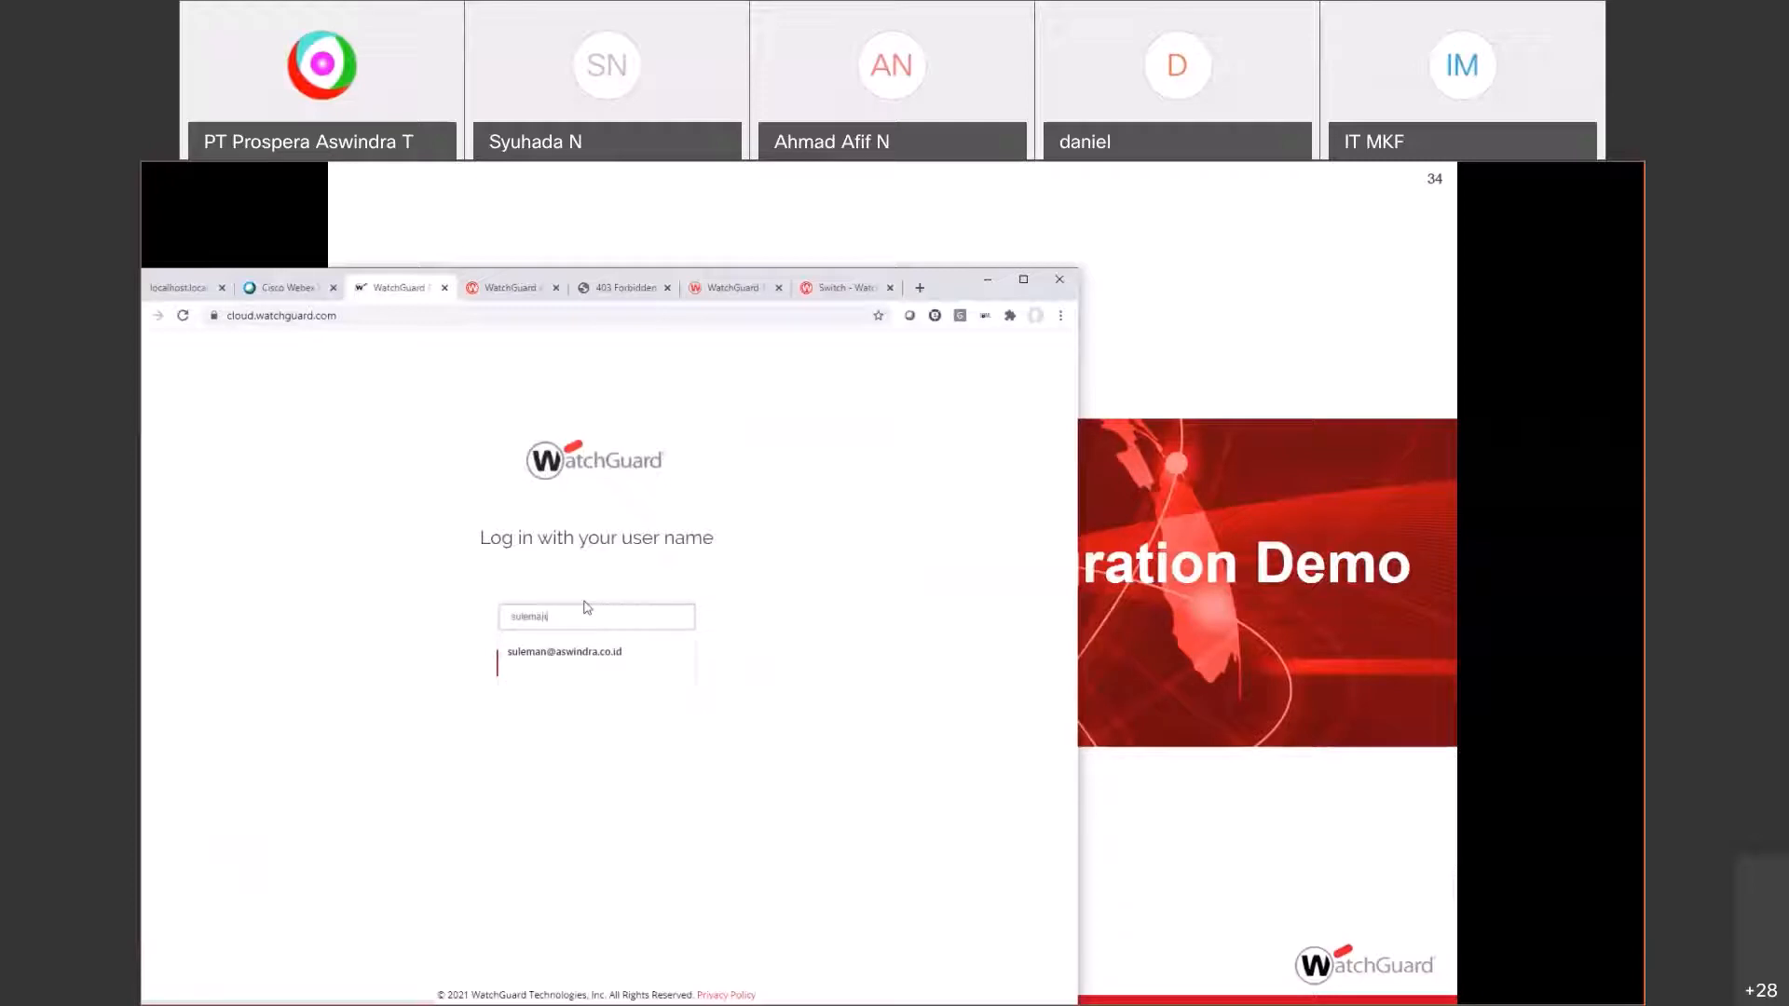
Step: Sign in to WatchGuard Cloud with the saved username and reposition the browser window
key(Down)
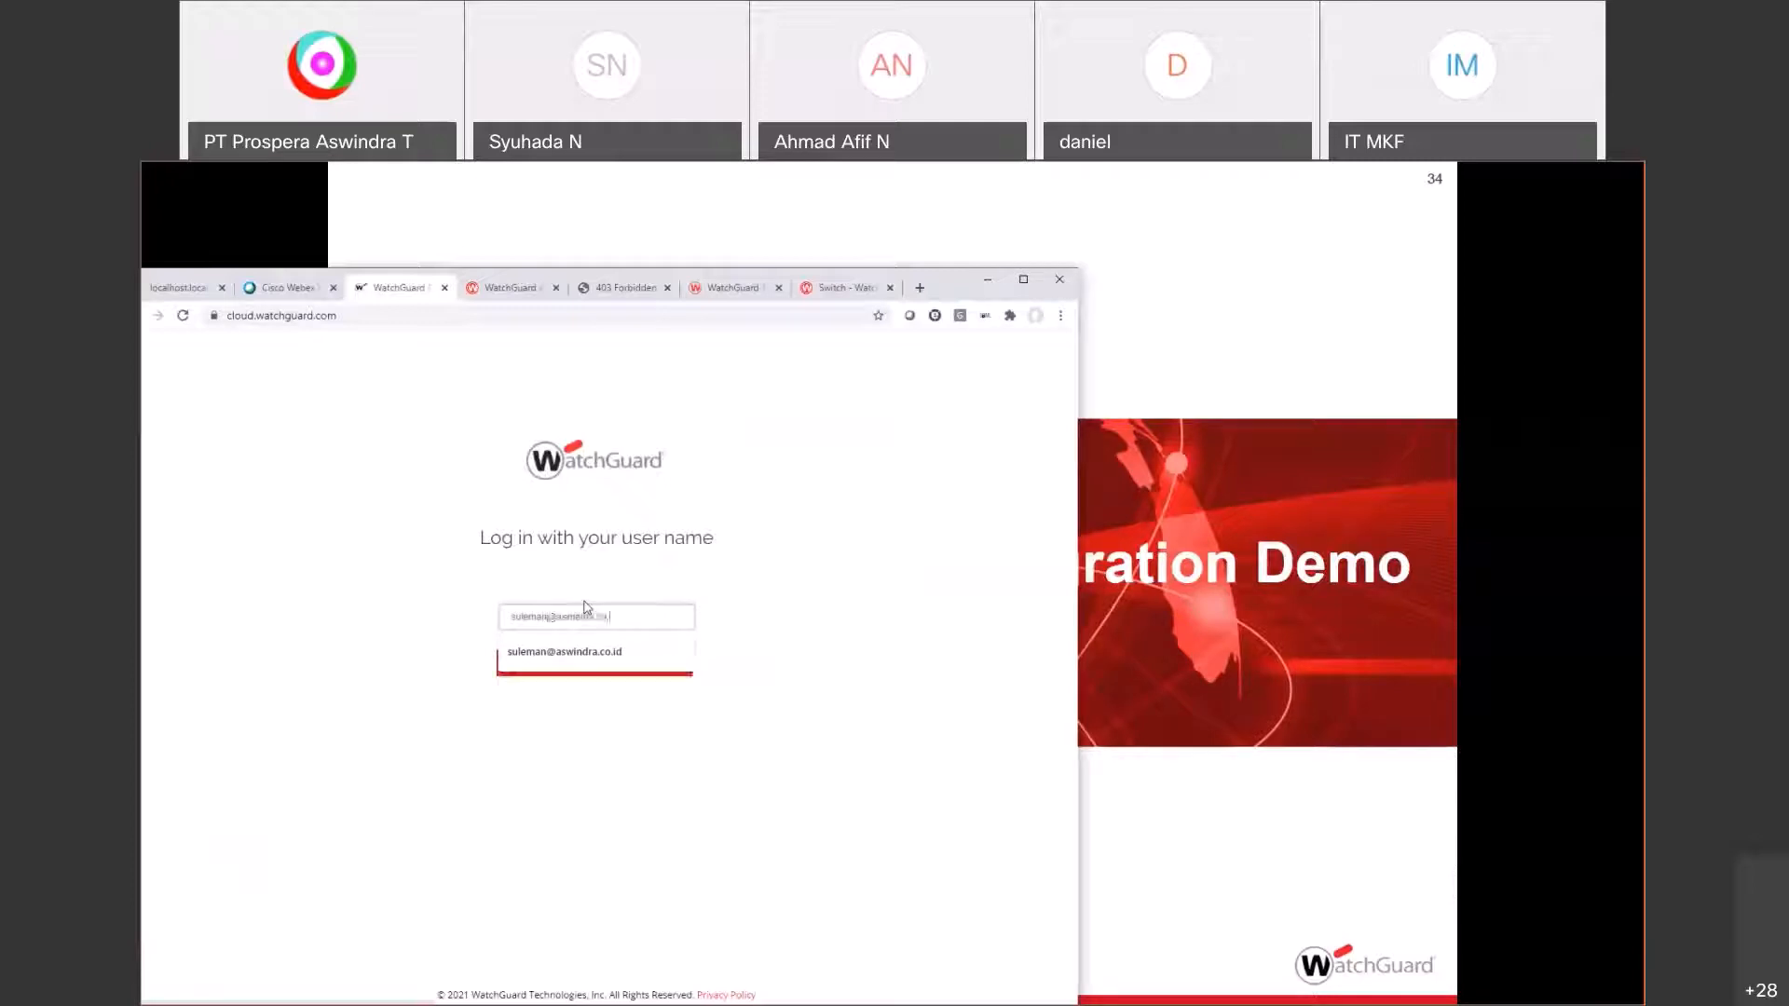
key(Return)
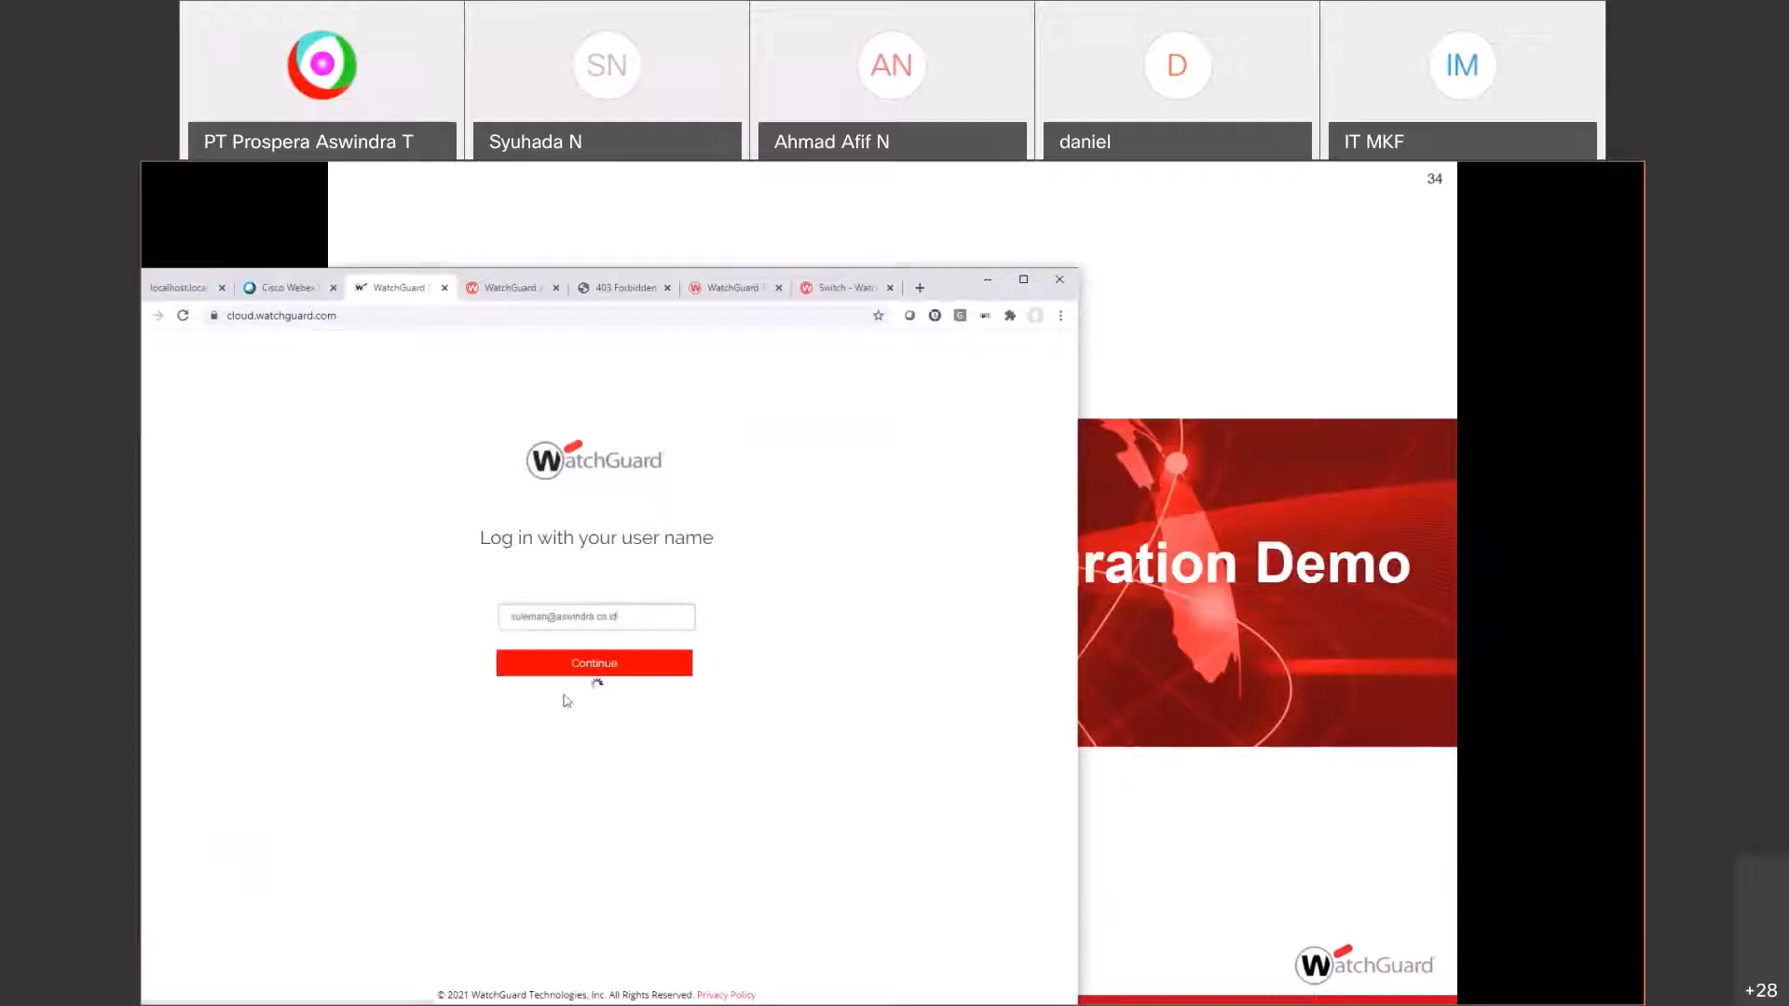
drag(963, 284, 1066, 228)
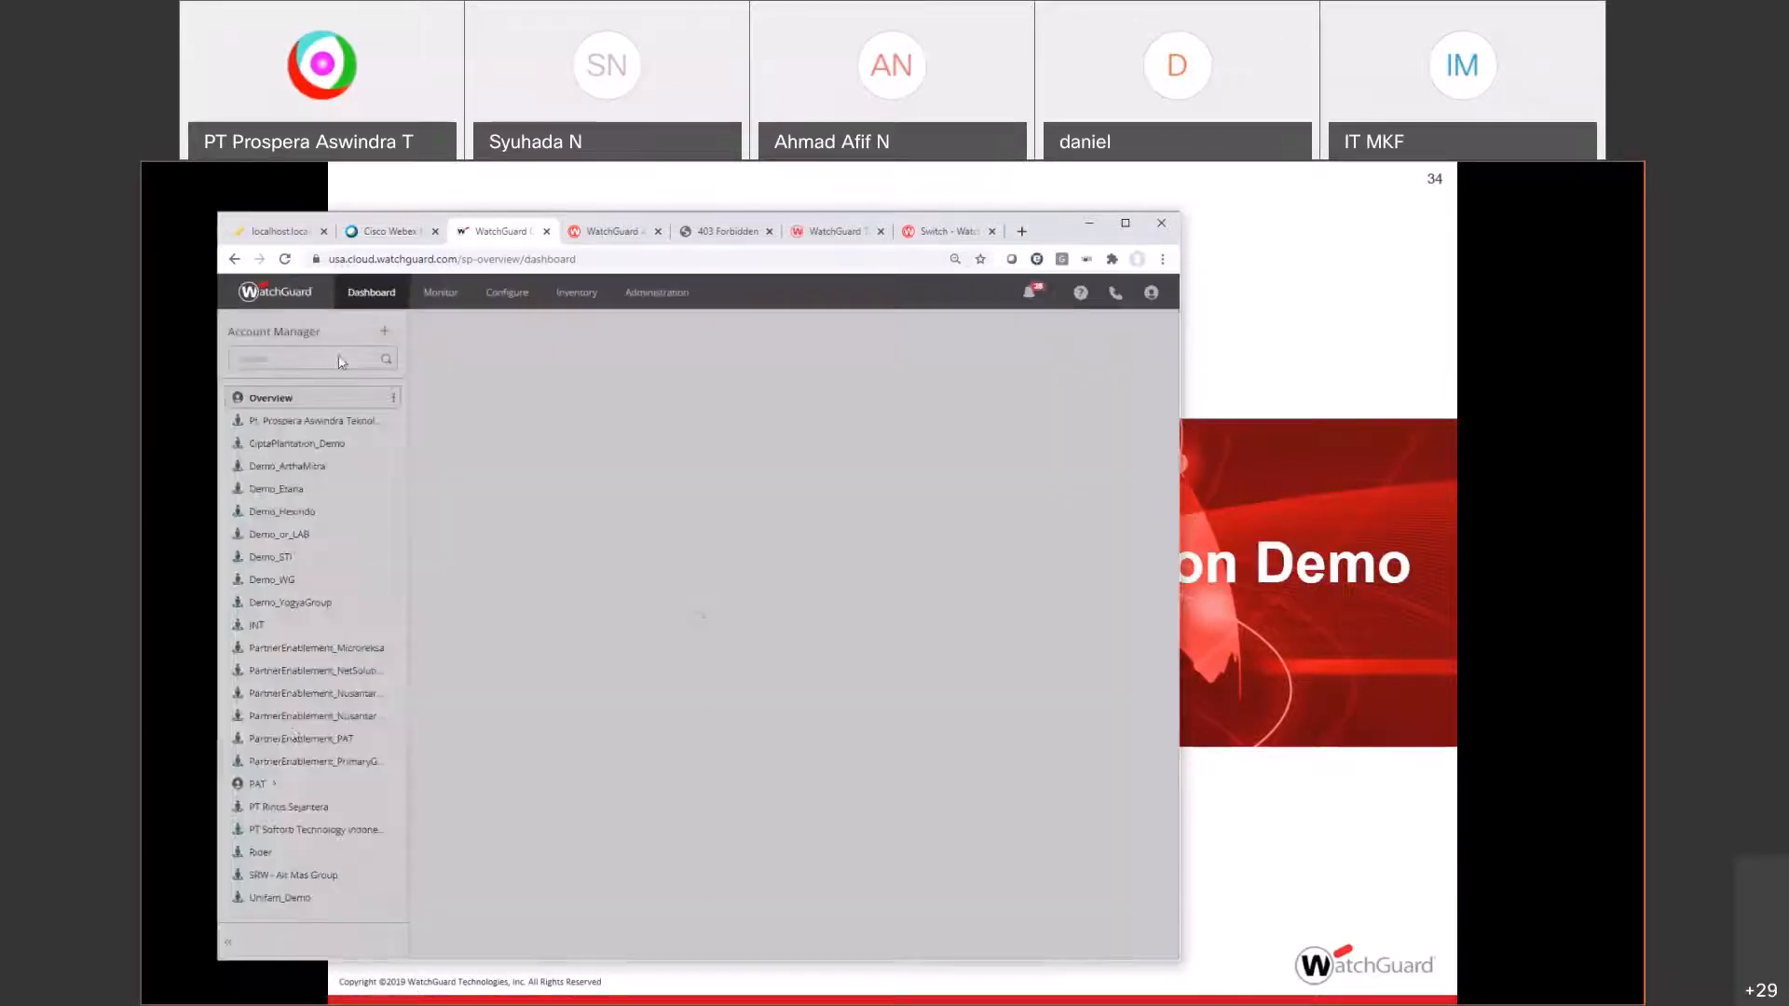
Step: Switch to the PAT (My Account) dashboard and open Configure > AuthPoint
click(266, 785)
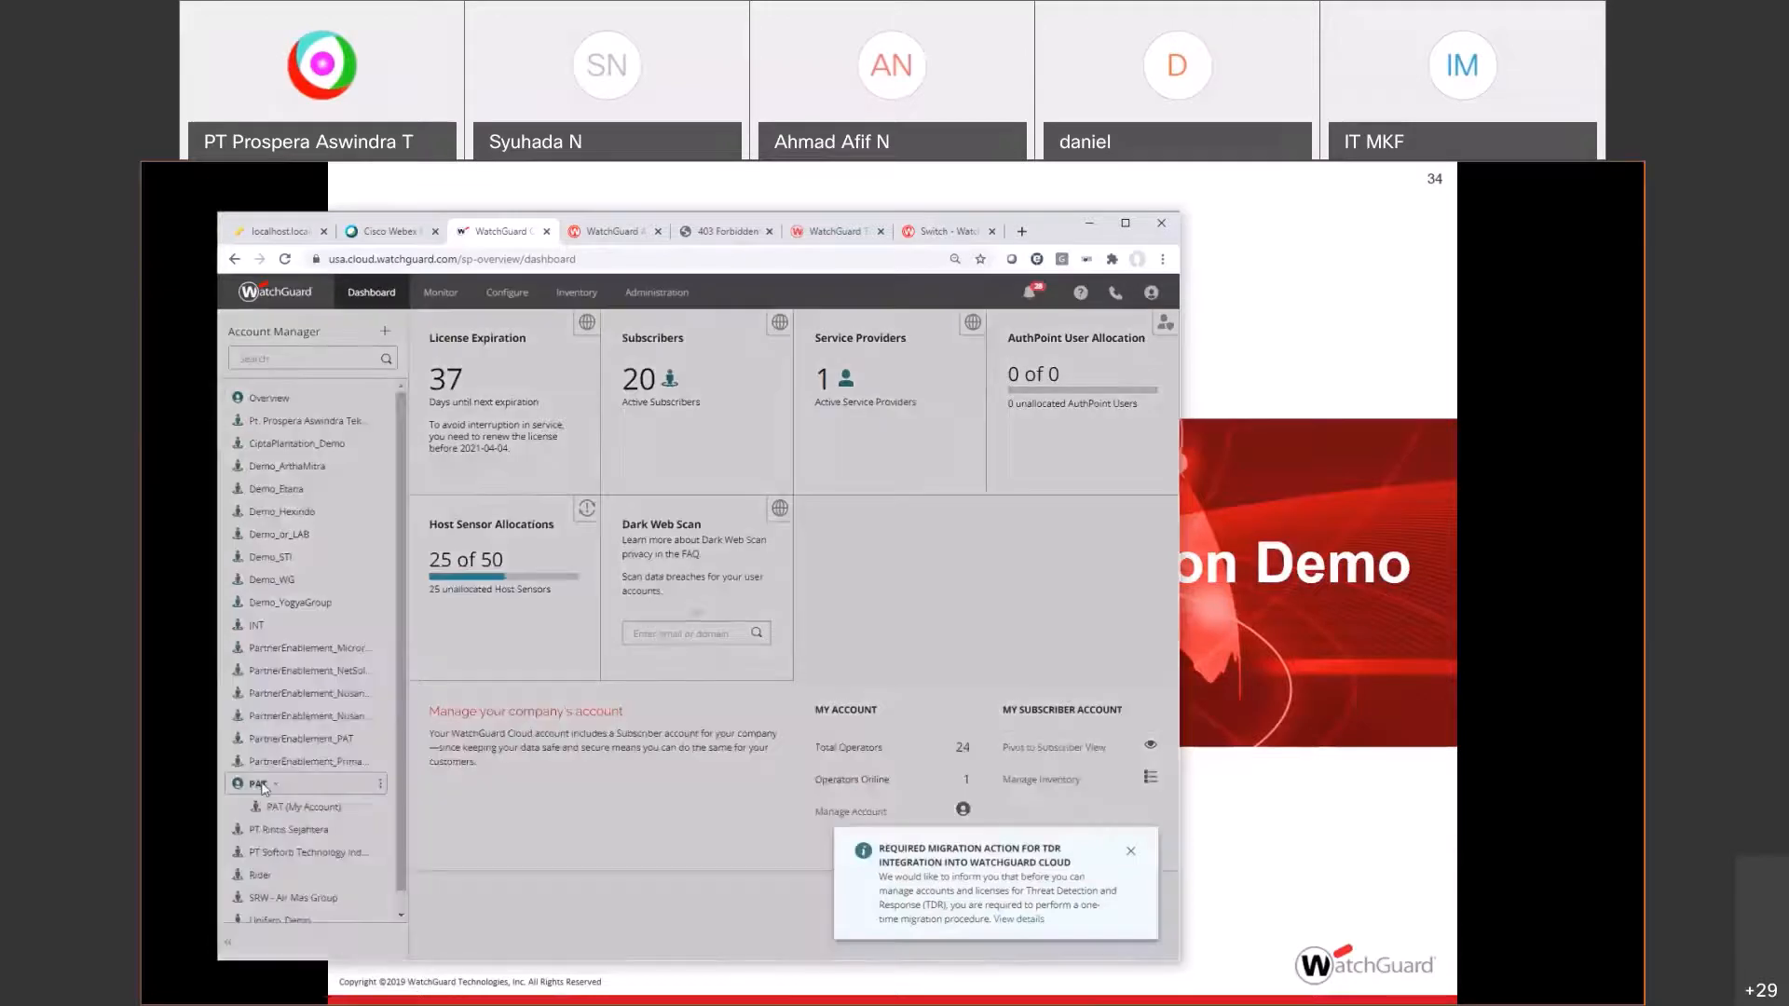
click(312, 808)
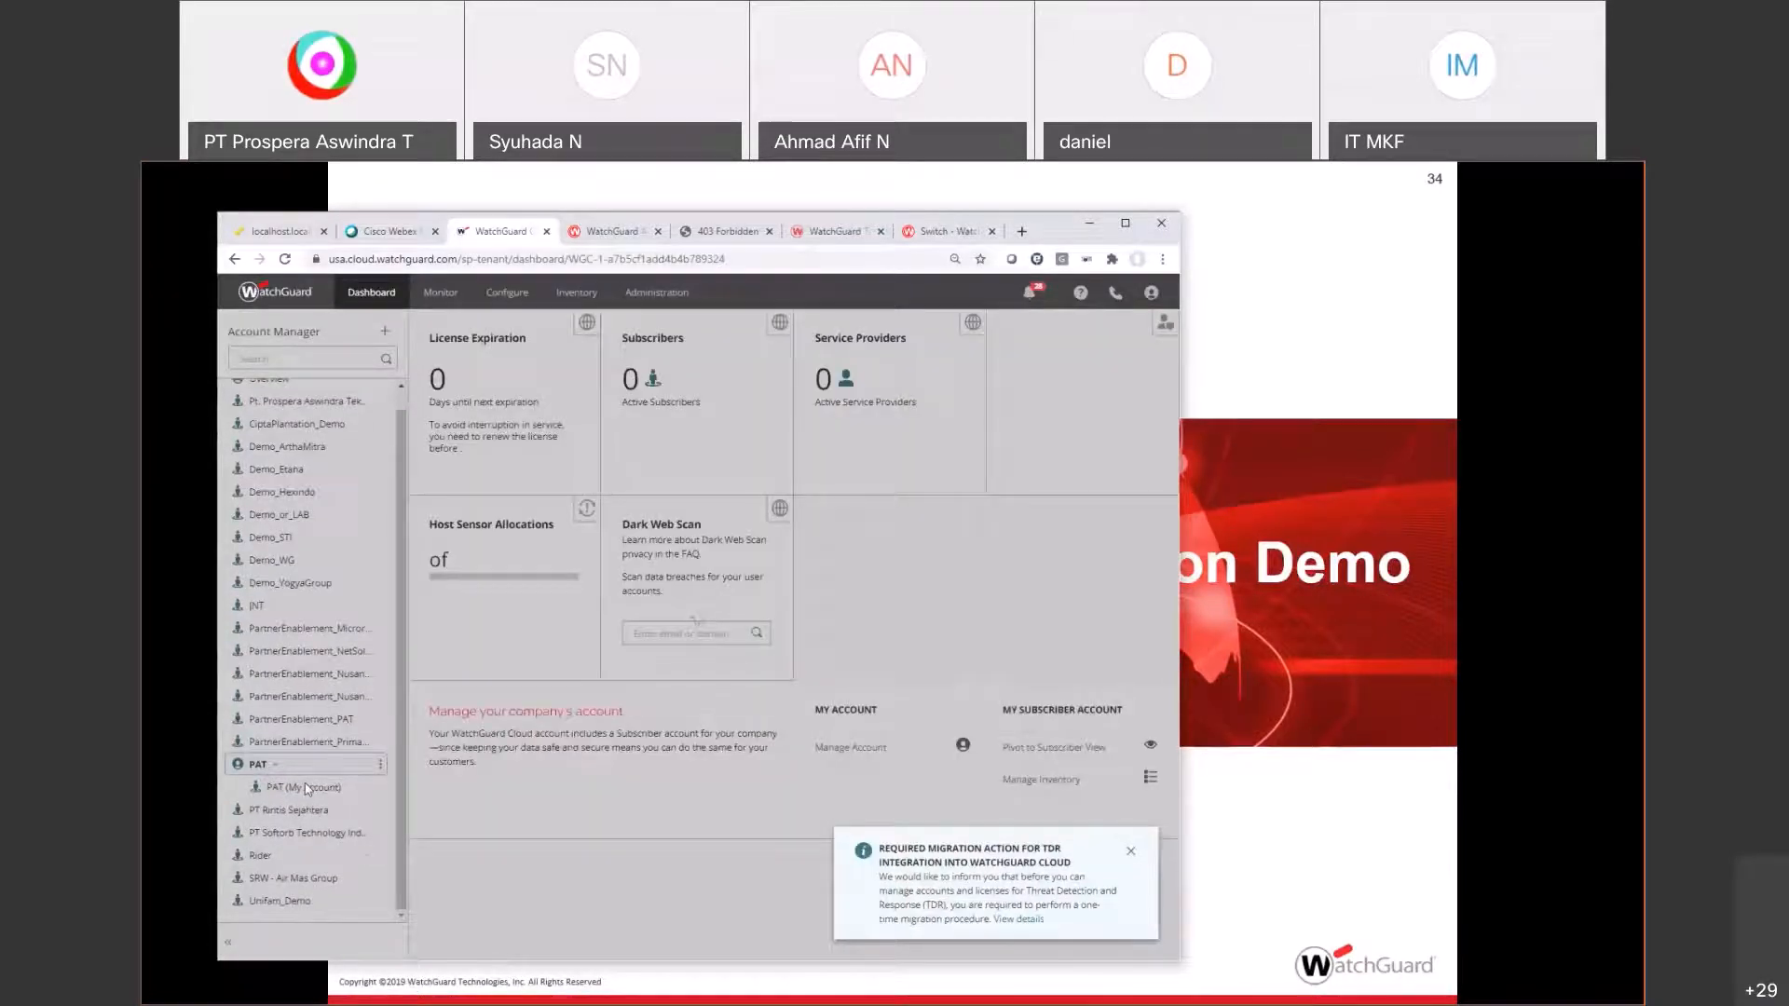
click(308, 788)
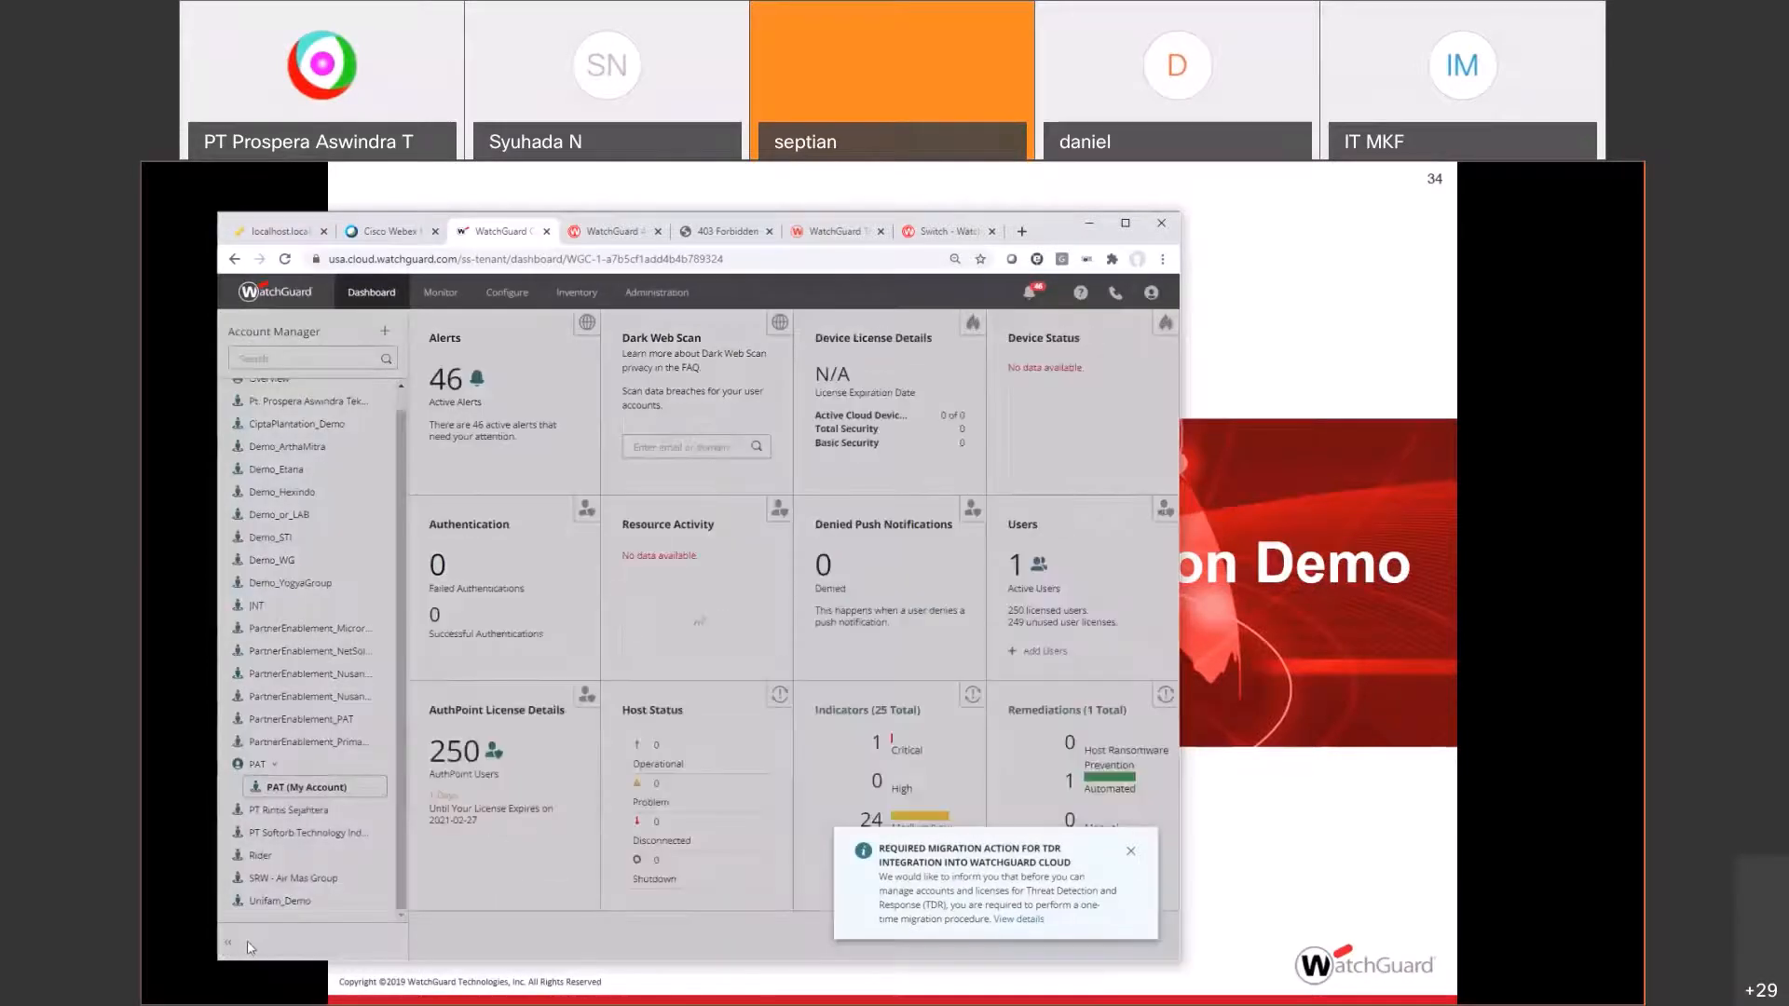
click(244, 942)
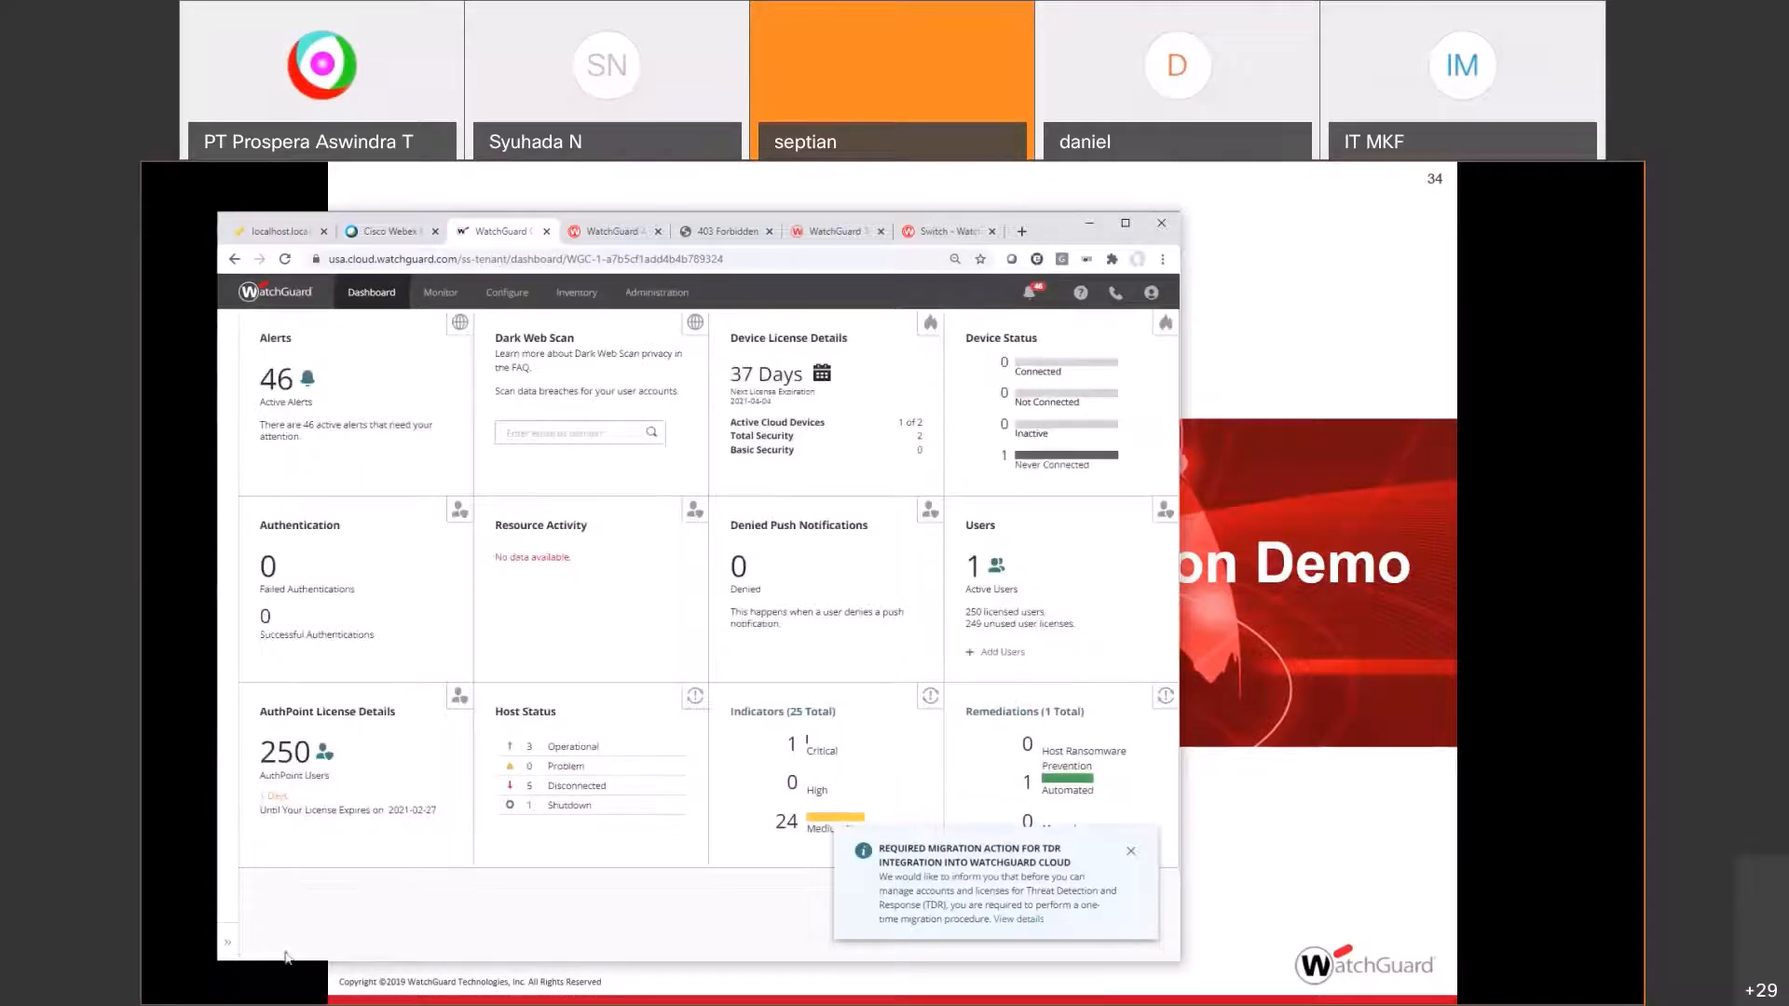
click(509, 294)
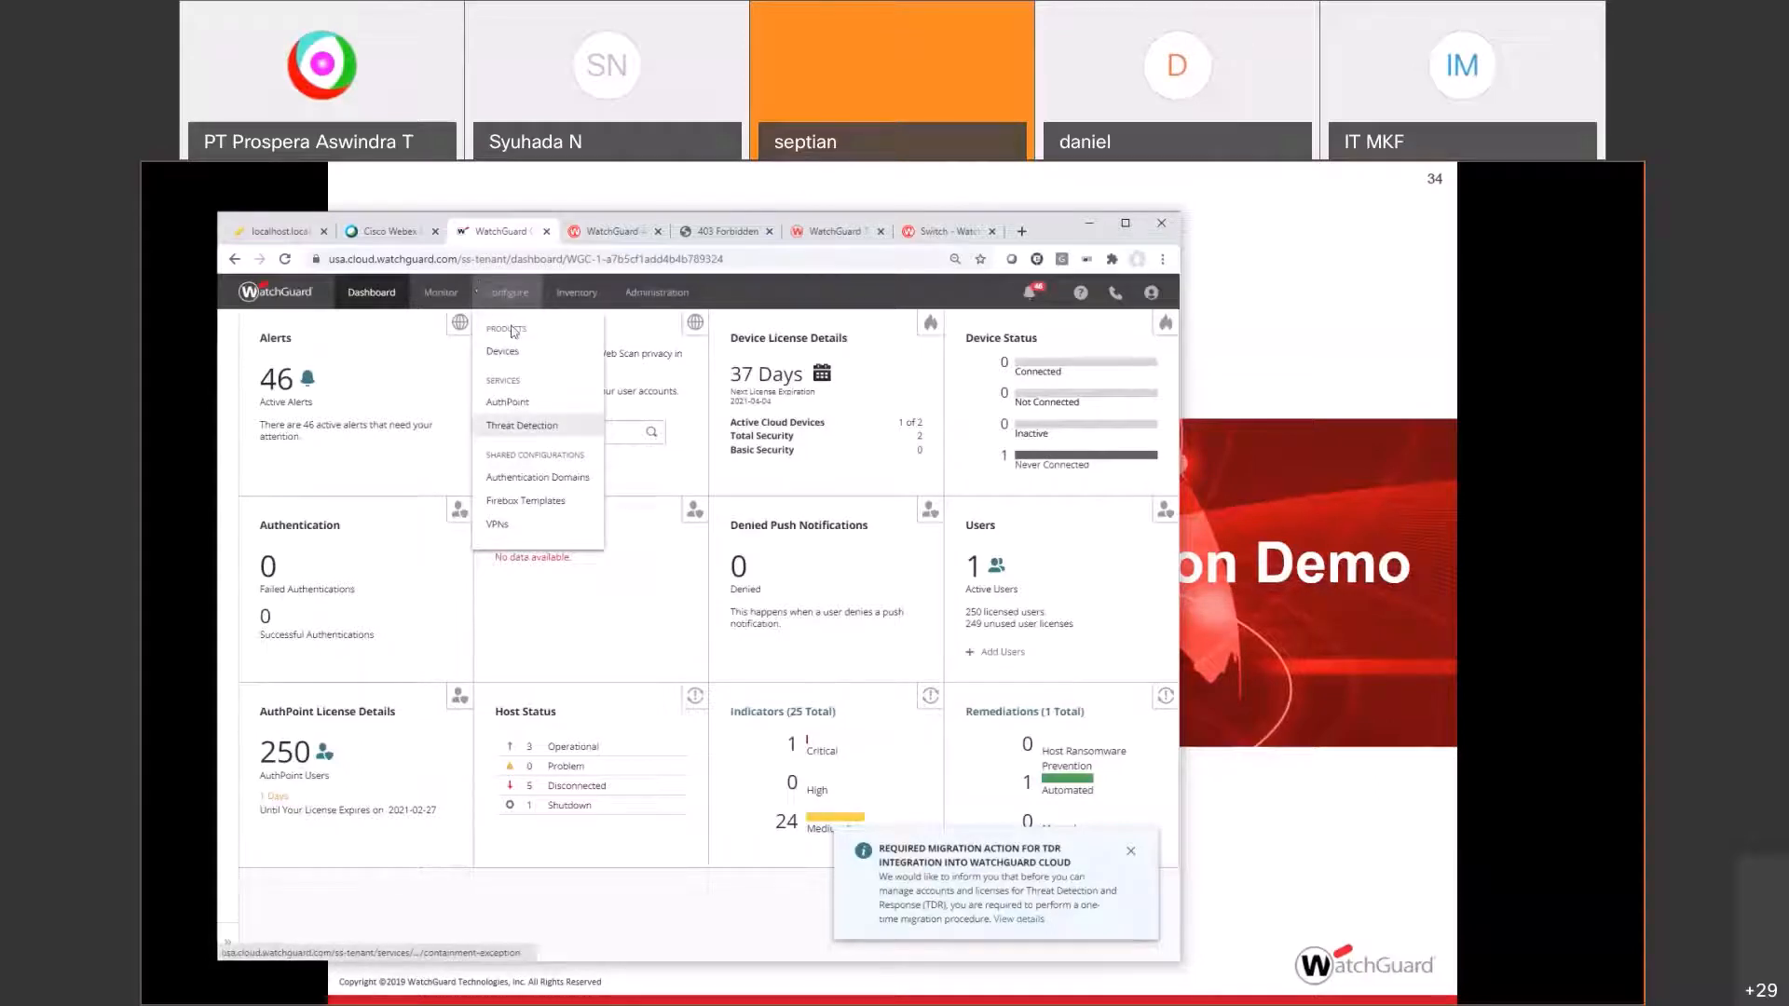
click(511, 404)
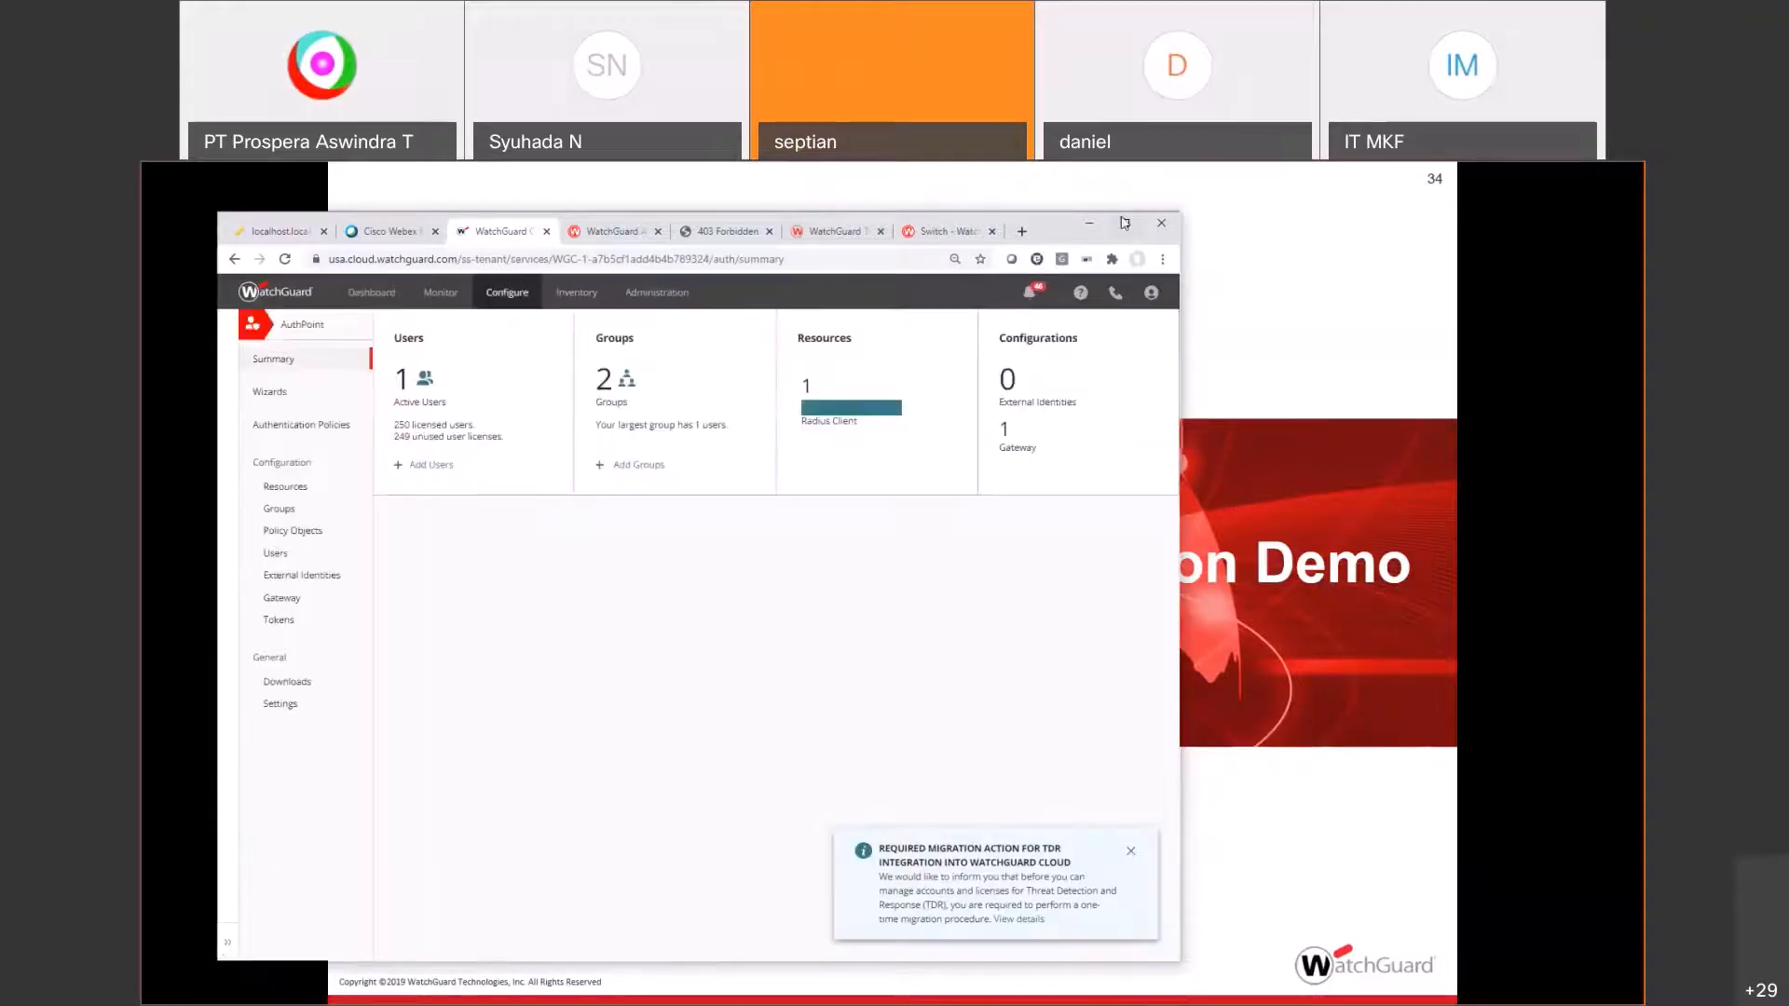
Step: Maximize Chrome and view the AuthPoint Resources list with the Firebox RADIUS client, then go to the desktop
click(1124, 224)
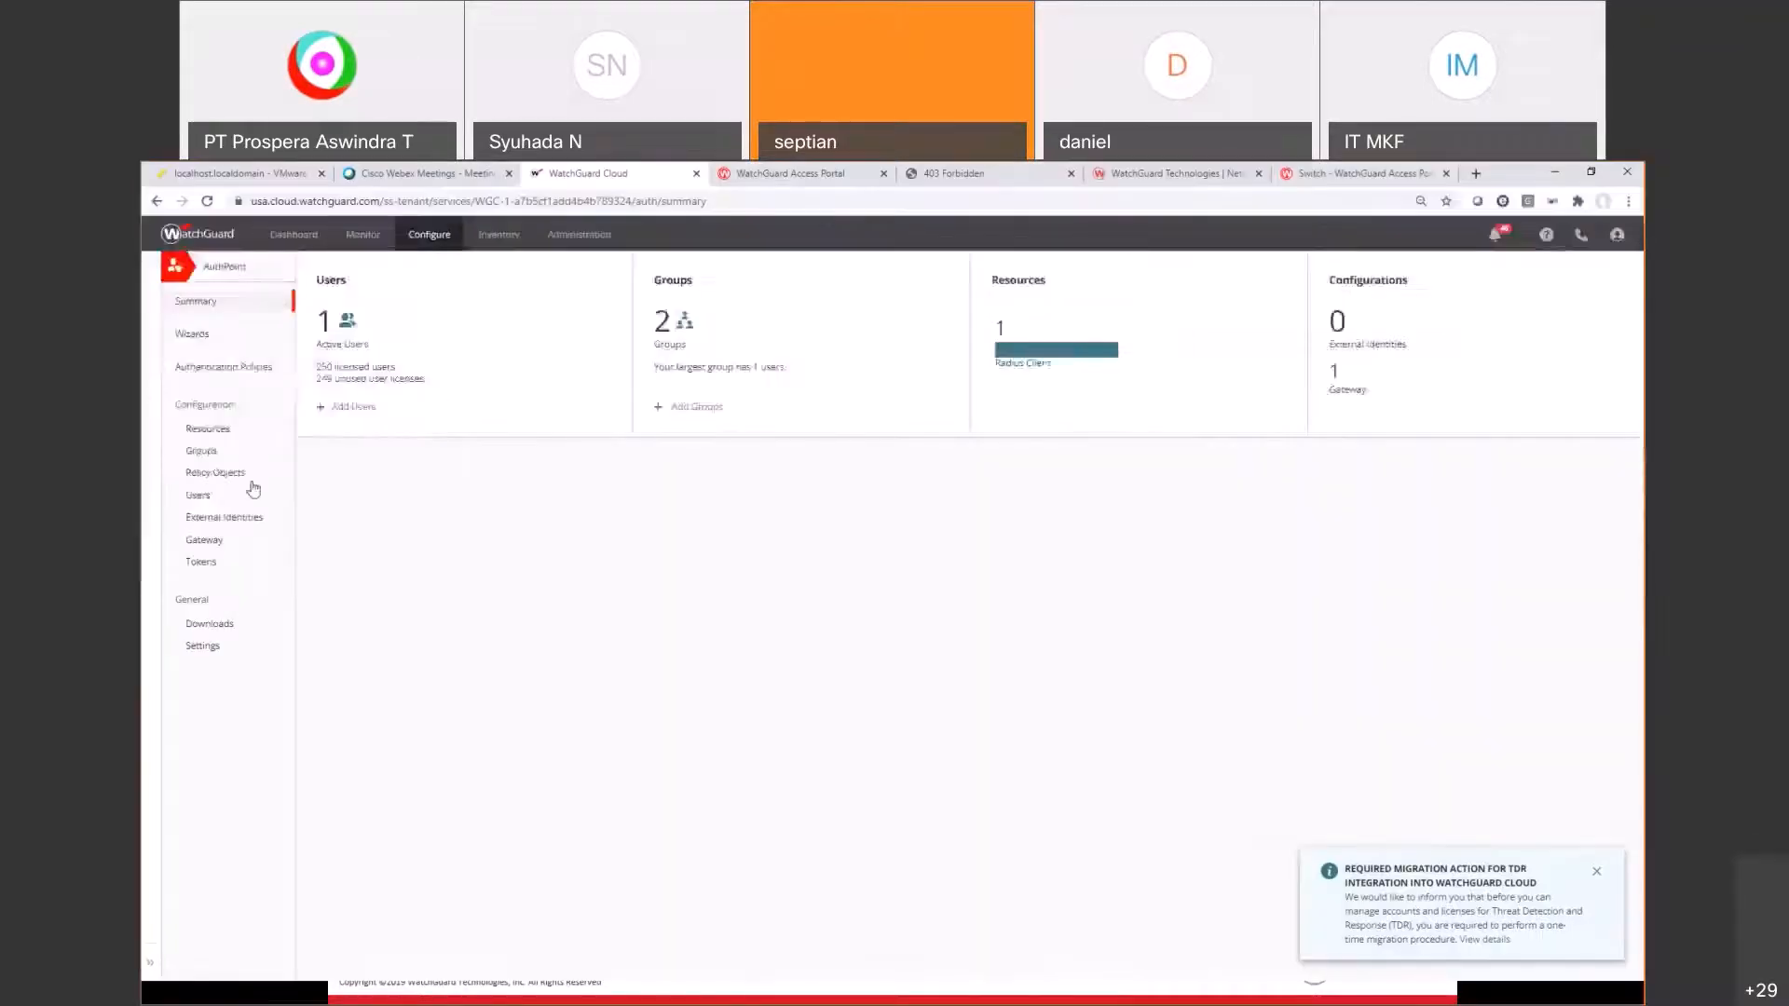
click(209, 431)
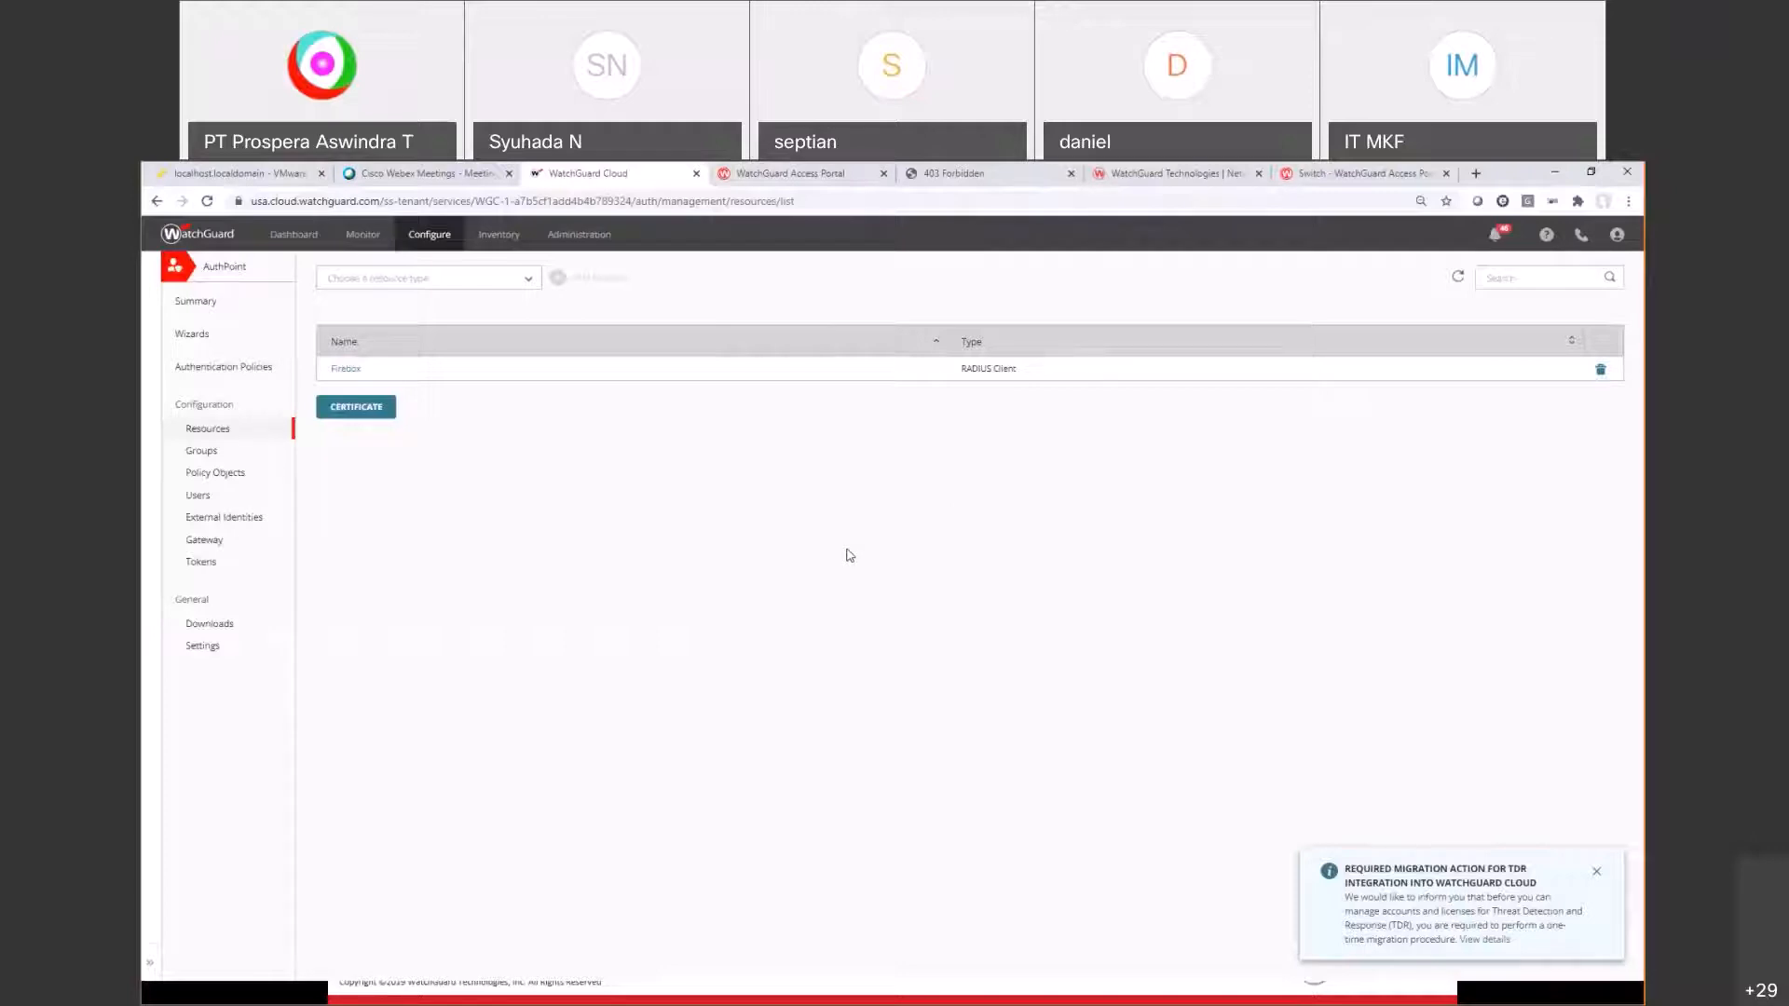
key(super+d)
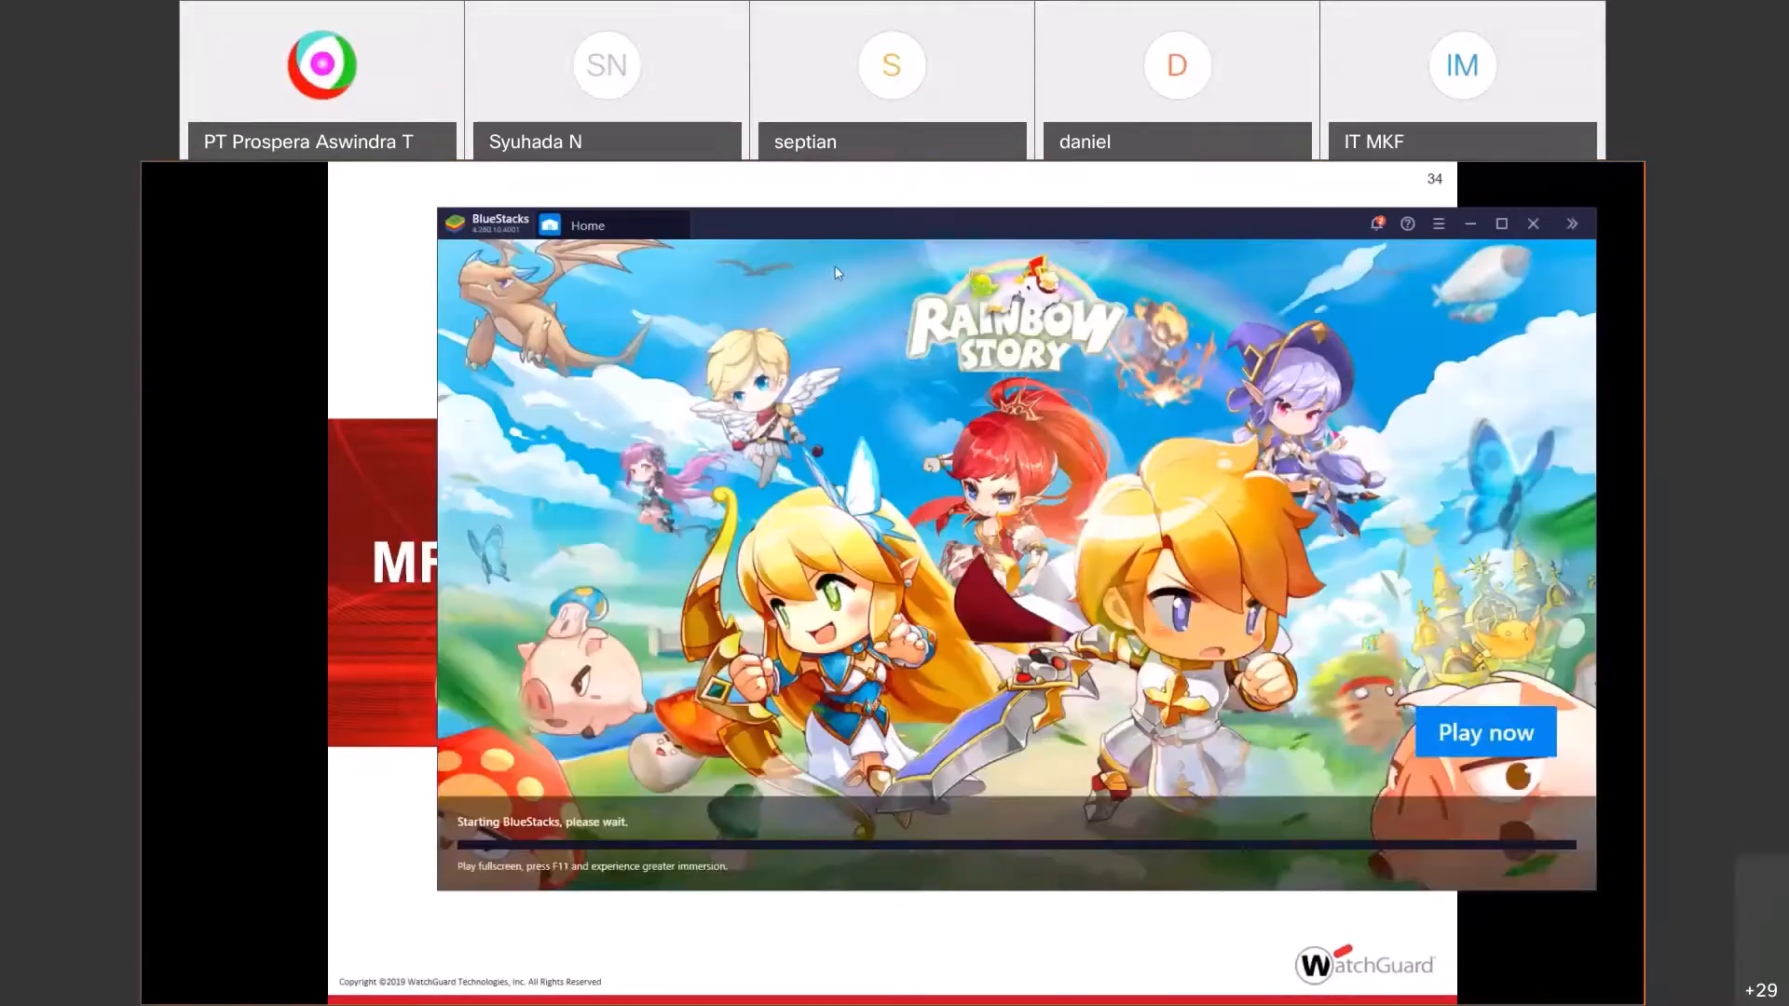
Step: Launch the AuthPoint app from BlueStacks' My games tab, then switch back to Chrome
drag(833, 238, 767, 364)
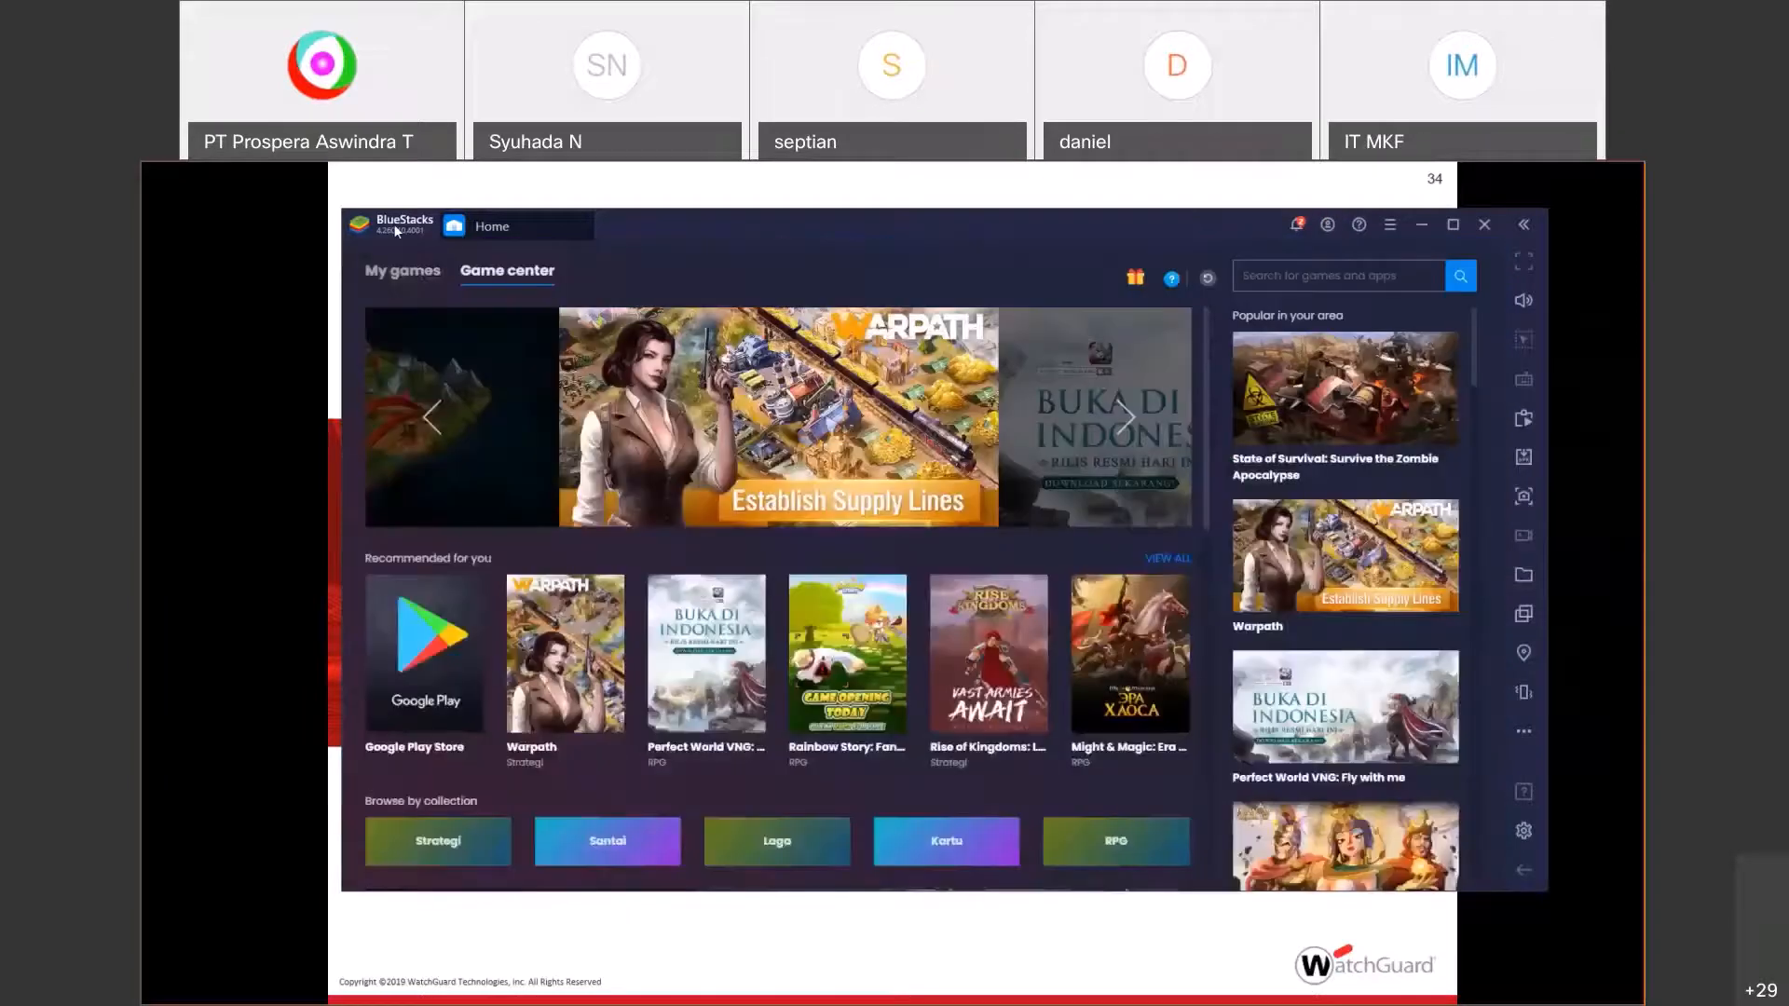
click(401, 276)
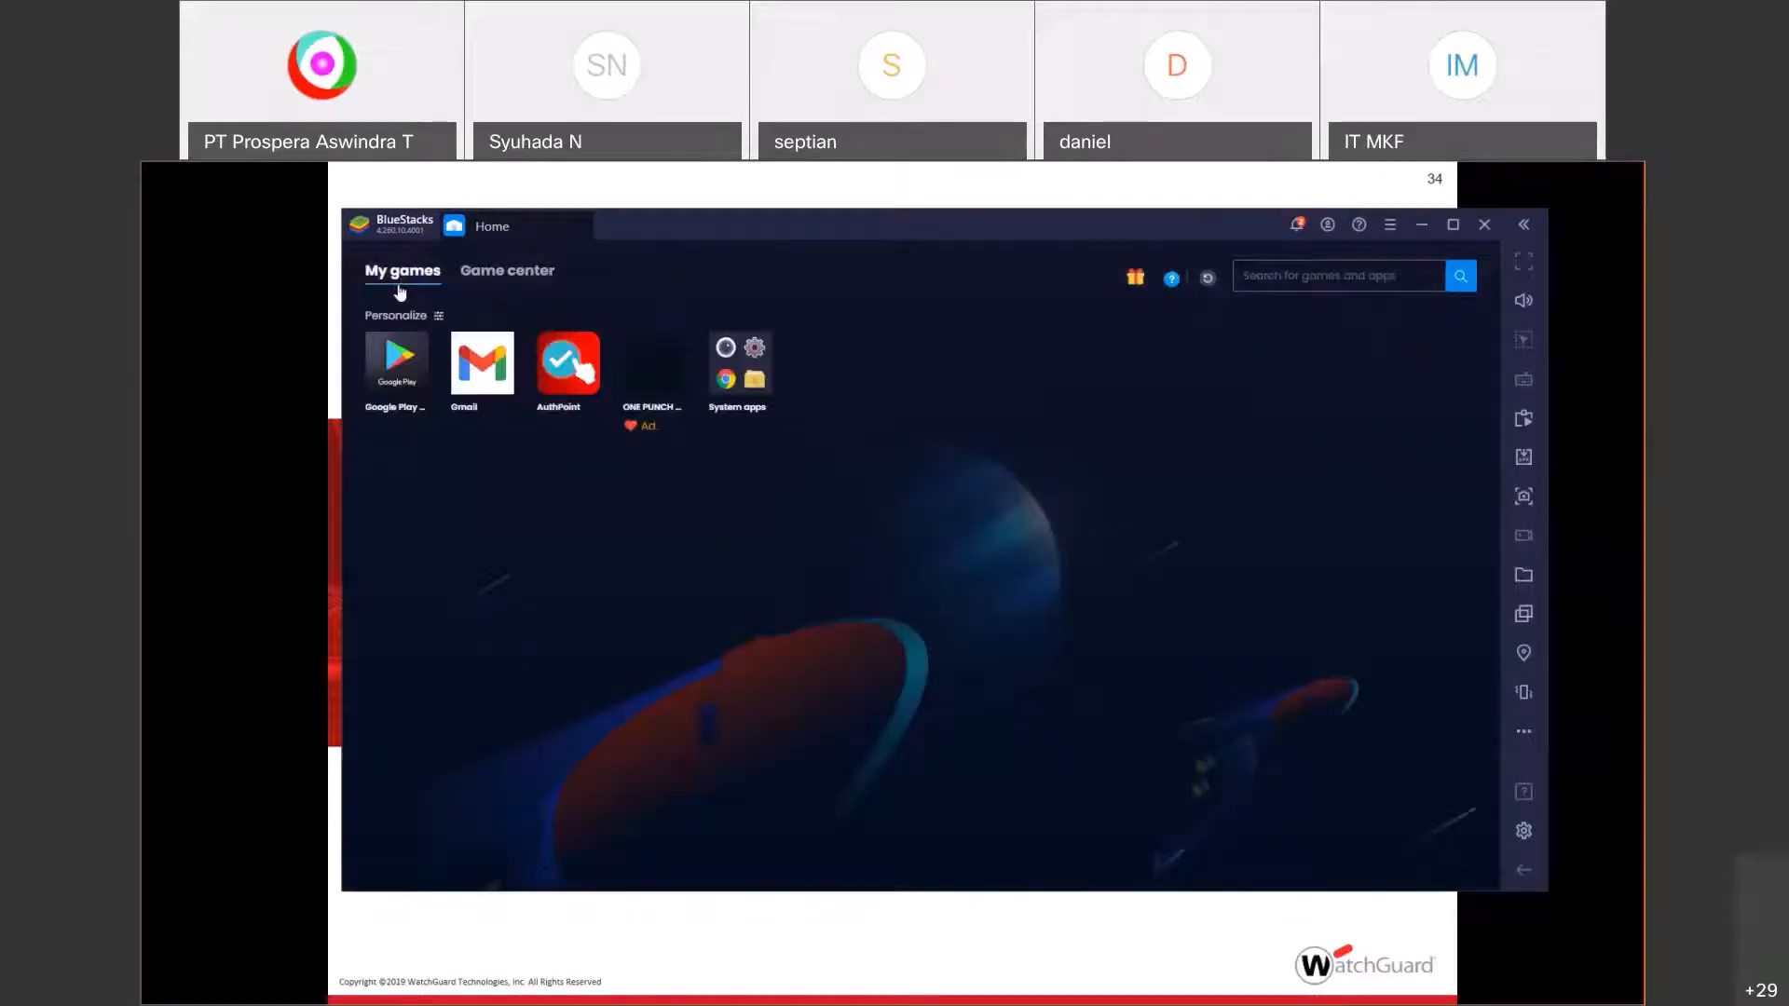
click(564, 370)
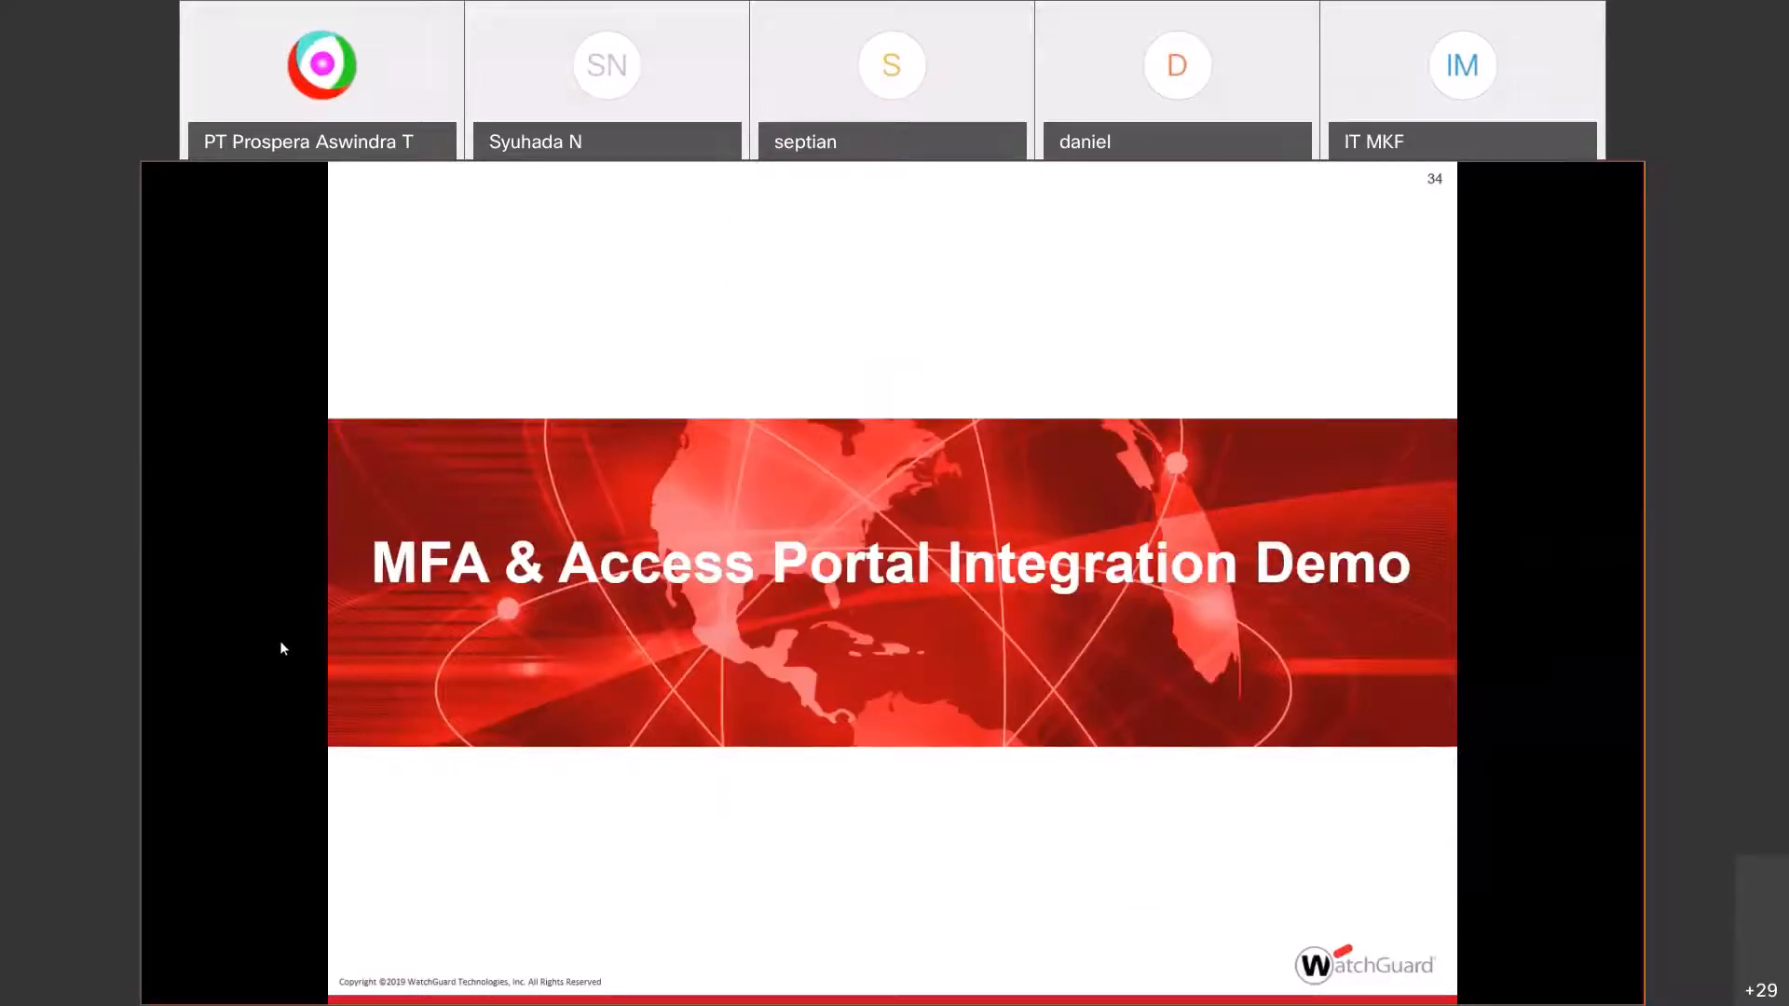
key(alt+Tab)
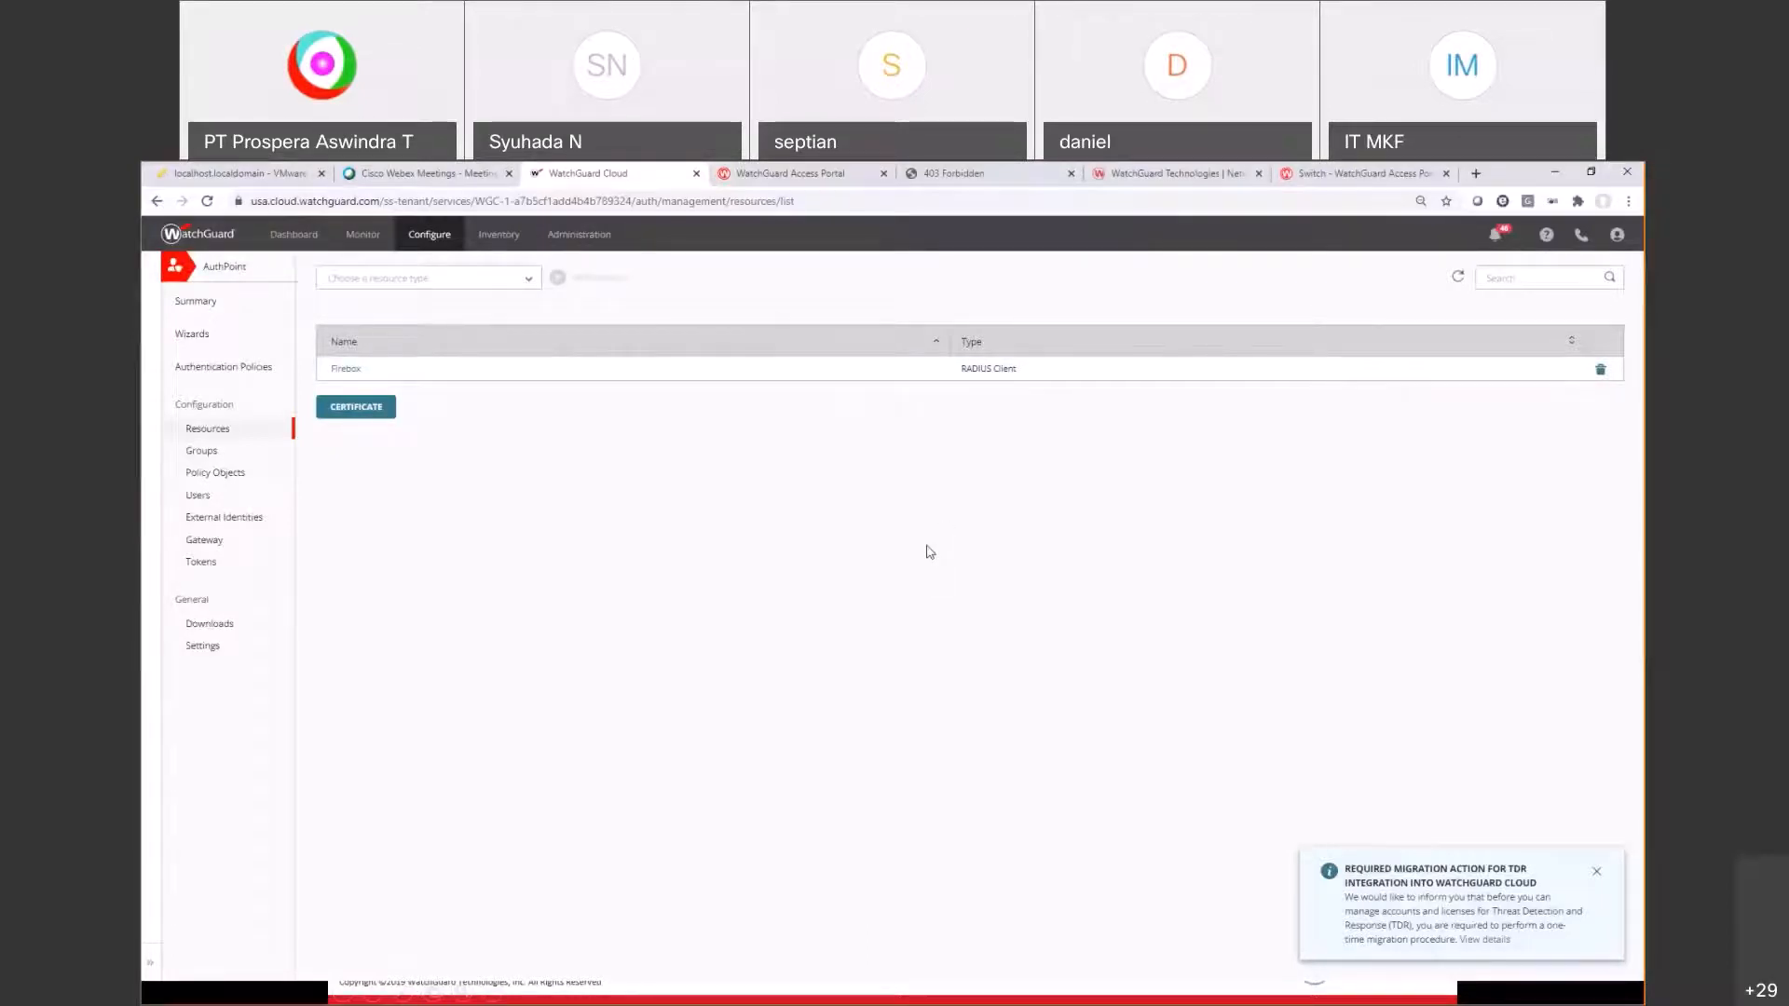
Step: Open the authpoint RADIUS server in Policy Manager's Authentication Servers and review its IP address
key(alt+Tab)
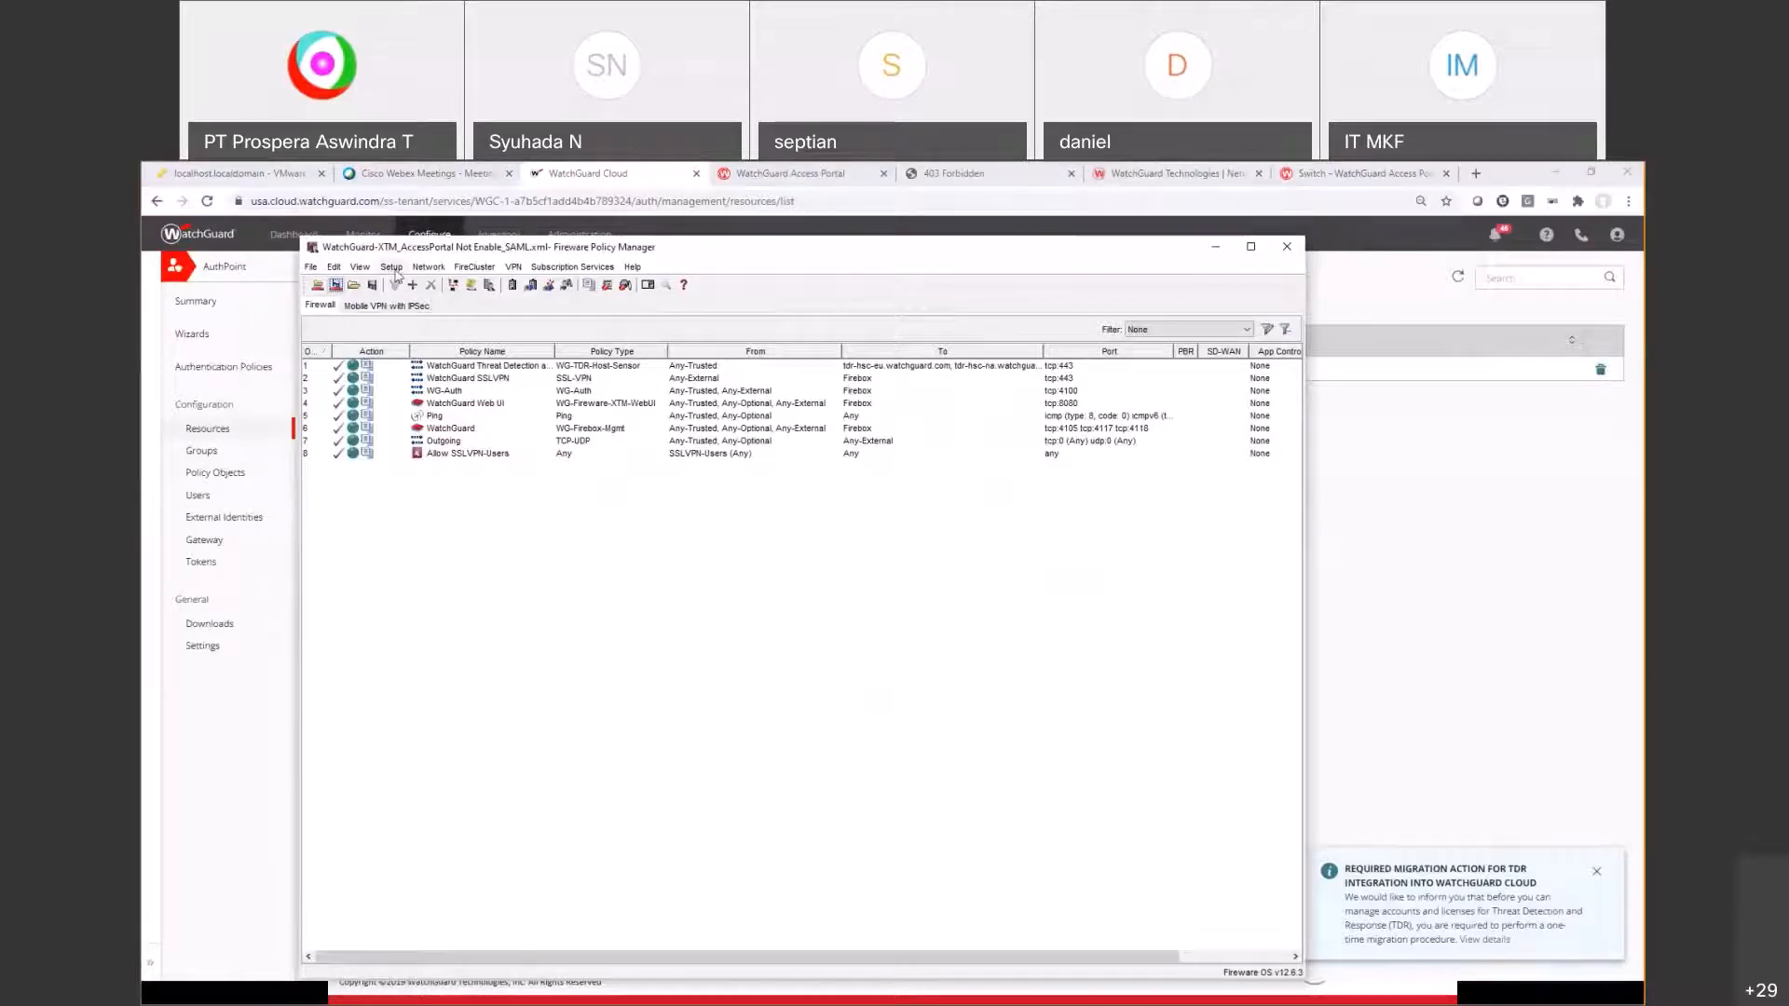
click(391, 268)
mouse_move(466, 370)
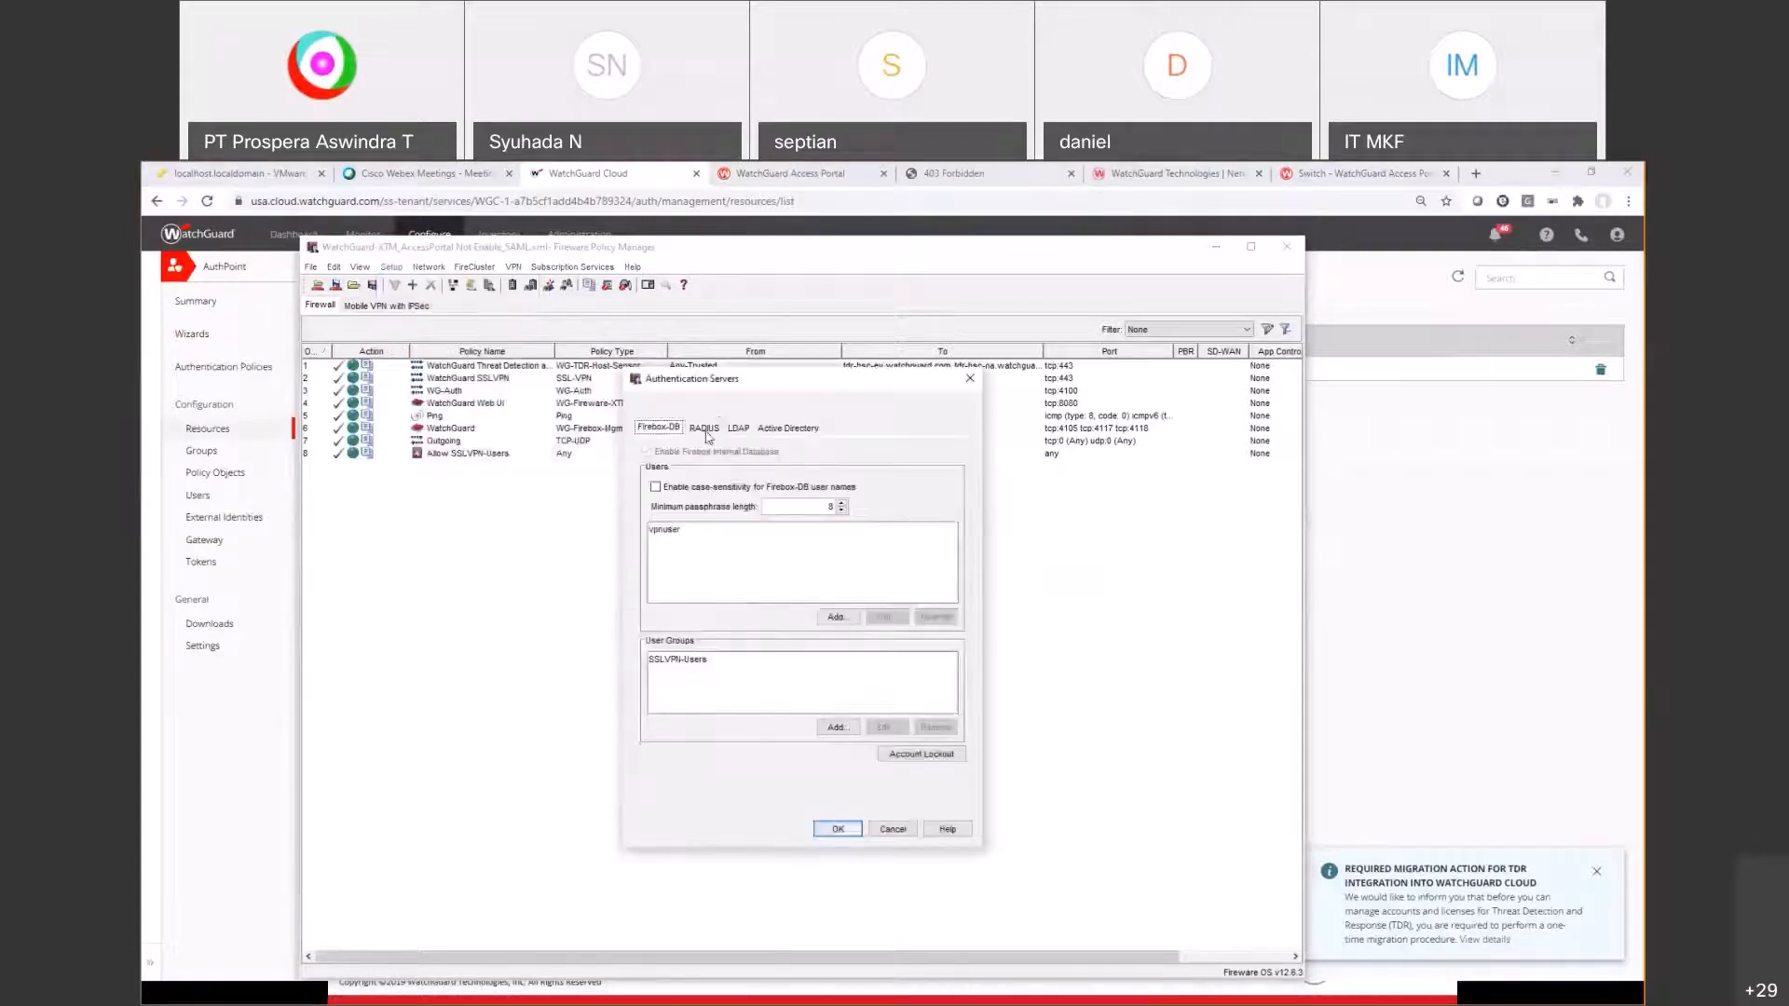
click(705, 430)
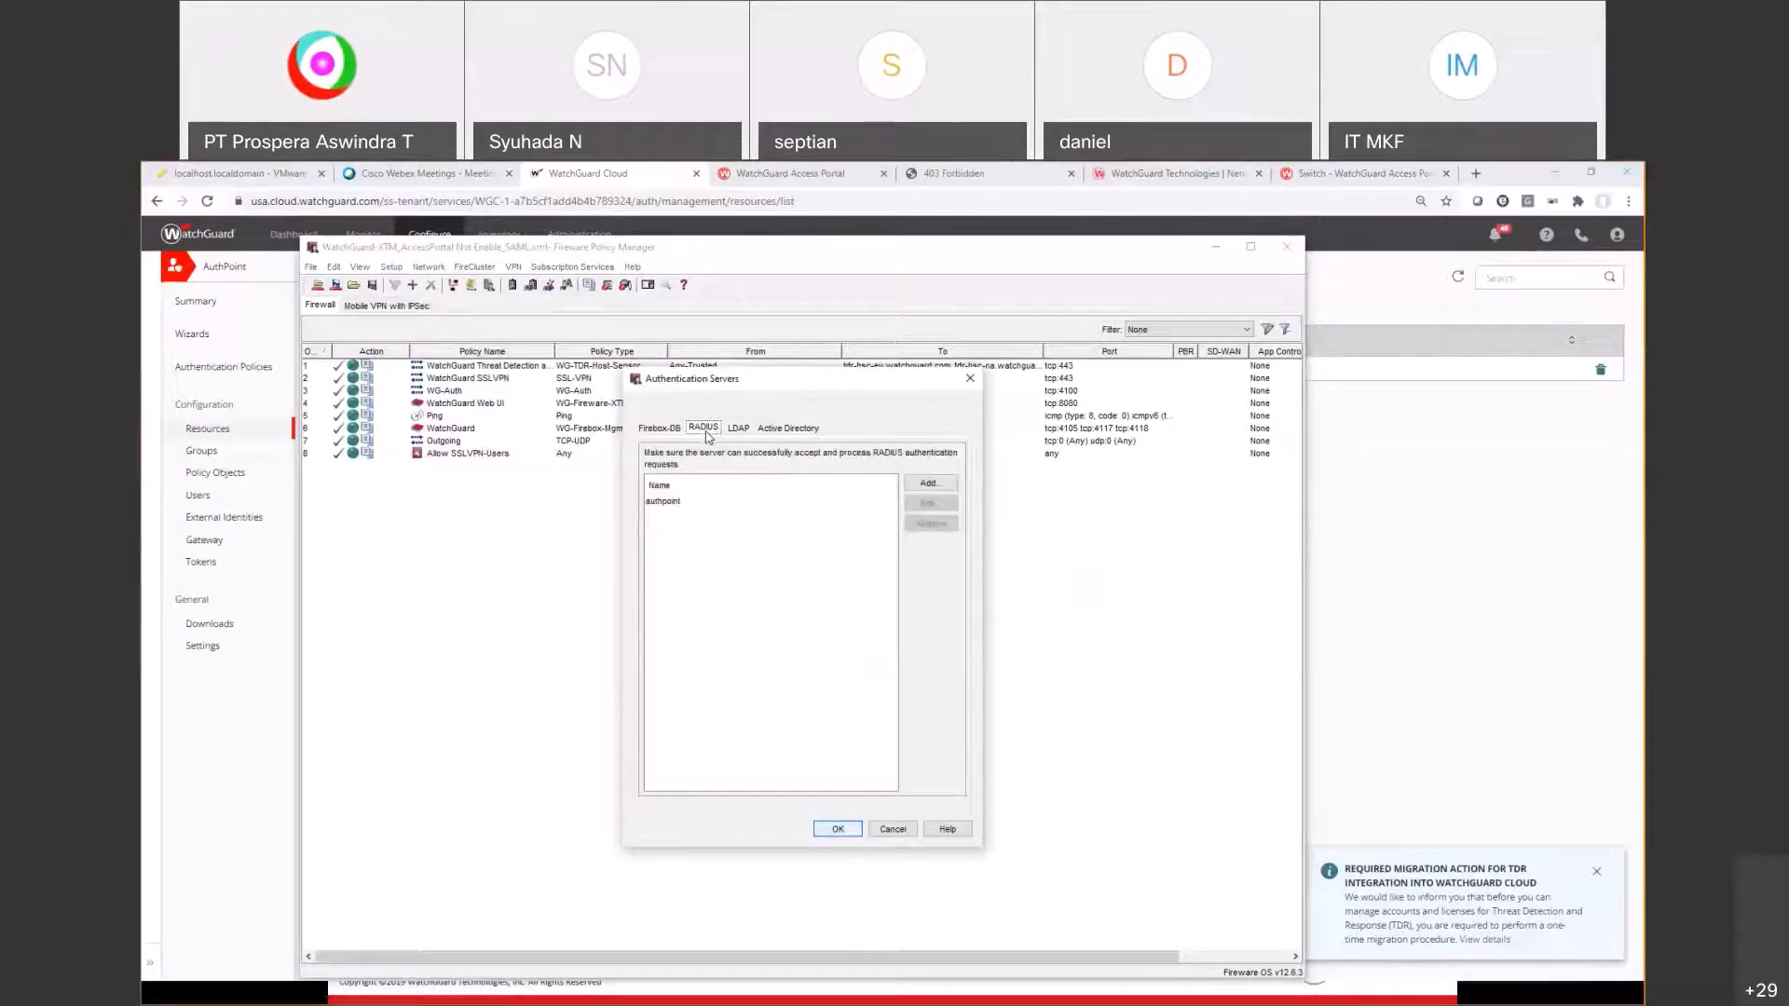
click(783, 504)
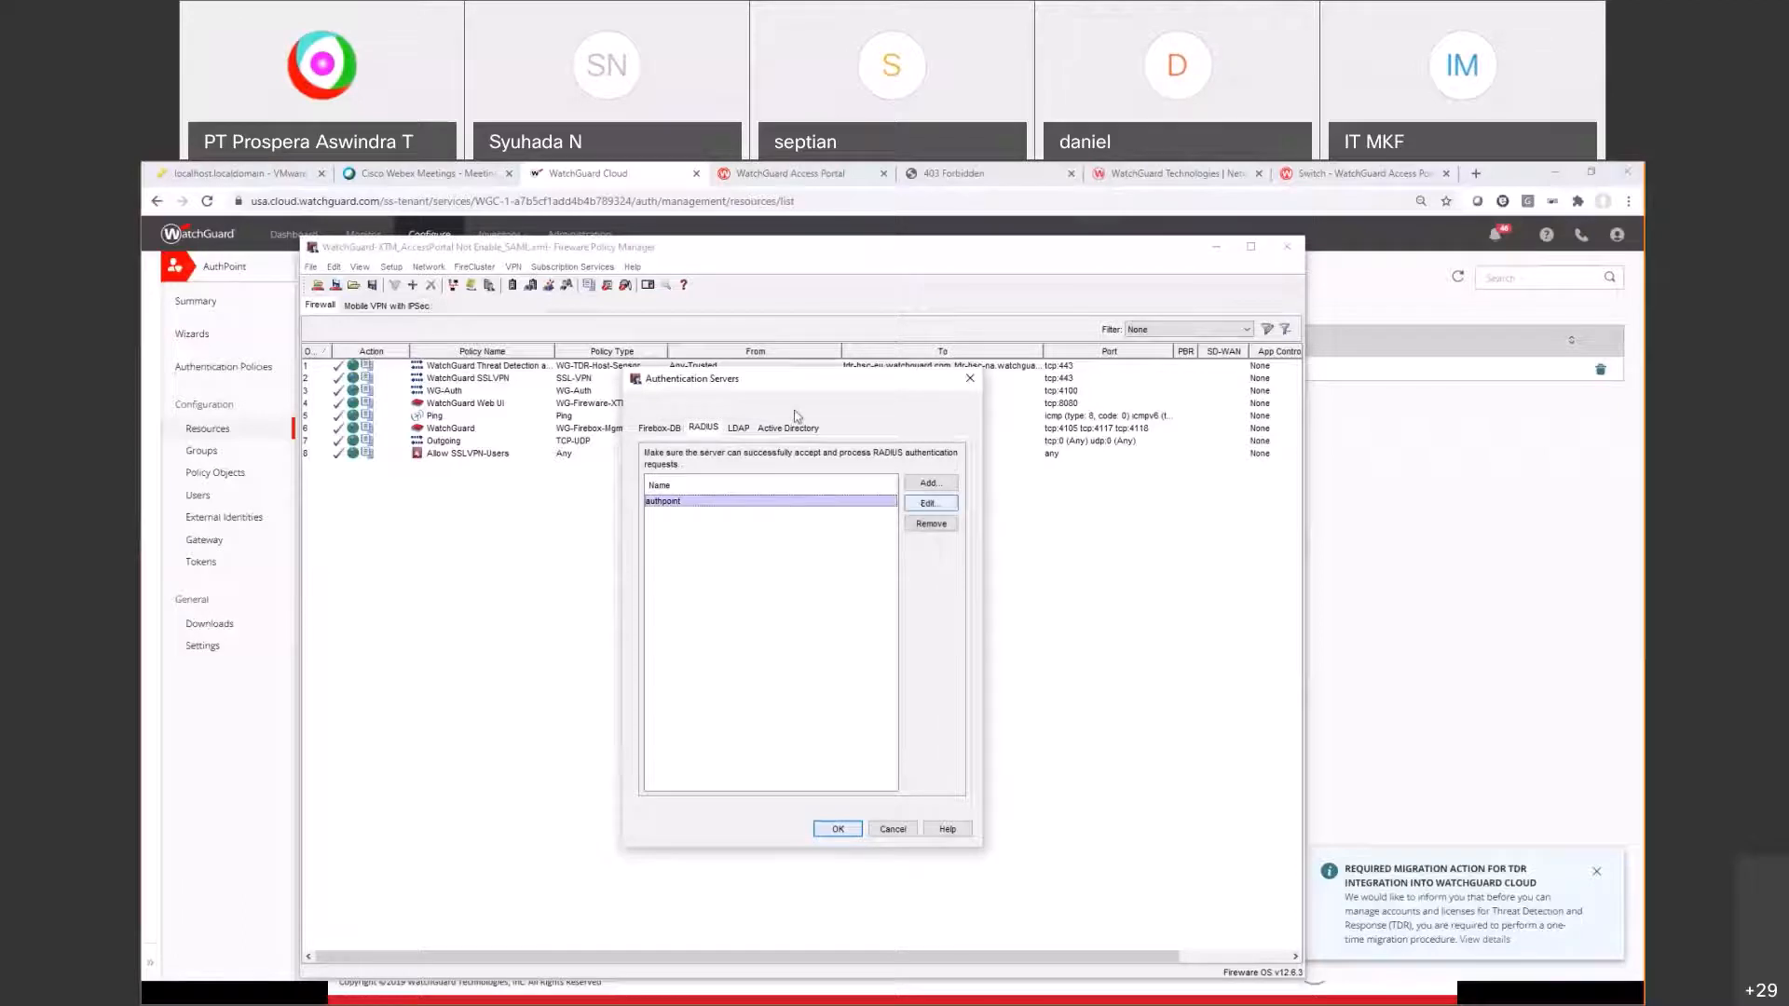
click(931, 503)
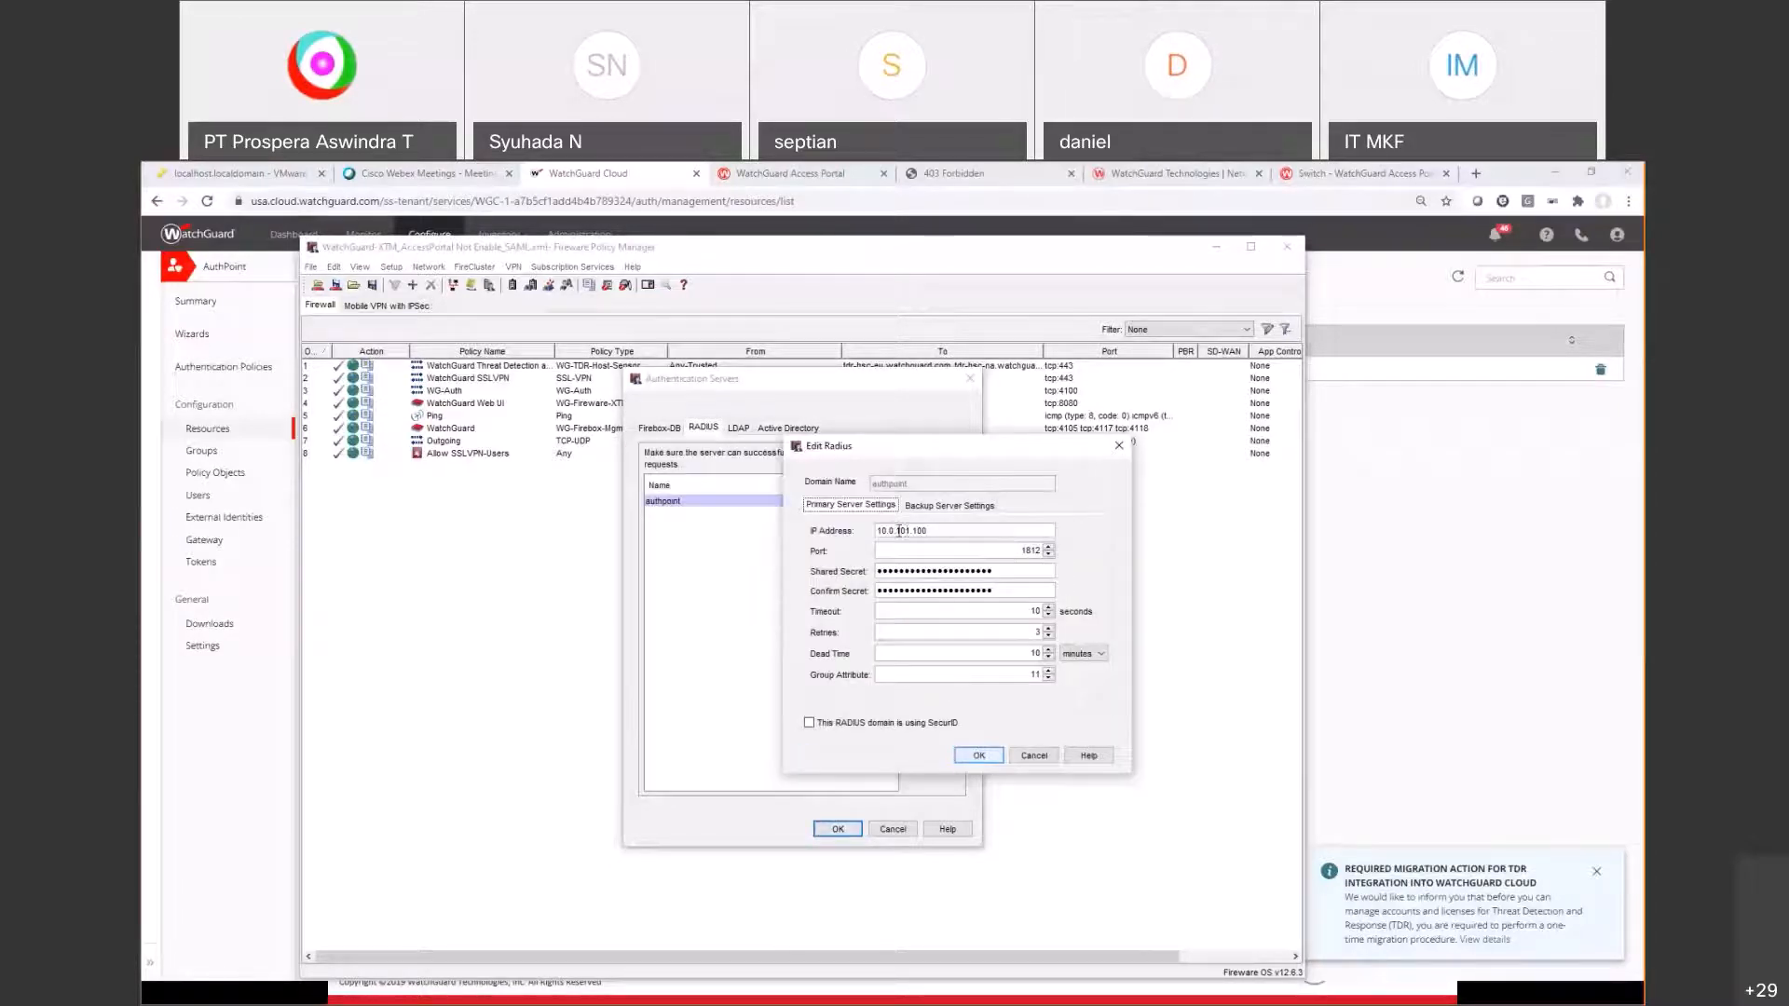
drag(897, 530, 955, 538)
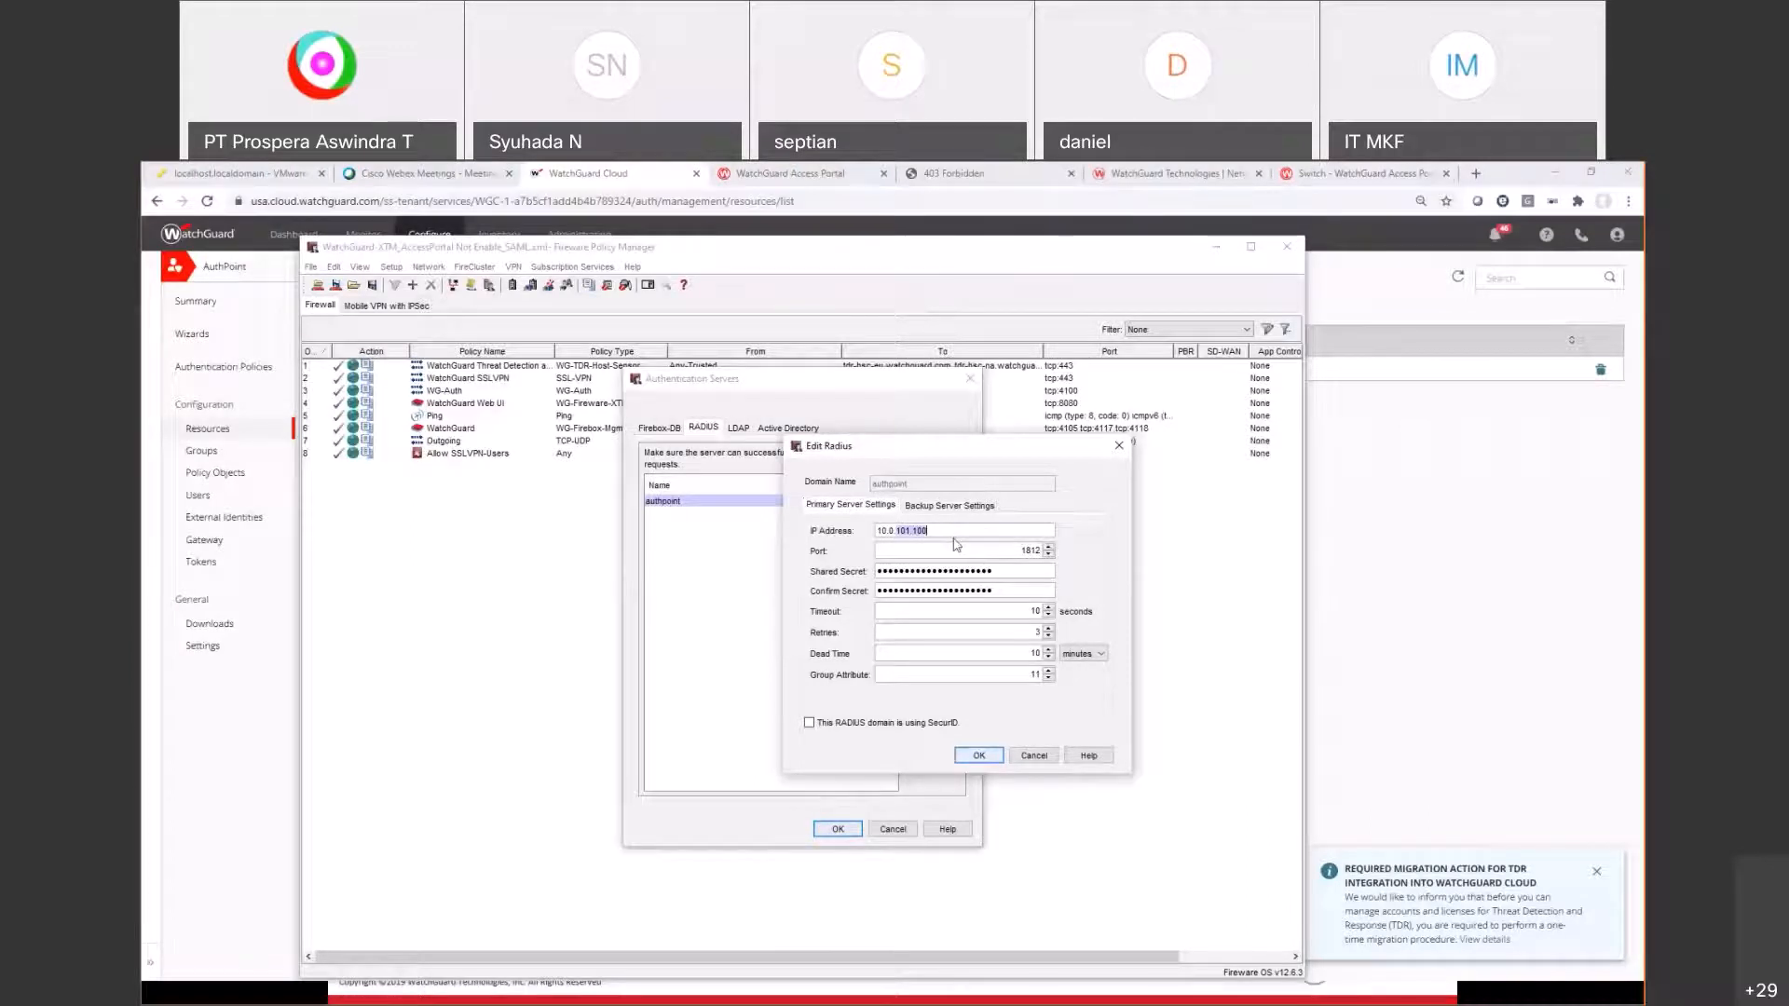
Step: Compare against the network topology, cancel the RADIUS dialog, and open the Firebox RADIUS client (10.0.101.1)
key(alt+Tab)
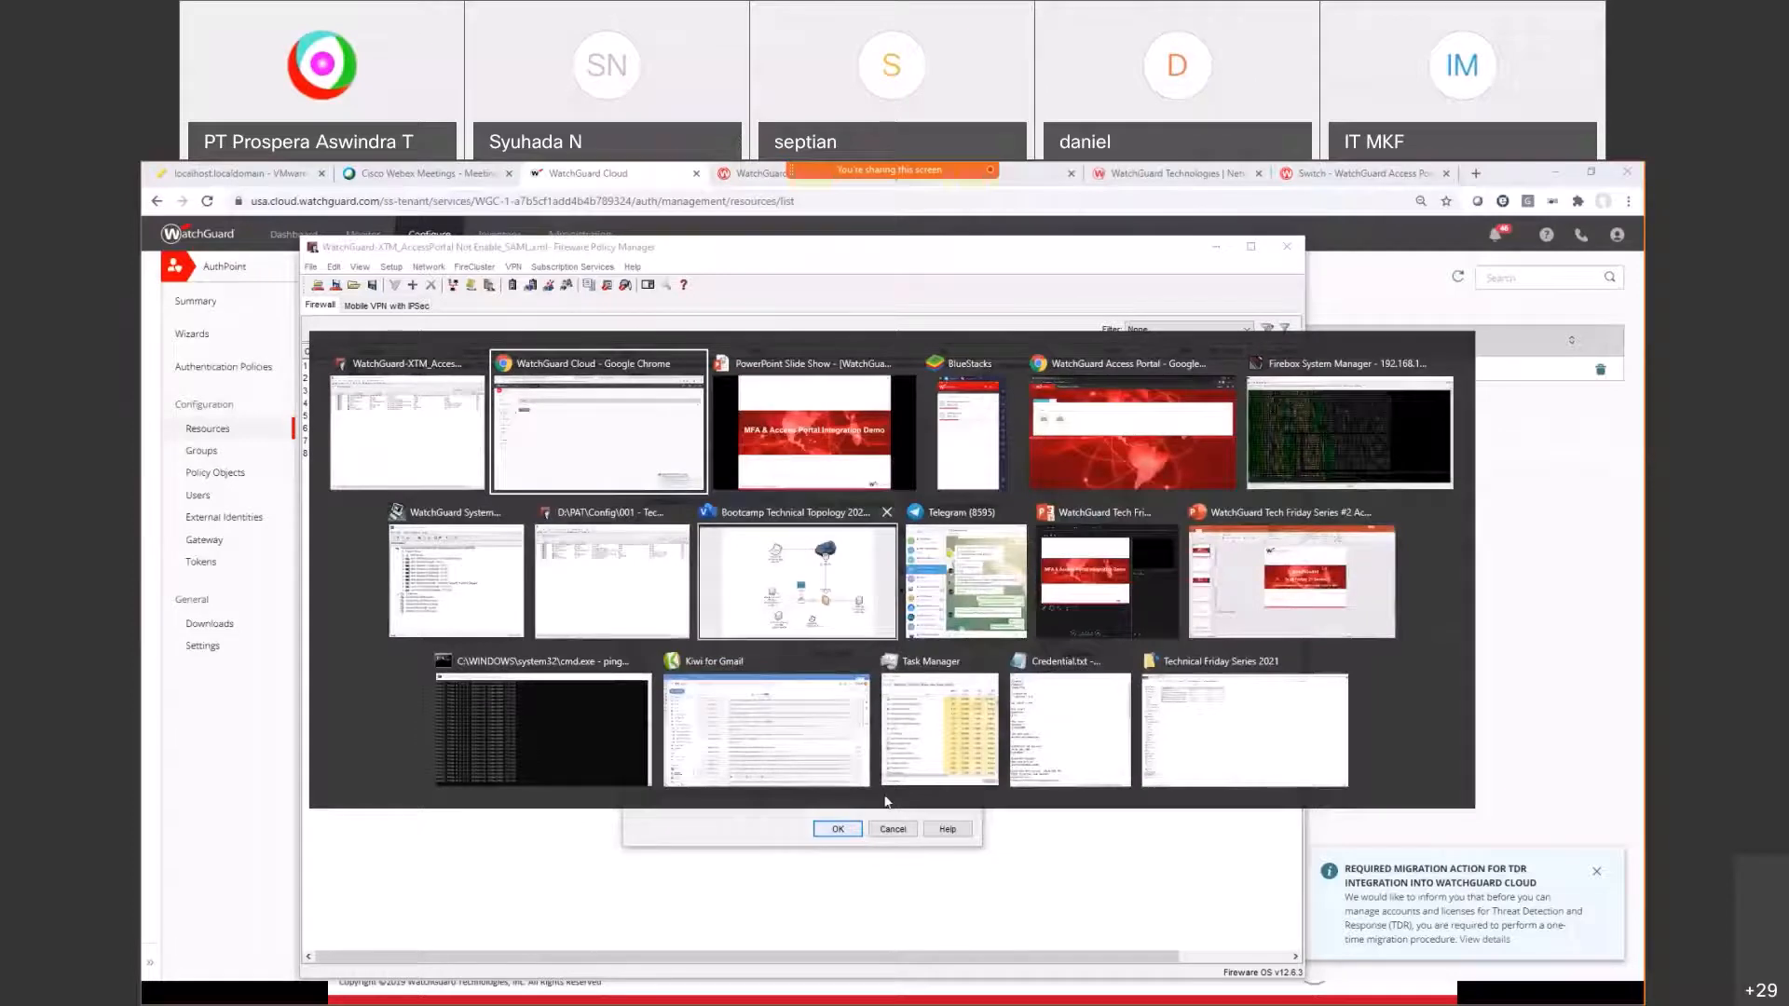
click(807, 596)
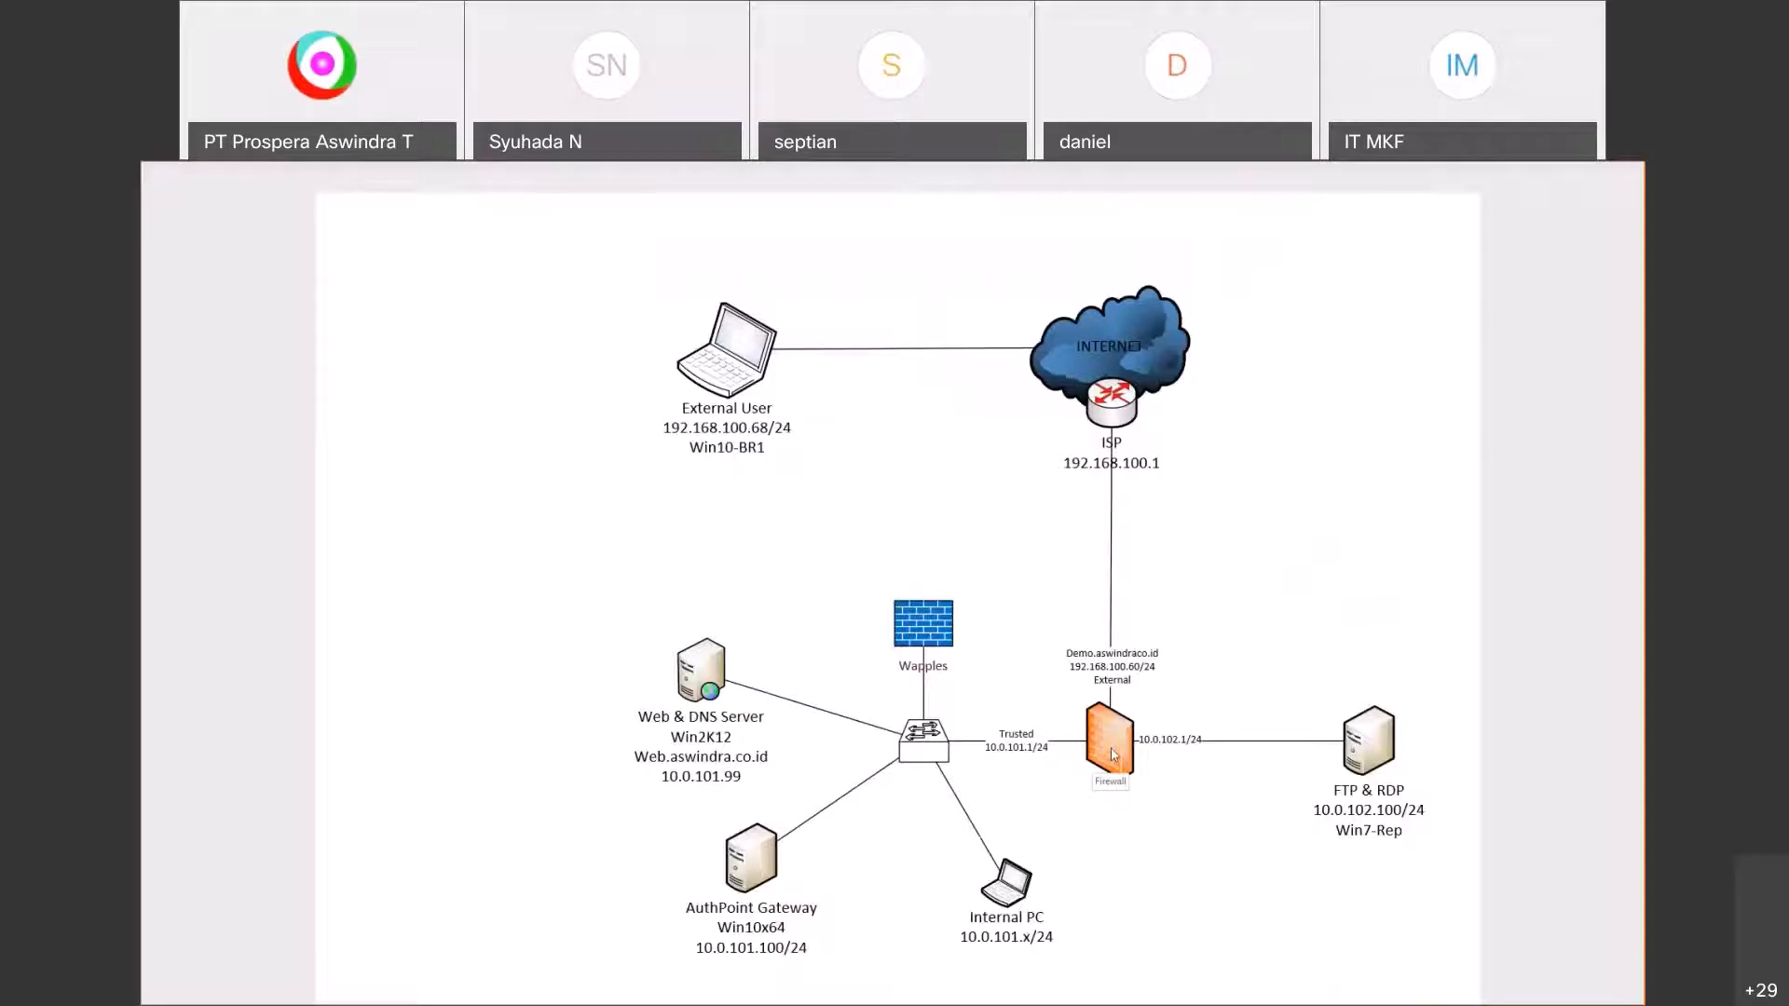
key(alt+Tab)
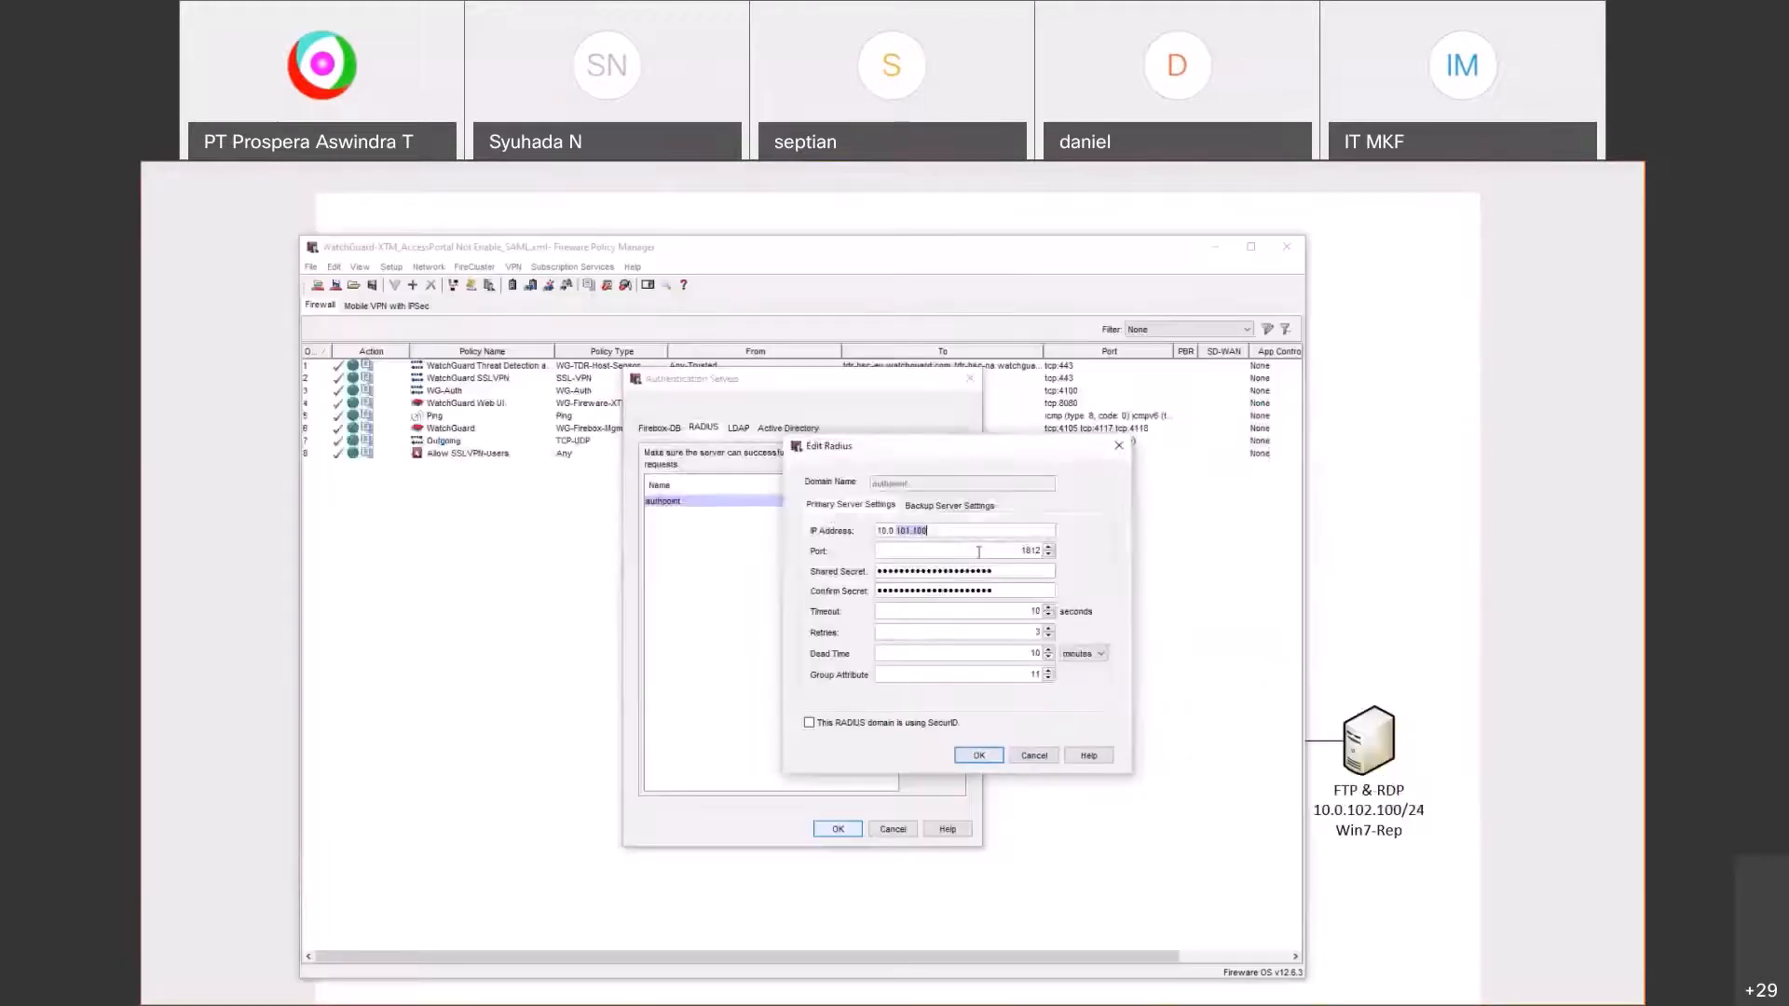
click(1033, 755)
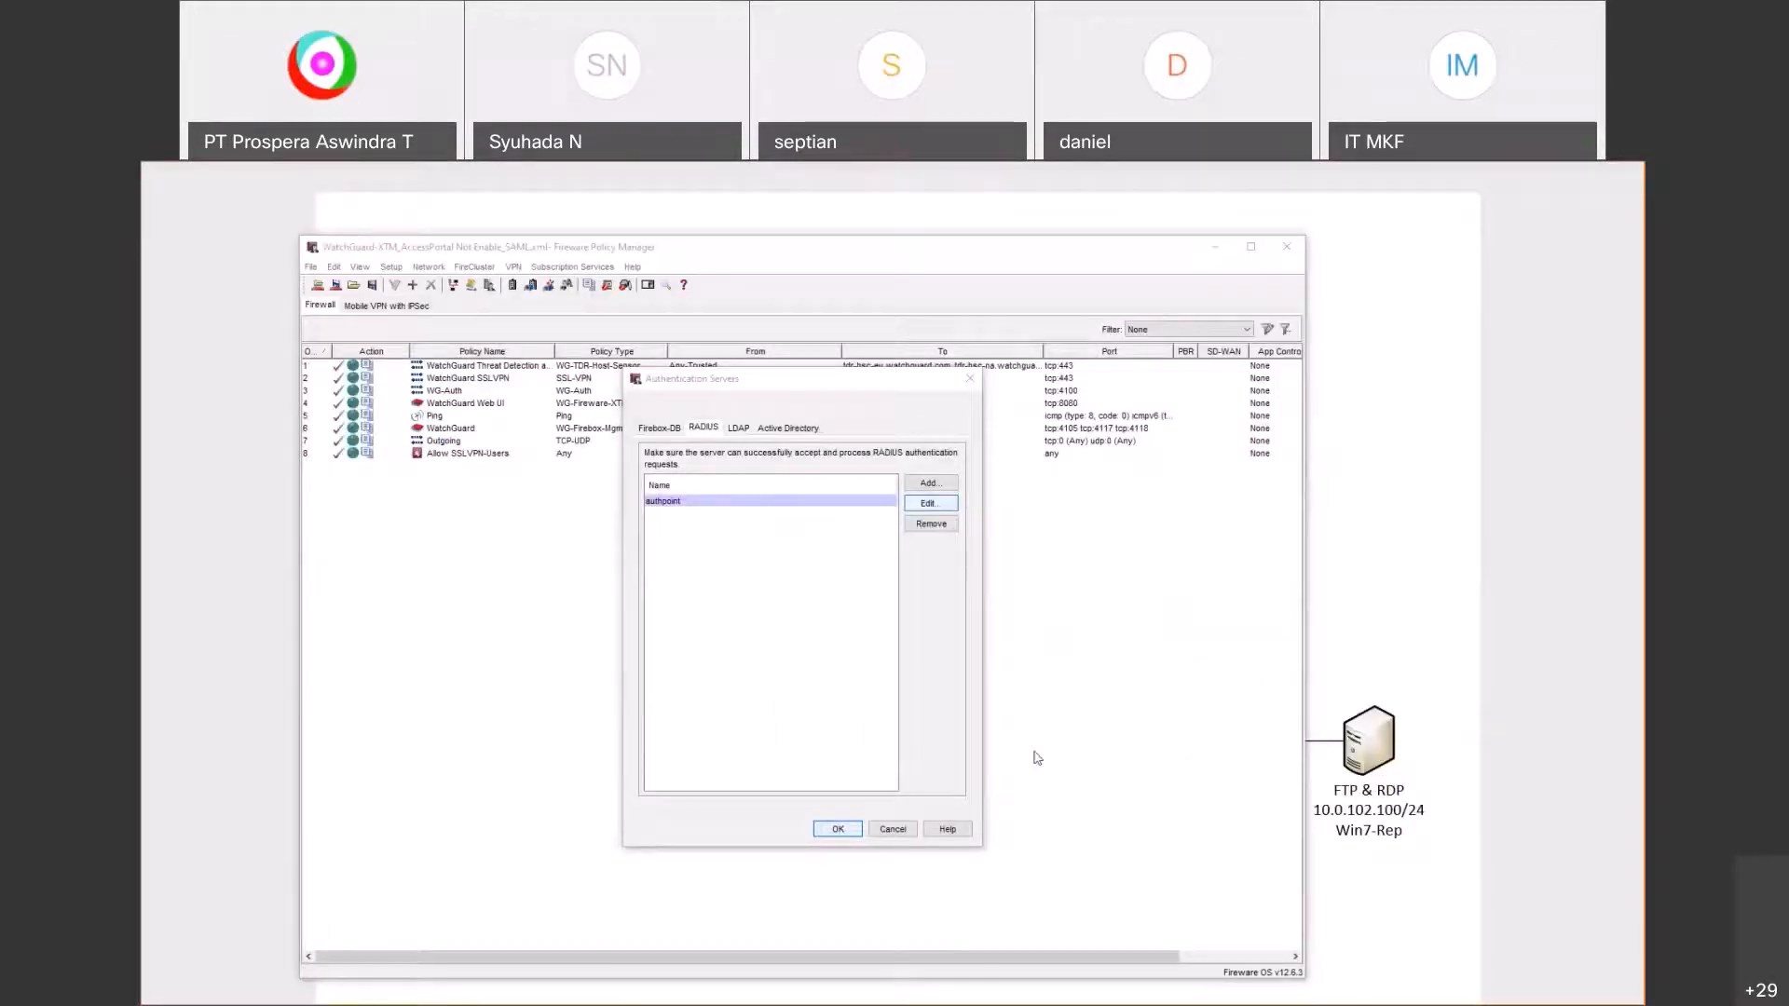
key(alt+Tab)
click(345, 369)
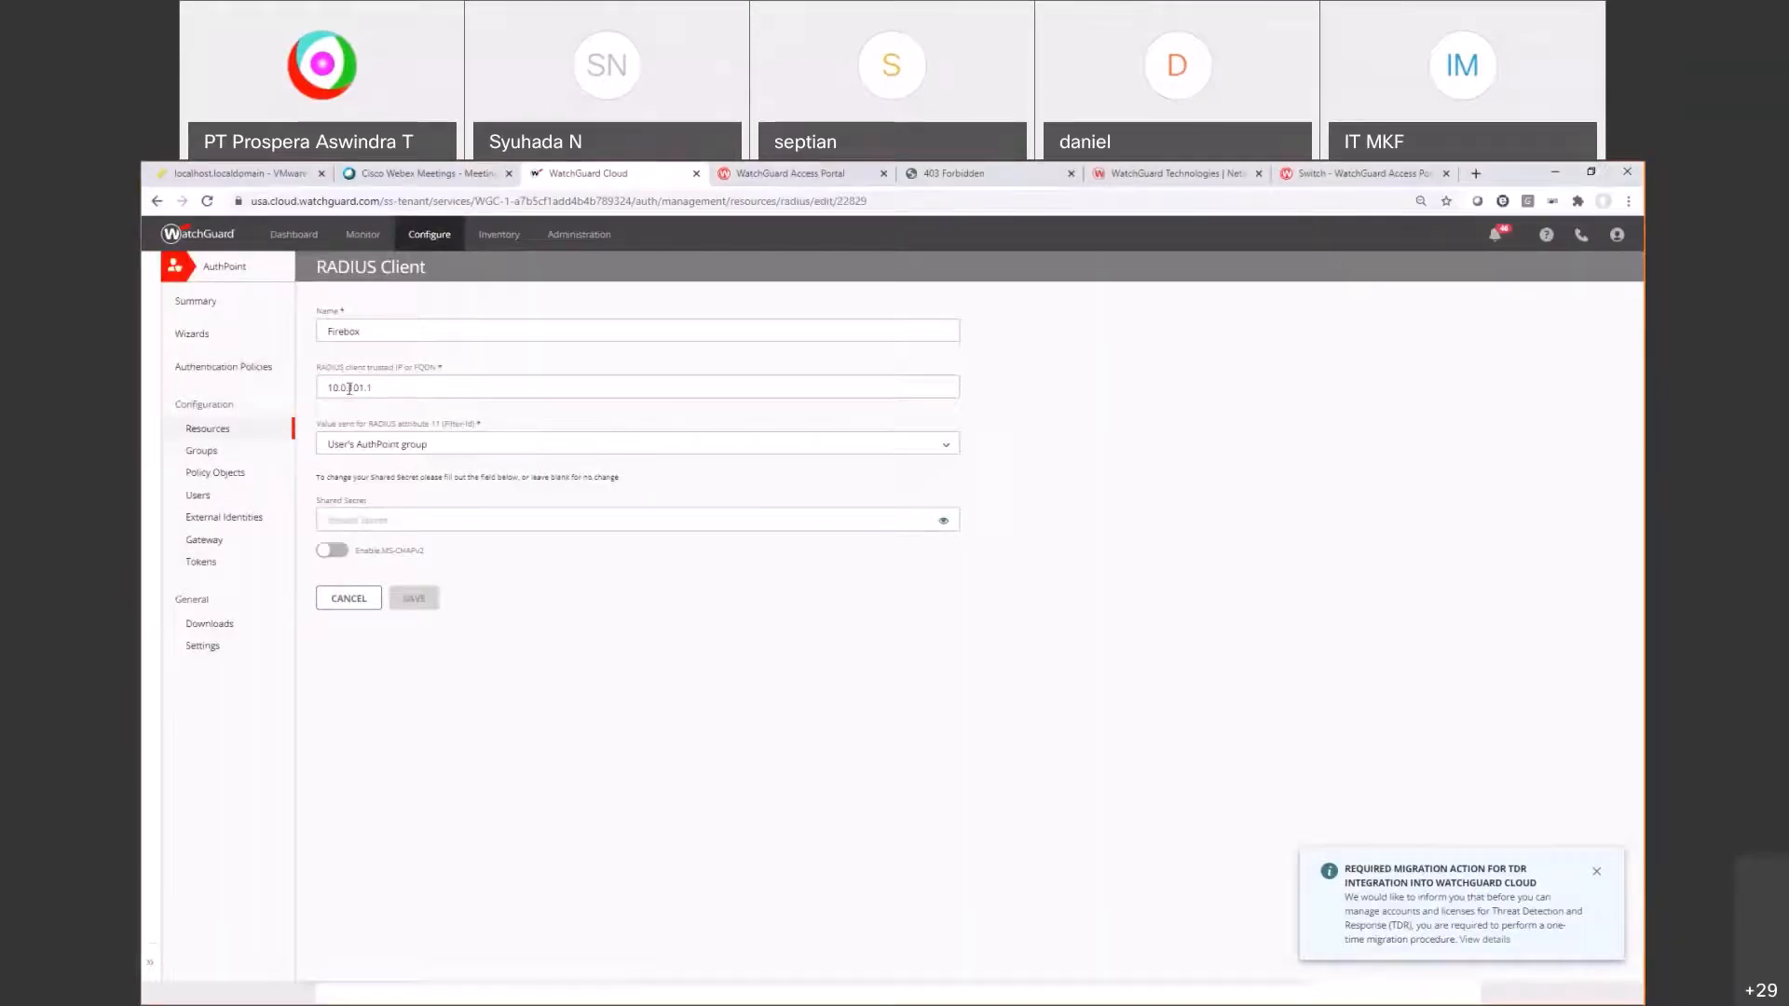
Step: Check the network topology diagram, then open the GroupMFA group in AuthPoint Groups
key(alt+Tab)
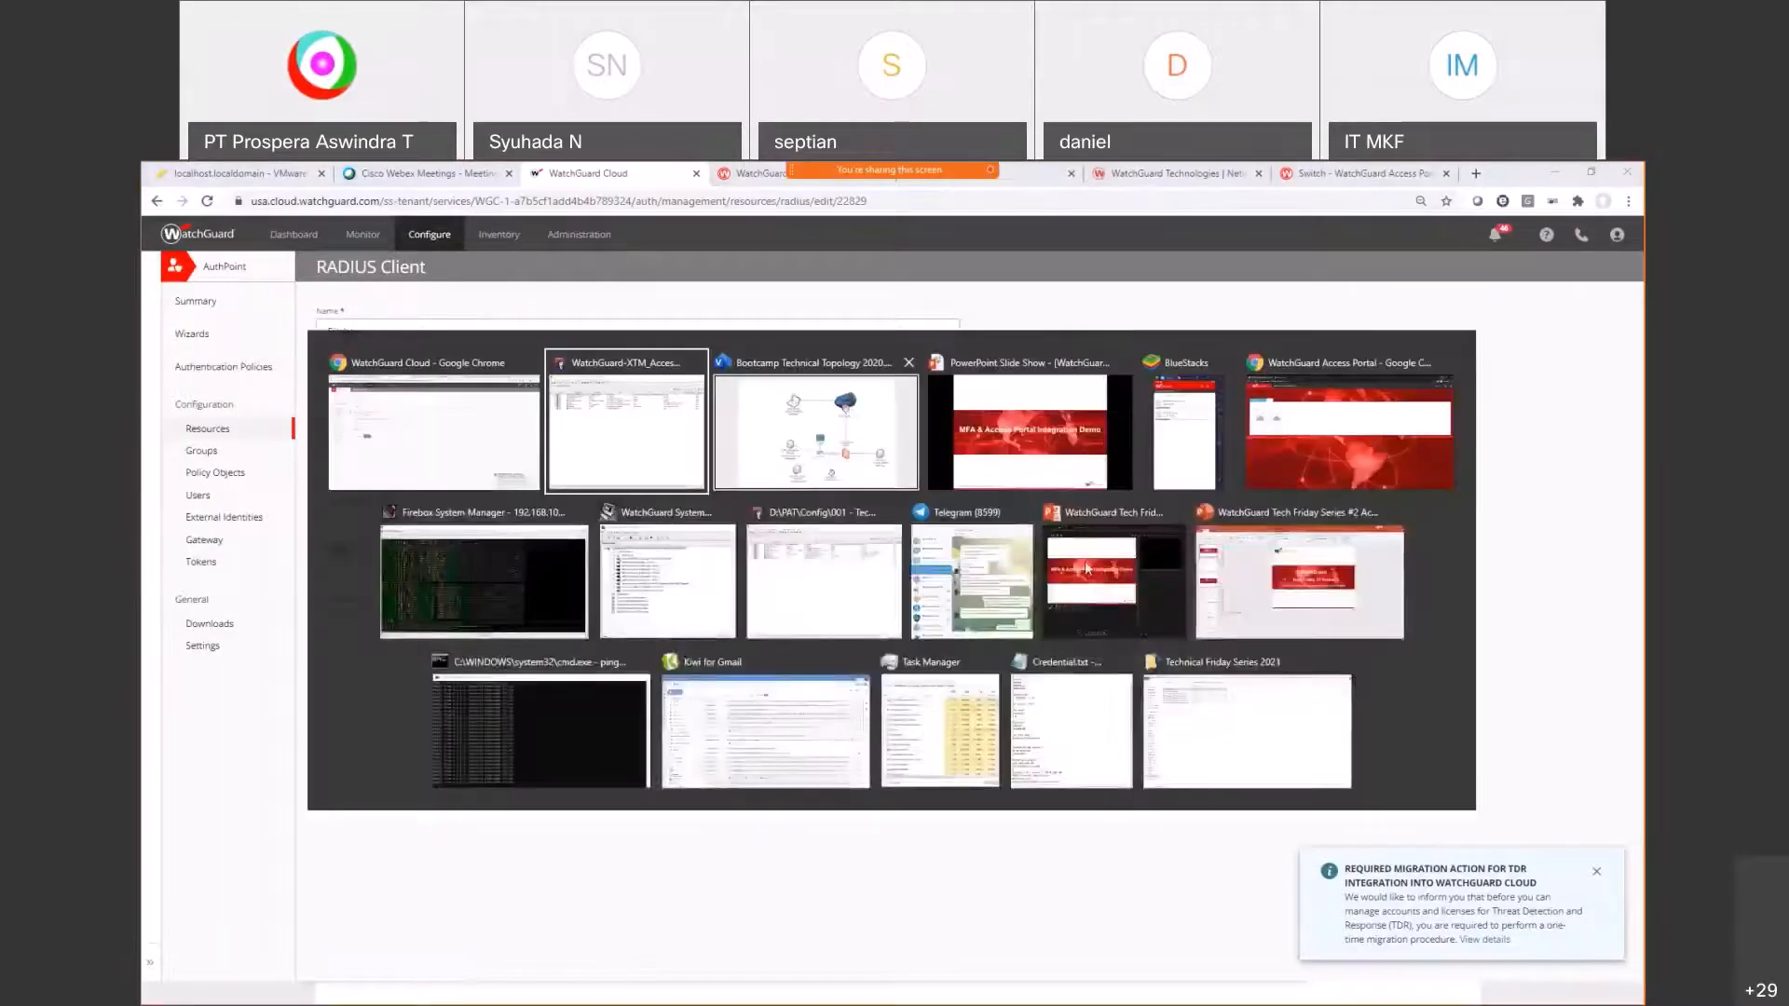
click(816, 432)
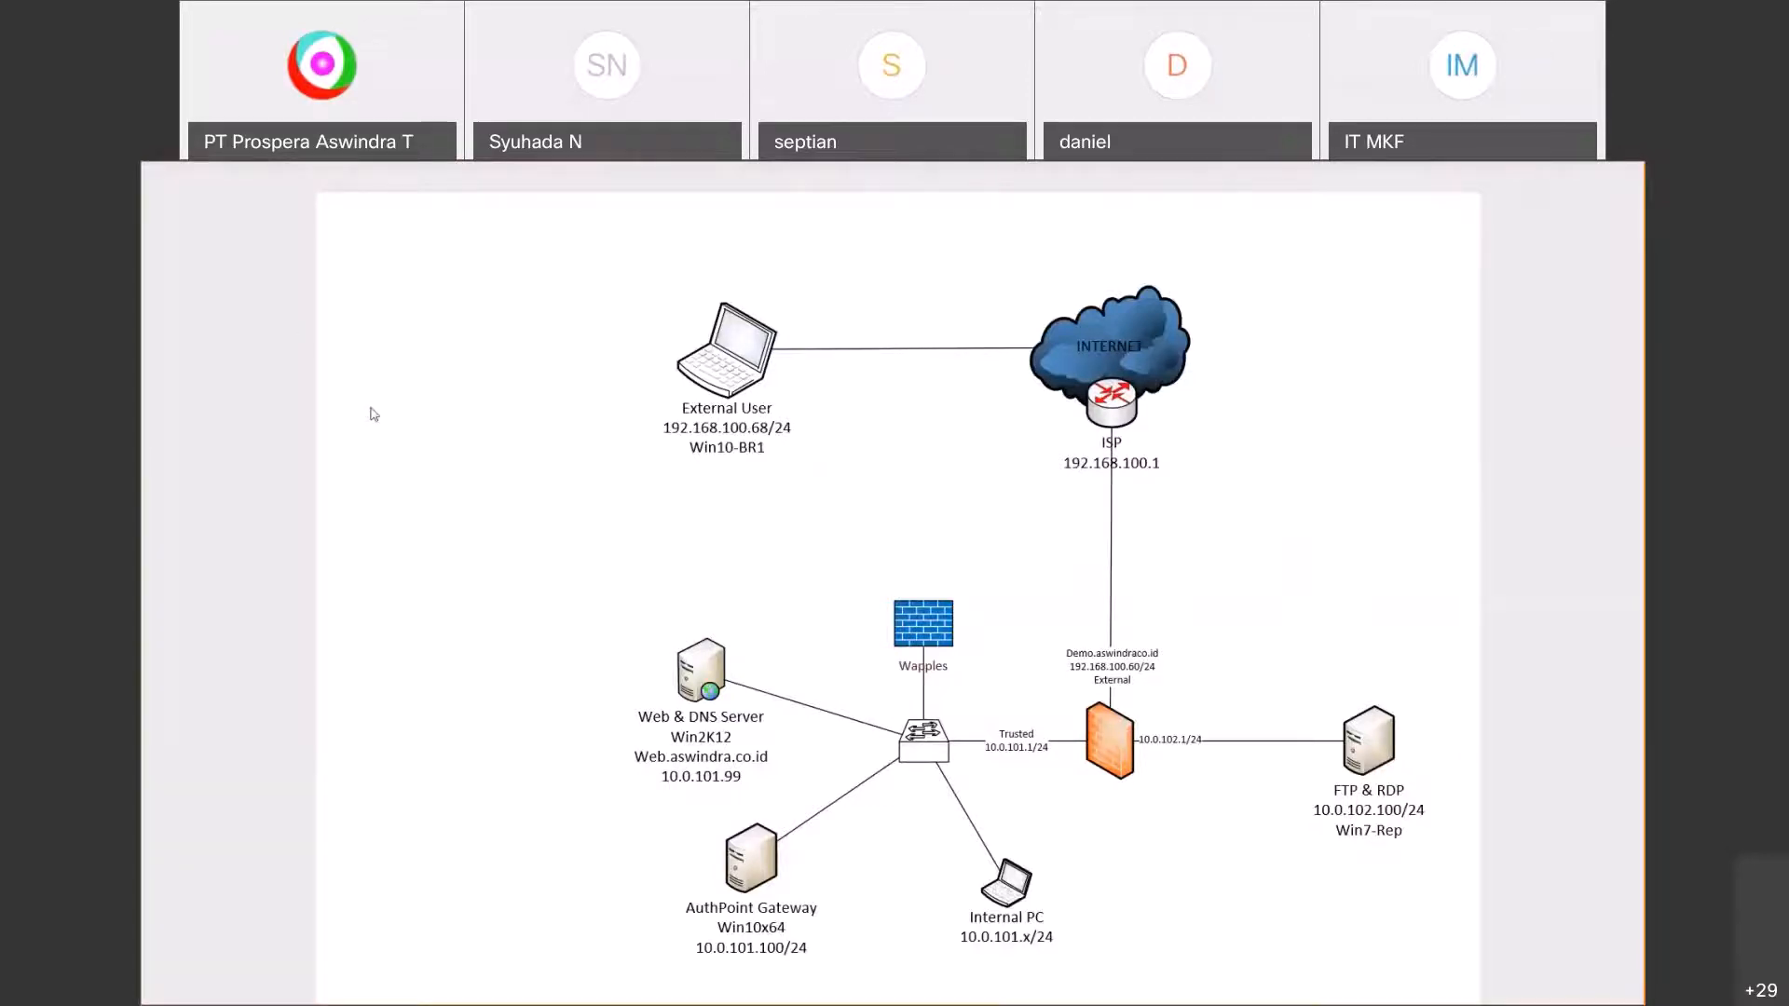
click(200, 455)
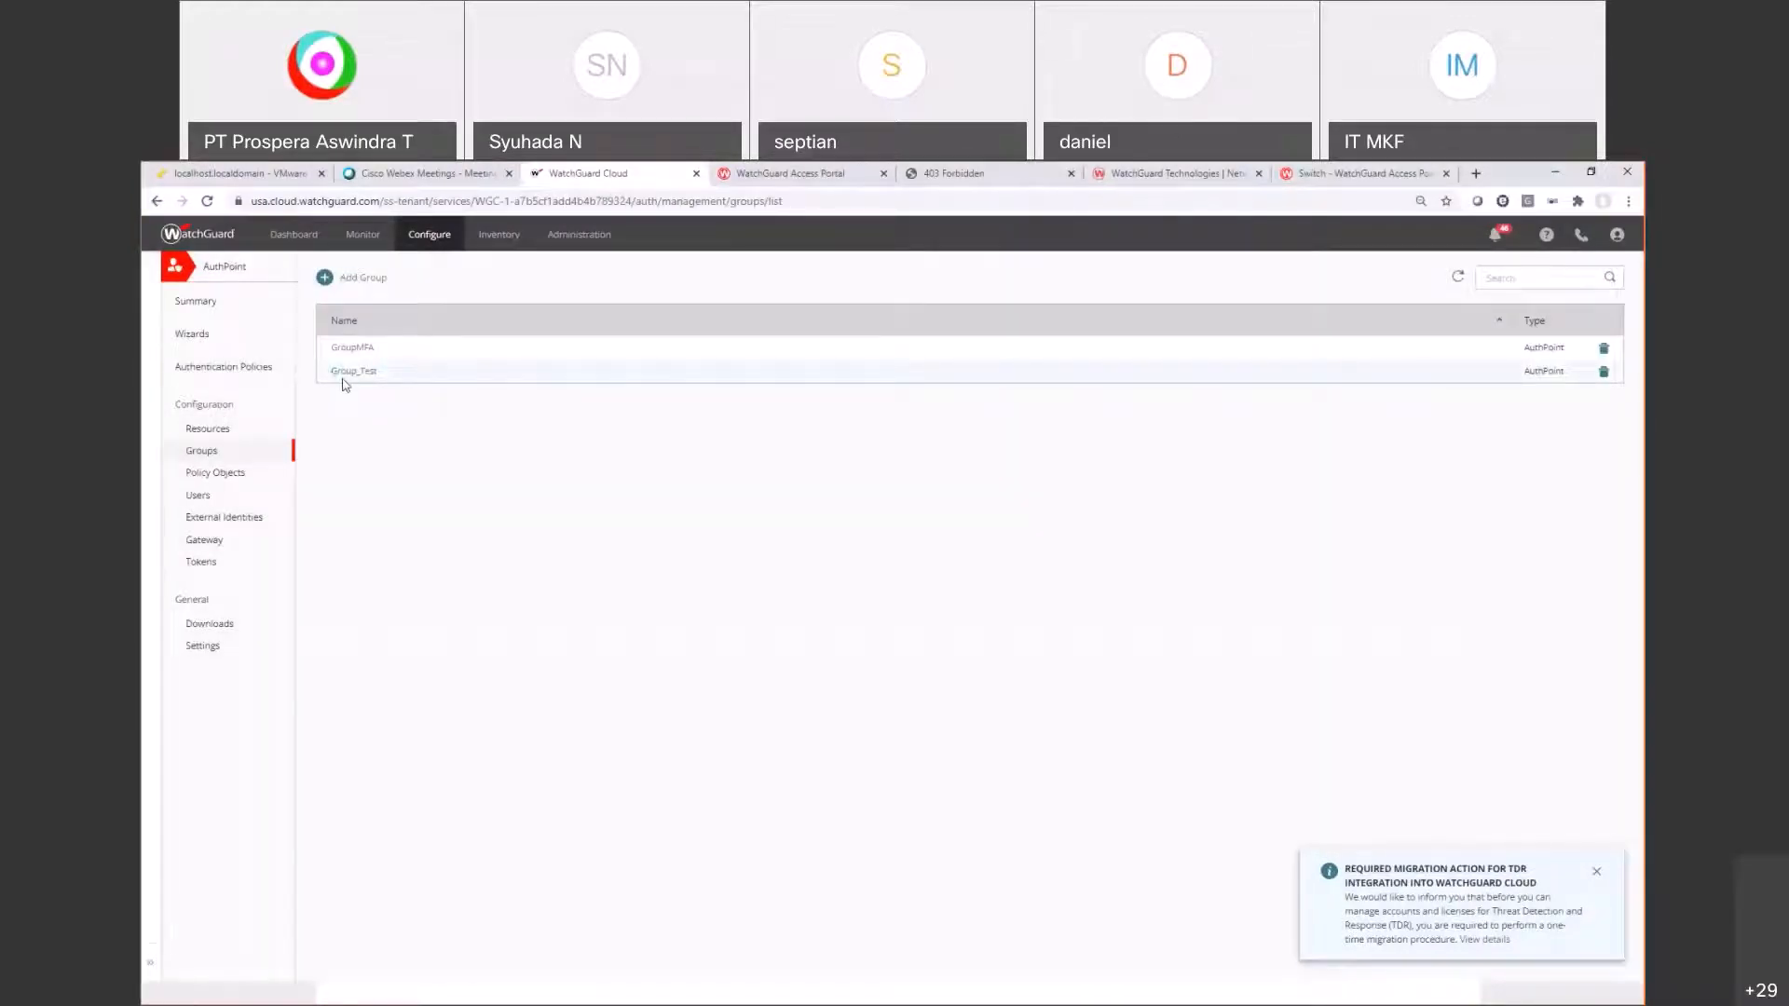
click(355, 351)
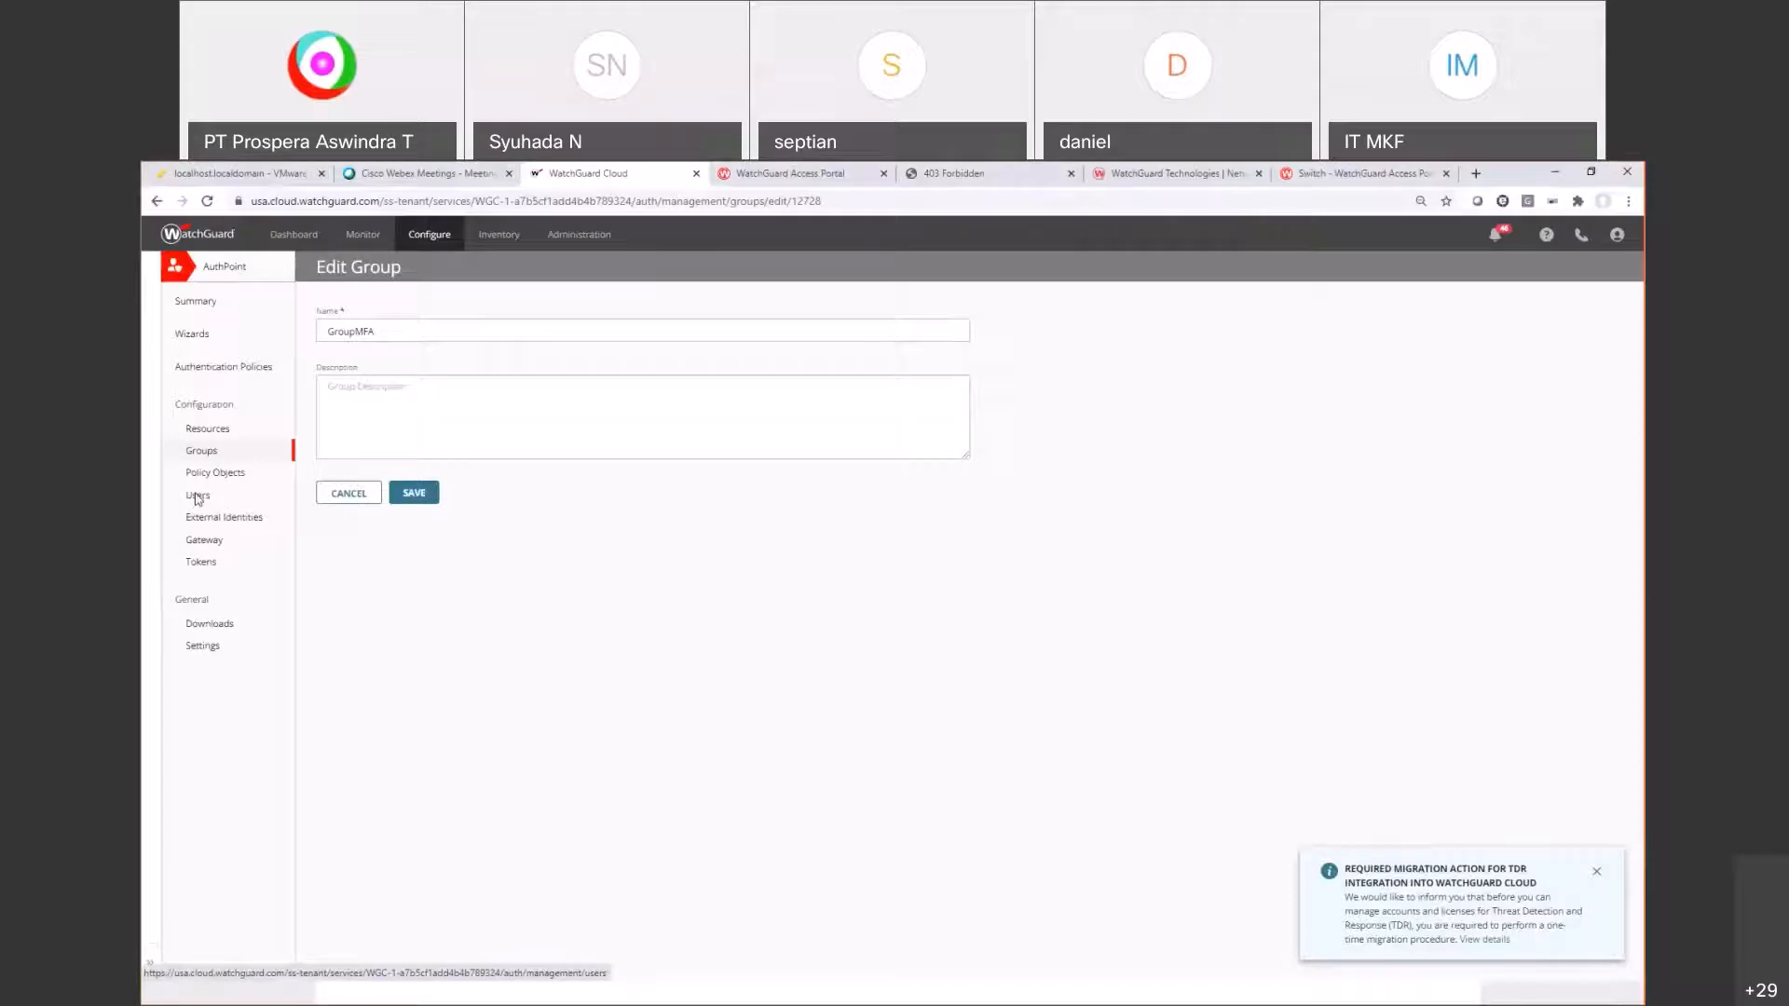
Step: Confirm in the AuthPoint Users list that the demo user belongs to GroupMFA, then return to Policy Manager
click(198, 497)
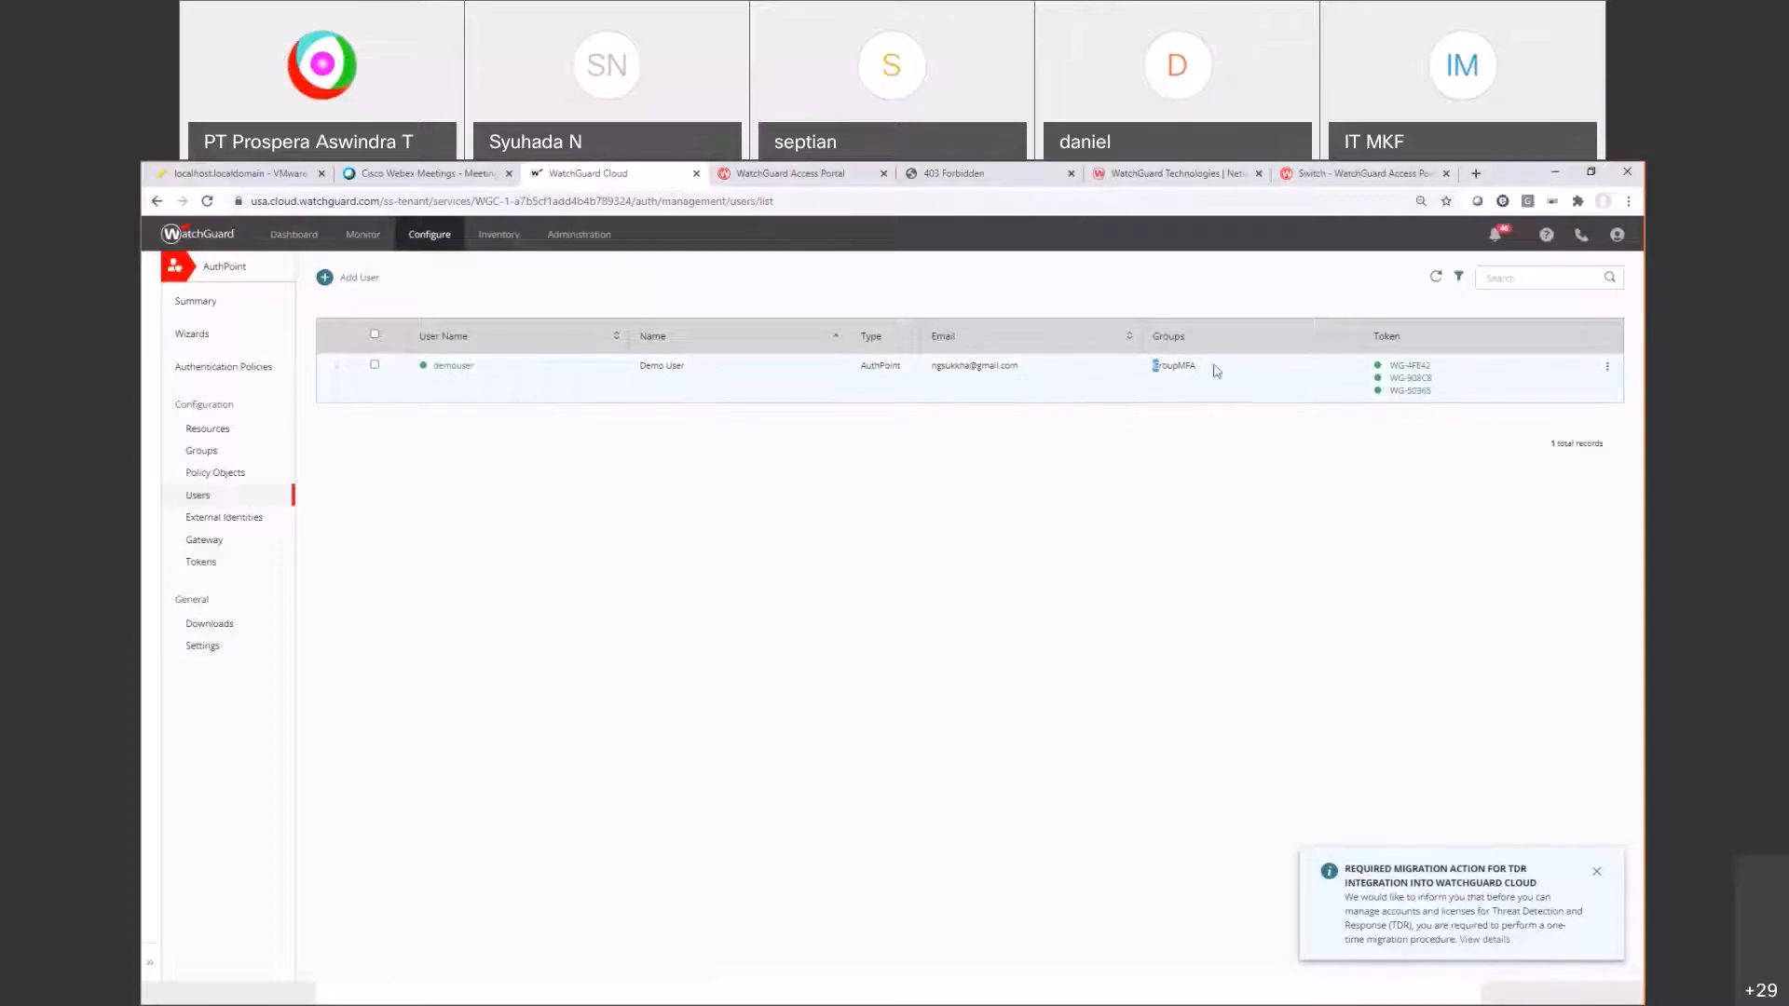
drag(1155, 365, 1275, 368)
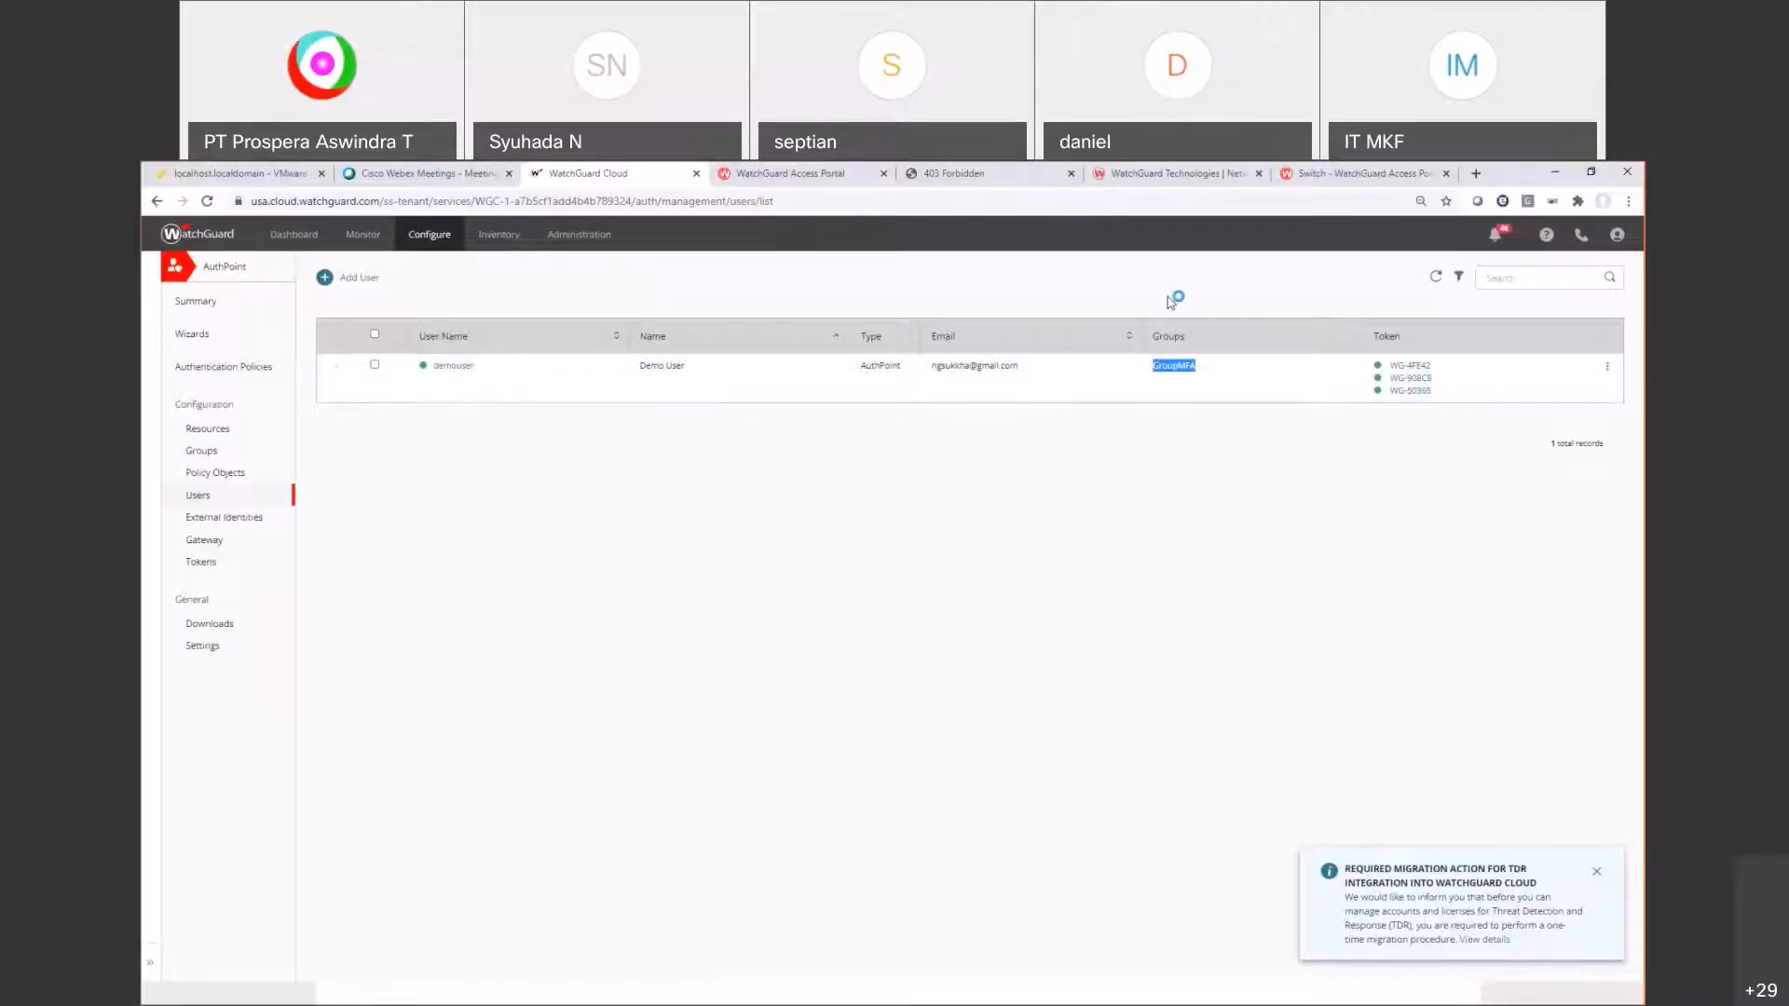
drag(474, 366, 436, 371)
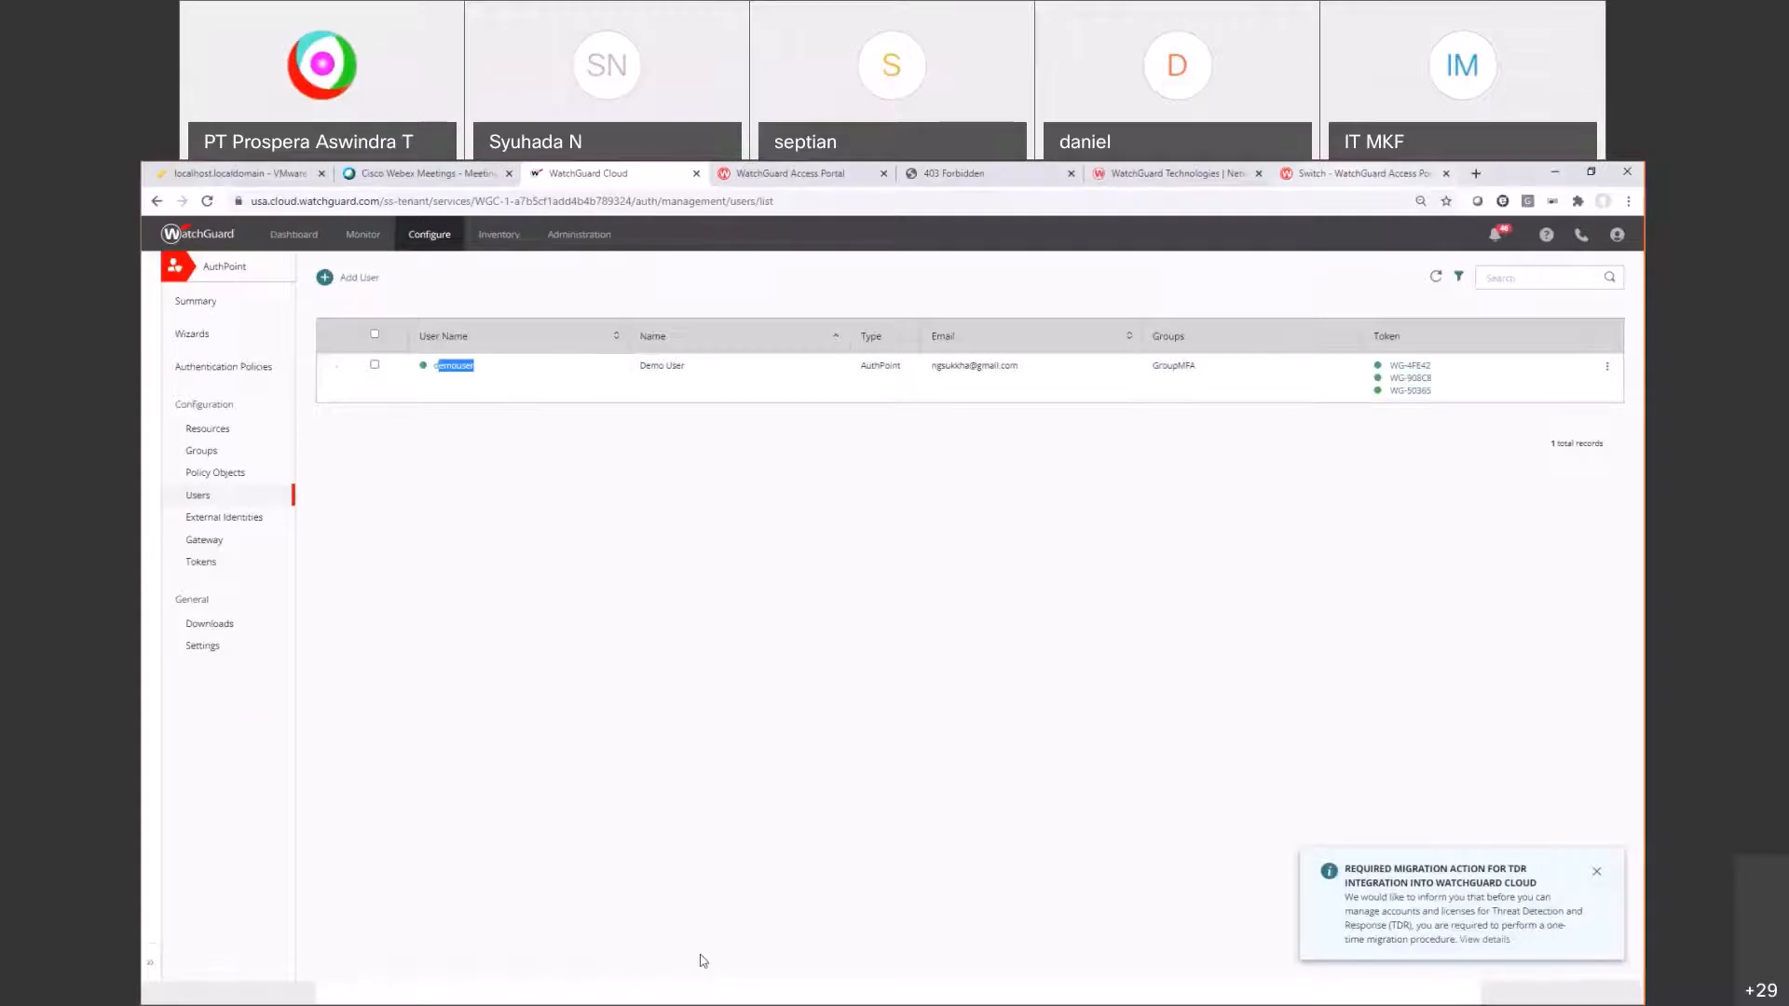
key(alt+Tab)
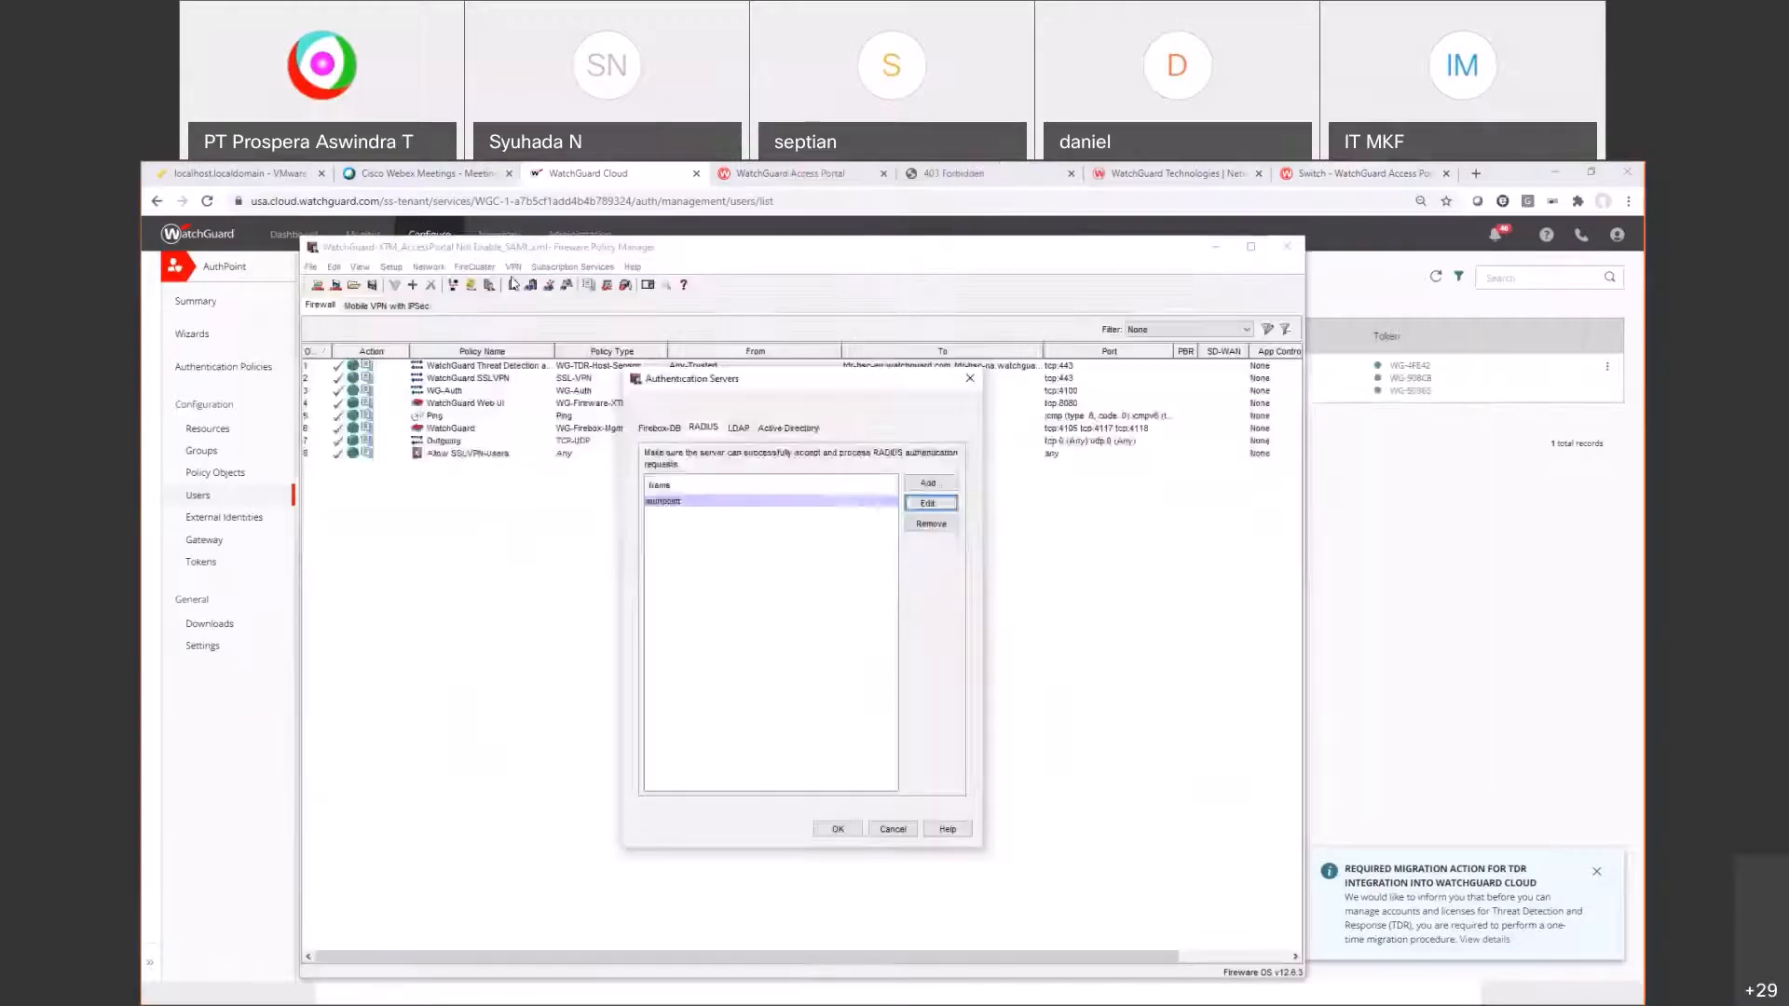
Step: Remove authpoint from the Access Portal's authentication servers and apply, accepting the Mobile VPN with SSL notice
click(572, 266)
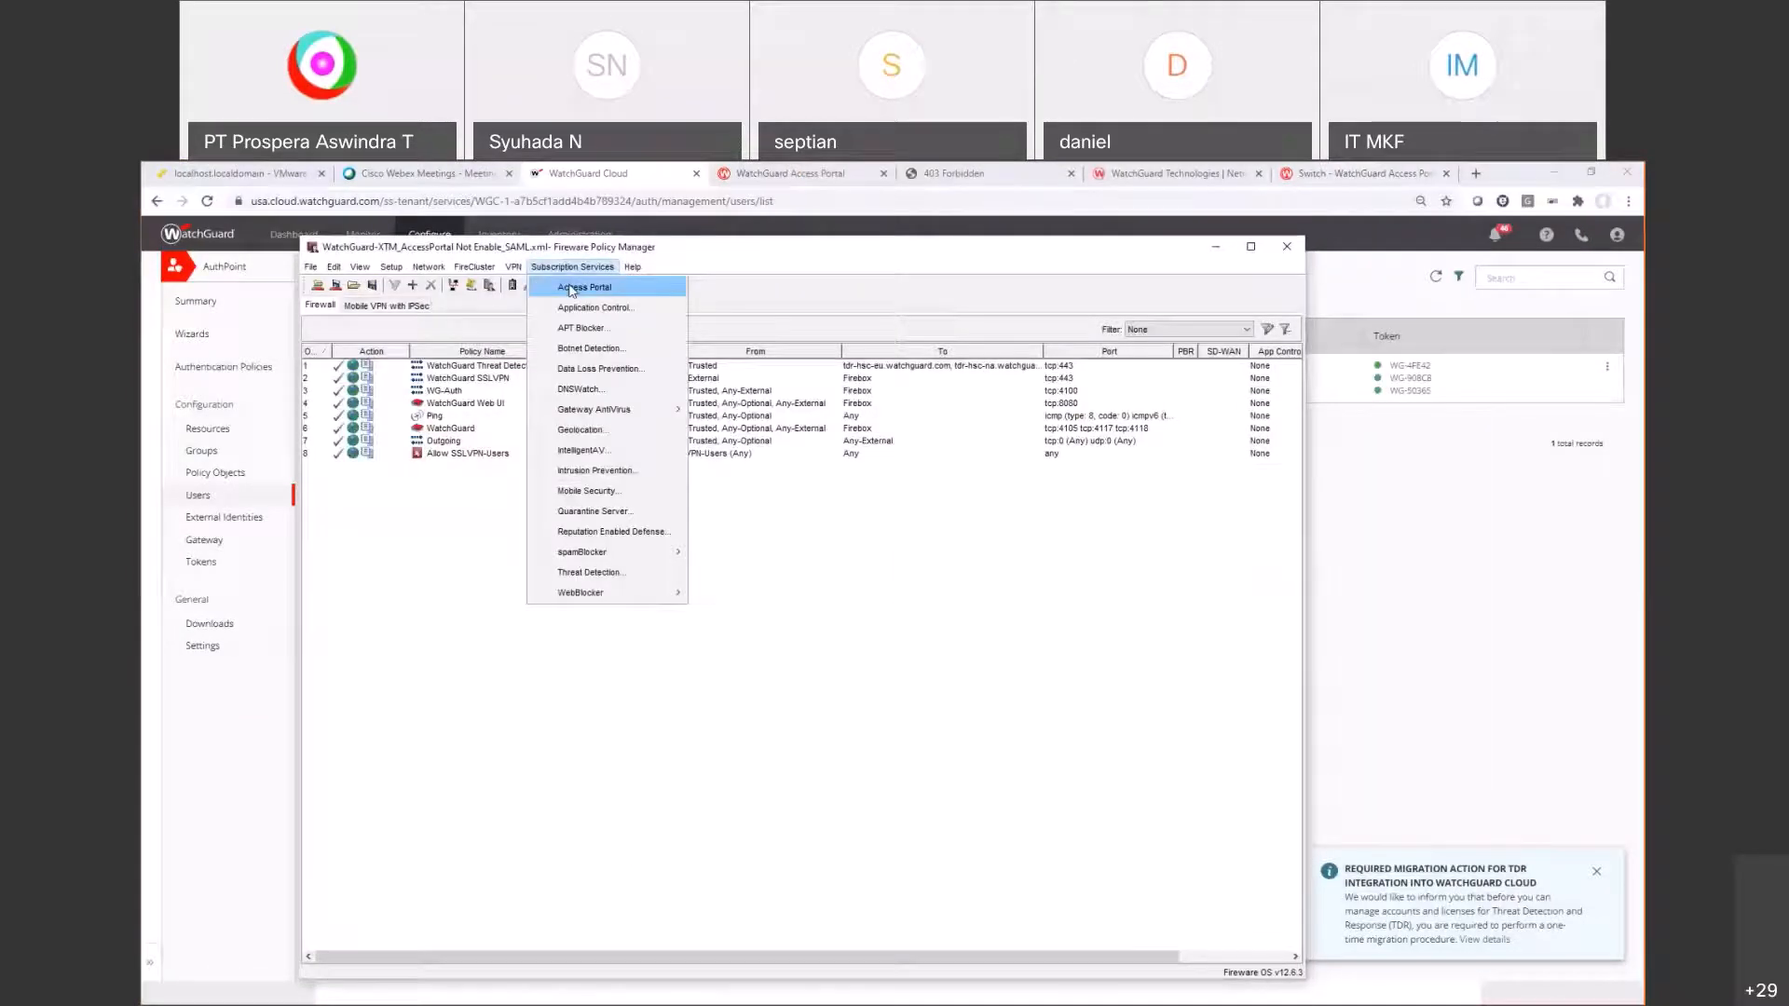
click(585, 286)
click(640, 392)
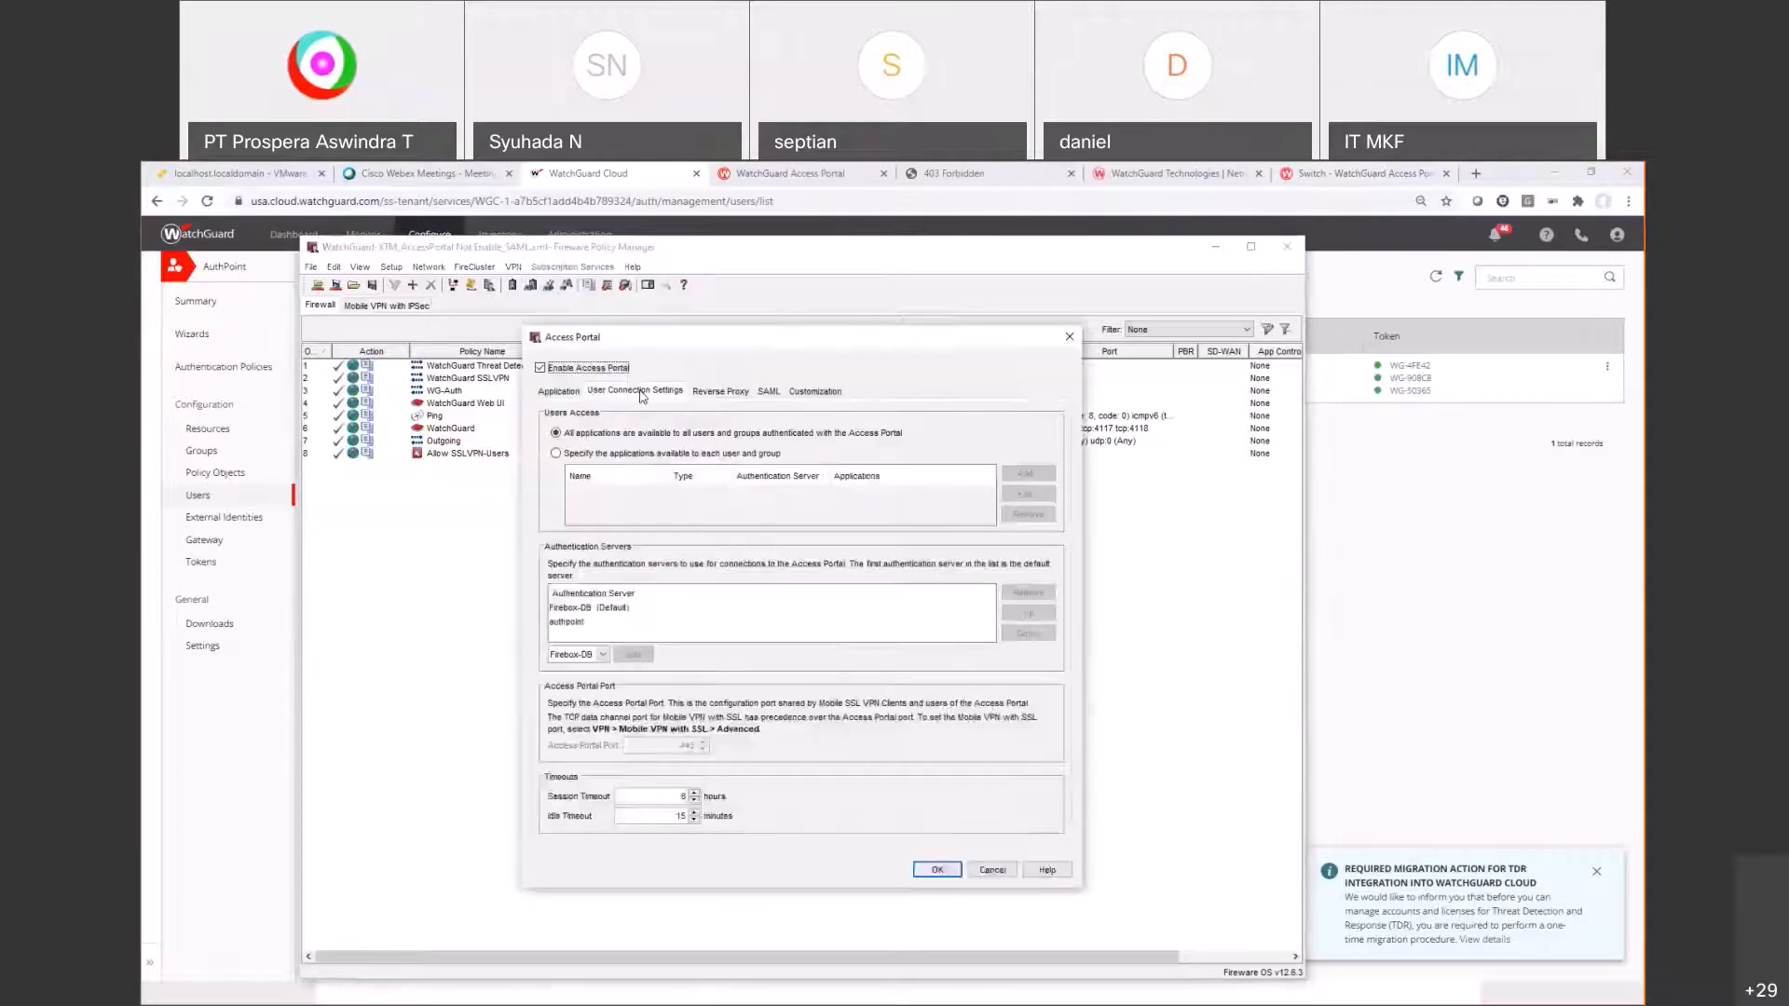
click(605, 622)
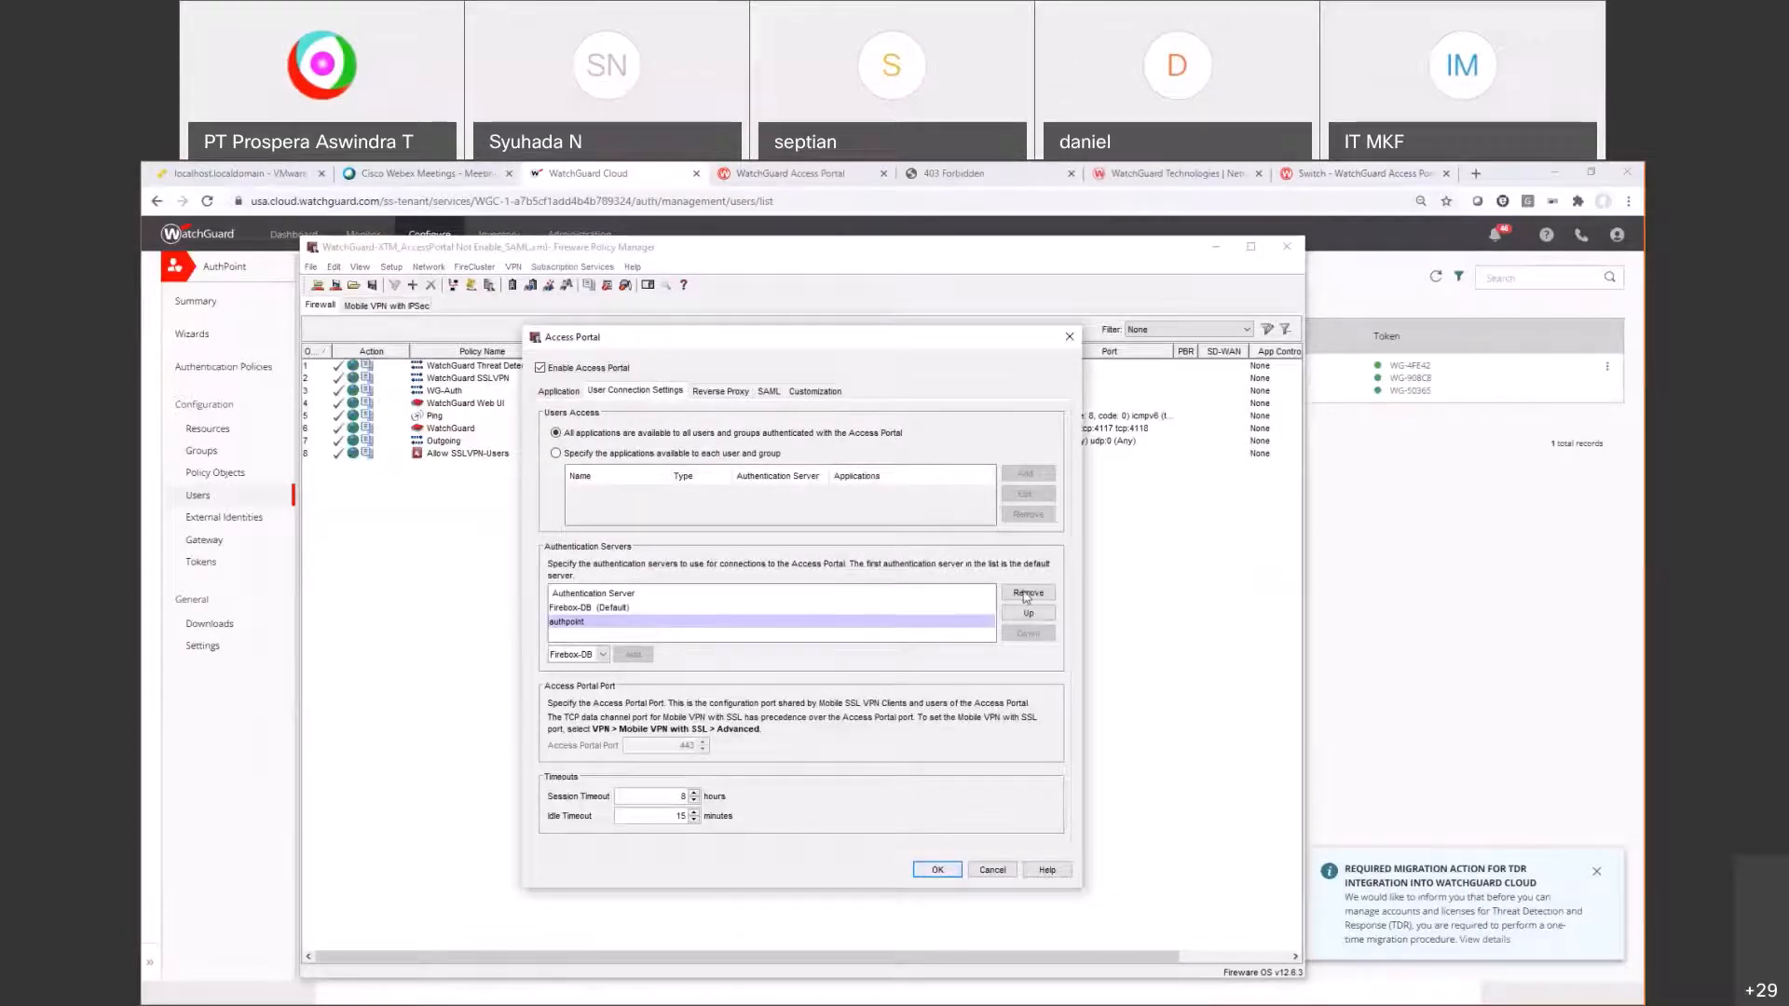
click(1037, 594)
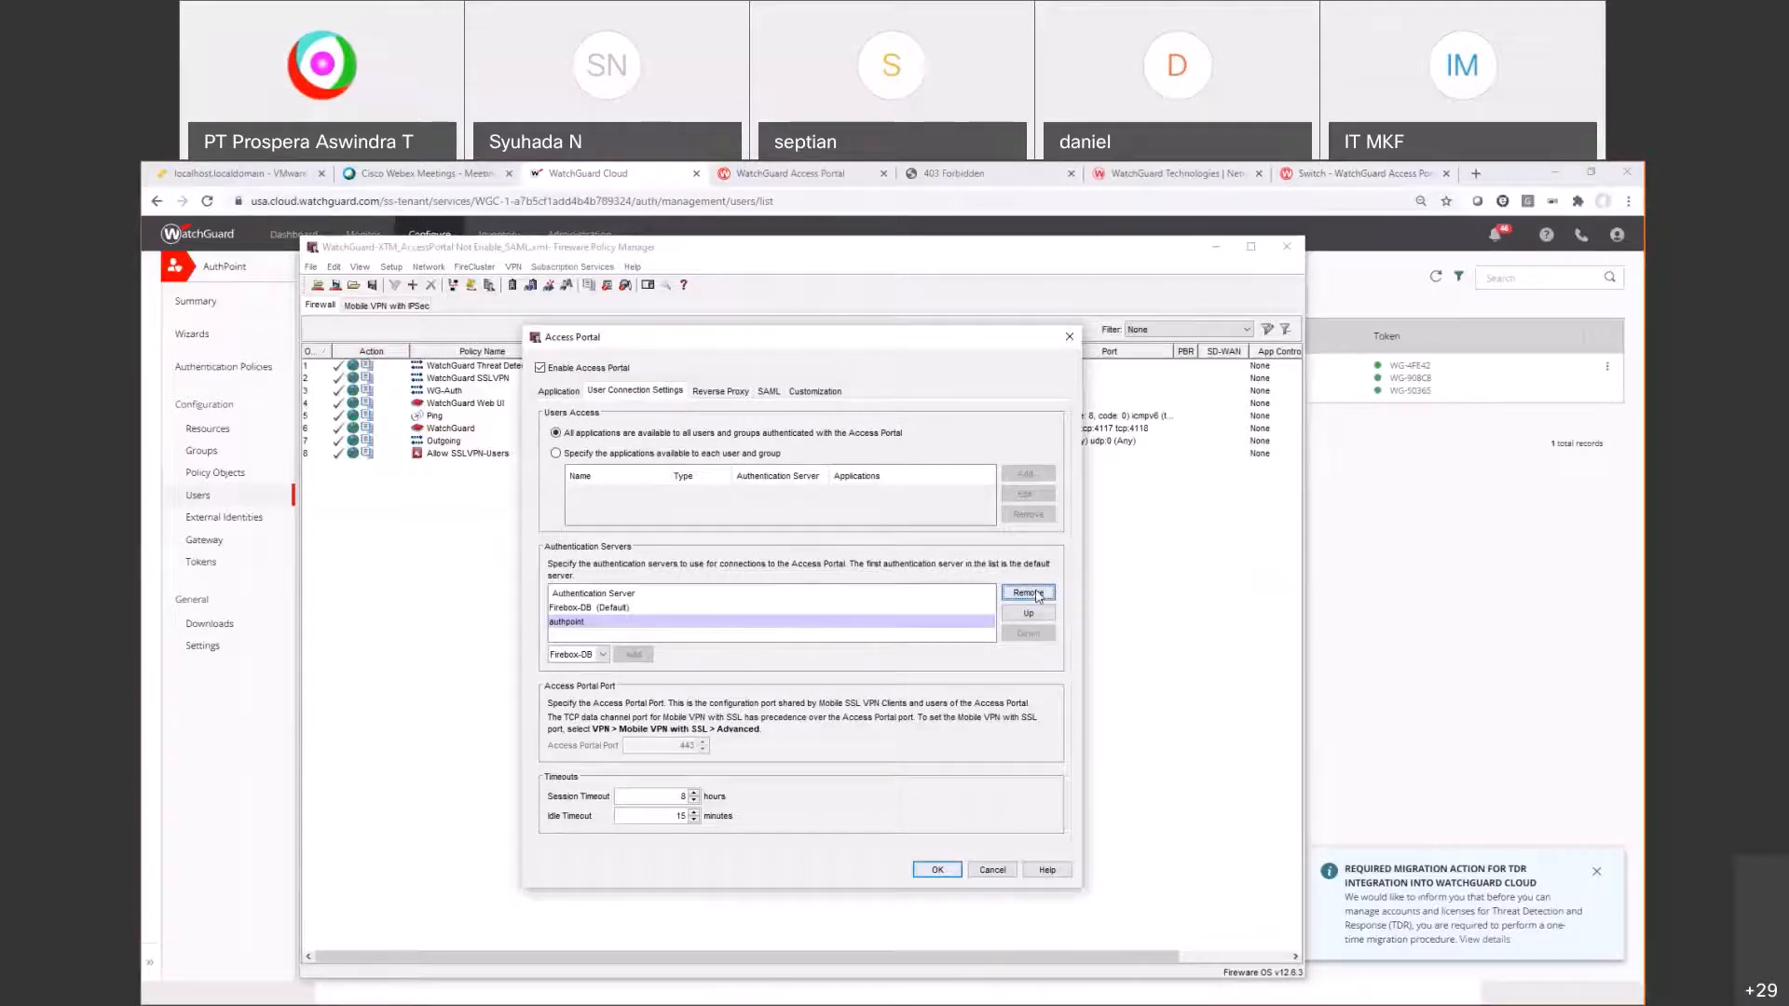
click(780, 710)
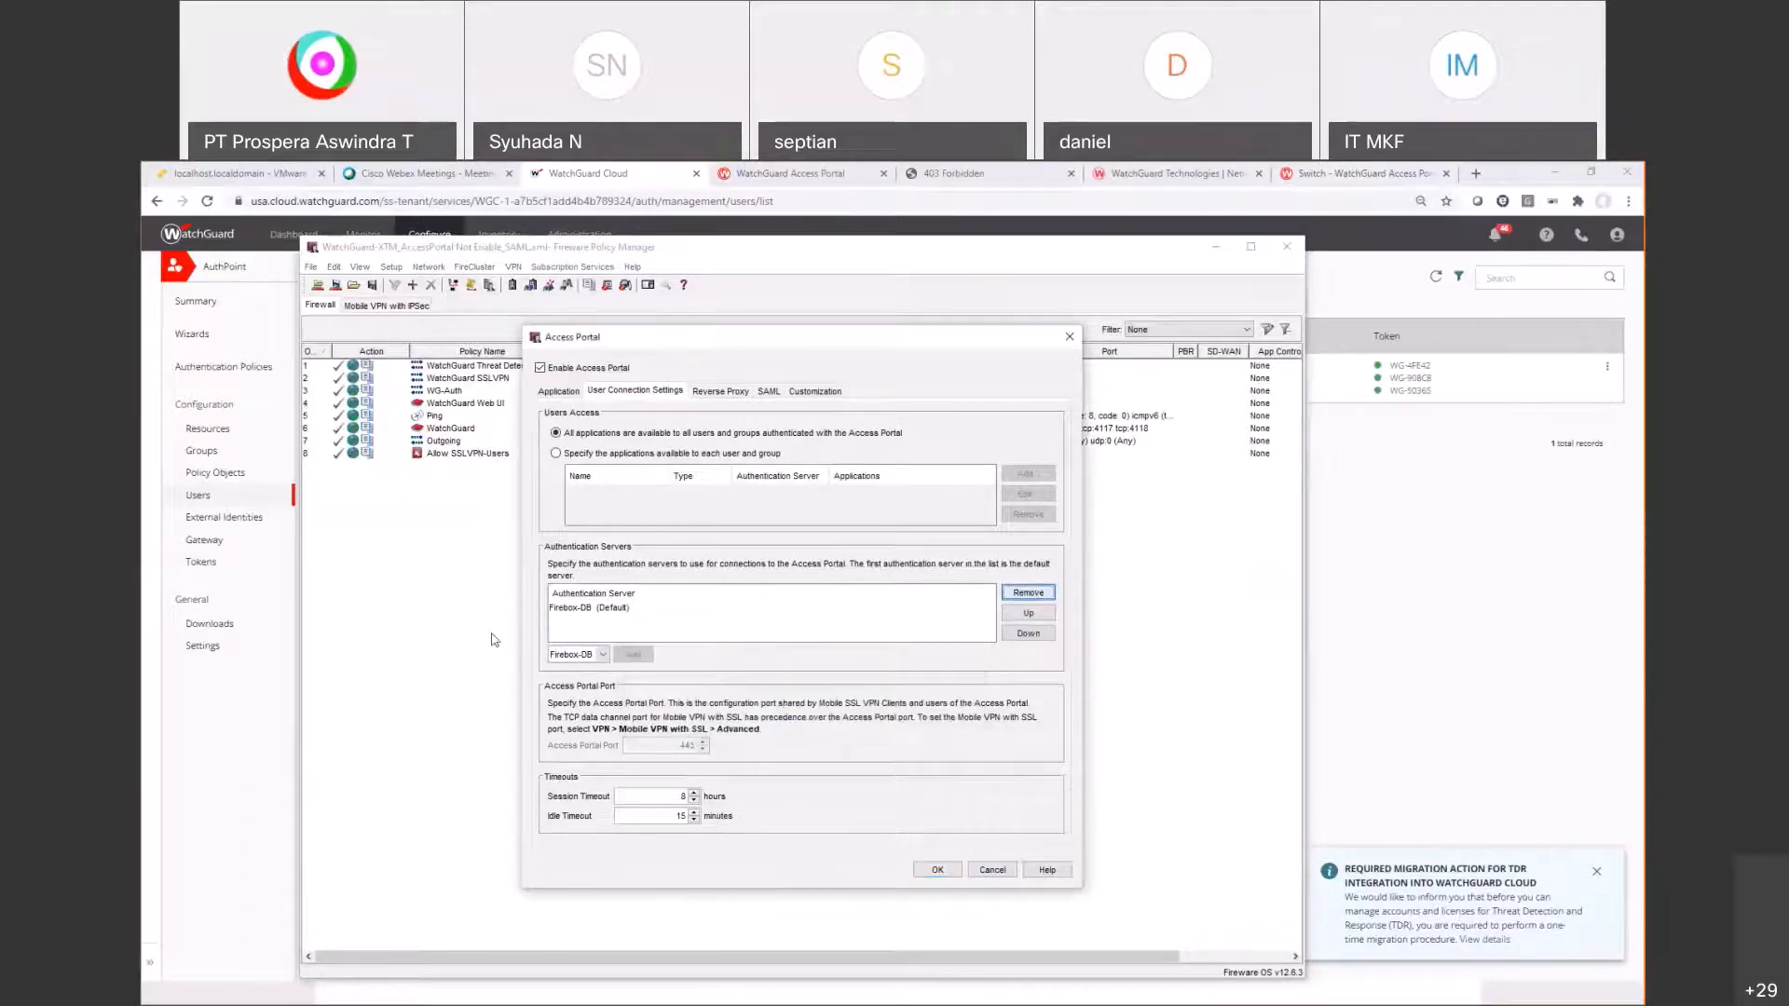
click(937, 870)
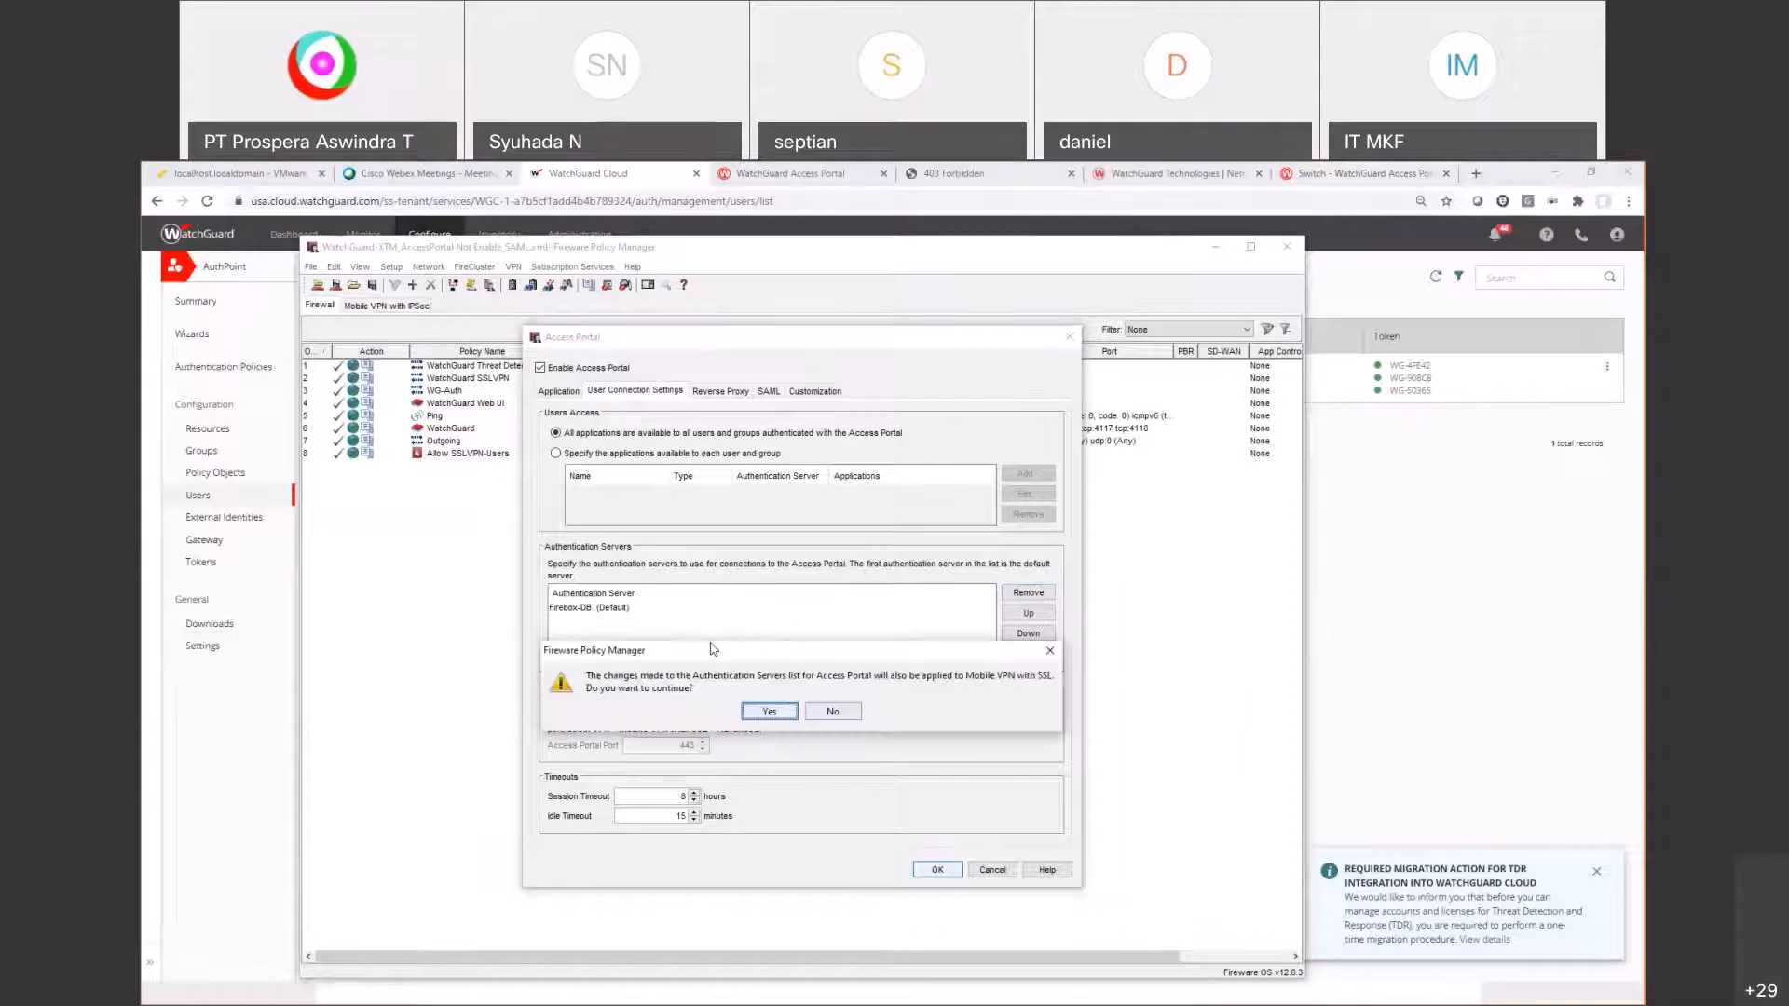
click(781, 713)
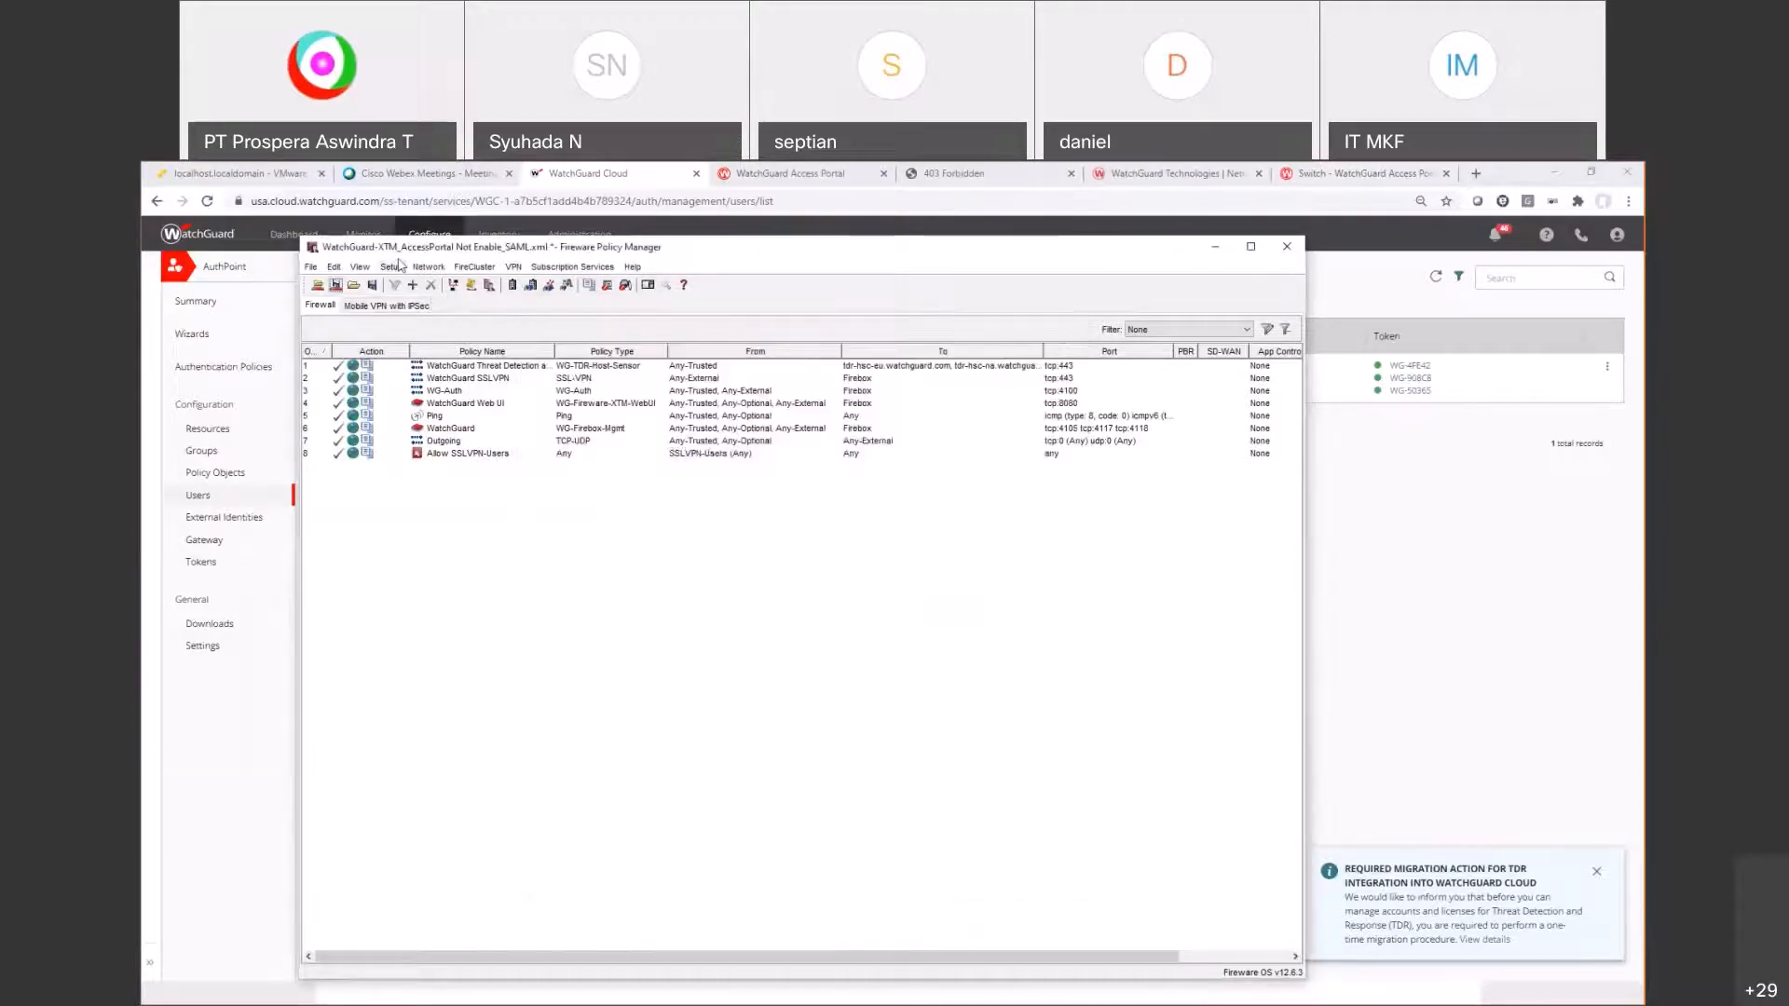
Step: Review the Authentication Servers settings and close them unchanged
click(392, 267)
mouse_move(485, 370)
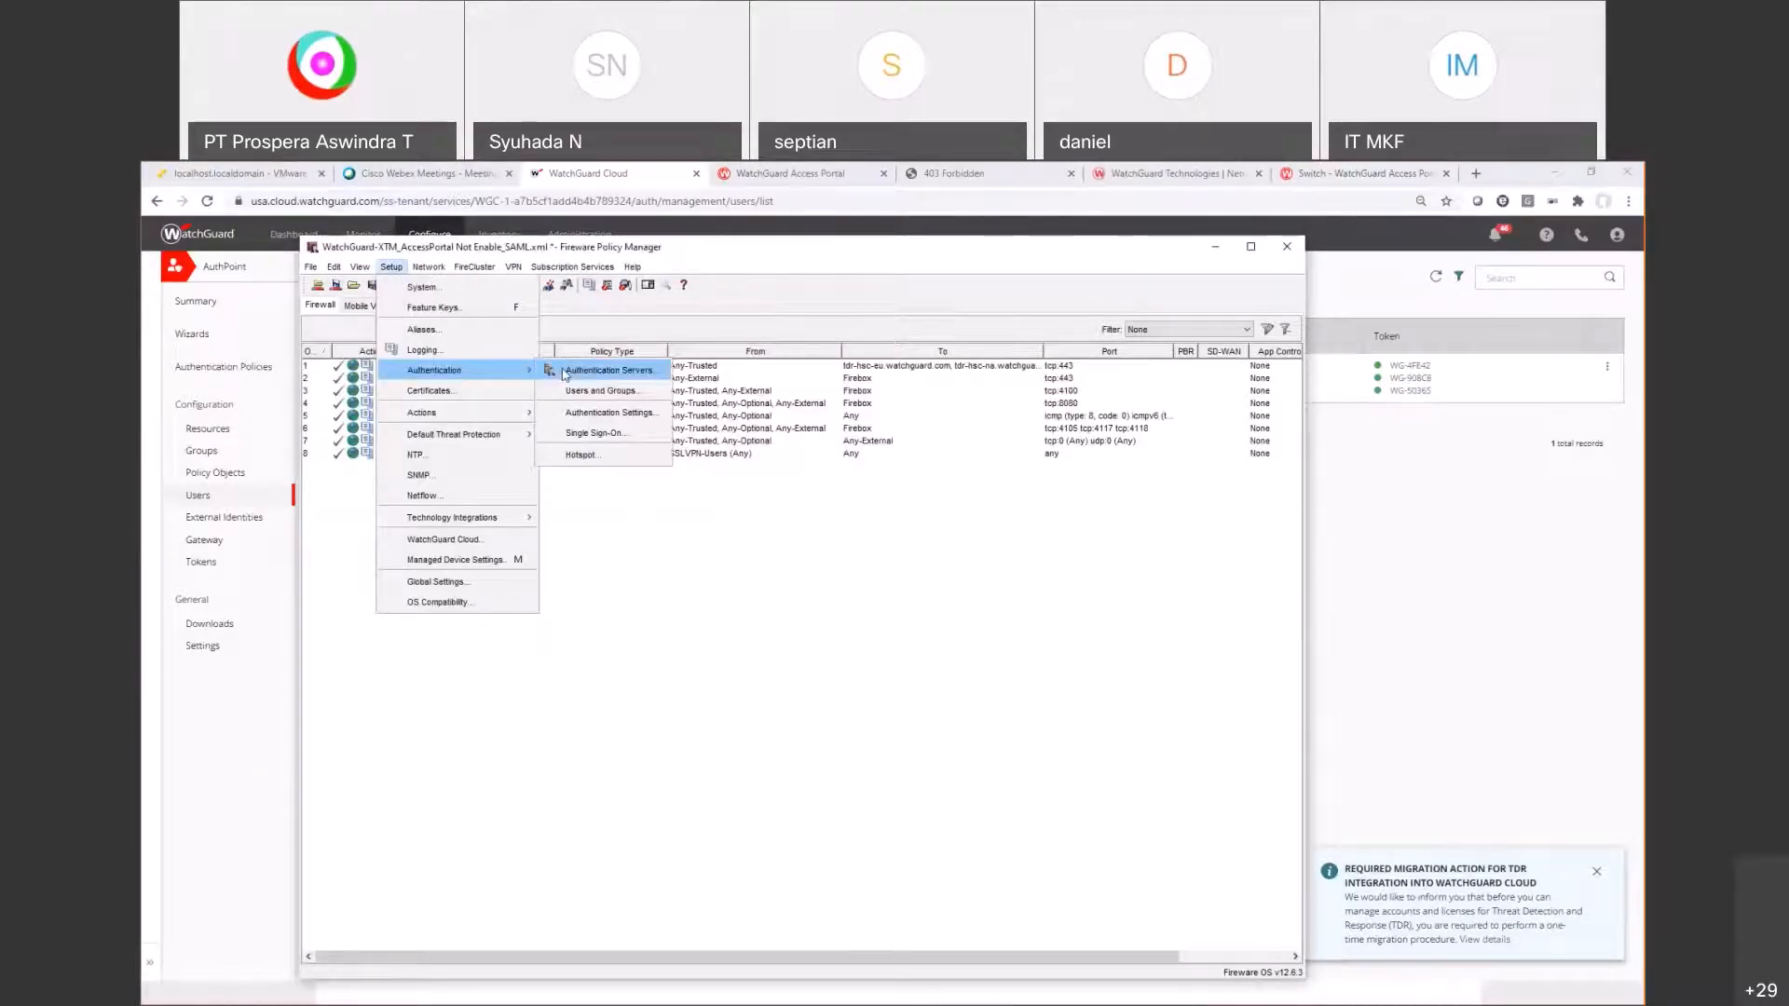
click(565, 371)
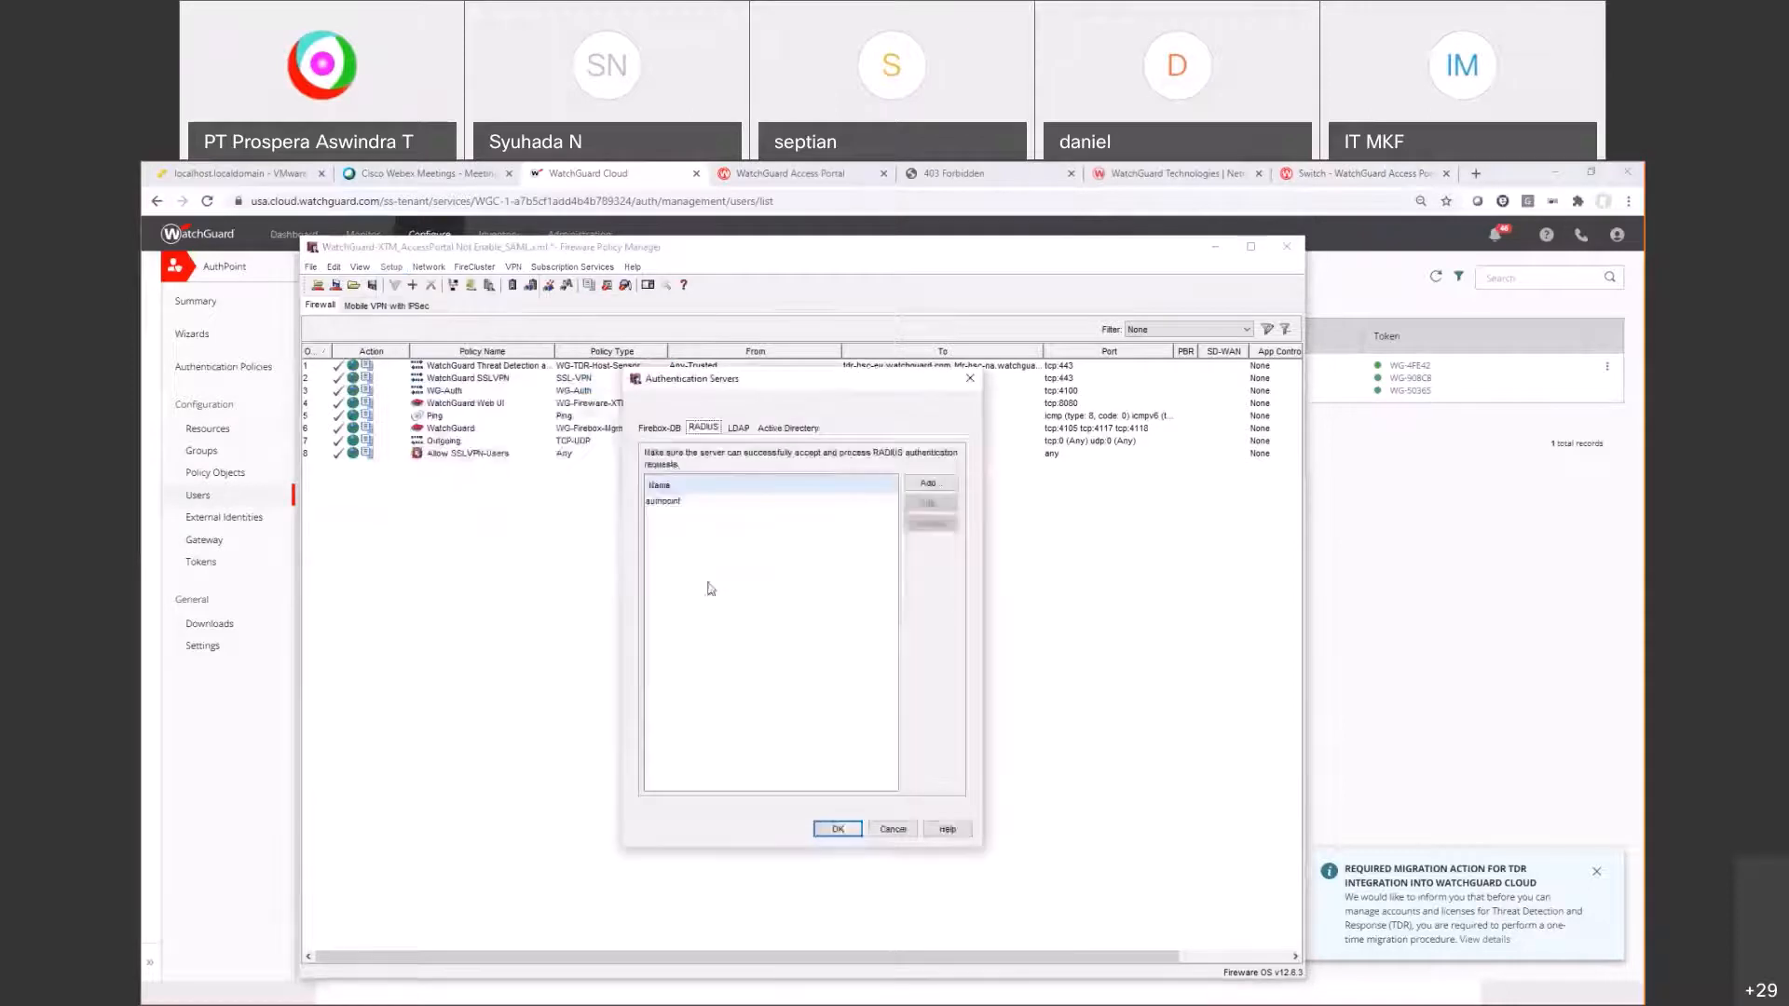
click(893, 829)
Step: Add authpoint back to the Access Portal's authentication servers after Firebox-DB and apply to Mobile VPN with SSL
click(576, 268)
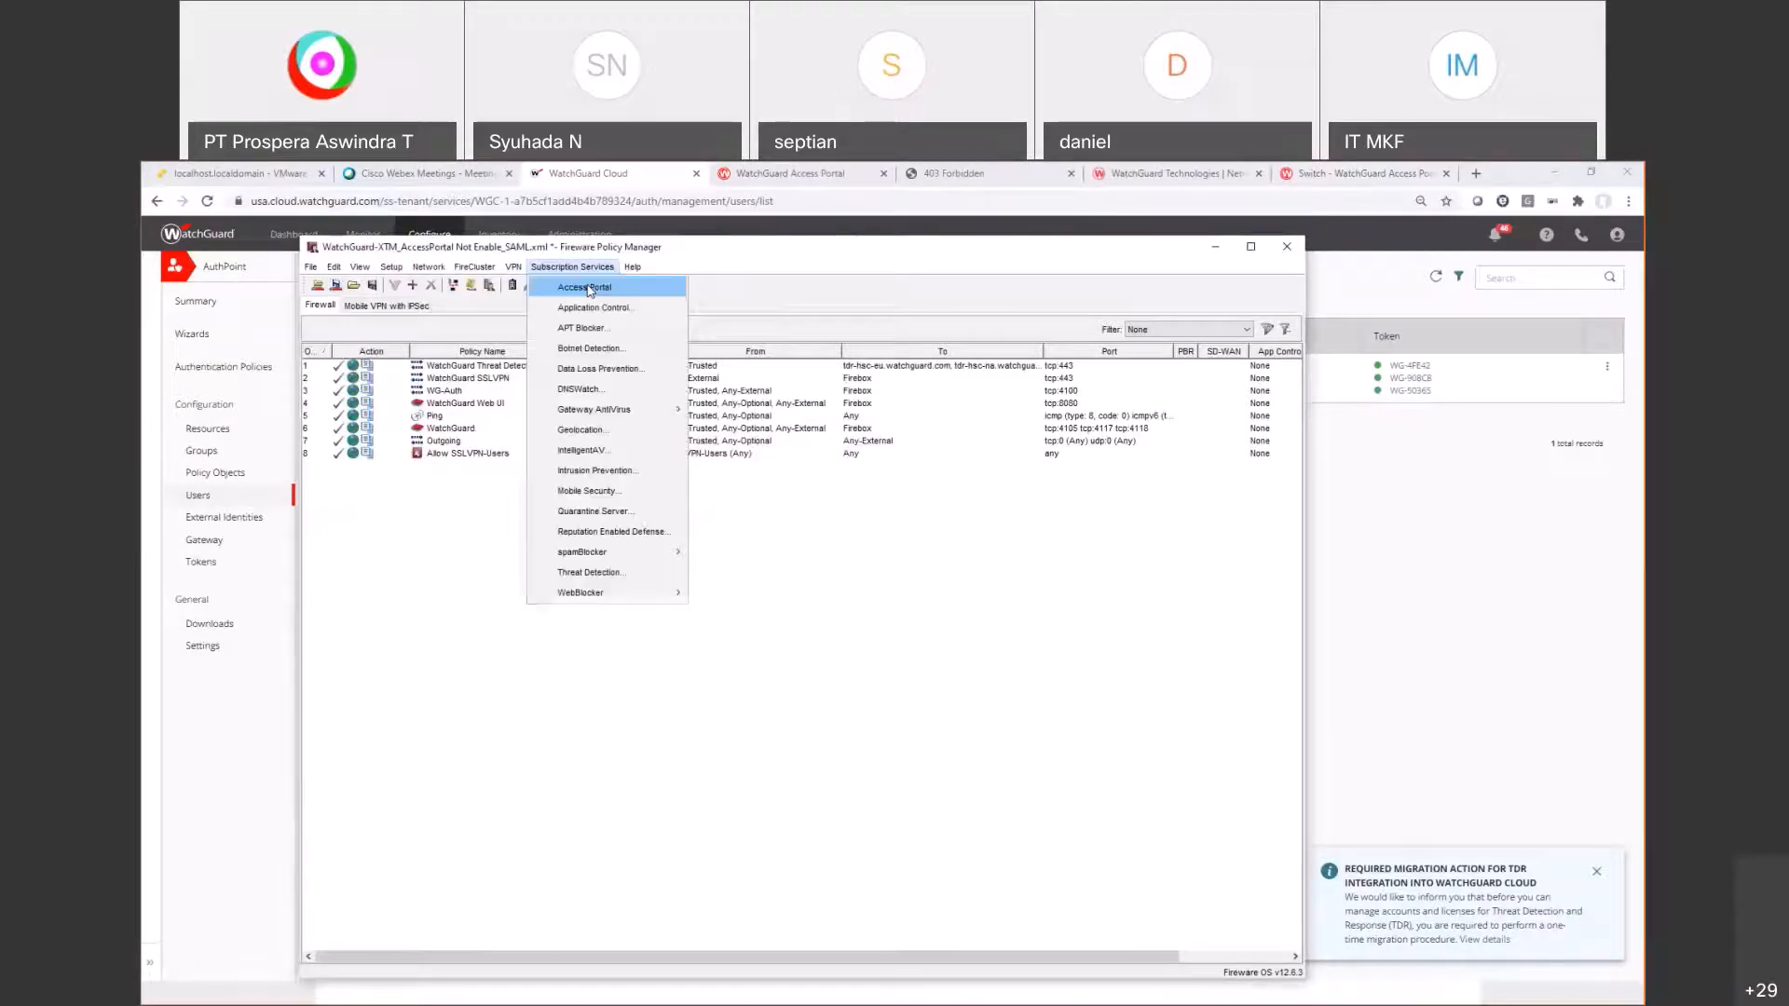
click(596, 284)
click(660, 392)
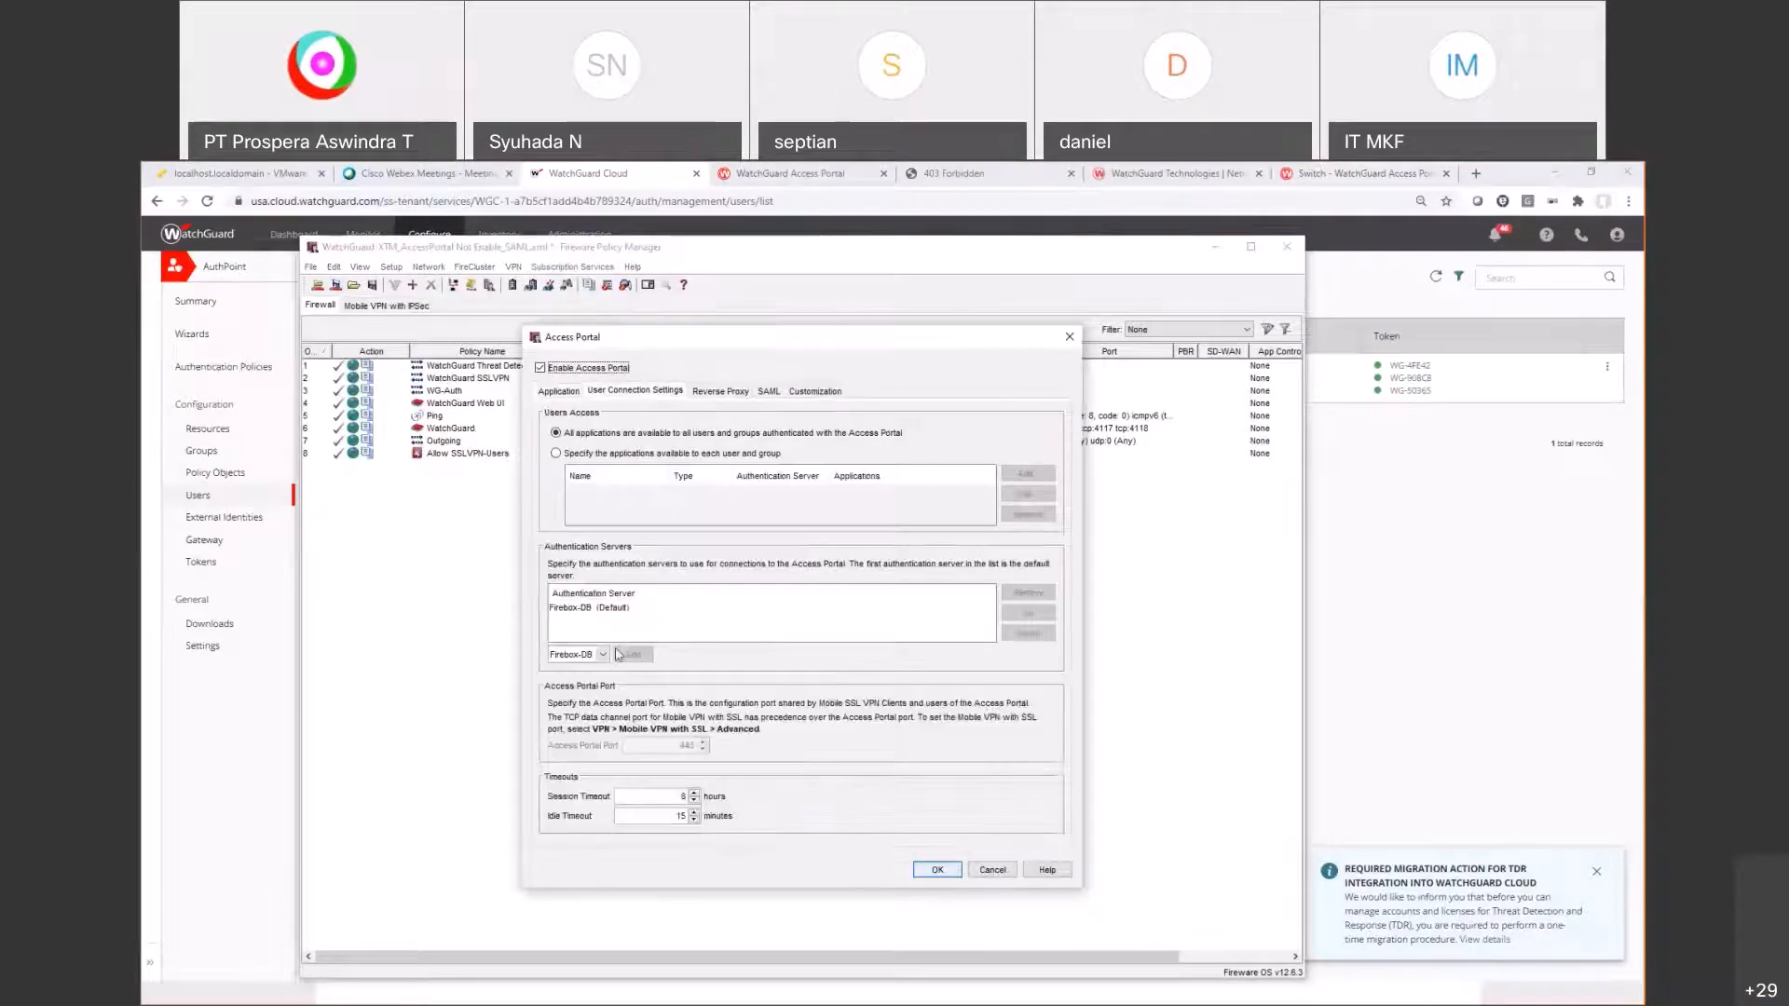
click(603, 656)
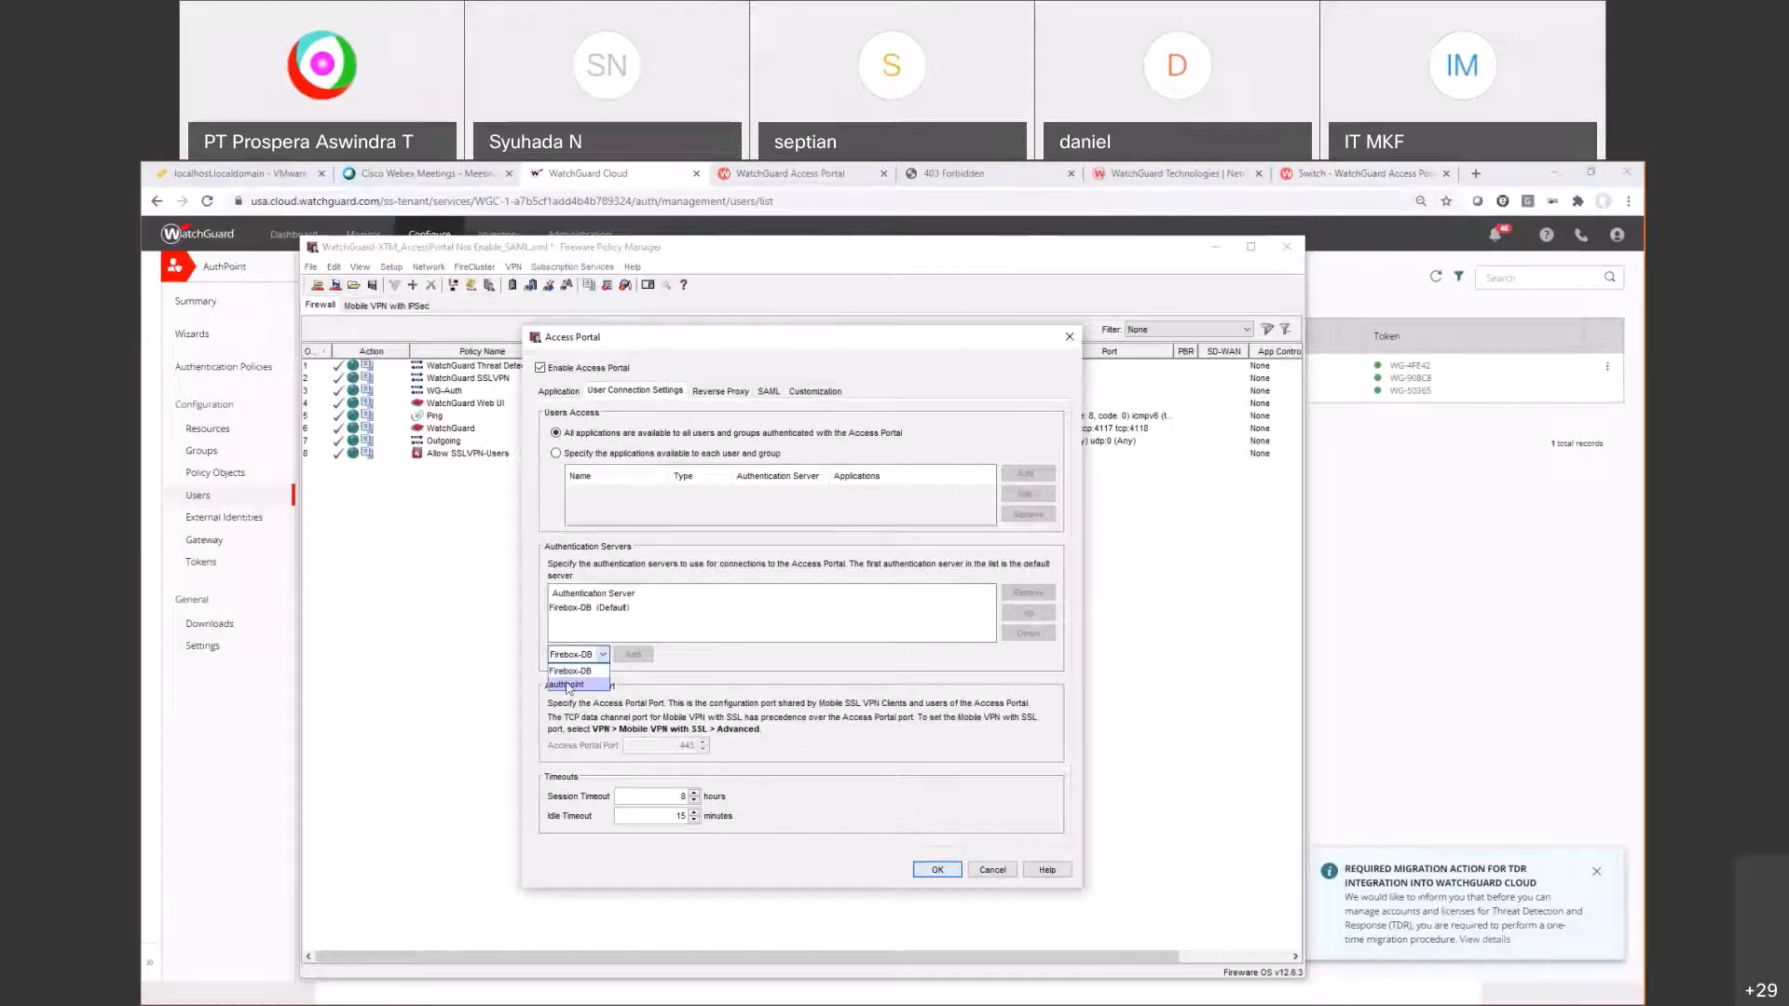
click(575, 687)
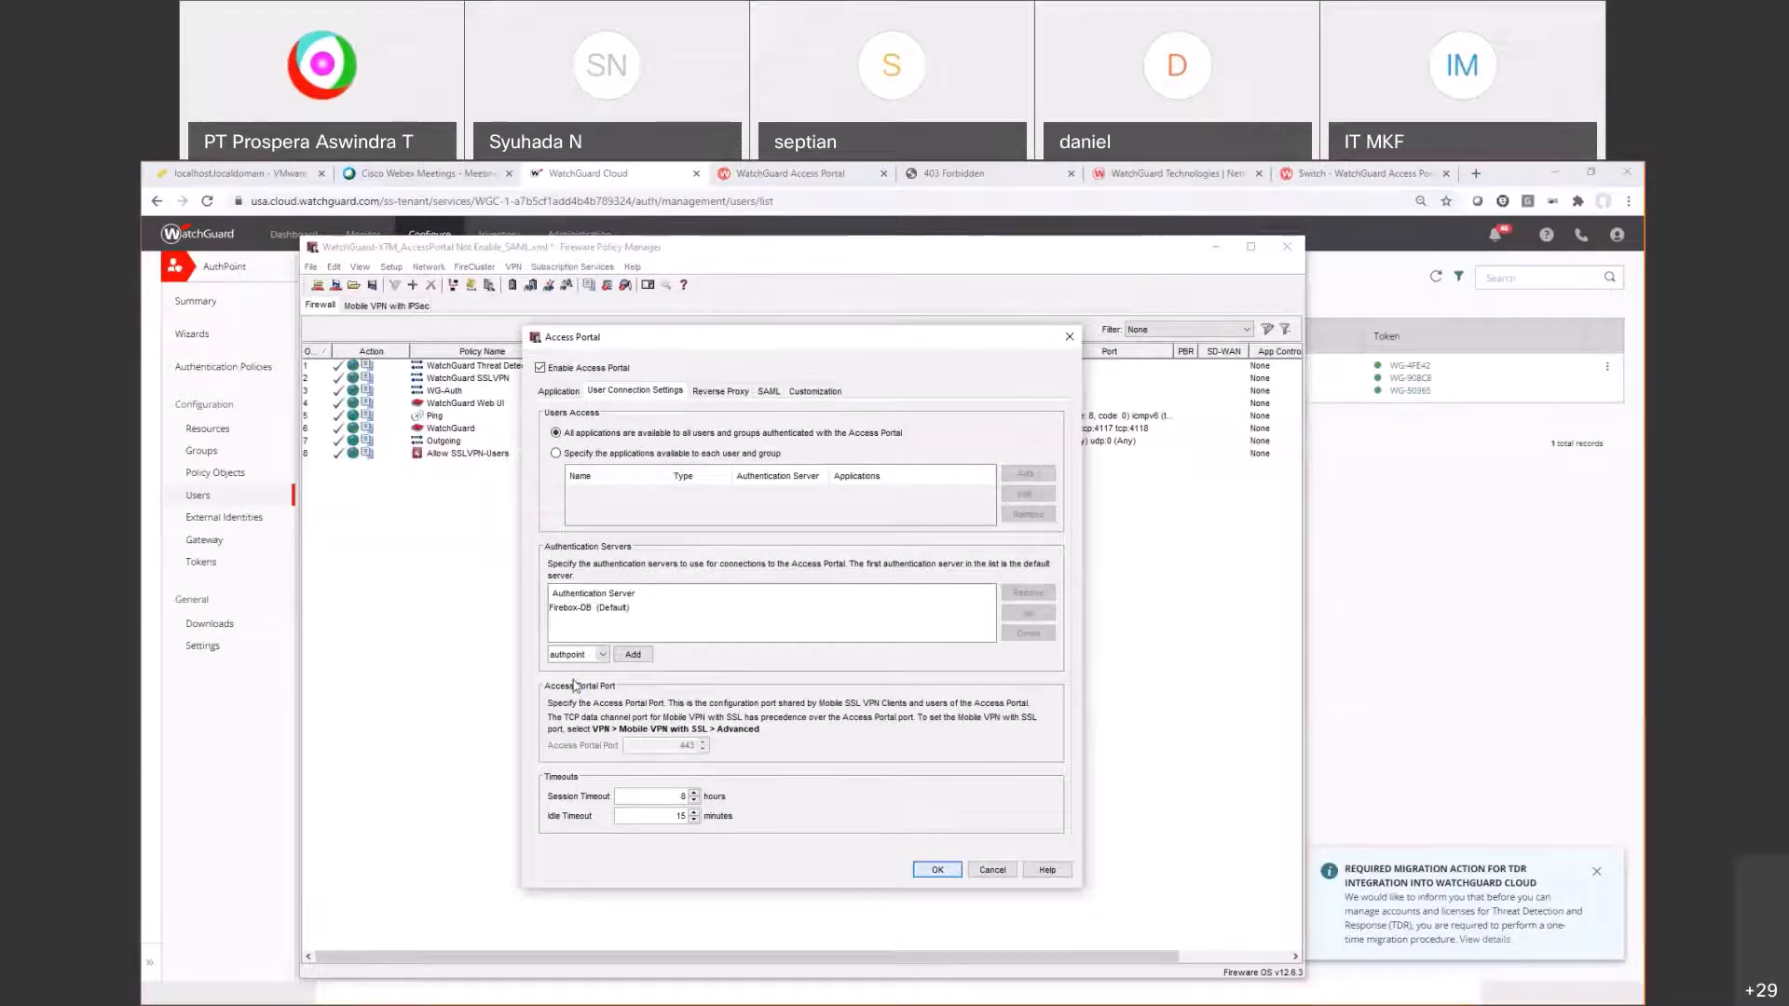
click(600, 656)
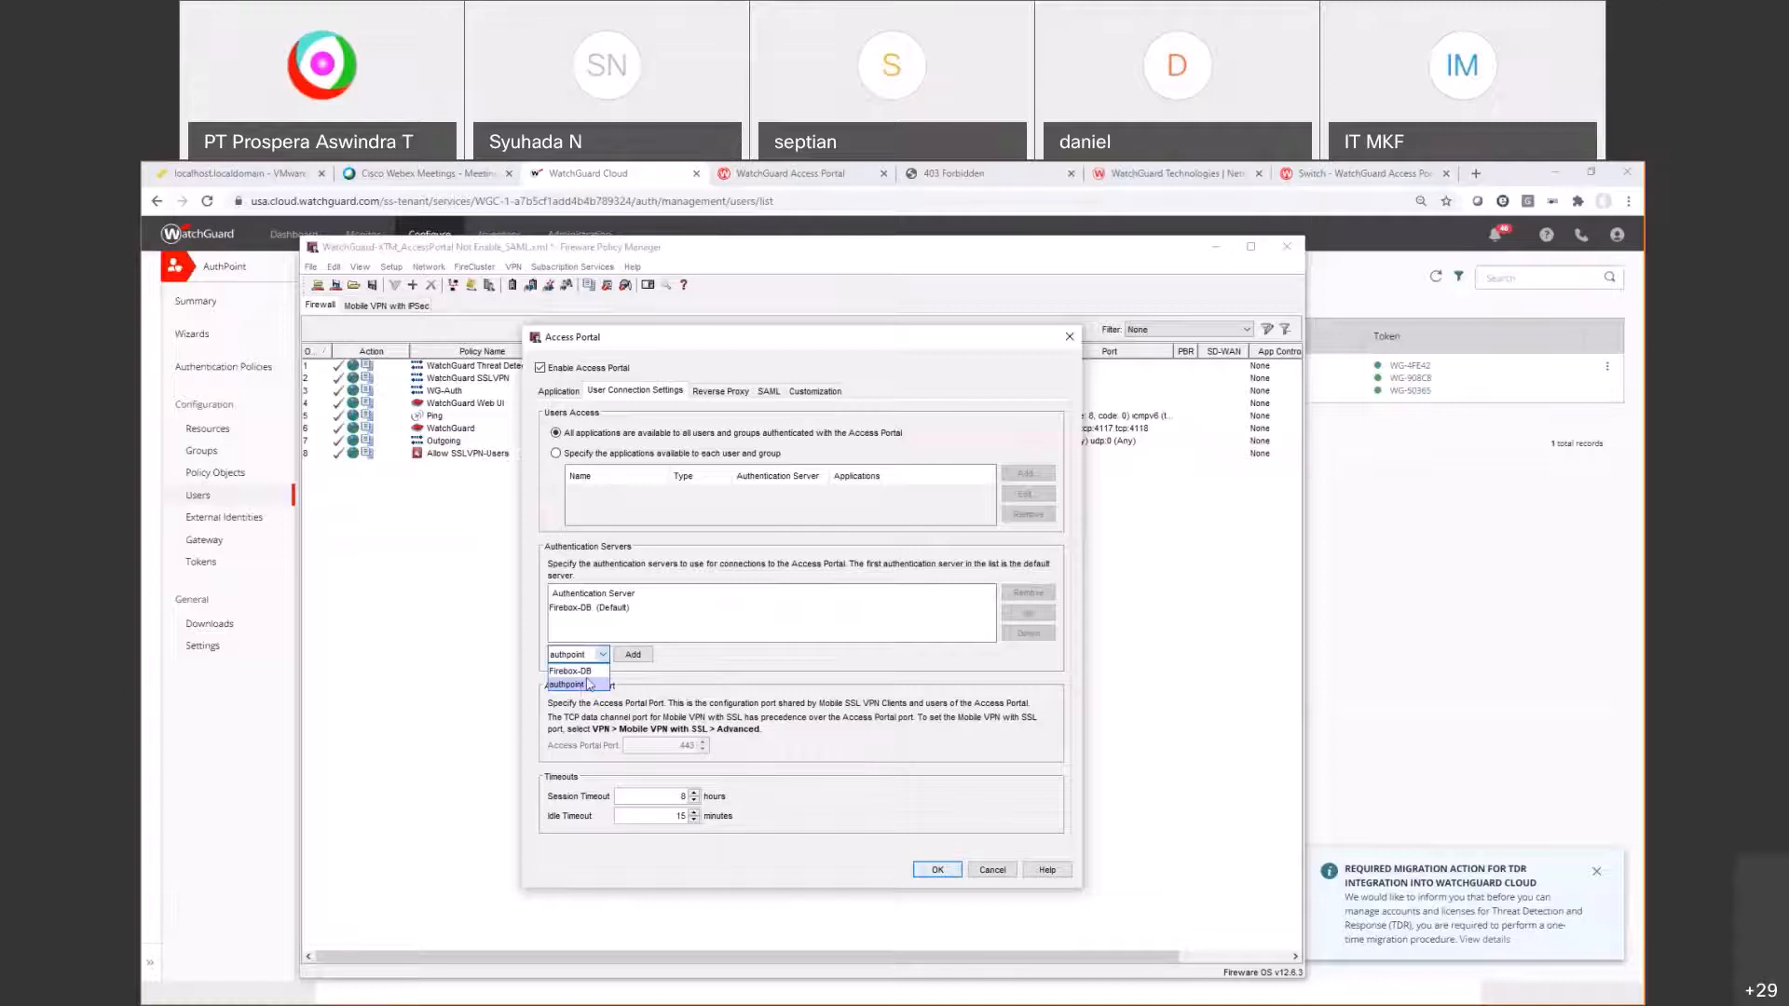
click(578, 685)
click(631, 656)
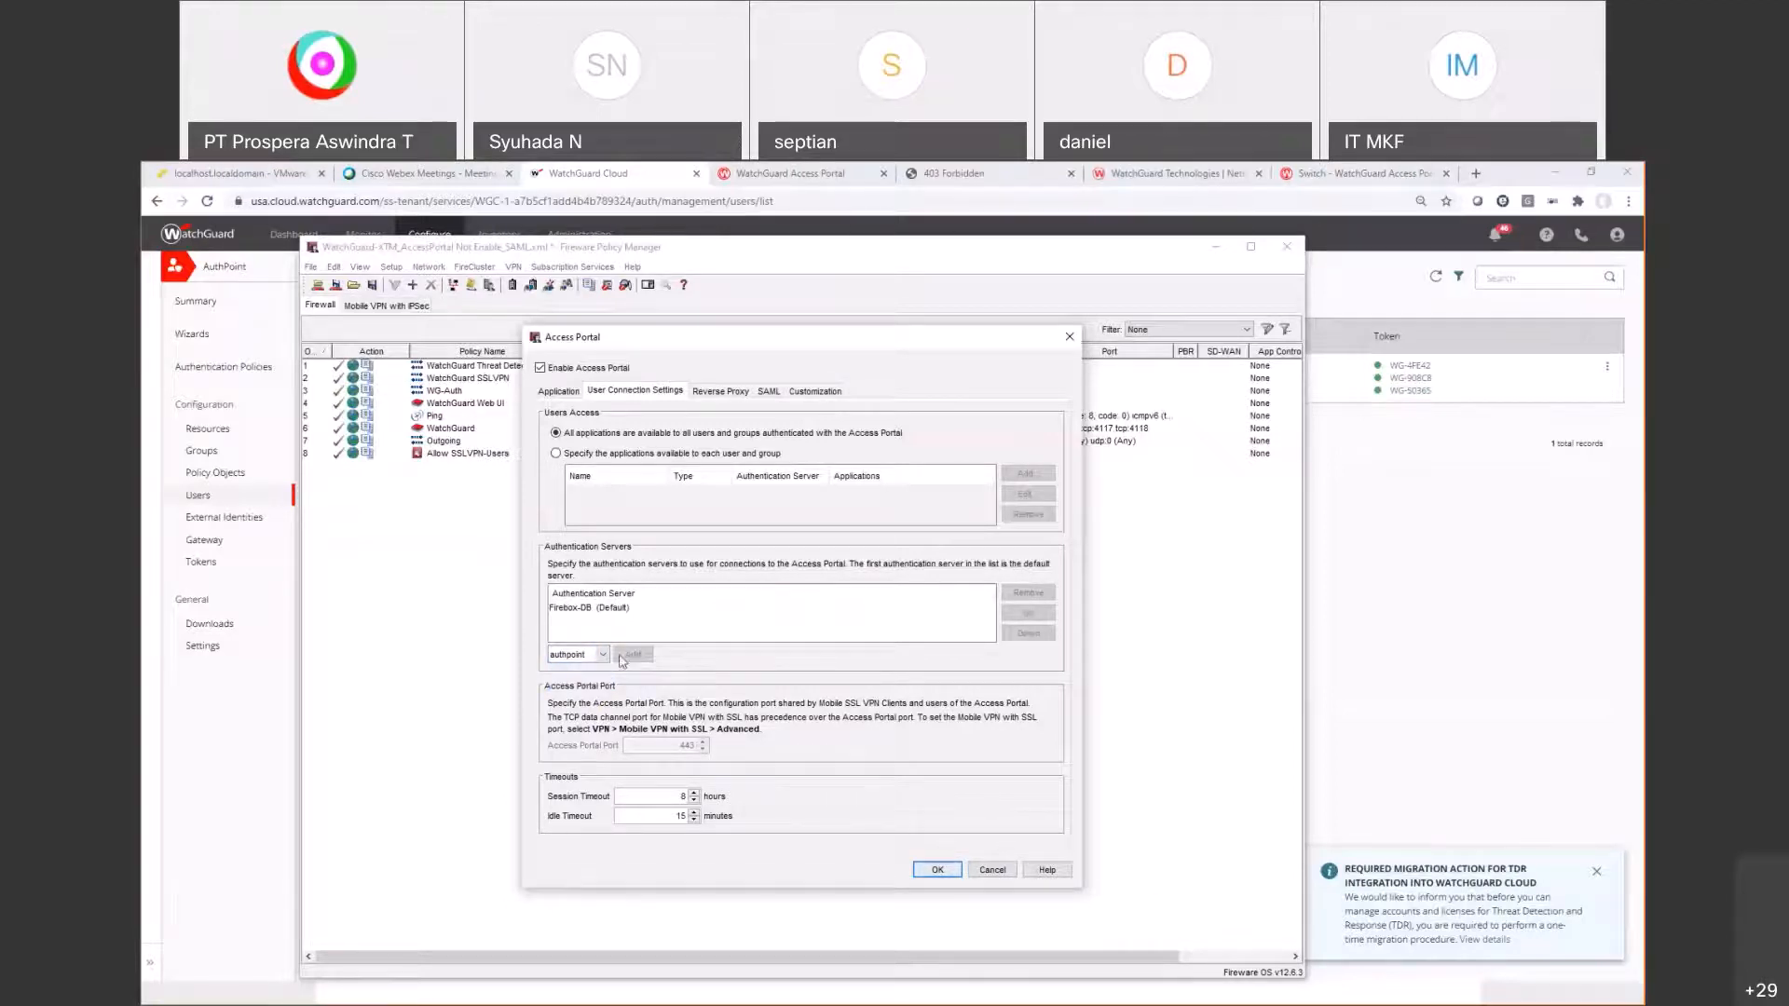
click(937, 870)
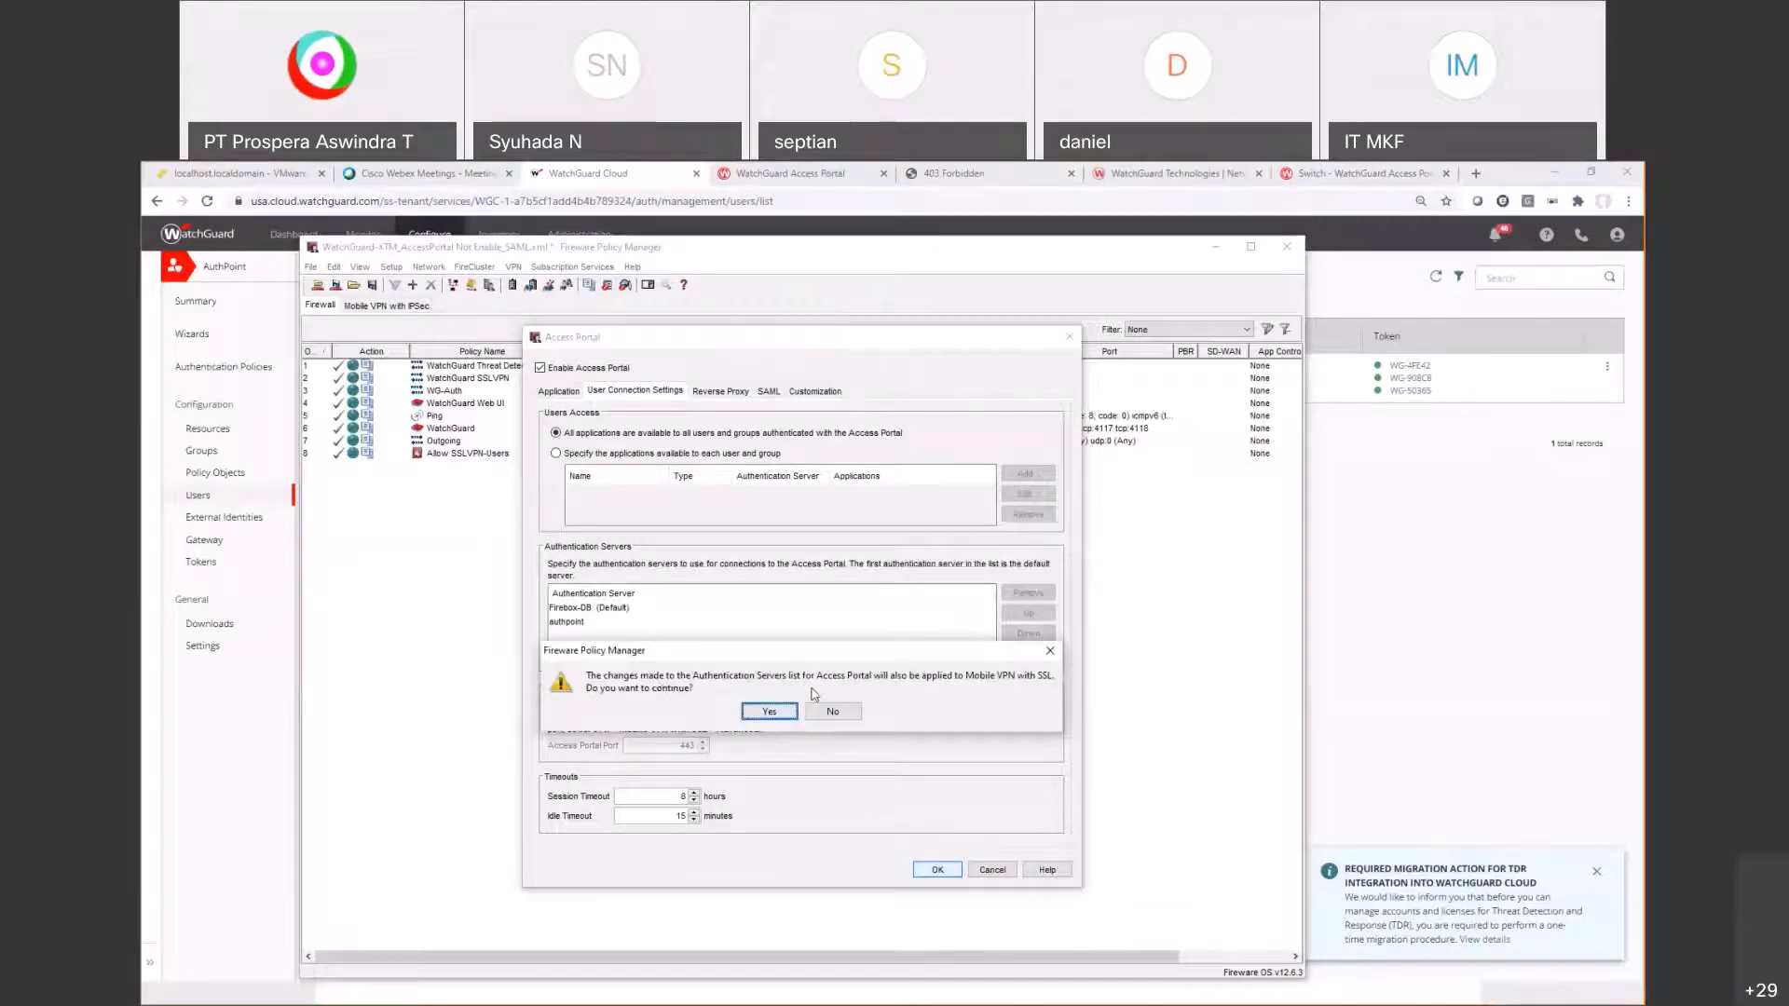
click(767, 712)
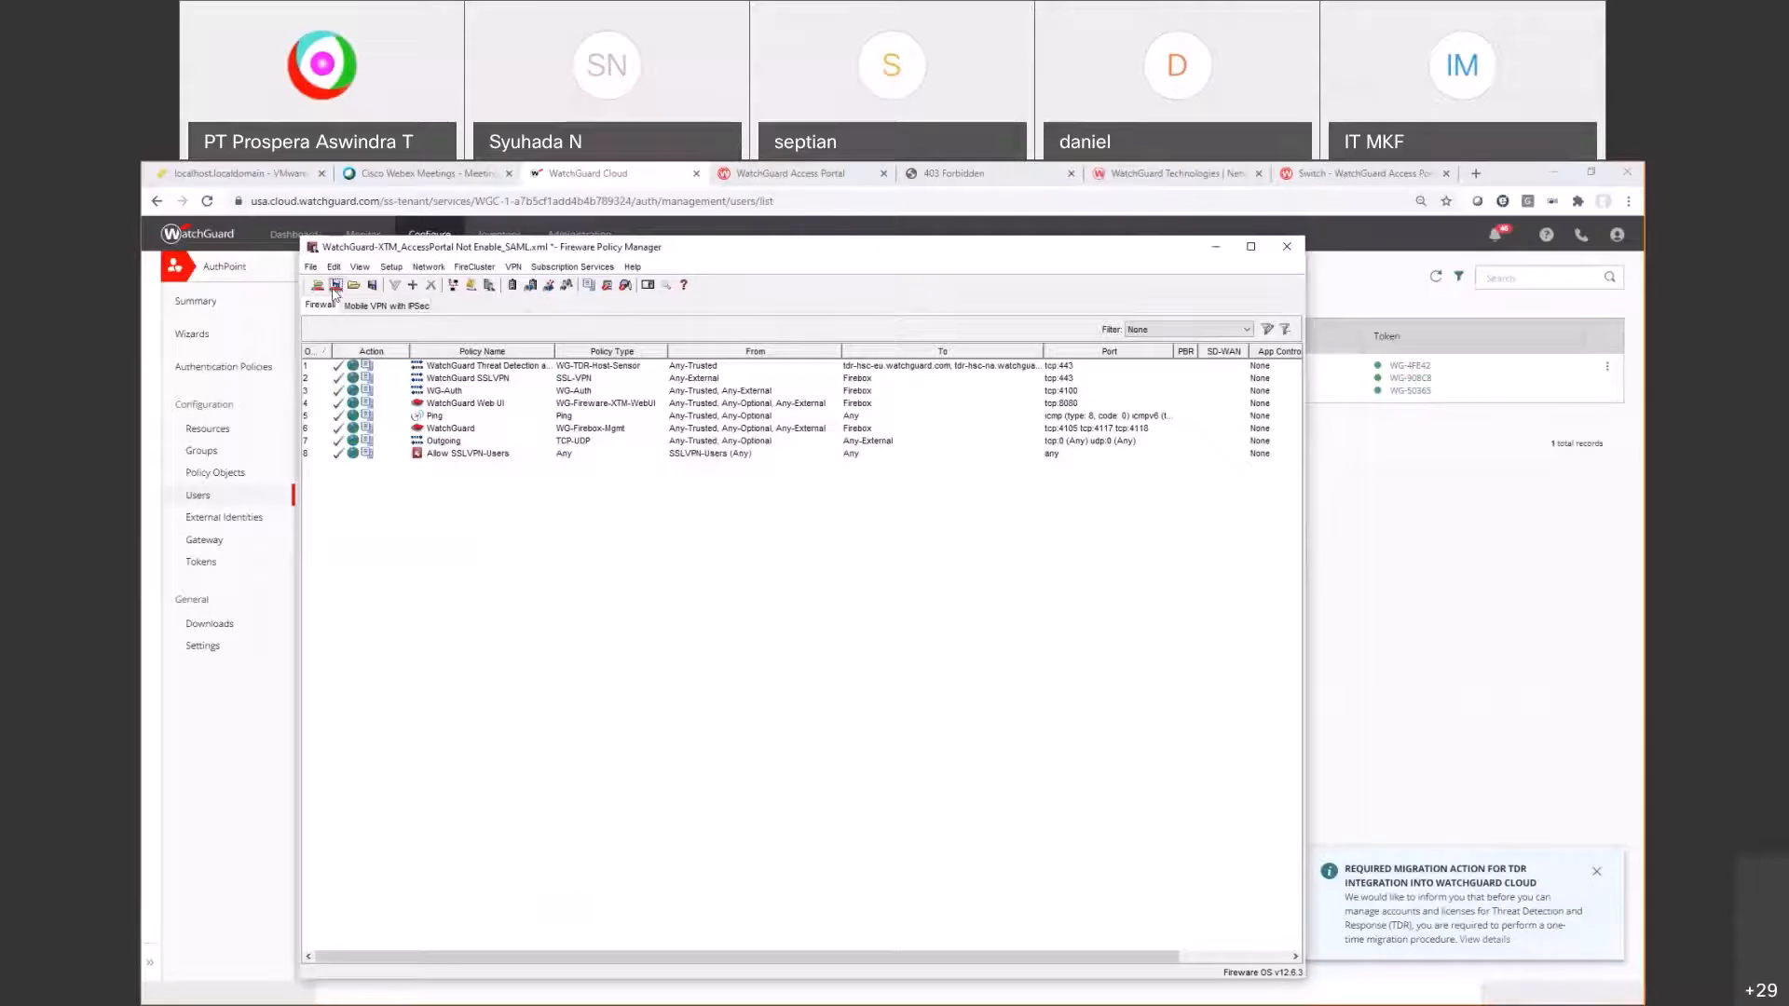
Step: Save the configuration to Firebox 192.168.100.50 with the admin passphrase, keeping a local XML copy
click(335, 286)
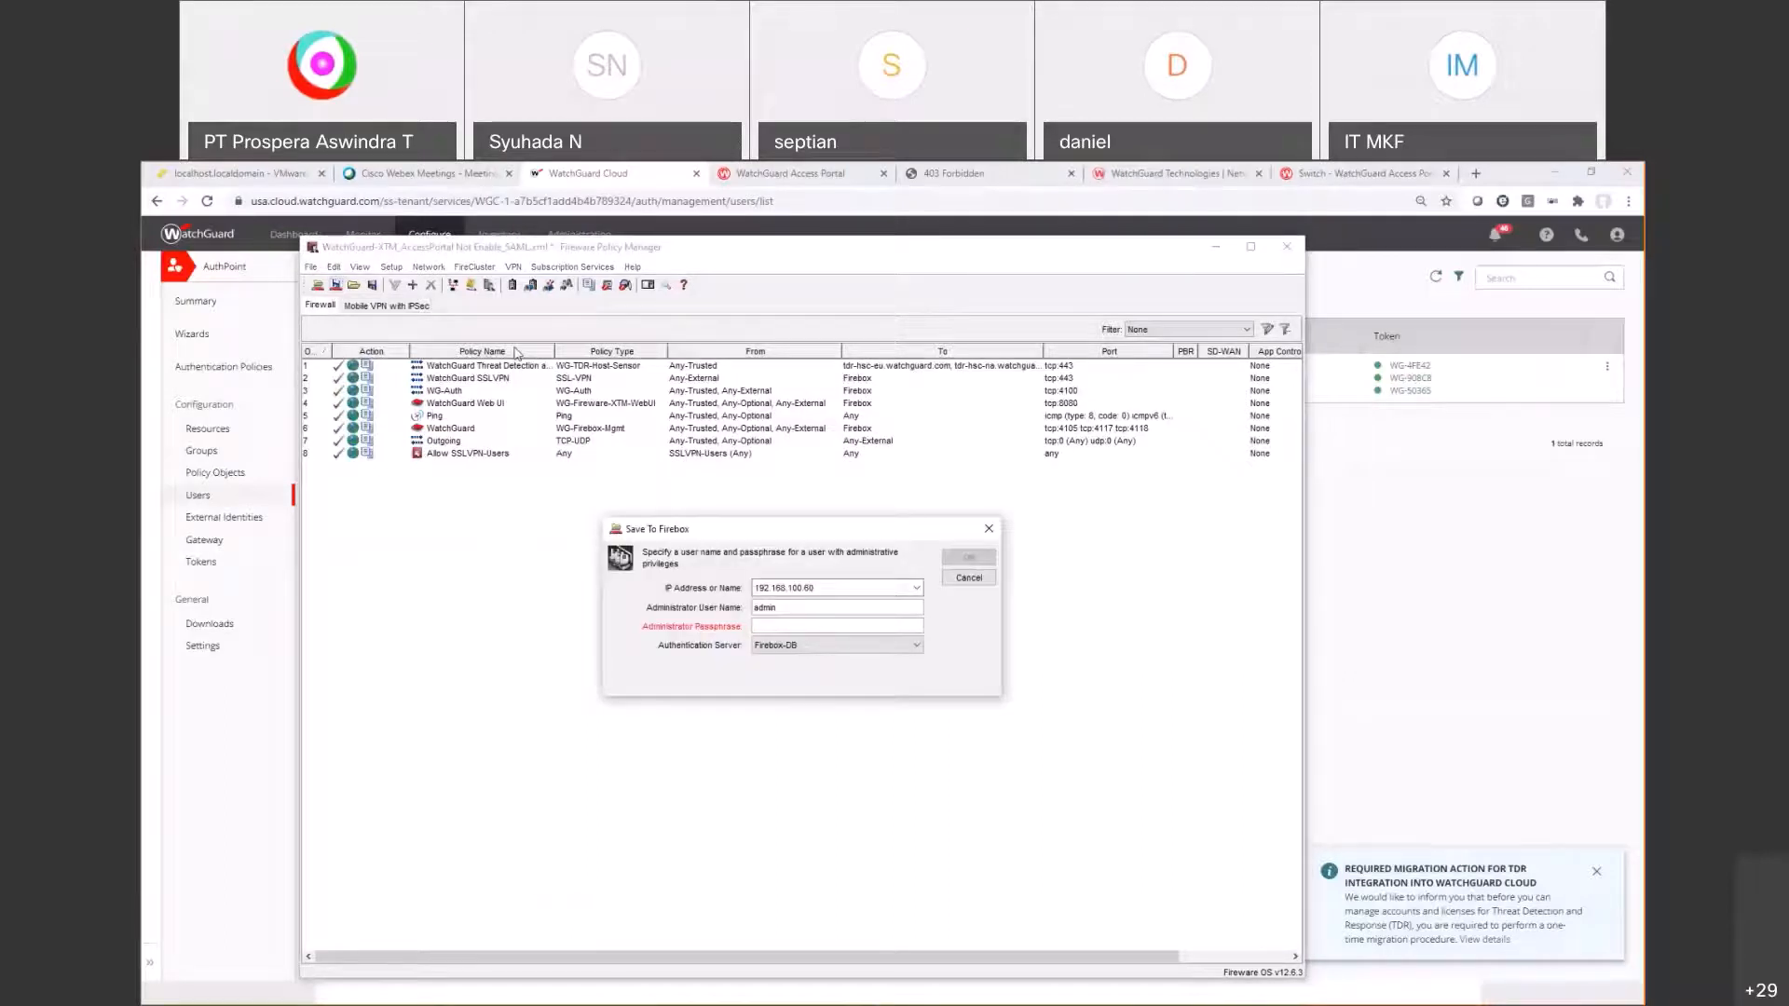
text(•••••••••)
key(Return)
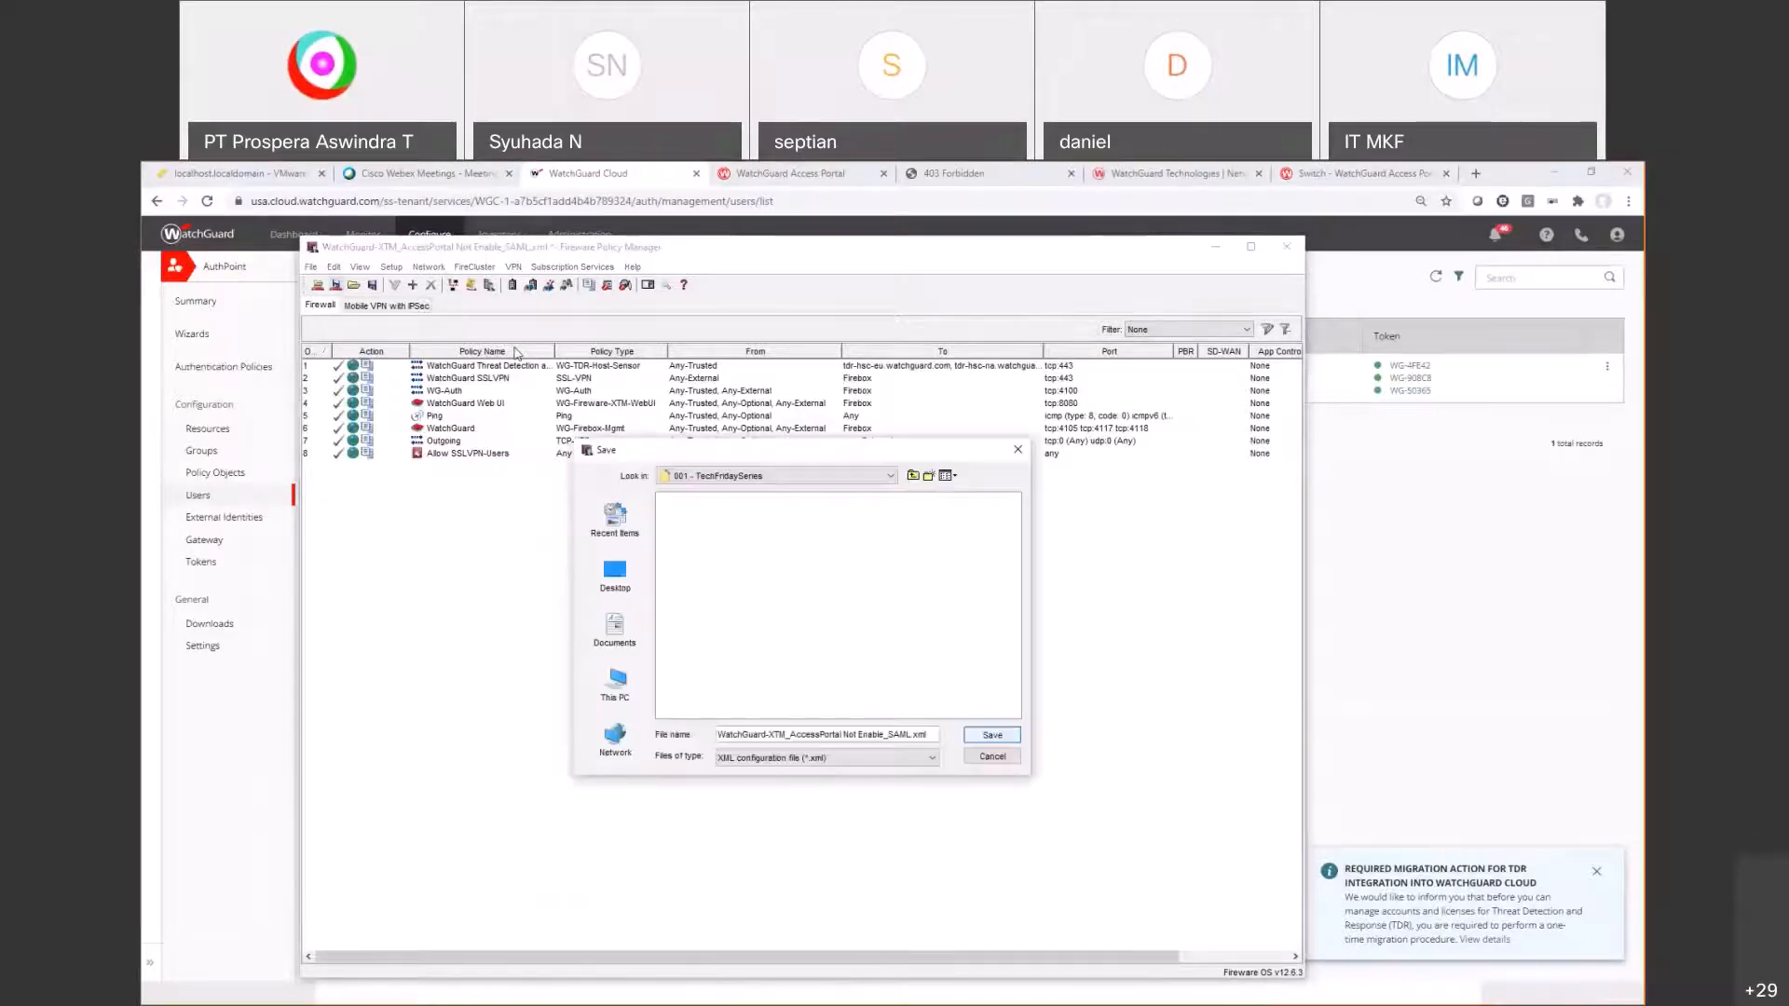
key(Return)
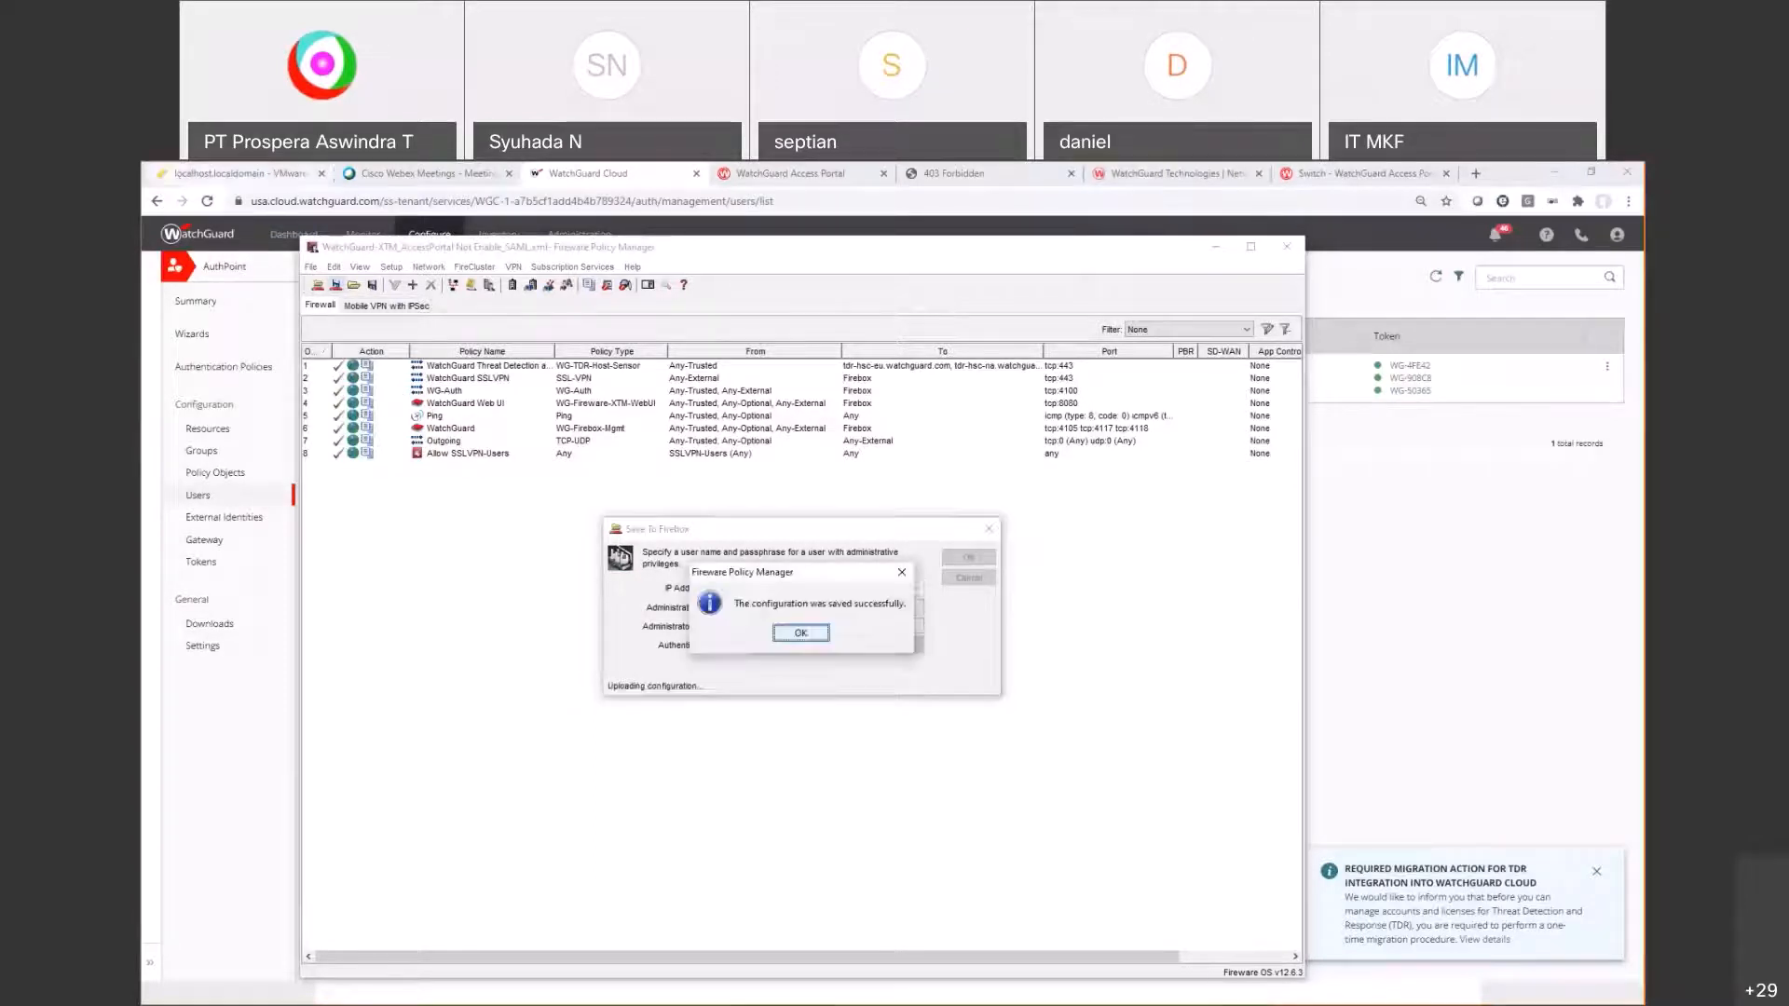
click(174, 178)
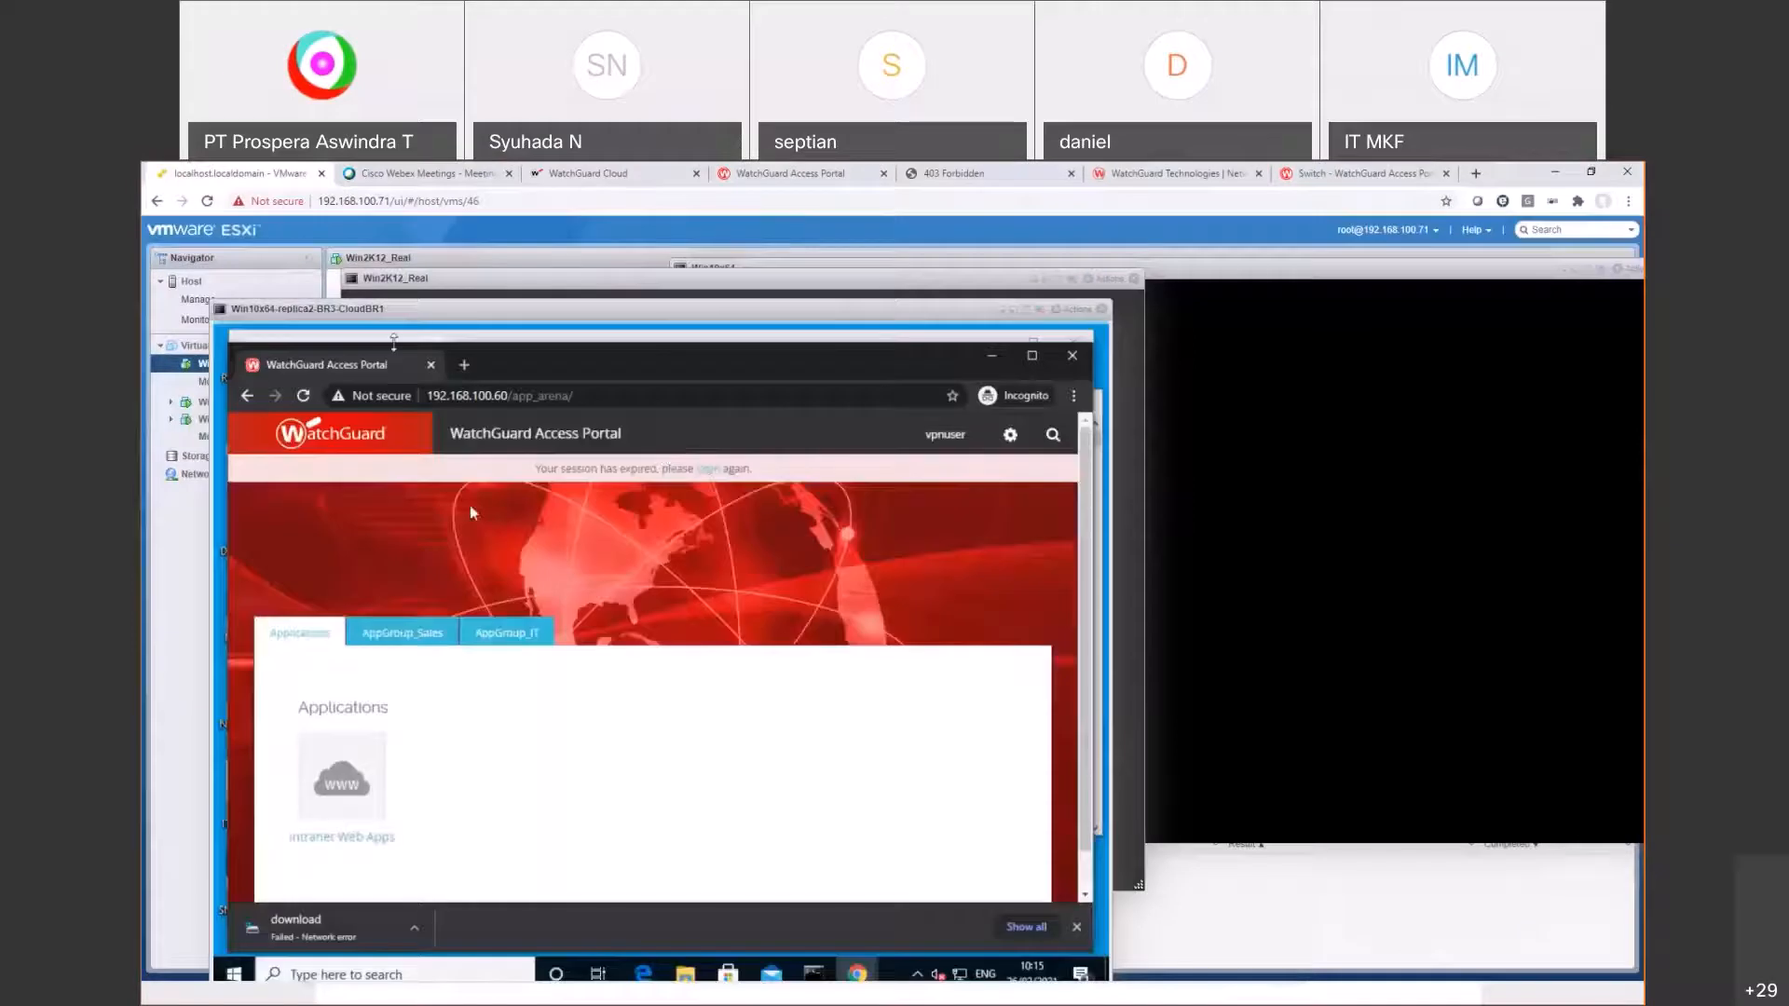
click(465, 365)
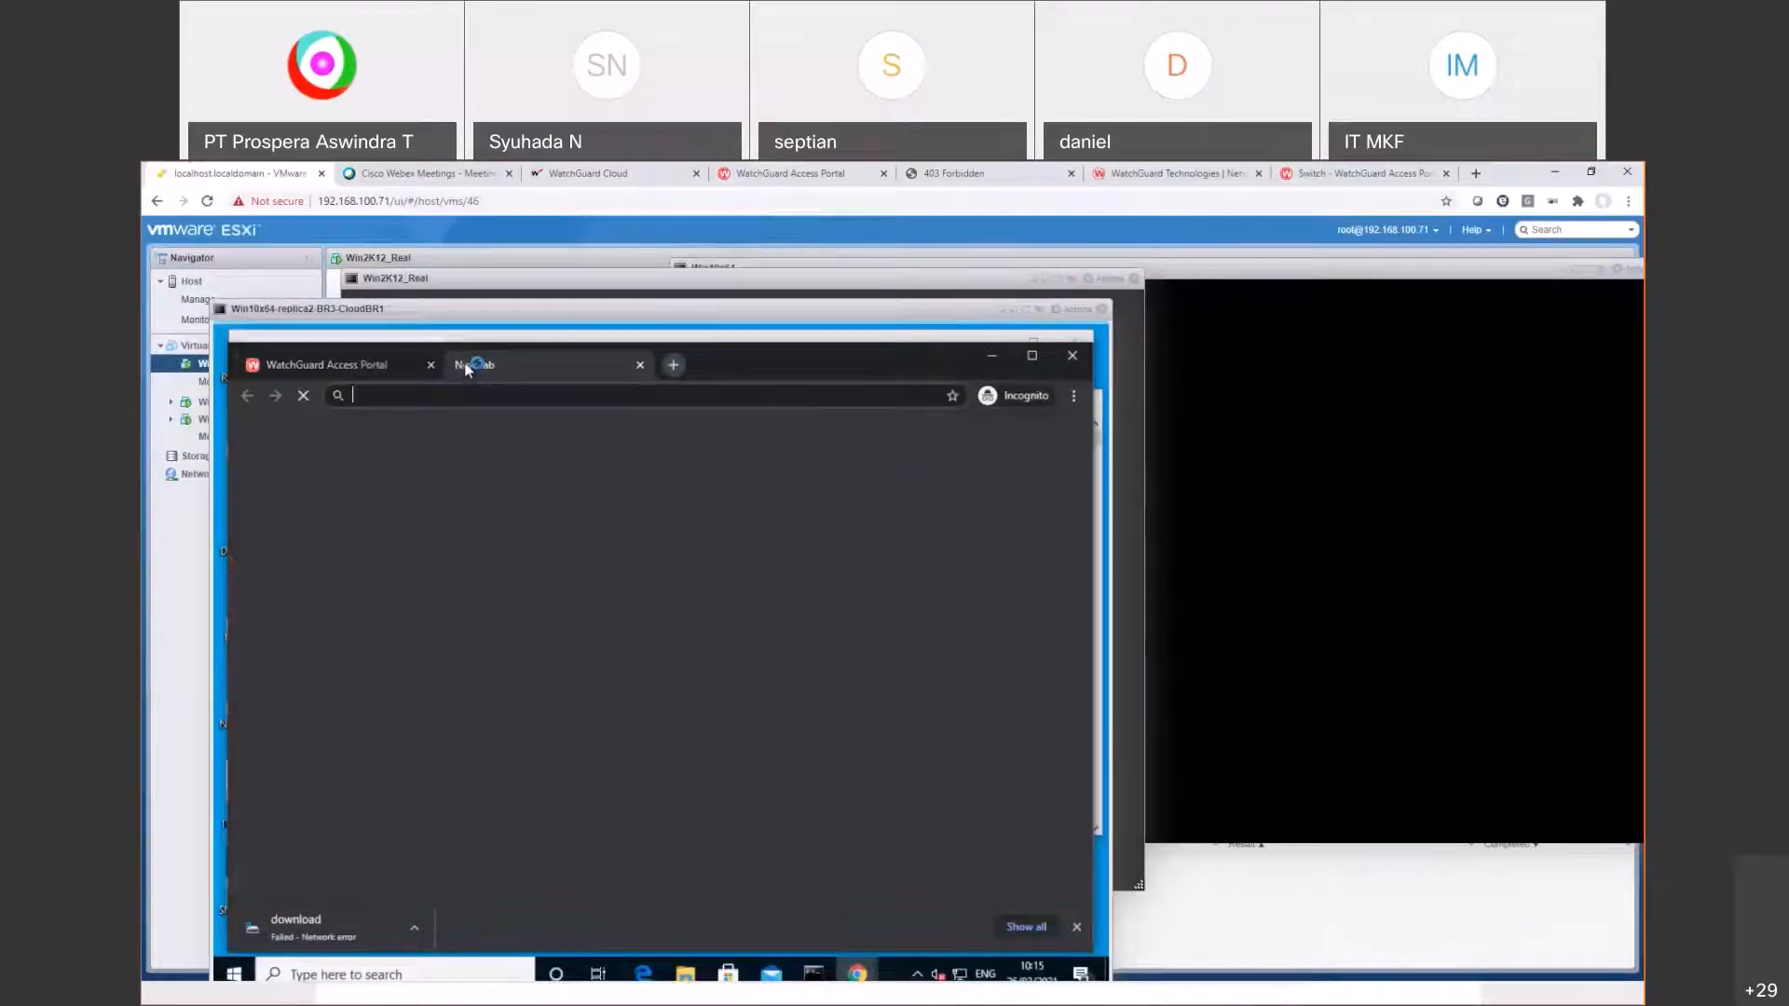
text(https://)
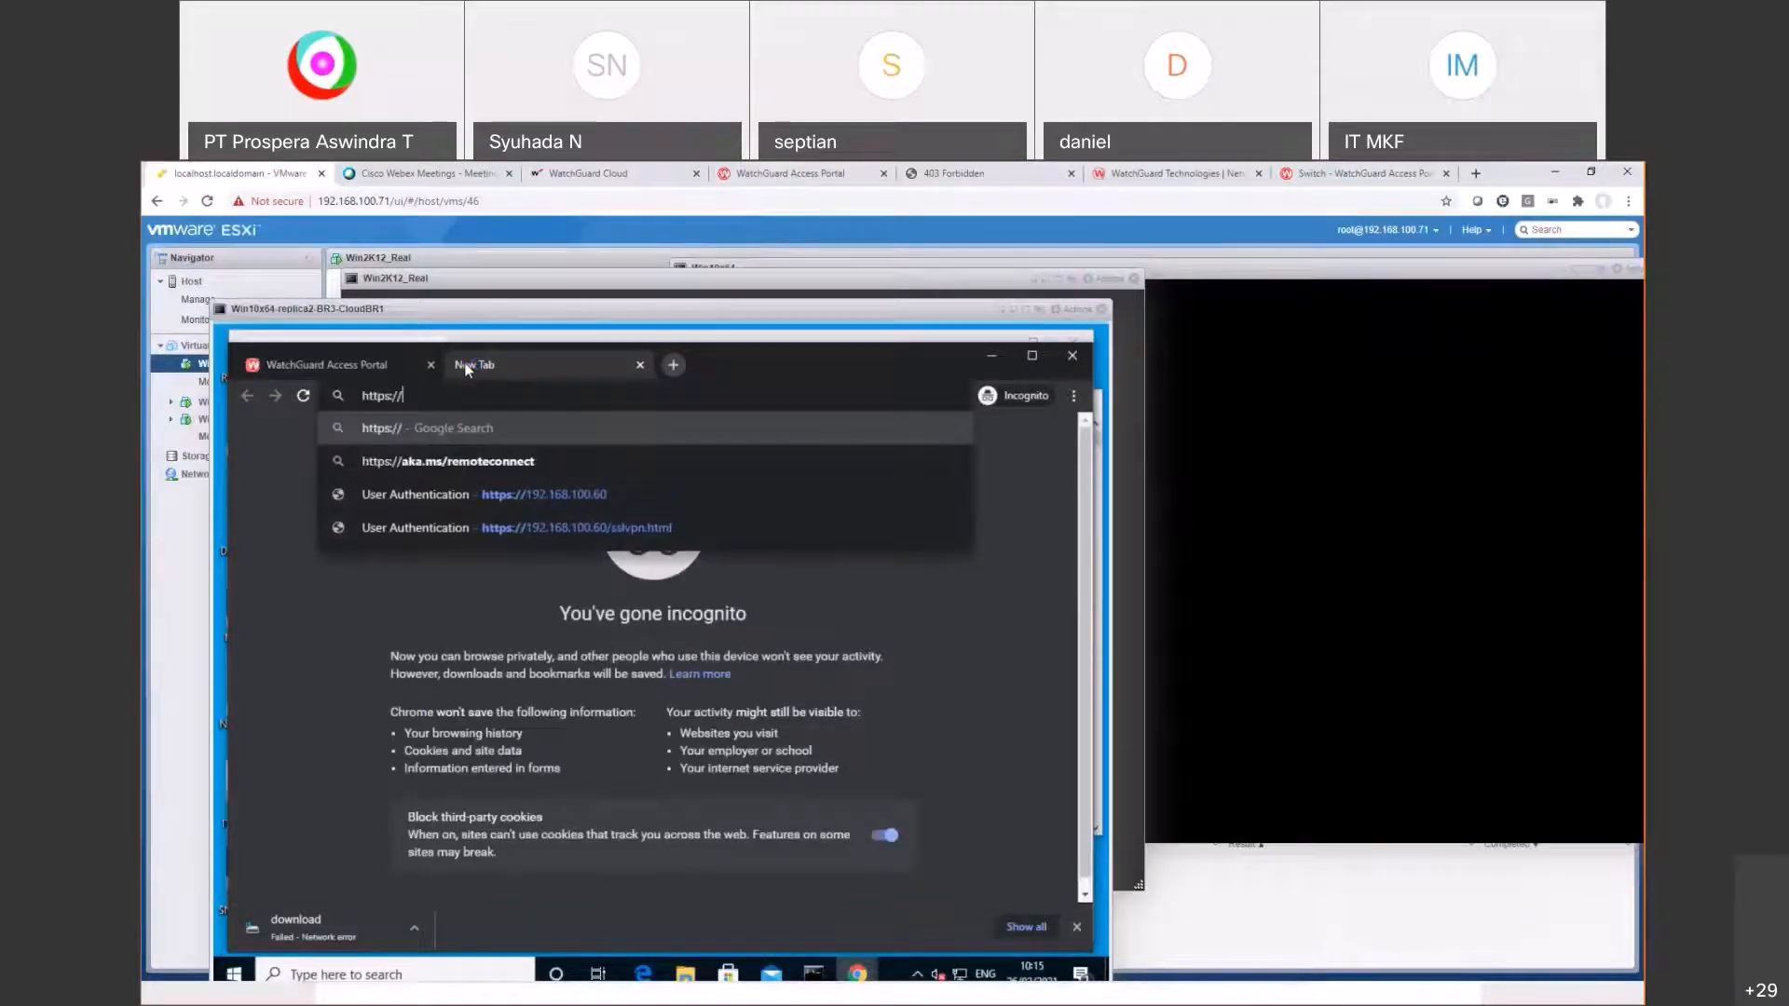
text(192.168.)
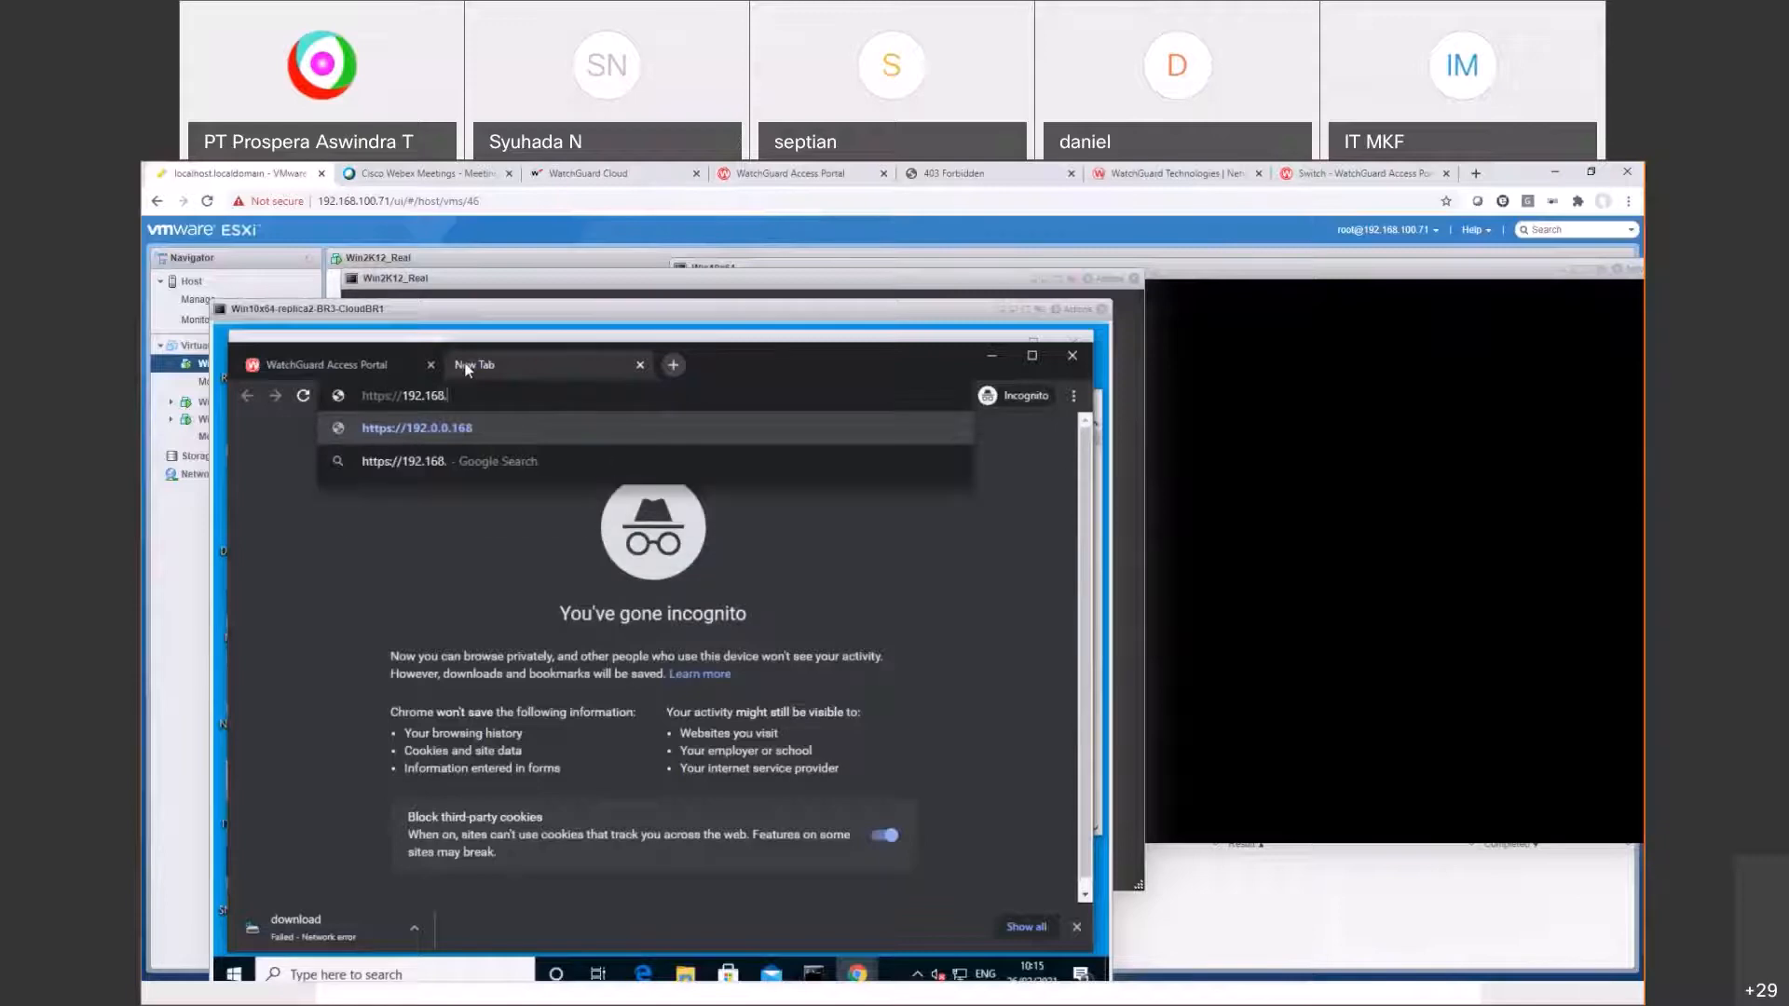
text(100.60:4100)
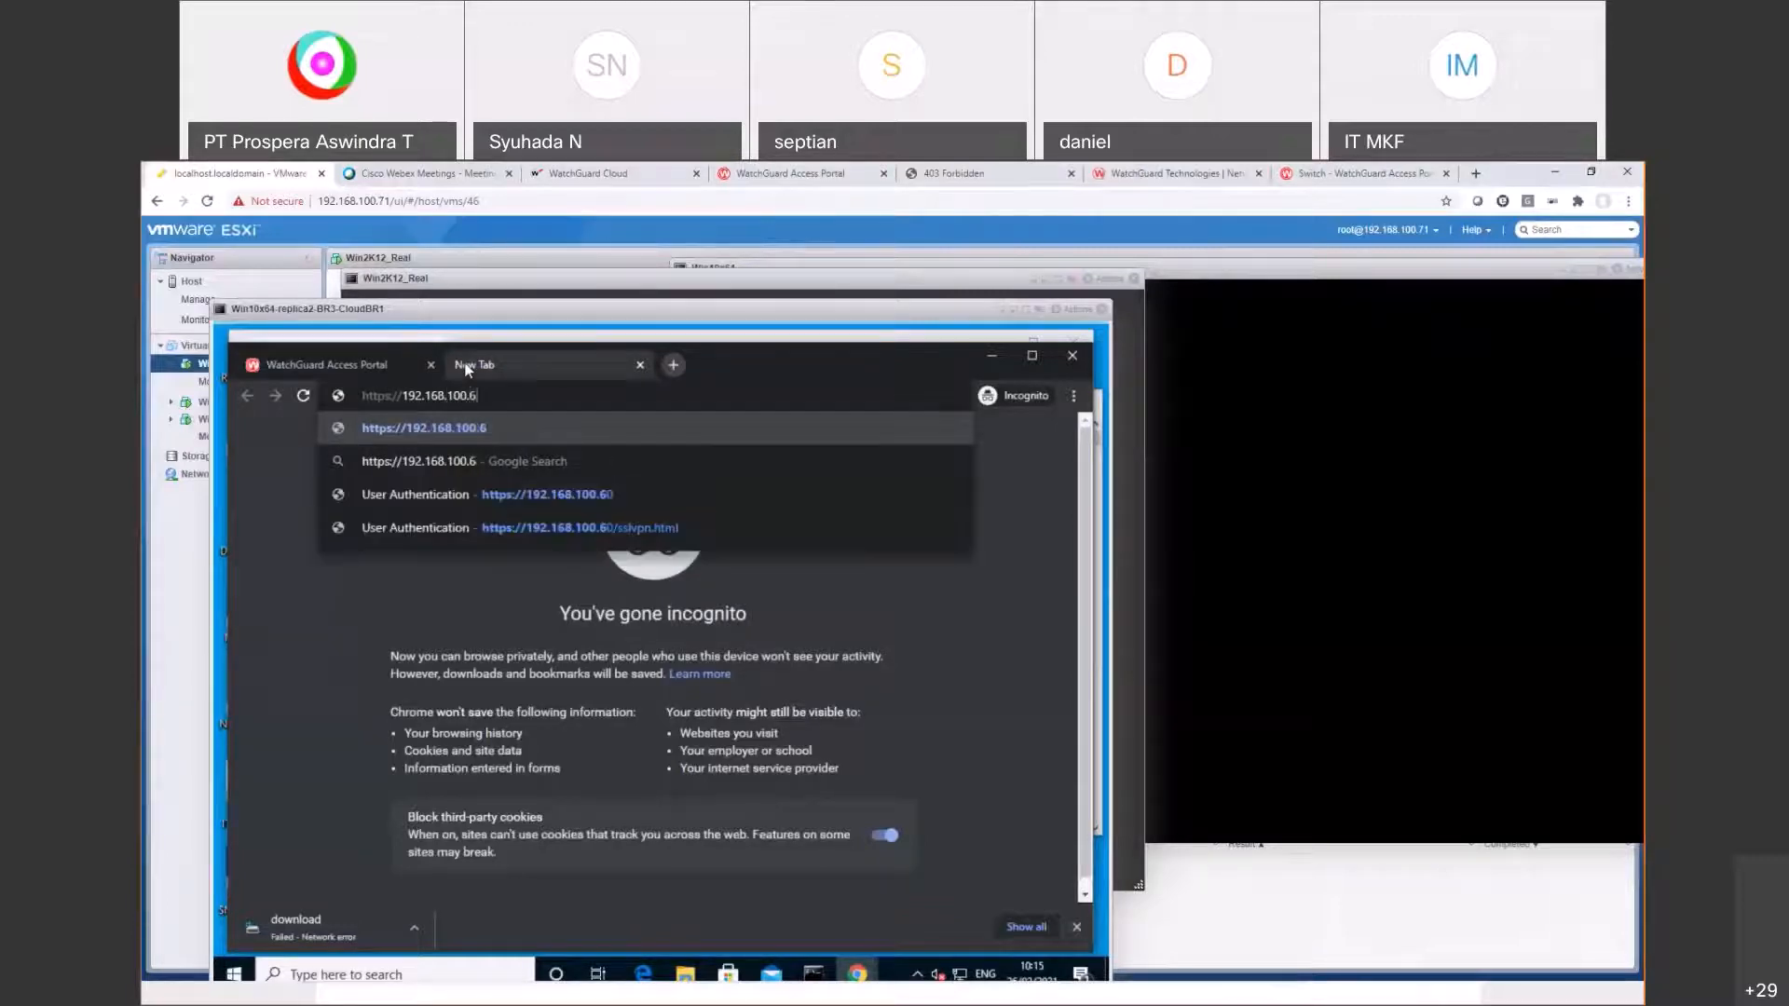
key(Return)
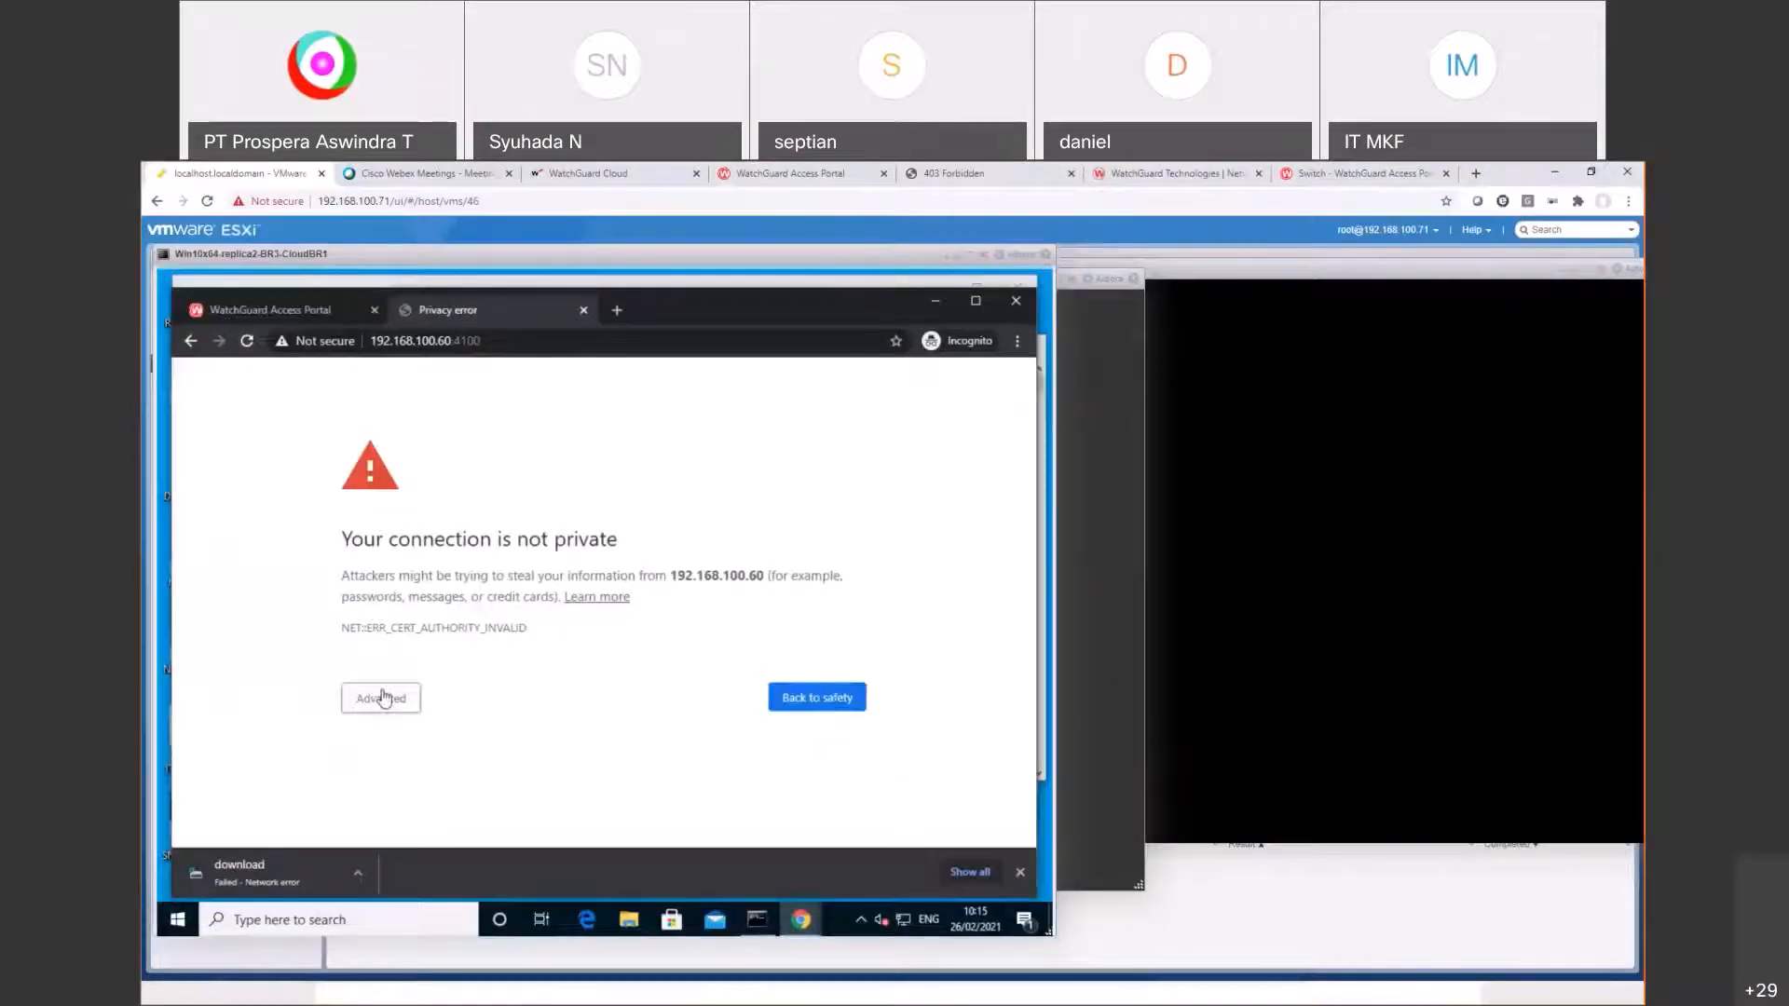
click(382, 698)
click(416, 832)
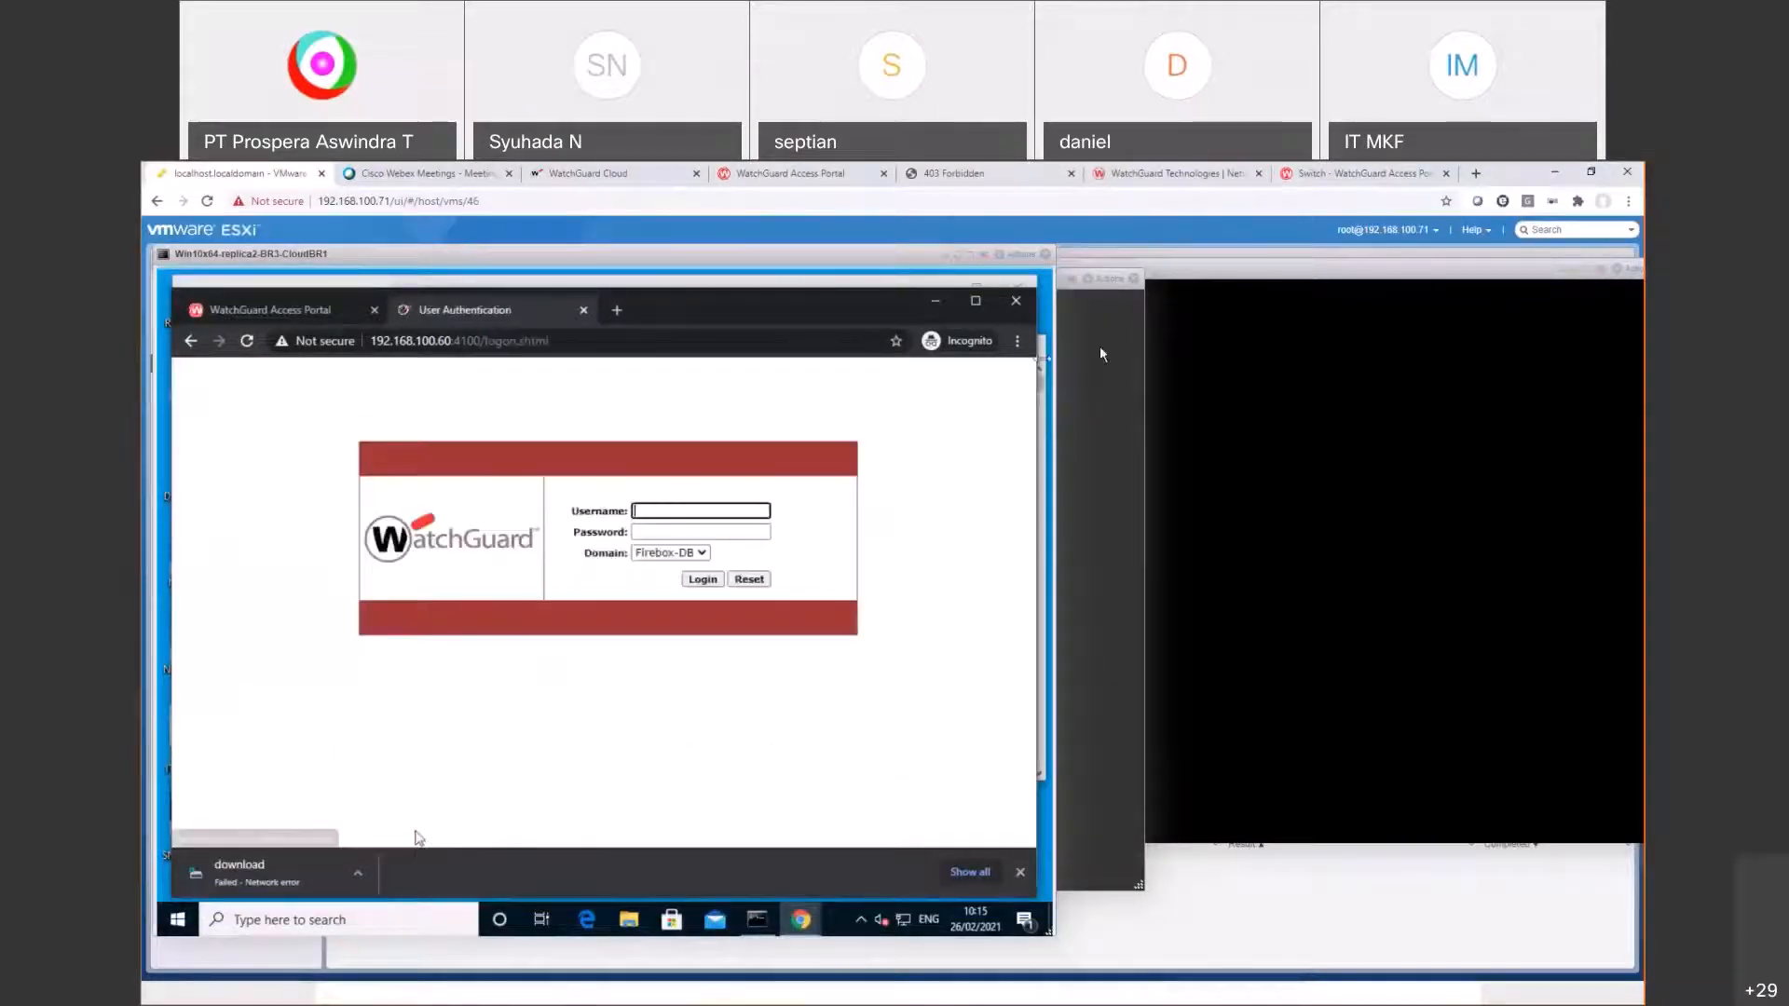
click(1589, 173)
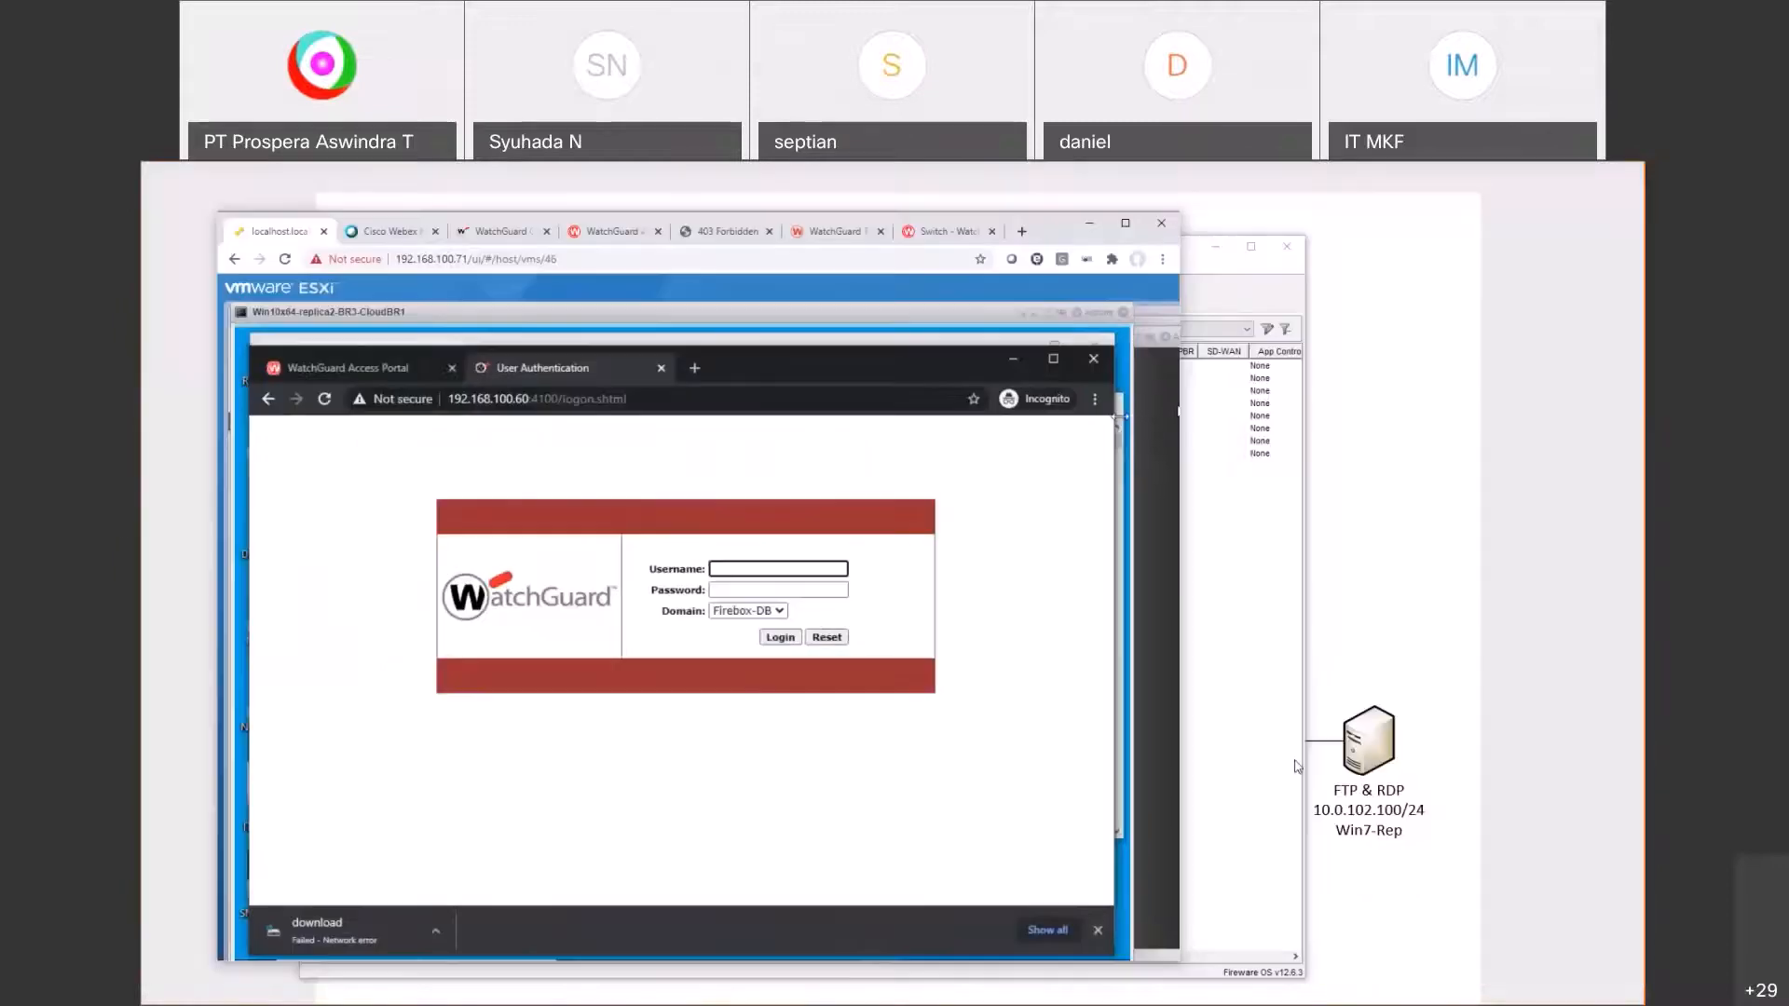
key(alt+Tab)
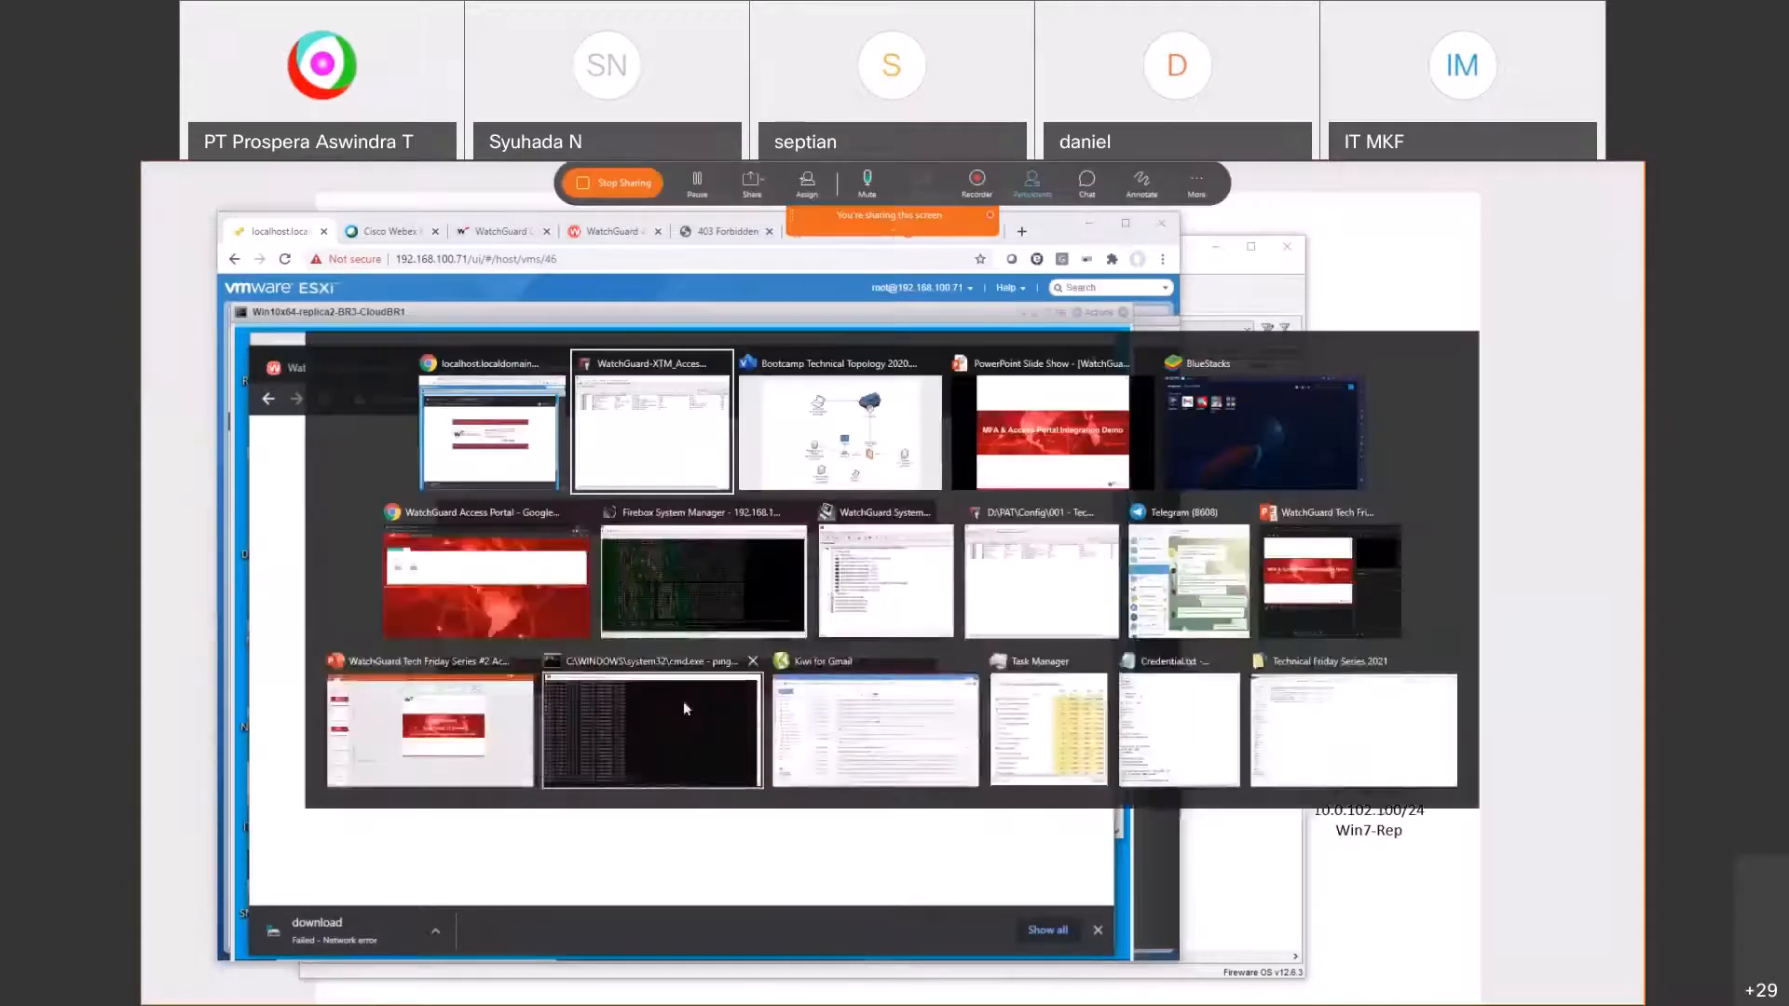
Step: Open the AuthPoint app in BlueStacks and place it beside the Firebox login page
click(1267, 424)
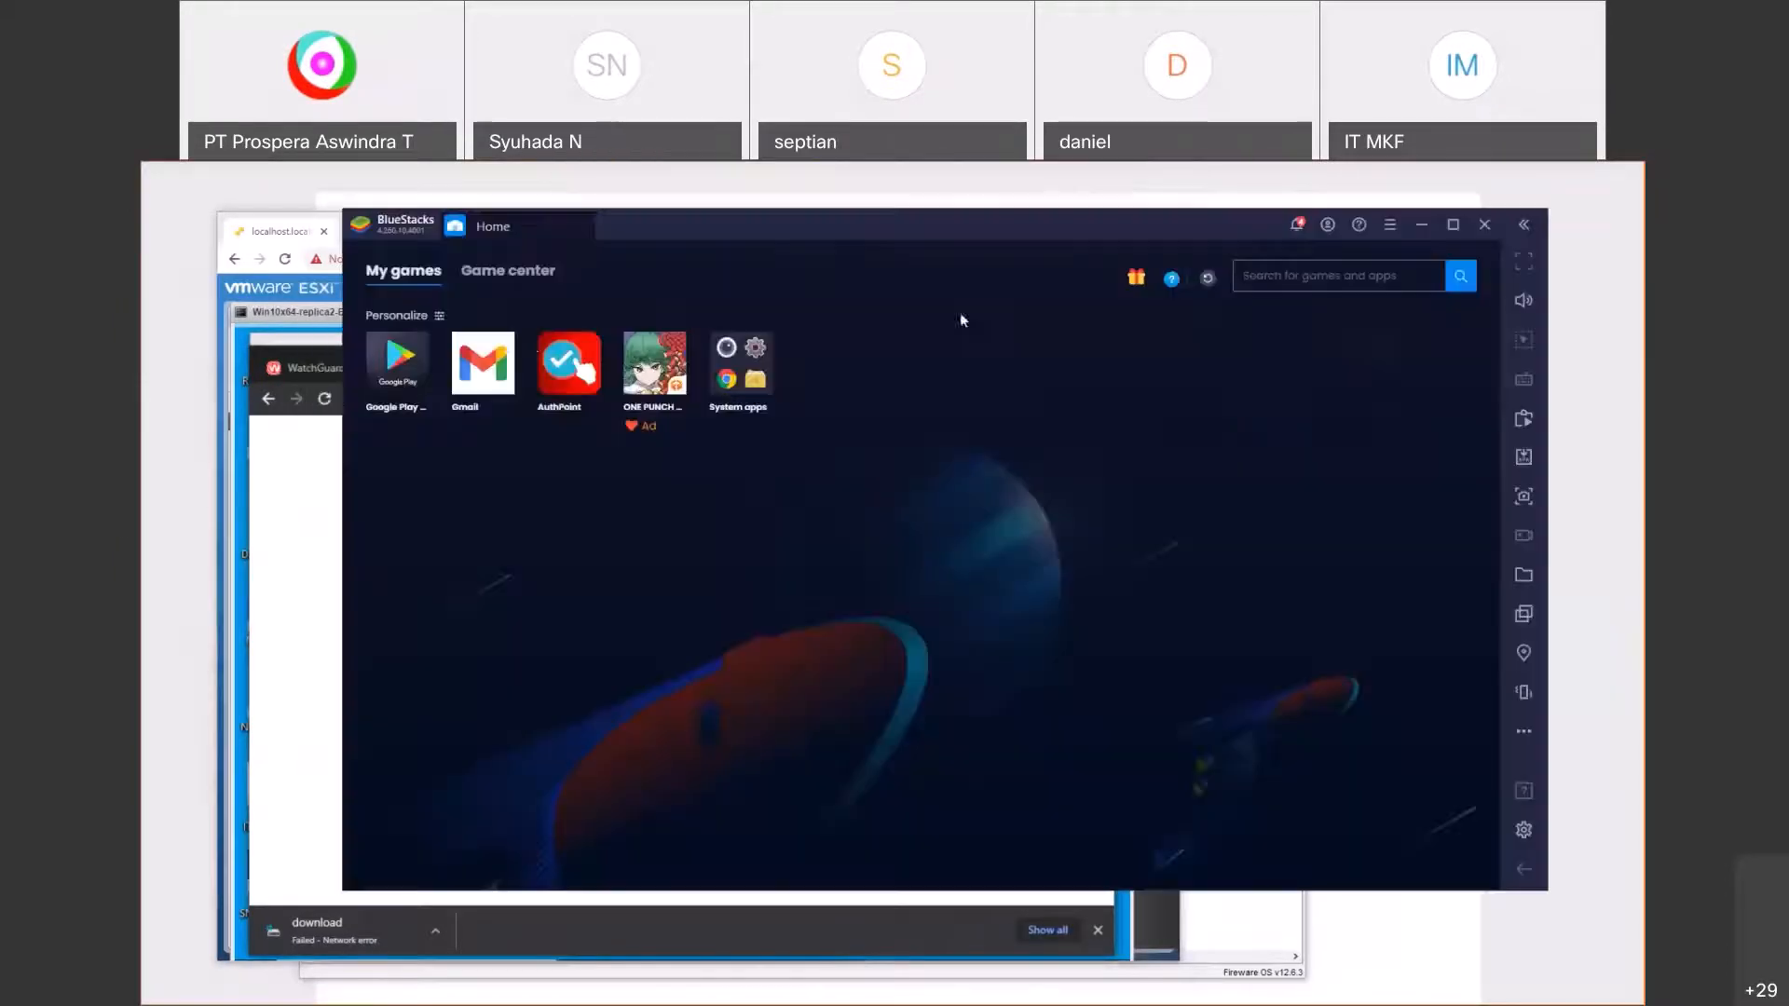
click(590, 373)
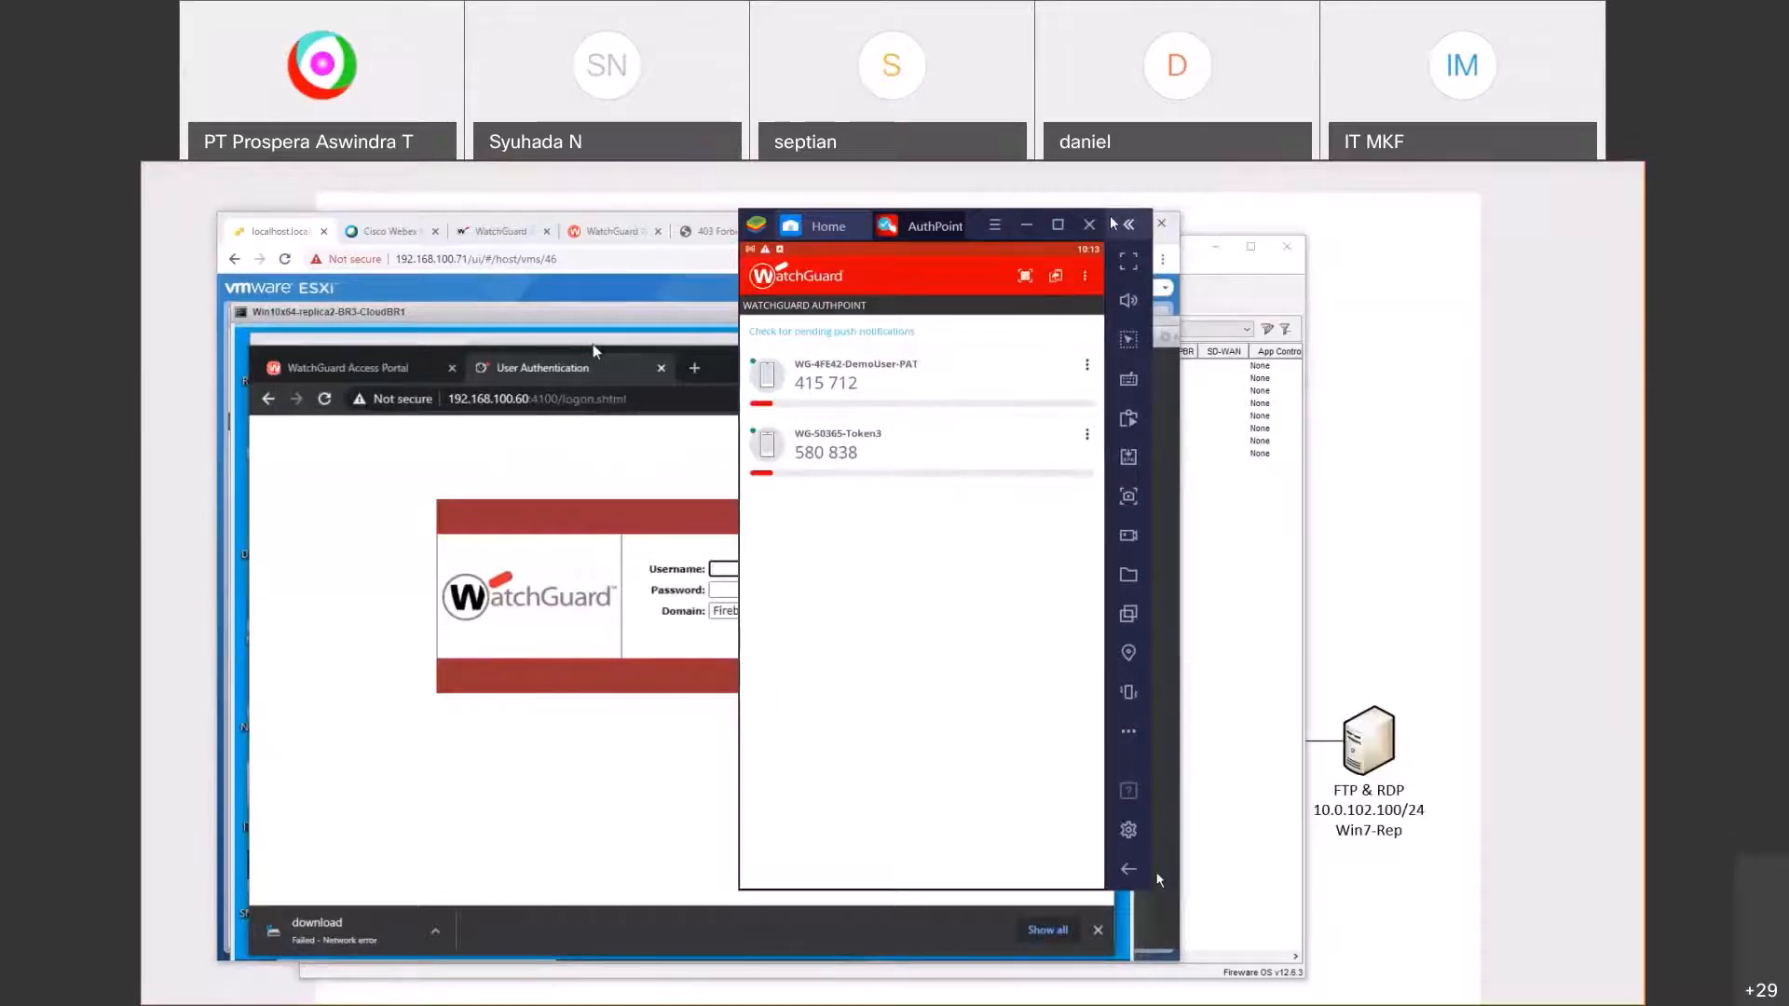
drag(981, 224, 1435, 243)
Step: Log in to the Firebox as the demo user with the authpoint domain and password
click(748, 611)
click(736, 641)
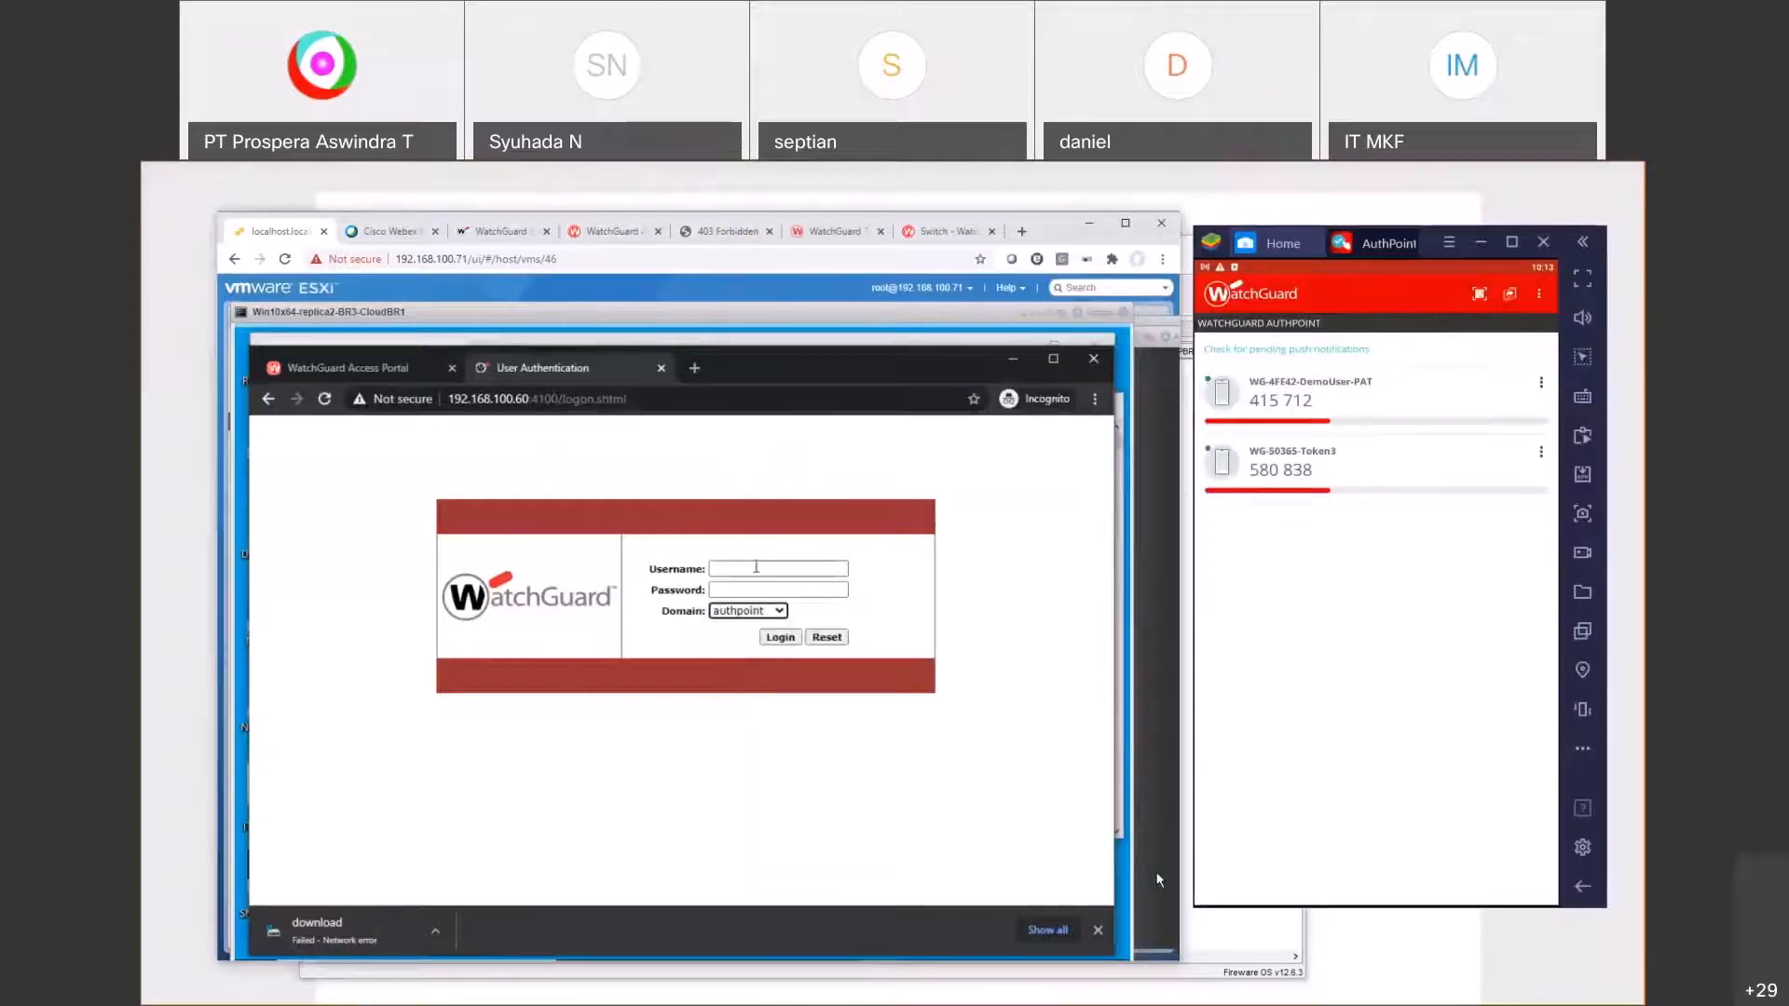
click(758, 568)
text(vp)
key(BackSpace)
key(BackSpace)
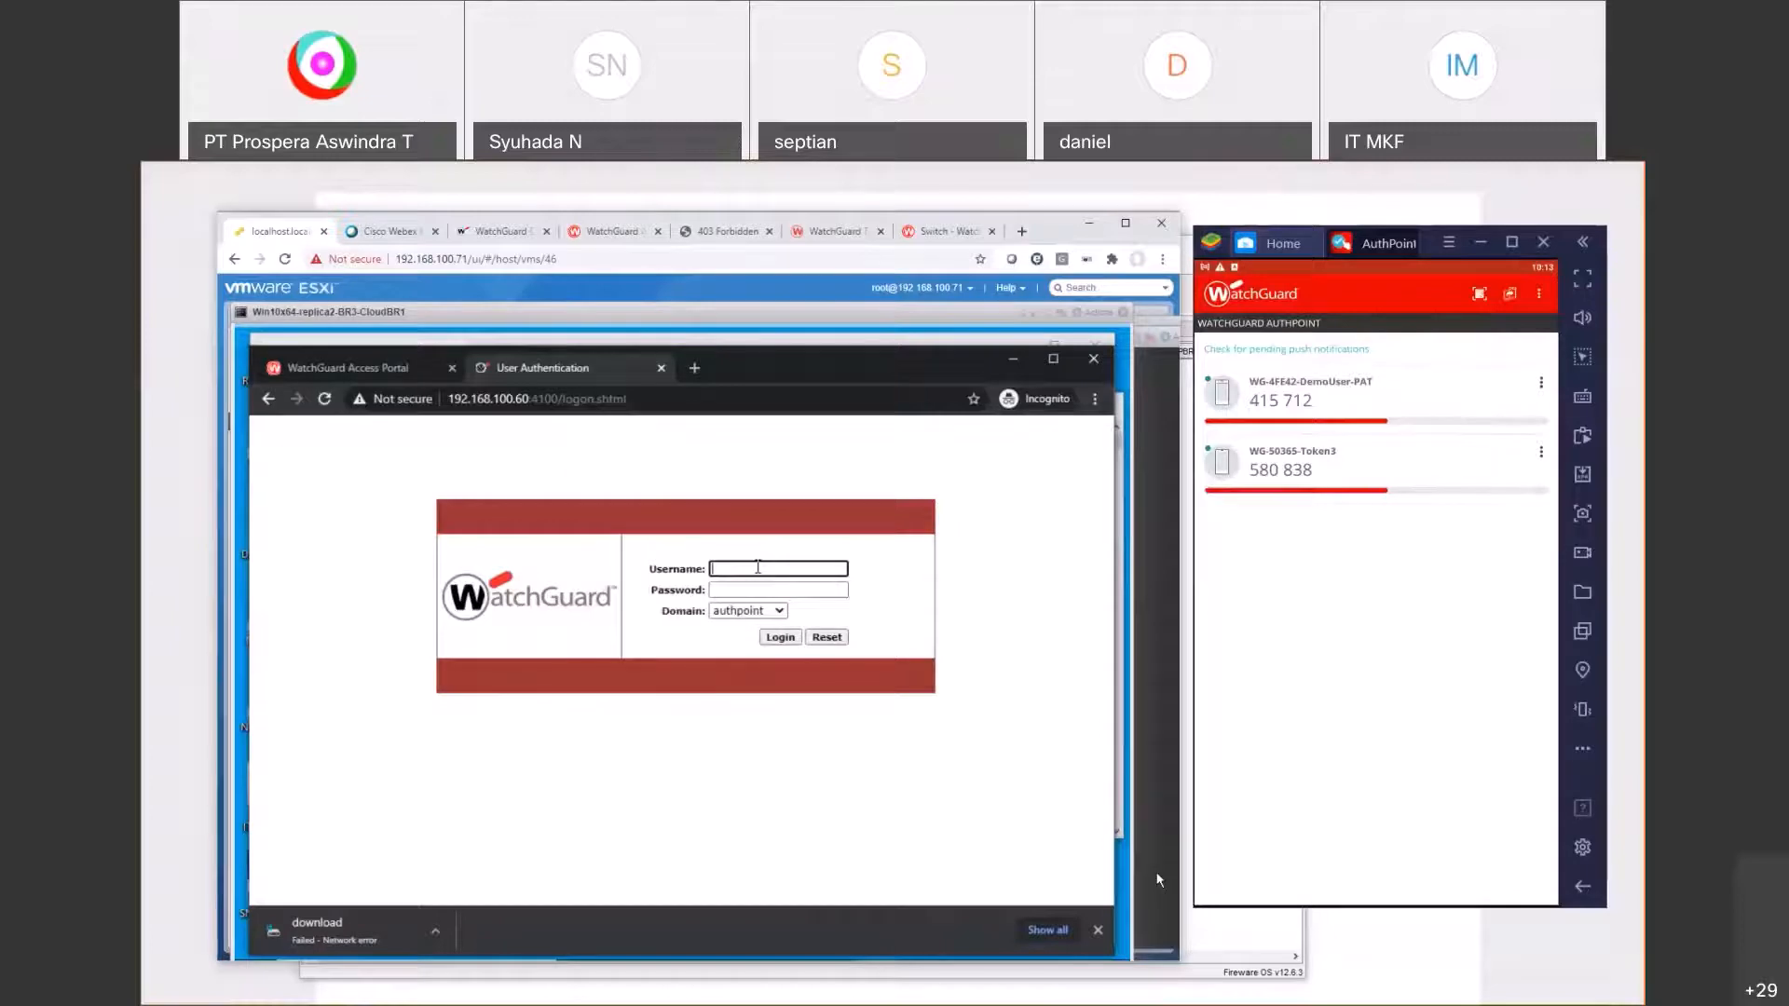
key(alt+Tab)
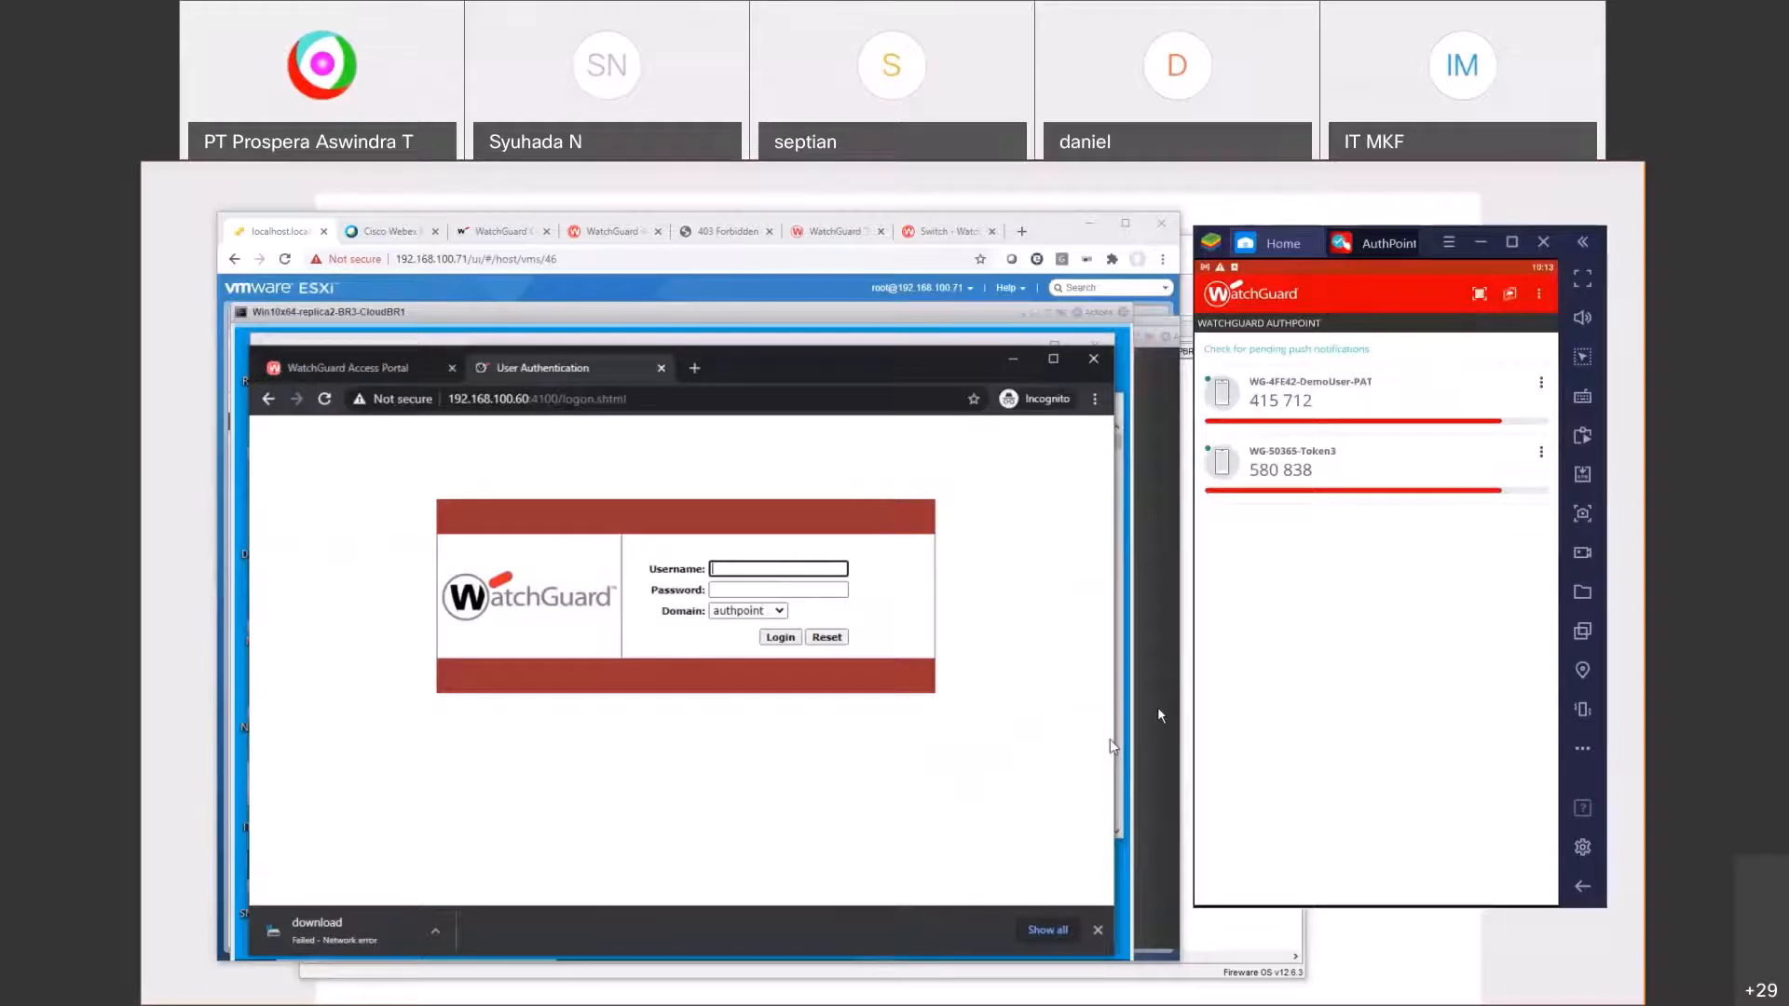
text(de3m)
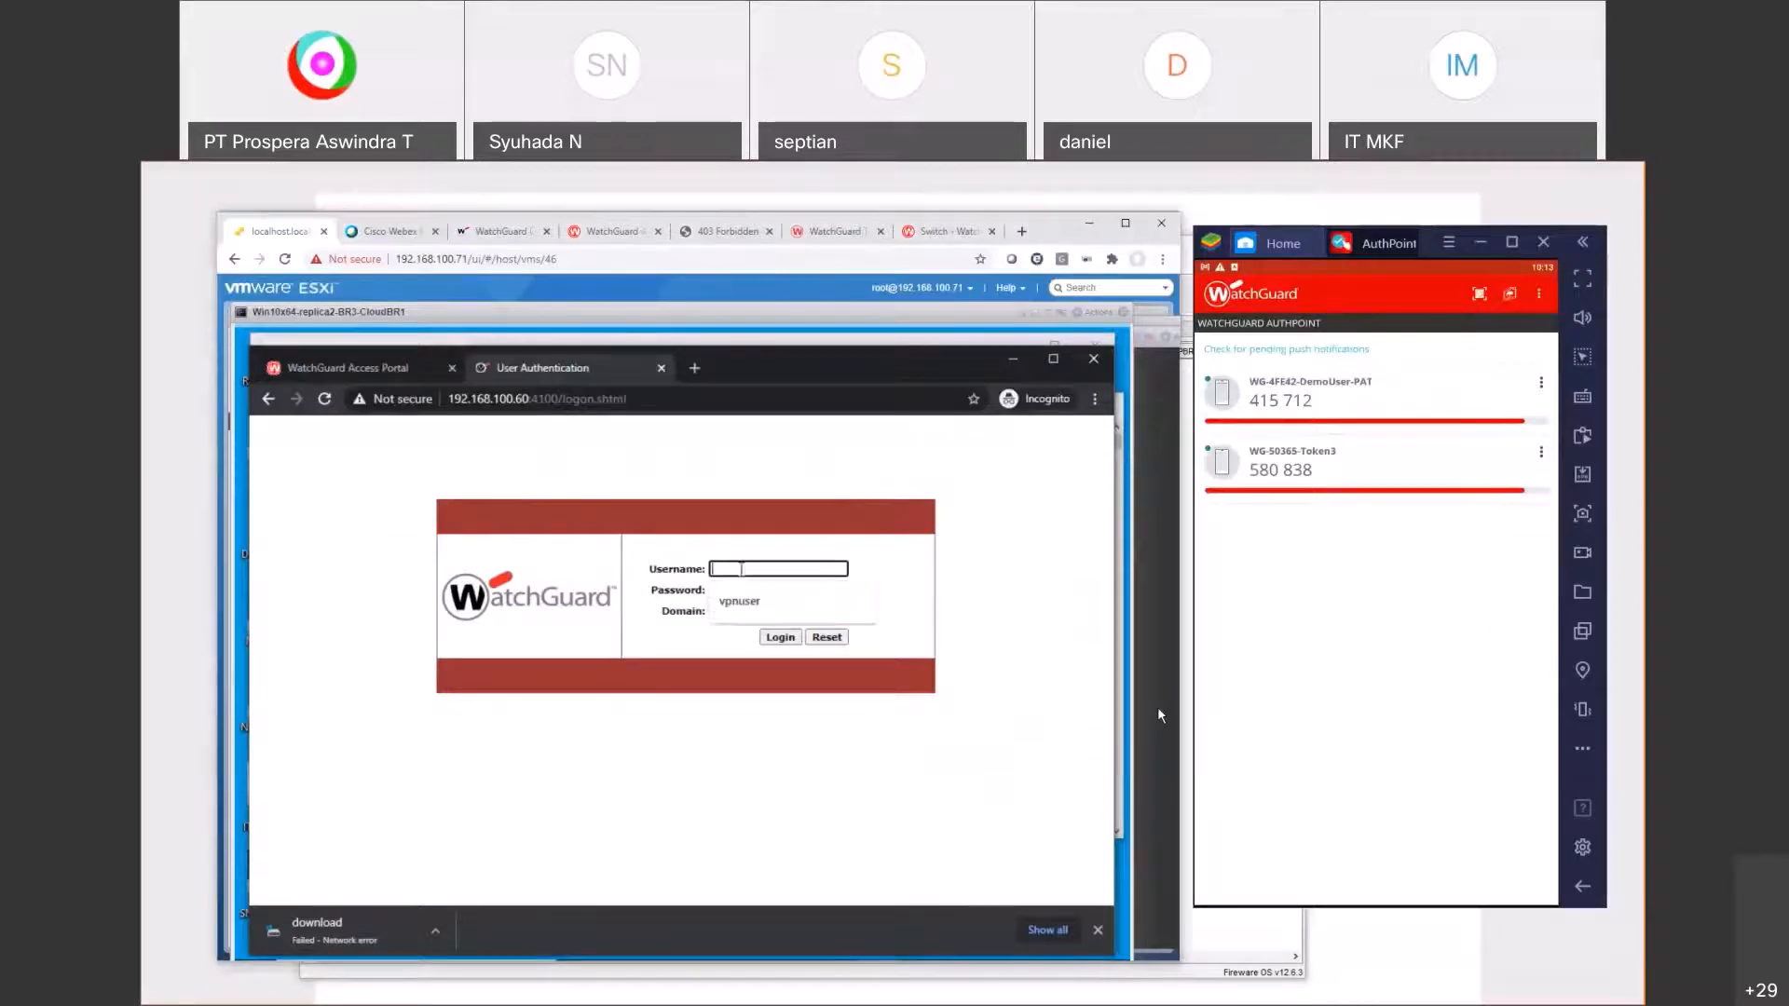
text(o)
key(BackSpace)
key(BackSpace)
key(BackSpace)
text(mou)
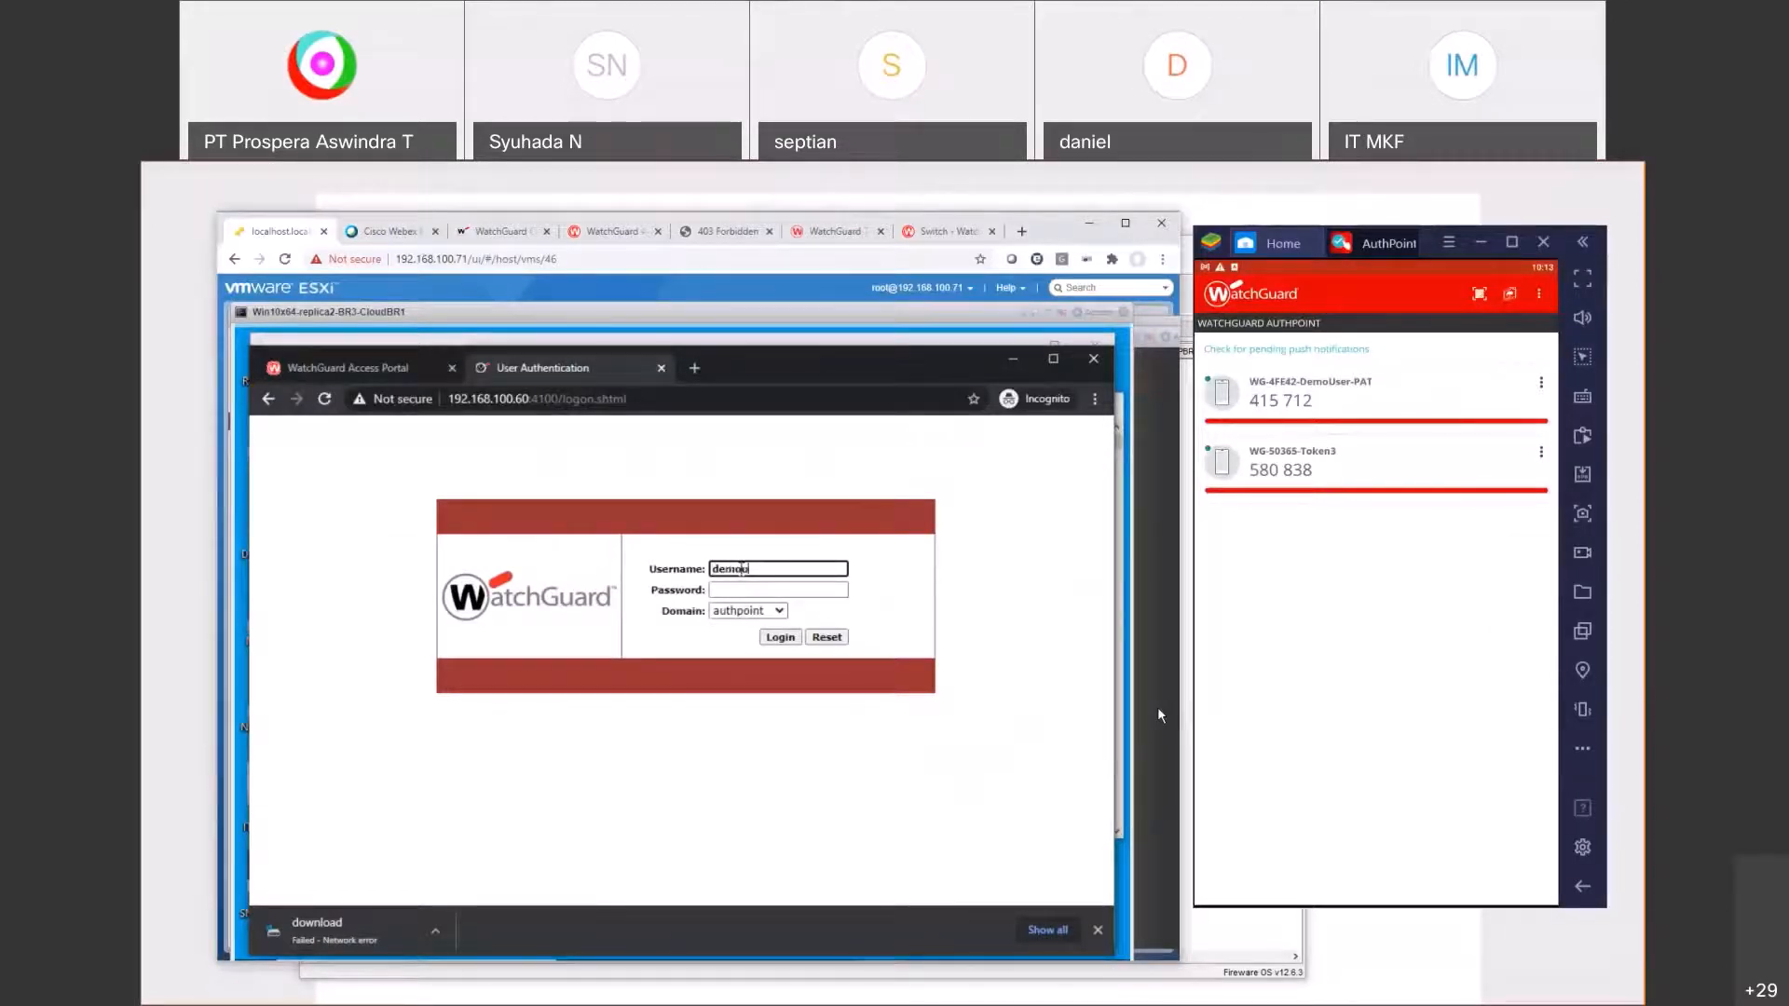
text(ser)
key(Tab)
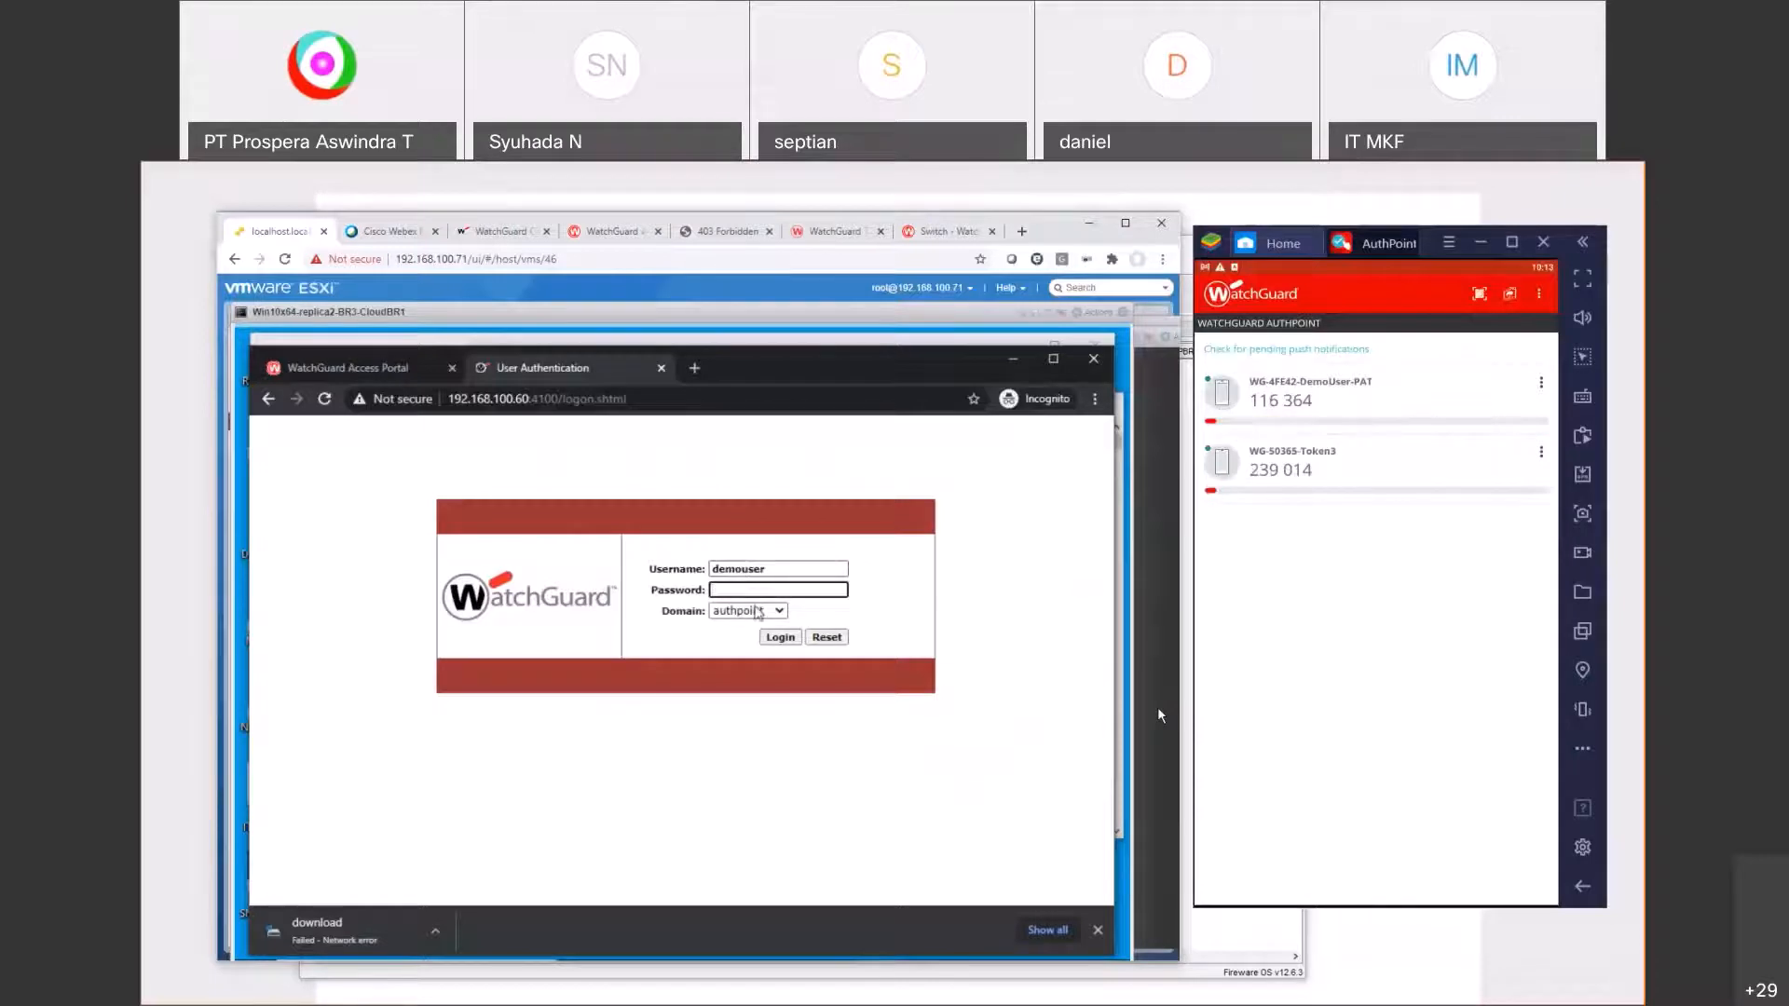
text(•••••••••)
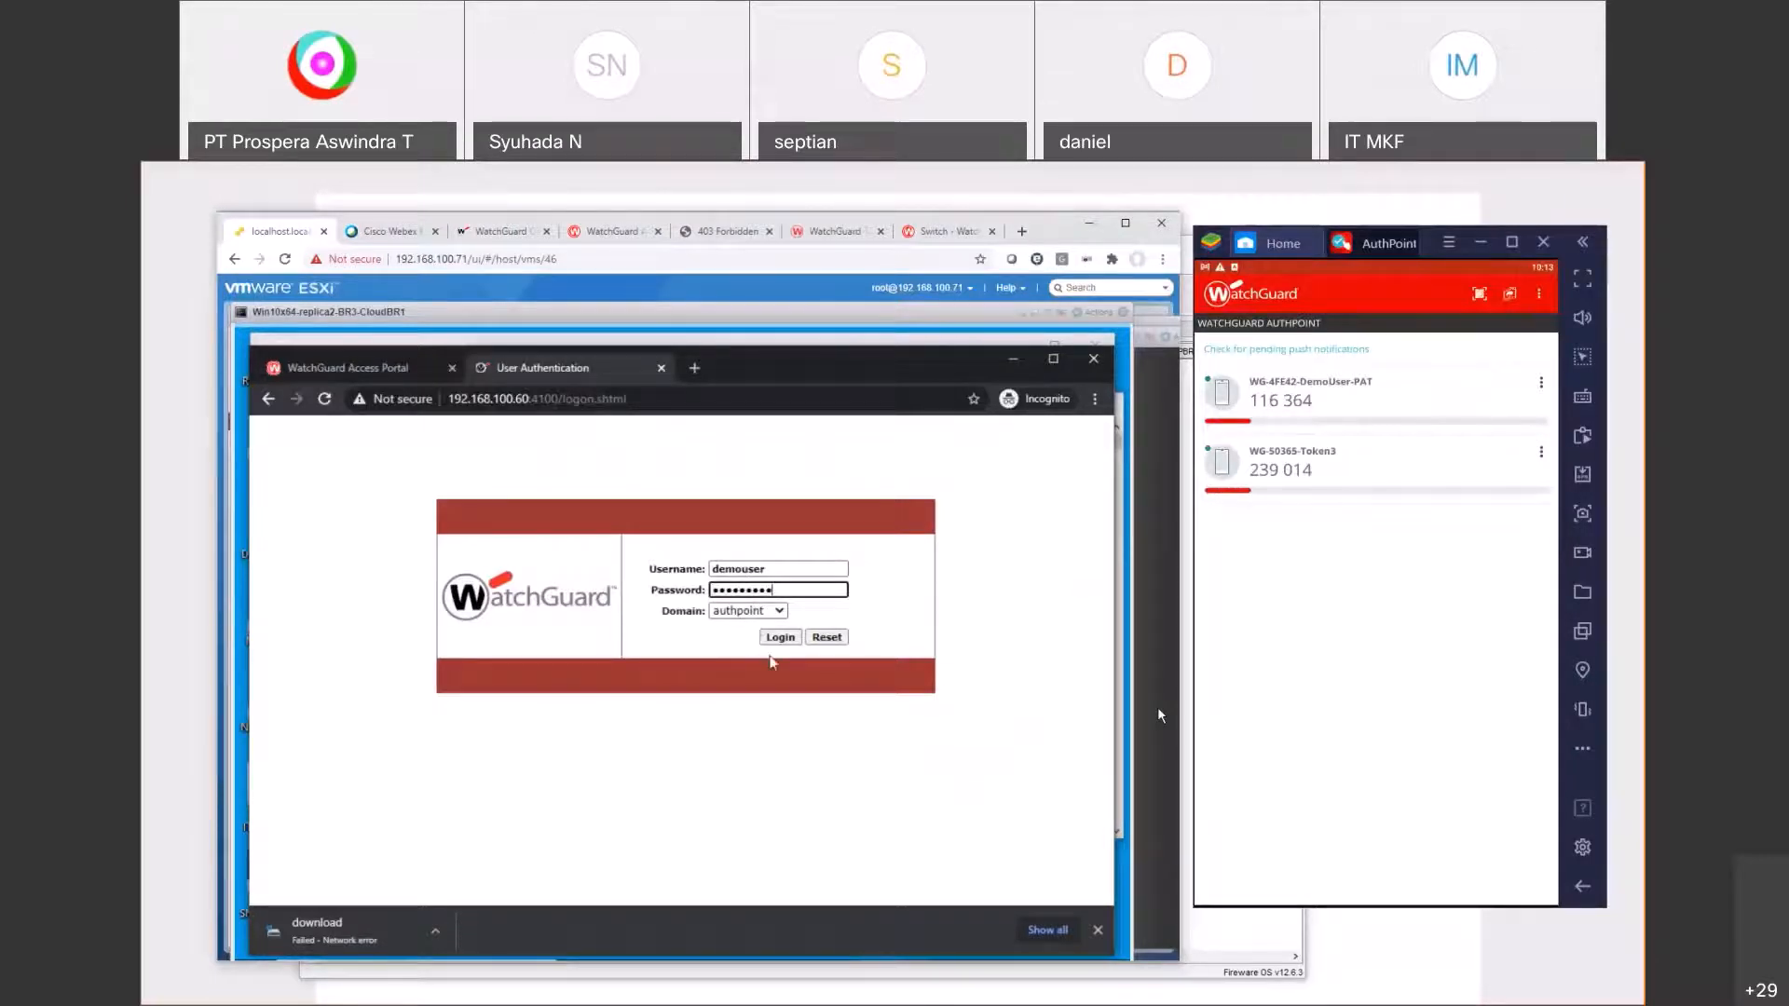
click(778, 641)
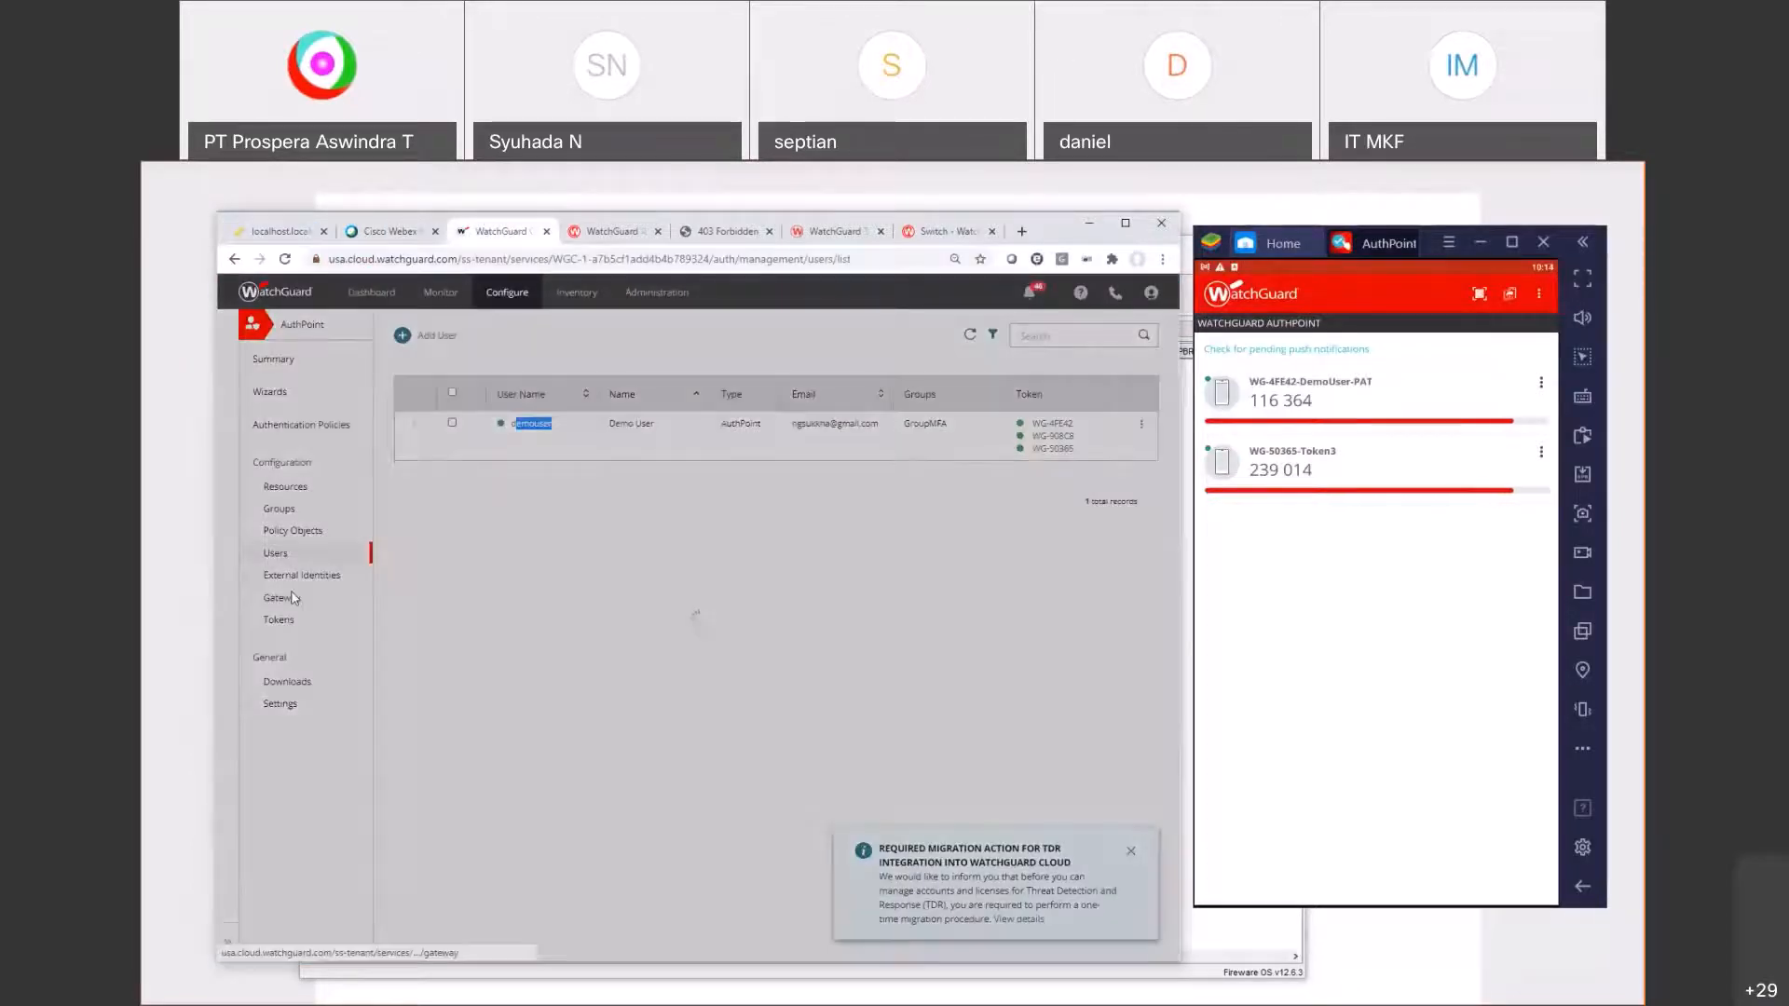
Step: Verify the AuthPoint gateway shows Not Connected, then return to the maximized ESXi console with the failed login
click(293, 598)
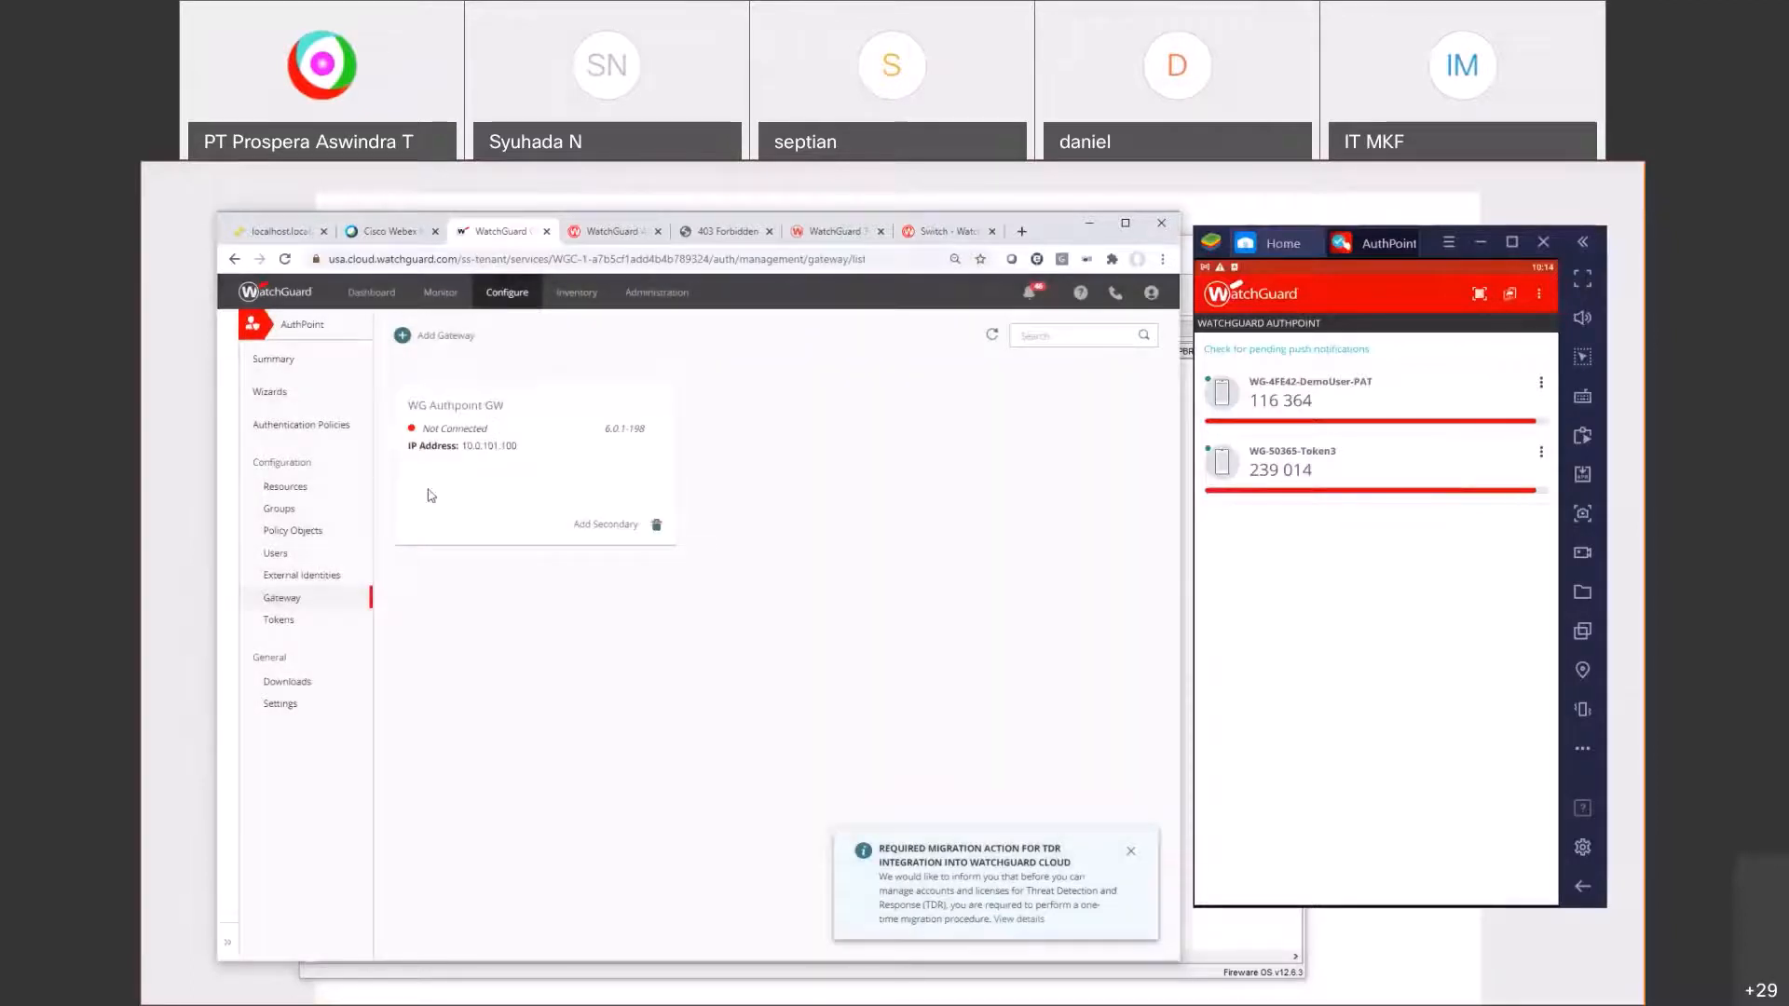
click(703, 239)
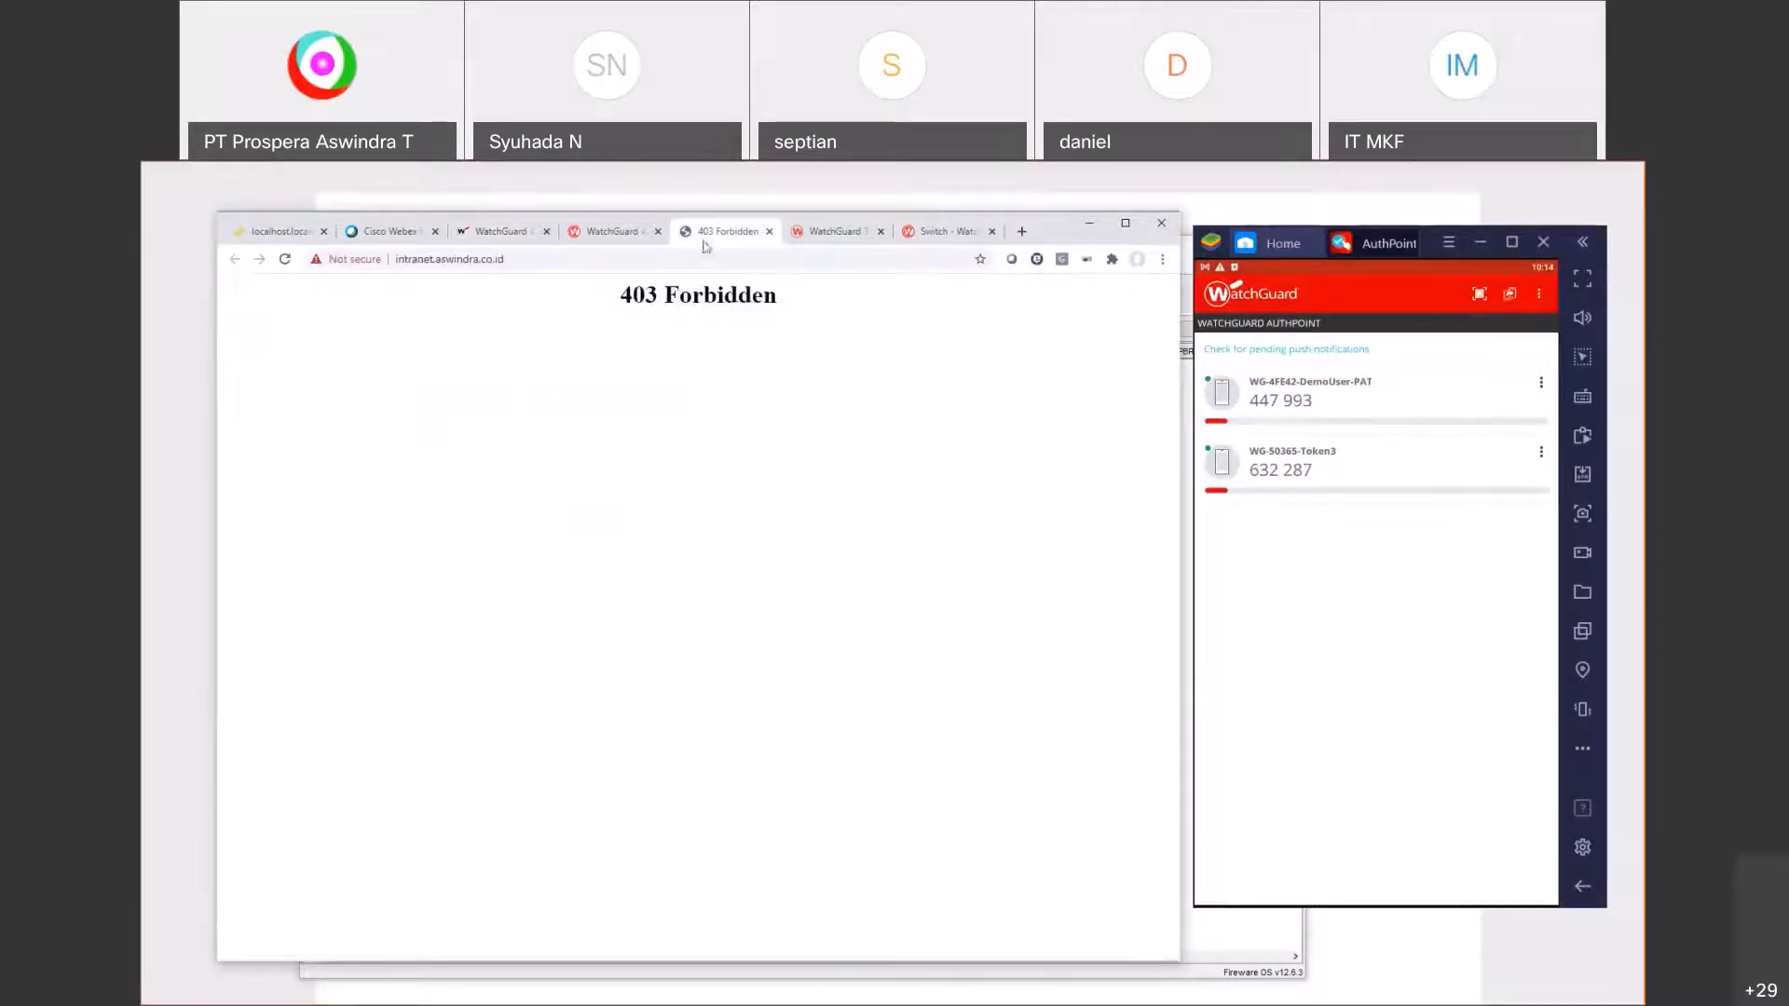
click(469, 239)
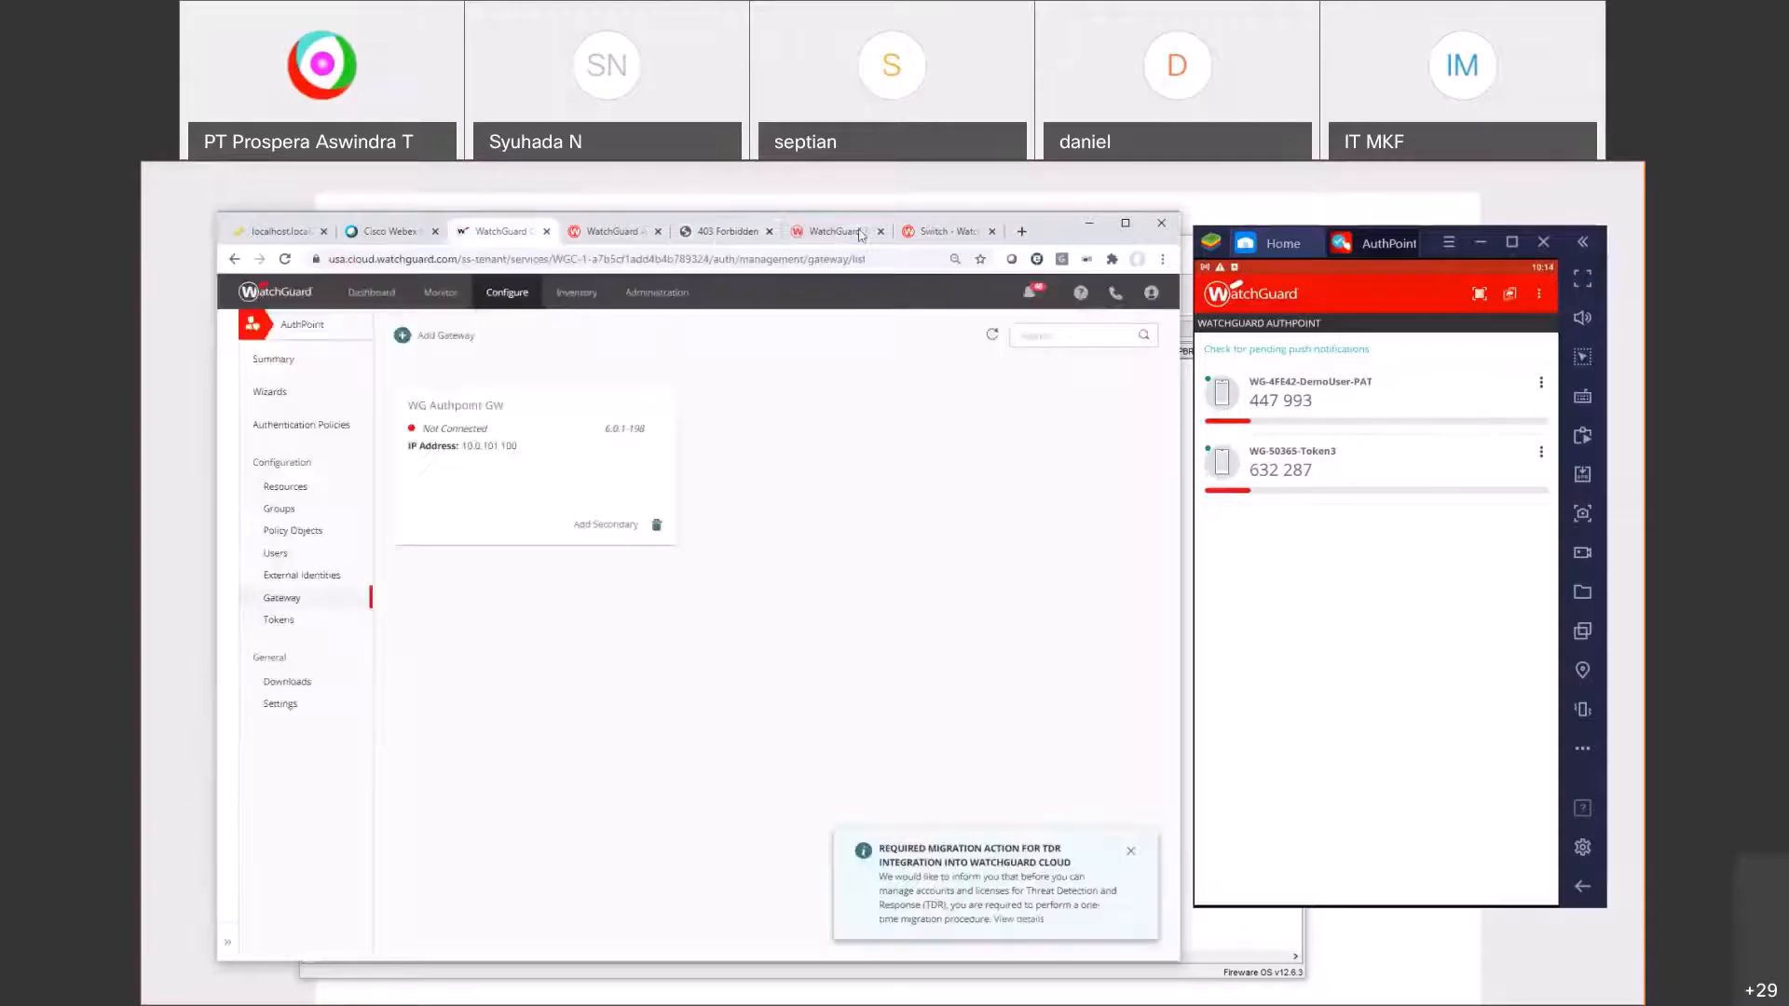
click(277, 234)
click(500, 231)
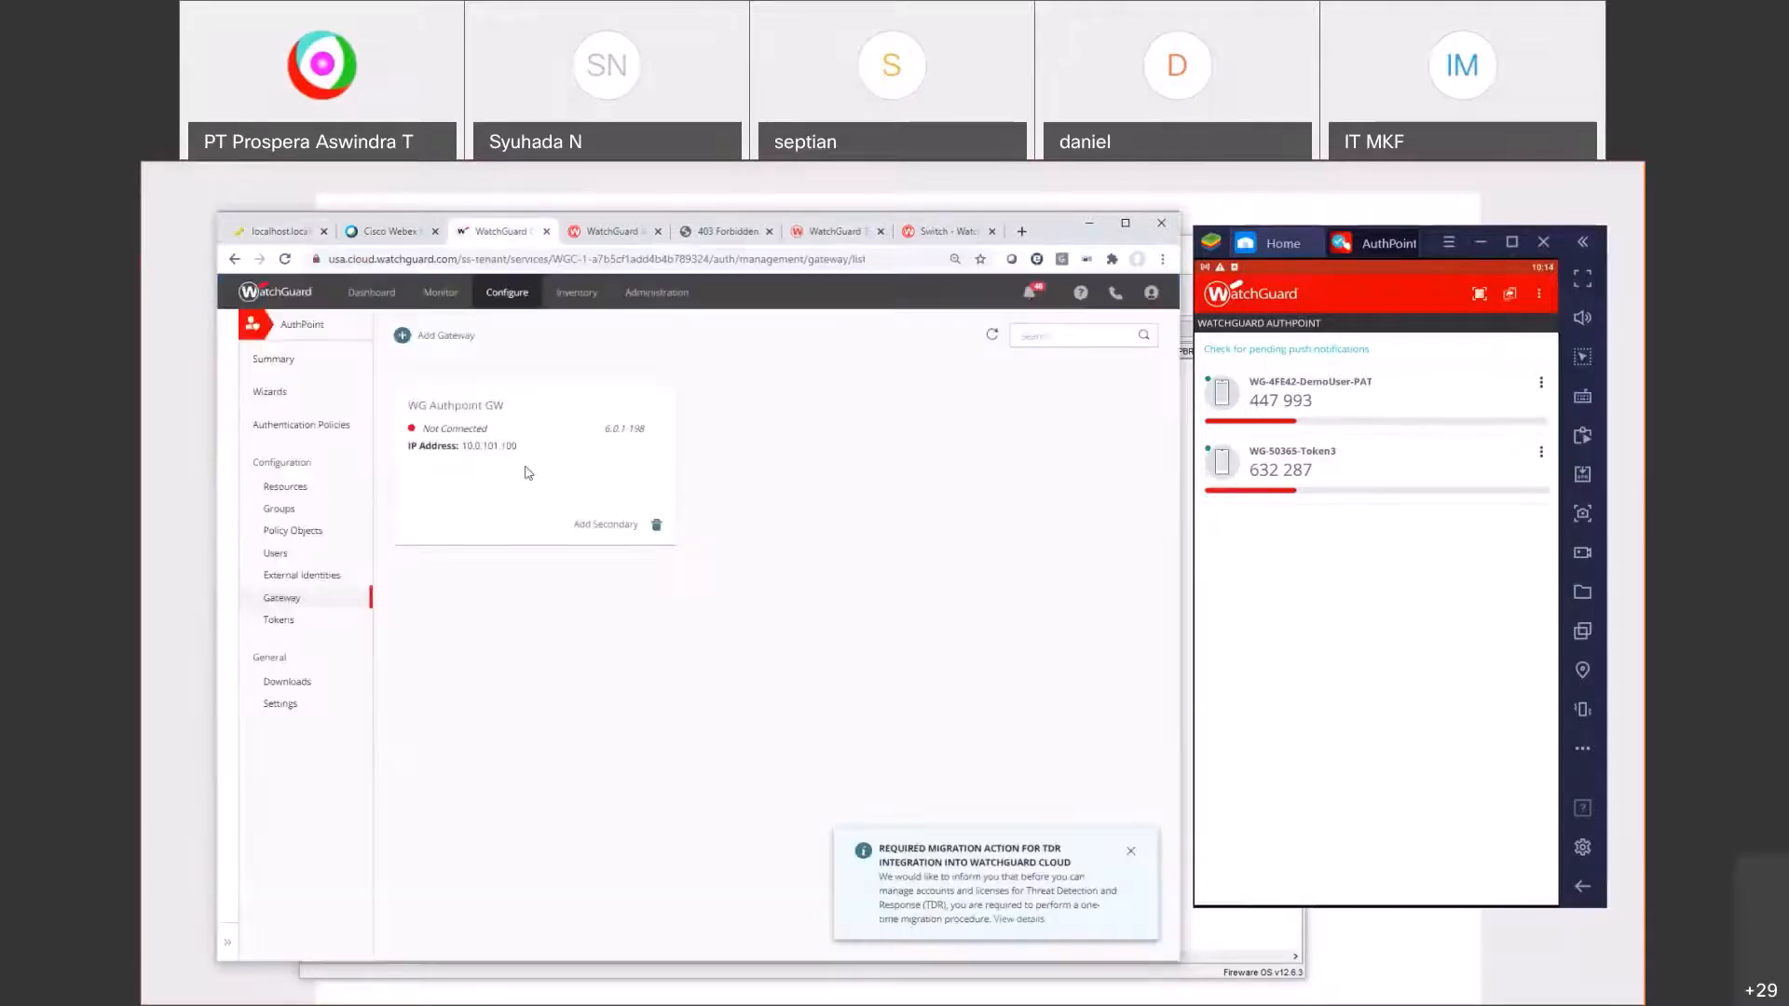
click(277, 231)
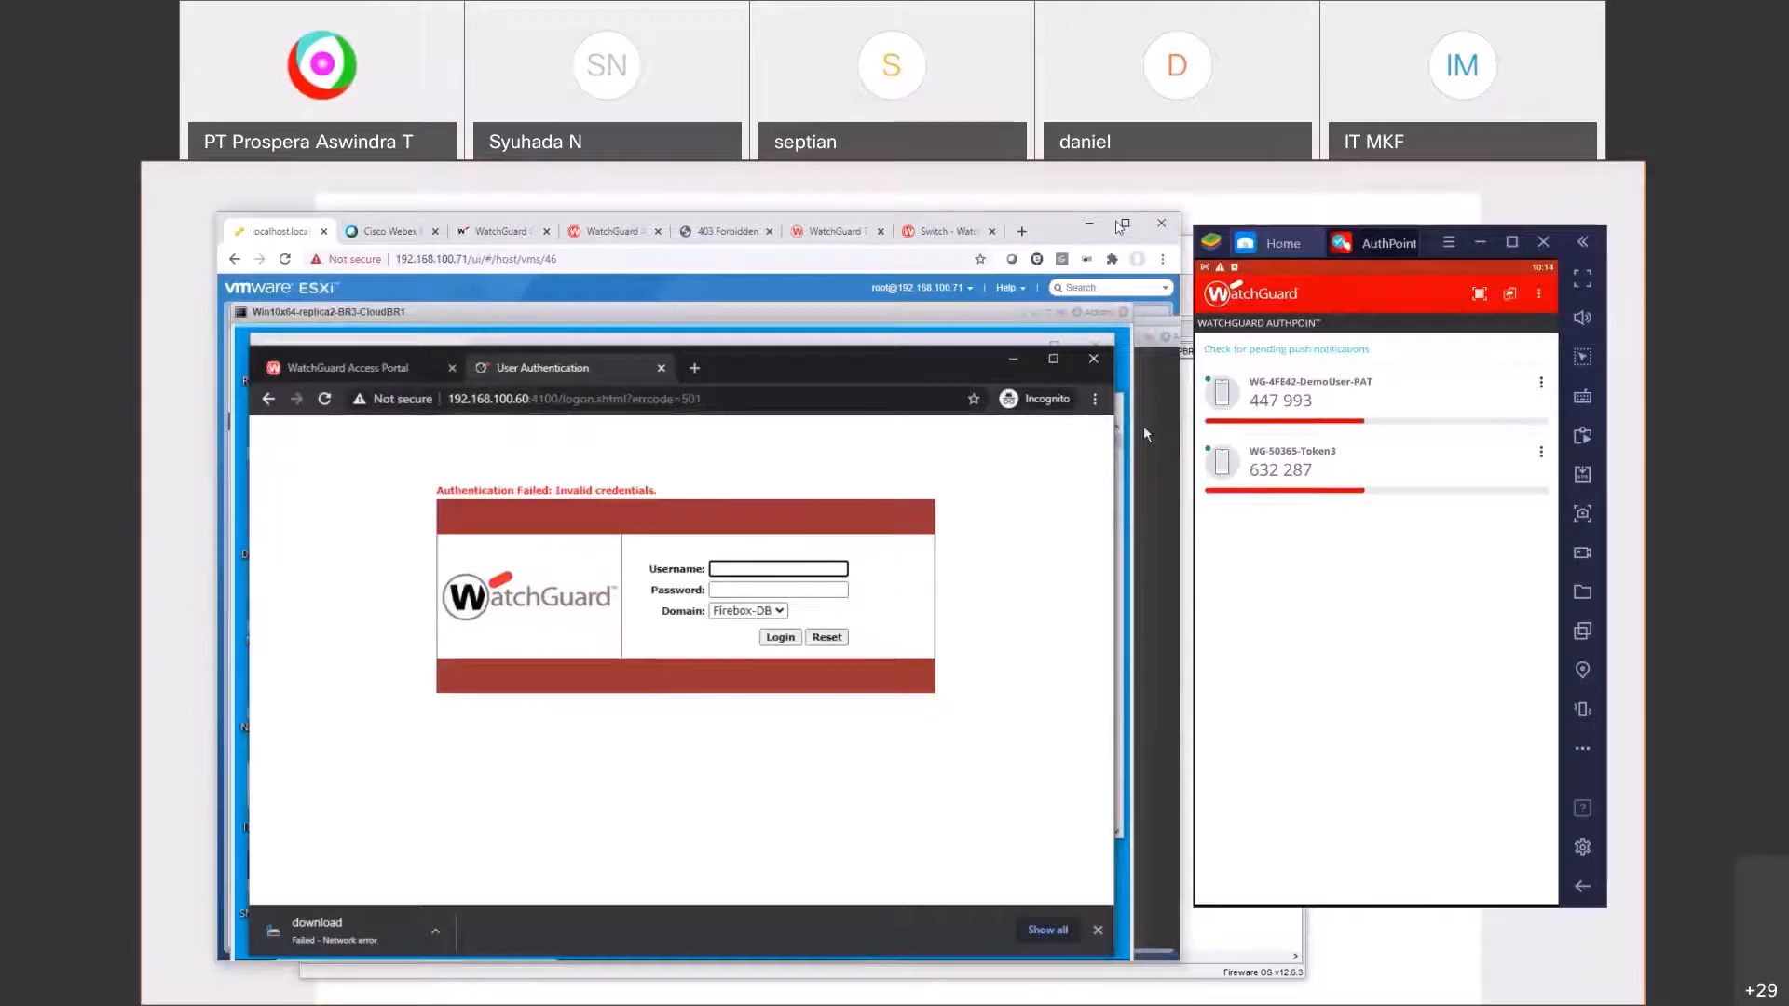
click(1121, 225)
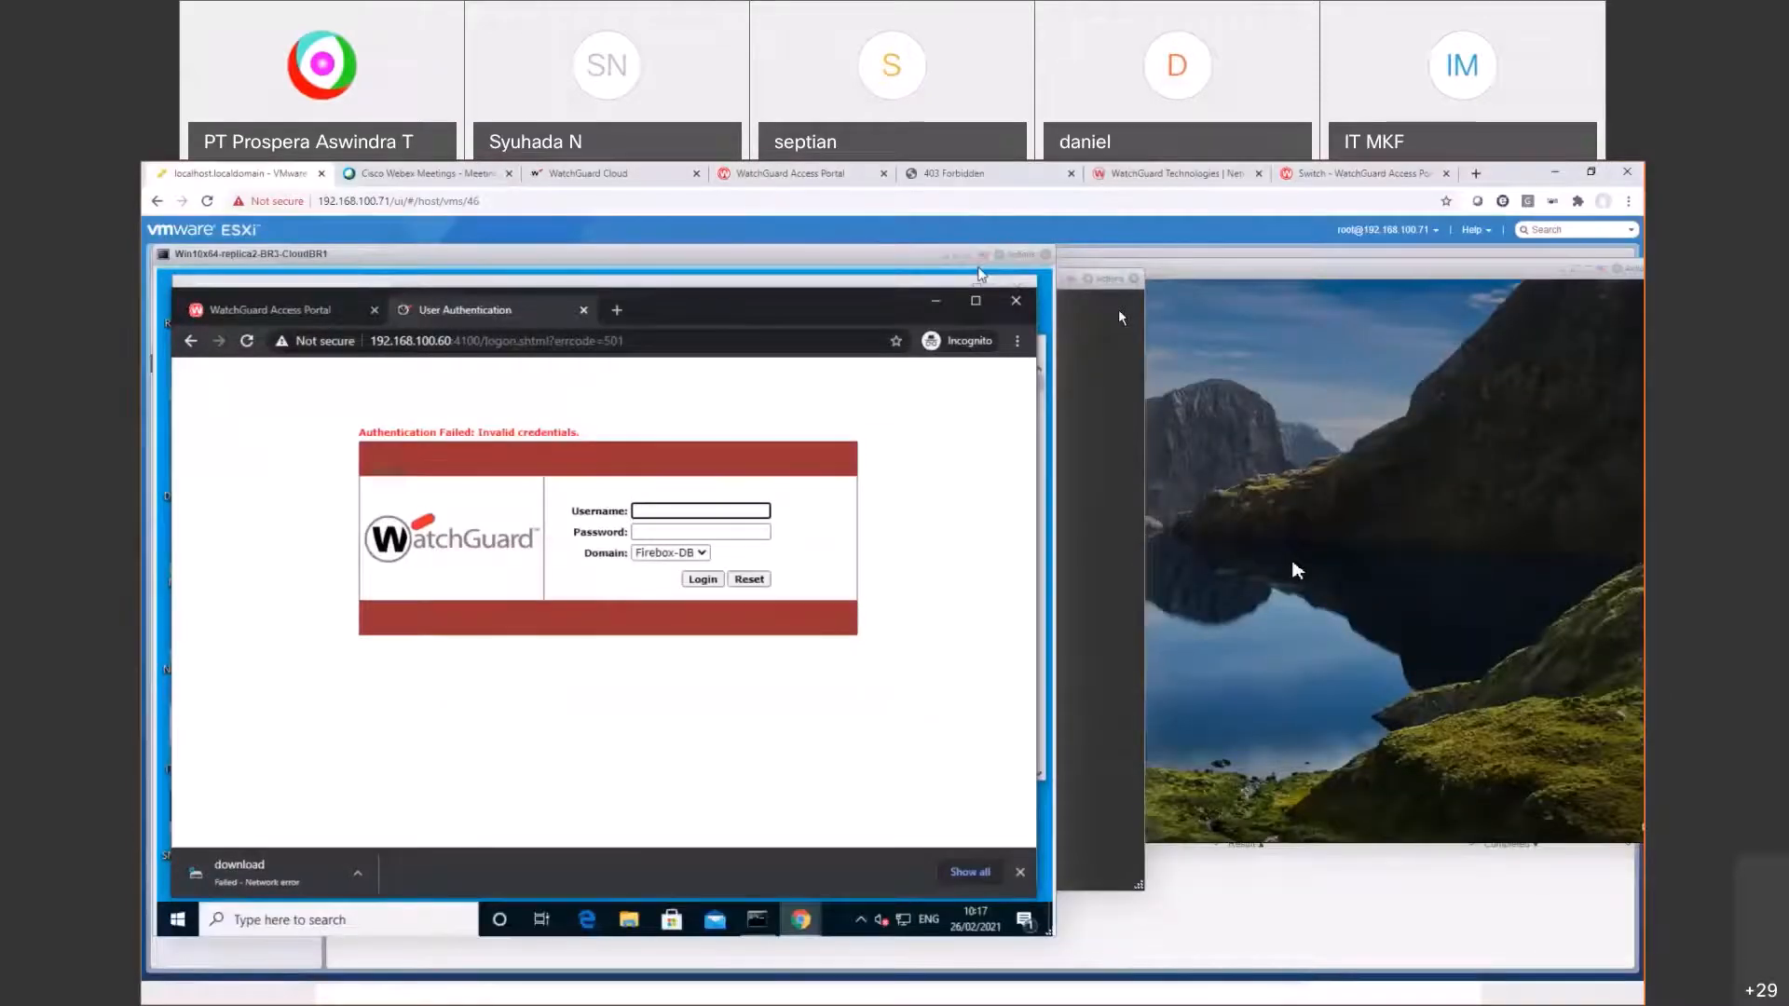
Step: Sign in to the Windows 10 gateway VM and open the Services app
click(1297, 570)
click(1186, 639)
text(•••••••)
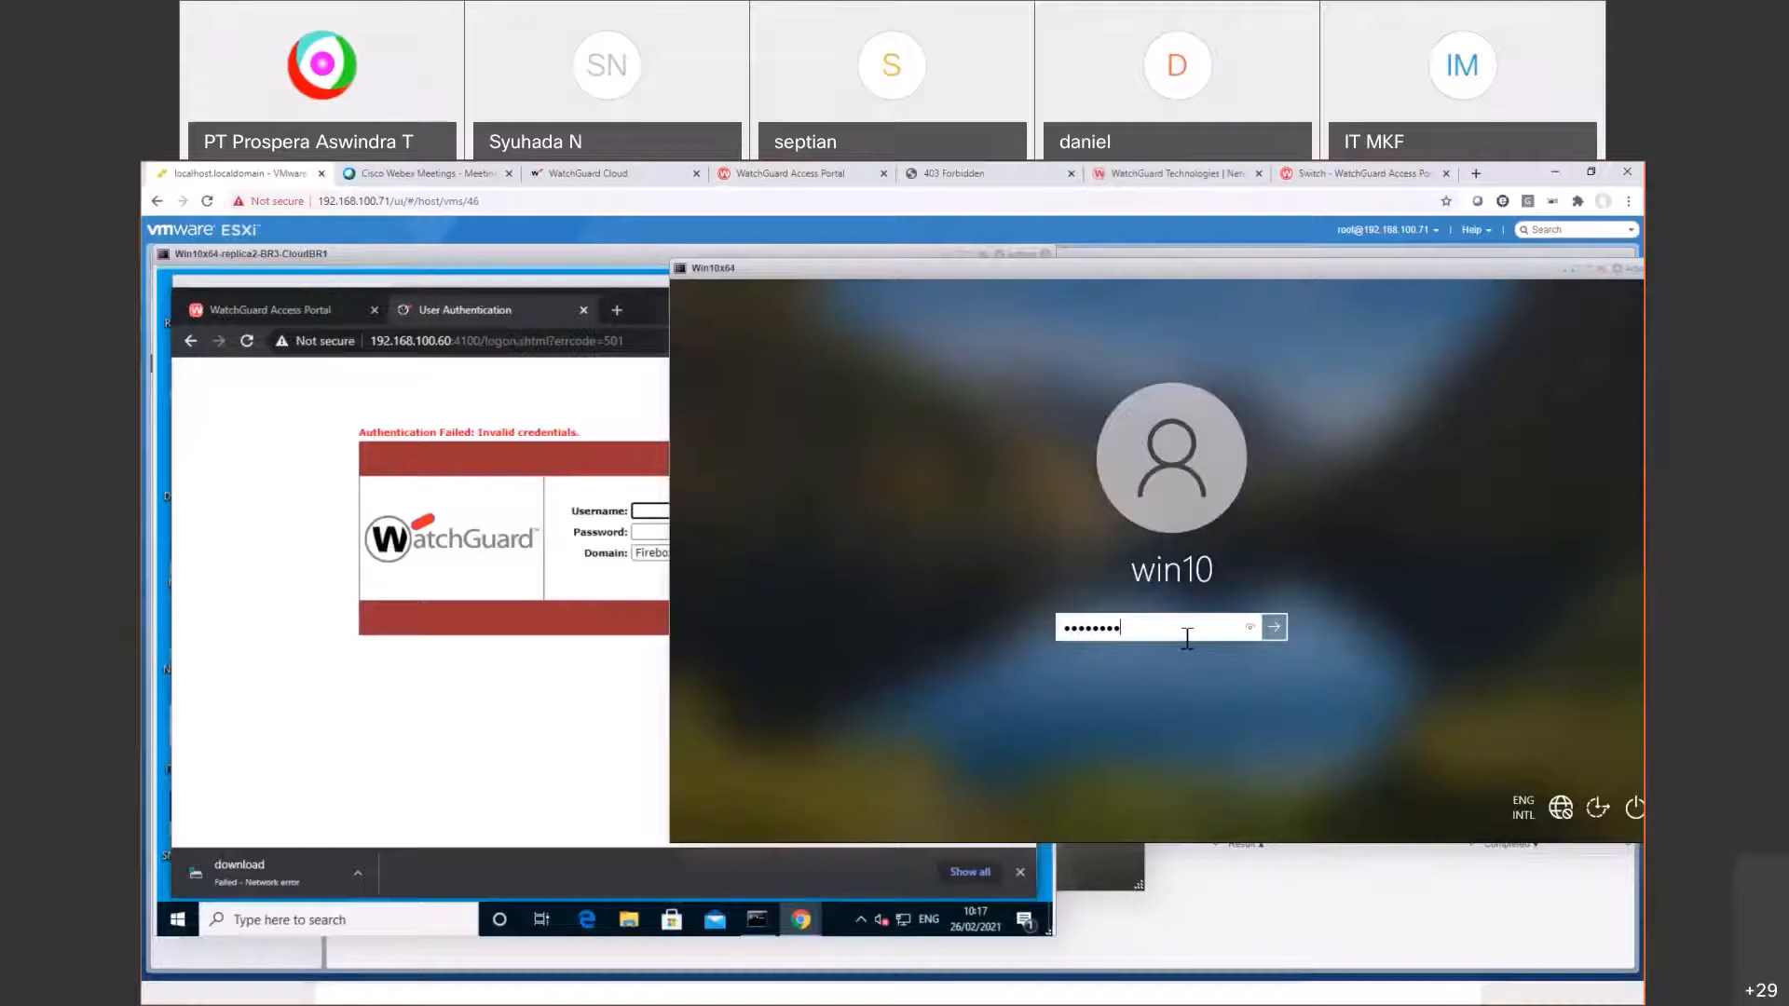
key(BackSpace)
key(BackSpace)
key(BackSpace)
key(BackSpace)
key(BackSpace)
key(BackSpace)
key(BackSpace)
key(BackSpace)
text(••••••••)
key(Return)
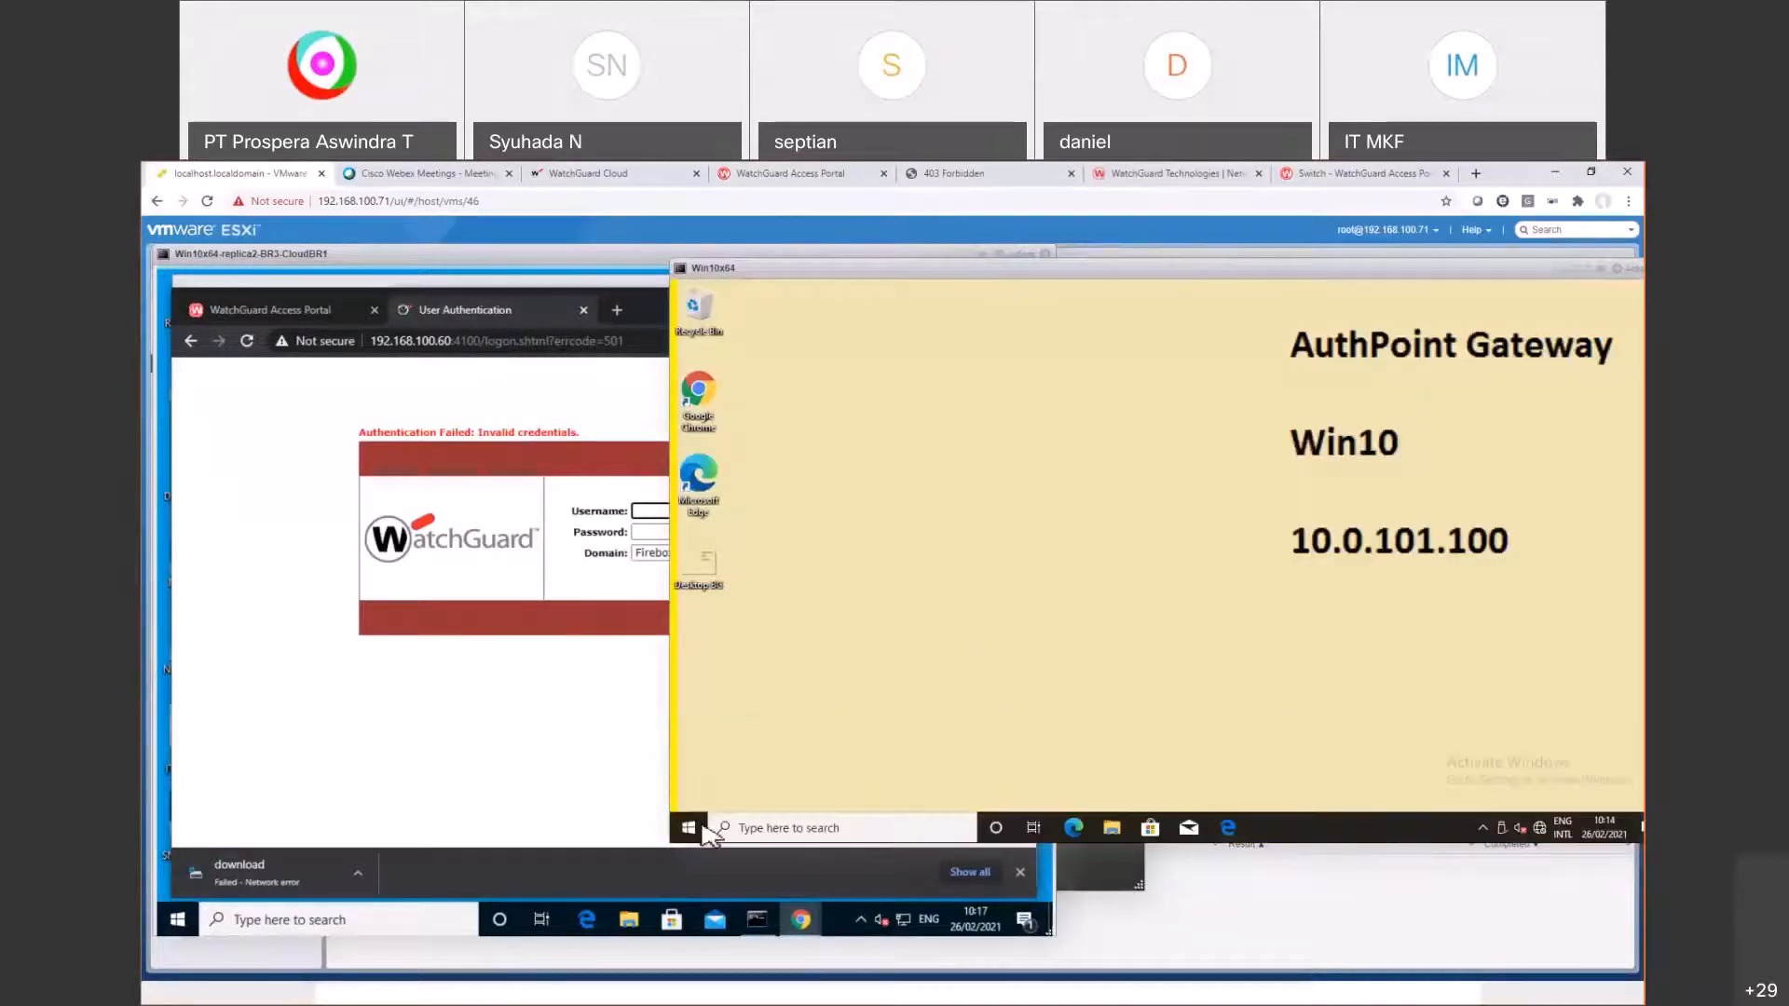
click(694, 828)
text(services)
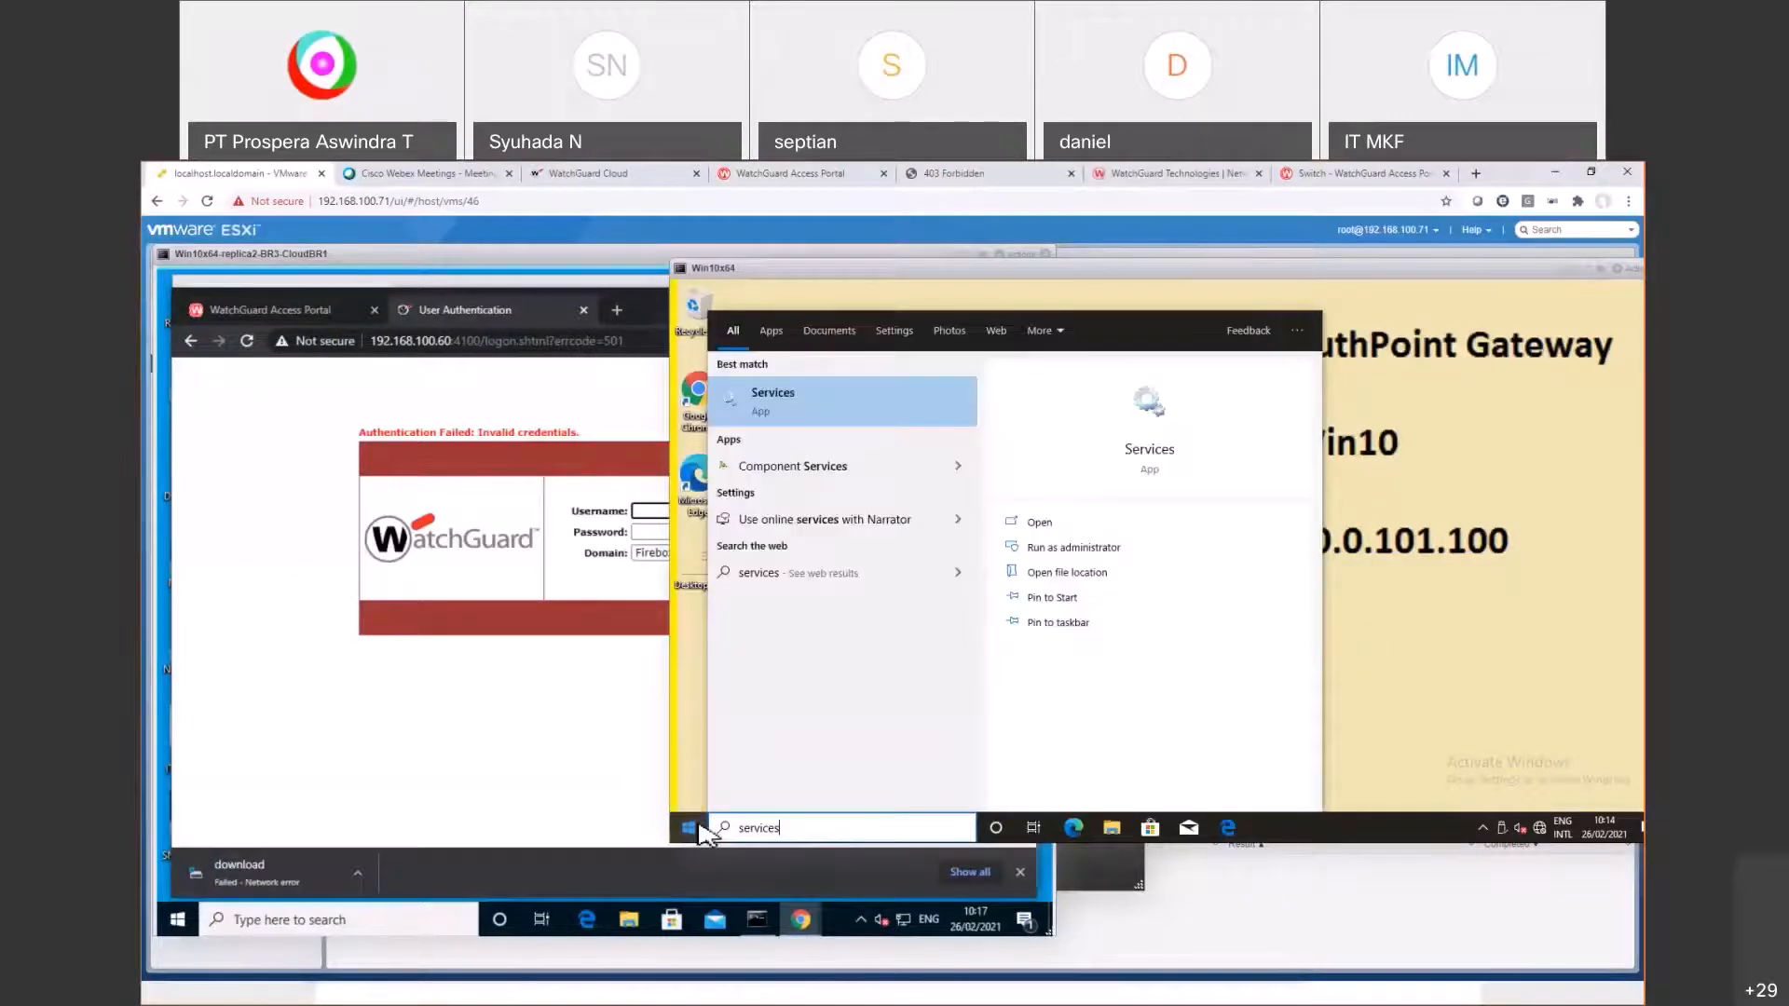
key(Return)
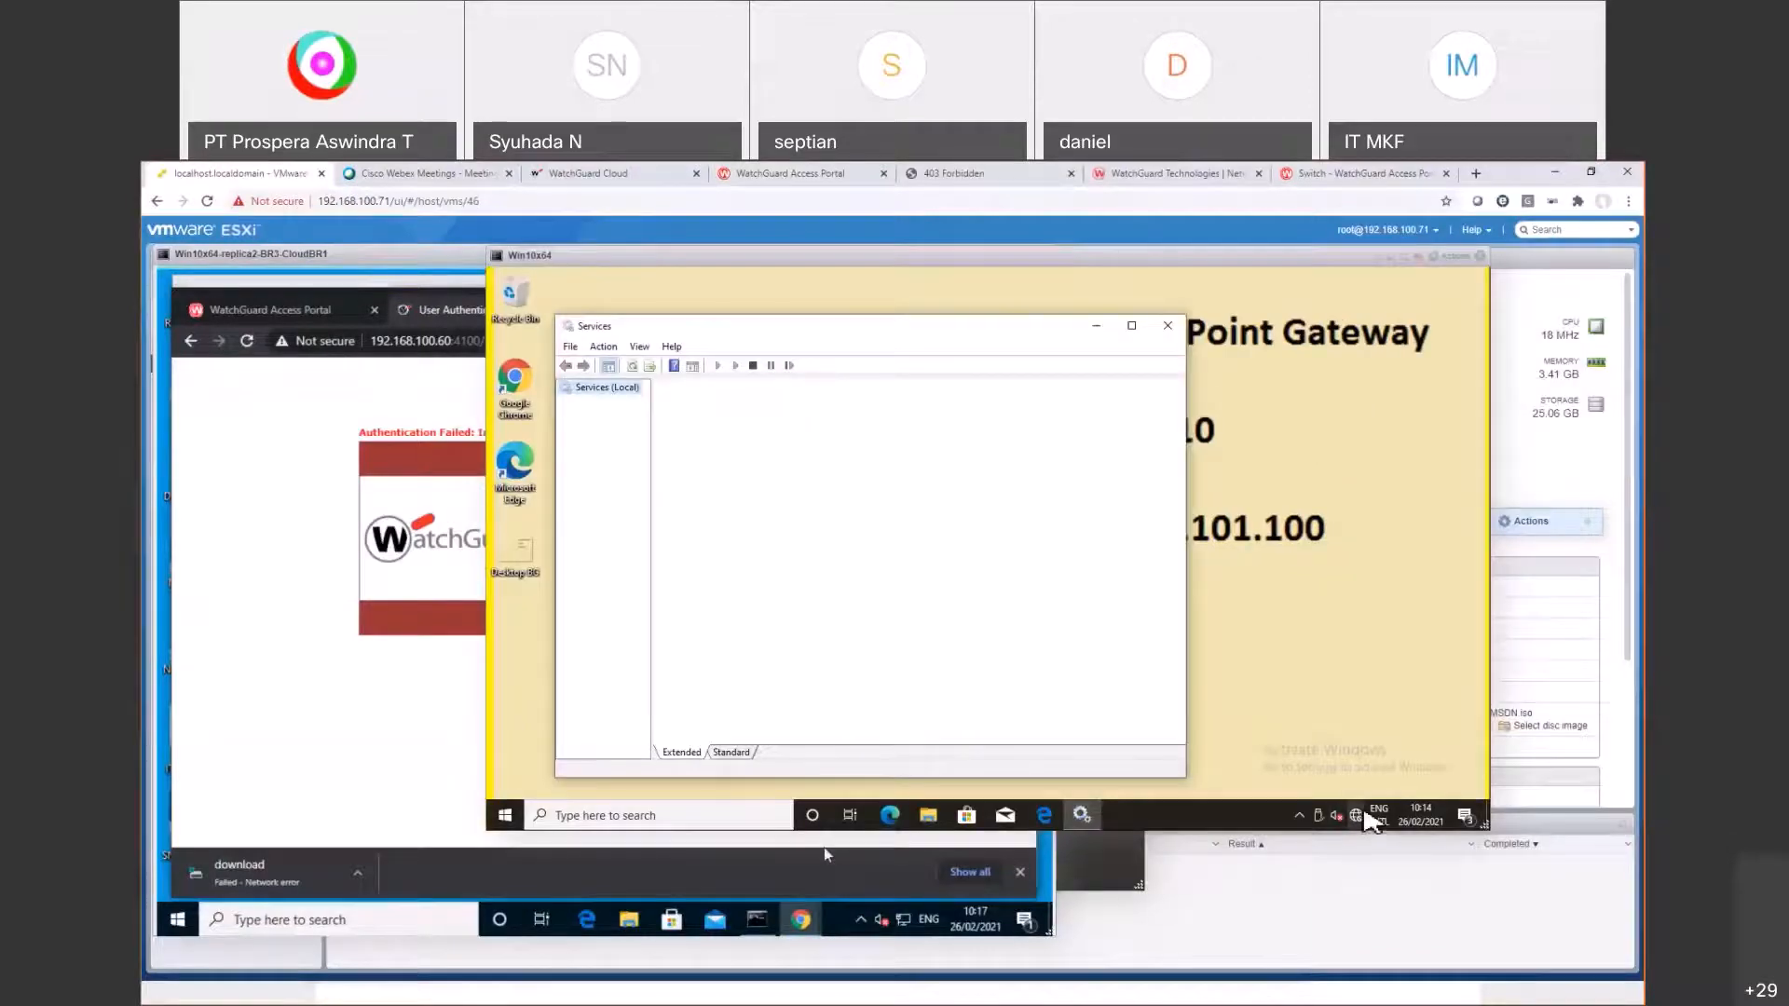
Step: Check the VM's Internet connection in Network & Internet settings, then go back to WatchGuard Cloud
click(1356, 816)
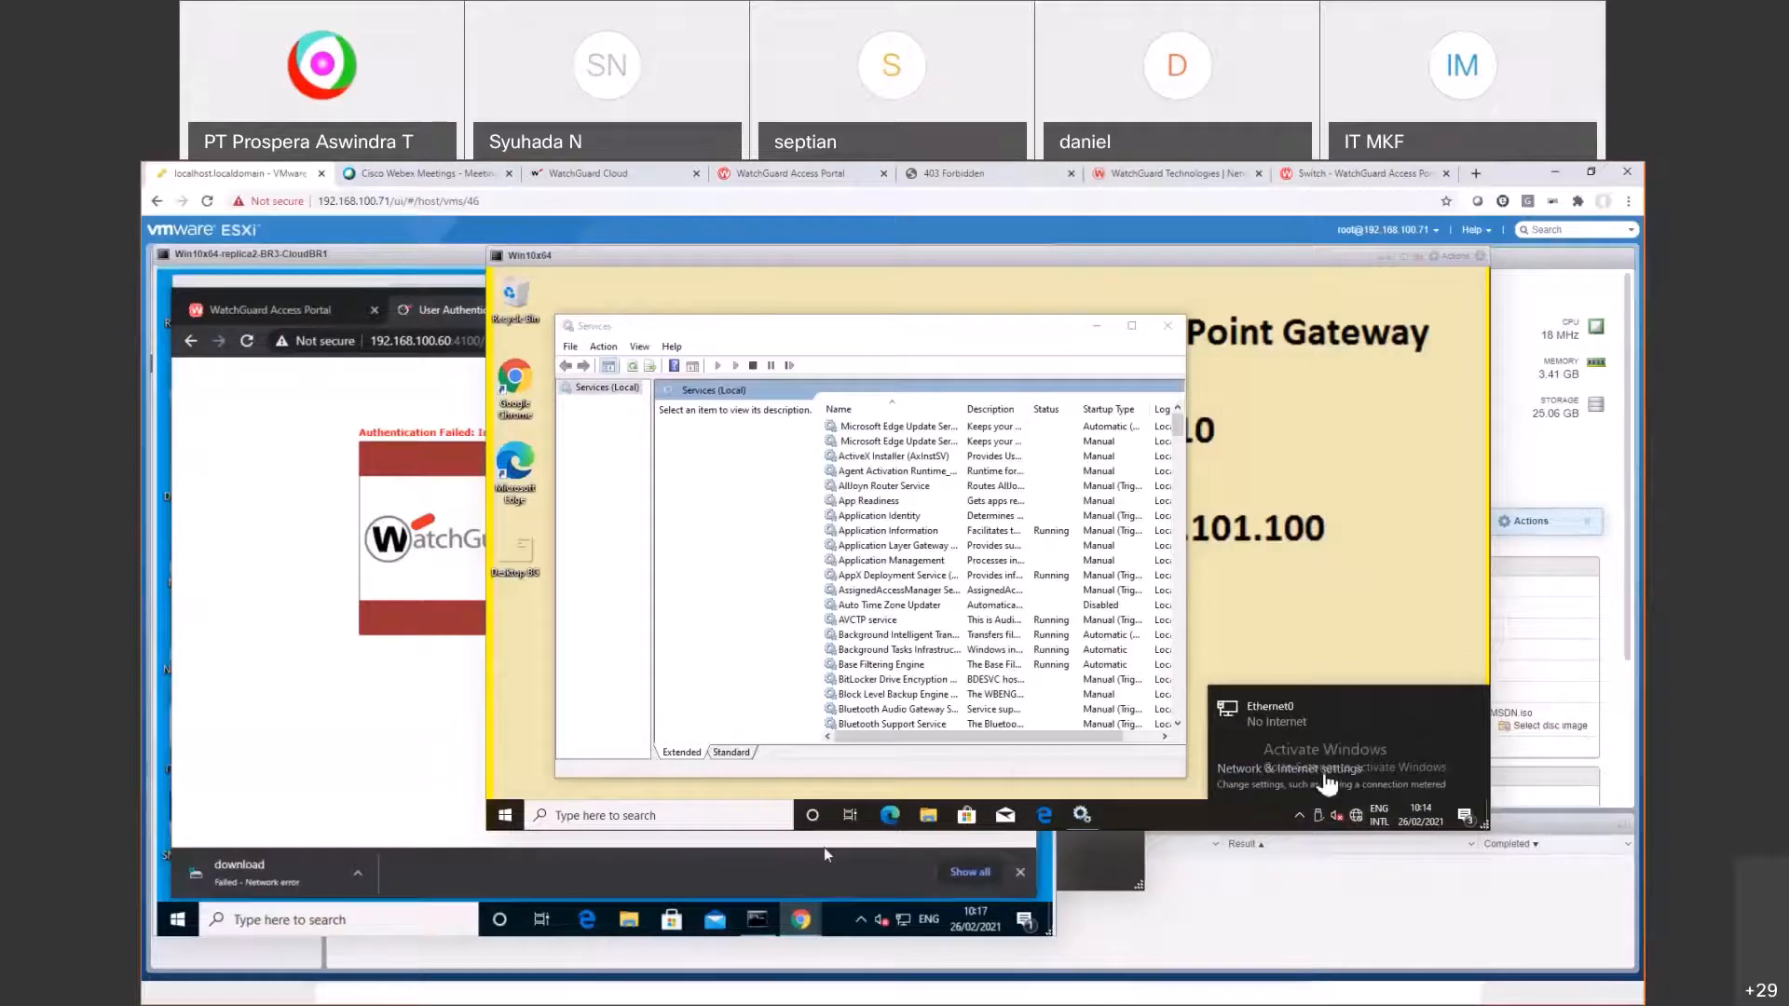
click(1327, 781)
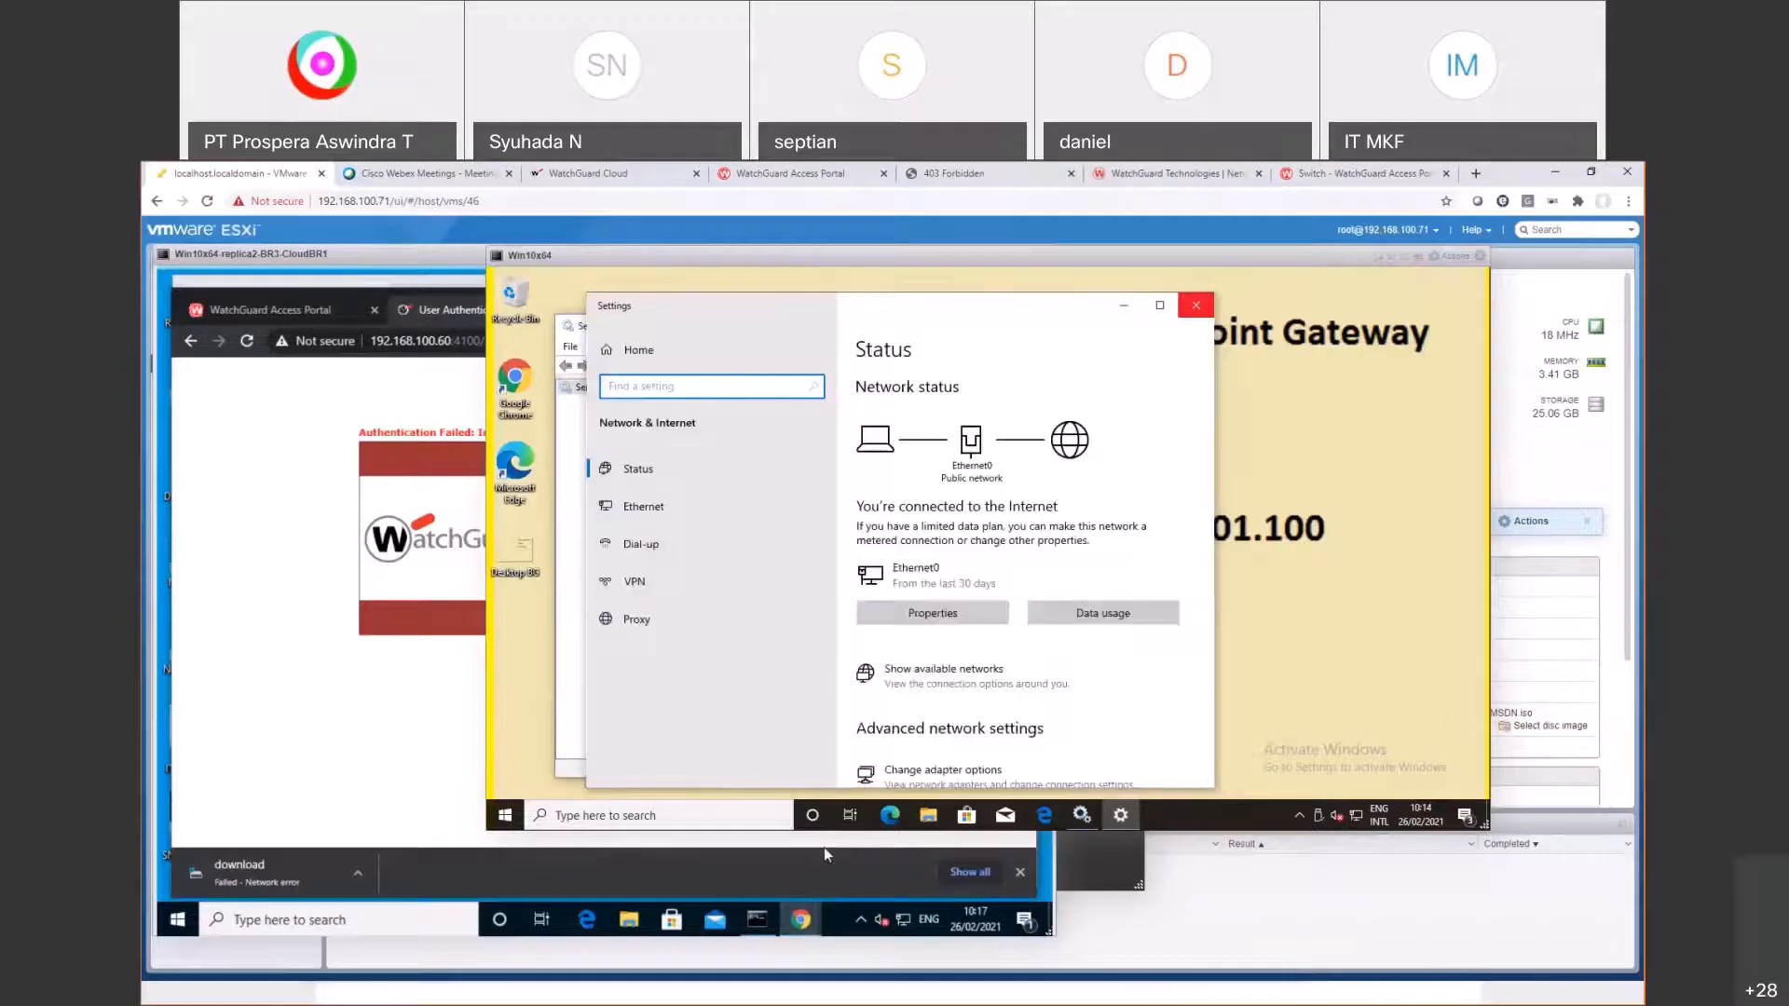
click(1197, 305)
click(589, 174)
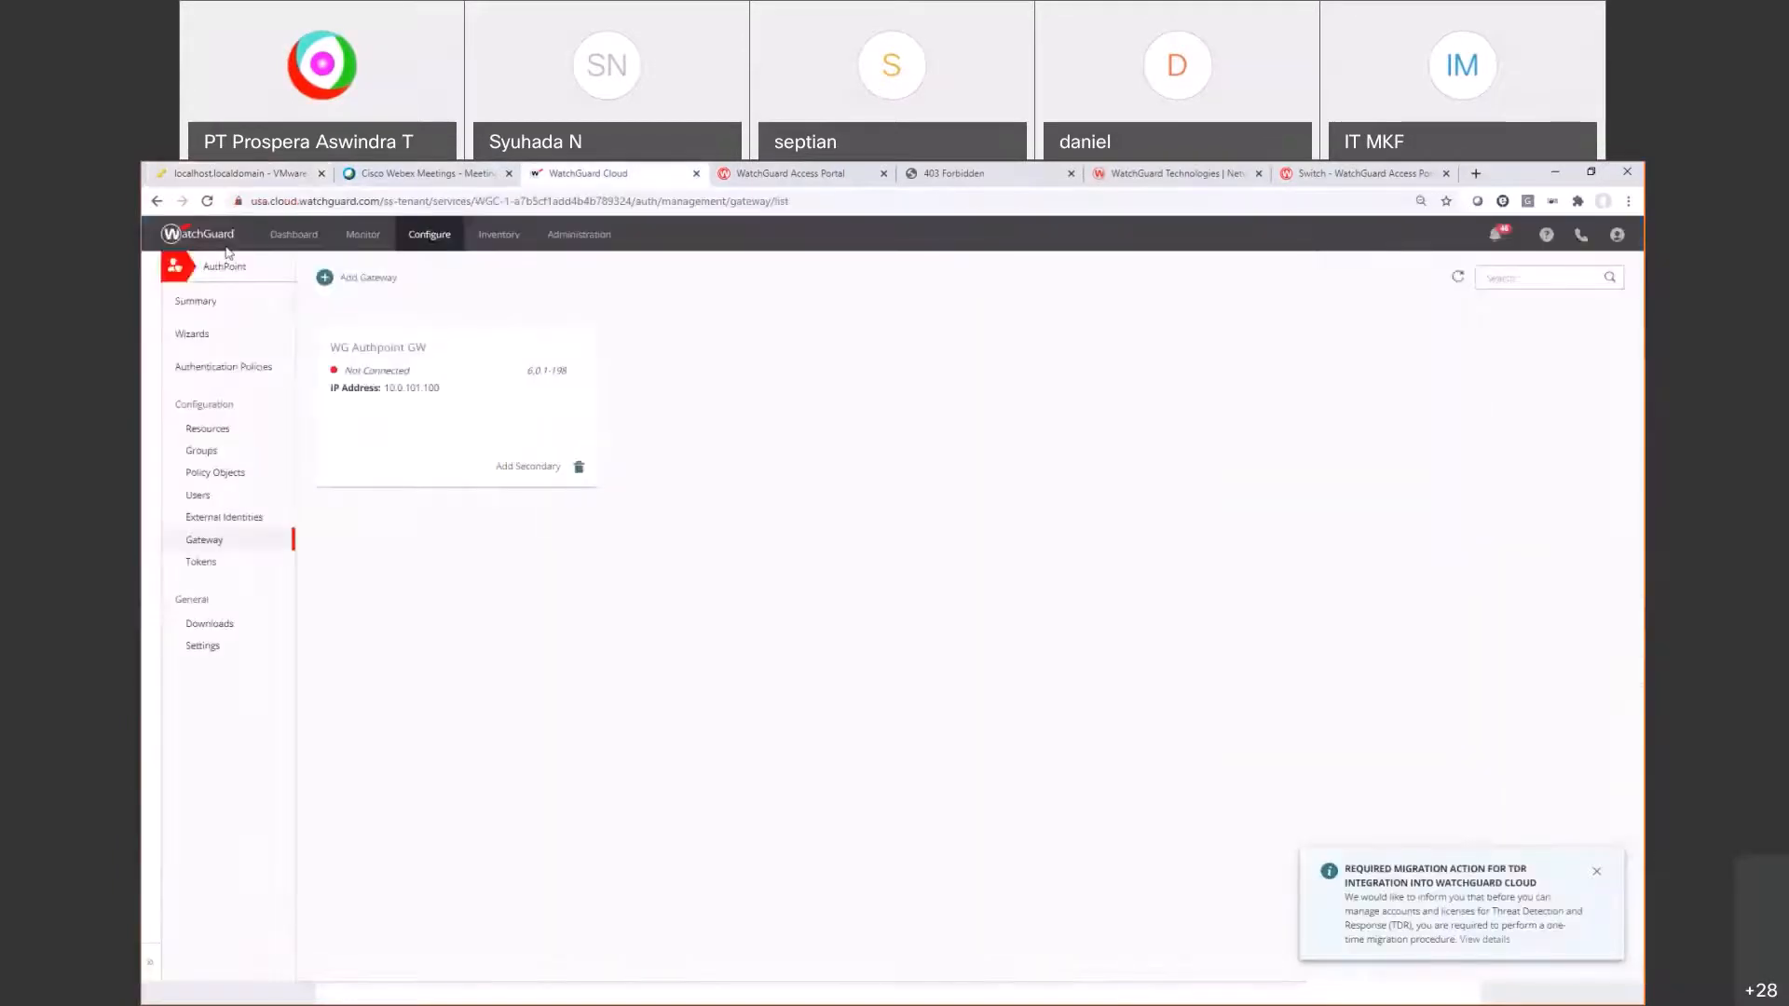
Step: Reload the Gateway page; WG Authpoint GW at 10.0.101.100 still shows Not Connected
click(205, 202)
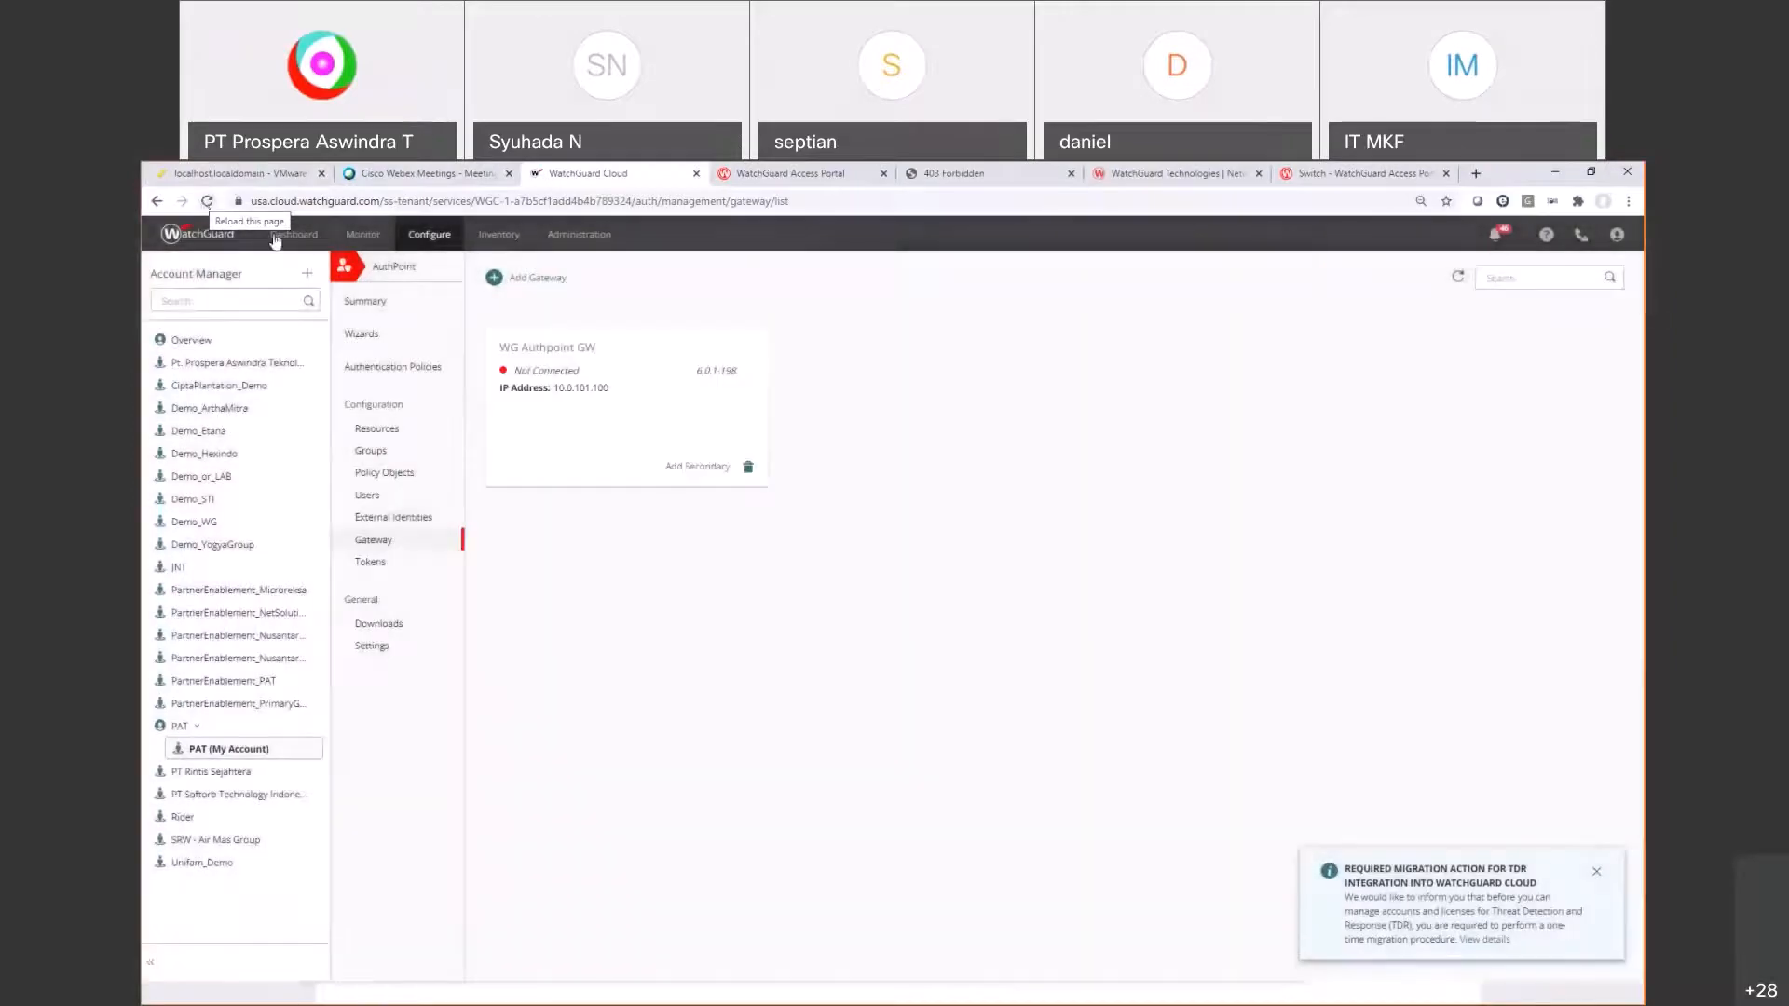
Step: In the VM's Command Prompt, confirm IP 10.0.101.100 with ipconfig and ping 4.2.2.2 successfully
click(228, 174)
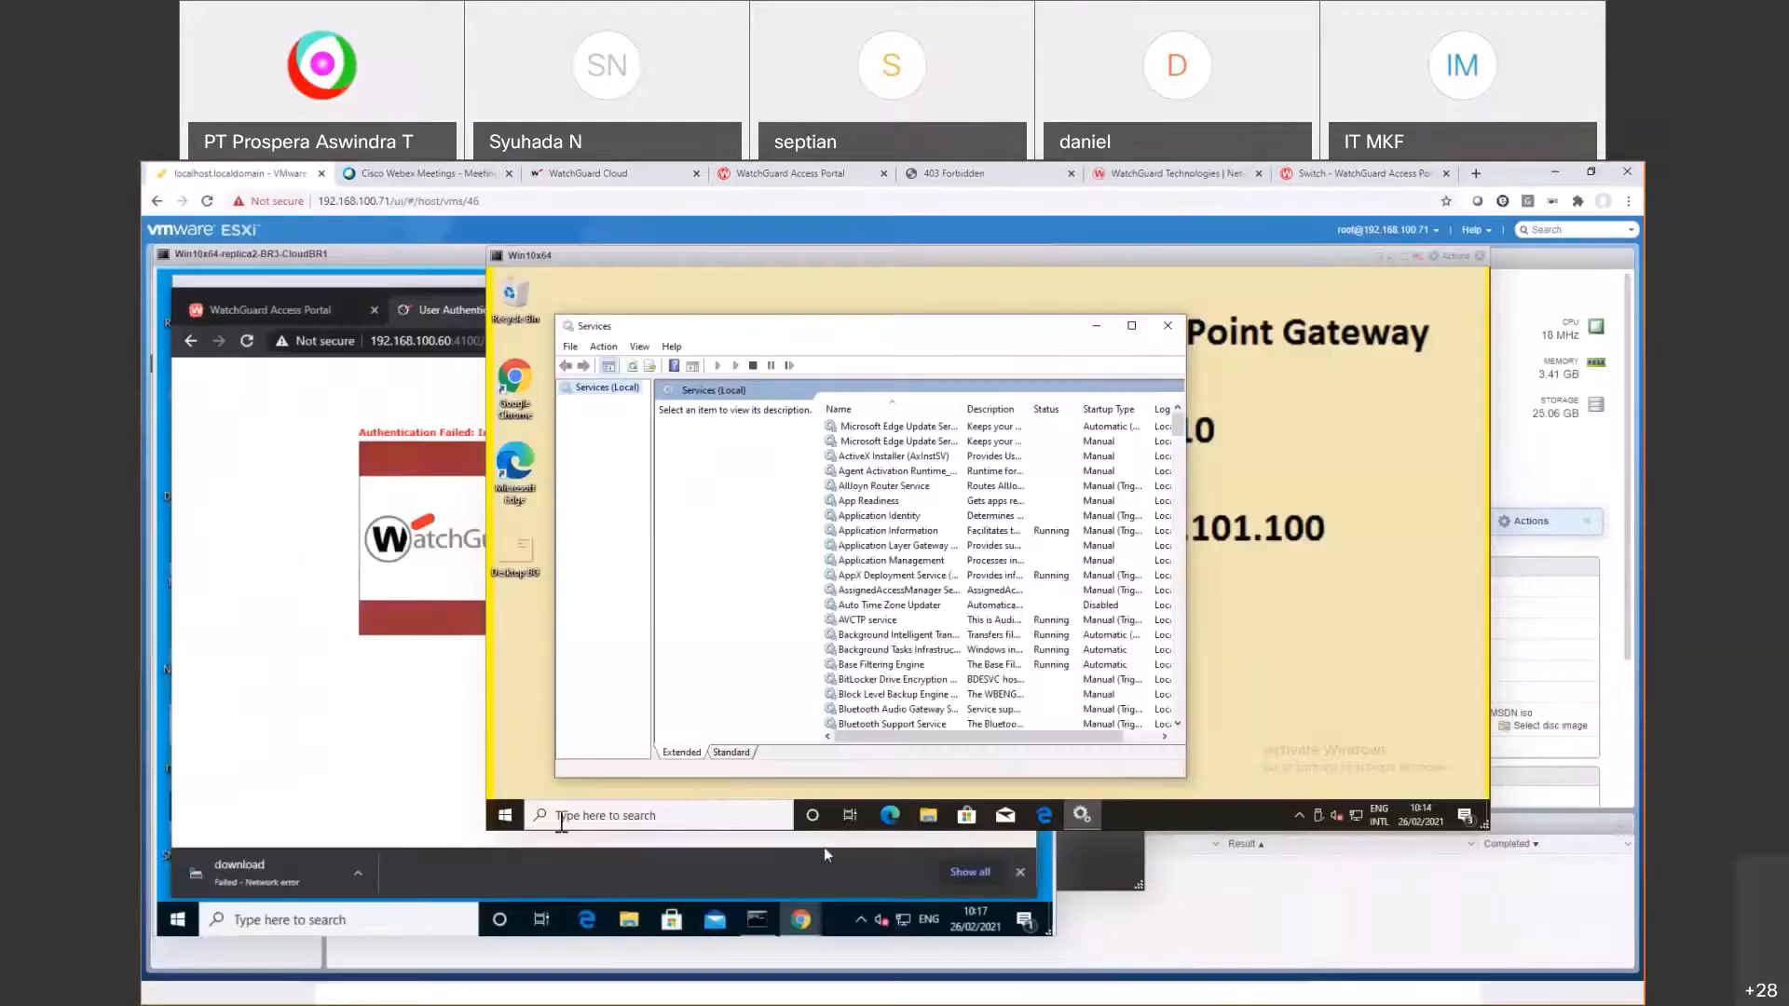
click(521, 812)
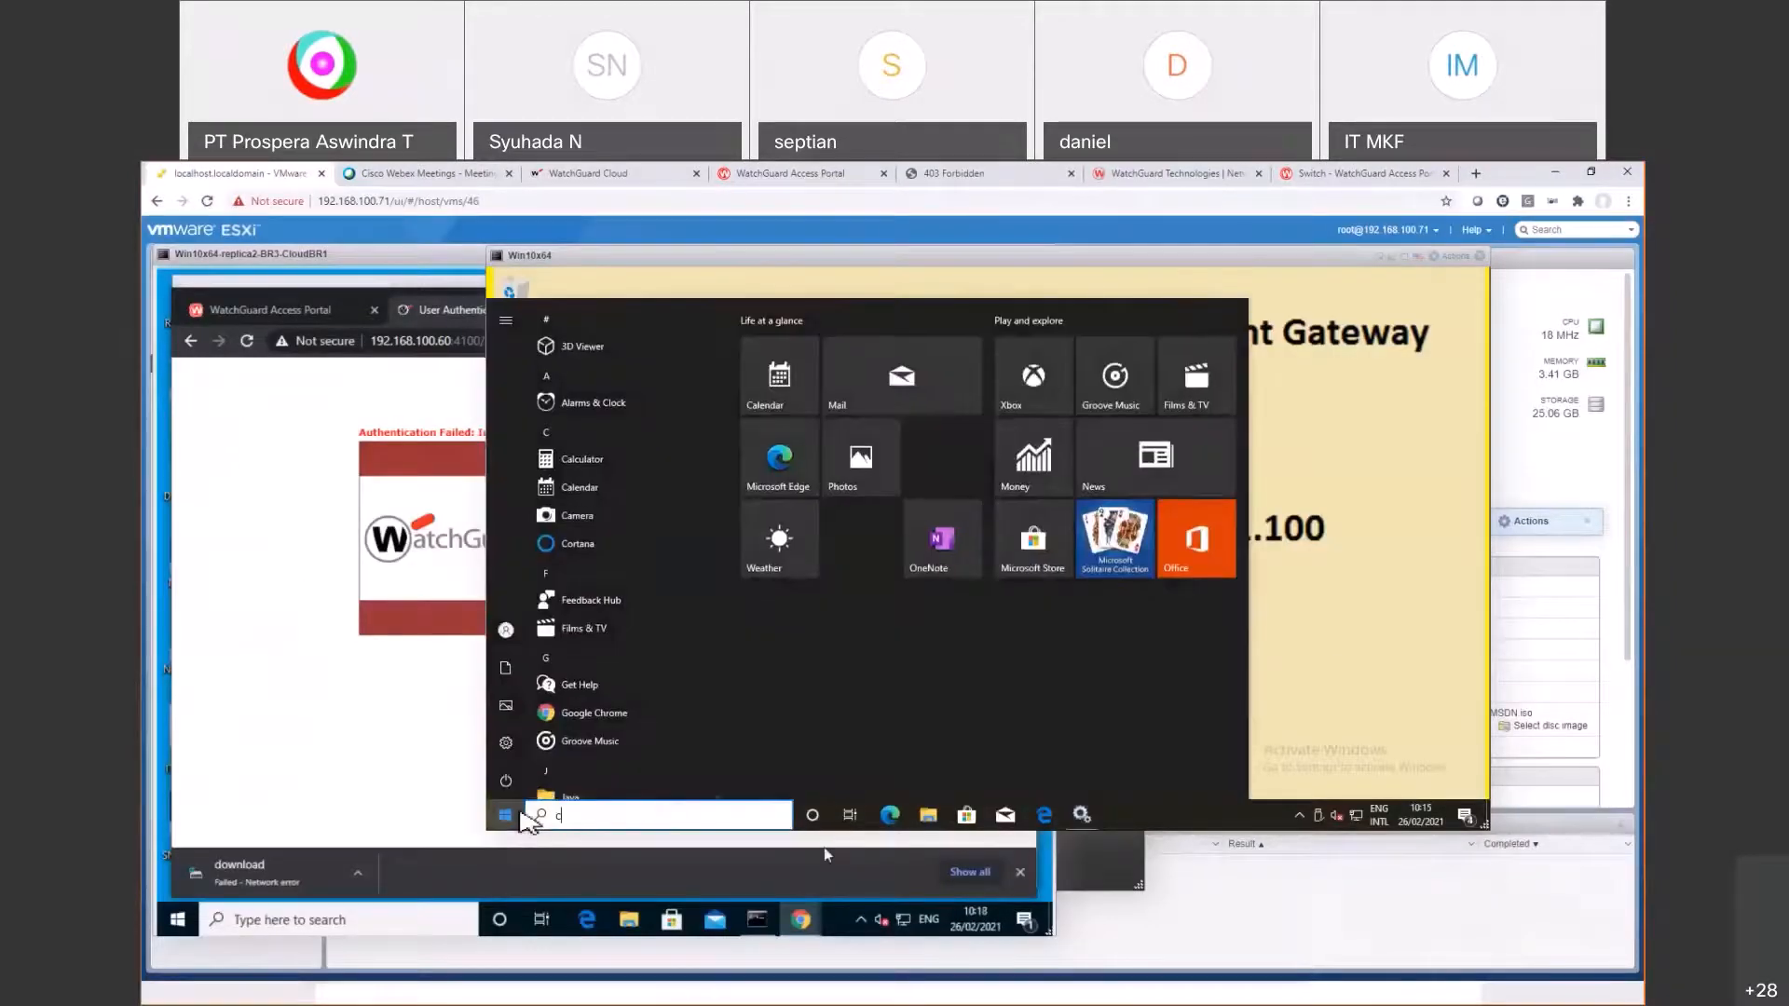
text(cmd)
key(Return)
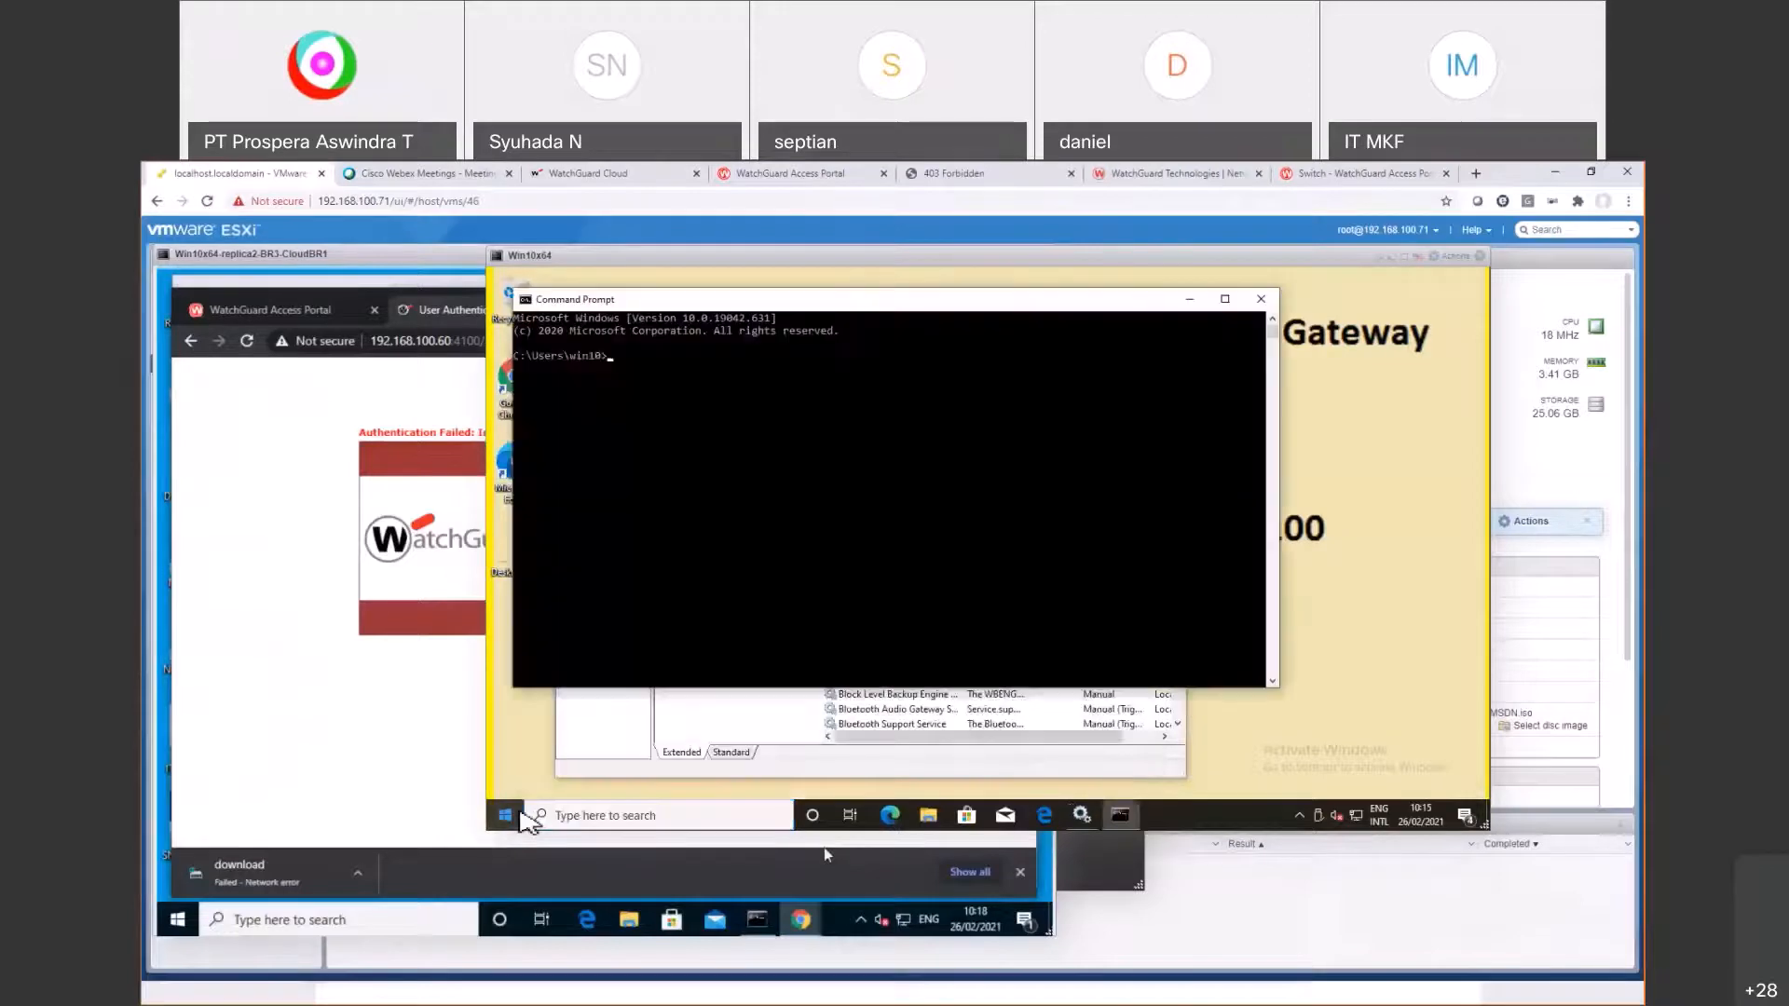
text(ipconfig)
key(Return)
text(ping 4.2.2.2)
key(Return)
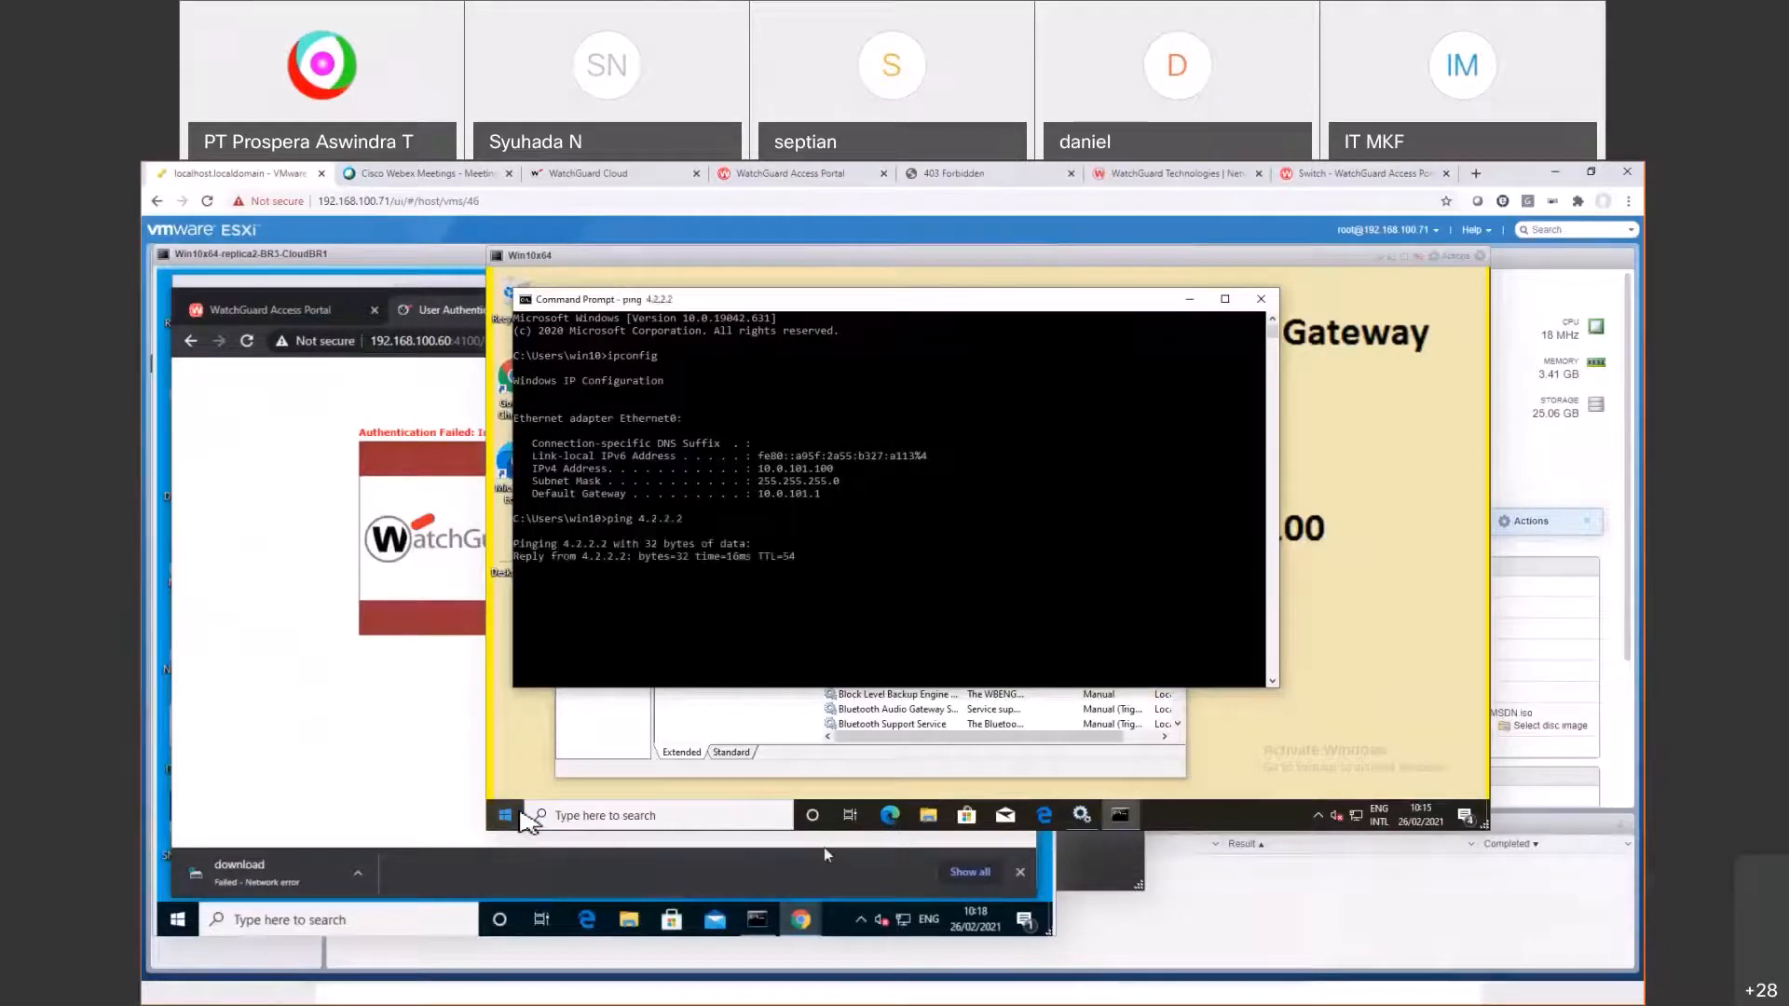
key(ctrl+c)
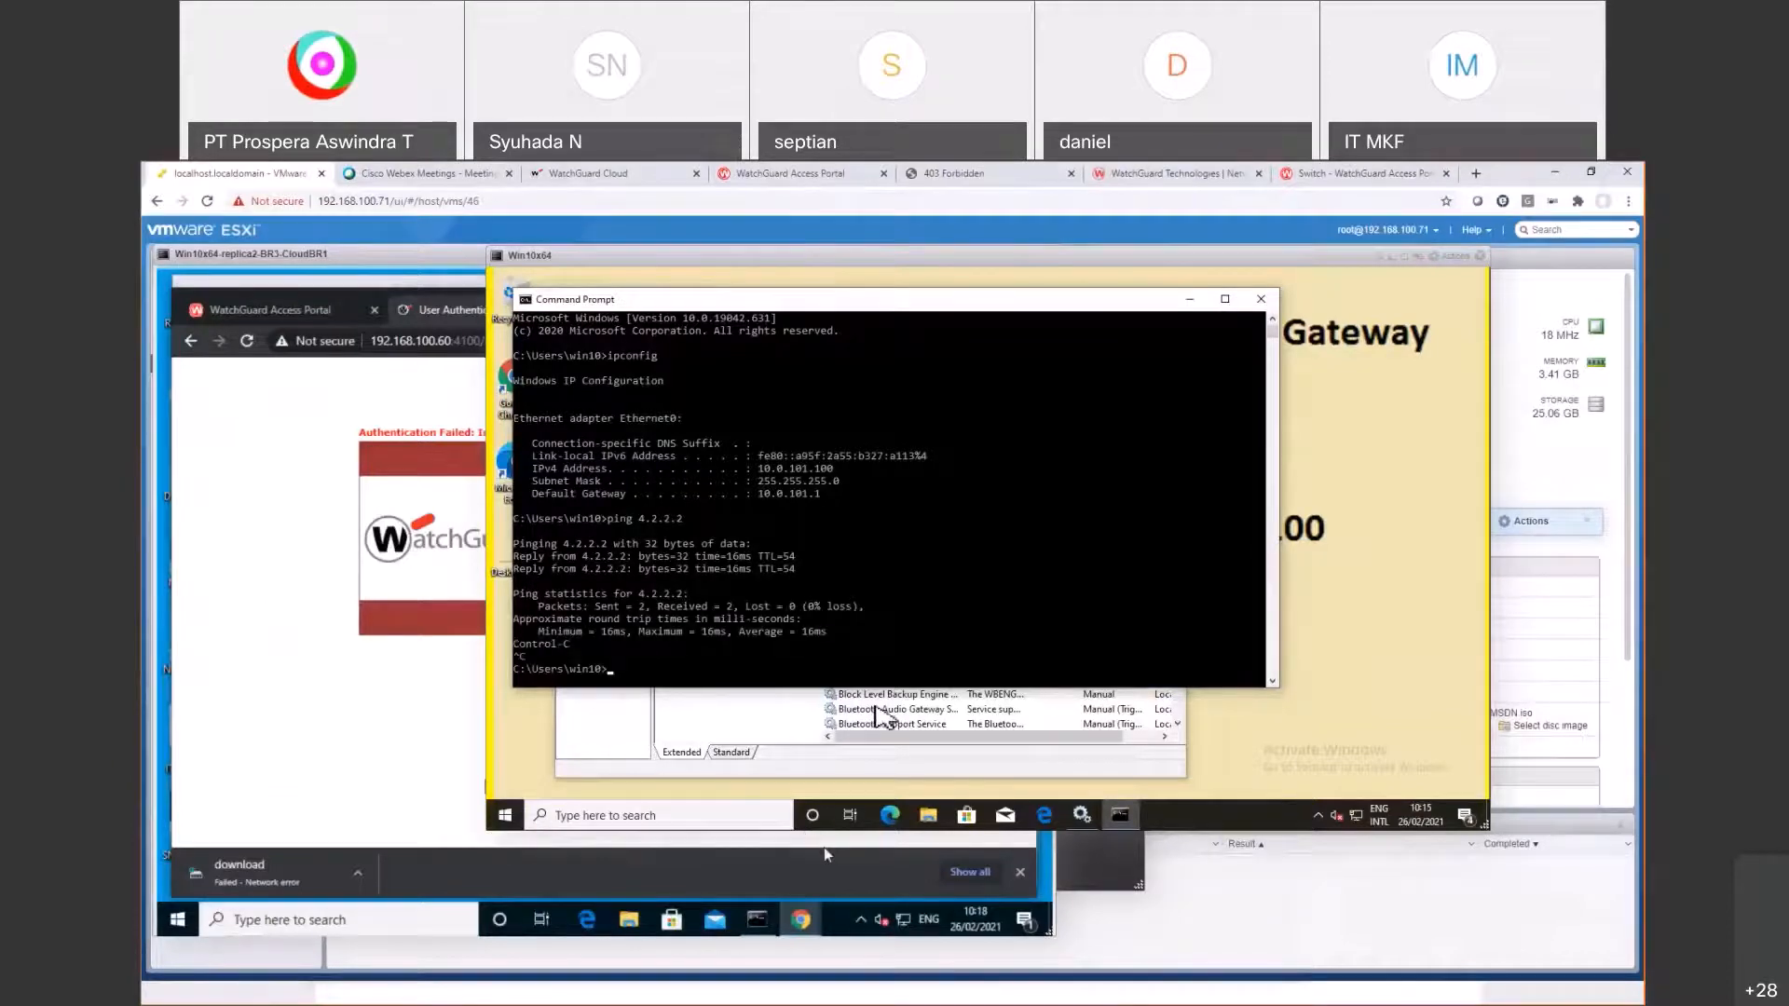
click(876, 709)
Step: Start the WatchGuard AuthPoint Gateway service from the Services list
text(wat)
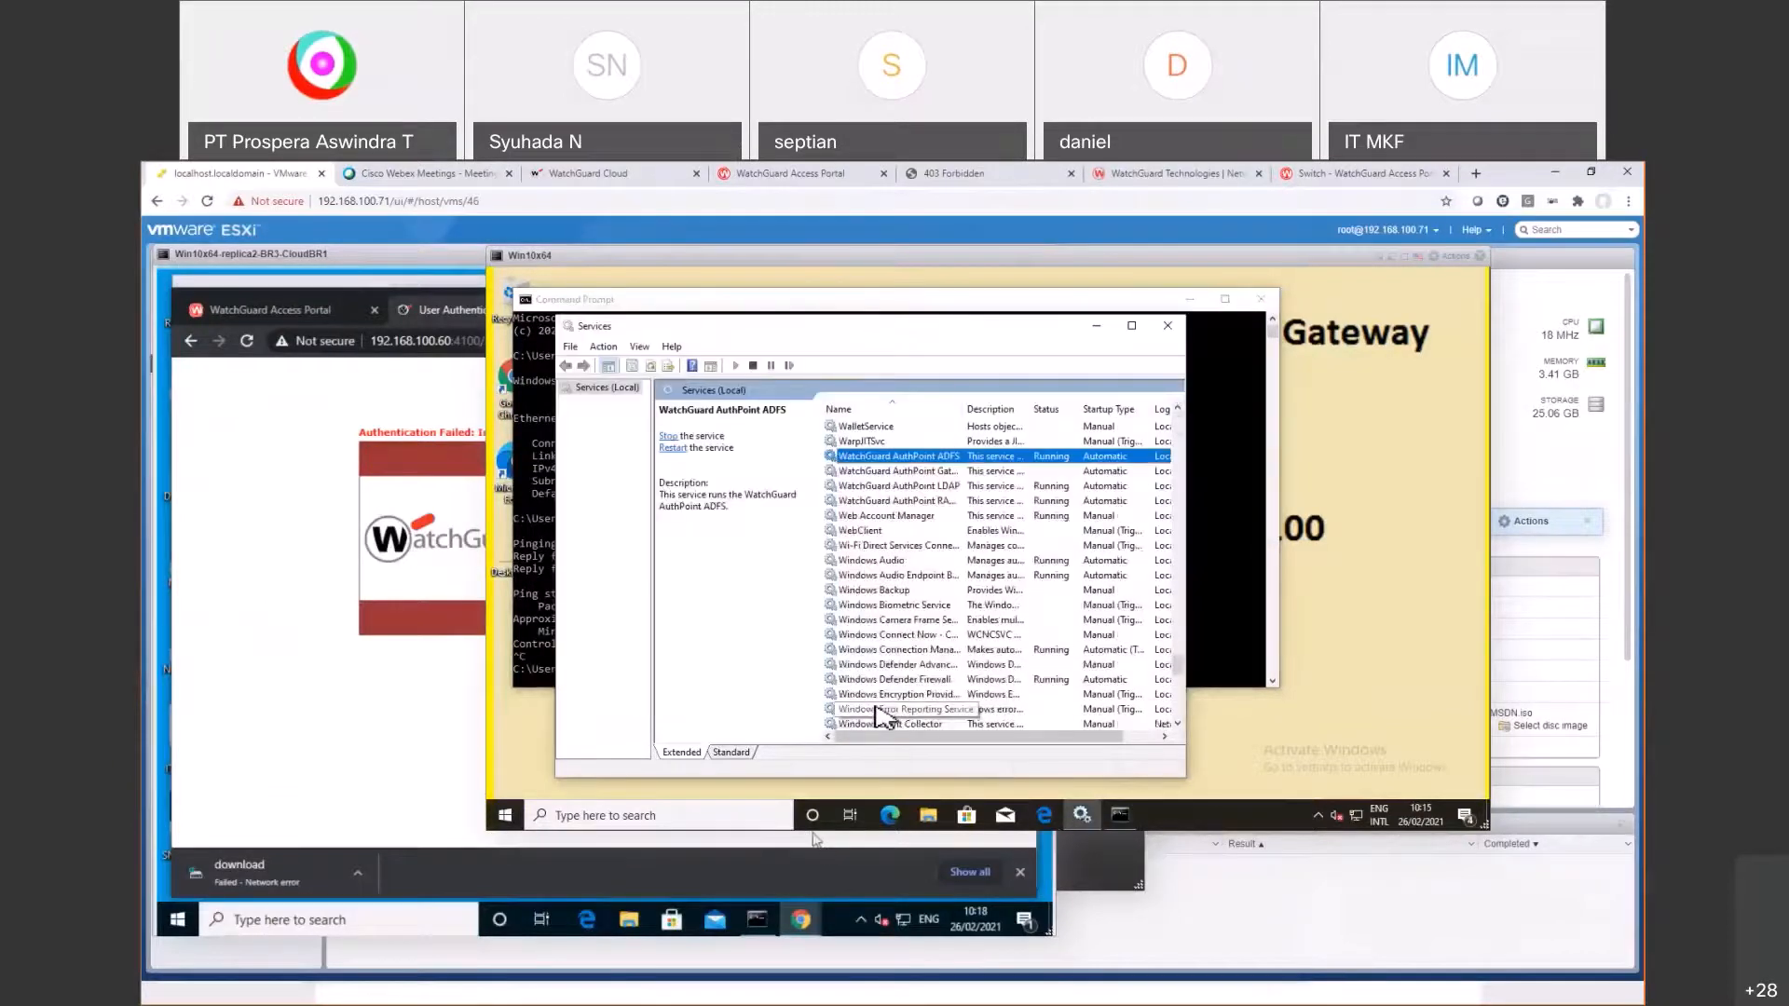
click(1025, 473)
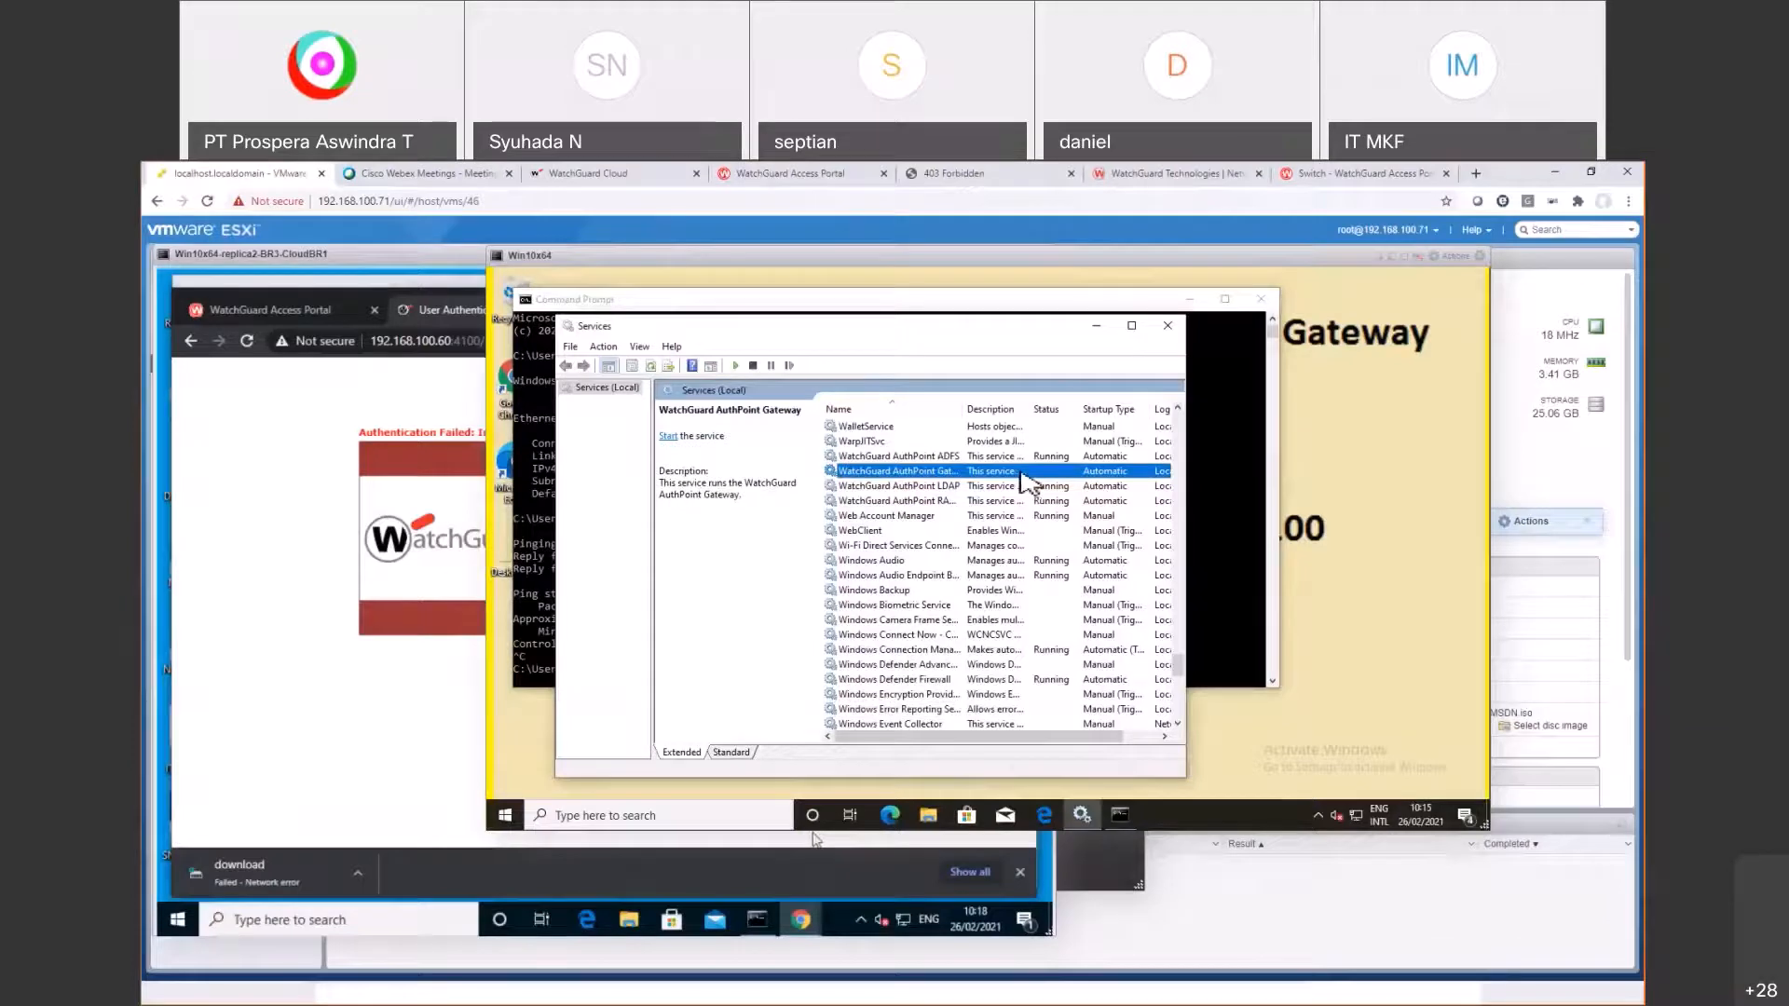
right_click(1021, 473)
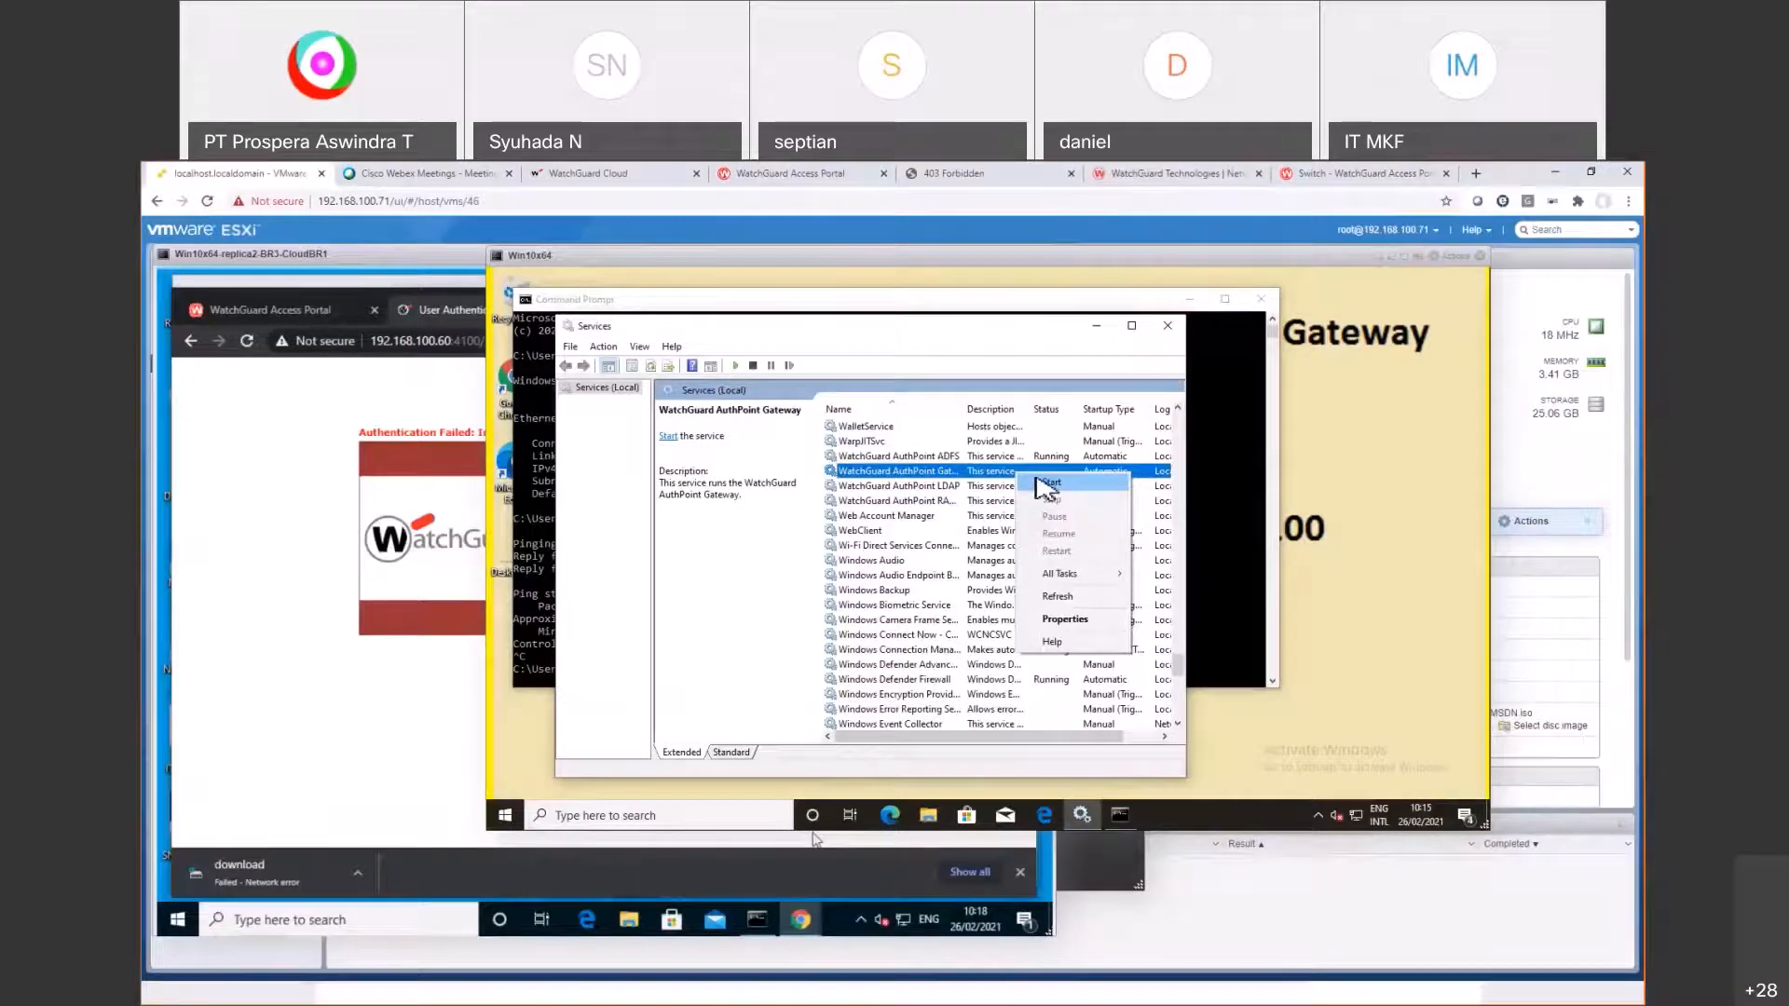
click(1045, 482)
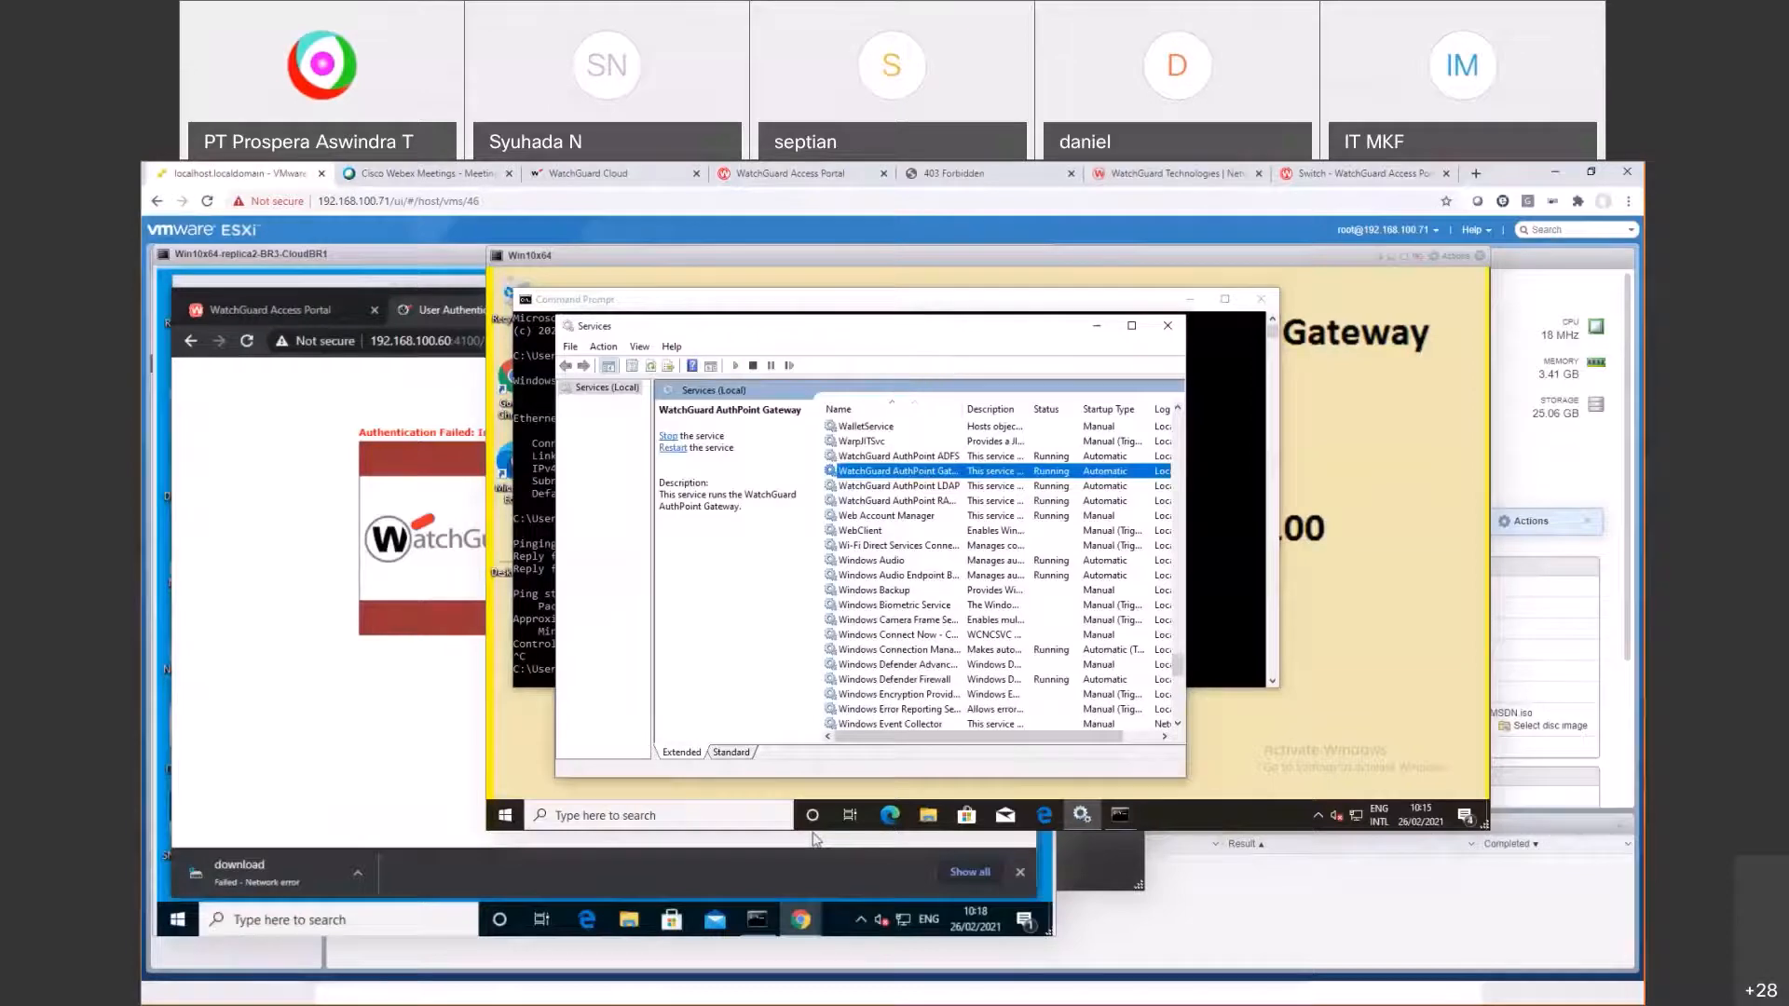
click(588, 174)
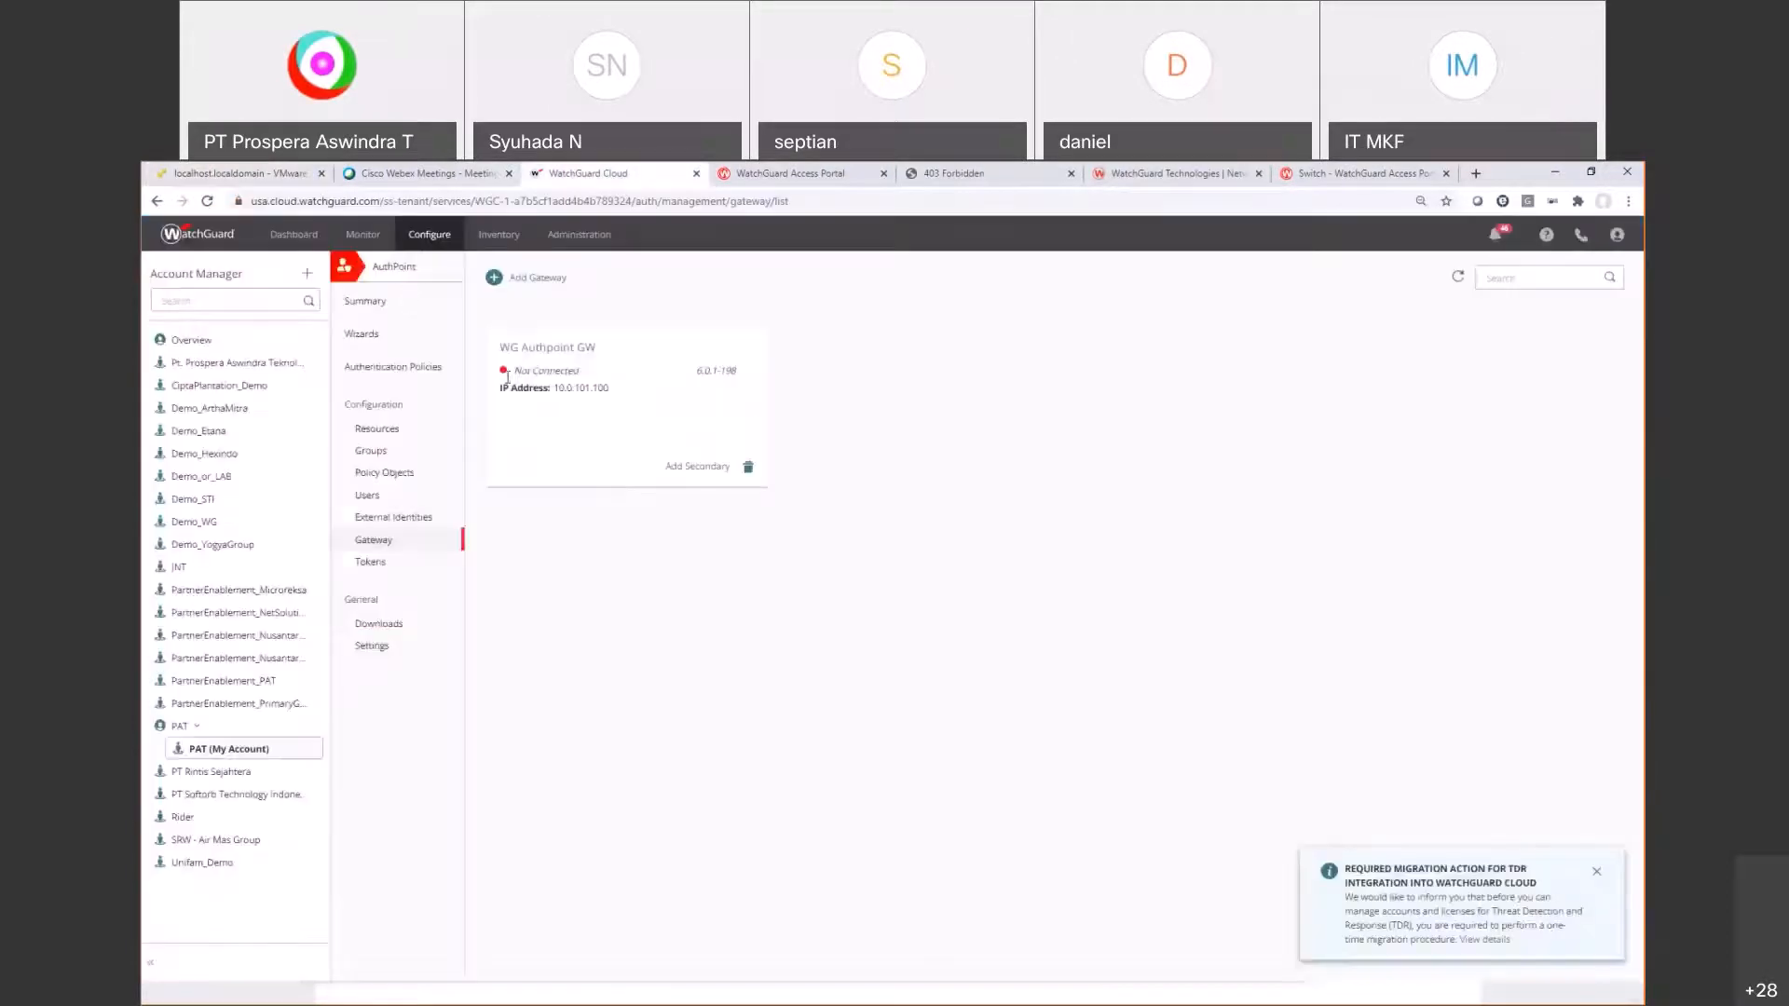
Step: Reload the gateway page to see WG Authpoint GW now Connected, then return to ESXi
click(203, 207)
drag(552, 388, 514, 370)
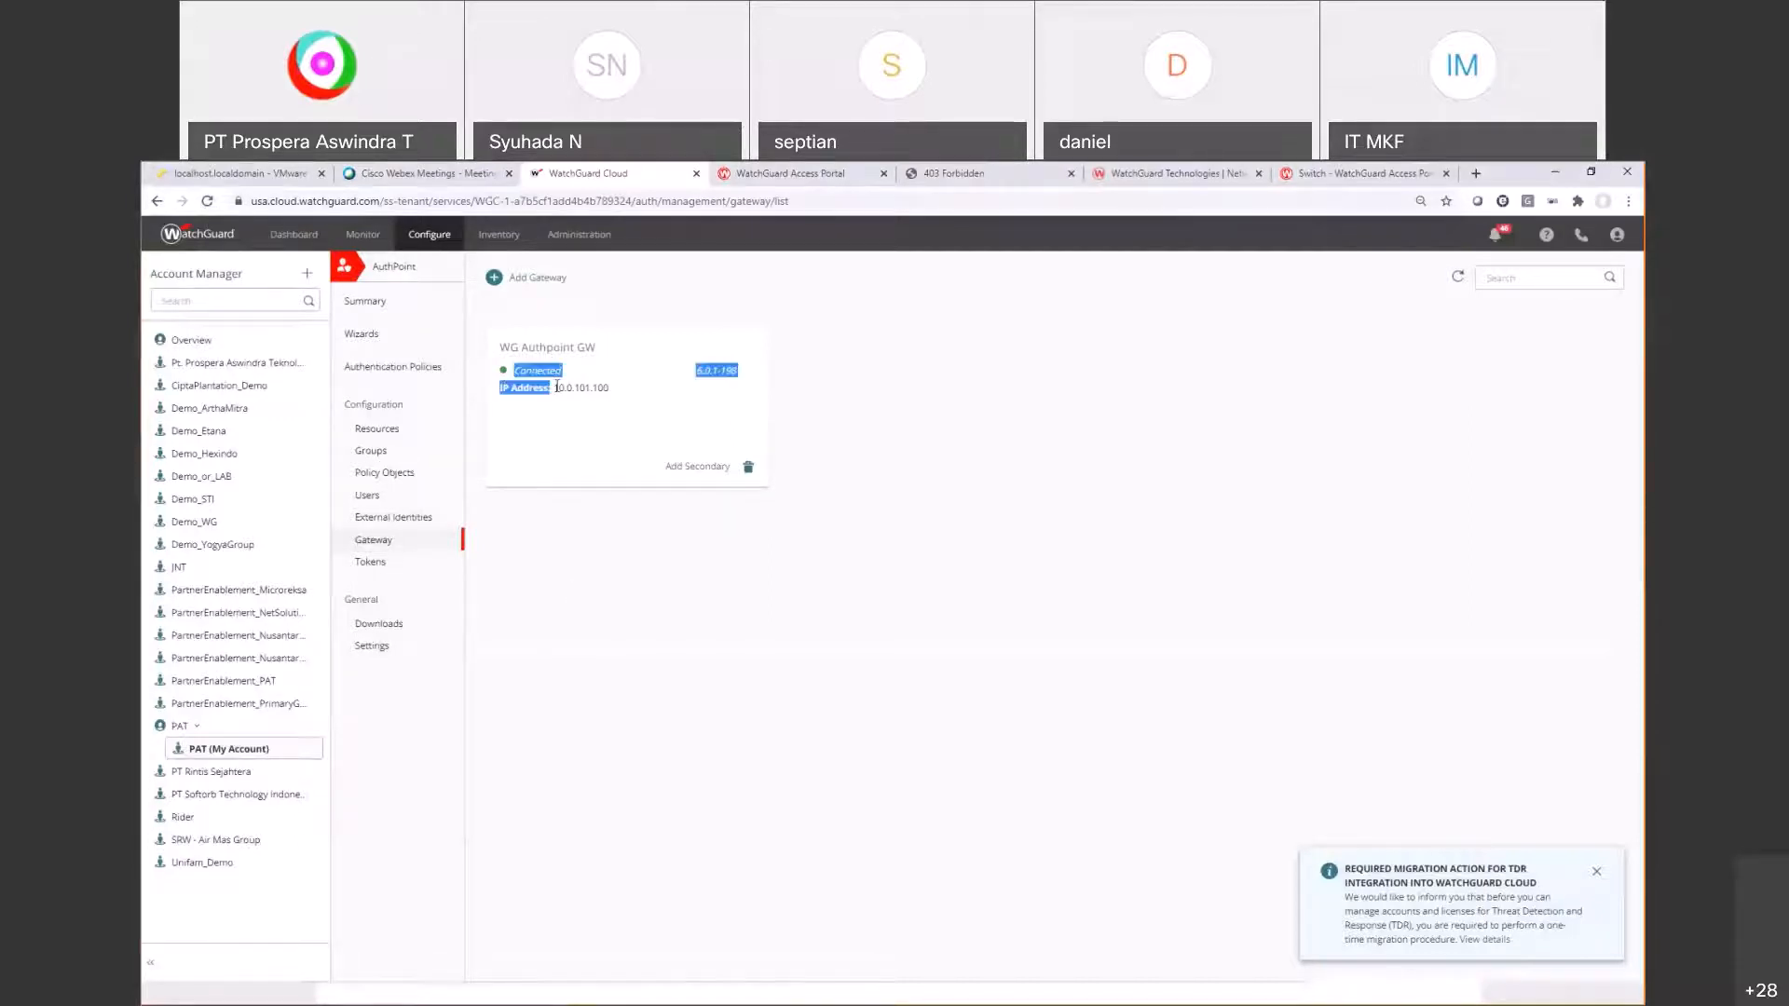
click(203, 173)
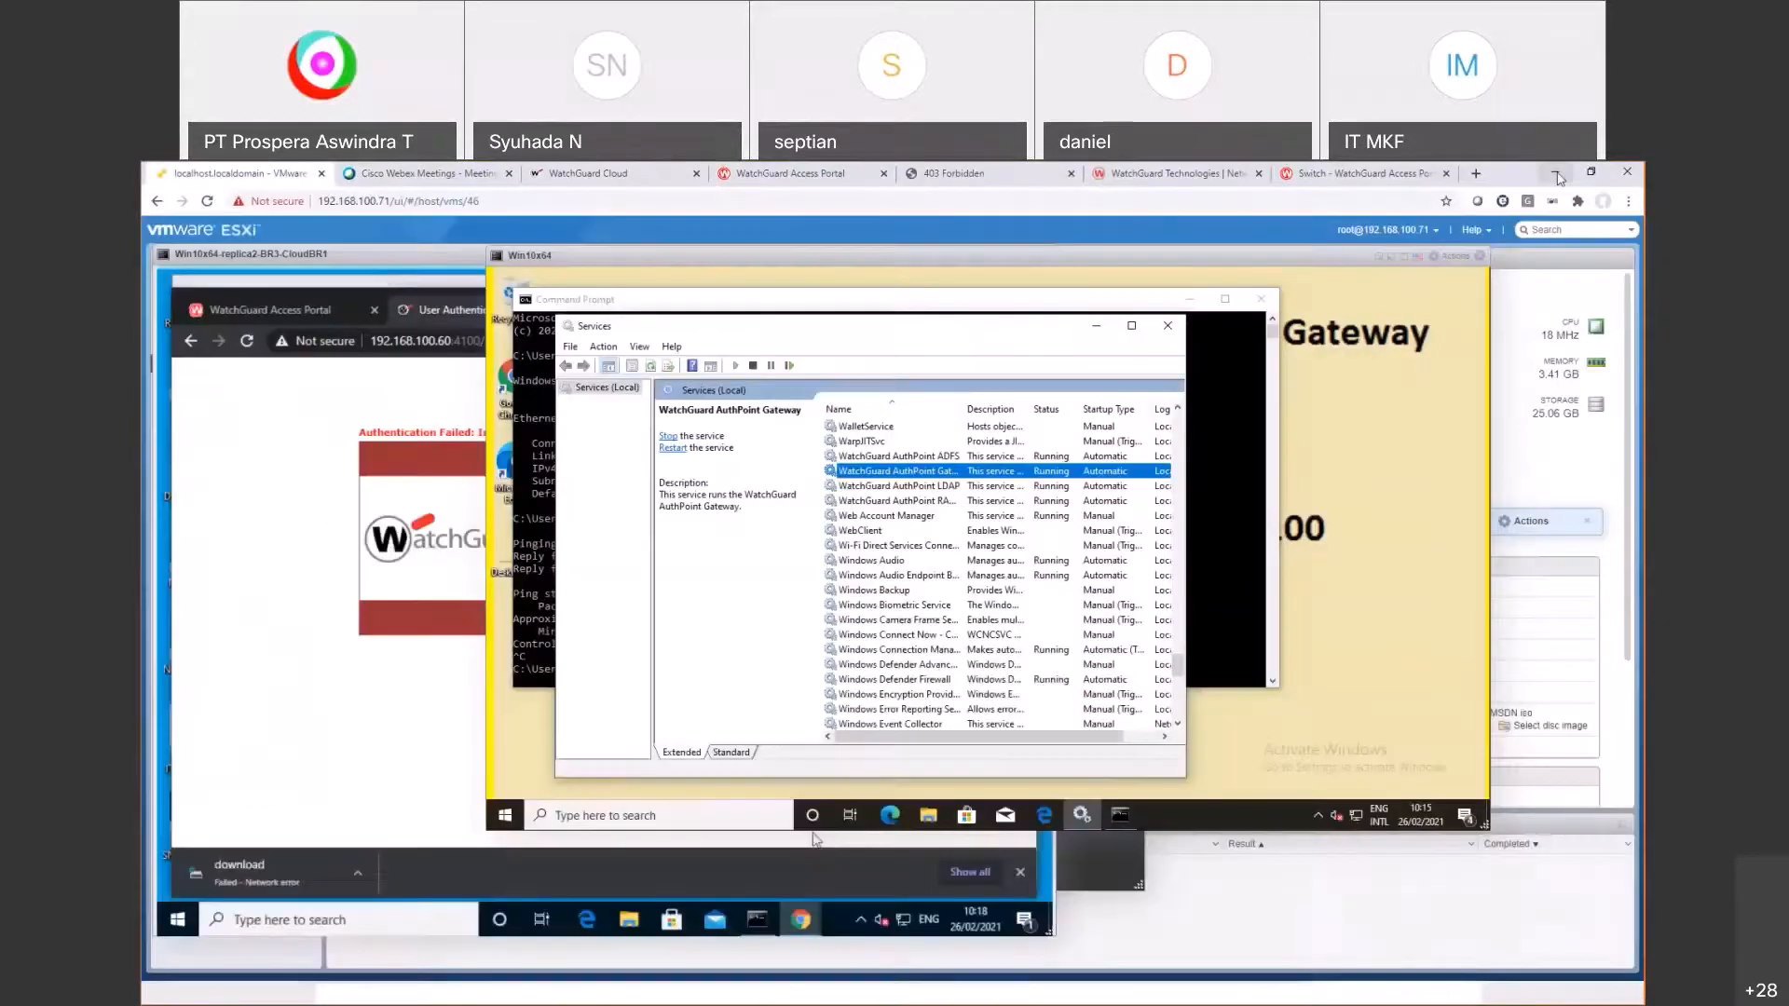
Step: Log in to the Access Portal as the demo user through the authpoint domain
click(1591, 172)
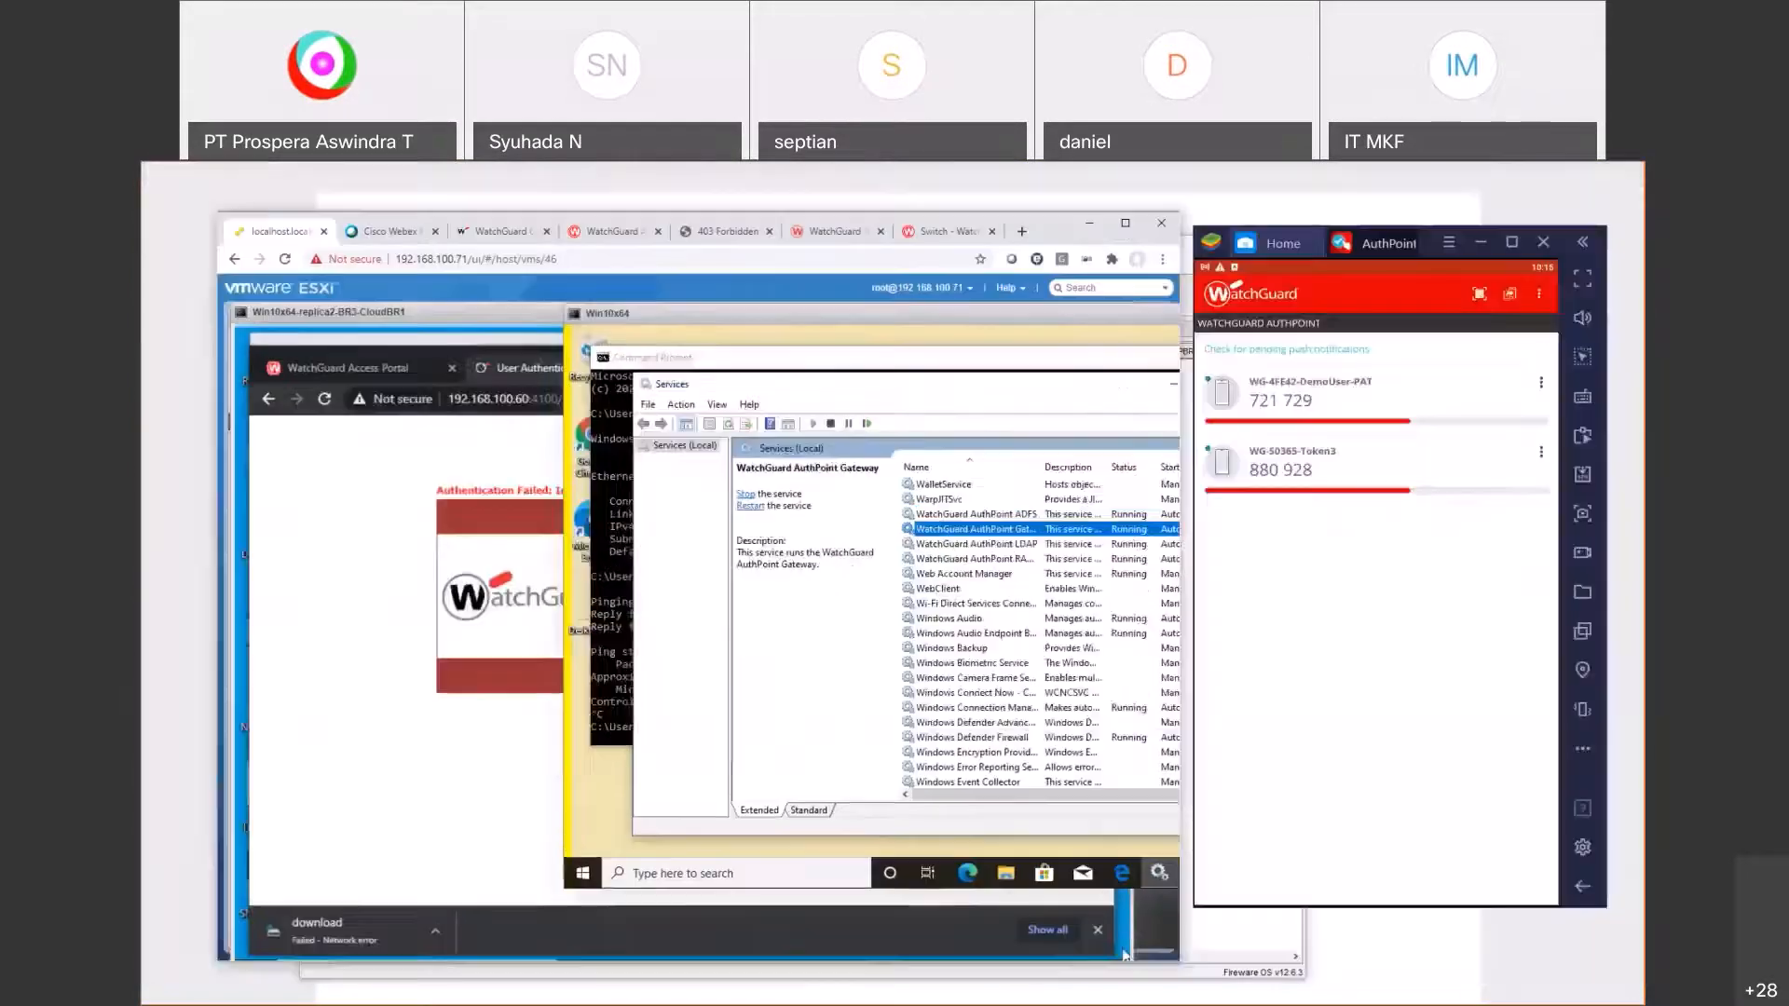
click(305, 477)
click(779, 610)
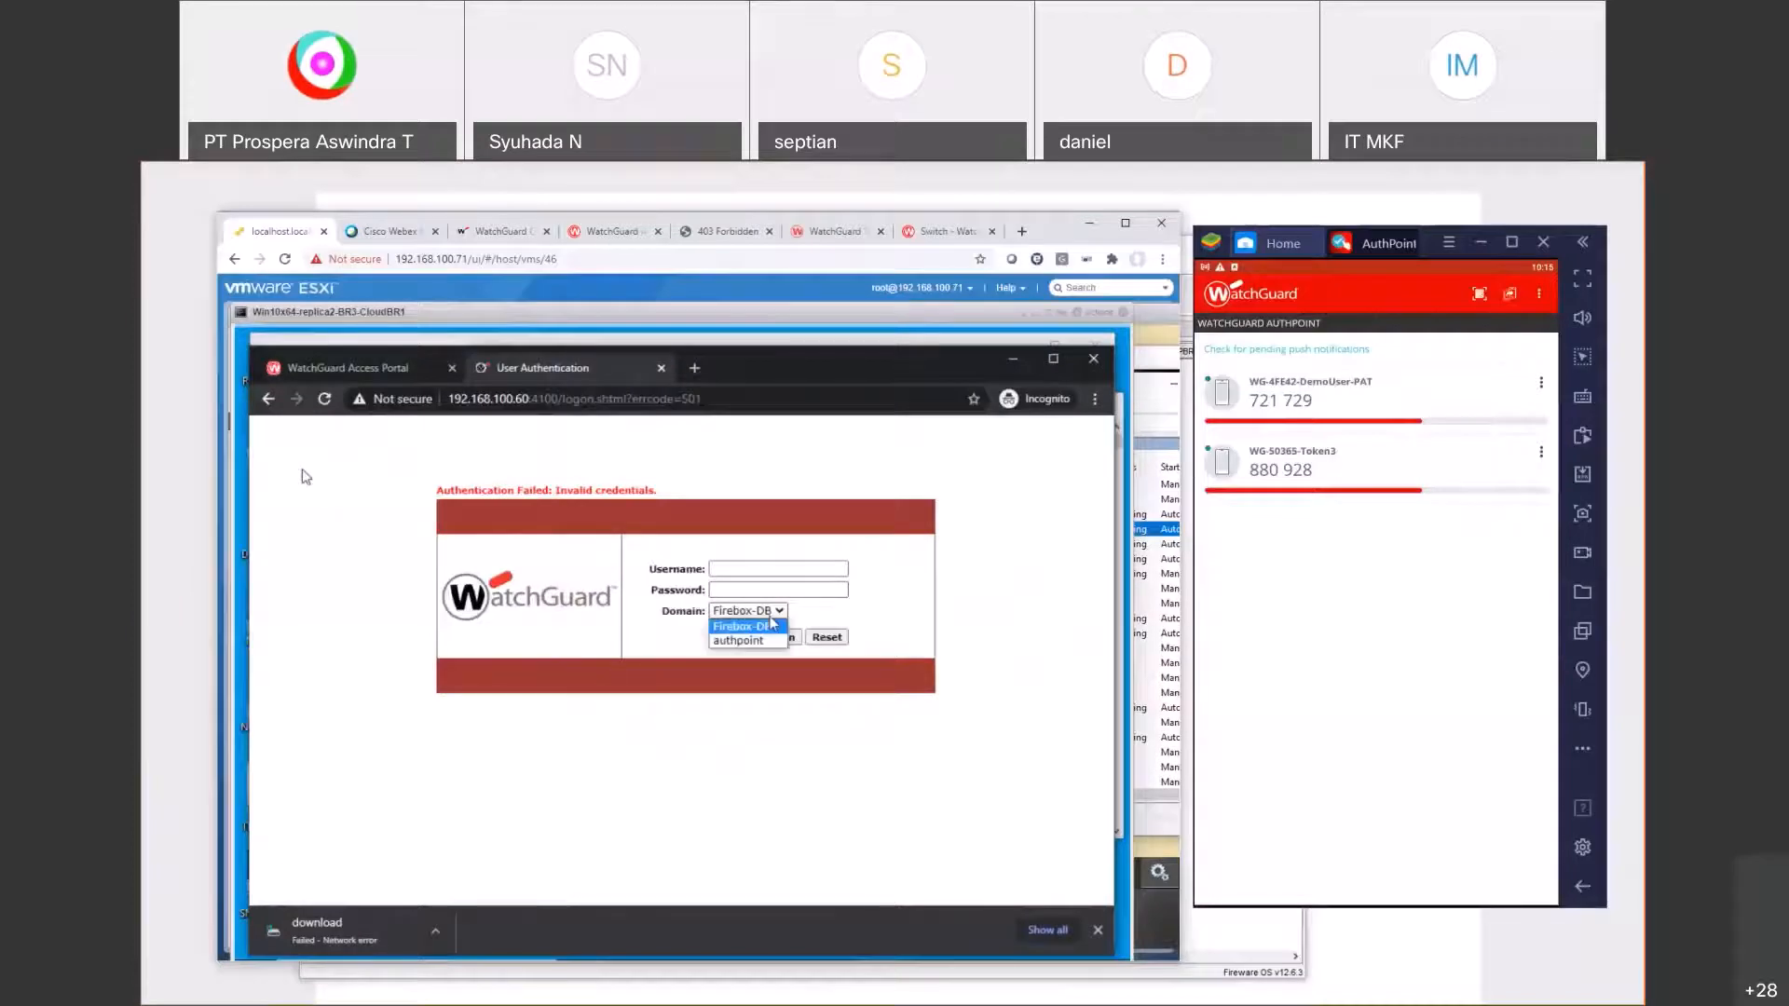
click(745, 637)
click(751, 569)
text(d)
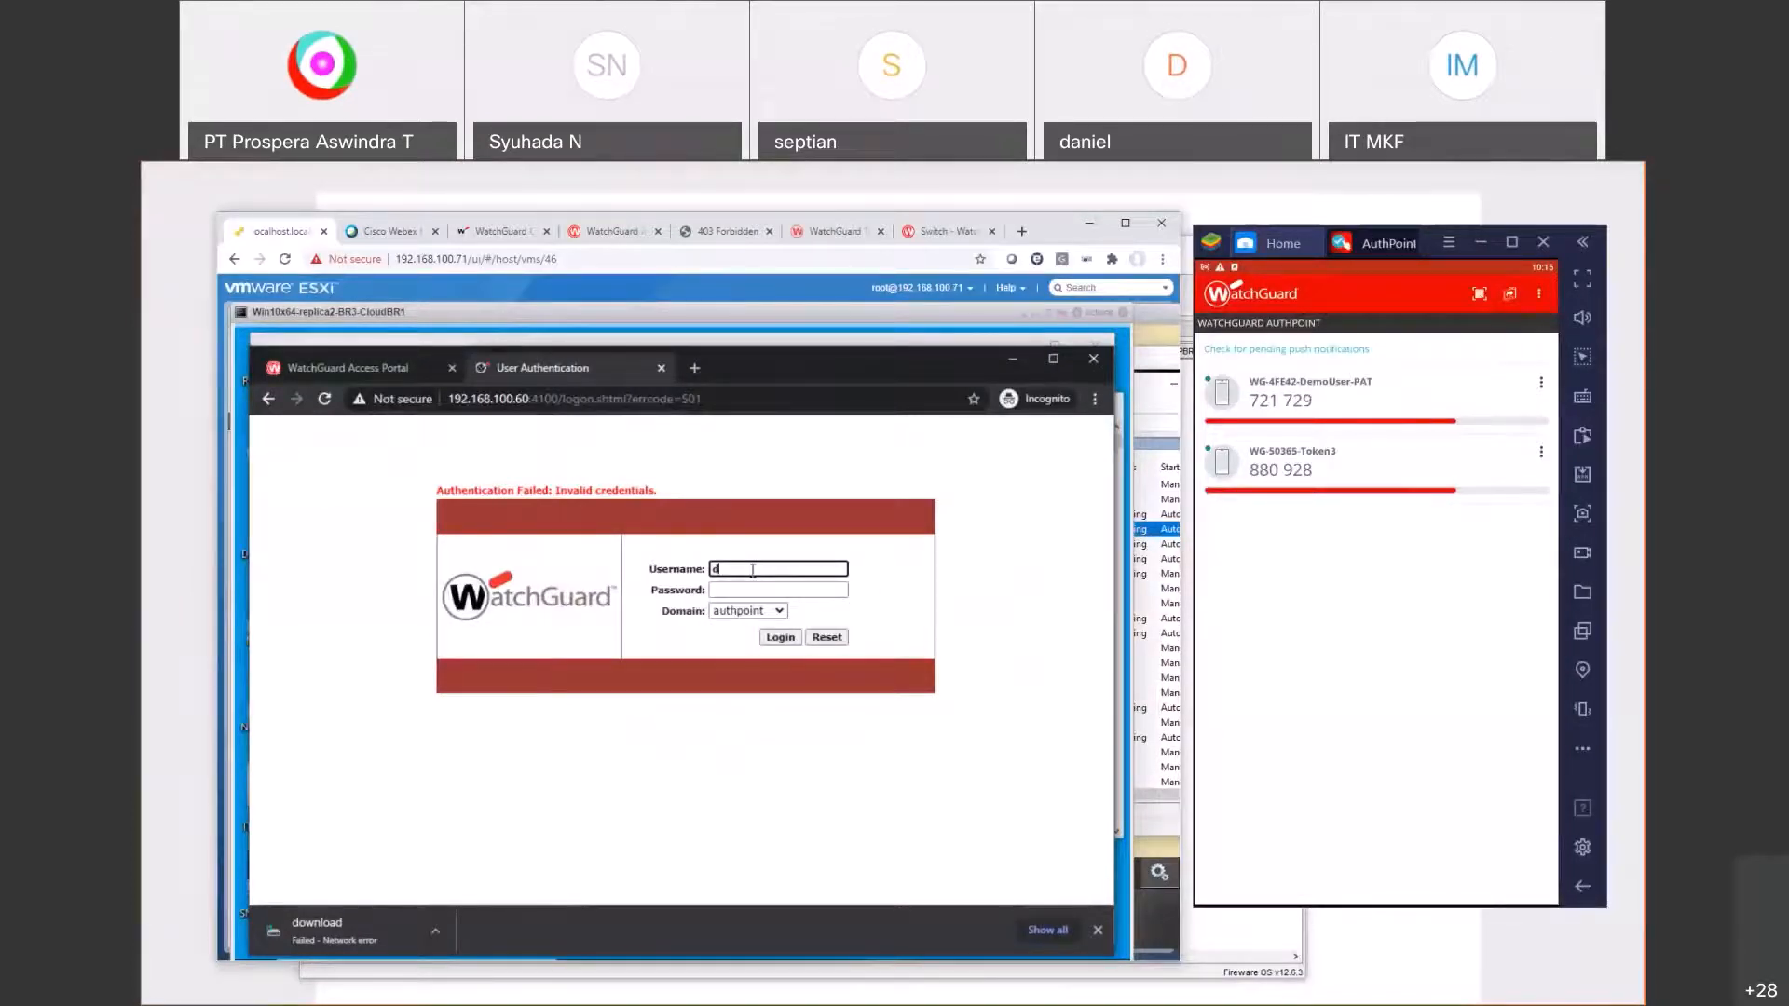
text(emouser)
key(Tab)
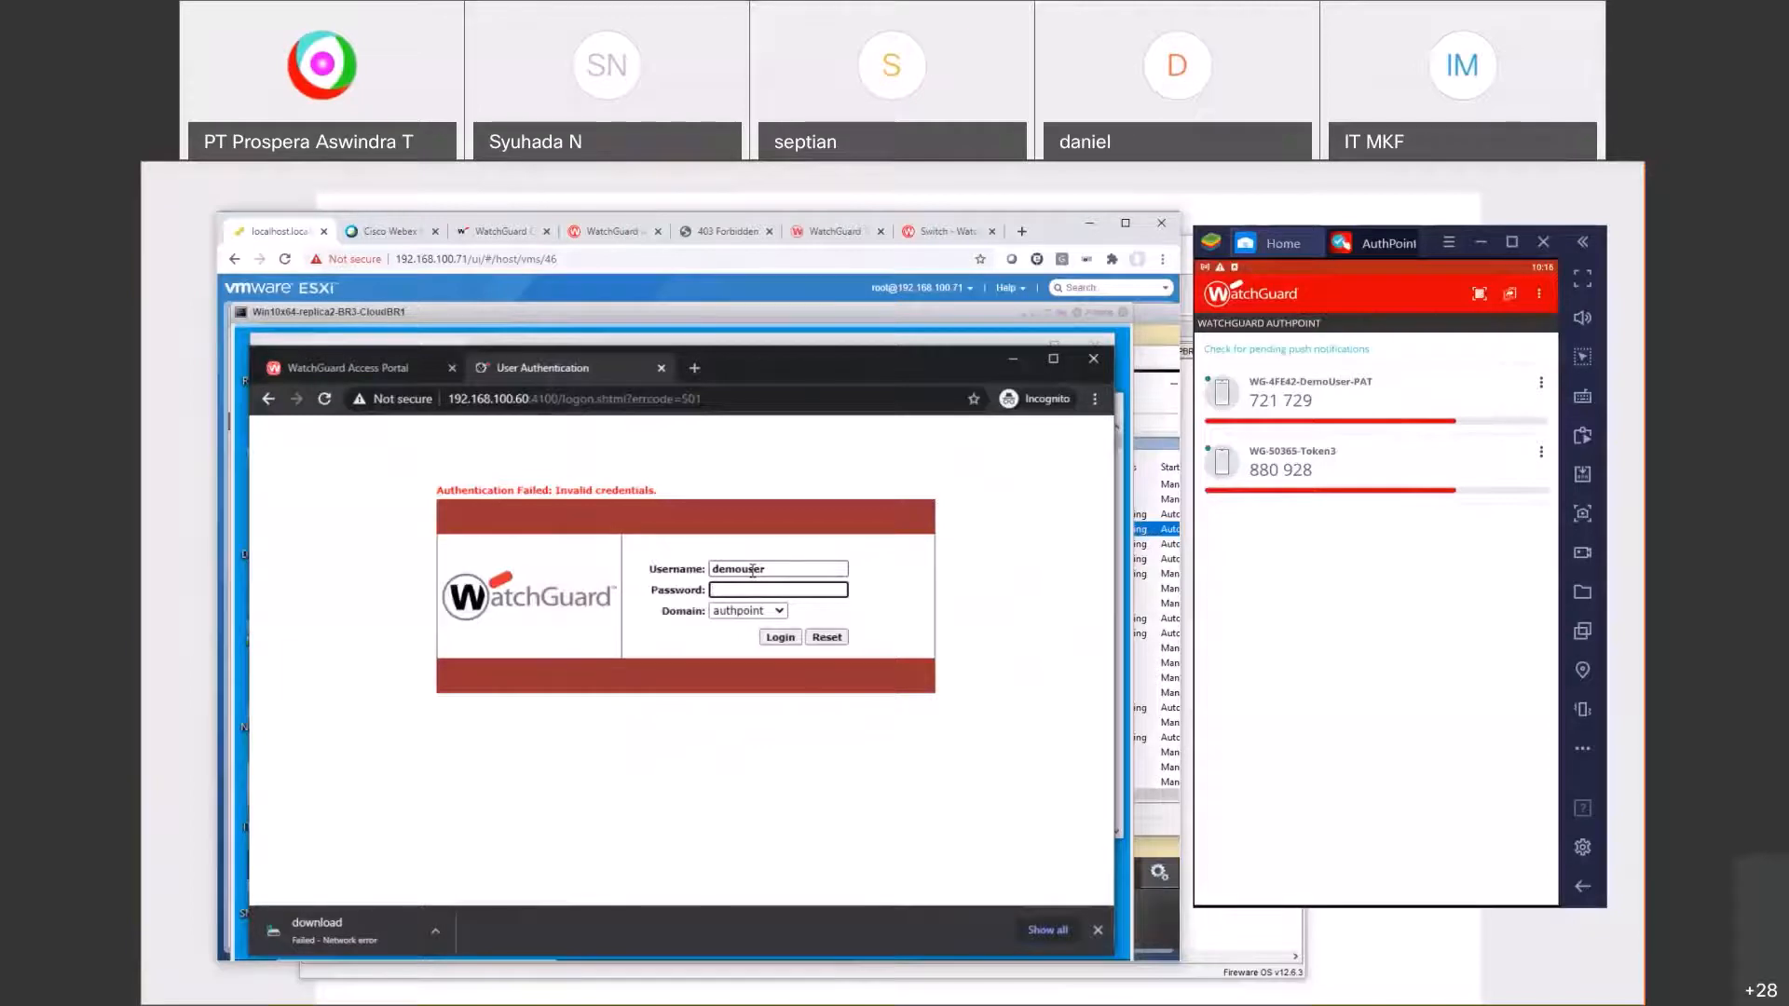
text(••••••••••)
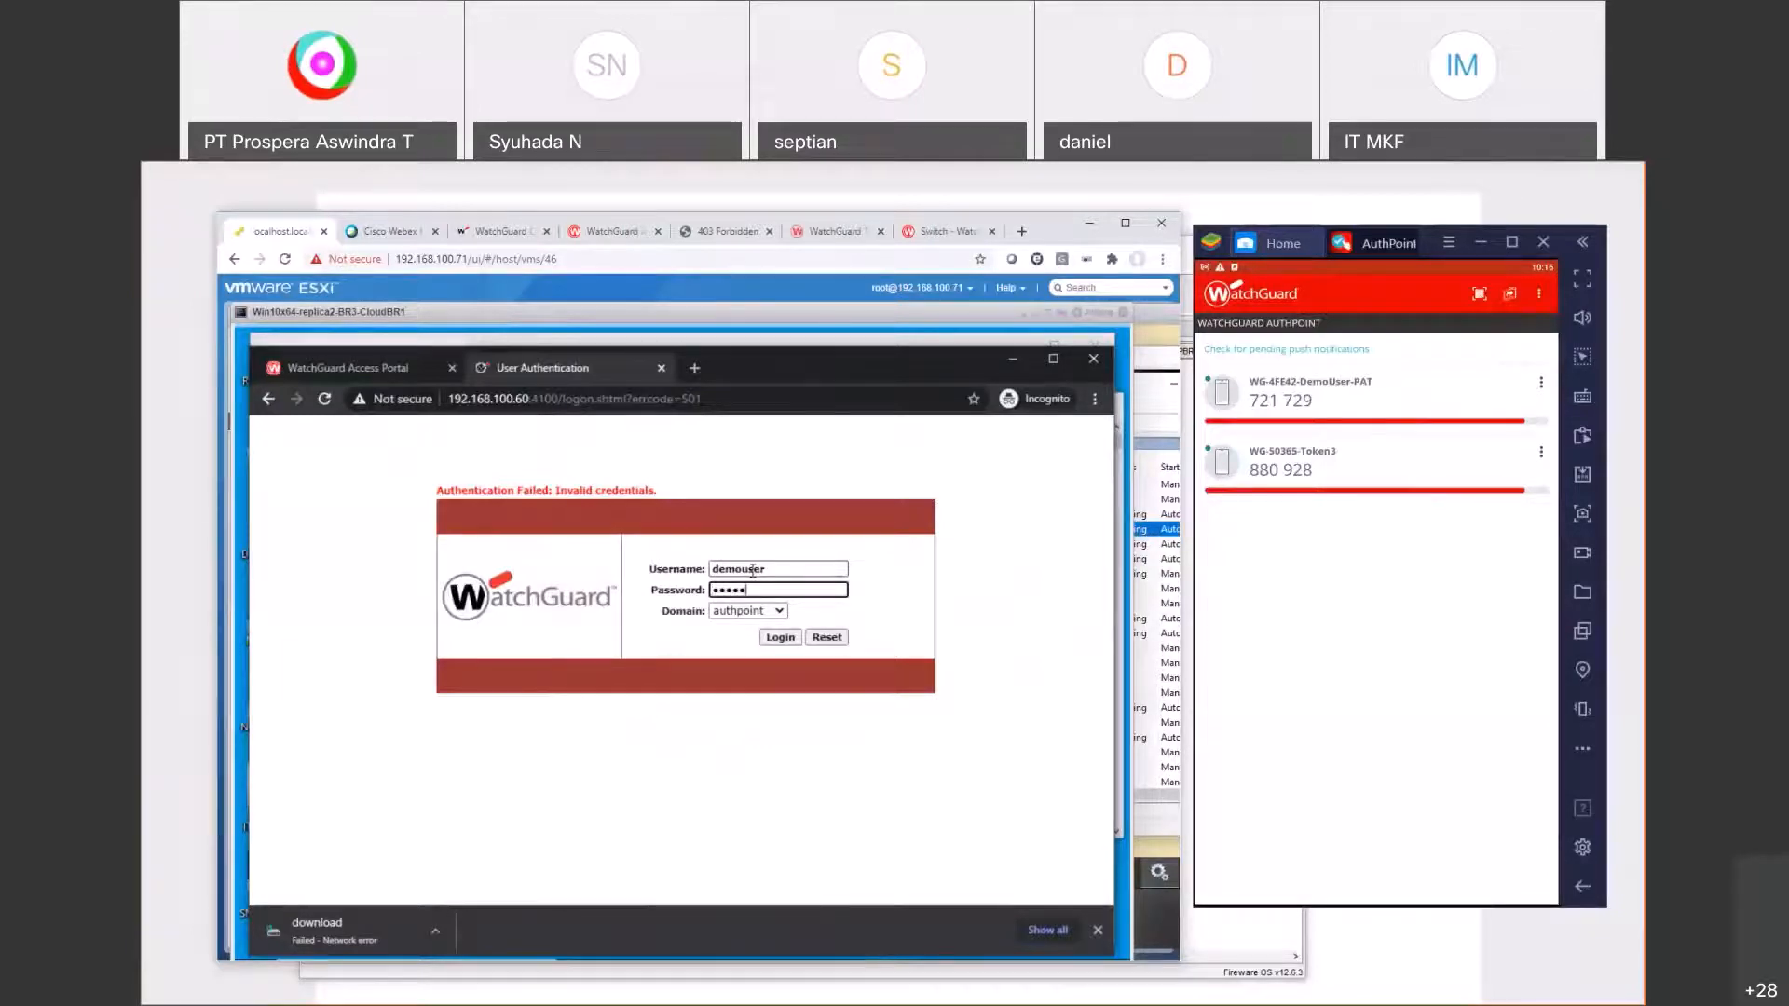
key(Return)
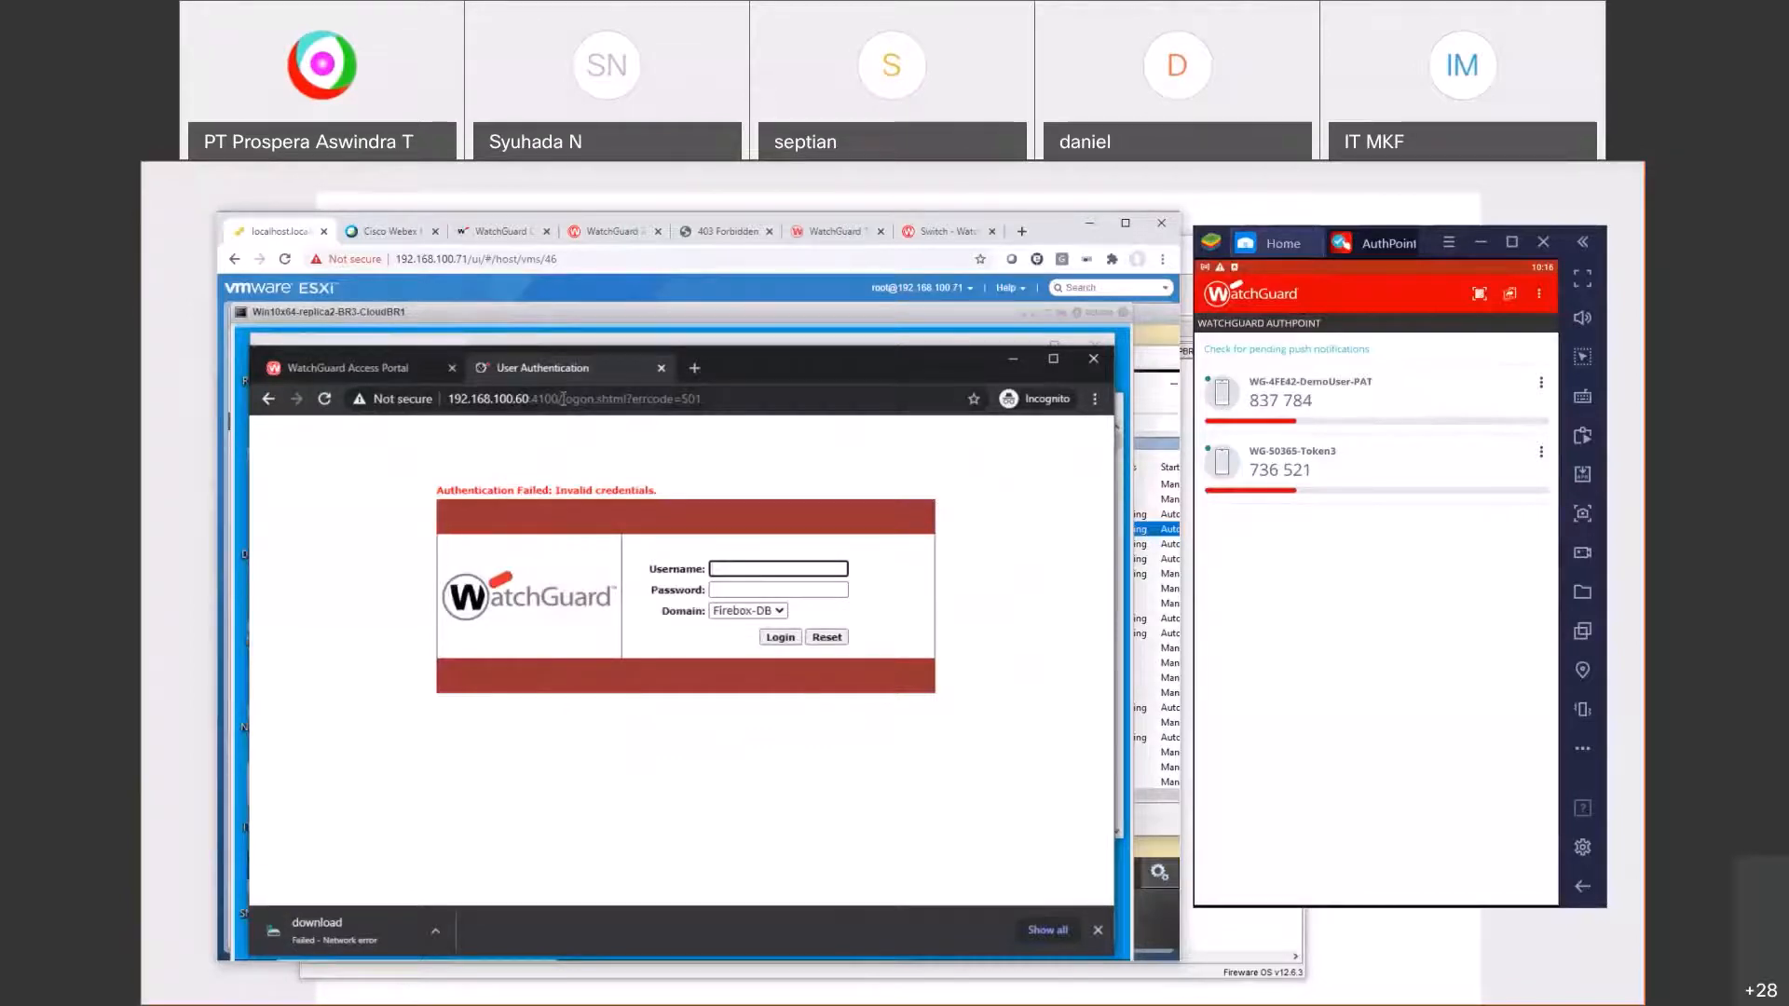
Step: Reload logon.shtml without the error code and retry the authpoint login, which fails again
drag(563, 399, 746, 399)
key(BackSpace)
key(Return)
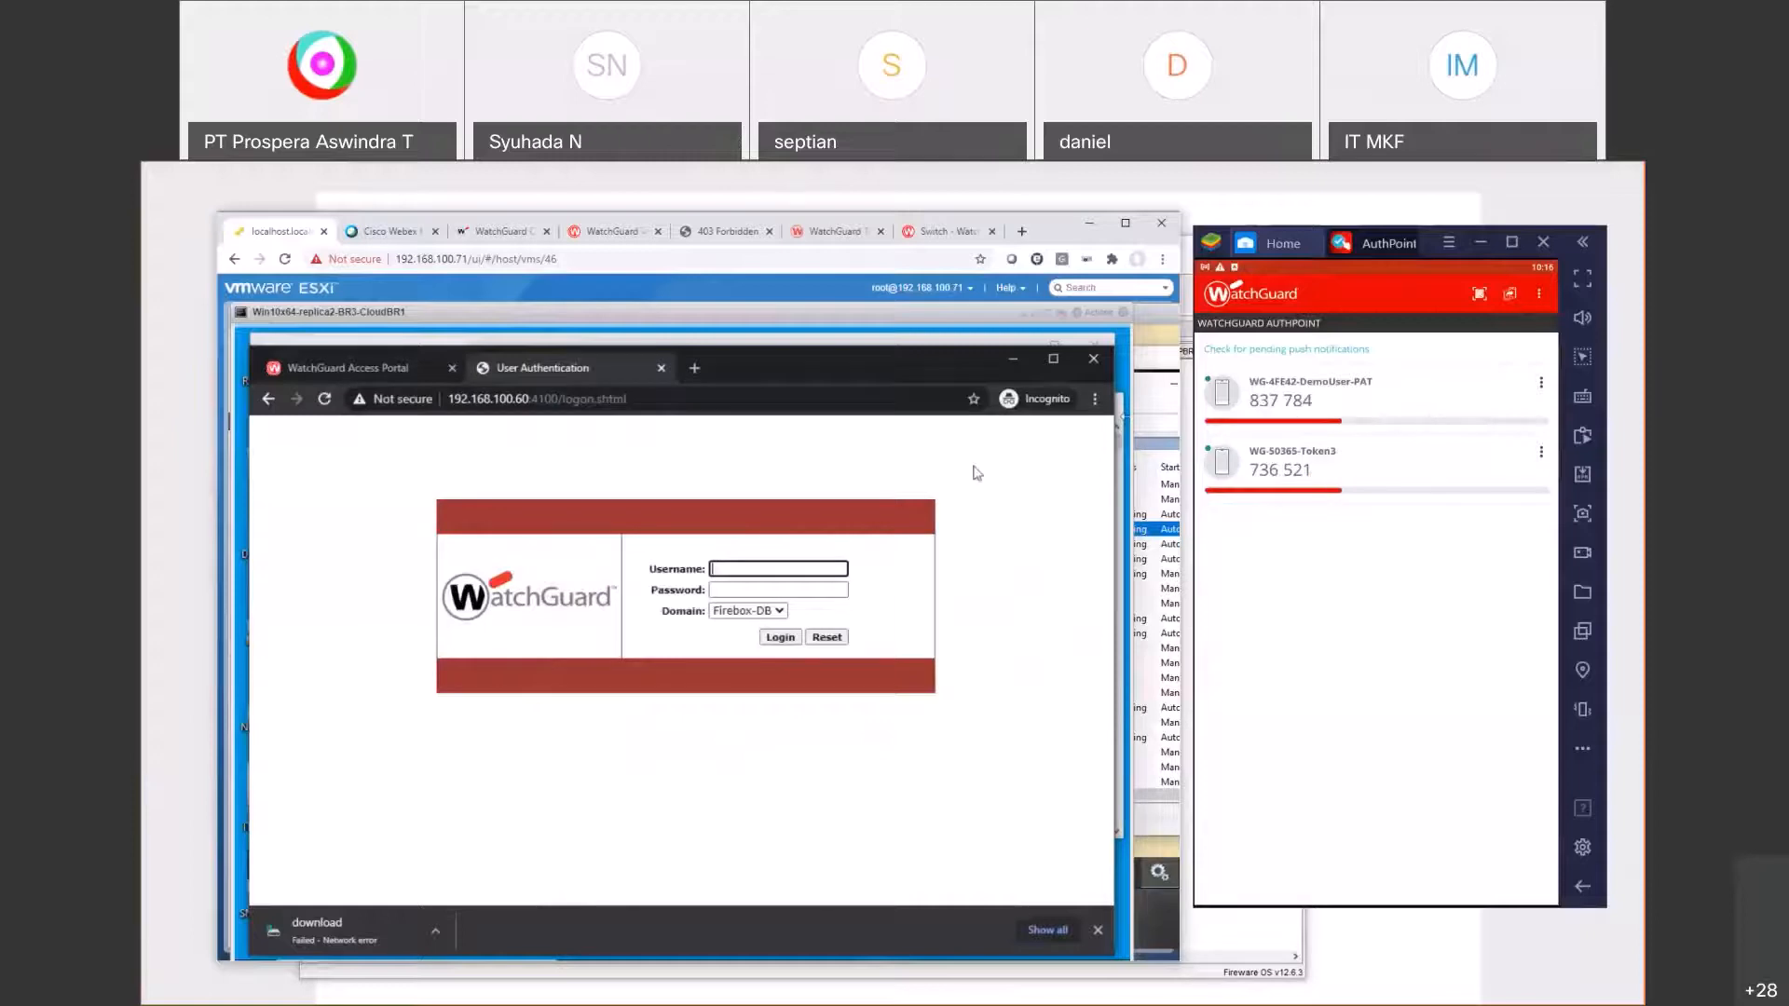
click(745, 611)
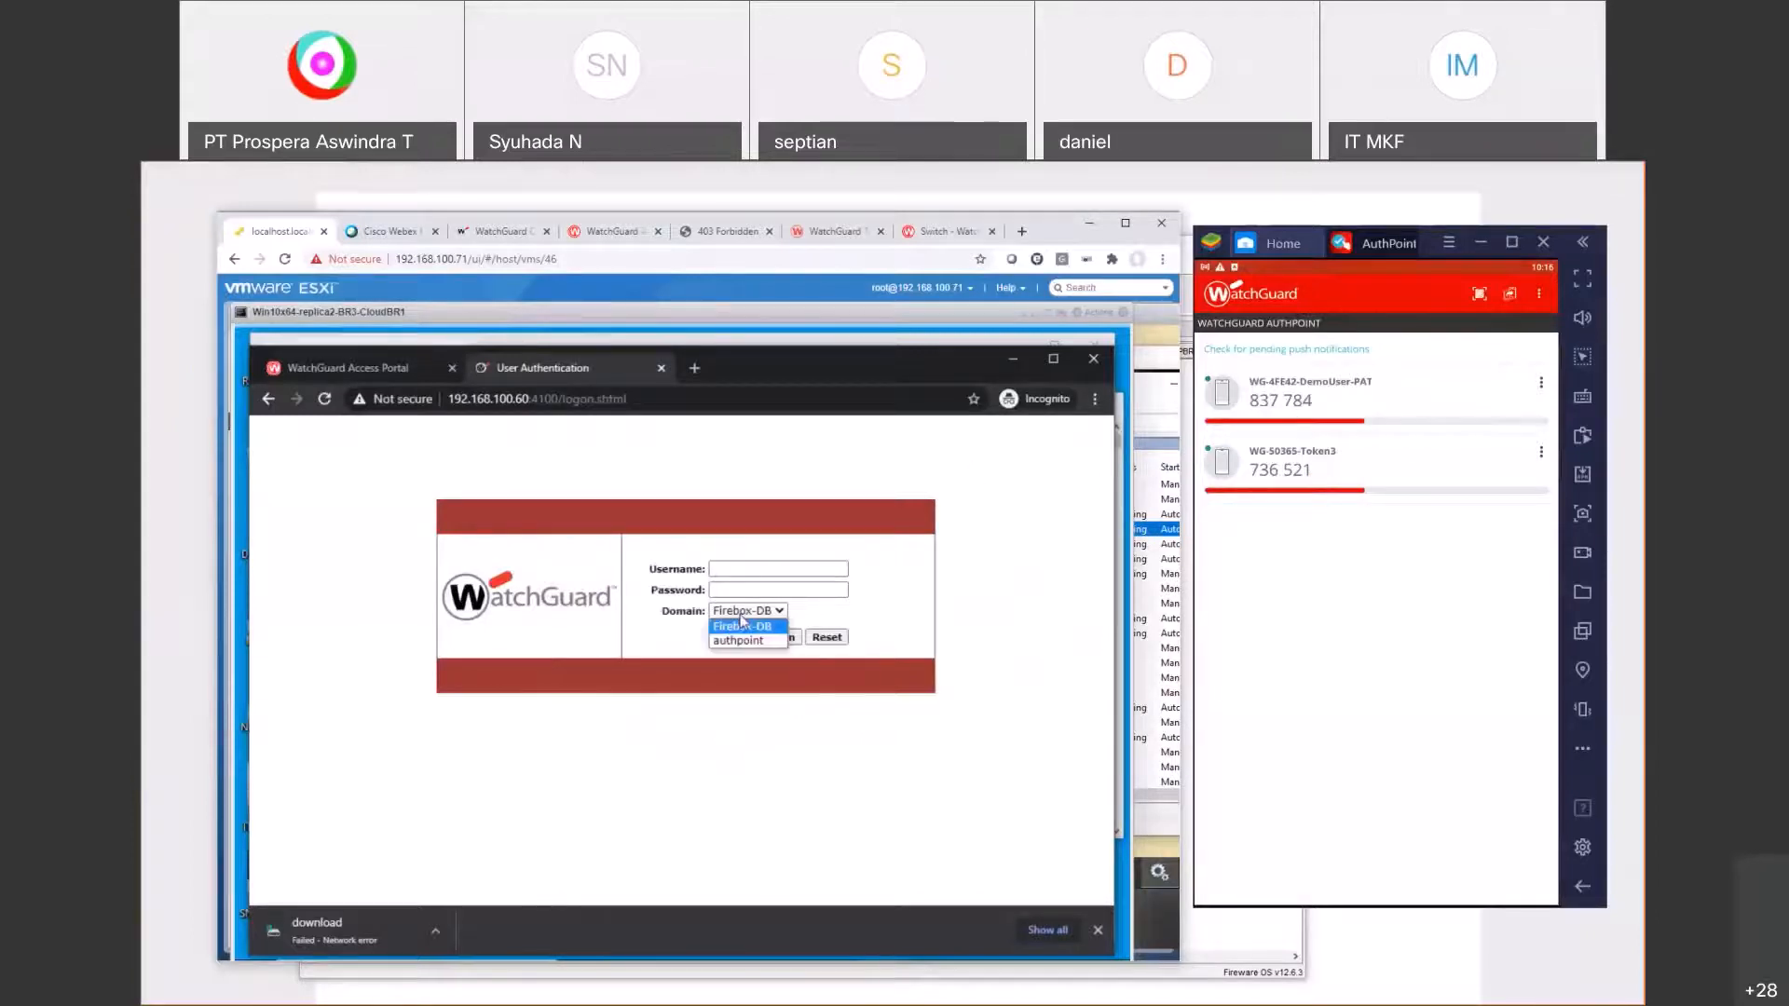
click(738, 641)
click(749, 571)
text(demouser)
key(Tab)
text(*)
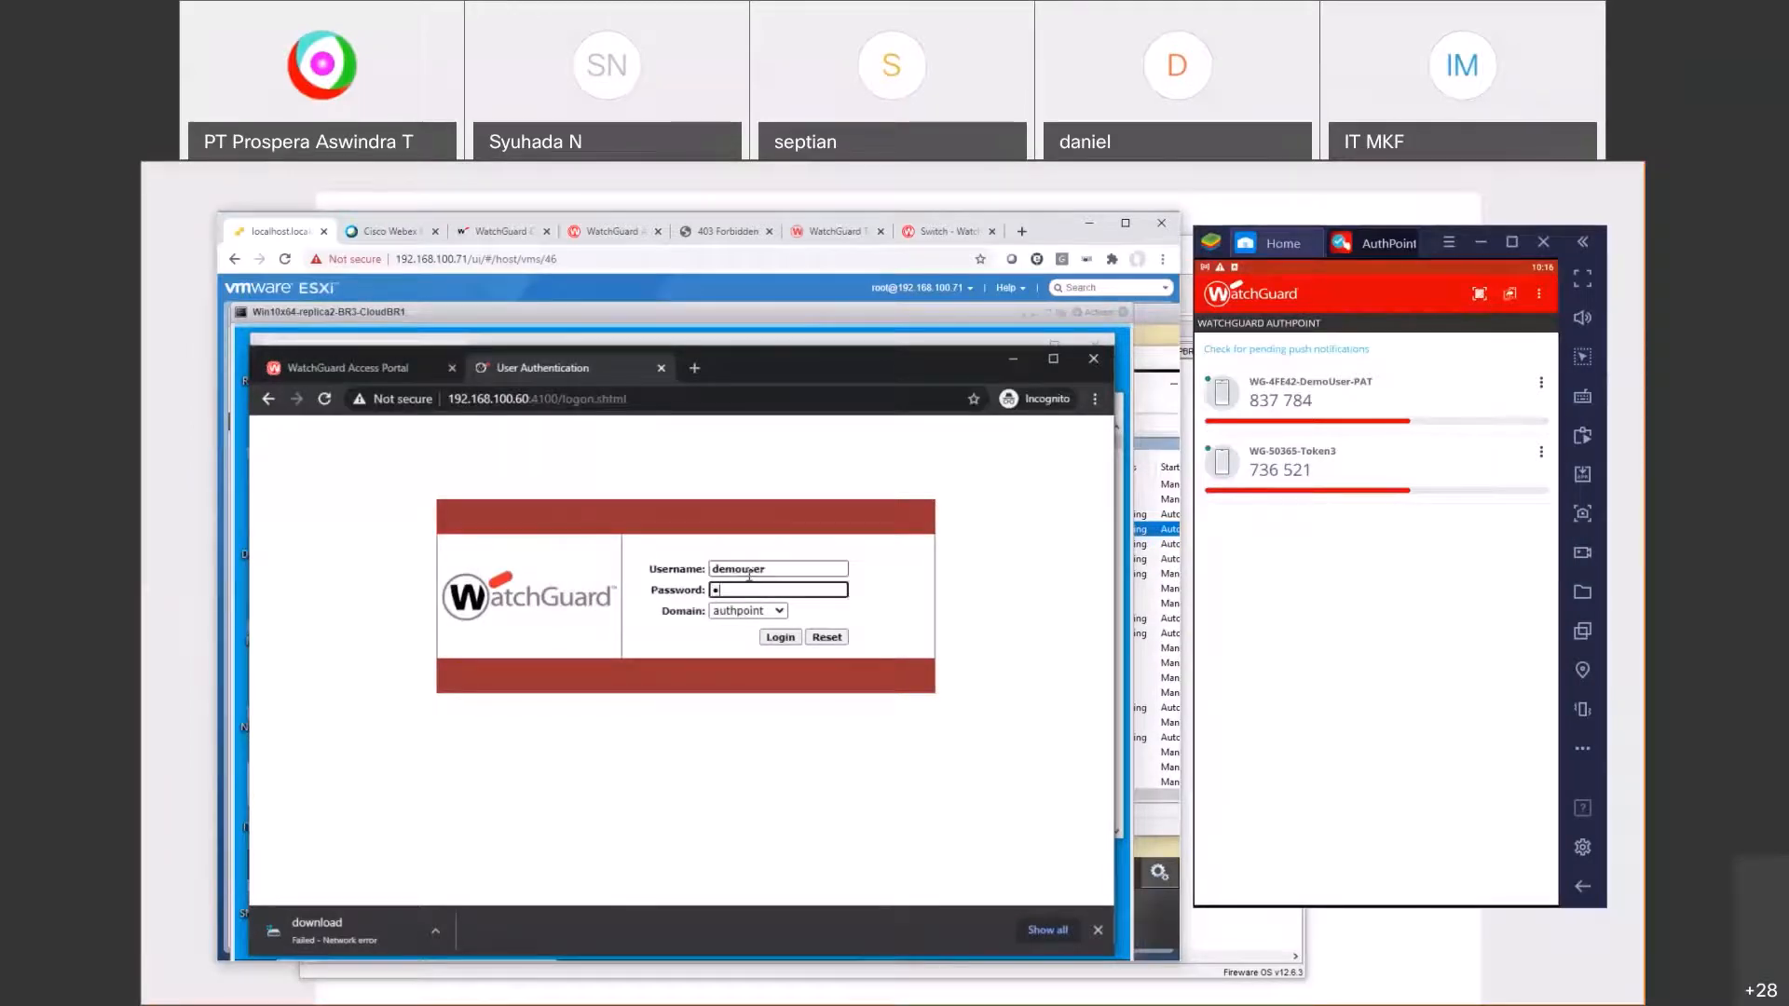
text(*******)
key(Return)
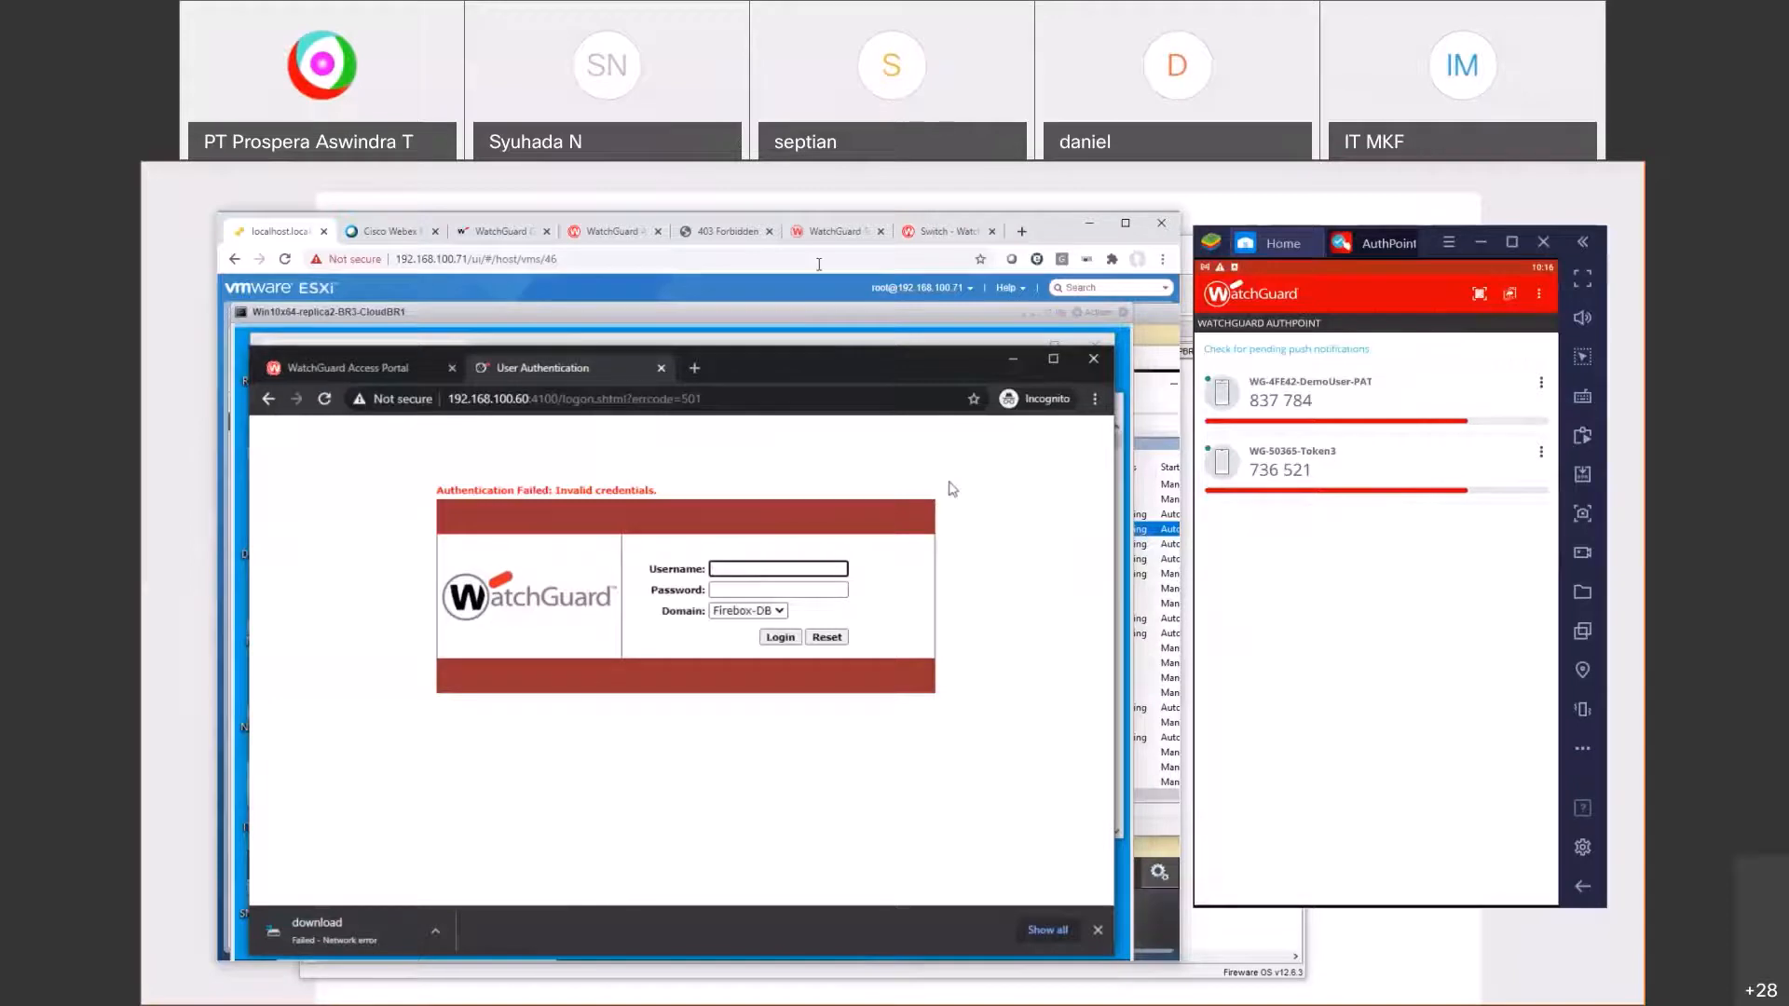
click(490, 228)
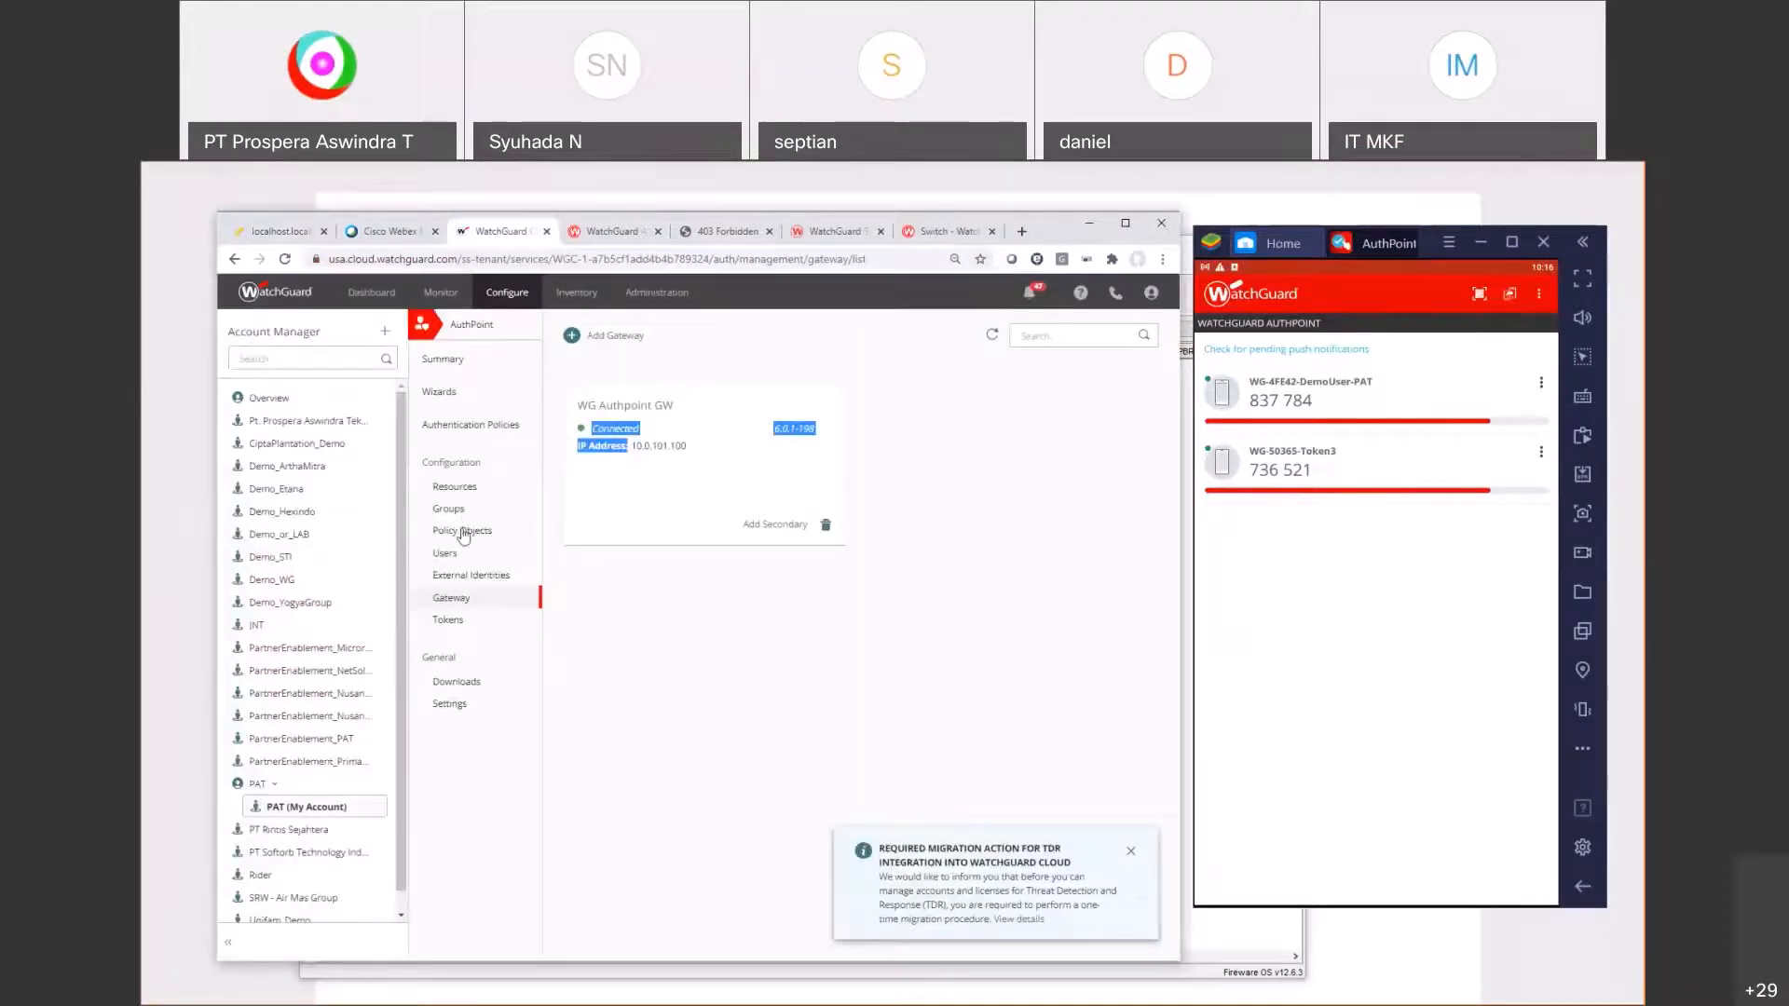
Step: Review AuthPoint authentication policies and each Monitor report: user, authentication, resource, push, activation, sync activity
click(464, 532)
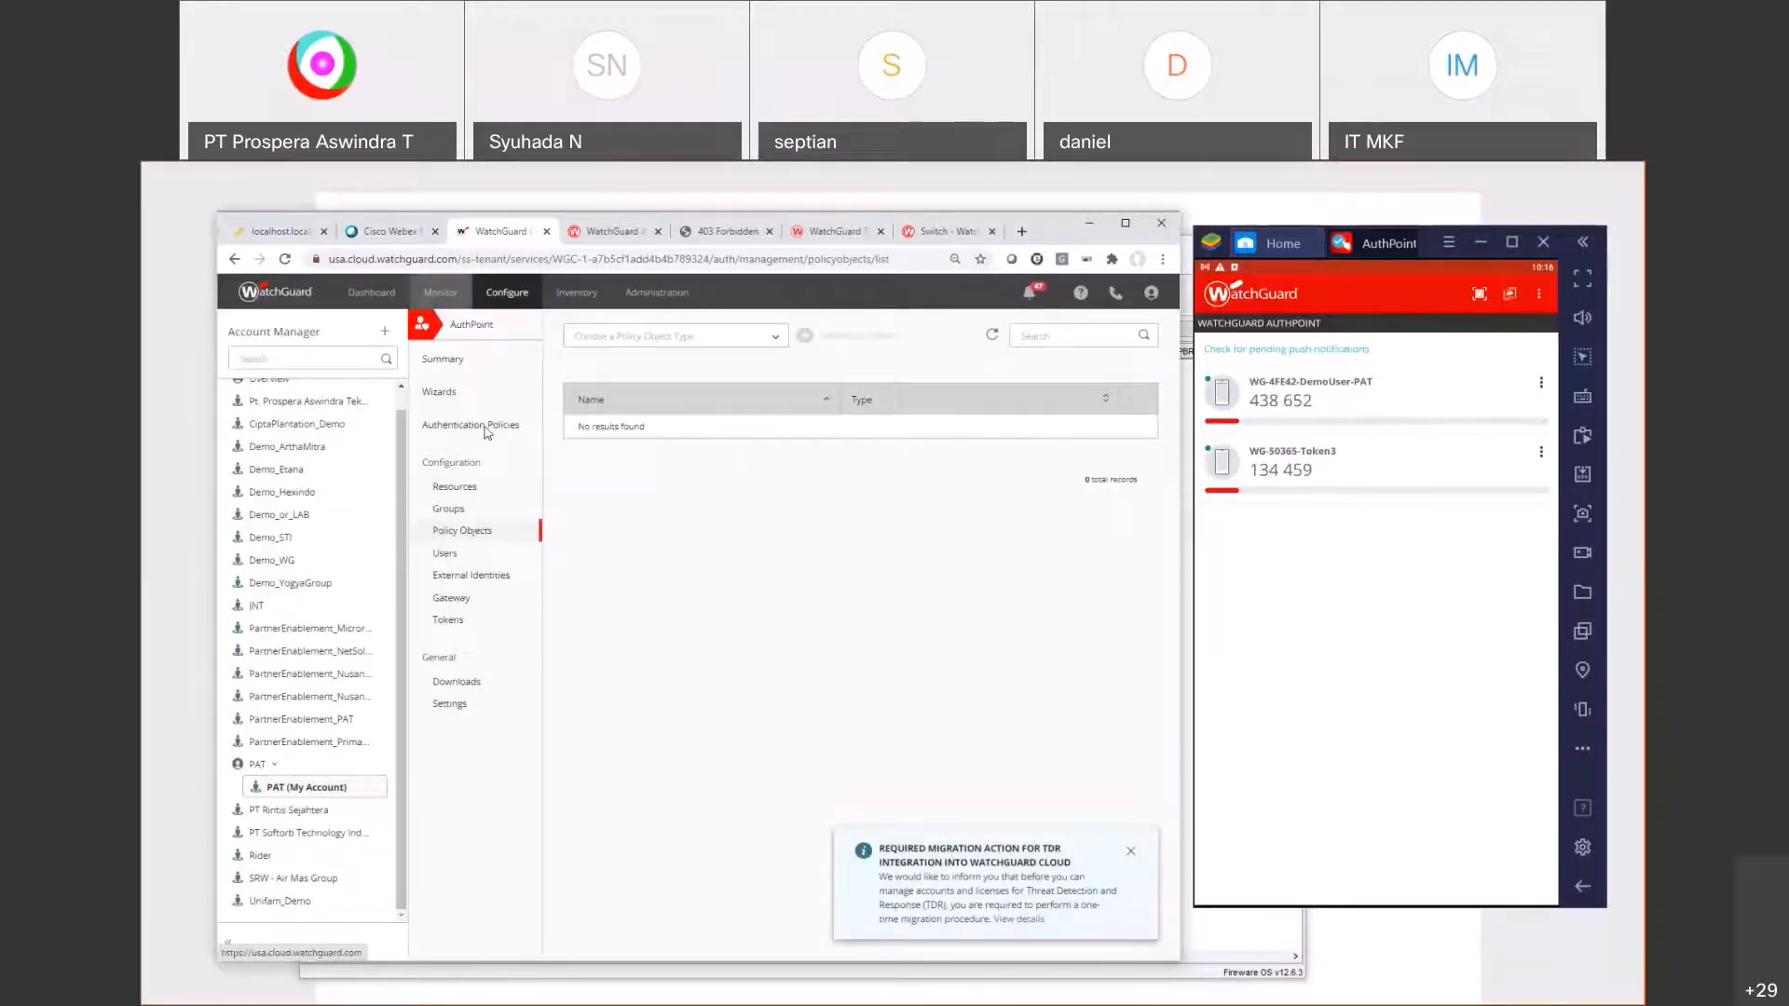
click(486, 427)
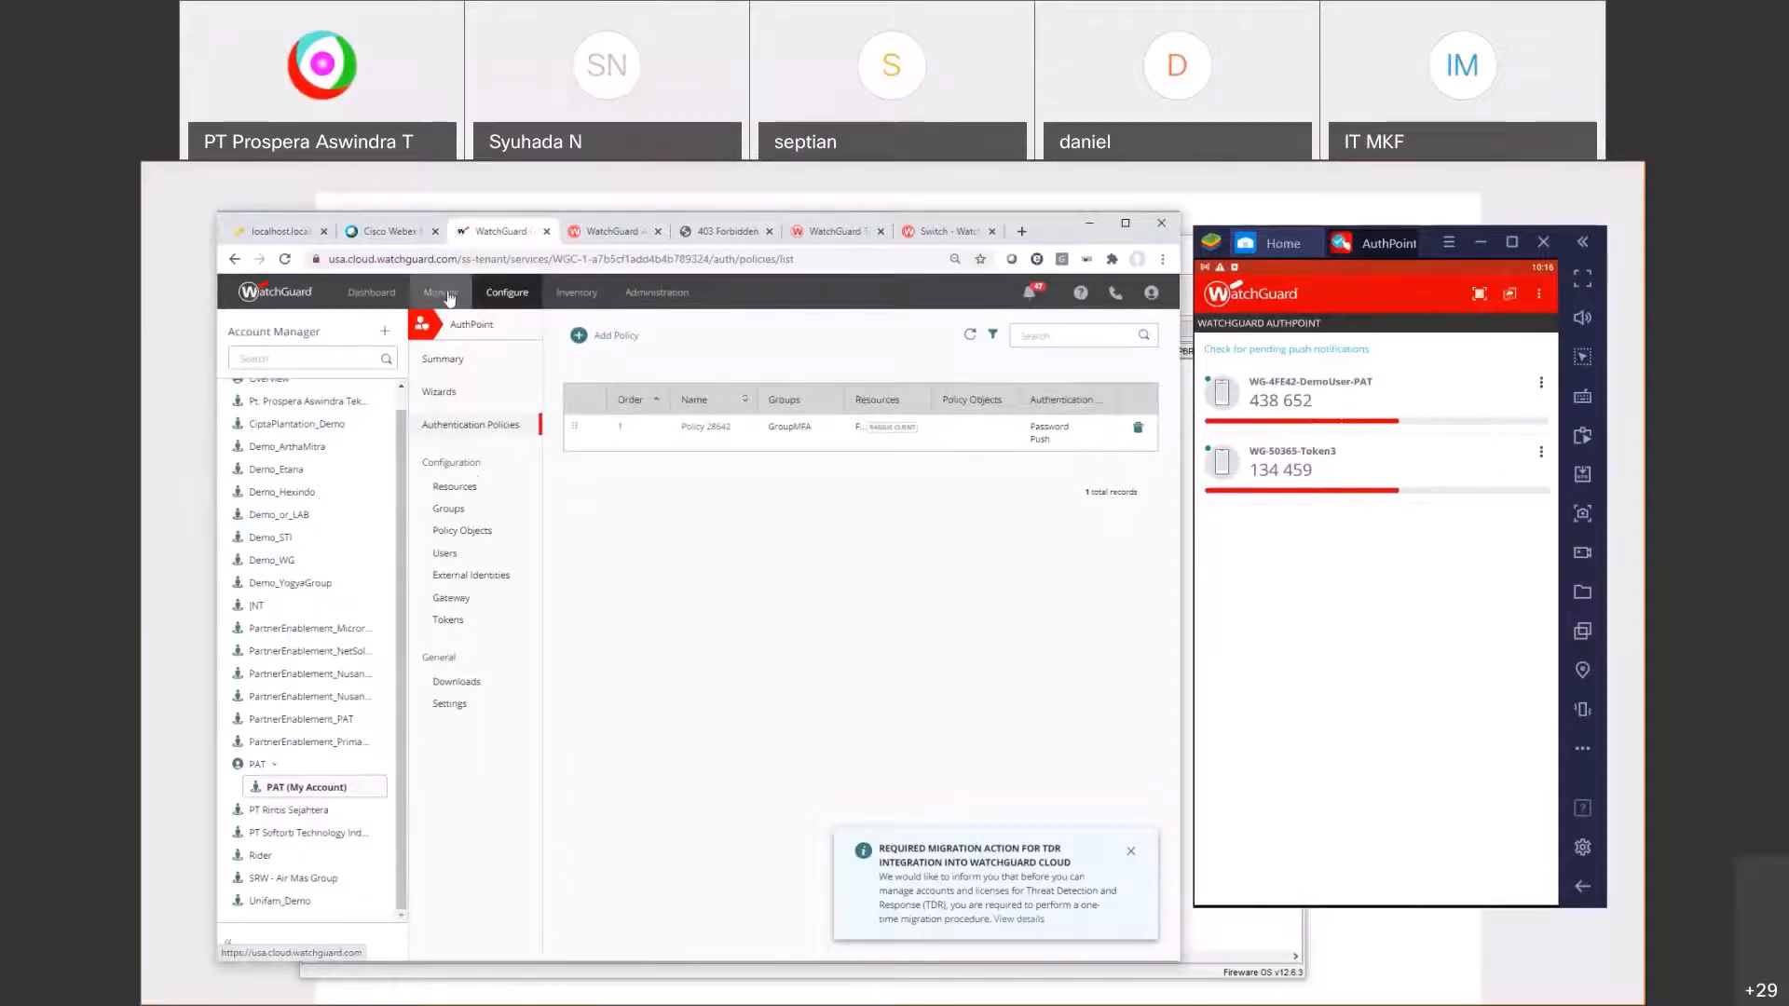
mouse_move(448, 299)
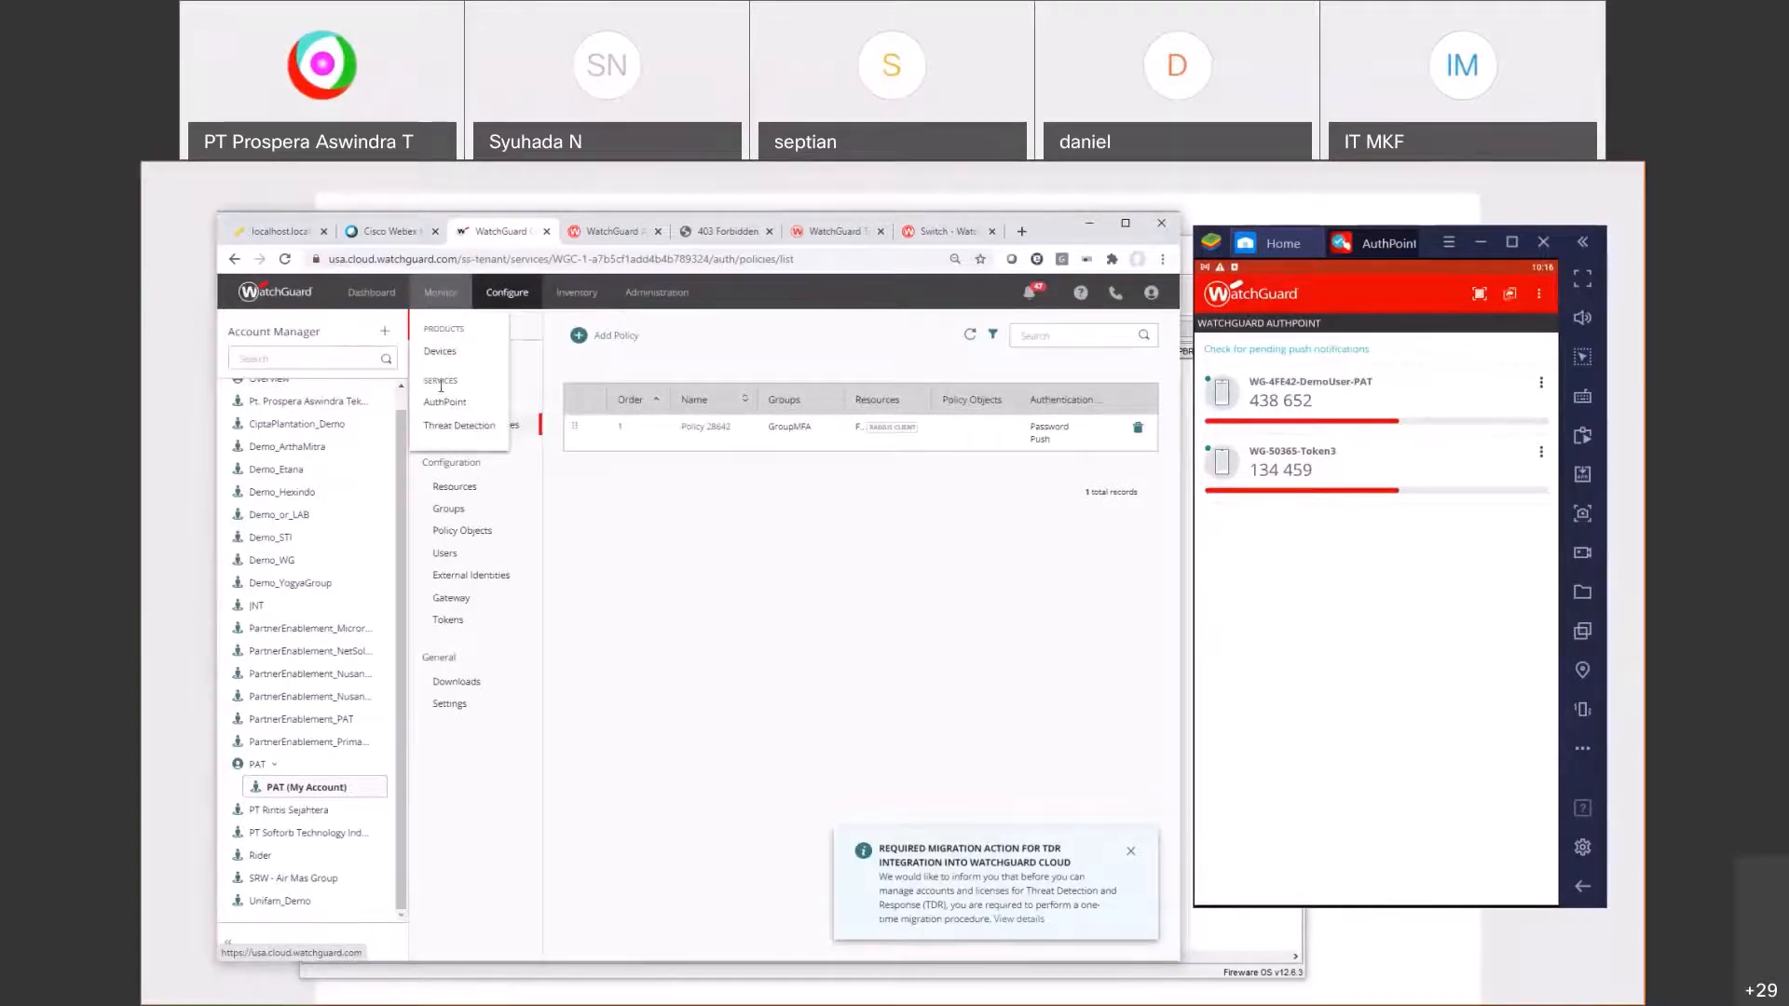
click(450, 405)
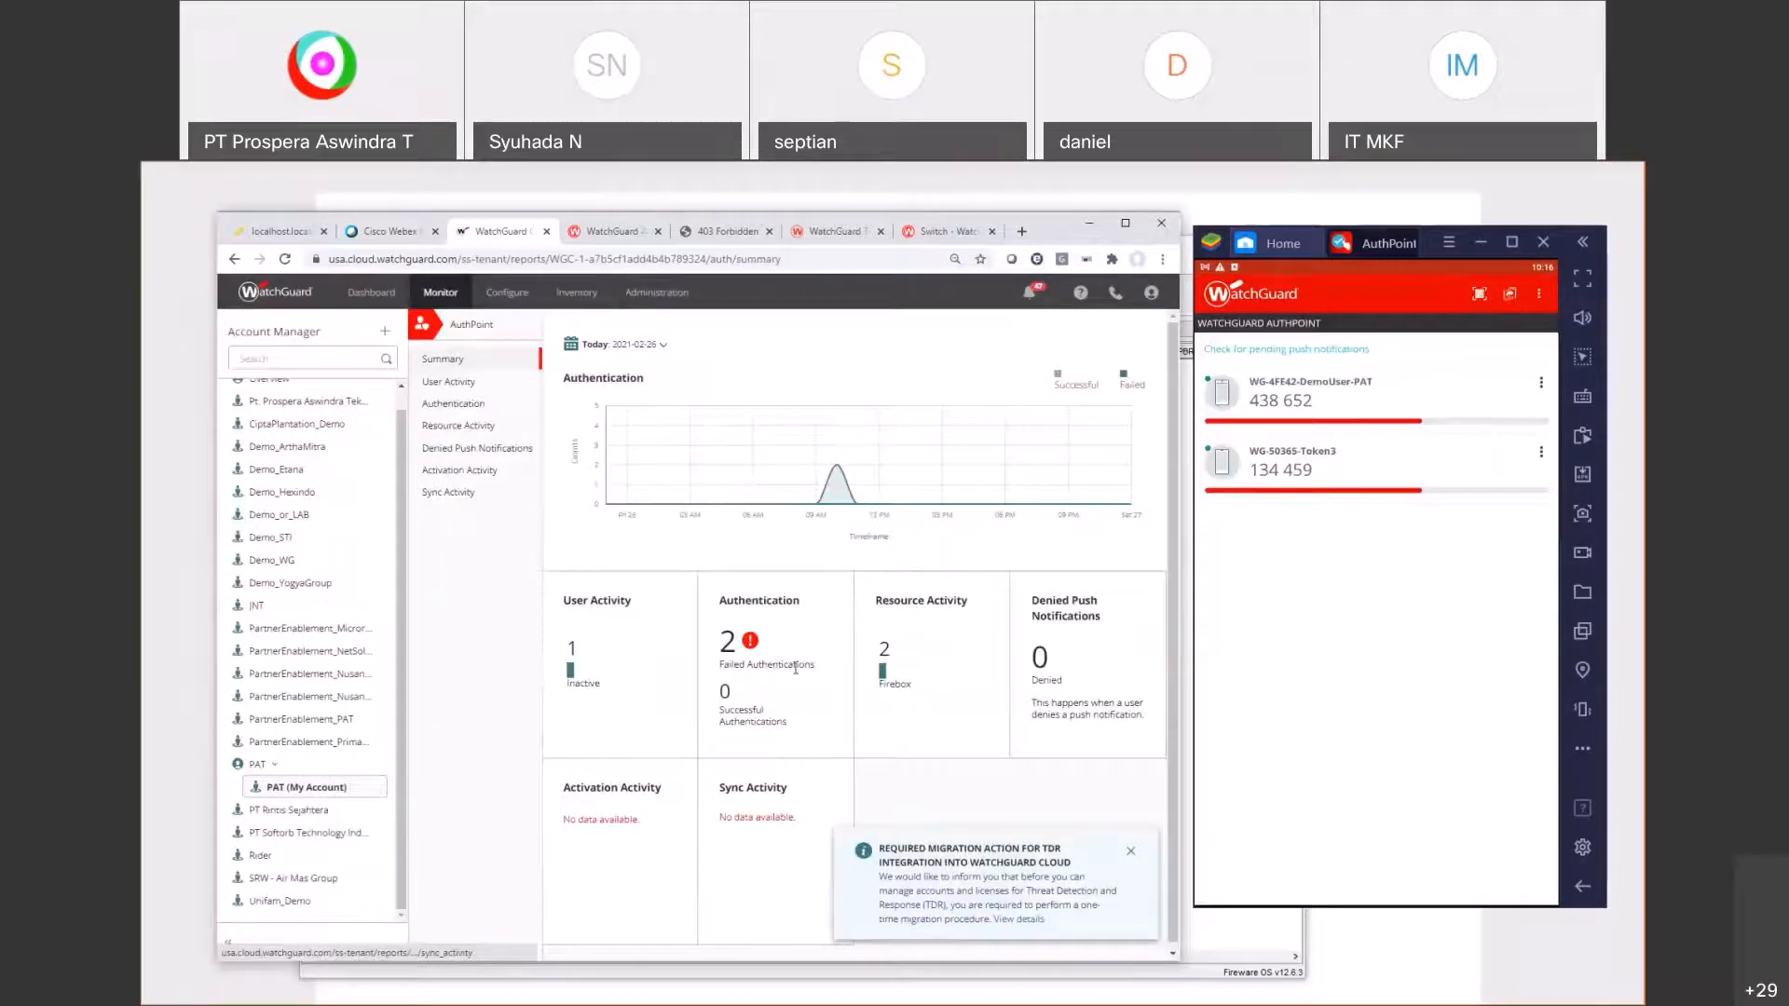
click(473, 380)
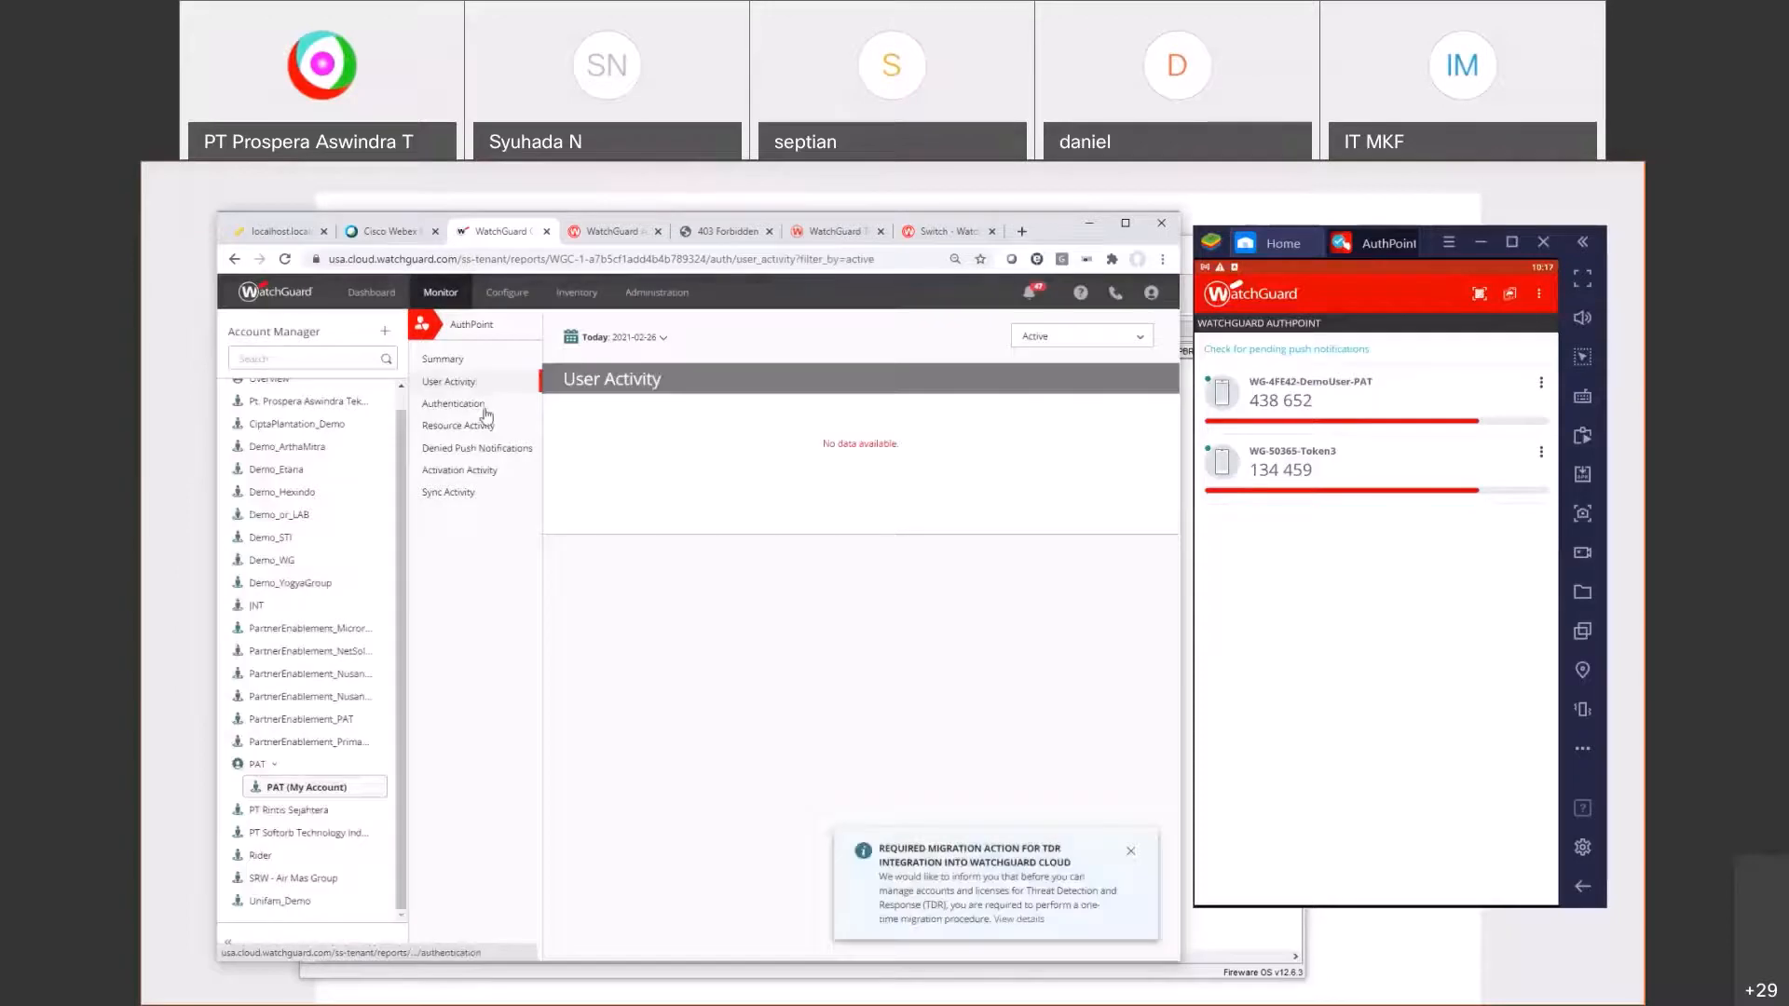
click(483, 409)
click(485, 425)
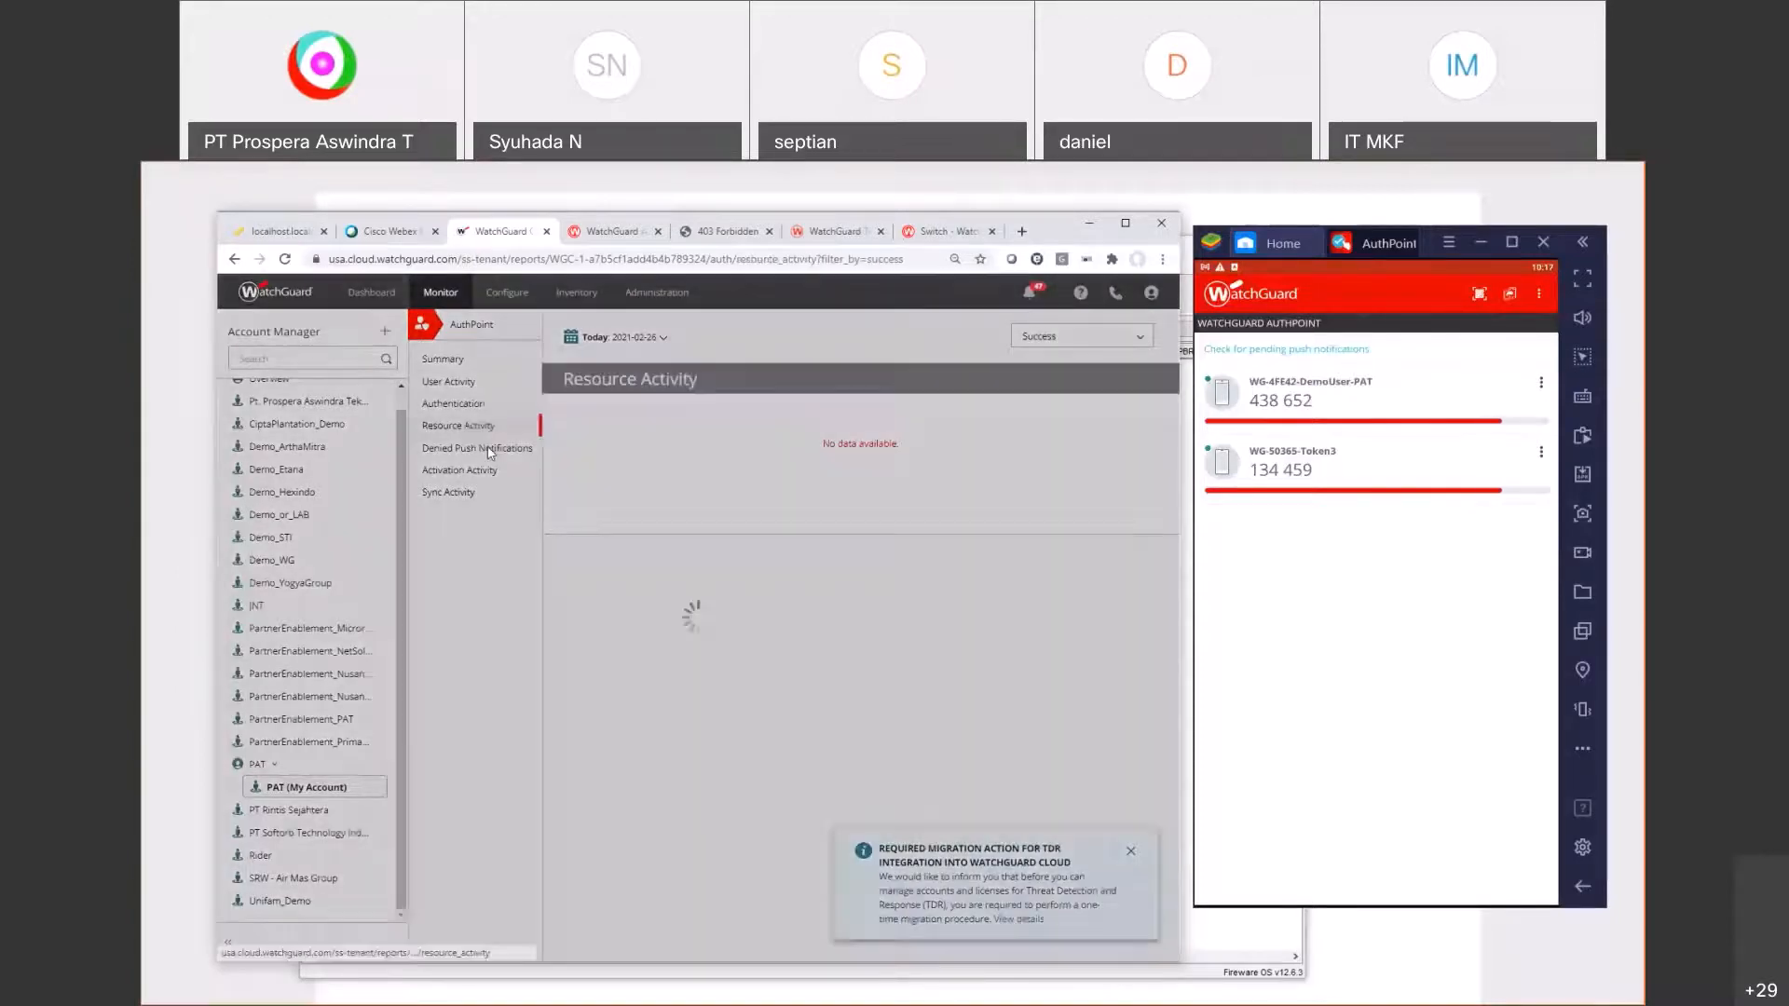
click(489, 452)
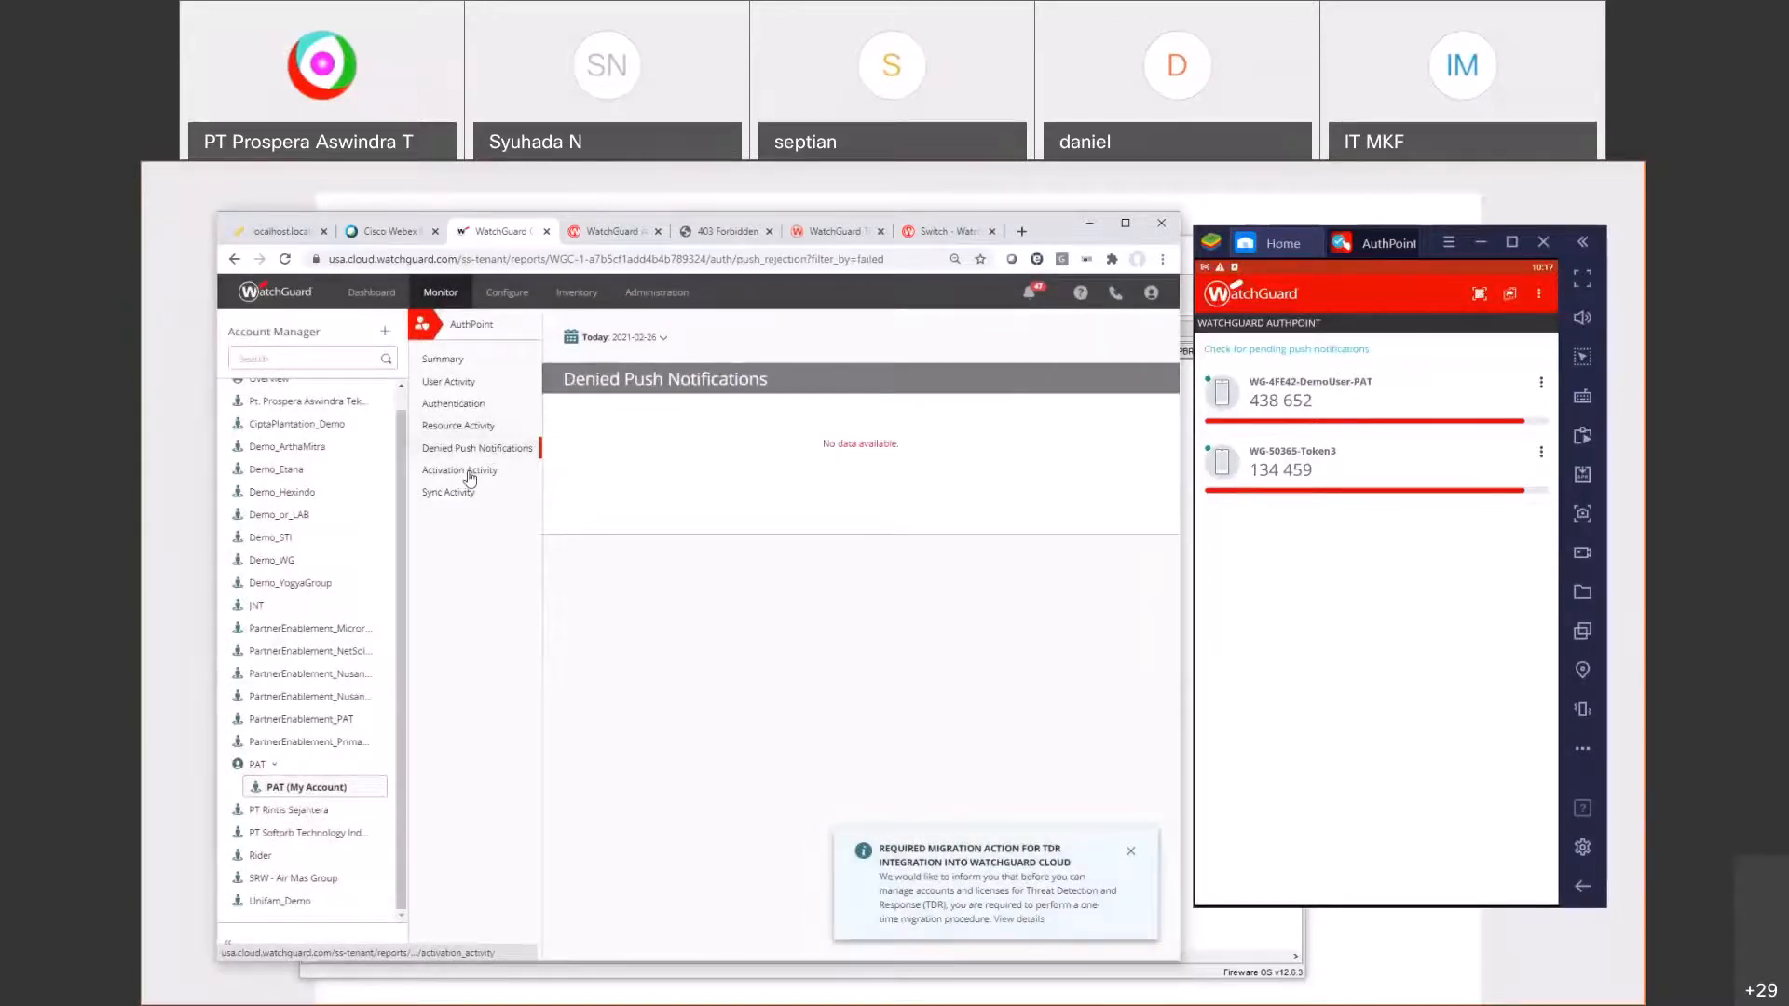
click(471, 473)
click(451, 495)
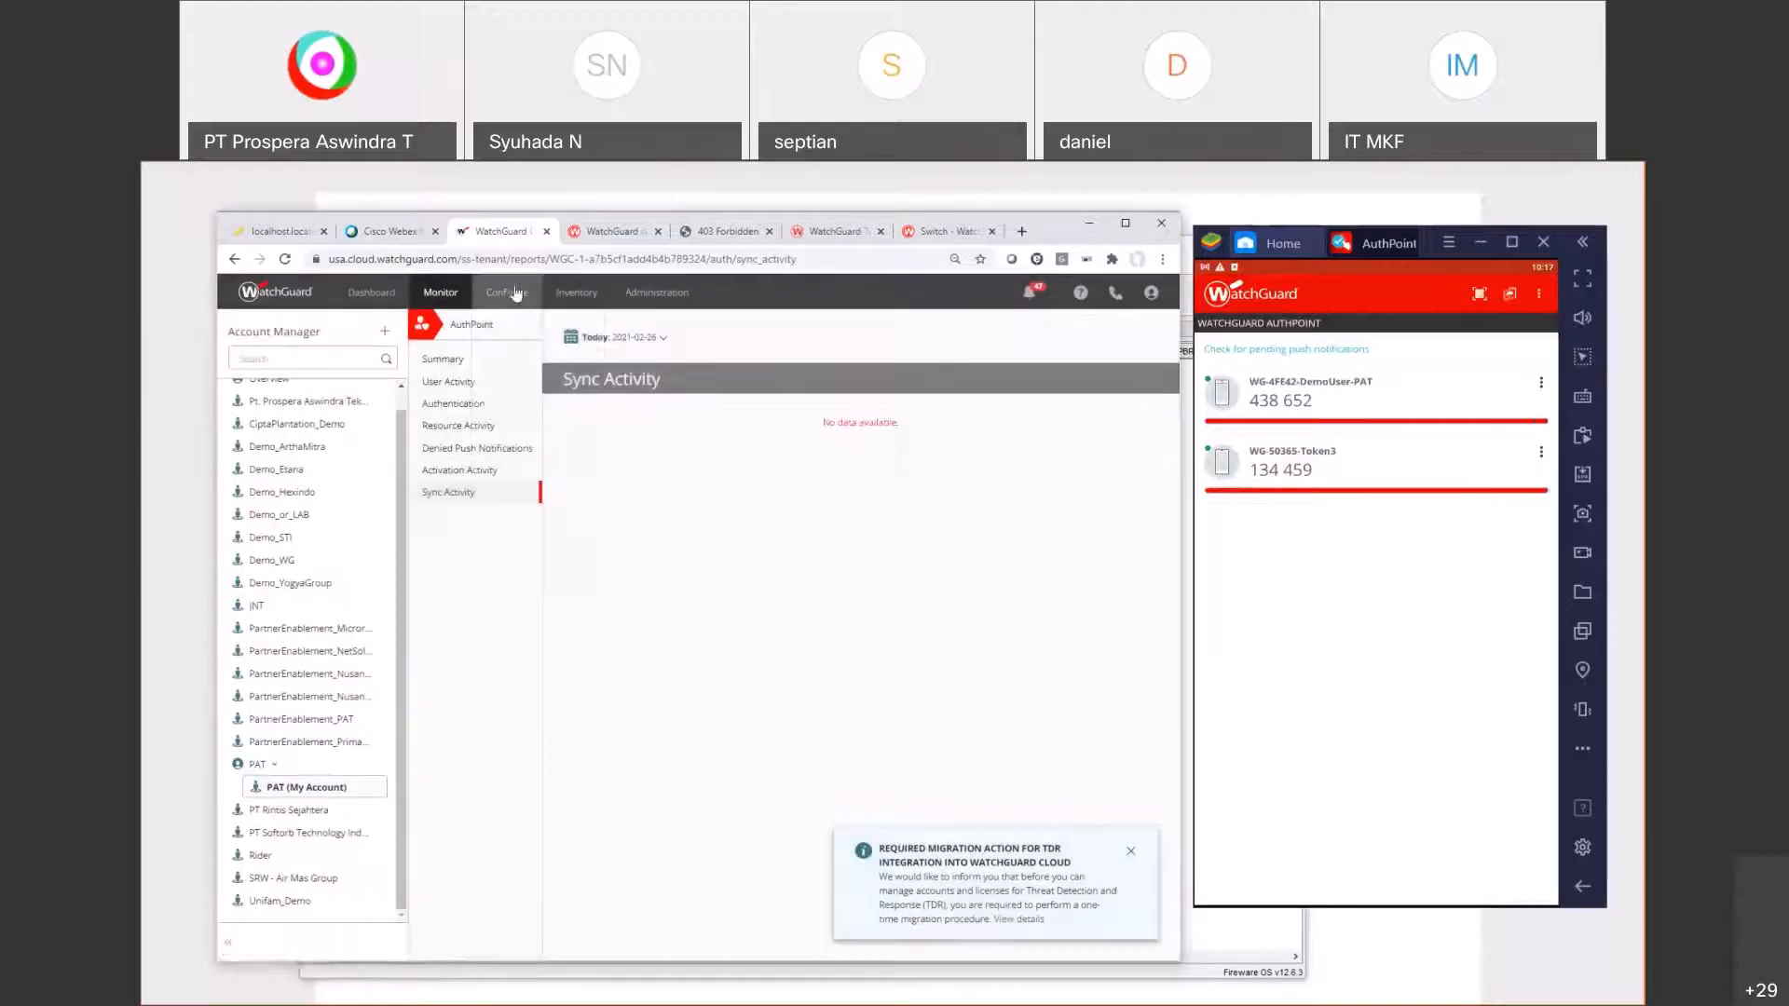
Step: Confirm the Gateway page lists WG Authpoint GW Connected at 10.0.101.100, then return to ESXi
mouse_move(514, 291)
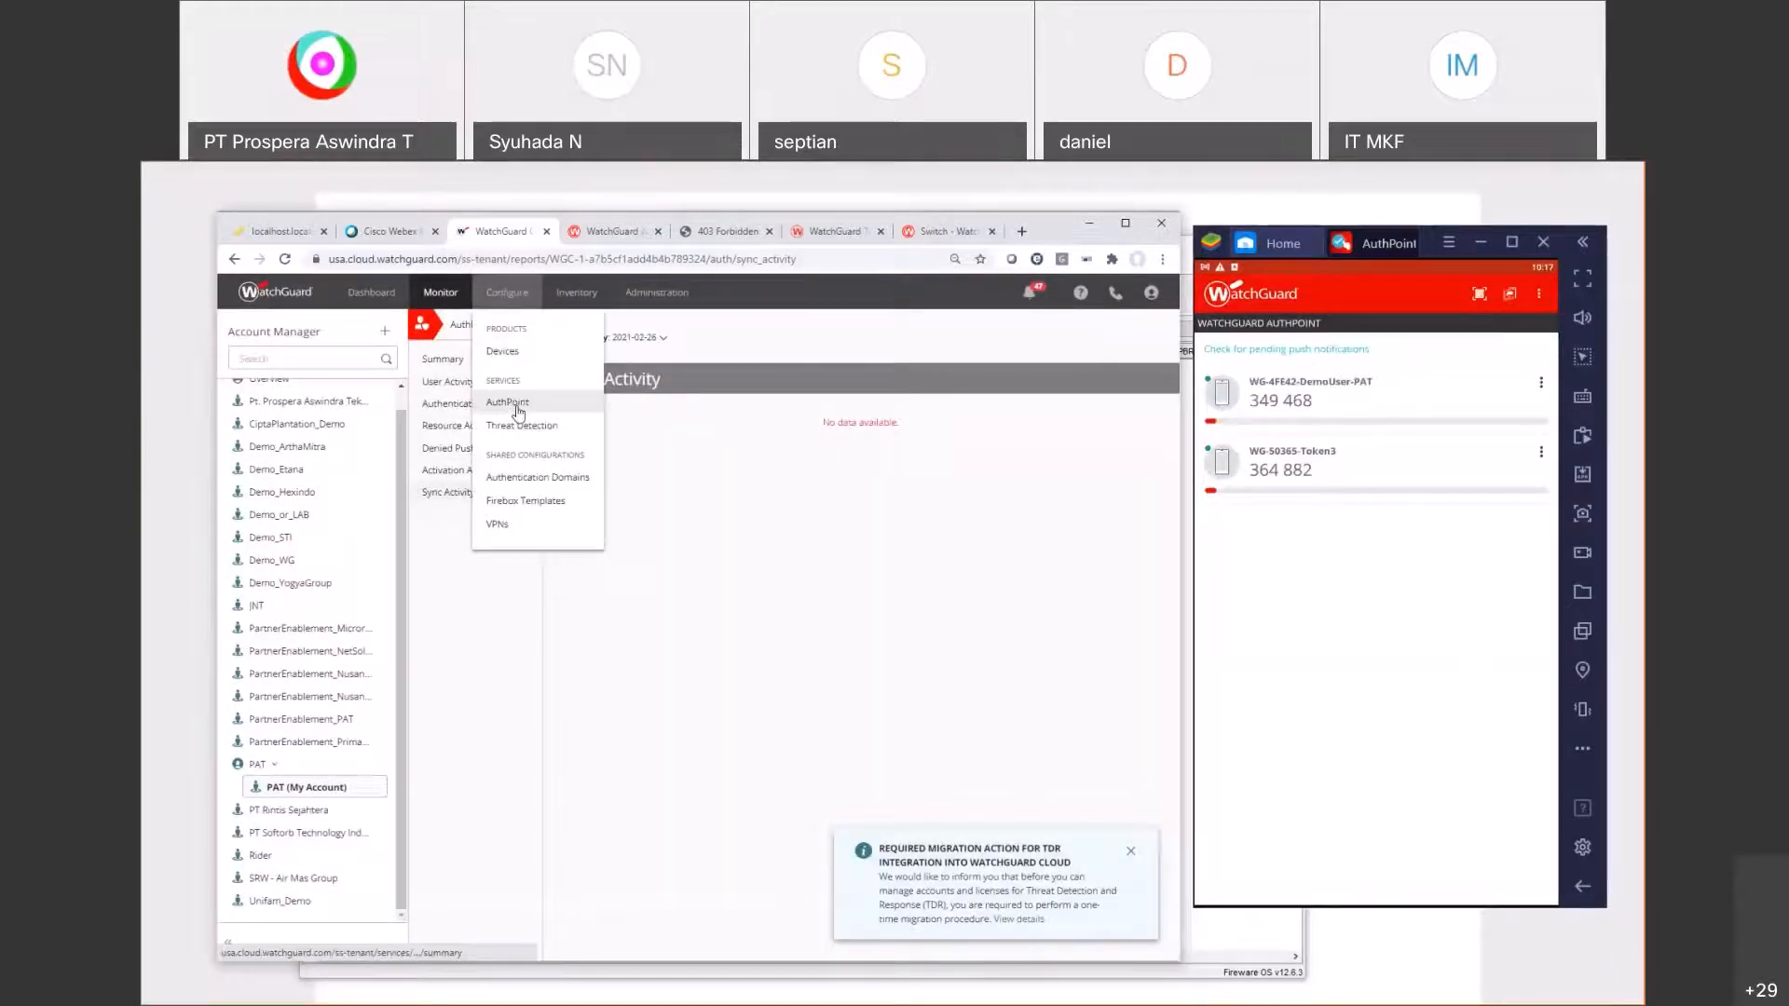
click(518, 411)
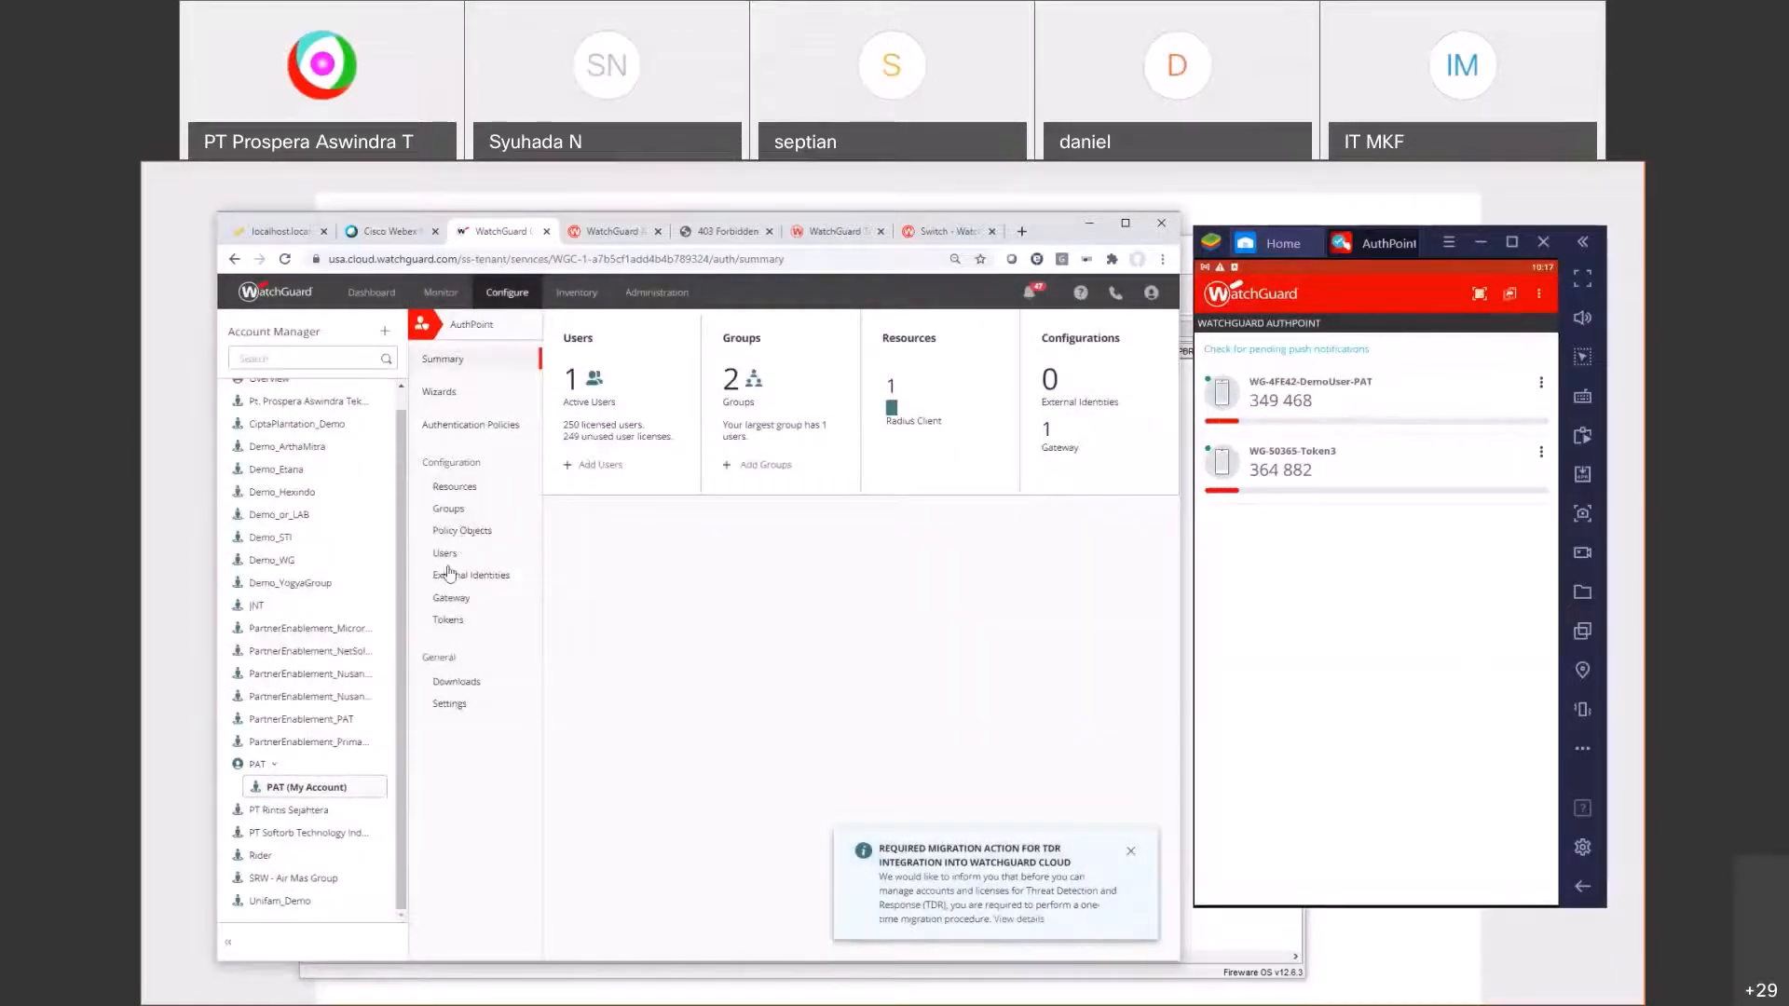
click(450, 599)
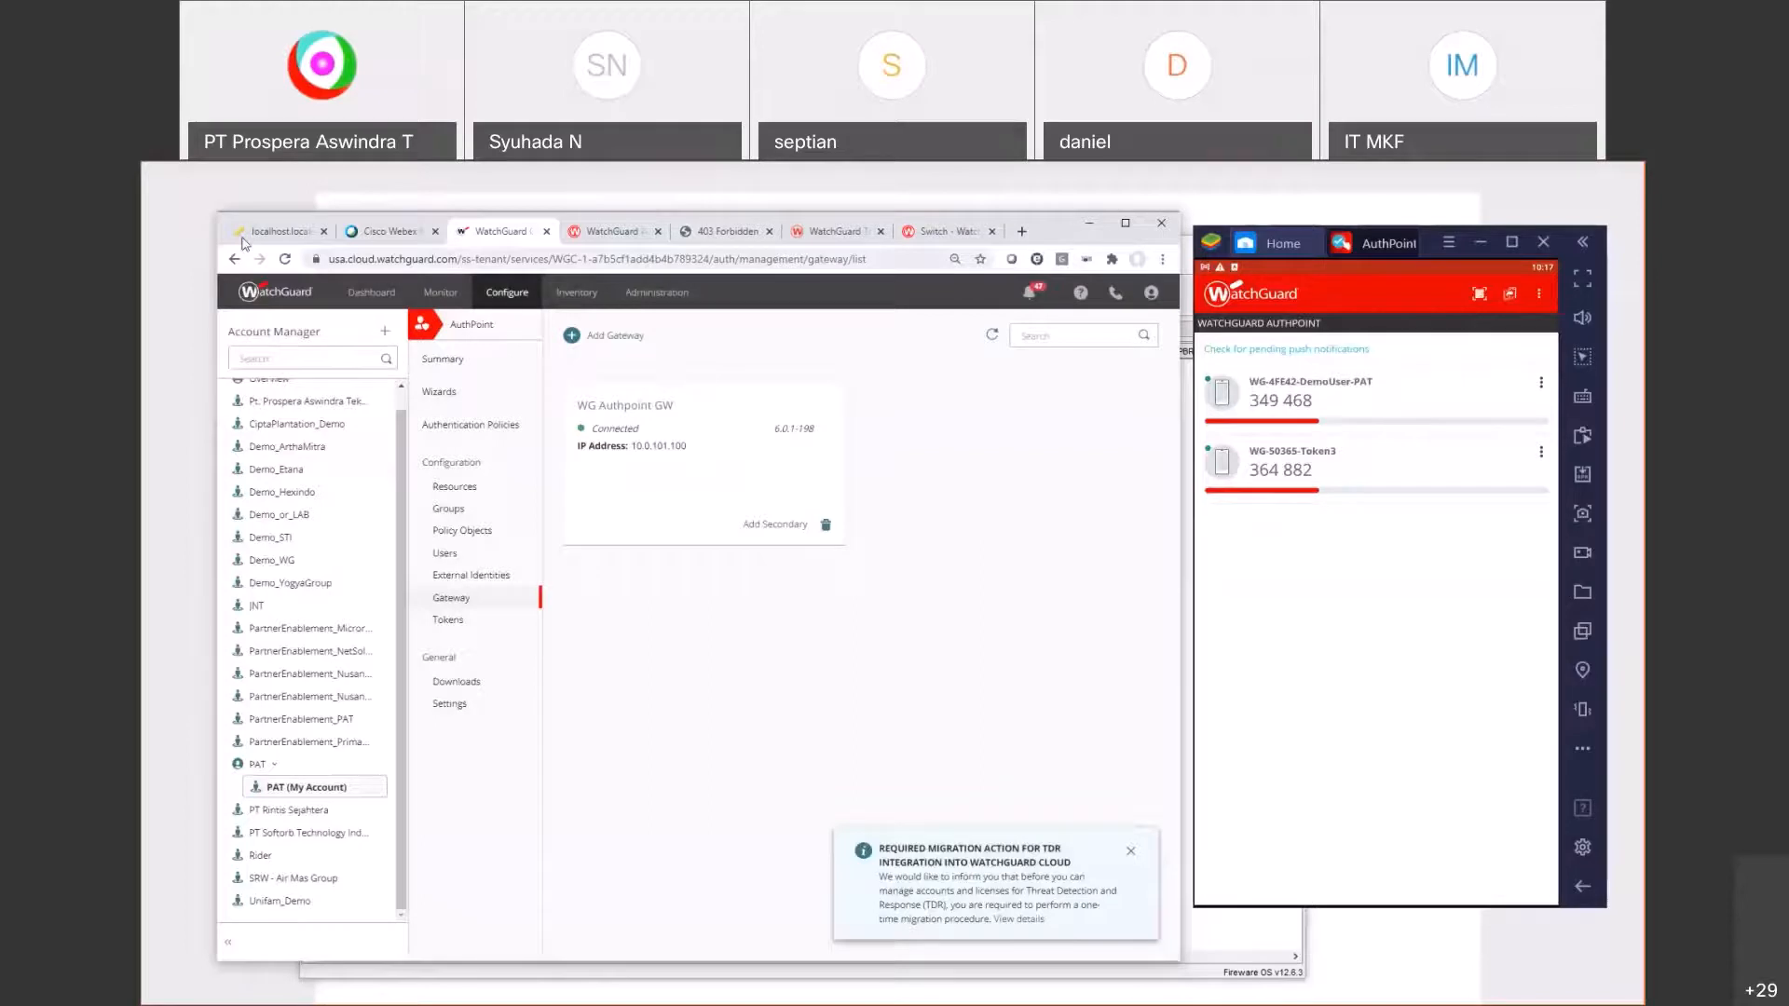
click(246, 232)
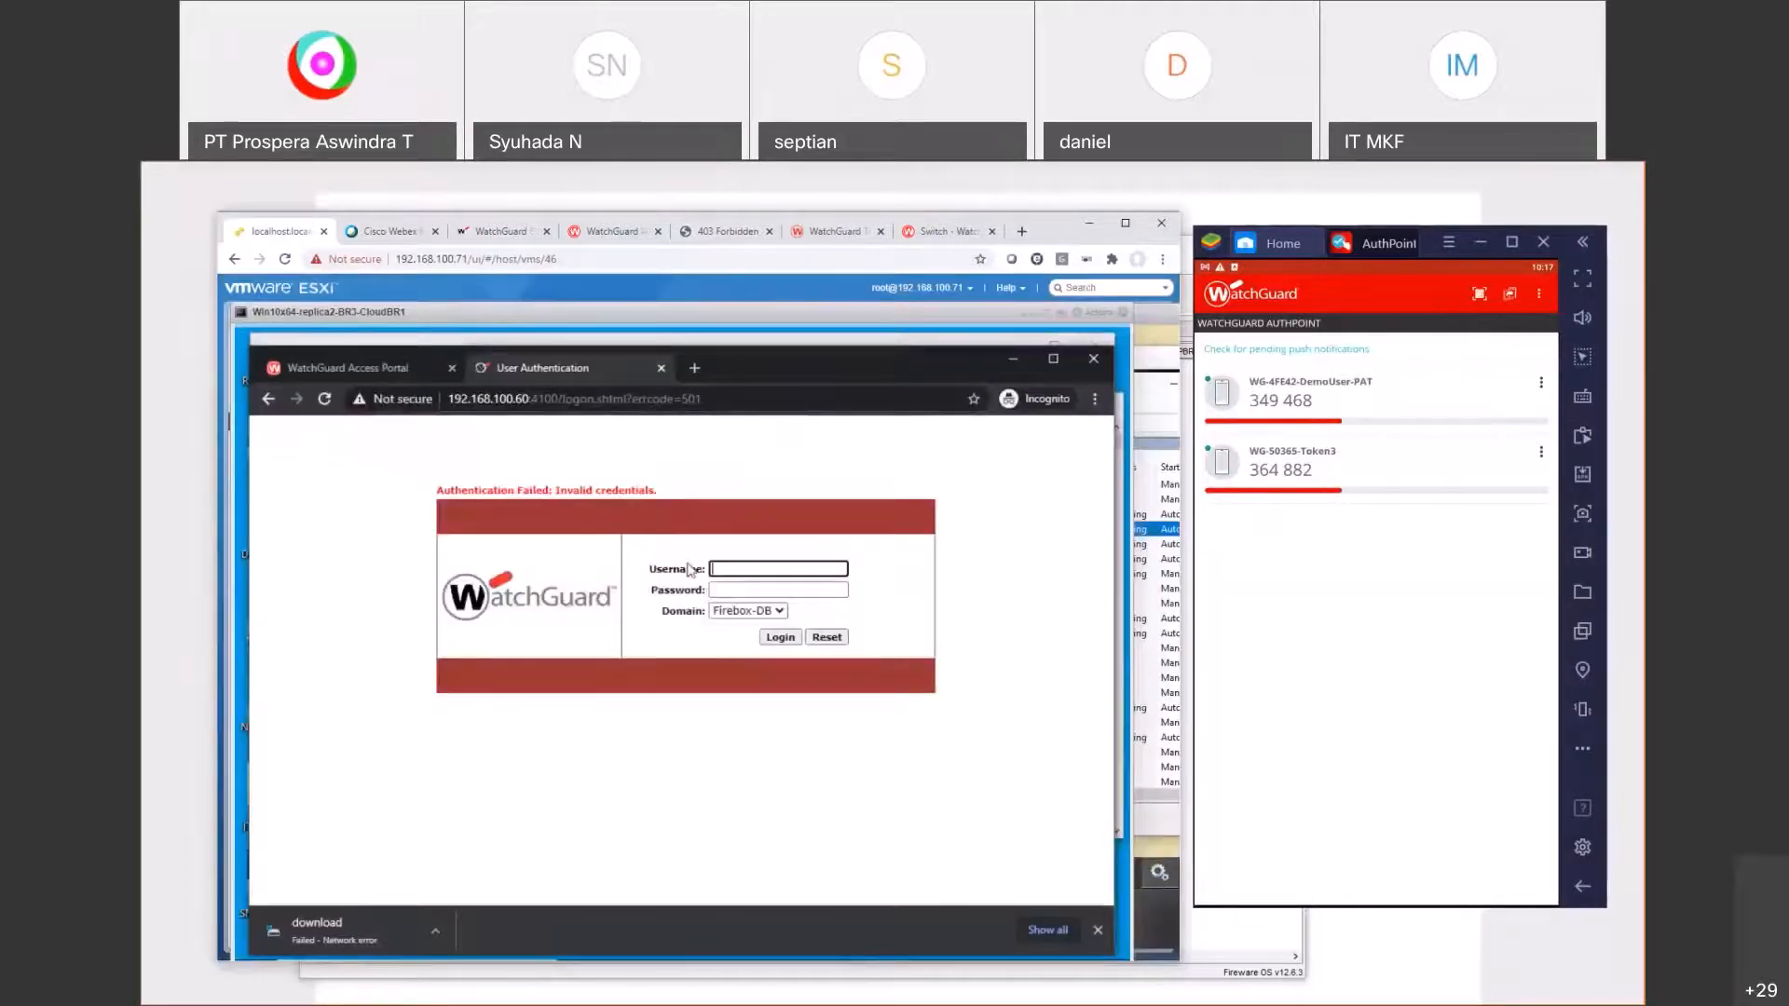
Step: Attempt an authpoint-domain Access Portal login as the demo user
click(727, 612)
click(738, 640)
click(733, 568)
text(demouser)
key(Tab)
text(password)
key(Return)
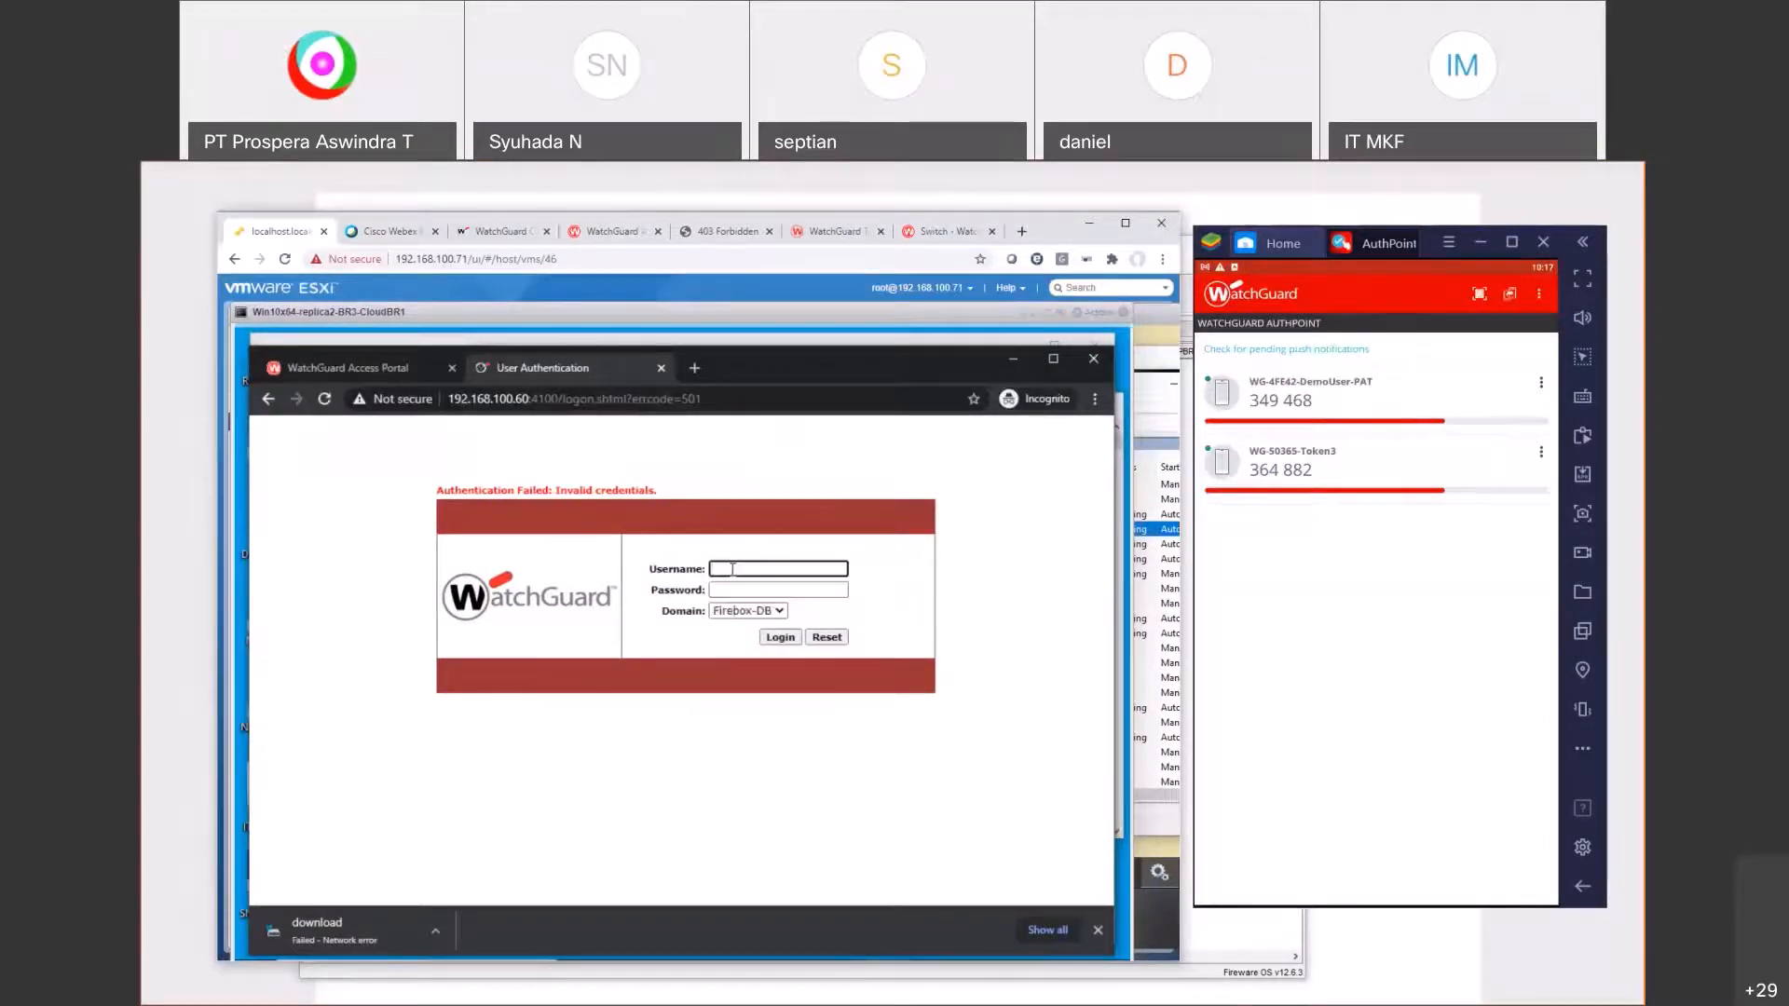
click(1022, 231)
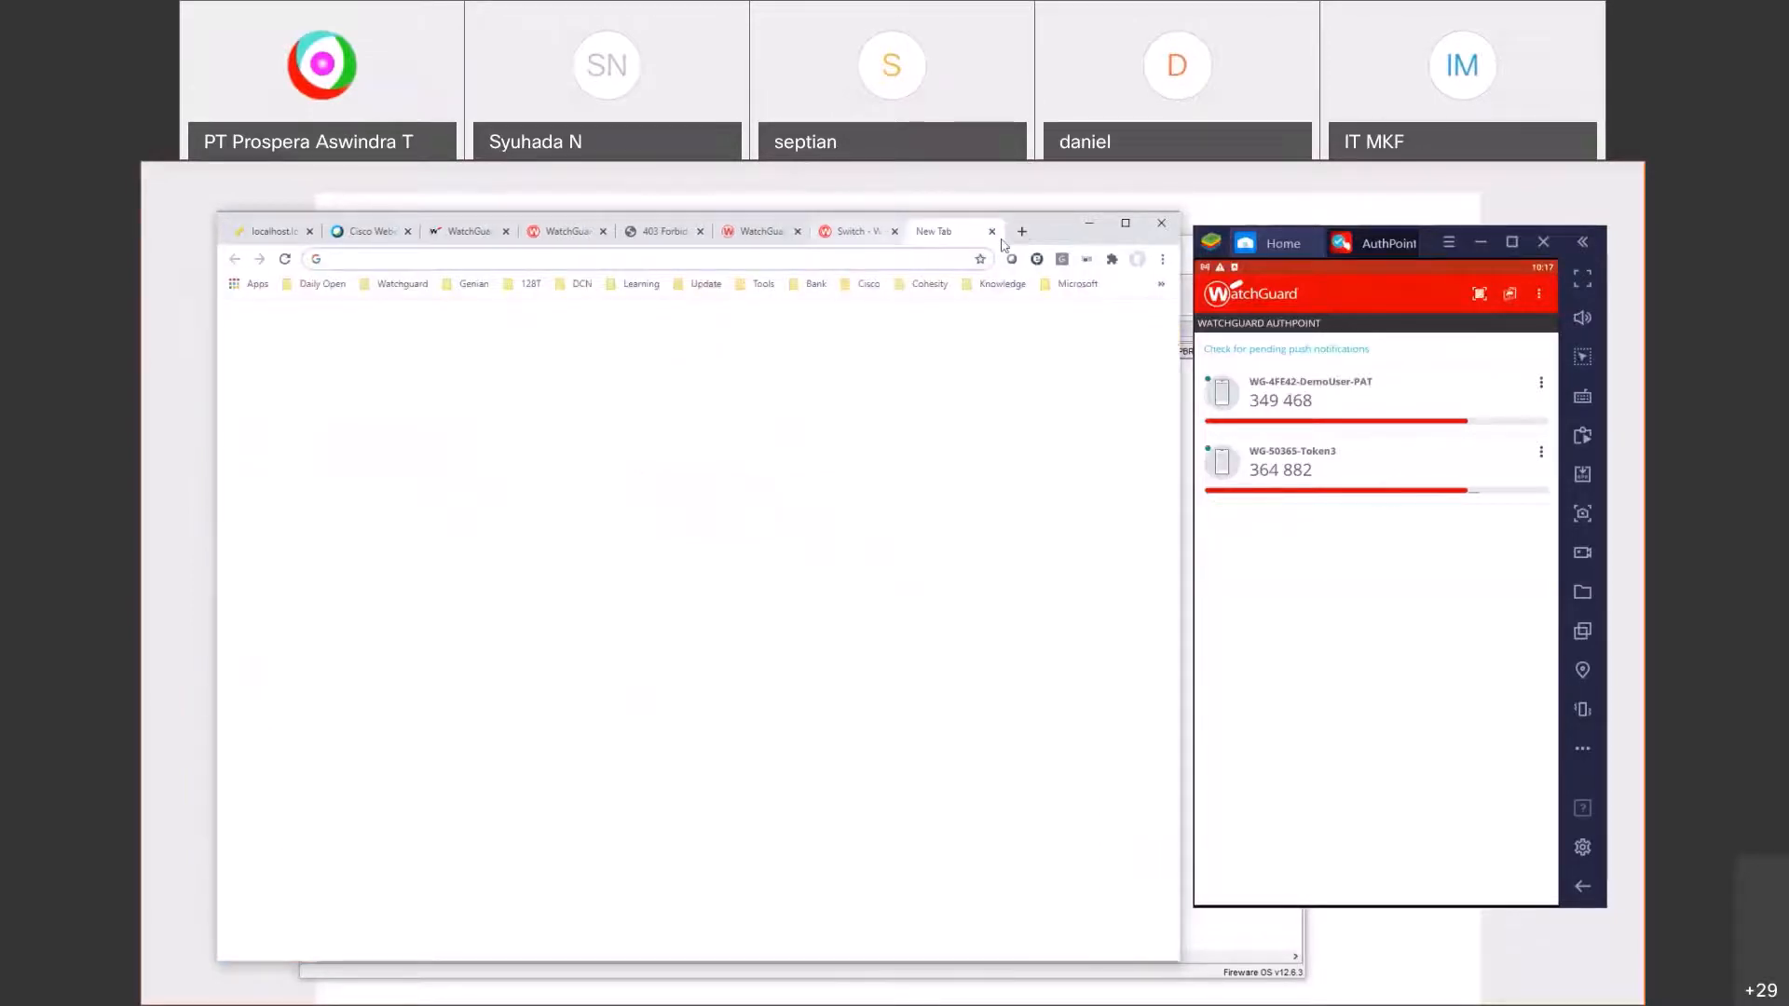
text(https://192.168.10)
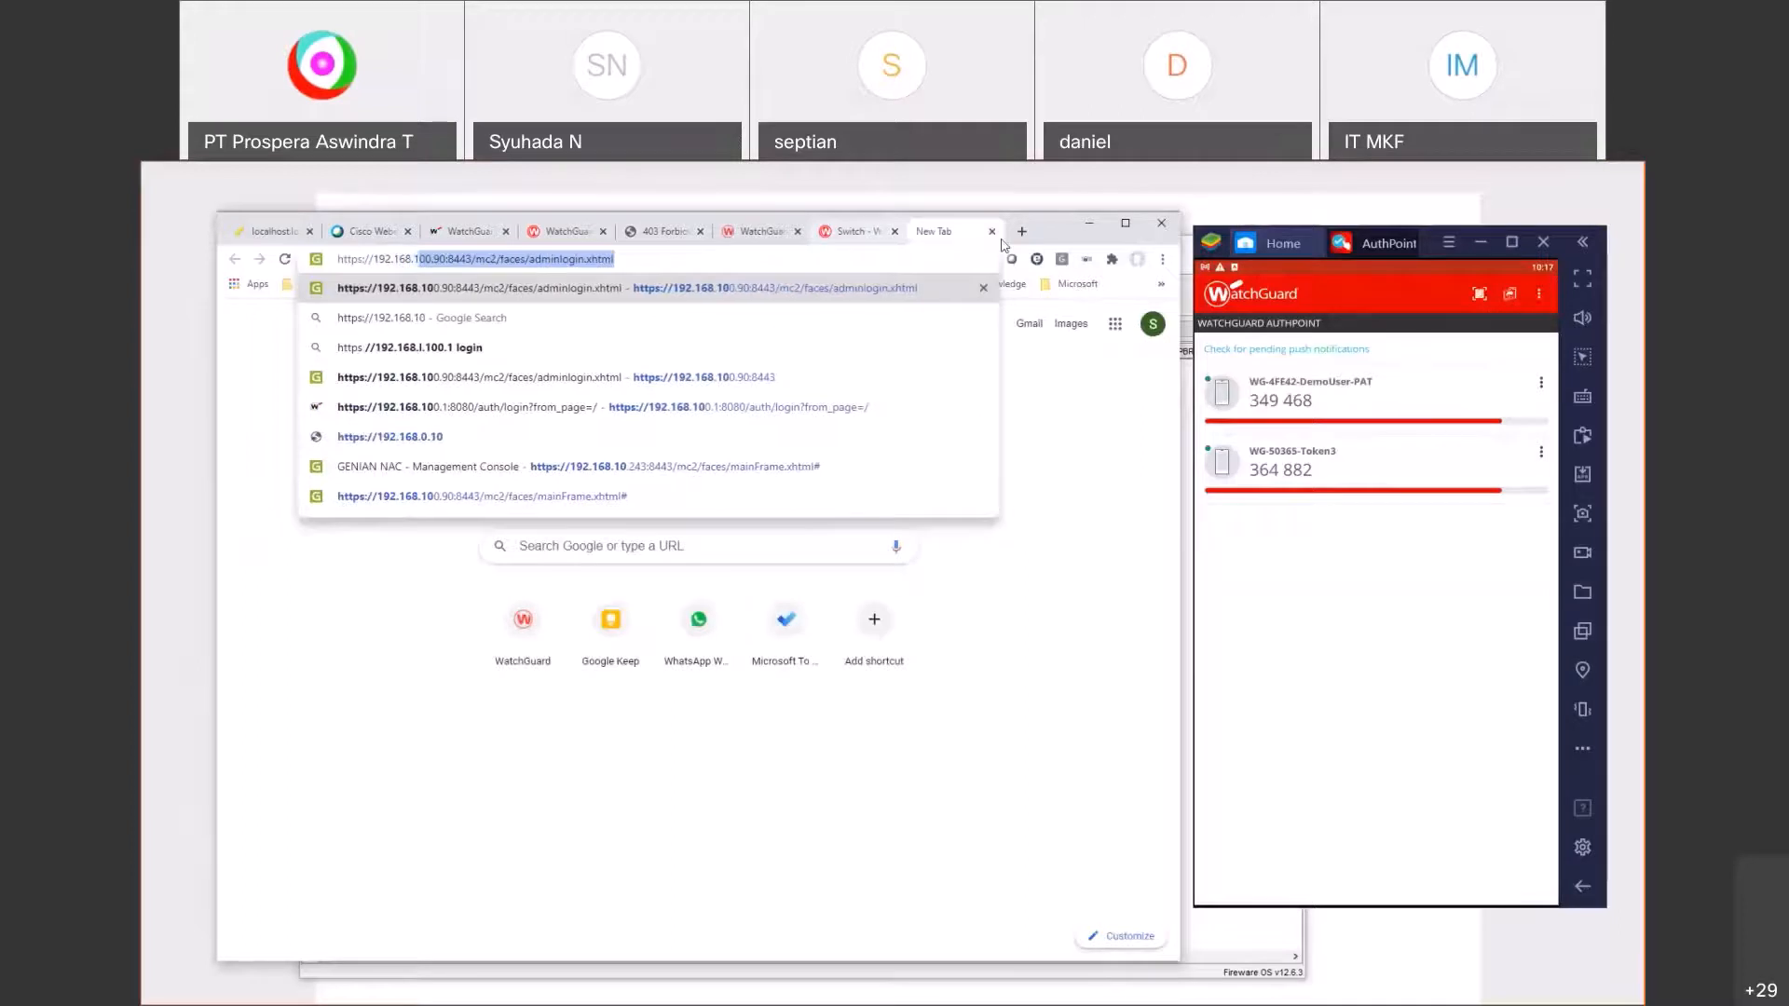
text(0.60:400)
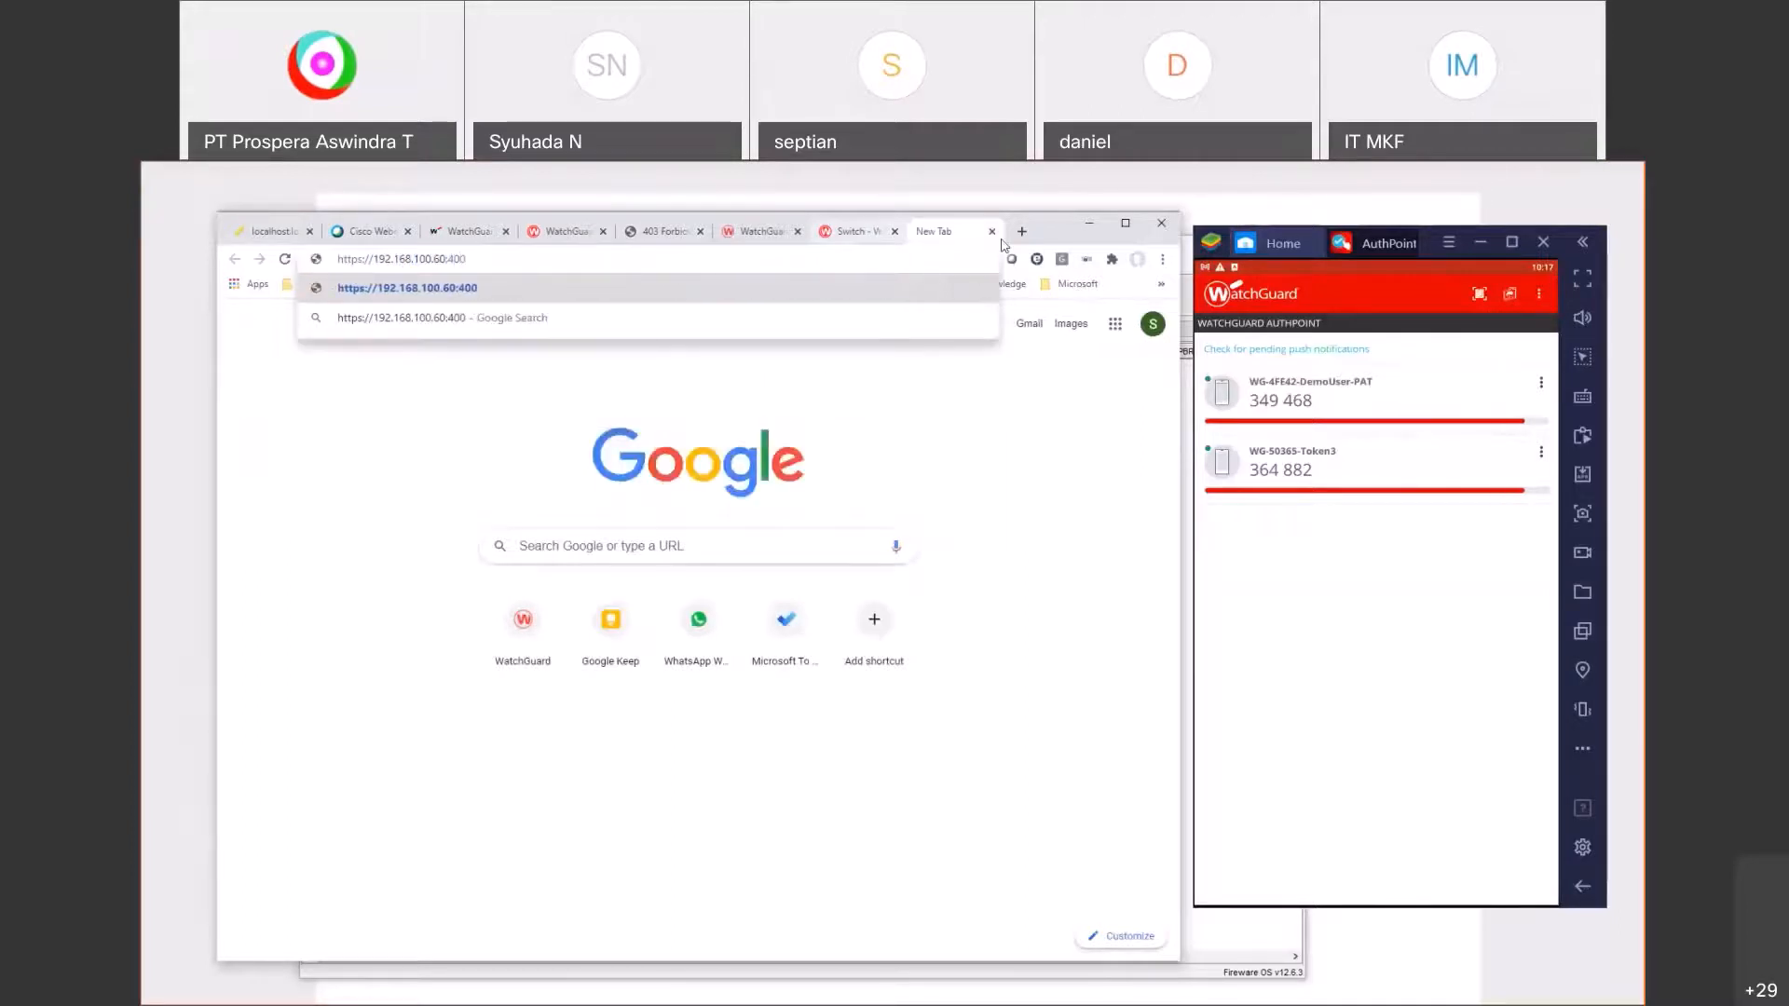
key(BackSpace)
key(BackSpace)
text(100)
key(Return)
click(756, 449)
click(761, 410)
text(demouser)
key(Tab)
text(*********)
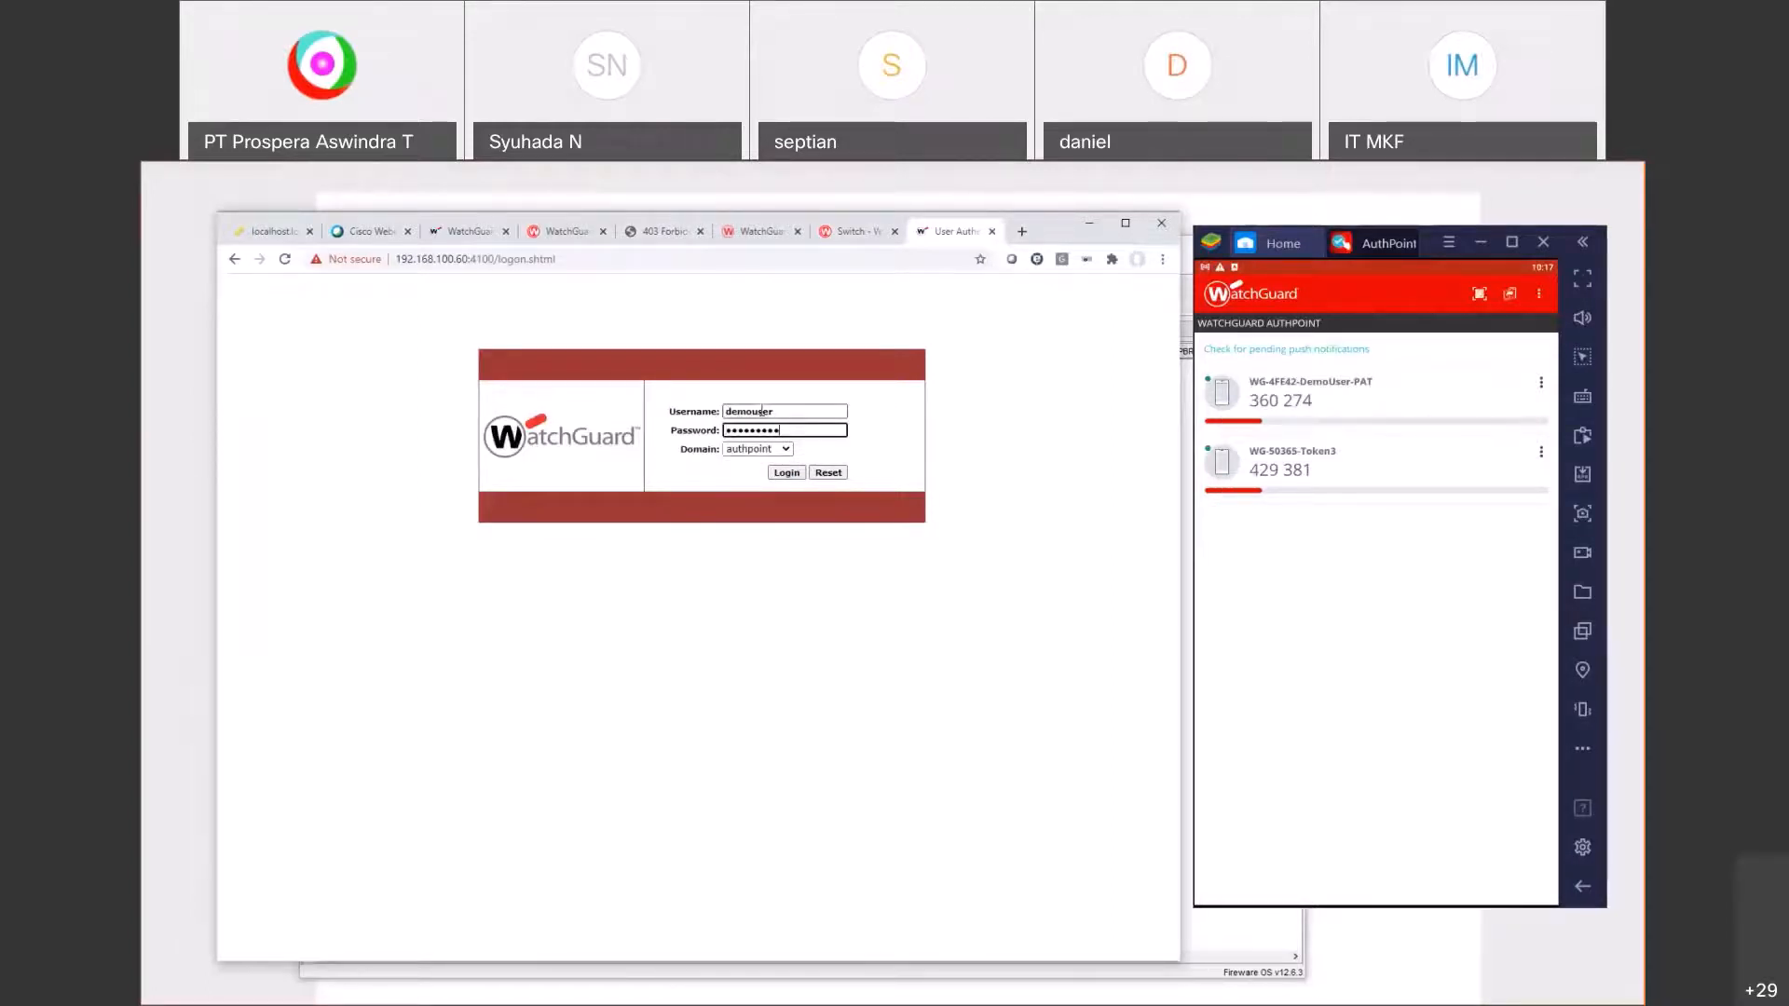
key(Return)
click(1338, 595)
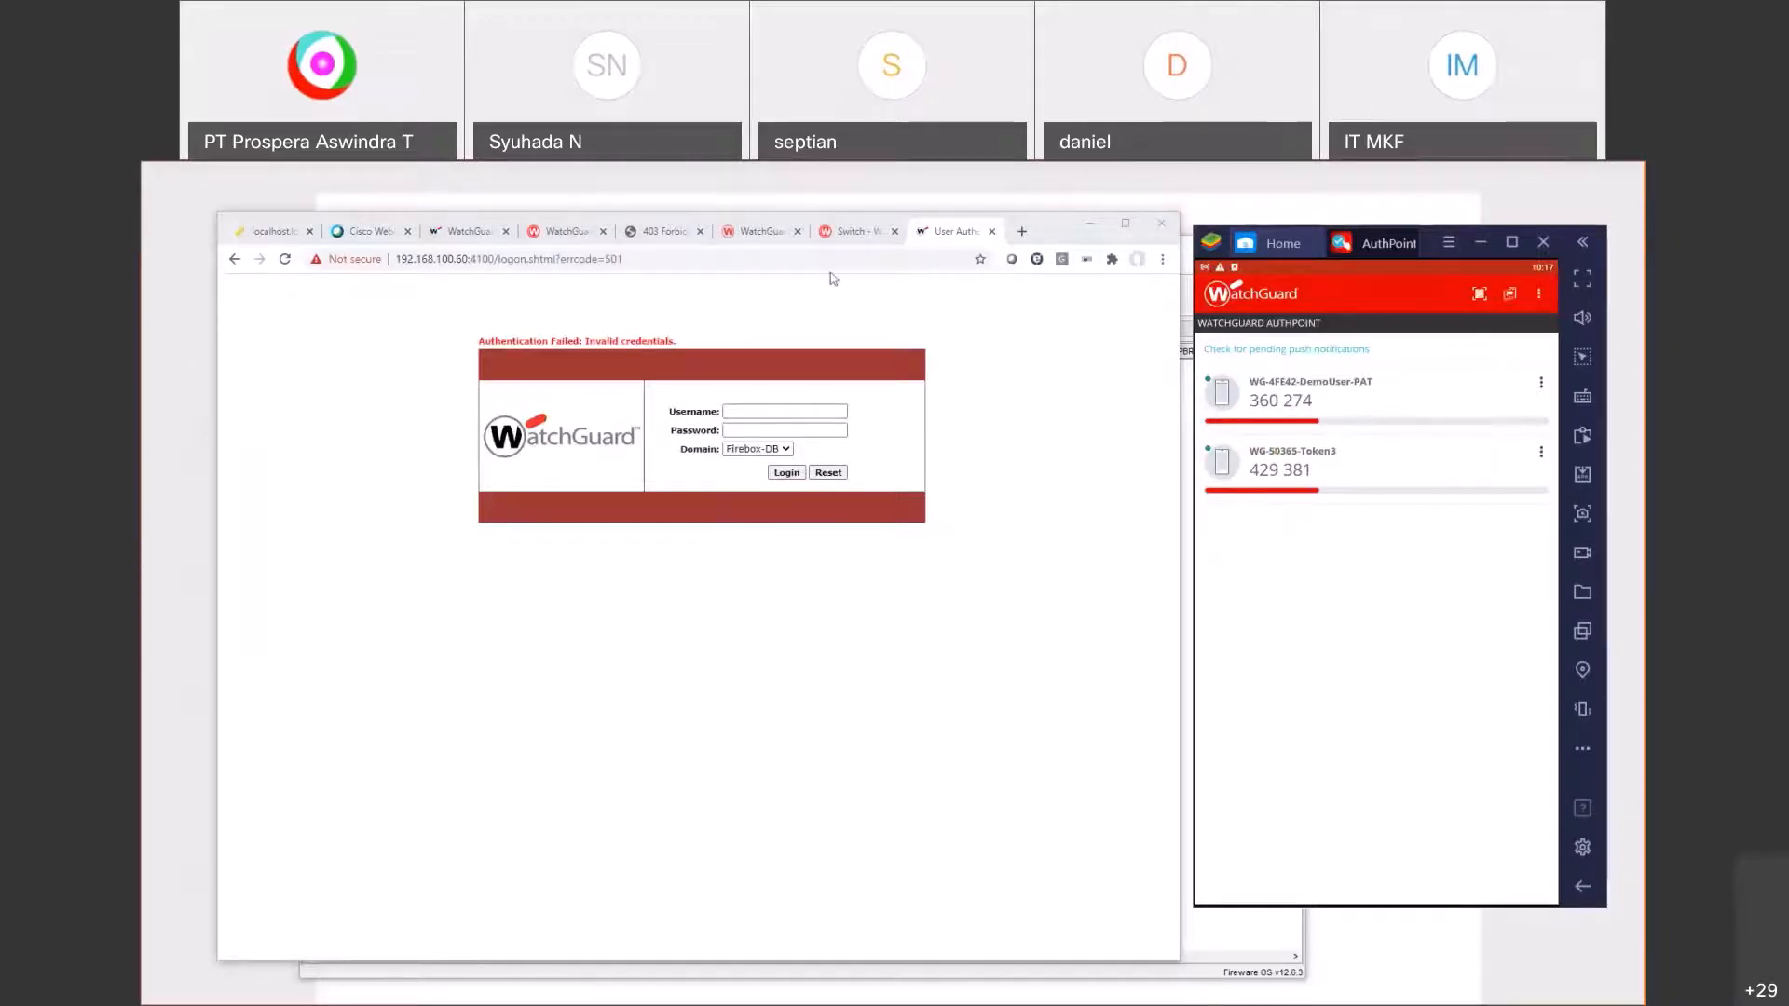
Step: Check Windows Defender Firewall on the VM and restart the WatchGuard AuthPoint RADIUS service
click(263, 240)
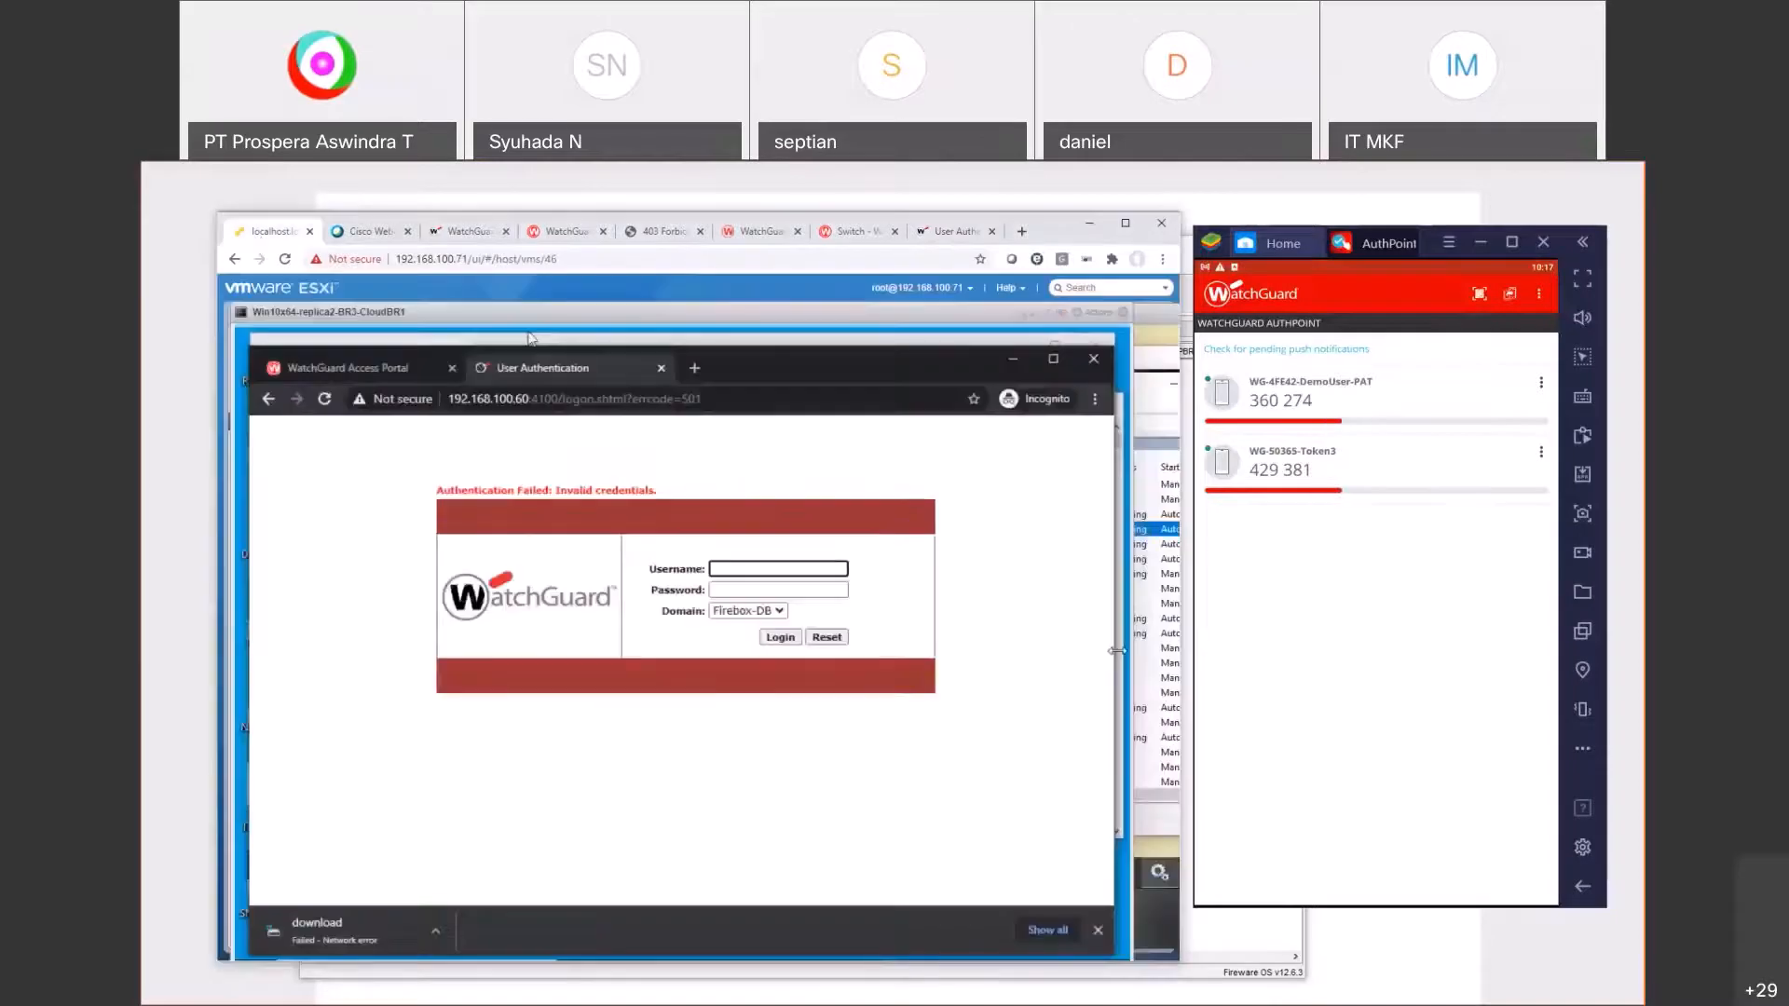
click(1127, 225)
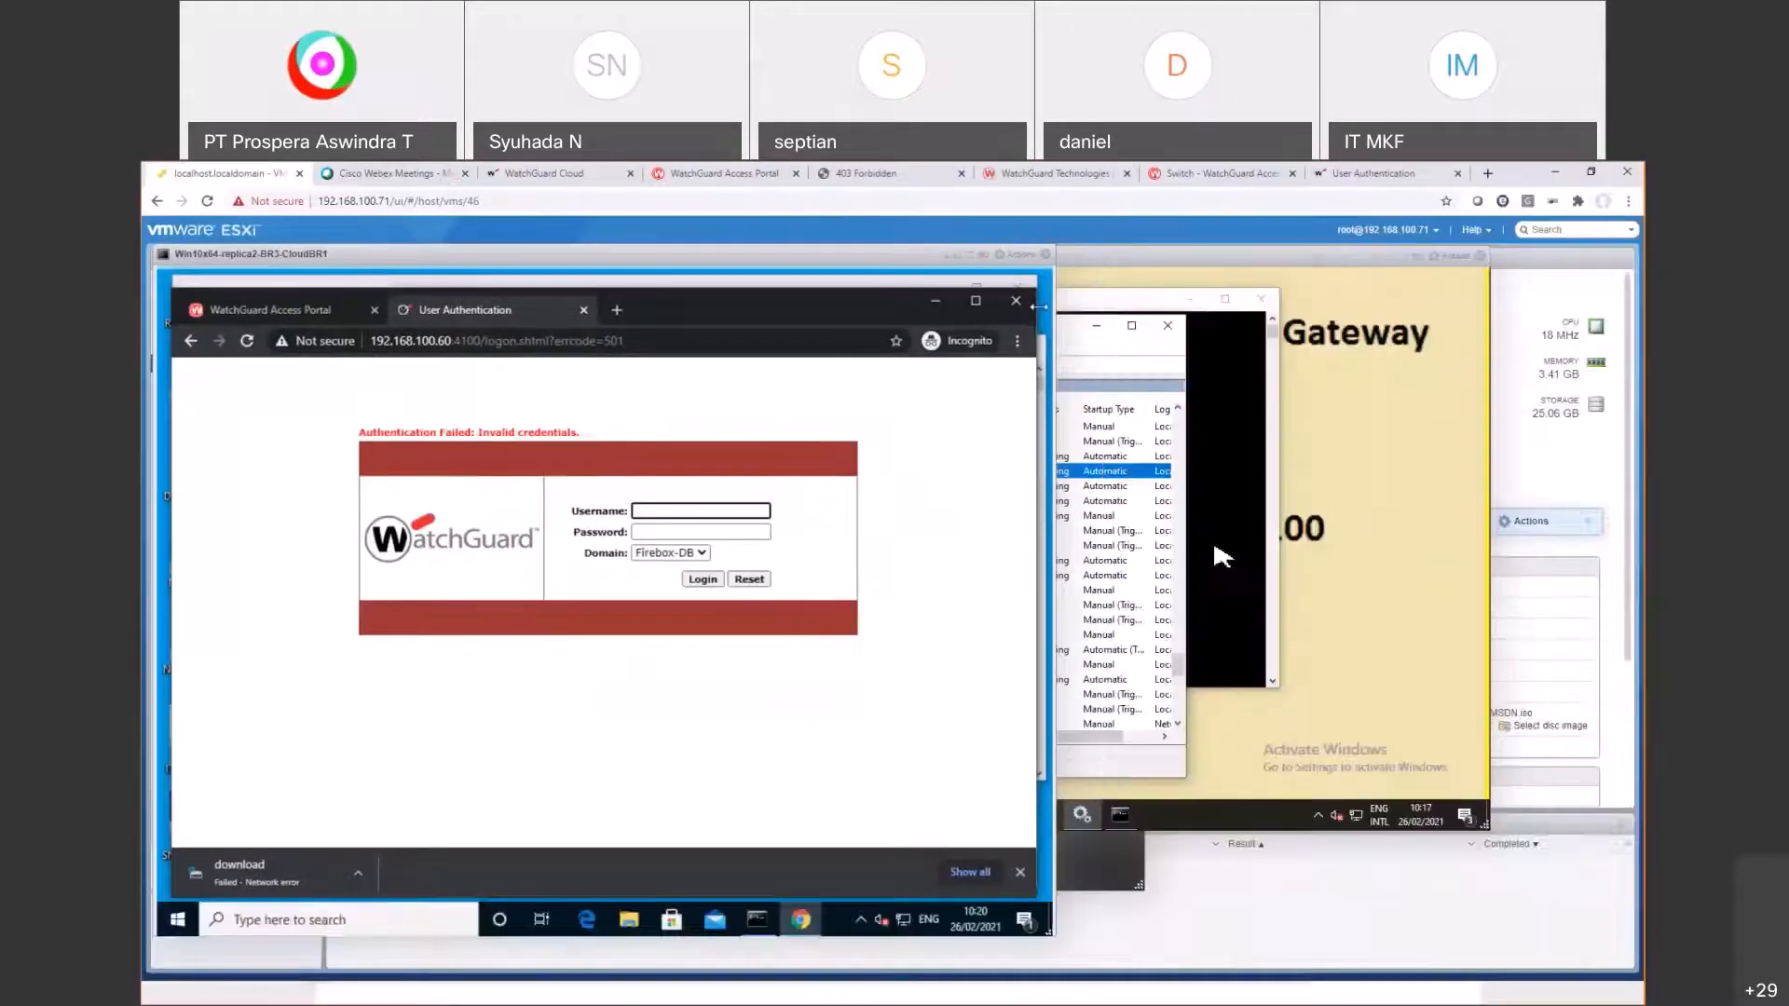
click(504, 815)
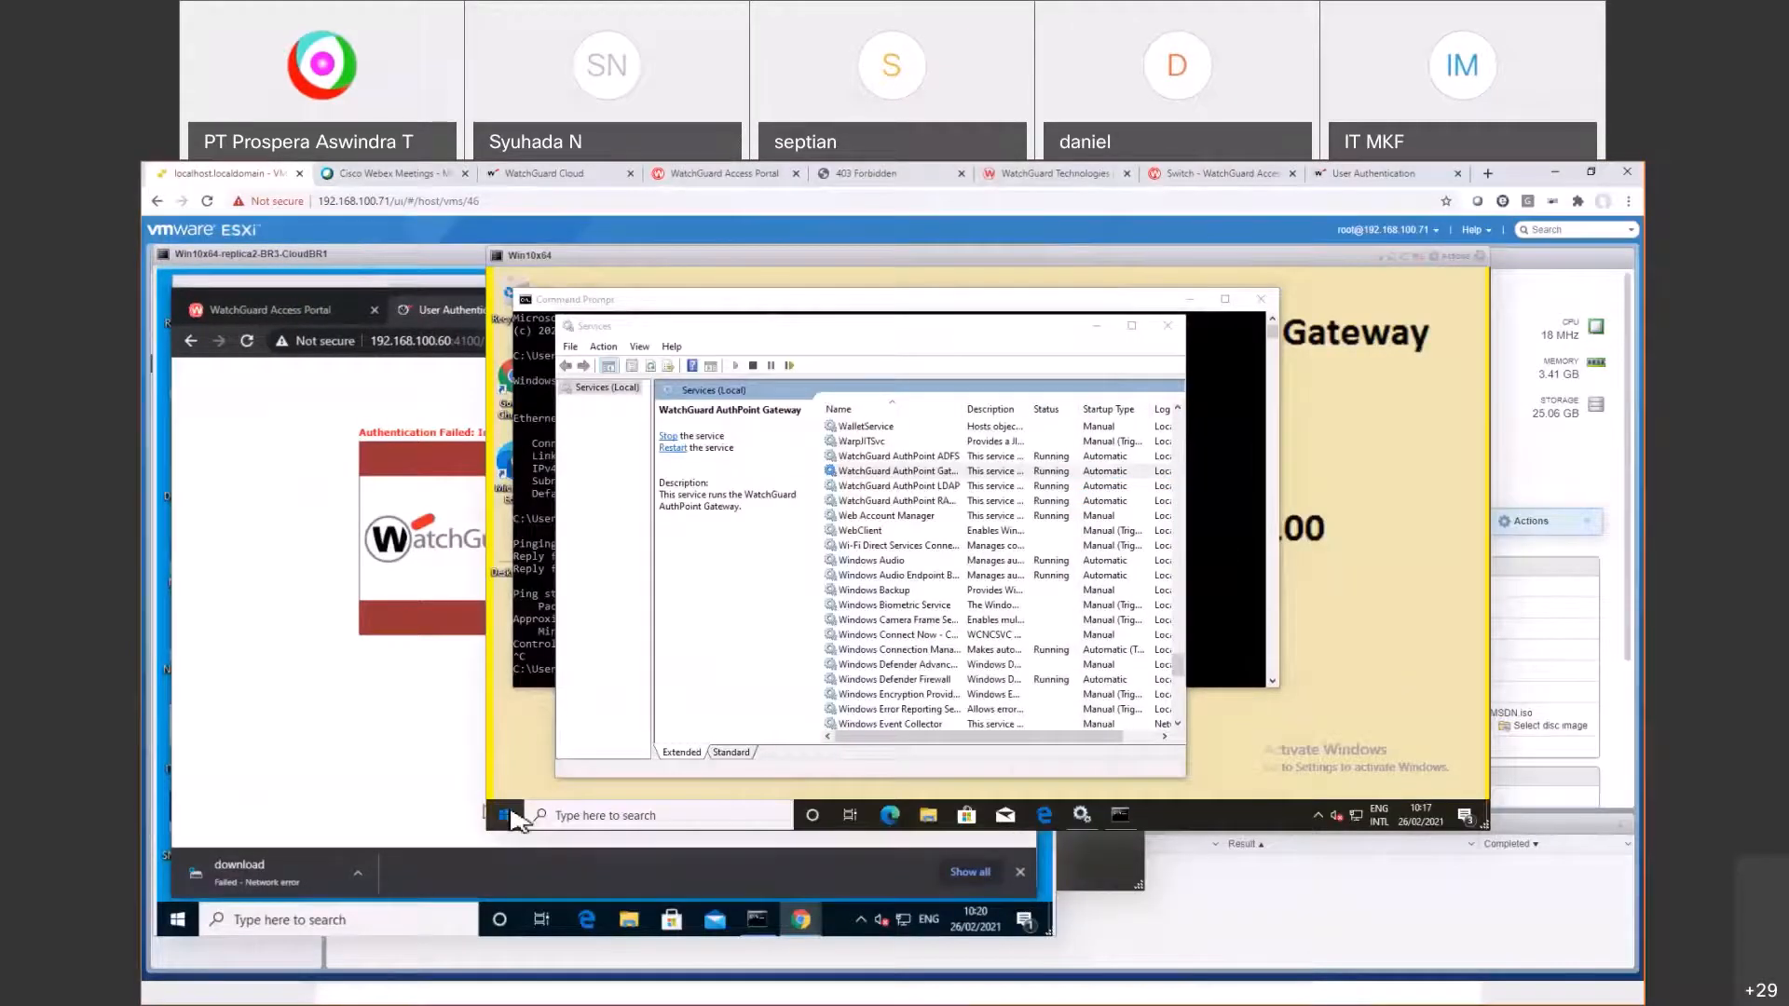
text(firewa)
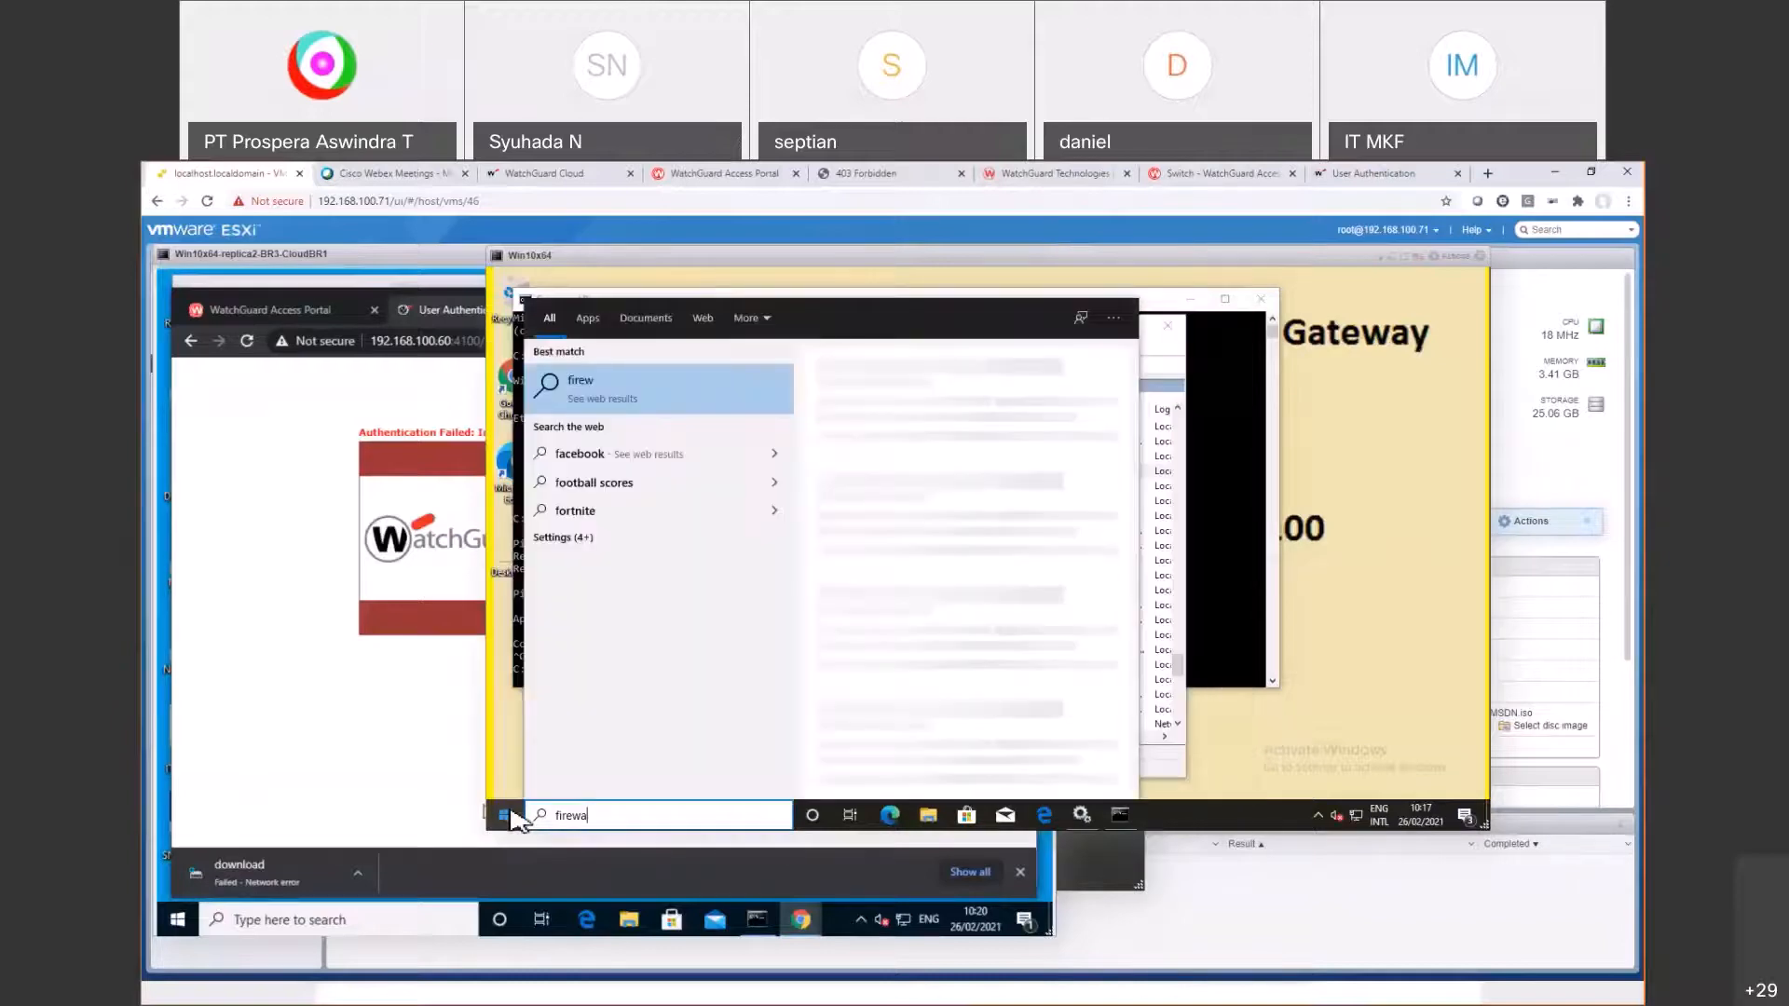
text(ll)
key(Down)
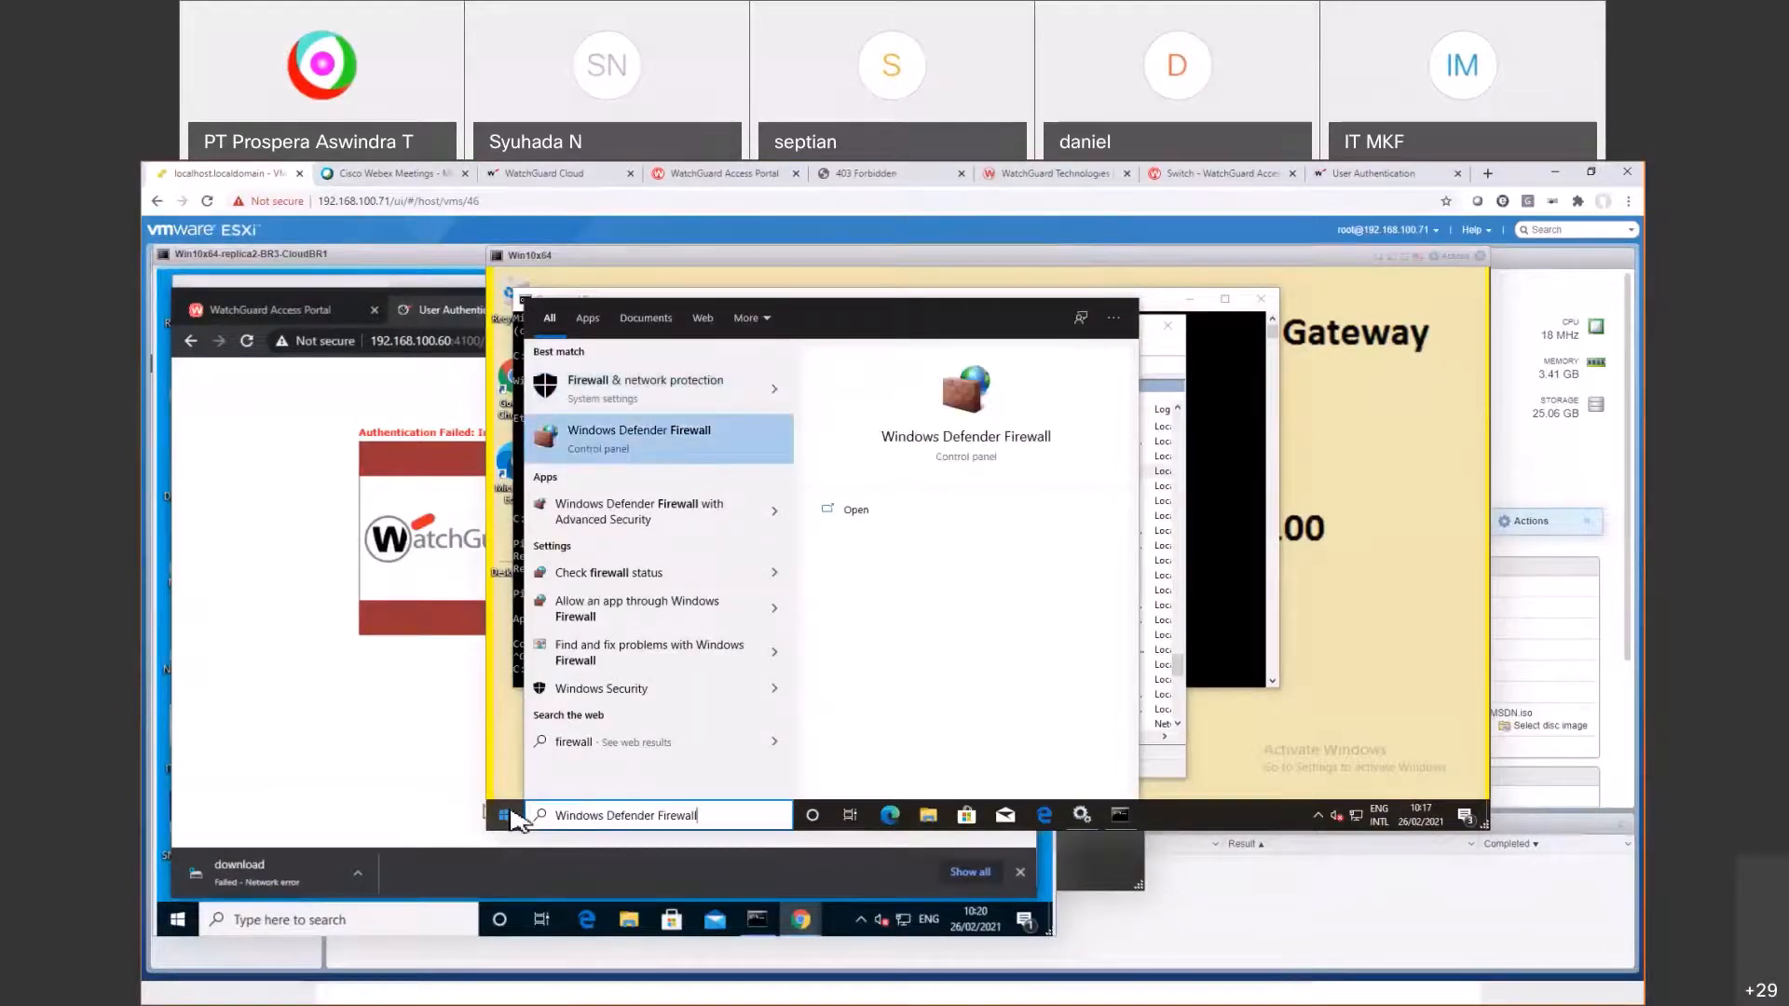
key(Return)
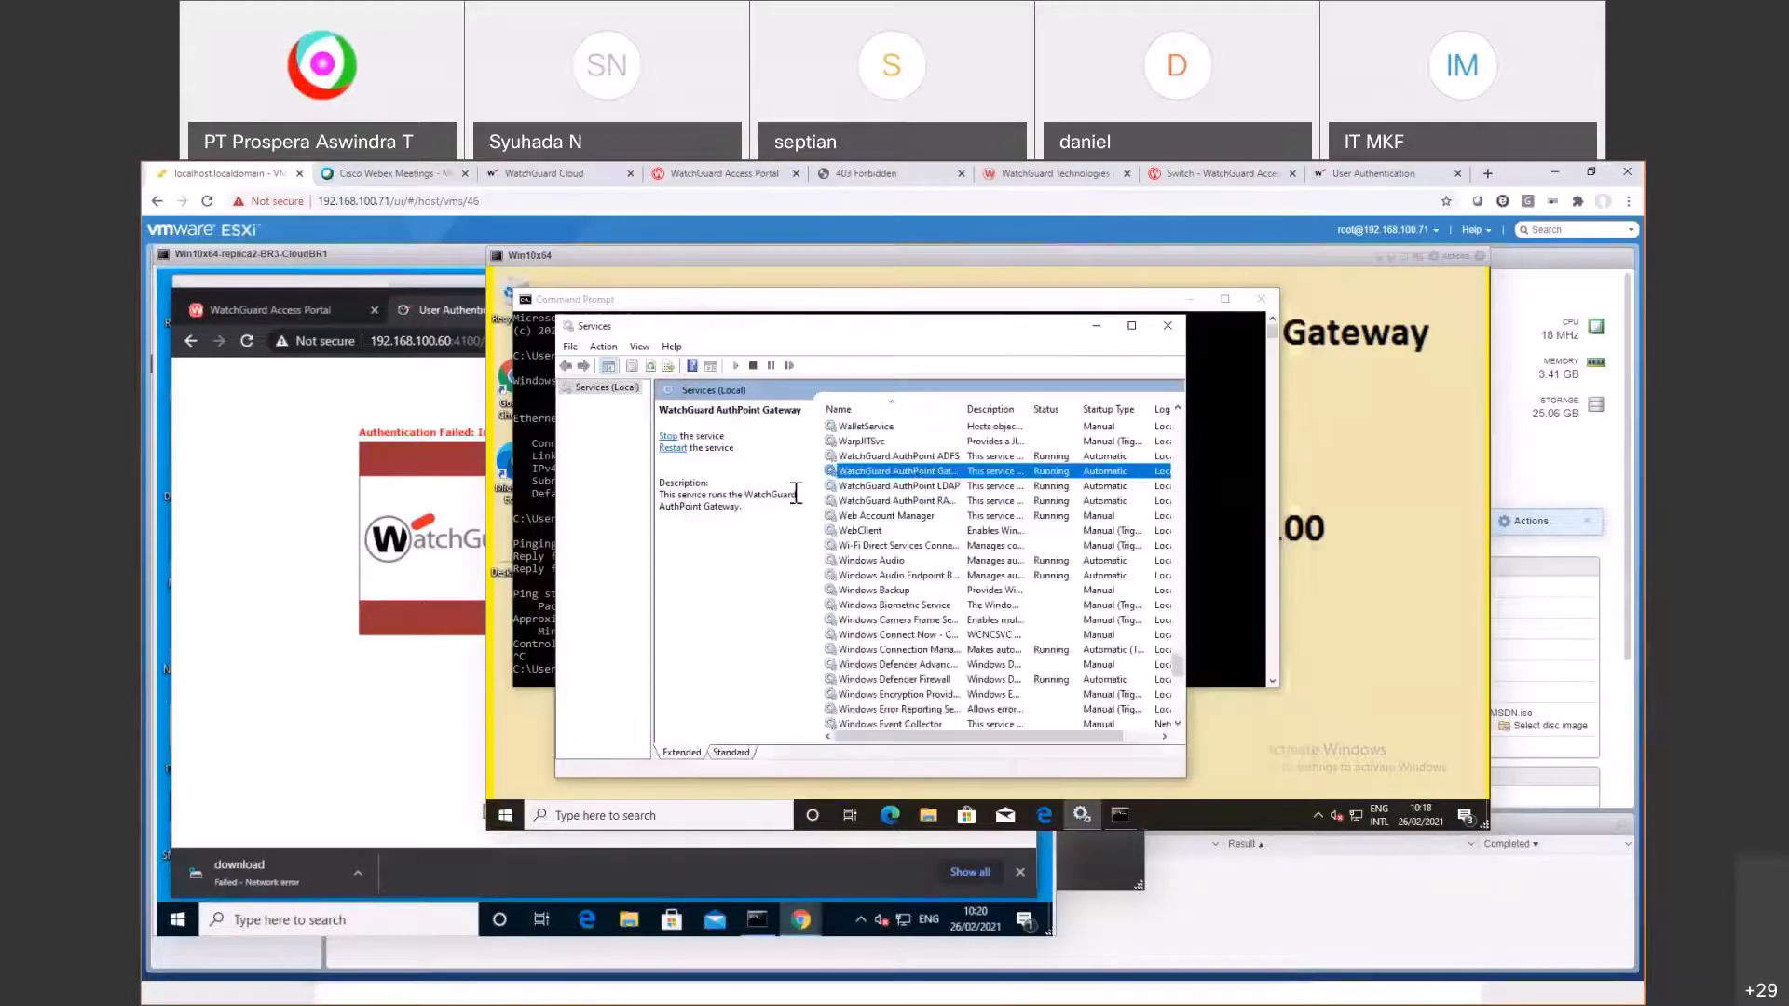
right_click(936, 500)
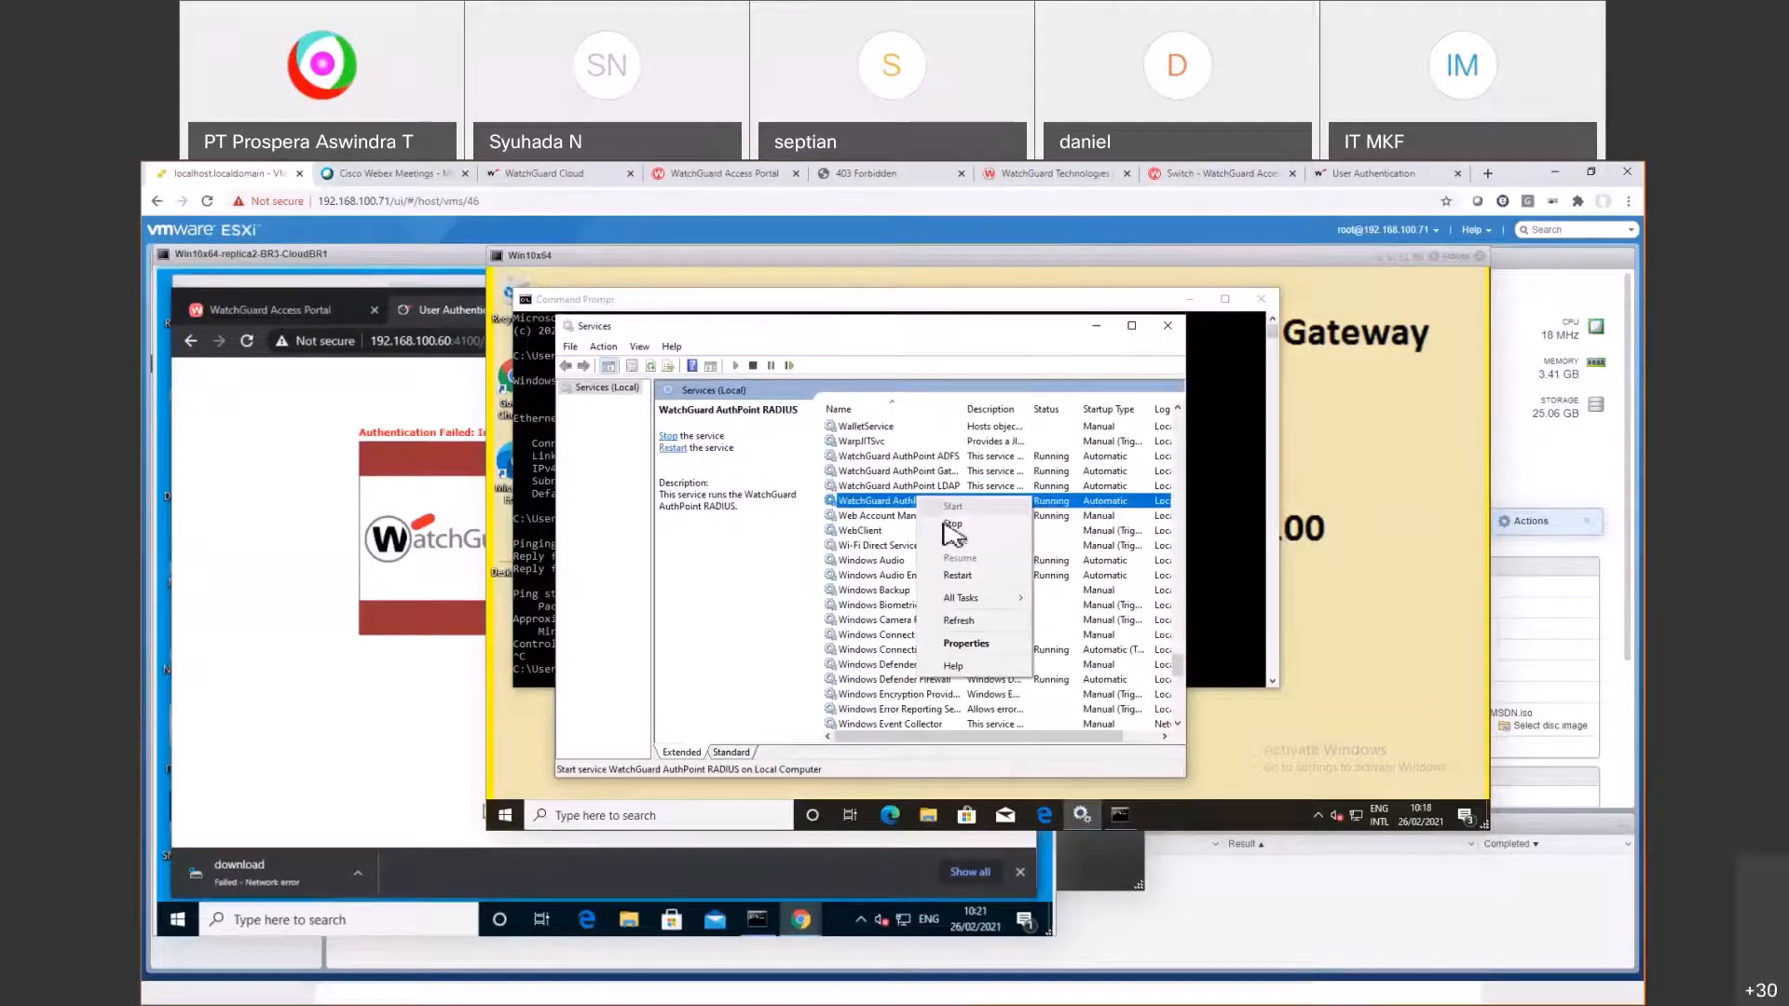
click(952, 525)
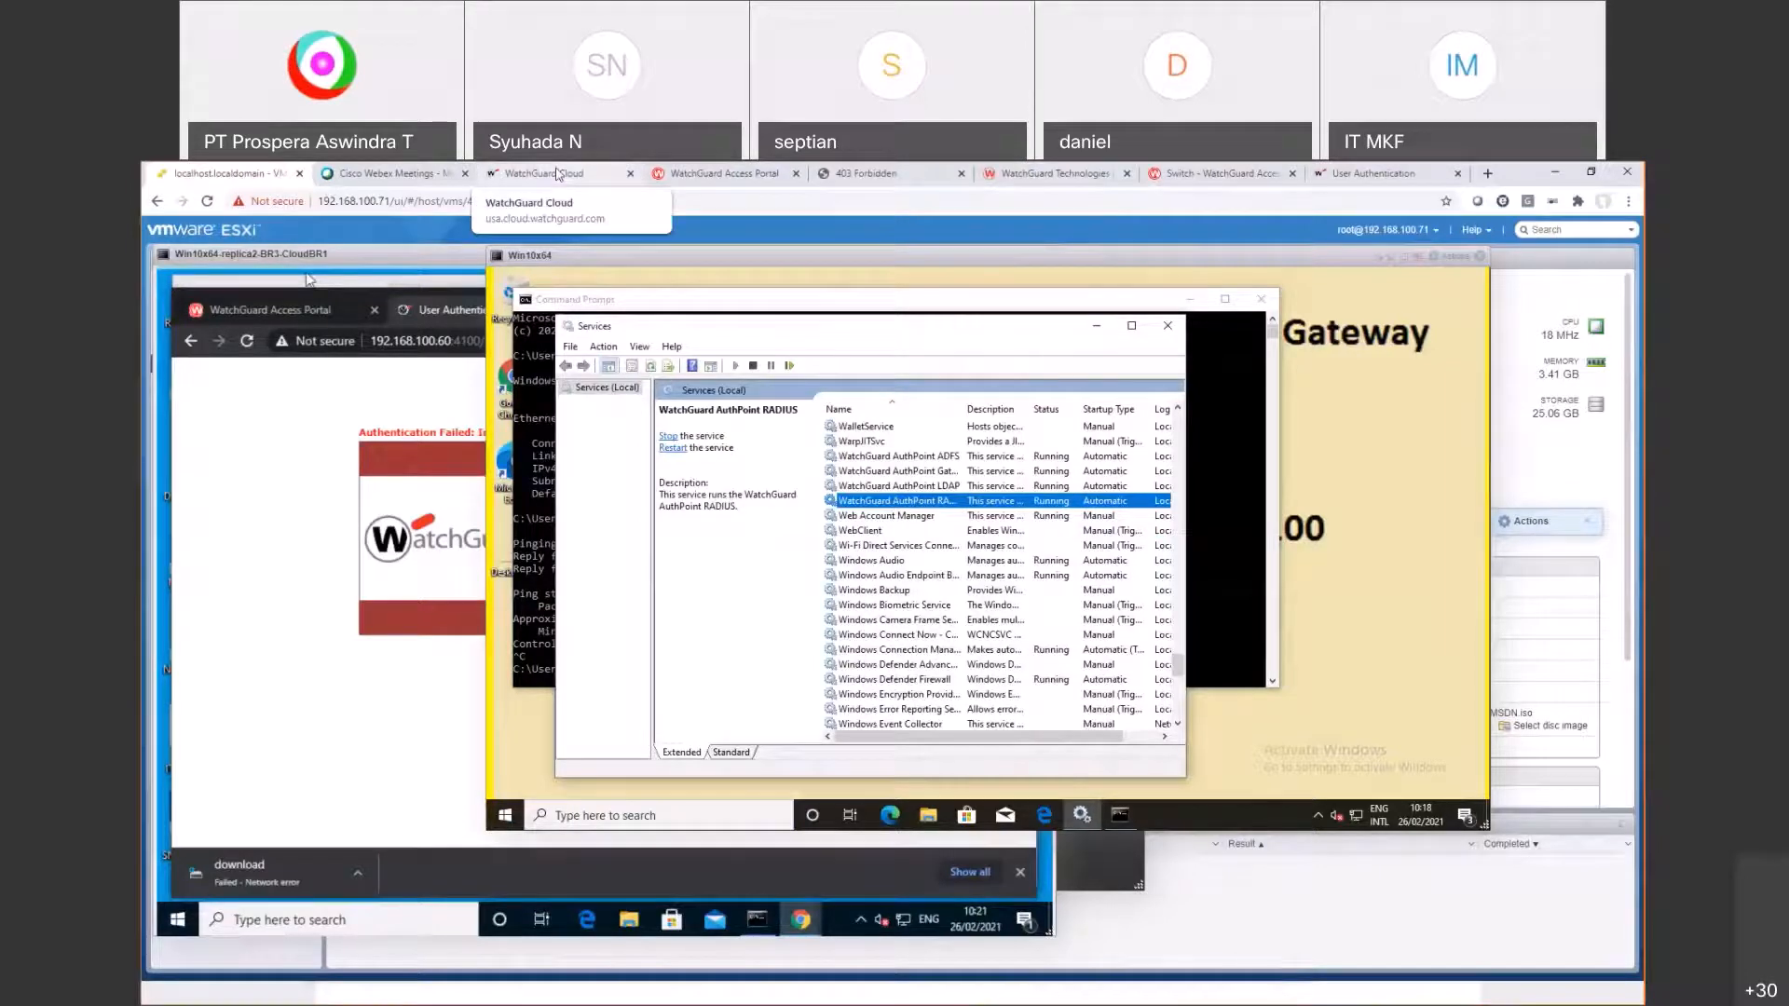
Step: Verify the demo user exists and the gateway is Connected, then return to the Firebox login page
click(558, 175)
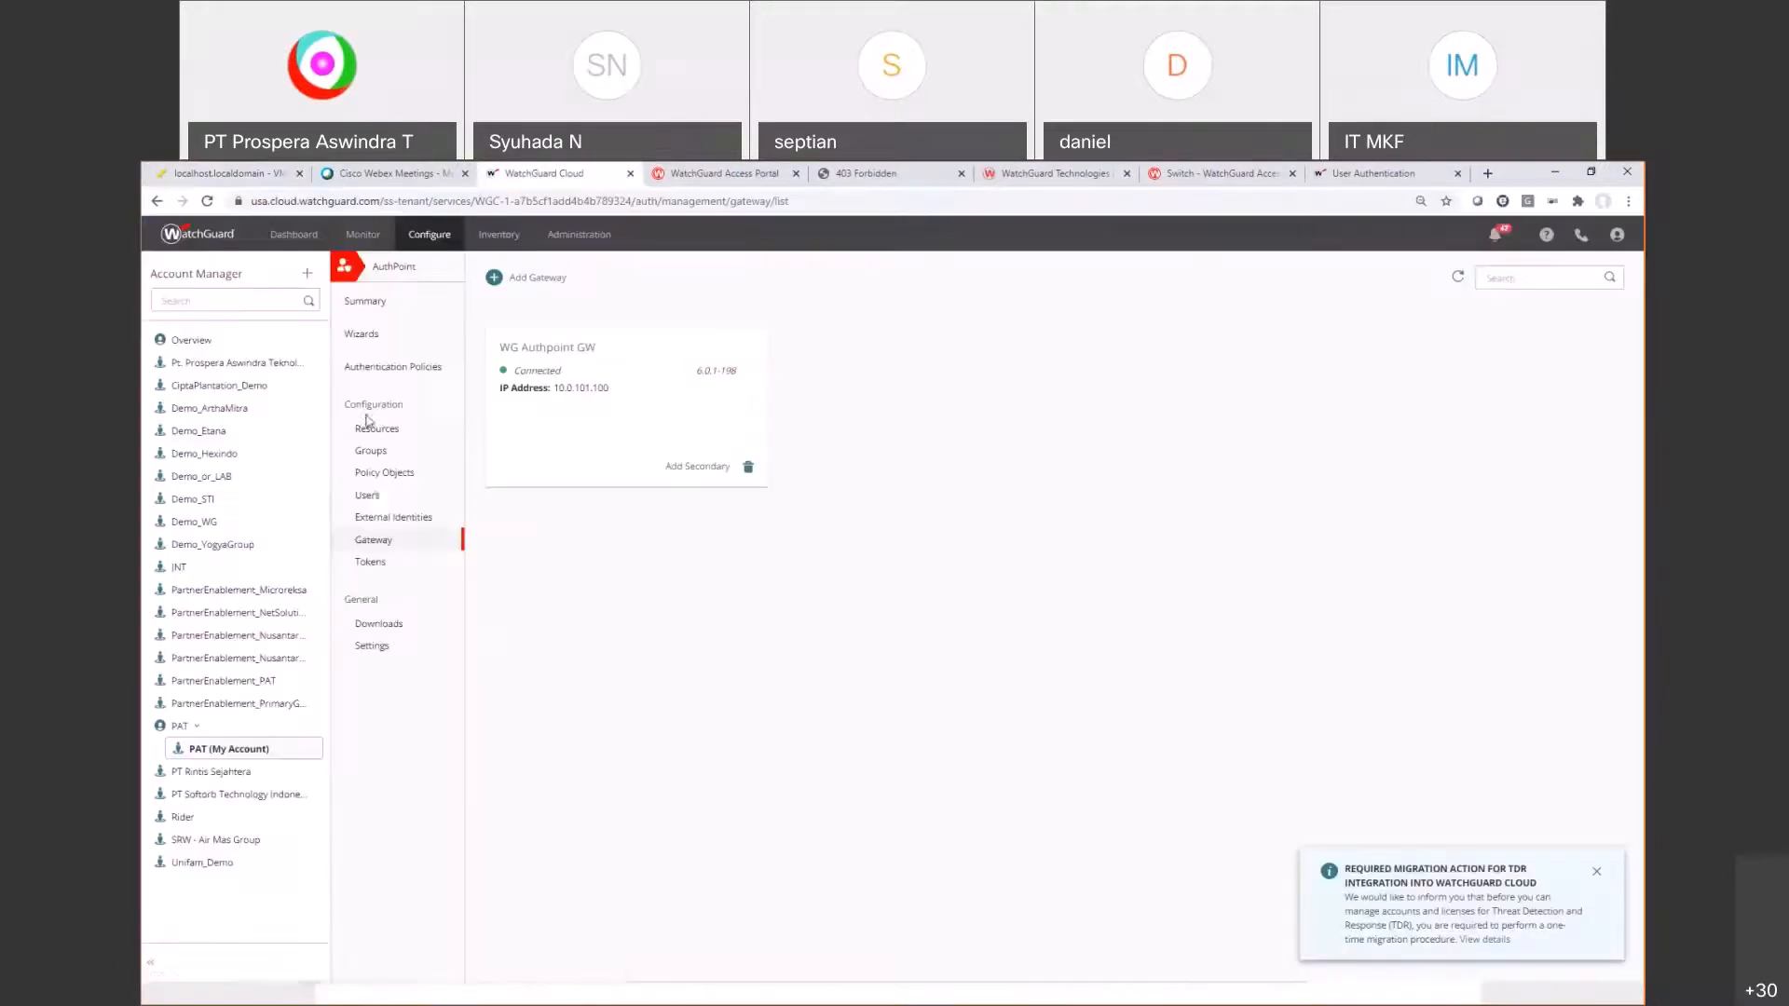
click(368, 495)
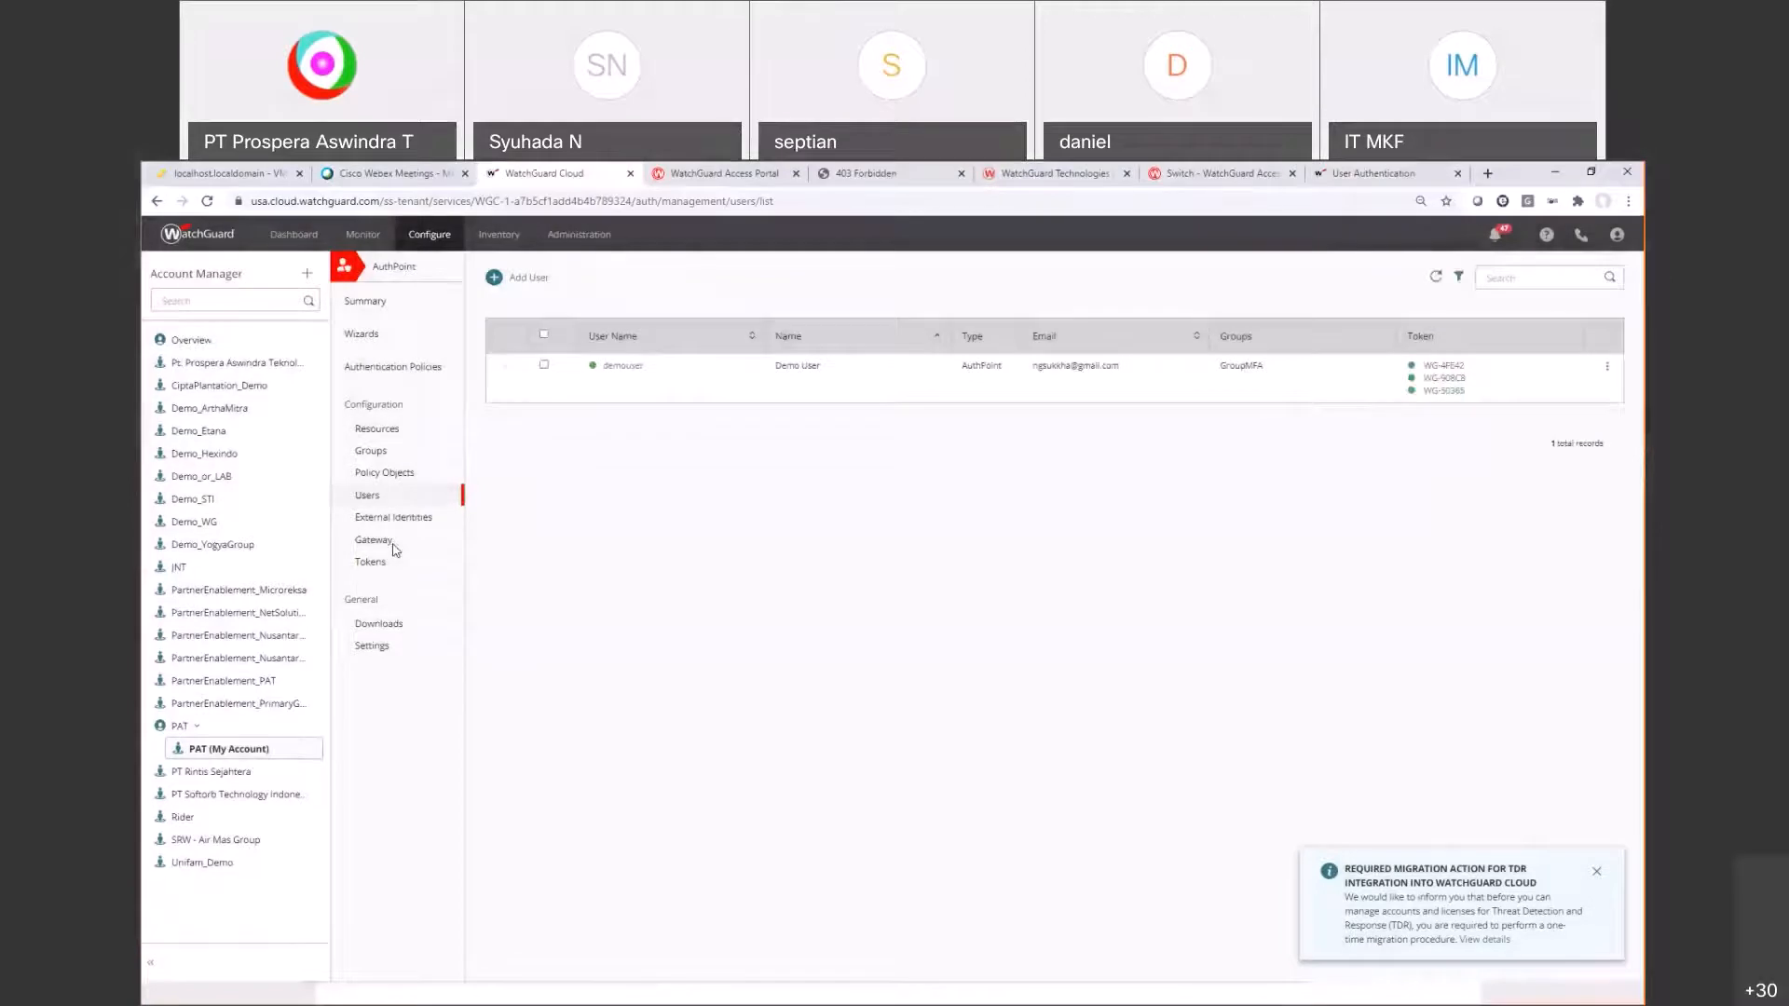
click(391, 545)
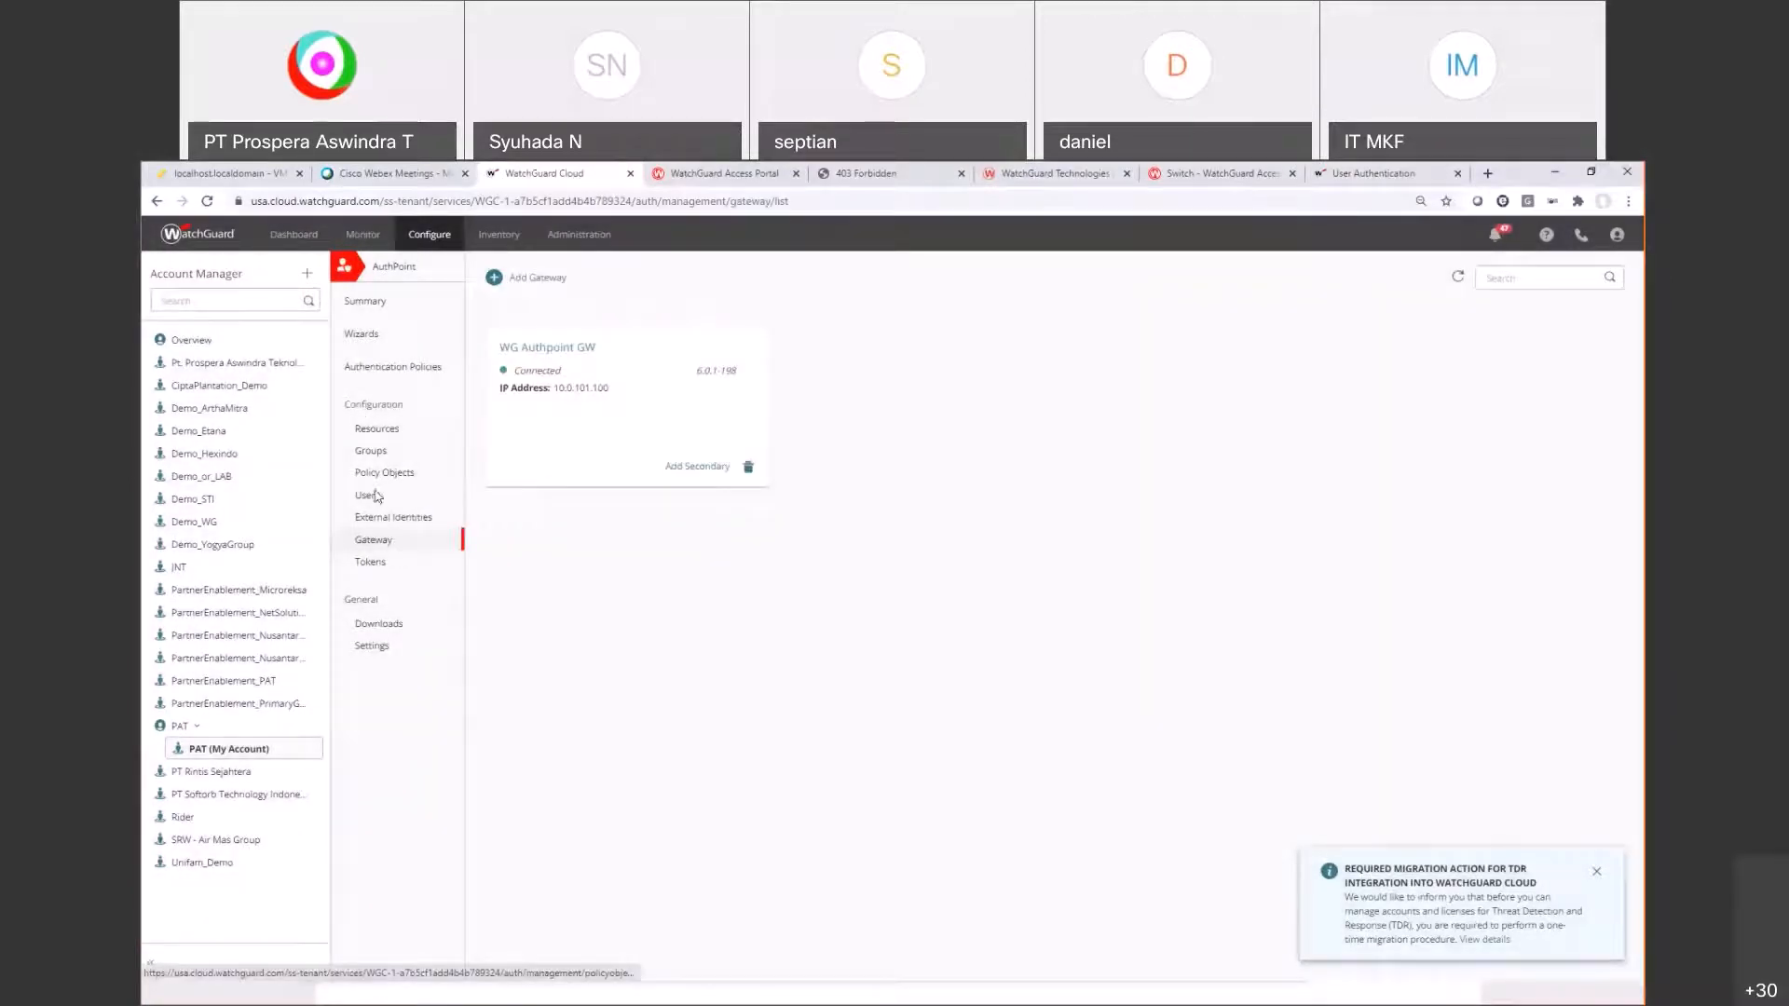
click(372, 495)
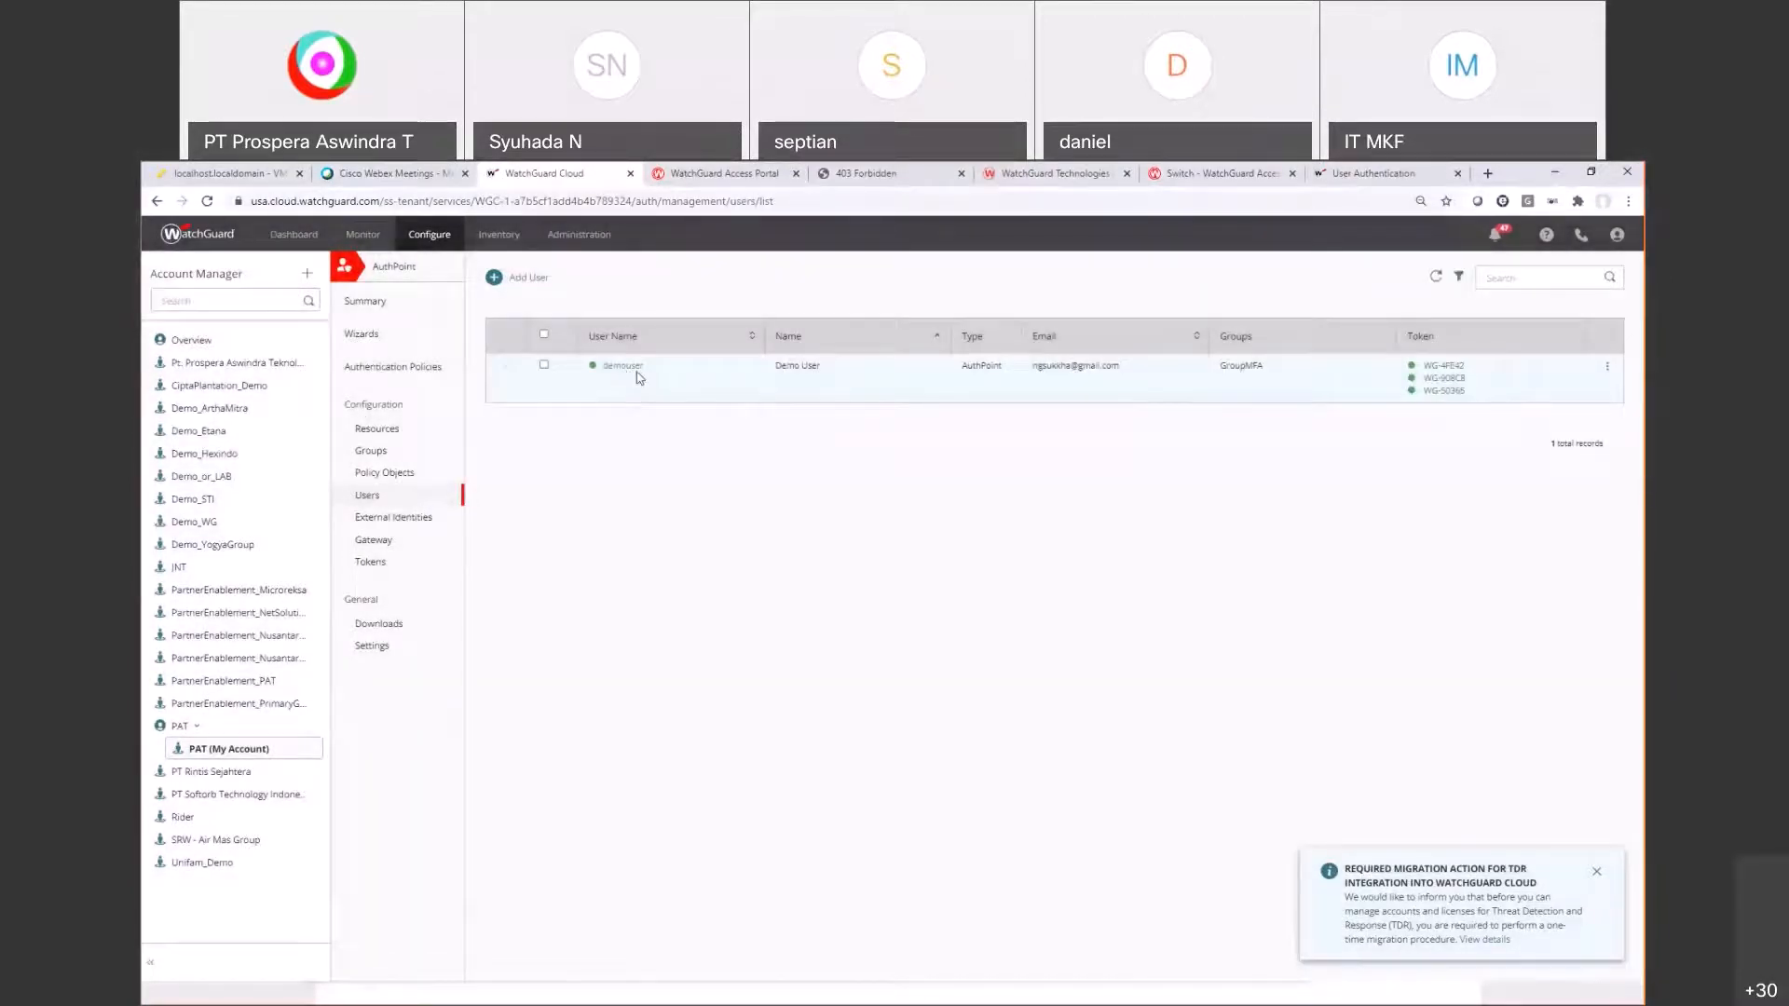
click(1374, 173)
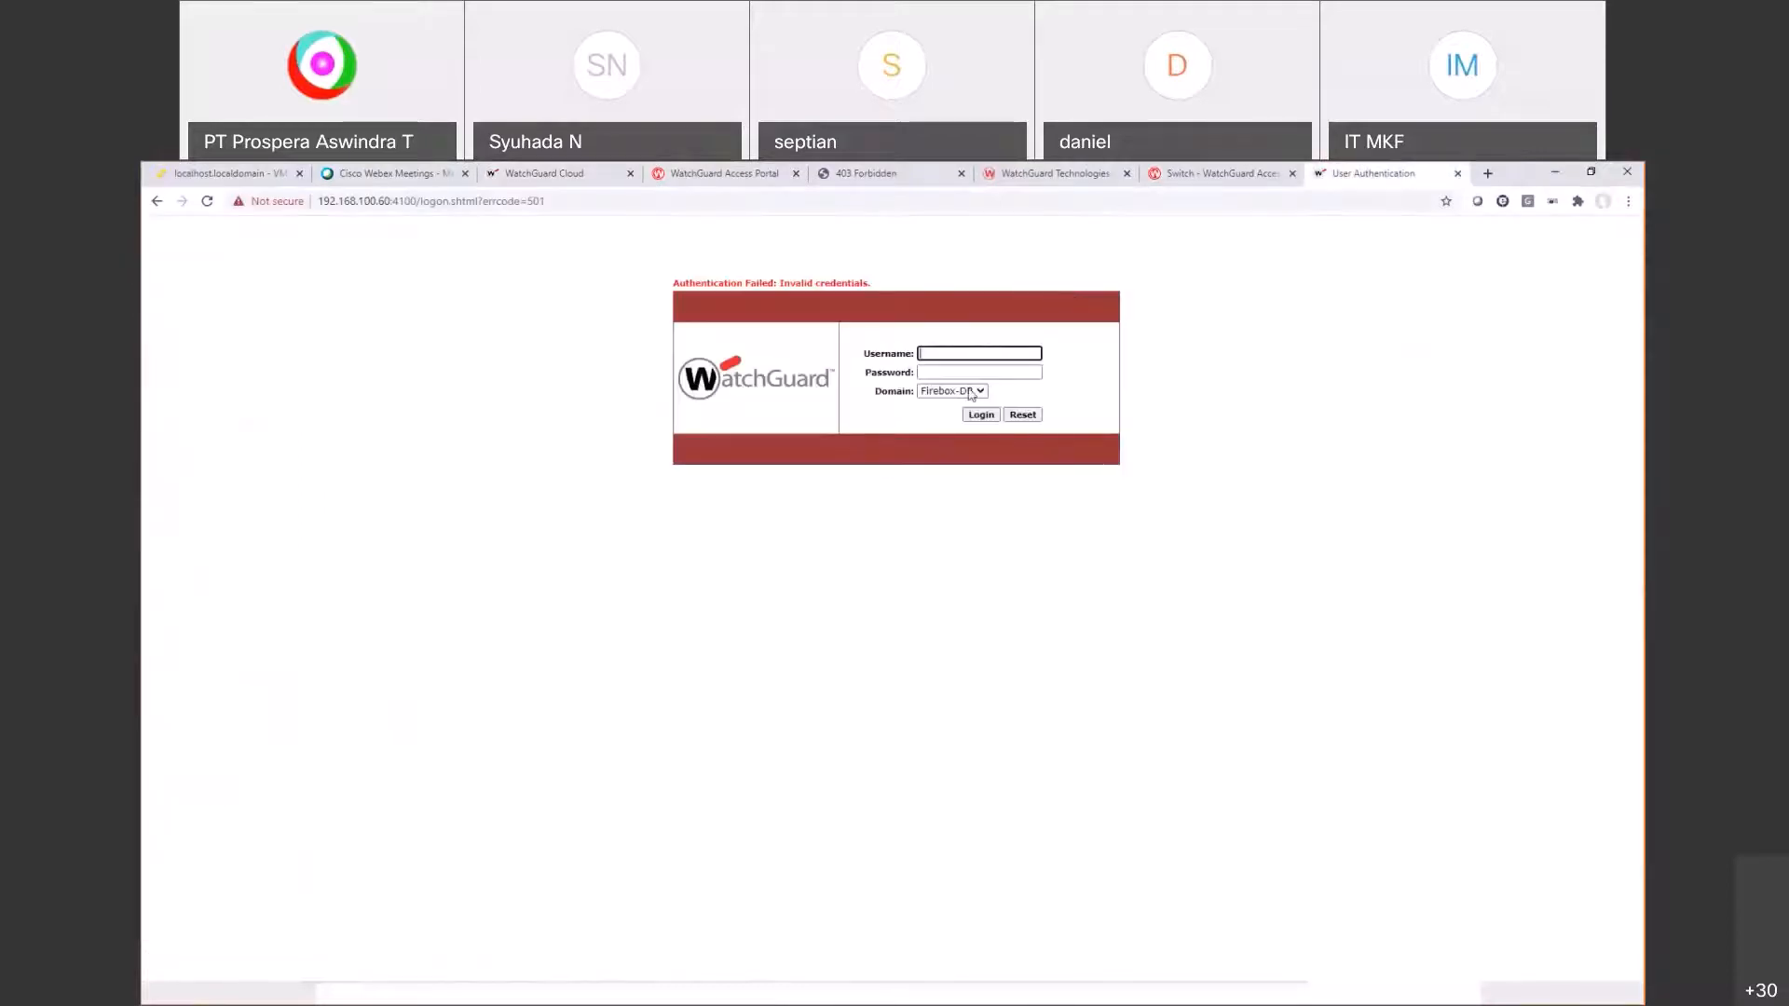
Step: Retry the Authentication Portal login as demouser in the authpoint domain, then check the AuthPoint app
click(1180, 303)
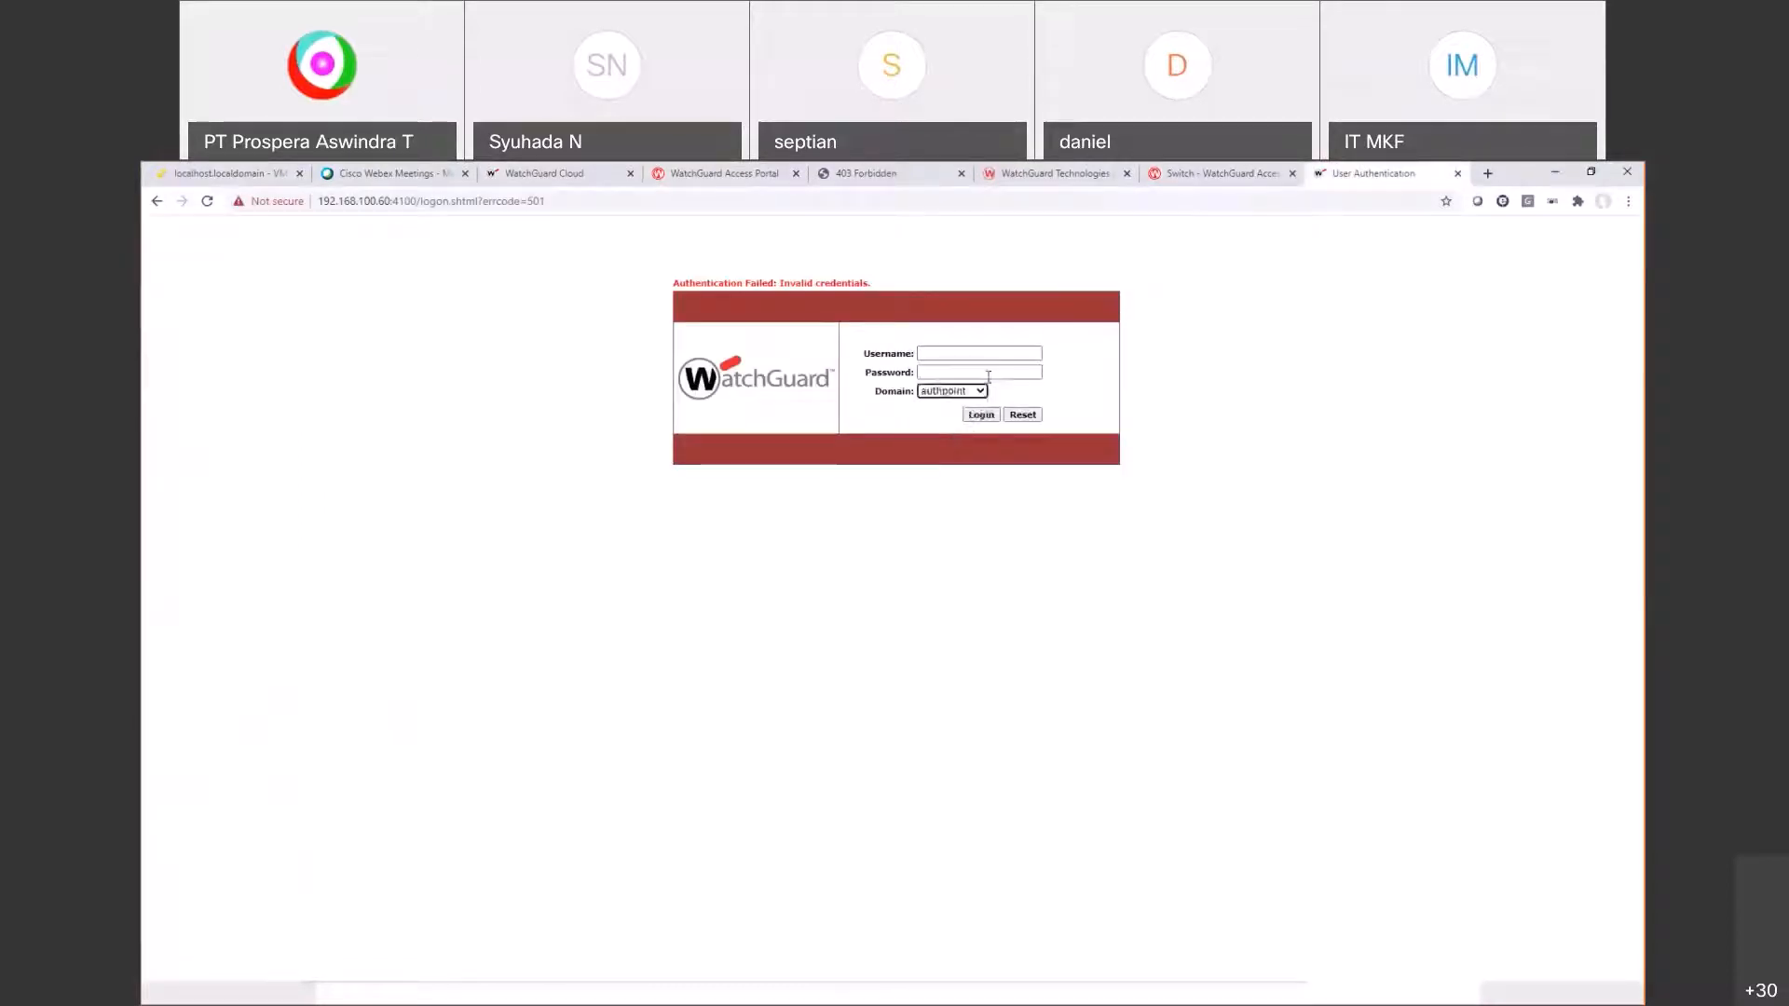
click(977, 353)
text(demouser)
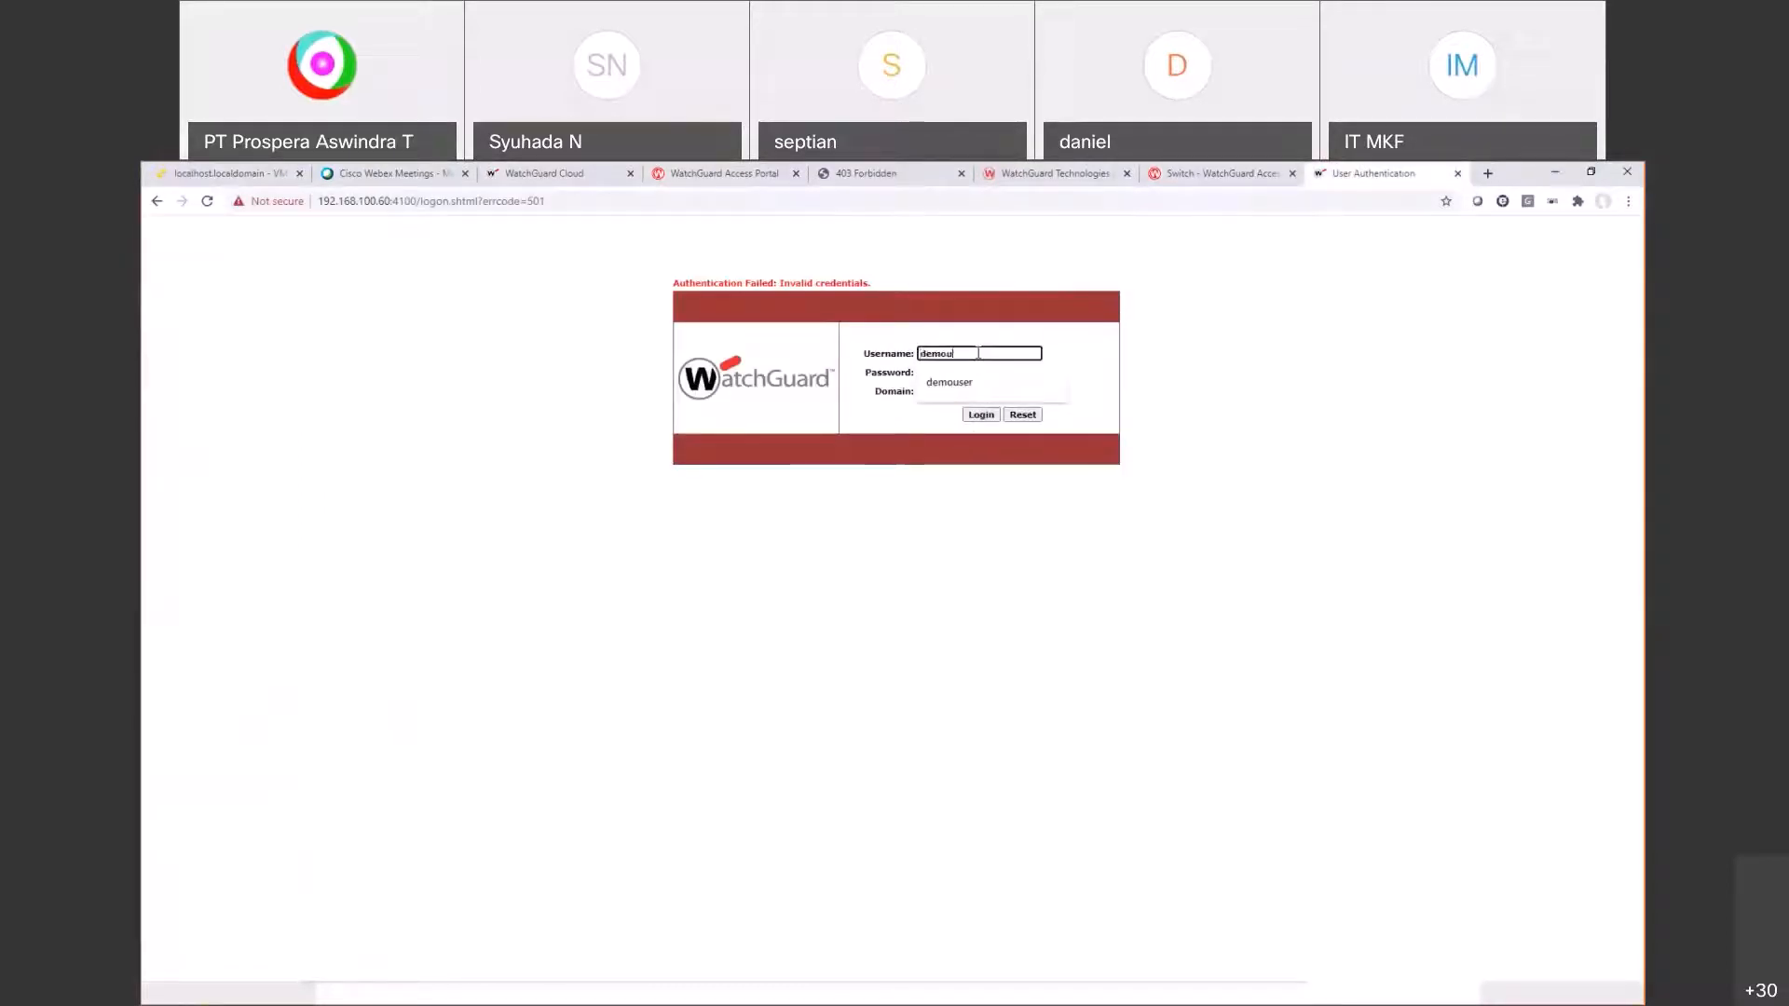
key(Tab)
text(•••••••••)
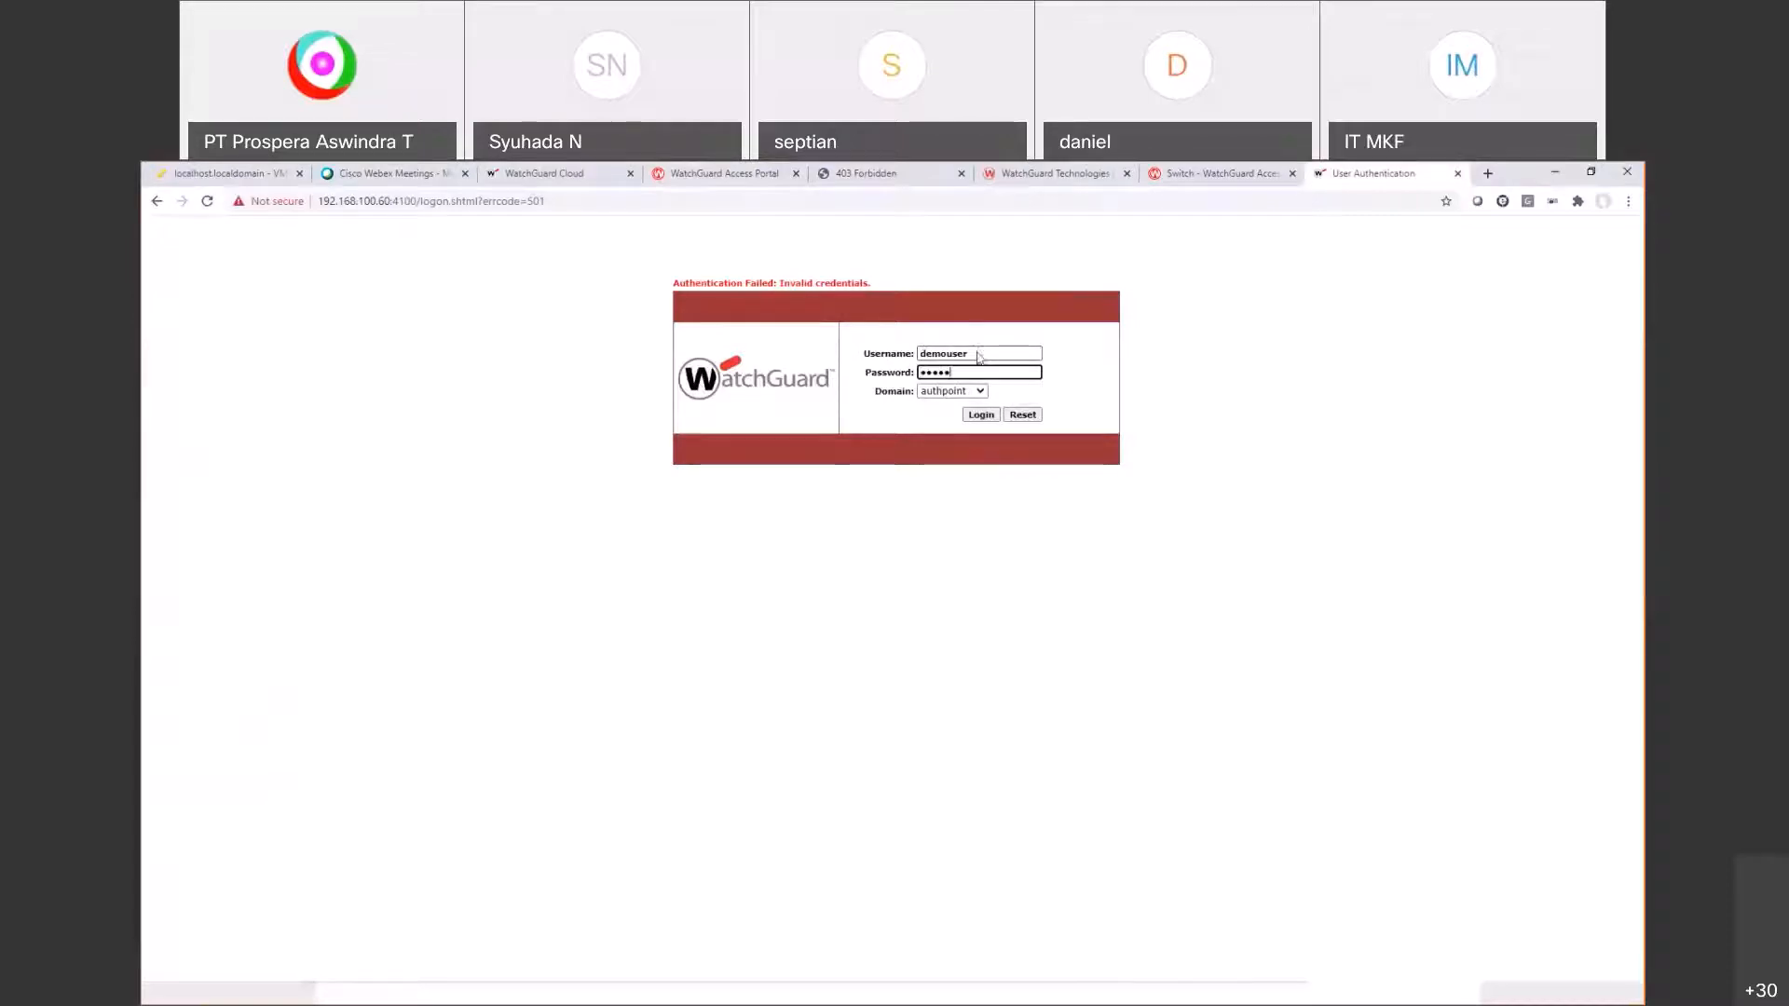
key(Return)
key(alt+Tab)
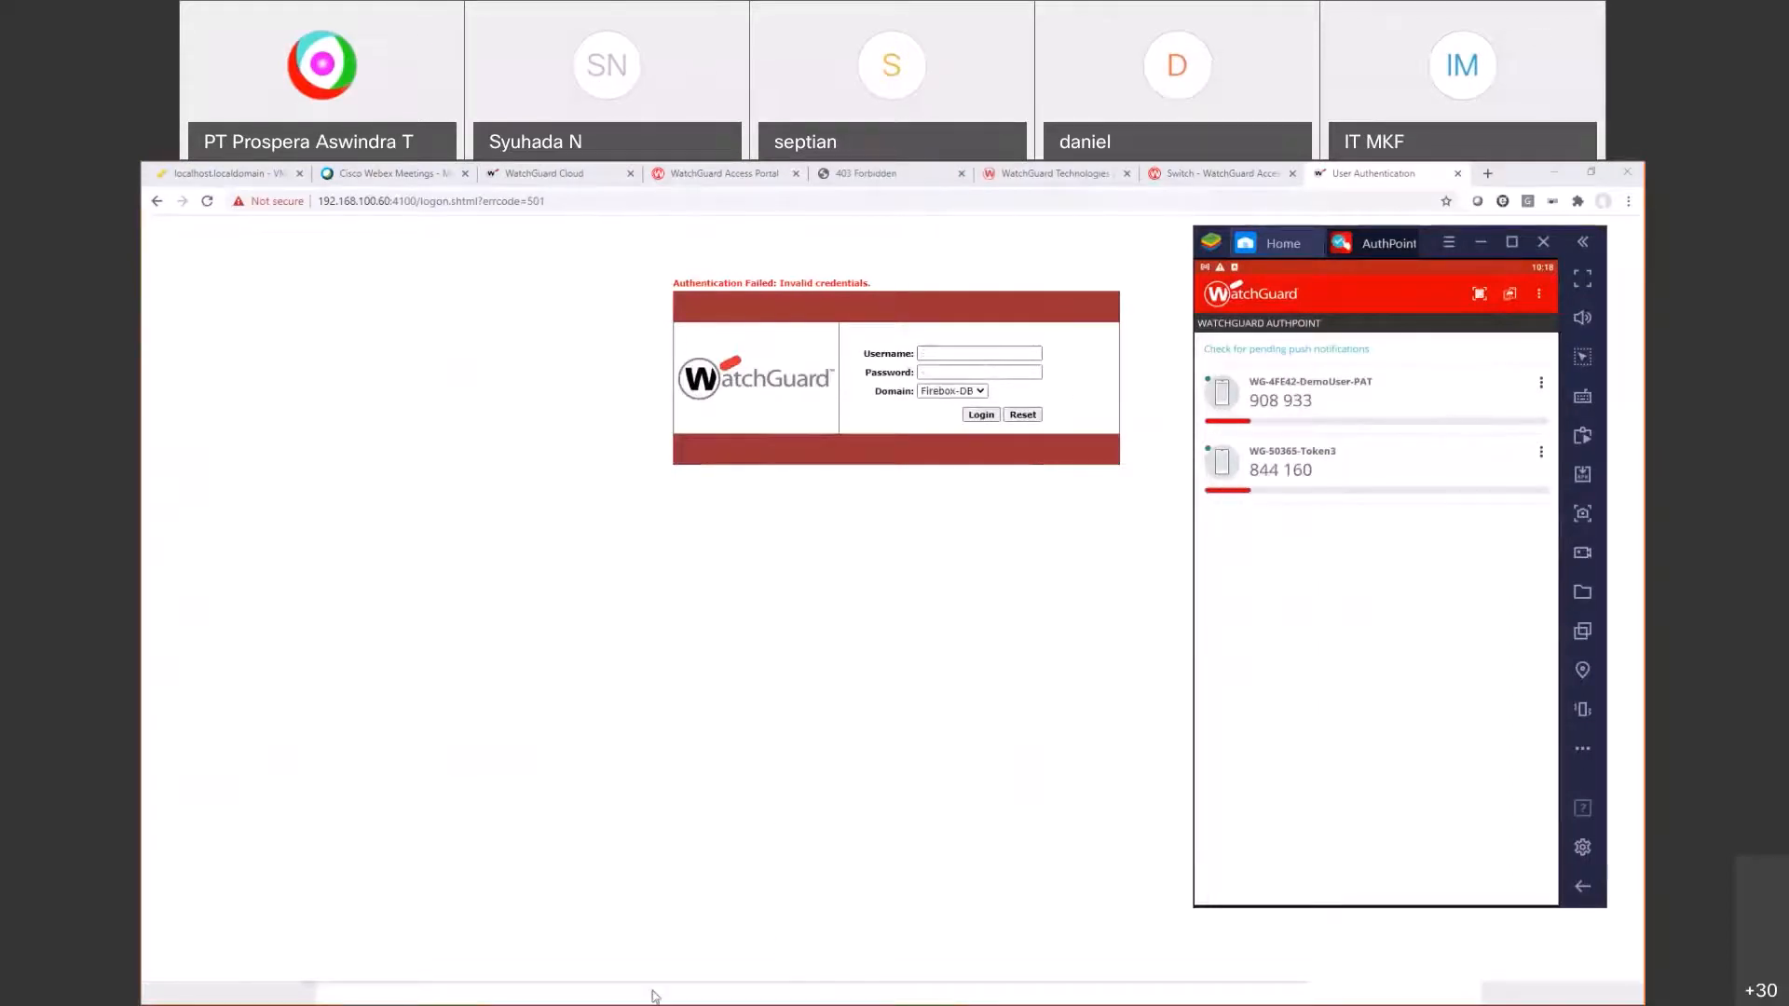
Step: Open the Firebox Traffic Monitor from the Start menu and select the RADIUS check log entry
key(super)
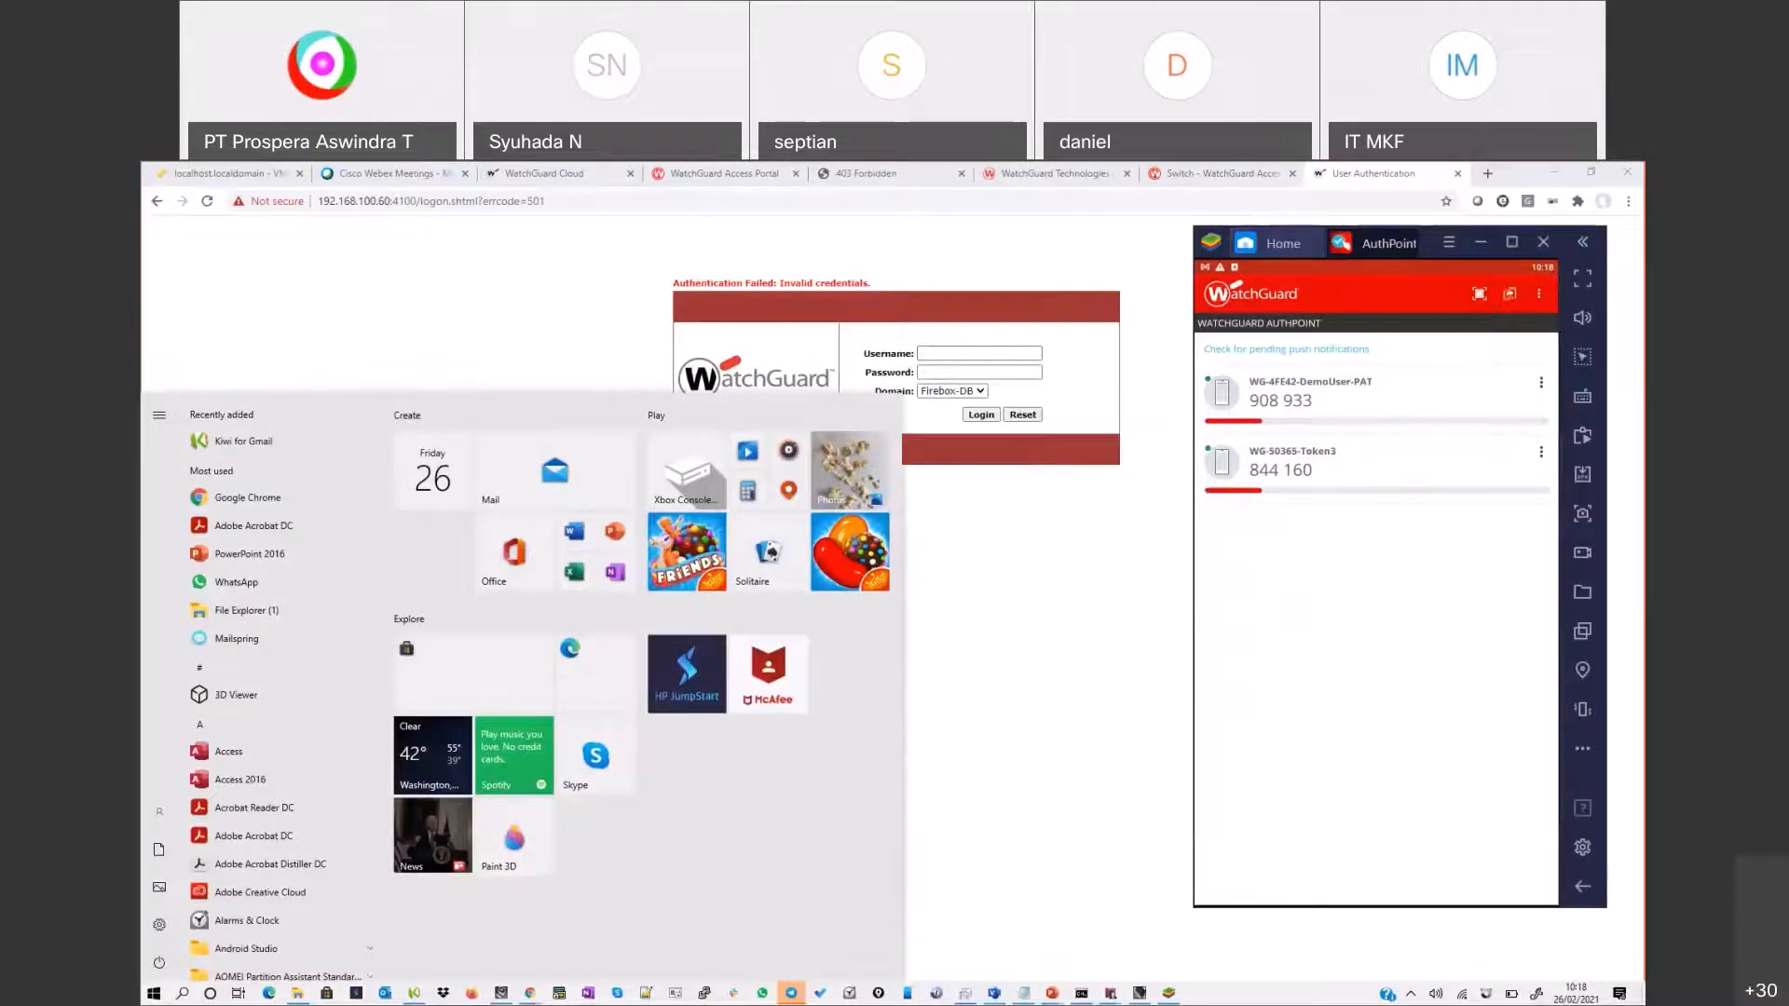
click(1139, 993)
click(358, 906)
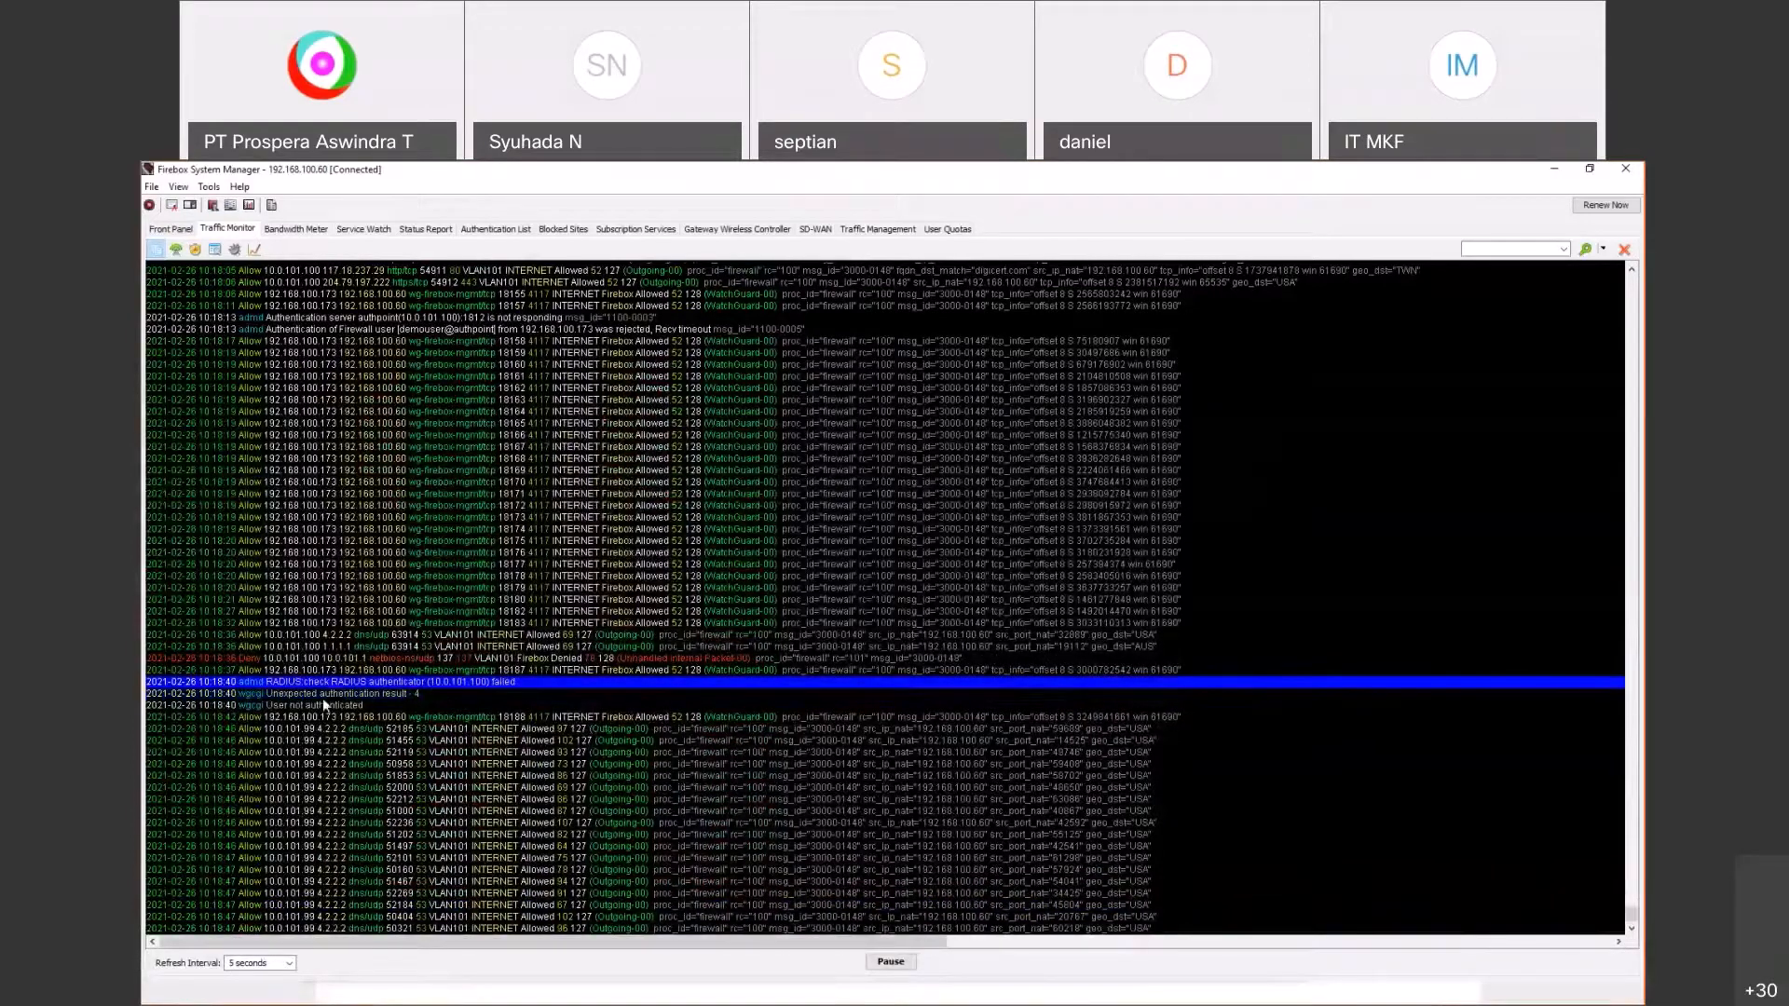
Step: Review the User not authenticated and RADIUS check failure entries, then return to Policy Manager
click(322, 705)
click(377, 683)
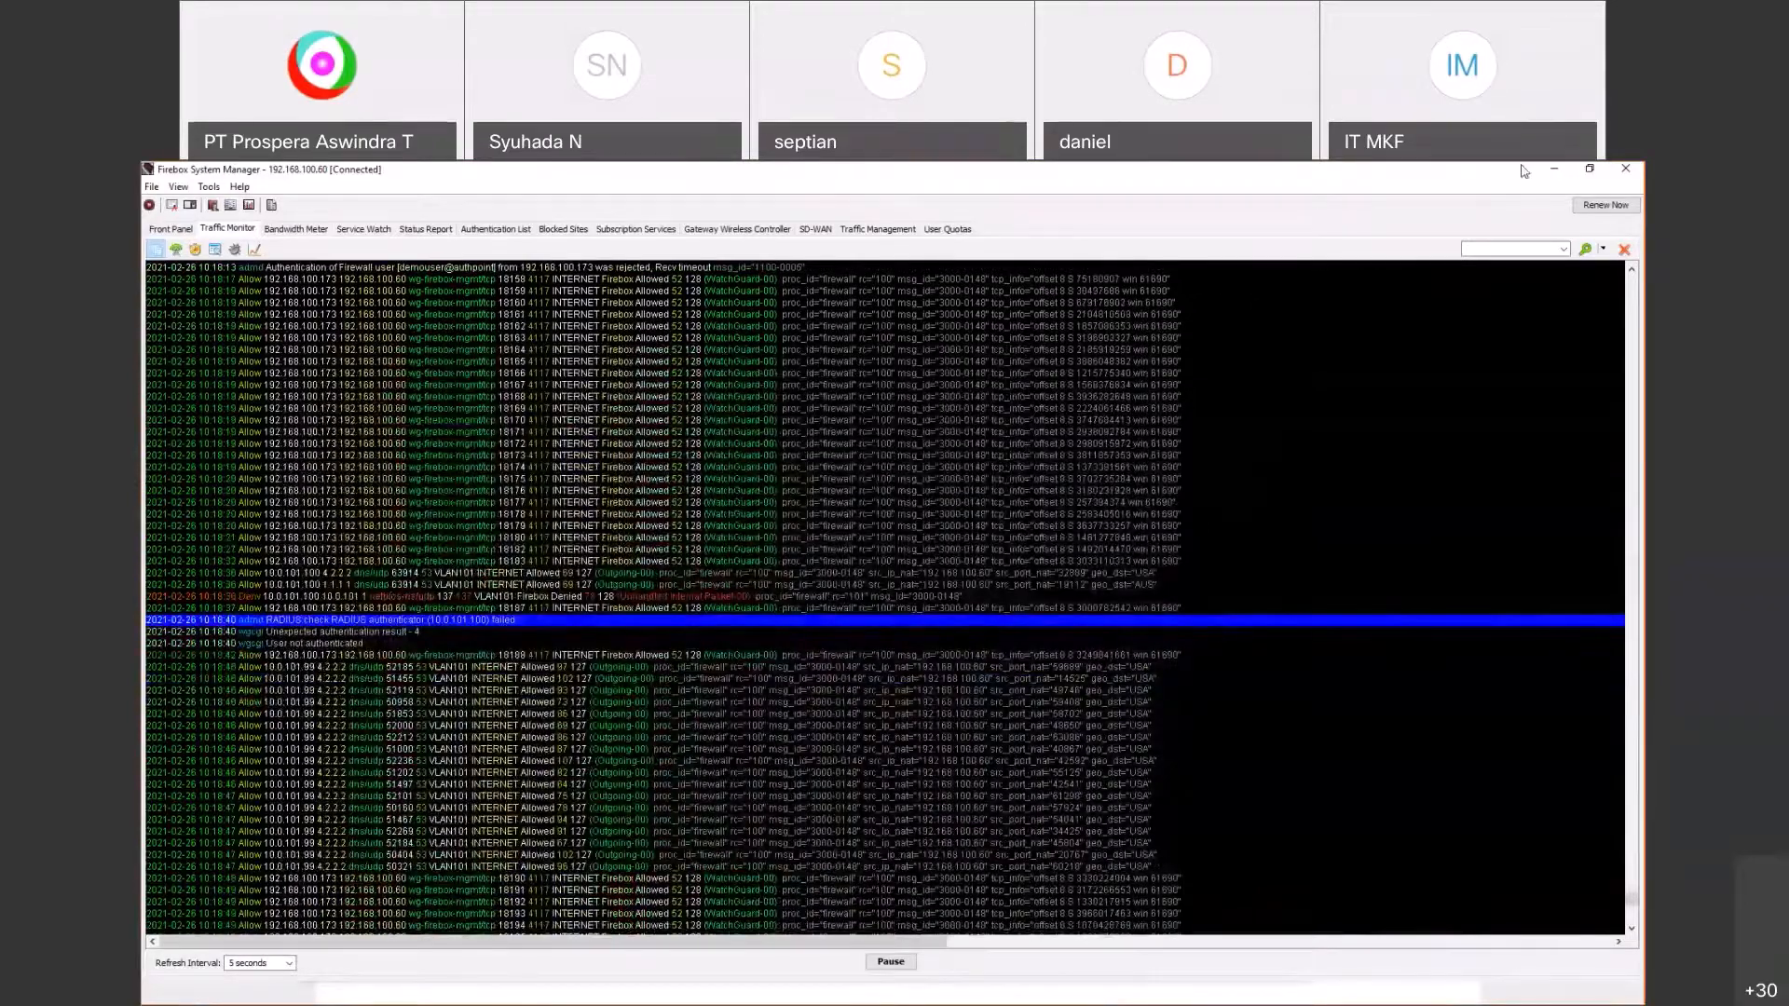
click(1553, 170)
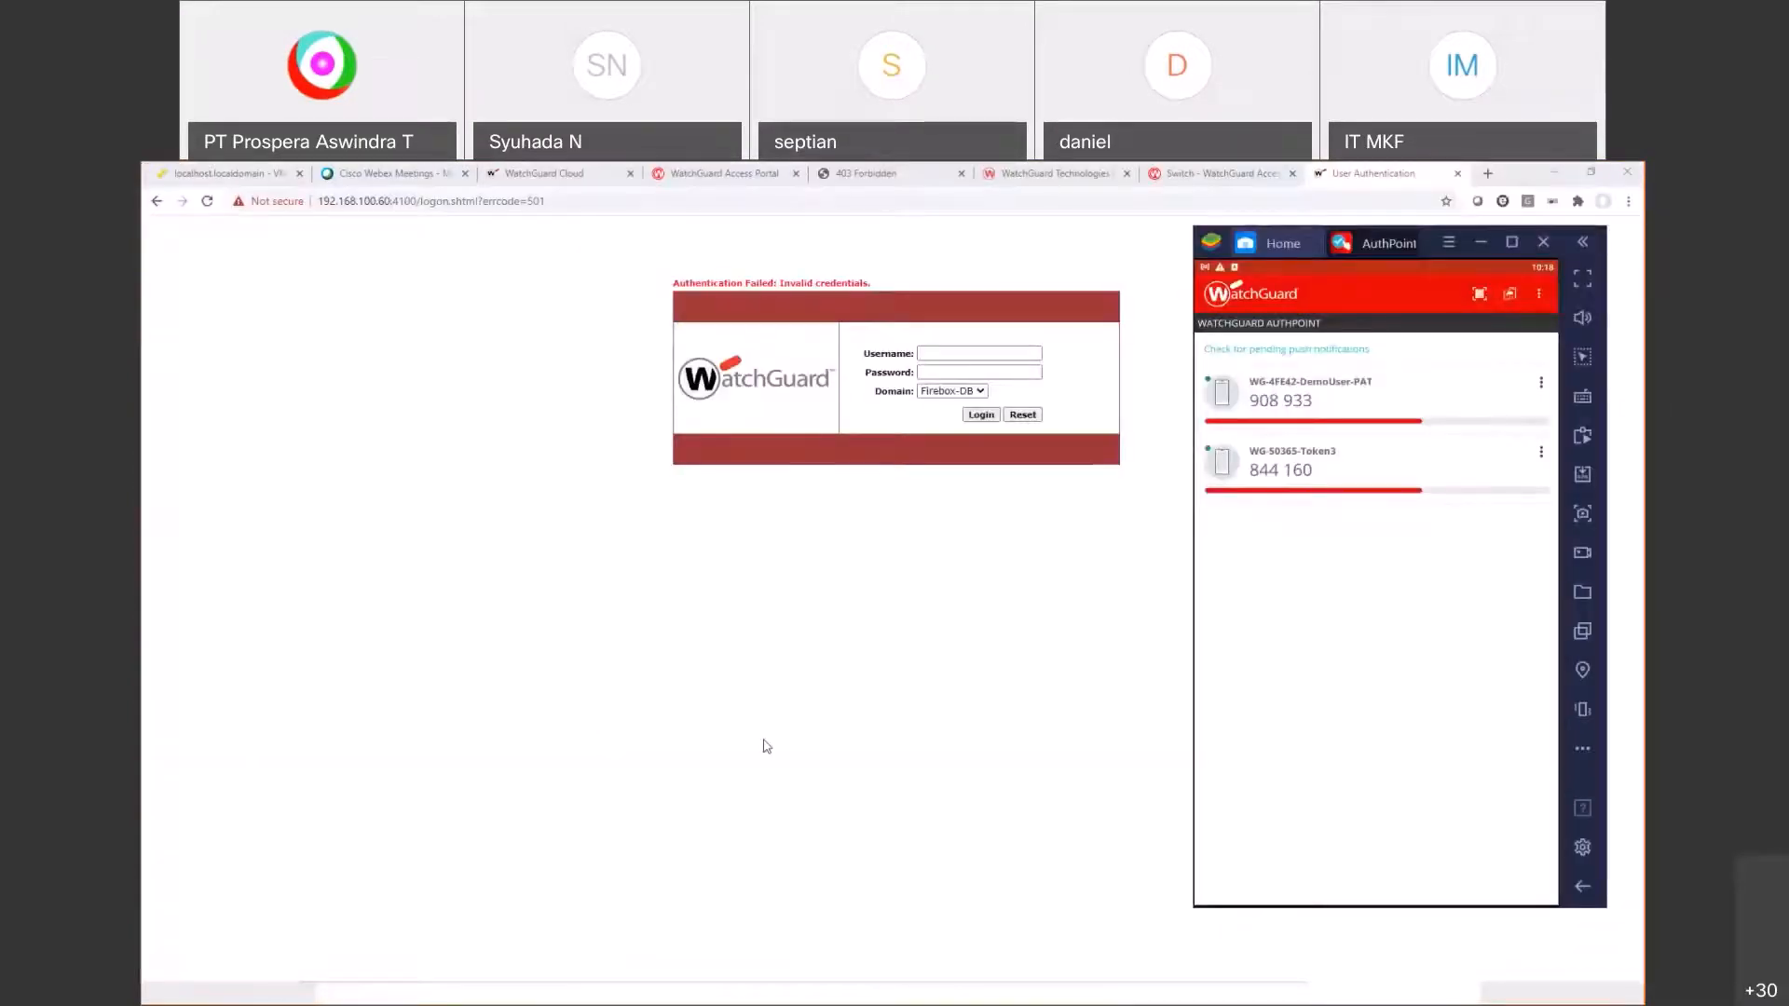
key(alt+Tab)
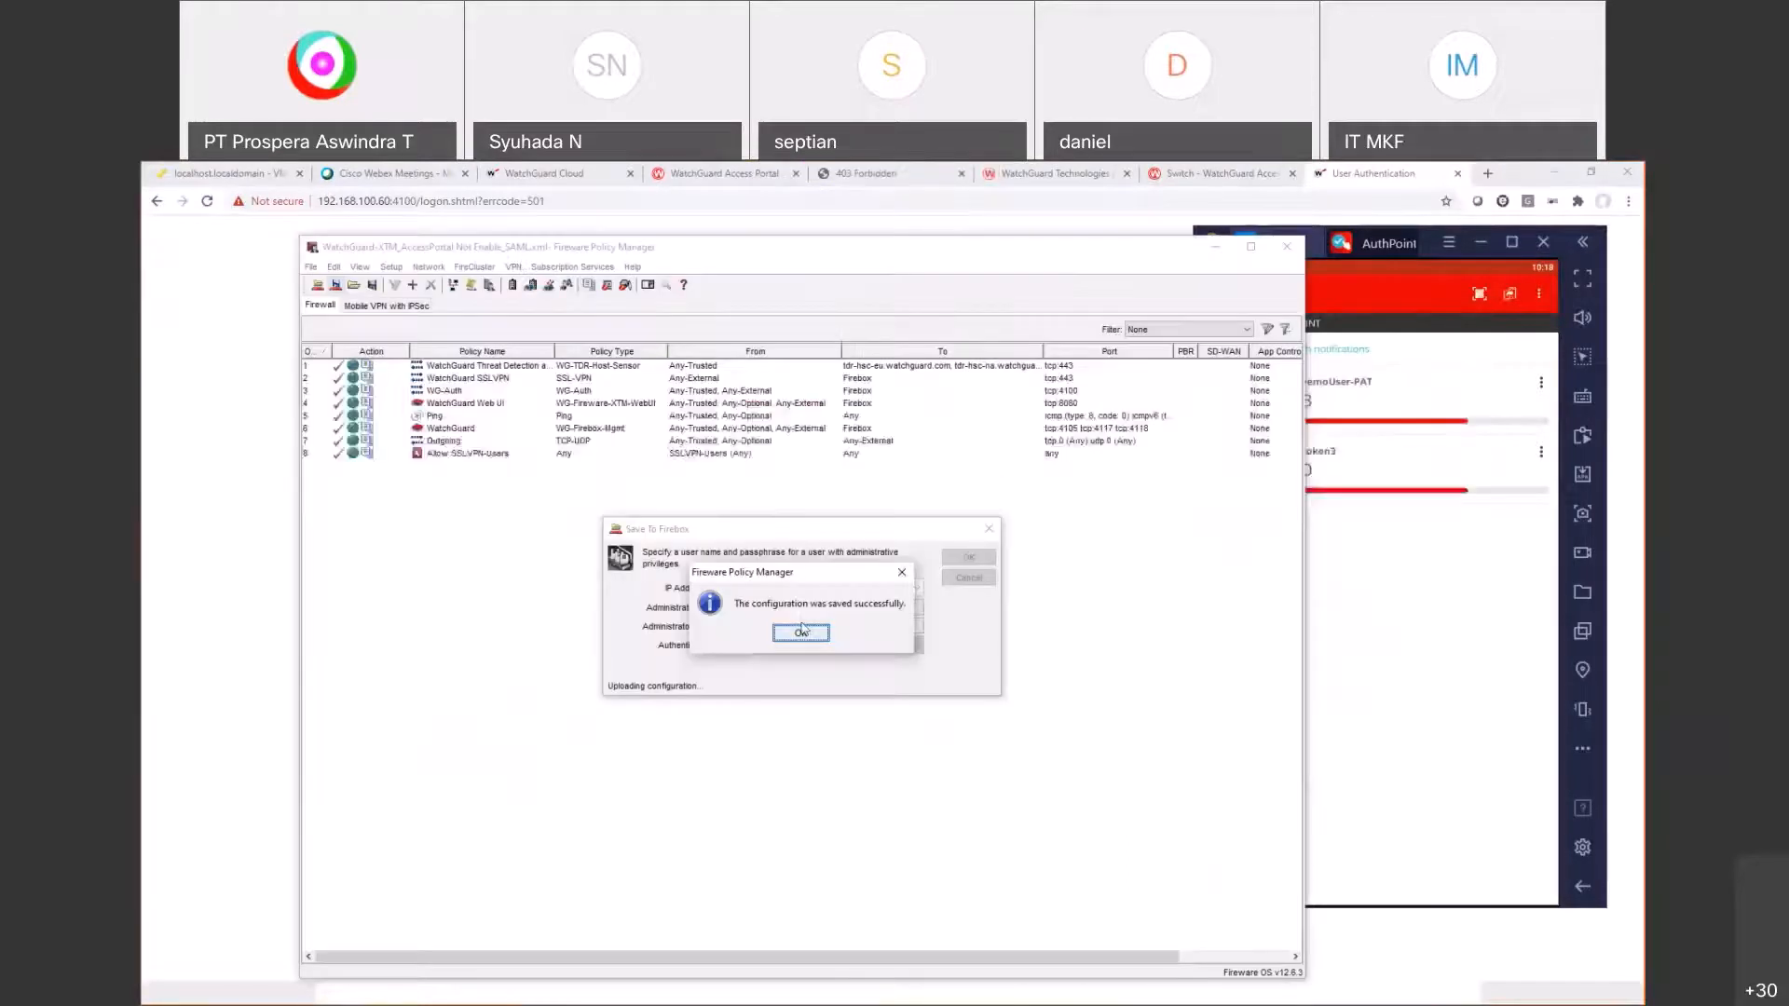
click(801, 632)
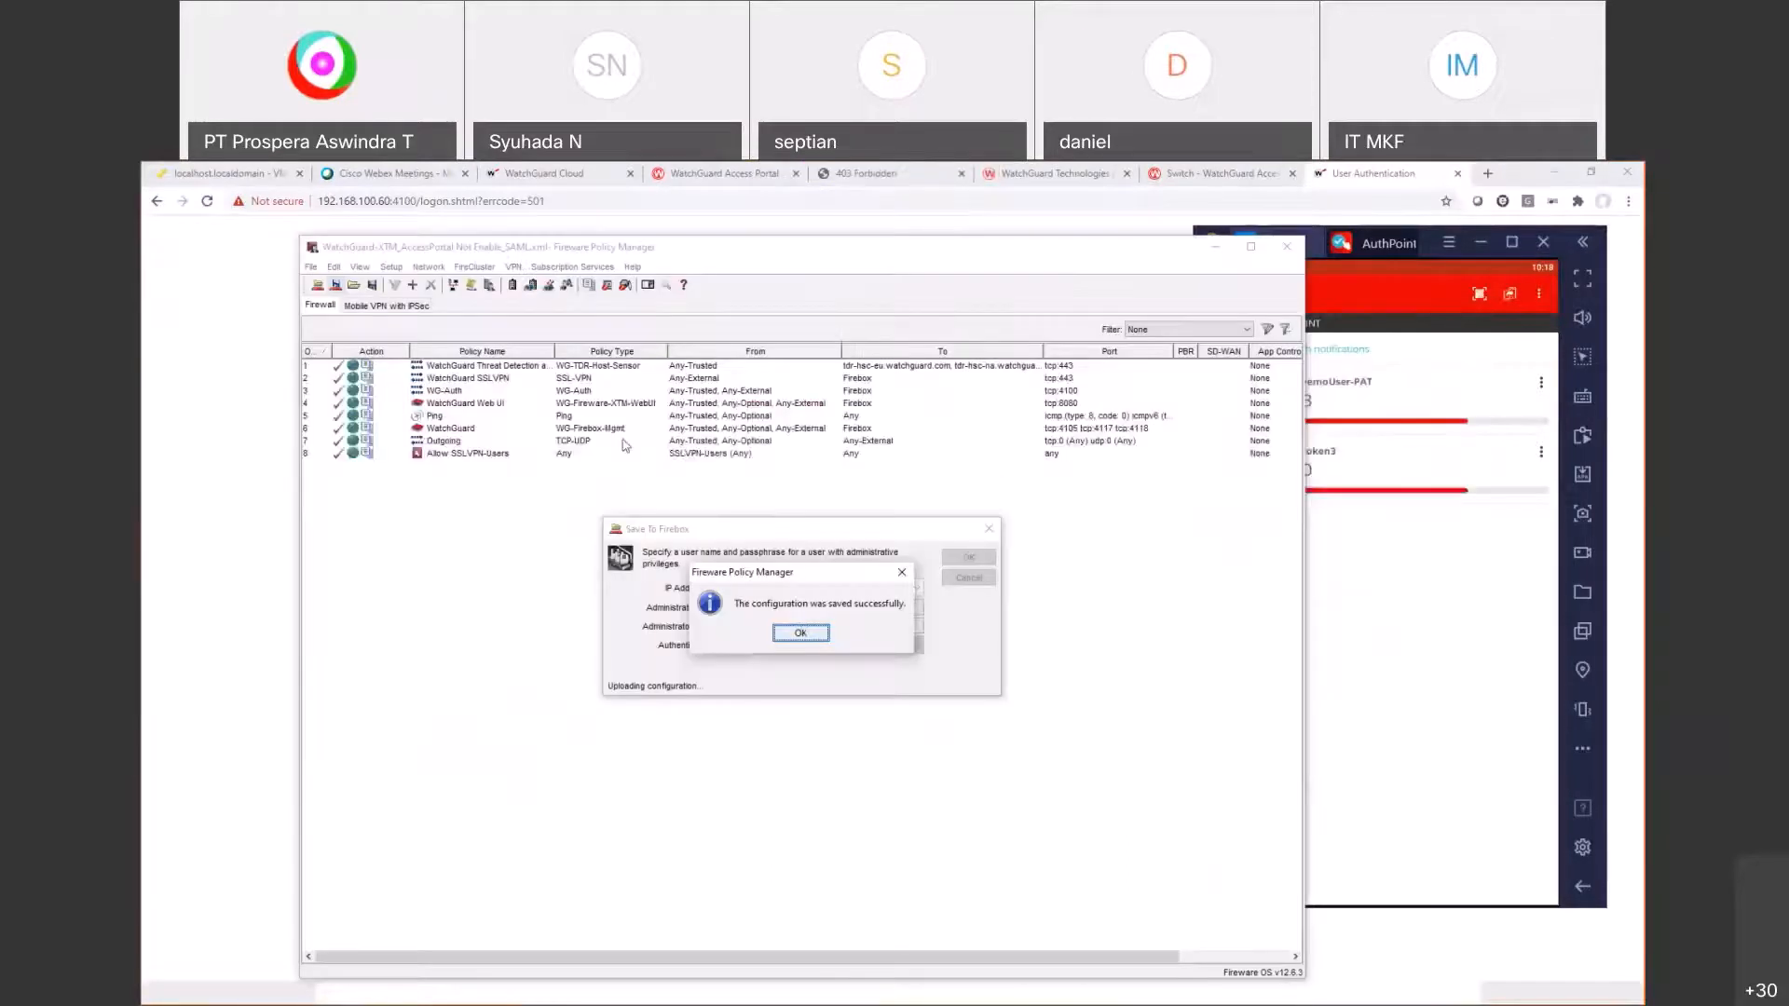
Step: Re-enter the shared and confirm secret on the authpoint RADIUS authentication server
click(392, 266)
mouse_move(457, 370)
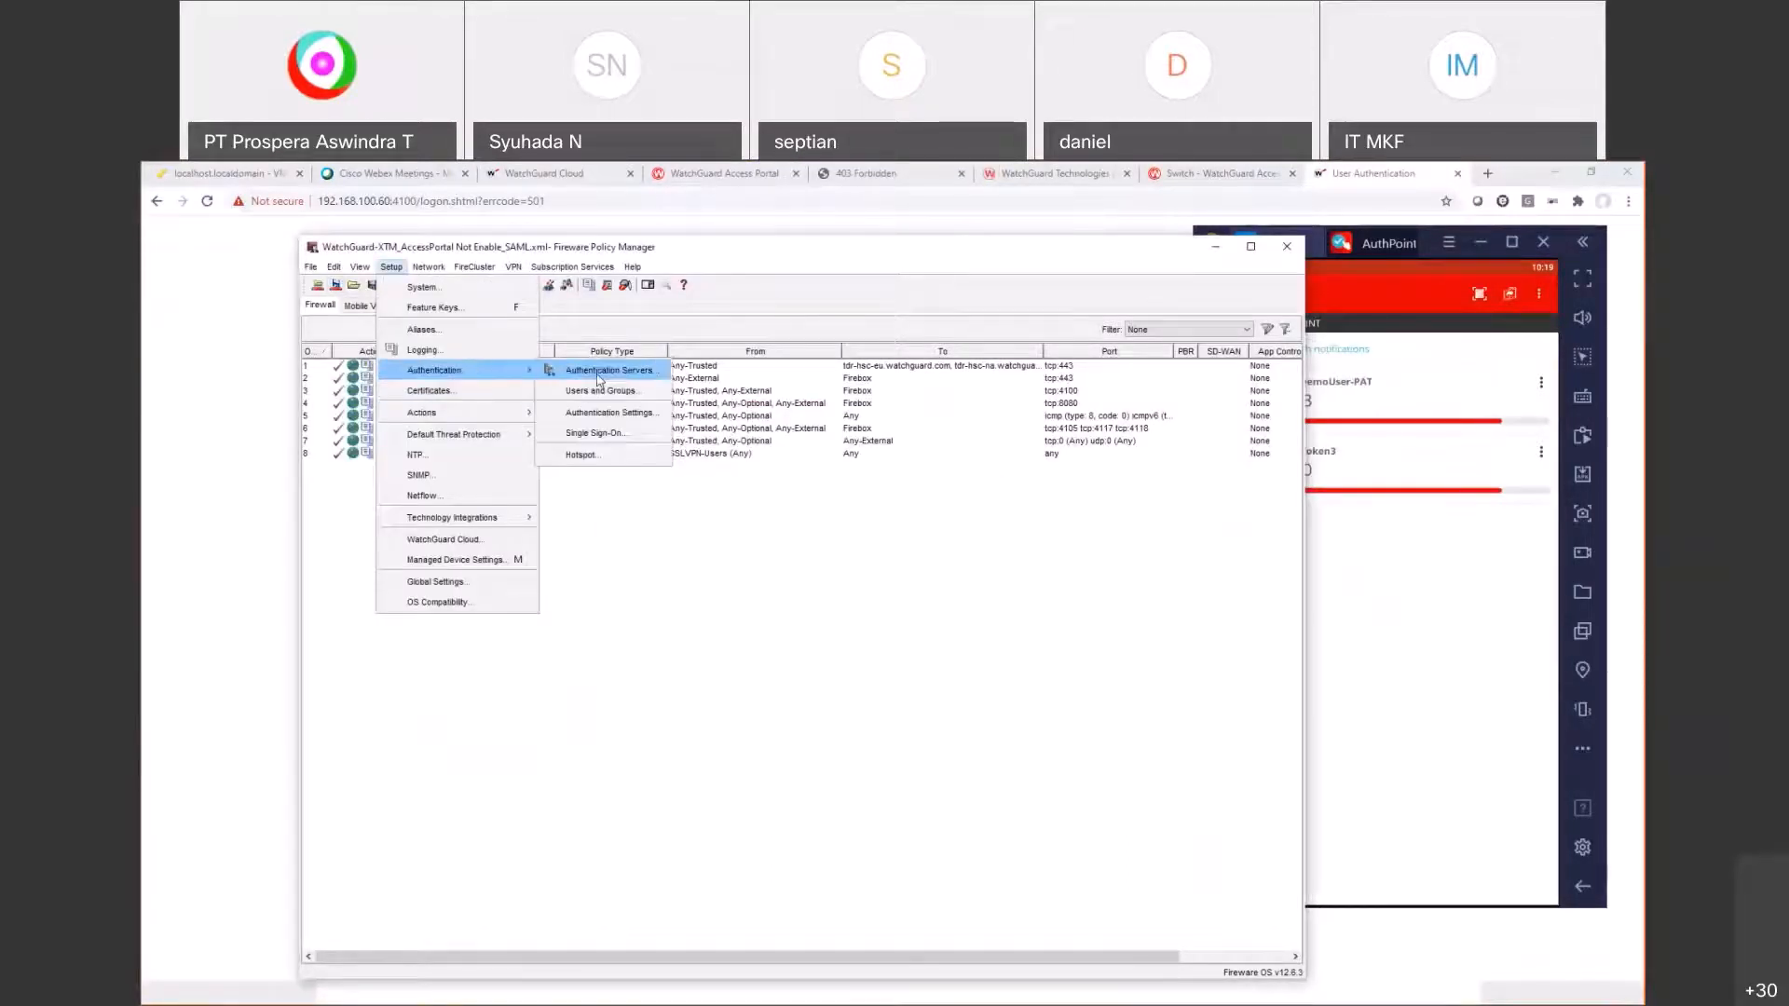
click(596, 371)
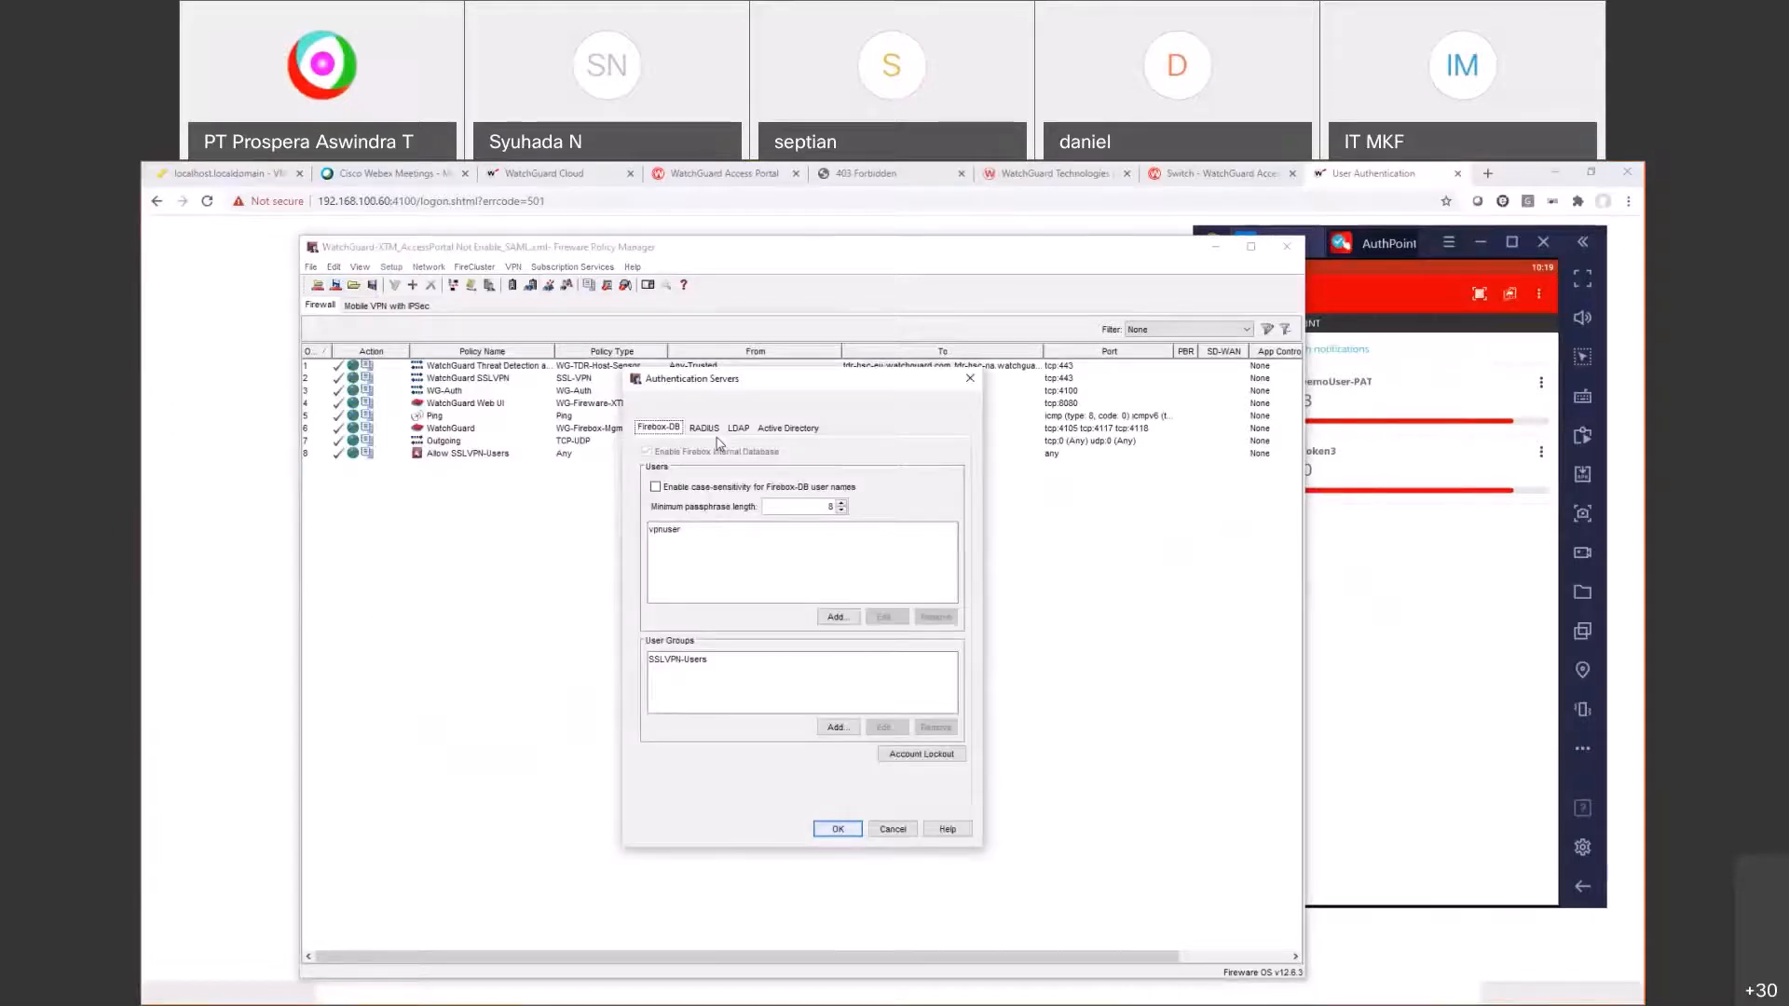
click(705, 427)
click(930, 504)
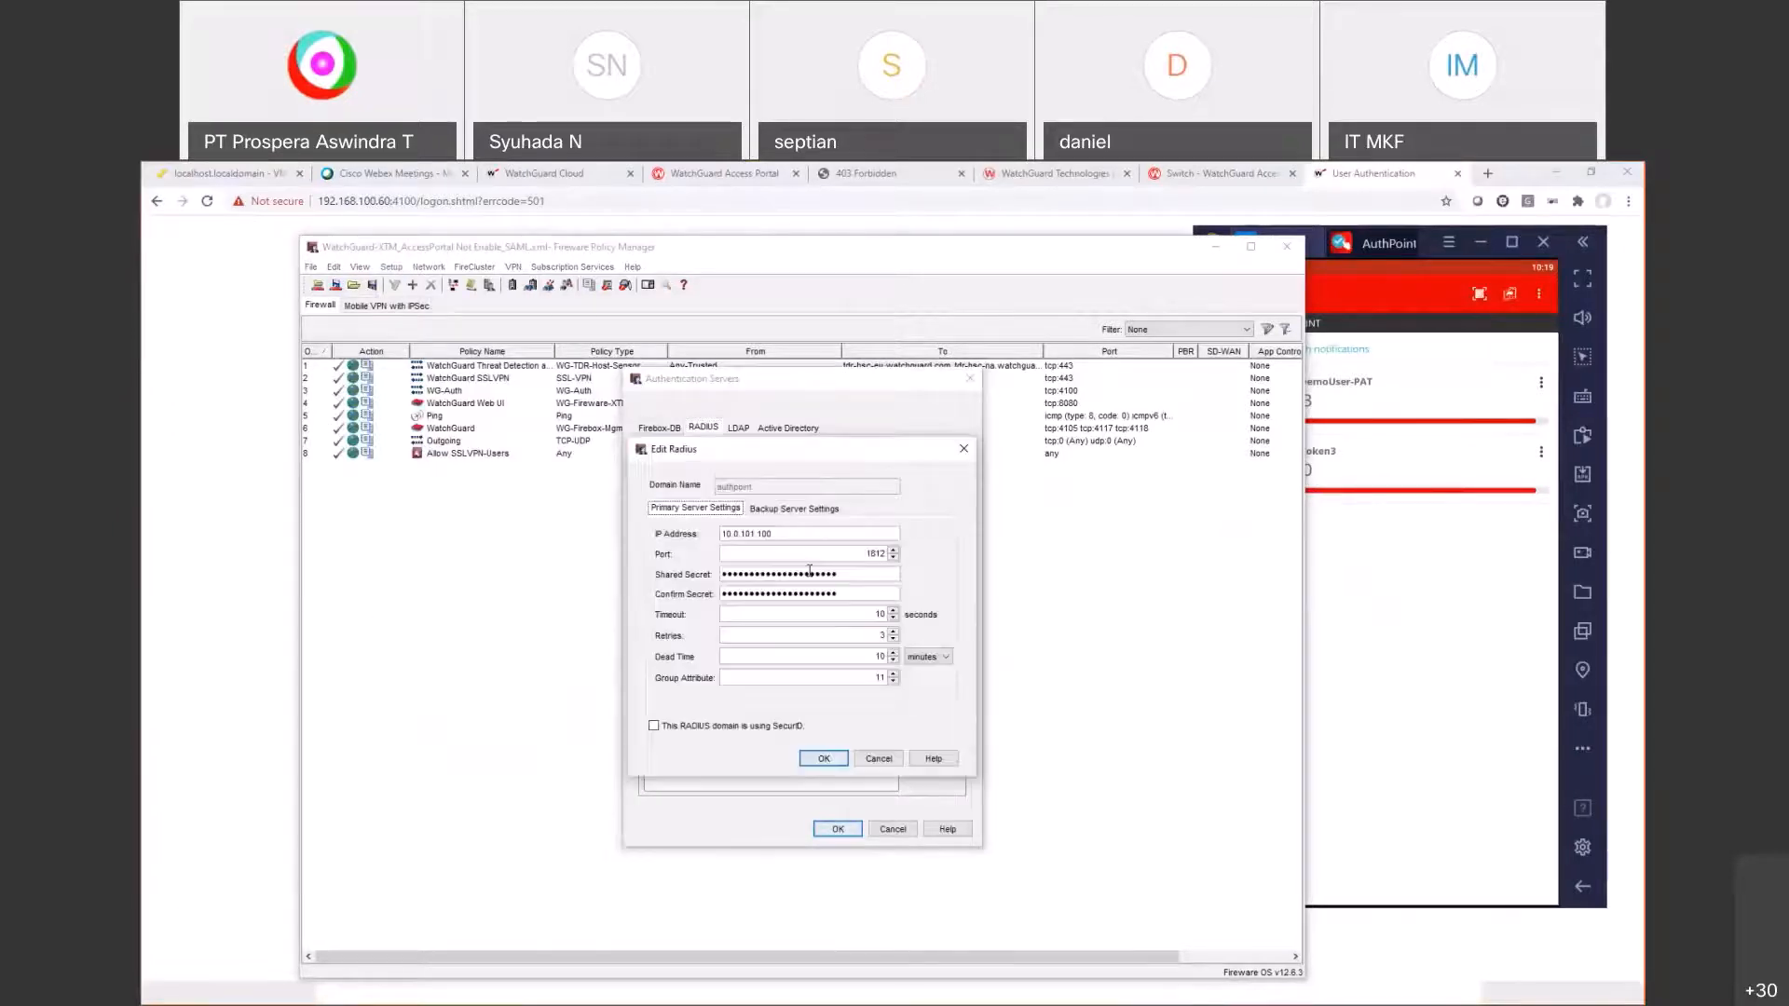
double_click(810, 572)
text(••••••••)
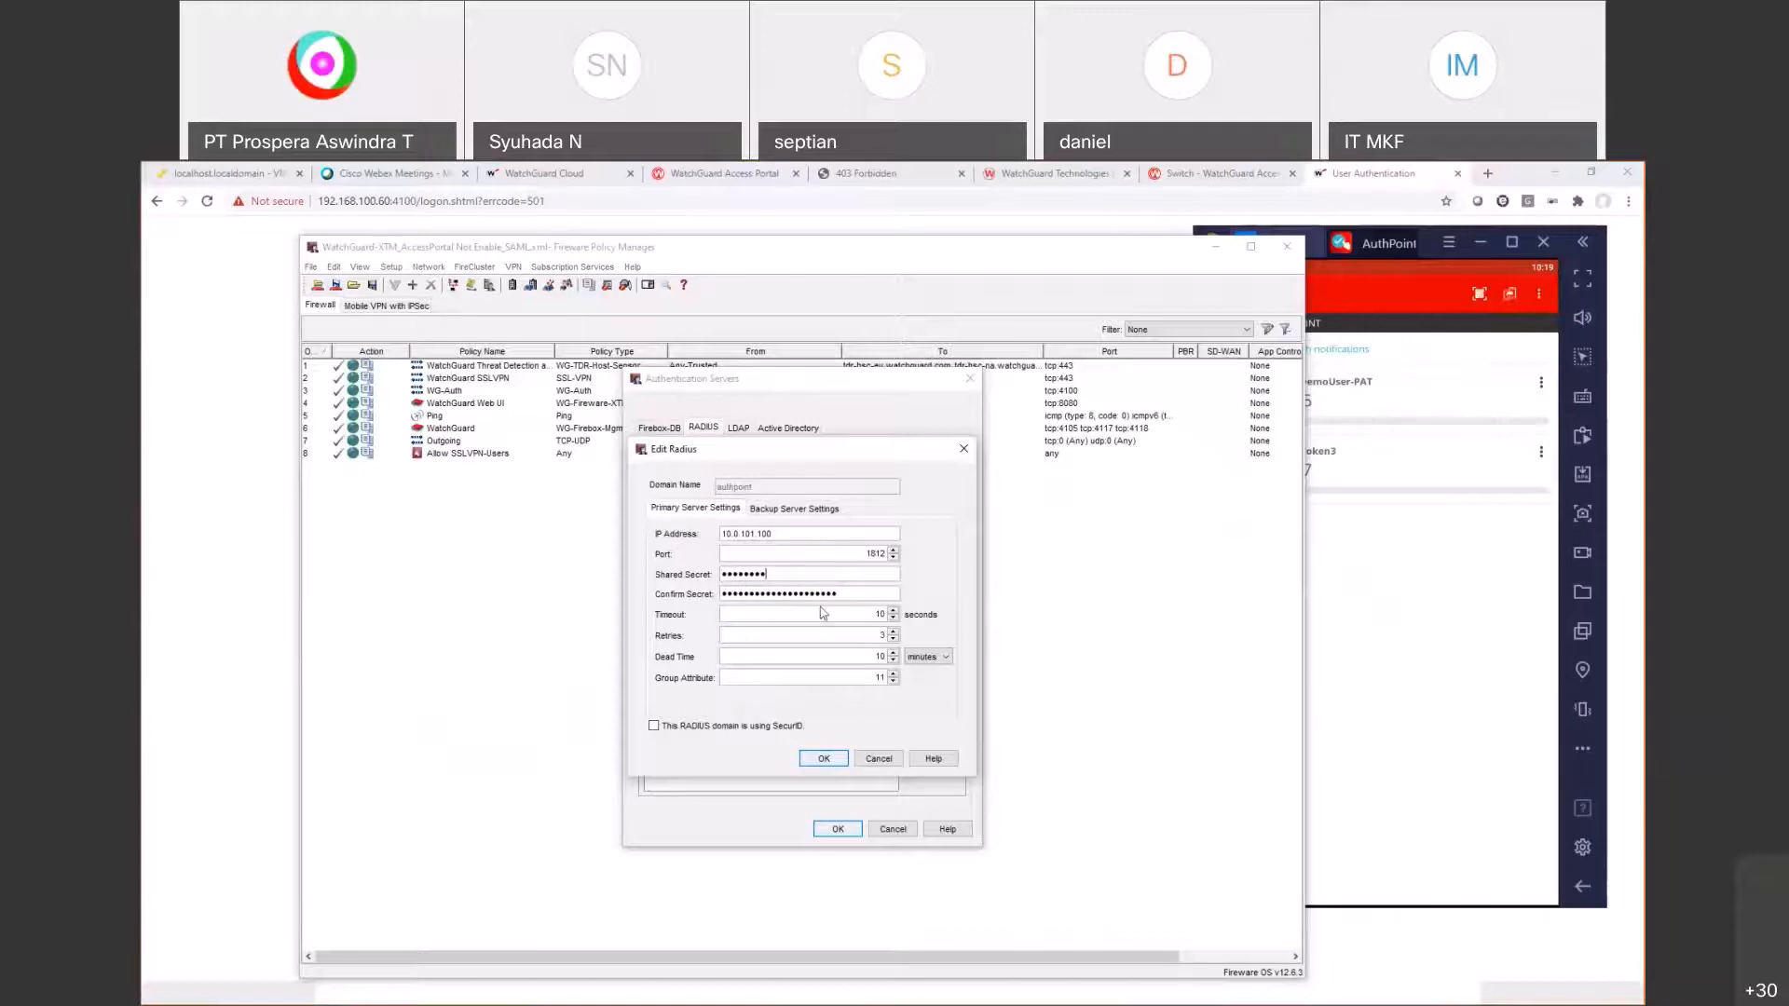
text(•)
double_click(821, 593)
text(•••••••)
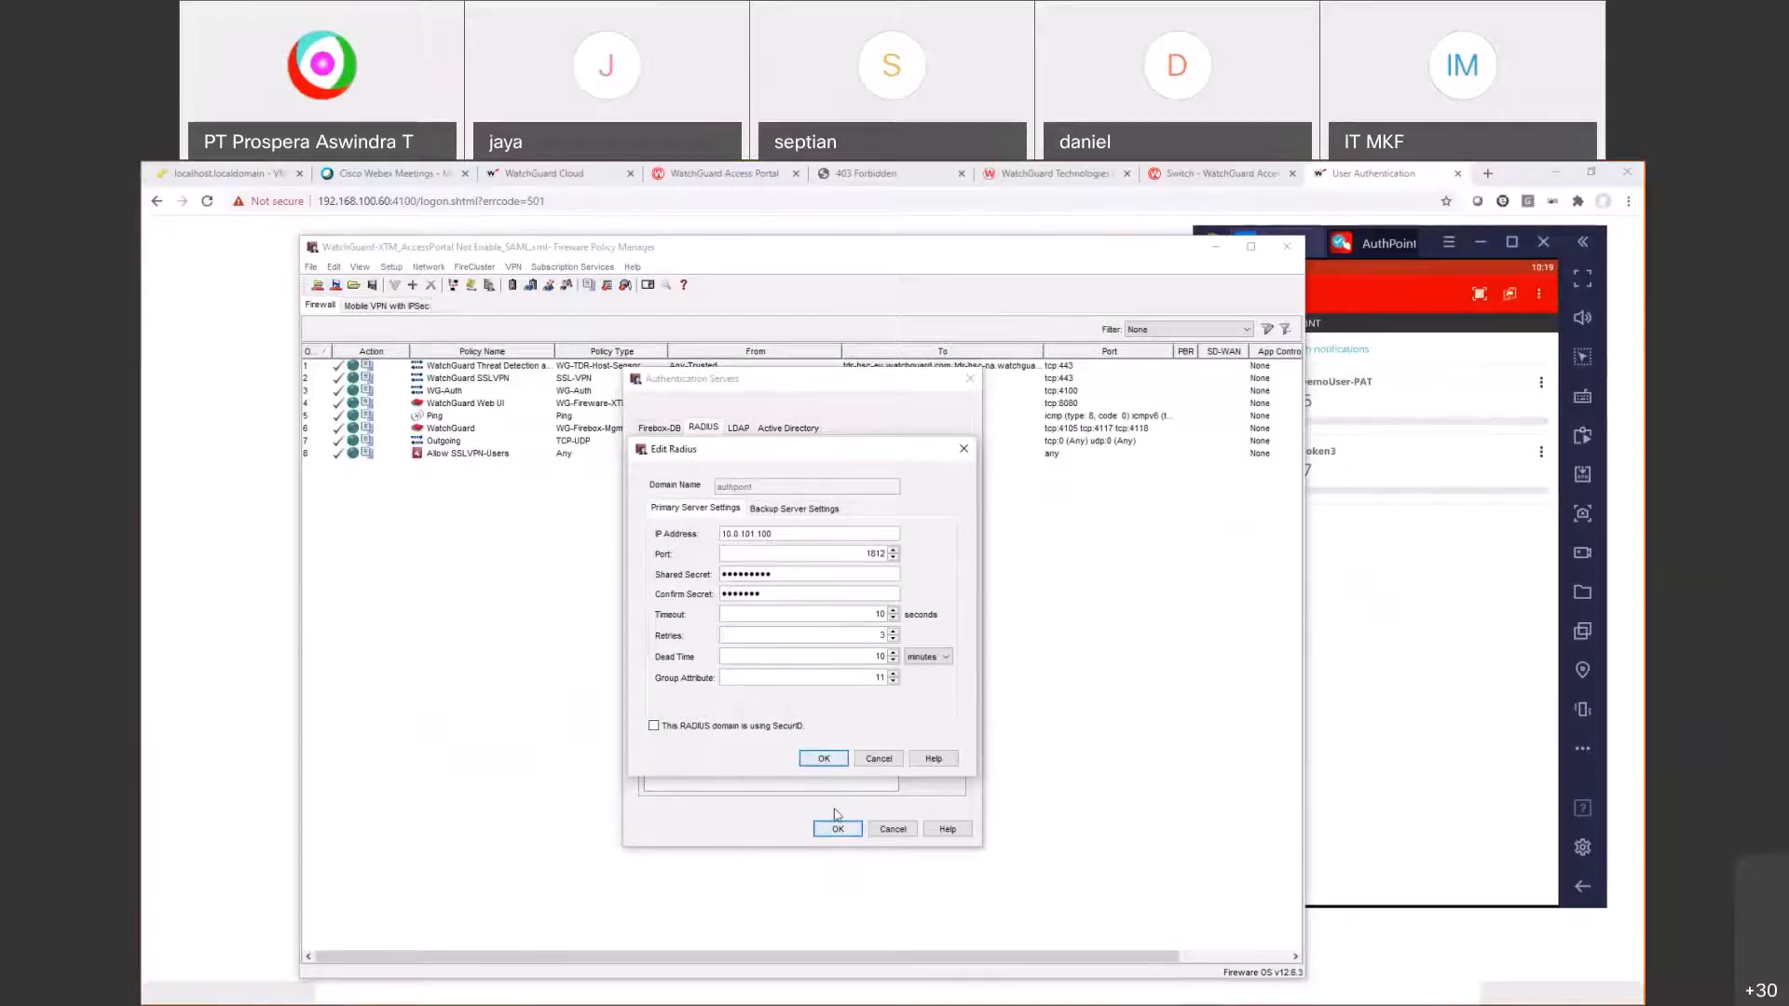
click(823, 758)
click(837, 828)
Step: Save the configuration to the Firebox with the passphrase and replace the local configuration file
click(335, 284)
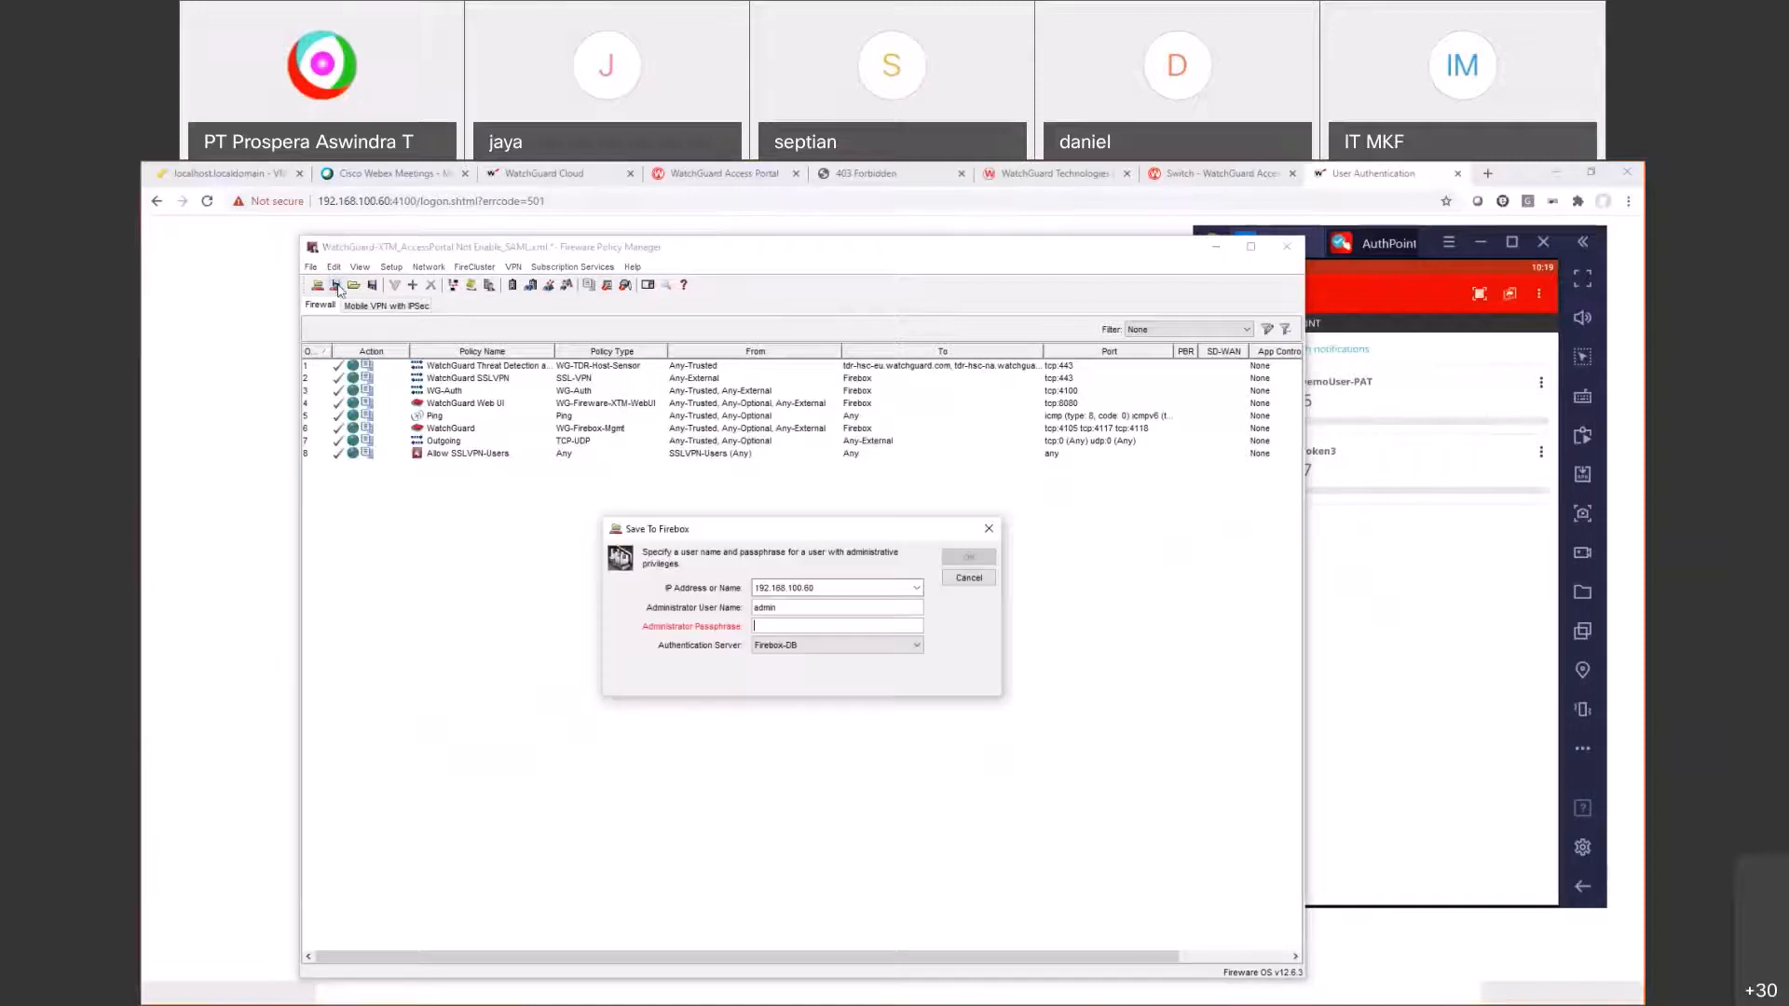
text(•••••••••)
key(Return)
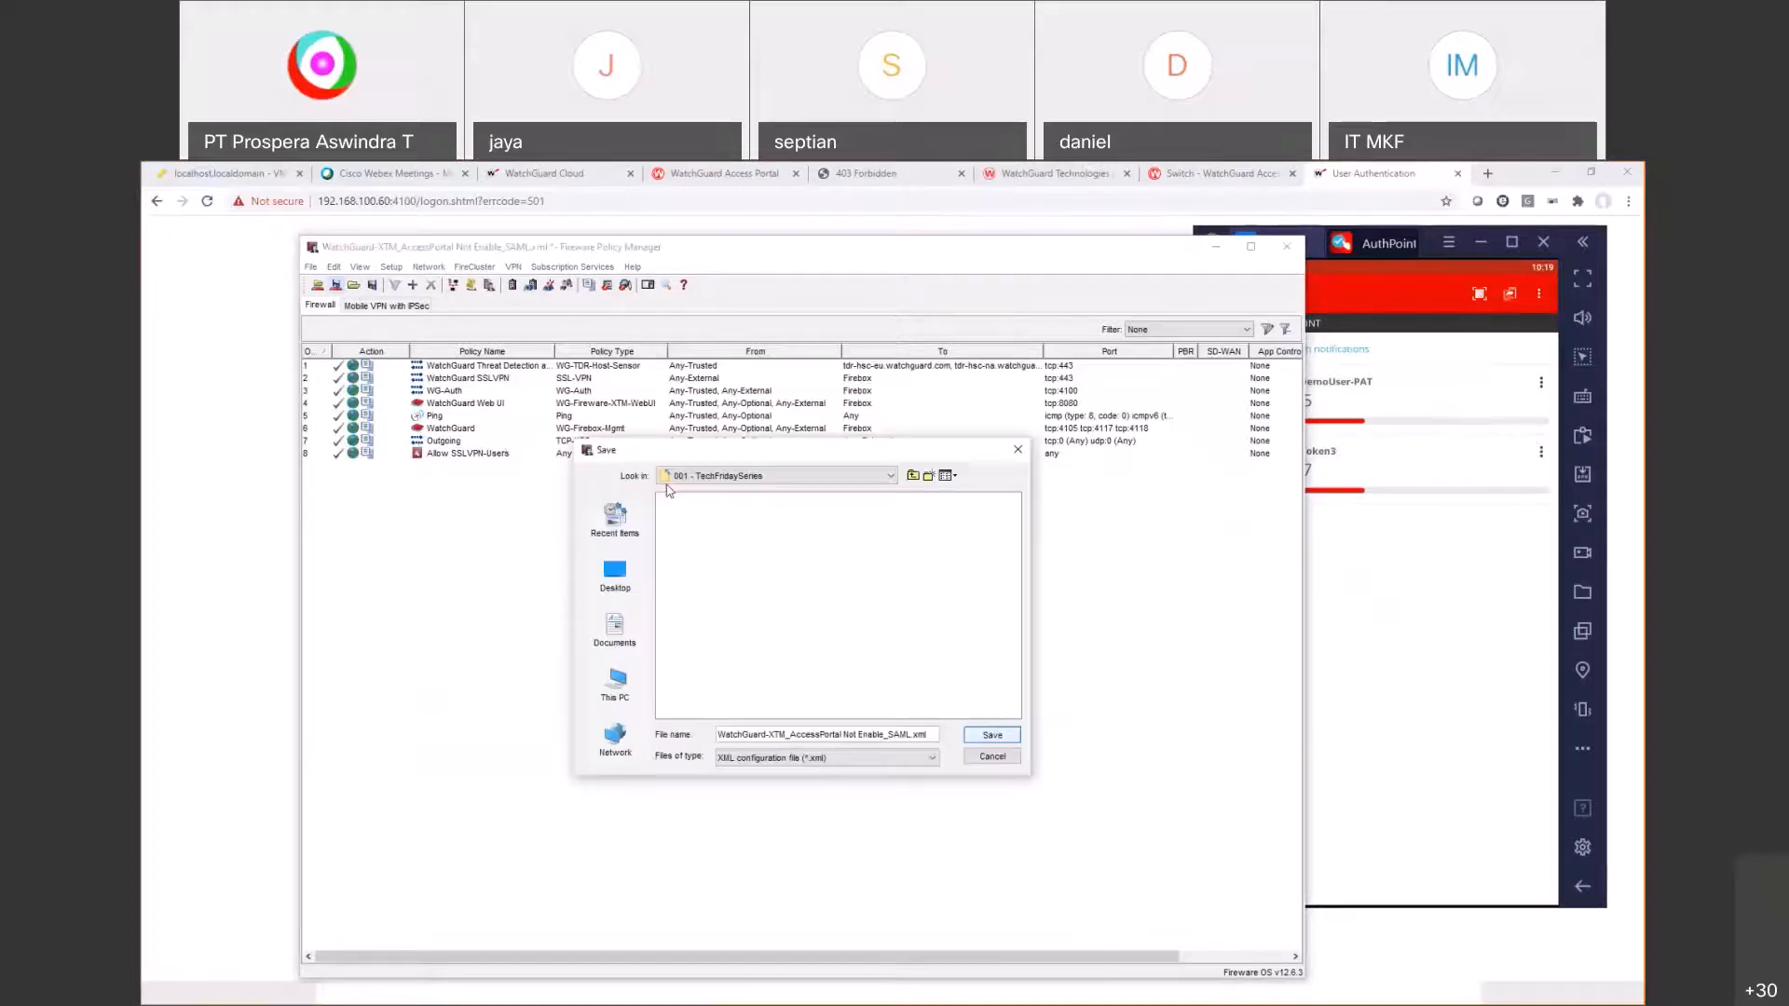
click(992, 735)
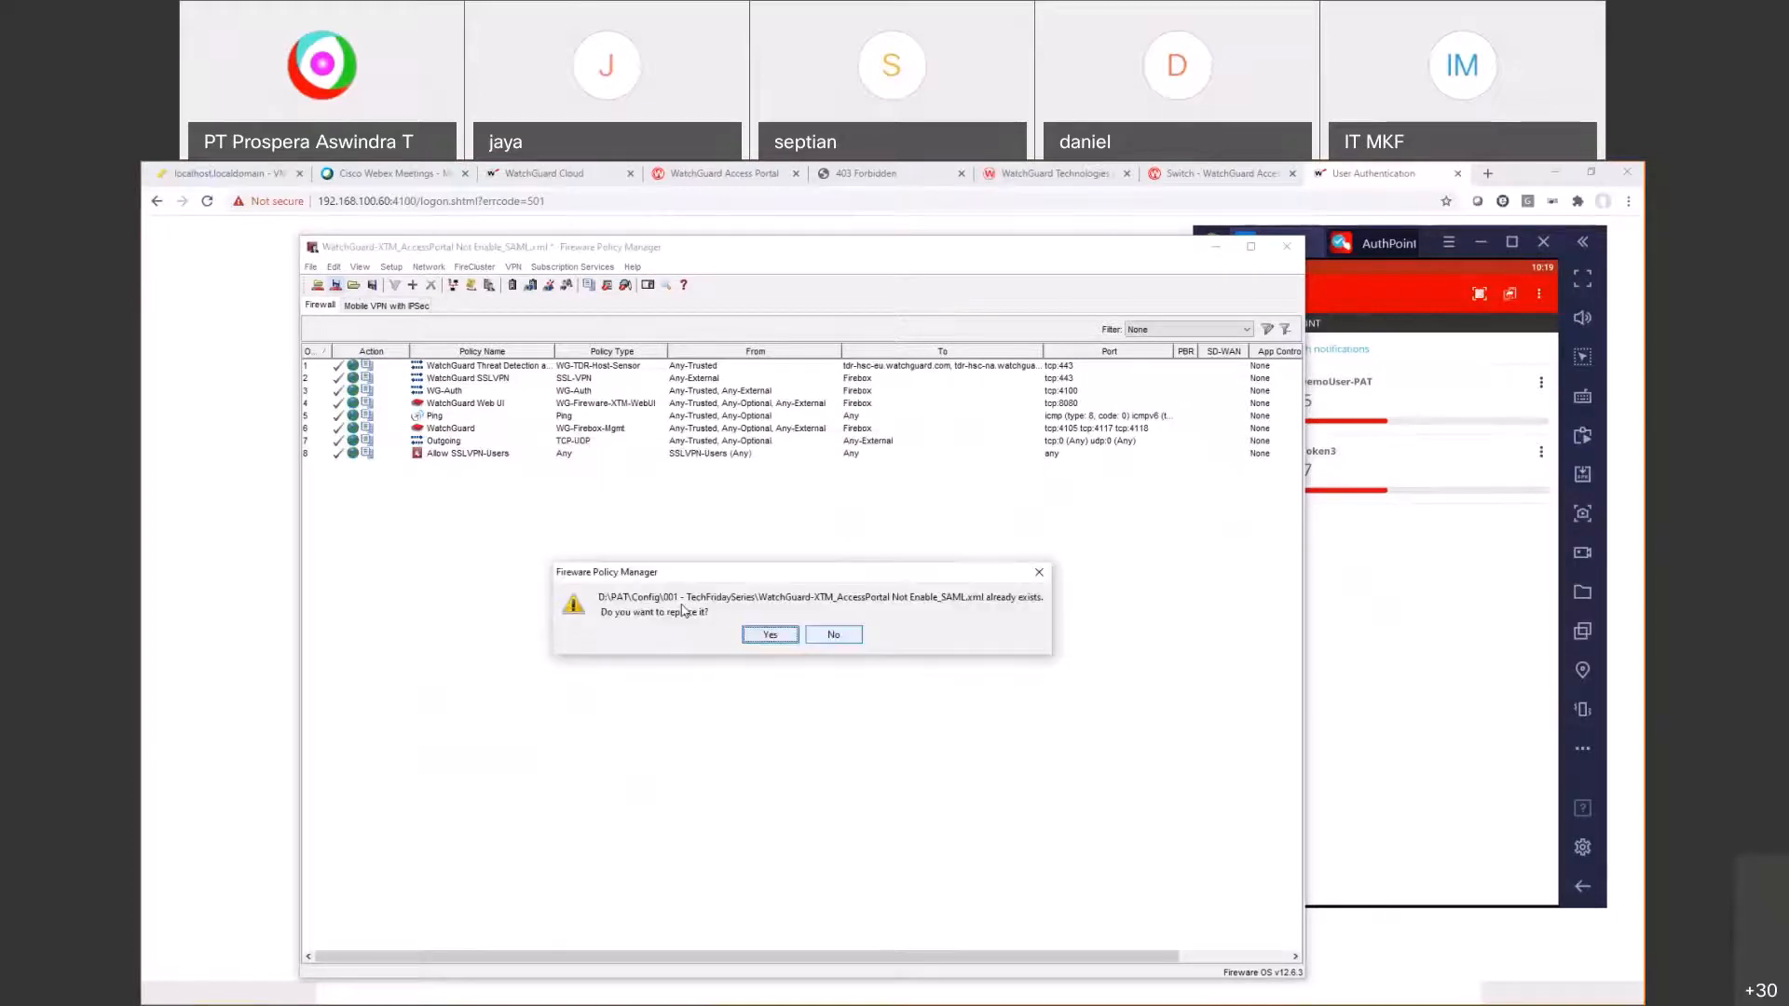
click(756, 633)
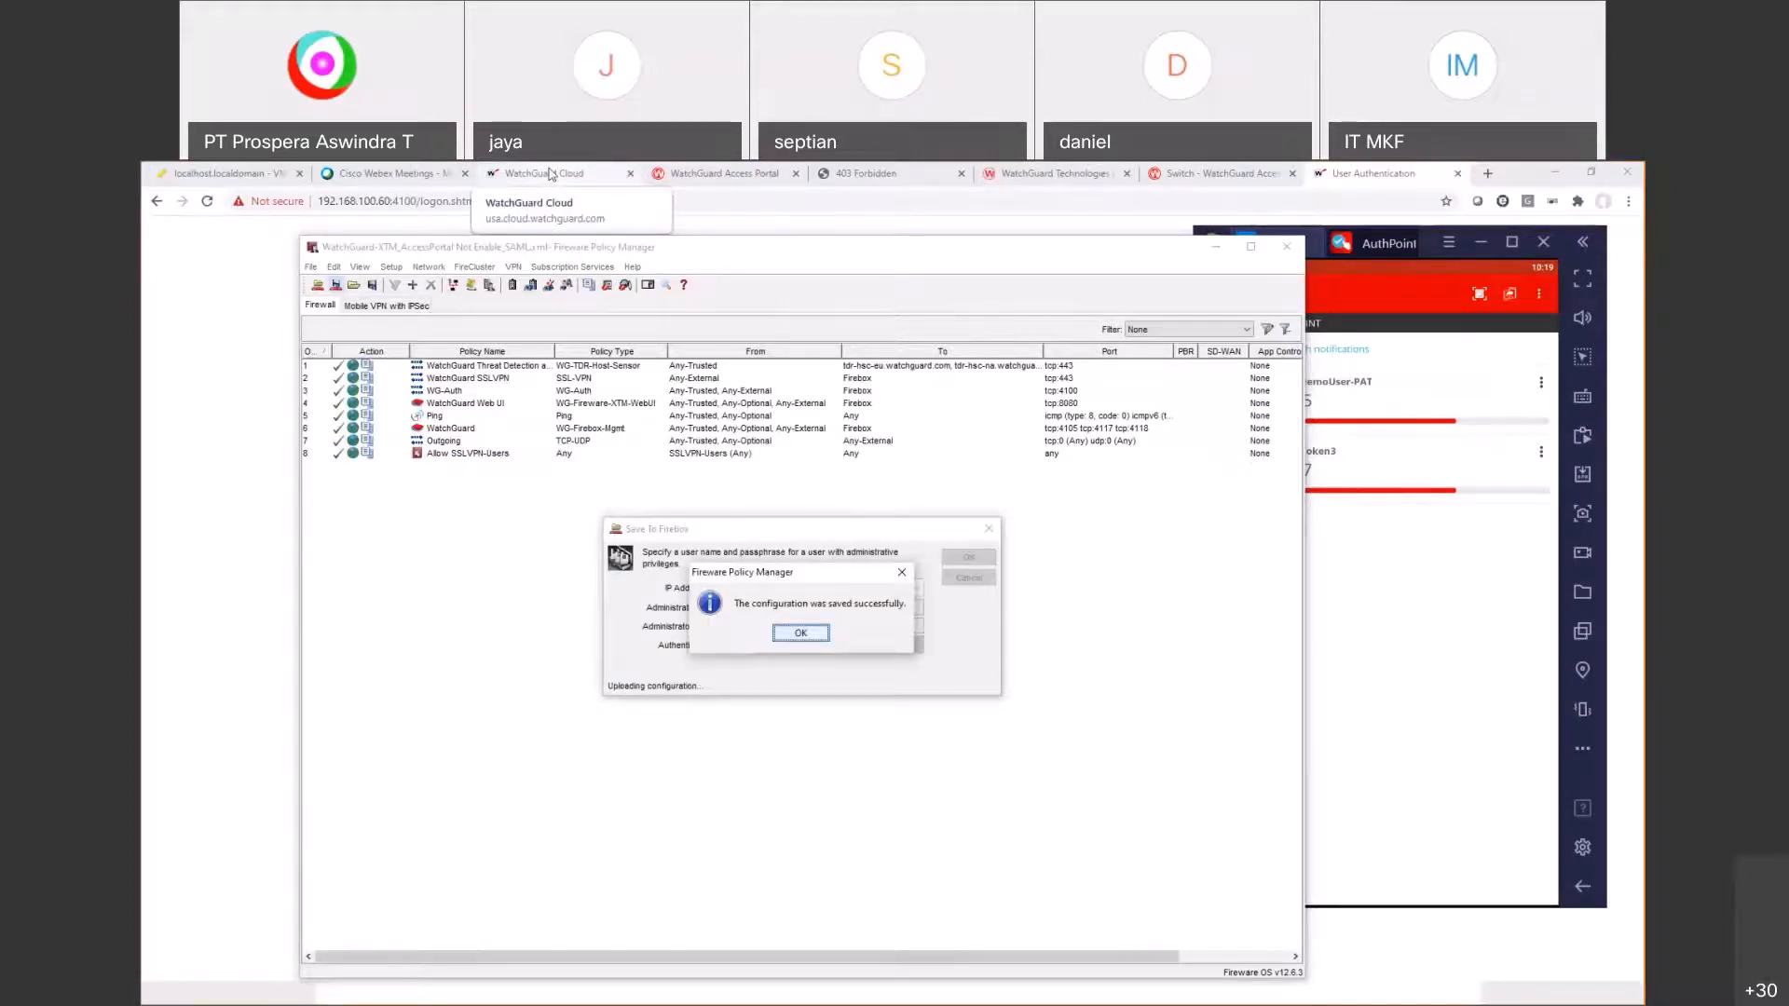
Step: Paste the new shared secret into AuthPoint's Firebox RADIUS client resource and save it
click(551, 174)
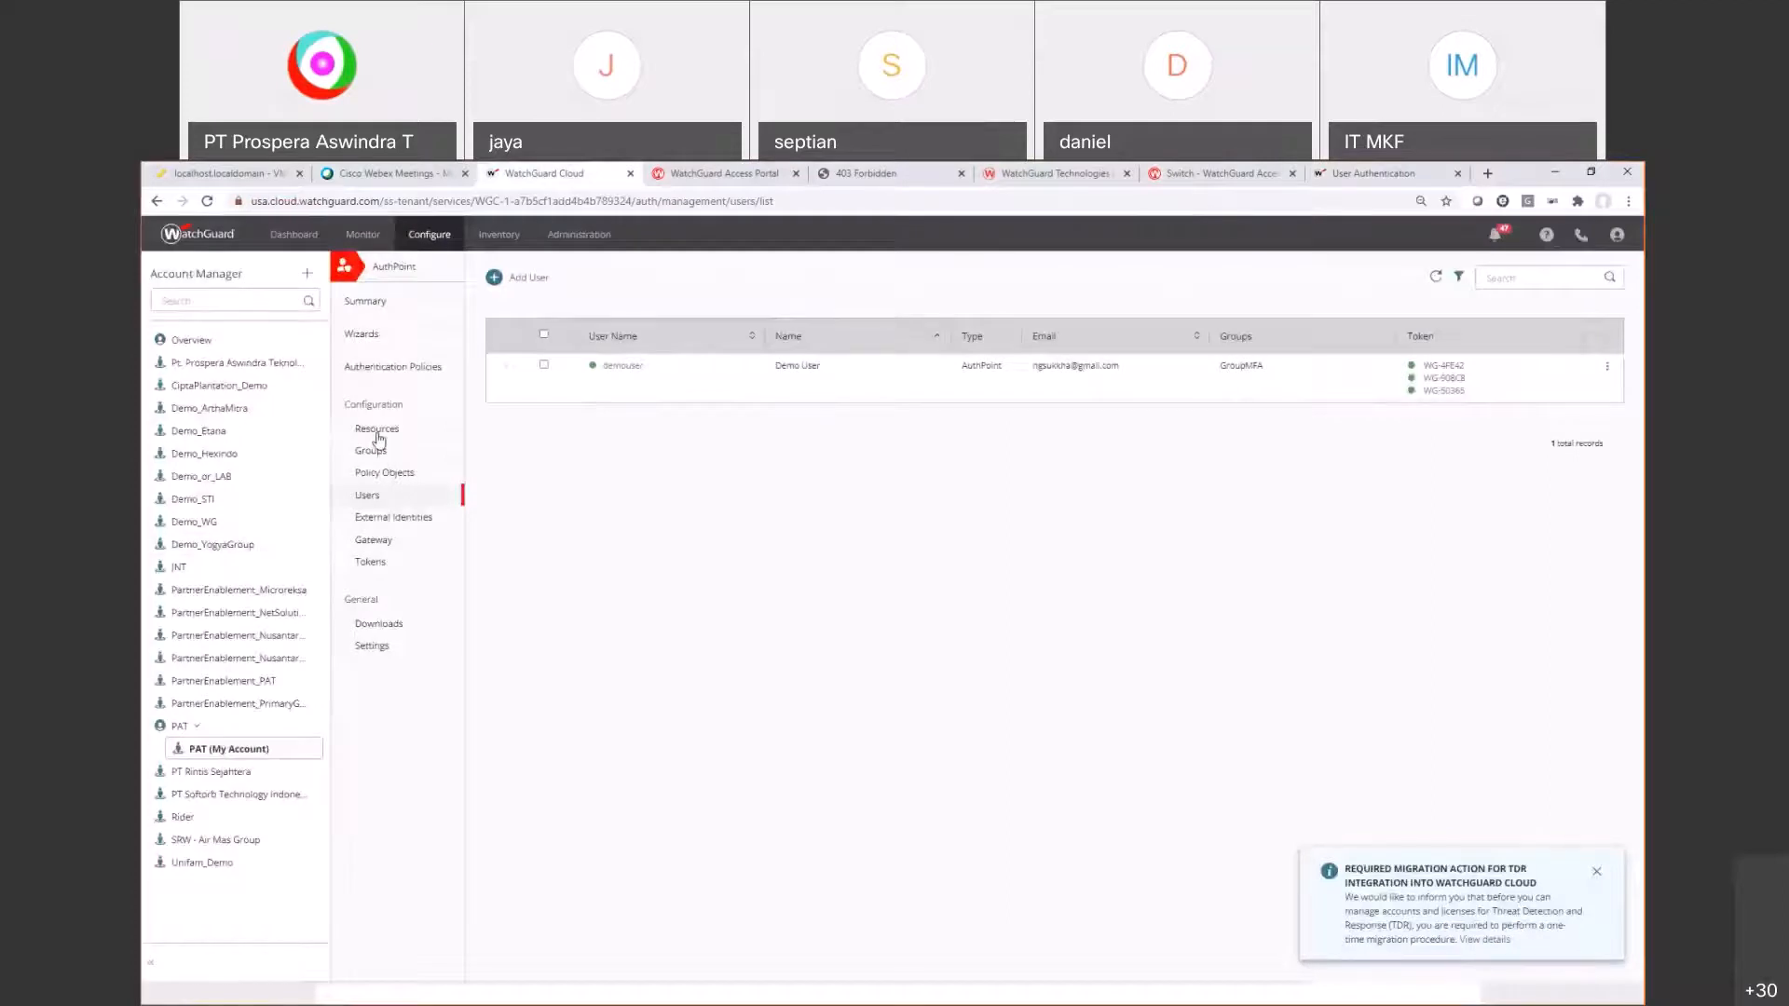
click(377, 430)
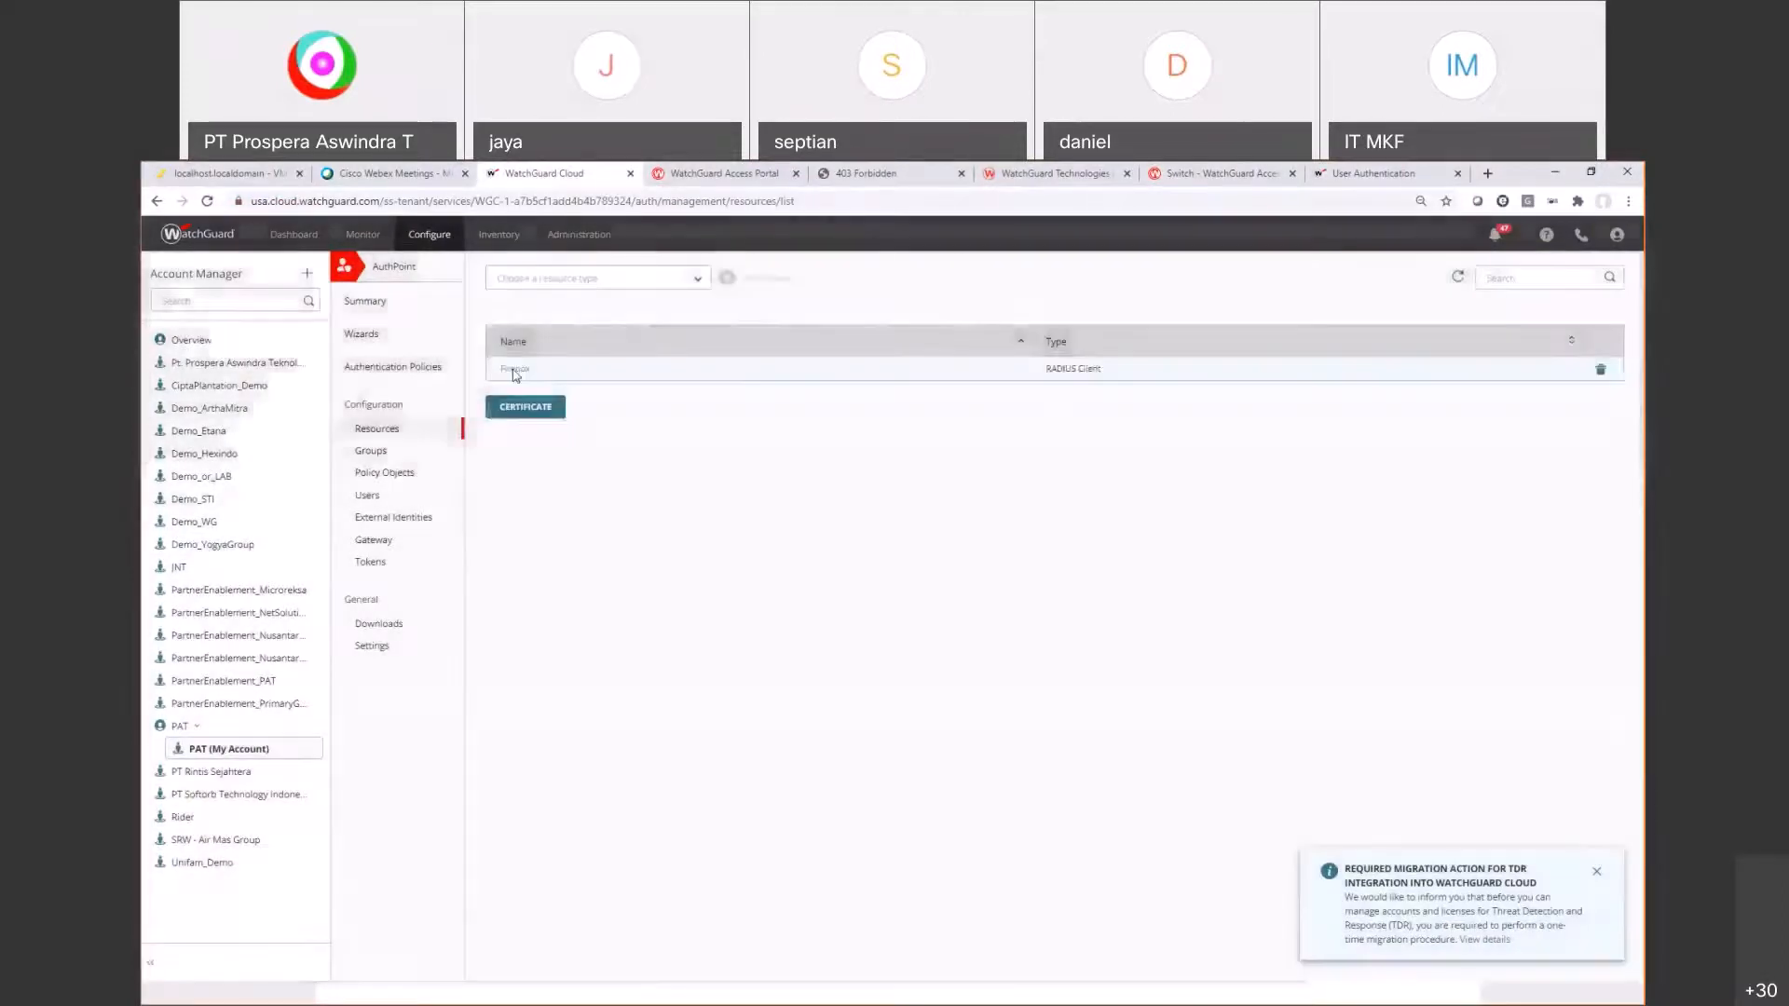
click(511, 368)
click(542, 523)
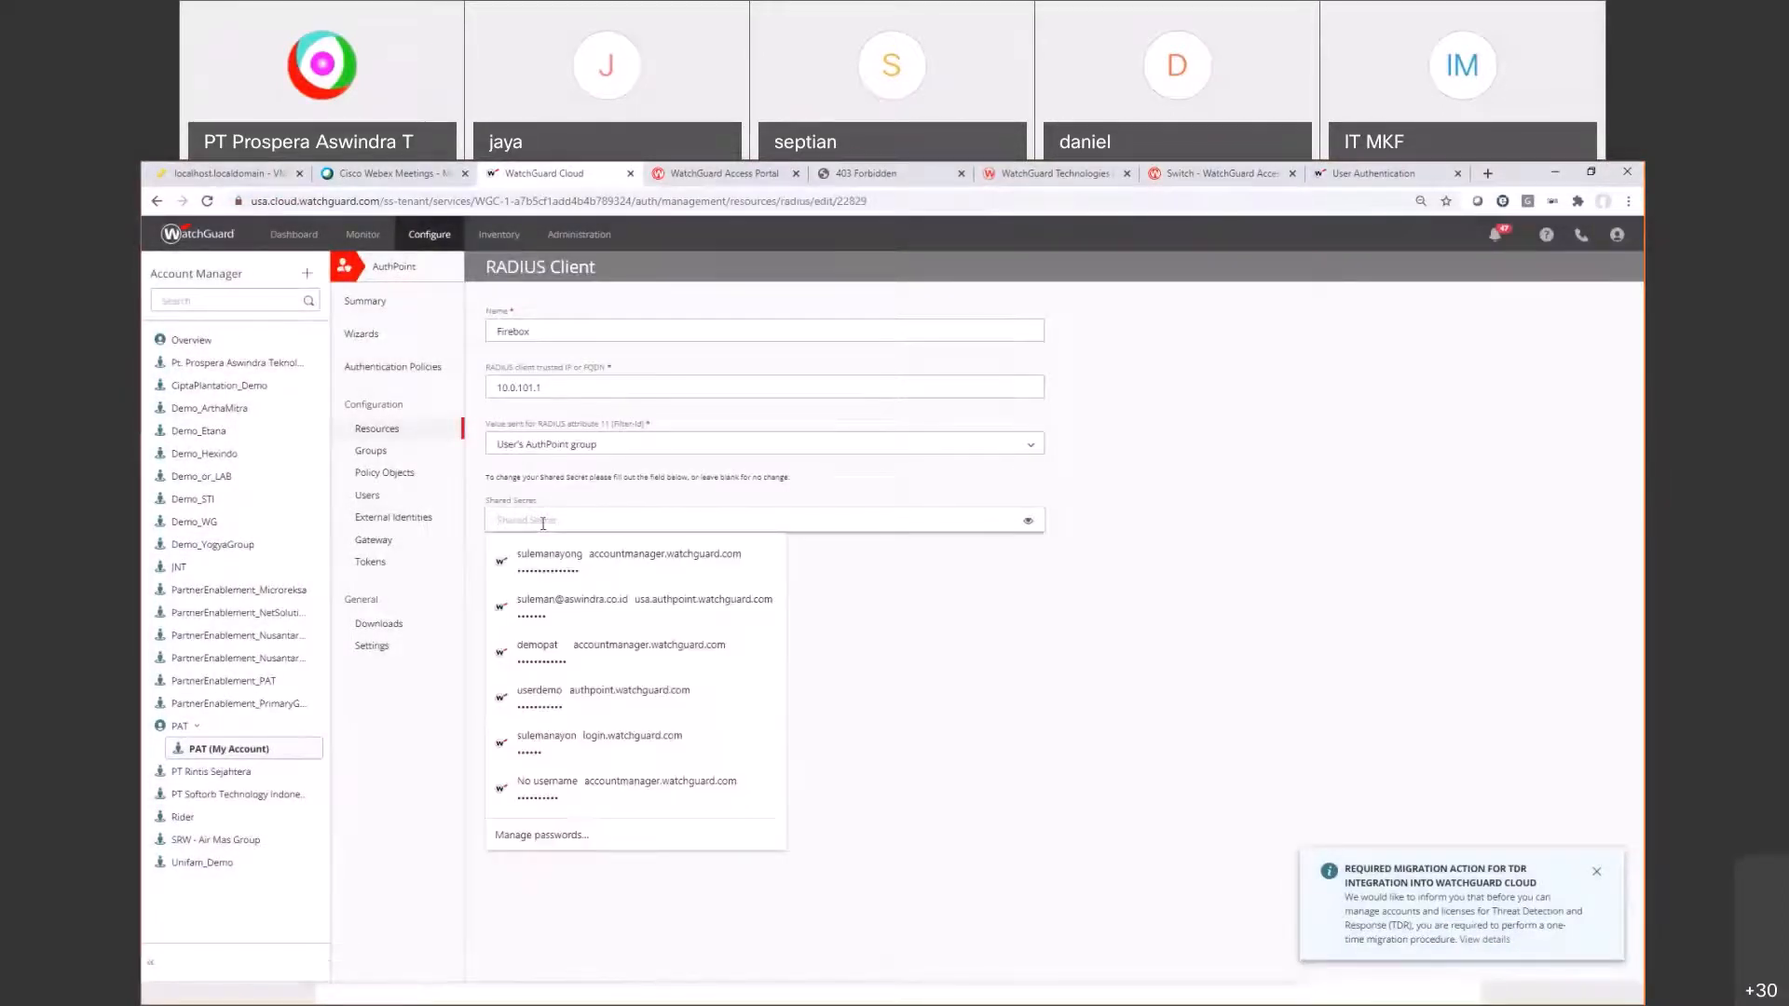
key(ctrl+v)
click(584, 602)
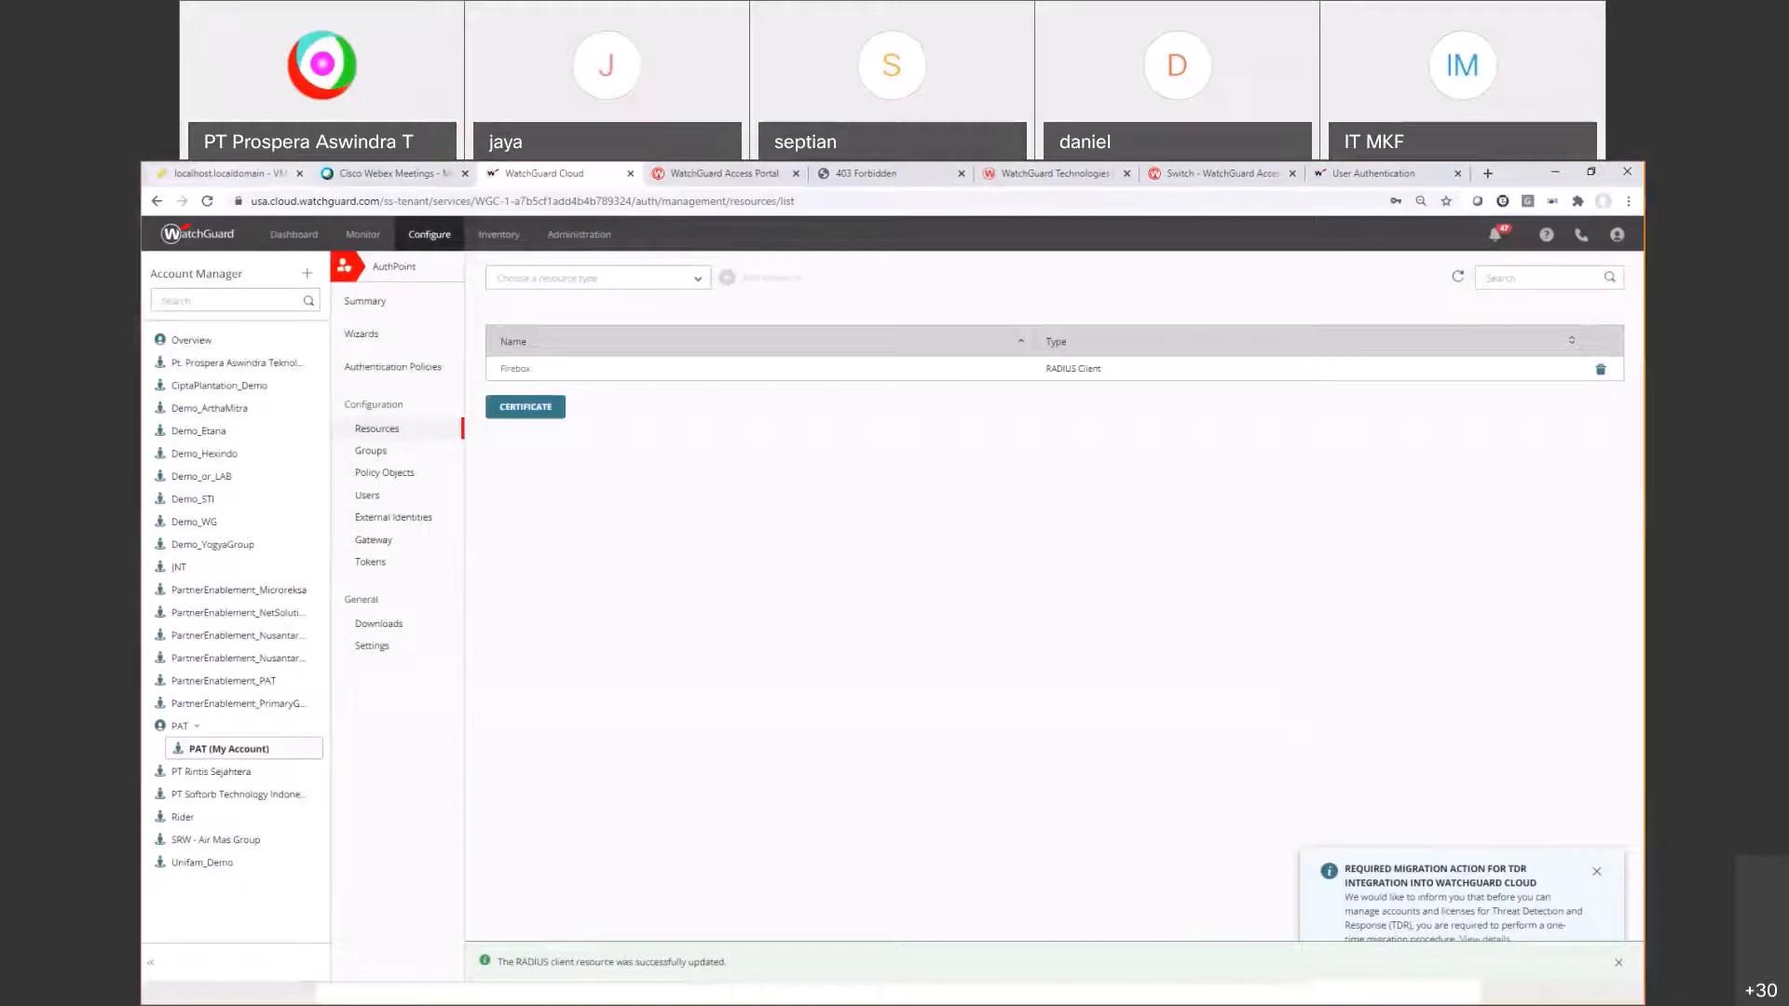
click(1377, 174)
Step: Log in to the Authentication Portal as demouser through the authpoint domain
click(959, 391)
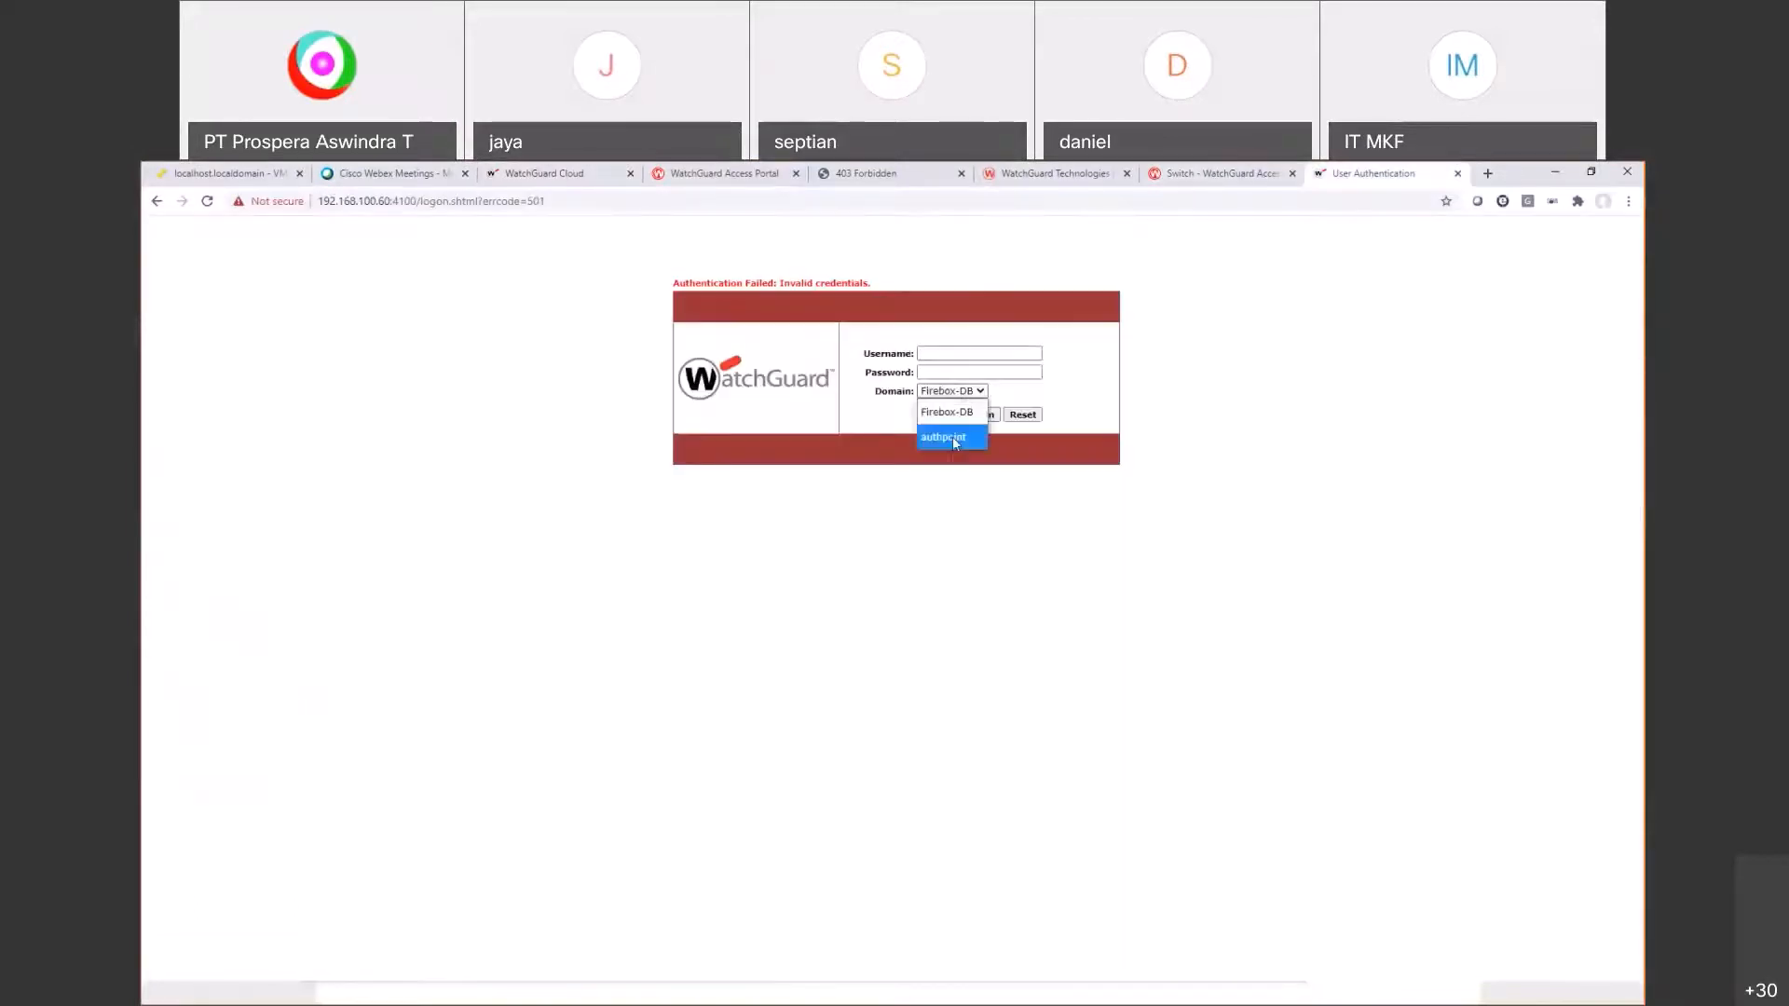
click(952, 436)
click(959, 354)
text(demouser)
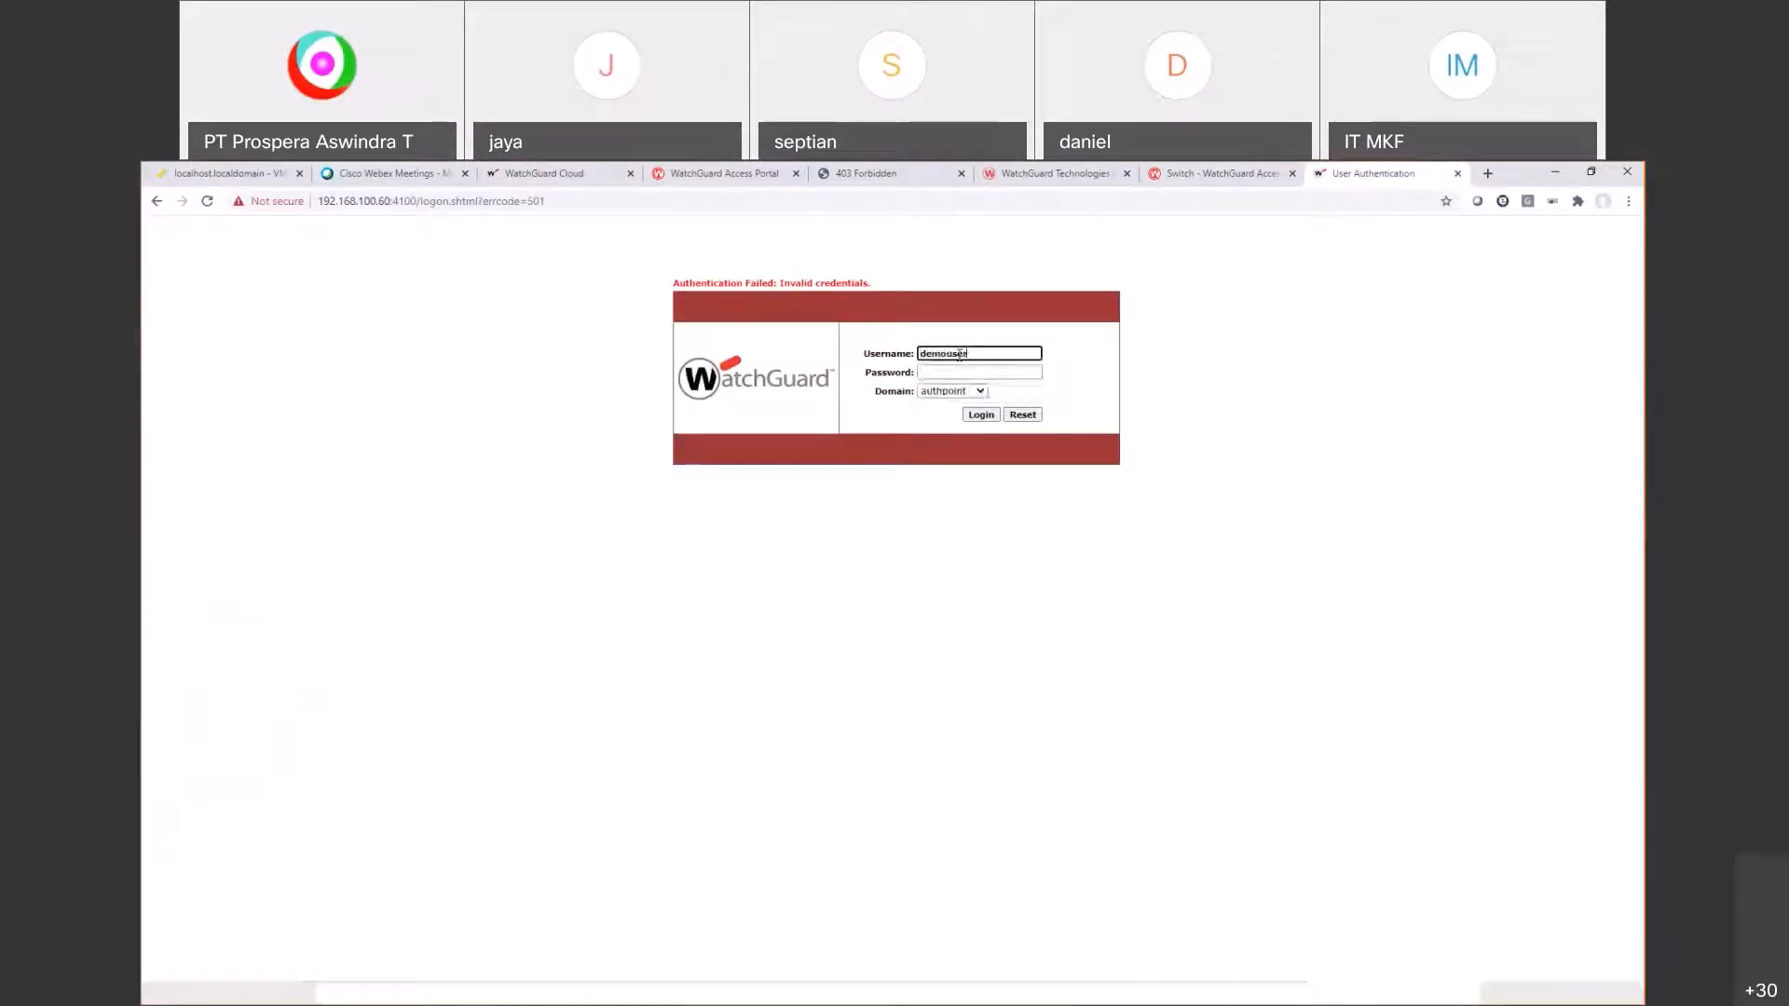
key(Tab)
text(•••••••)
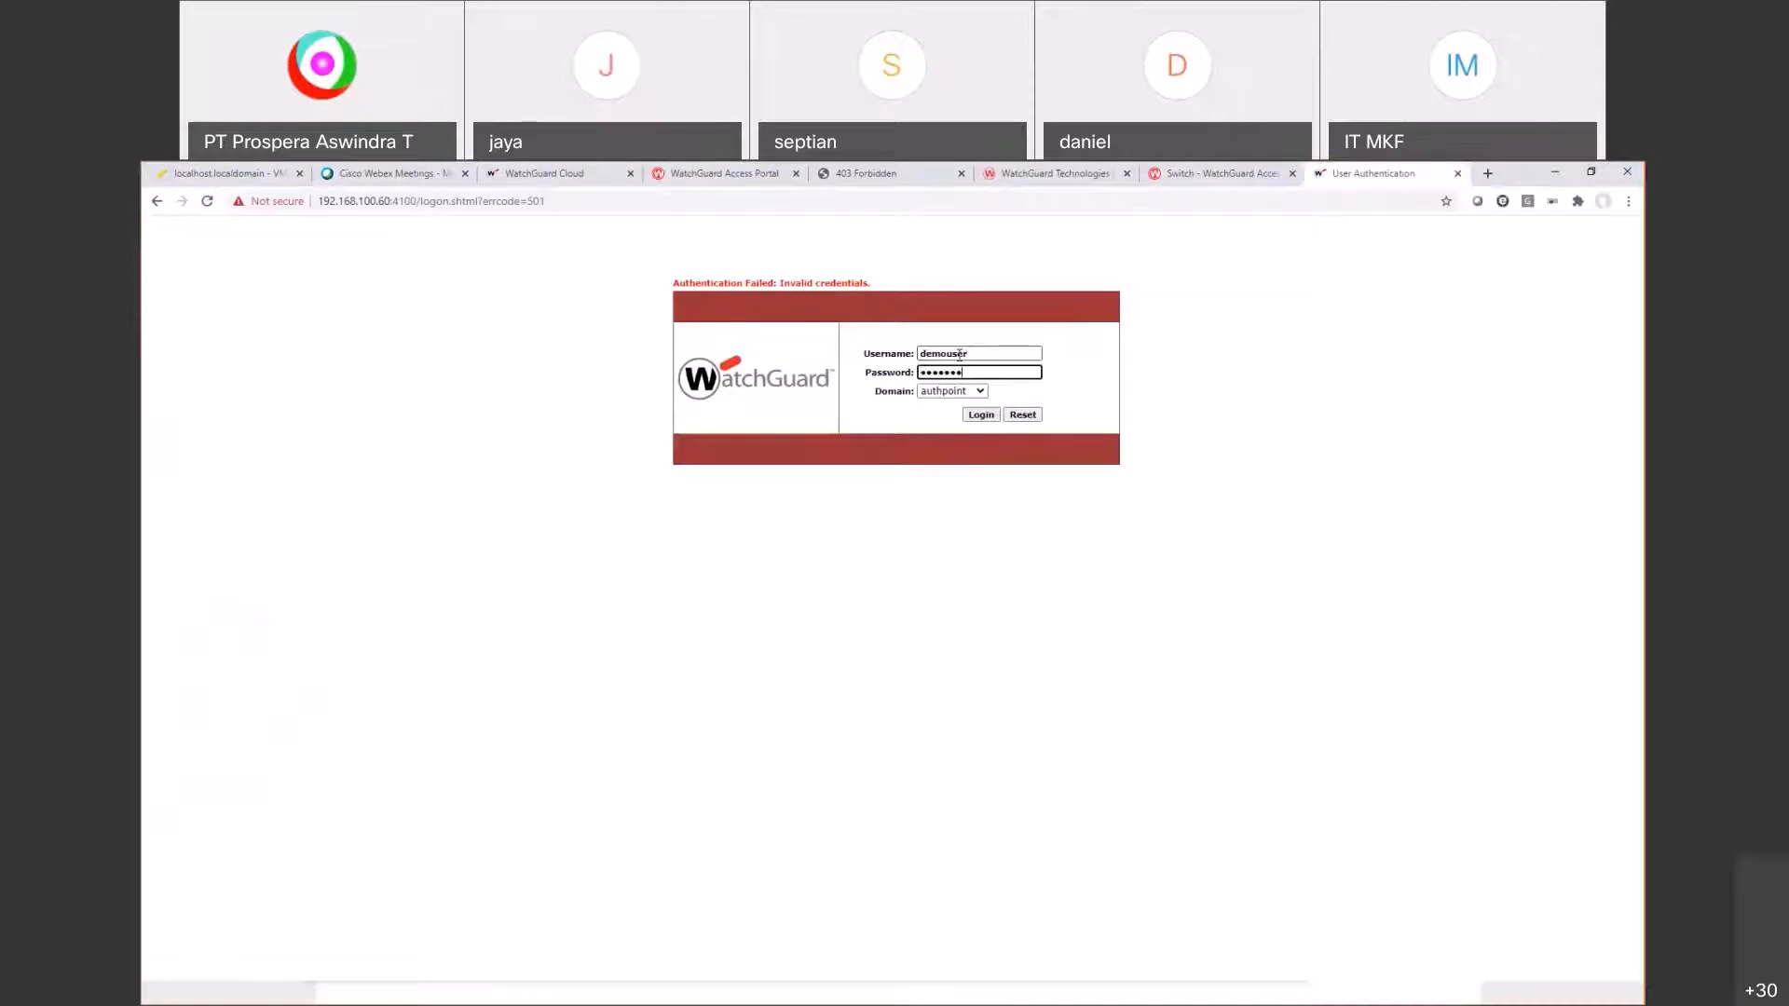
key(Return)
Step: Approve the push in the AuthPoint app, log out of the portal, and return to ESXi
key(alt+Tab)
key(alt+Tab)
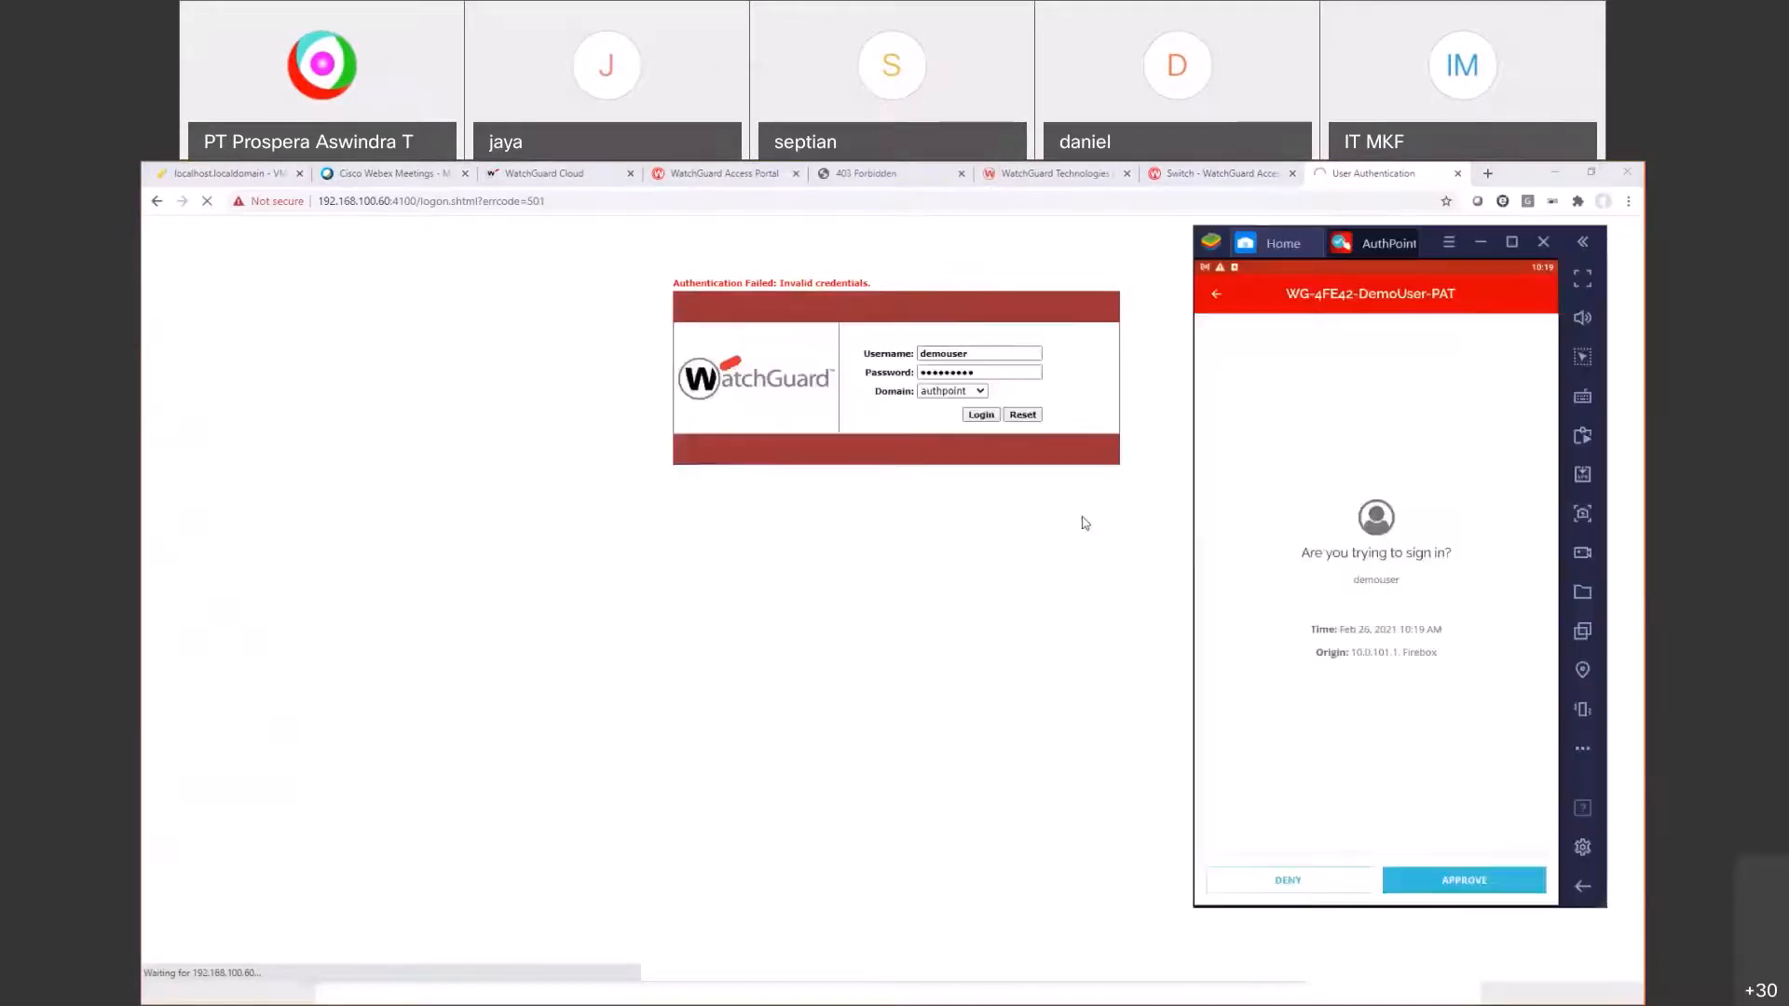
click(1440, 880)
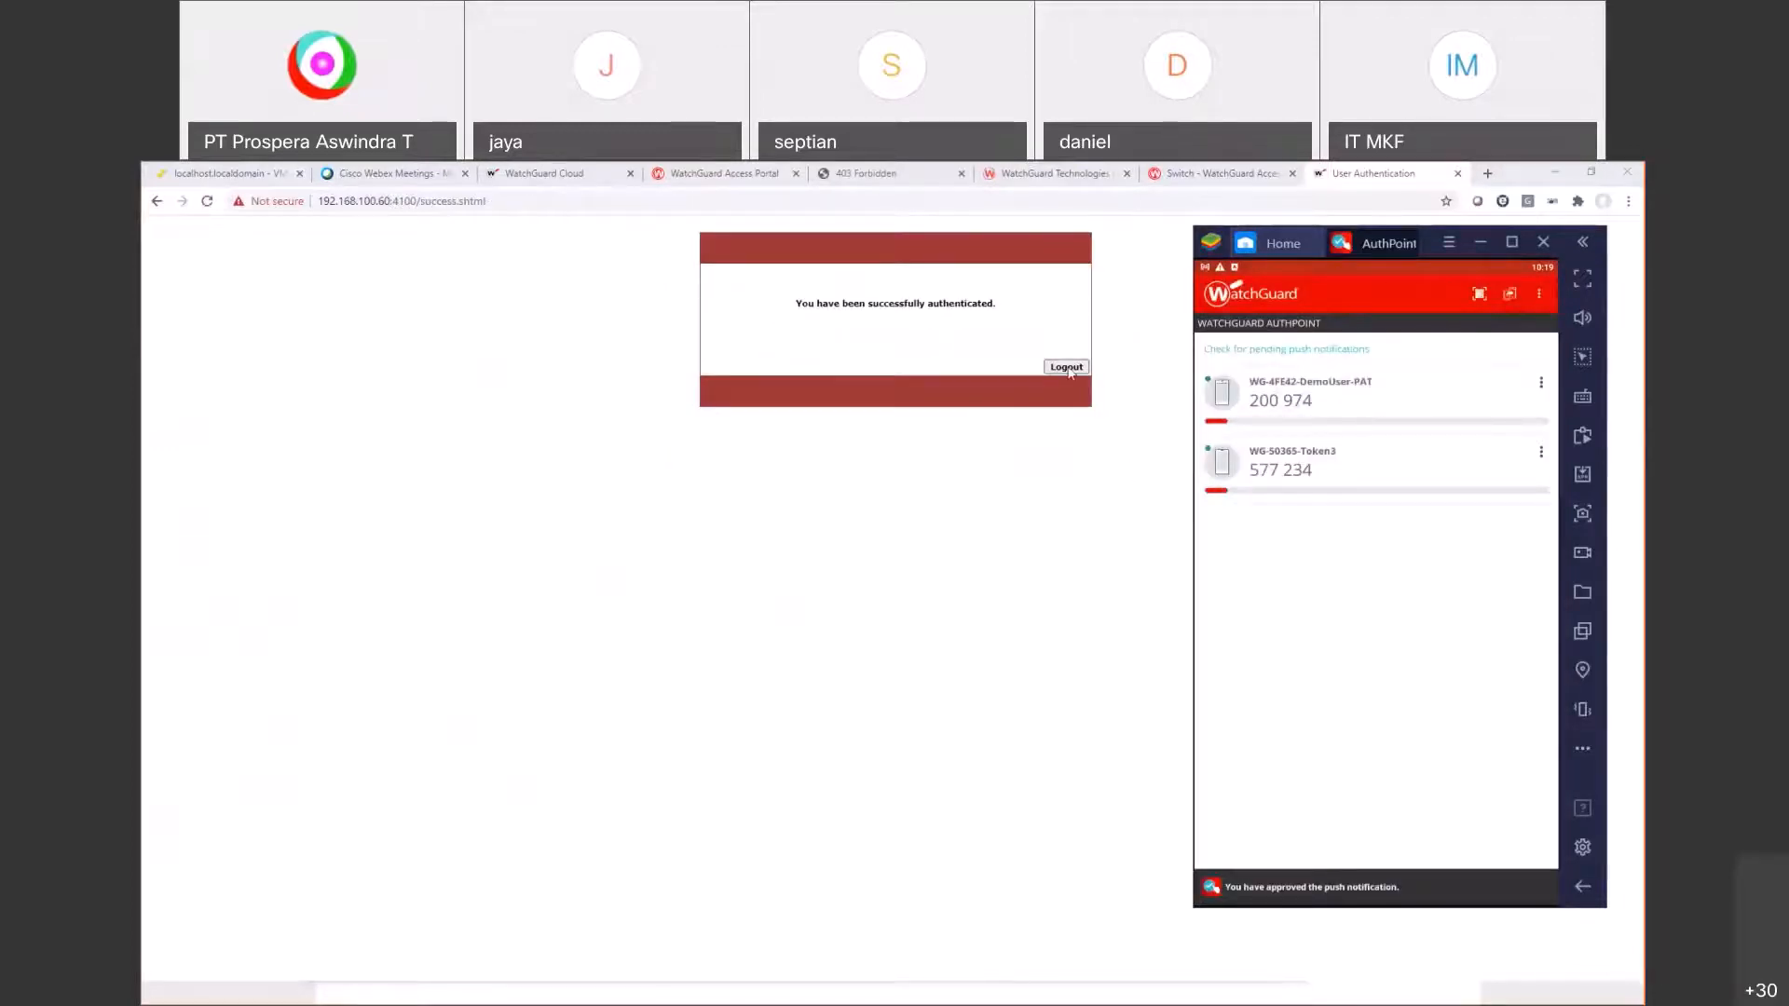
click(1066, 367)
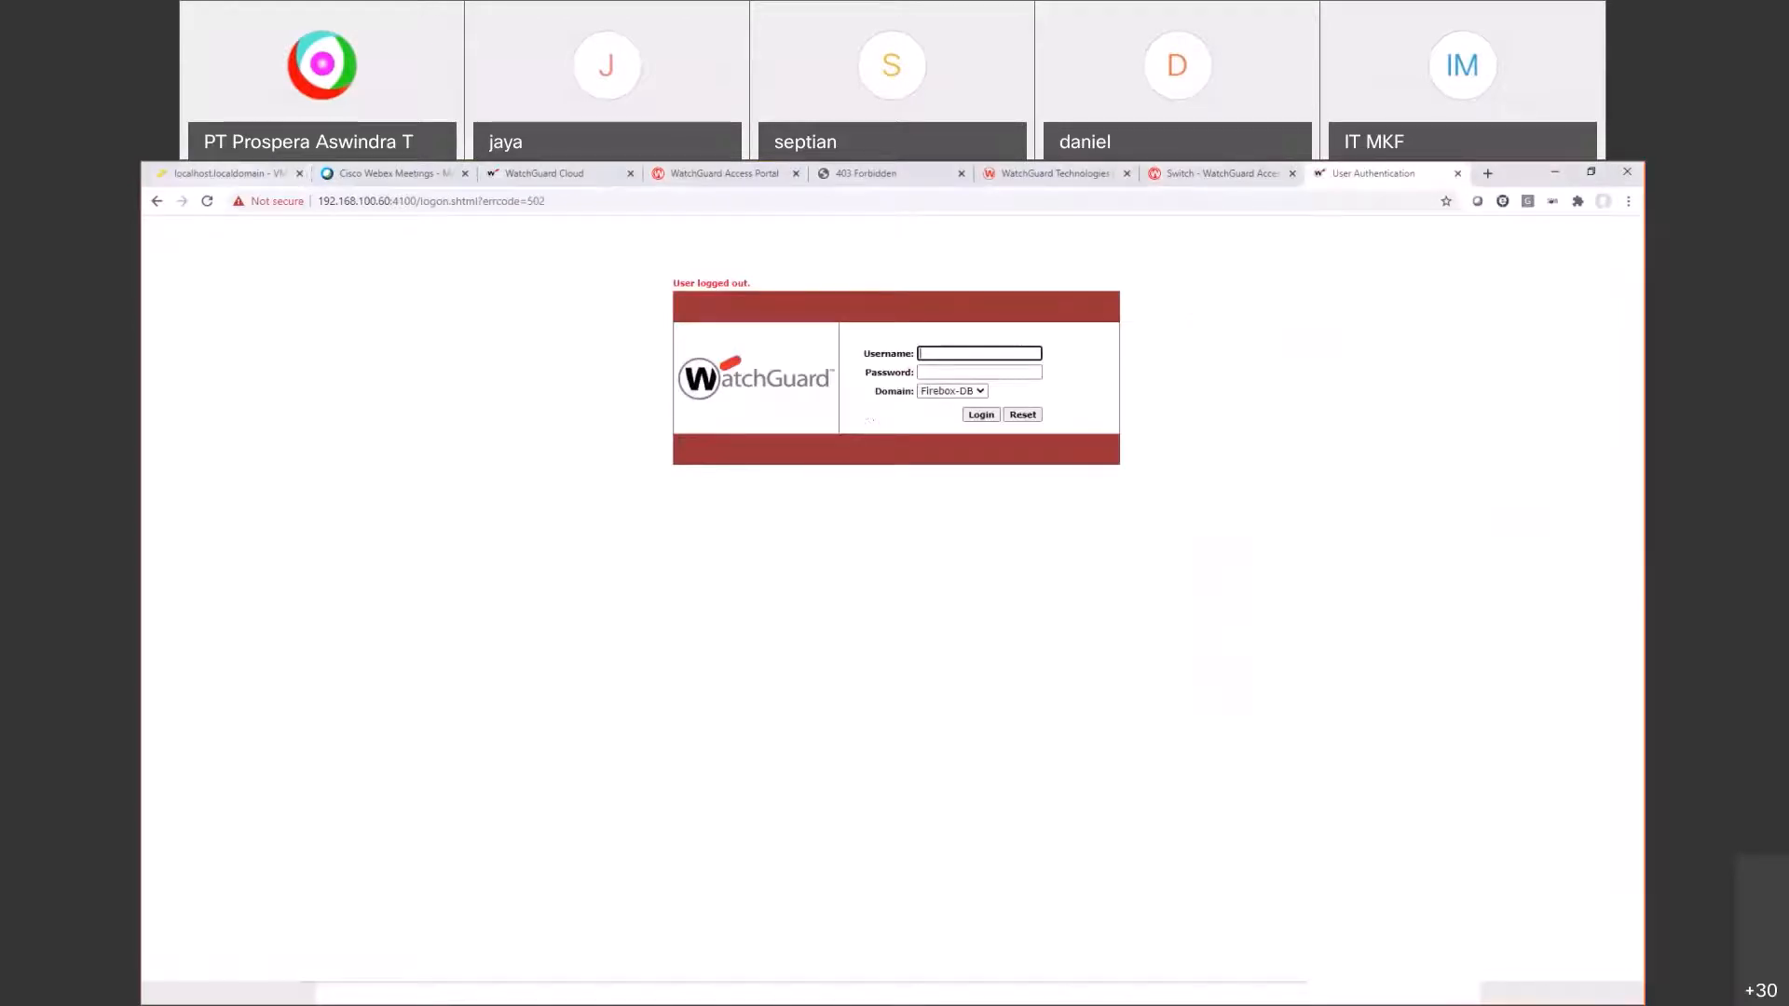
click(223, 173)
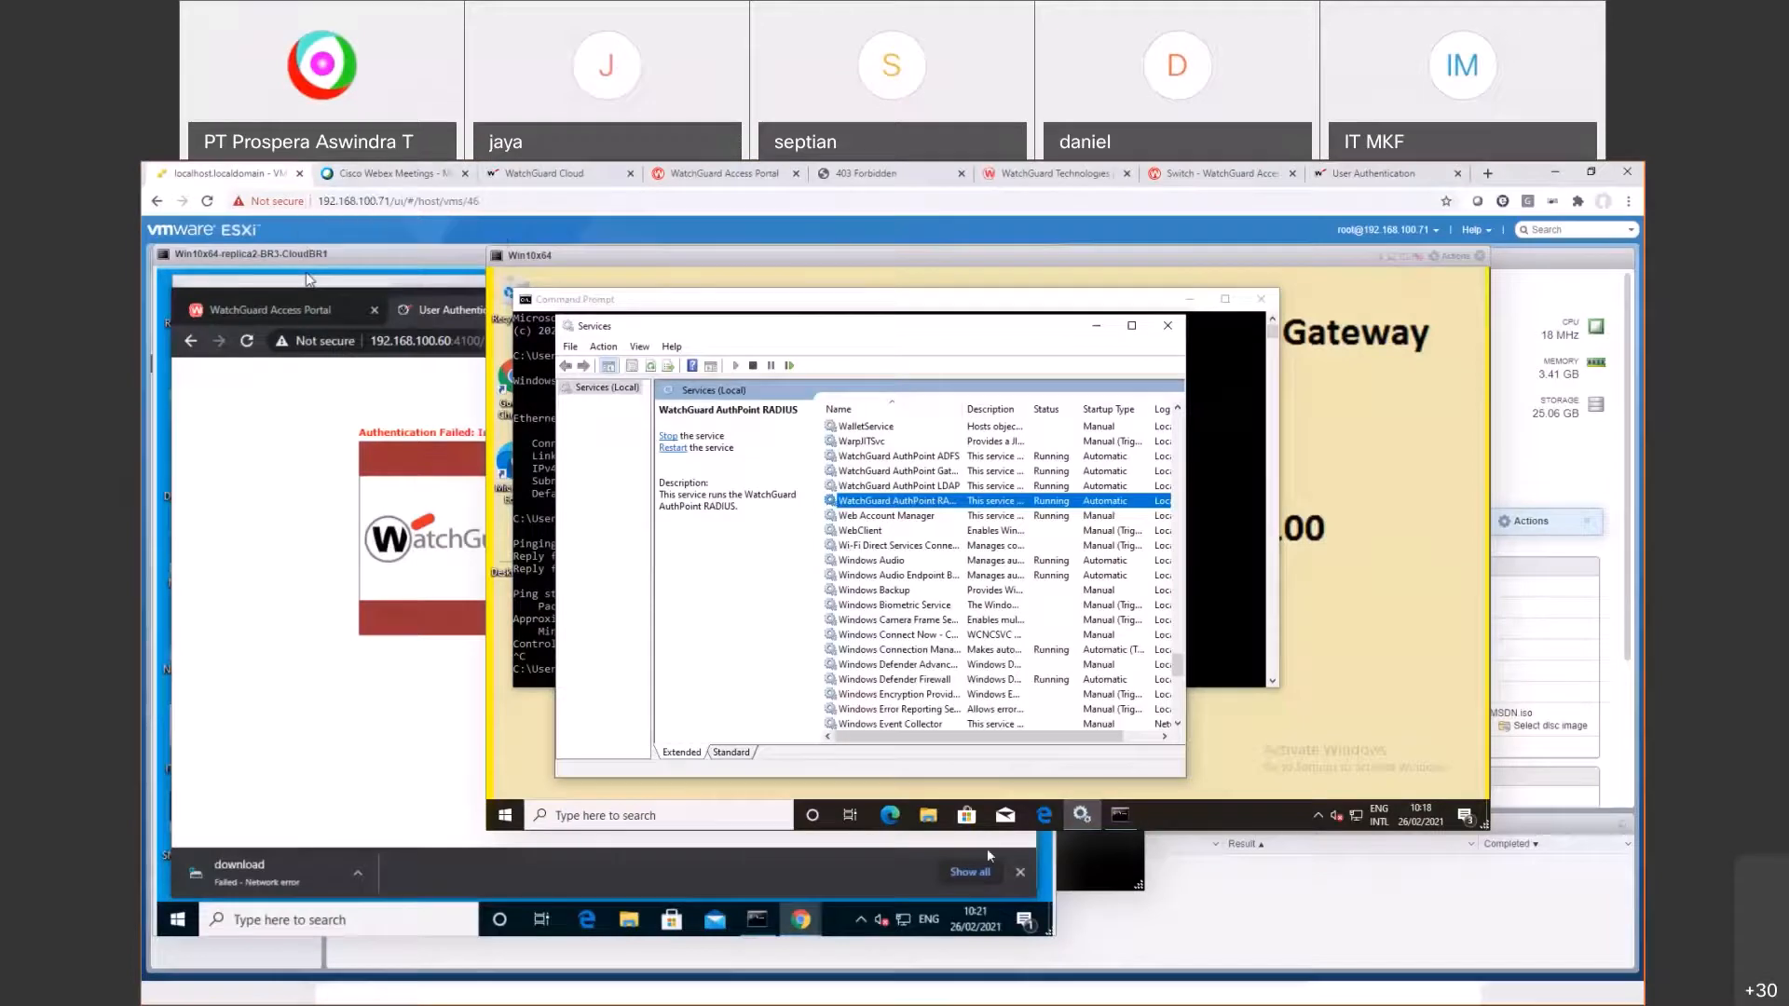
Step: Look over the Visio network diagram, then bring Fireware Policy Manager back to the front
key(alt+Tab)
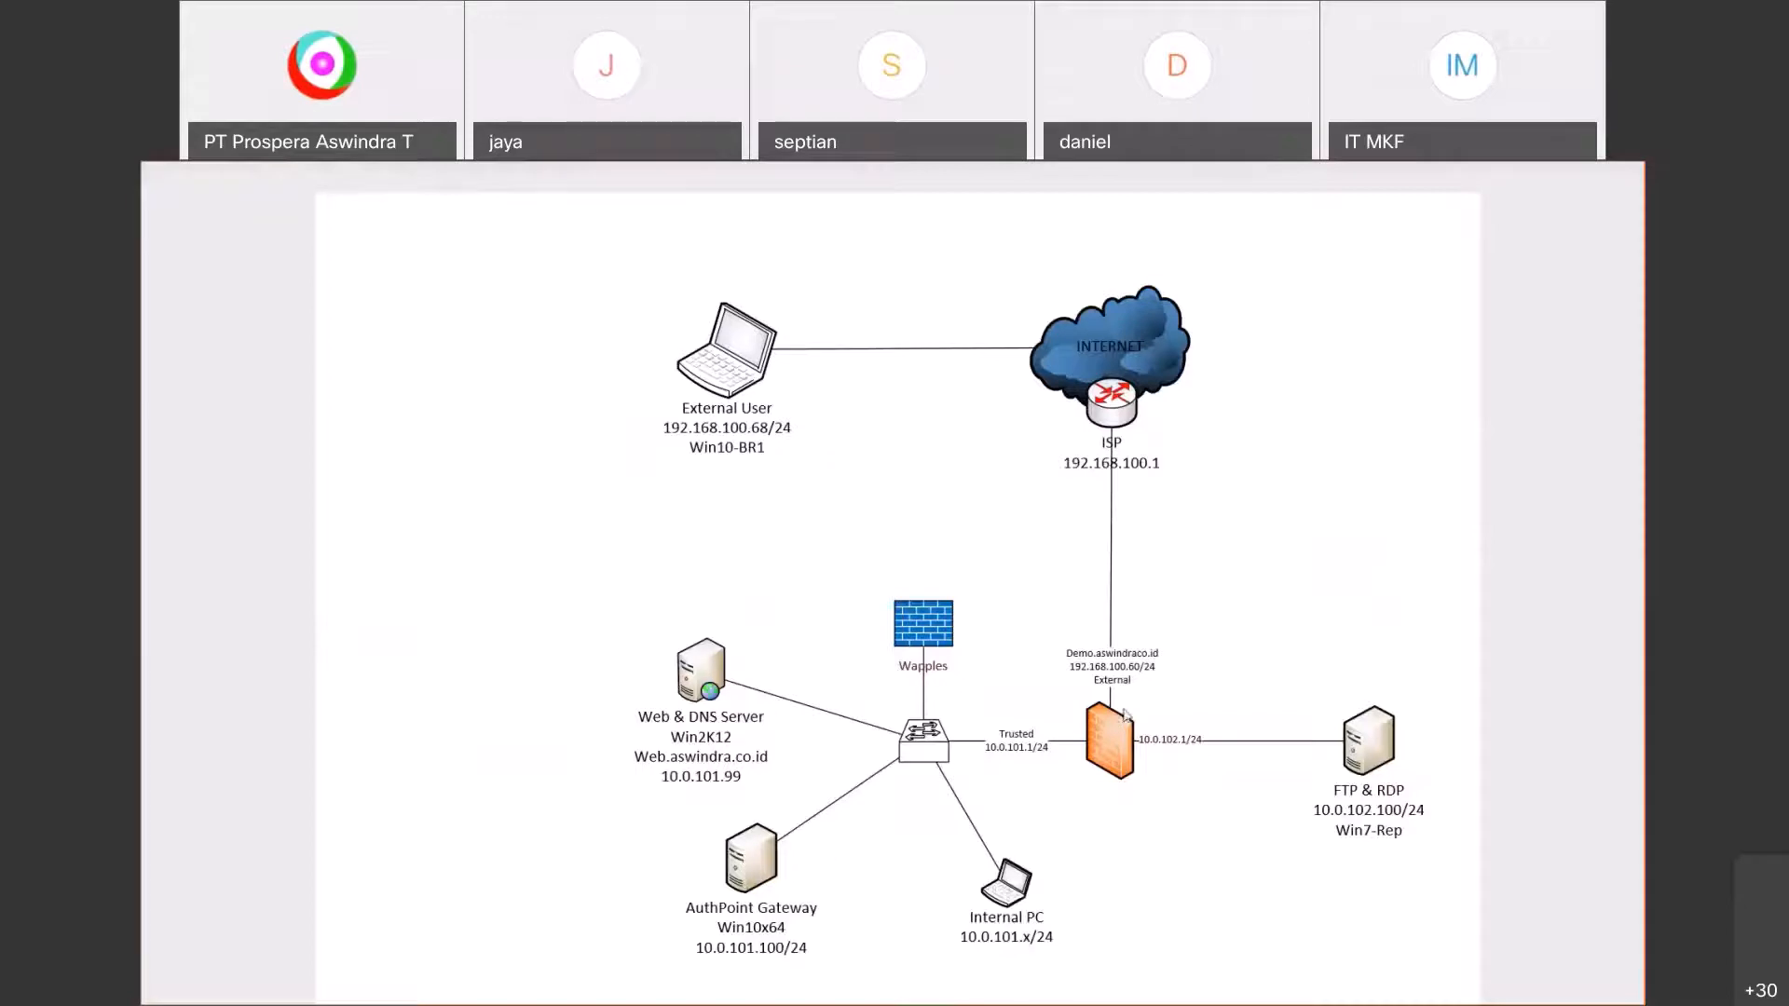
key(alt+Tab)
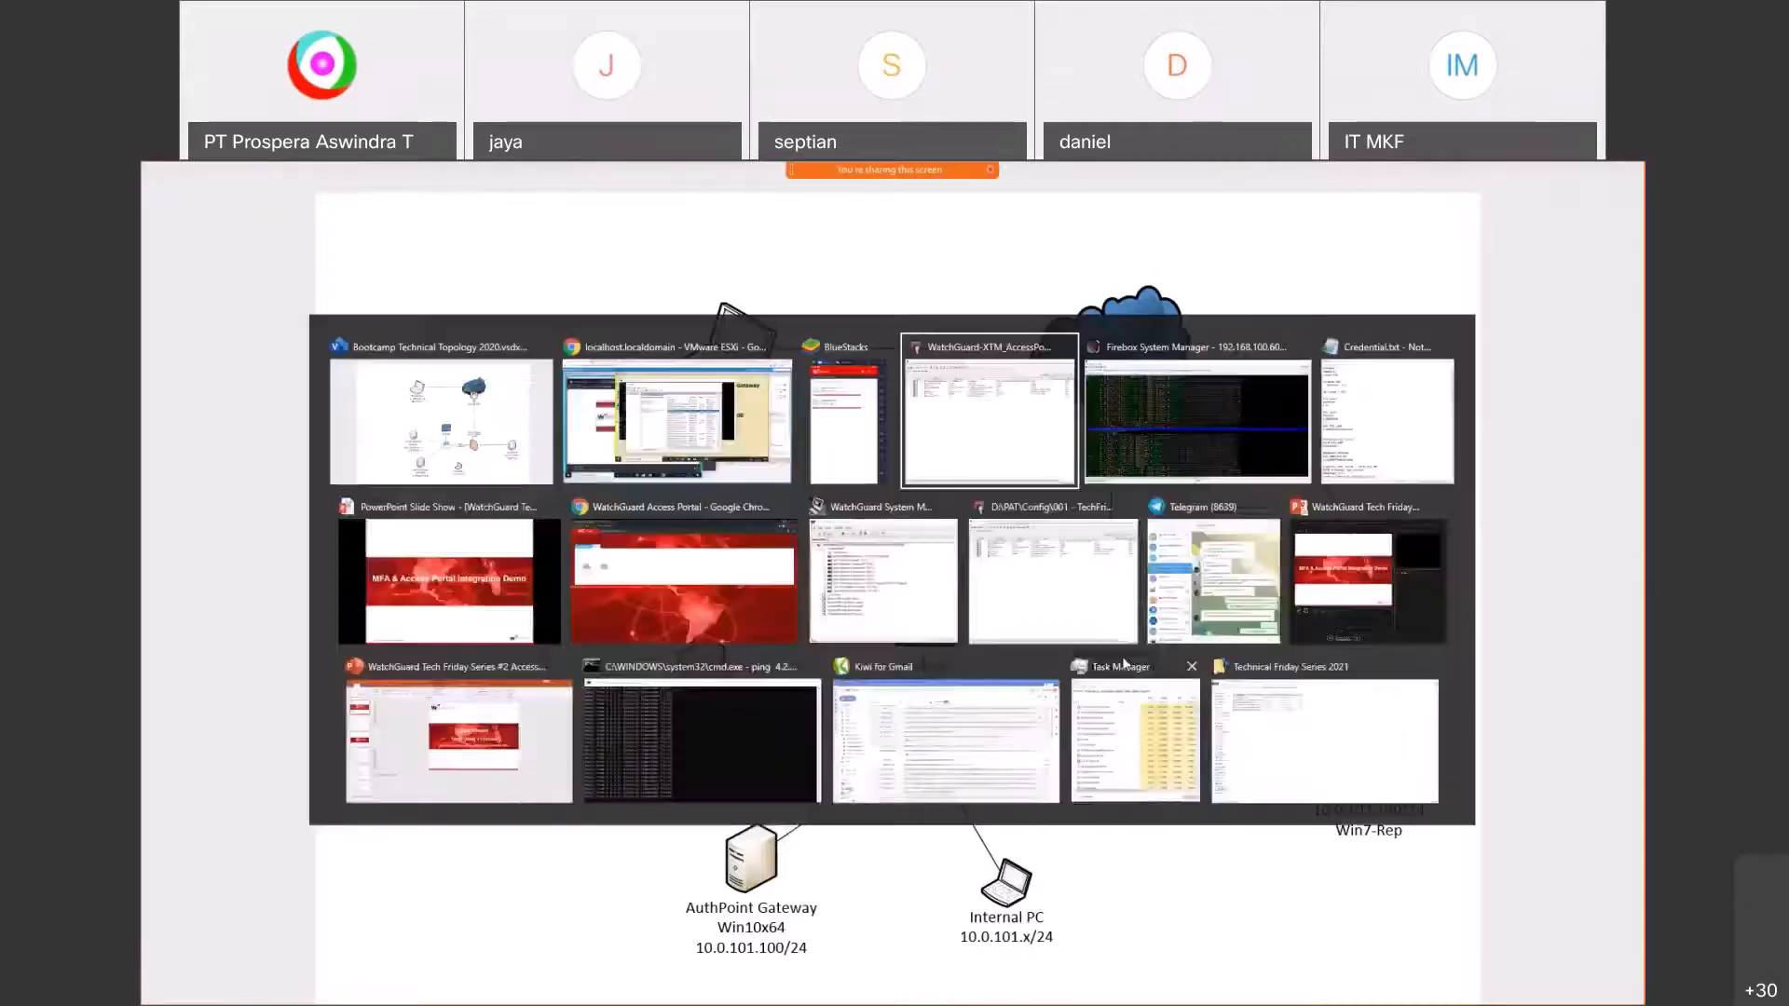
key(Return)
Step: Open Subscription Services > Access Portal and select the authpoint authentication server
click(538, 269)
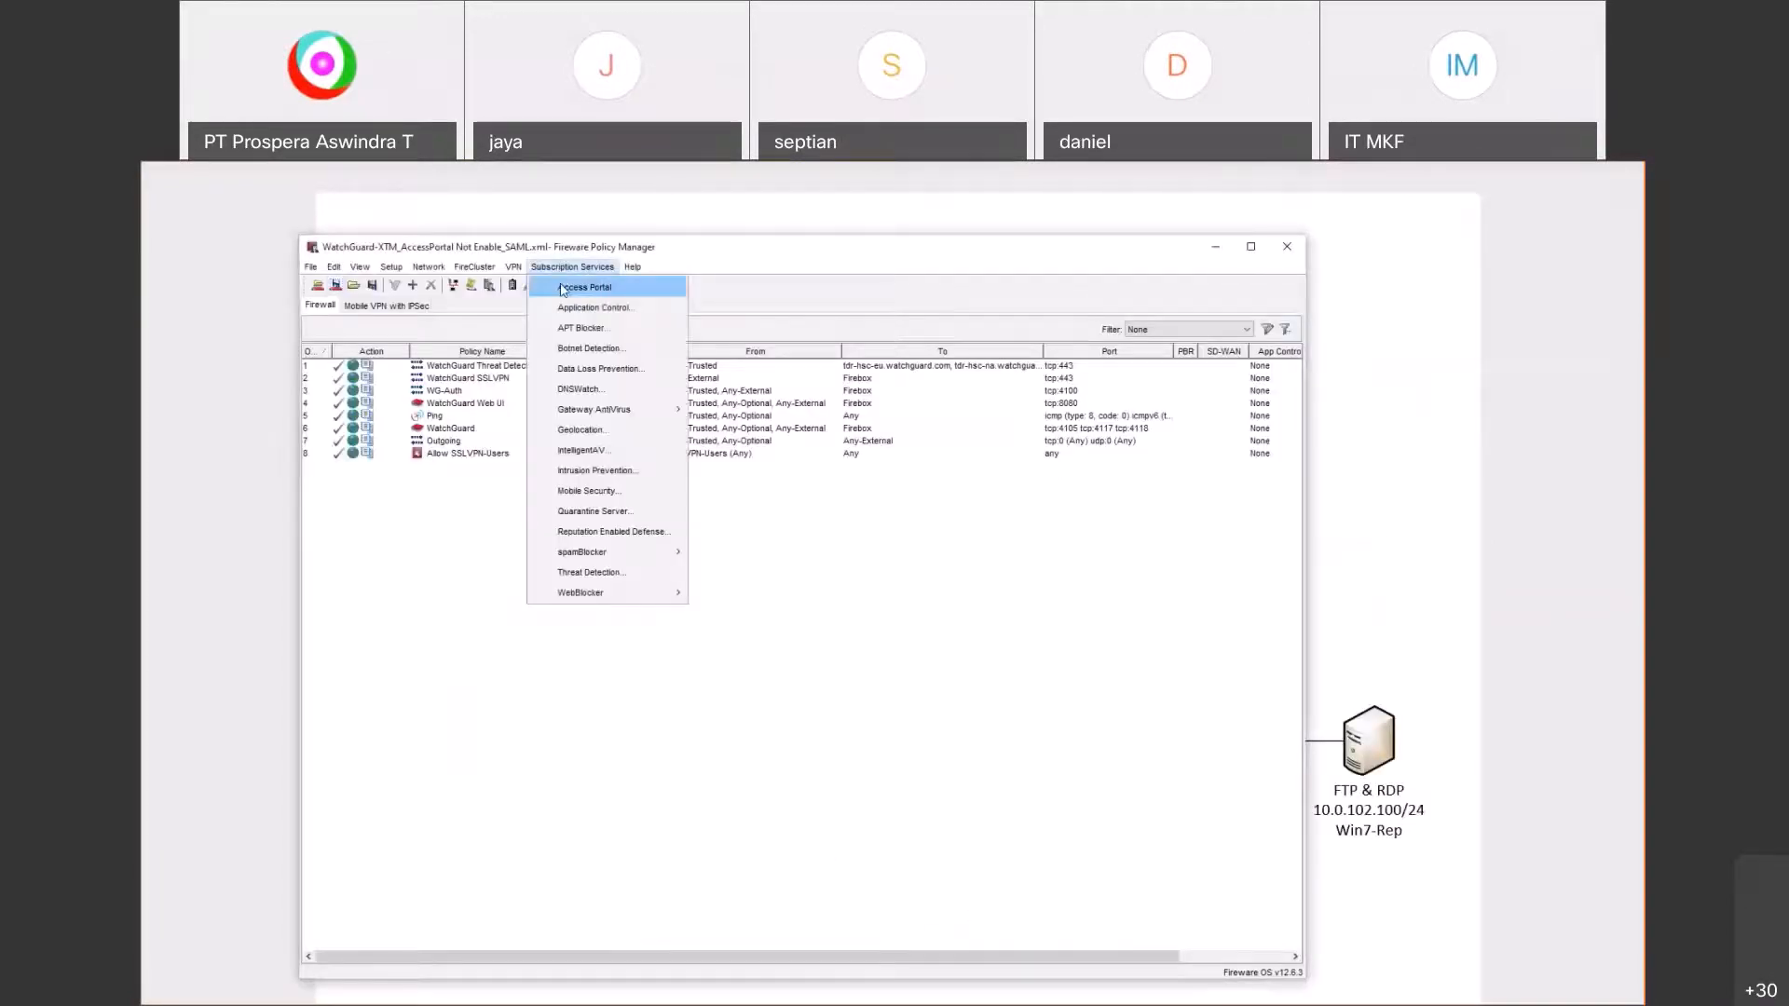
click(584, 287)
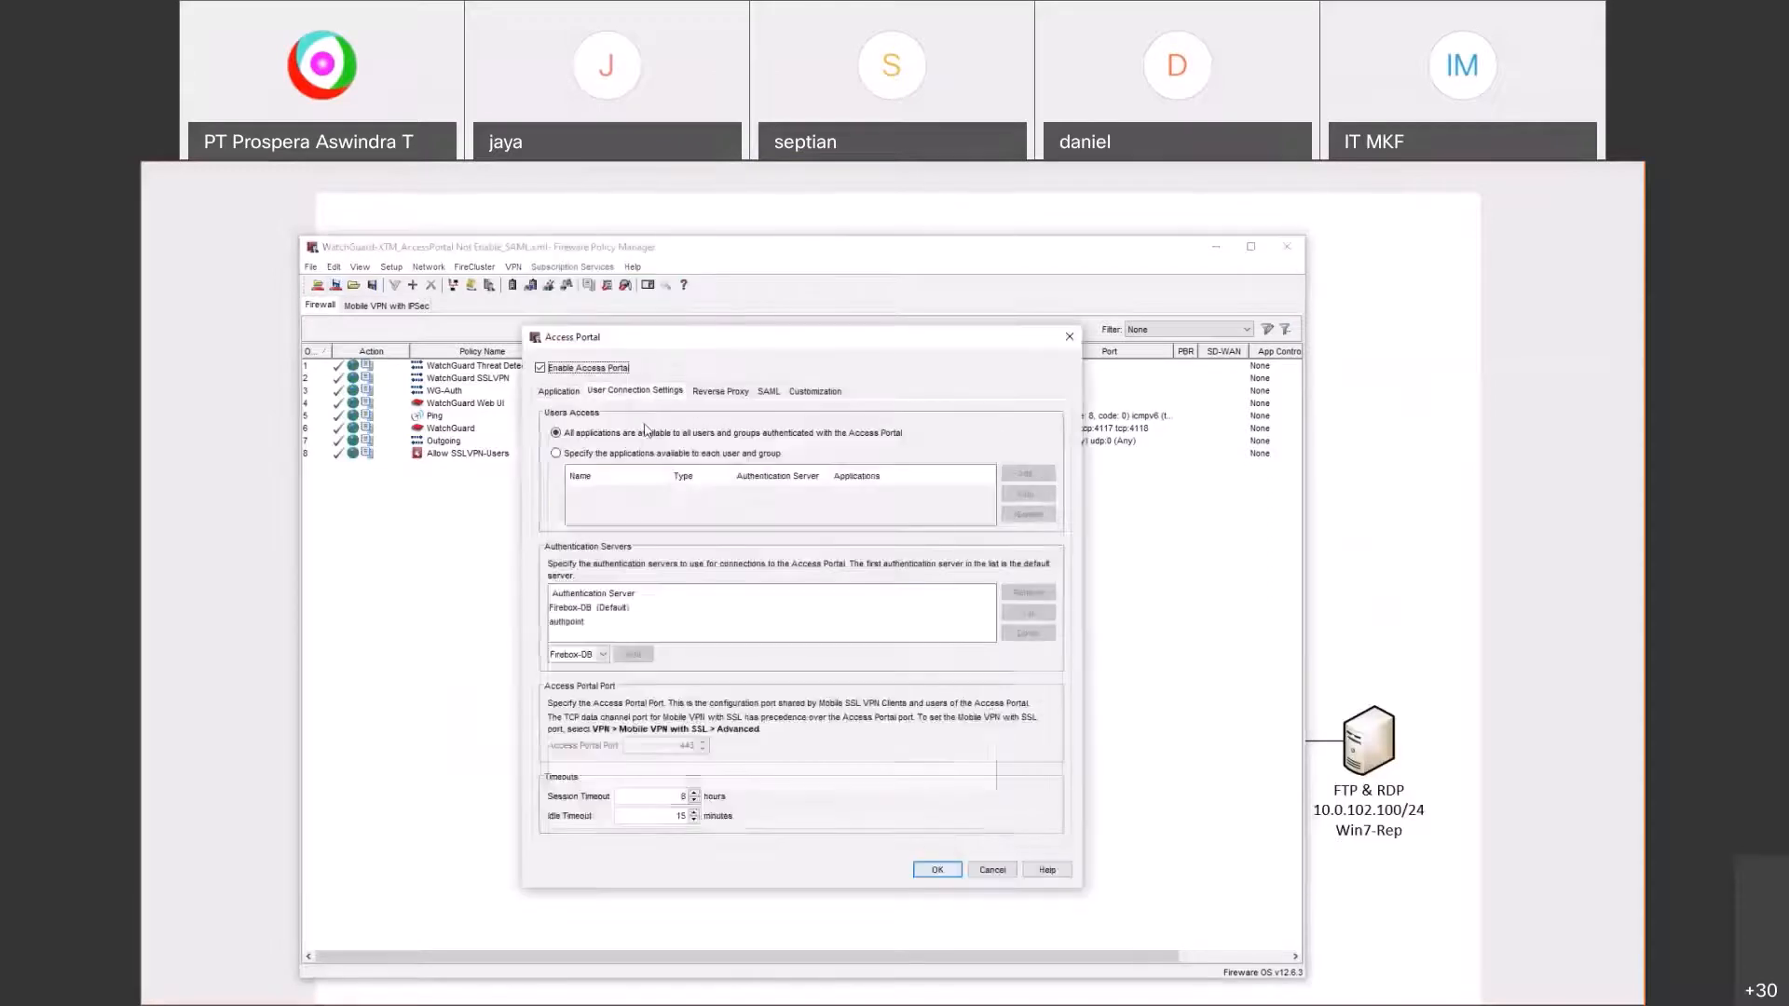
click(585, 623)
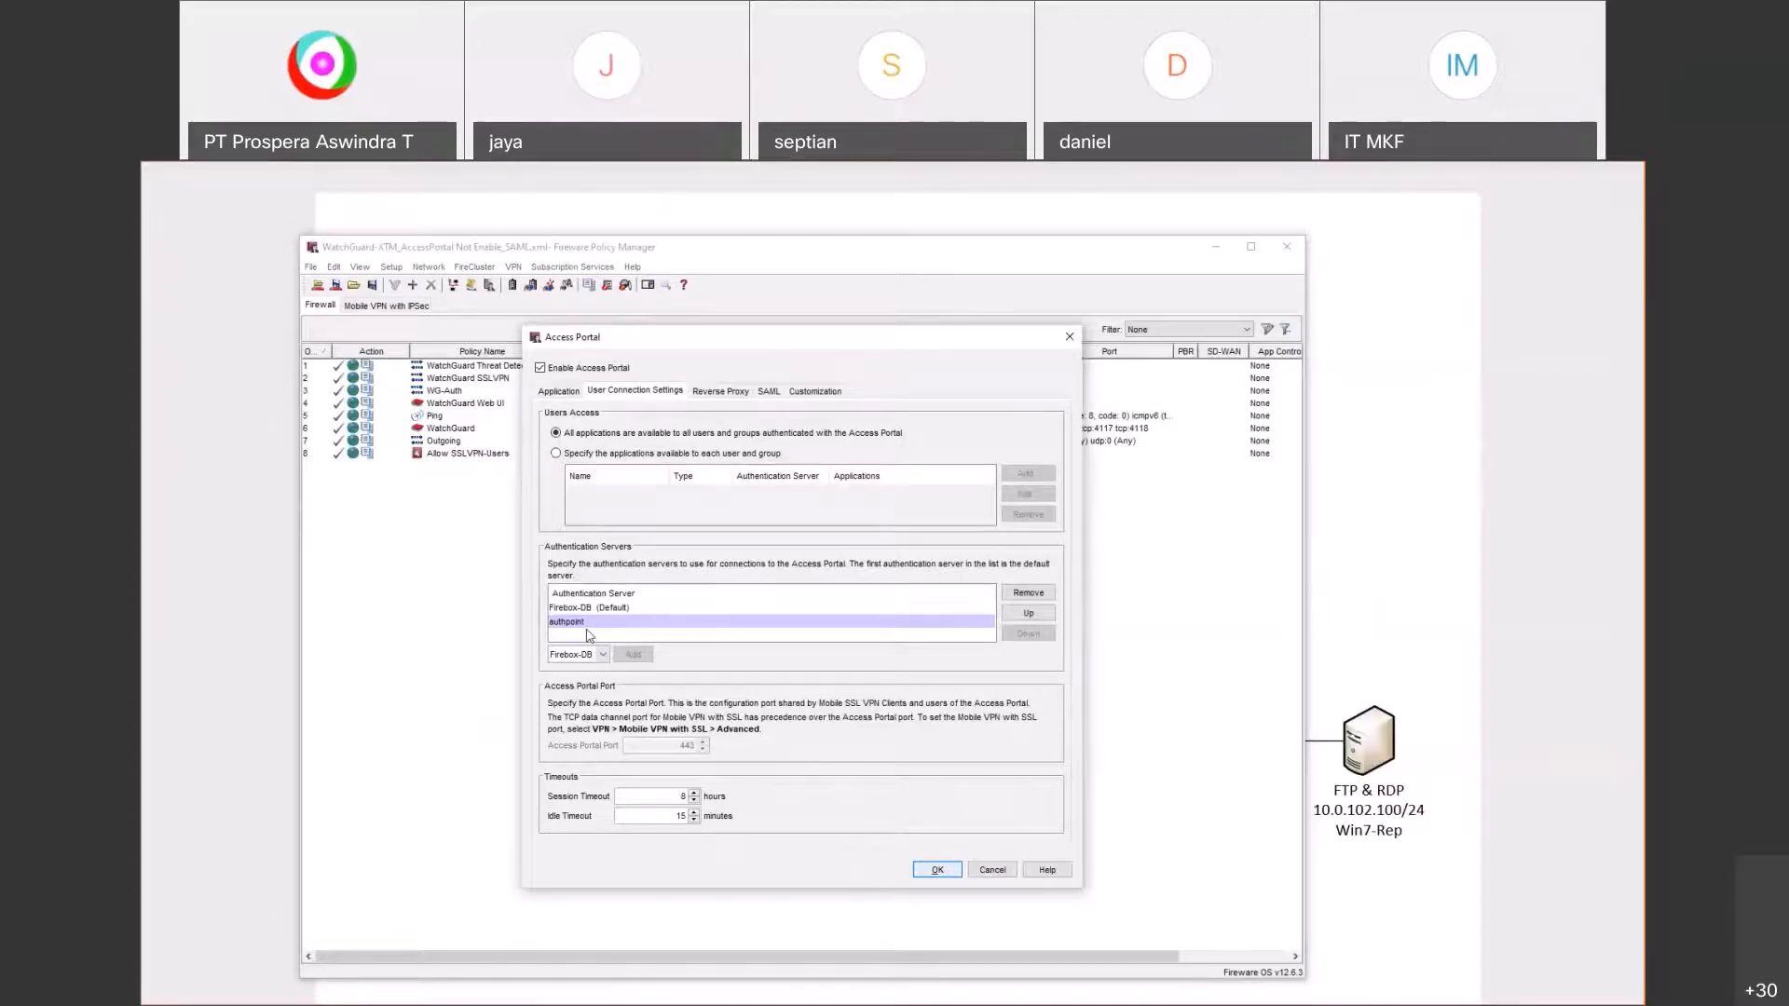
key(alt+Tab)
Step: Log the current user out of the WatchGuard Access Portal in Chrome
click(611, 507)
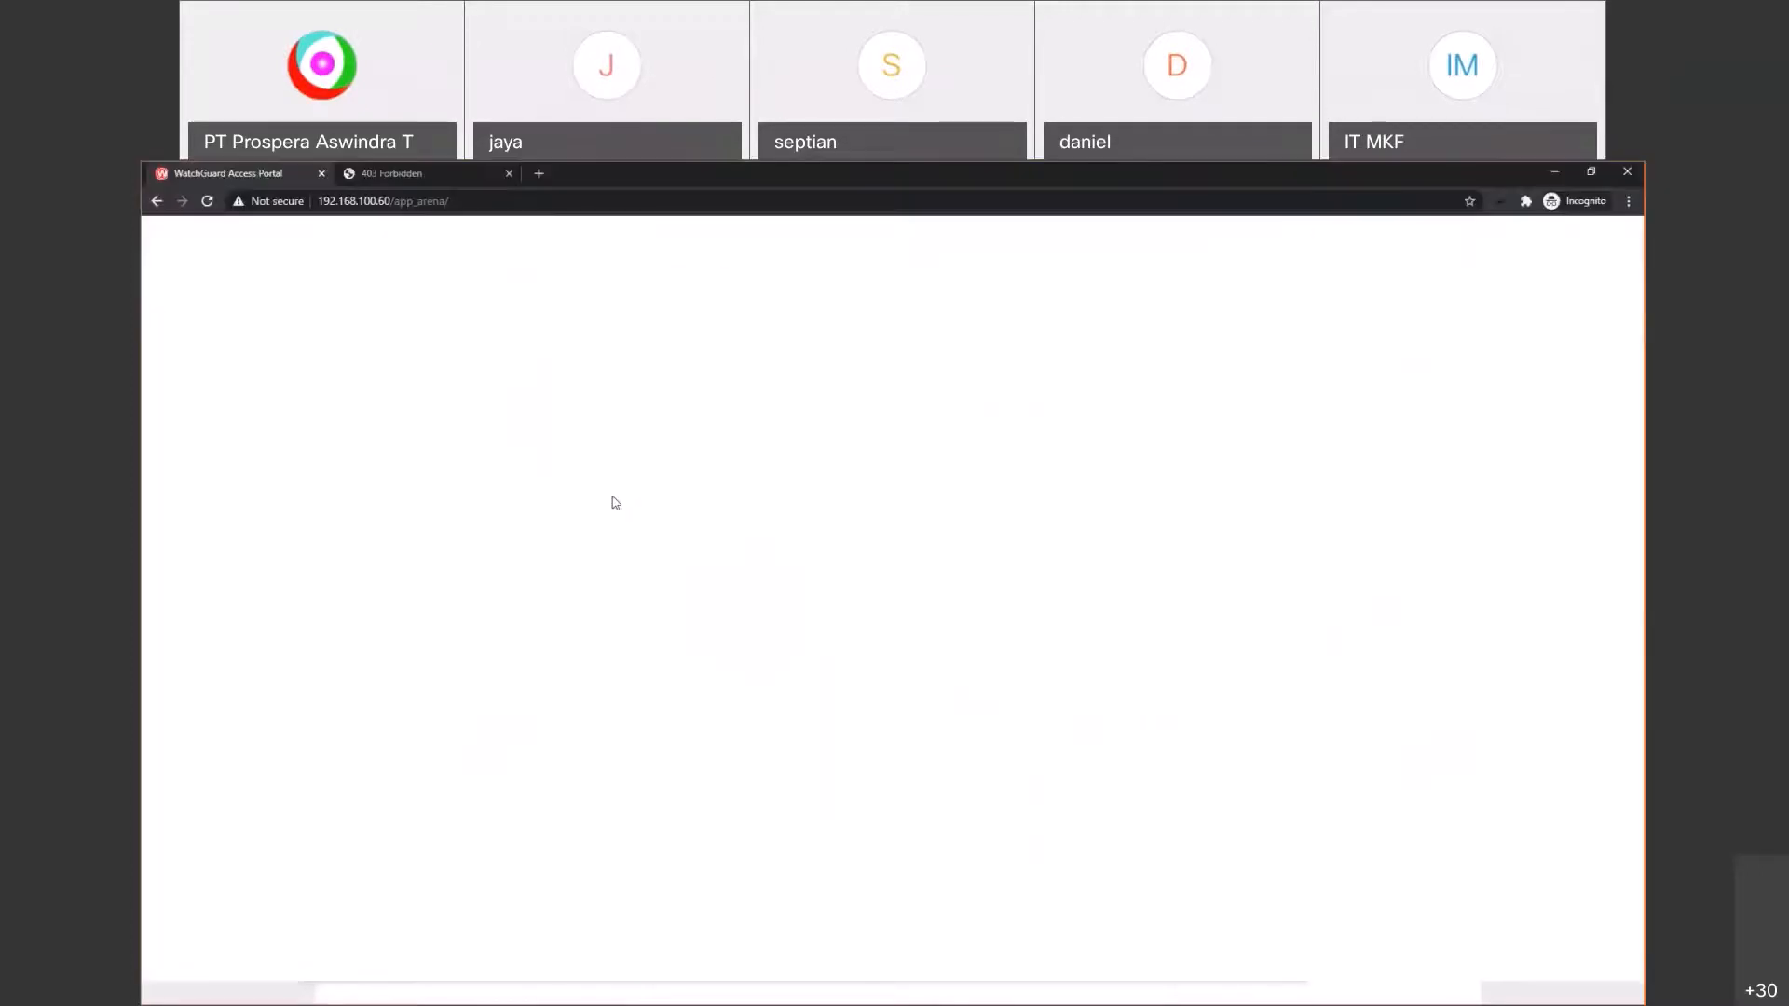
click(1572, 235)
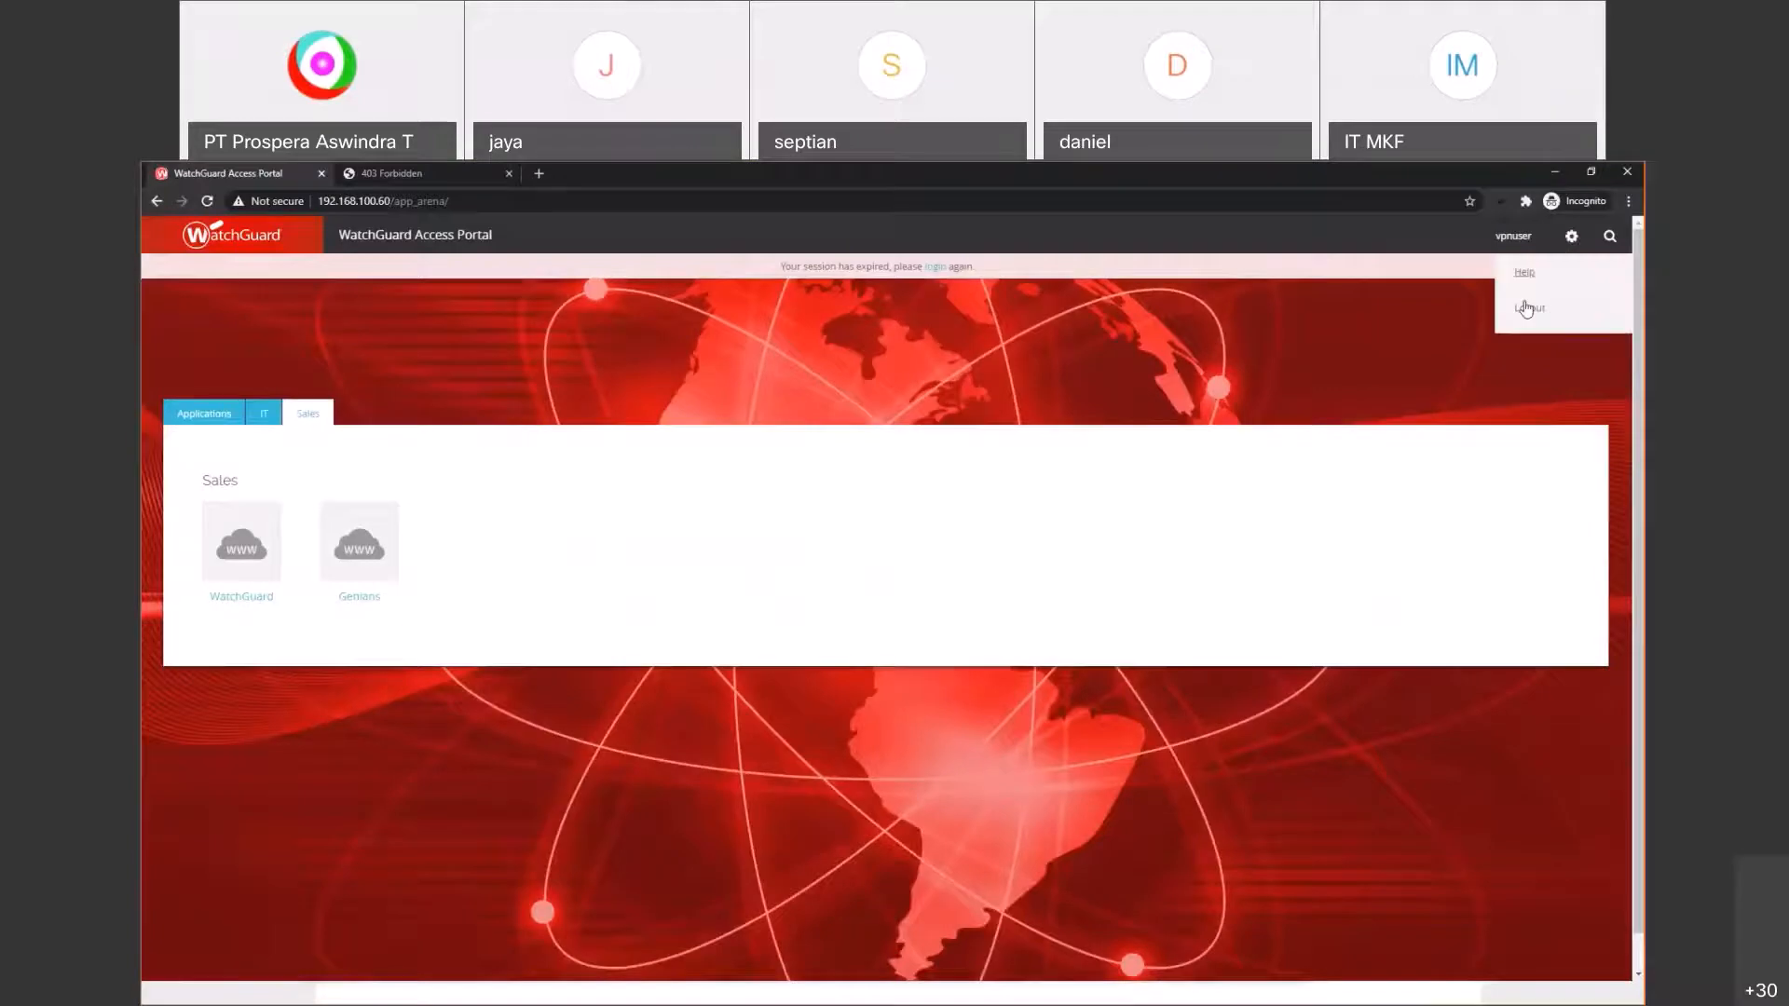
click(1527, 309)
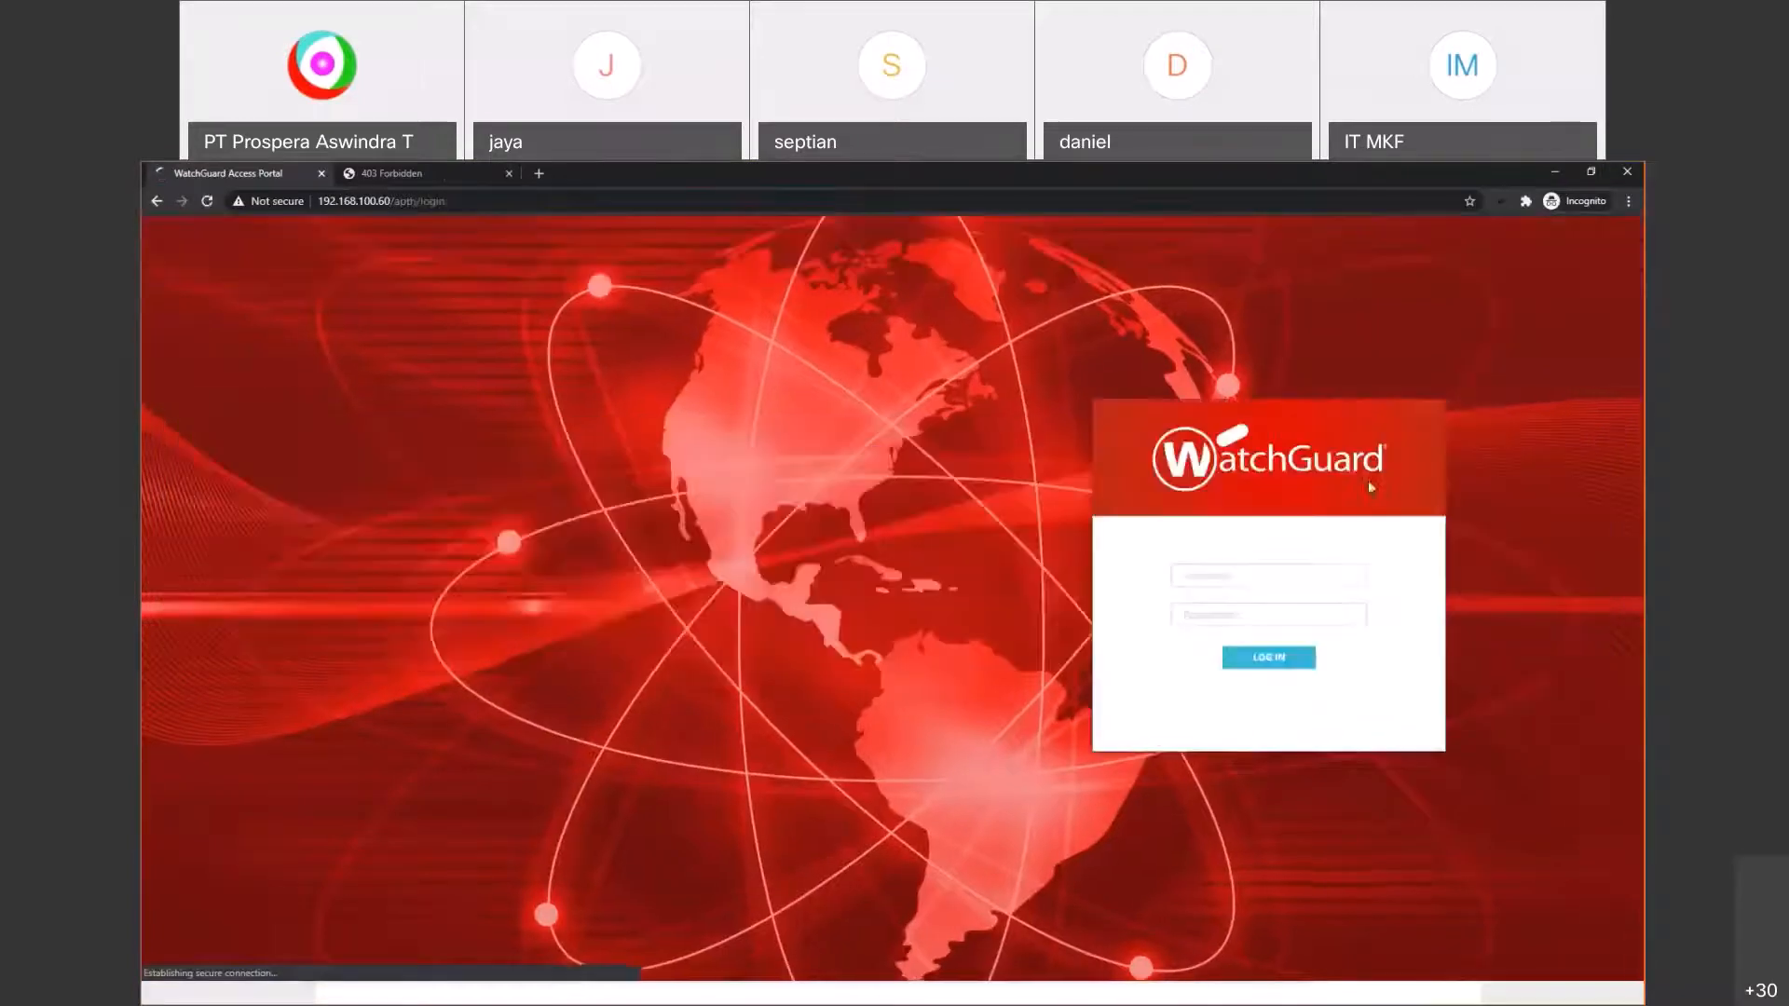
Step: Fill the portal username with the saved AuthPoint demo user entry, then return to Policy Manager
click(1268, 570)
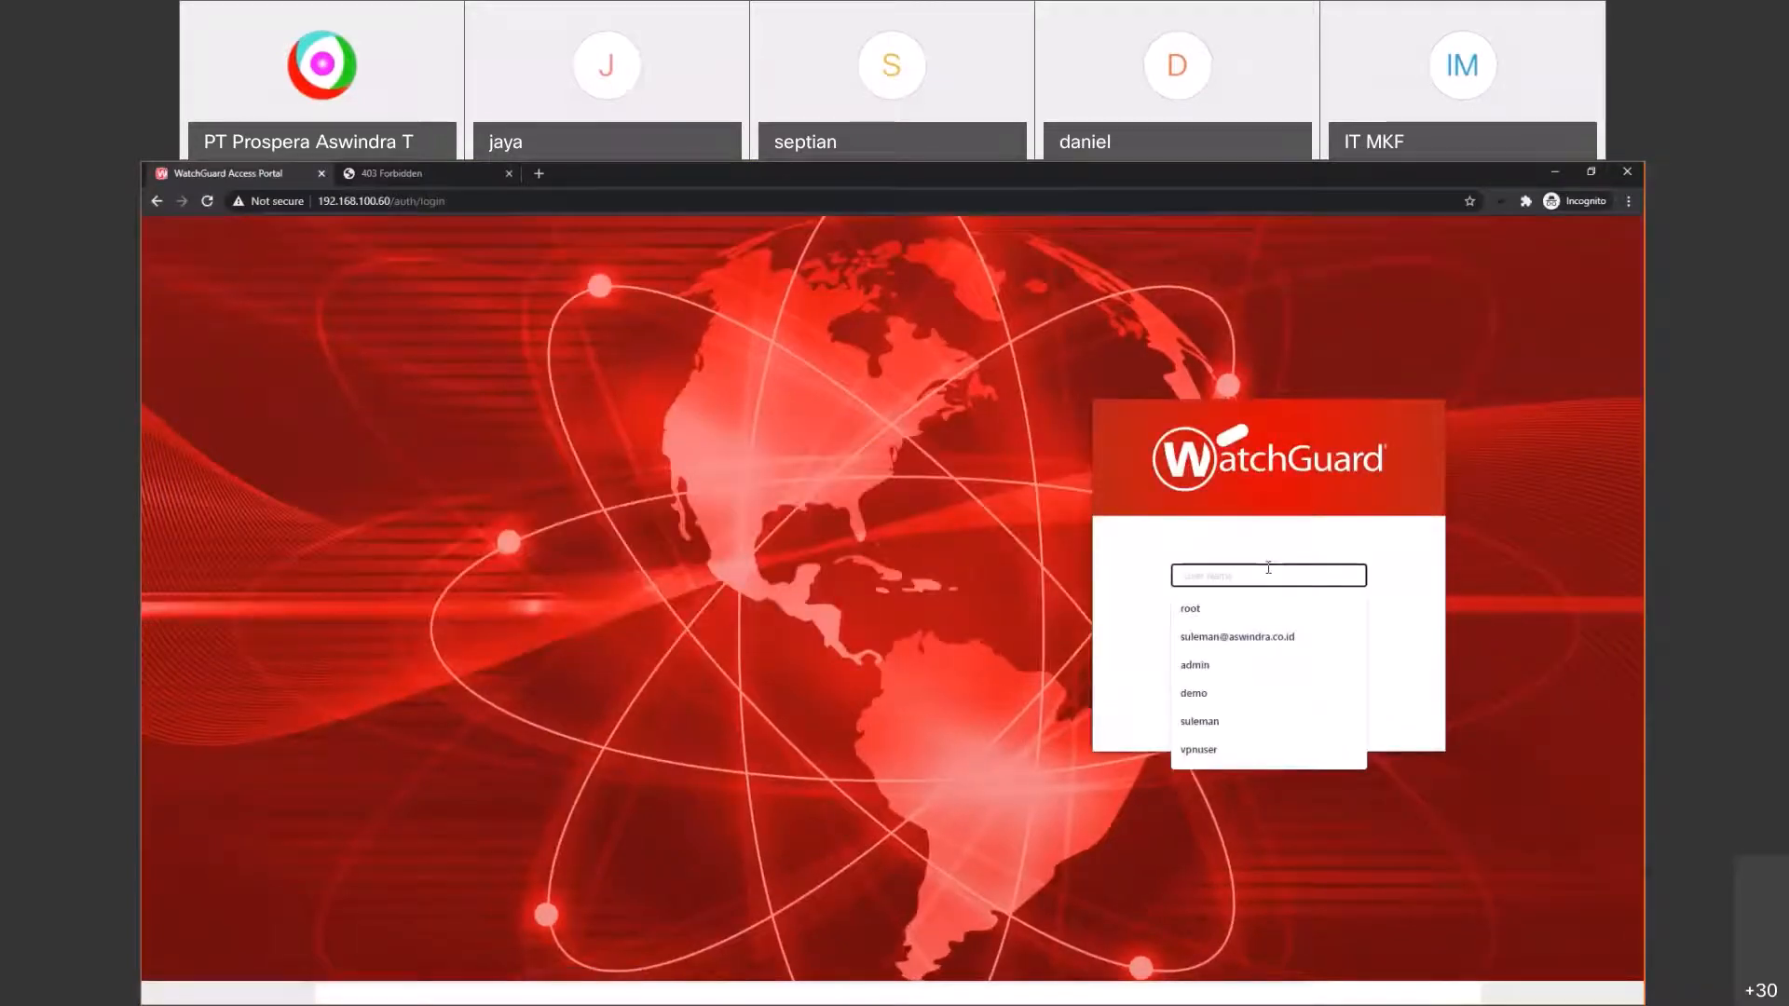
text(auth)
click(1273, 630)
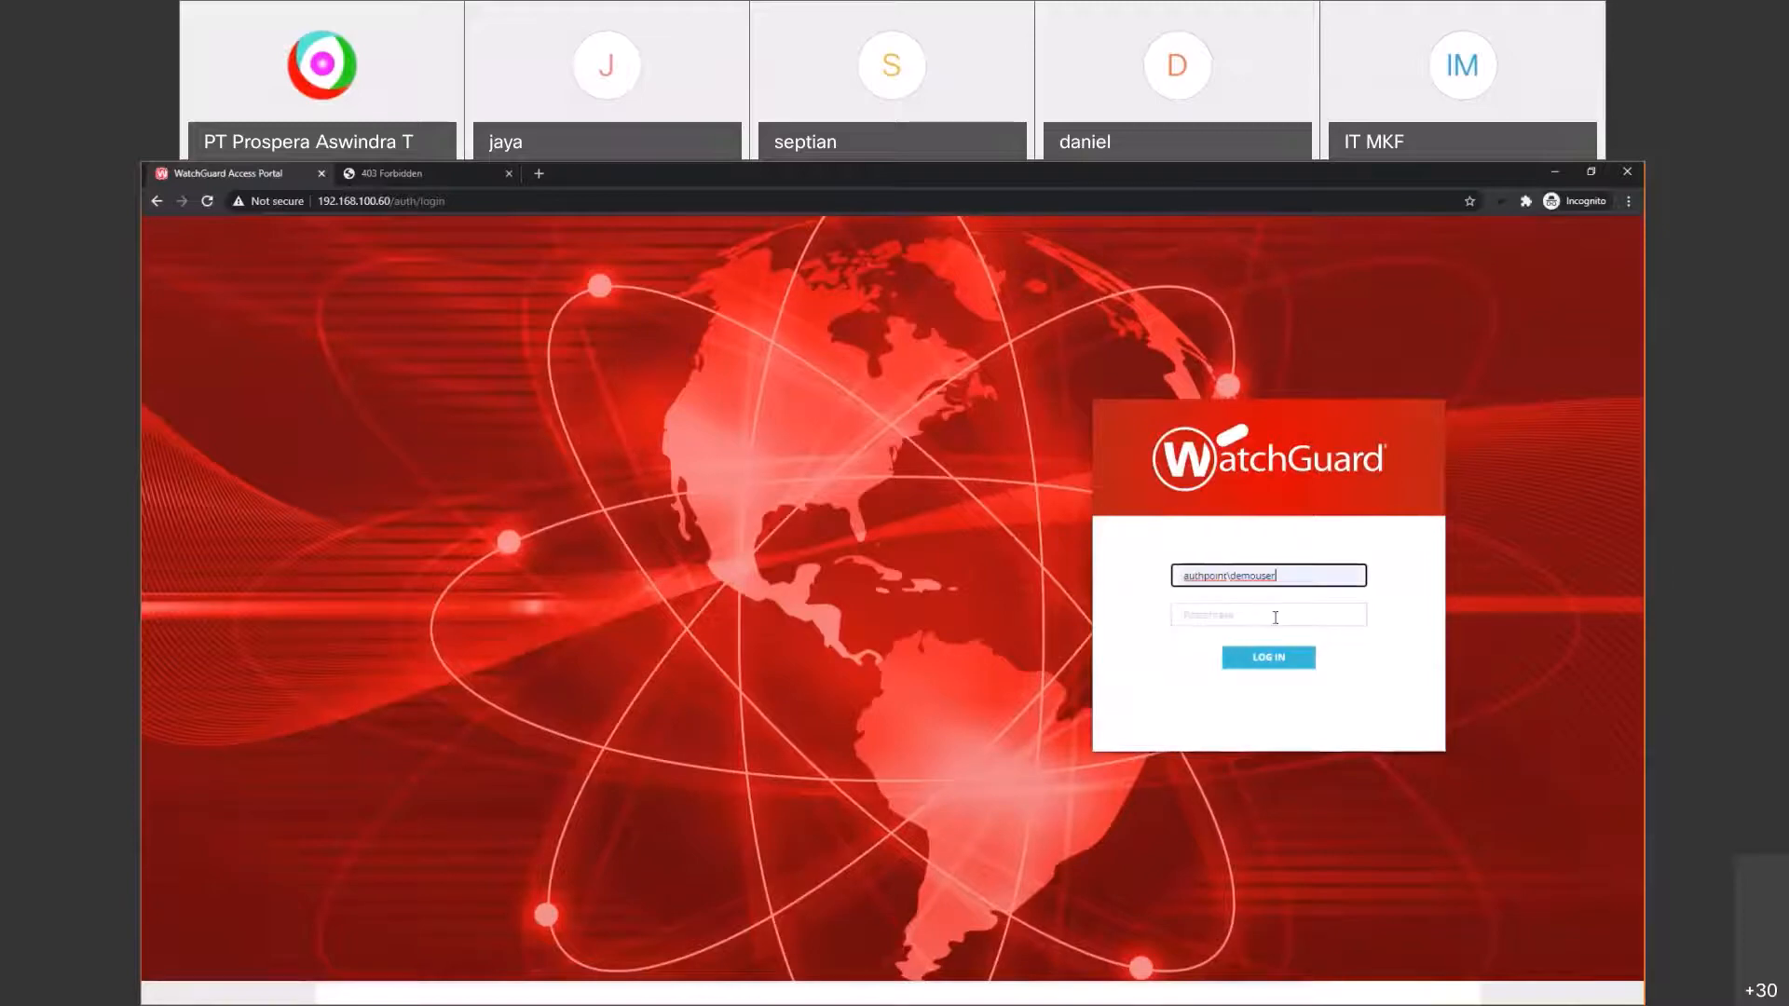
key(super+Tab)
key(Return)
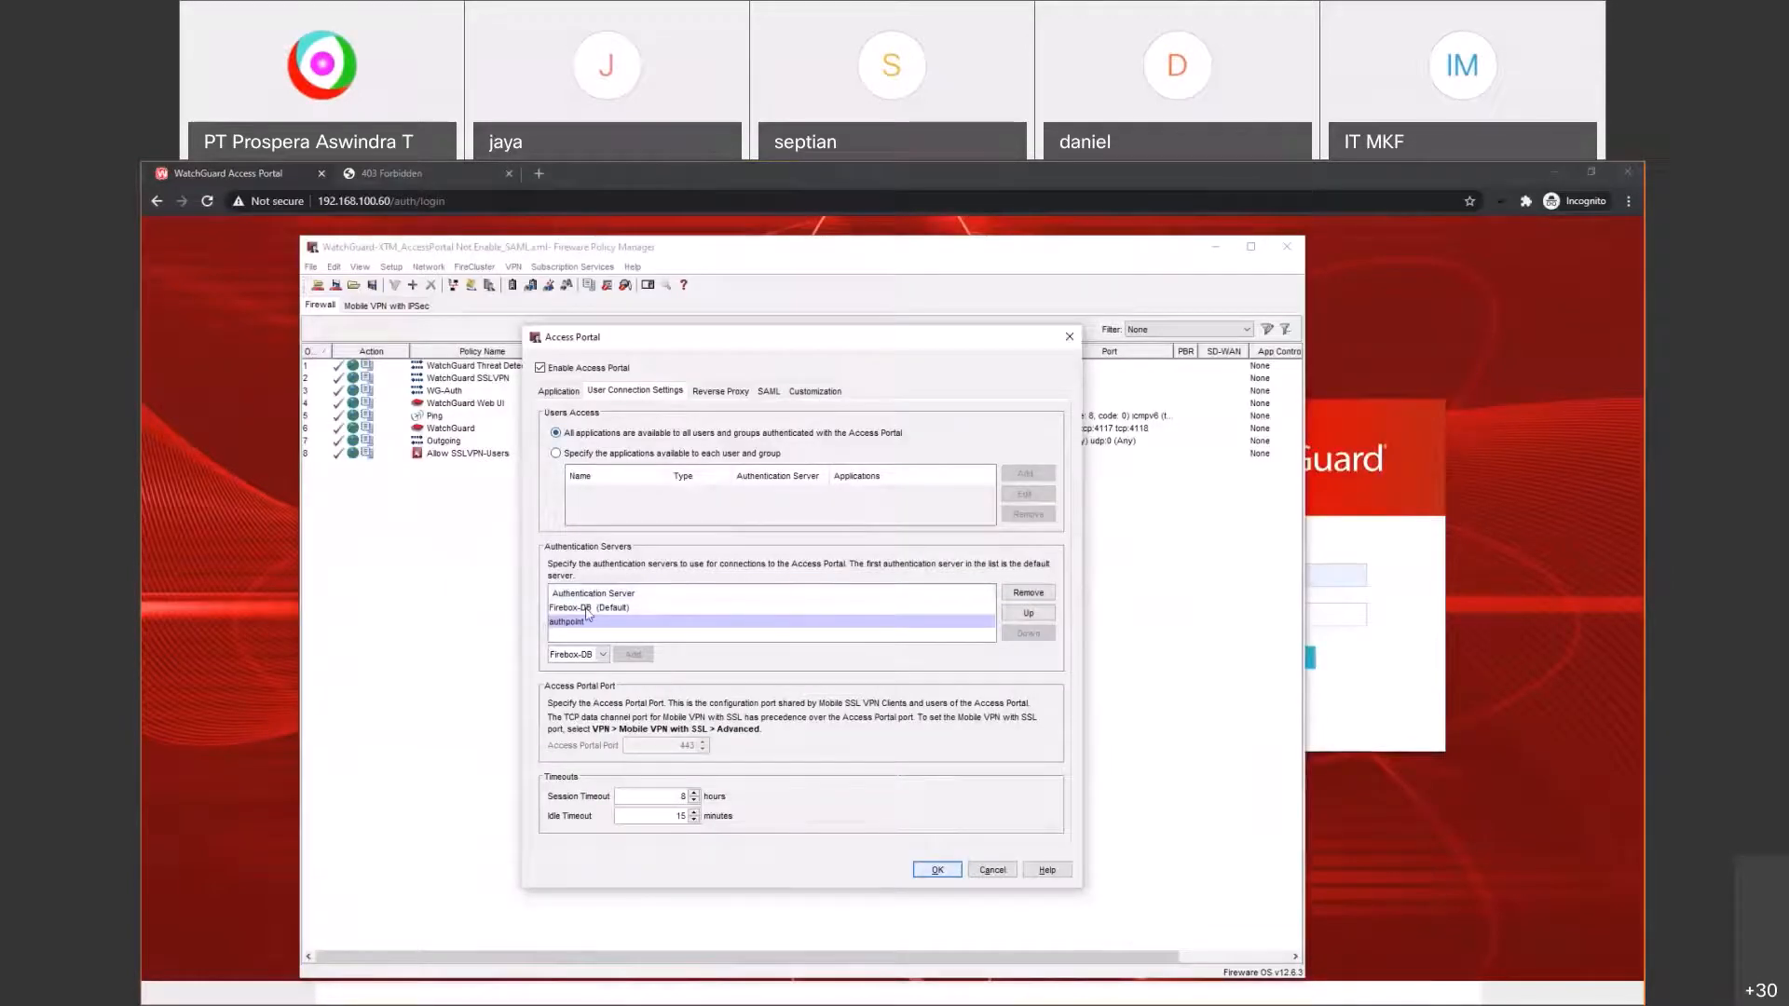
Step: Select Firebox-DB (Default) in the Access Portal authentication servers, then switch back to Chrome
click(586, 608)
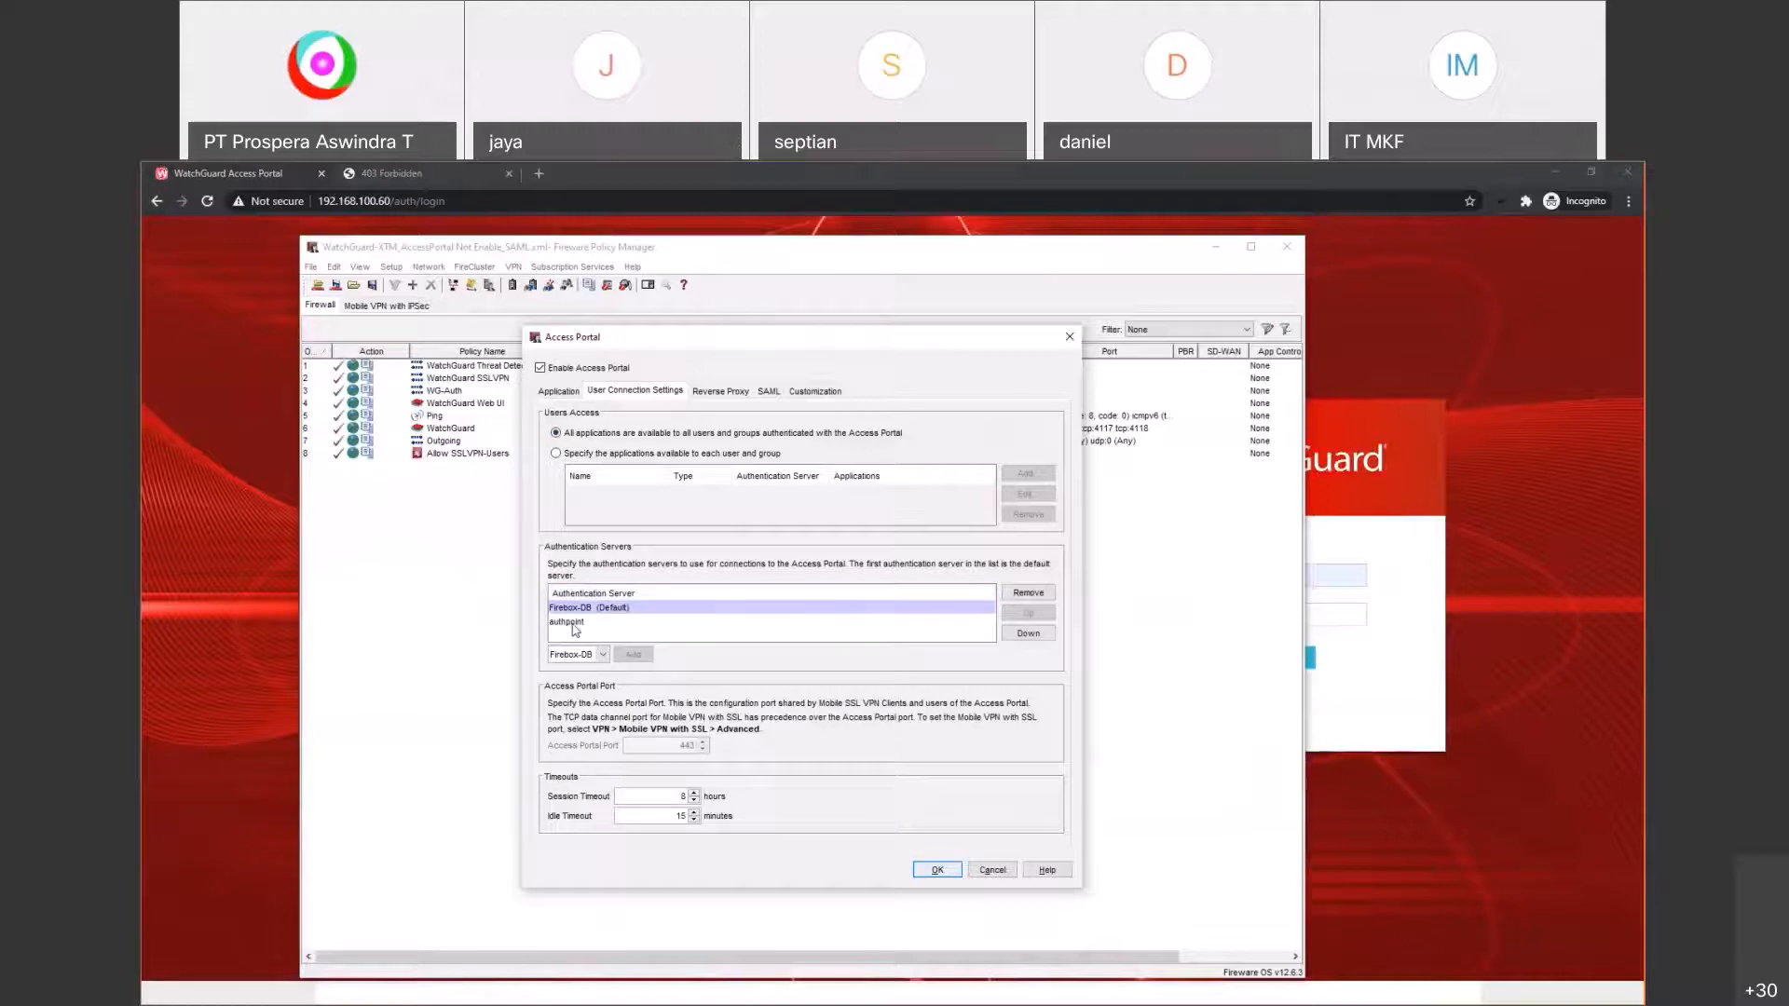
key(alt+Tab)
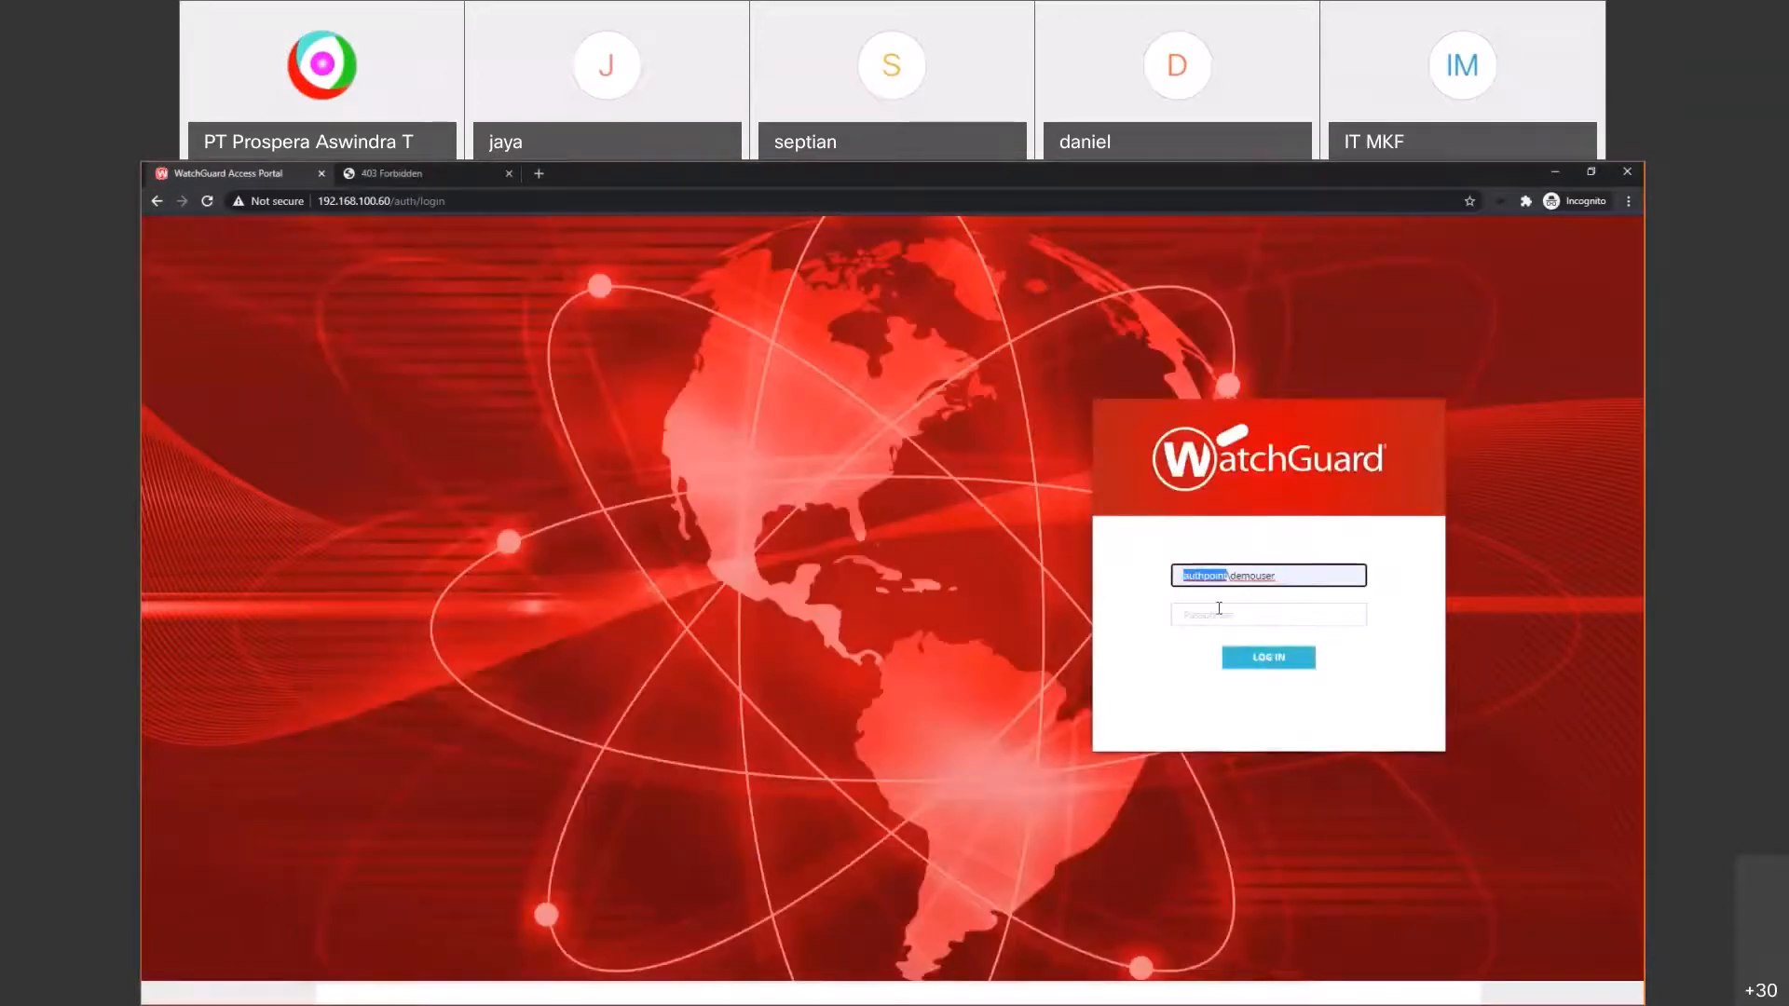
Step: Submit the demo user's portal login and deny the resulting push in the authenticator app
click(1219, 613)
text(•••••)
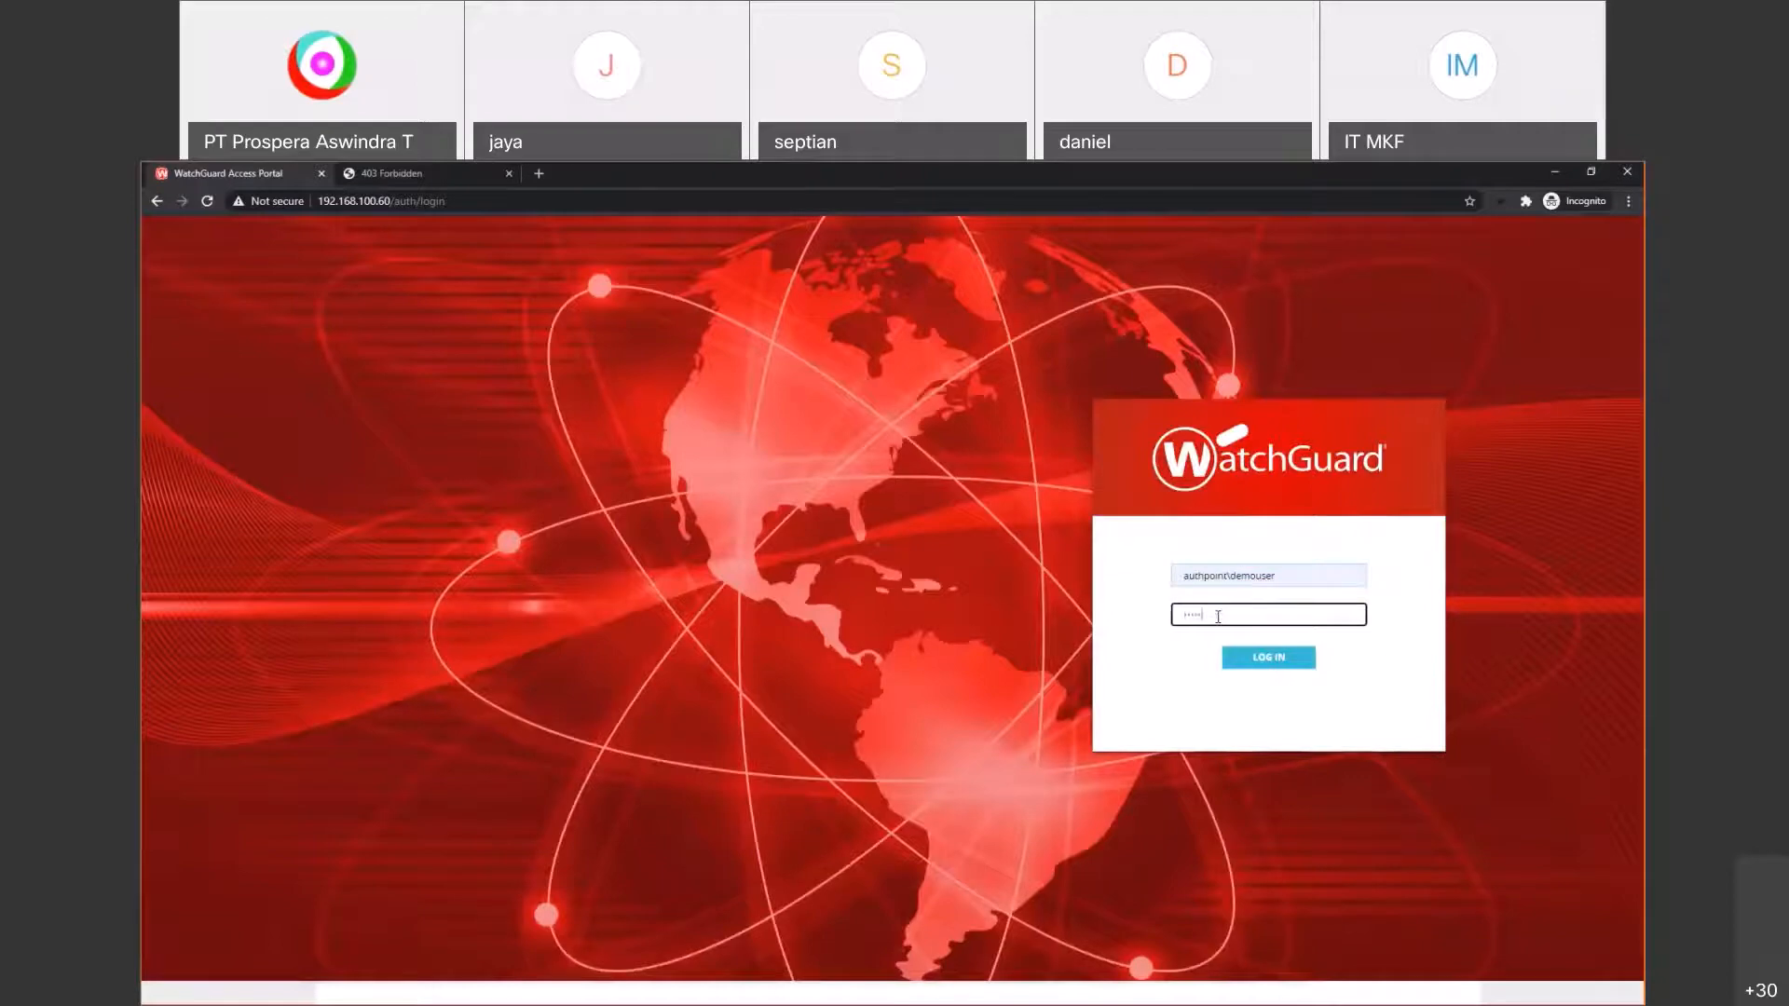
text(••••)
click(1272, 666)
key(alt+Tab)
key(alt+Tab)
key(alt+Tab)
key(alt+Tab)
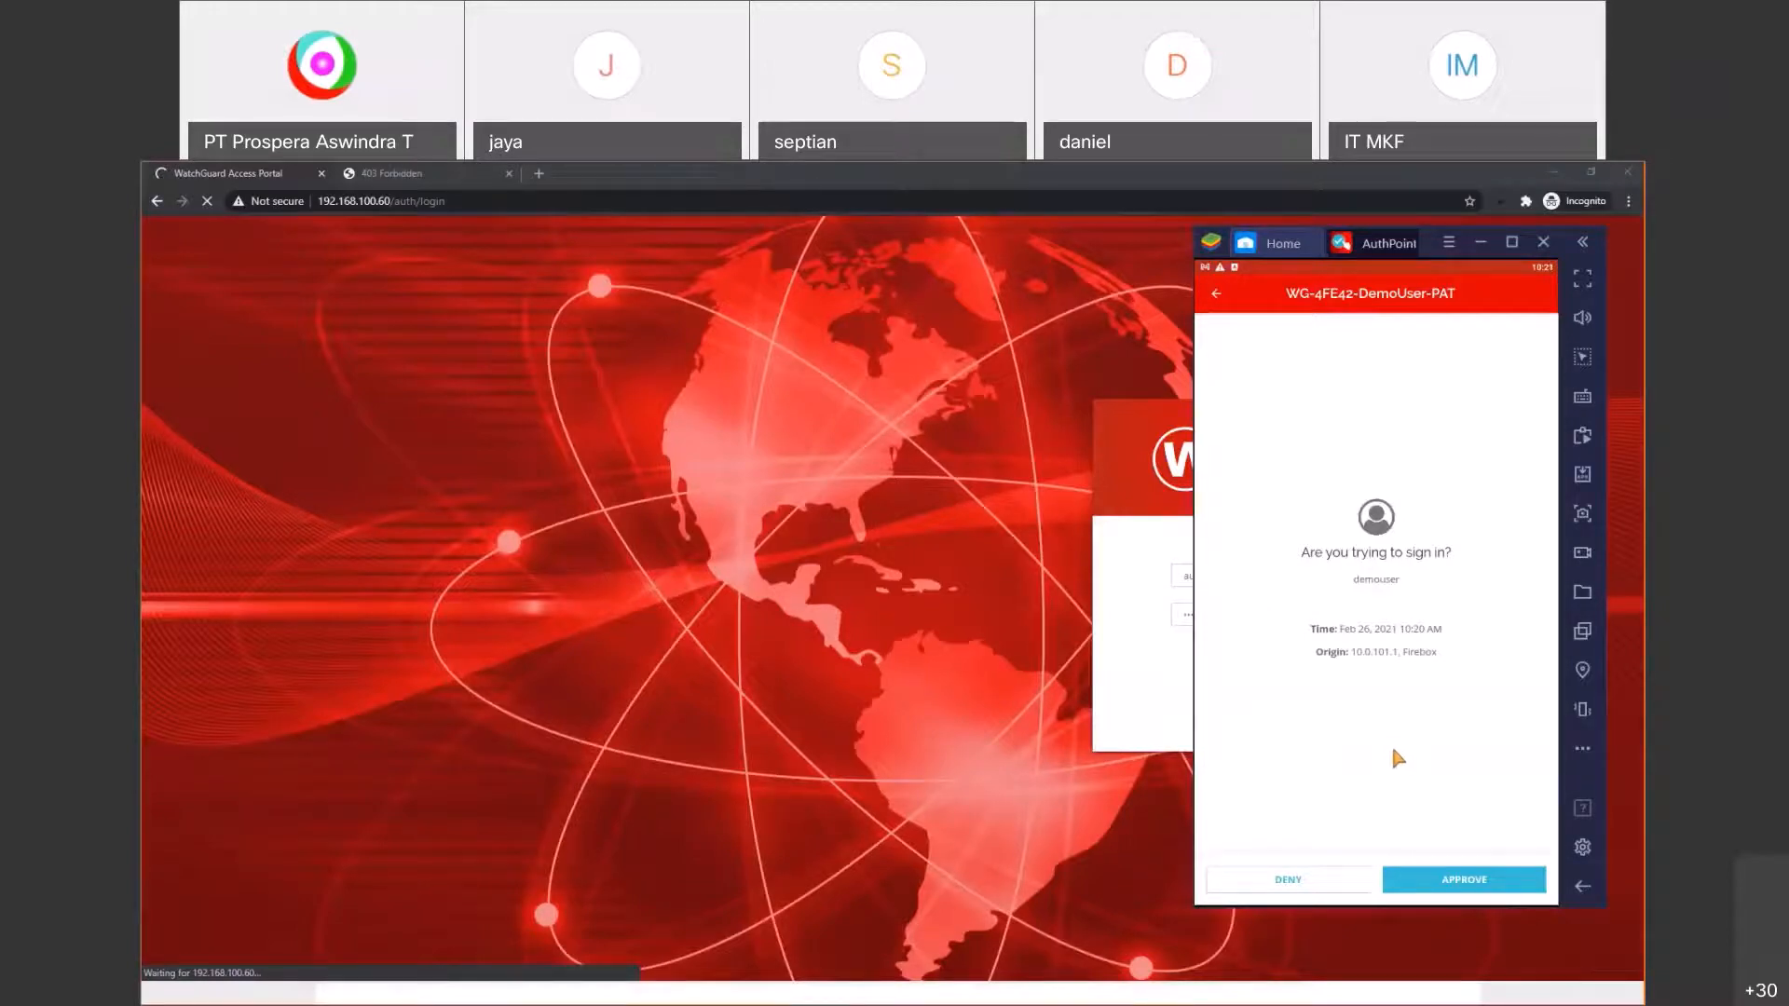
click(1338, 887)
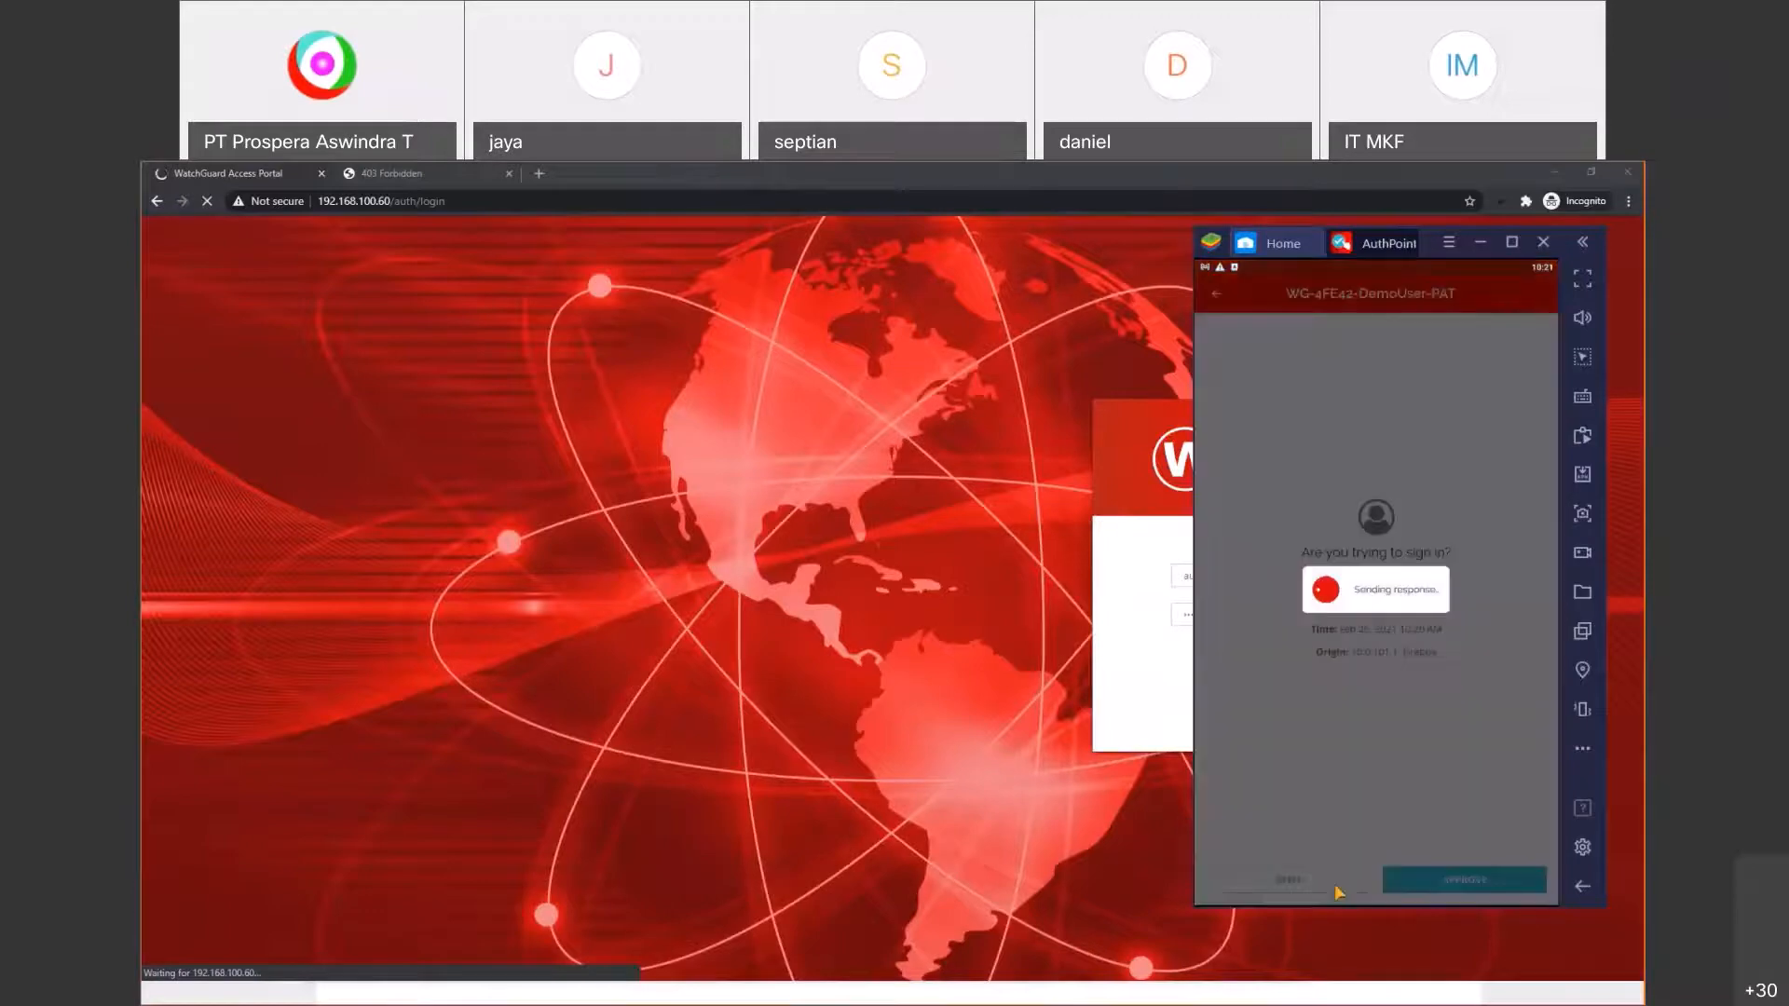
click(872, 638)
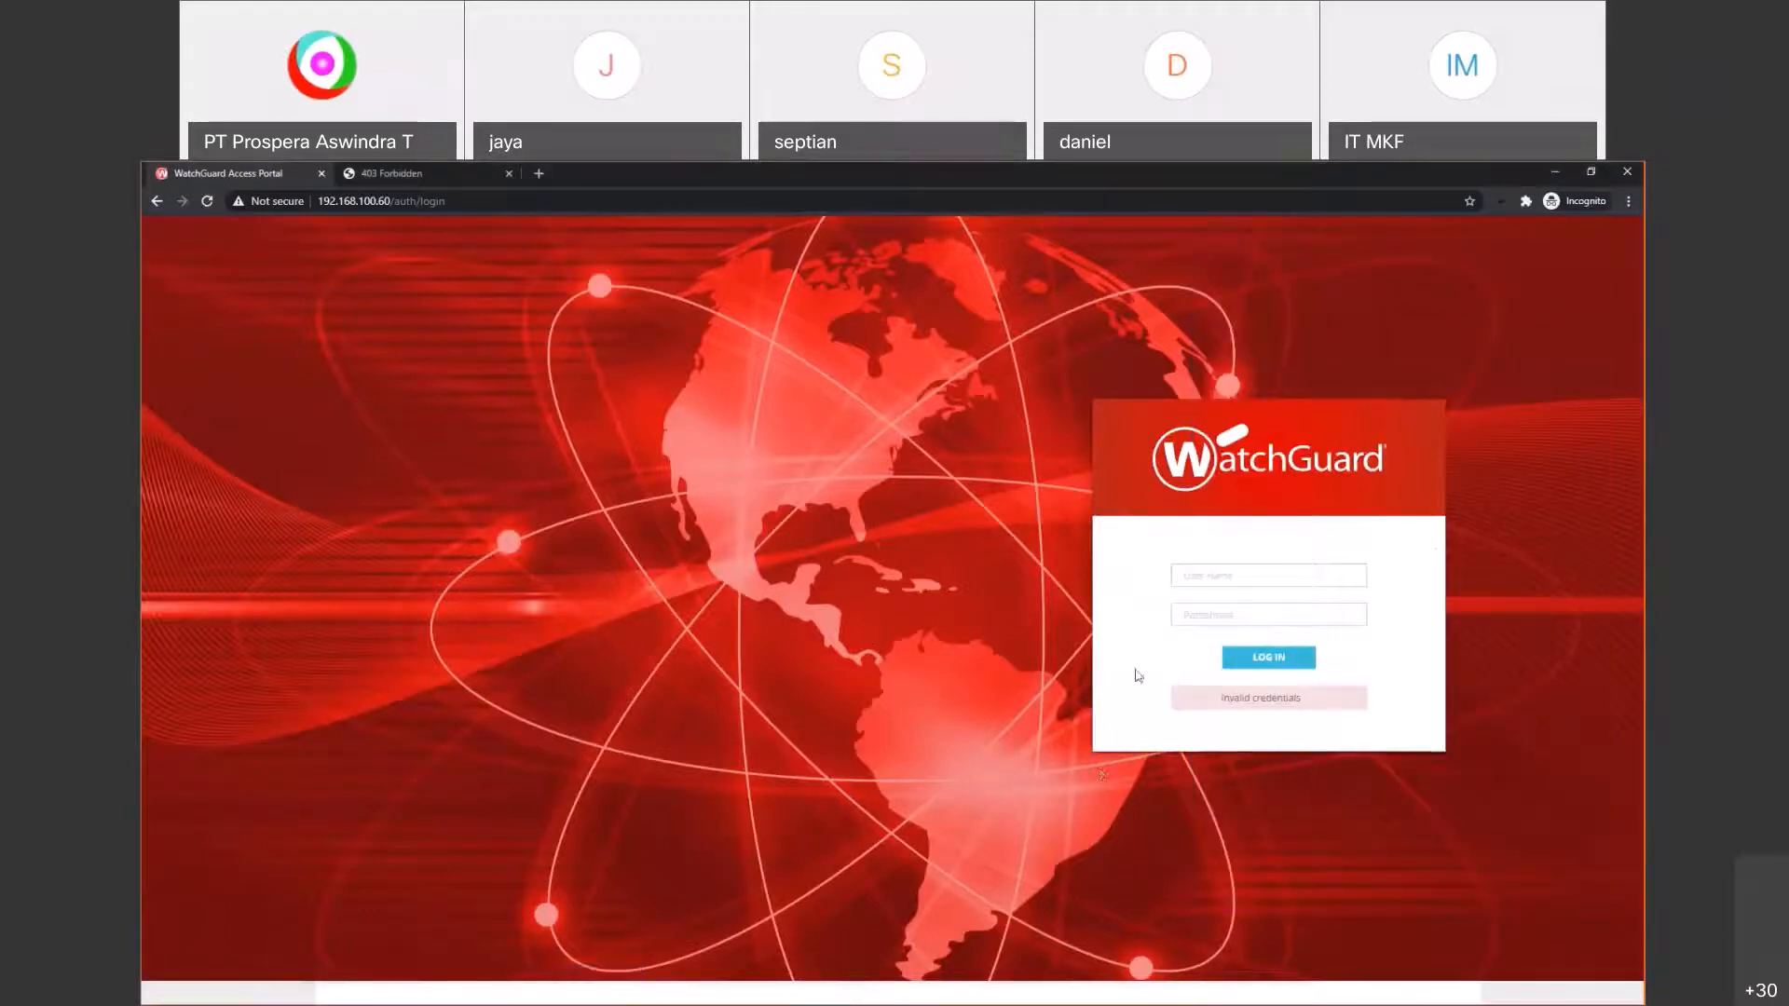
Step: Log in again with the saved AuthPoint demo user and approve the push request
click(1238, 573)
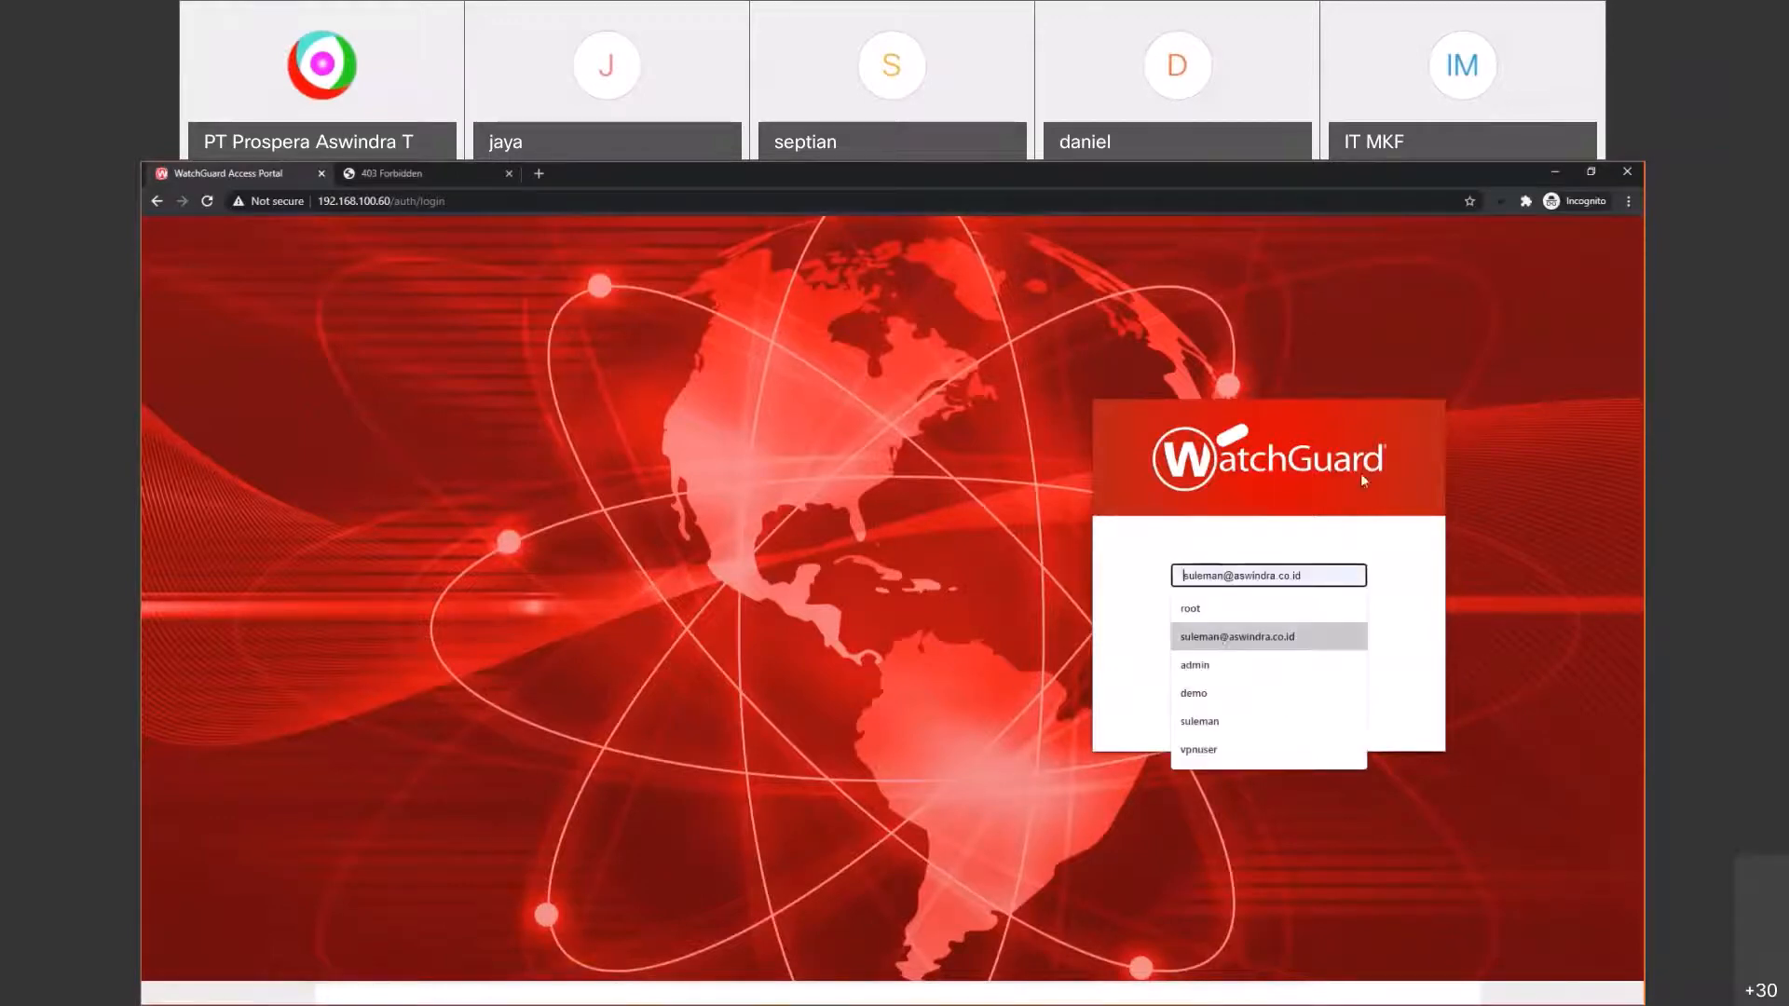
text(aut)
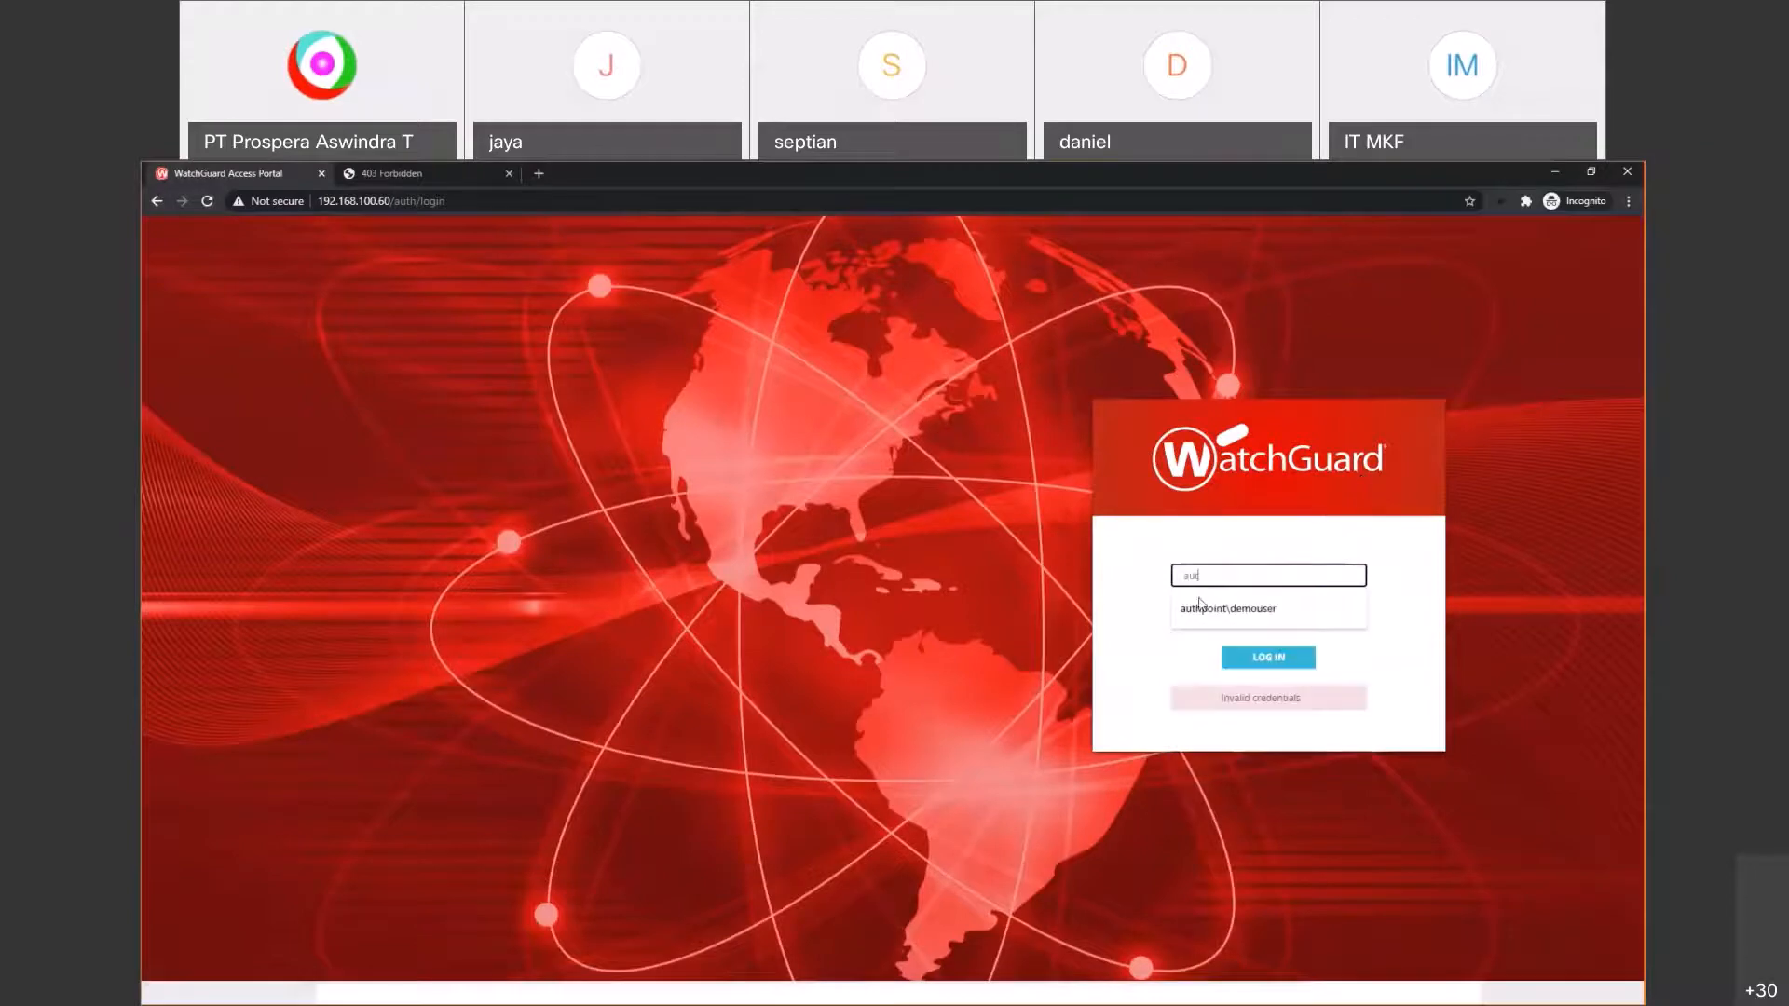
click(1209, 610)
click(1217, 613)
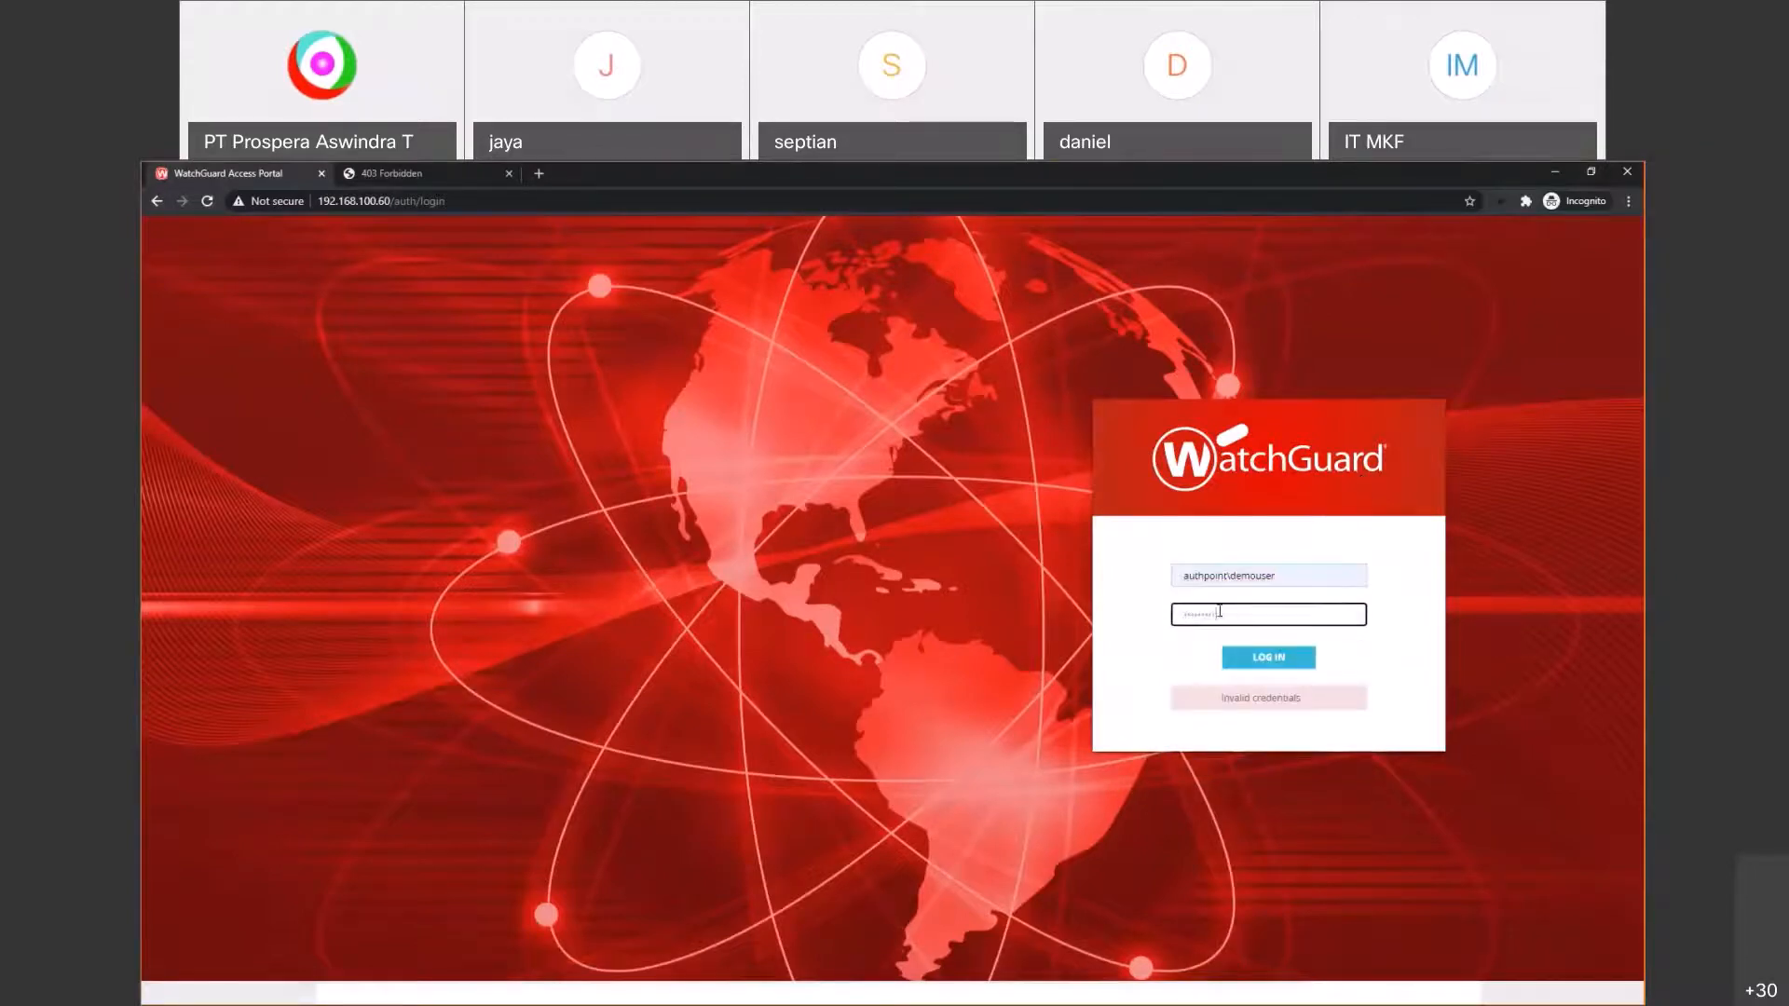
click(1254, 662)
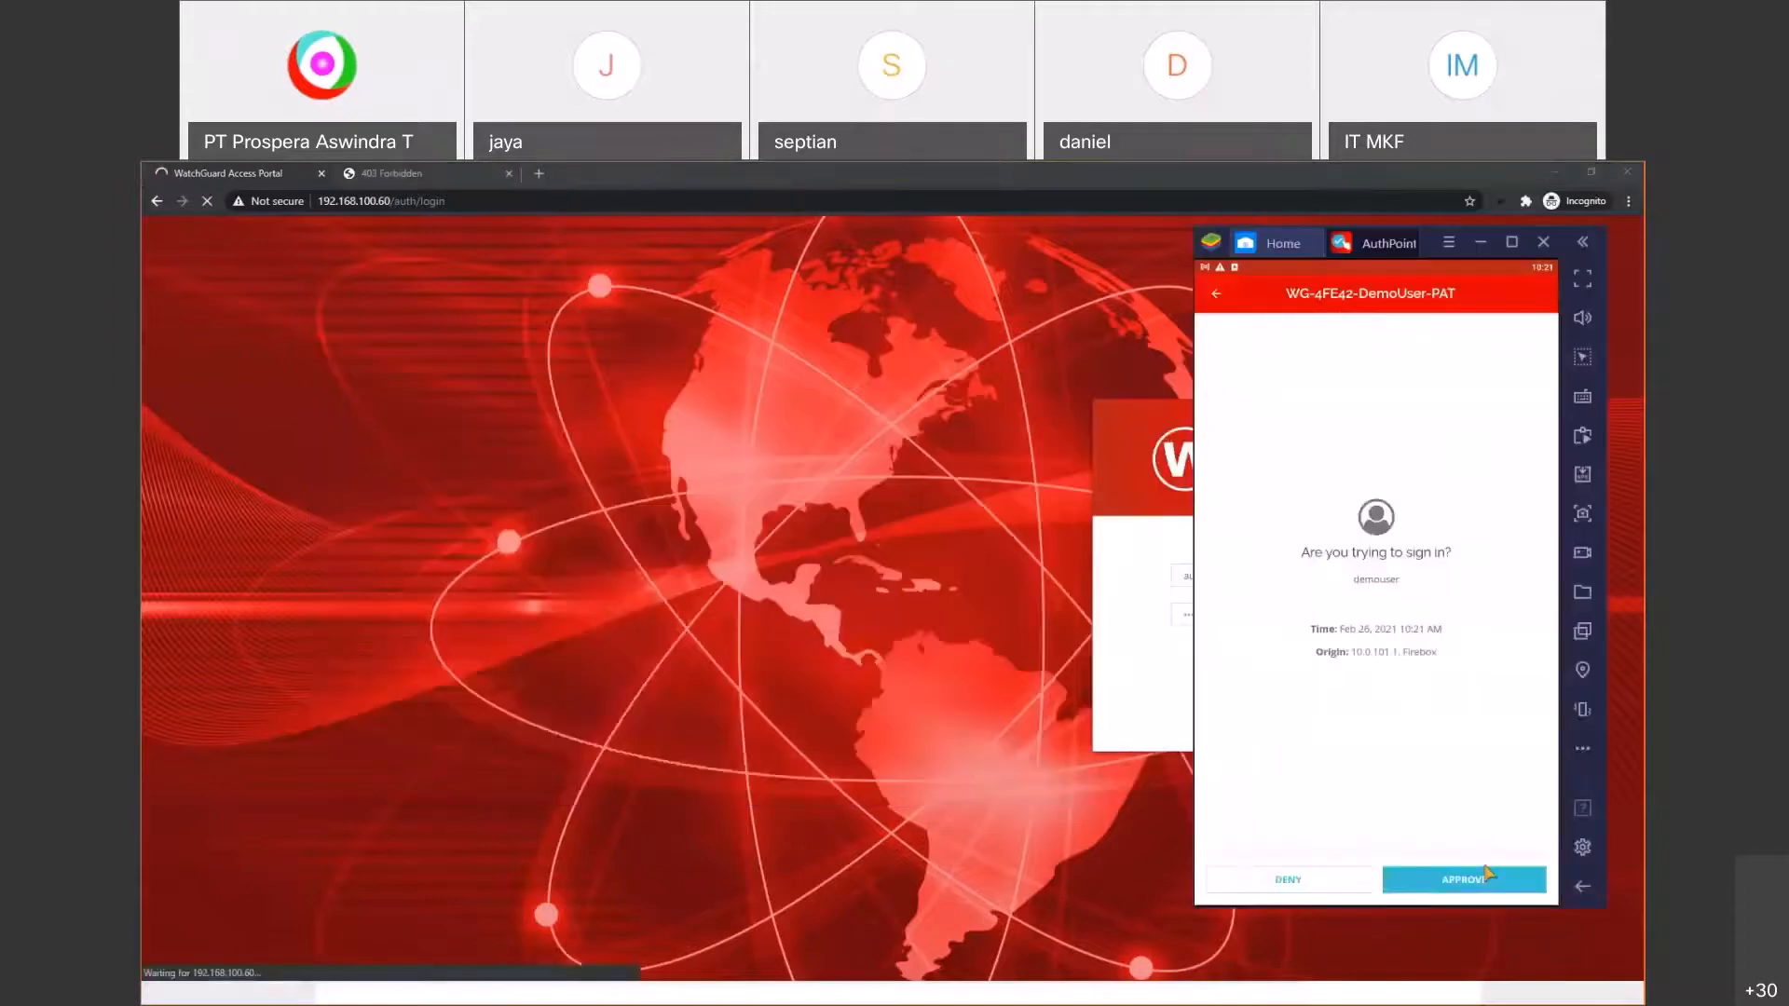
click(1490, 880)
click(997, 487)
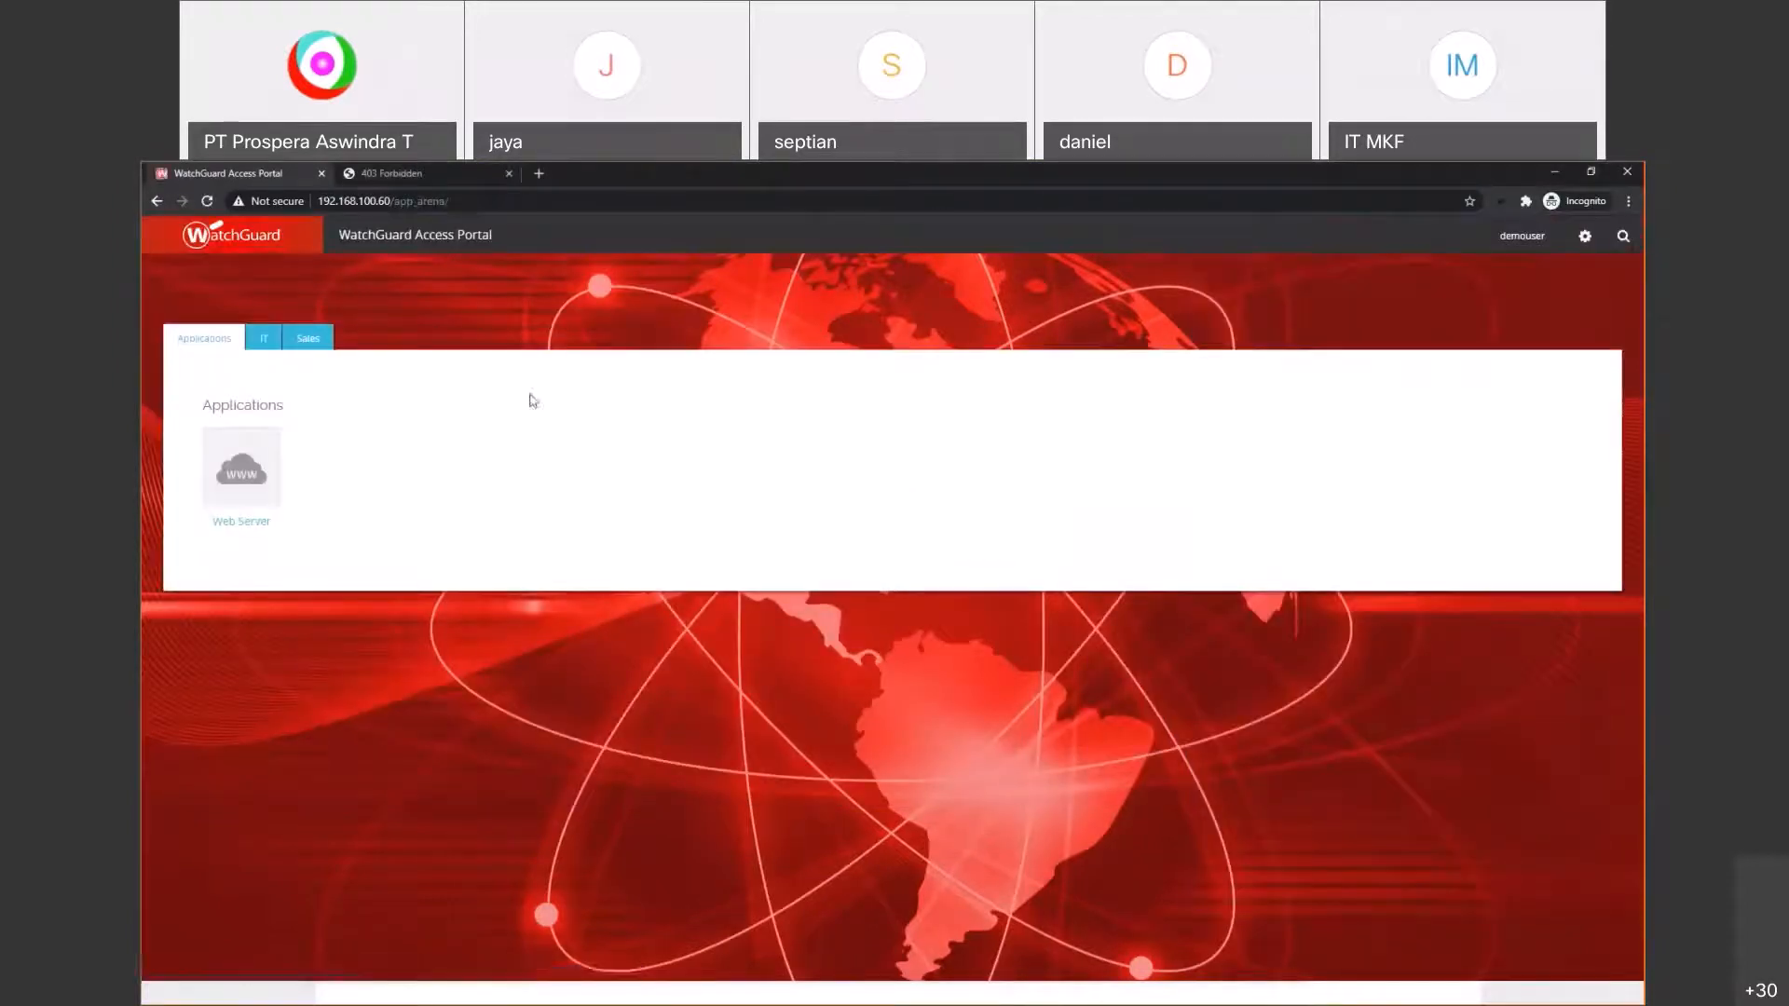
Step: Log out of the Access Portal and switch to the other Chrome window
click(1585, 236)
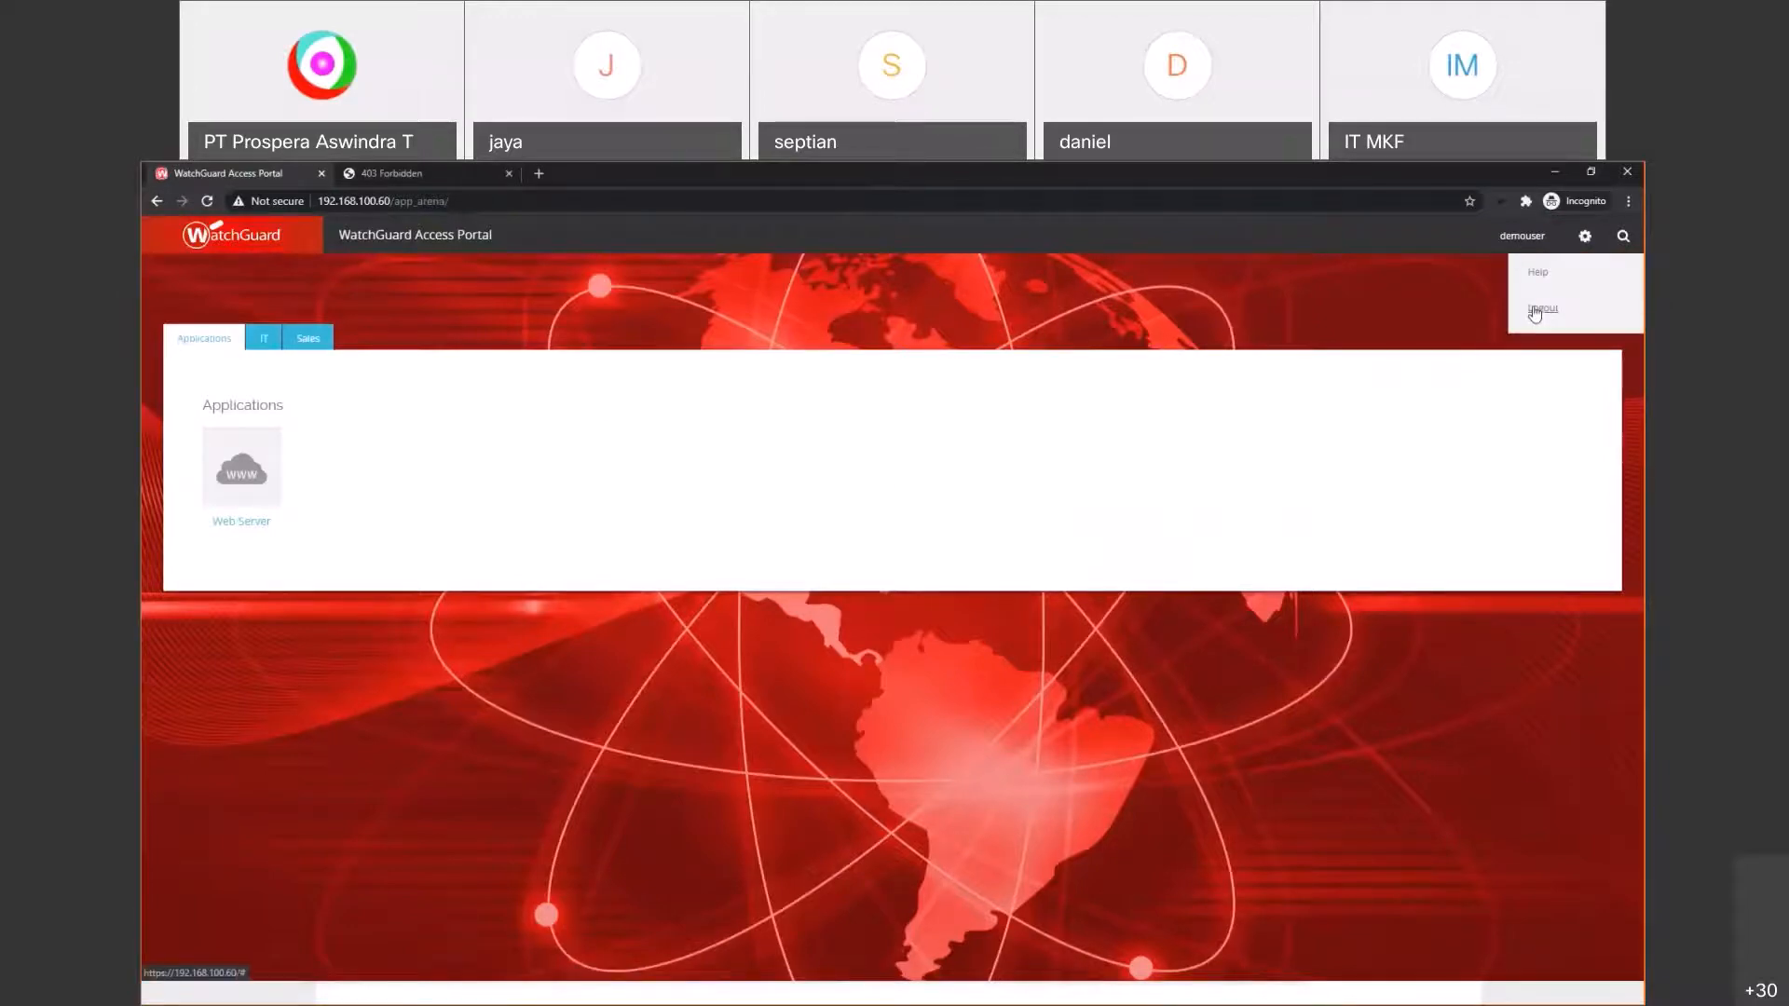
click(1538, 310)
key(alt+Tab)
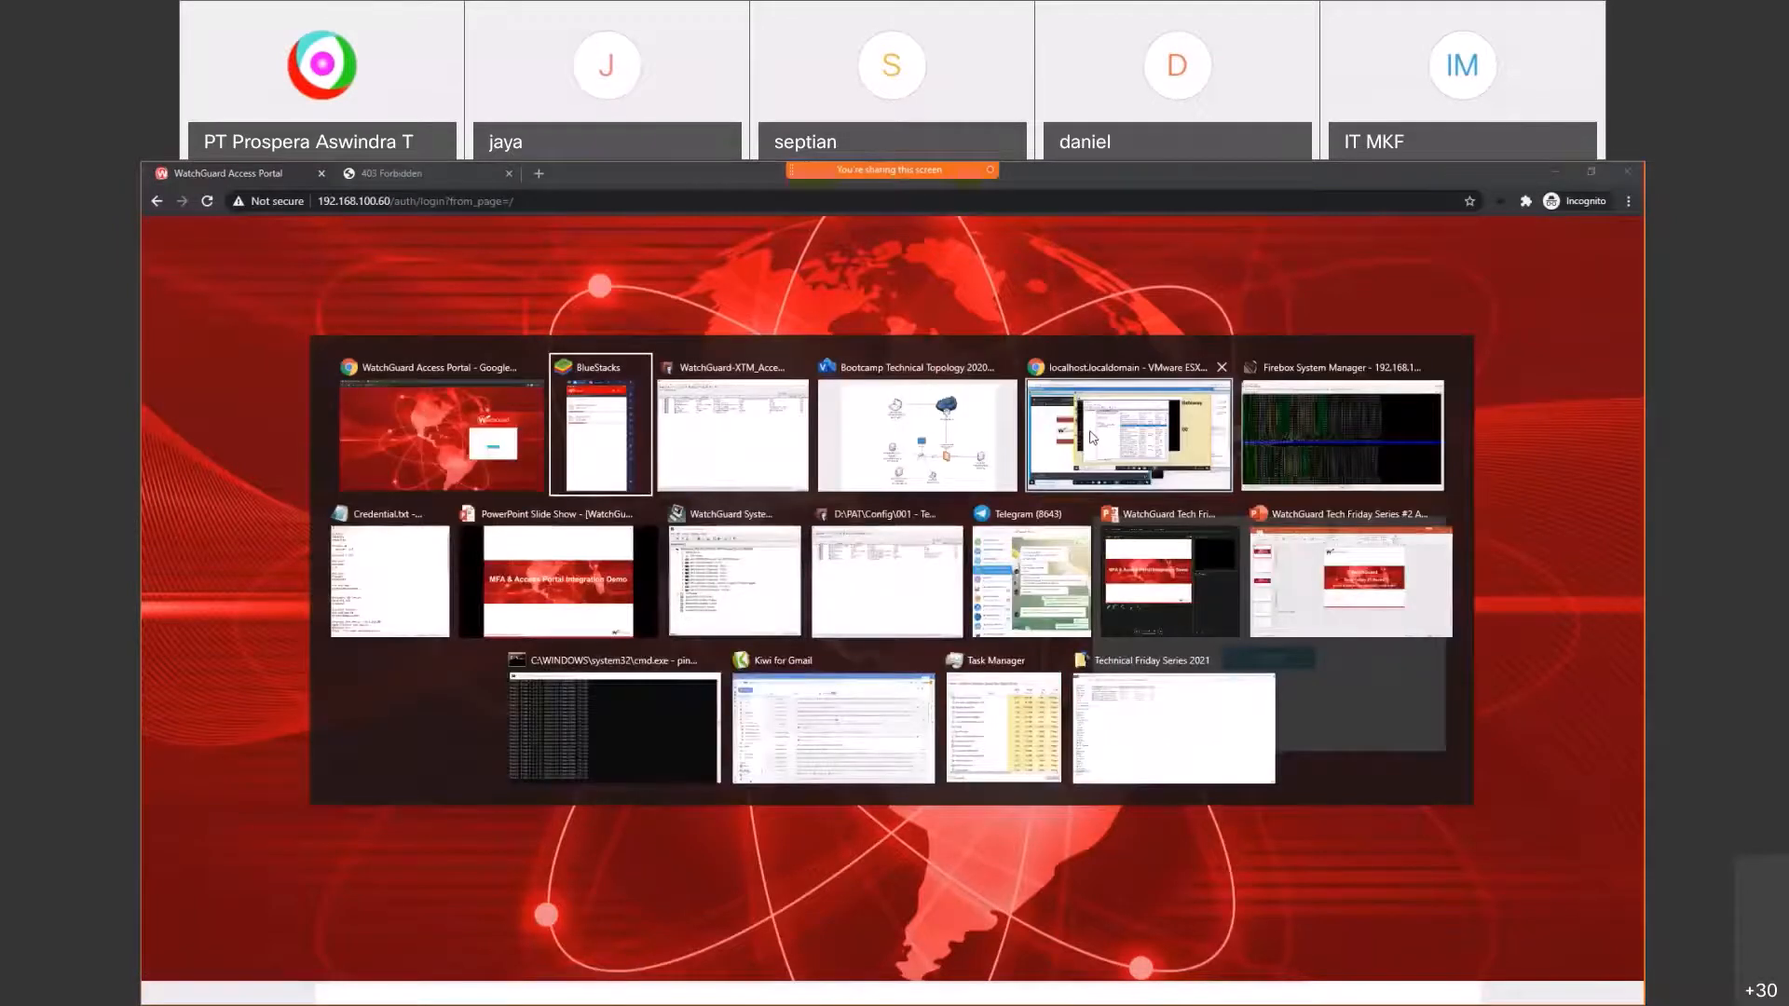
click(1092, 437)
Step: Search for 'watchguard authpoint integration' in a new Chrome tab
click(1490, 174)
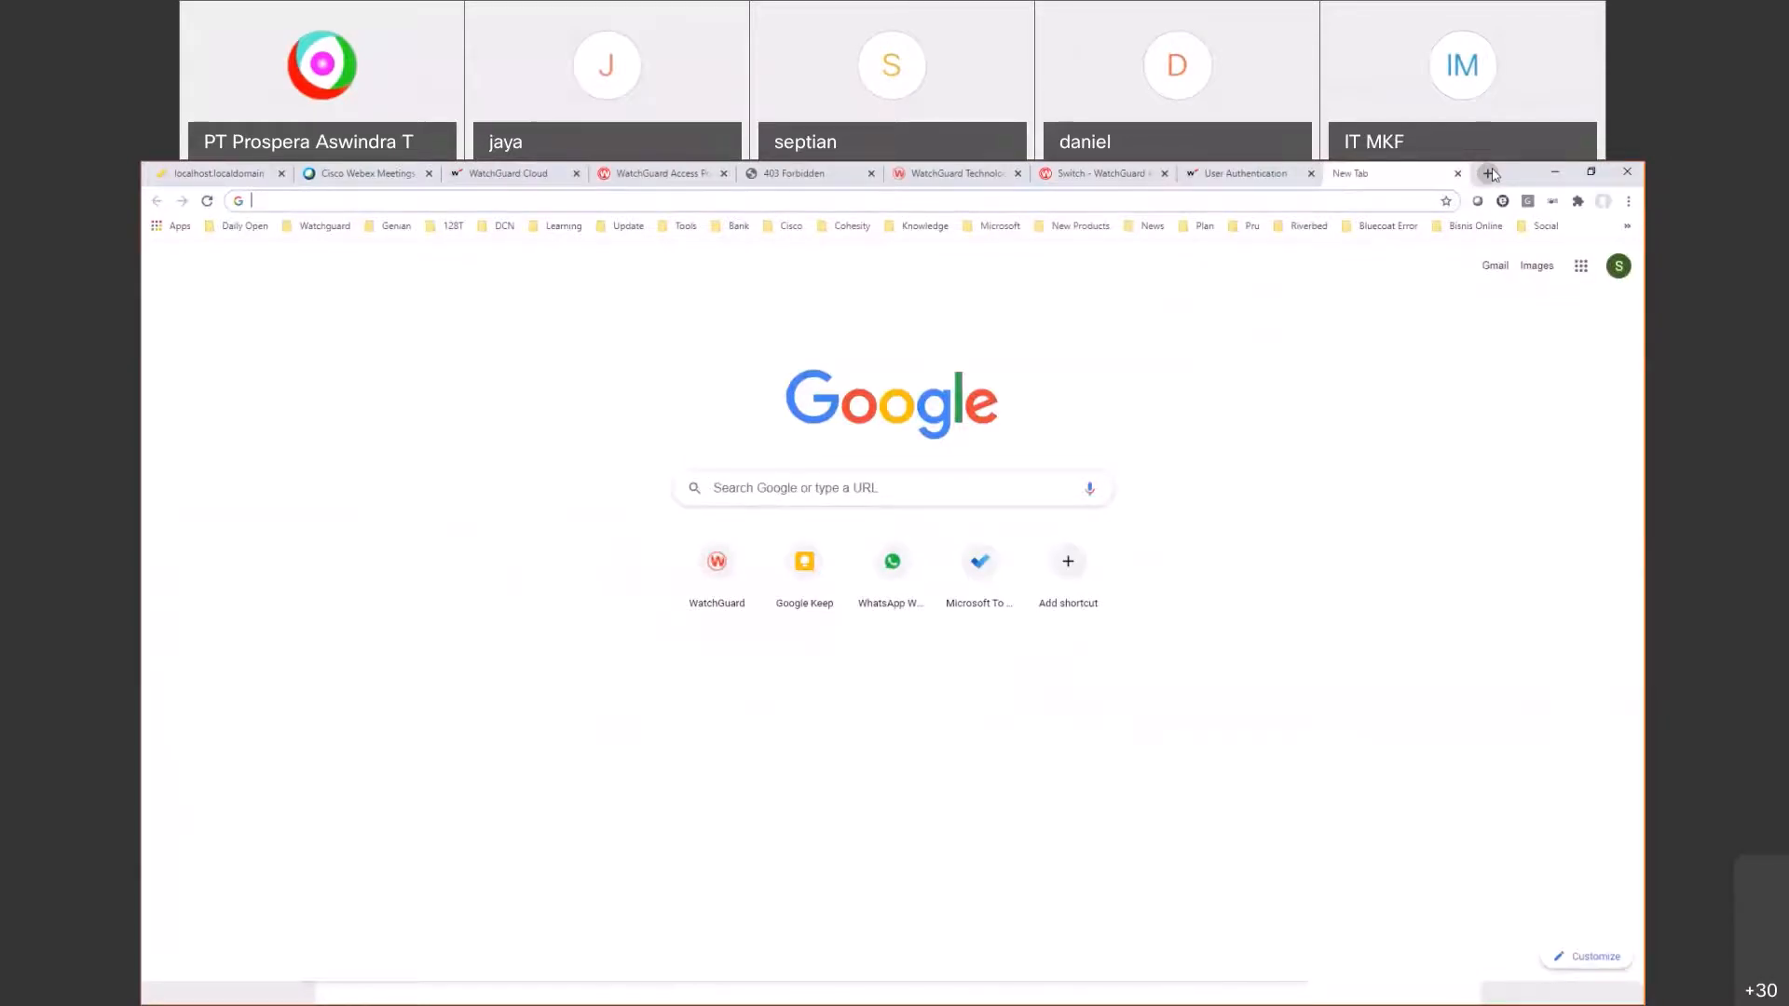
text(watchguard au)
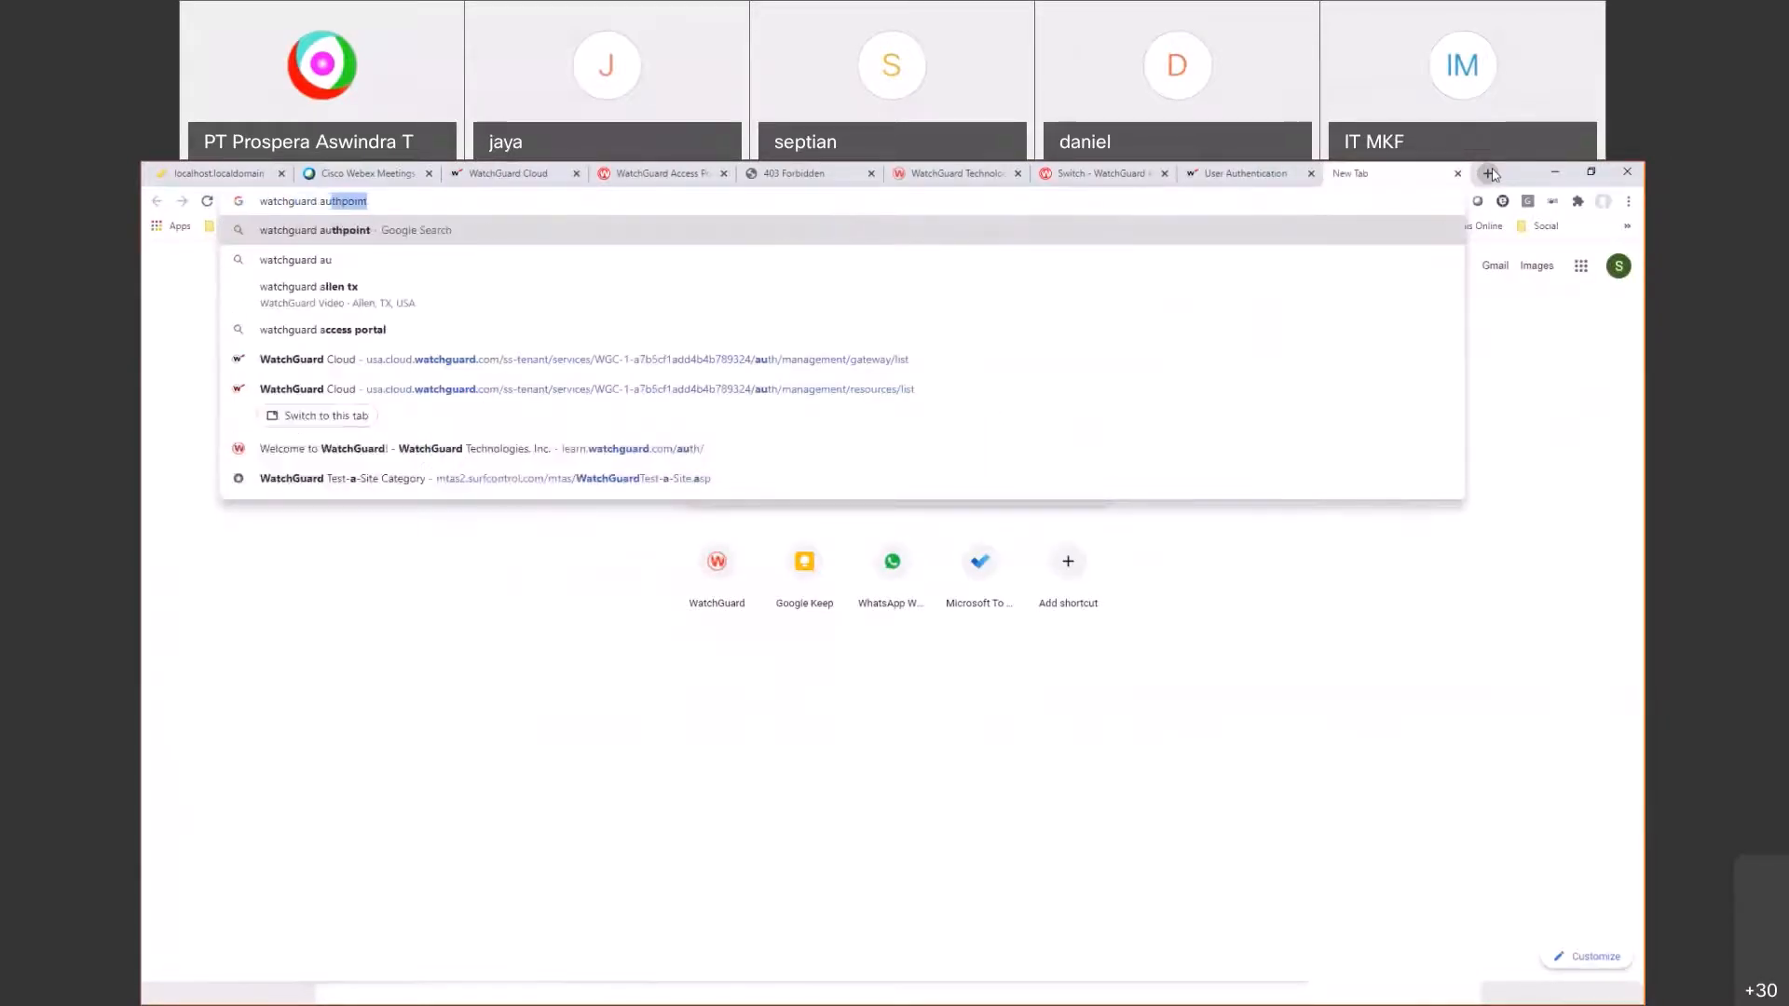
text(thpoint integration)
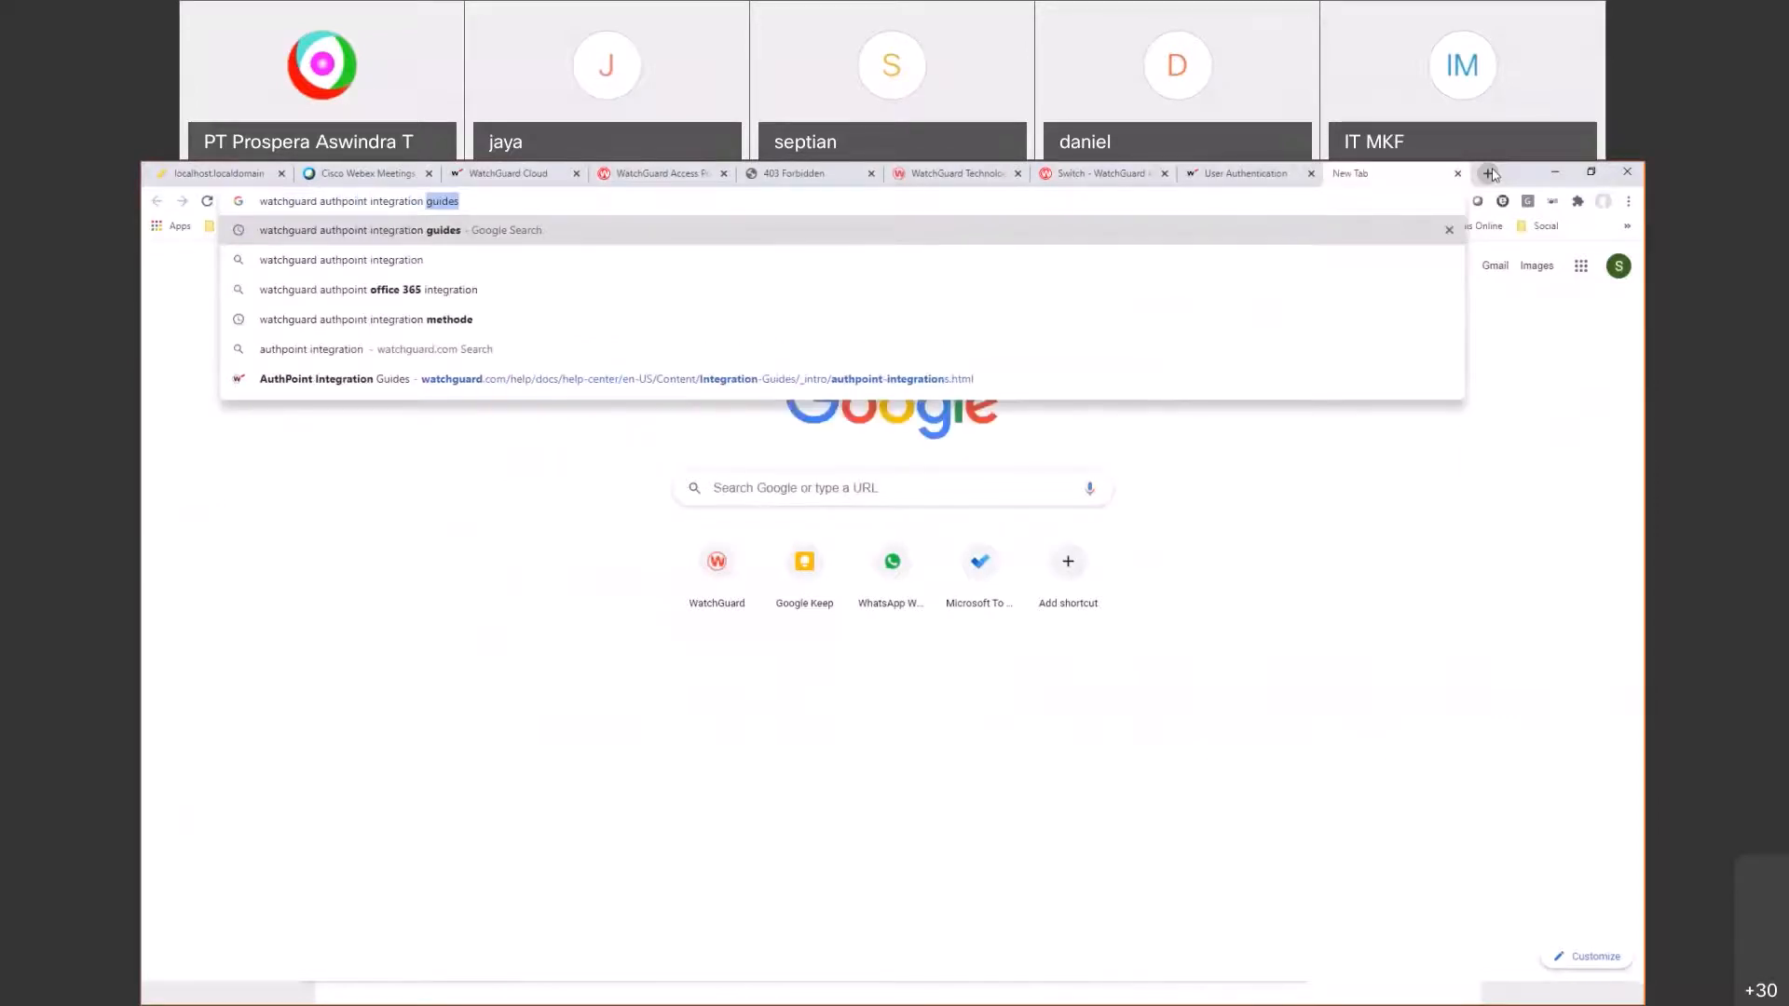
key(Return)
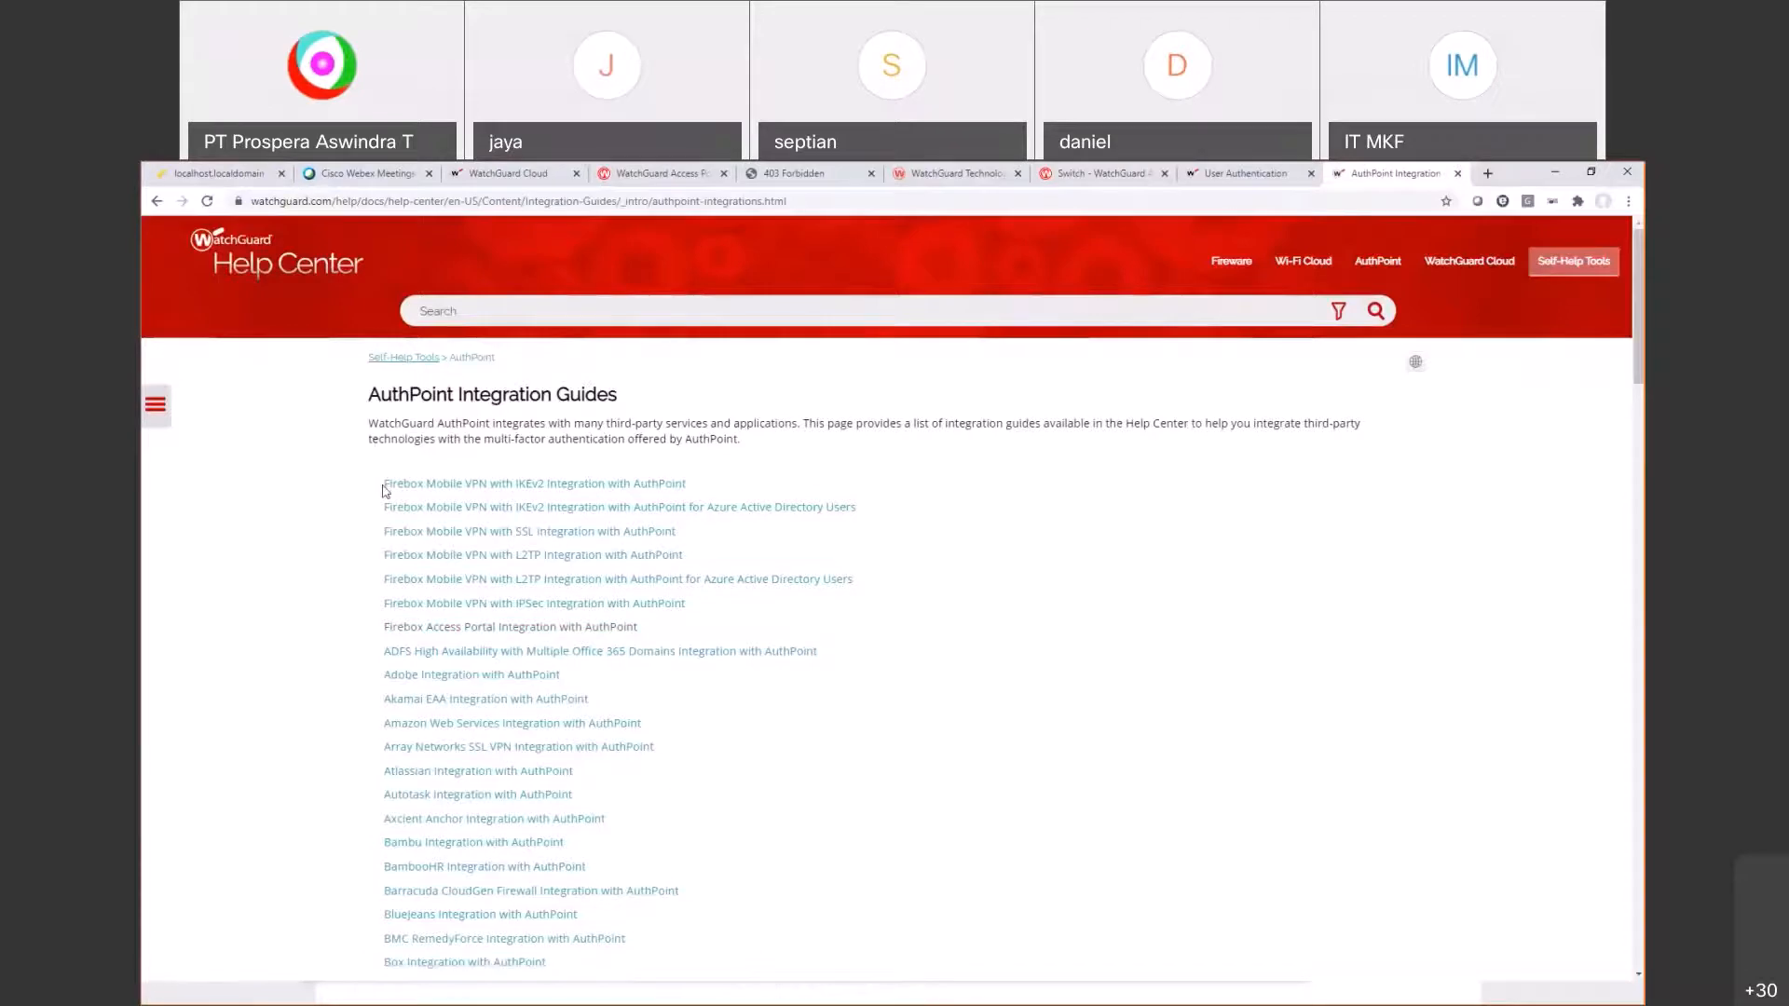
Step: Open the Firebox Access Portal Integration with AuthPoint guide at its diagram, then show the network topology
scroll(385, 491, down, 1)
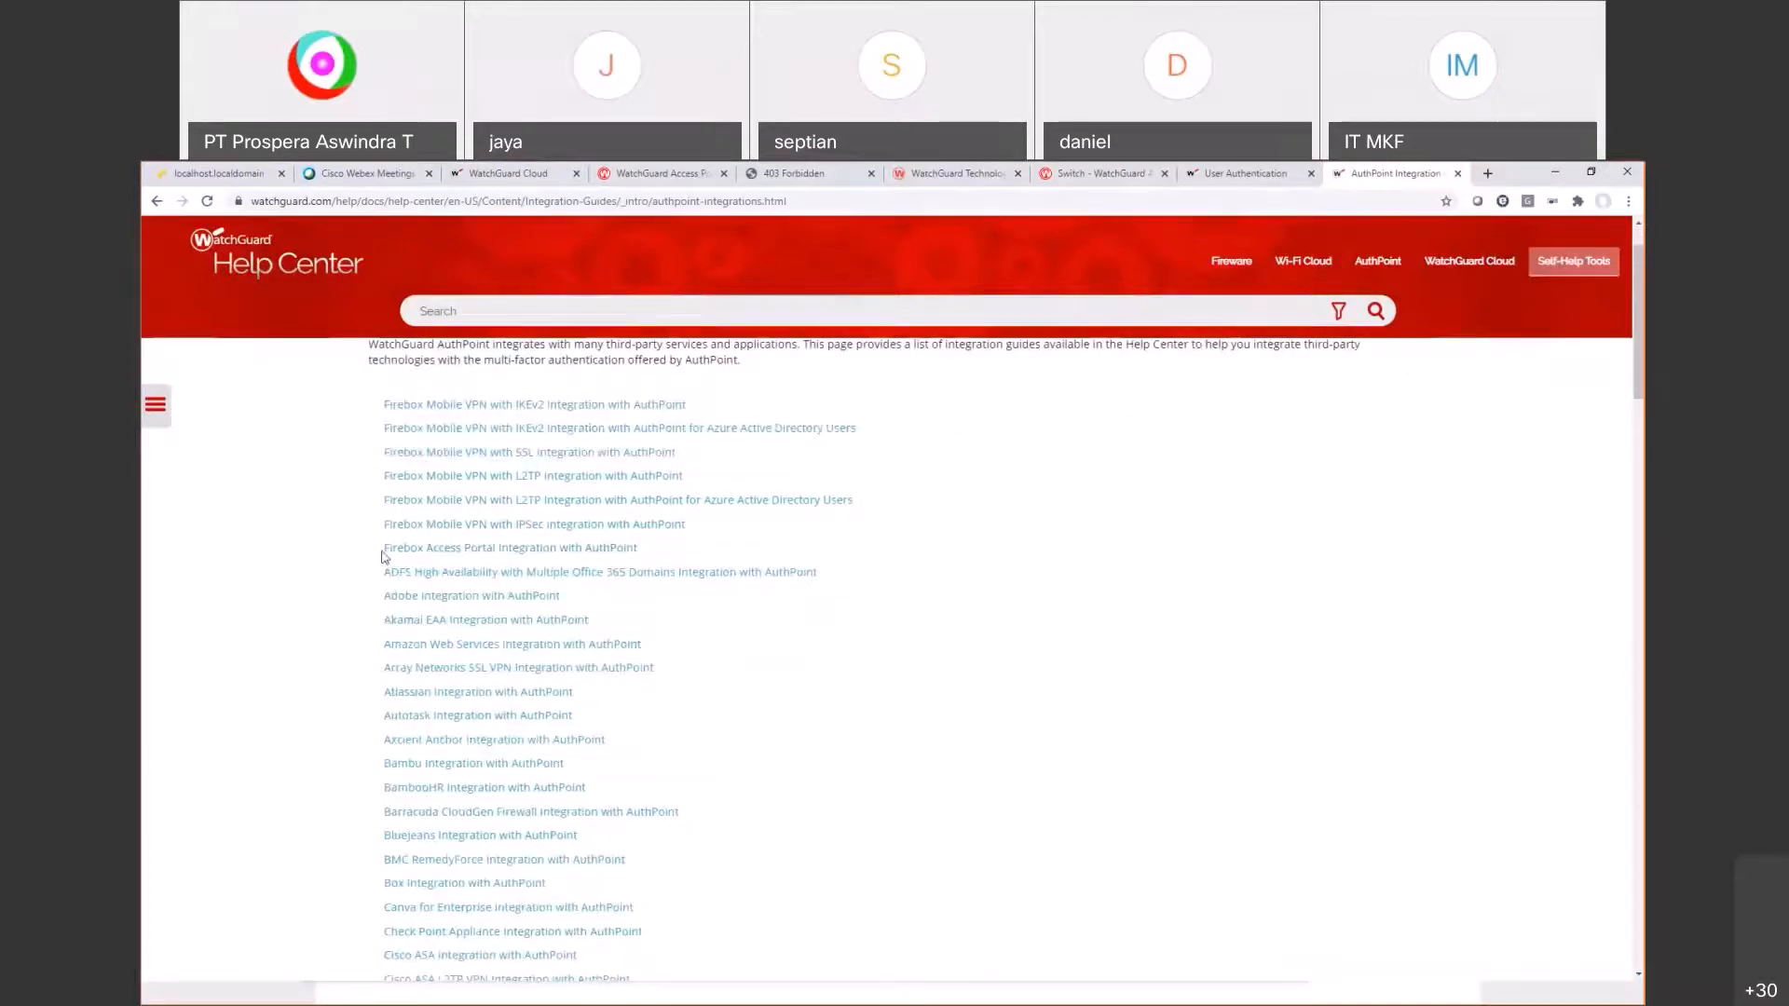
scroll(383, 559, down, 20)
scroll(400, 659, down, 6)
scroll(1210, 887, up, 2)
scroll(1212, 886, up, 15)
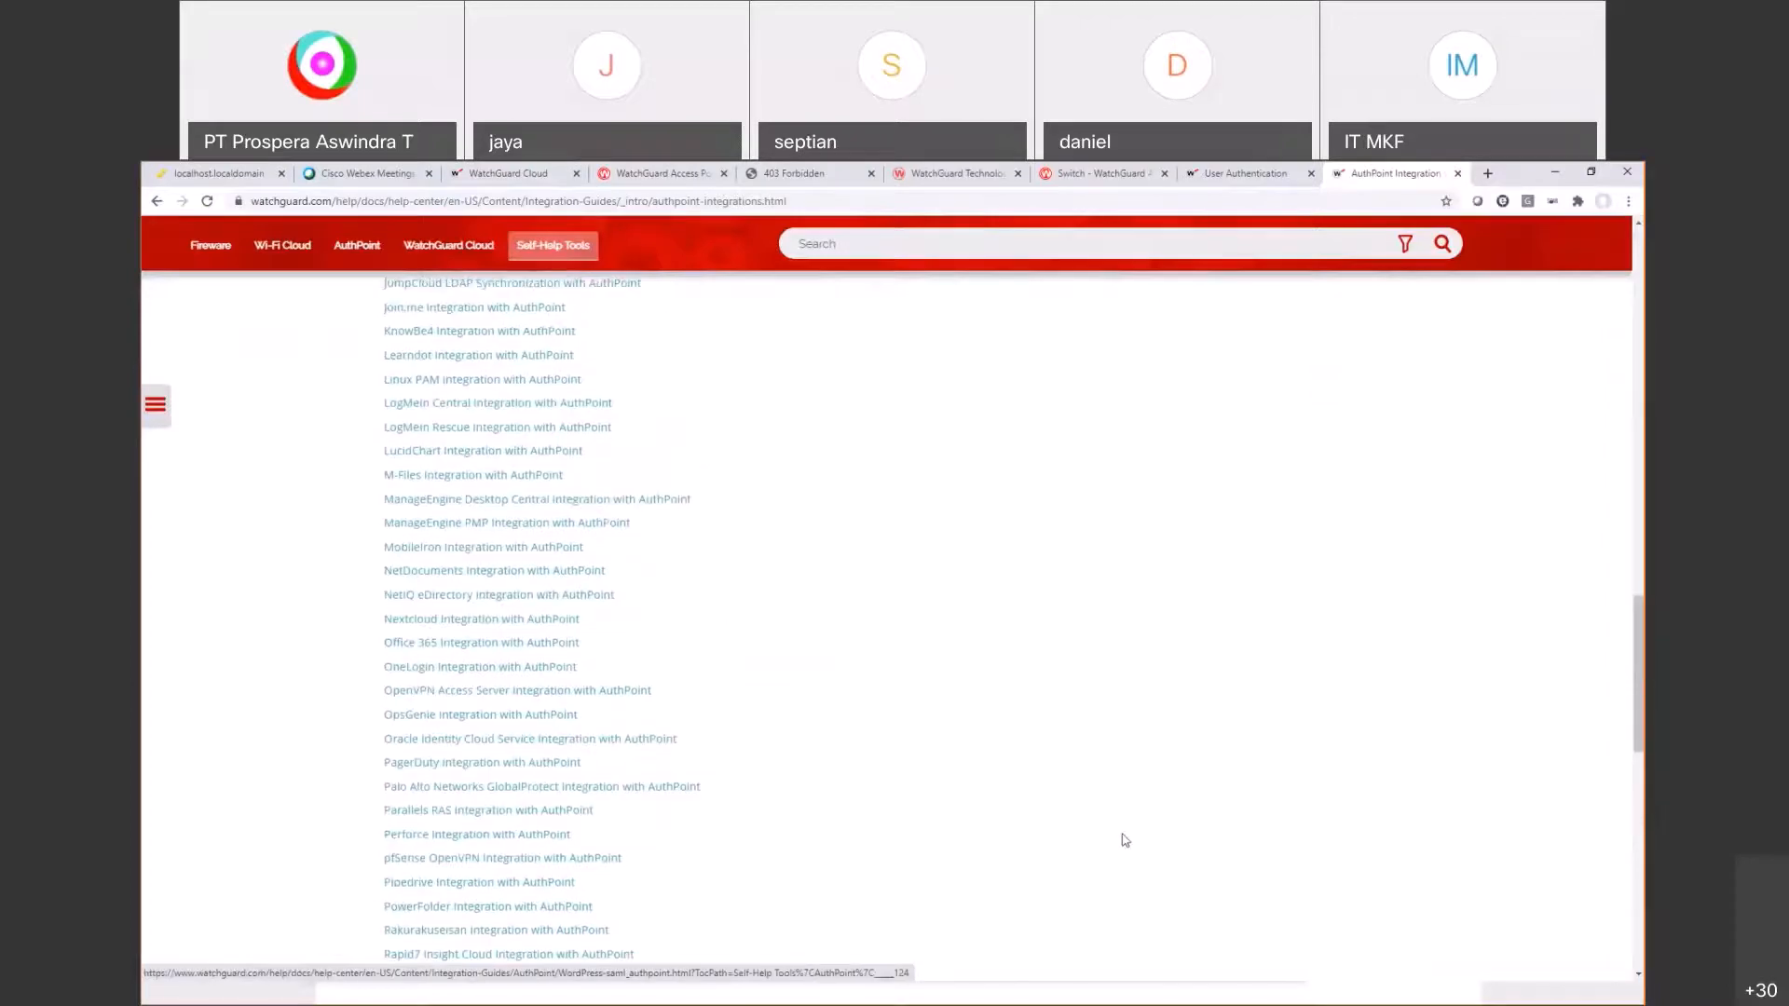
scroll(1124, 837, up, 15)
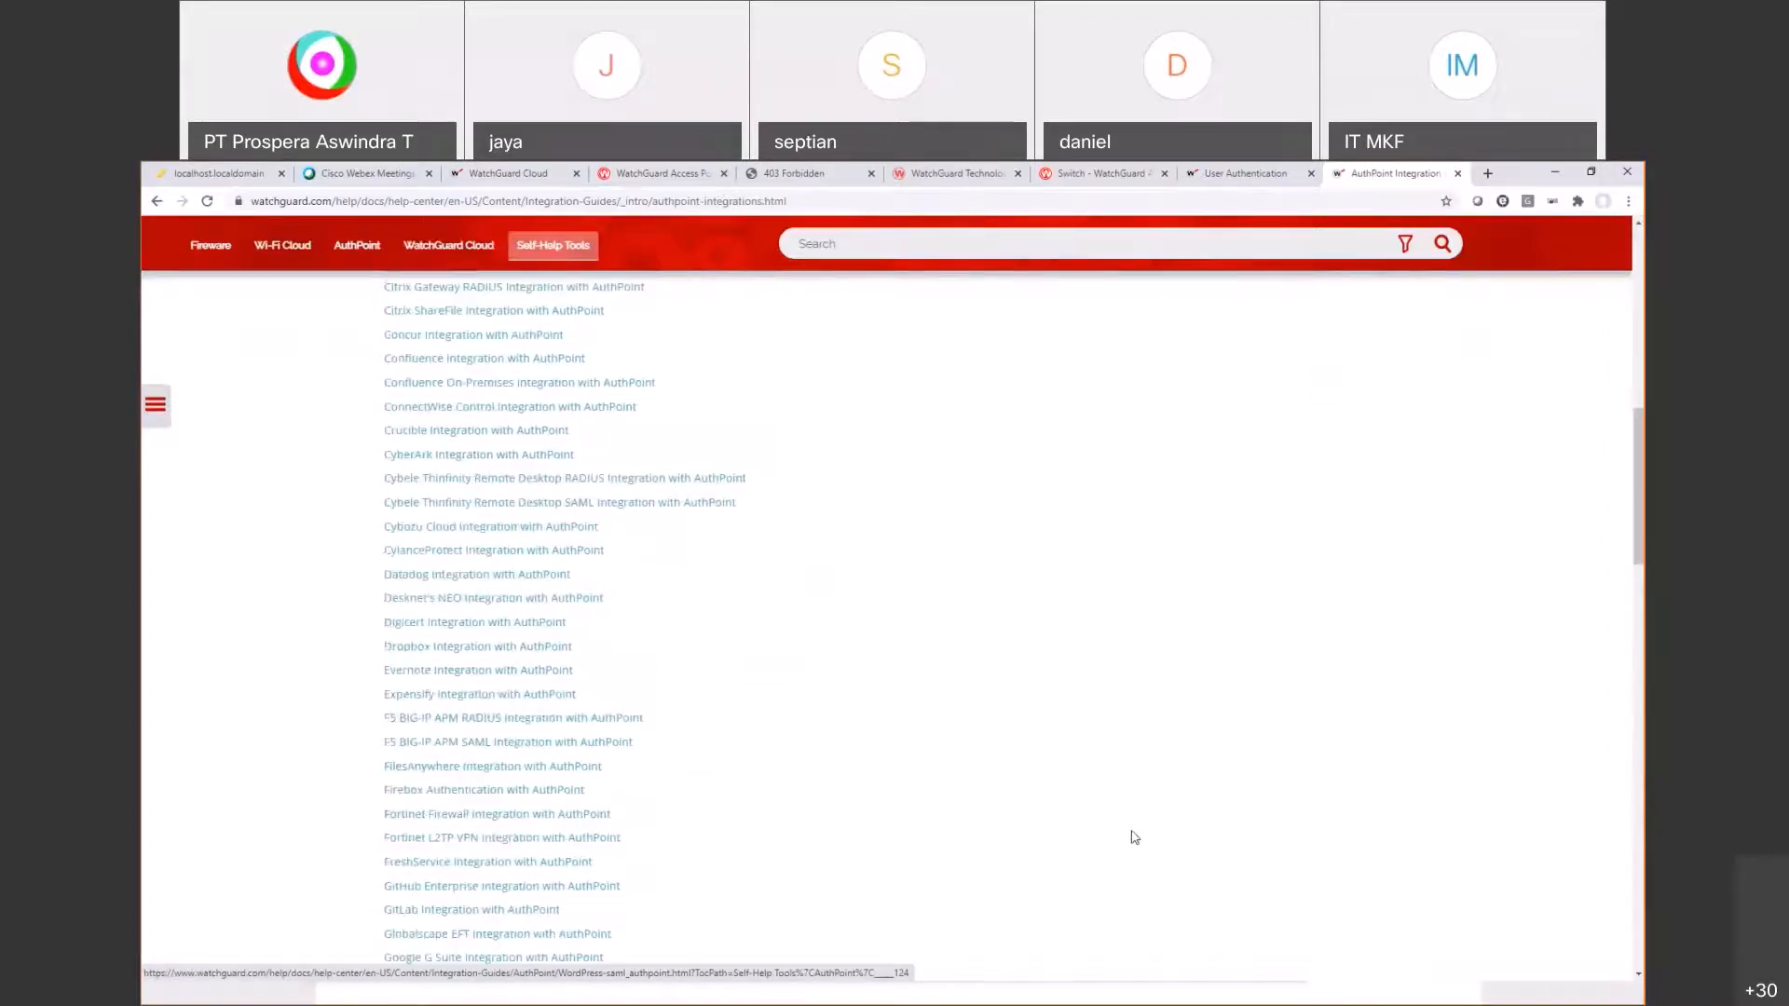
scroll(1097, 832, up, 8)
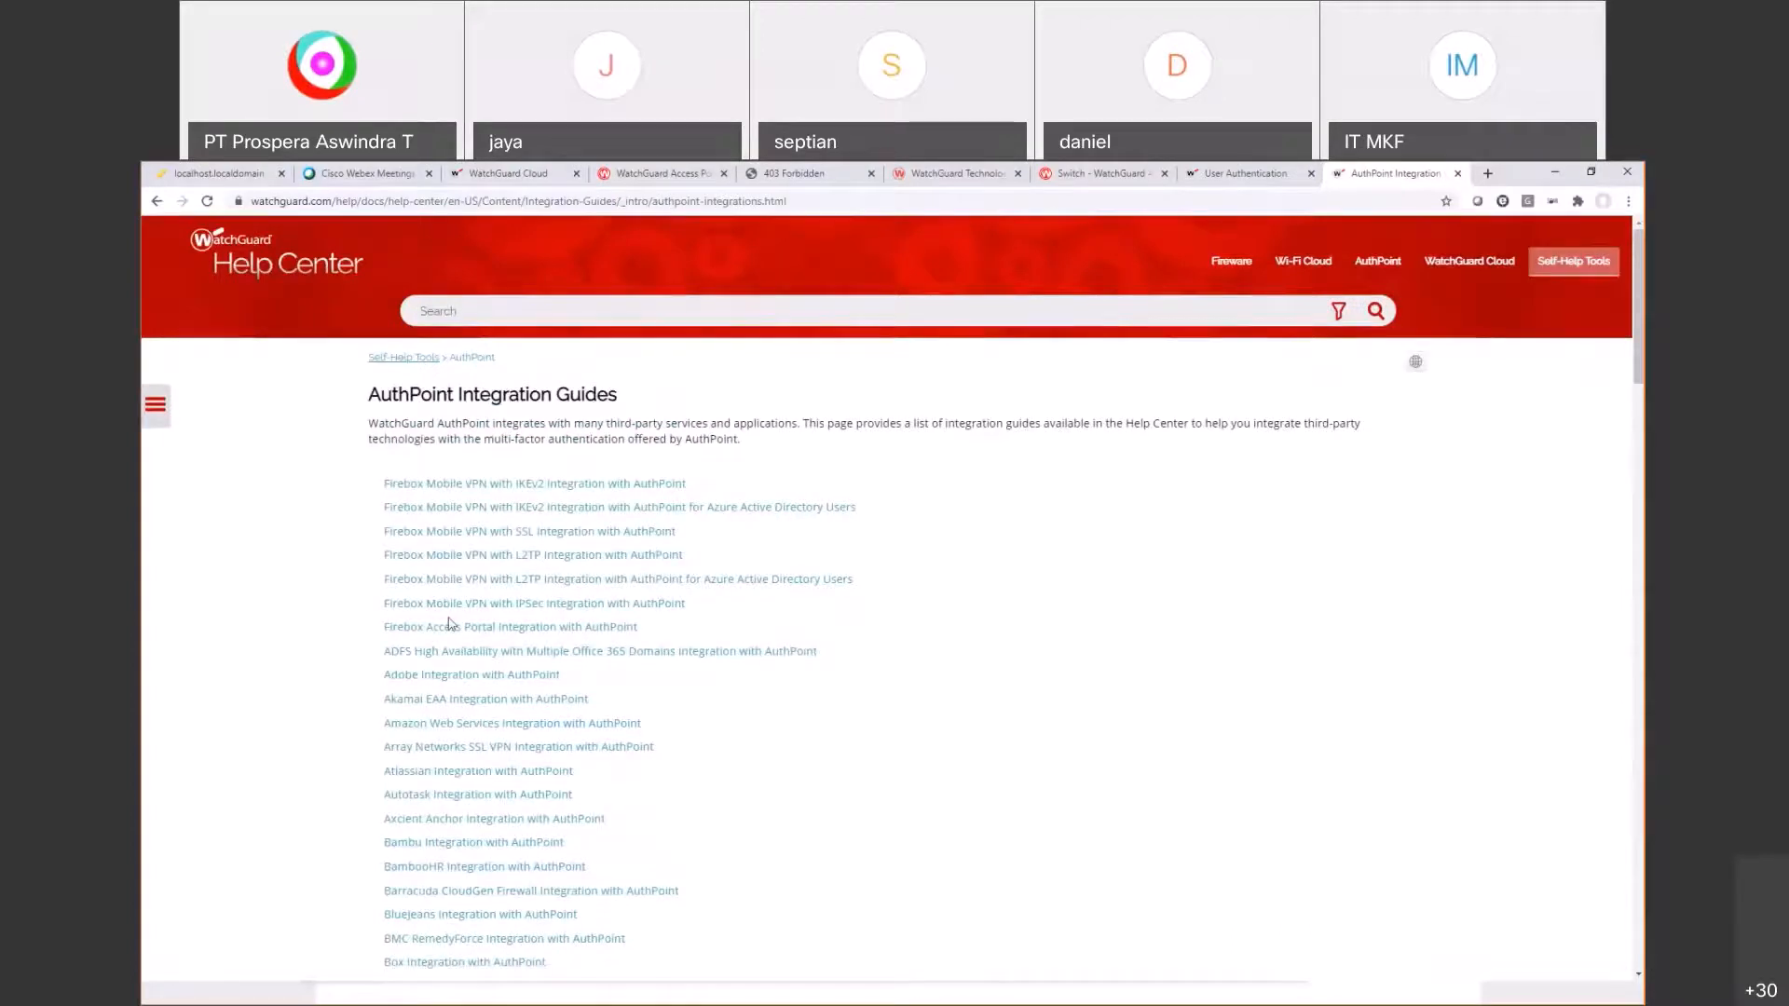
click(498, 634)
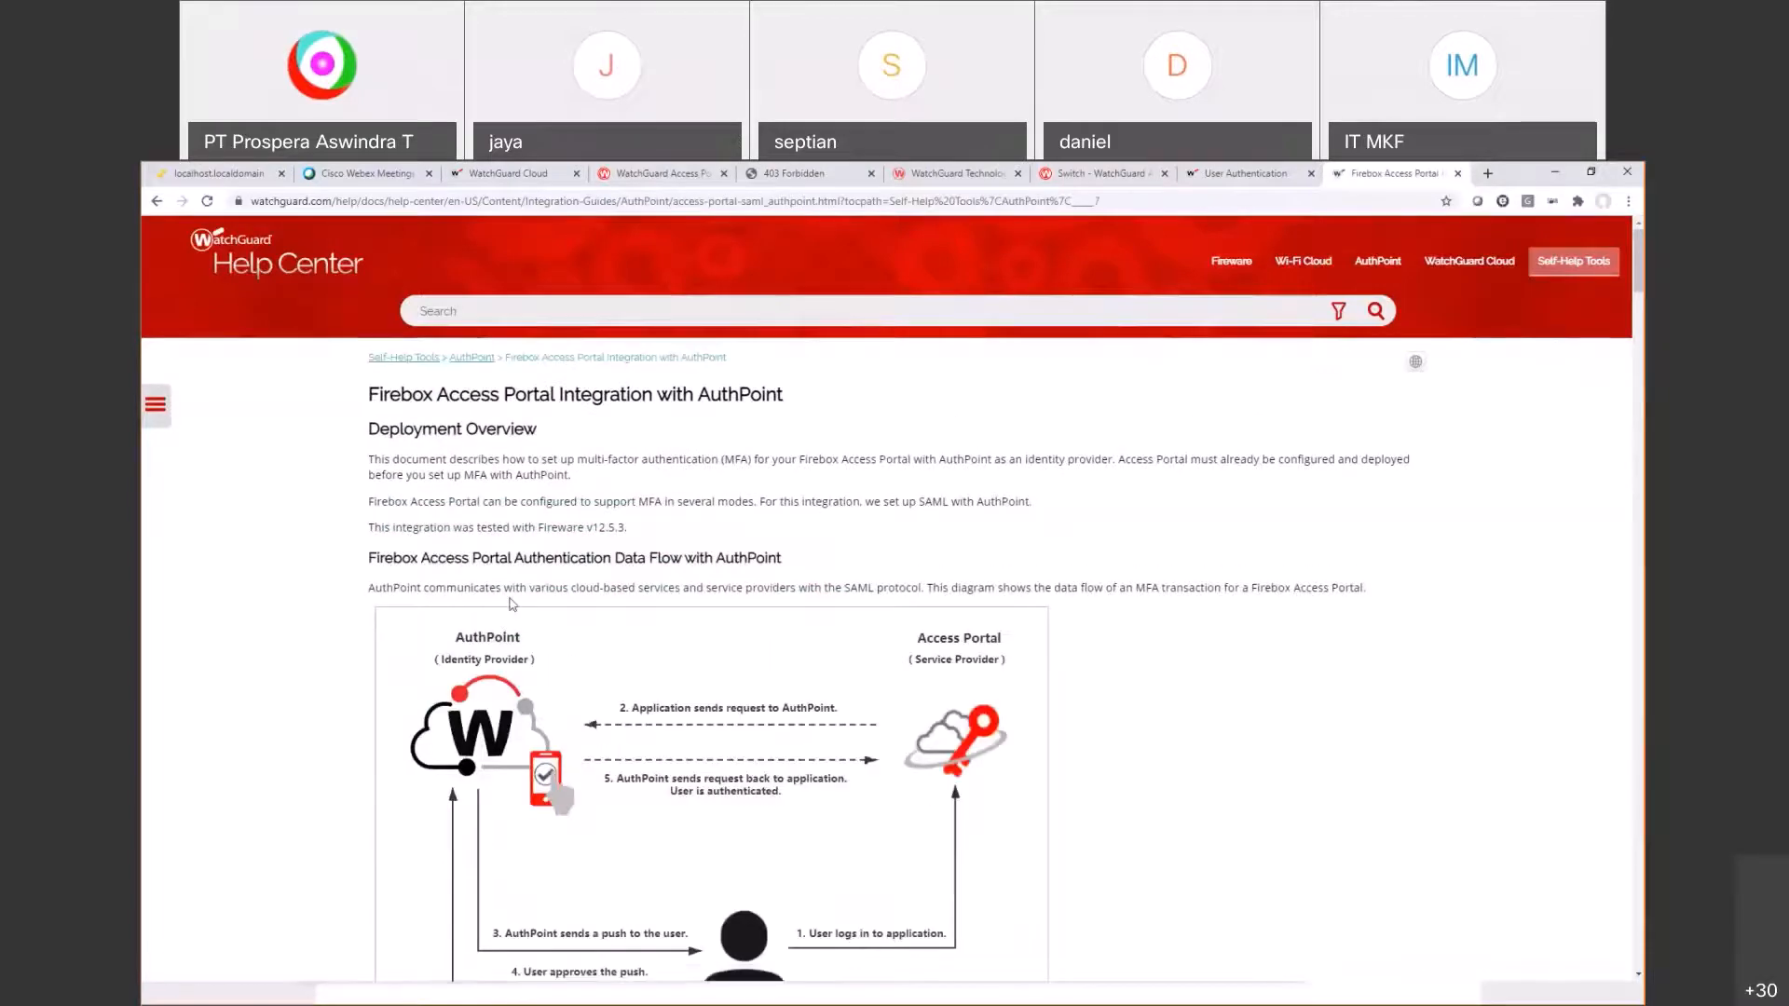
scroll(503, 619, down, 2)
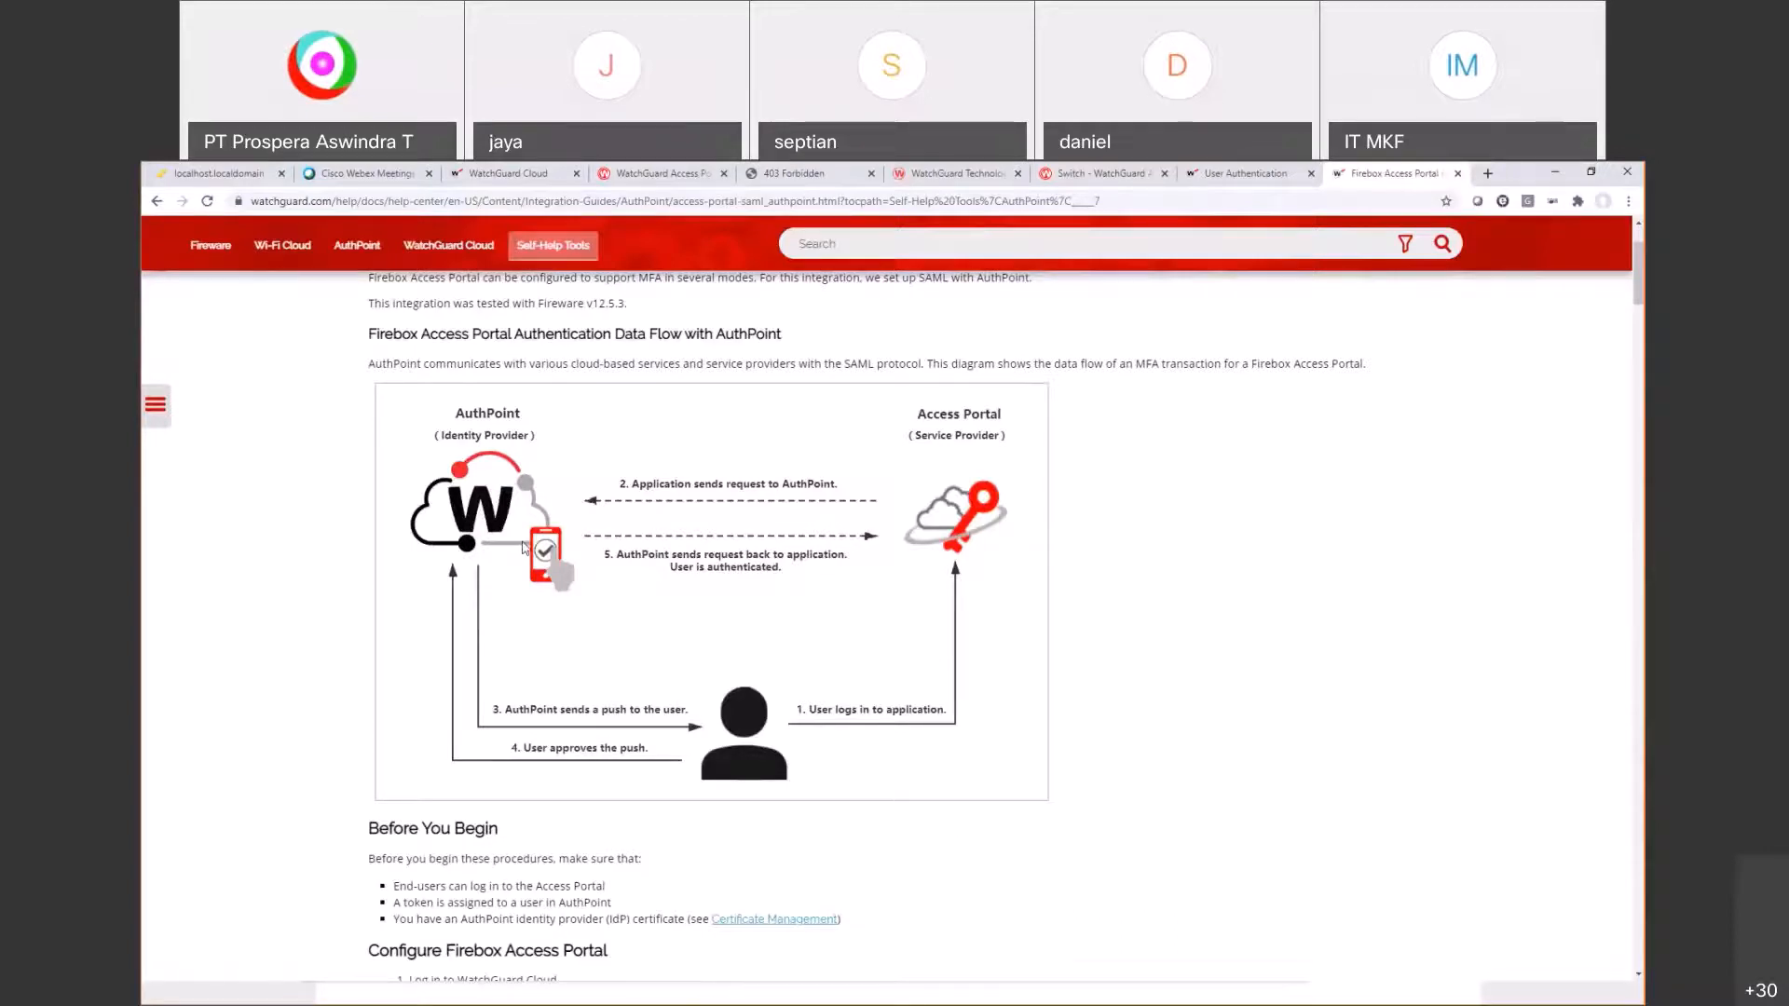
key(alt+Tab)
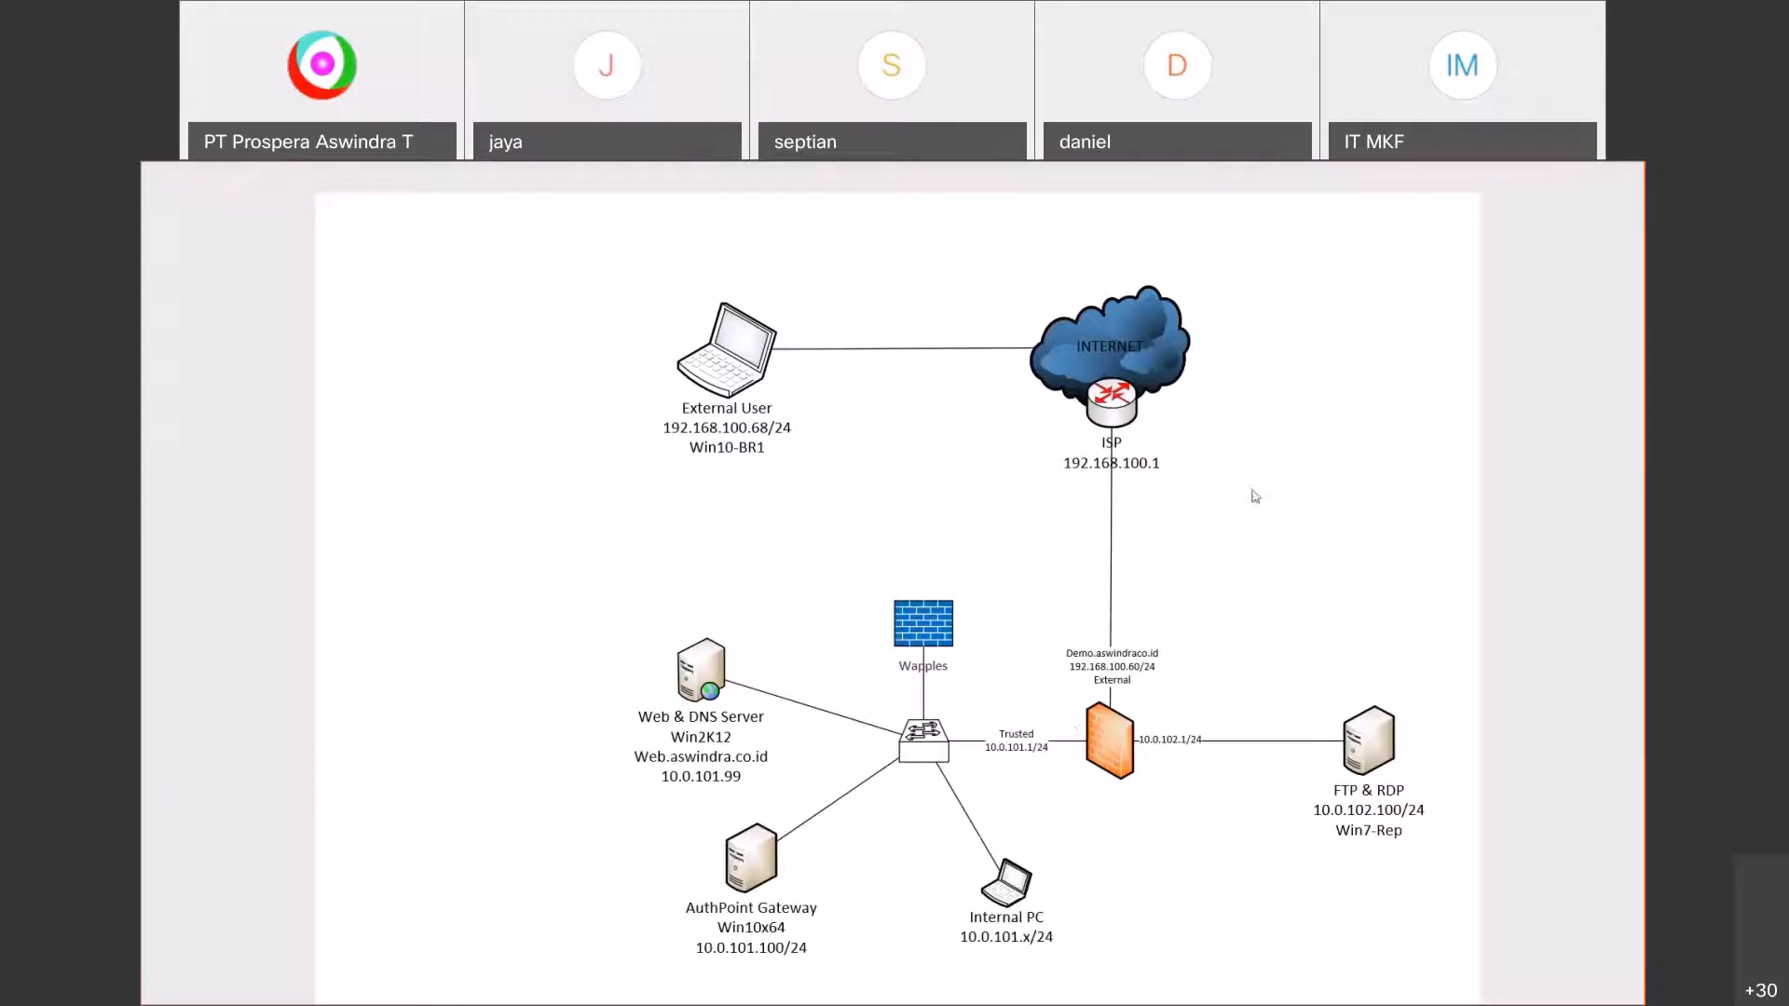
Step: Return from the Visio topology diagram to the Chrome help page
key(alt+Tab)
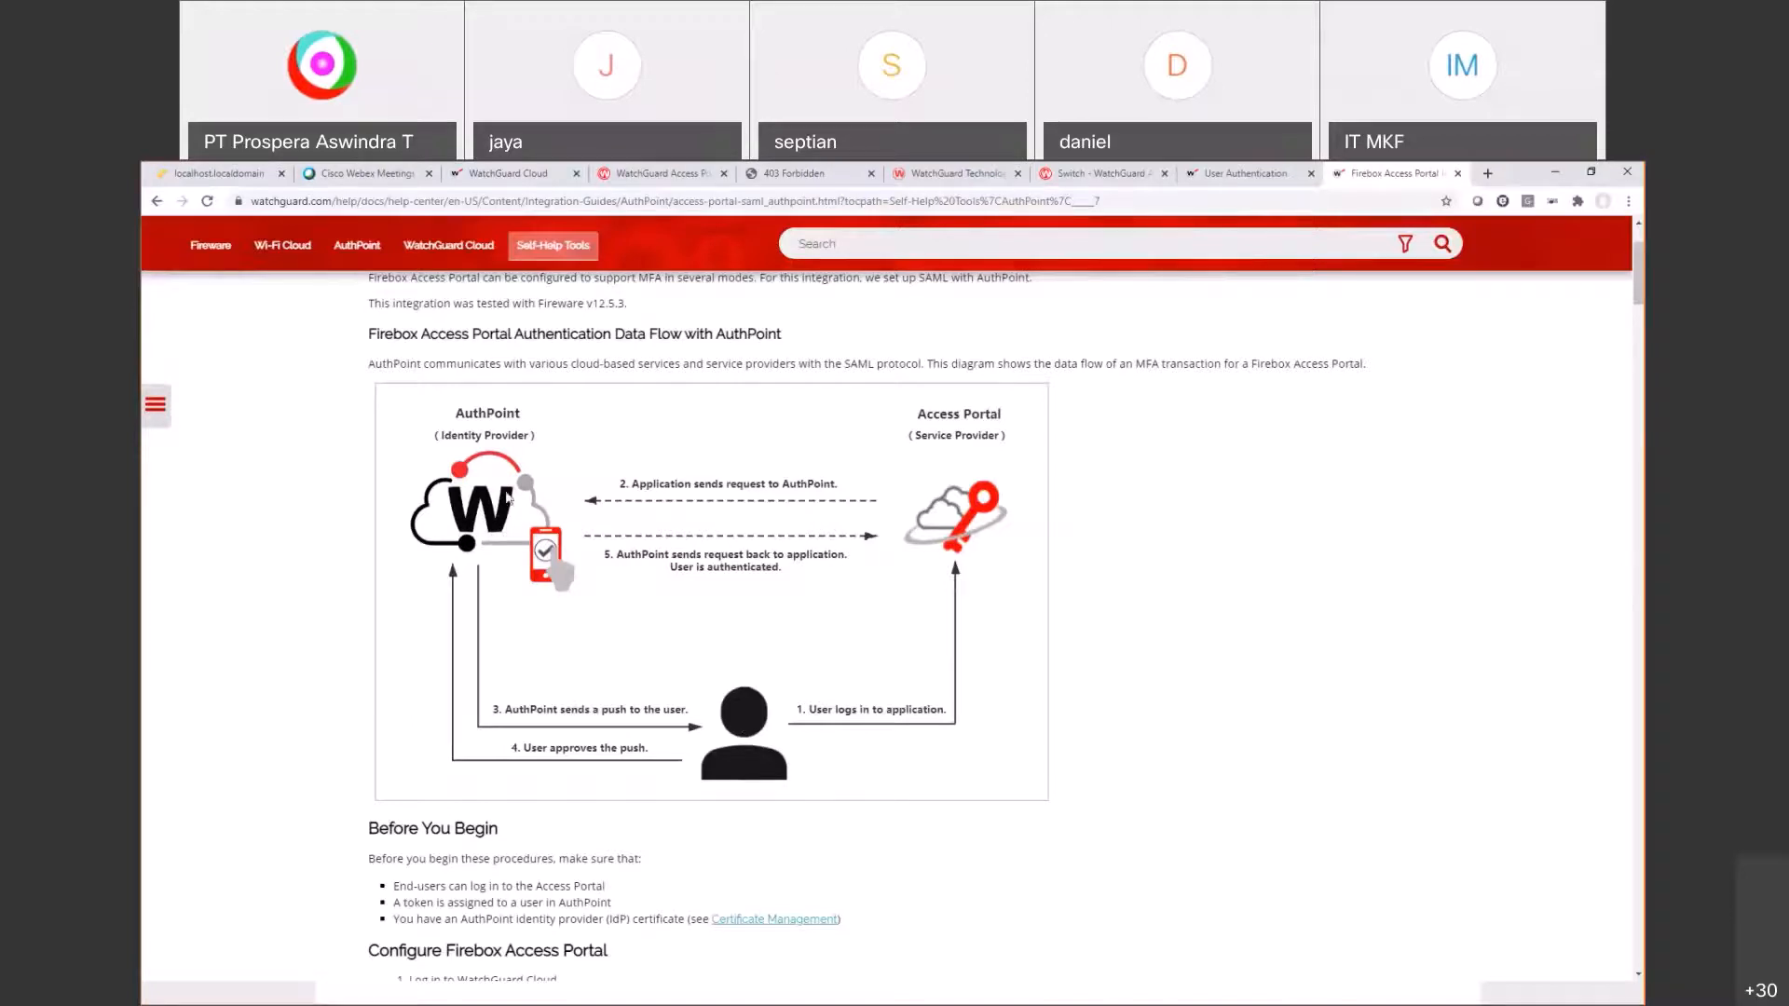
Step: Scroll to Configure Firebox Access Portal and highlight the Certificate and Configure > AuthPoint steps
scroll(509, 499, down, 5)
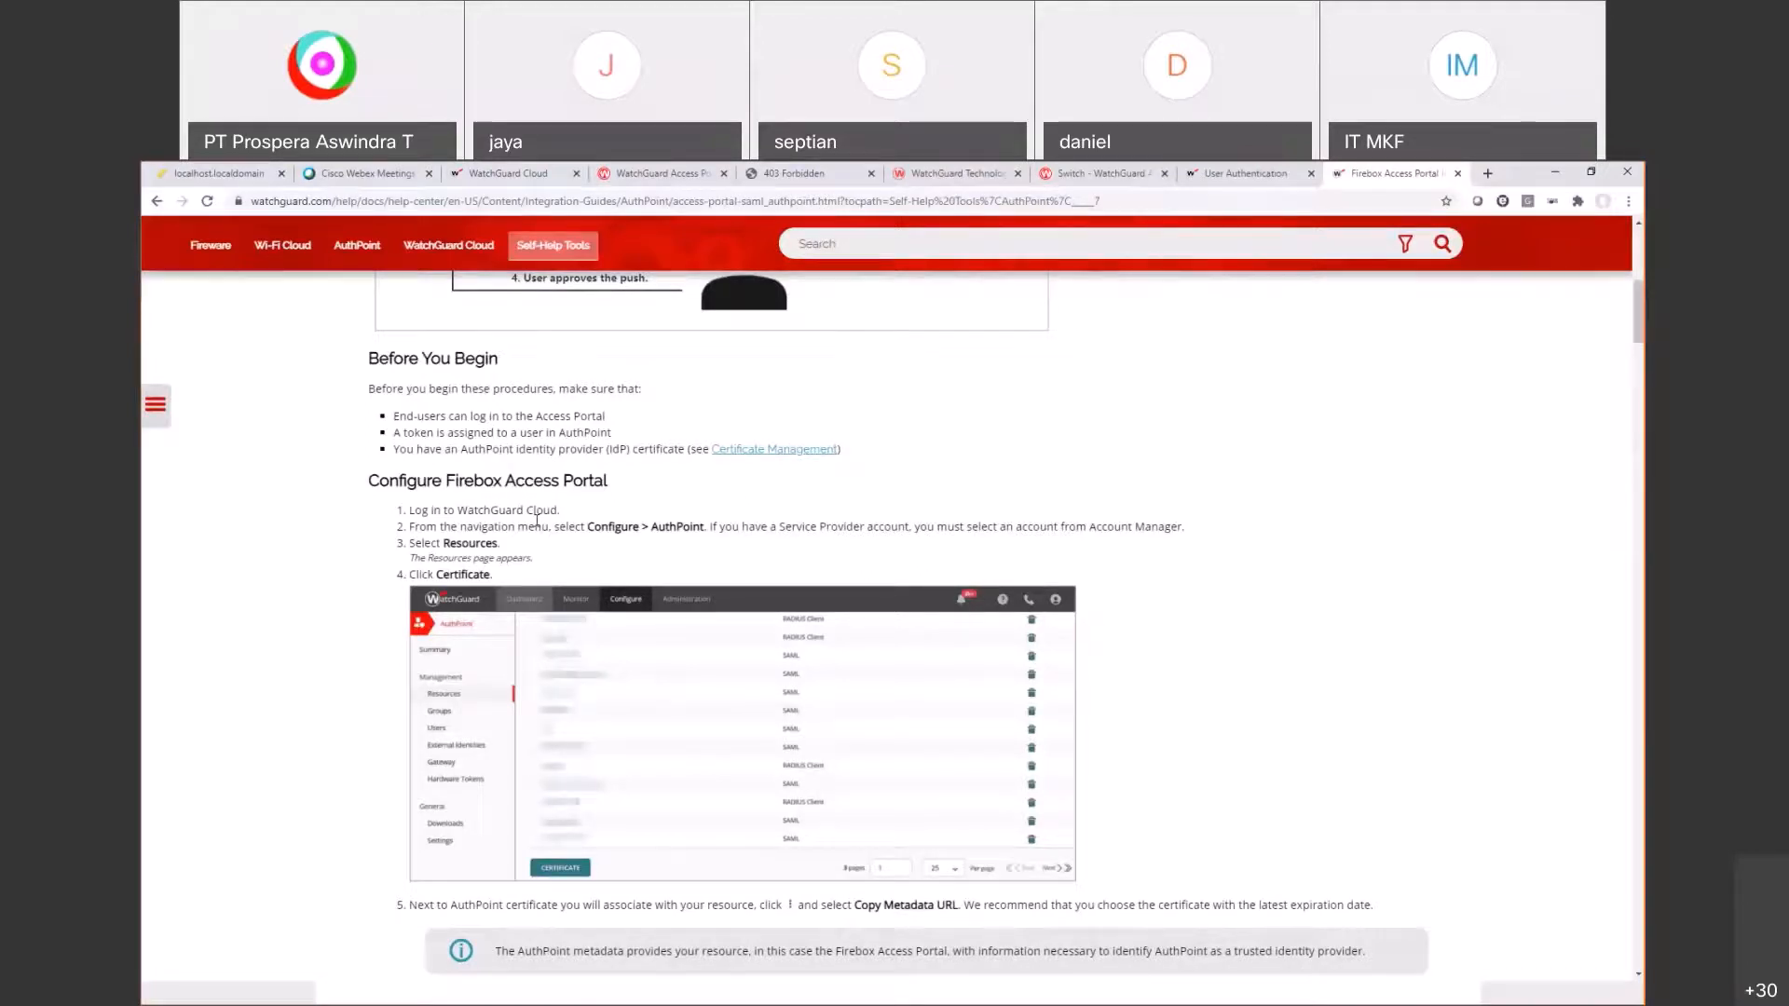
scroll(483, 482, down, 2)
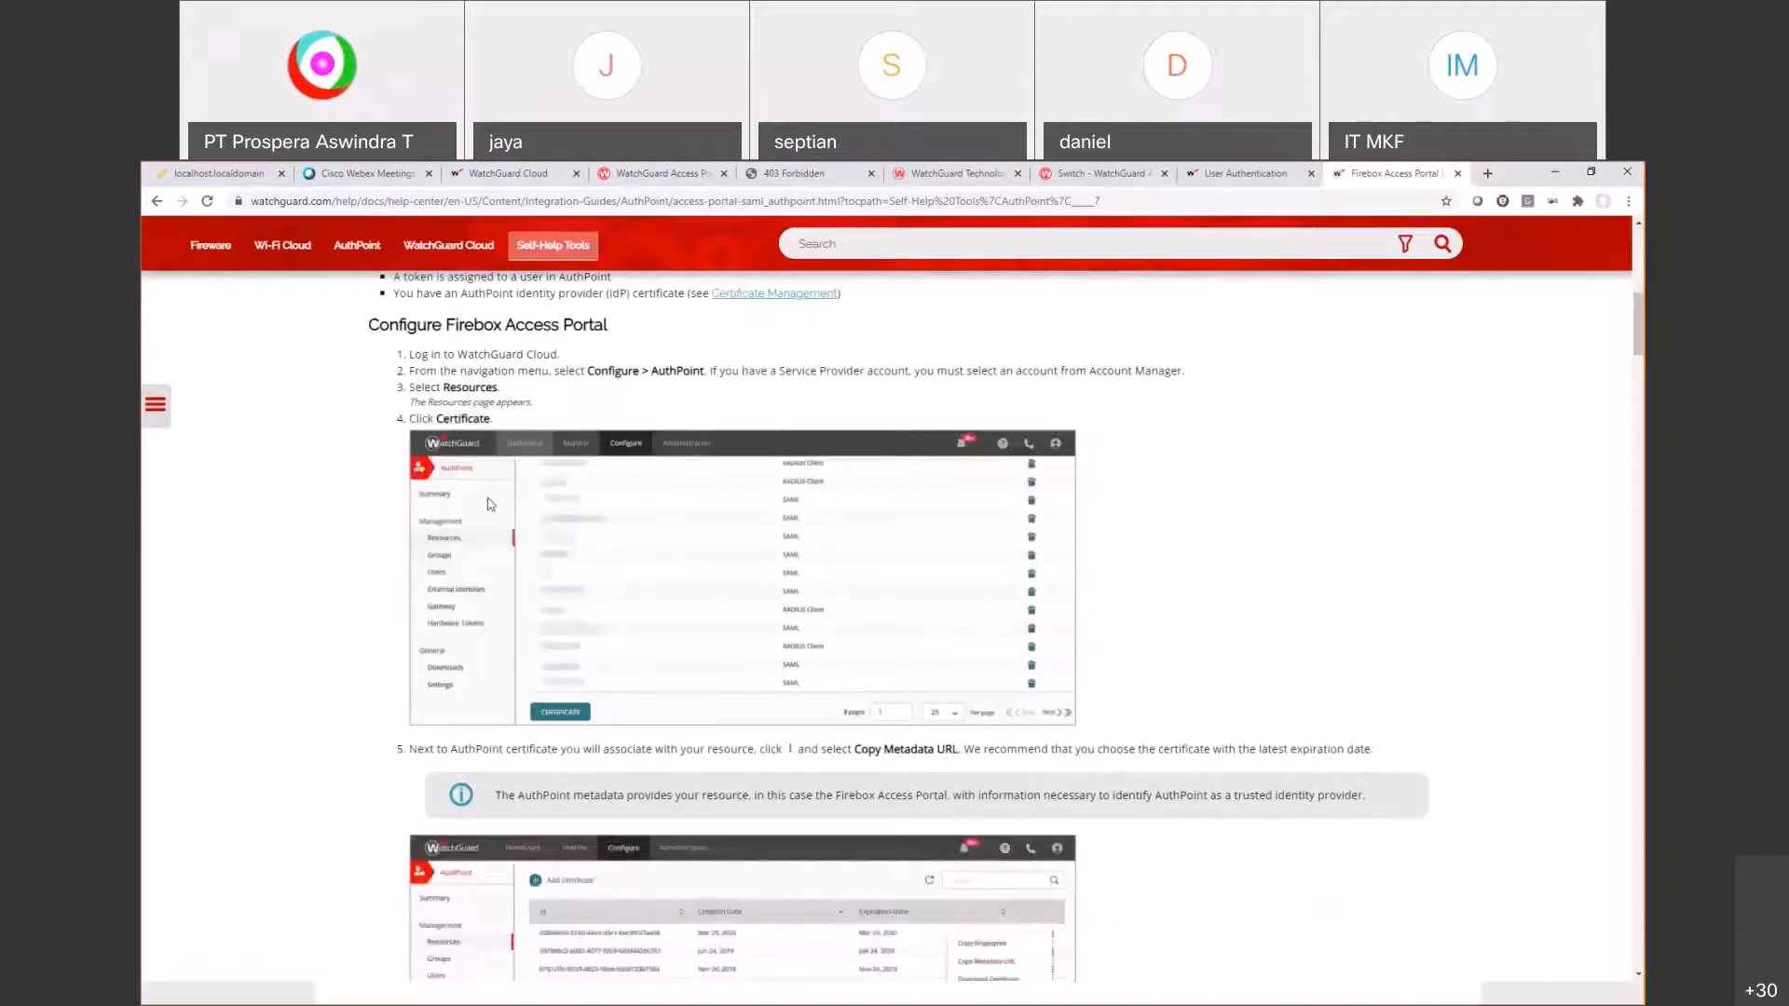
drag(436, 417, 596, 431)
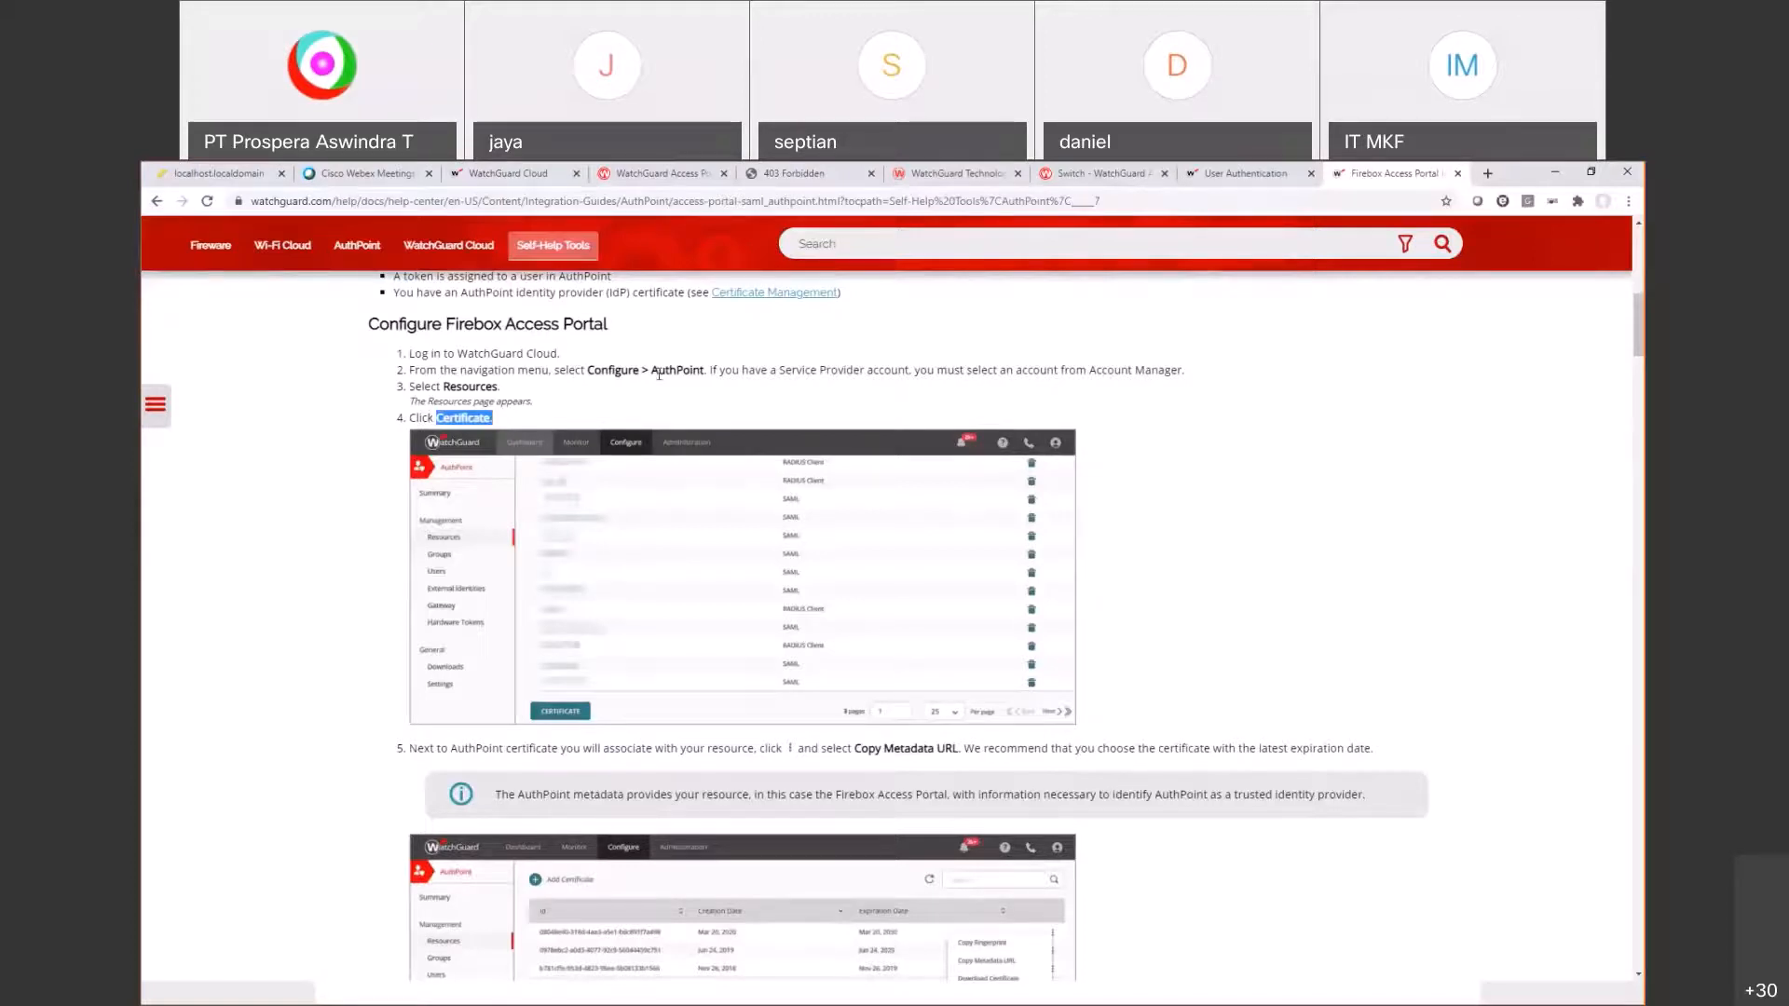
drag(581, 368, 498, 389)
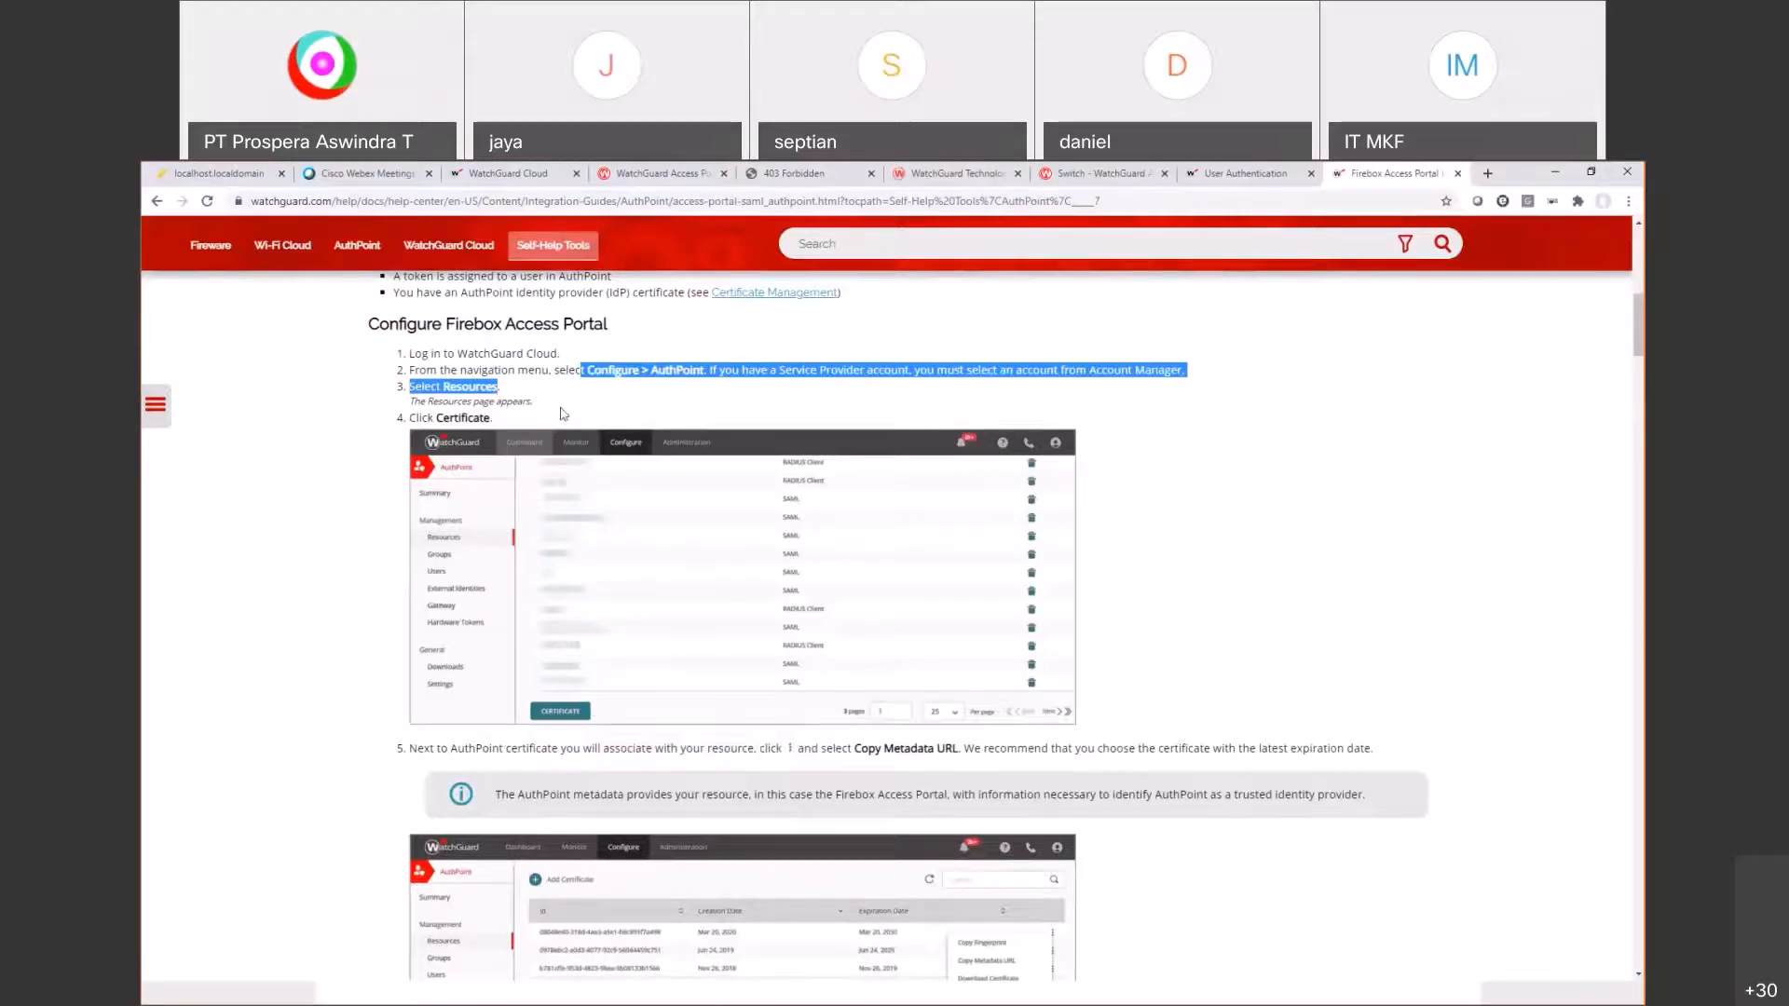
Step: Open the AuthPoint certificate list in WatchGuard Cloud and show the certificate's actions menu
click(514, 171)
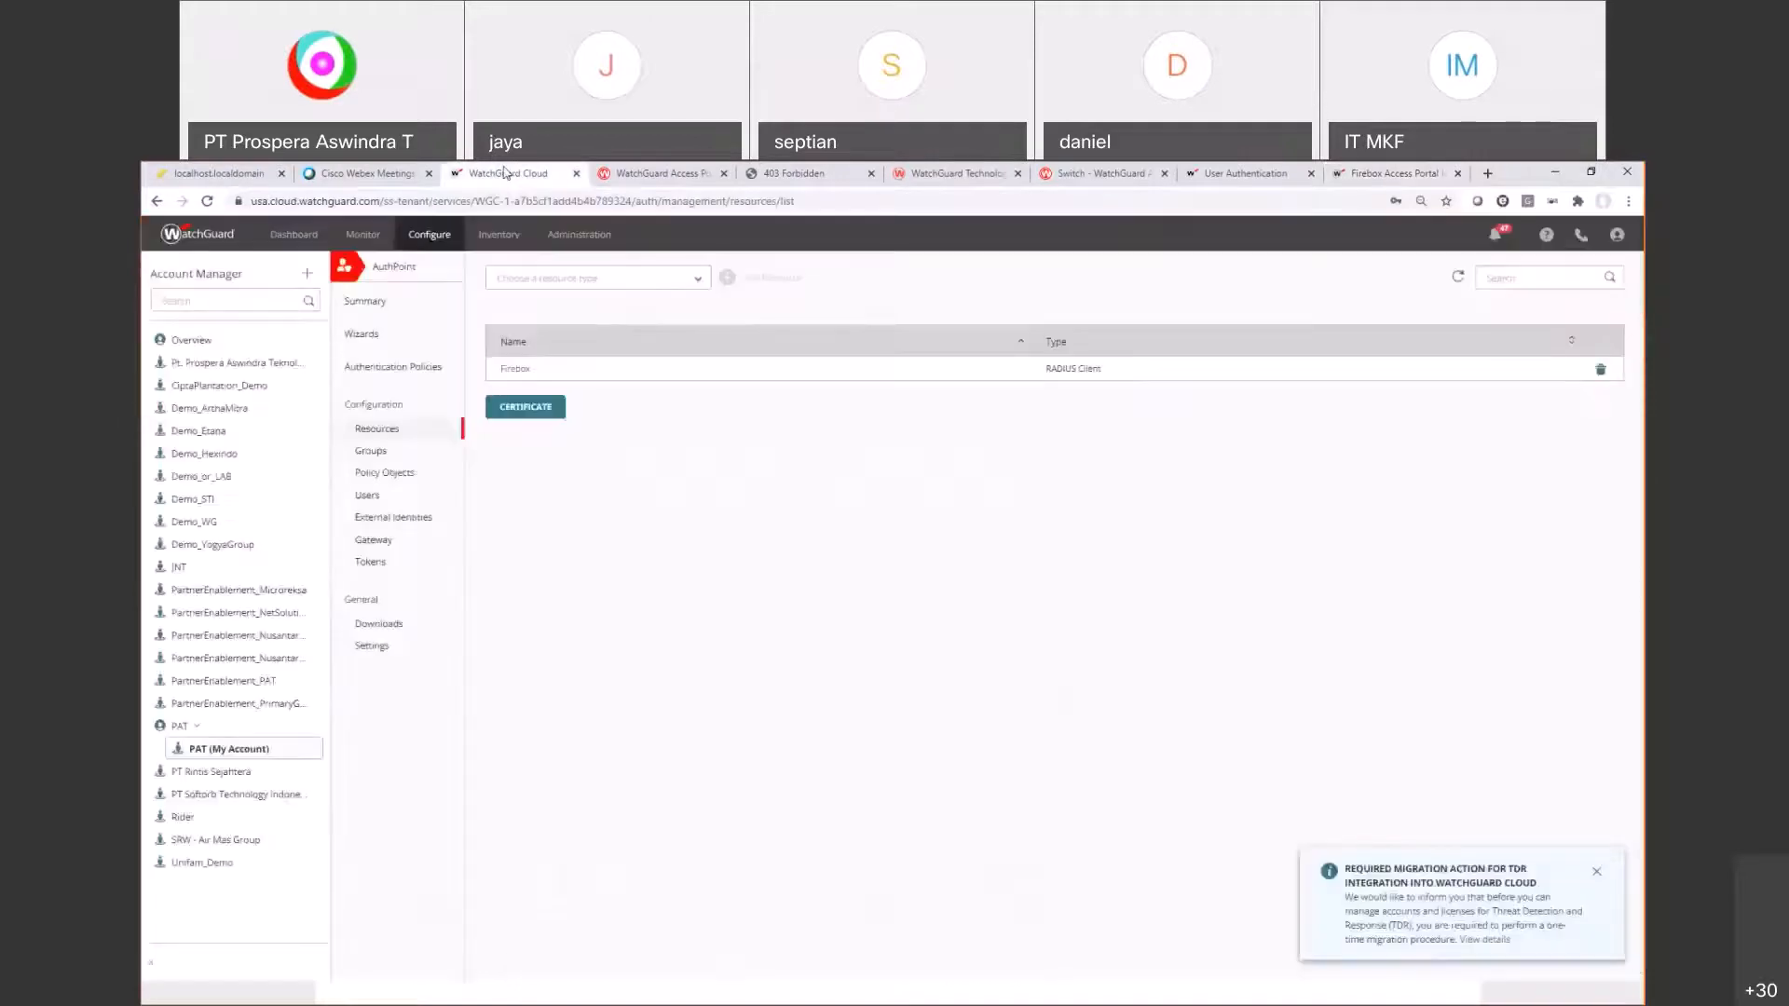
click(424, 242)
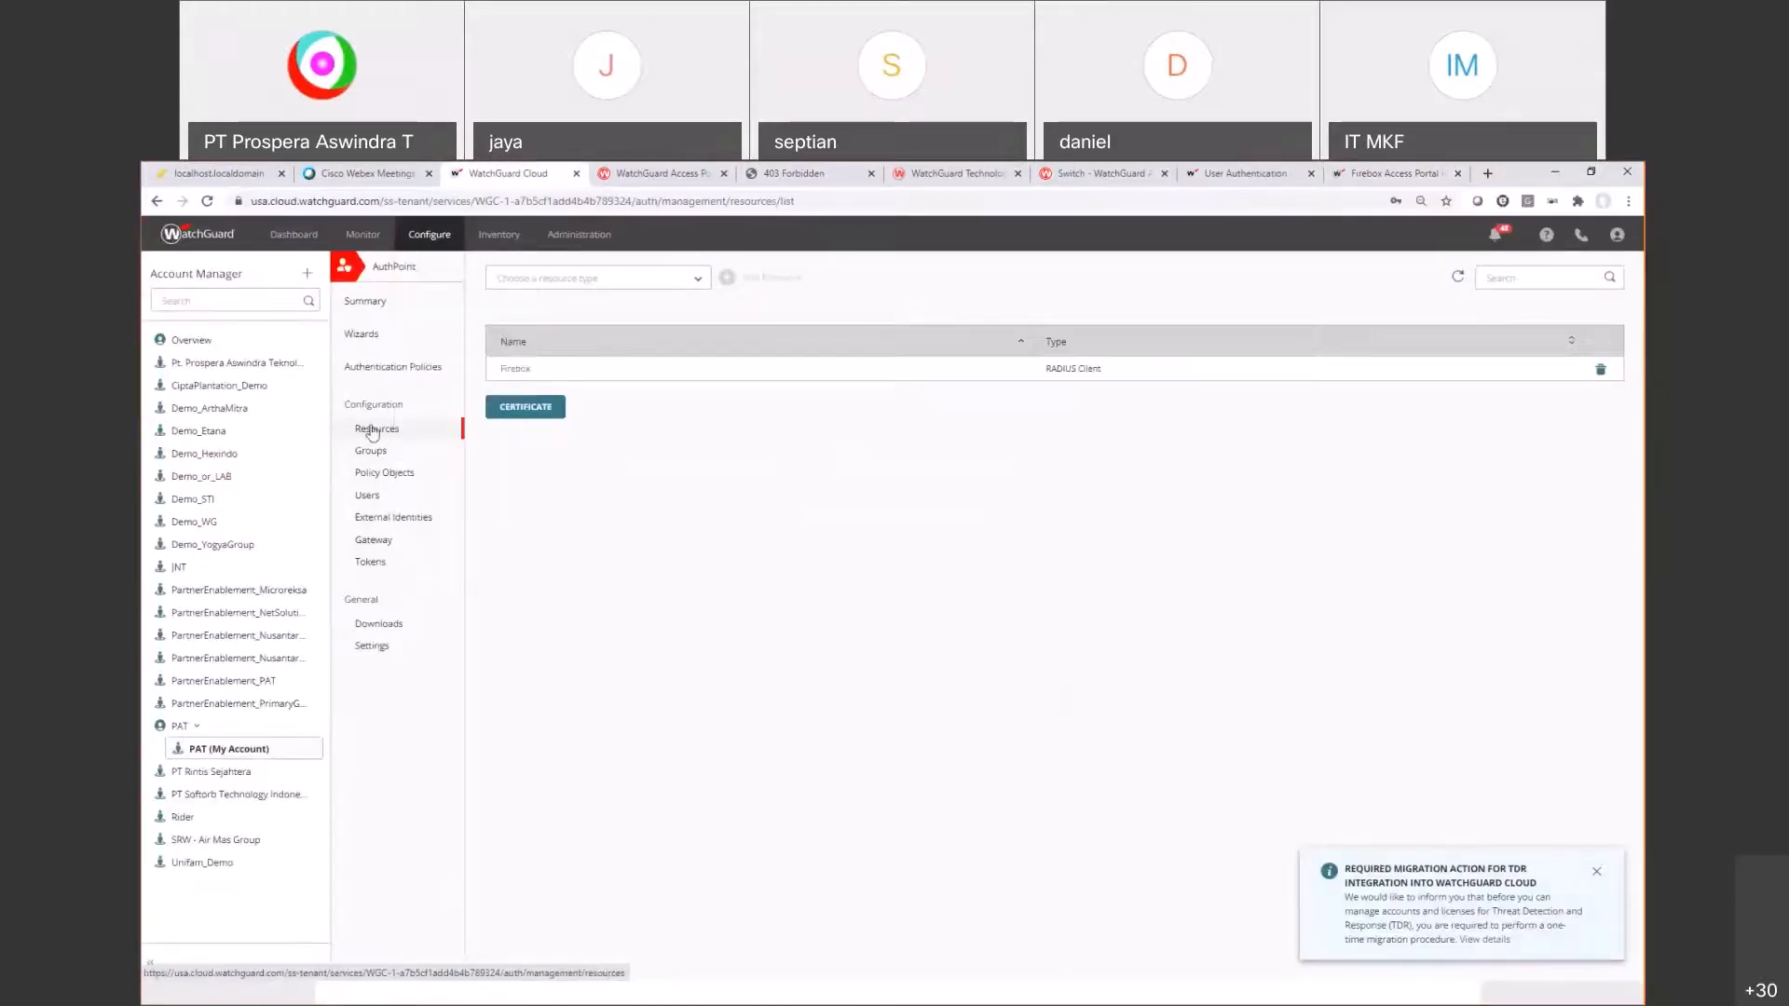
click(544, 413)
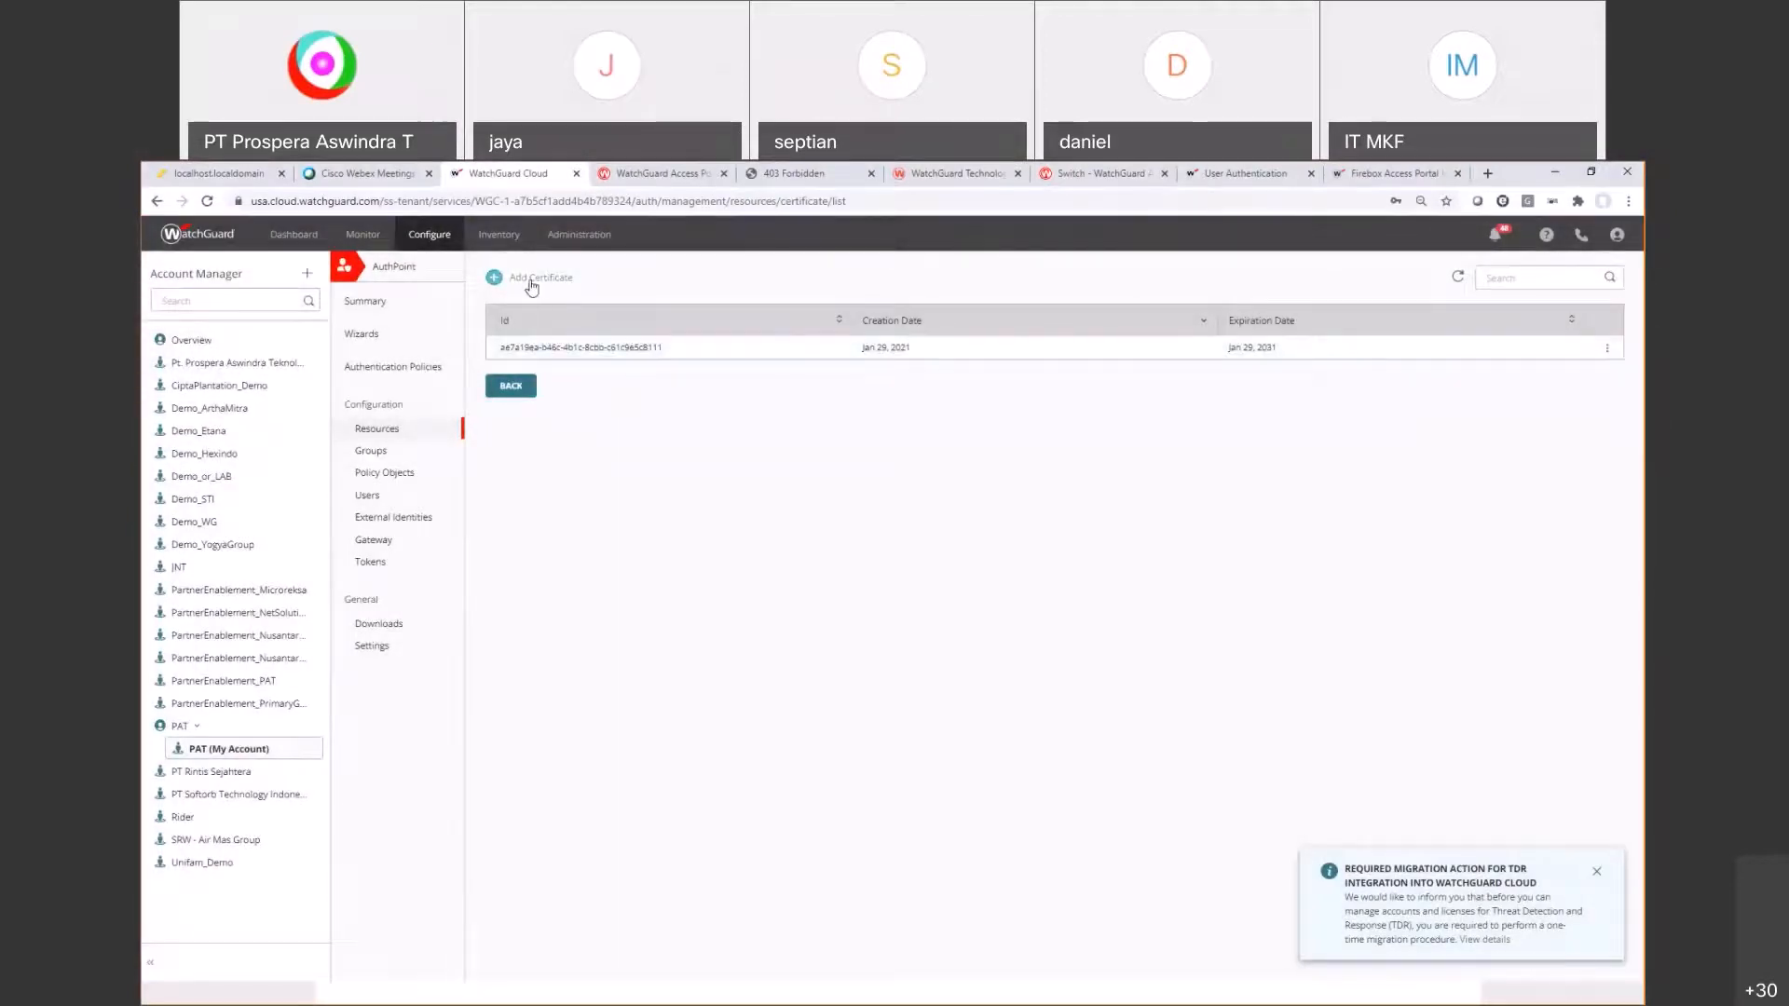
click(1607, 352)
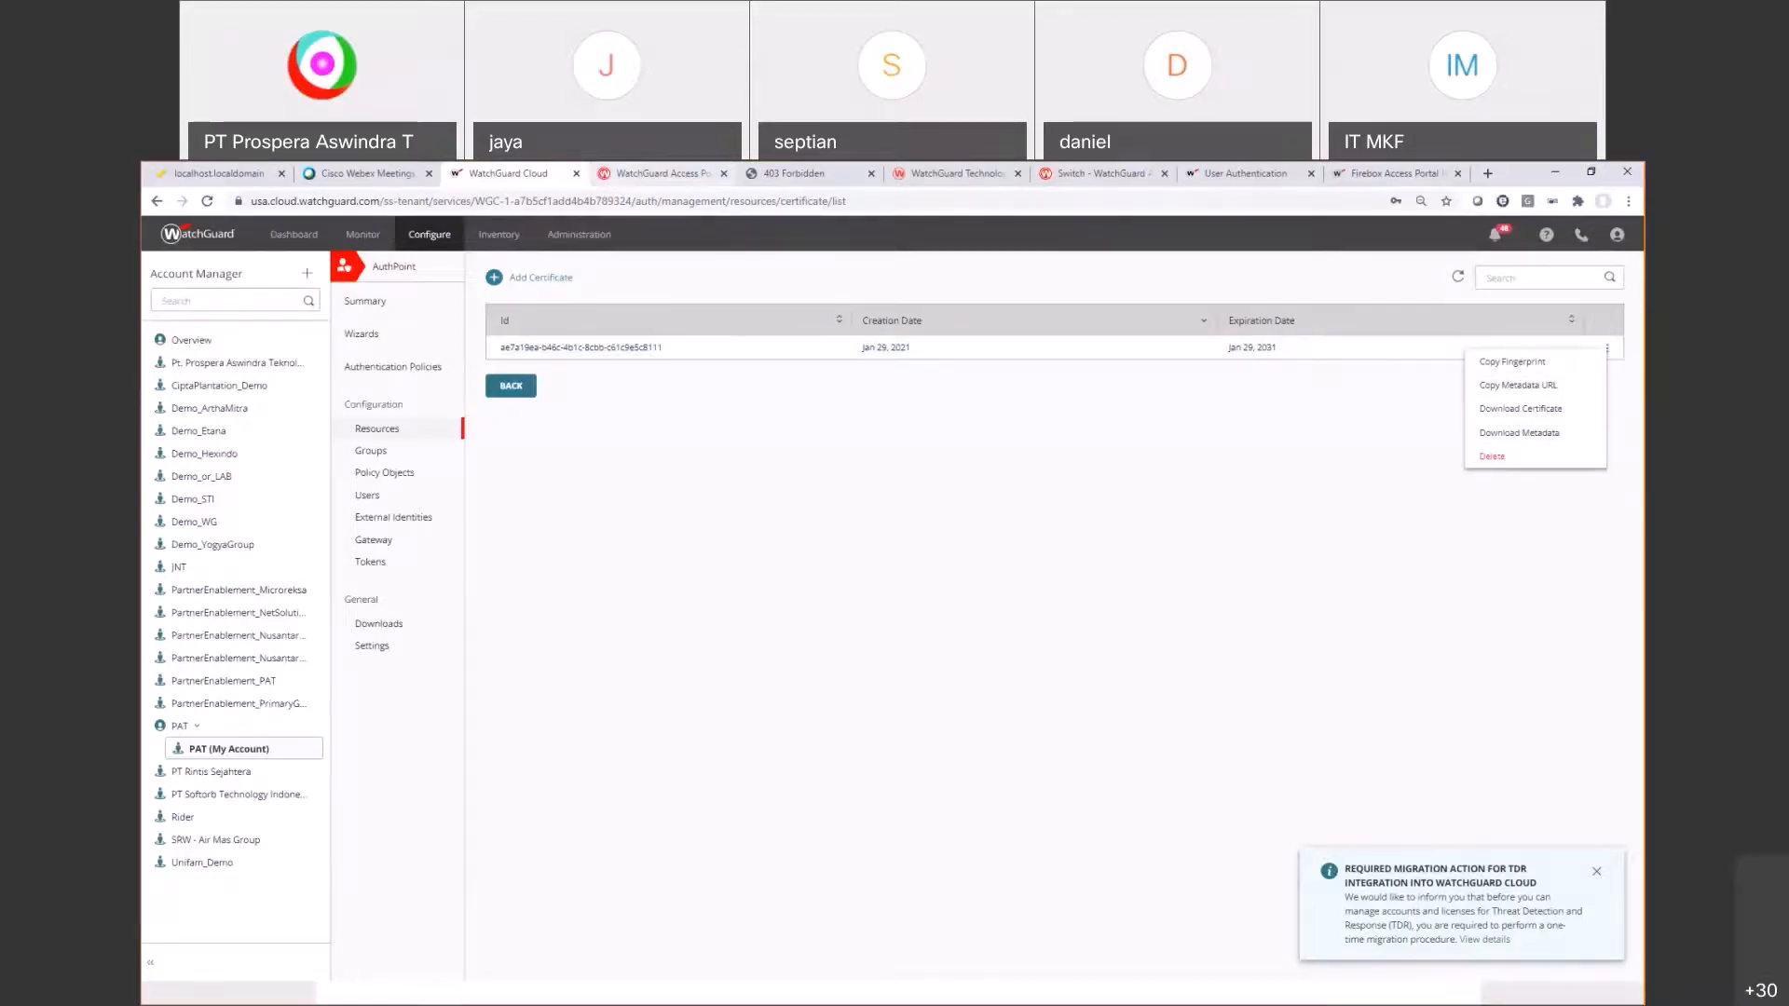
Step: Read and highlight step 5 of the Firebox Access Portal help page
key(ctrl+Tab)
key(ctrl+9)
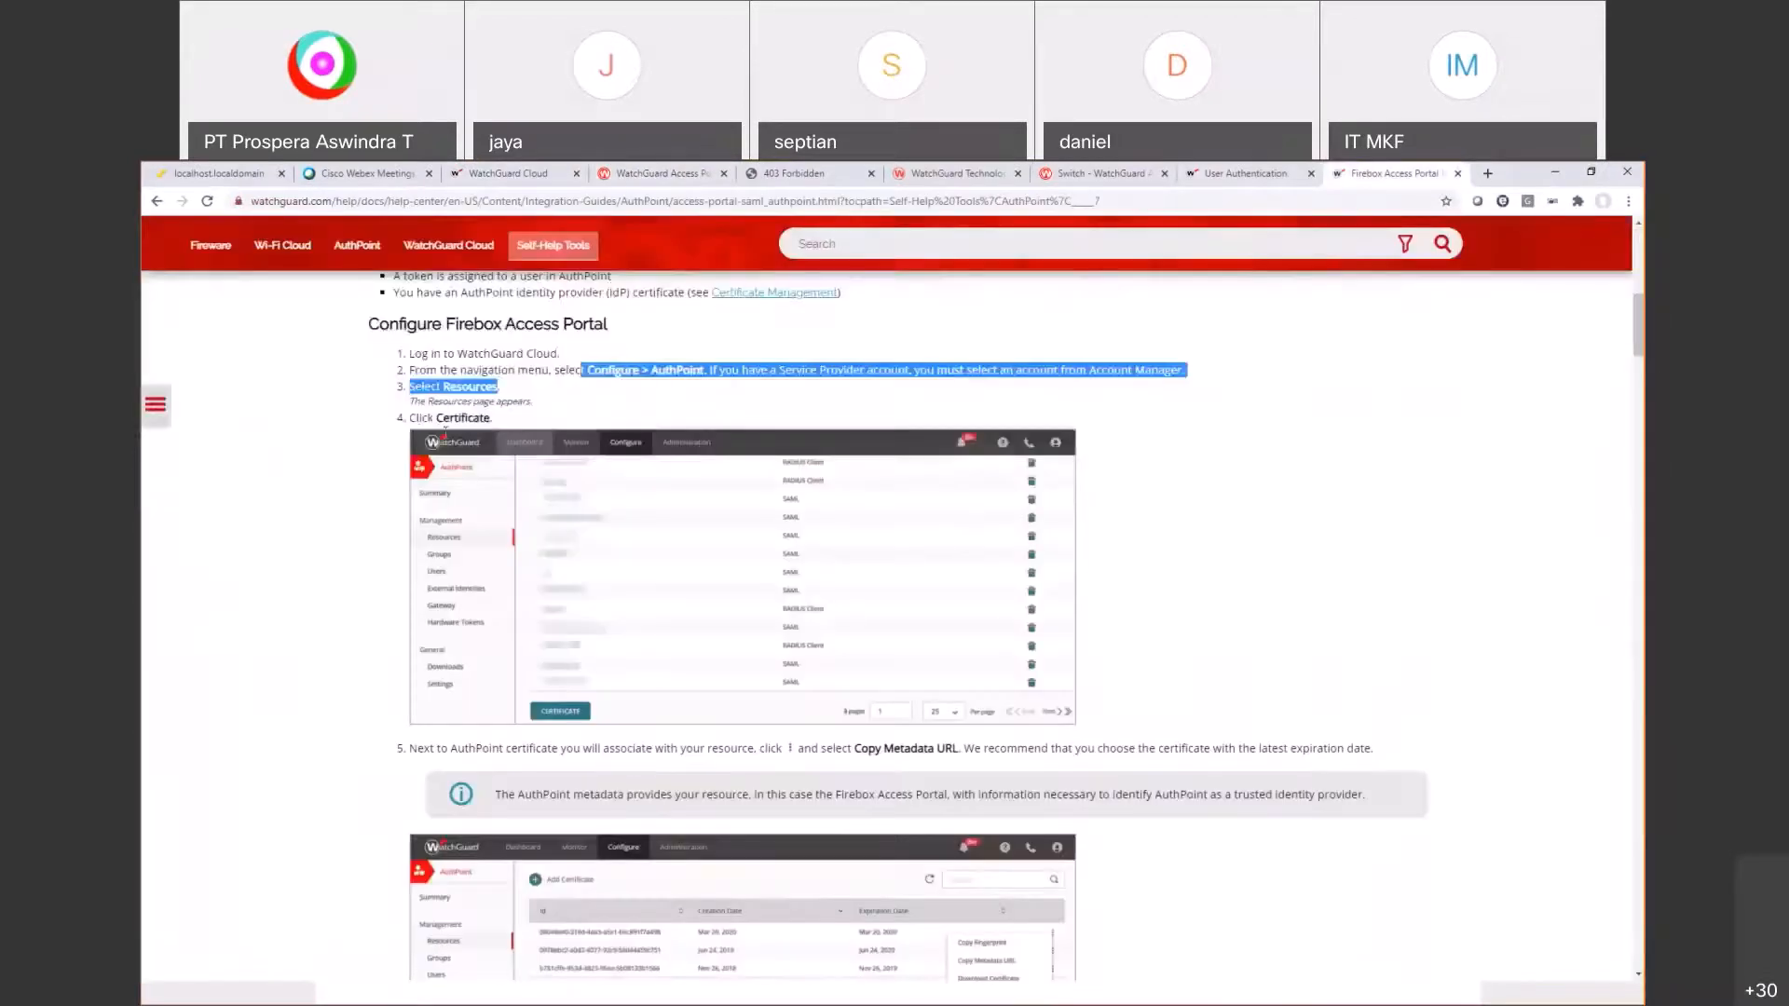
scroll(437, 590, down, 2)
drag(432, 591, 451, 591)
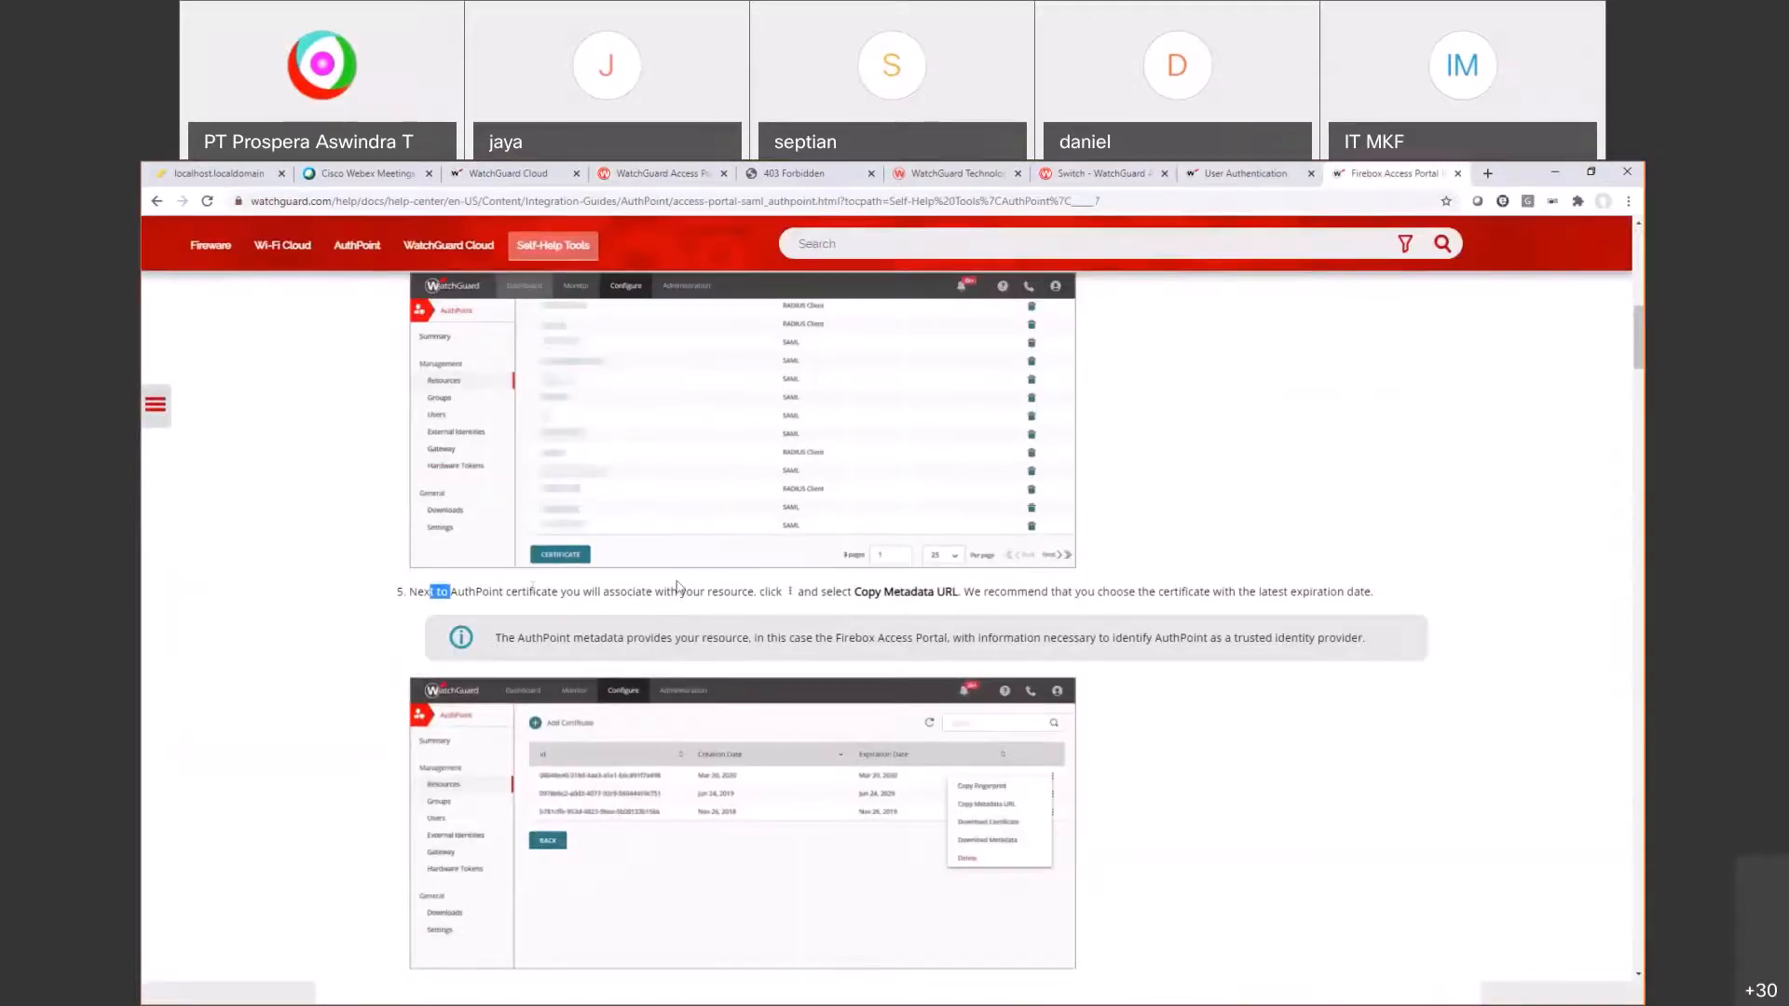
drag(884, 591, 1072, 592)
Step: Copy the certificate's metadata URL and paste it into a new Notepad window
click(500, 171)
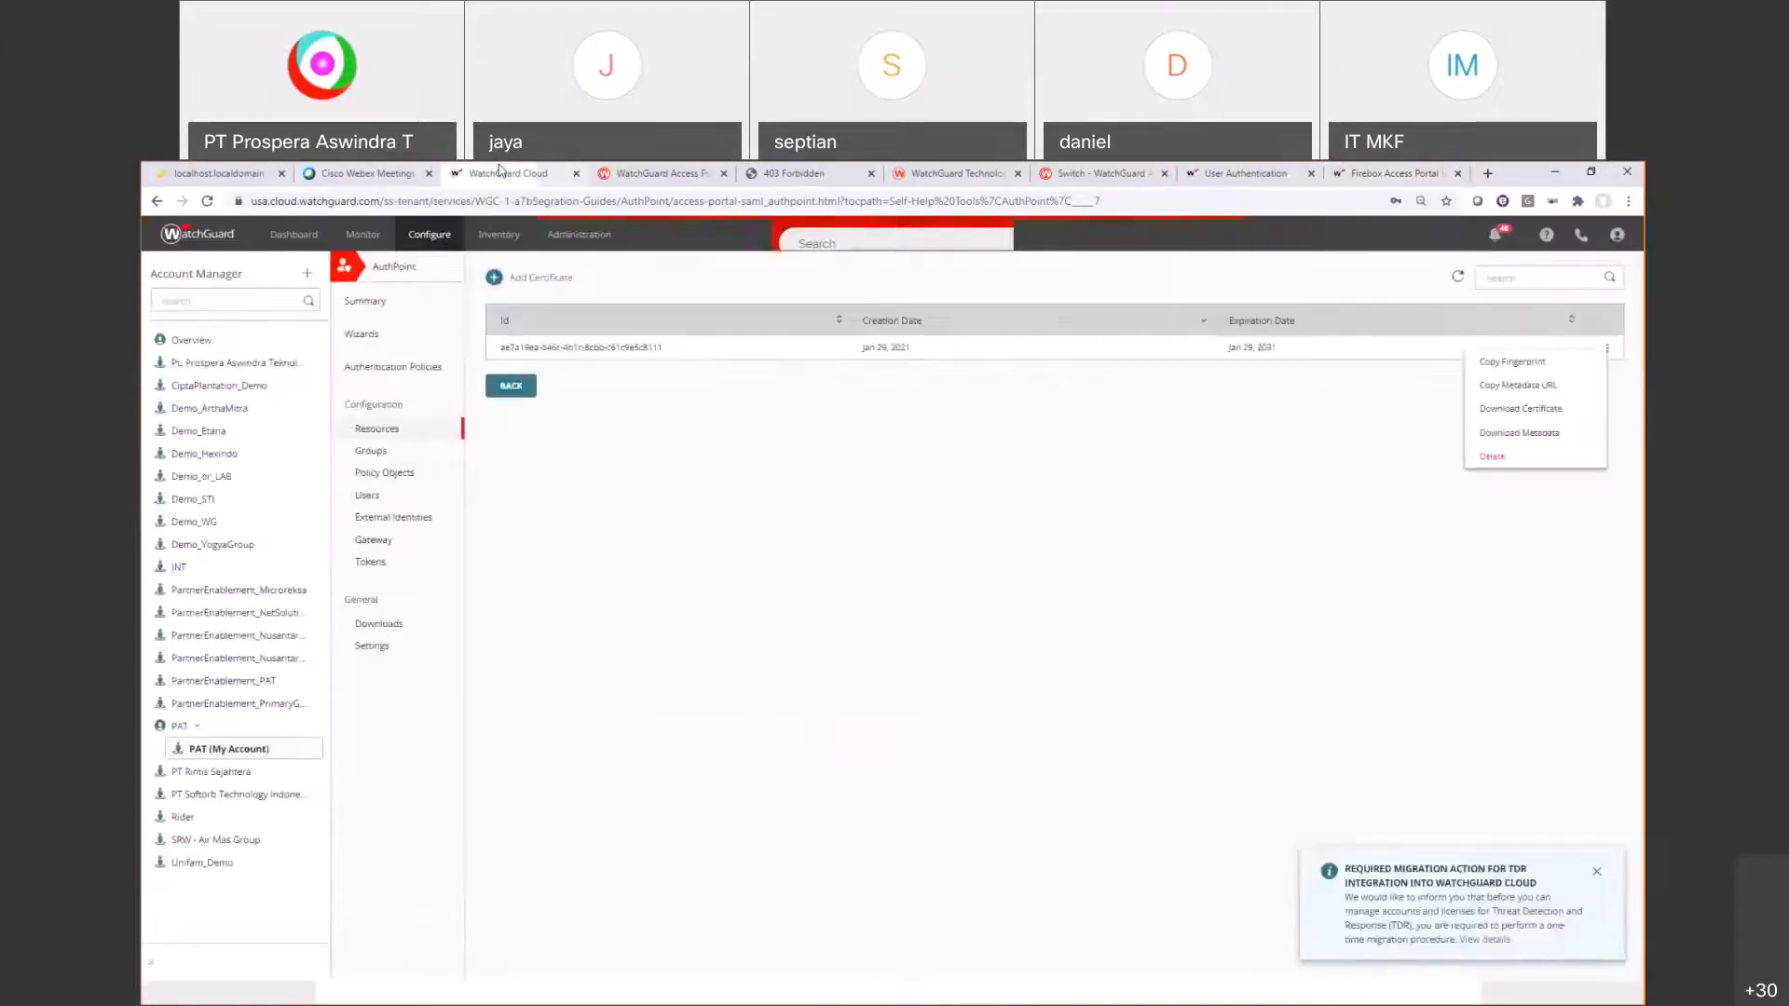
click(1532, 385)
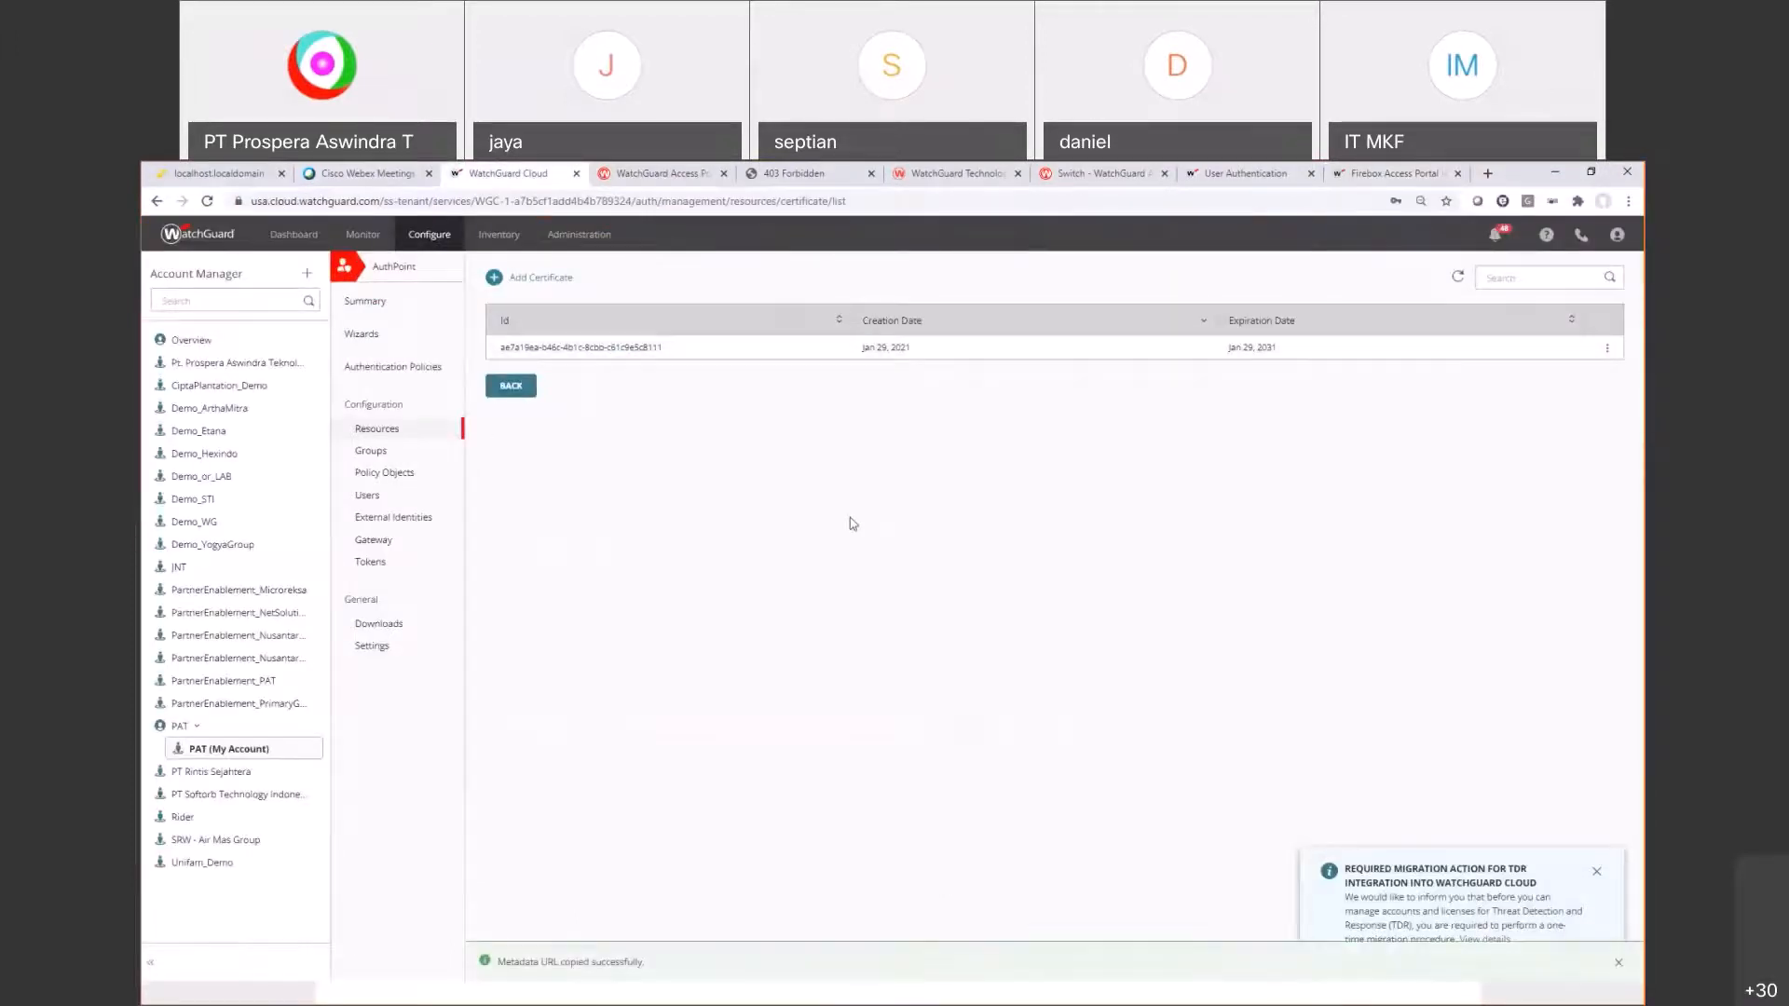
key(super+r)
key(Return)
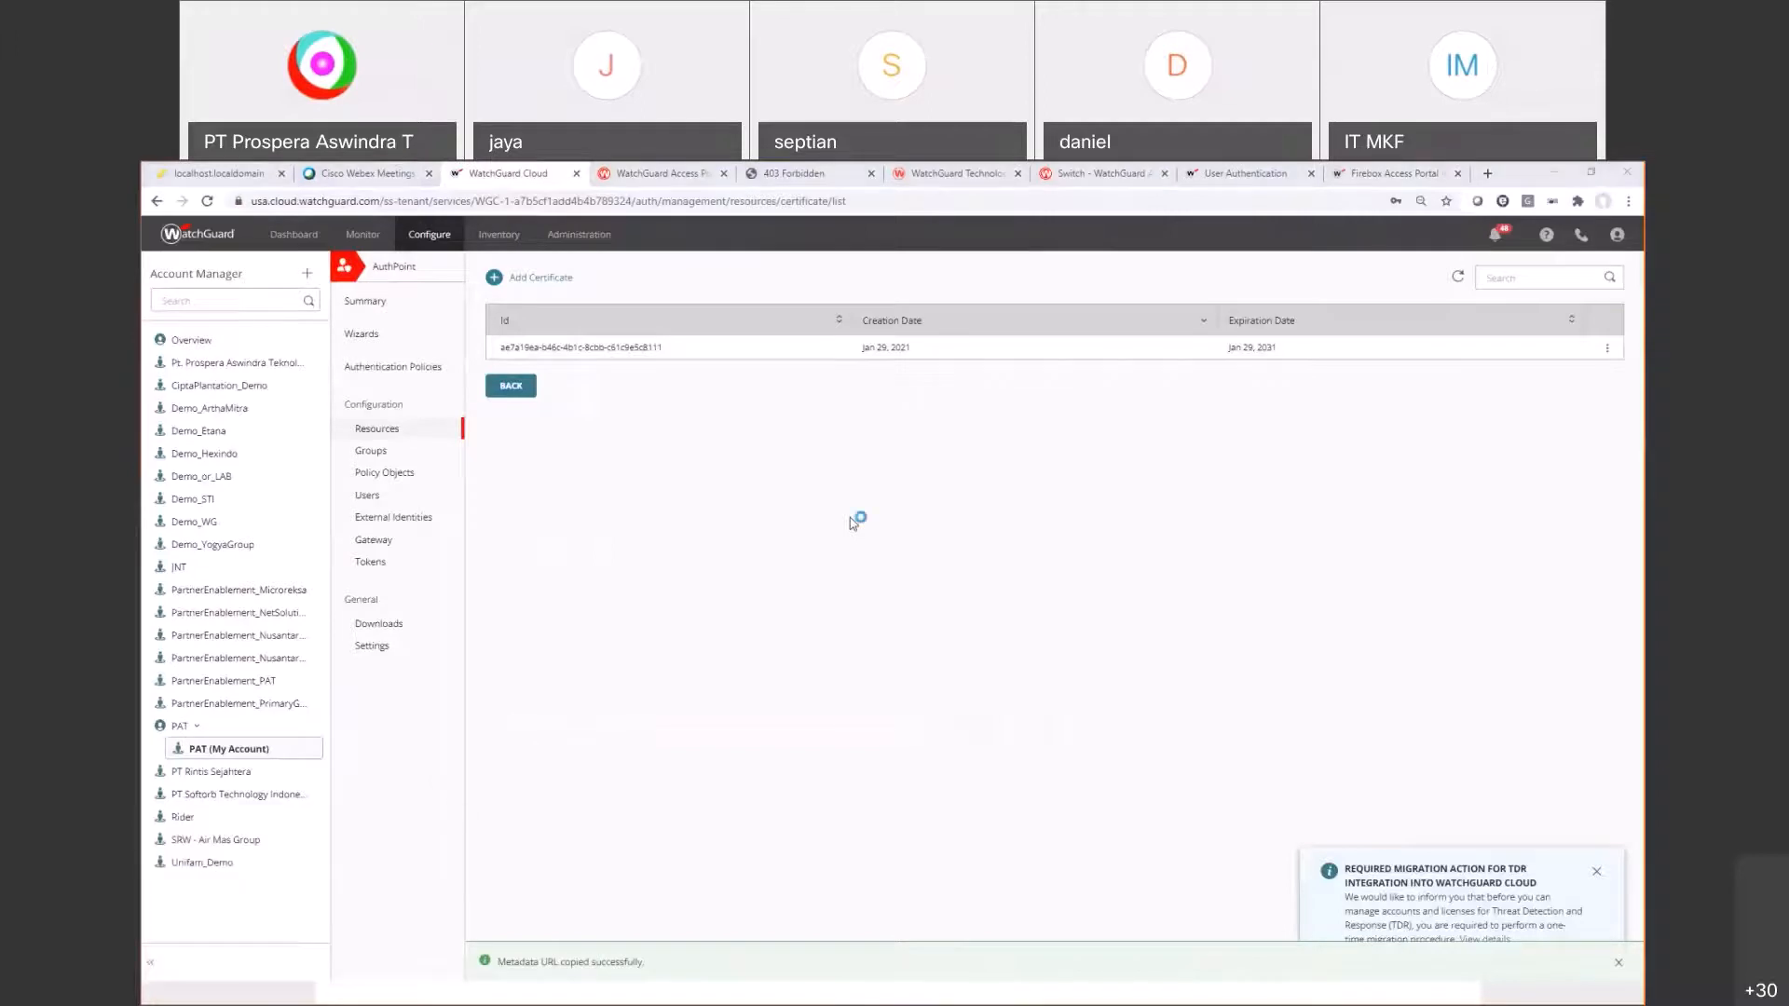
key(ctrl+v)
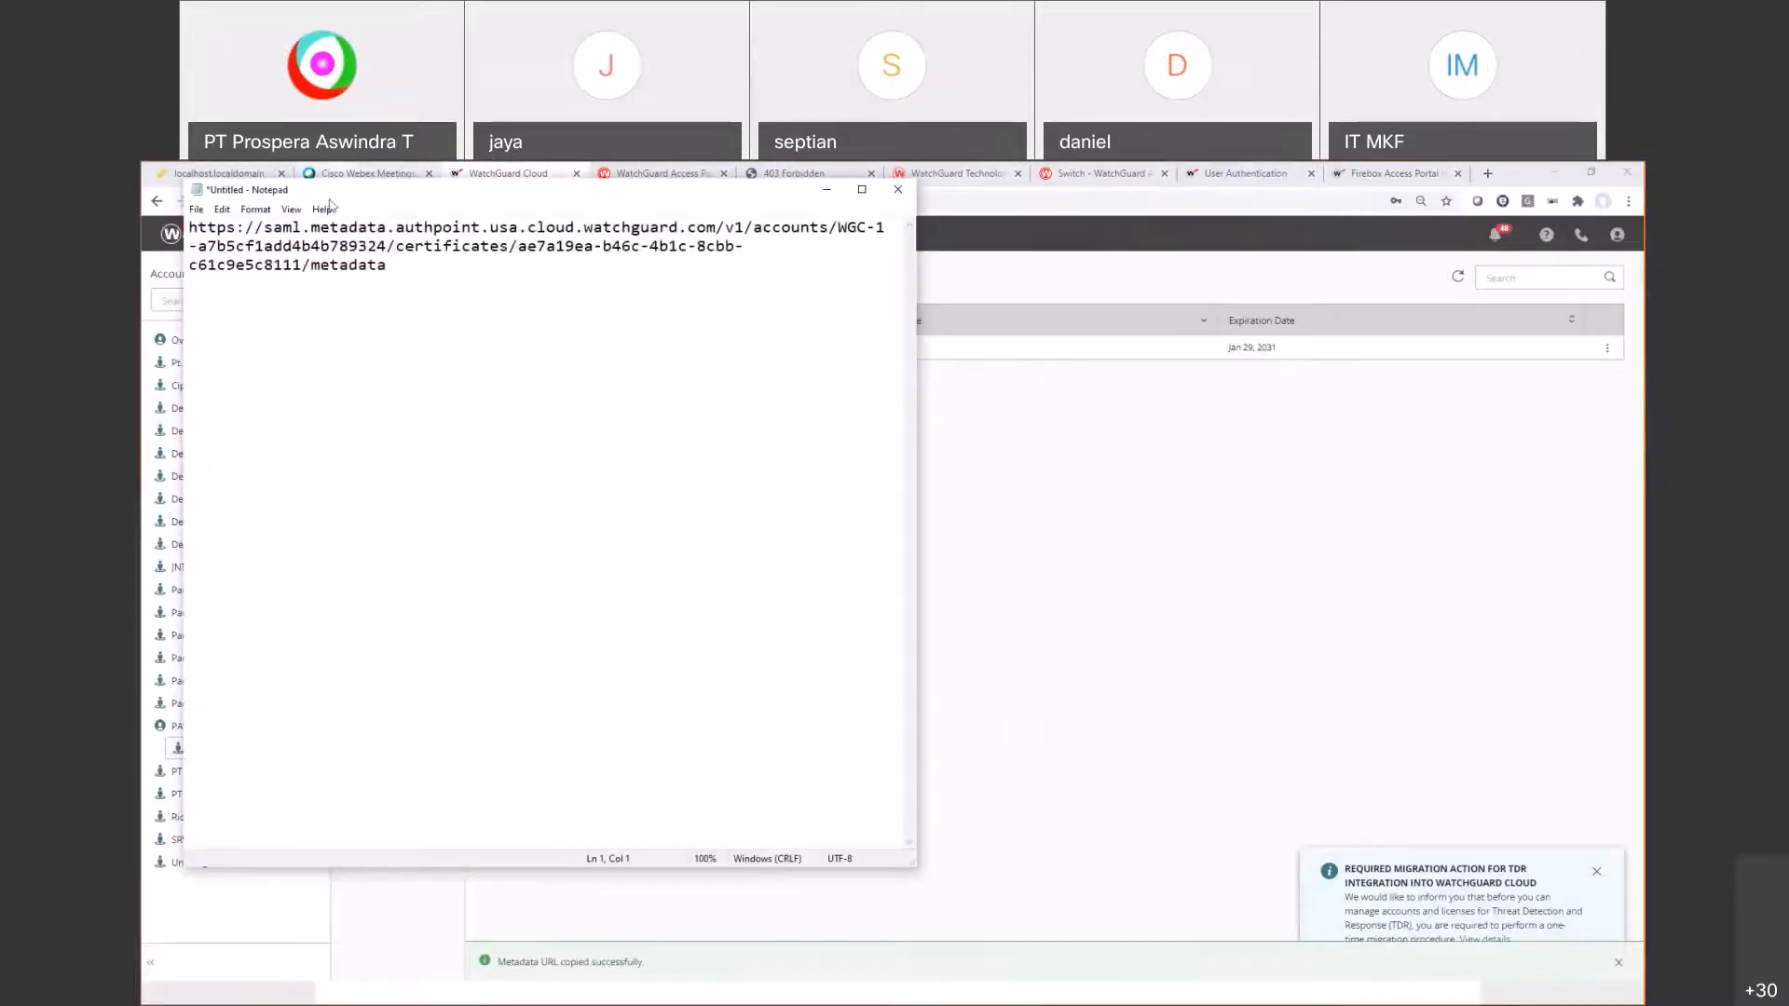
Step: Add a 'metadata url:' label line above the pasted URL in Notepad
drag(354, 190, 478, 338)
click(313, 375)
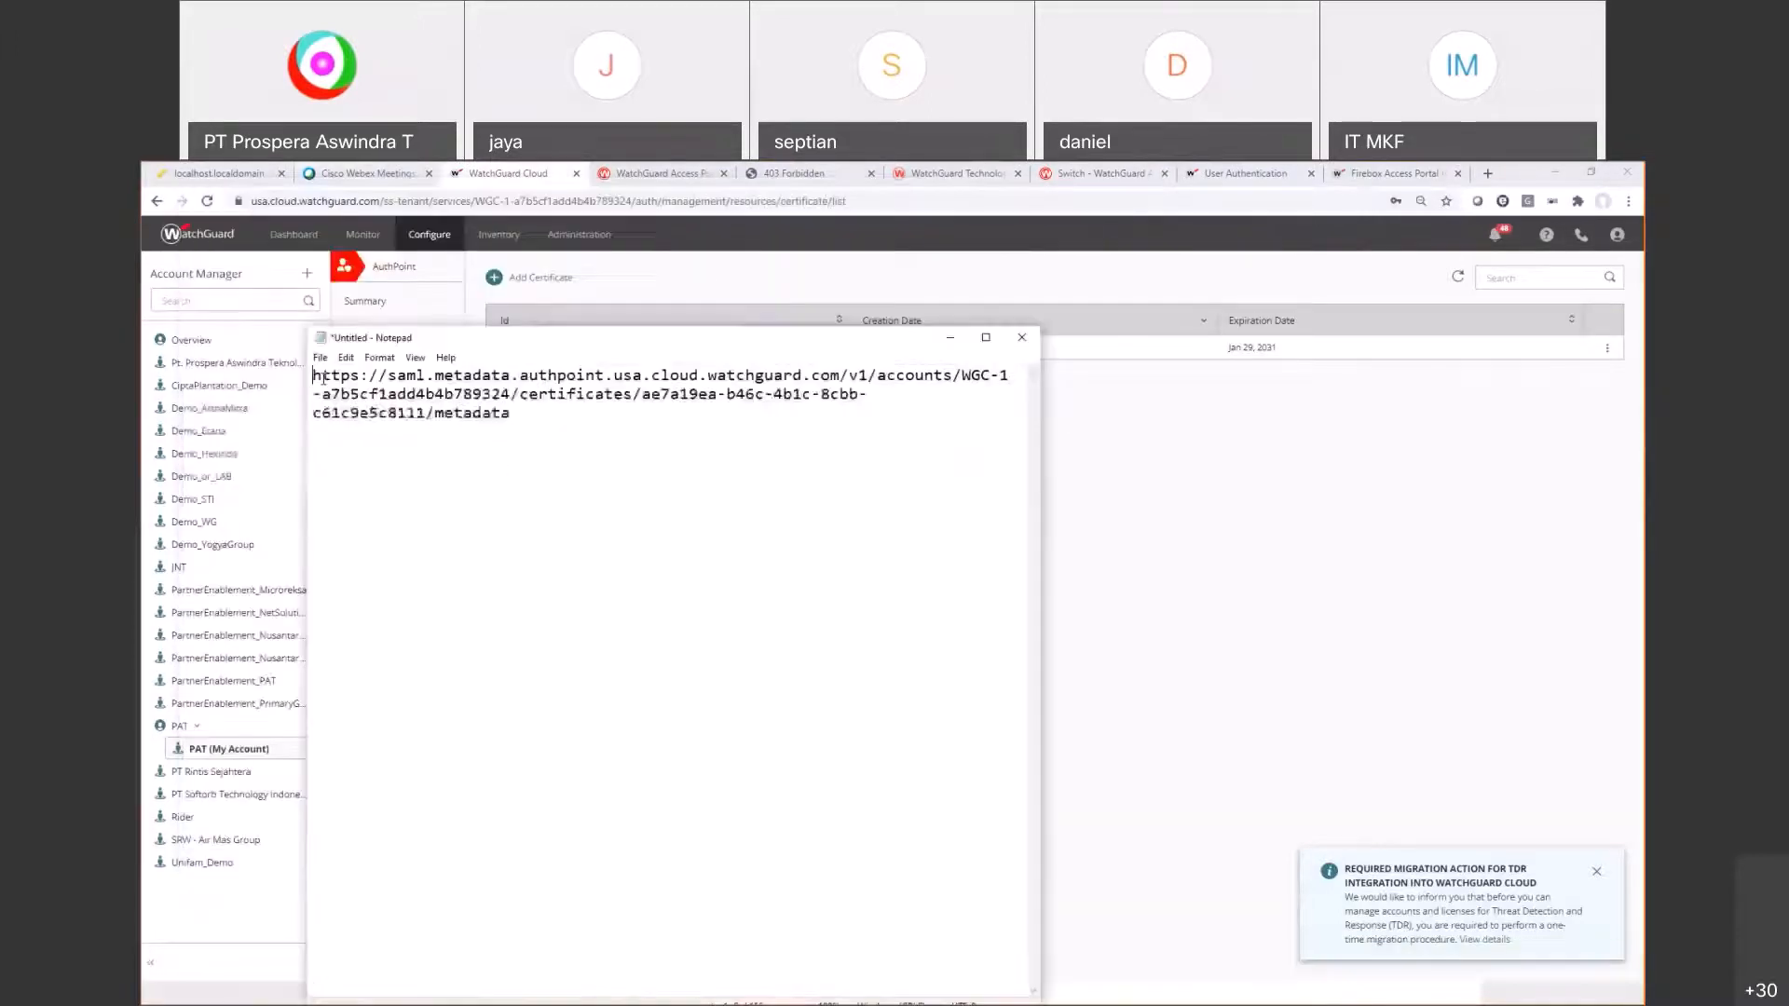
key(Return)
click(323, 378)
text(m)
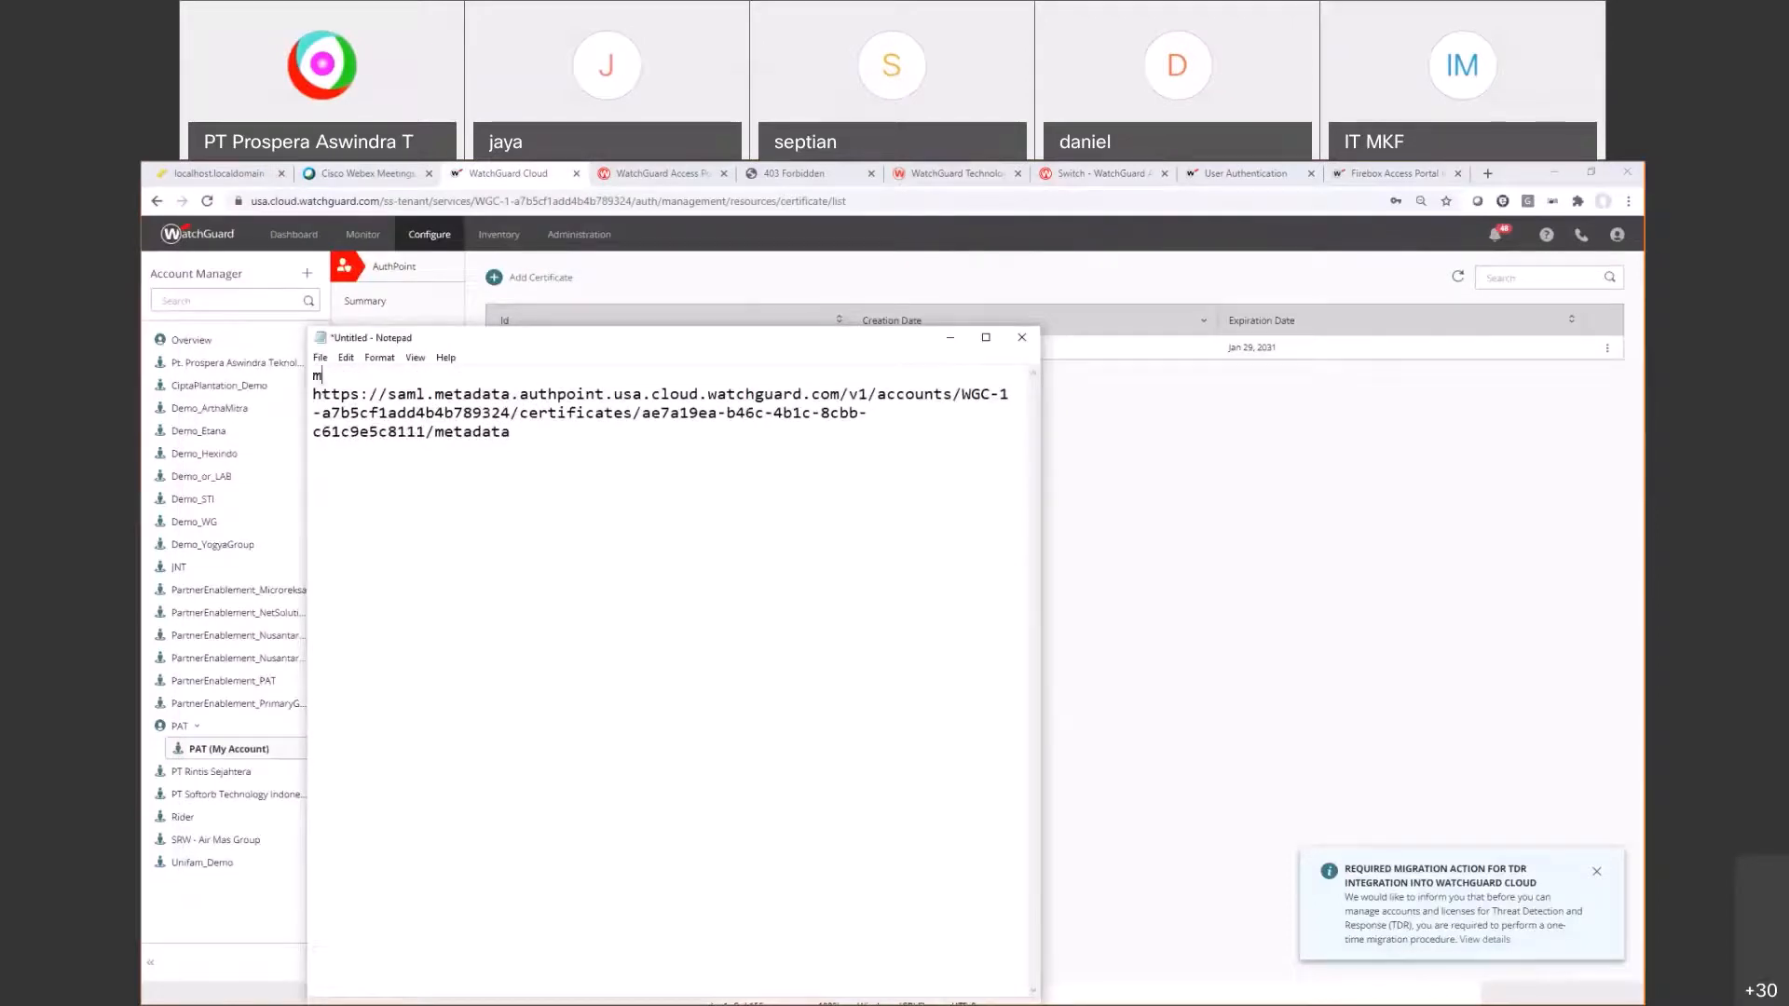
text(etadata url:)
click(636, 324)
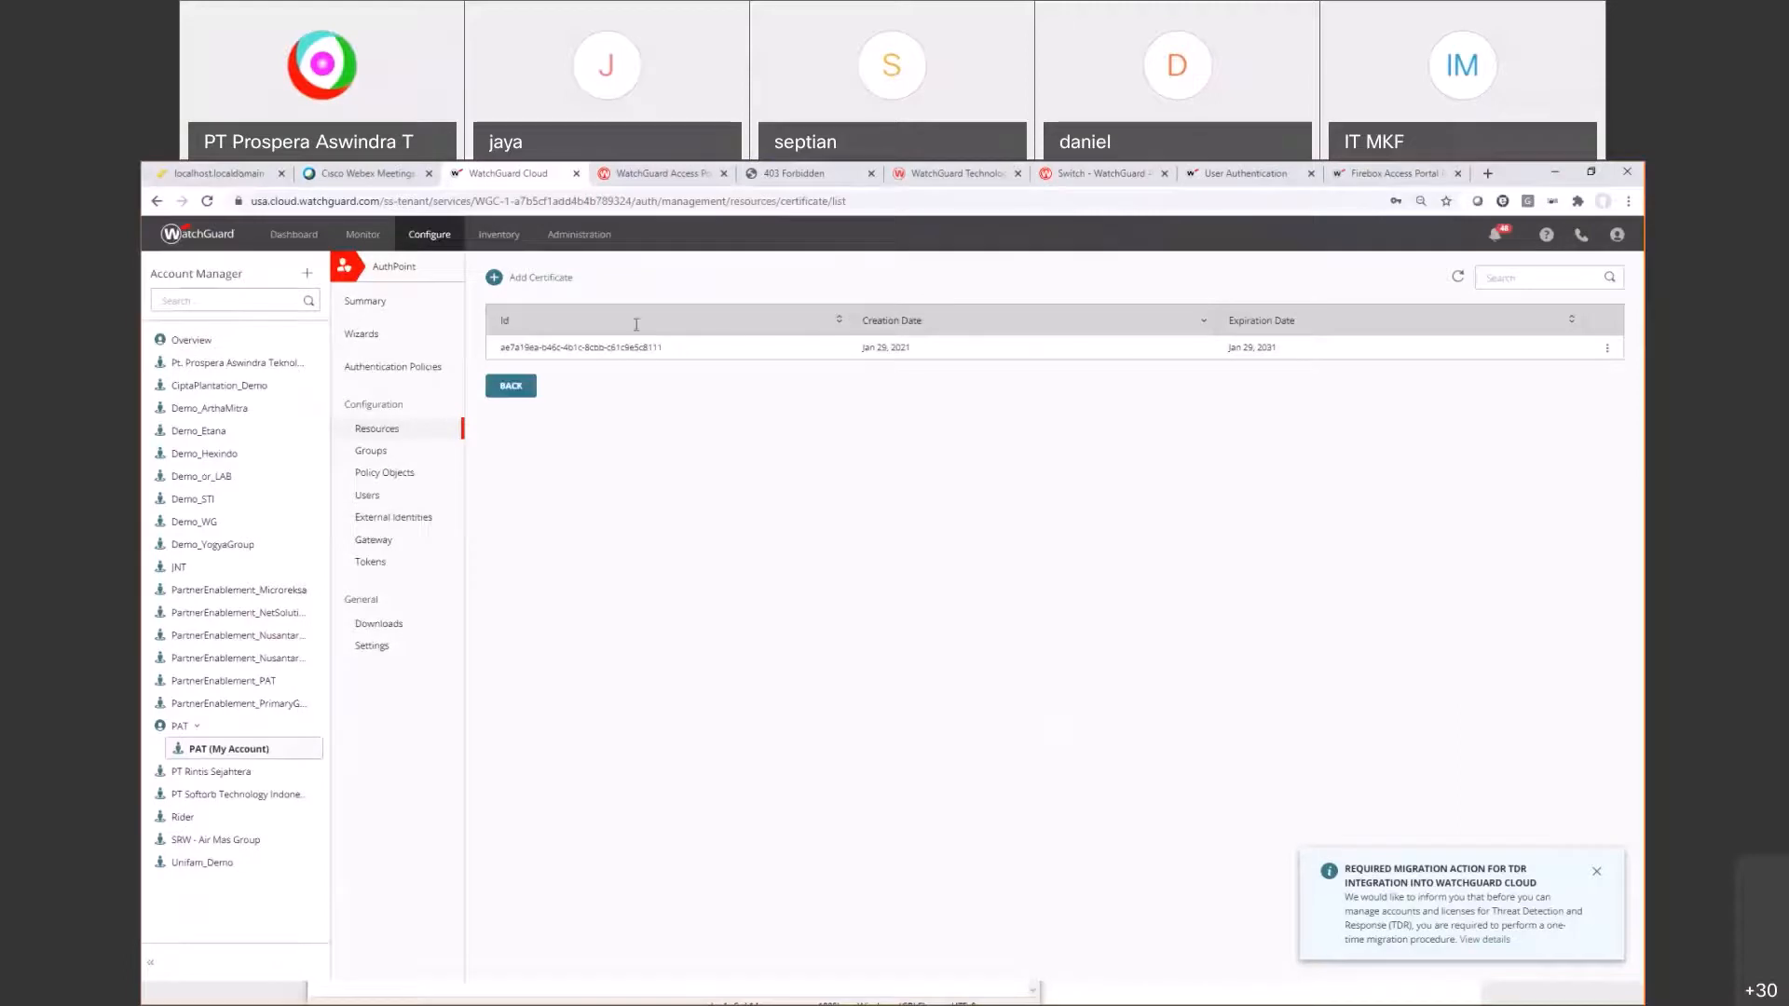
Step: Highlight guide steps 6–11 covering login and the Access Portal SAML settings
click(1394, 173)
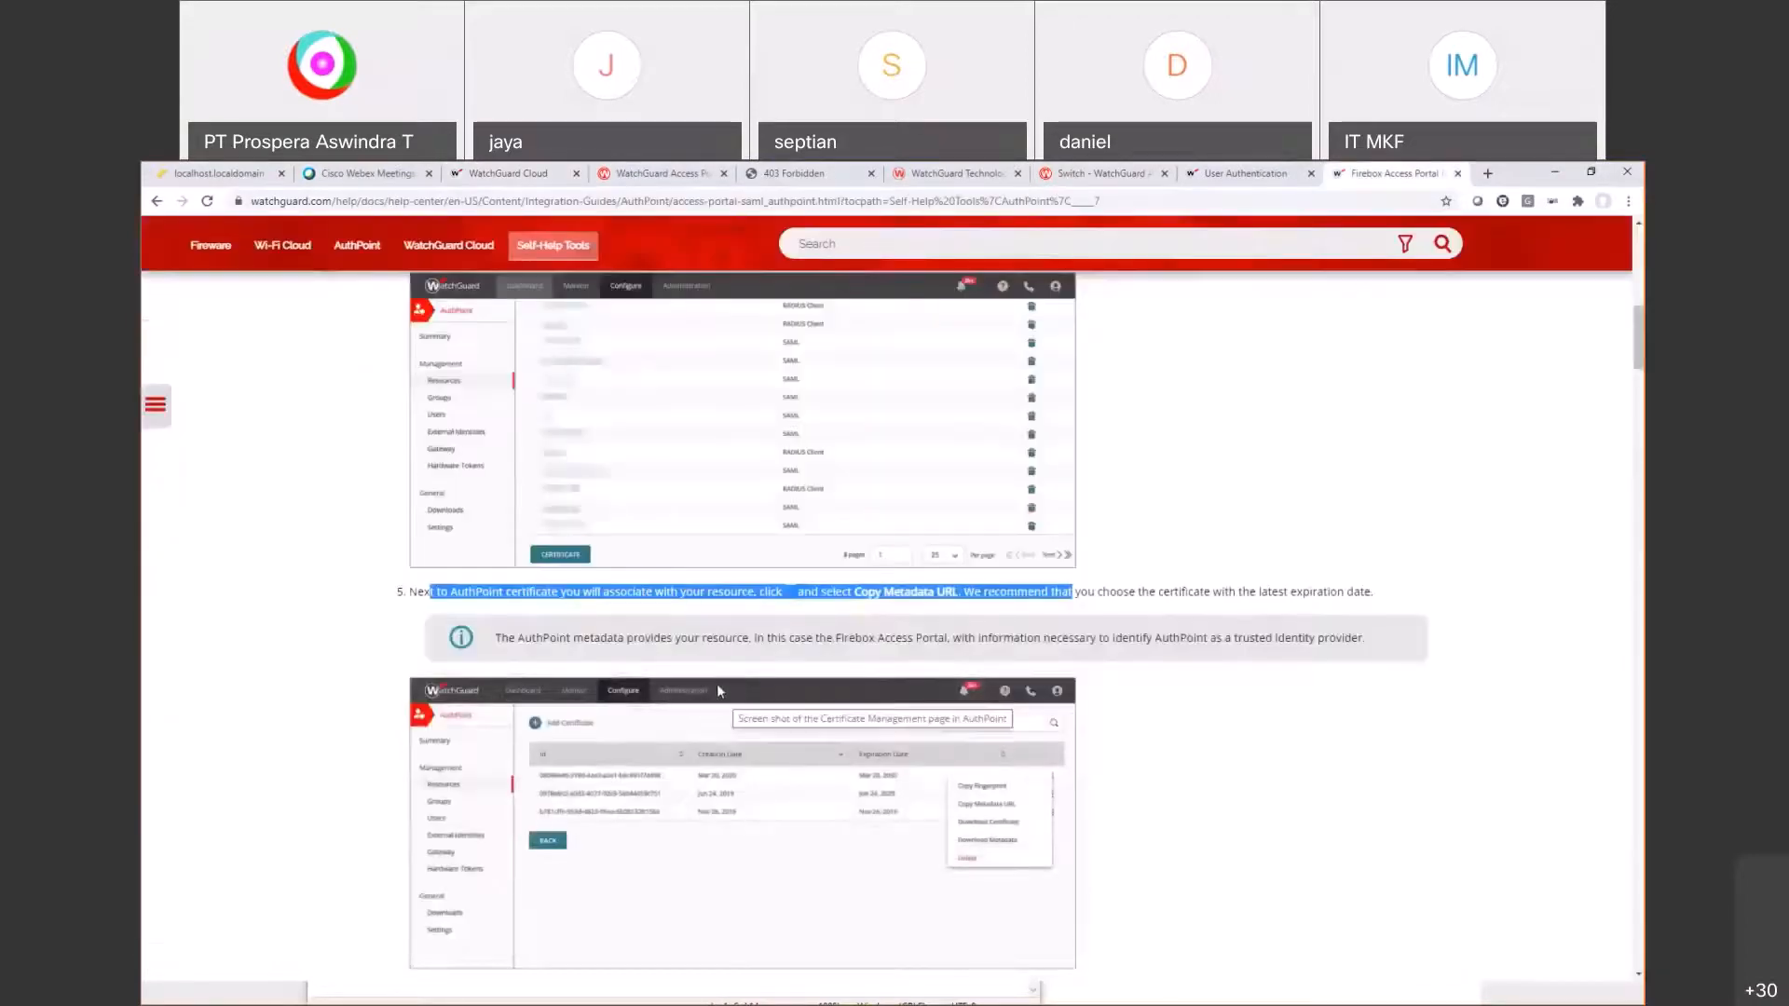
scroll(838, 694, down, 5)
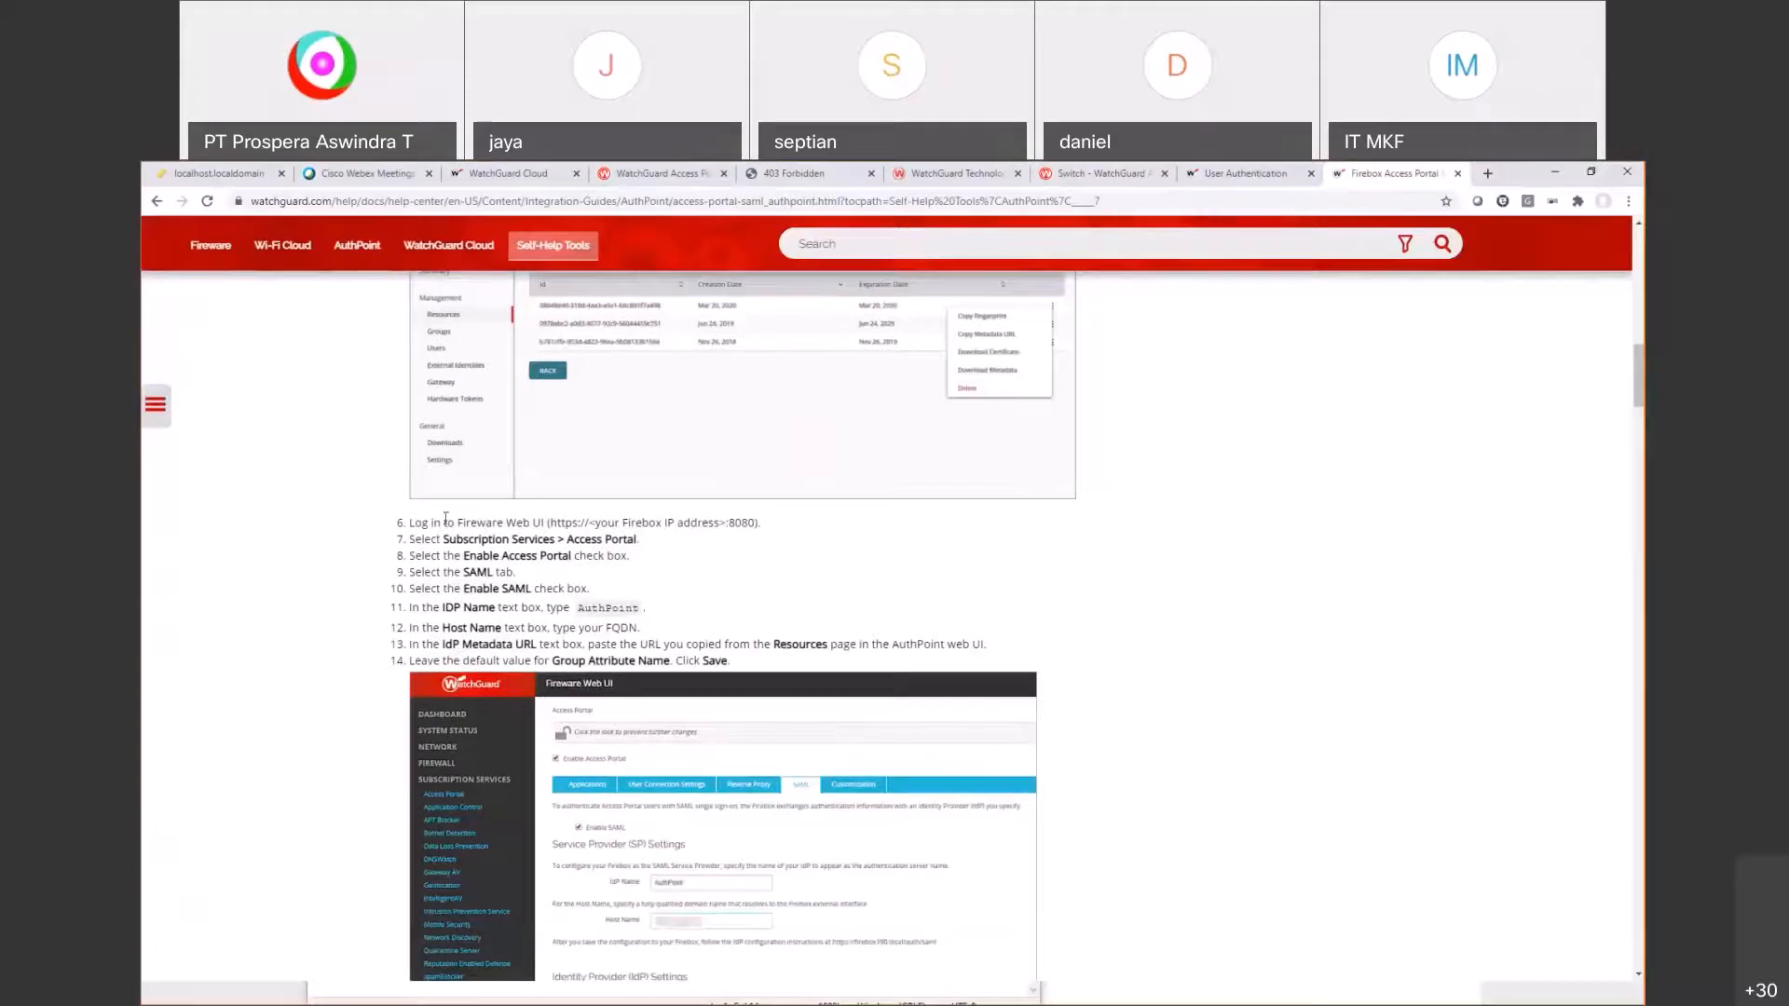
drag(444, 524, 751, 524)
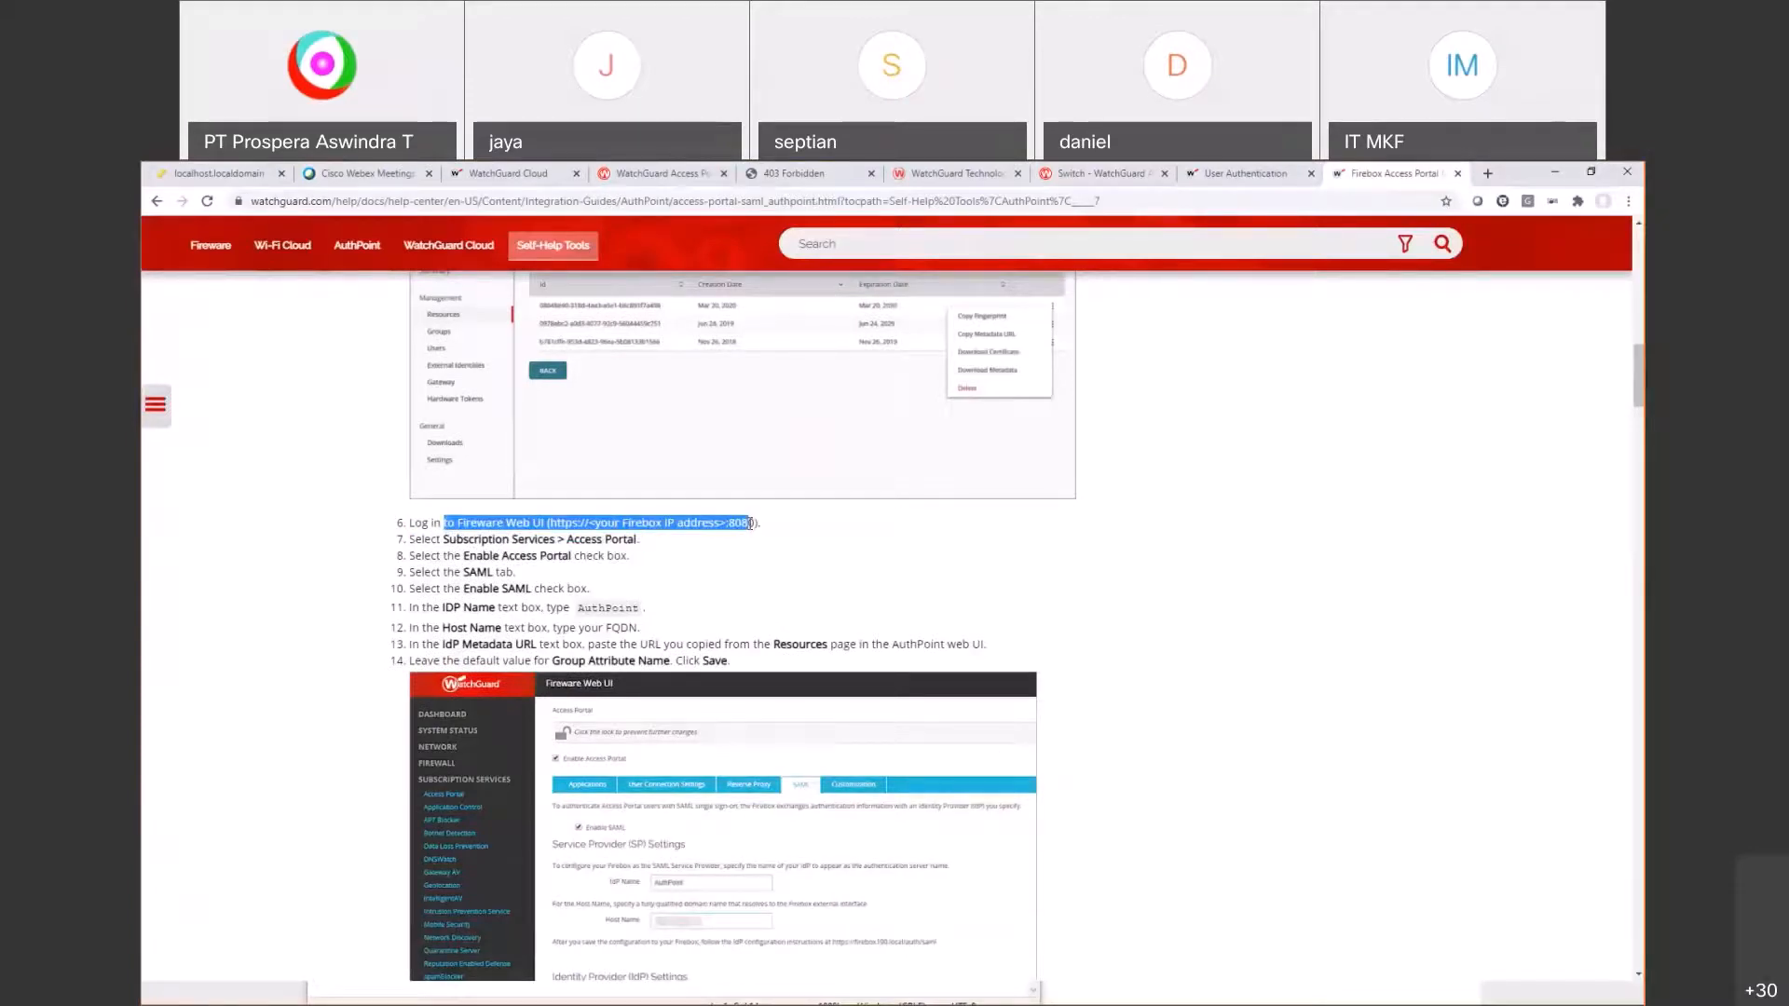
drag(750, 524, 750, 550)
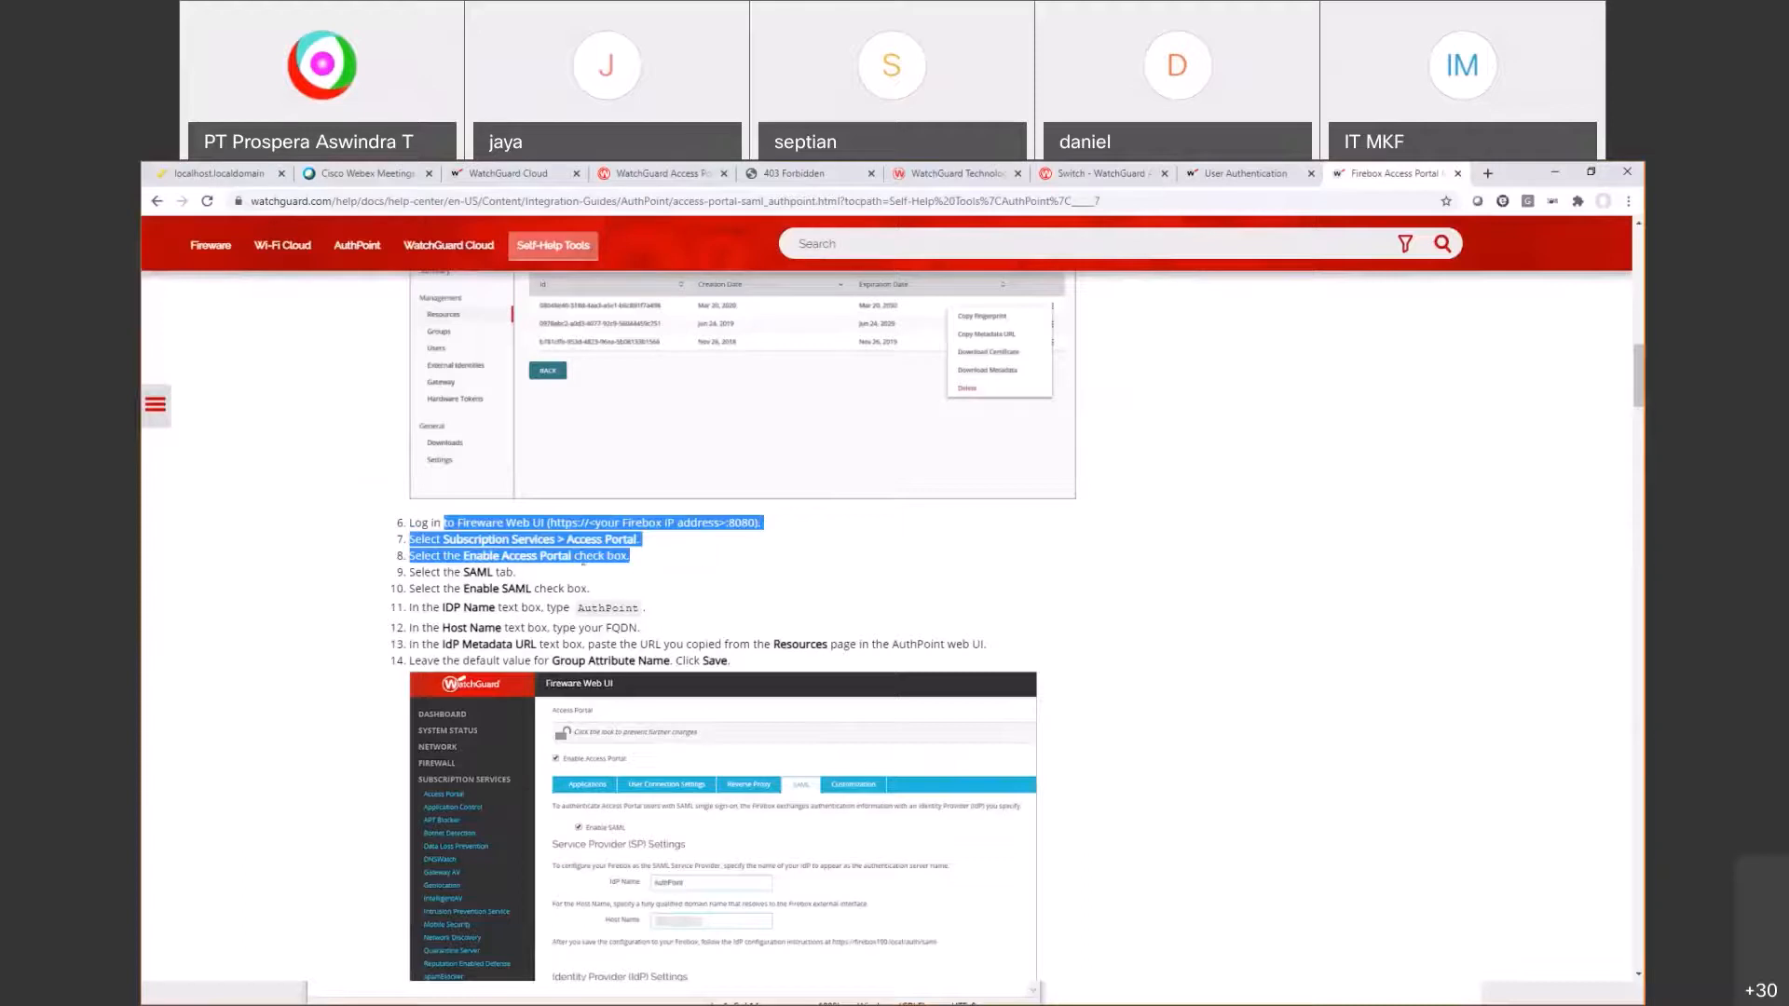
drag(443, 575, 641, 608)
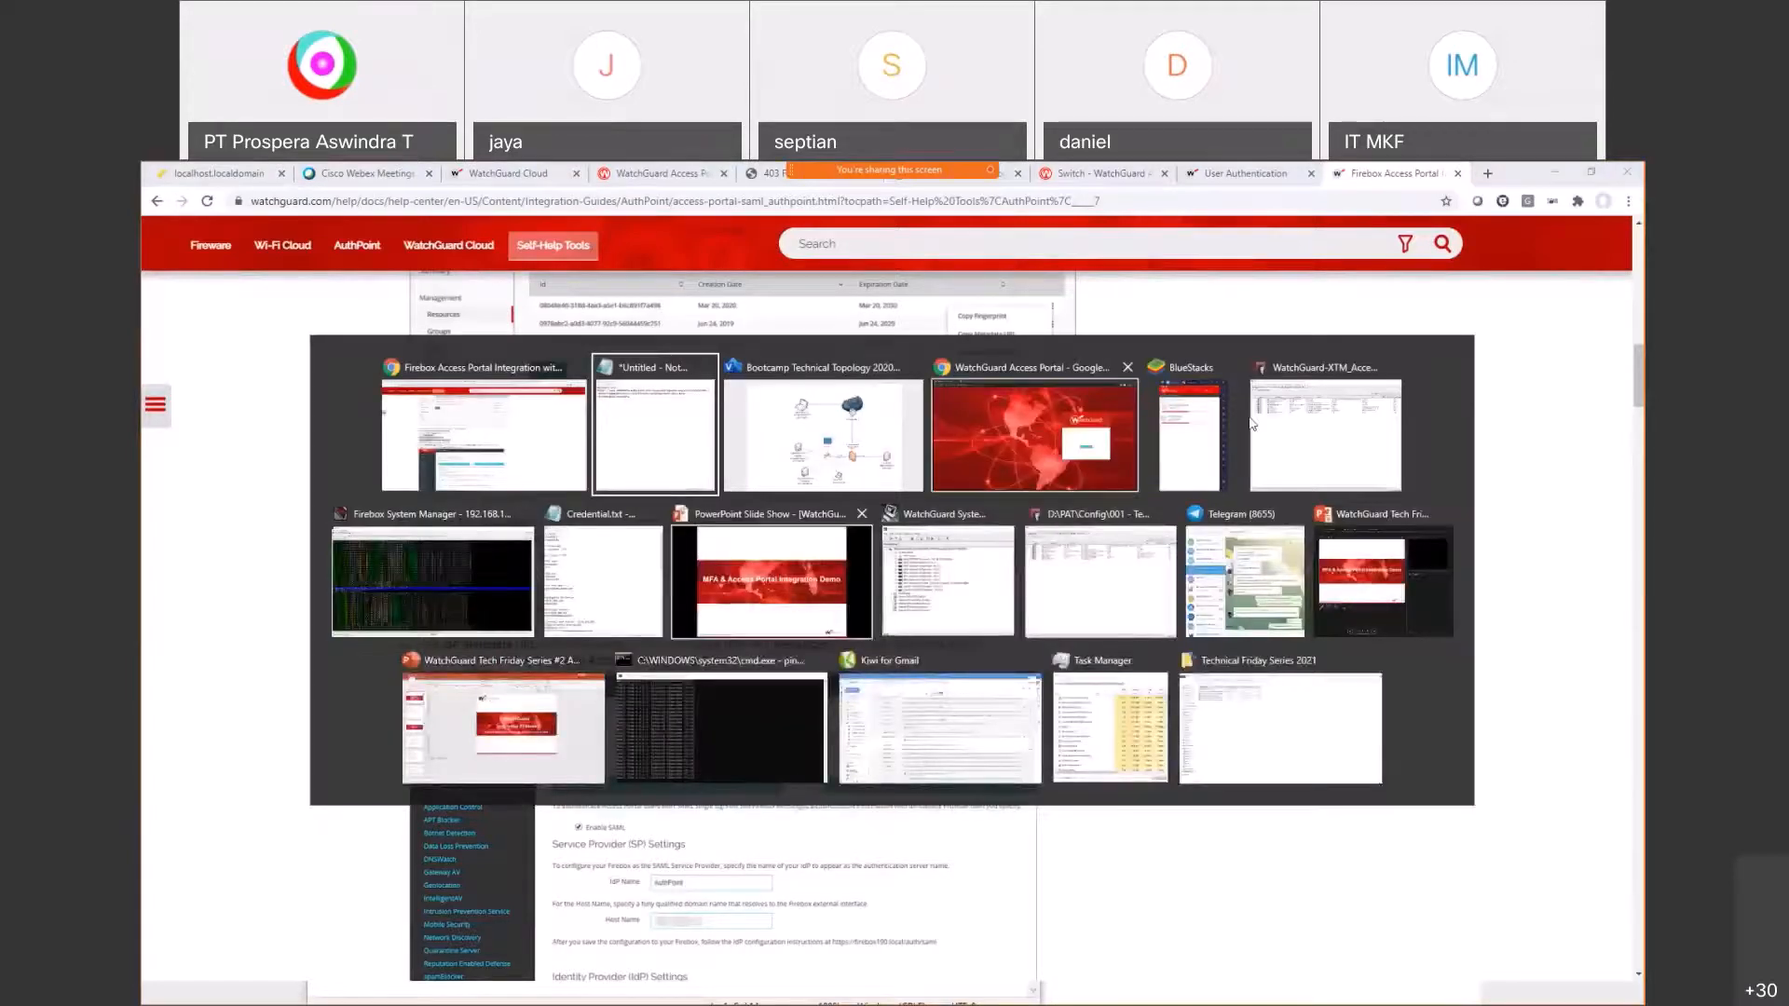
Step: Close the Access Portal settings and rearrange the Policy Manager and help page windows
click(1351, 425)
key(Return)
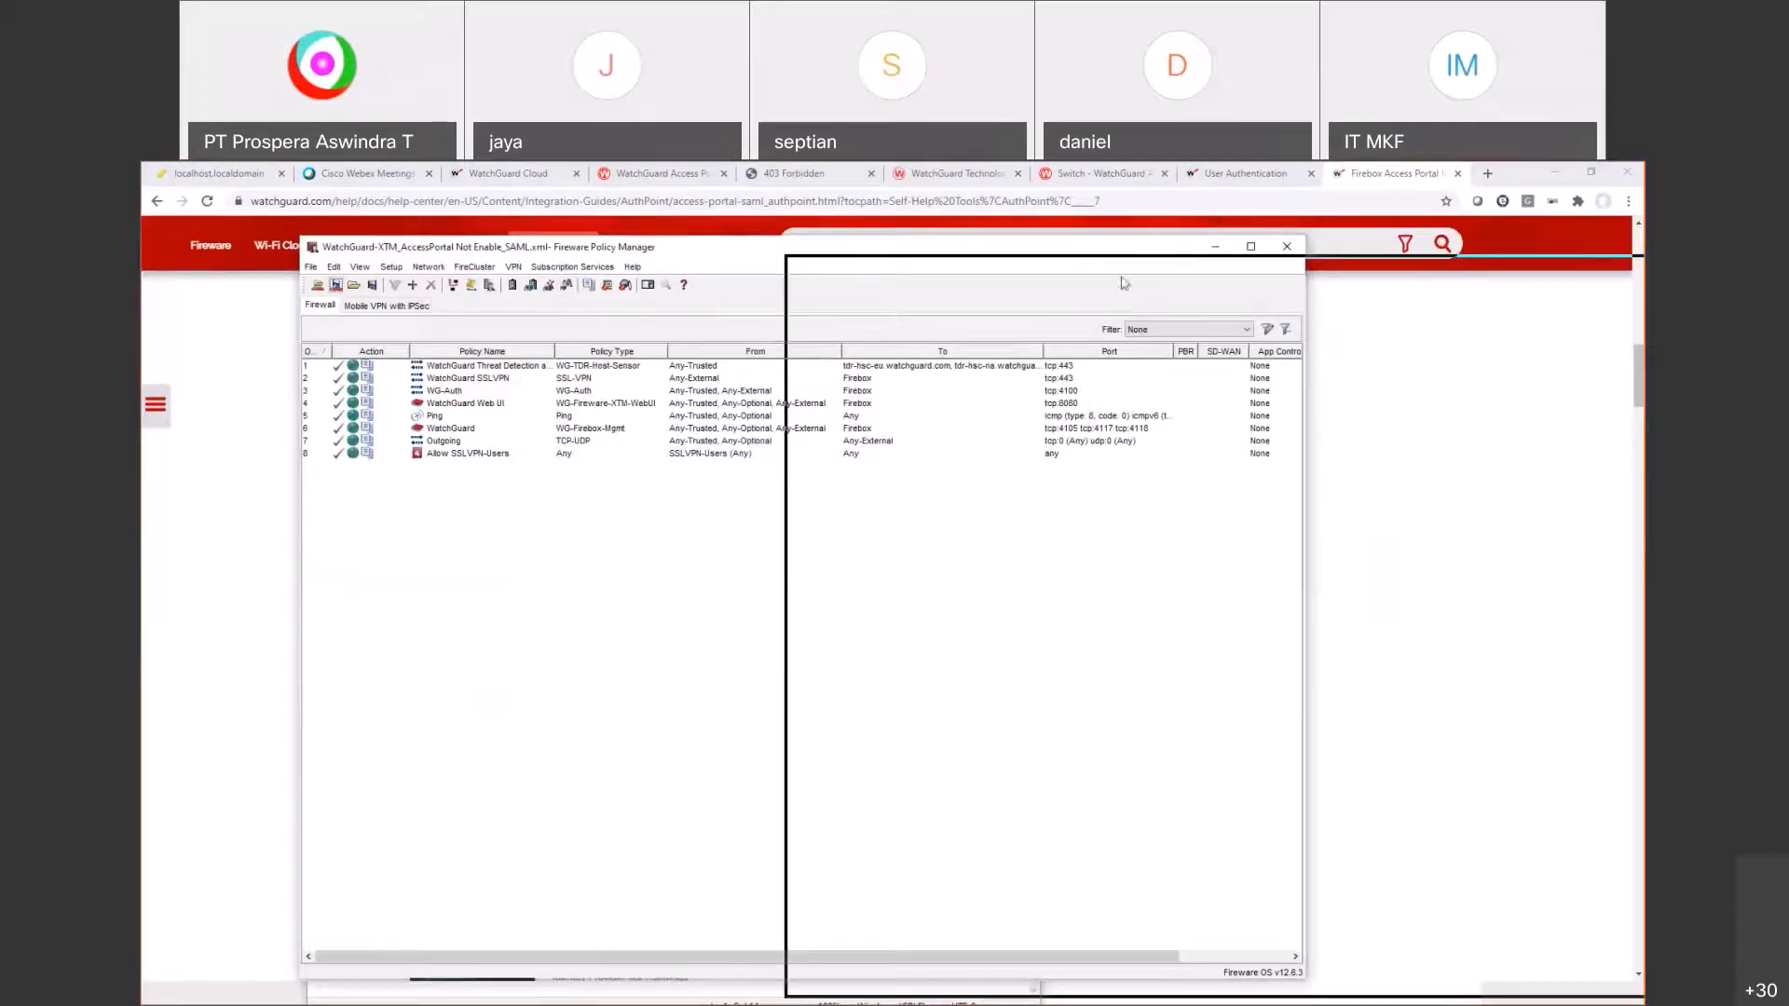
drag(1124, 284, 1156, 257)
key(alt+Tab)
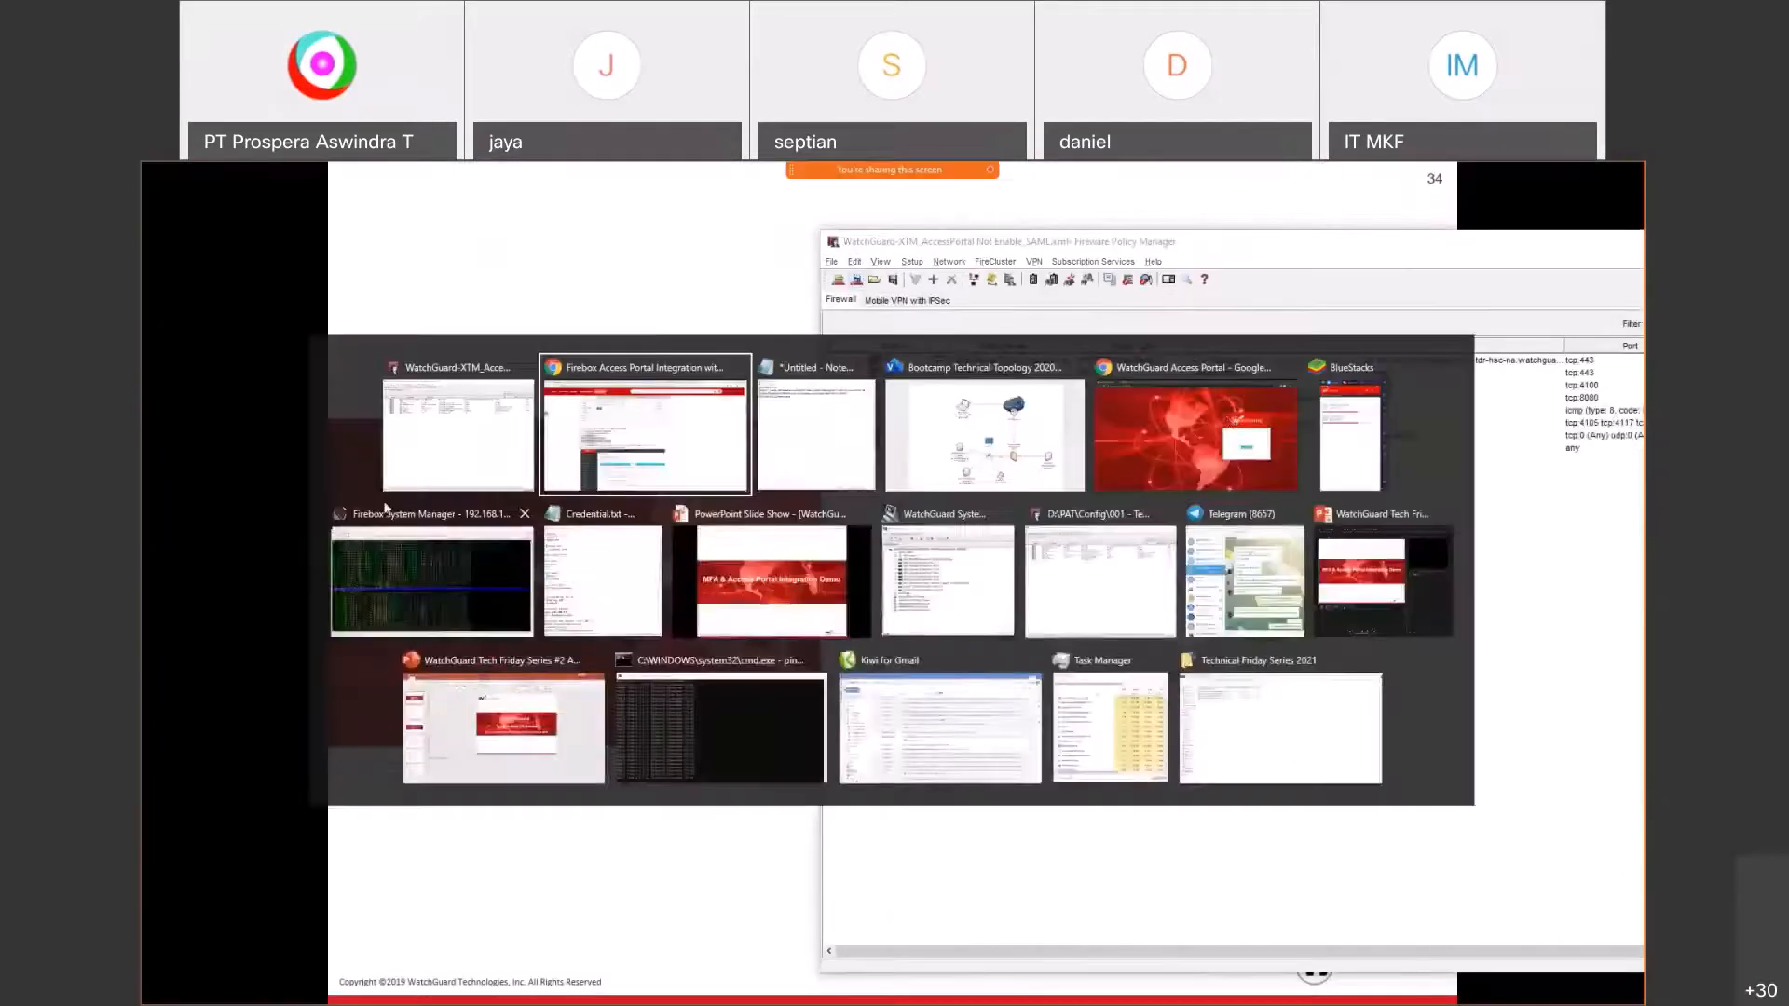
click(659, 445)
key(alt+Tab)
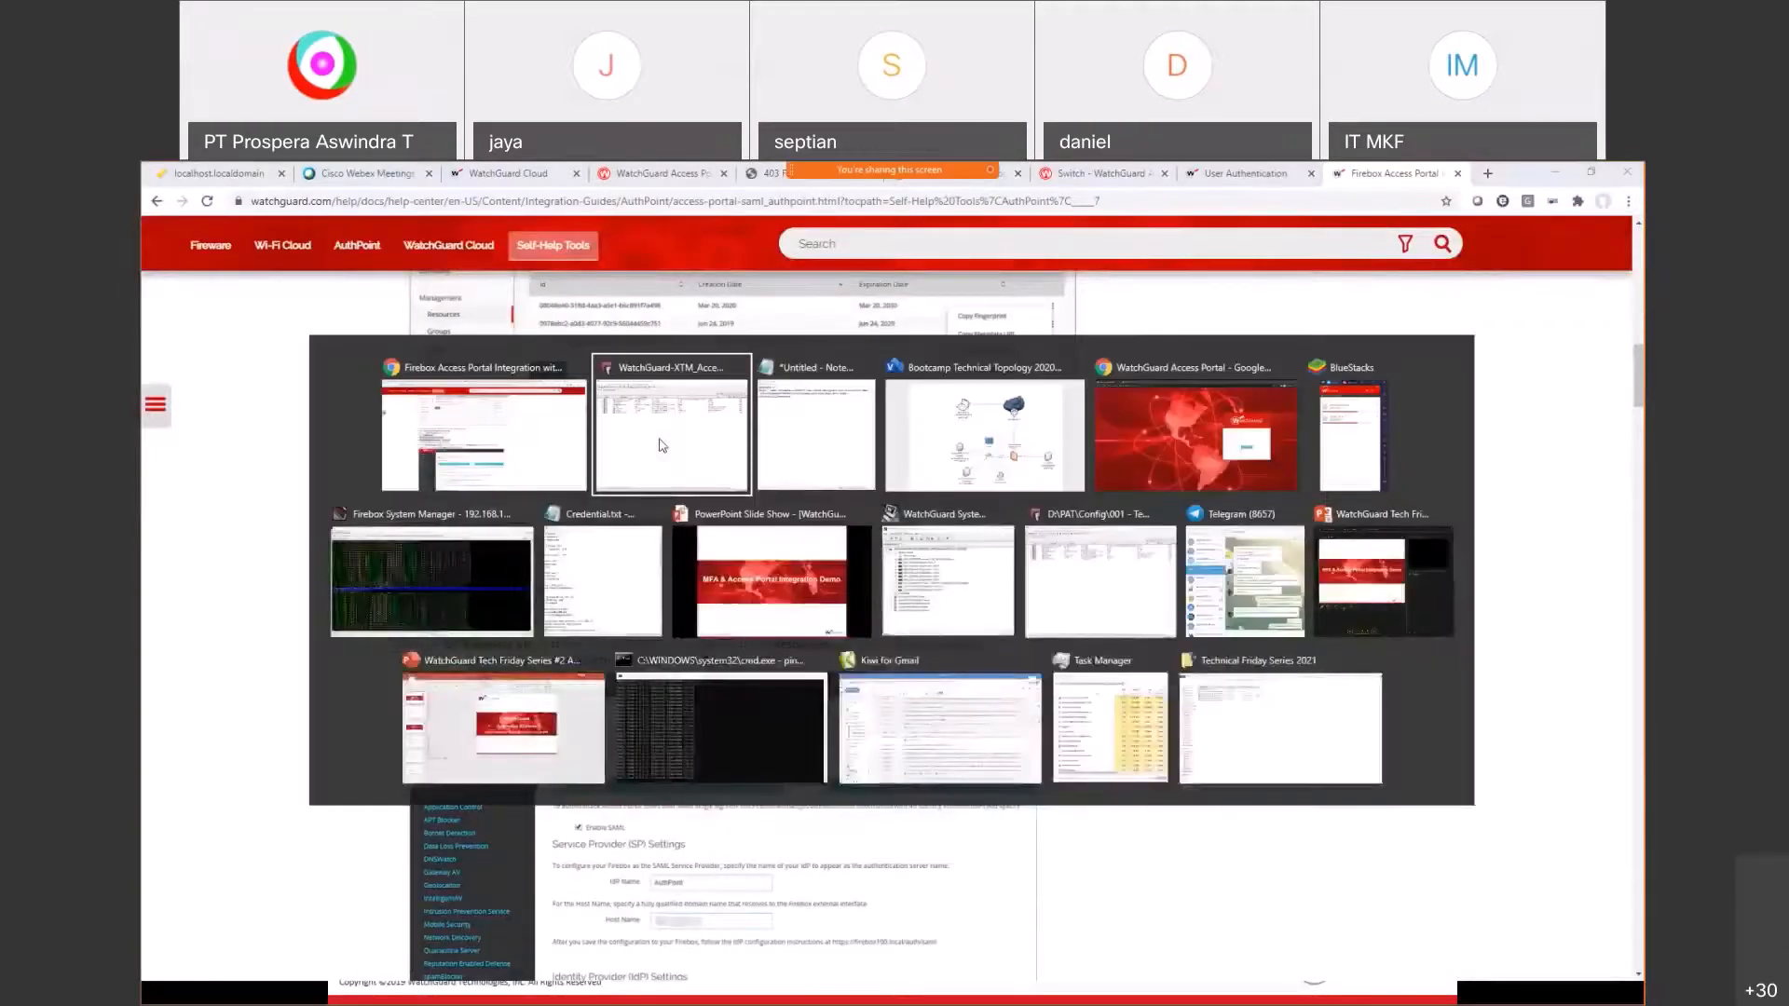
Step: Enable SAML on the Access Portal's SAML tab under Subscription Services
click(1092, 261)
click(1082, 289)
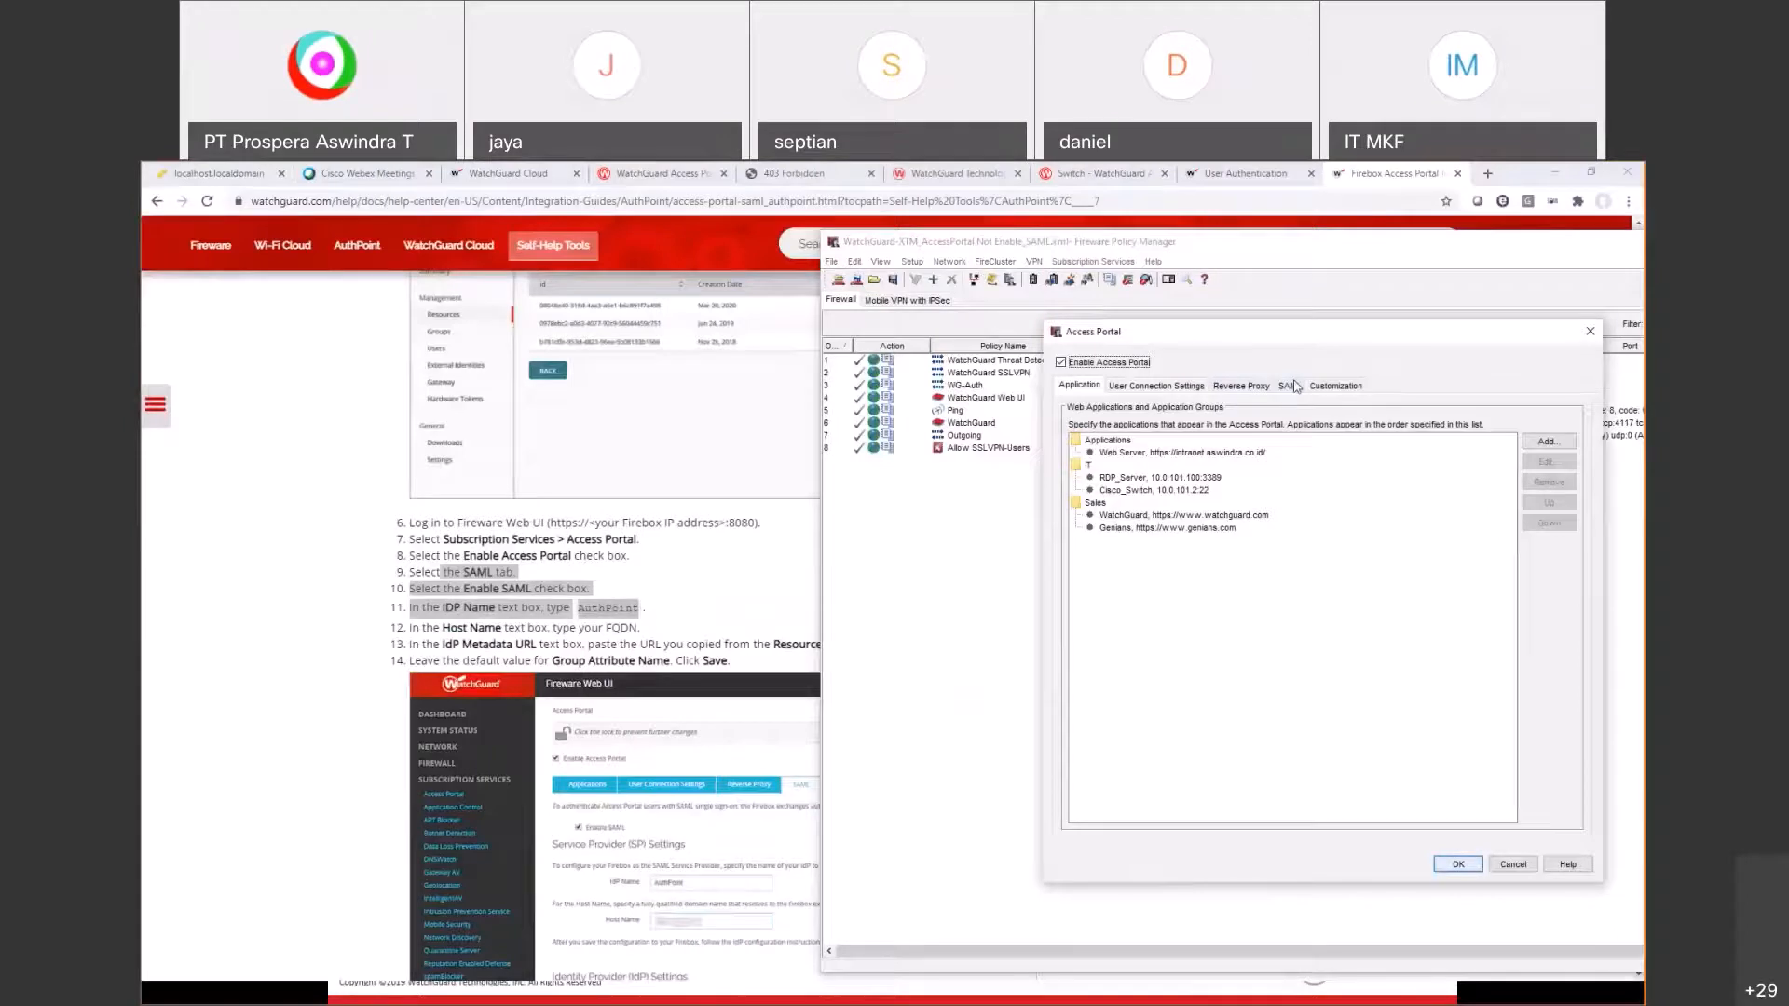
click(1291, 385)
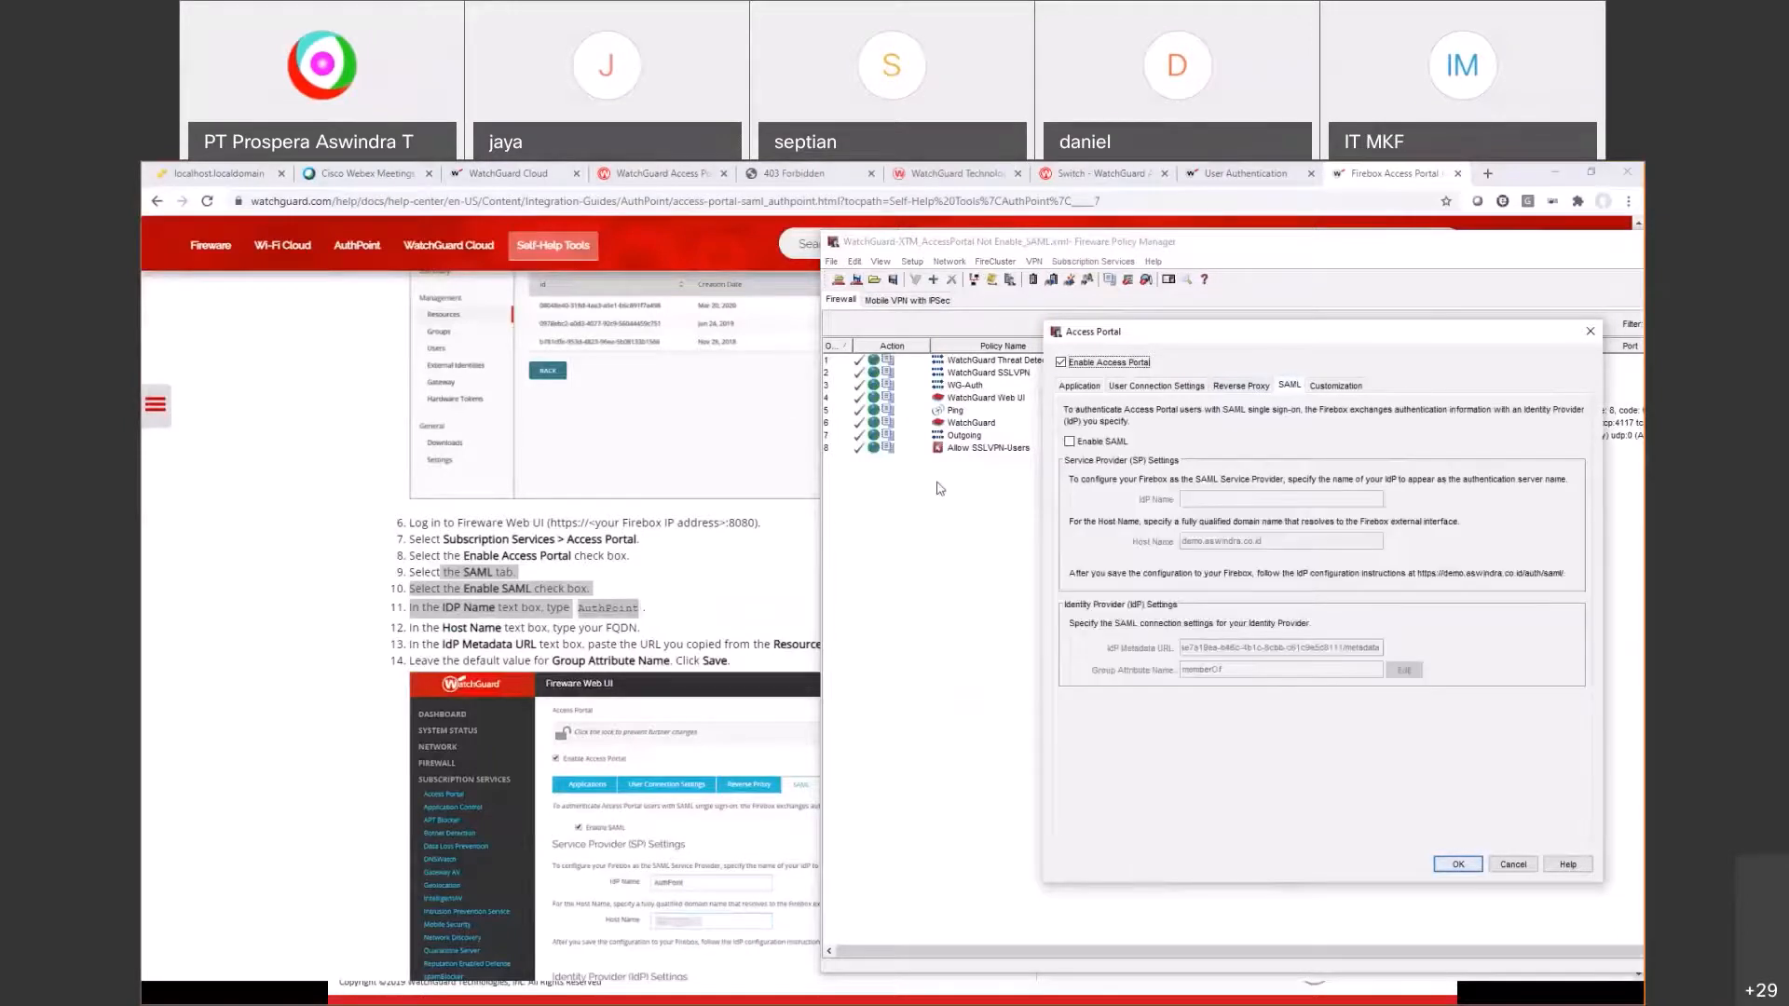
click(1093, 444)
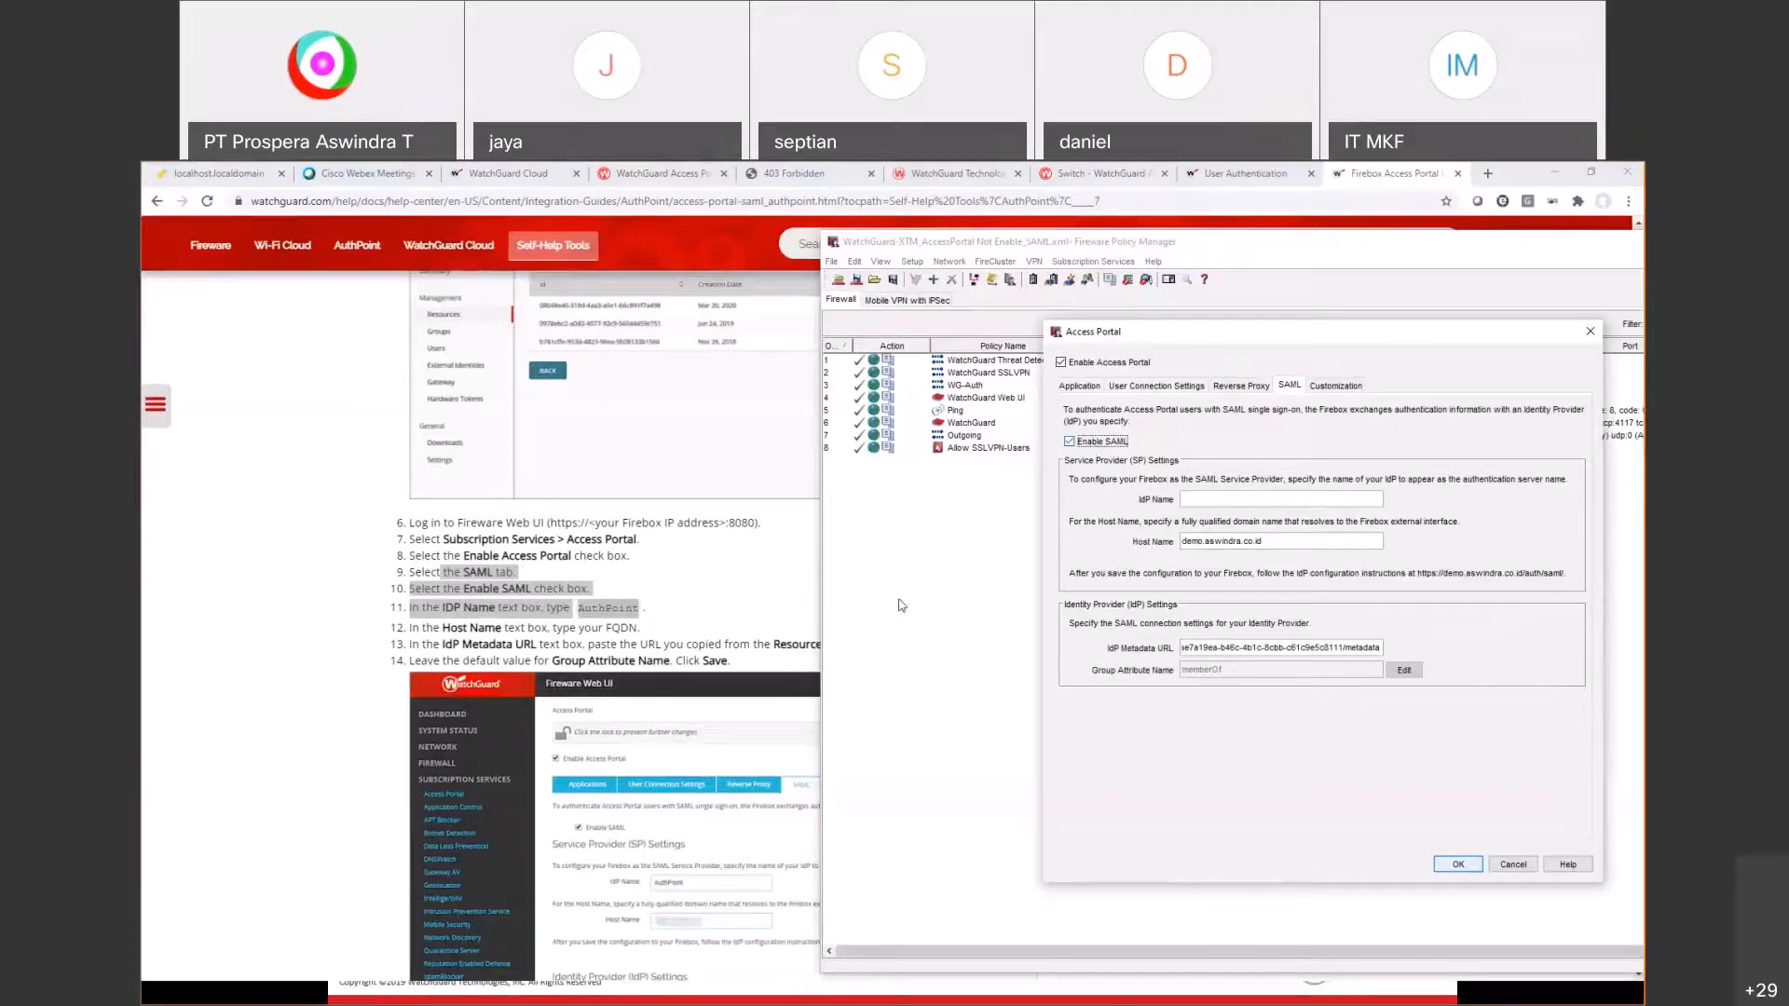
Step: Fill the IdP Metadata URL field with the AuthPoint metadata URL from Notepad
triple_click(1208, 647)
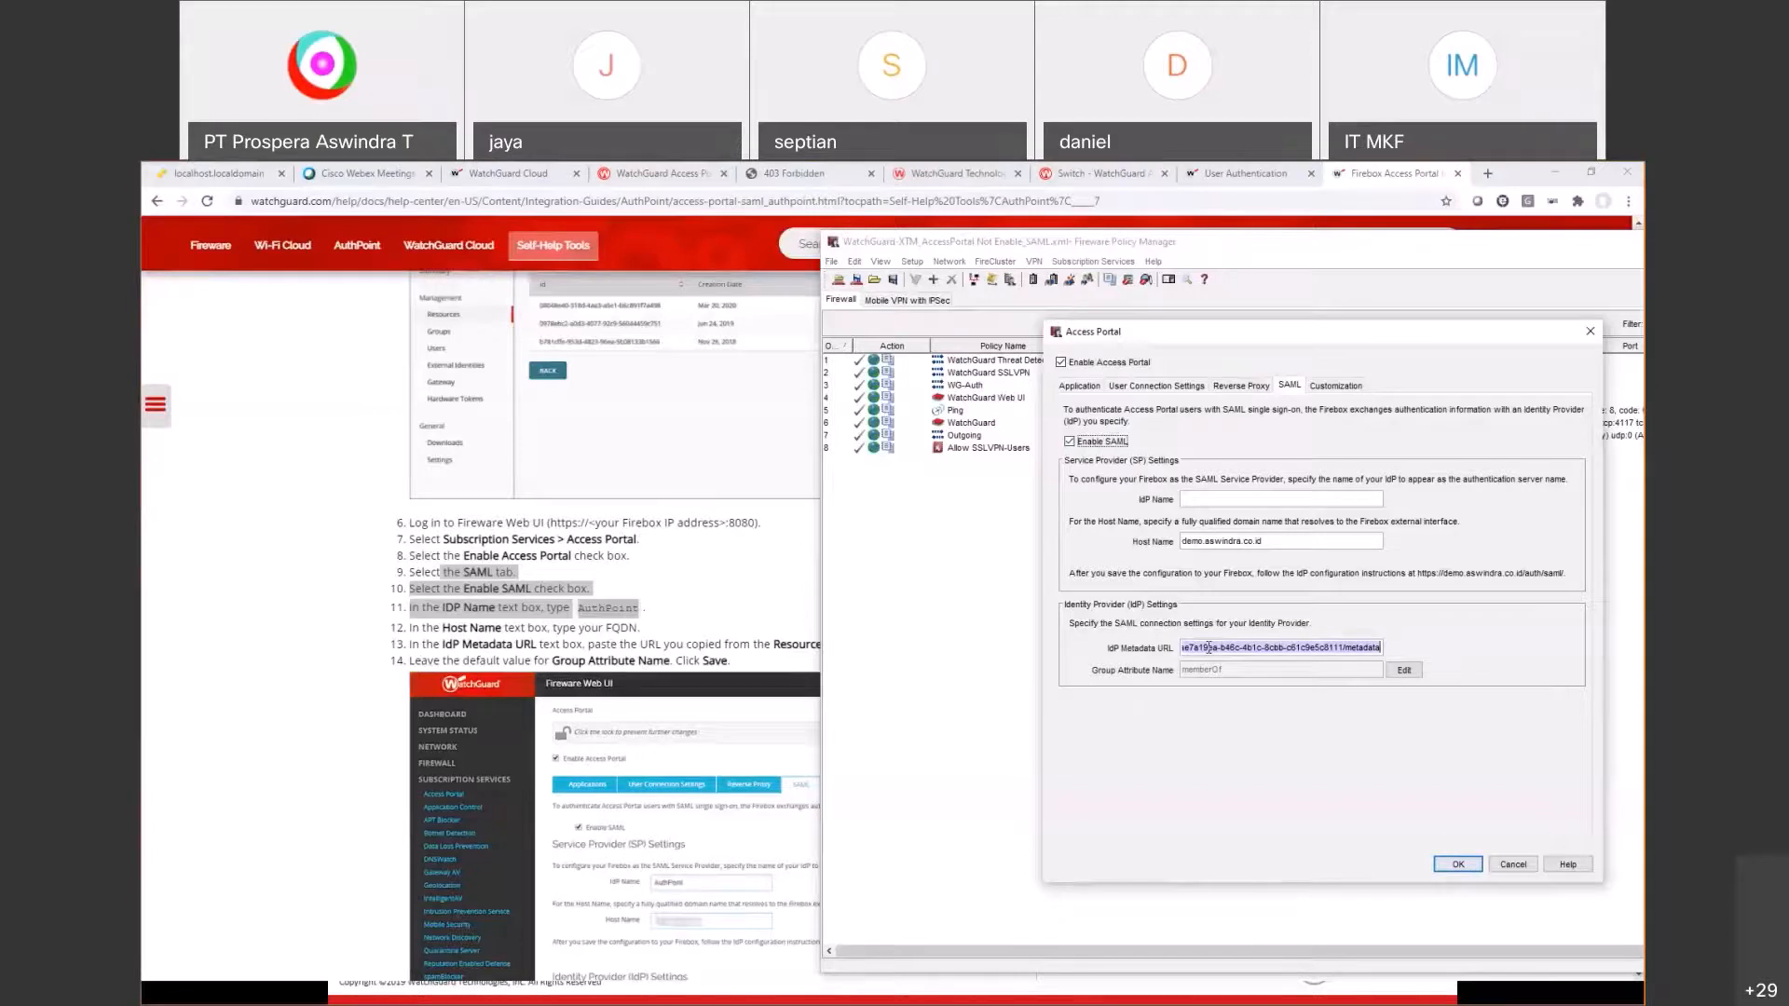
key(alt+Tab)
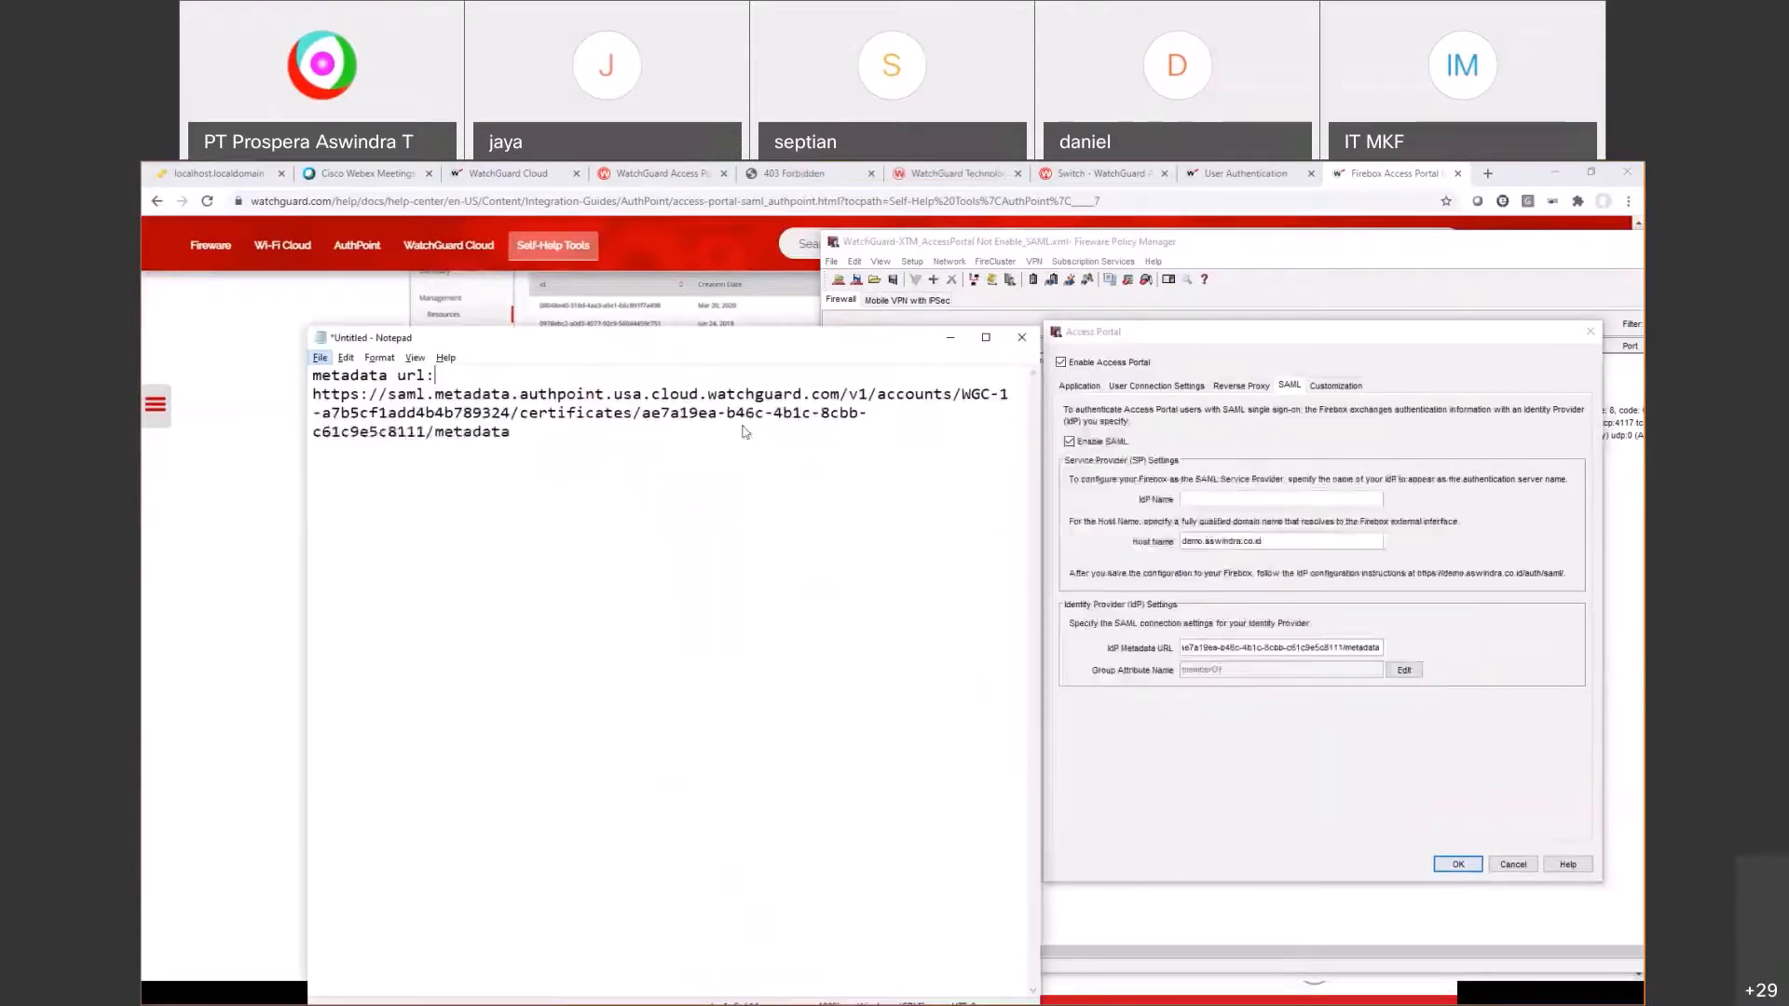
key(ctrl+a)
click(579, 432)
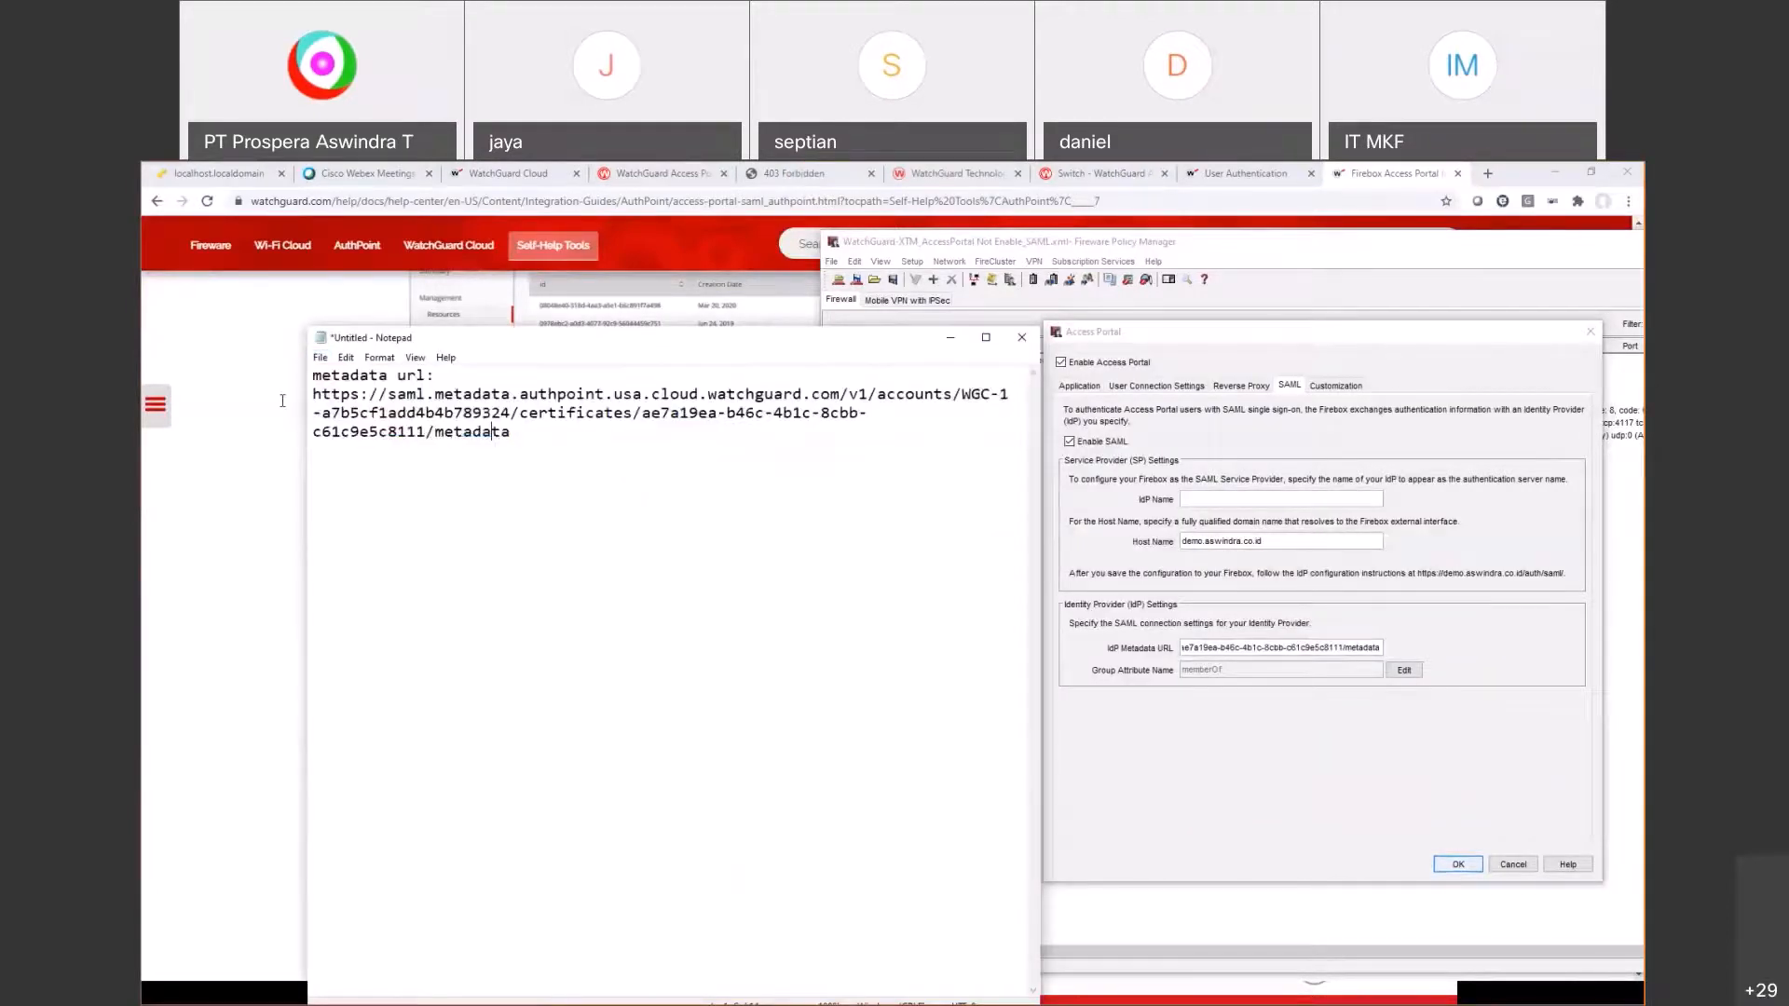
drag(313, 394, 931, 626)
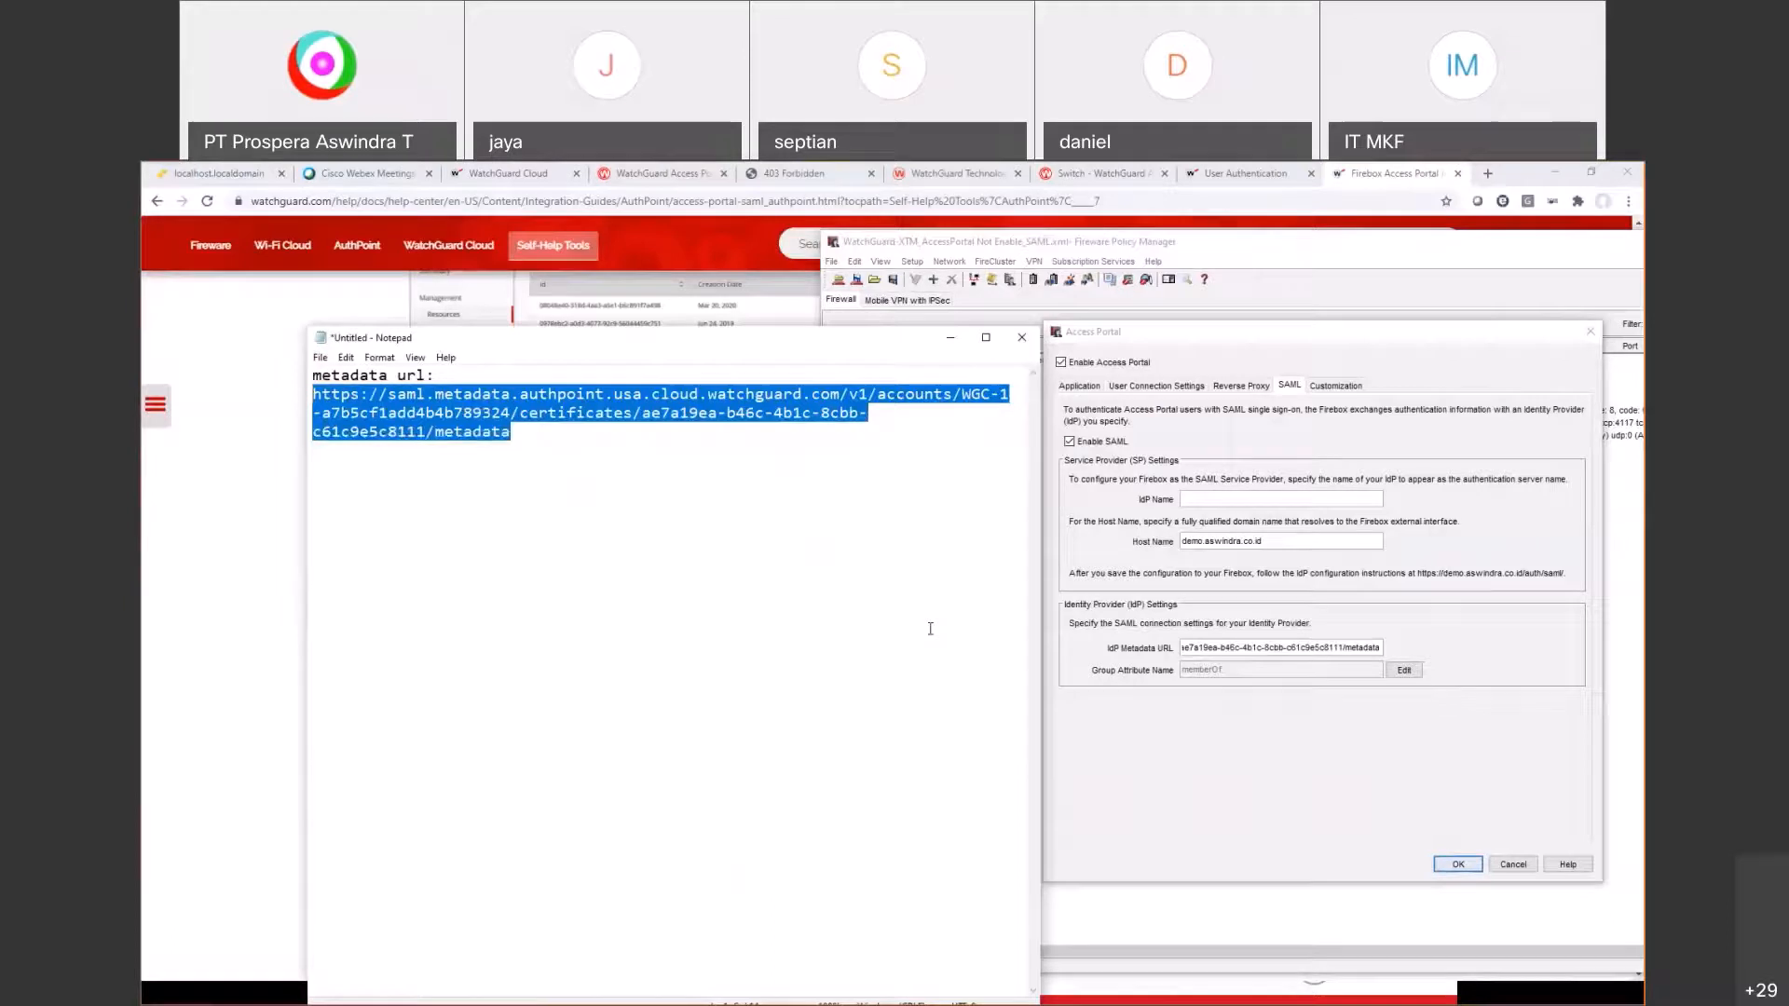
click(1247, 647)
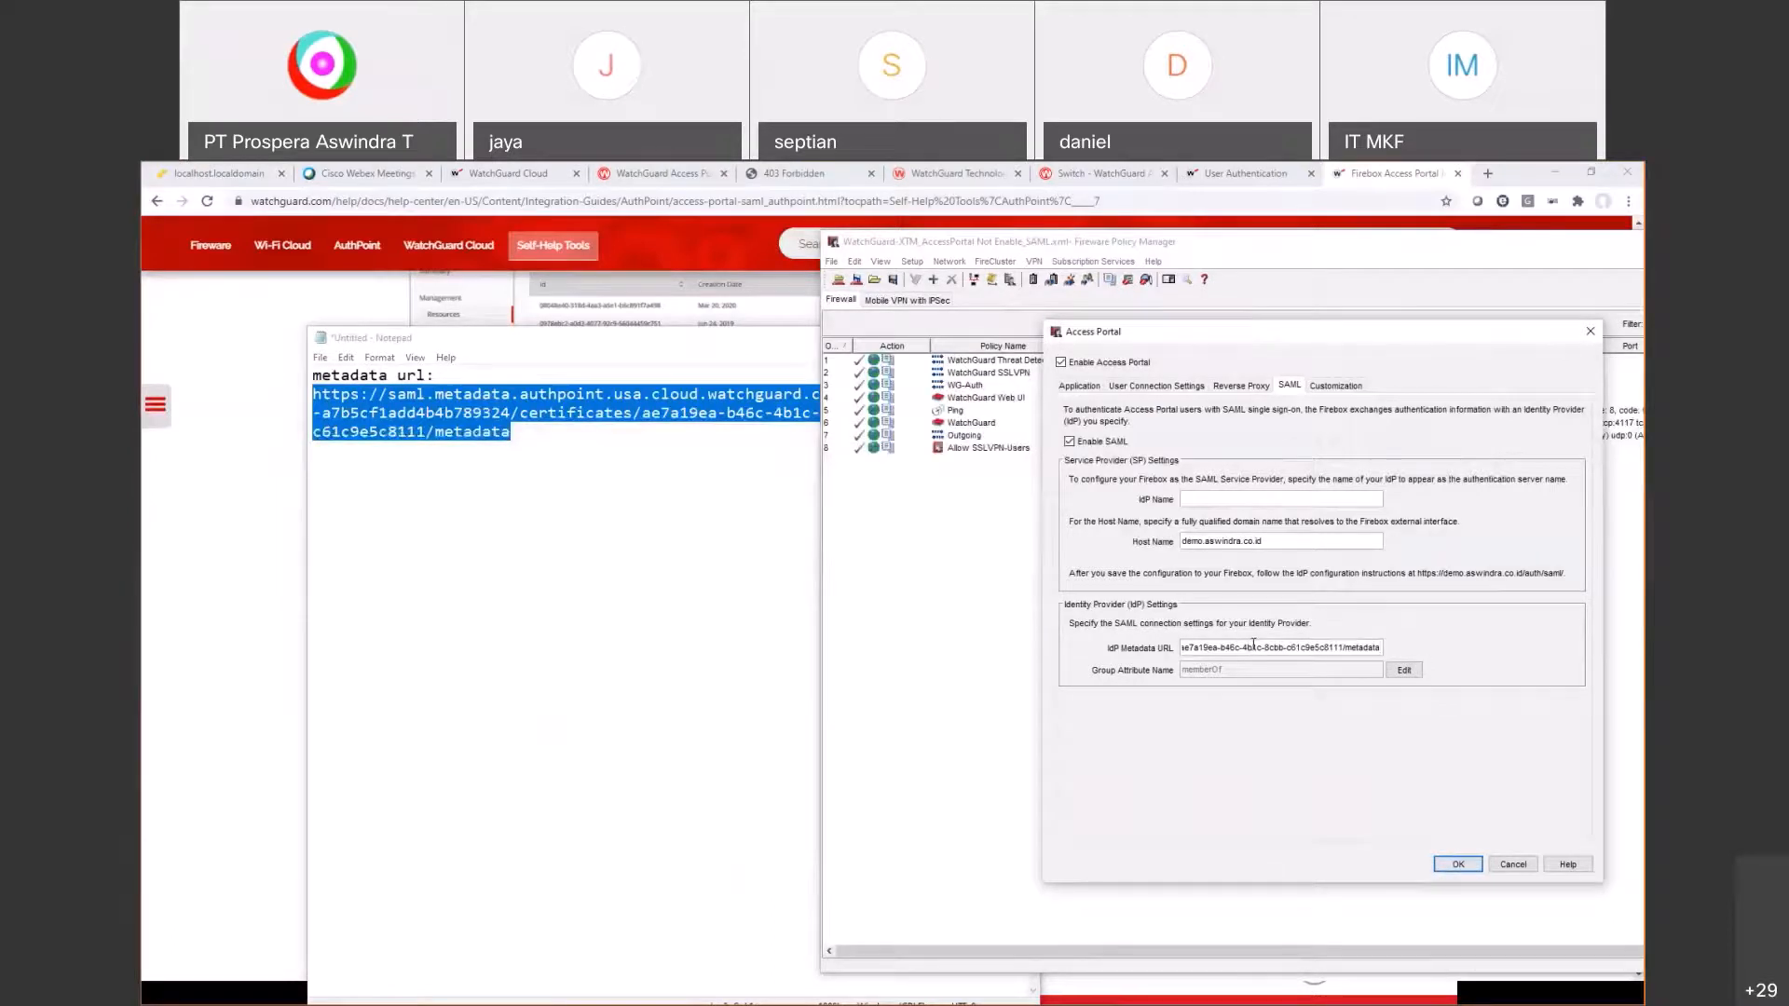
click(965, 339)
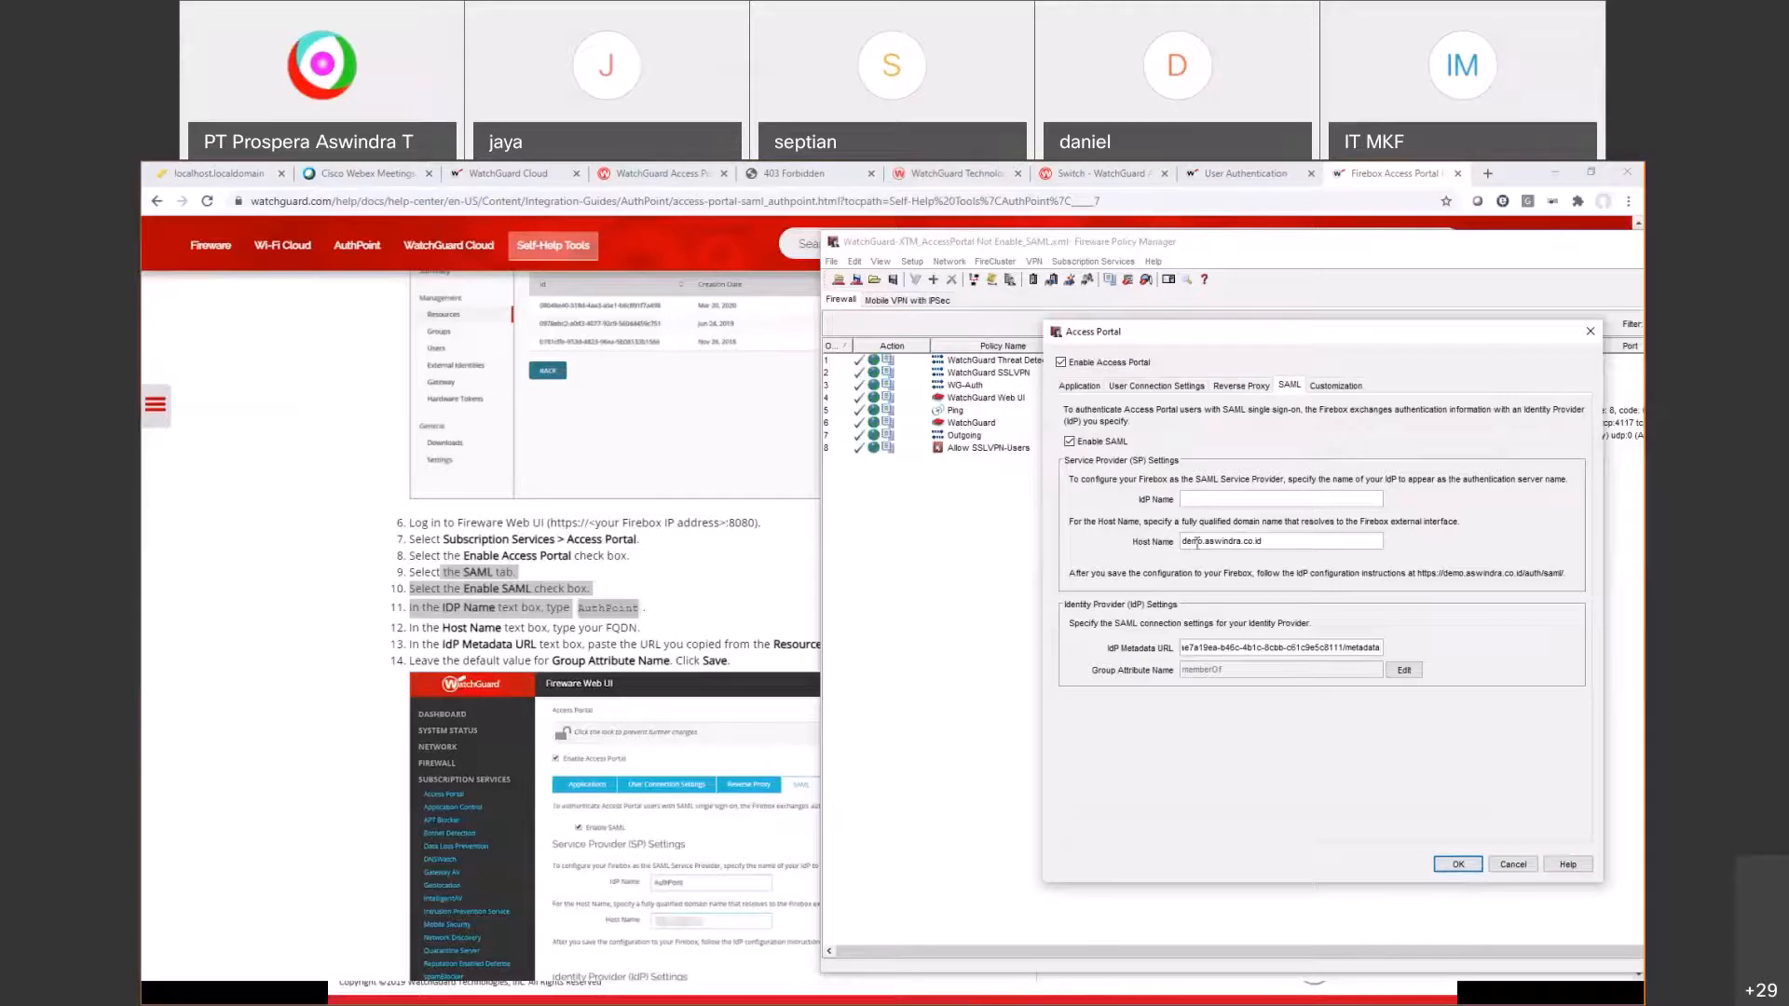
Step: Check the Host Name FQDN's domain part against the guide
drag(1199, 541, 1269, 542)
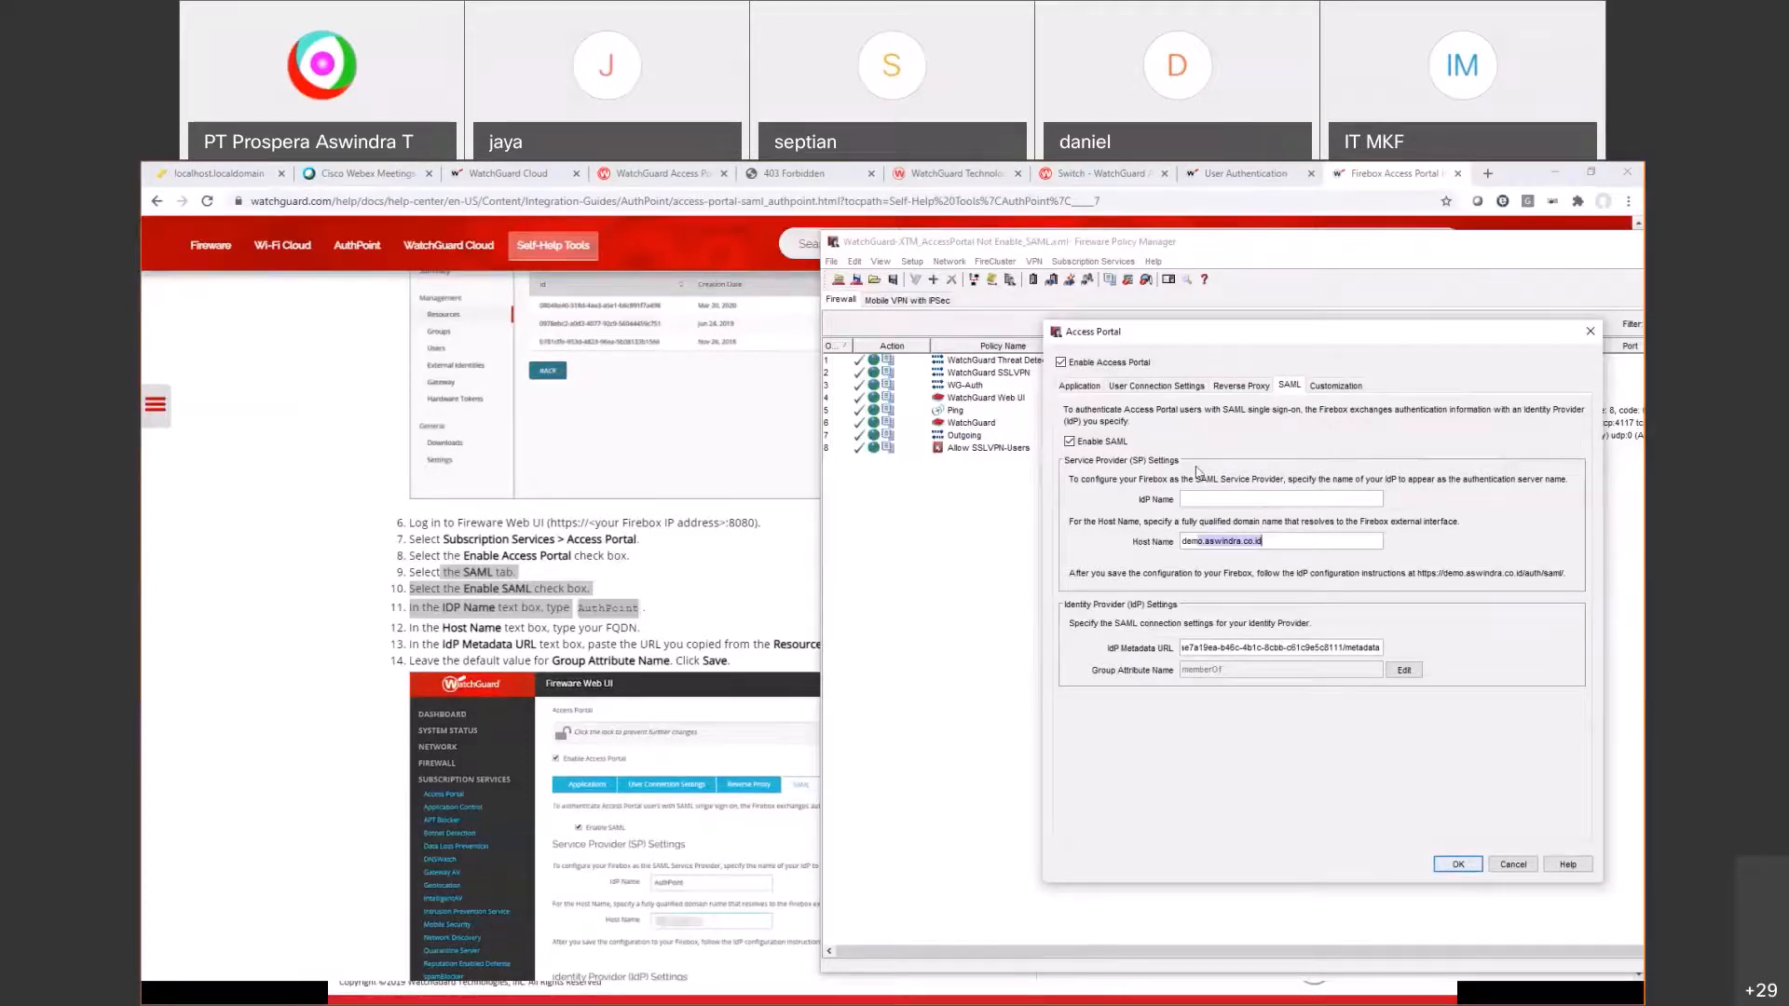
click(1293, 545)
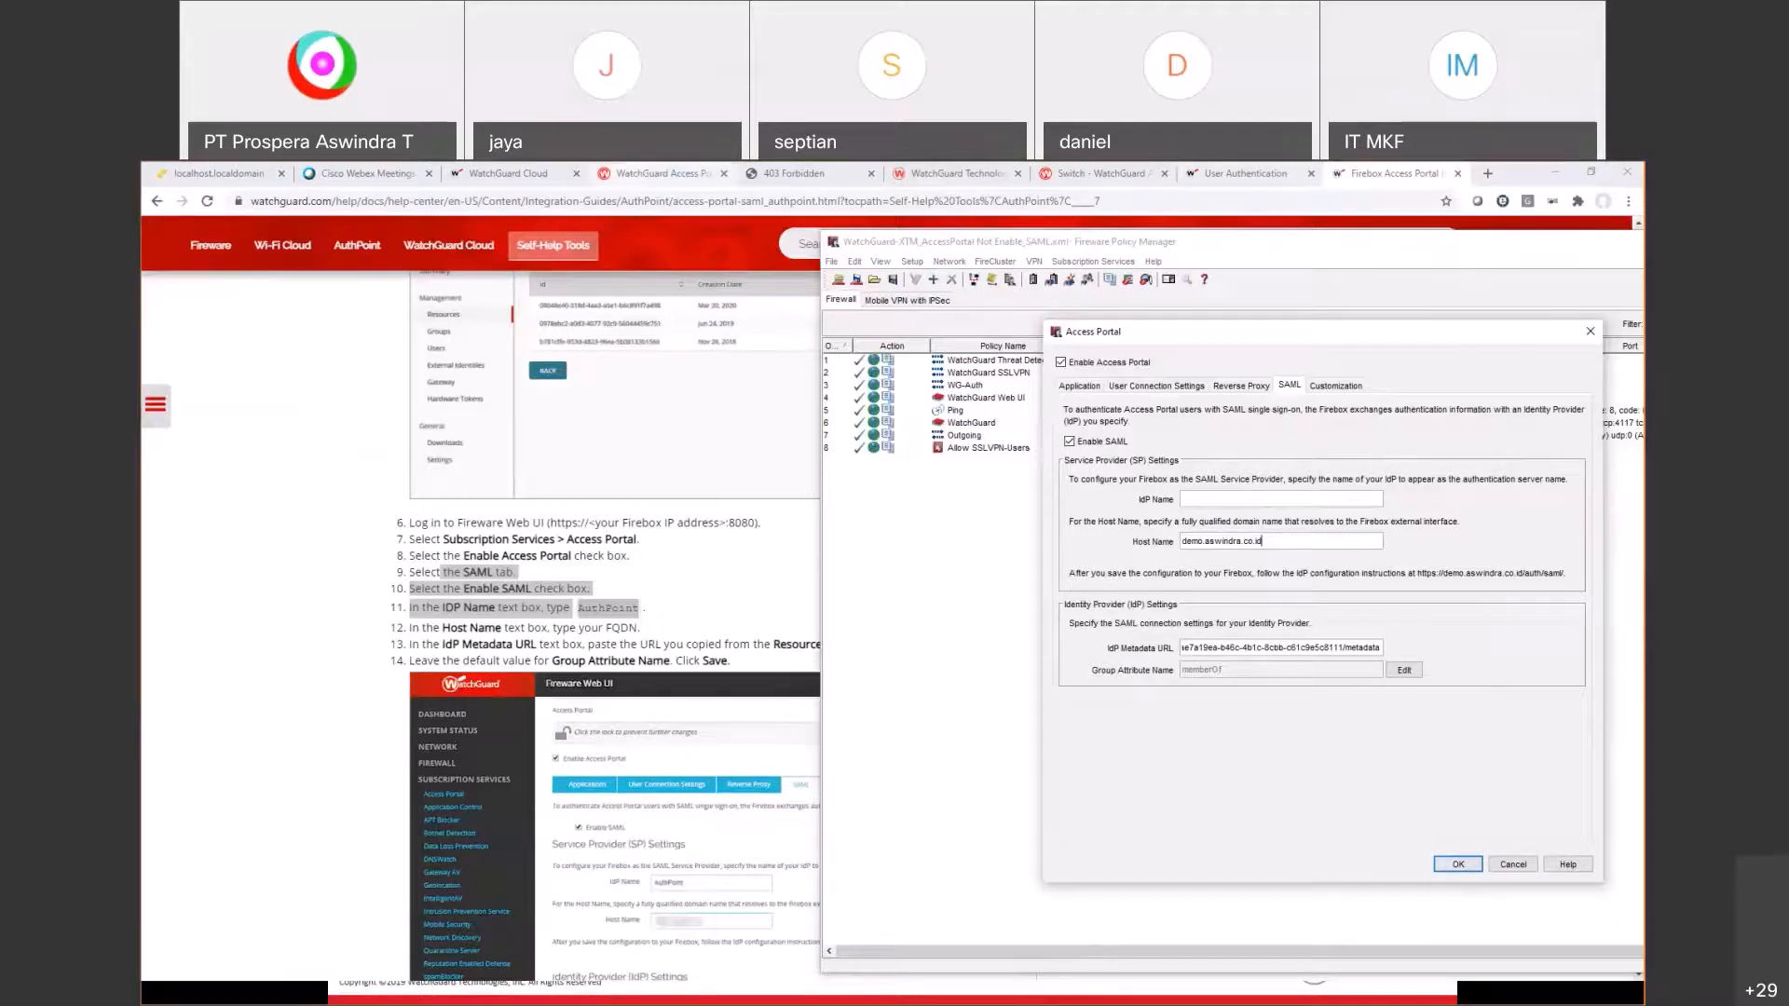
click(660, 174)
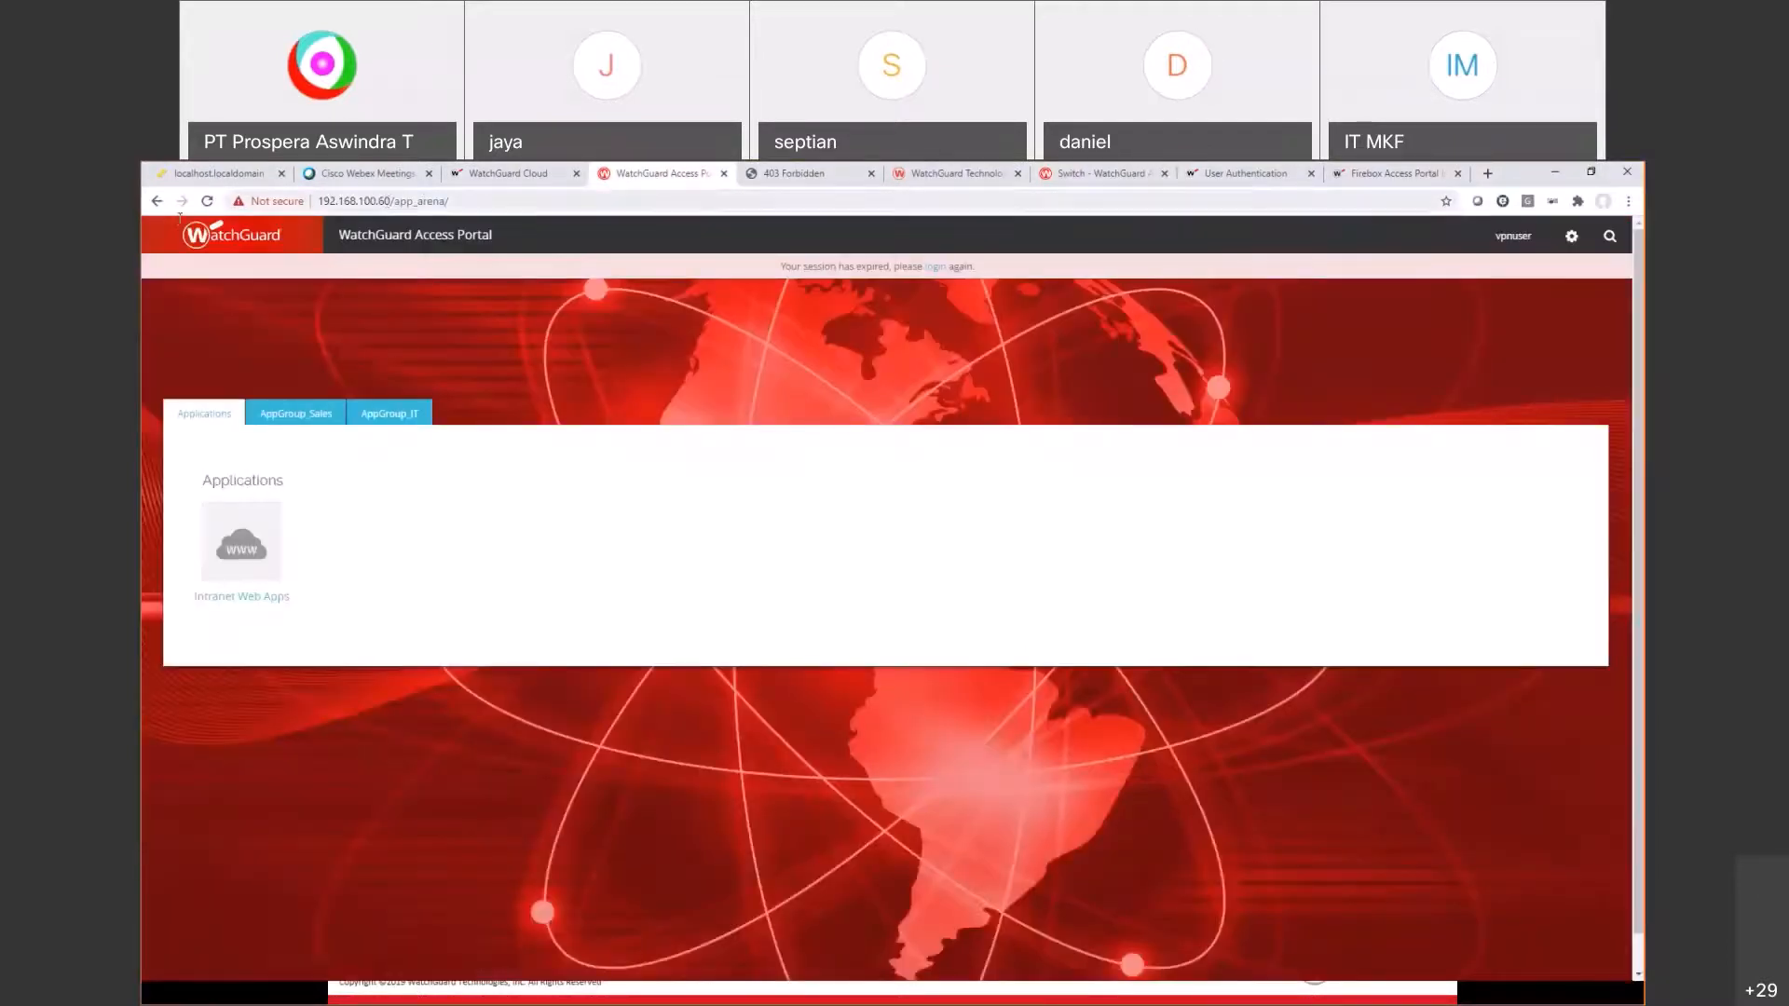
Step: Select the portal's web address, then bring the Access Portal SAML settings forward
drag(386, 201, 180, 218)
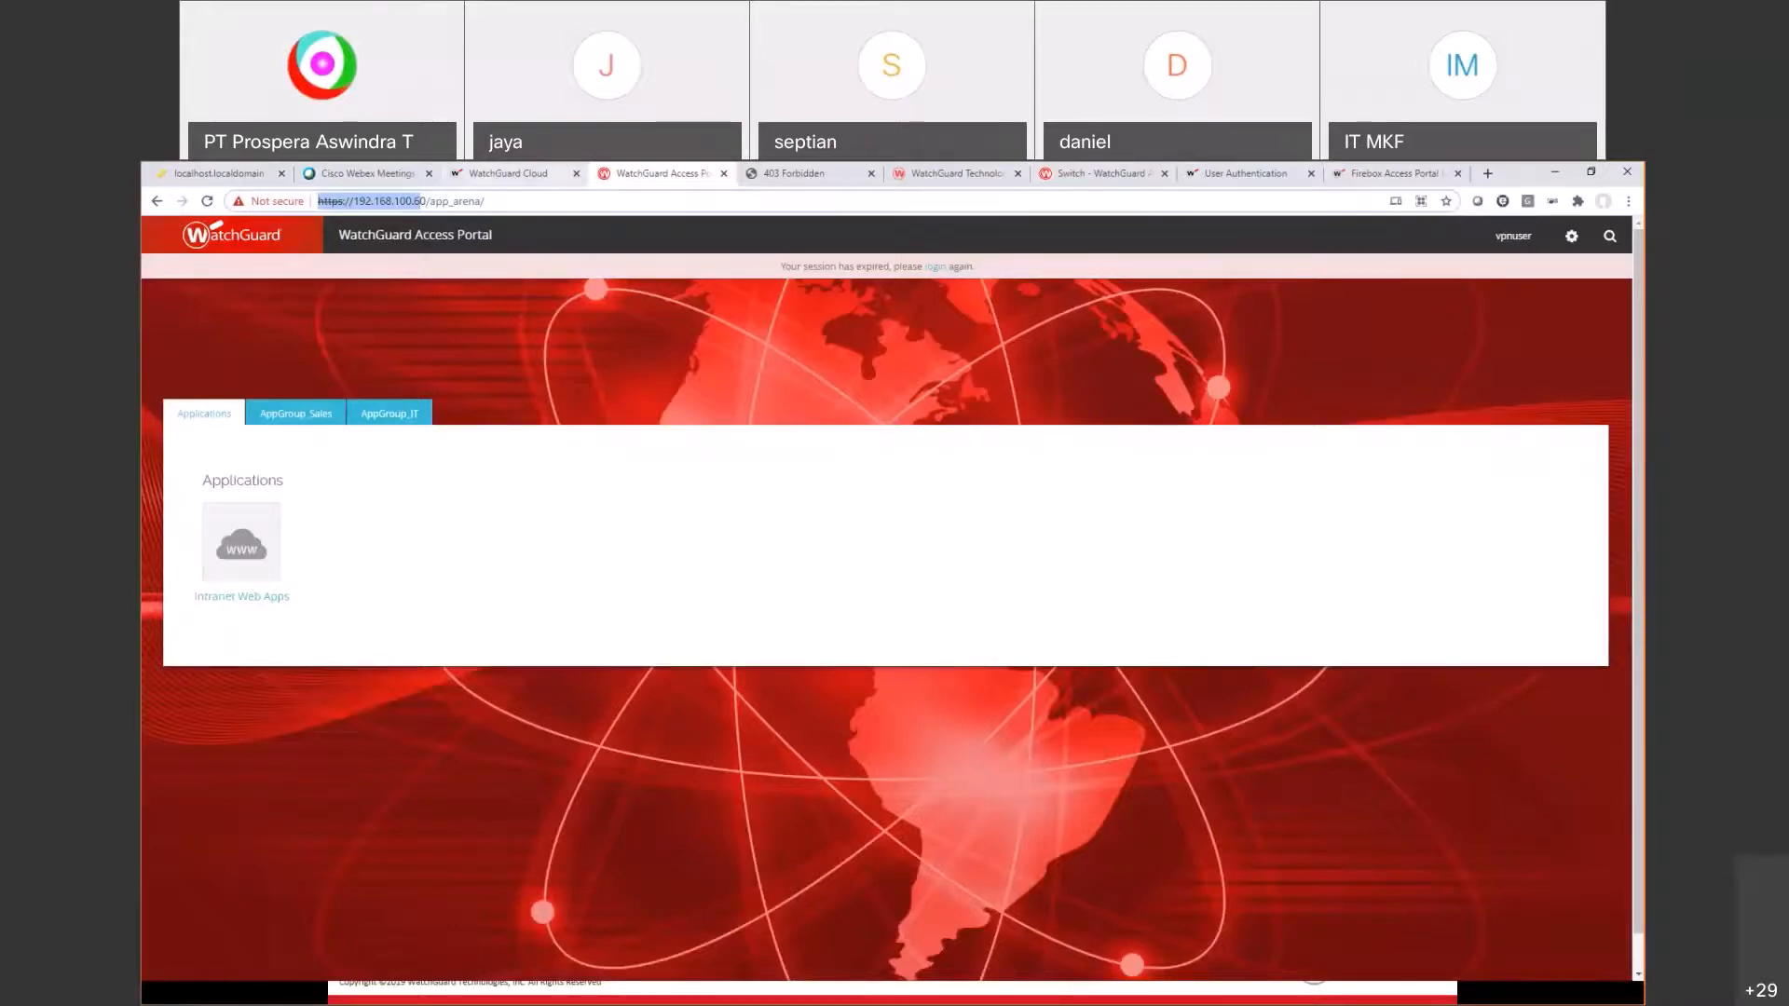
click(509, 174)
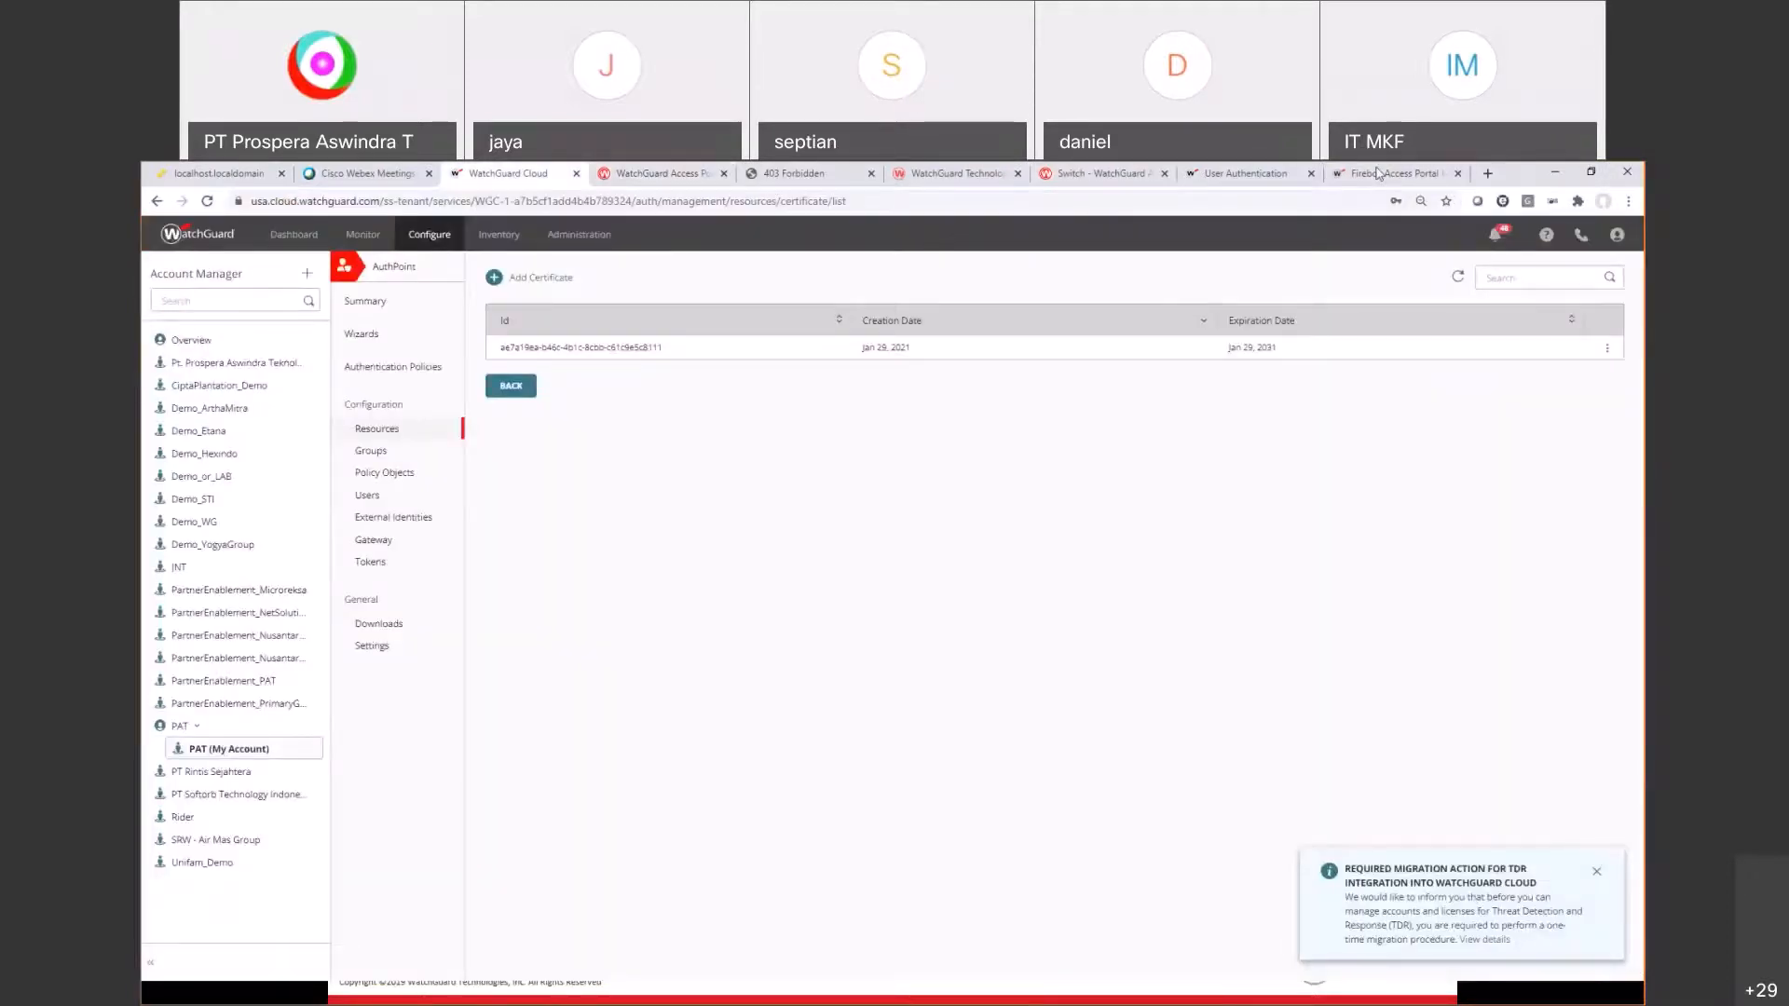
click(1377, 174)
key(alt+Tab)
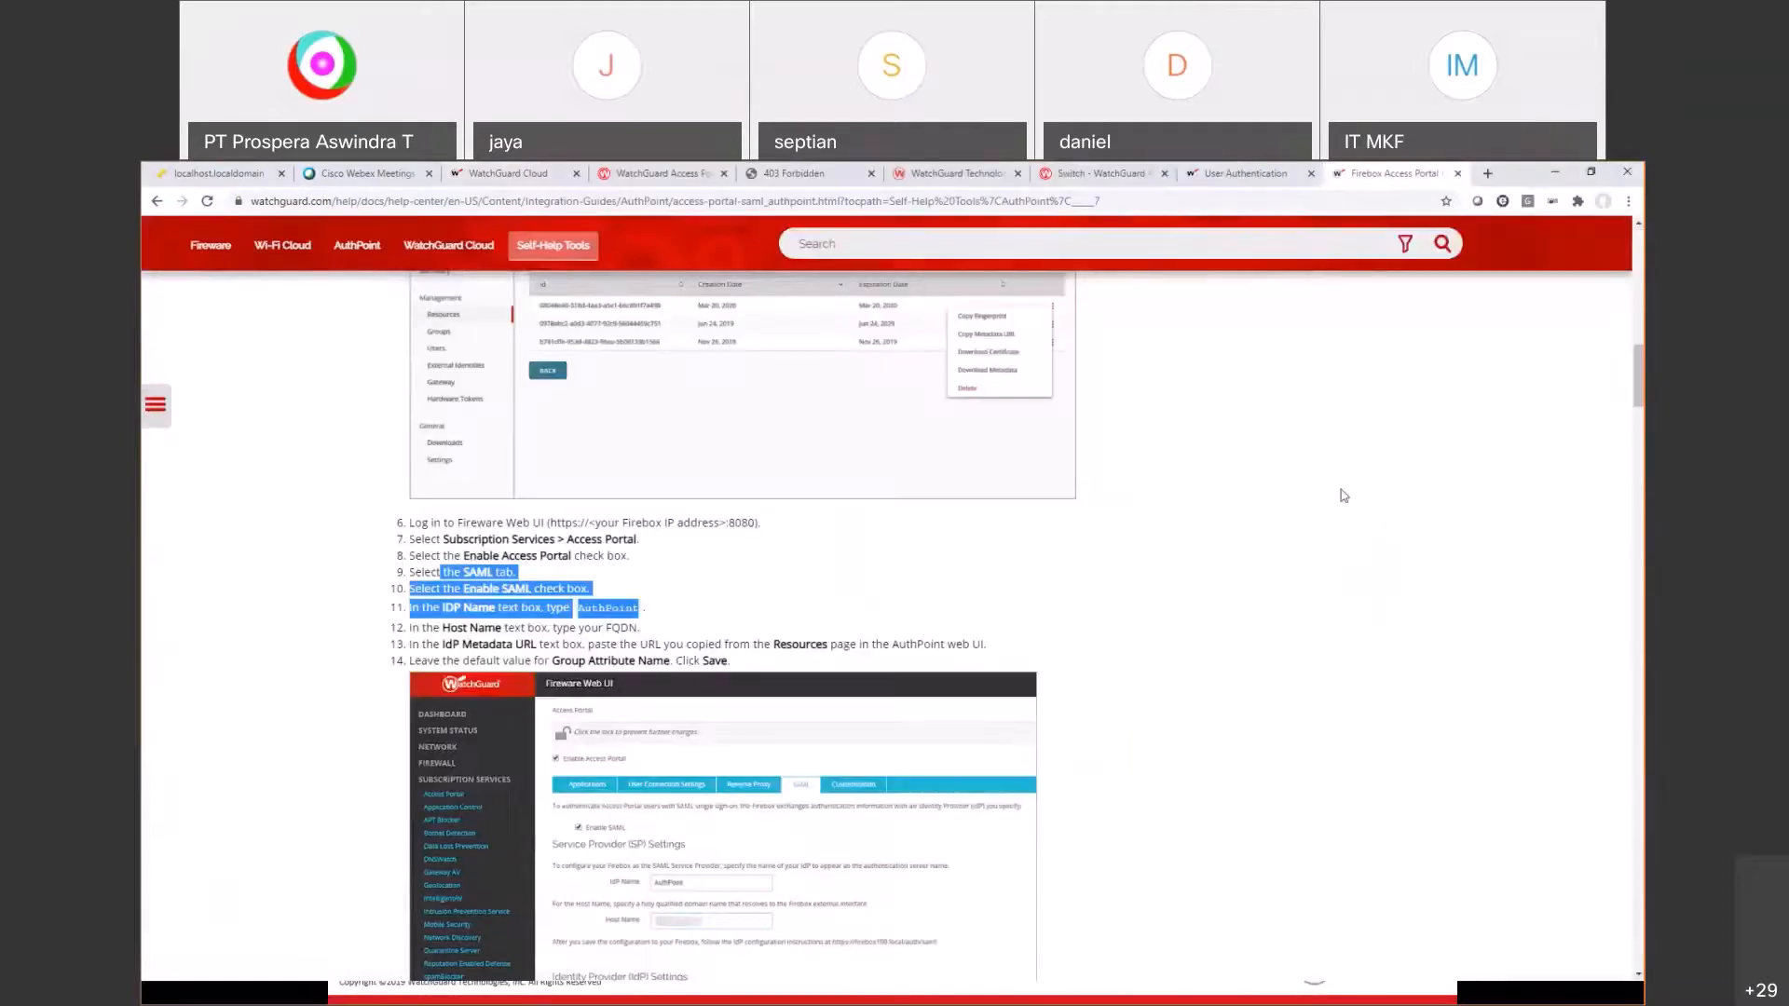
key(alt+Tab)
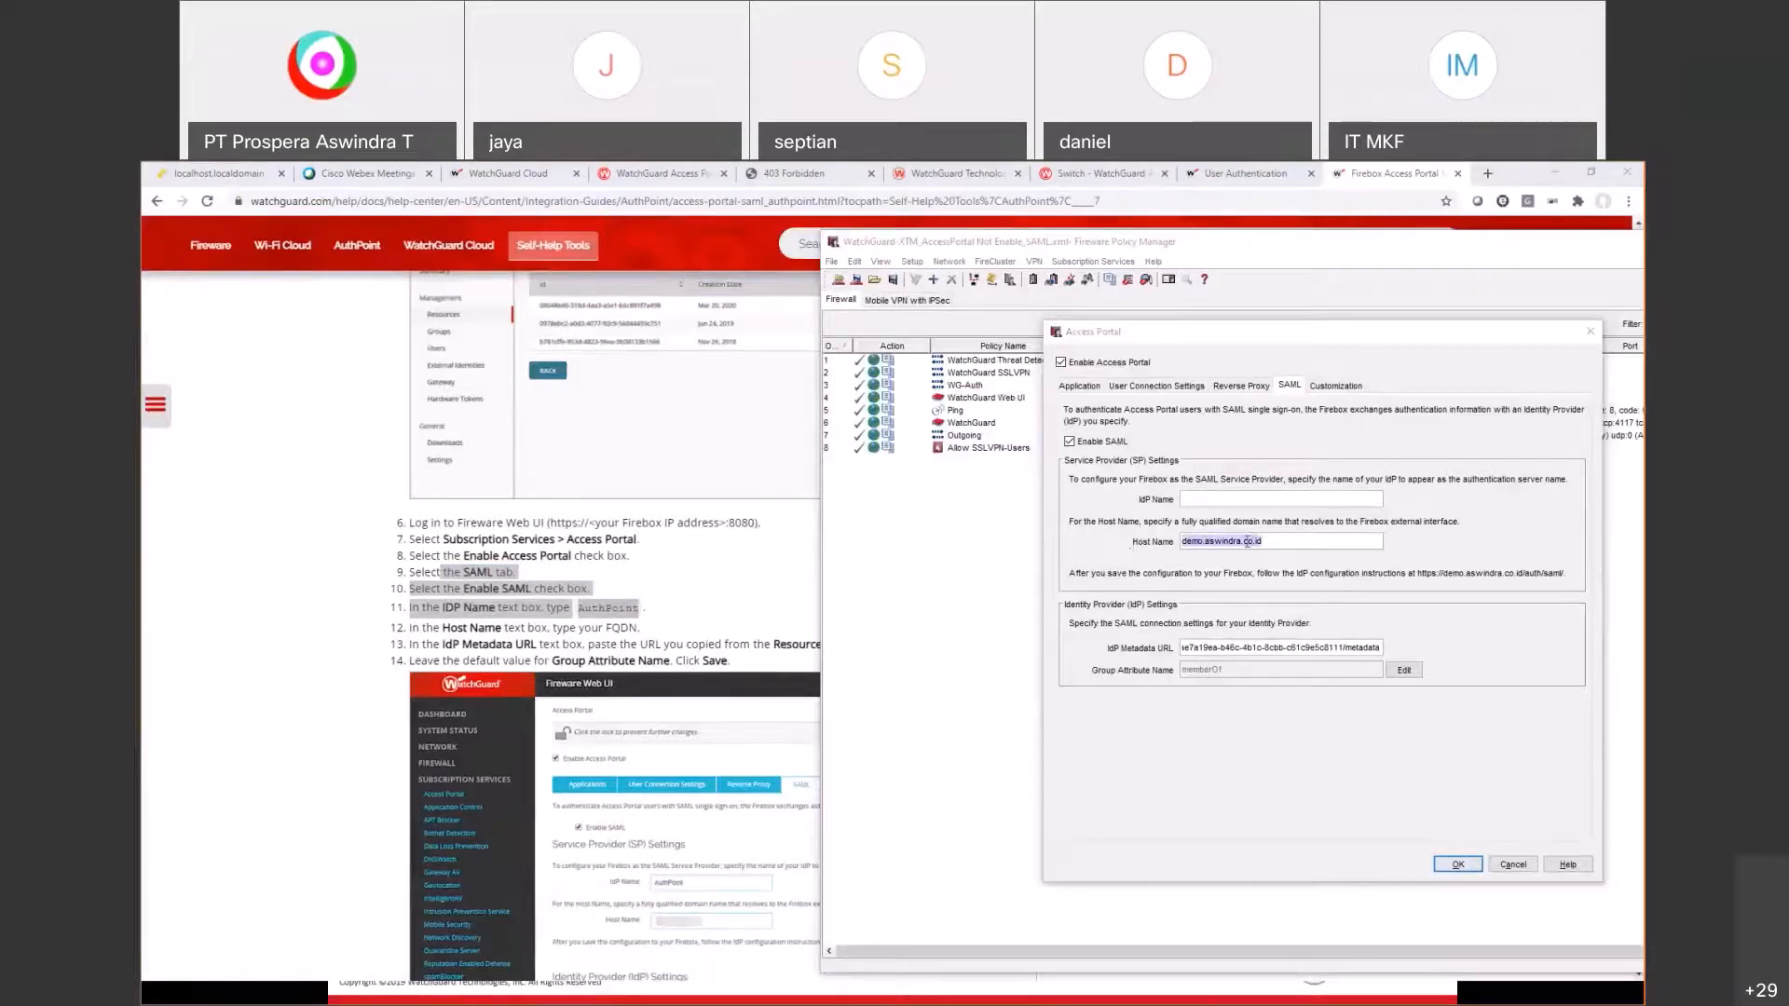
Step: Review the topology diagram and help page, then return to the Access Portal SAML settings
key(alt+Tab)
click(965, 426)
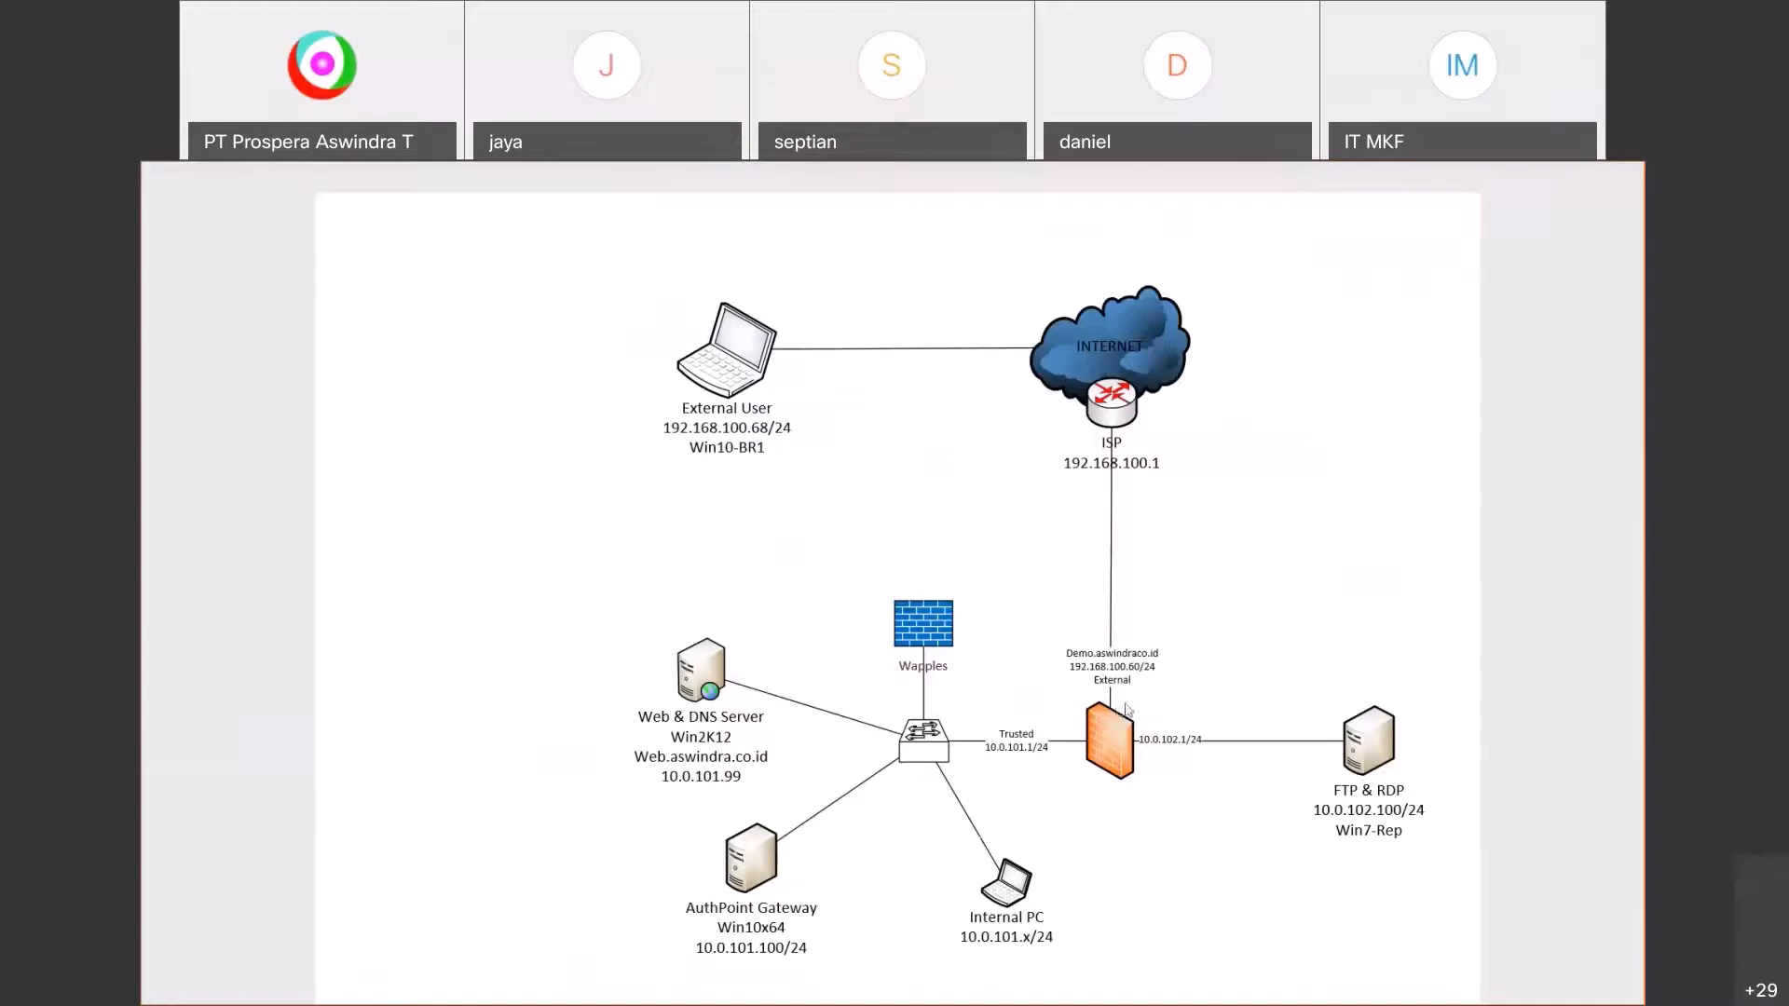
key(alt+Tab)
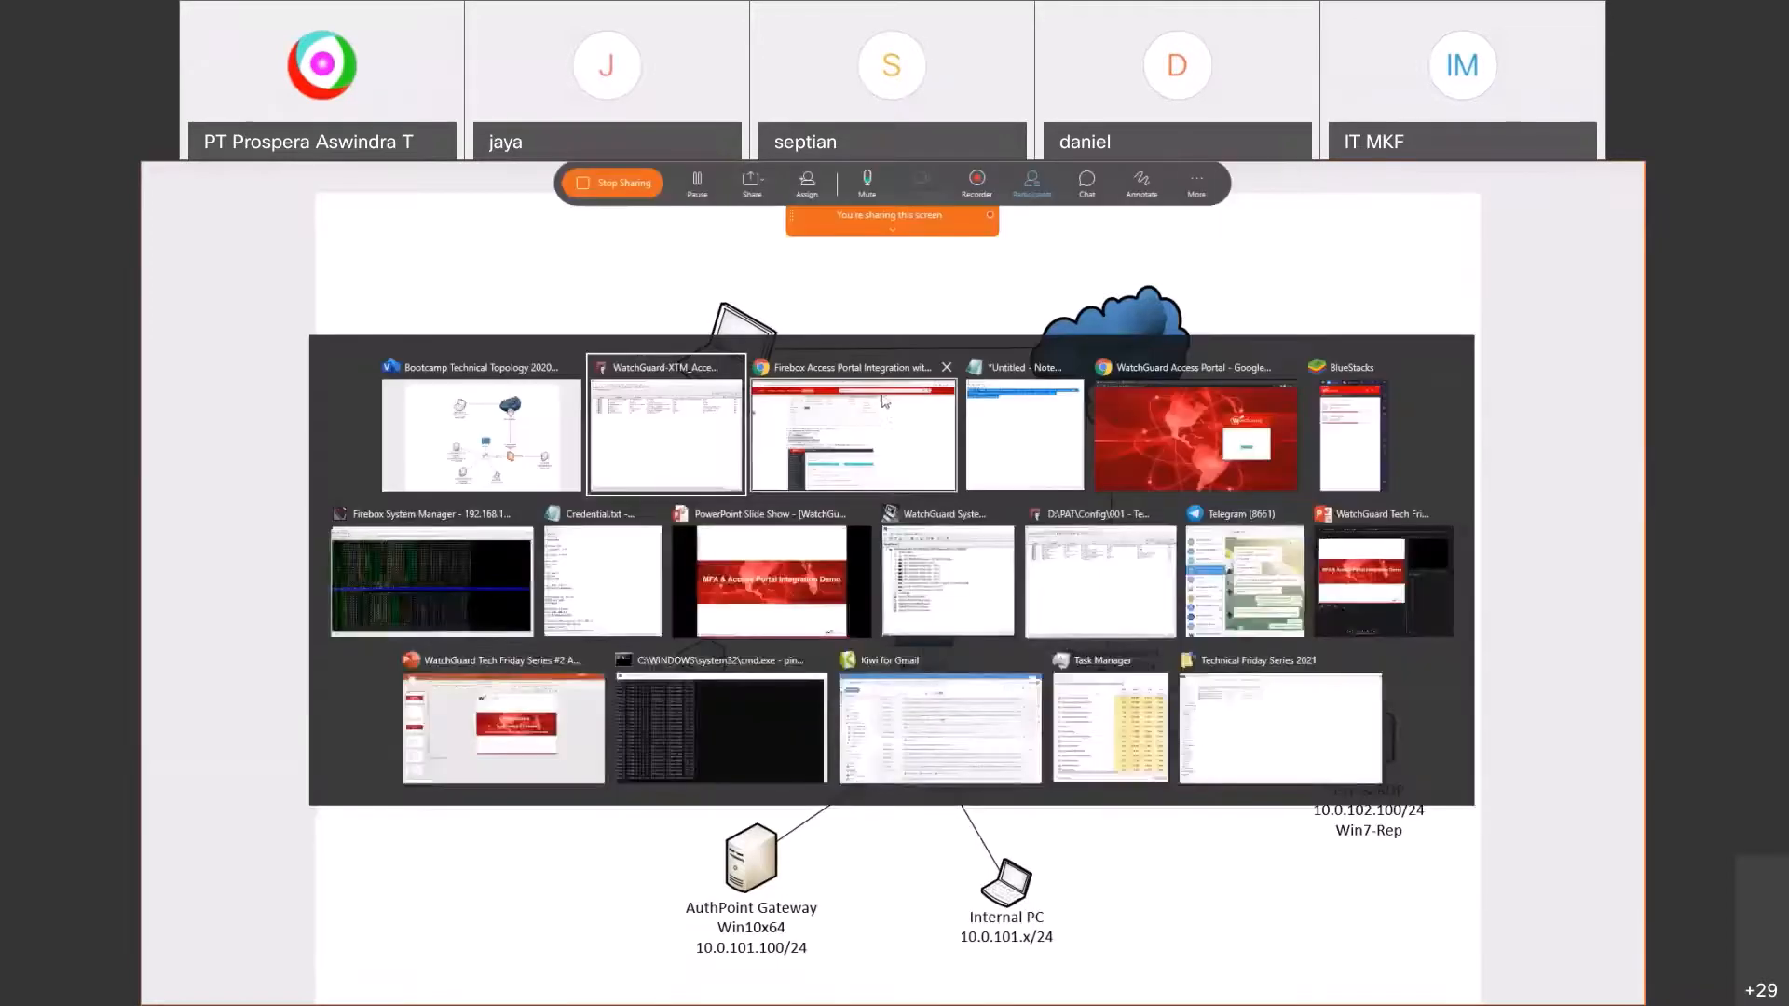
click(888, 411)
key(alt+Tab)
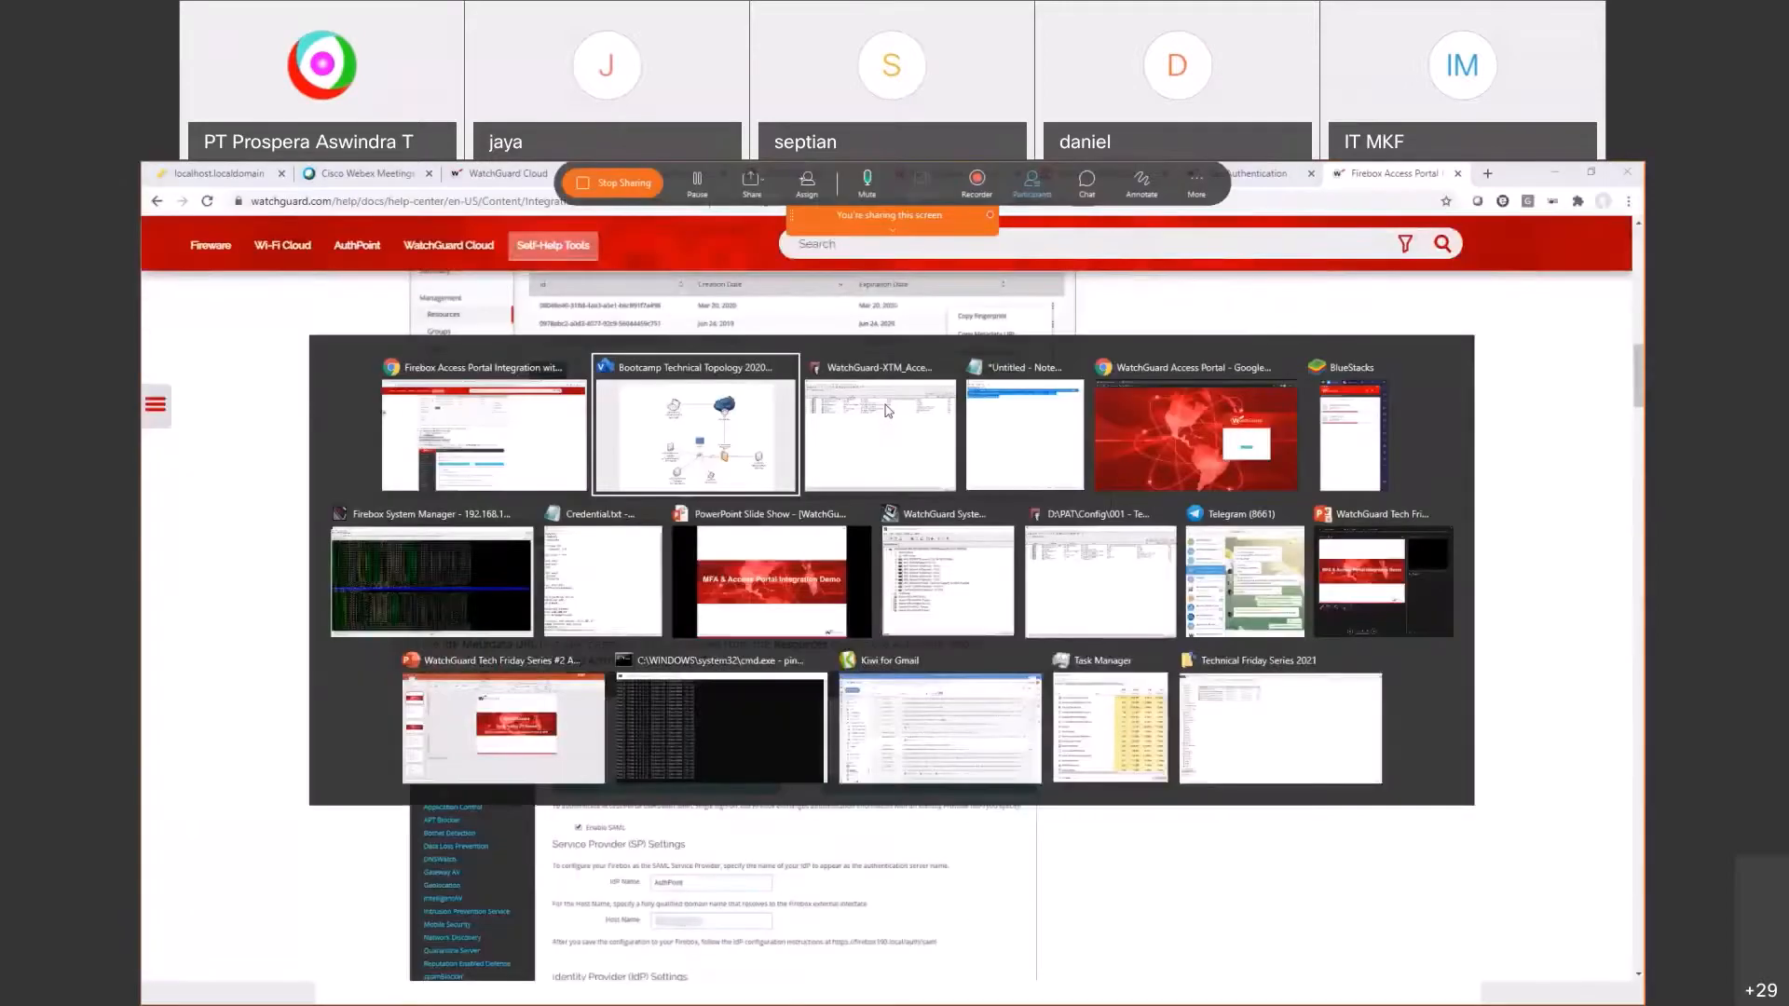
click(1194, 504)
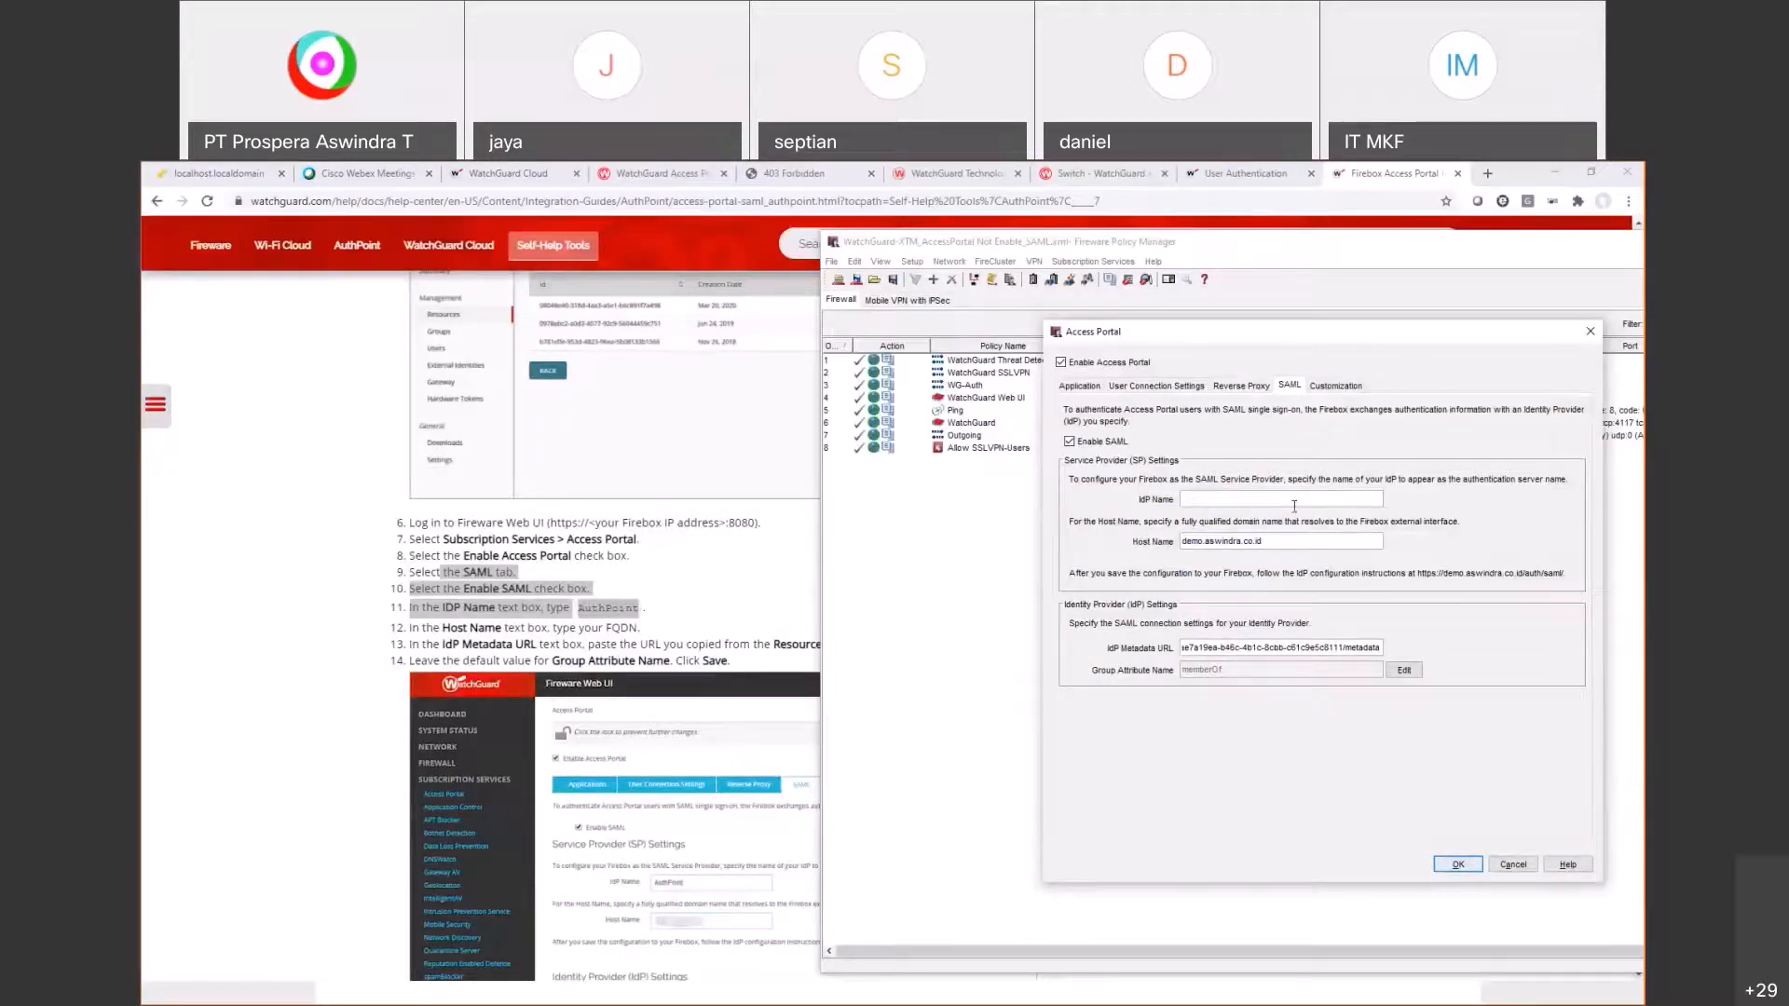
Step: Following guide step 11, type 'AuhtPoint' into the IdP Name field
click(469, 637)
scroll(468, 638, down, 2)
drag(442, 450, 562, 451)
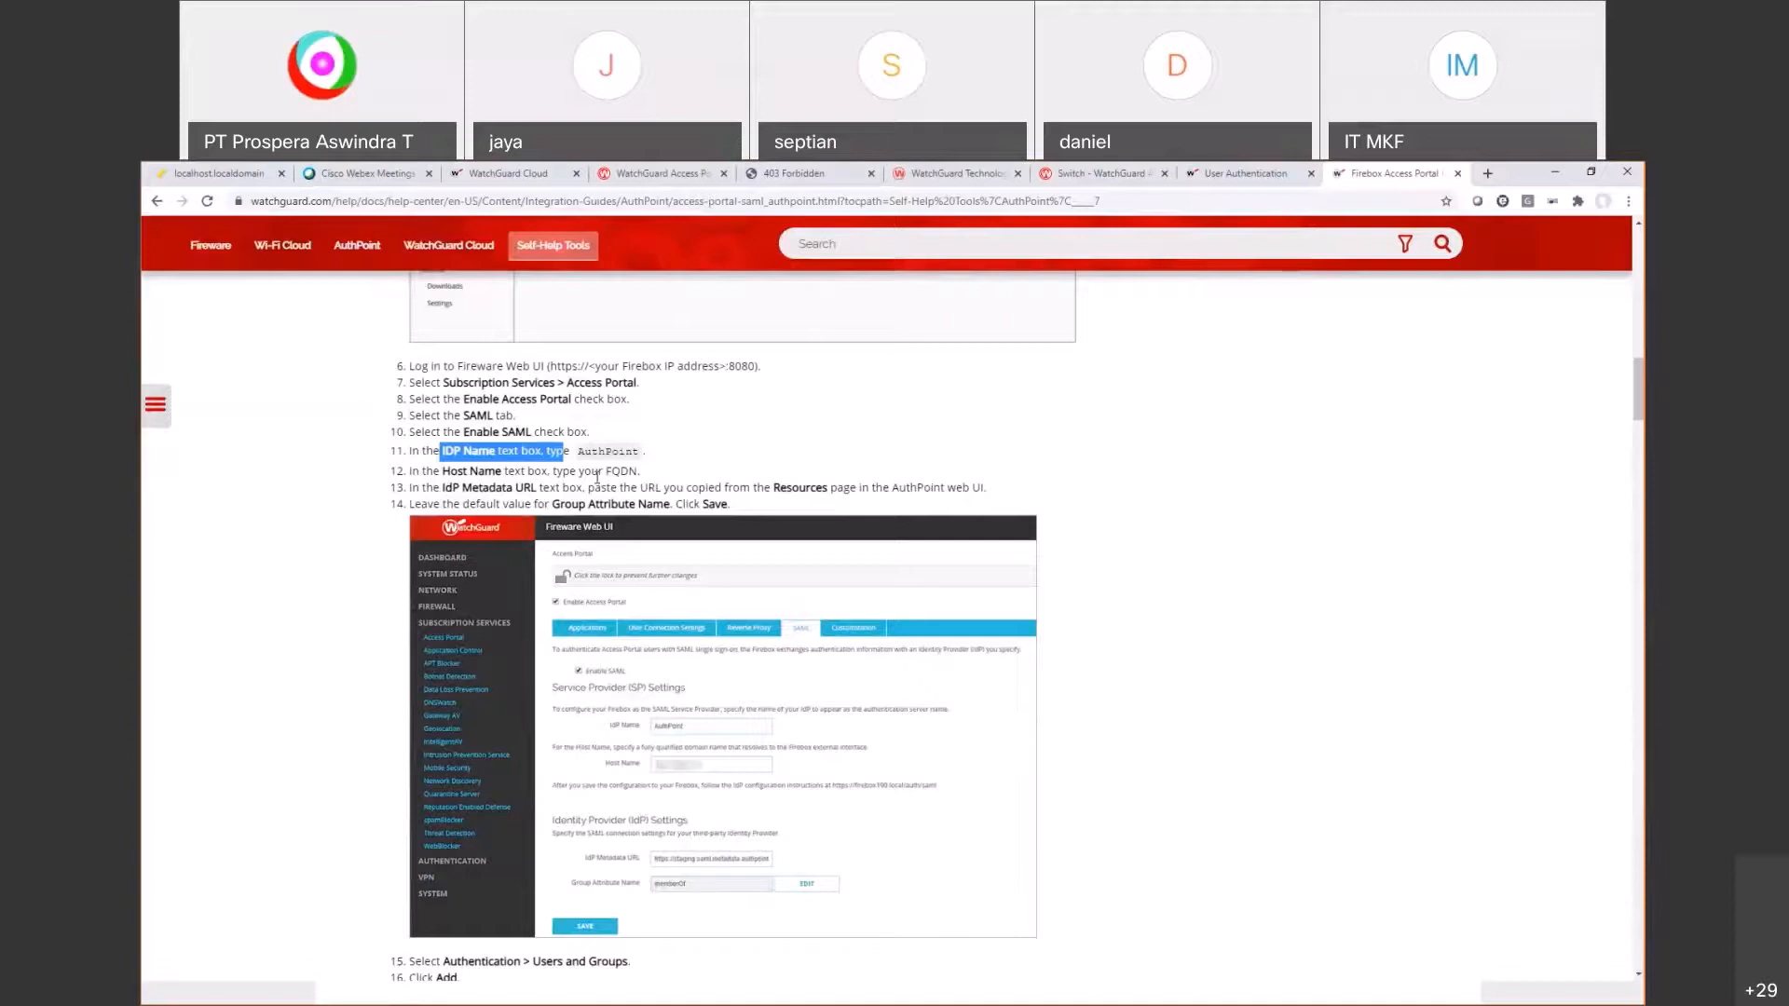
key(alt+Tab)
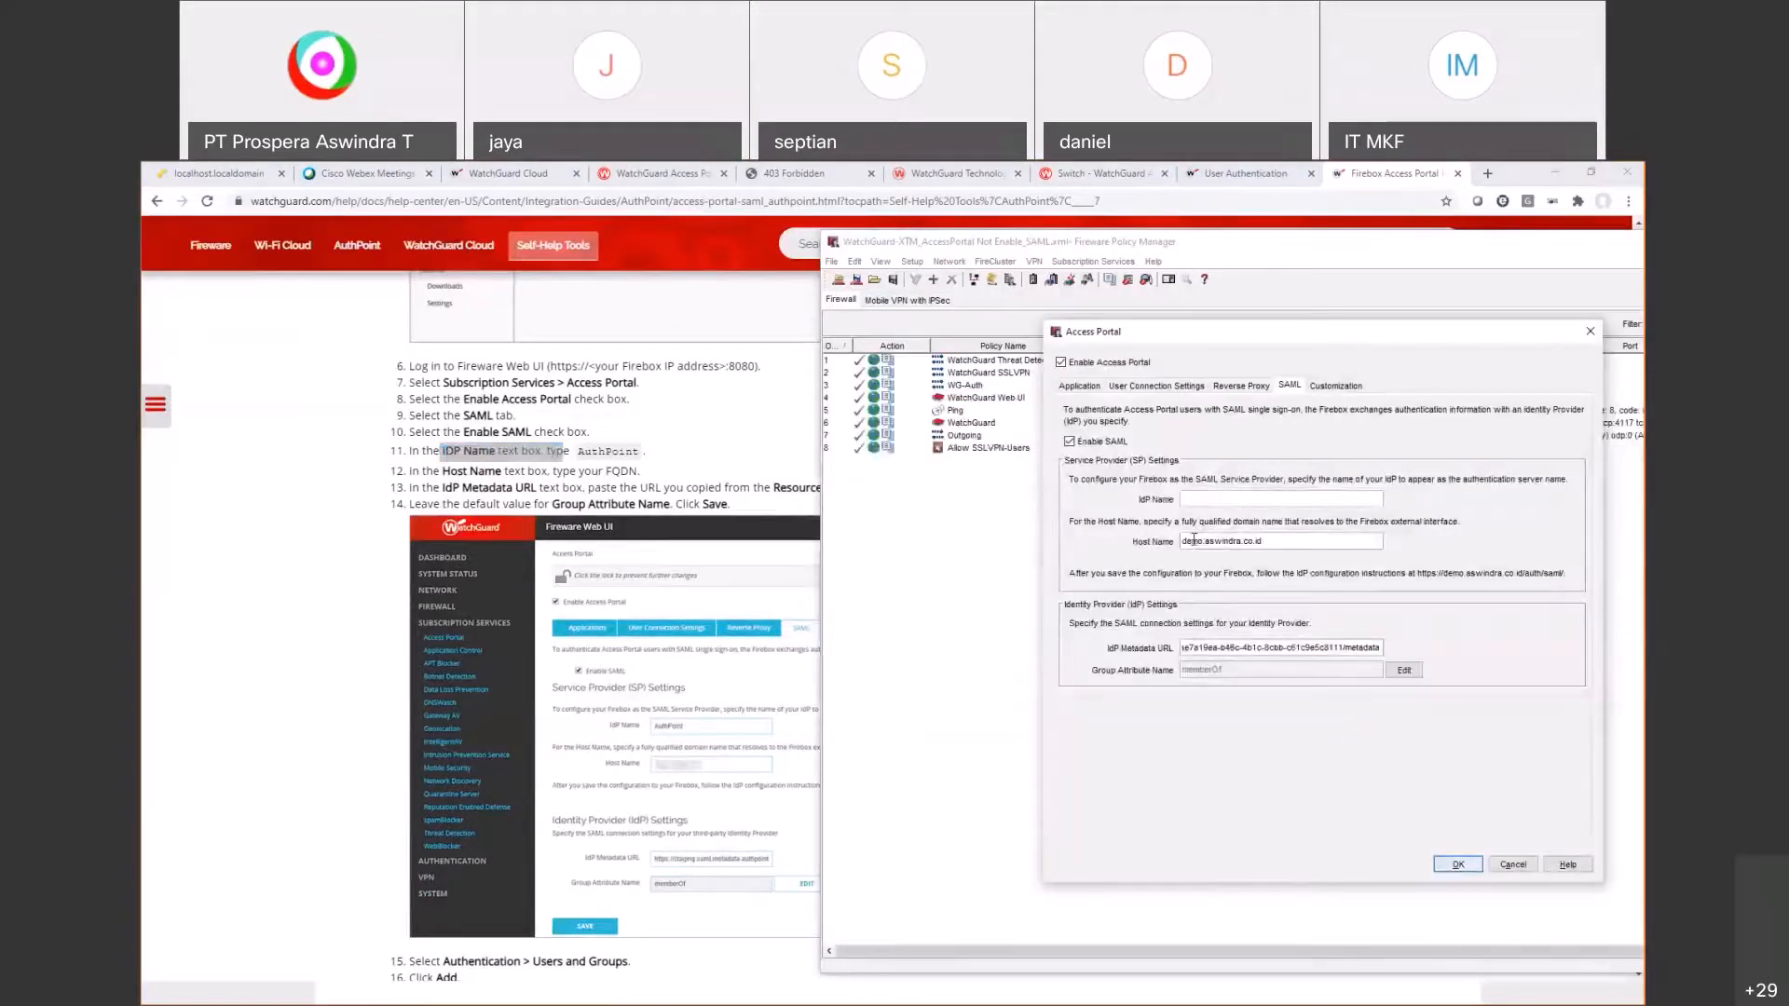
text(Auht)
text(Point)
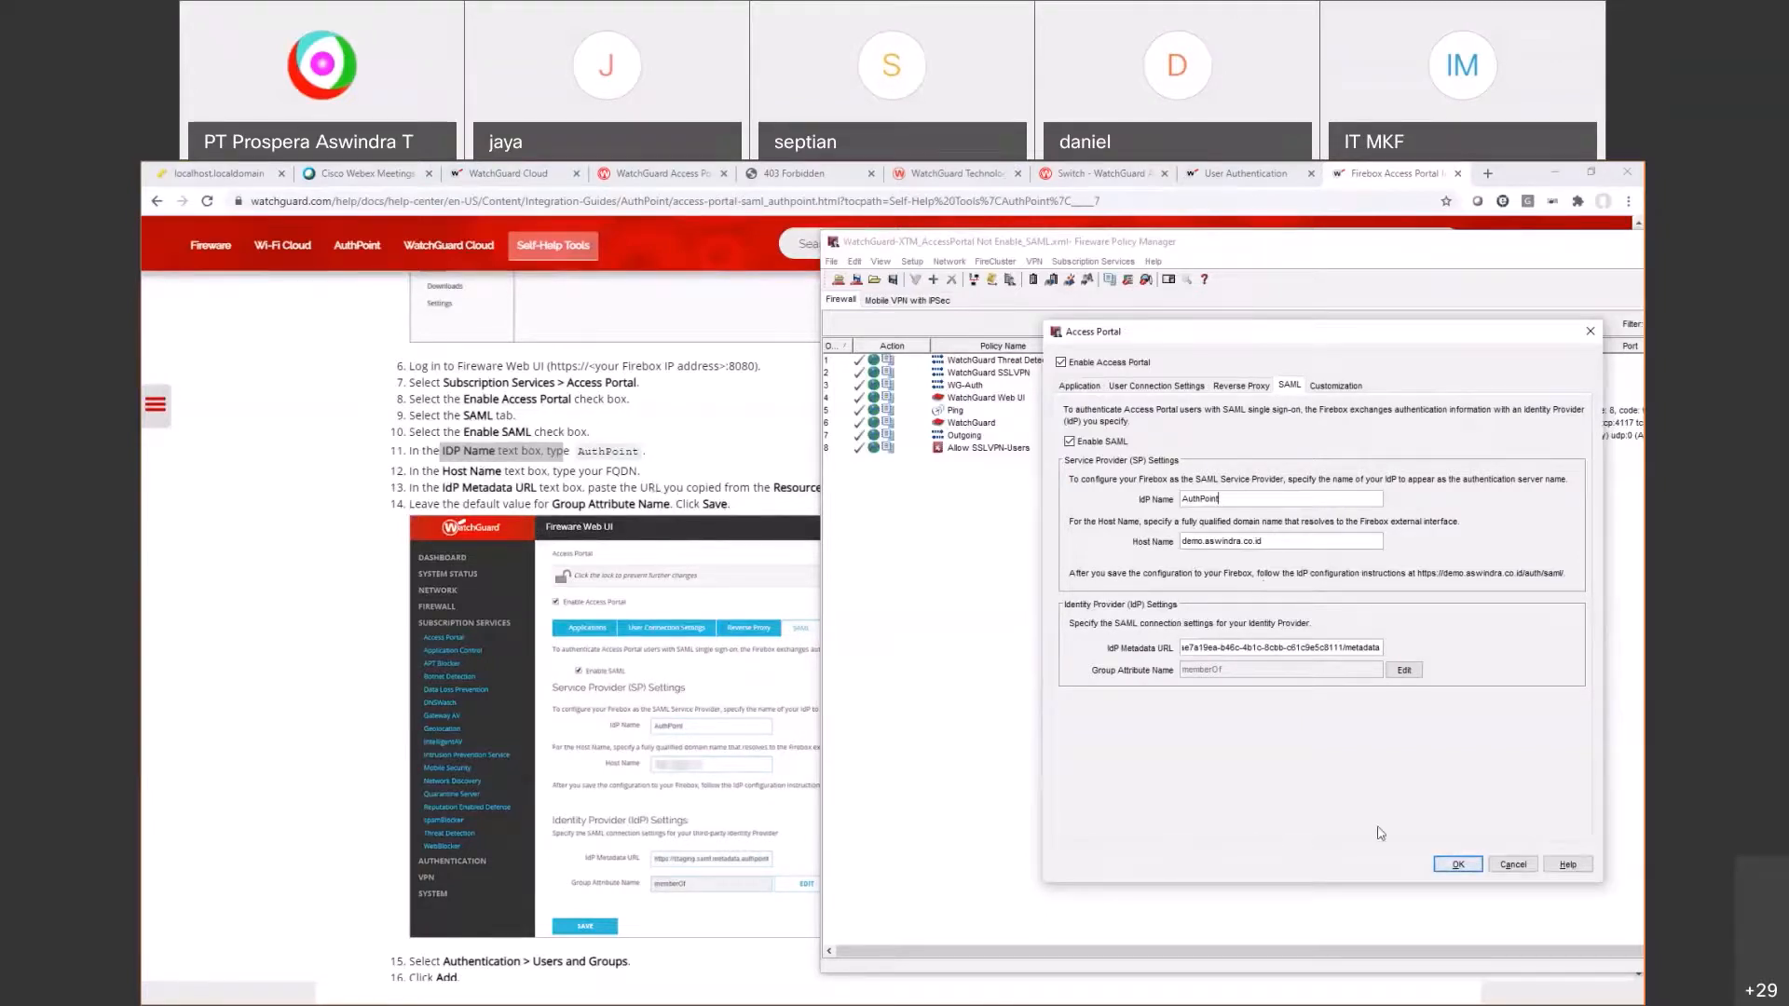
Step: Confirm the Access Portal settings and start Save to Firebox with the admin passphrase
click(1455, 864)
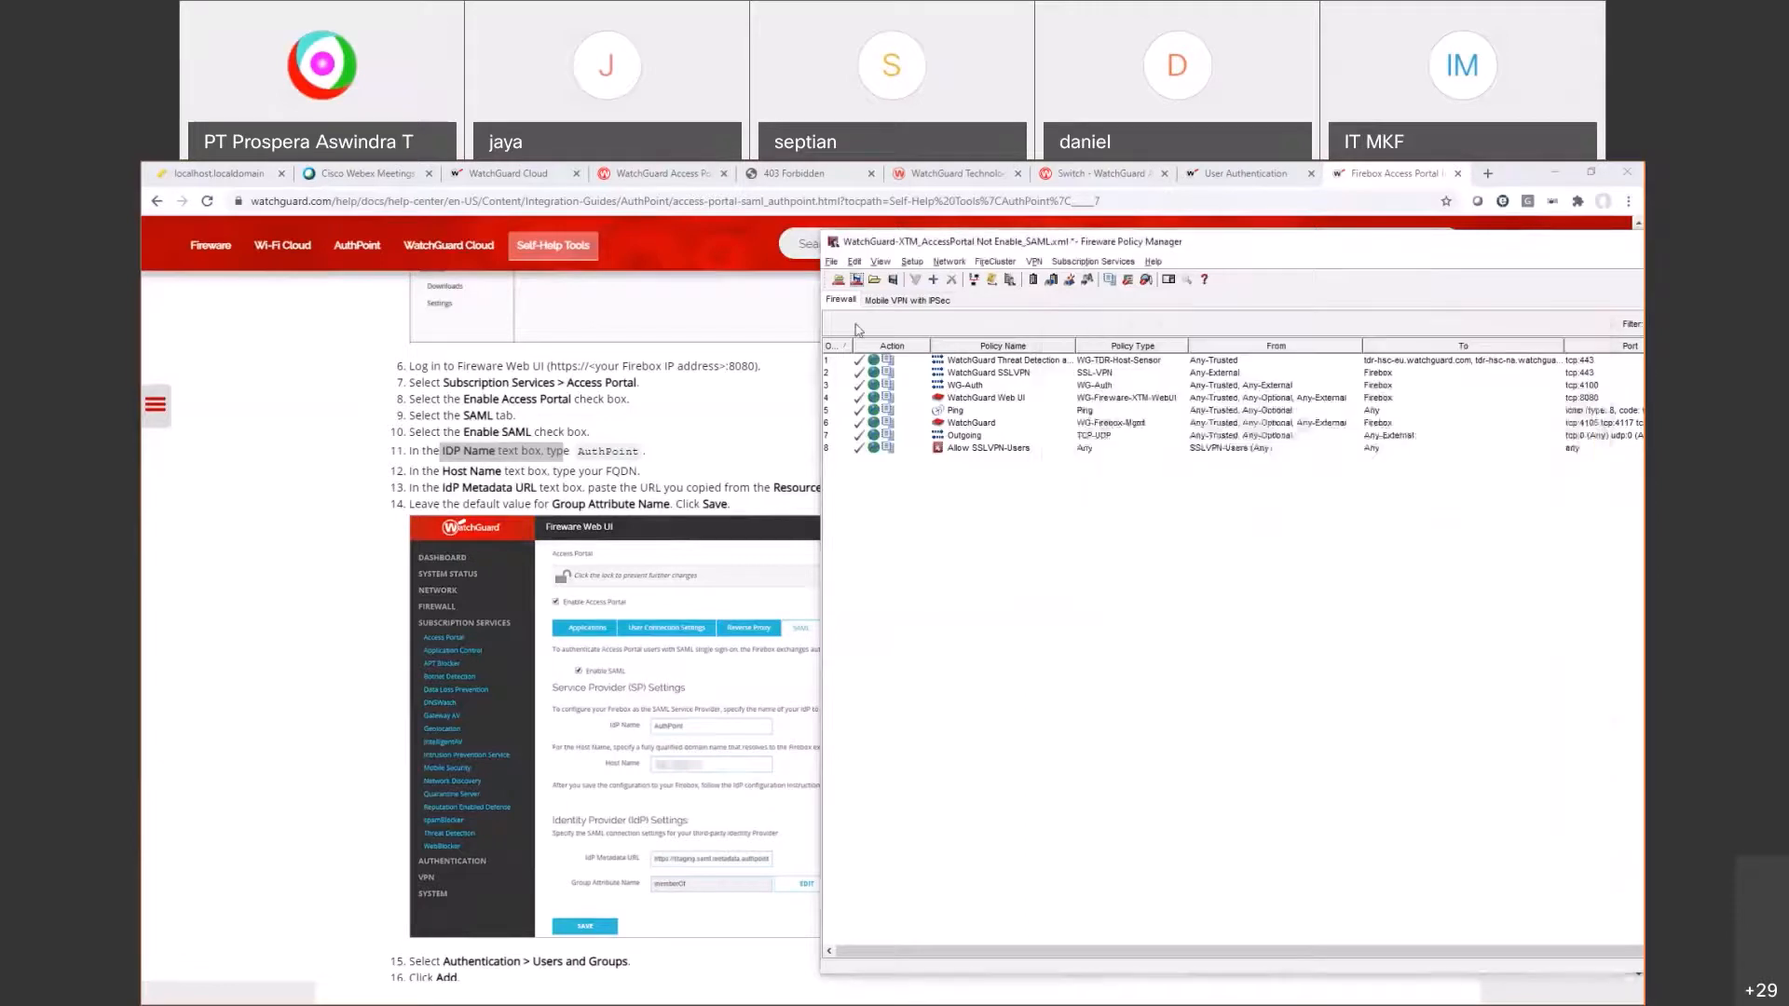
click(855, 279)
text(••••••••••)
key(Return)
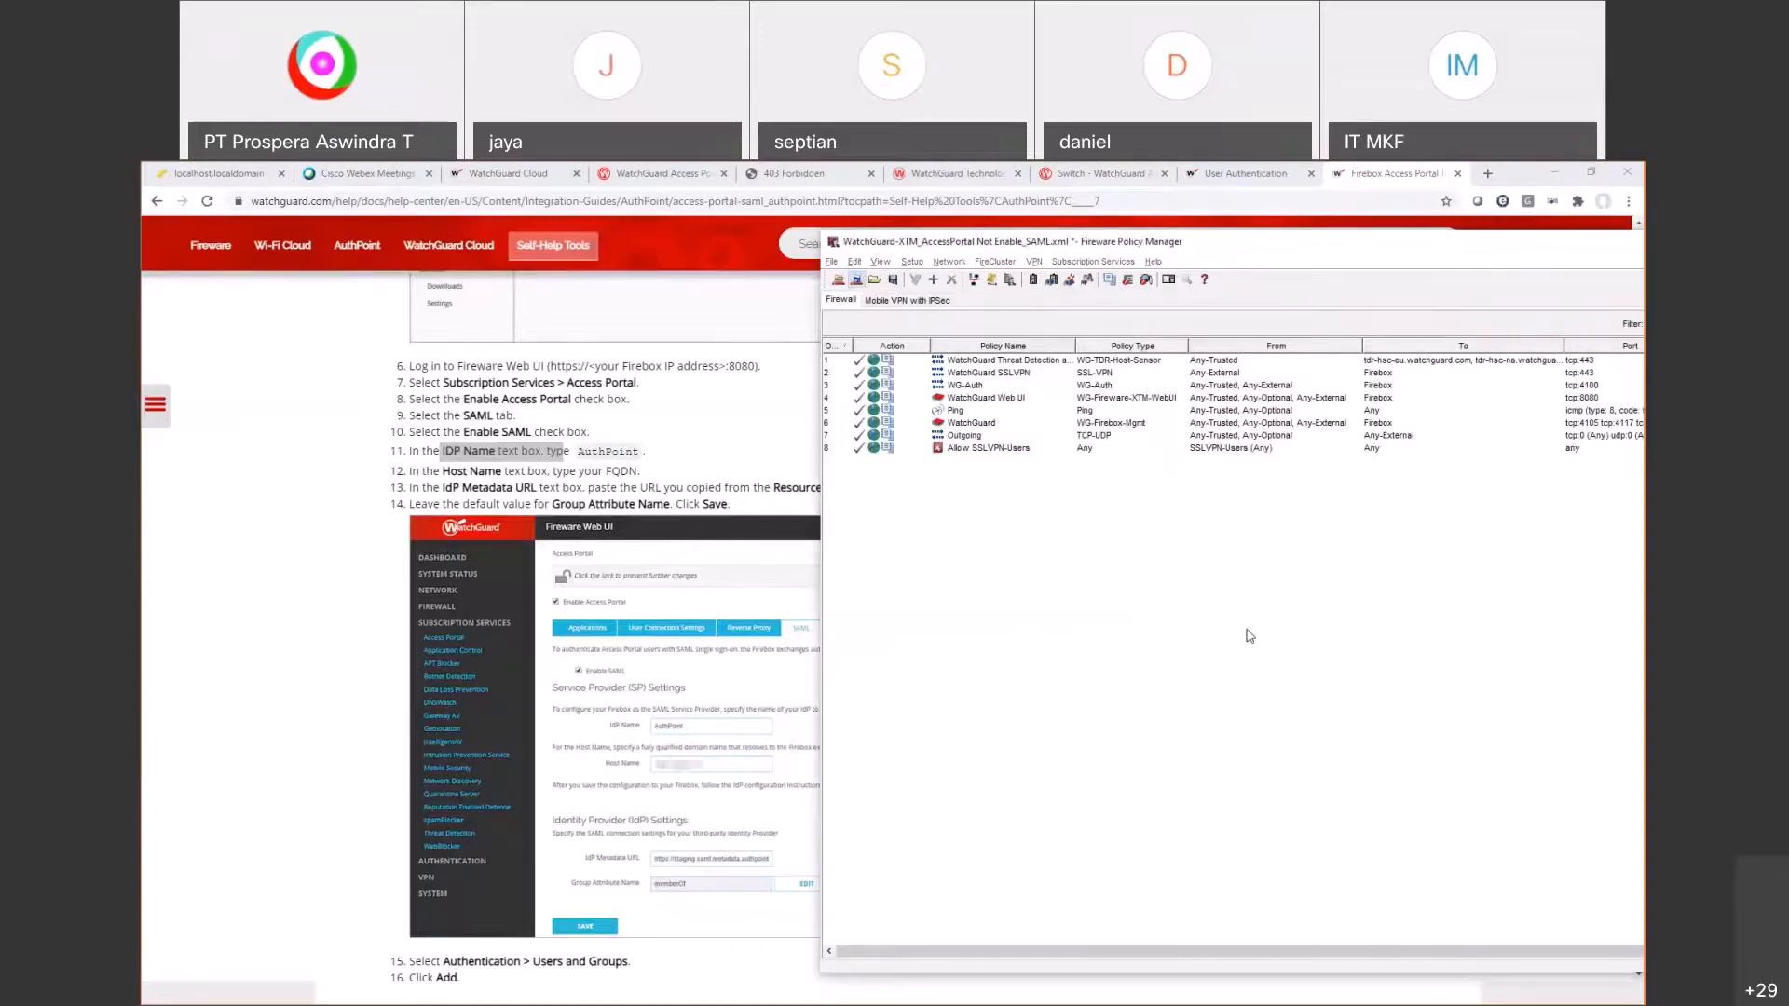
Step: Save as WatchGuard-XTM_AccessPortal Enable_SAML.xml, replacing the existing file
key(Left)
key(Left)
key(Left)
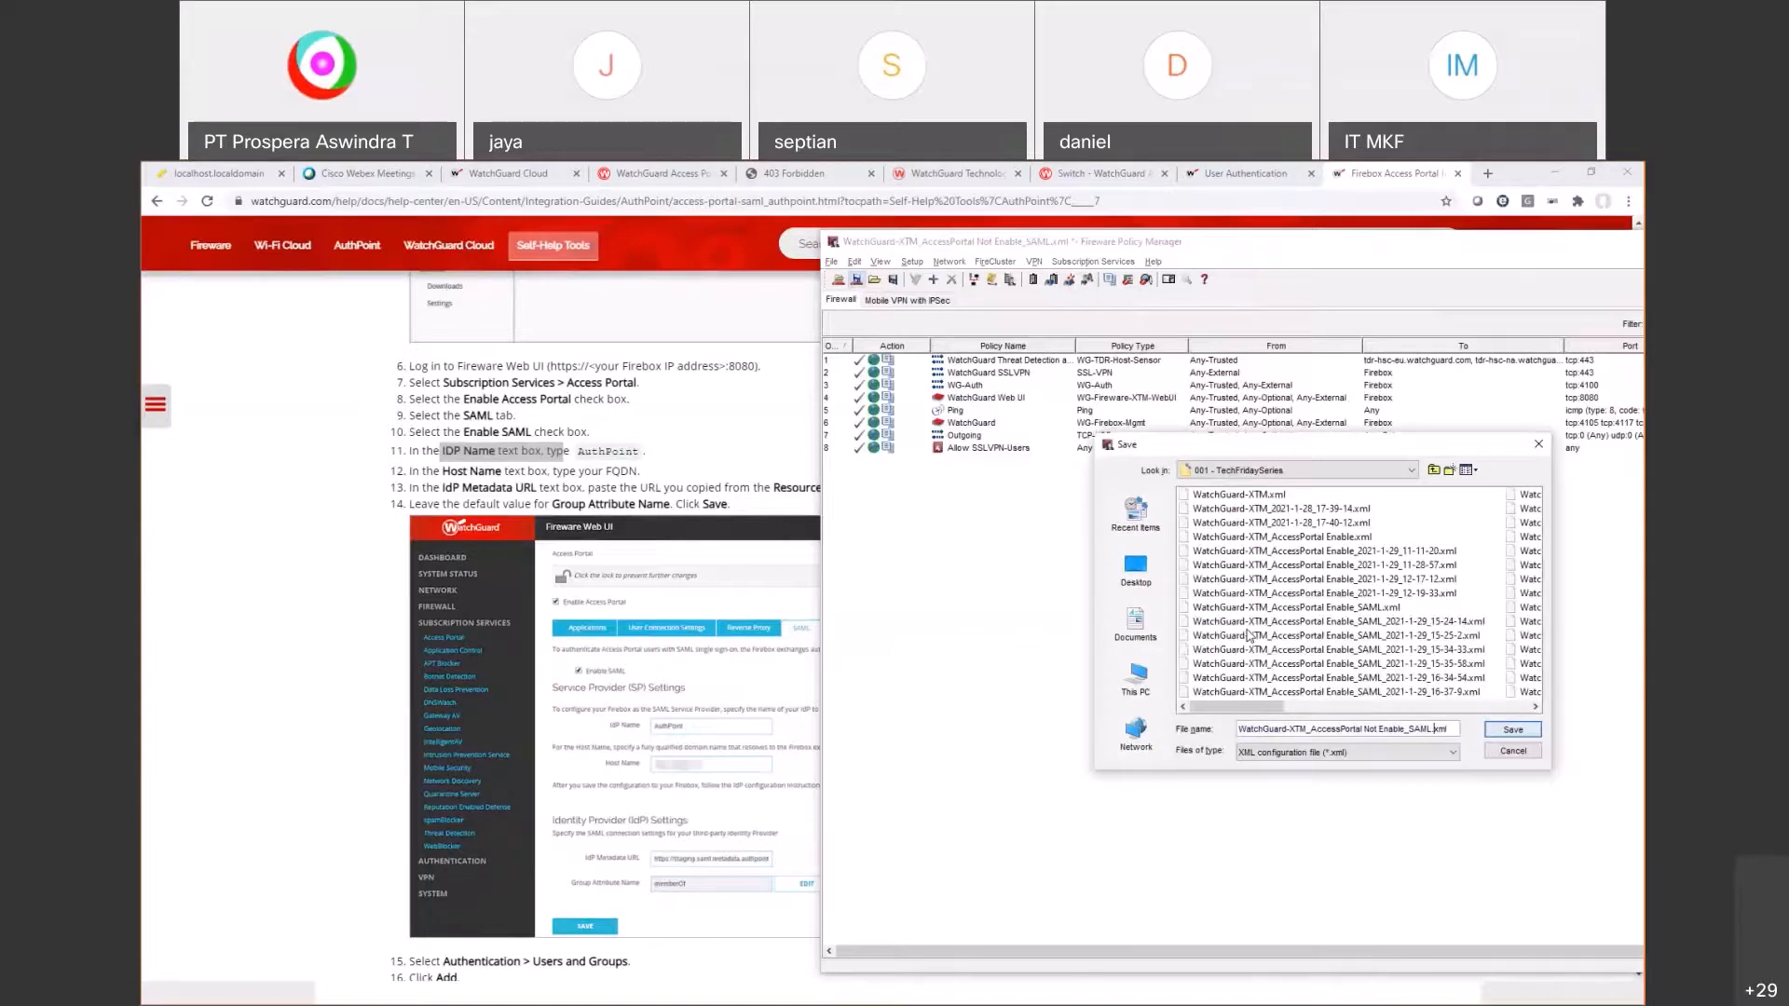
key(Left)
key(BackSpace)
key(BackSpace)
key(BackSpace)
key(BackSpace)
key(Return)
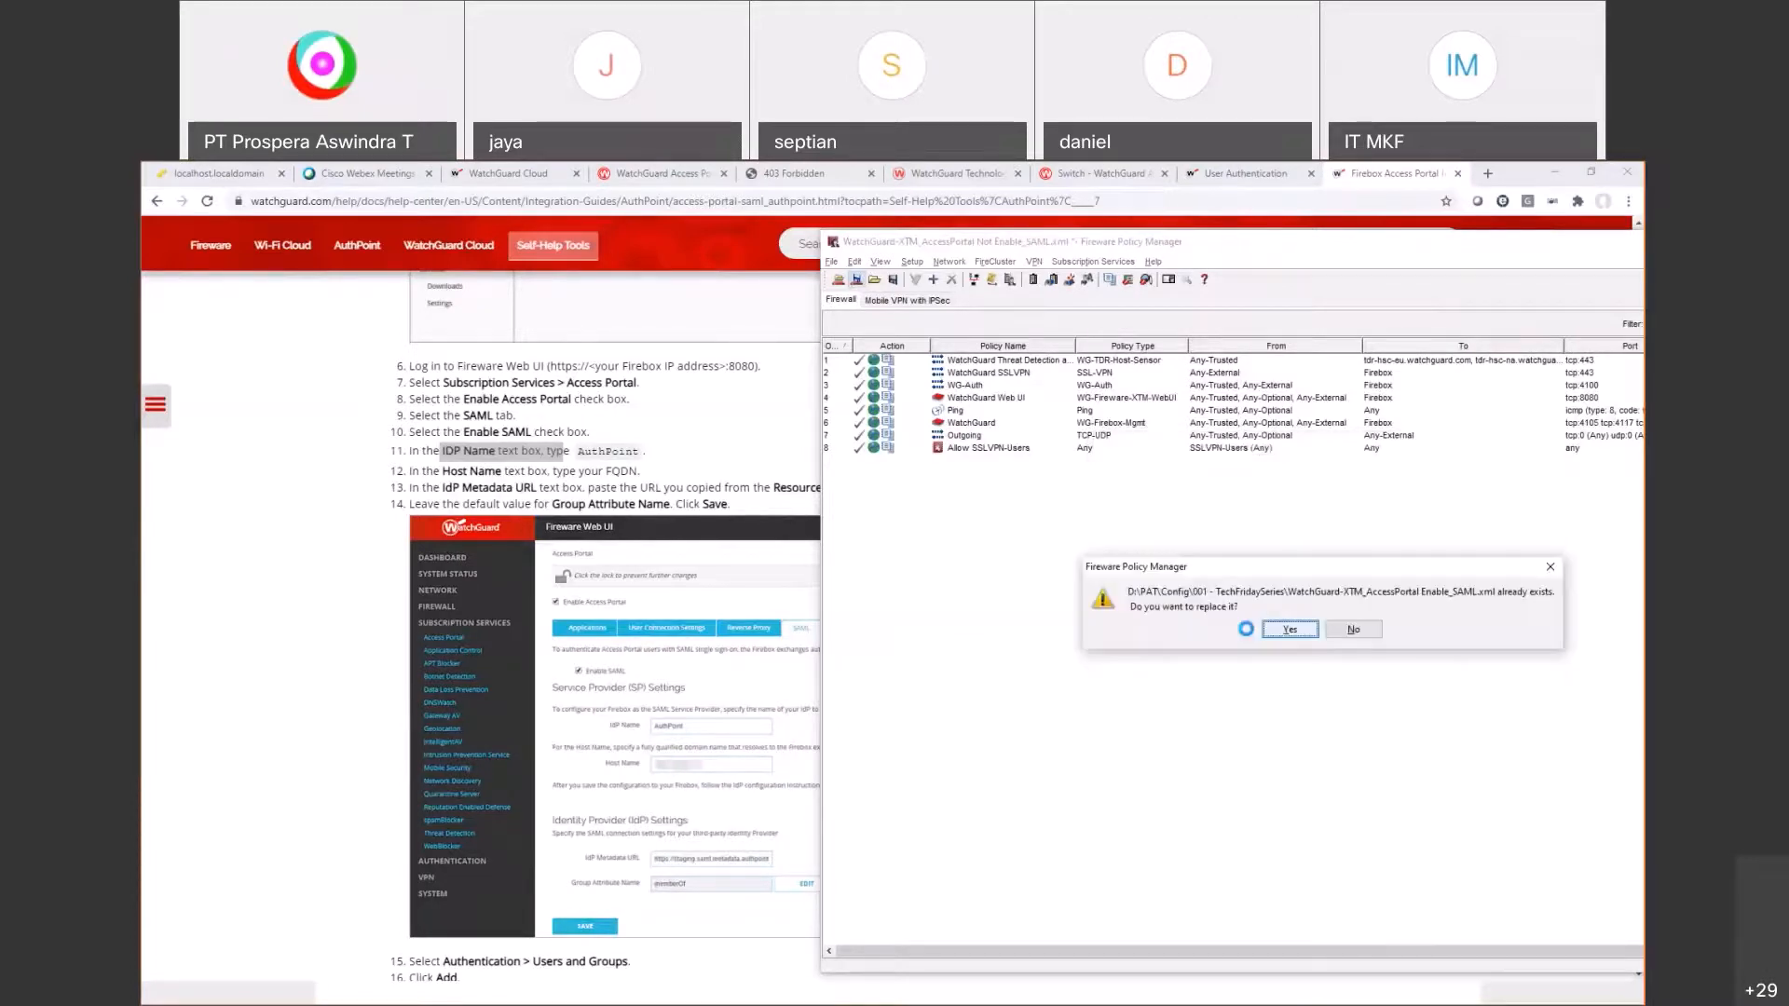
key(Return)
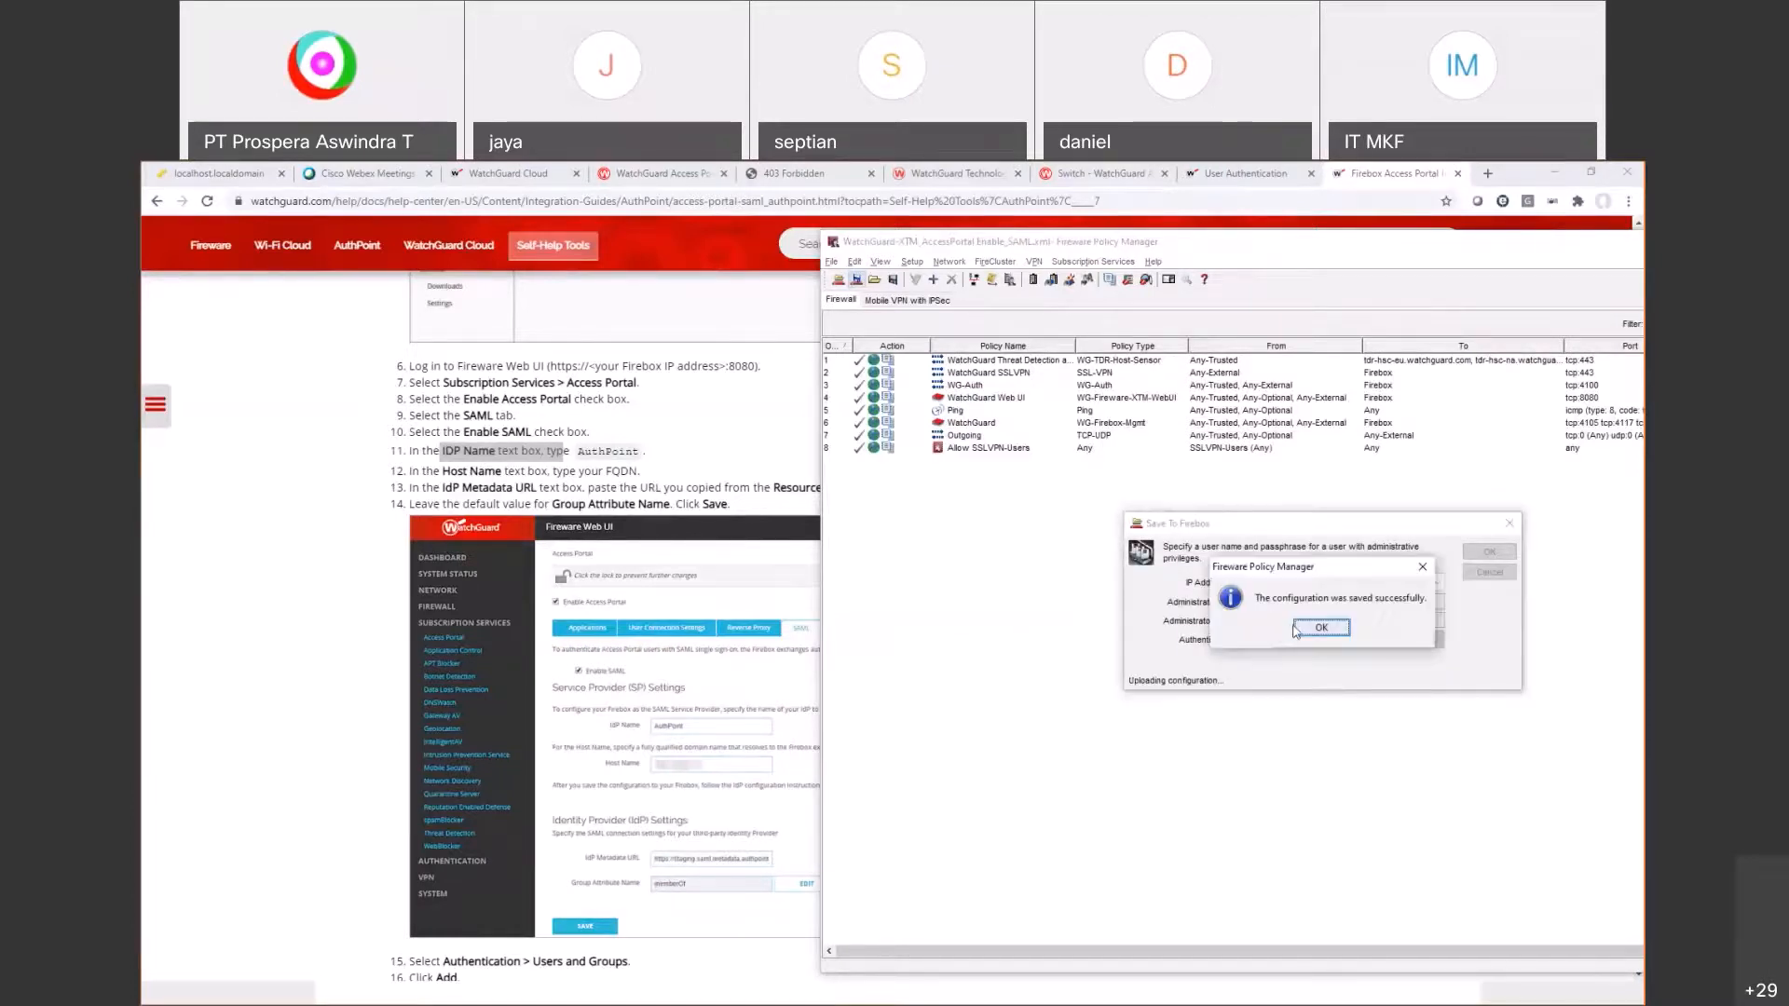
click(1297, 630)
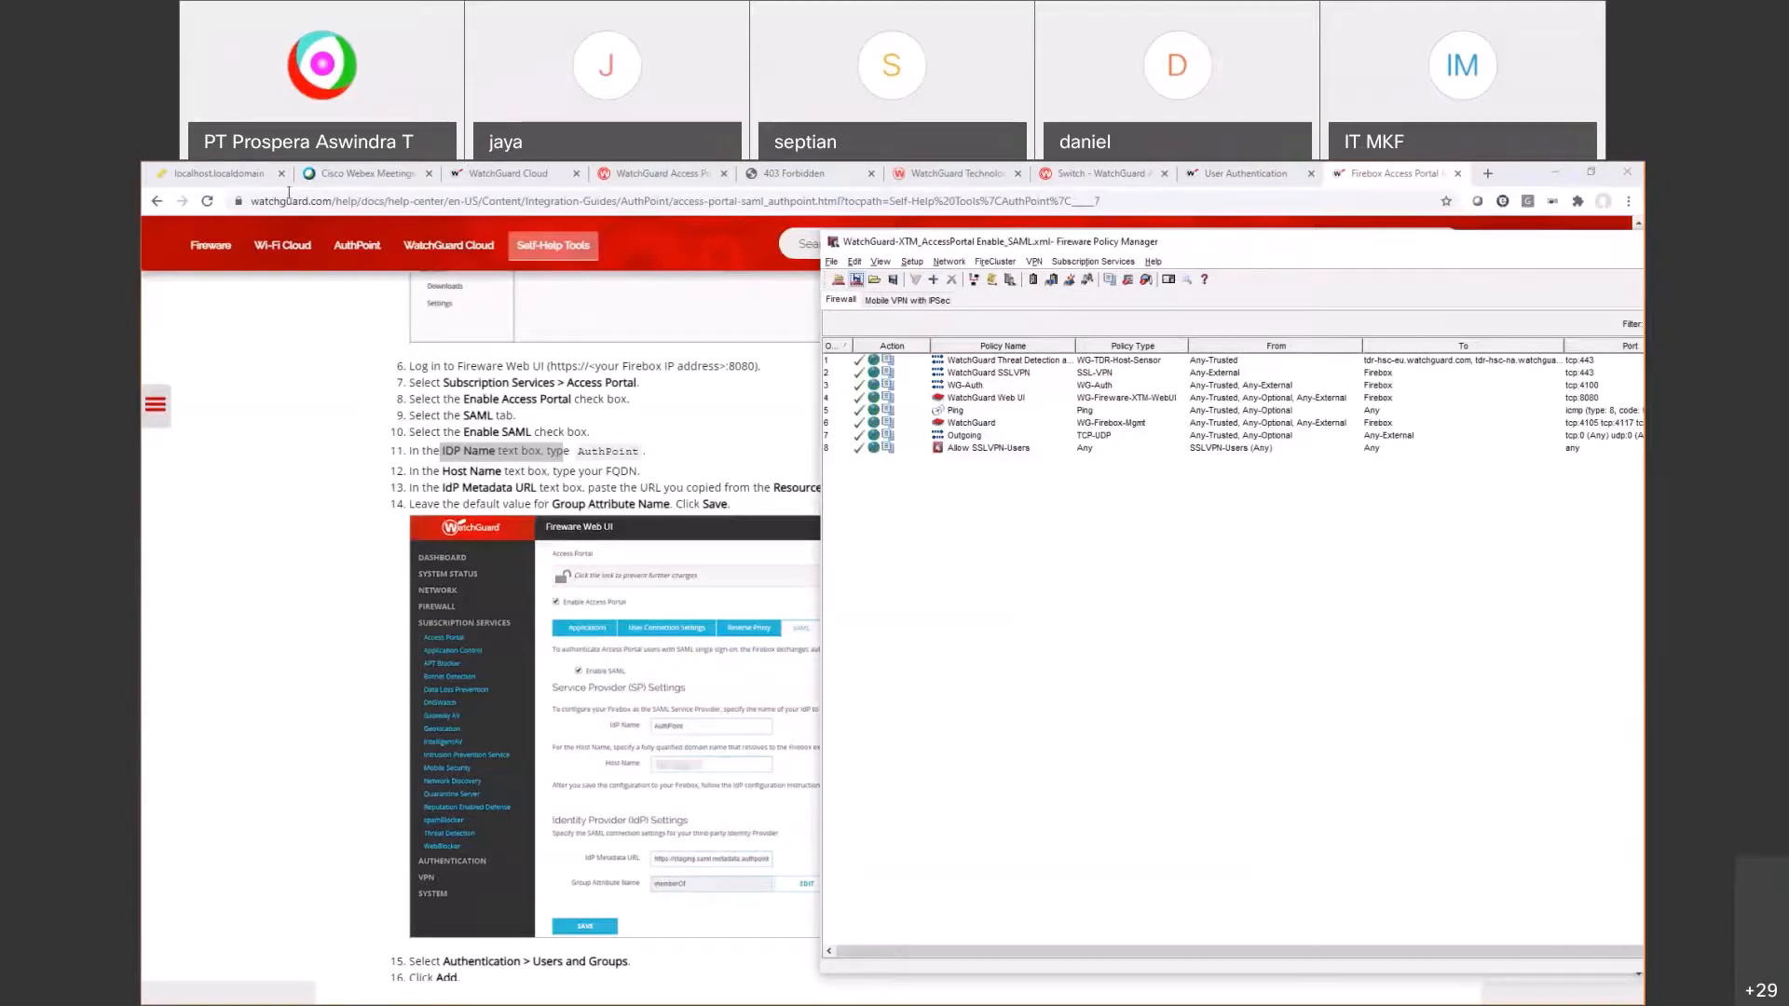
Step: Scroll further down the Access Portal help page before returning to Policy Manager
click(521, 470)
scroll(717, 587, down, 5)
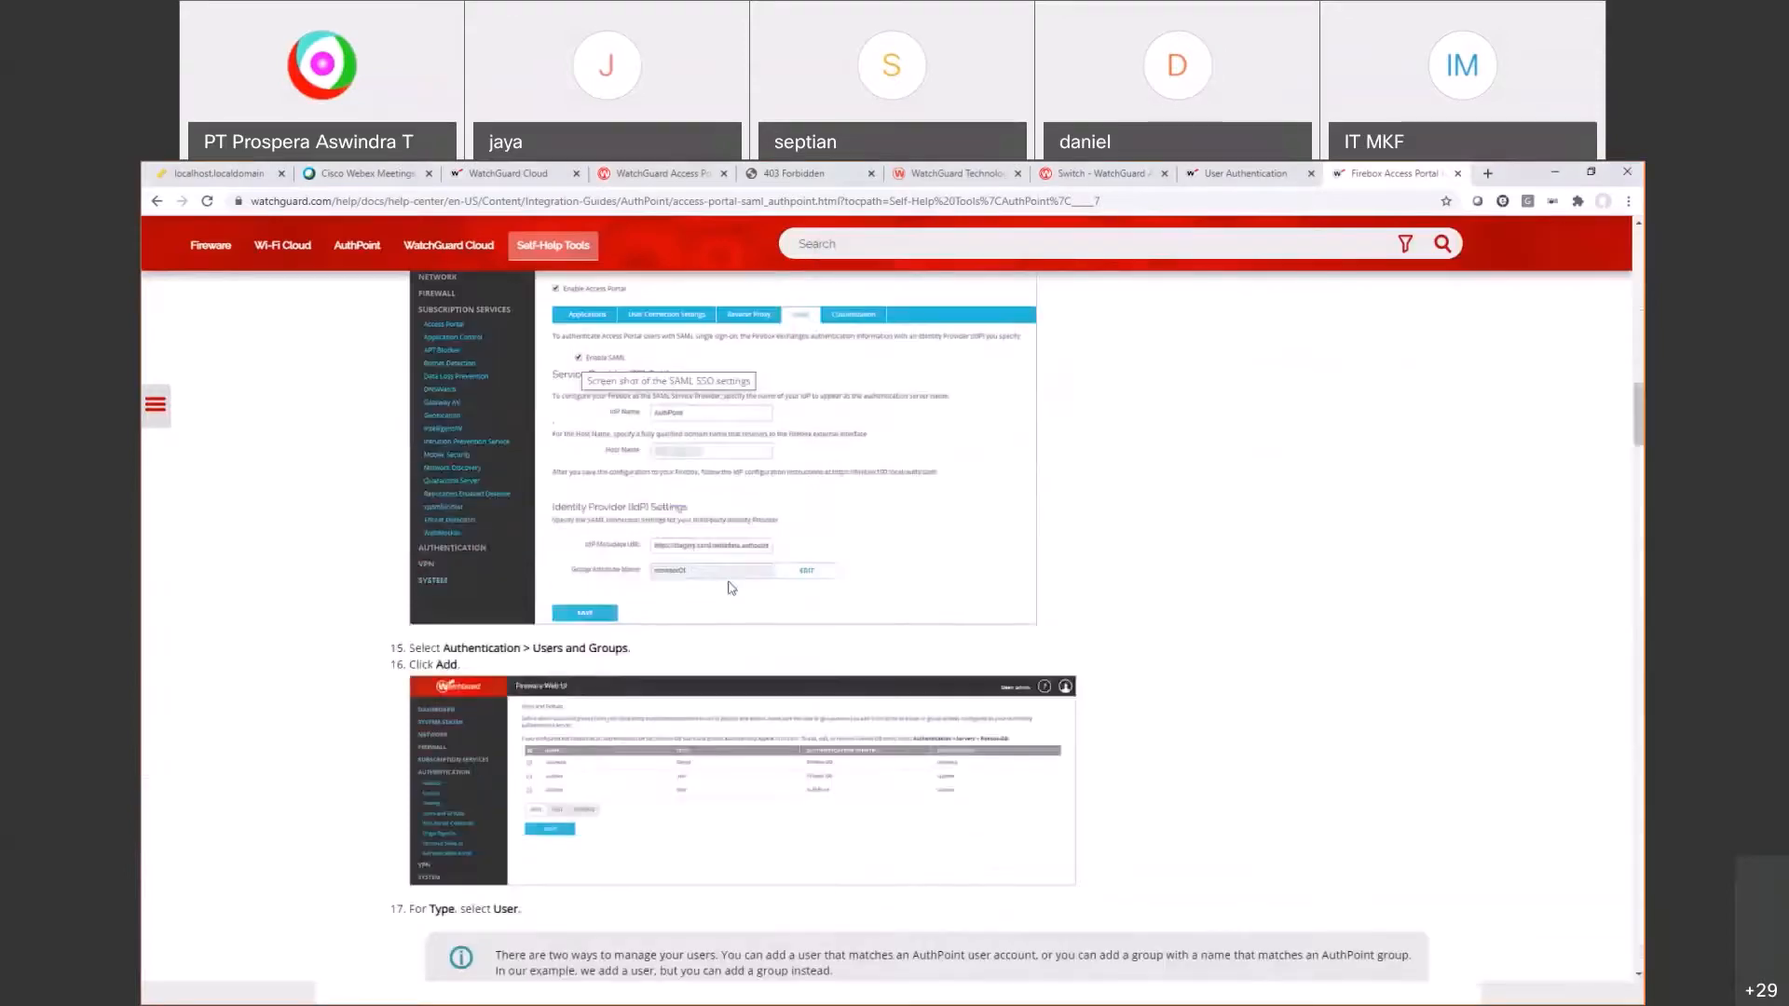
scroll(708, 583, down, 2)
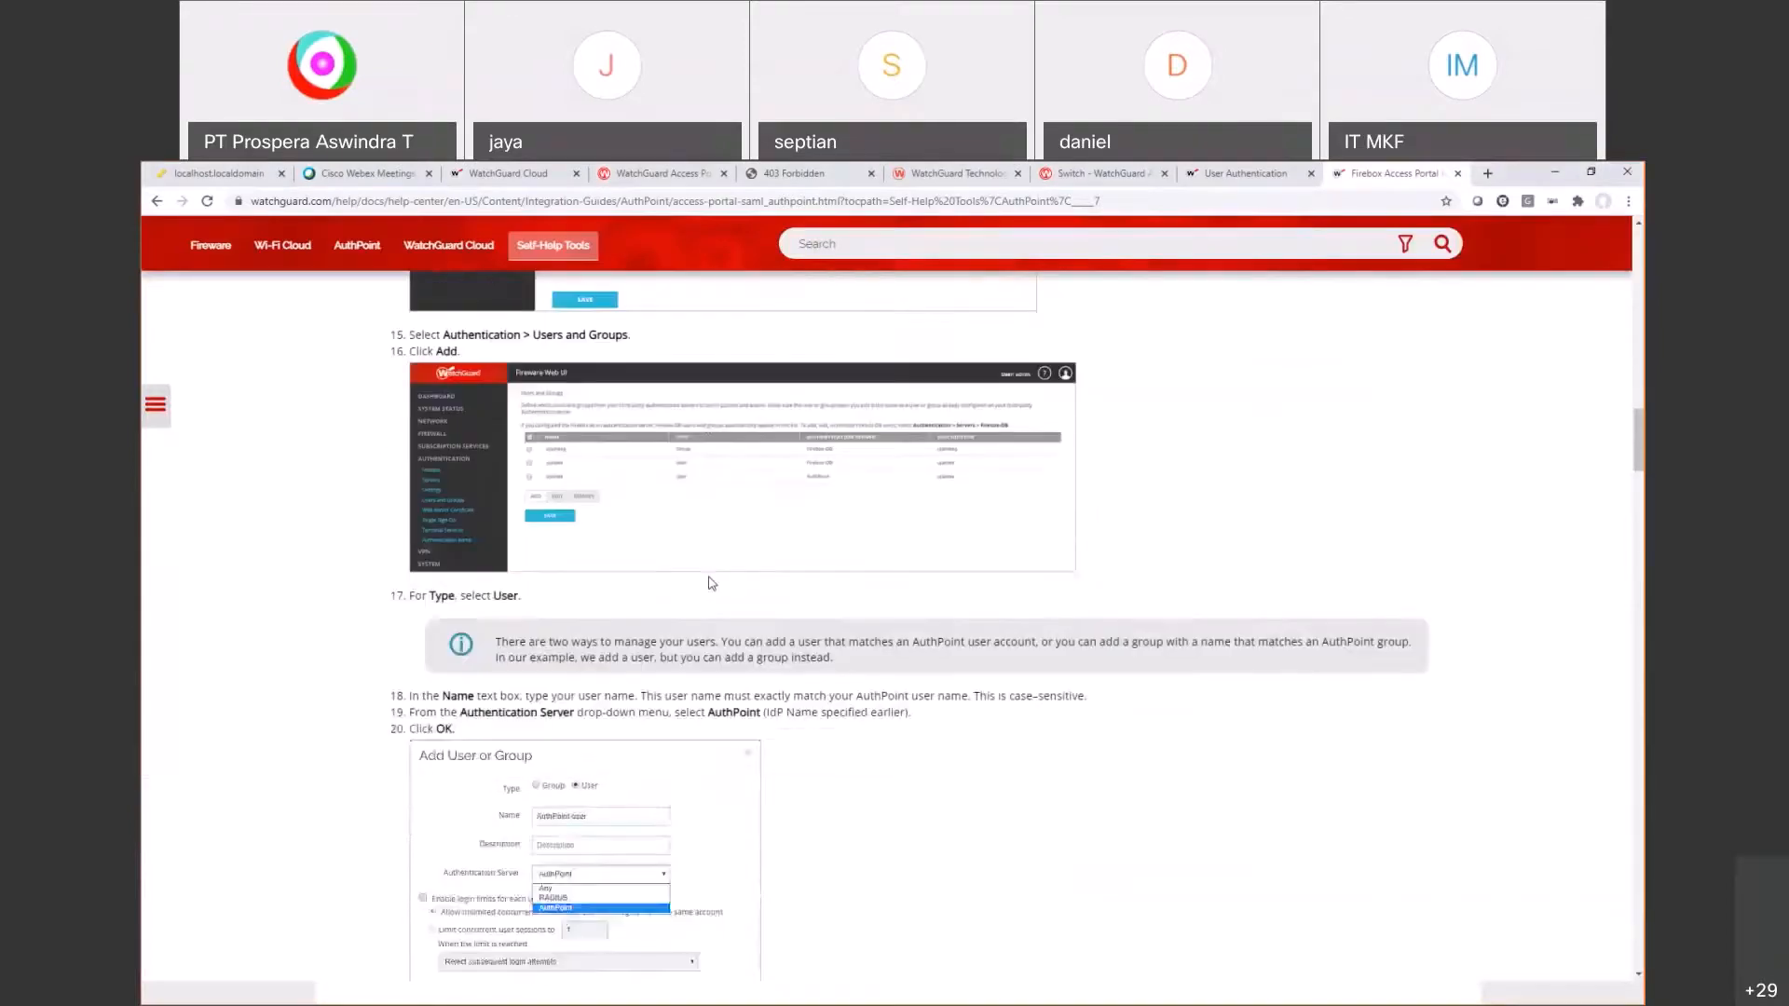
key(alt+Tab)
Step: Open the Users and Groups list from Setup > Authentication and review the existing demouser entry
click(911, 261)
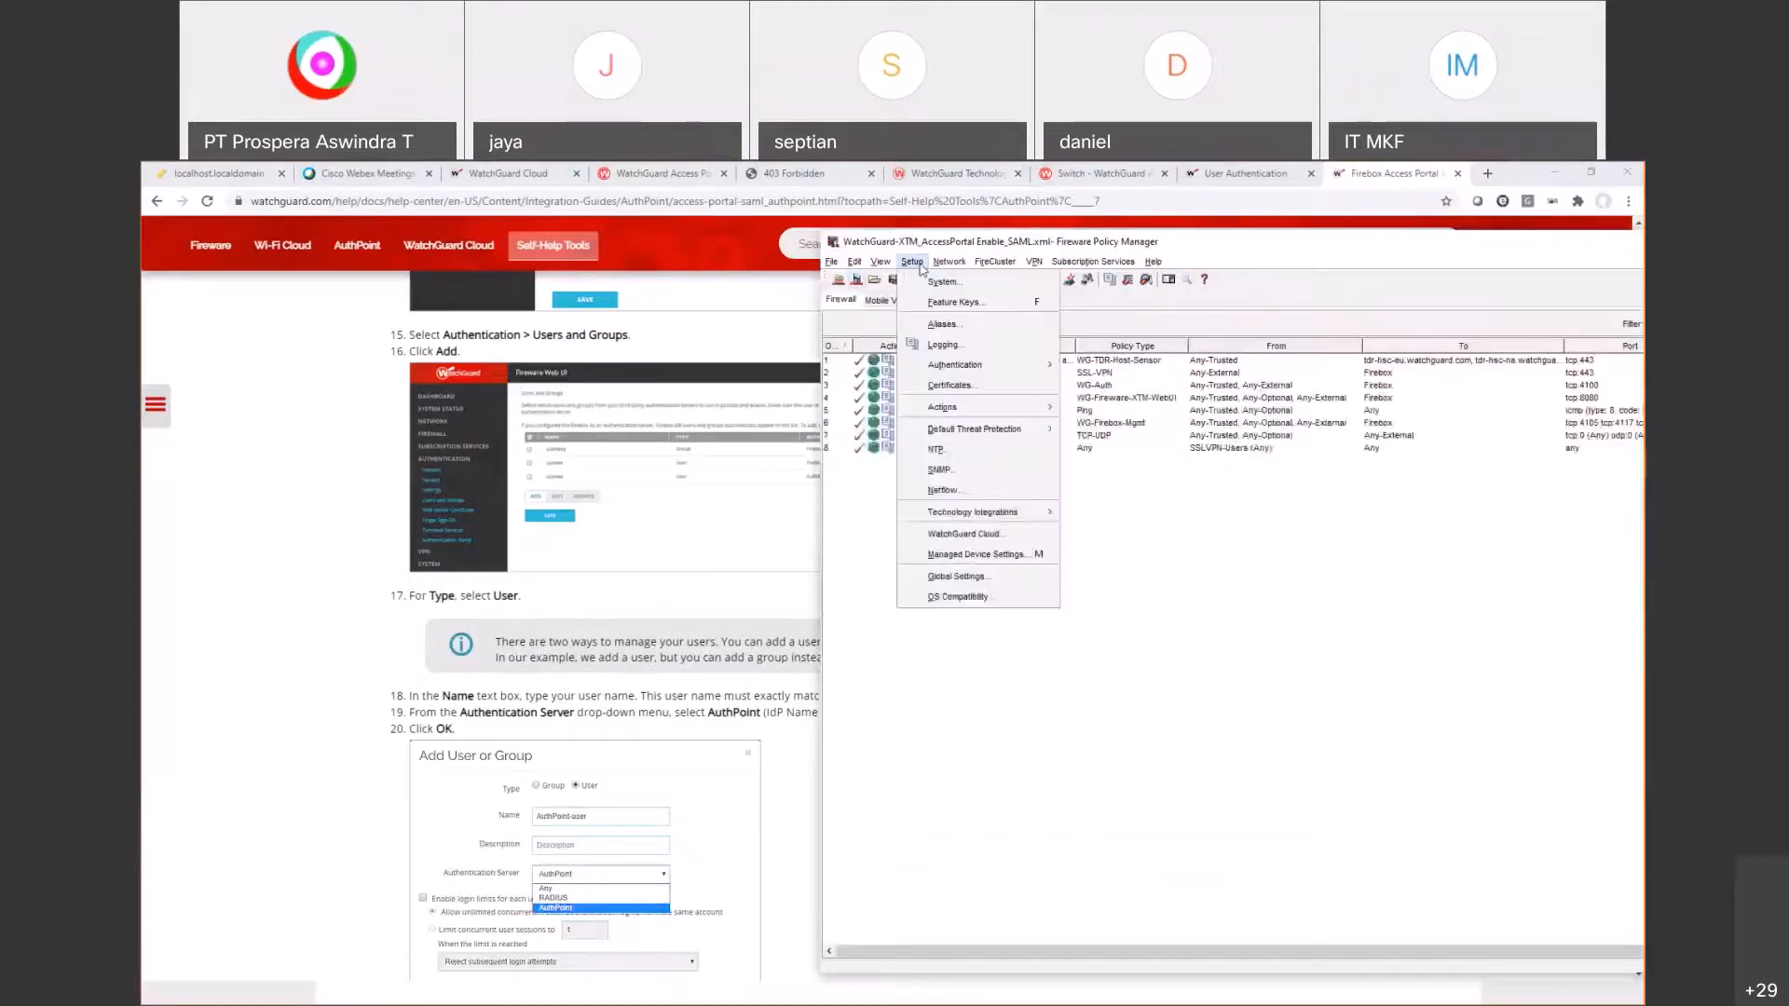
mouse_move(972, 367)
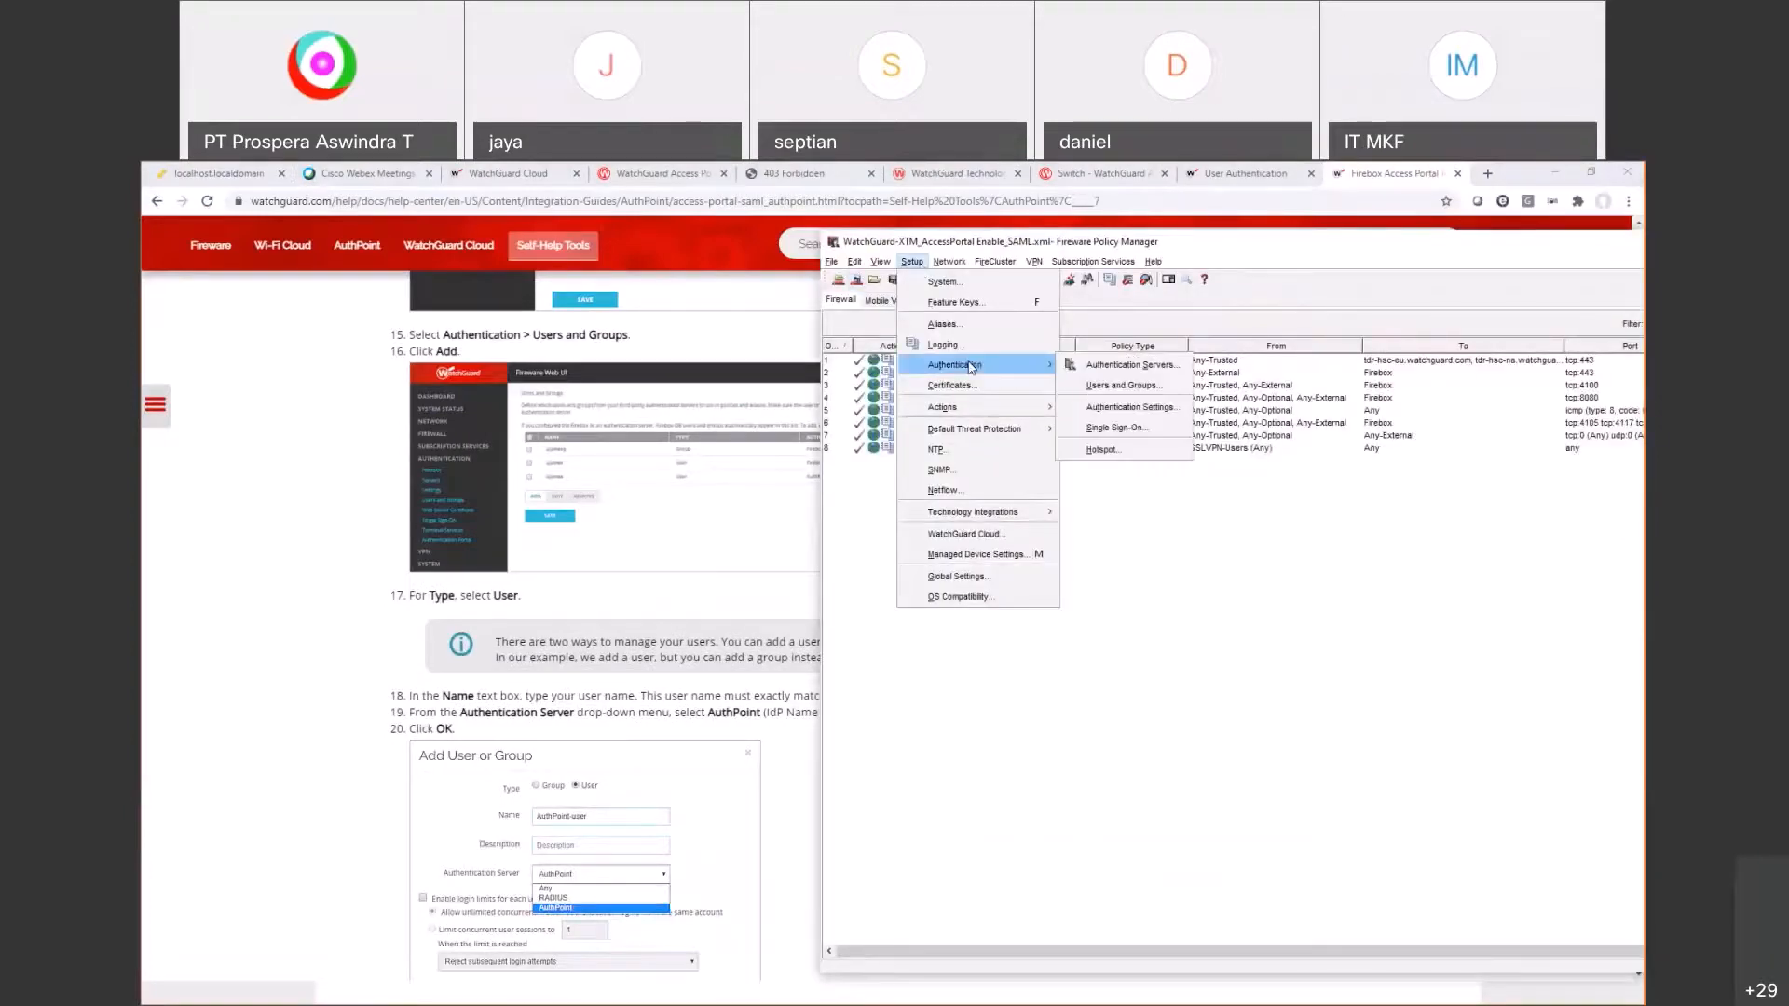
click(1121, 387)
click(1156, 567)
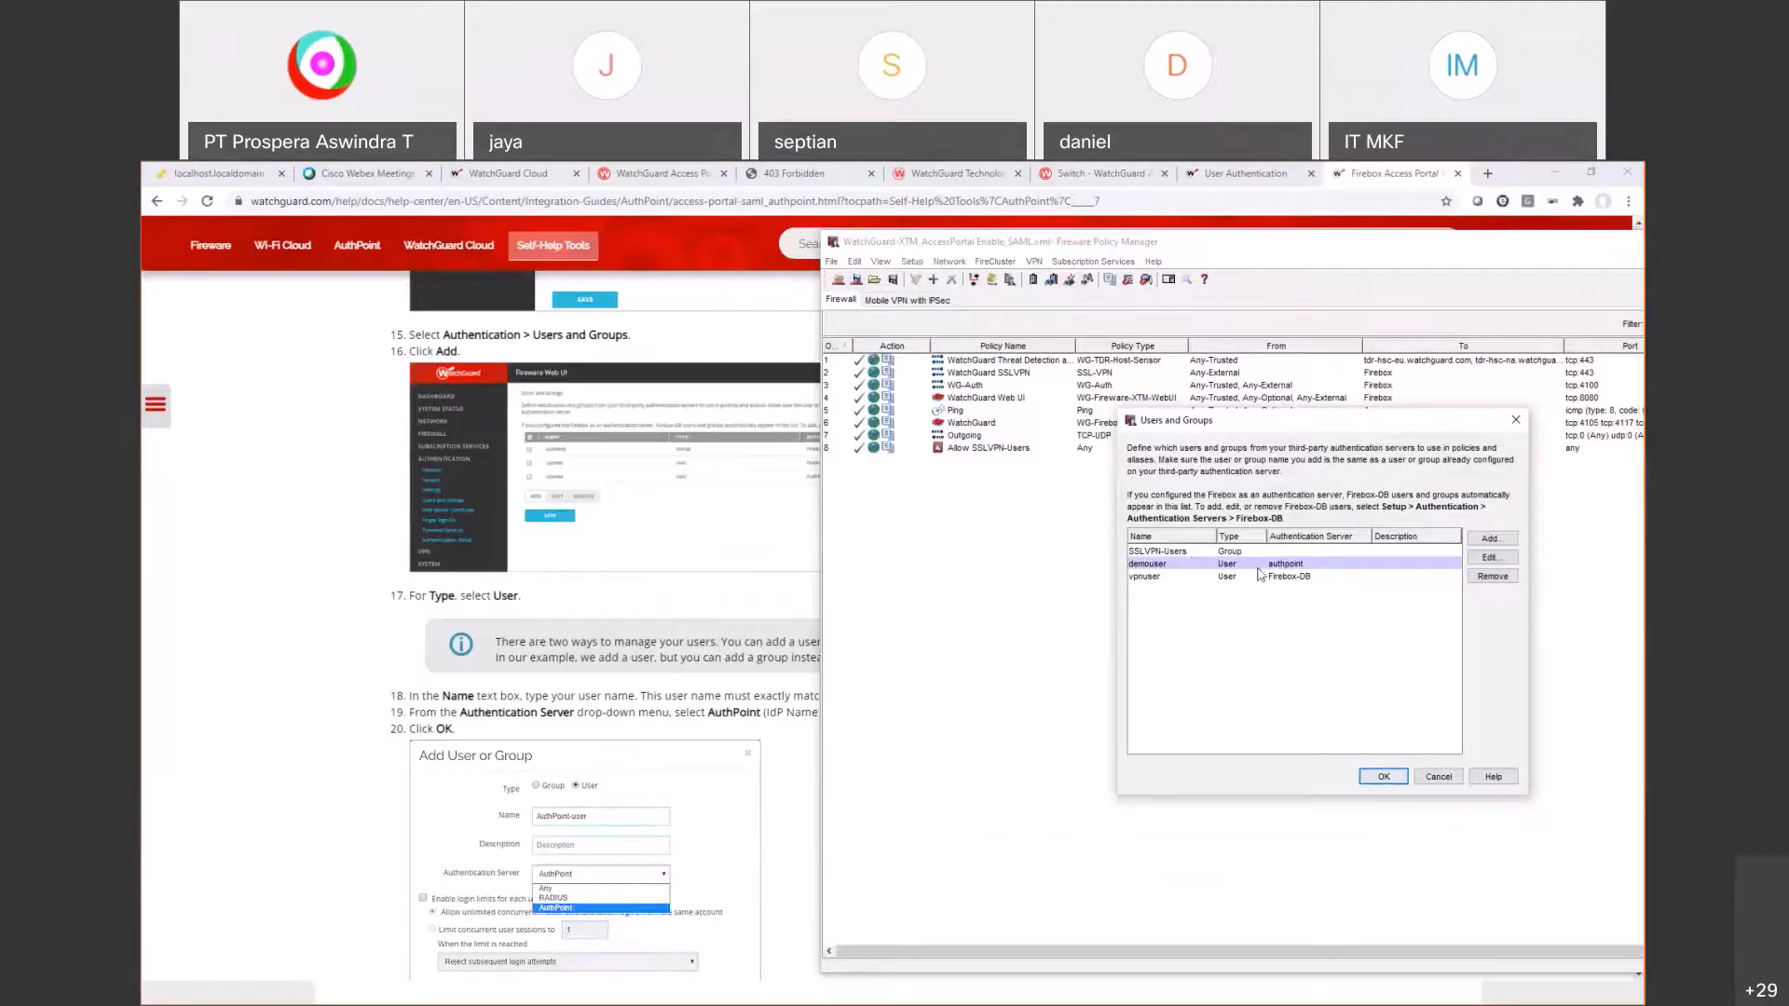
Step: Start a new user or group entry with authpoint as its authentication server
click(1492, 540)
click(1239, 570)
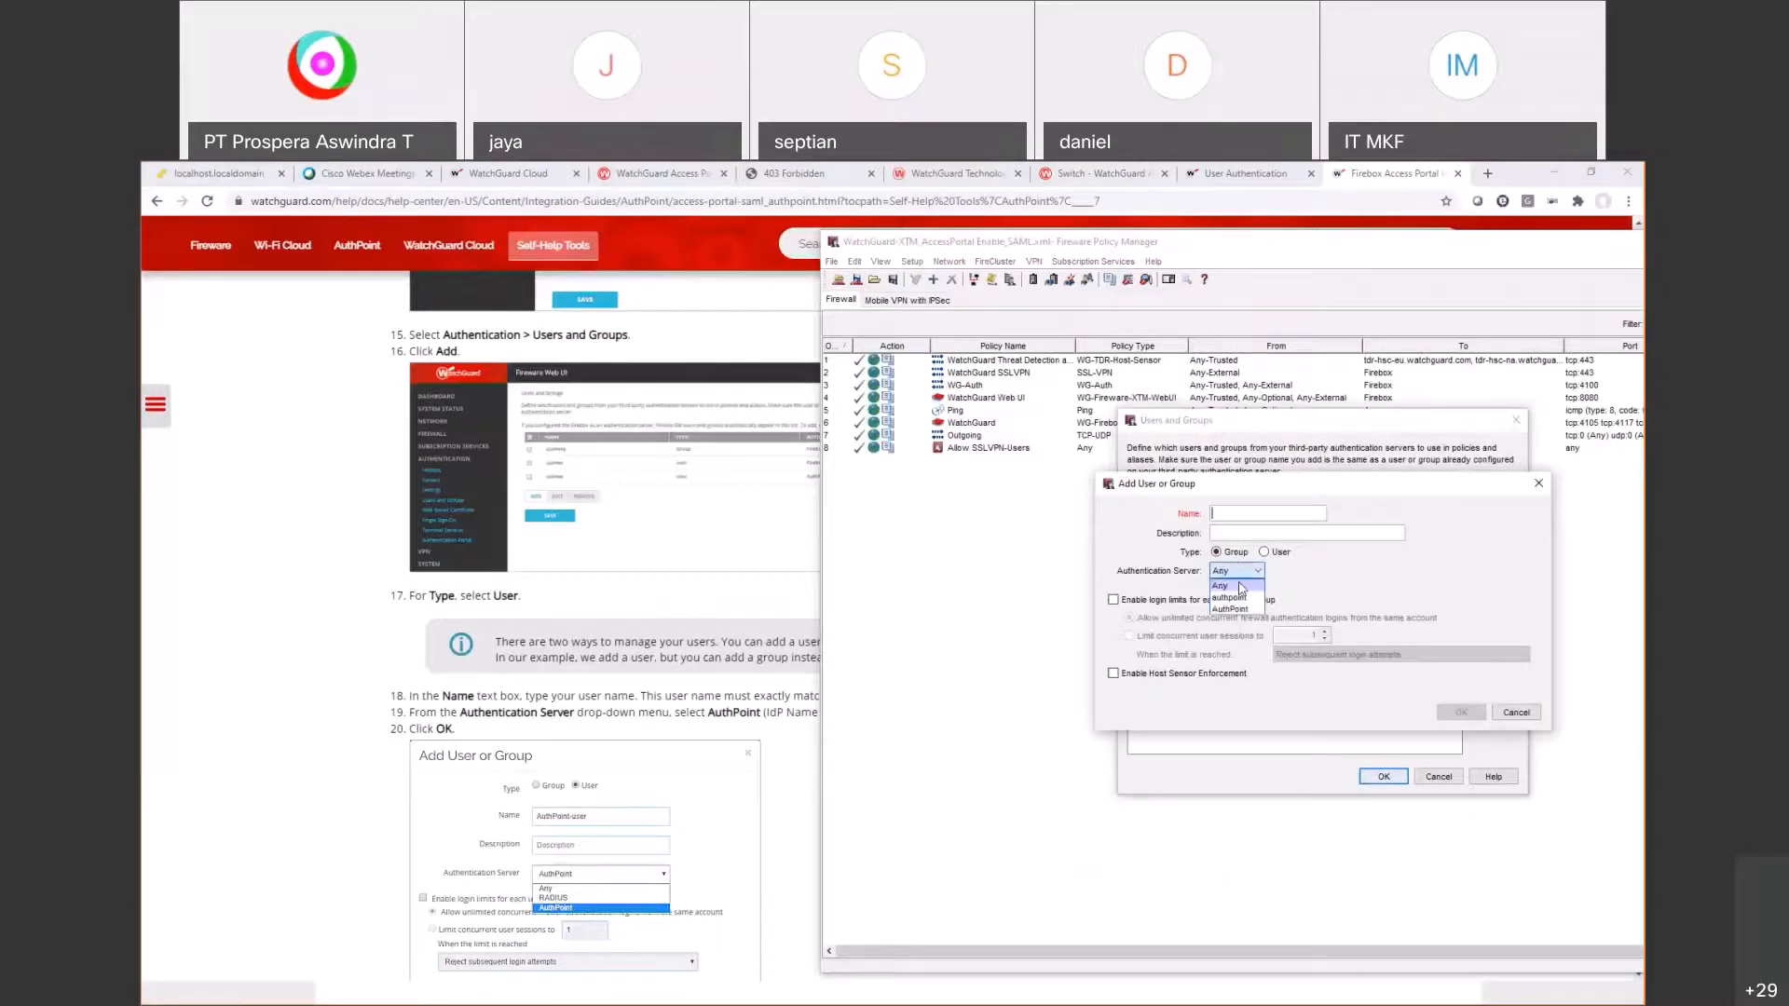
click(1228, 598)
drag(1227, 632, 1227, 615)
key(alt+Tab)
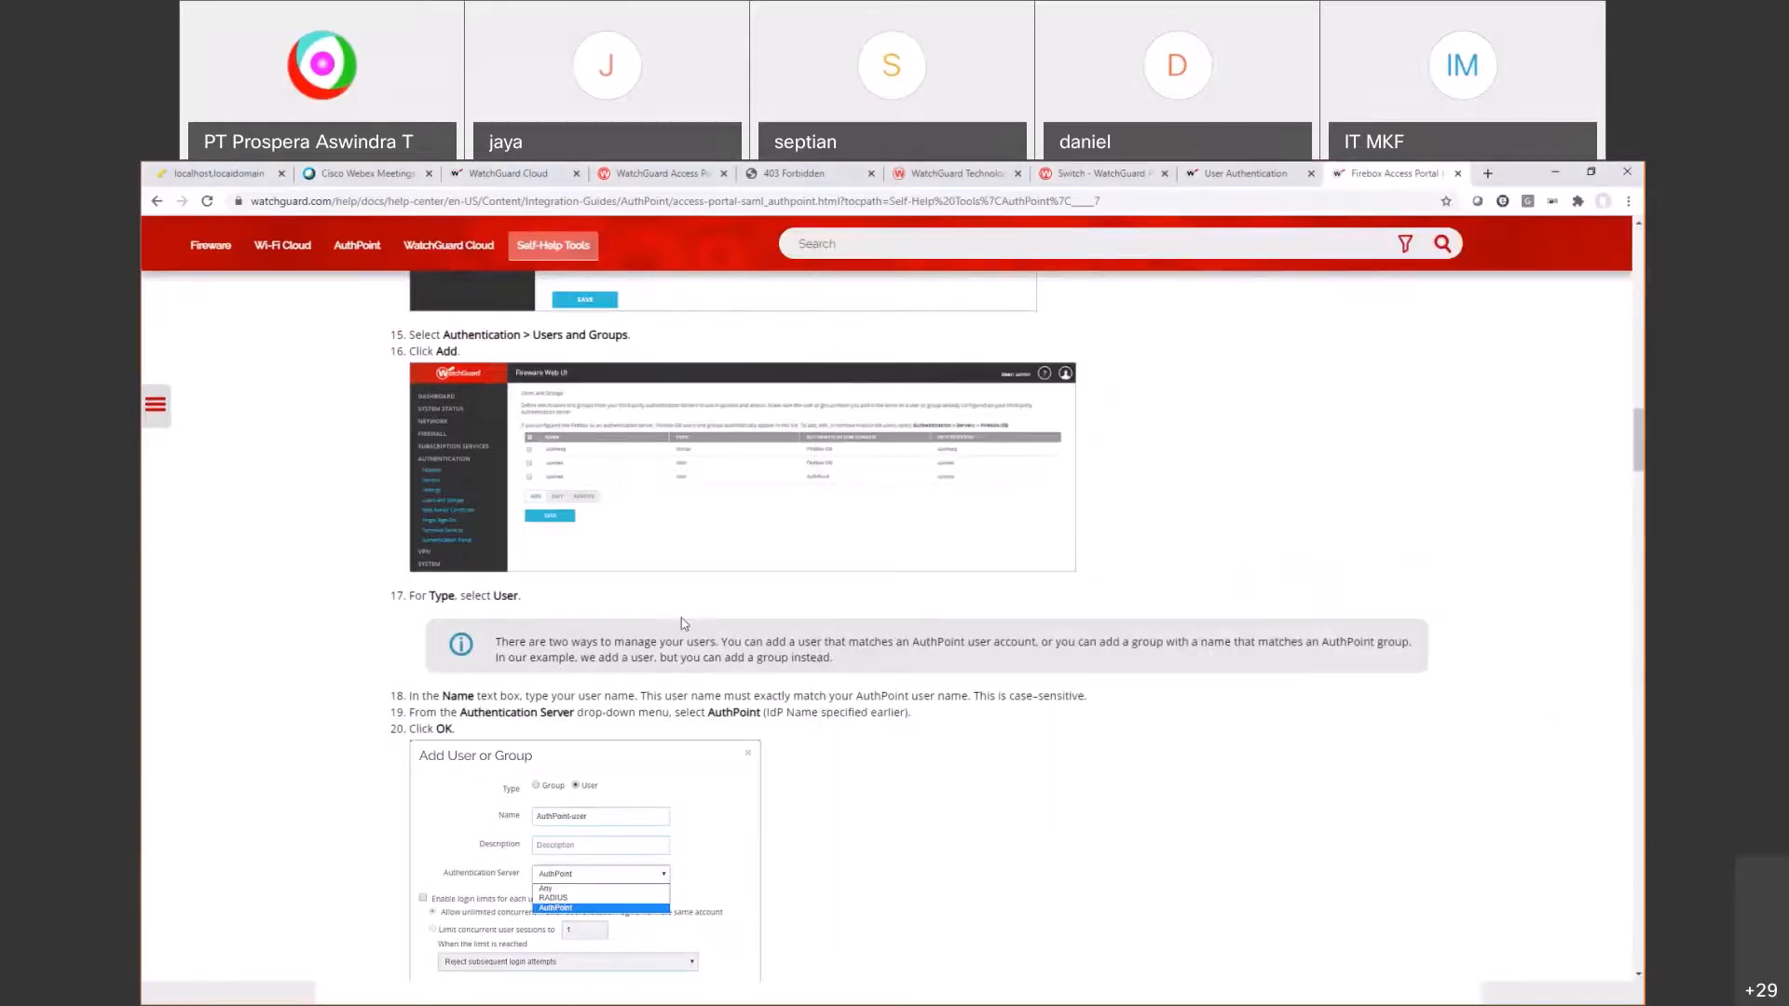
key(alt+Tab)
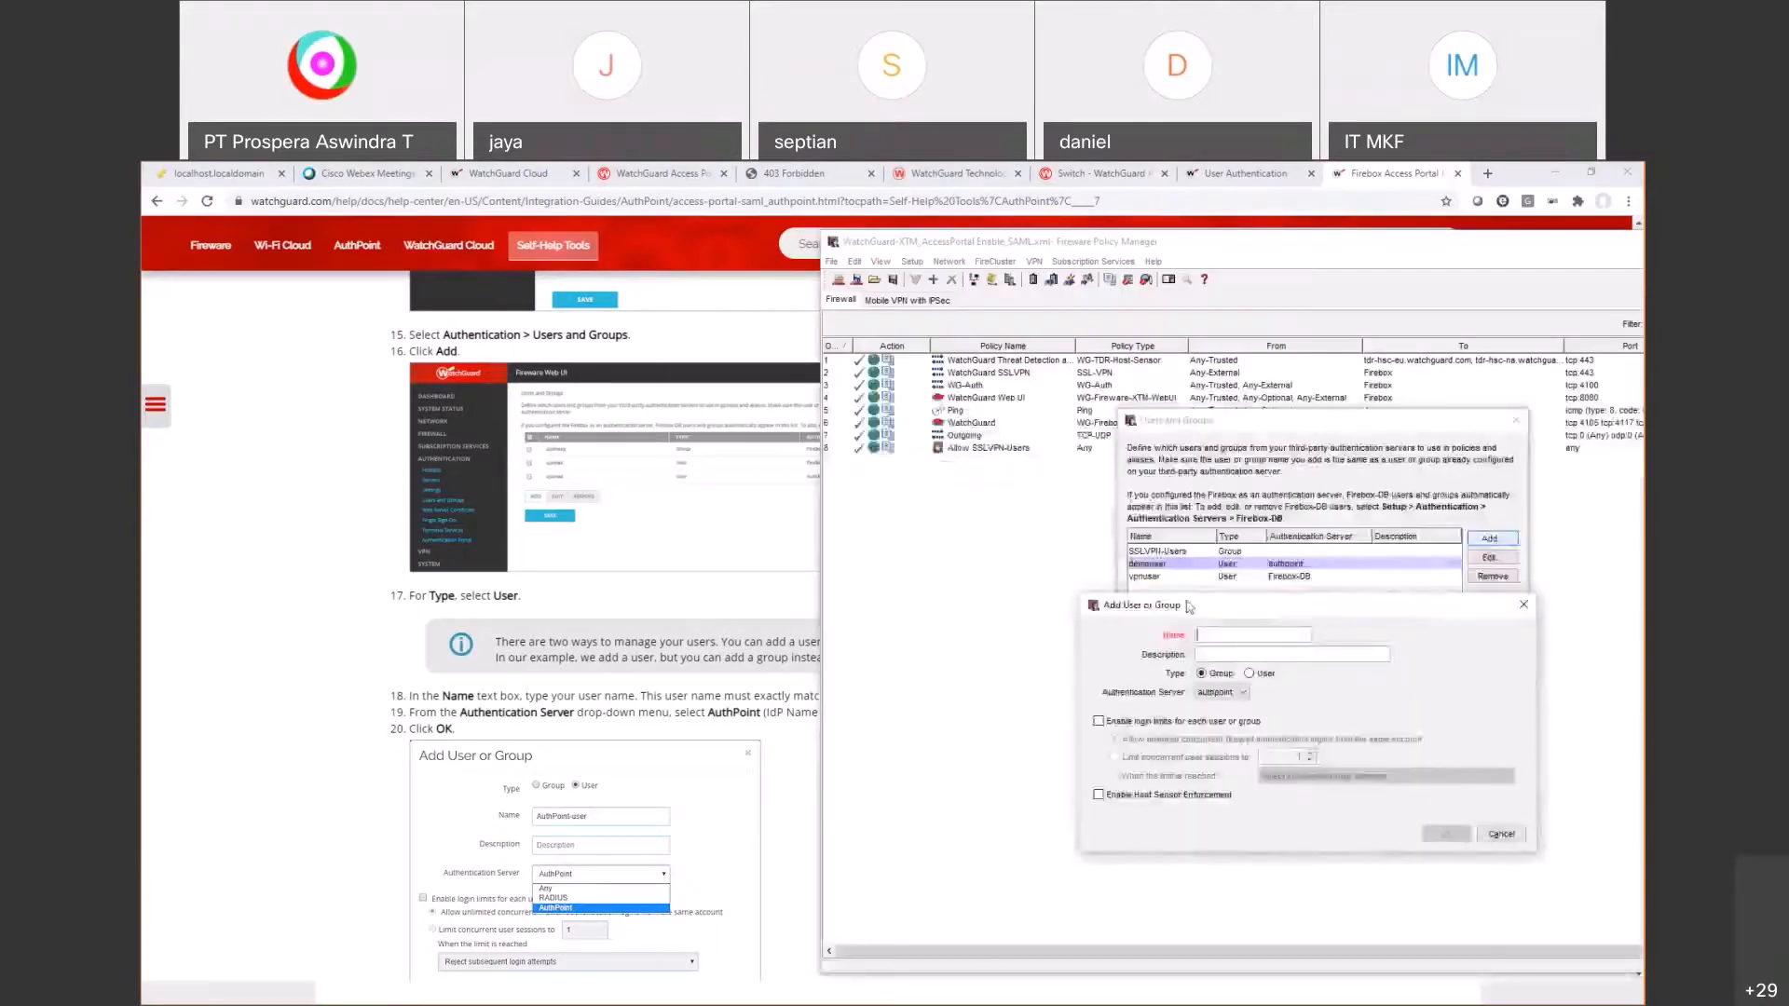
Step: Check the AuthPoint users list in WatchGuard Cloud
click(507, 173)
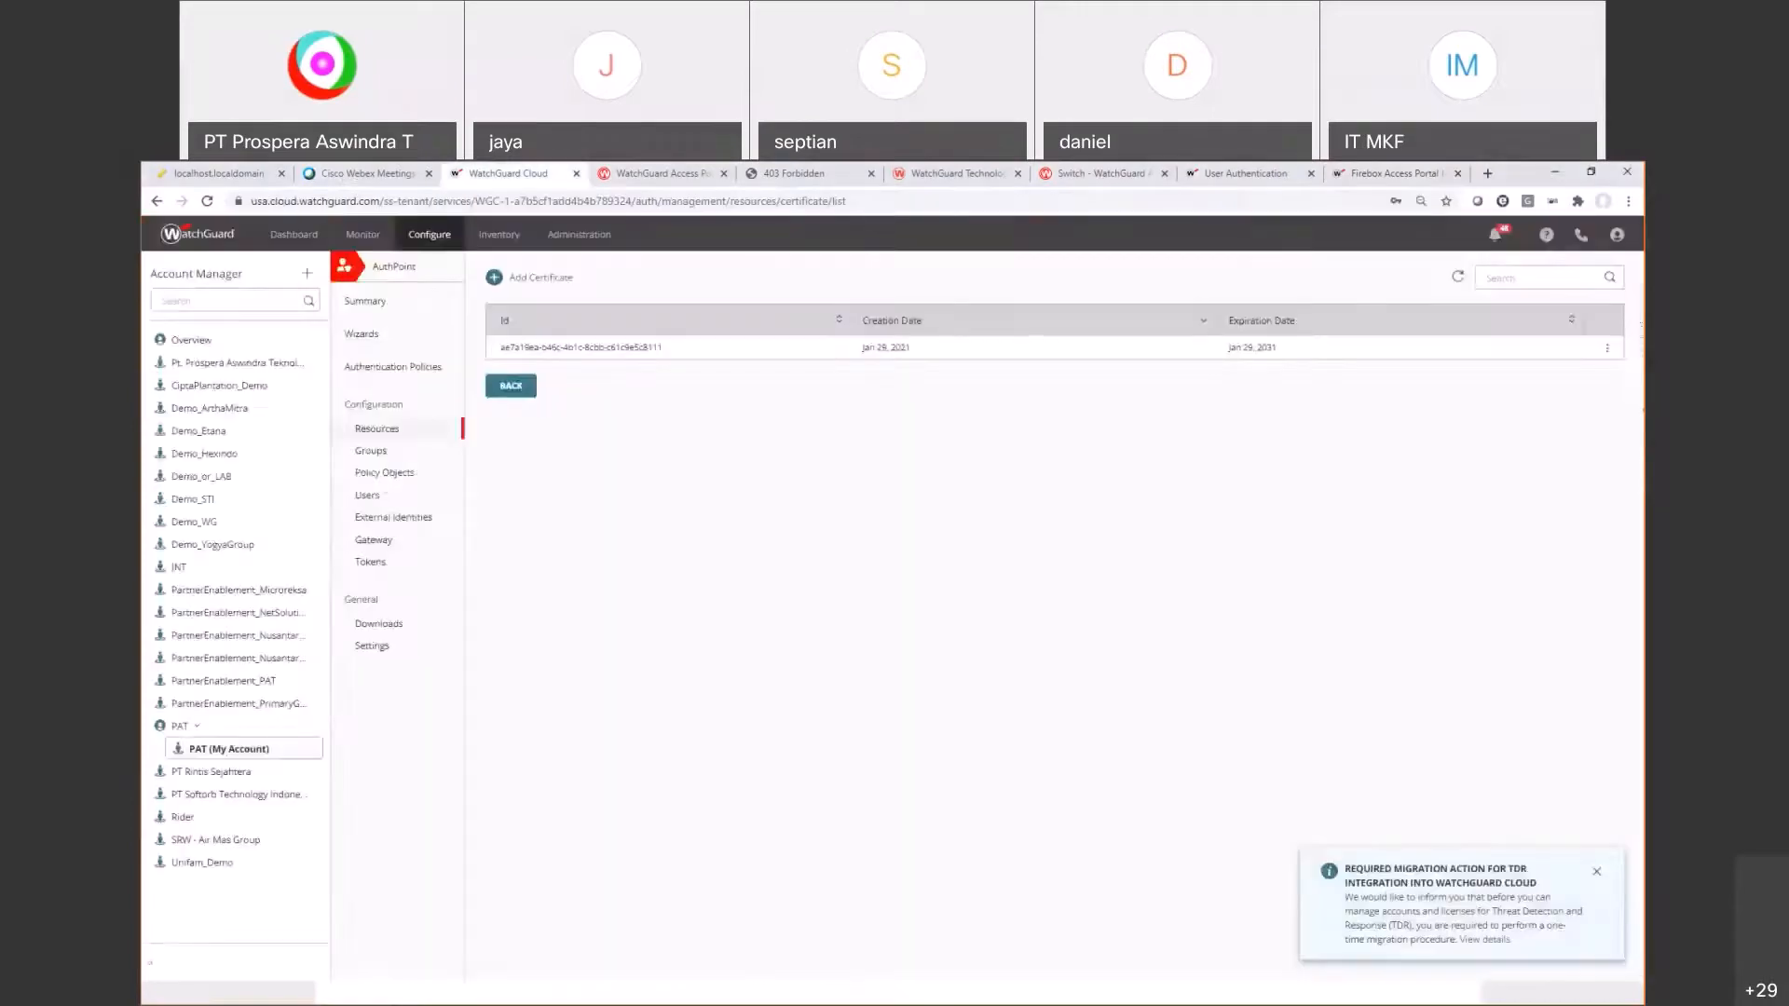
click(361, 499)
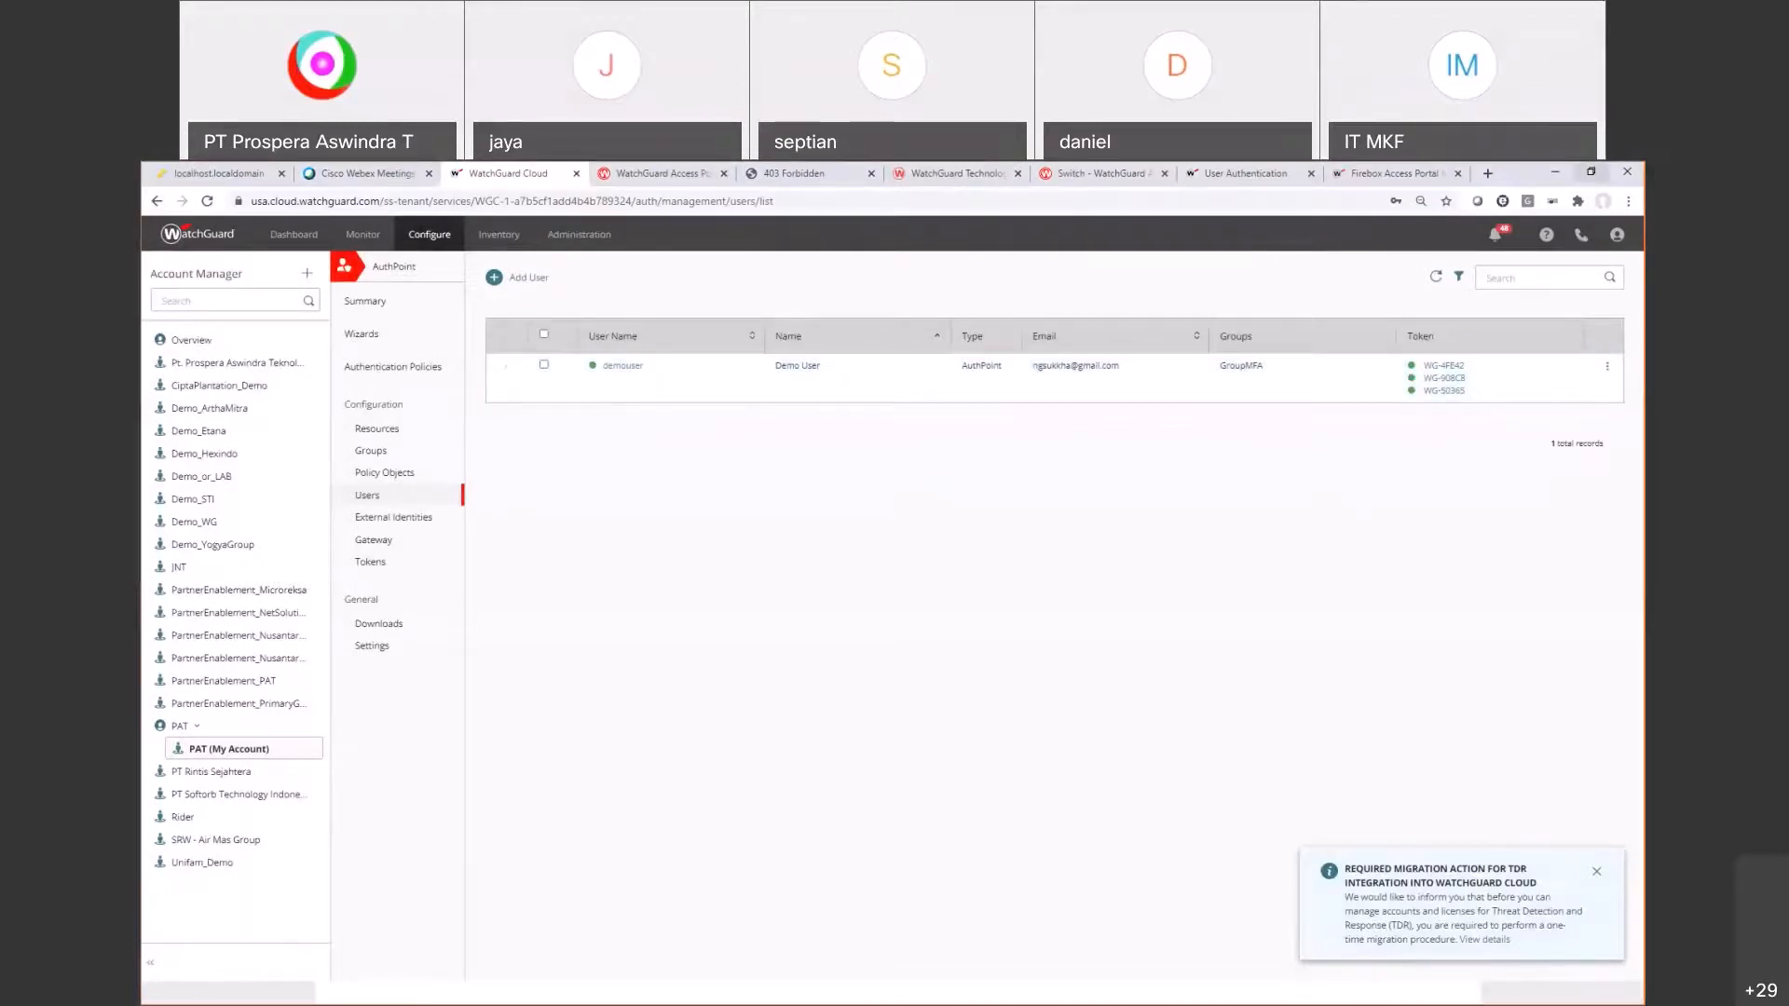
click(1393, 174)
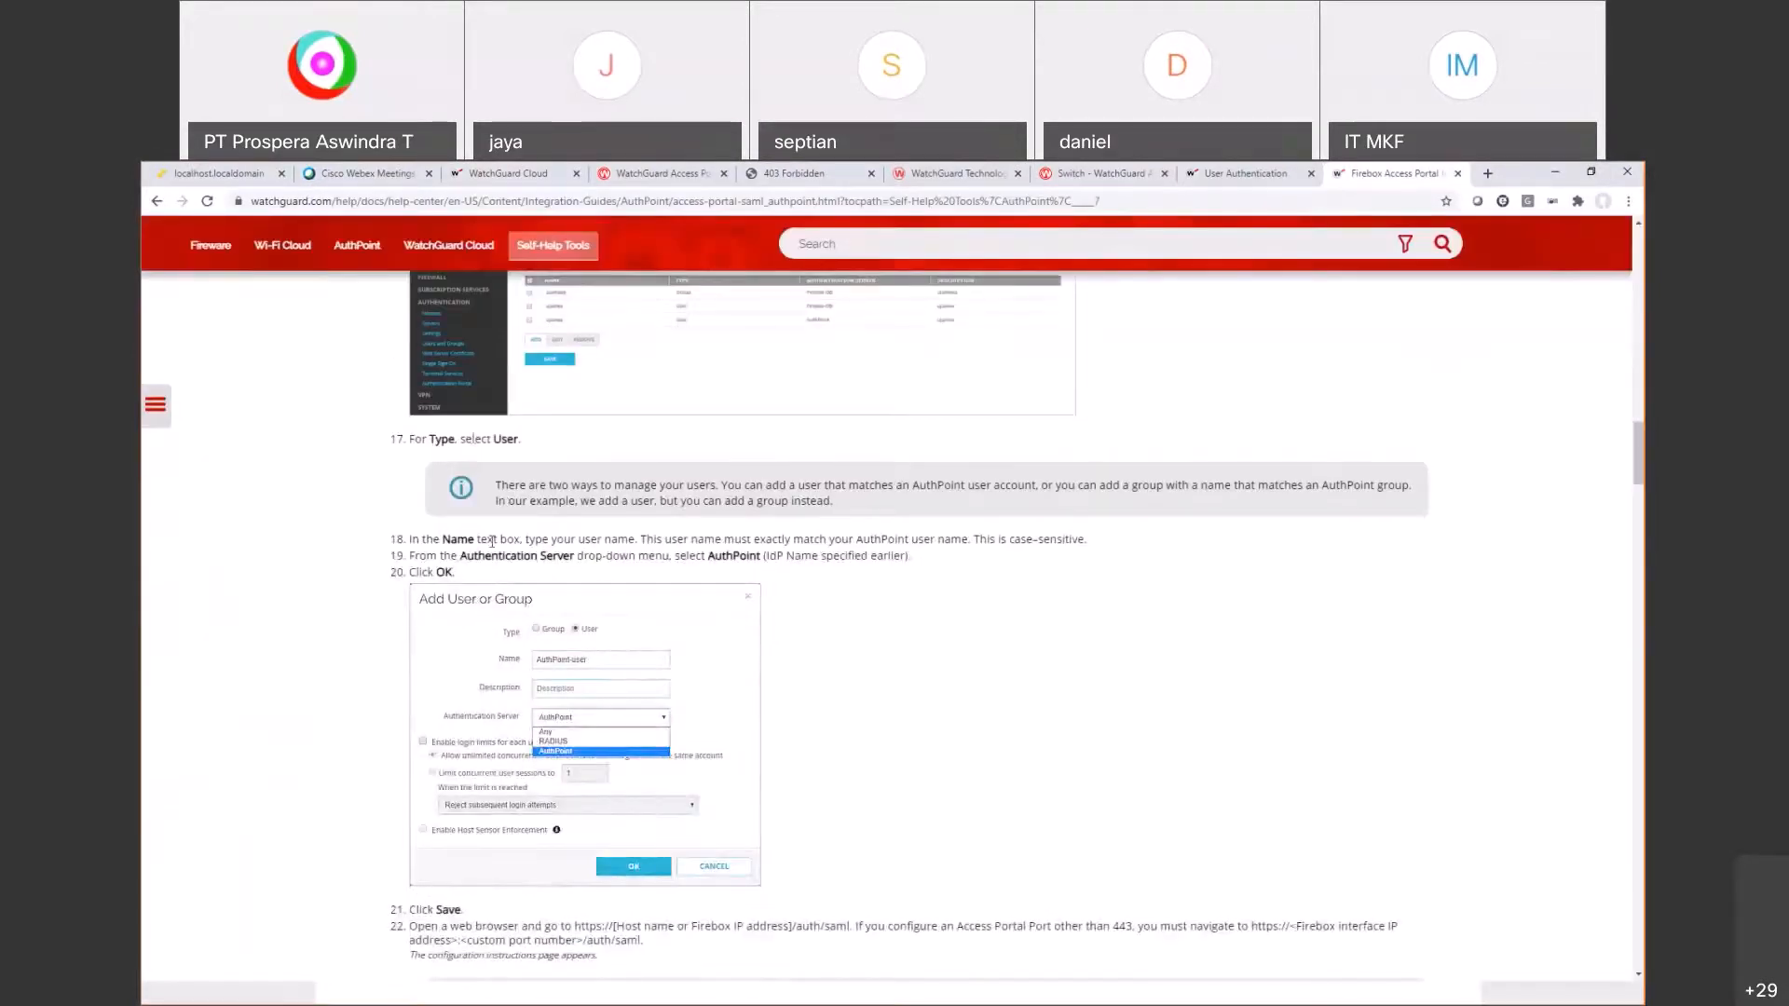
Step: Scroll the help guide to steps 21–24, highlighting the /auth/saml address and the three SAML URLs
scroll(494, 551, down, 3)
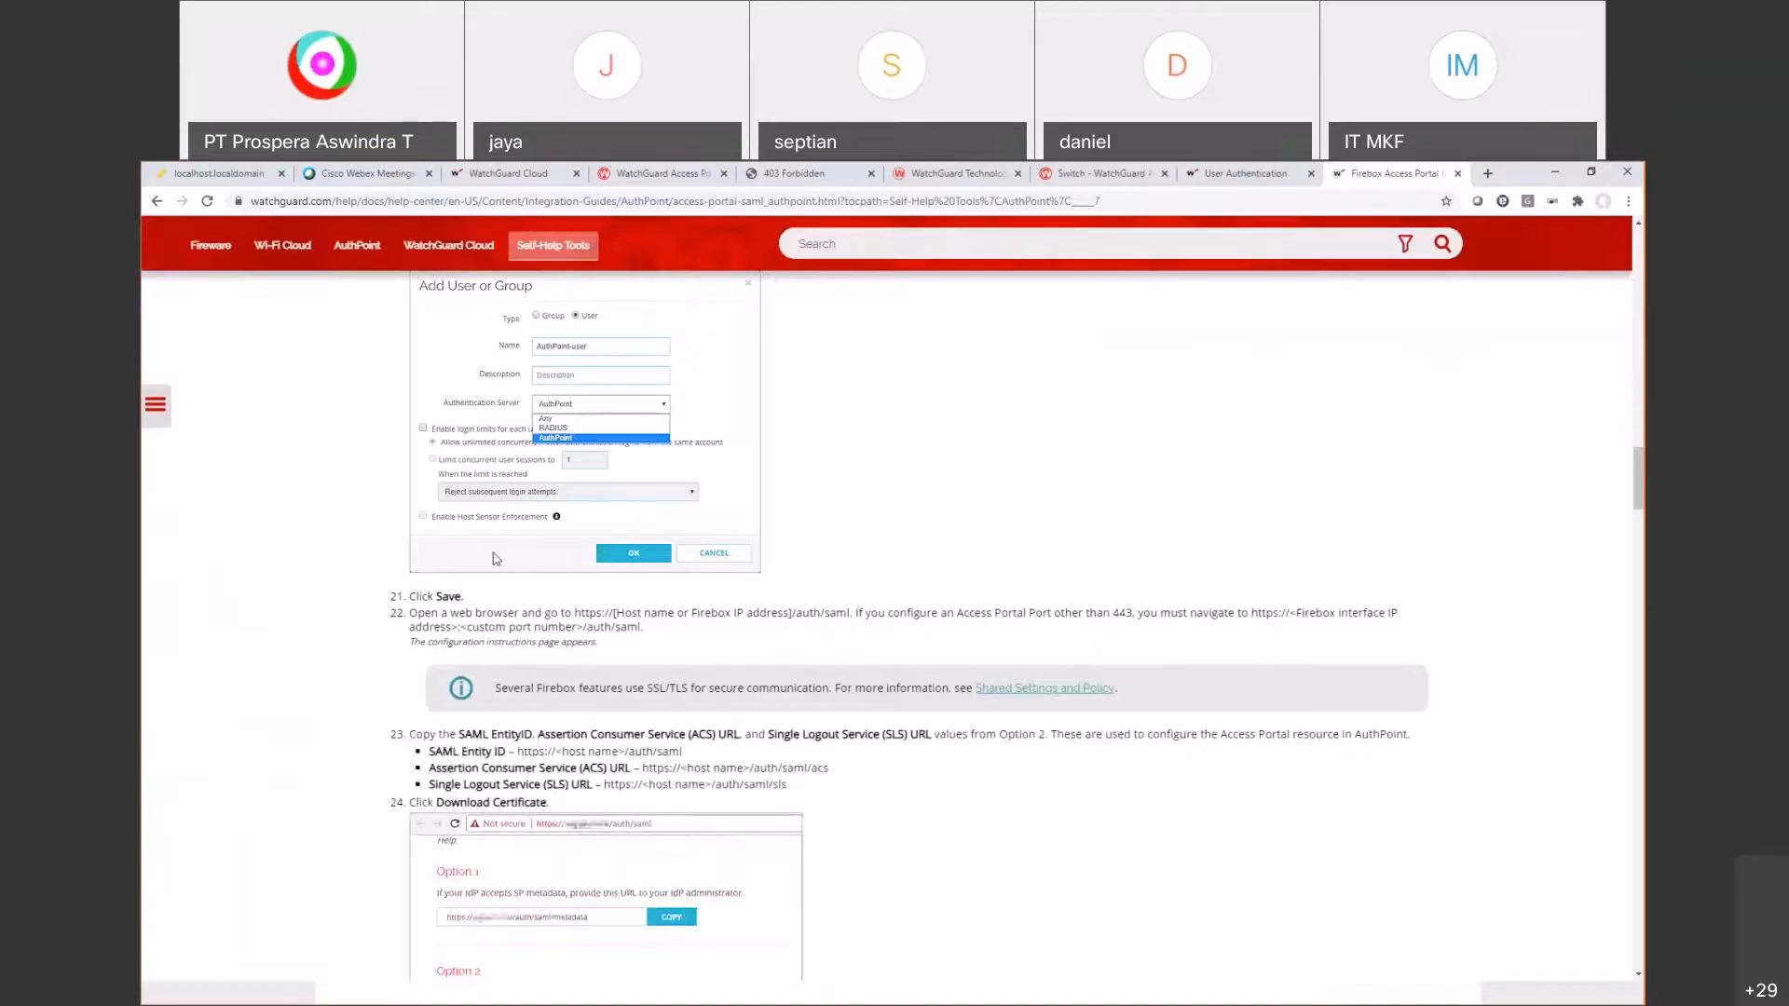
drag(429, 596, 508, 612)
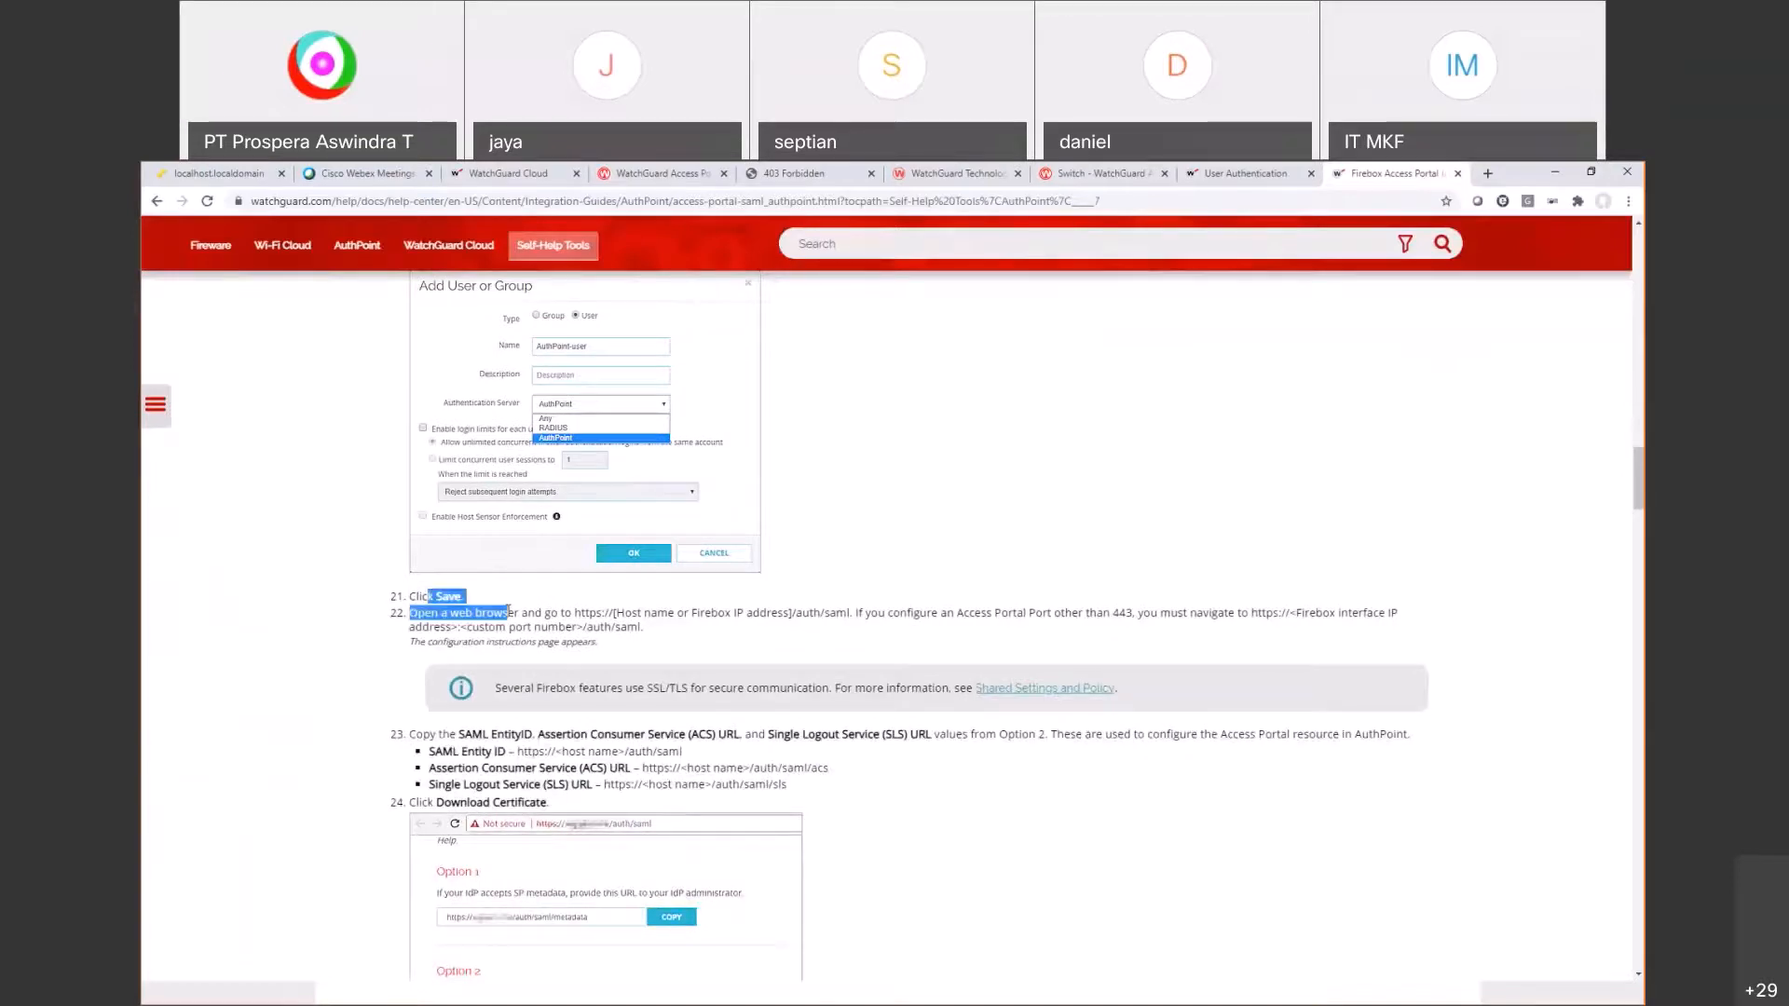
scroll(929, 439, down, 2)
click(1214, 461)
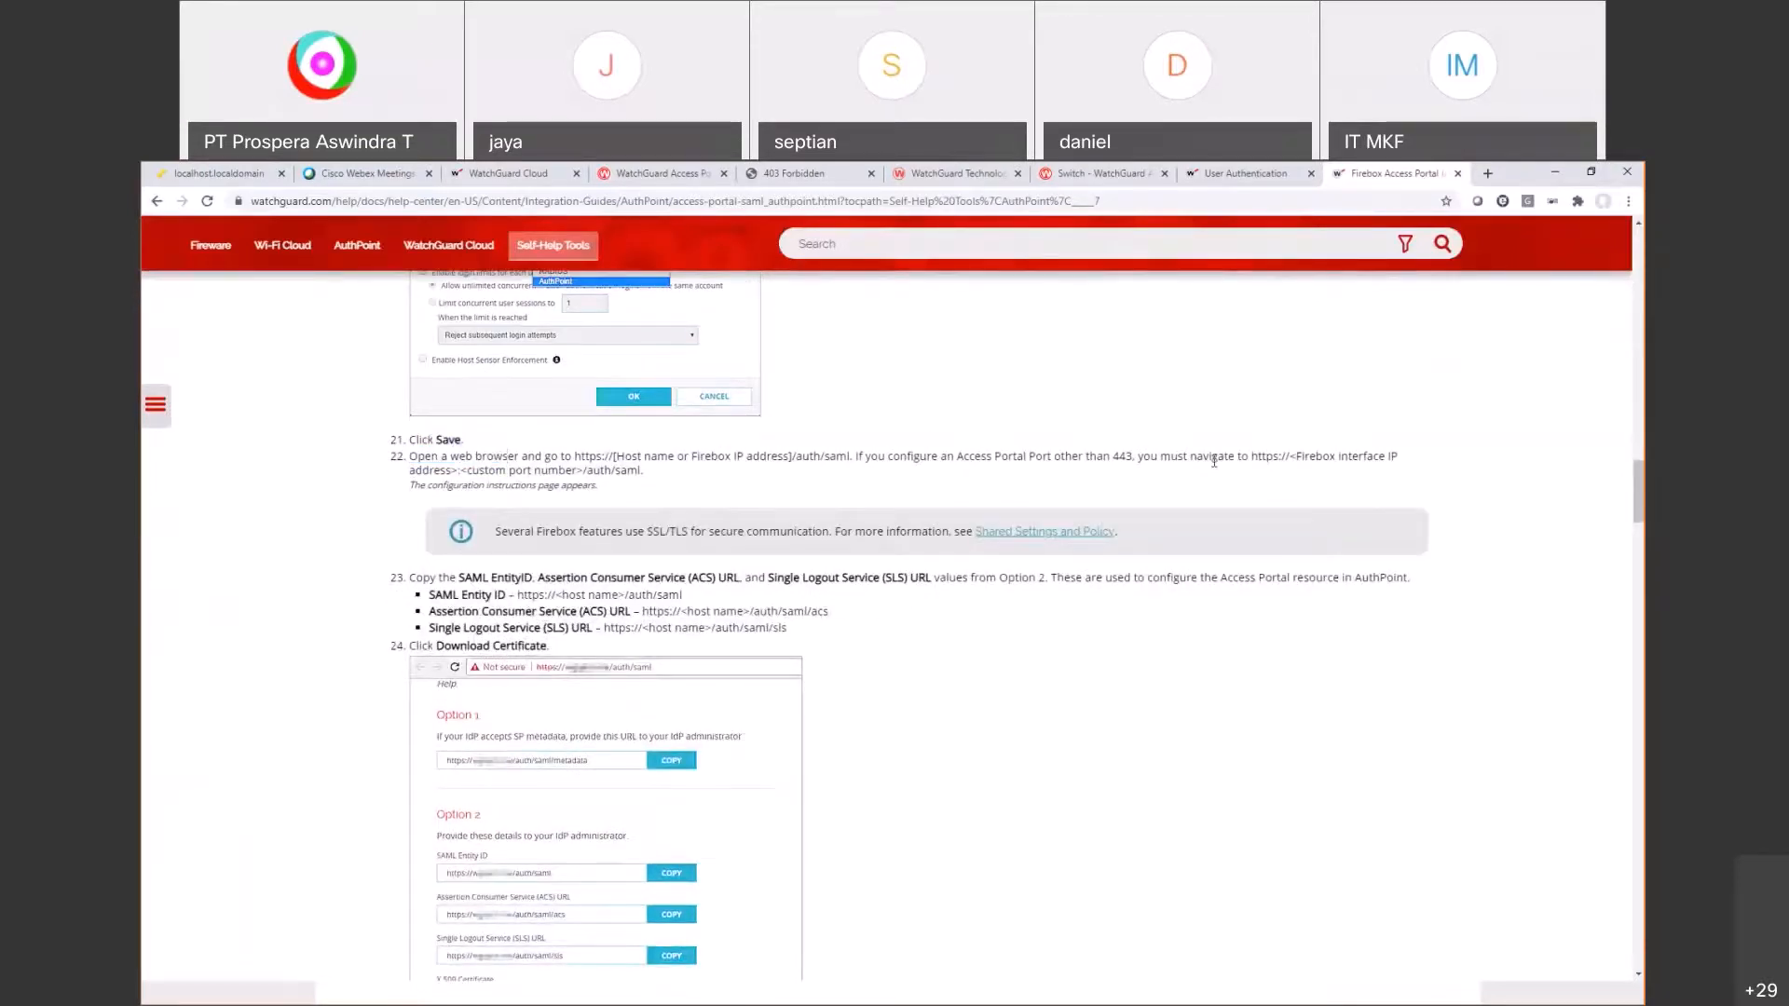
triple_click(607, 458)
drag(607, 459, 837, 457)
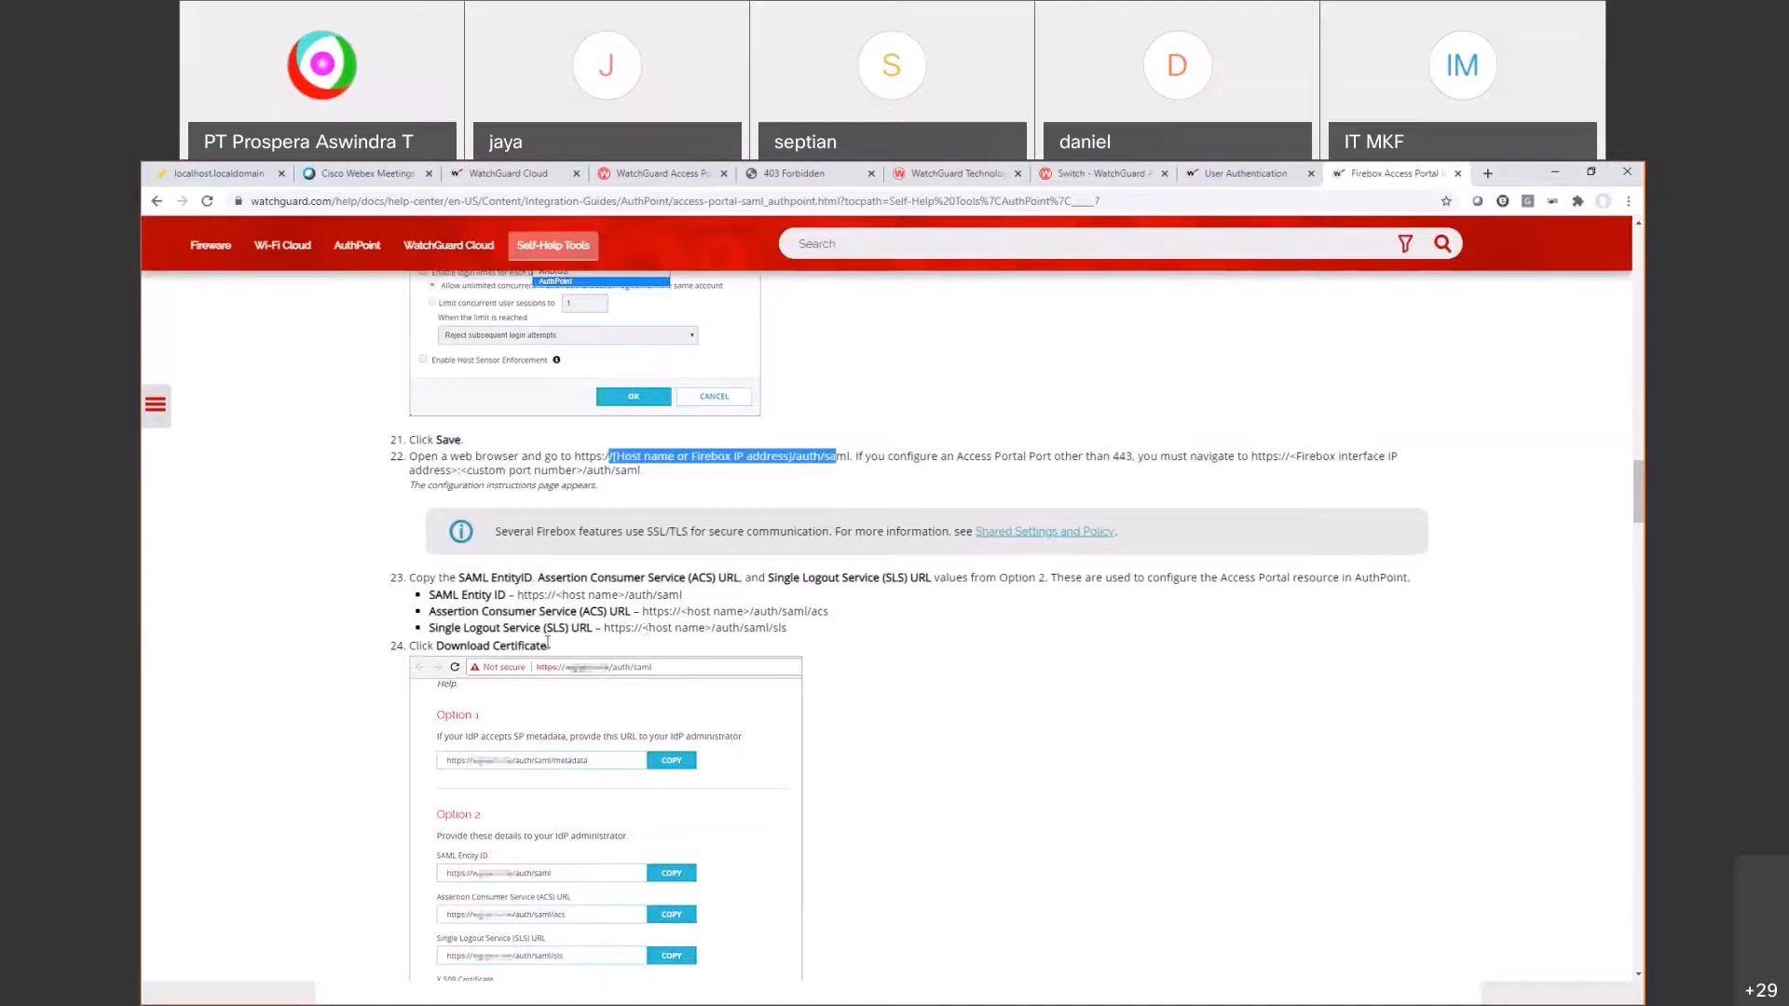
drag(603, 628, 432, 593)
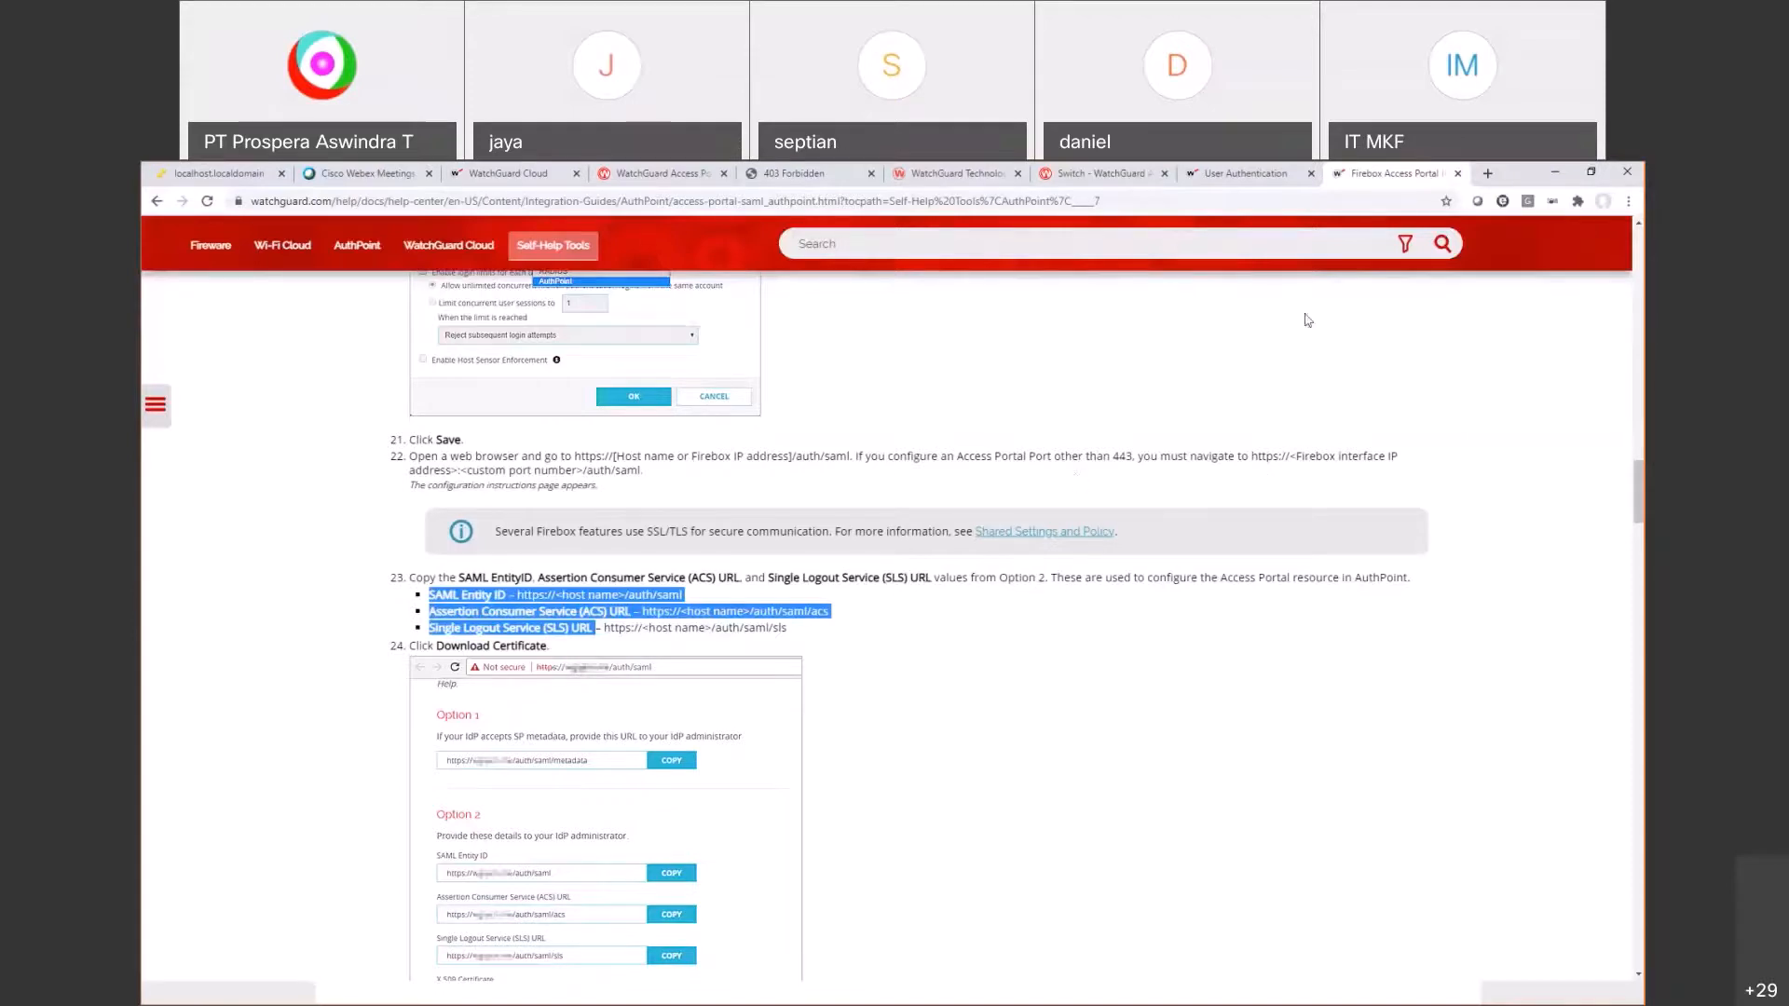
click(1488, 175)
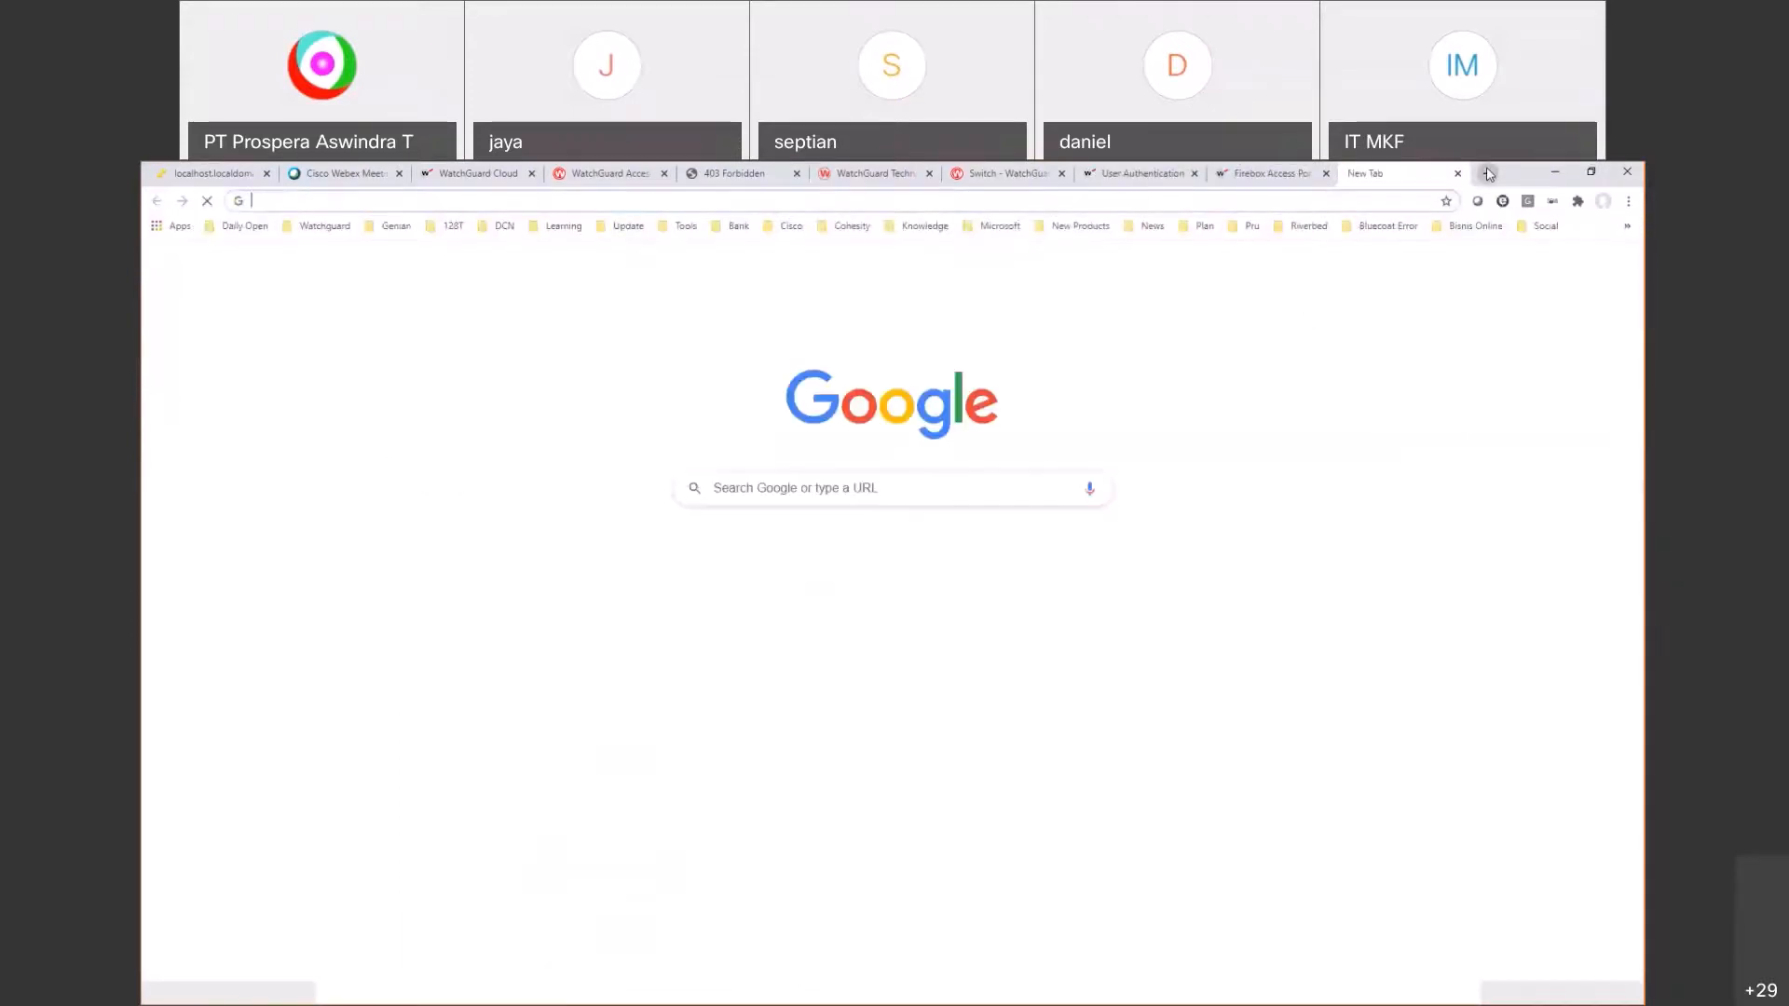
text(https:)
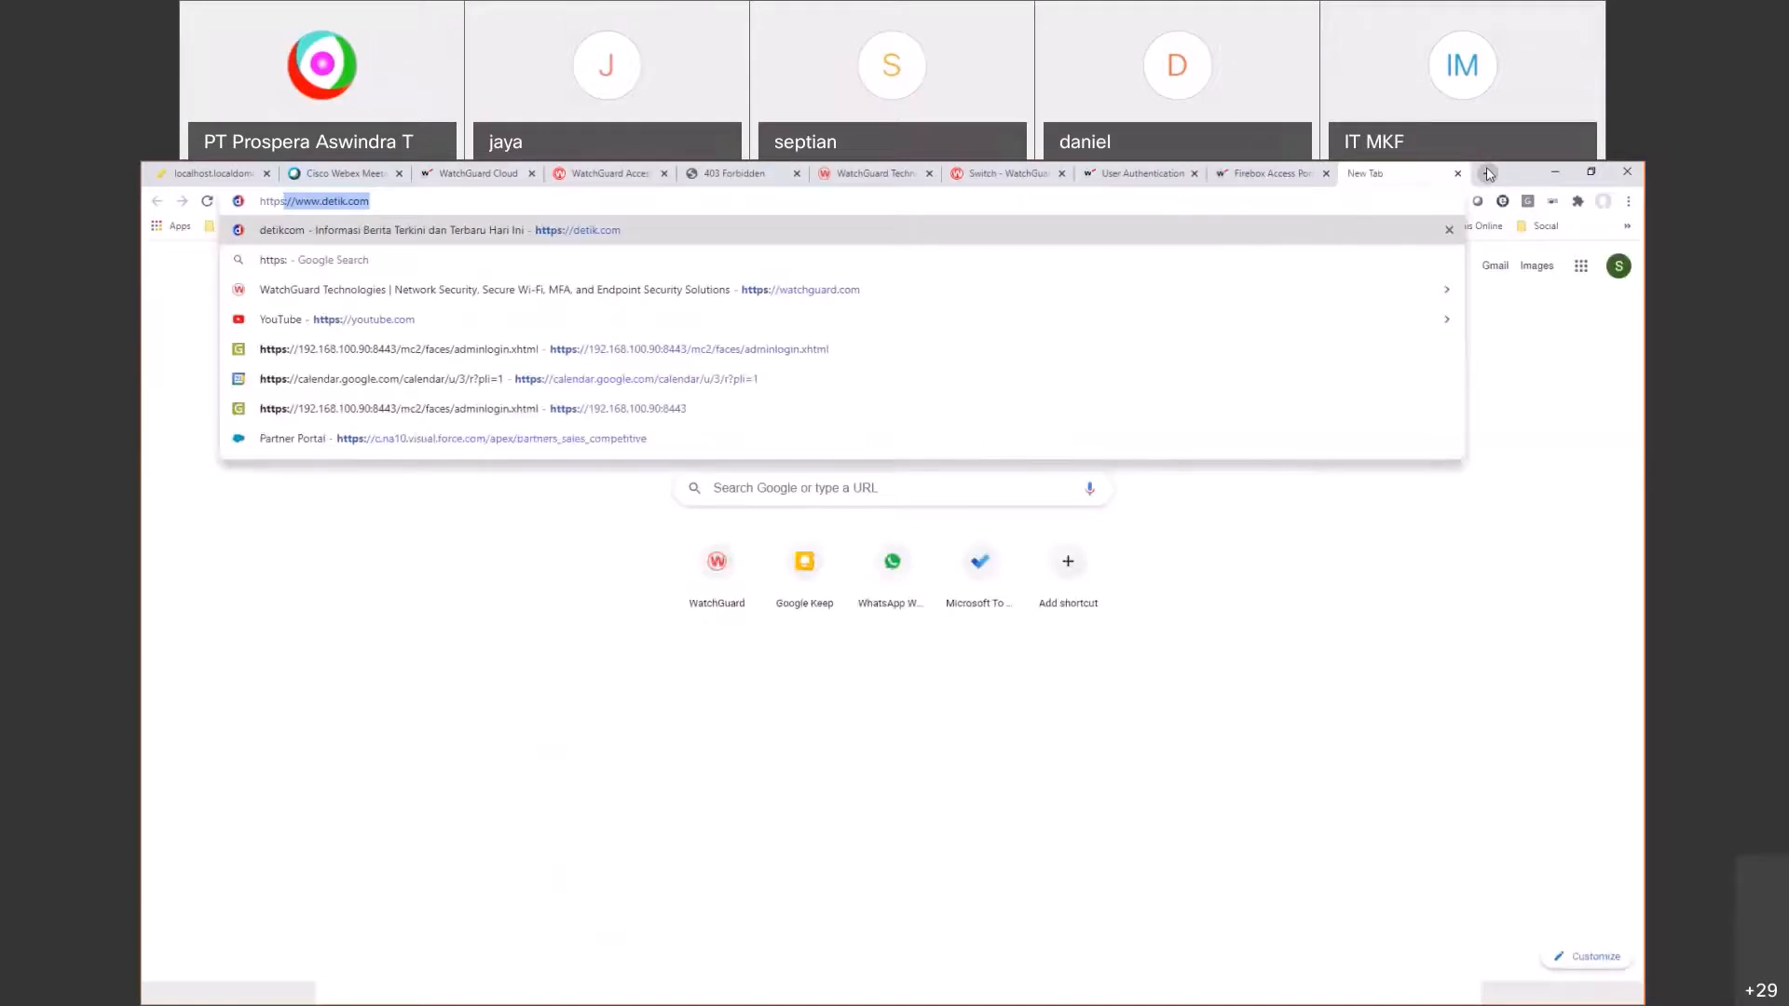
text(//192.1)
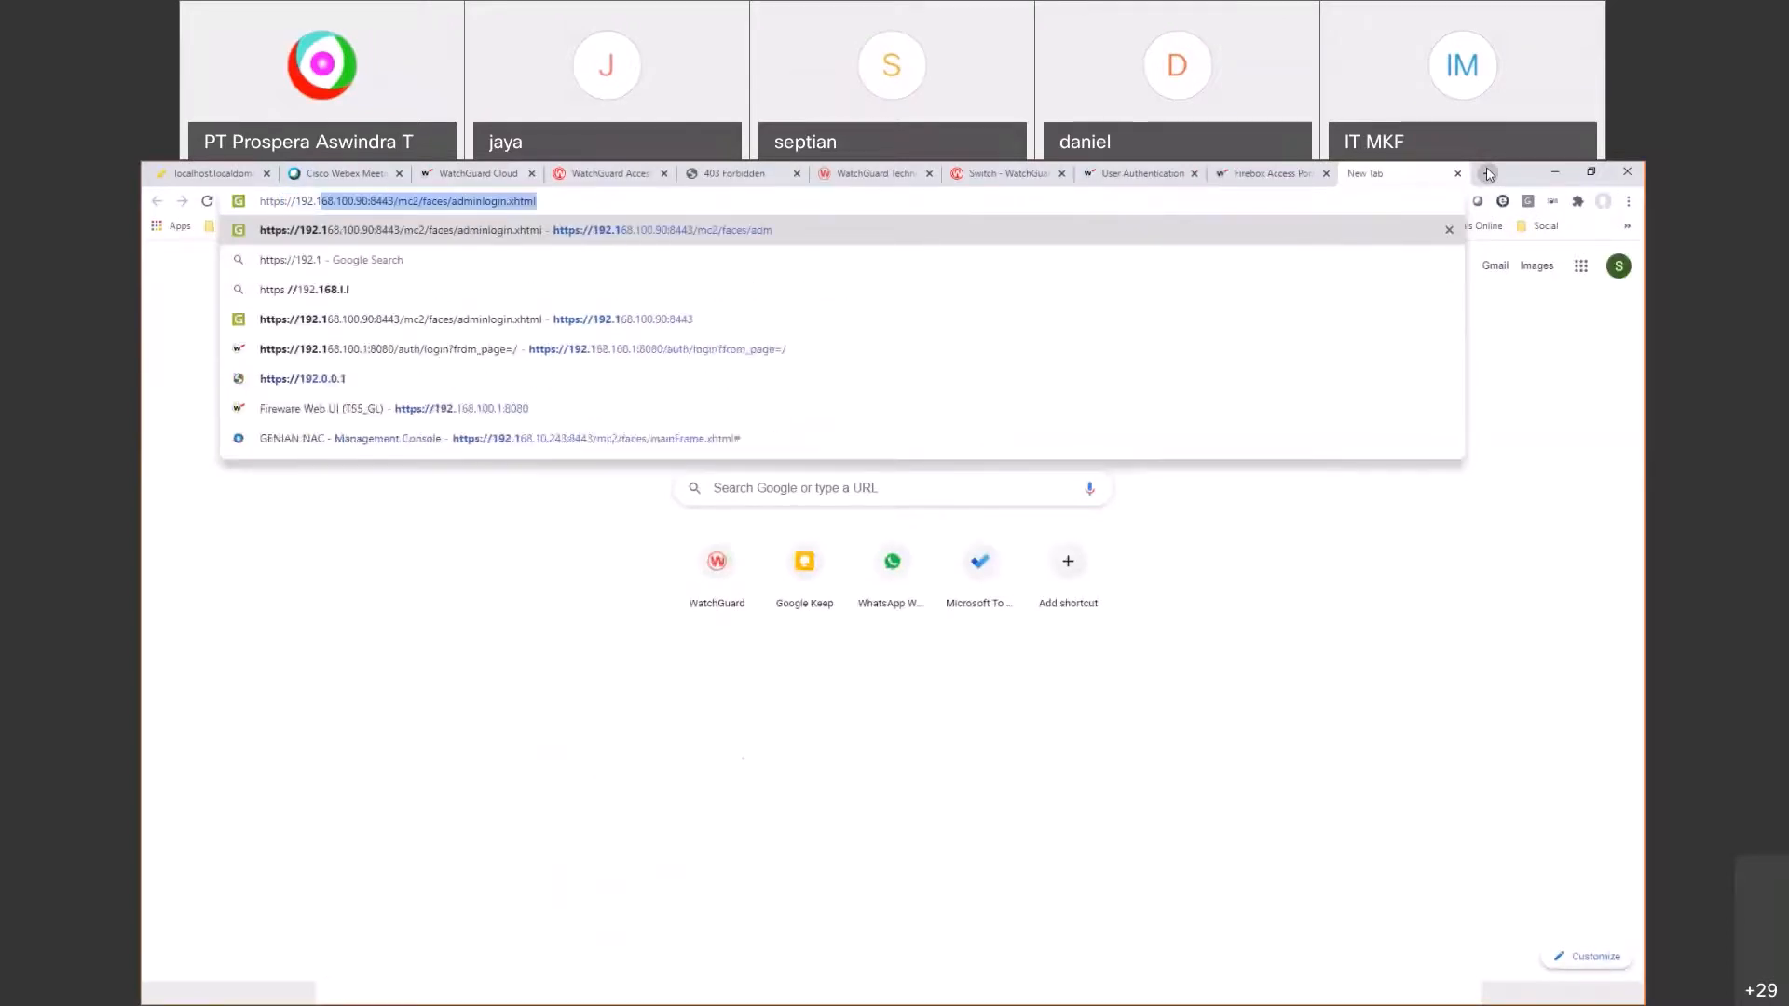
text(68.100.60/)
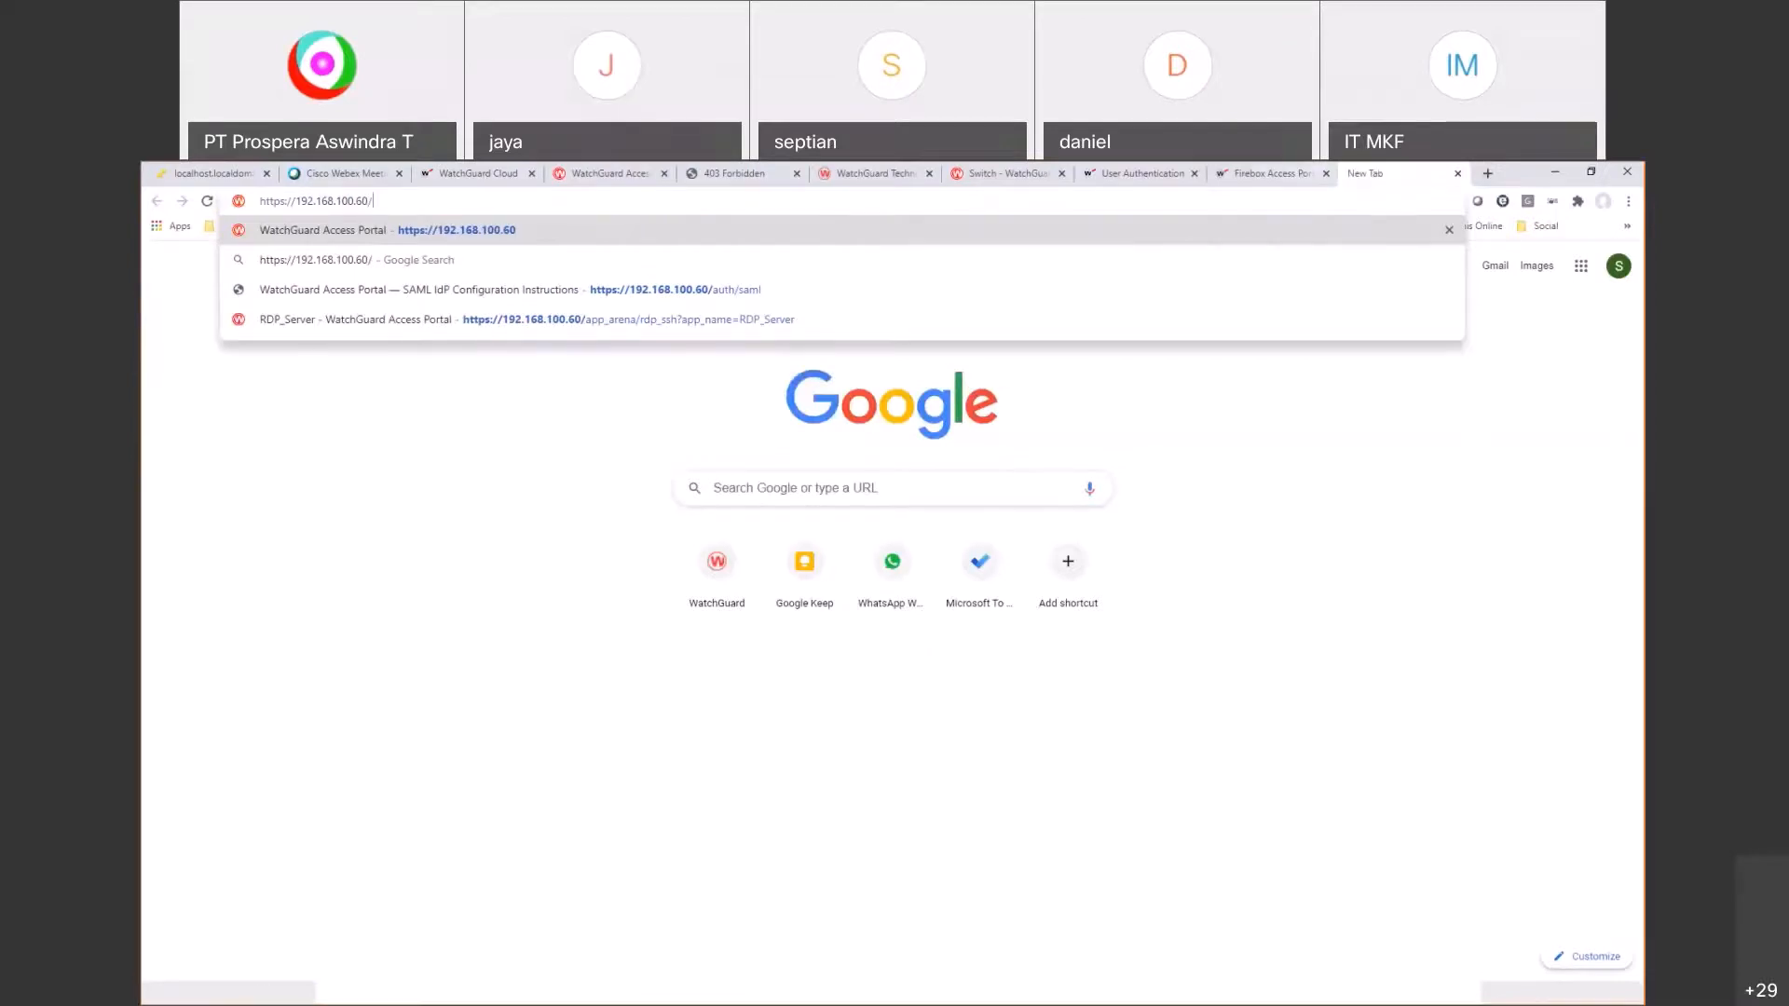
click(1272, 174)
click(633, 593)
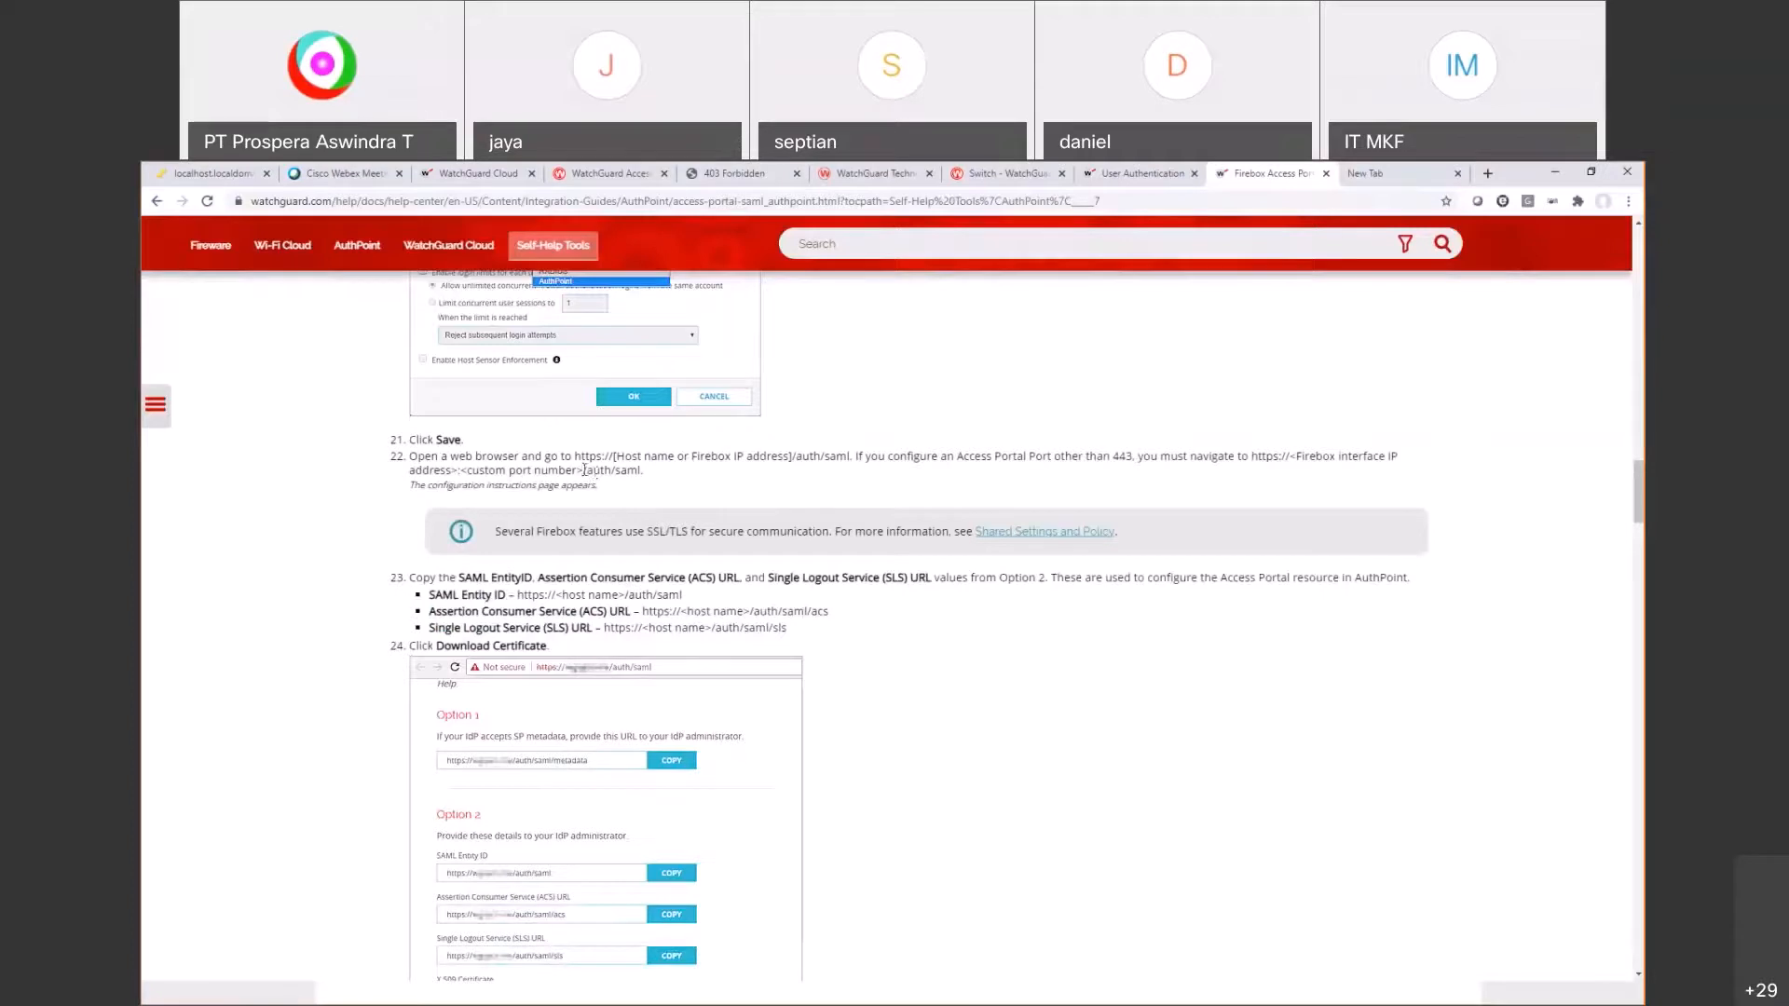
drag(584, 470, 642, 467)
key(ctrl+c)
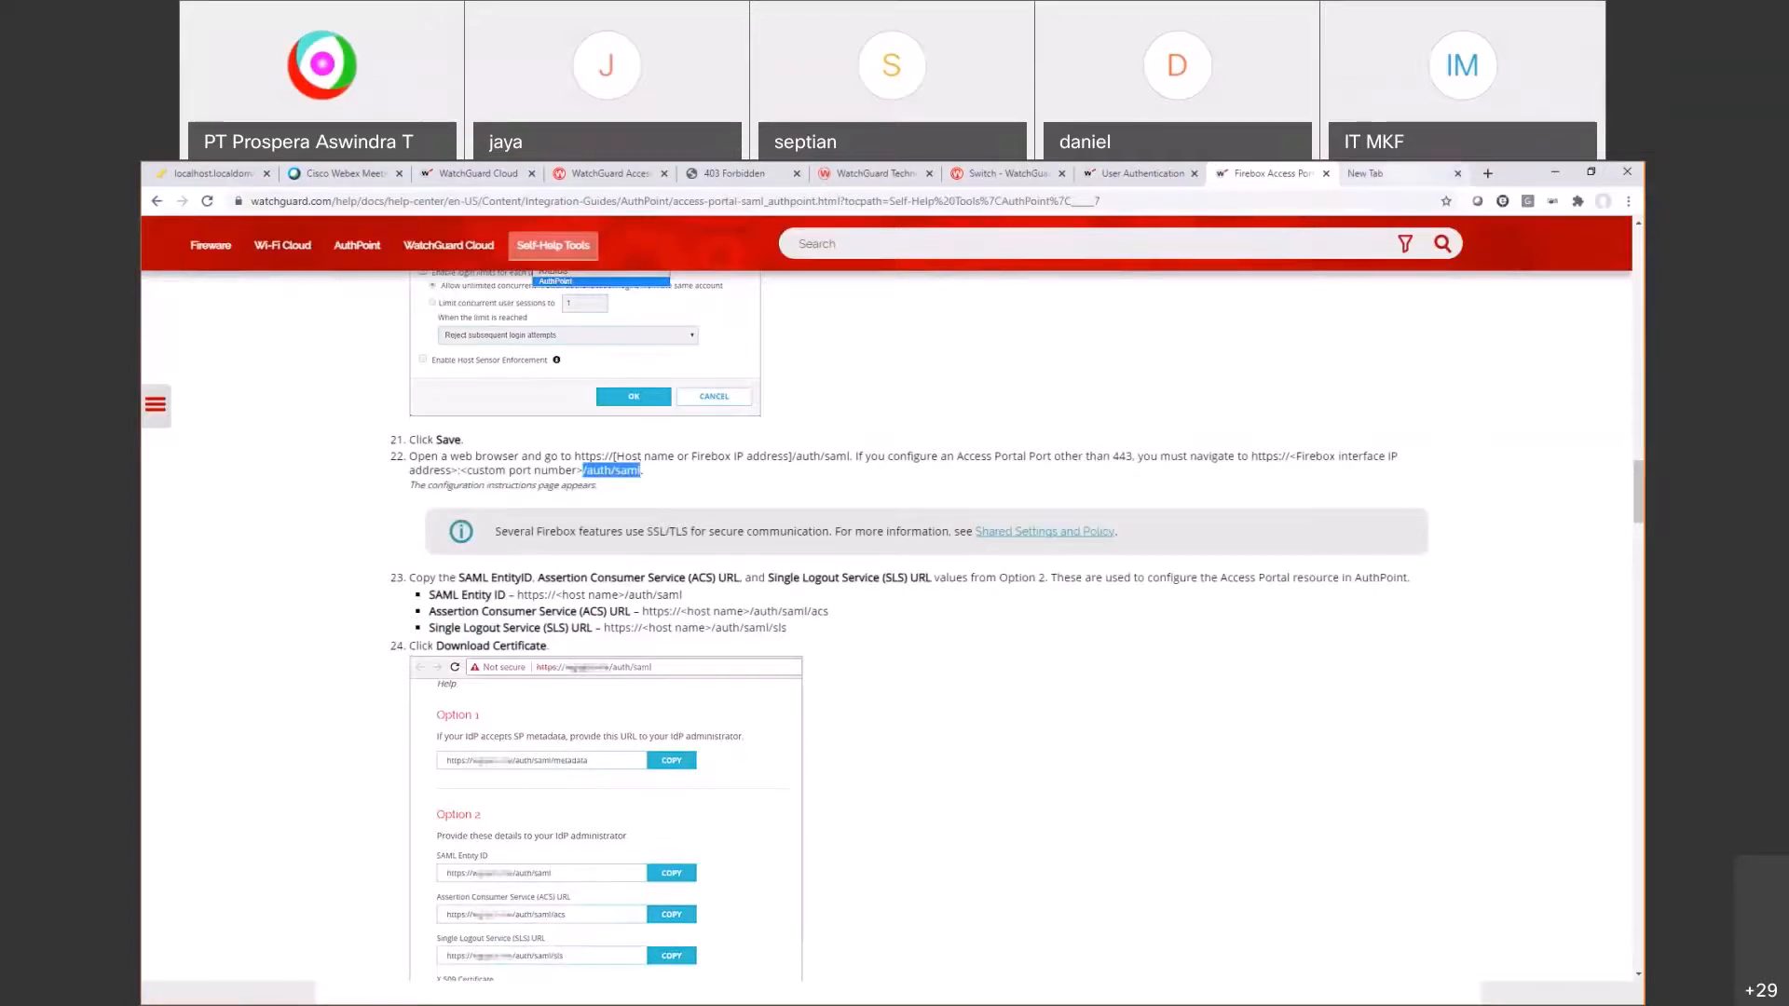
click(1398, 174)
key(ctrl+v)
key(Left)
key(Left)
key(BackSpace)
key(Return)
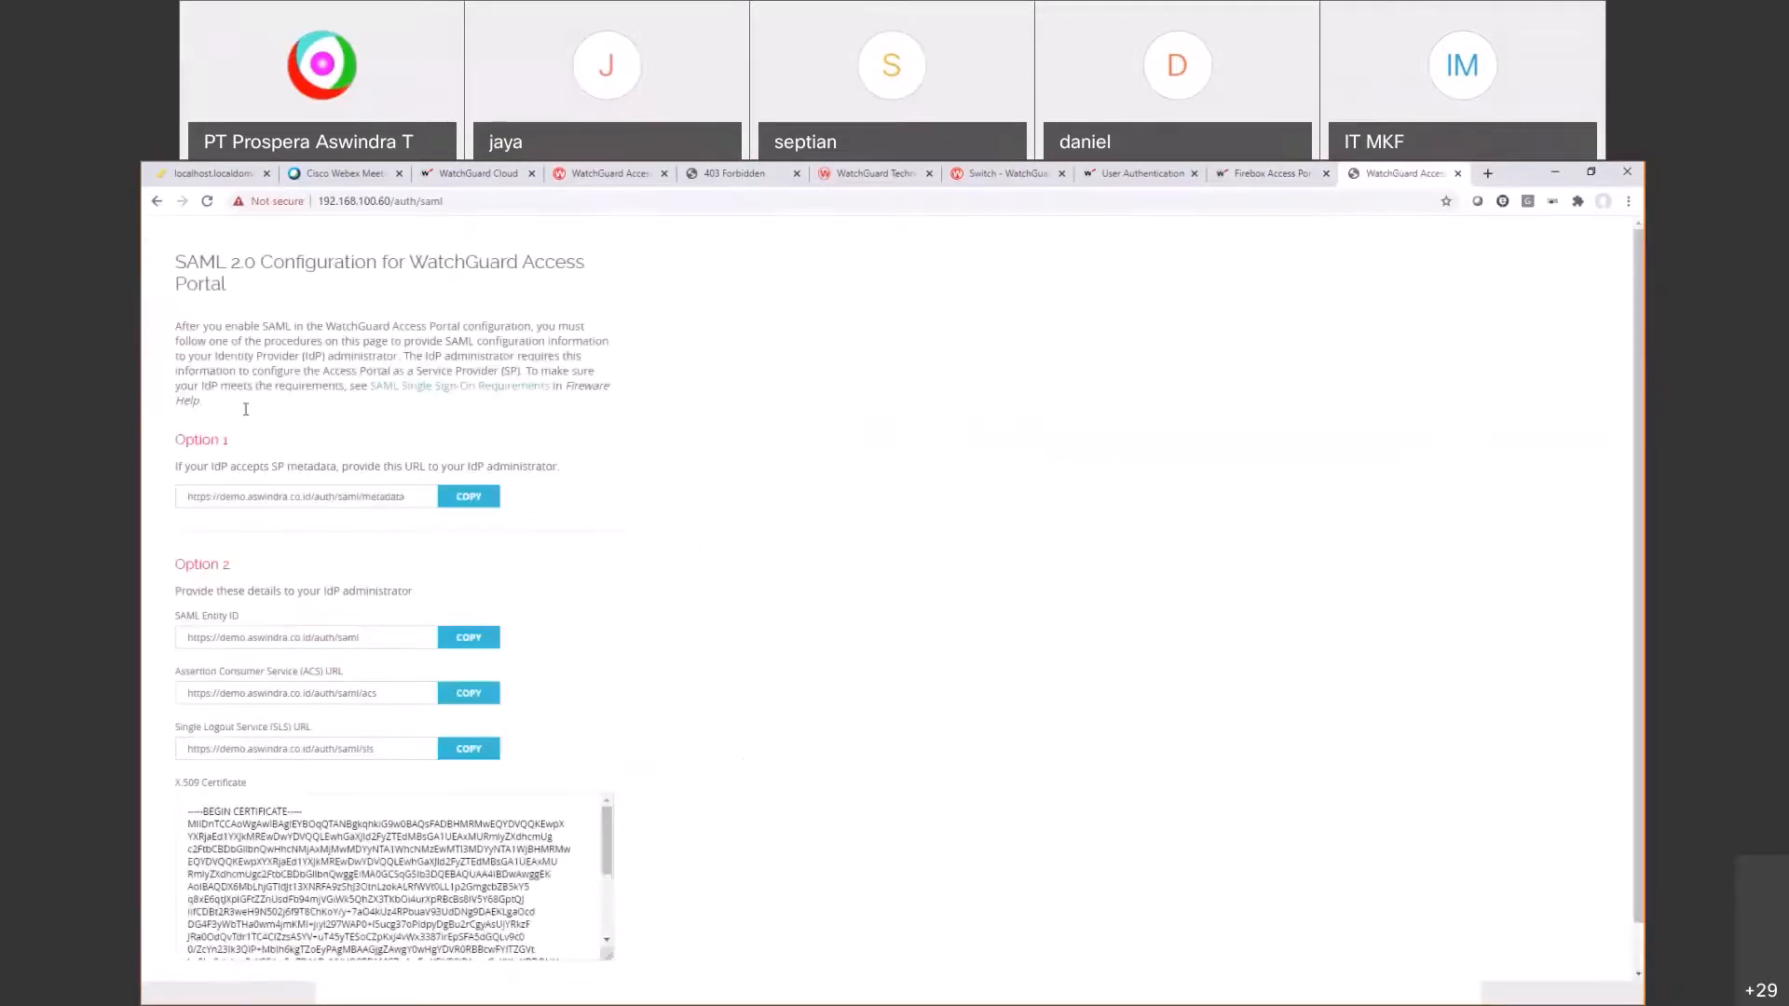
Step: Note the Option 1 IdP metadata URL in Notepad under an 'iDp' heading
drag(207, 465, 348, 469)
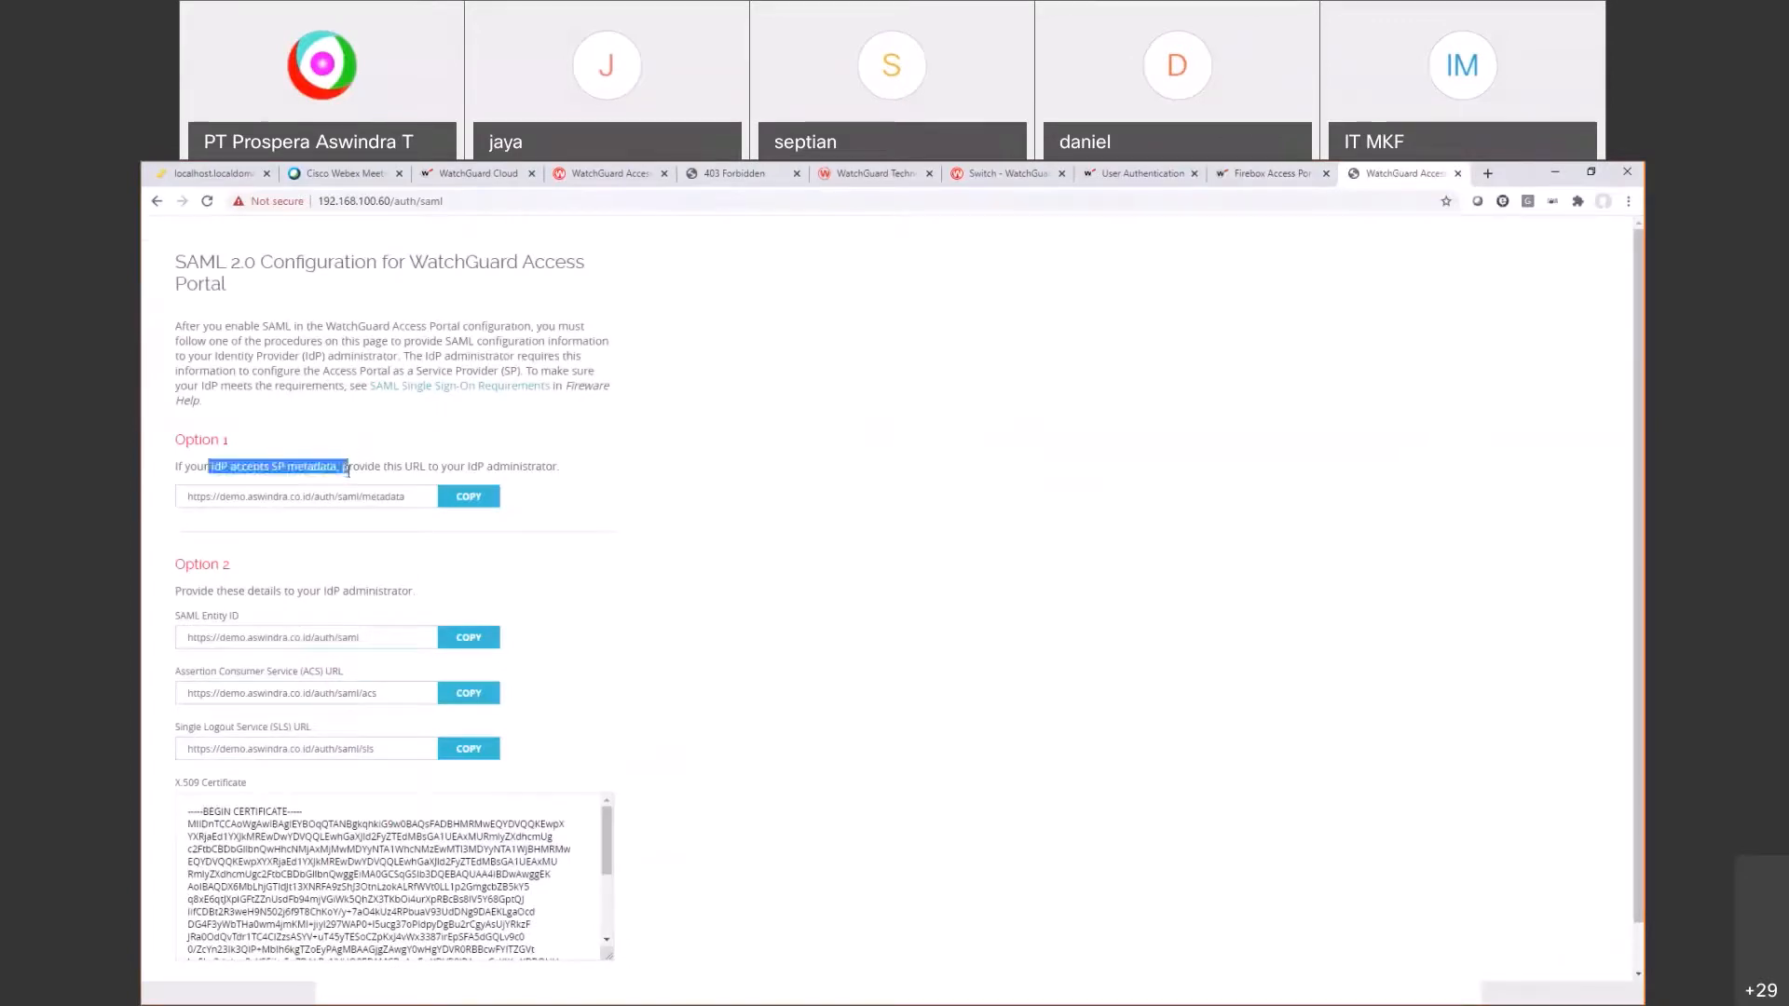
scroll(475, 465, down, 1)
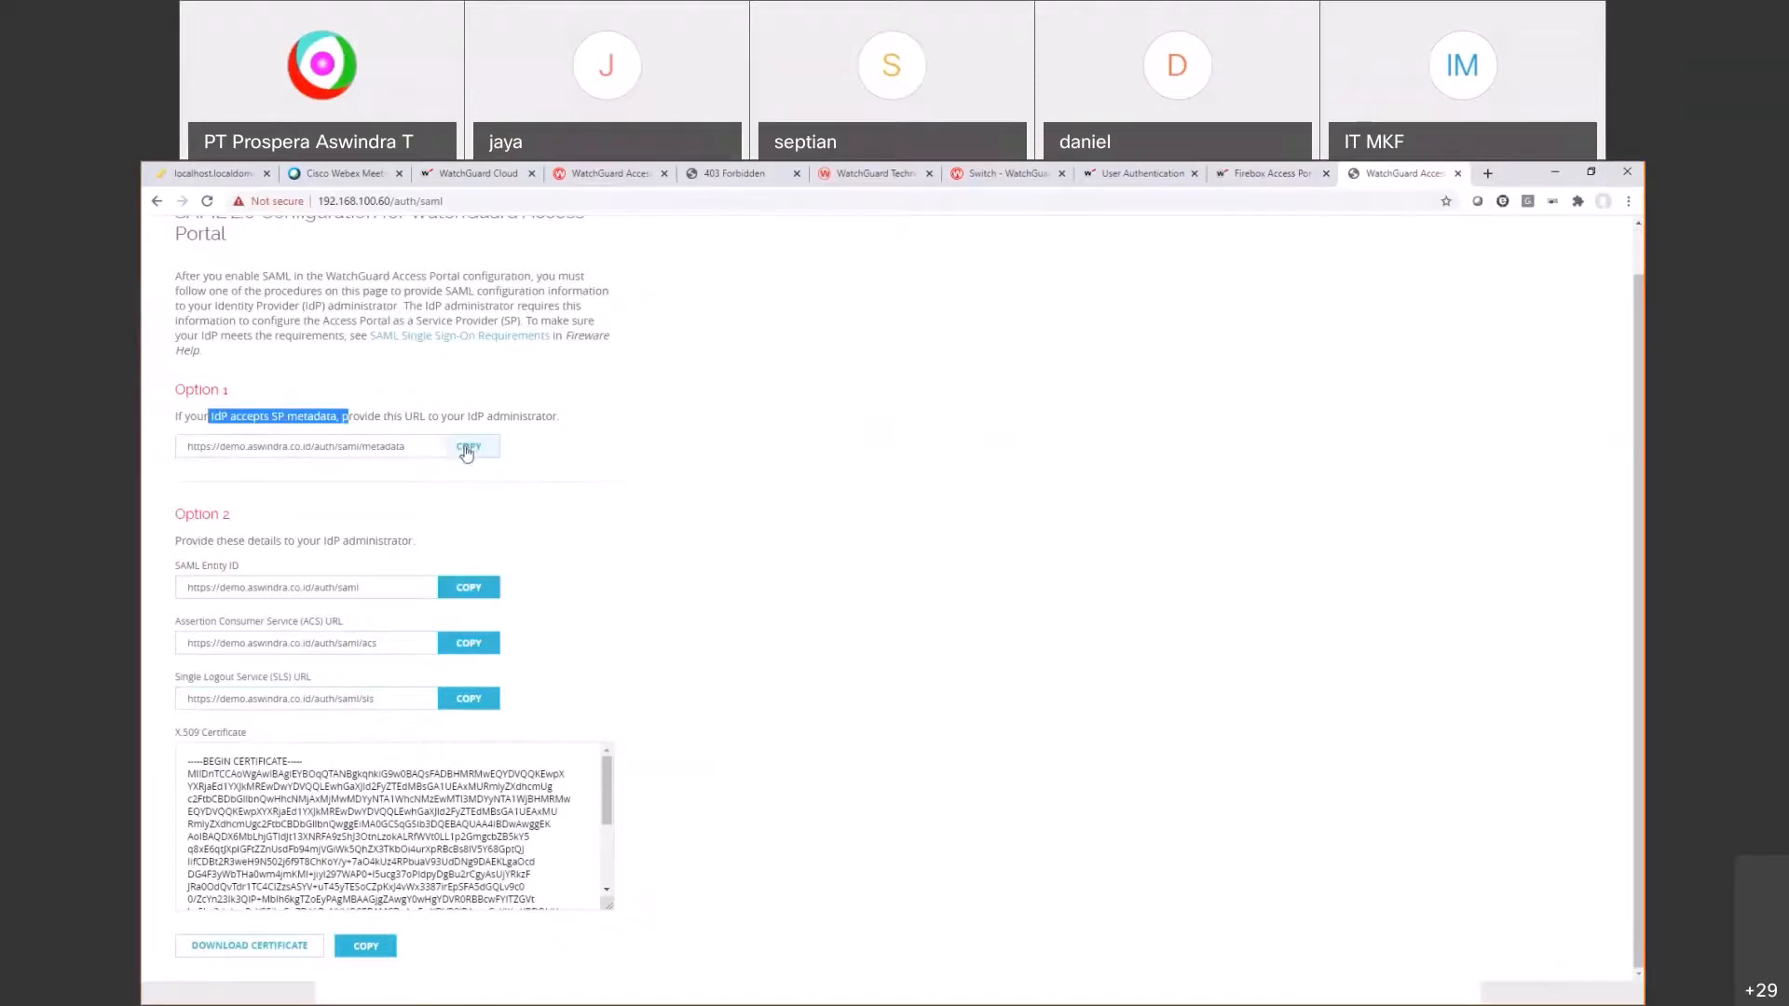
click(458, 456)
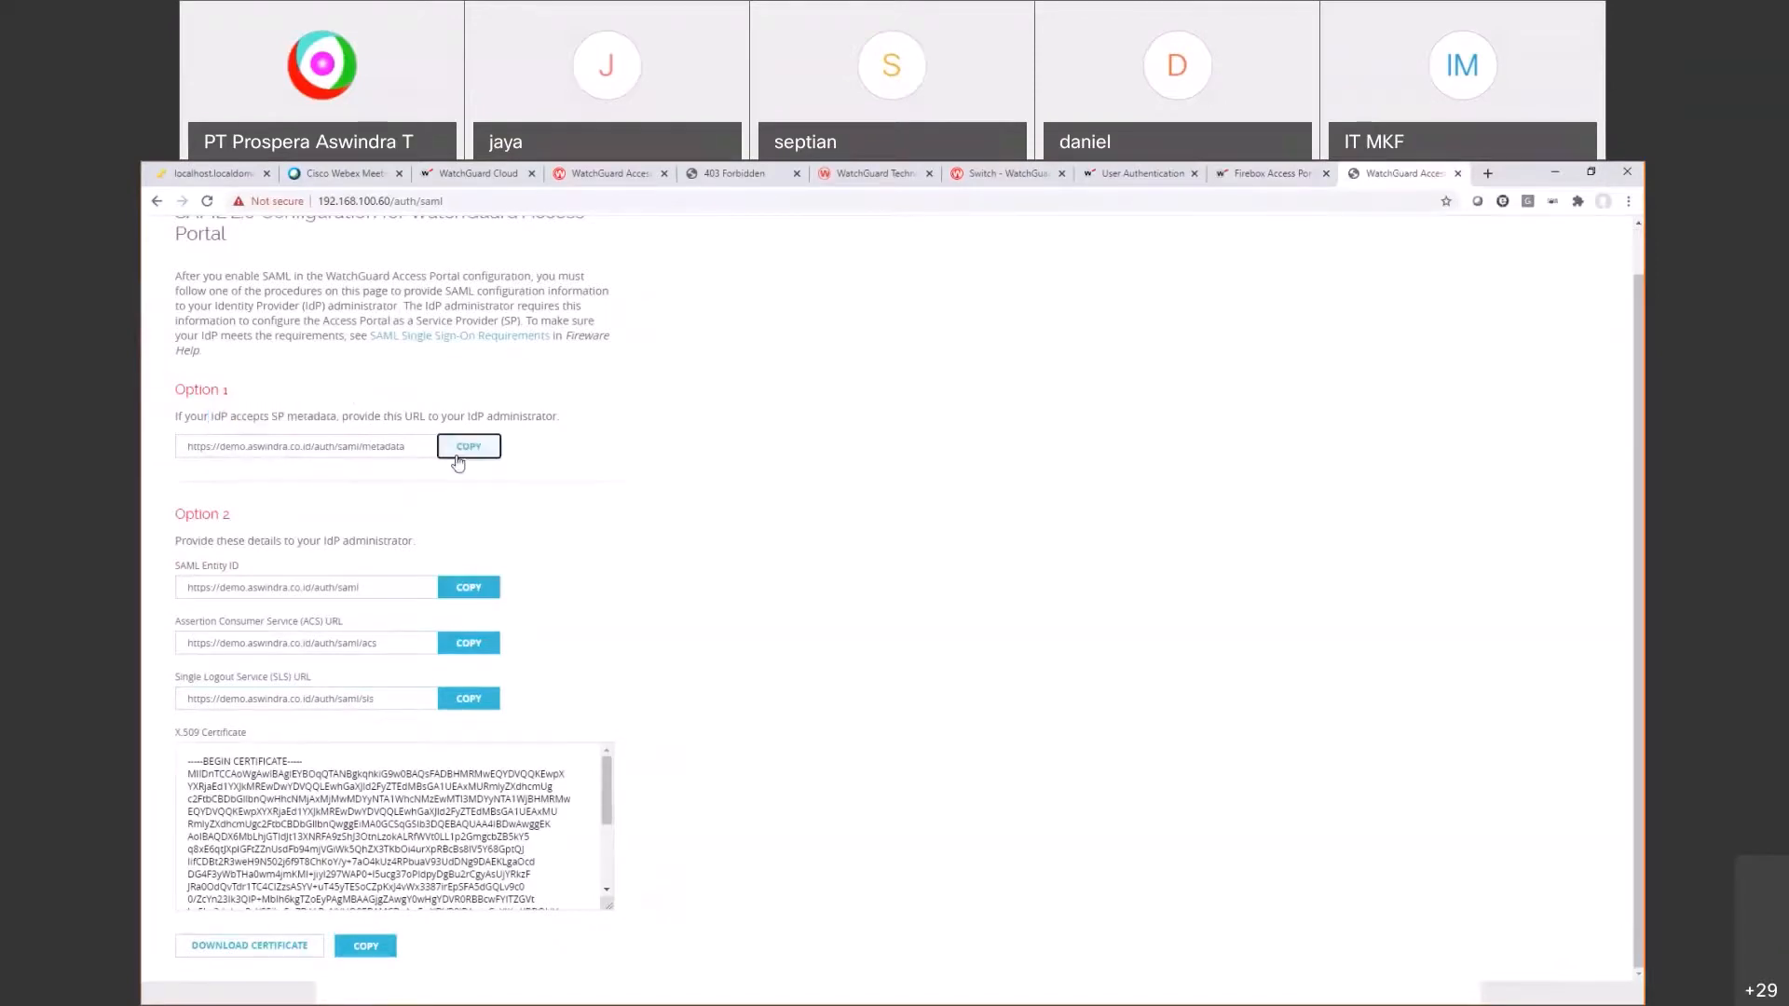
key(alt+Tab)
click(1001, 445)
click(713, 491)
key(Return)
key(Return)
key(Return)
text(iDp)
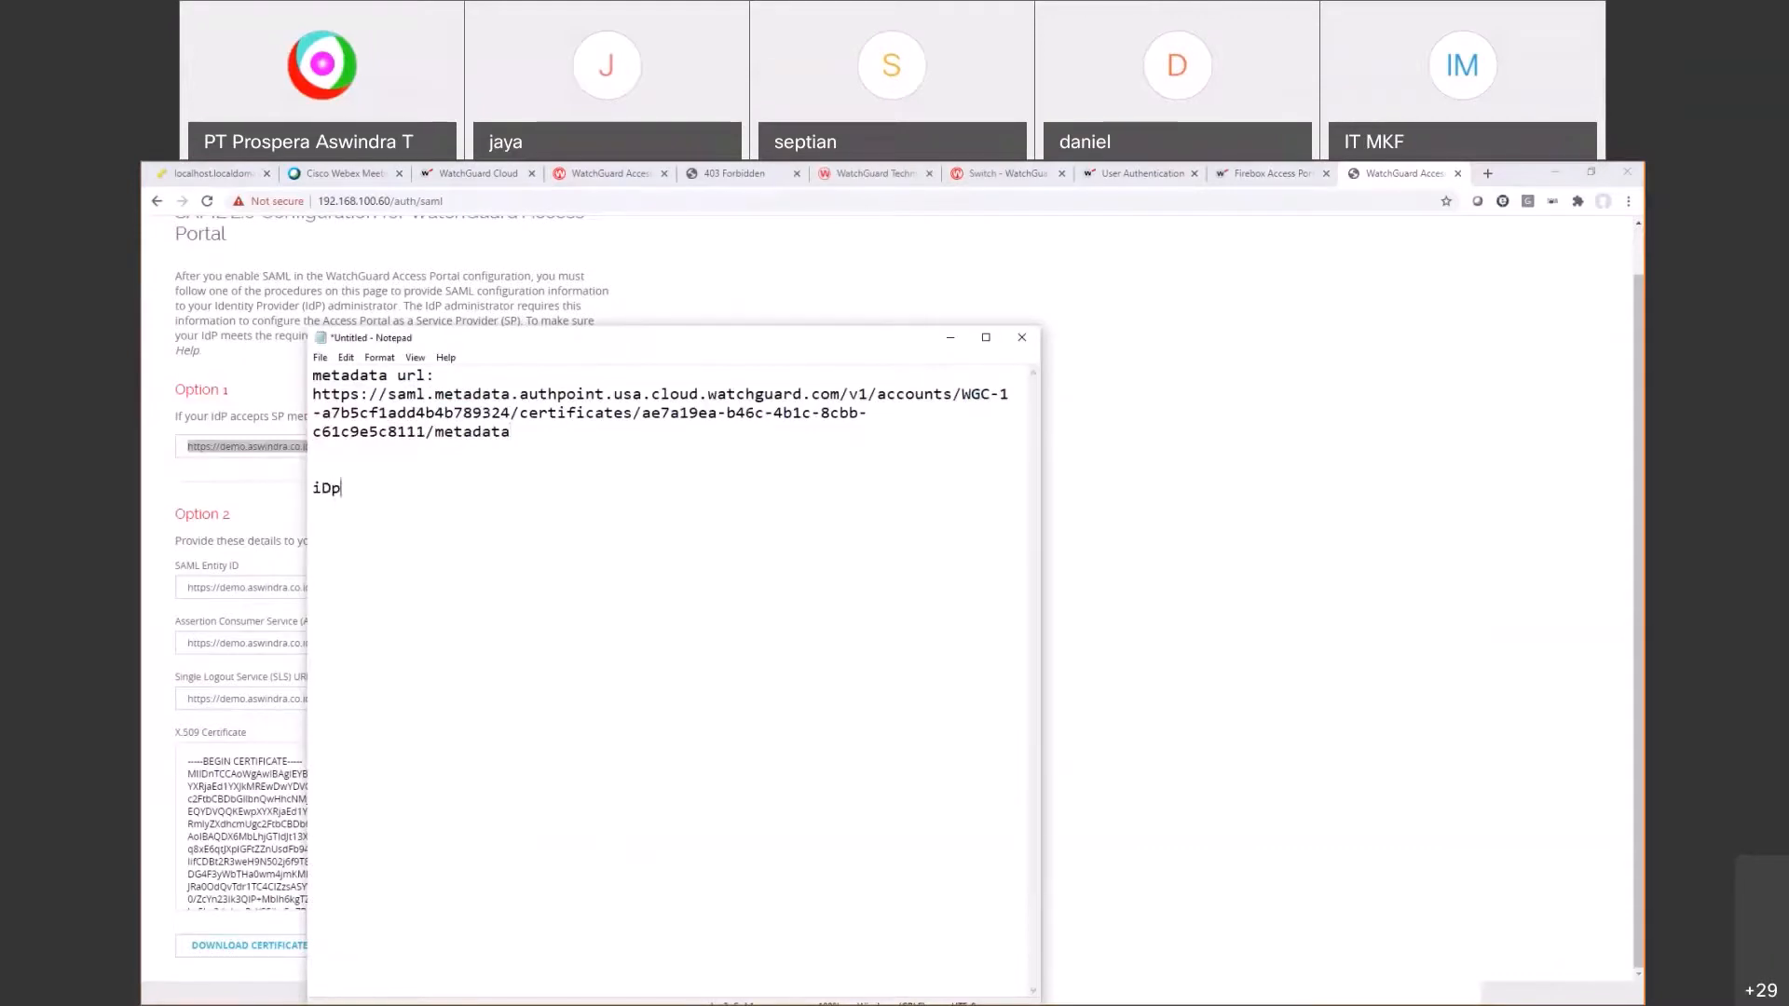
key(Return)
key(ctrl+v)
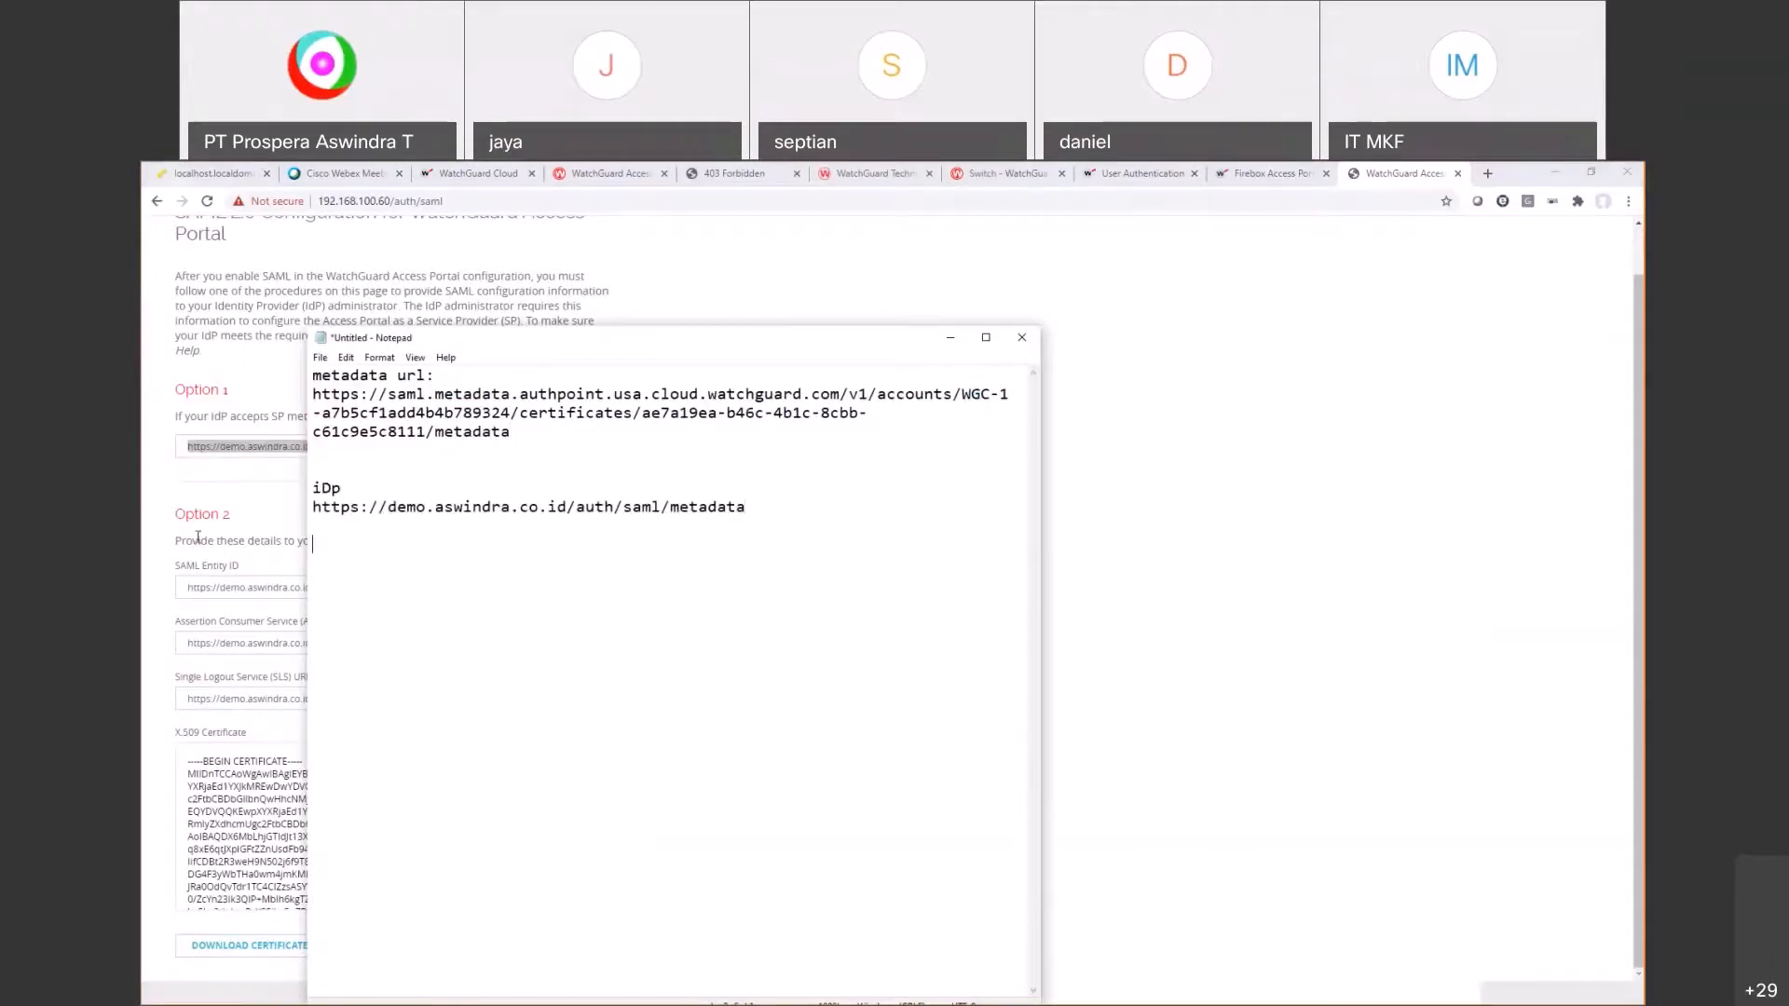
Step: Copy the SAML Entity ID label and its URL into the notes
triple_click(208, 568)
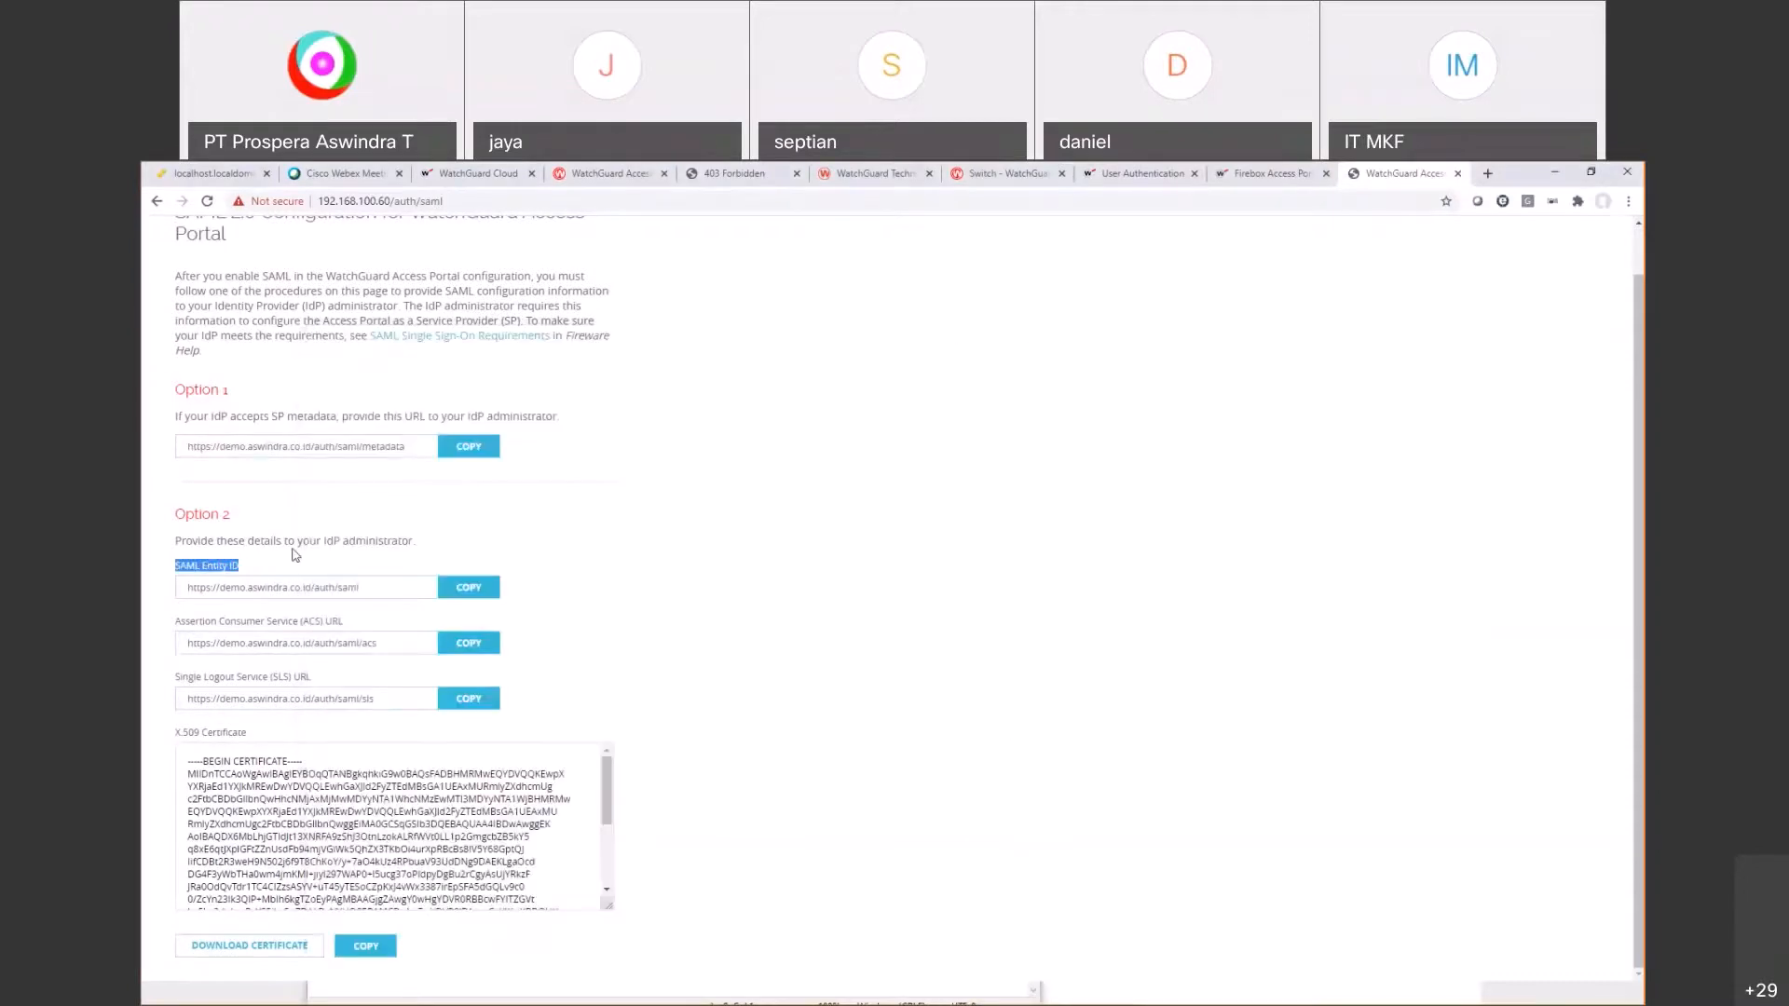
click(796, 615)
key(ctrl+v)
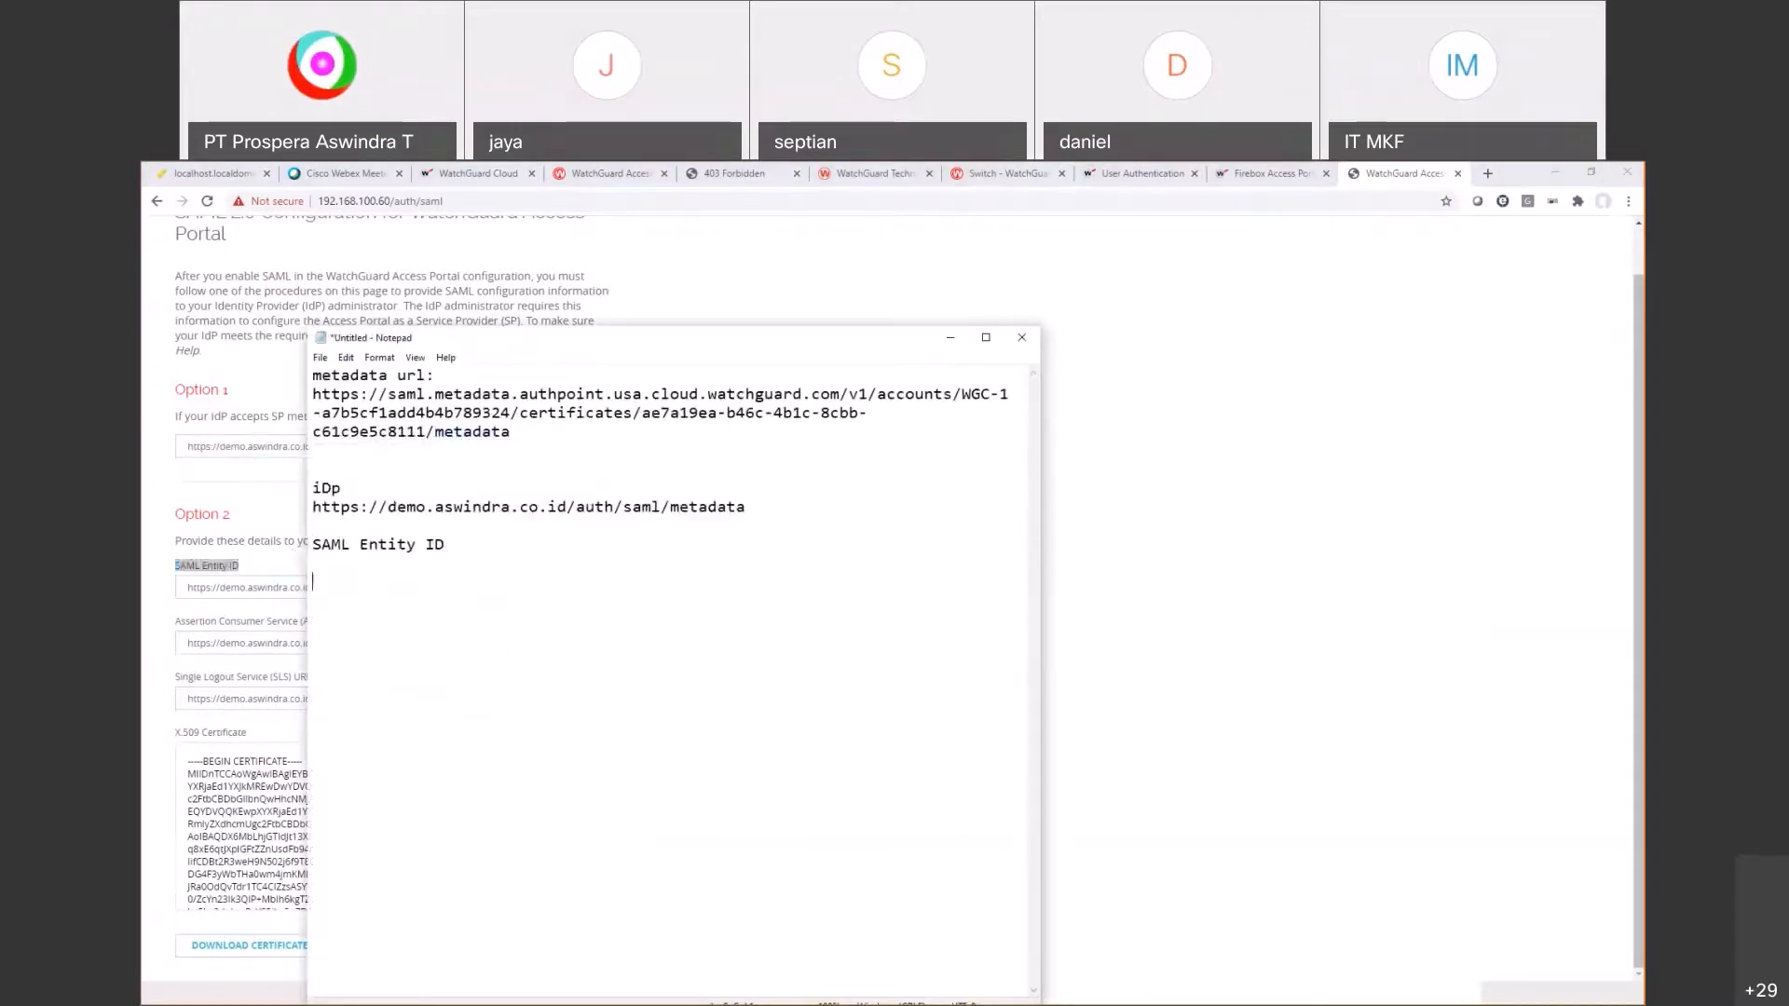
triple_click(244, 587)
key(ctrl+c)
click(547, 627)
key(ctrl+v)
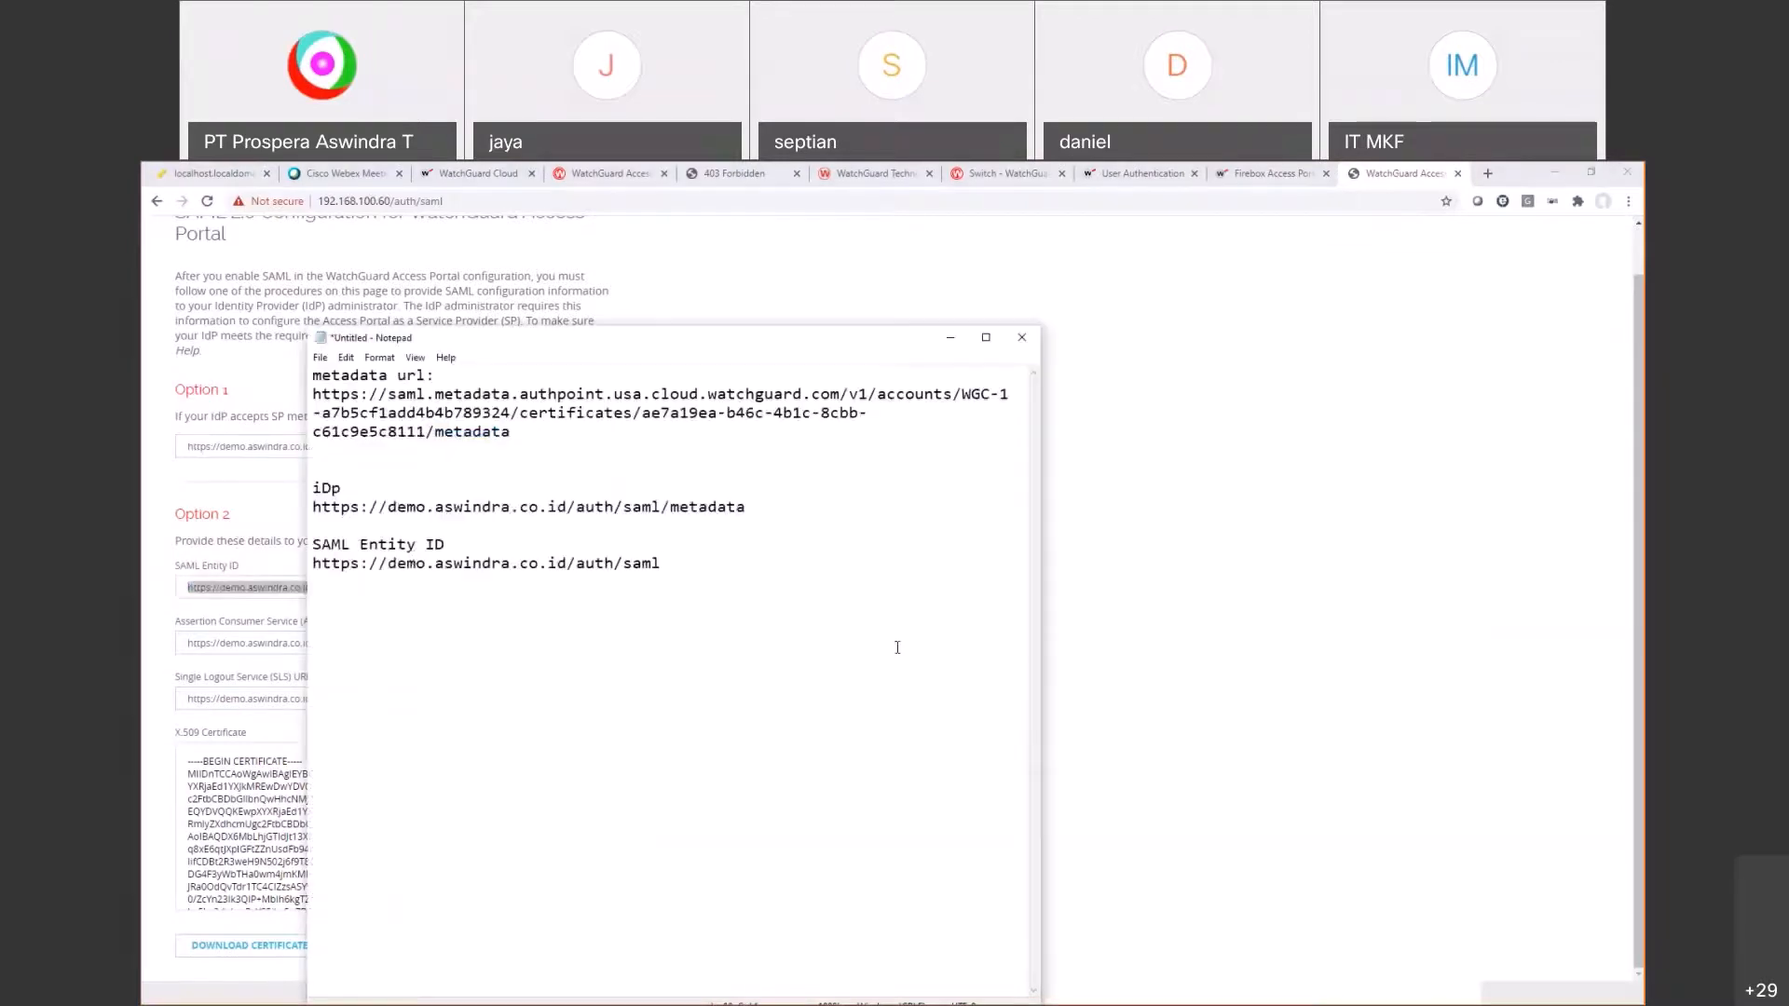
Step: Add the ACS URL label and value to the notes
triple_click(244, 621)
key(ctrl+c)
click(663, 671)
key(ctrl+v)
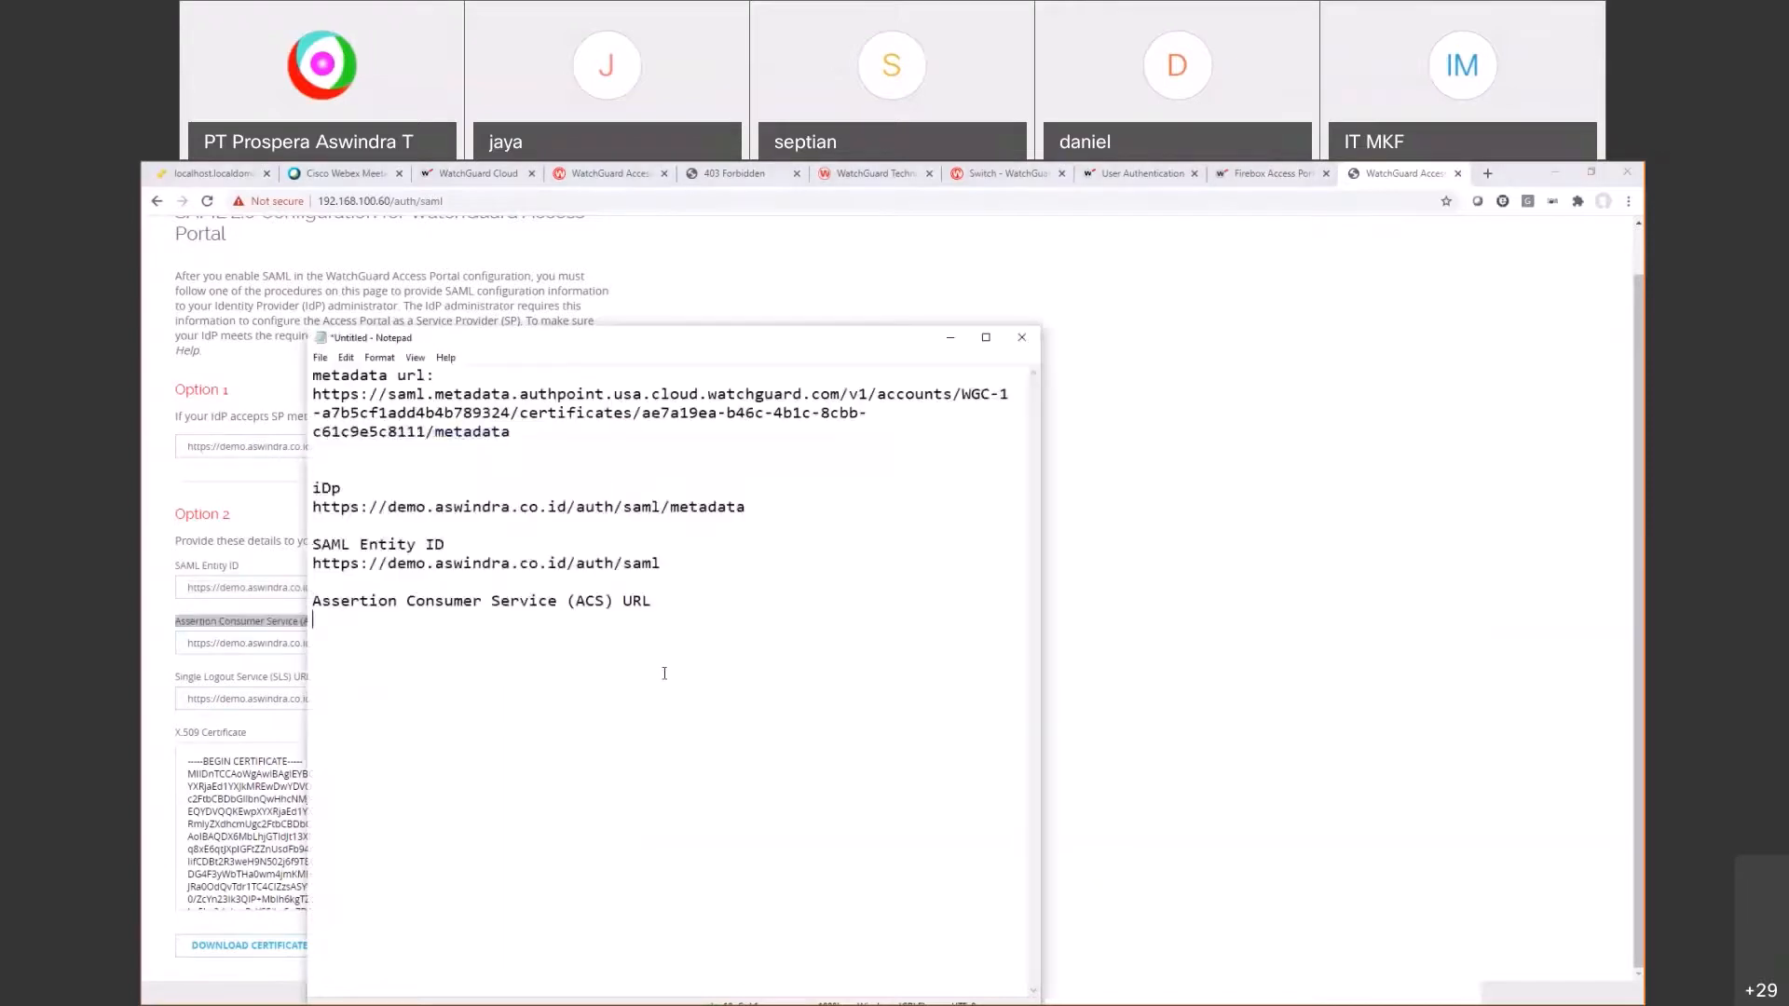
key(alt+Tab)
click(476, 643)
key(alt+Tab)
key(ctrl+v)
Step: Add the SLS URL label and value to the notes
key(alt+Tab)
triple_click(231, 680)
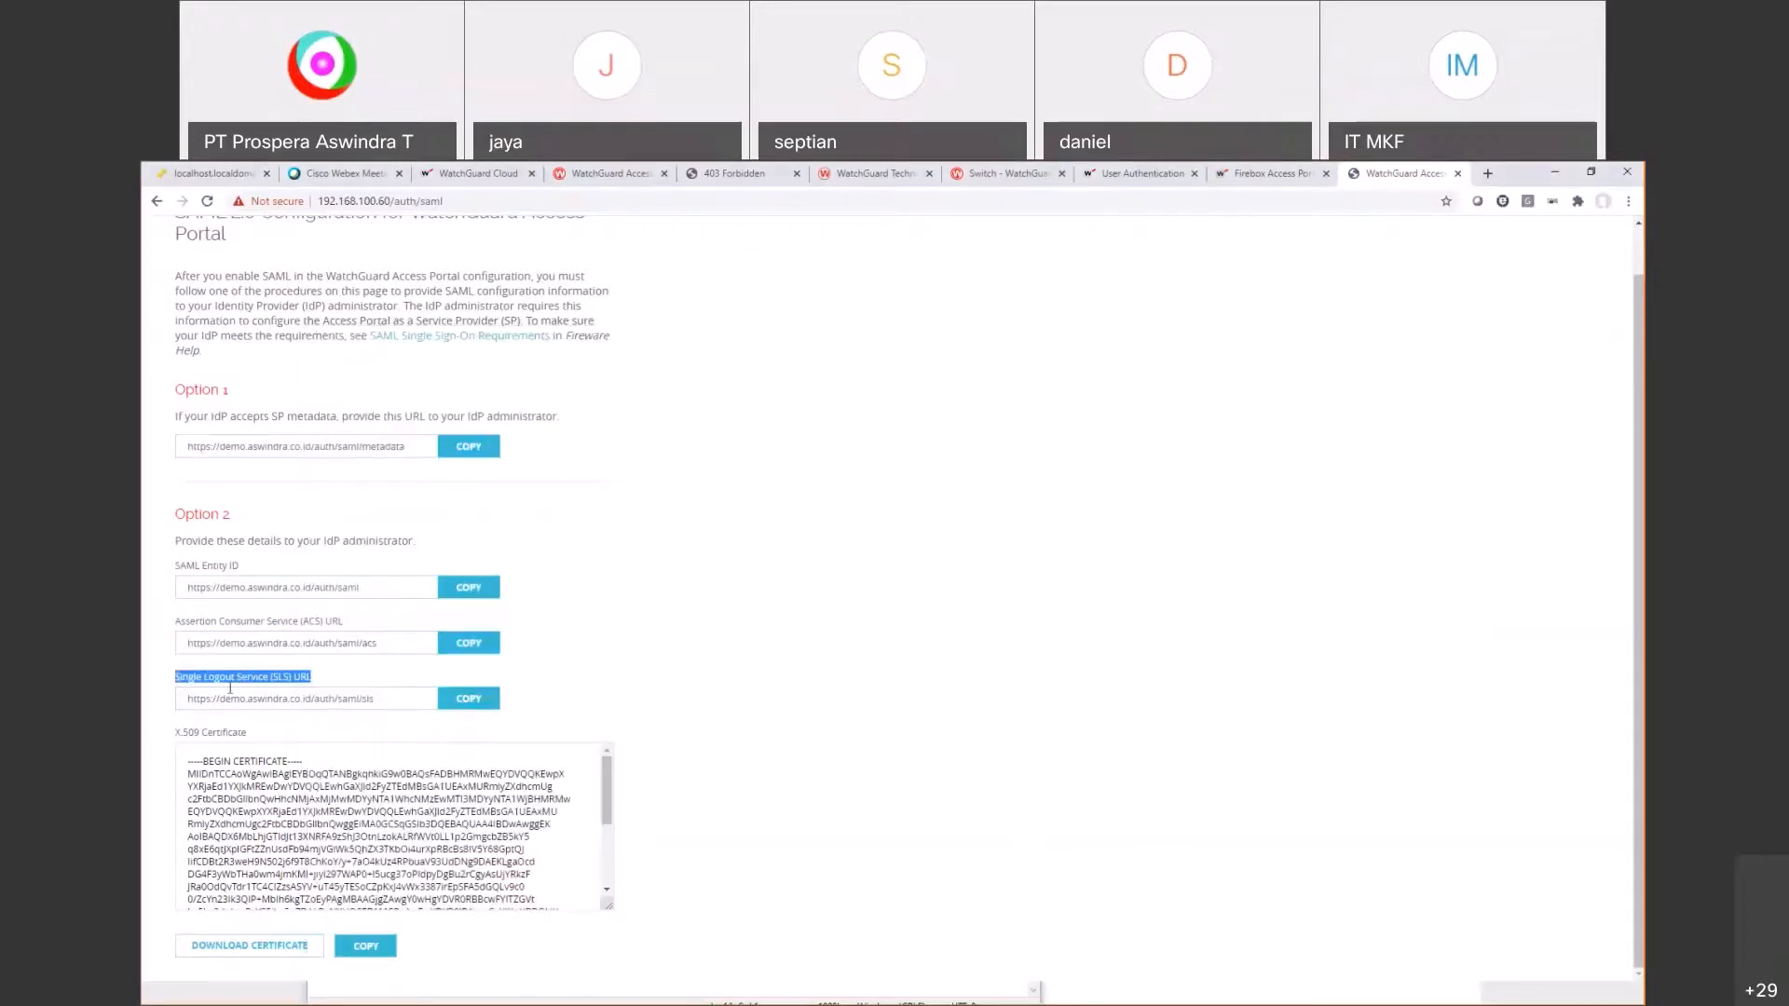
key(ctrl+c)
key(alt+Tab)
key(ctrl+v)
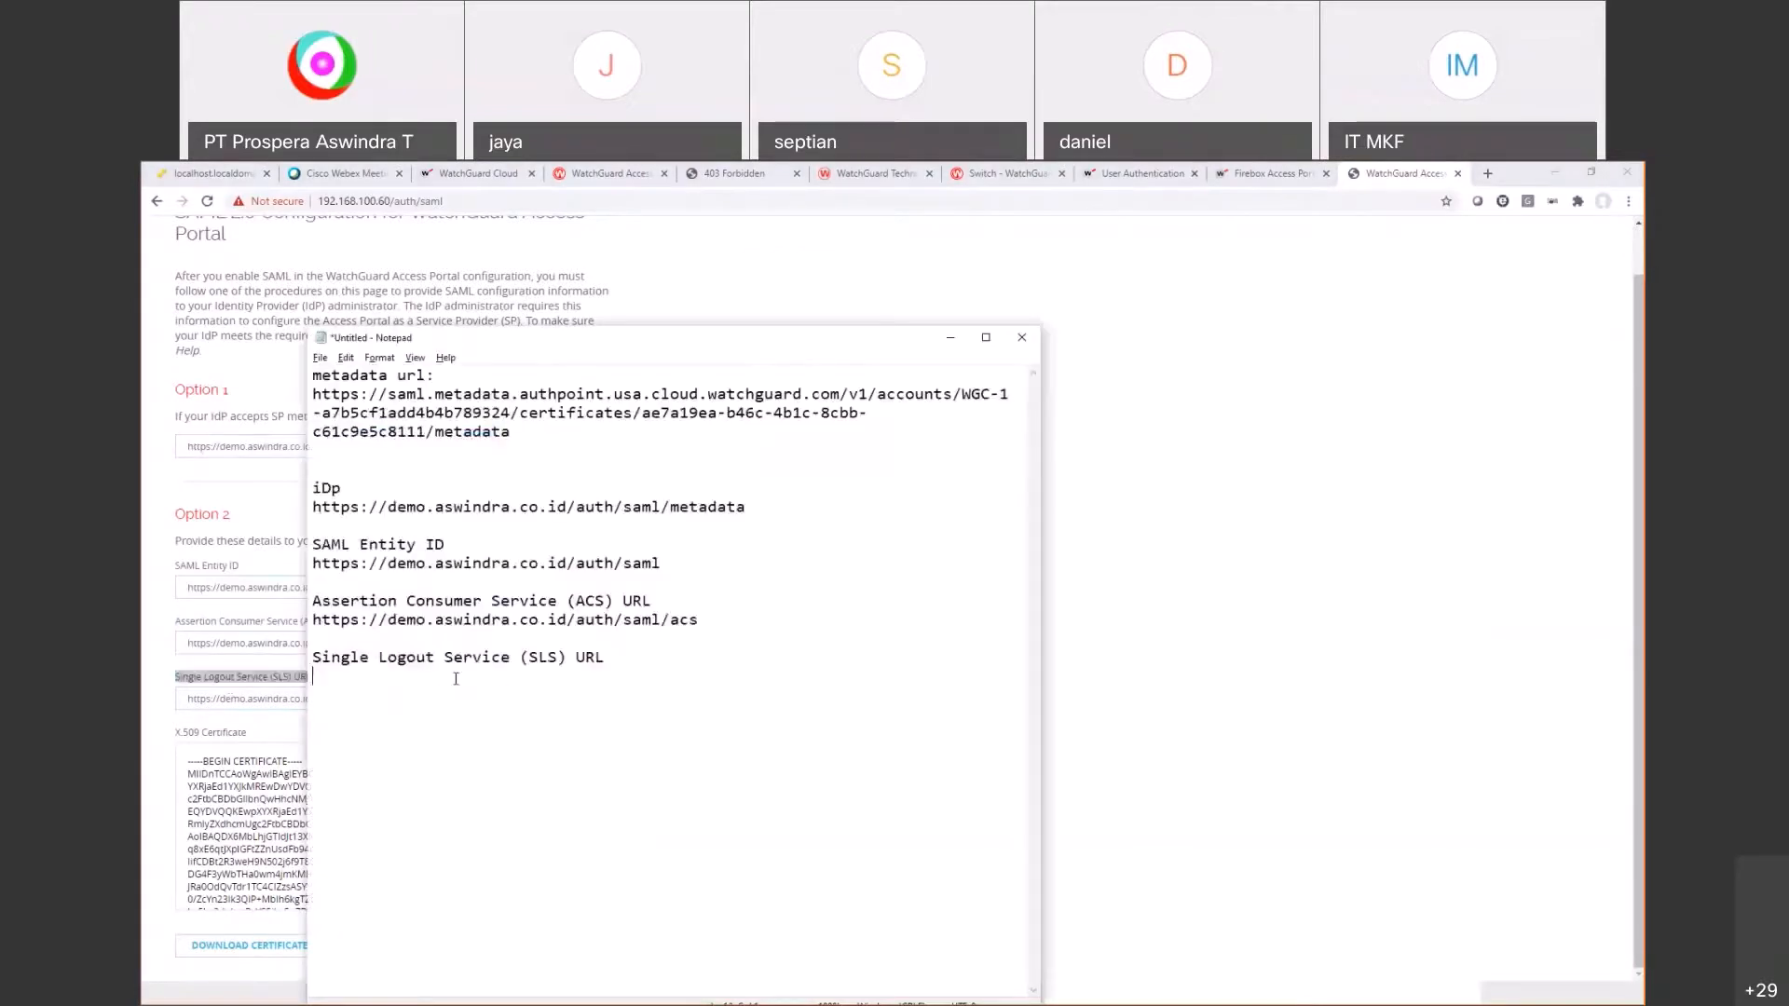
key(alt+Tab)
triple_click(242, 699)
key(ctrl+c)
key(alt+Tab)
key(ctrl+v)
Step: Paste the full X.509 certificate into the notes under a 'Certificate' heading
key(alt+Tab)
click(519, 783)
key(ctrl+a)
click(367, 946)
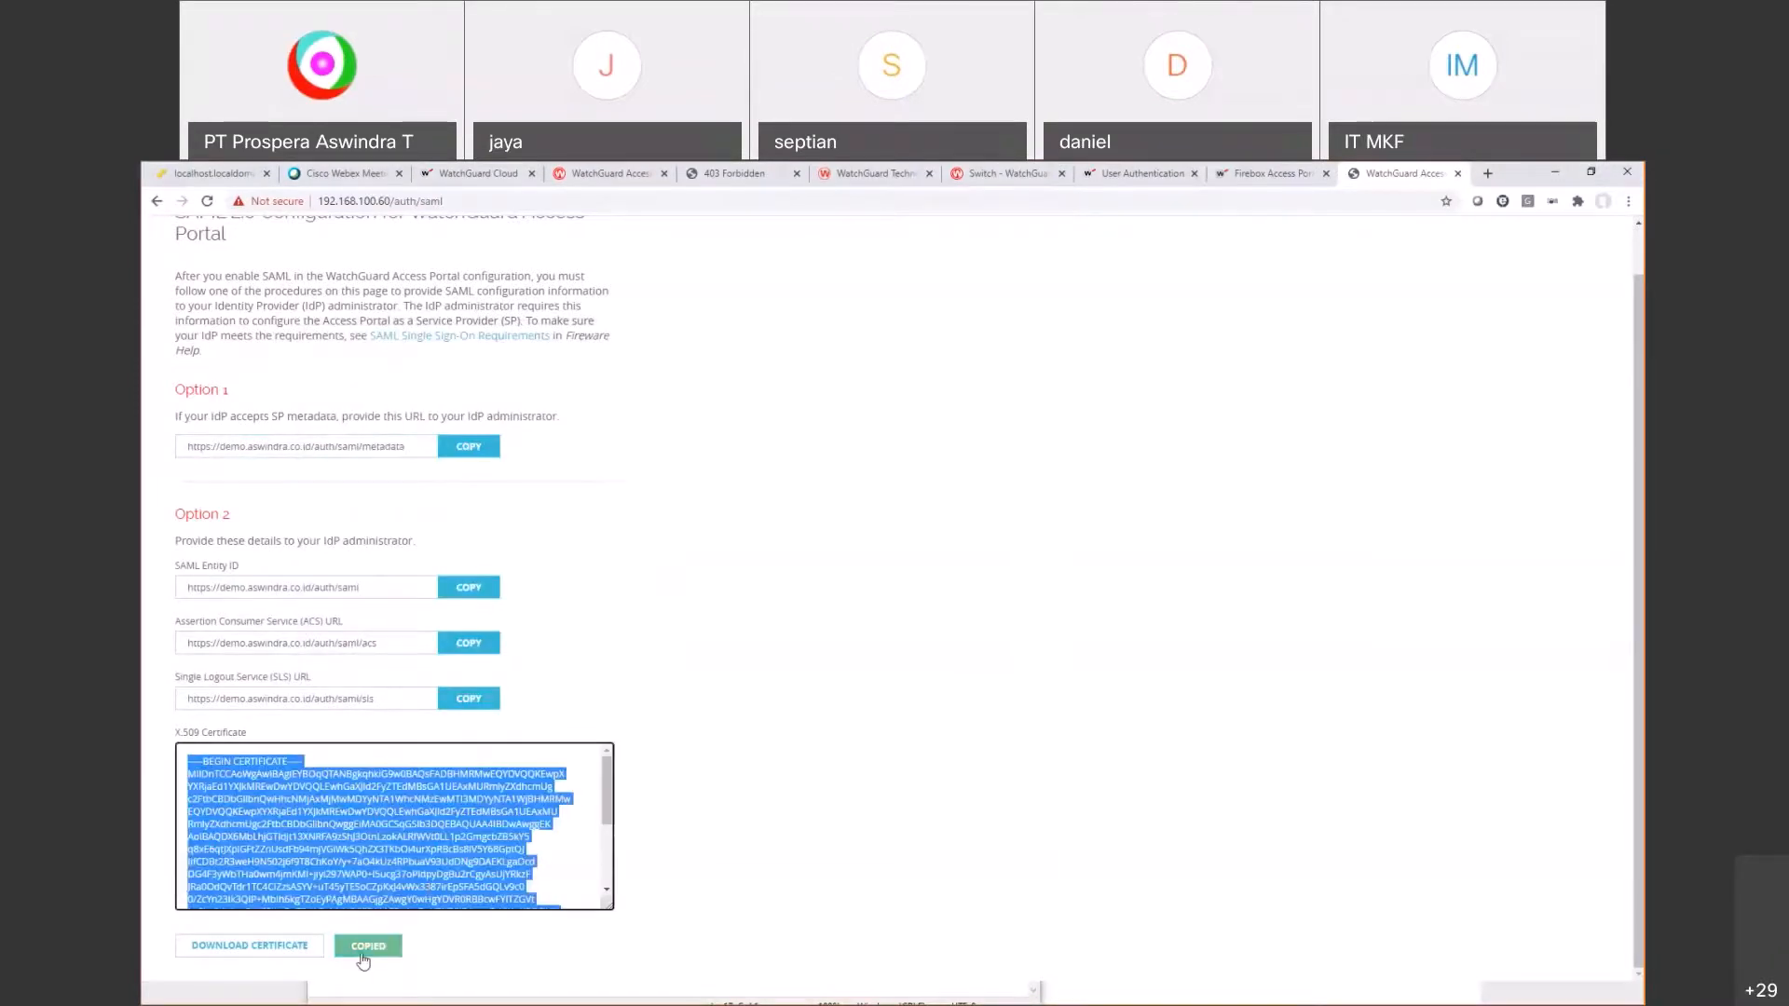
key(alt+Tab)
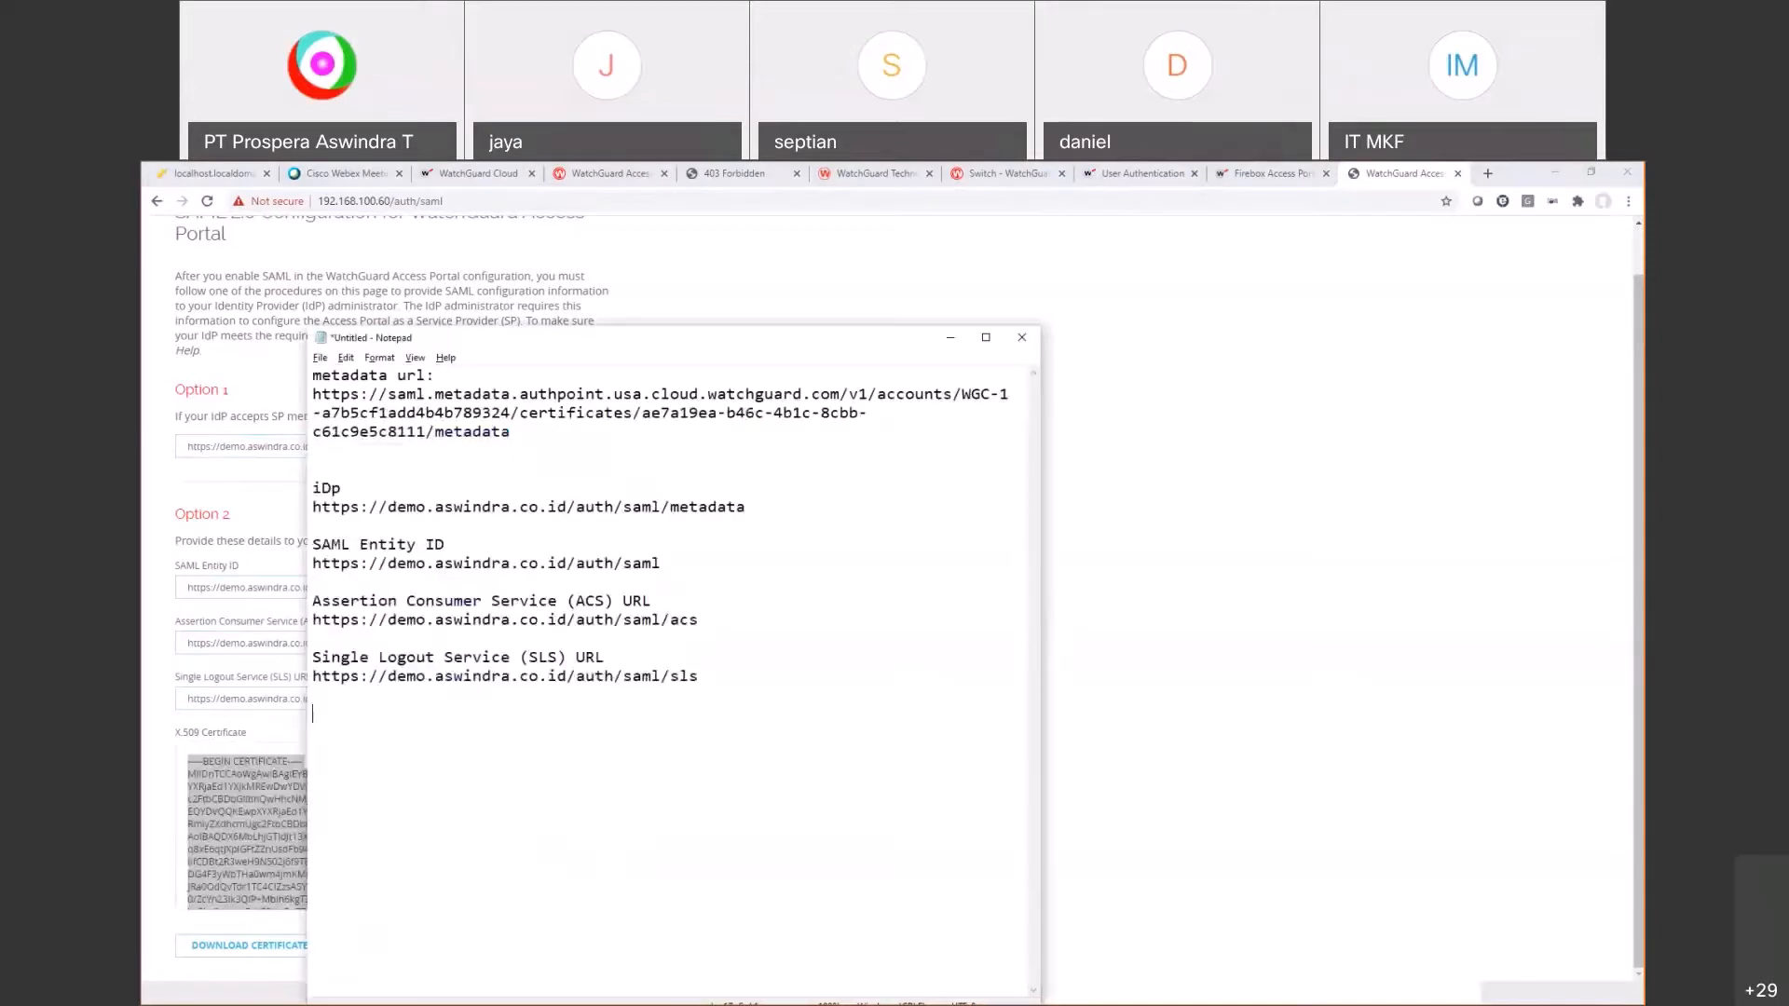
text(Certificate)
key(Return)
key(ctrl+v)
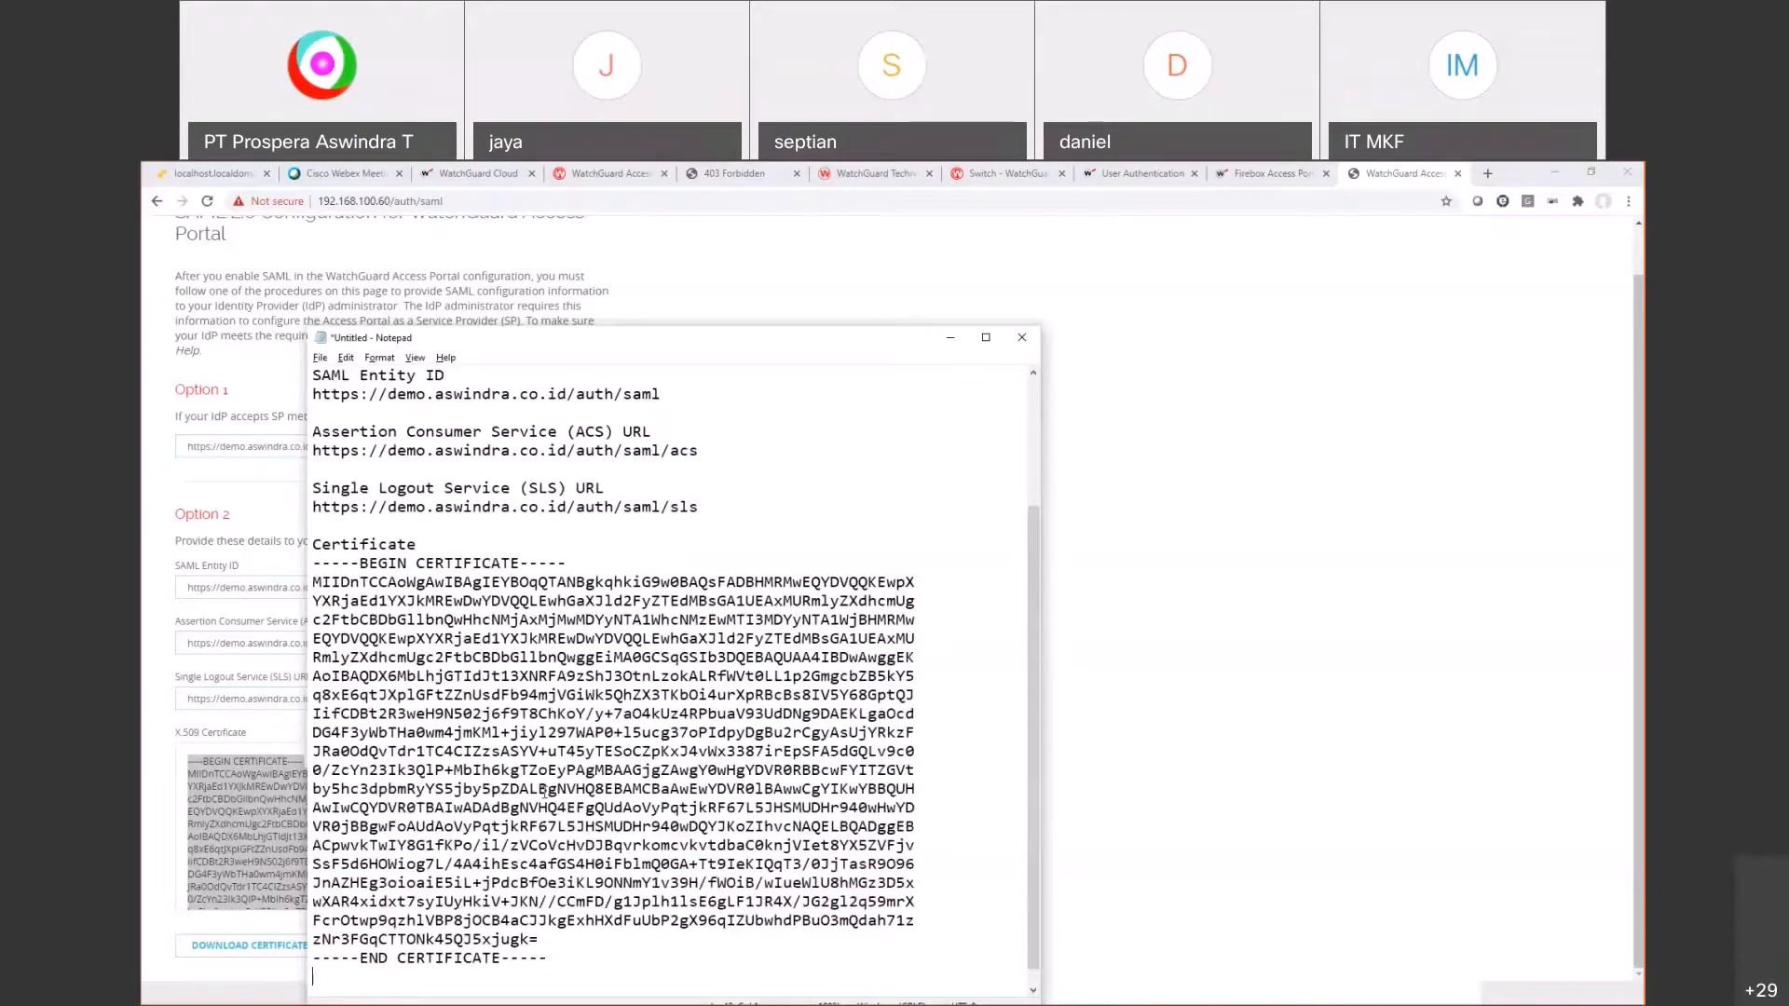
scroll(545, 793, up, 3)
click(1263, 179)
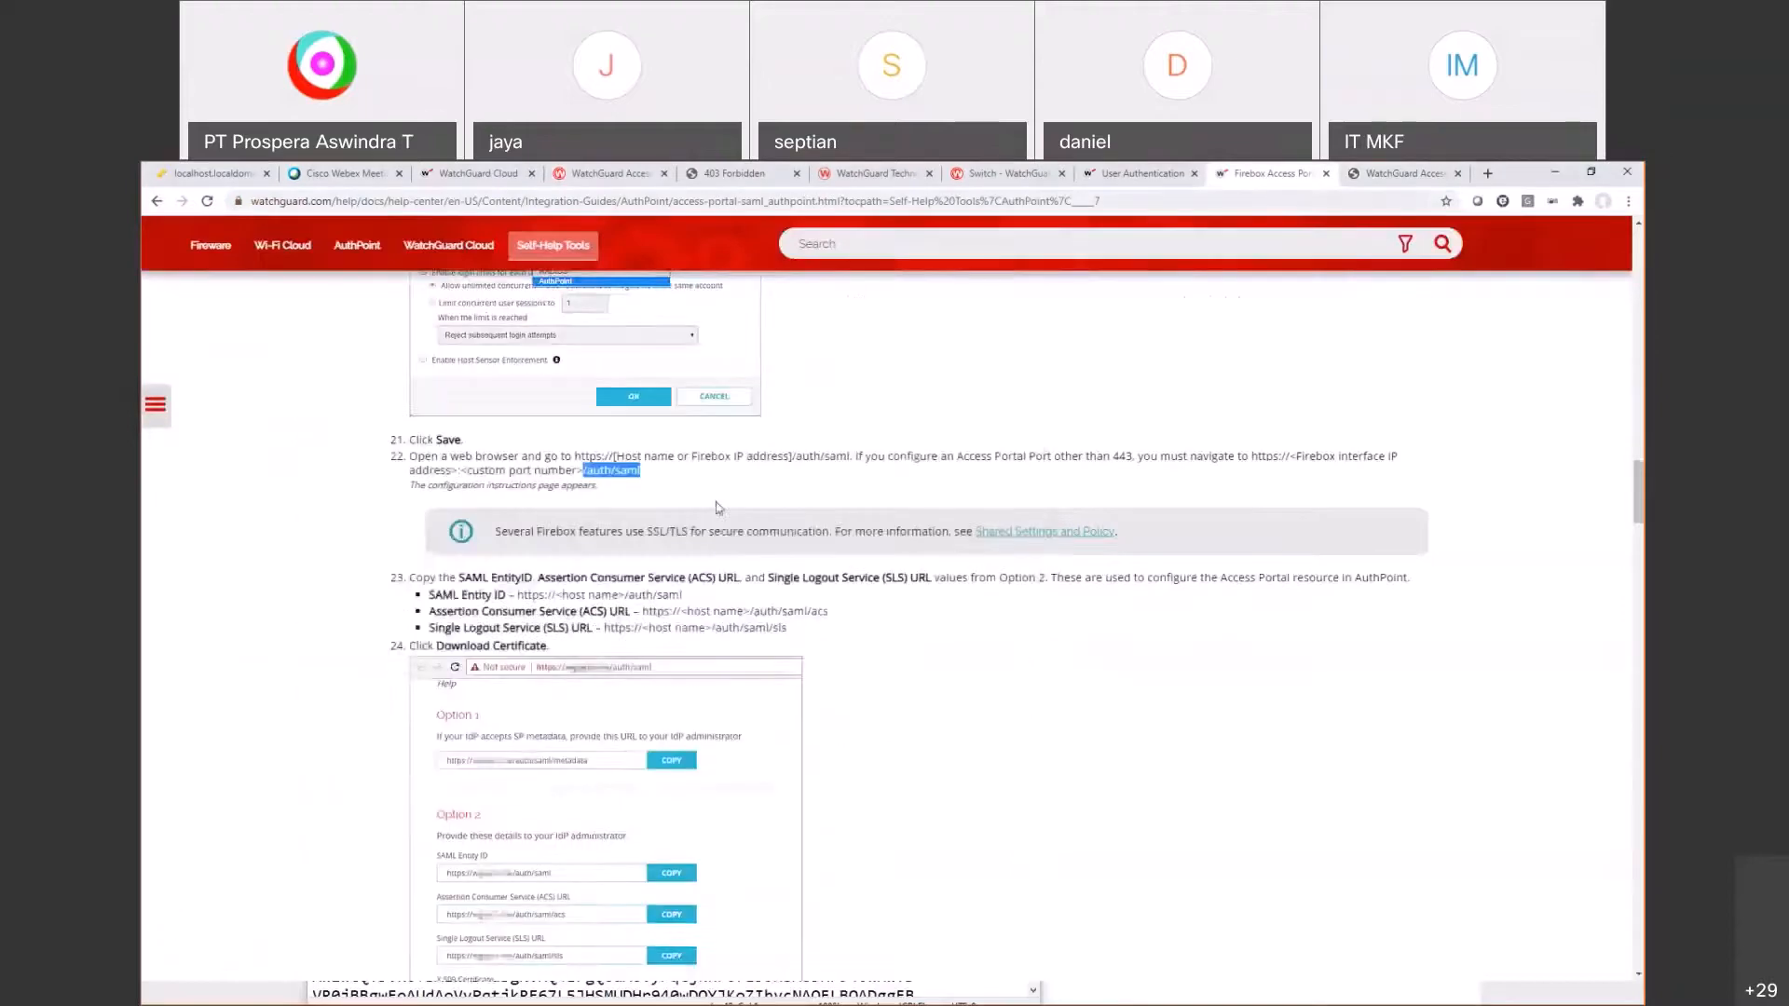
Step: Start a new SAML resource from AuthPoint's Resources list
scroll(711, 488, down, 6)
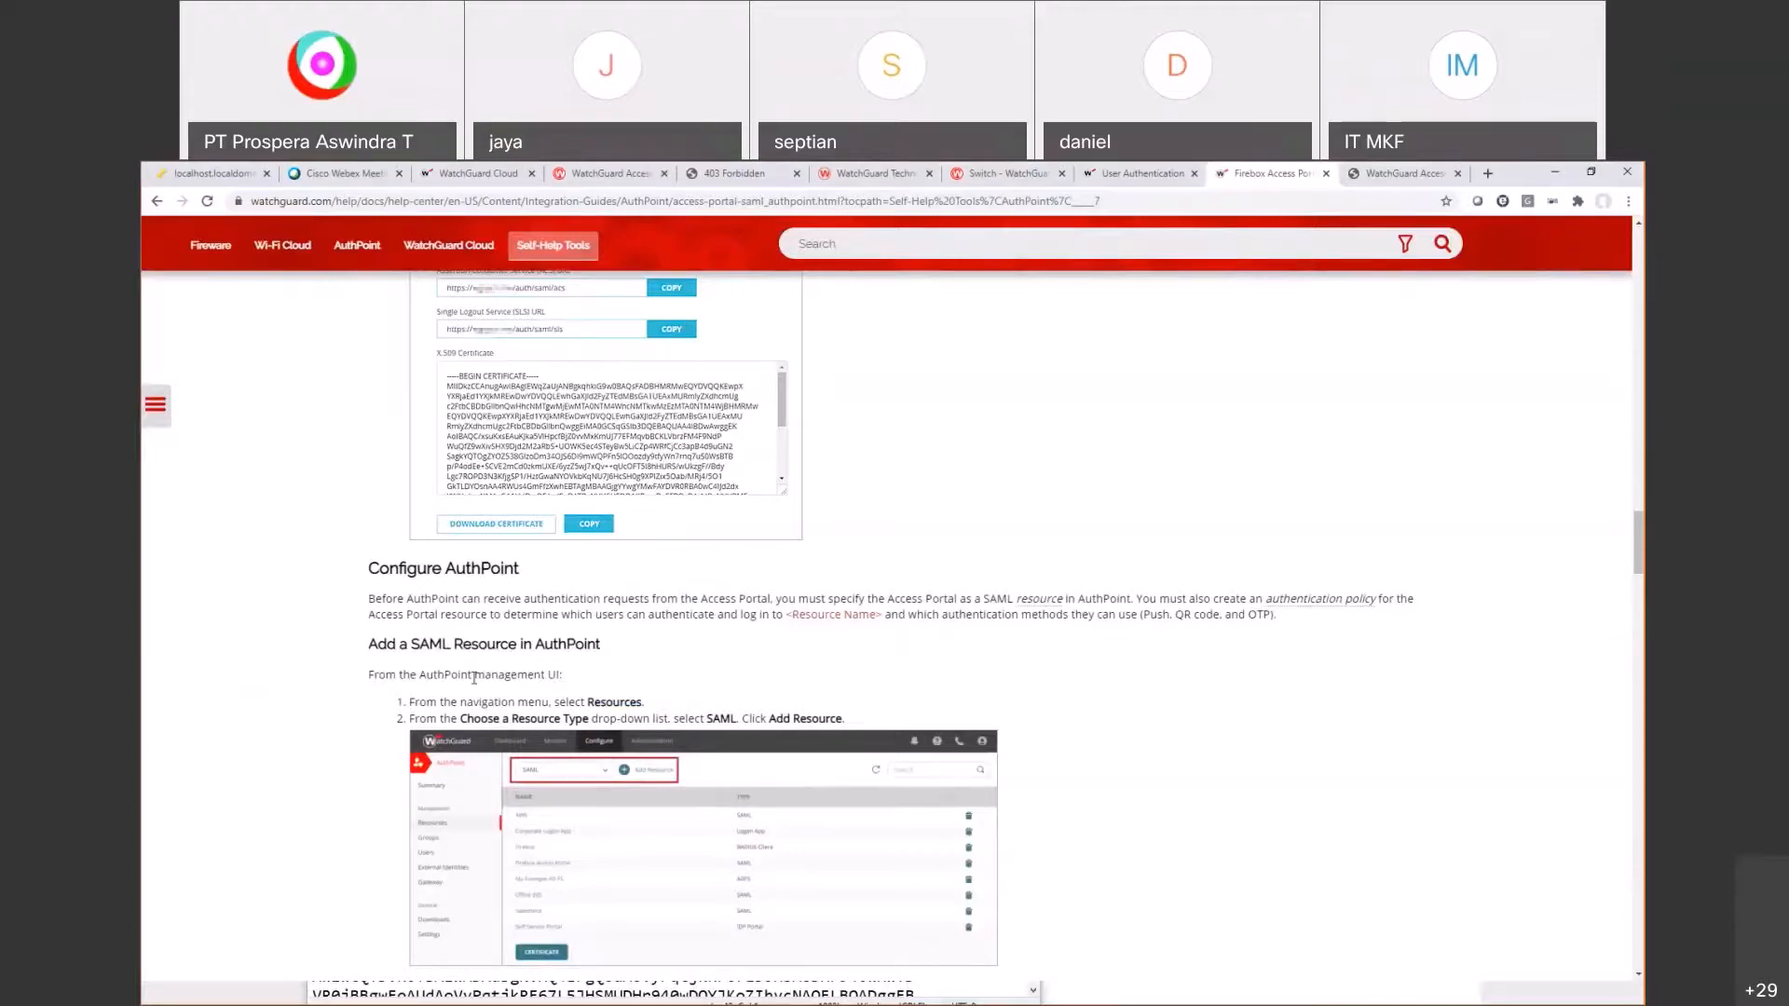
scroll(619, 697, down, 3)
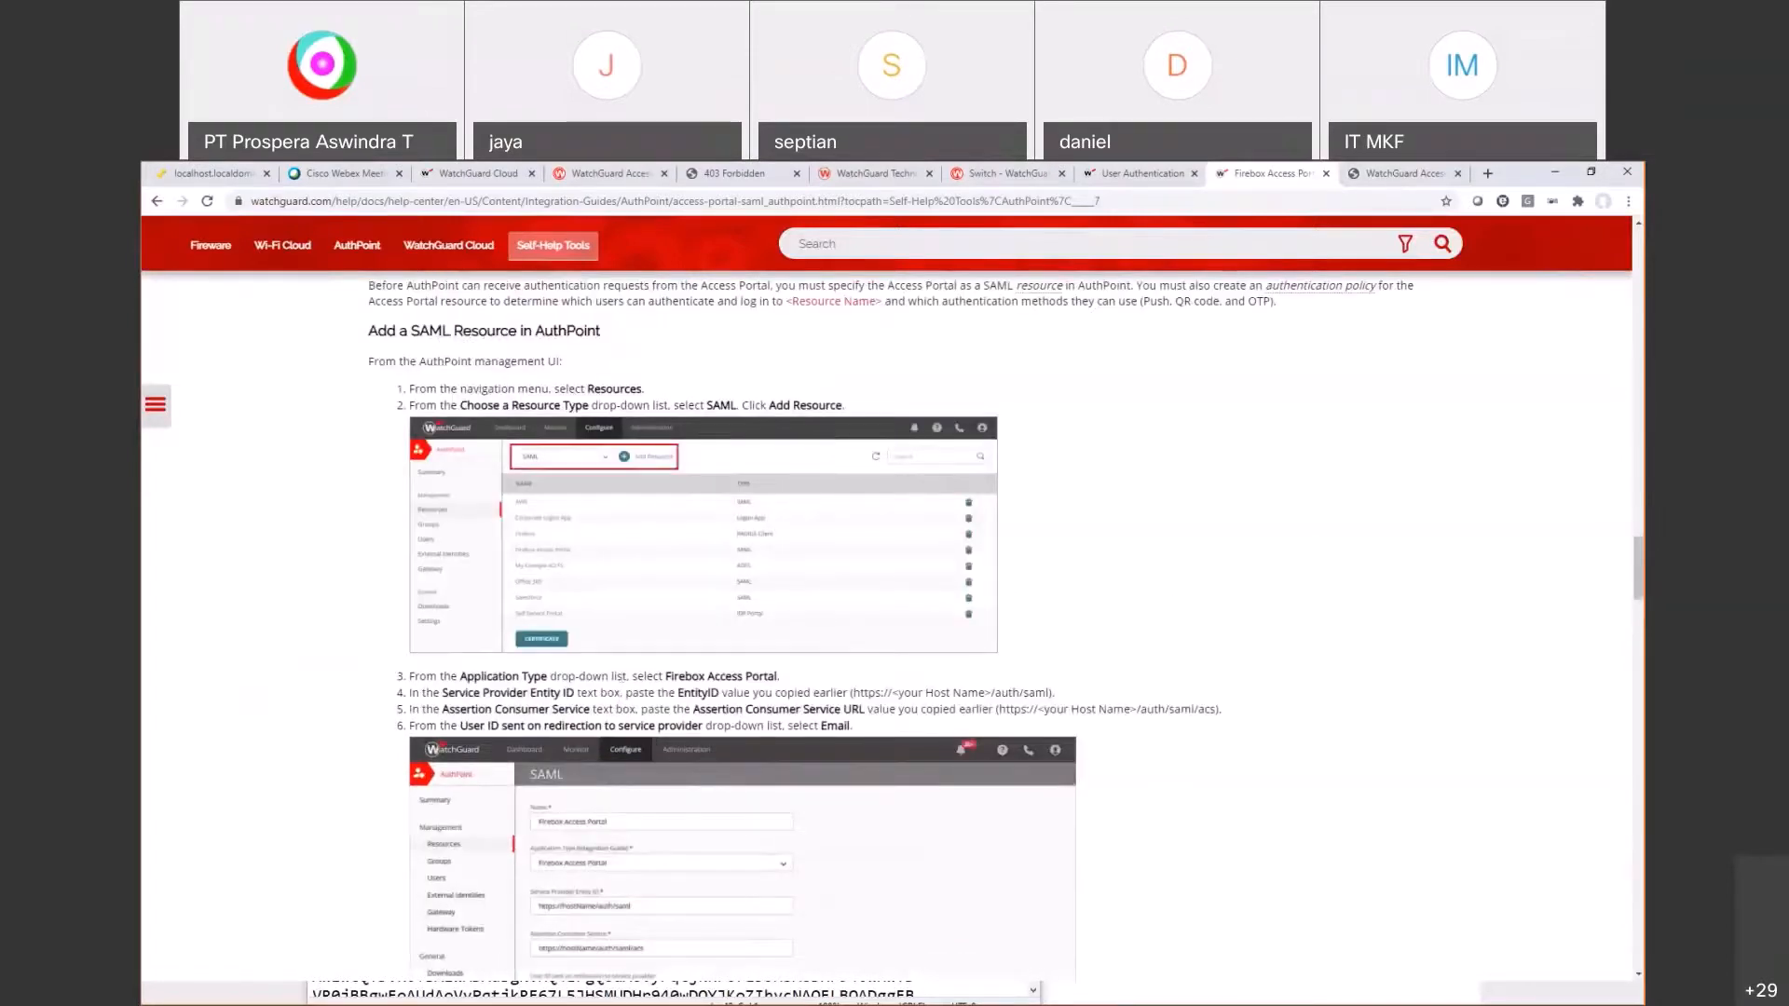
click(479, 175)
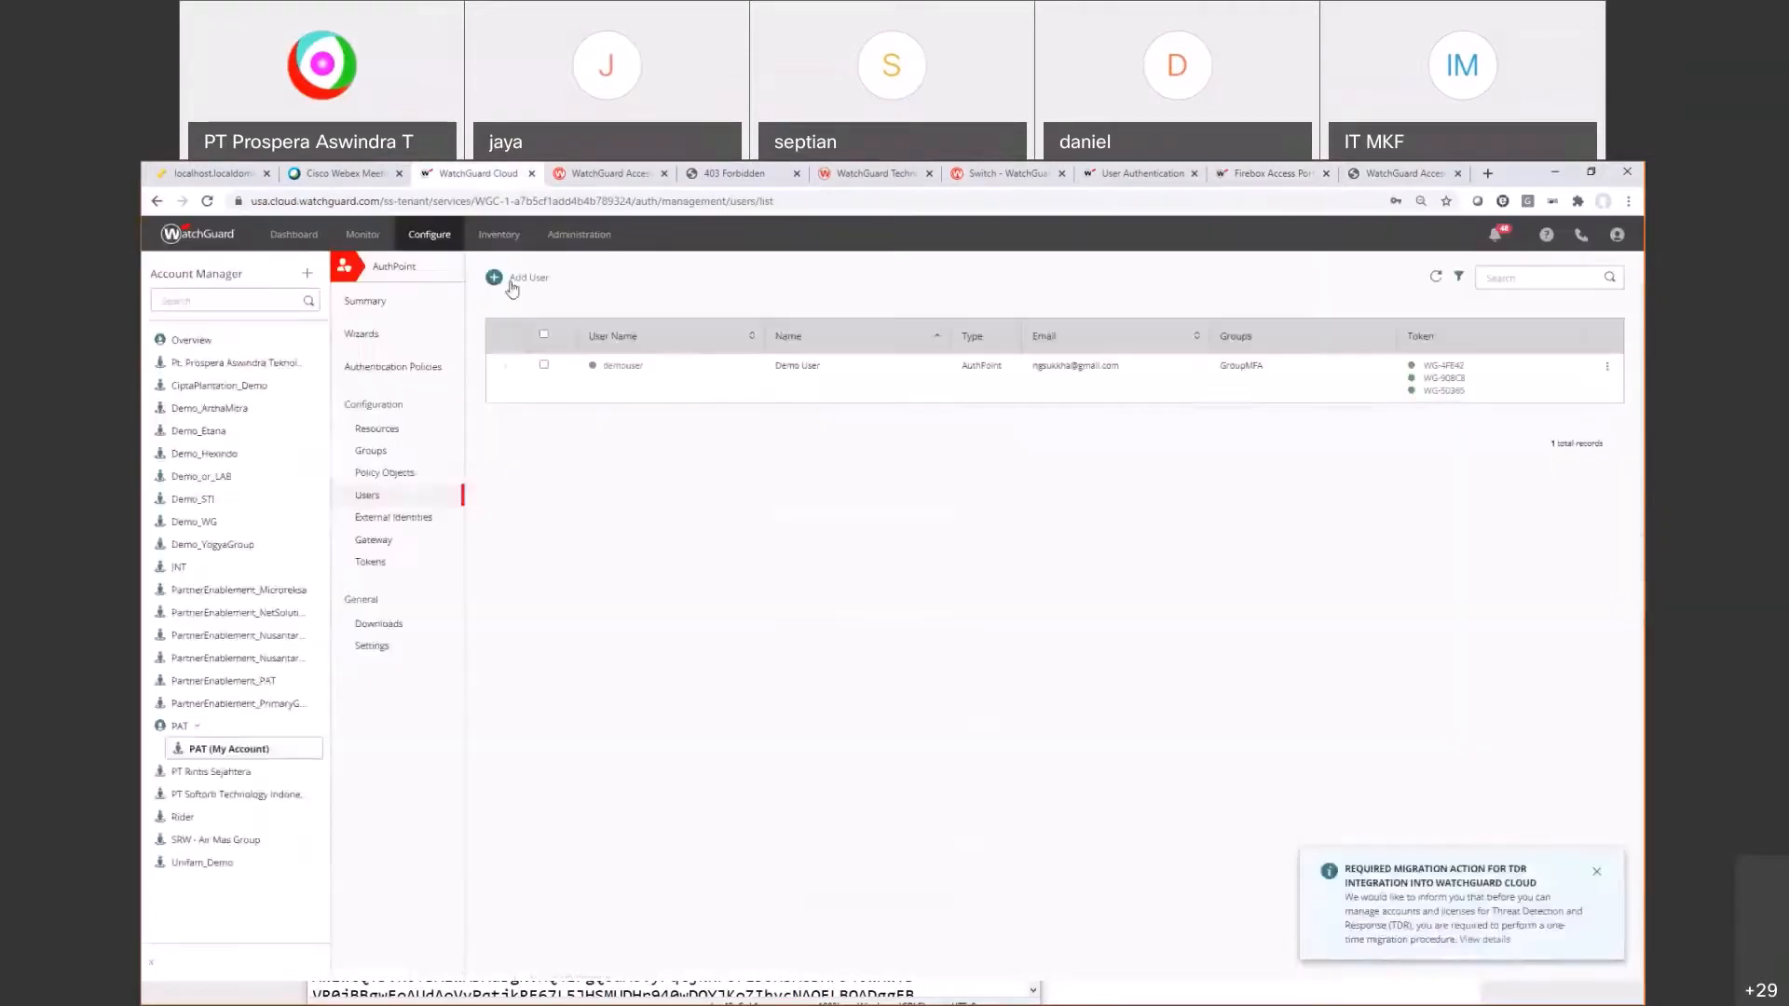
click(379, 432)
click(676, 285)
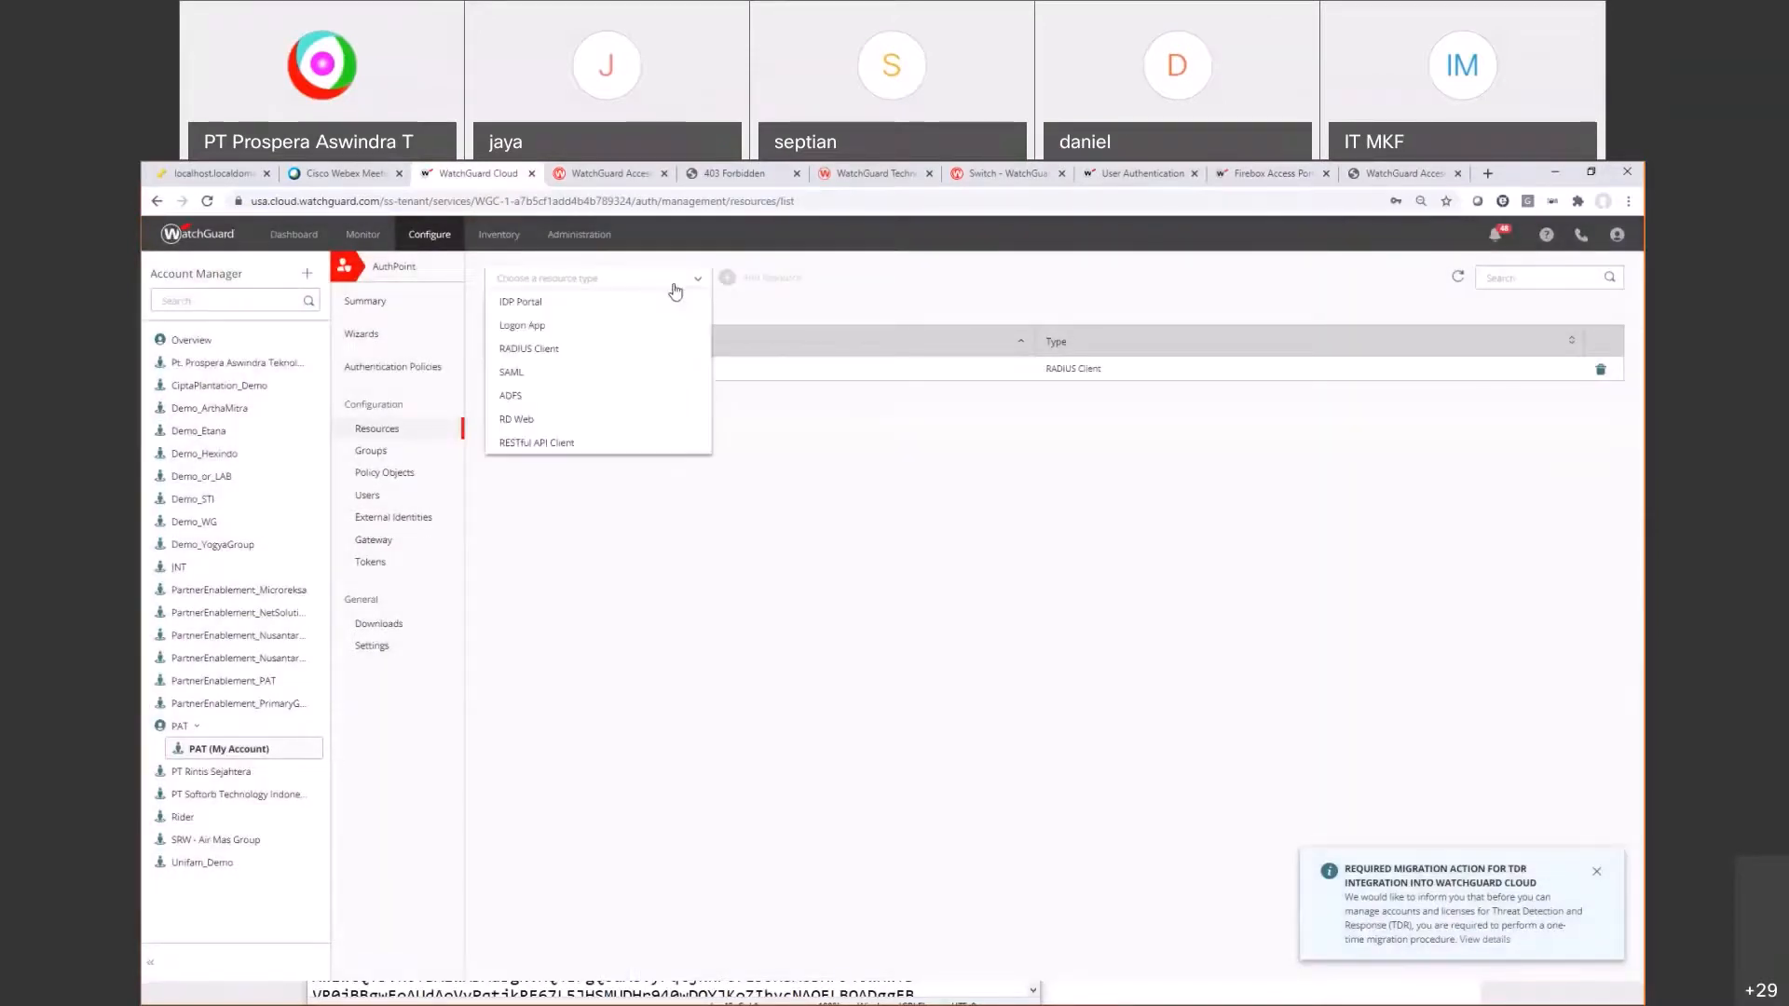
click(532, 375)
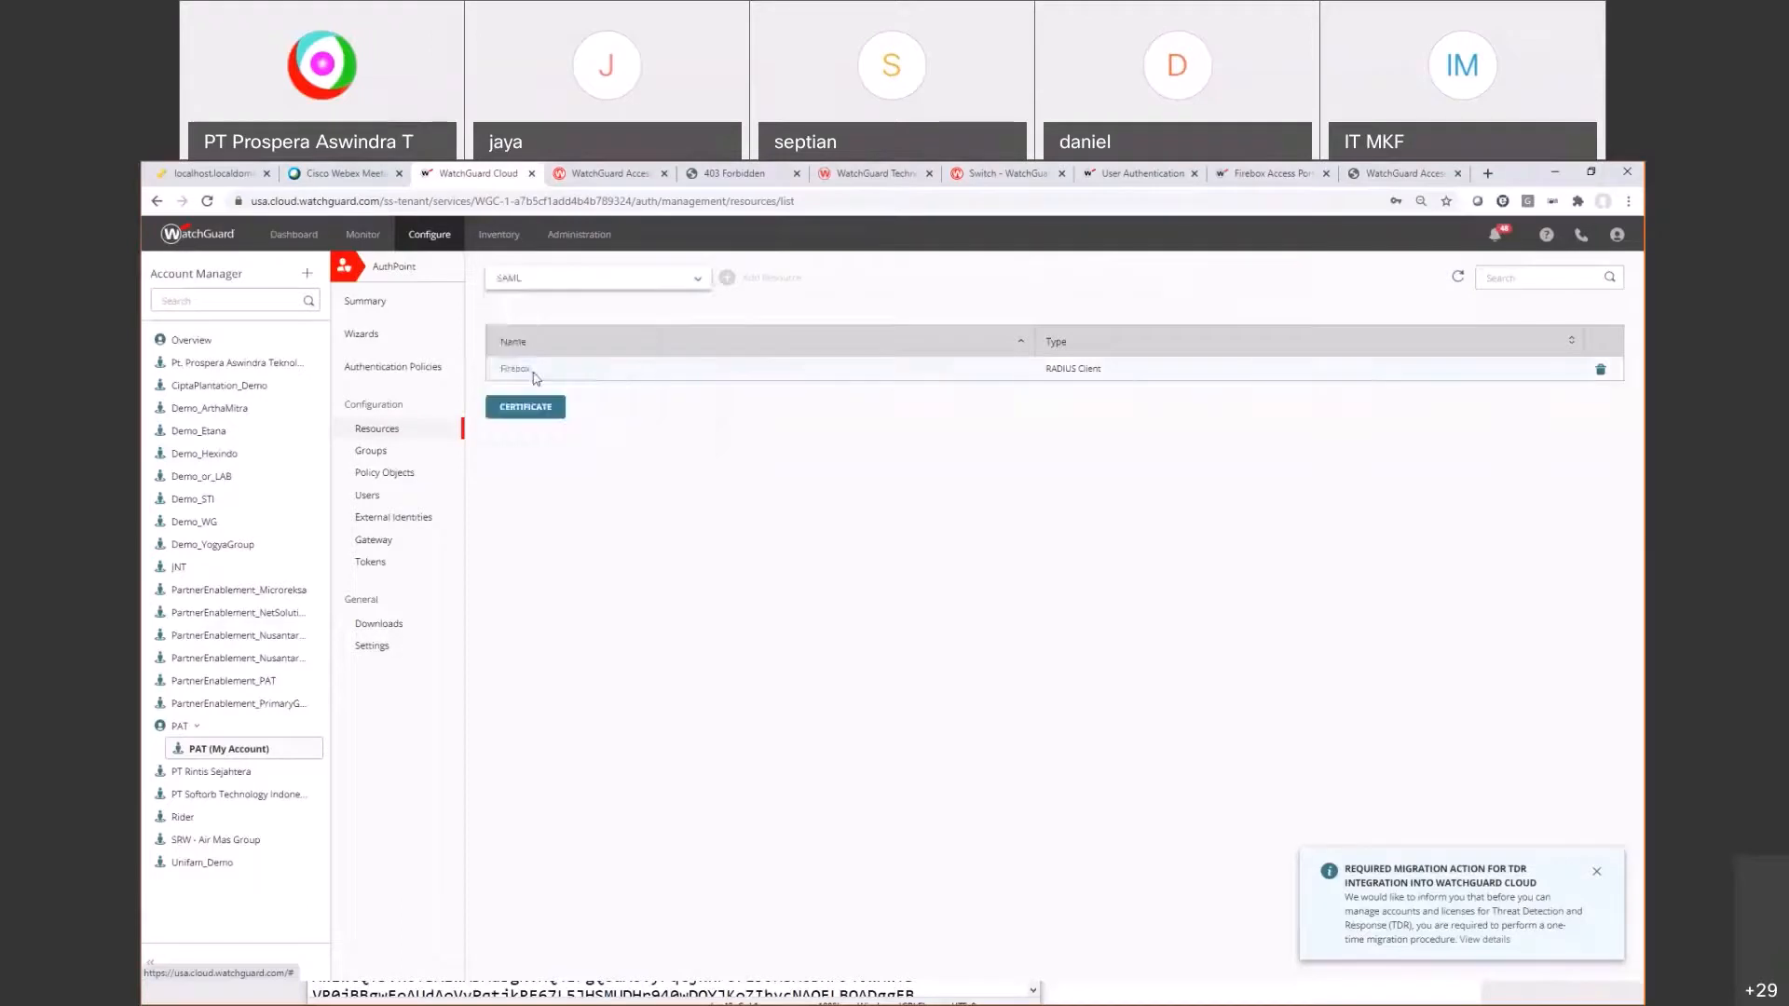
click(758, 284)
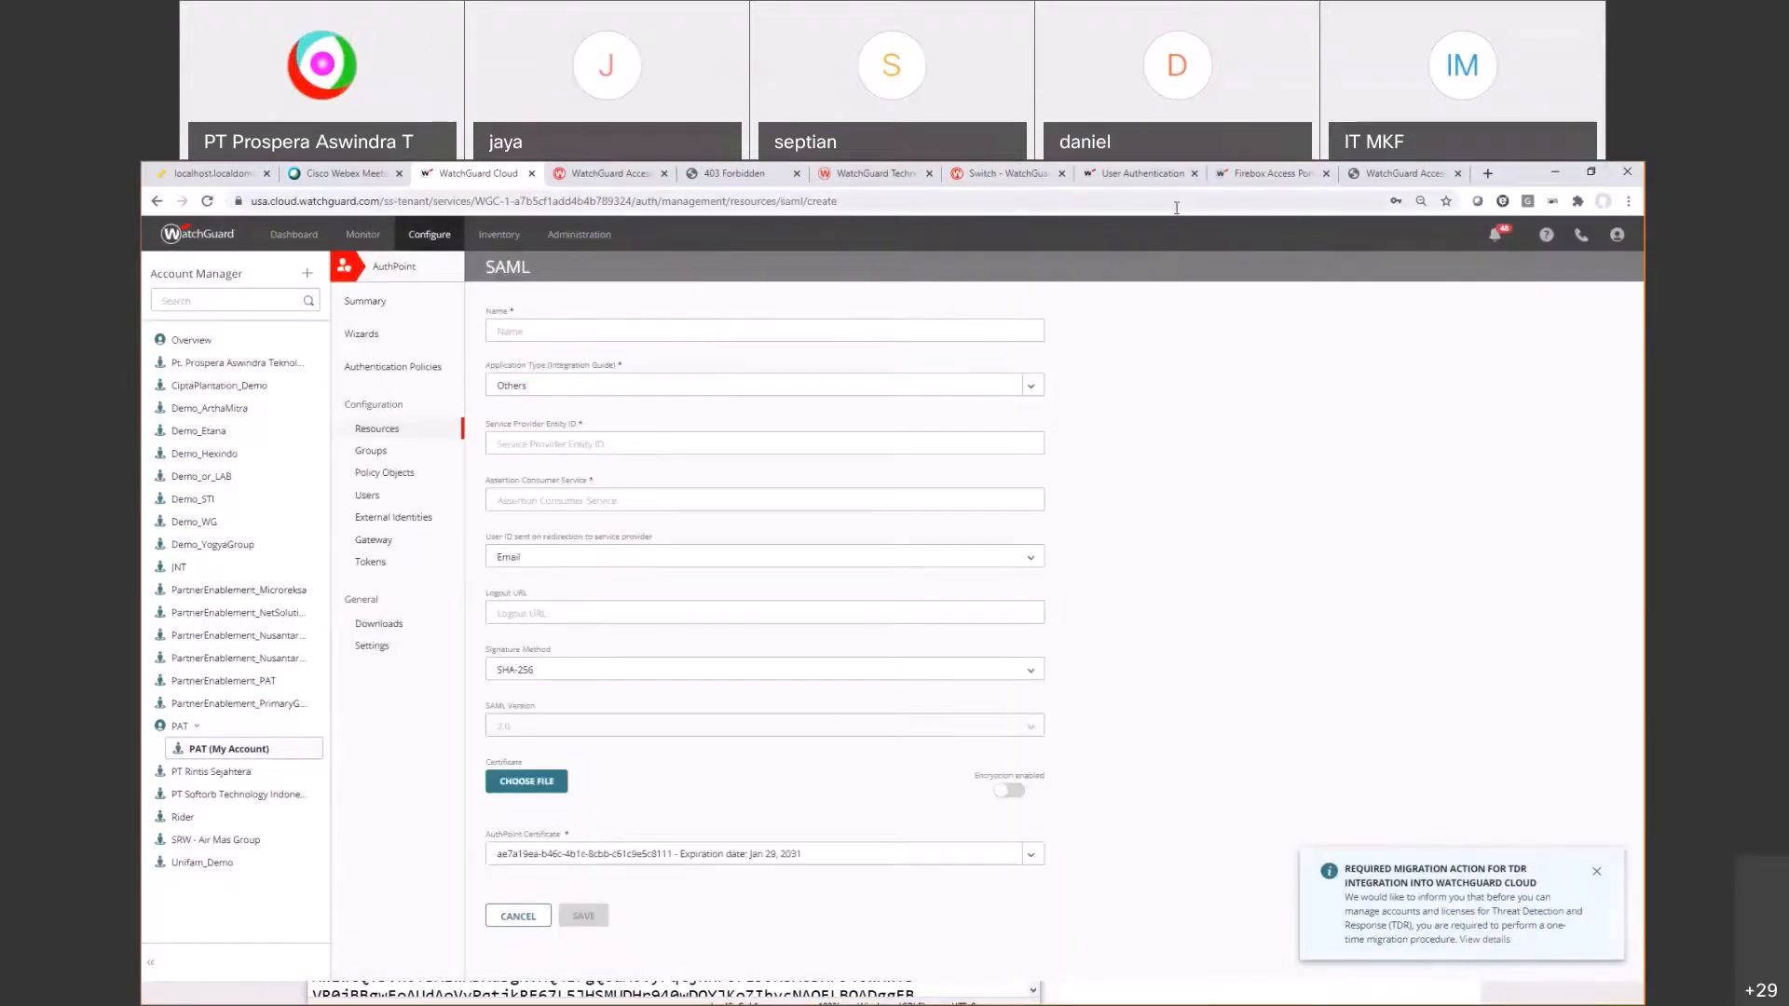
Step: Highlight the guide's step 4–5 instructions for Entity ID and Assertion Consumer Service
click(1272, 174)
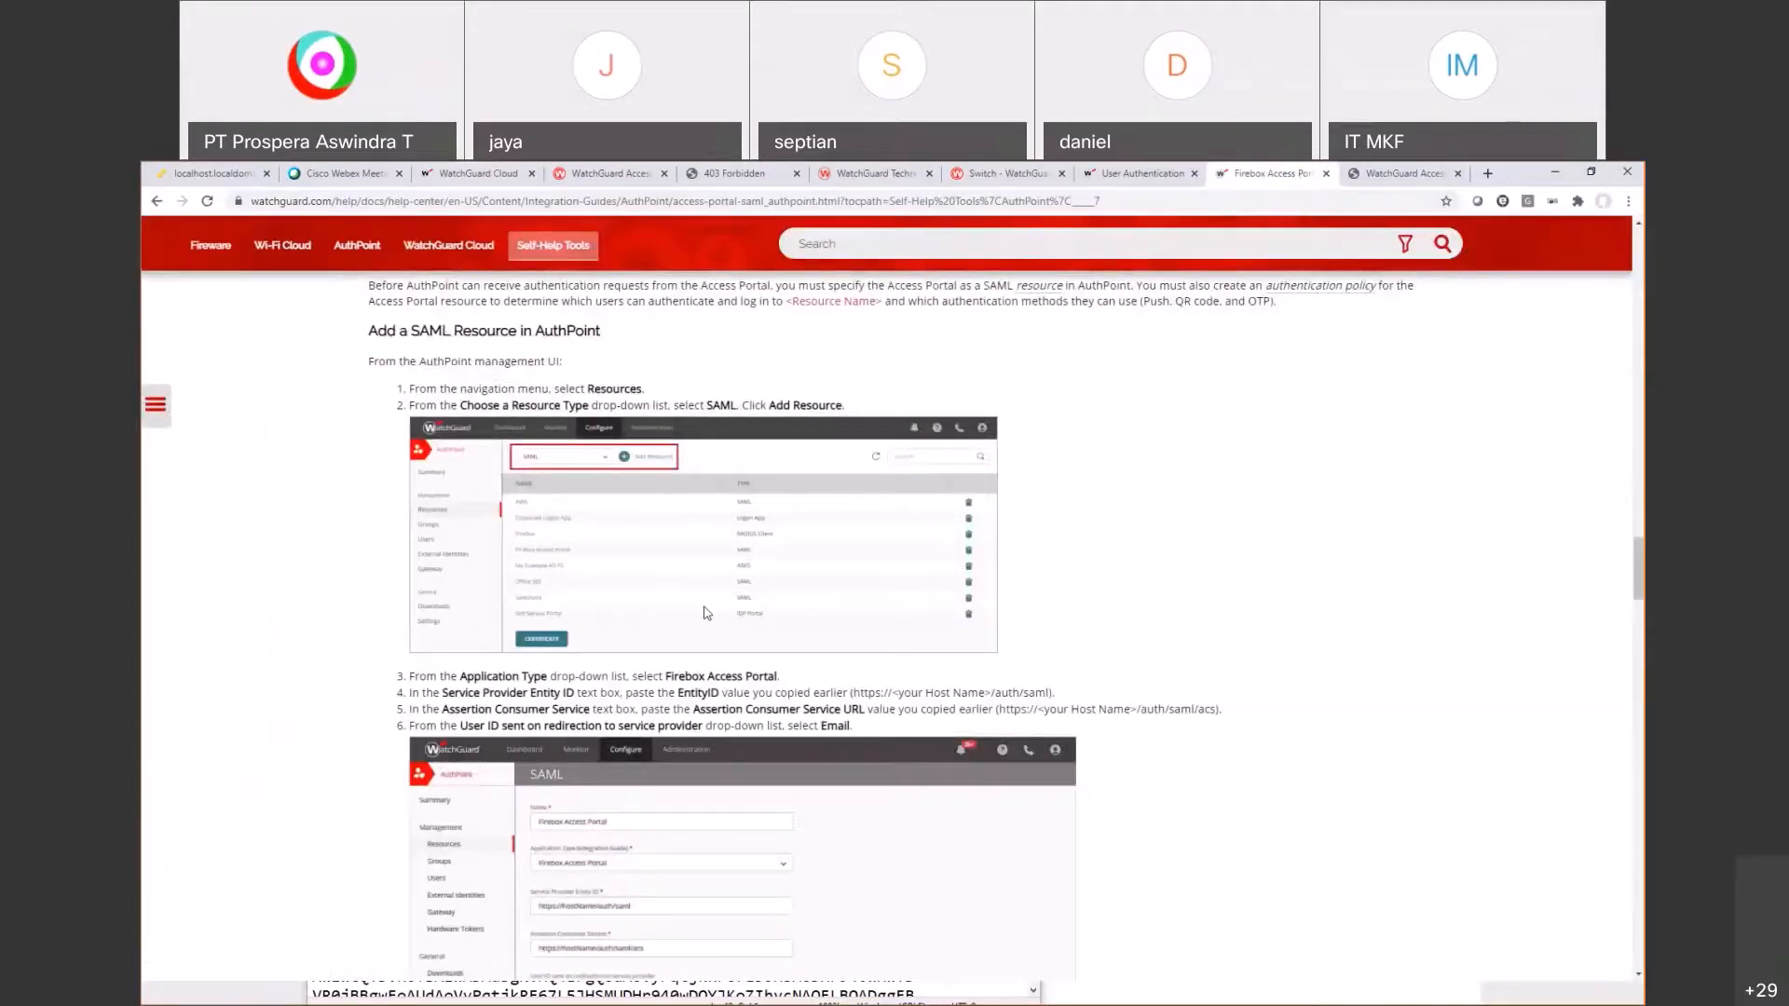
scroll(695, 636, down, 1)
scroll(692, 636, down, 2)
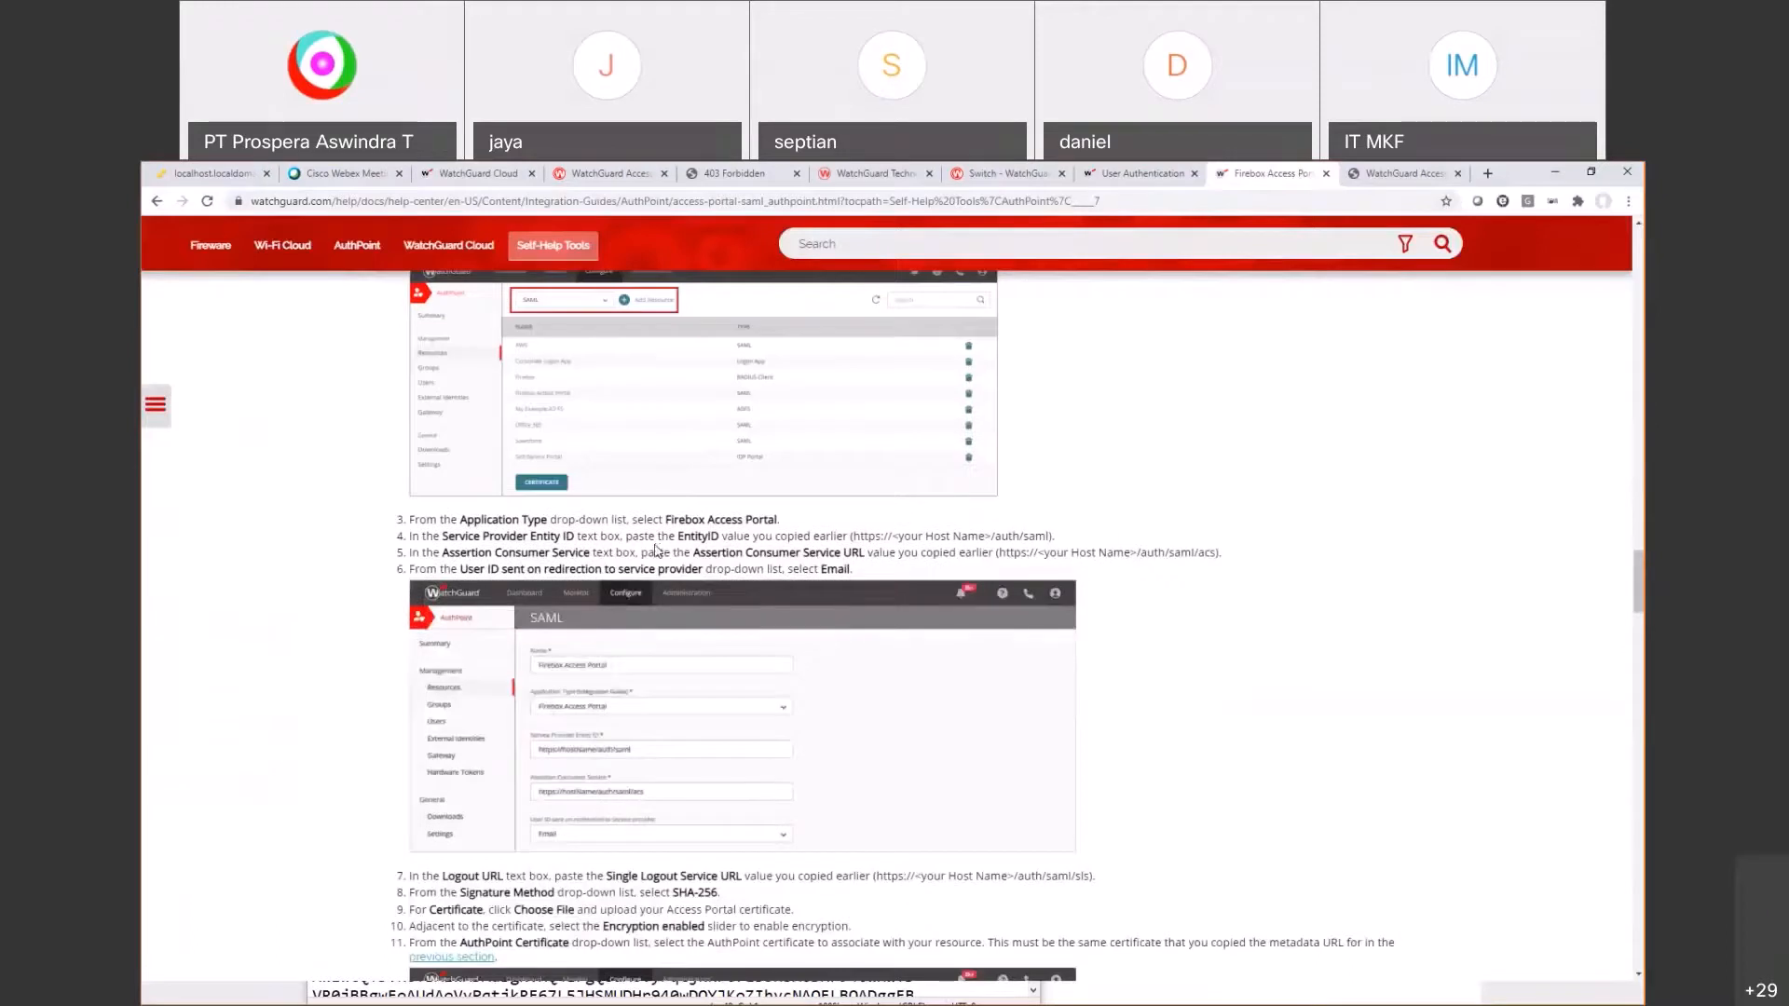
drag(455, 537, 409, 538)
drag(876, 544, 873, 554)
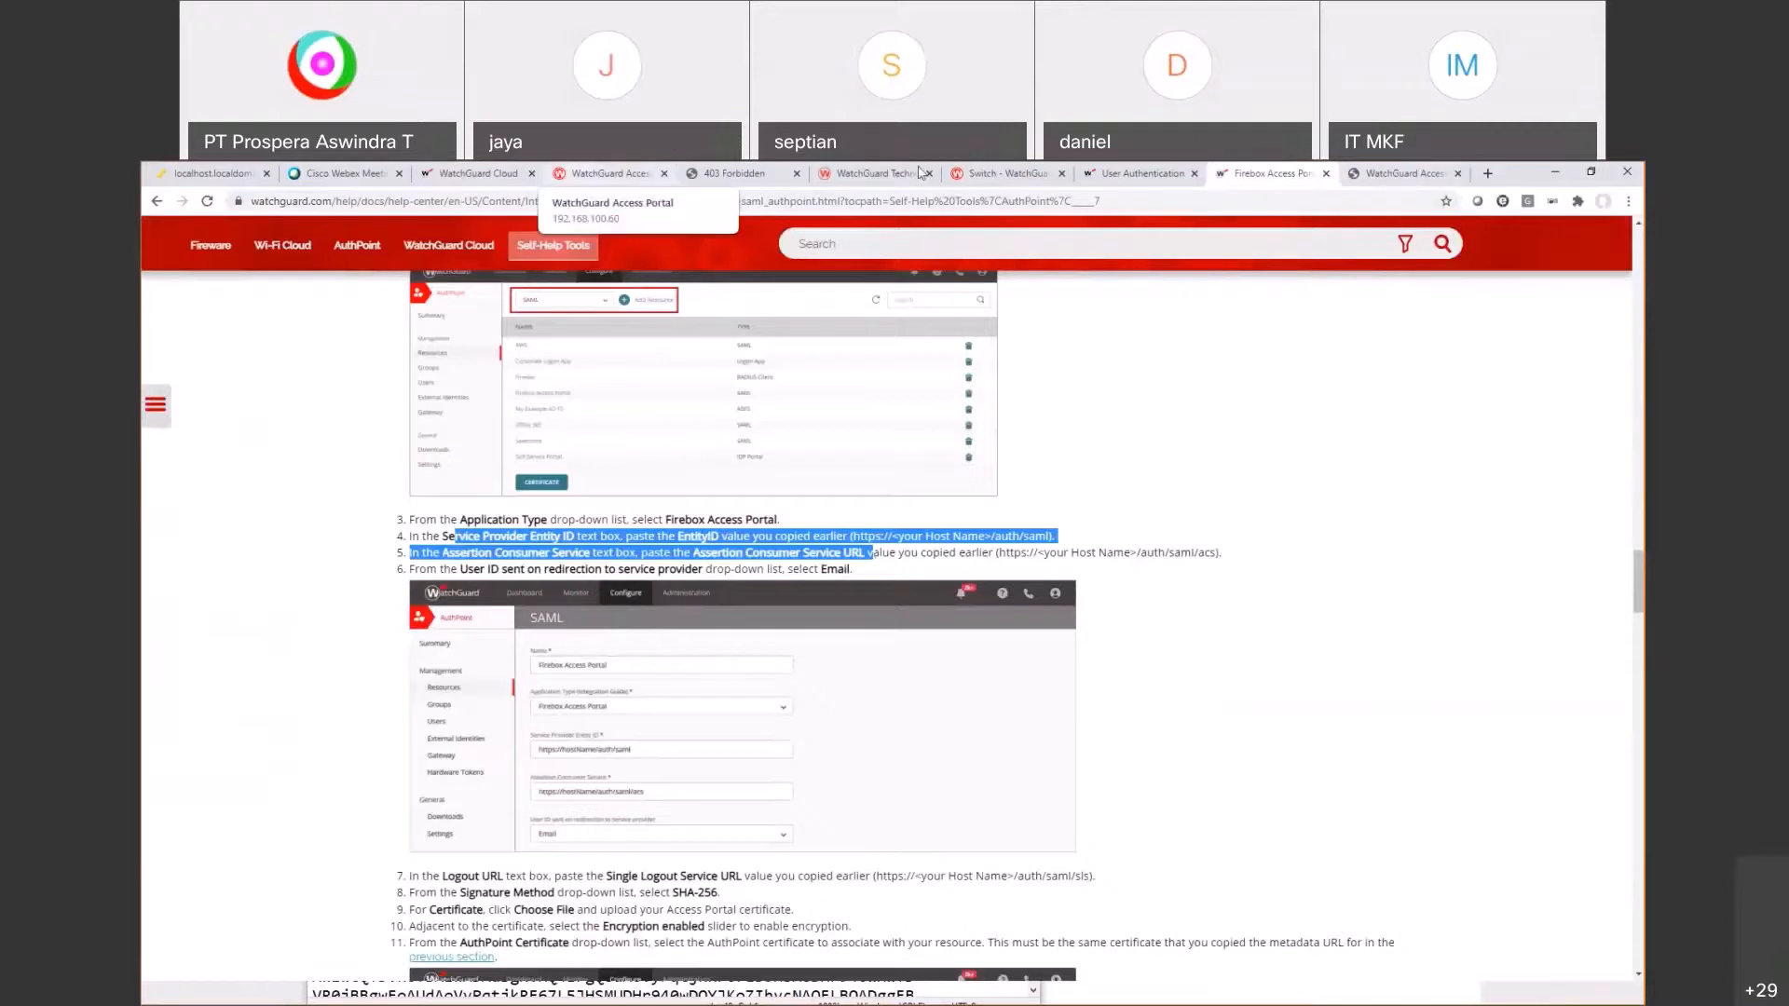
click(477, 173)
Step: Name the SAML resource 'Access Portal'
click(558, 328)
text(Firebox)
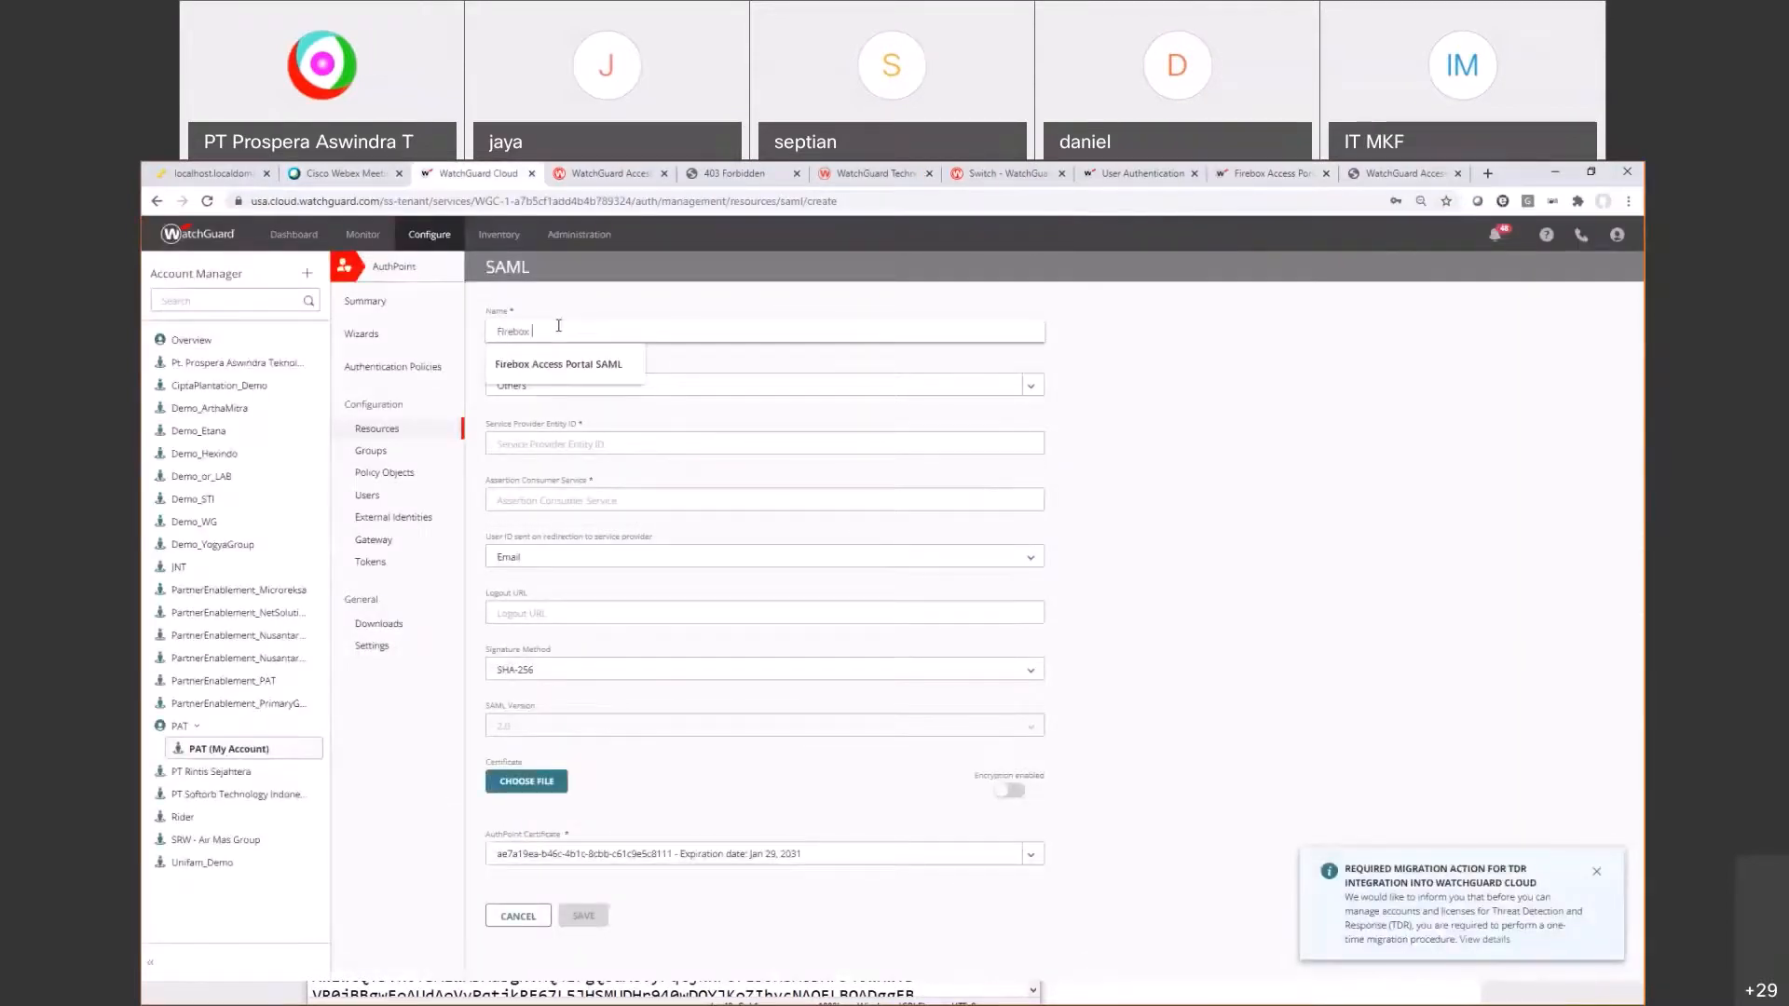
key(ctrl+a)
key(BackSpace)
text(Access Portal)
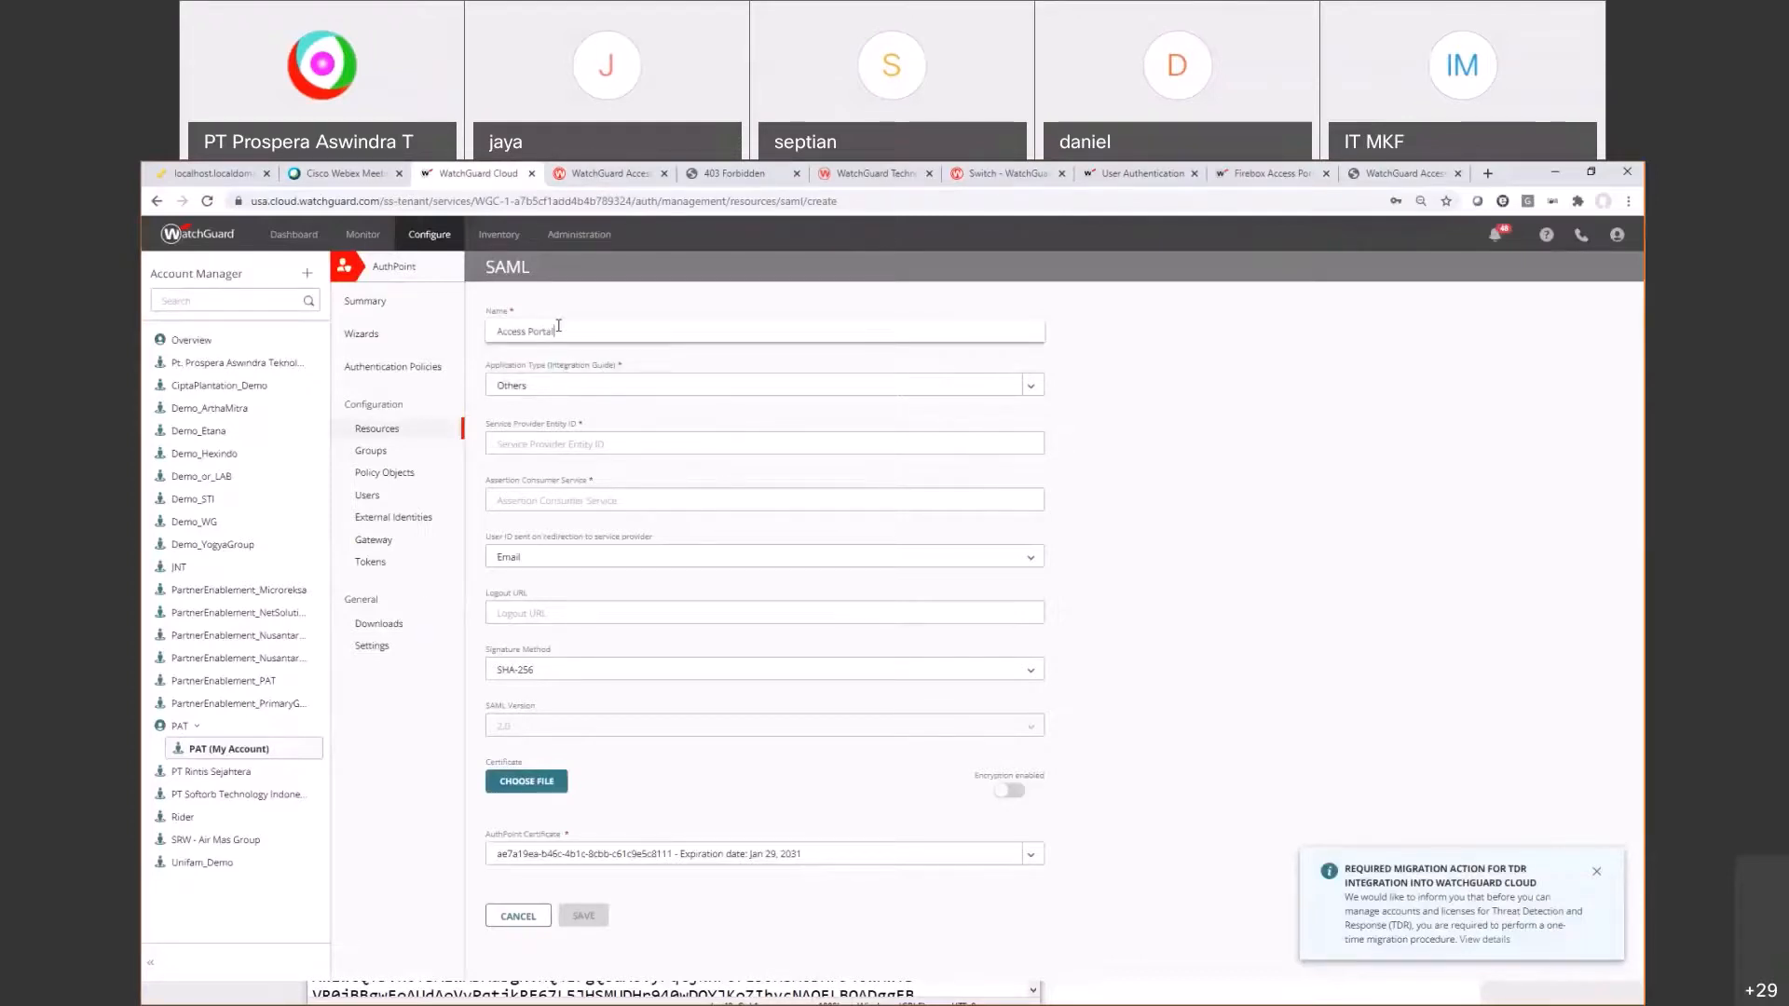
Step: Set the application type to Firebox Access Portal
click(585, 385)
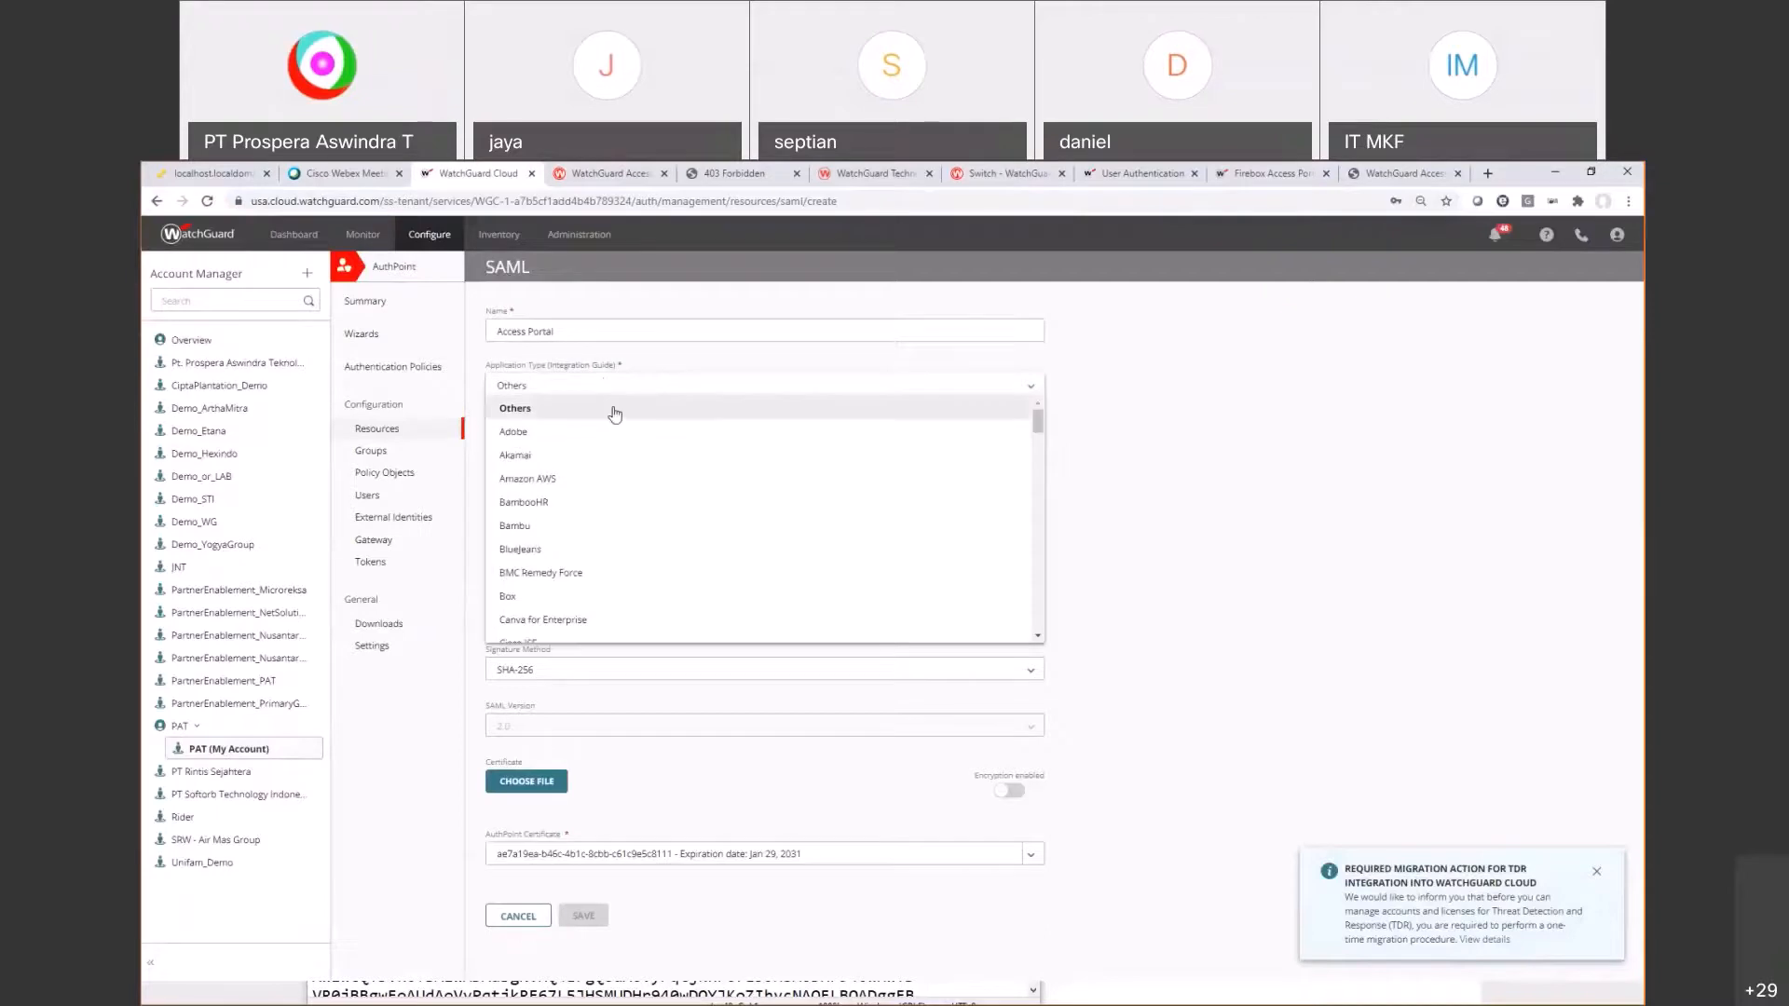
scroll(614, 414, down, 15)
scroll(615, 477, up, 5)
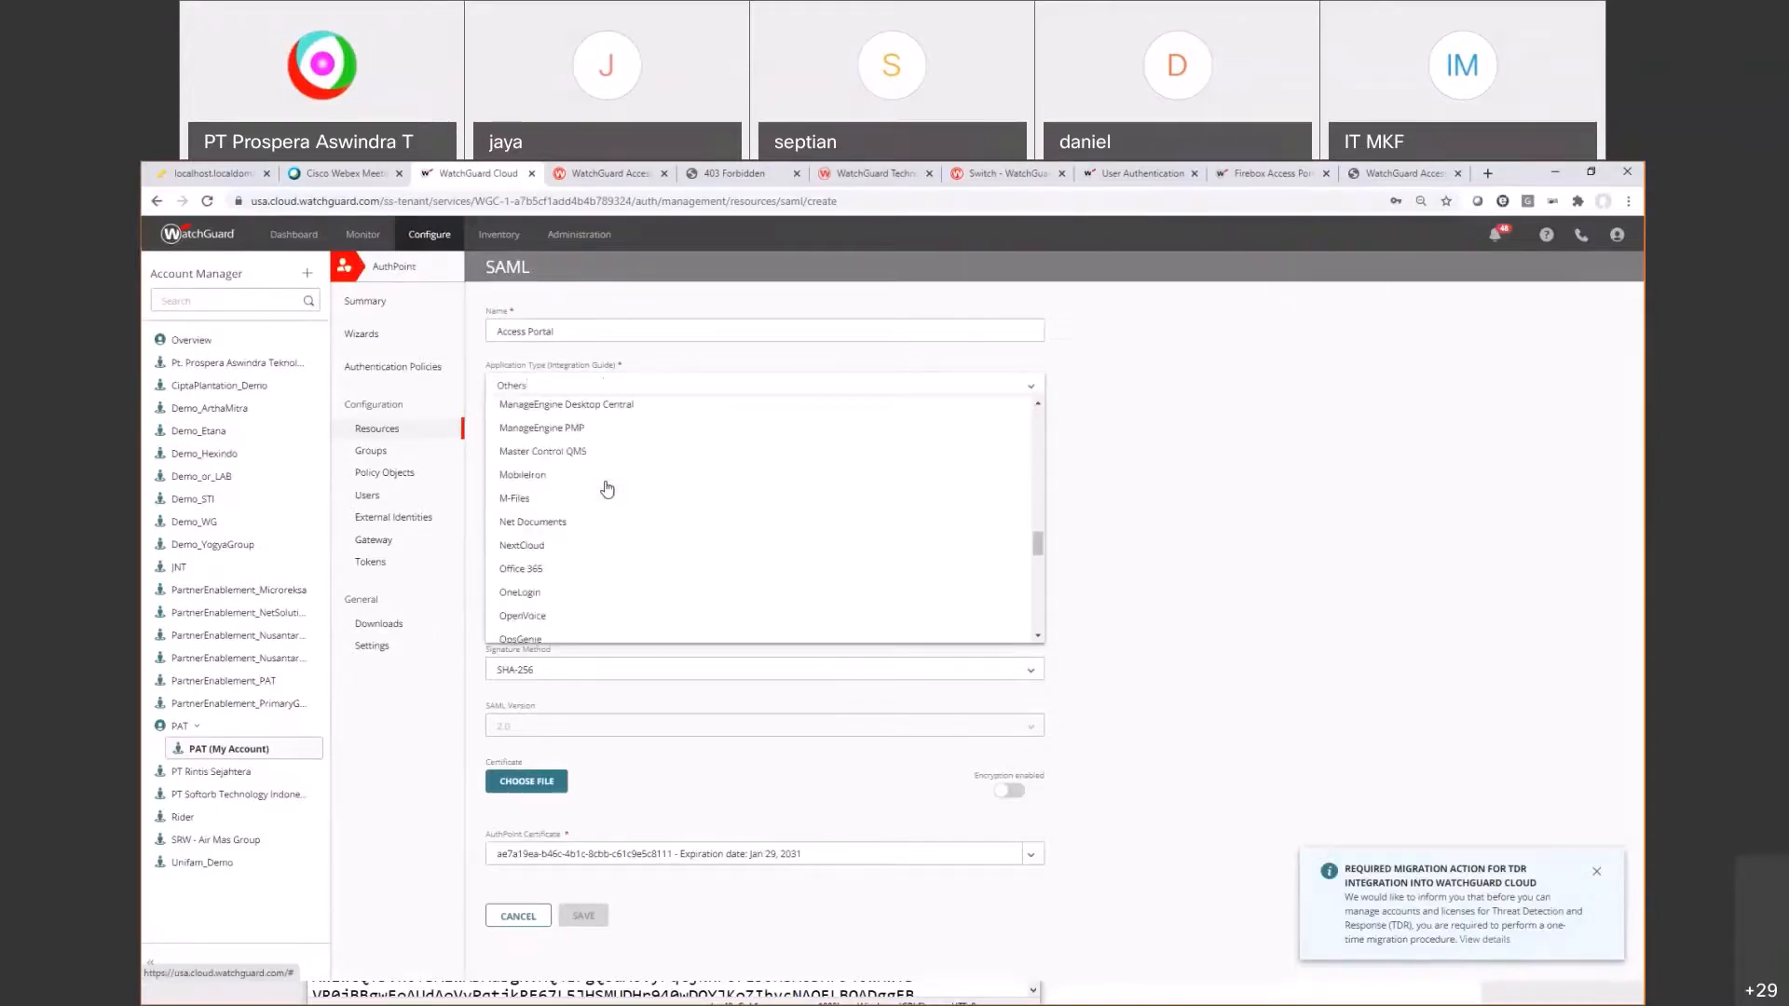
scroll(607, 488, up, 5)
scroll(607, 488, up, 5)
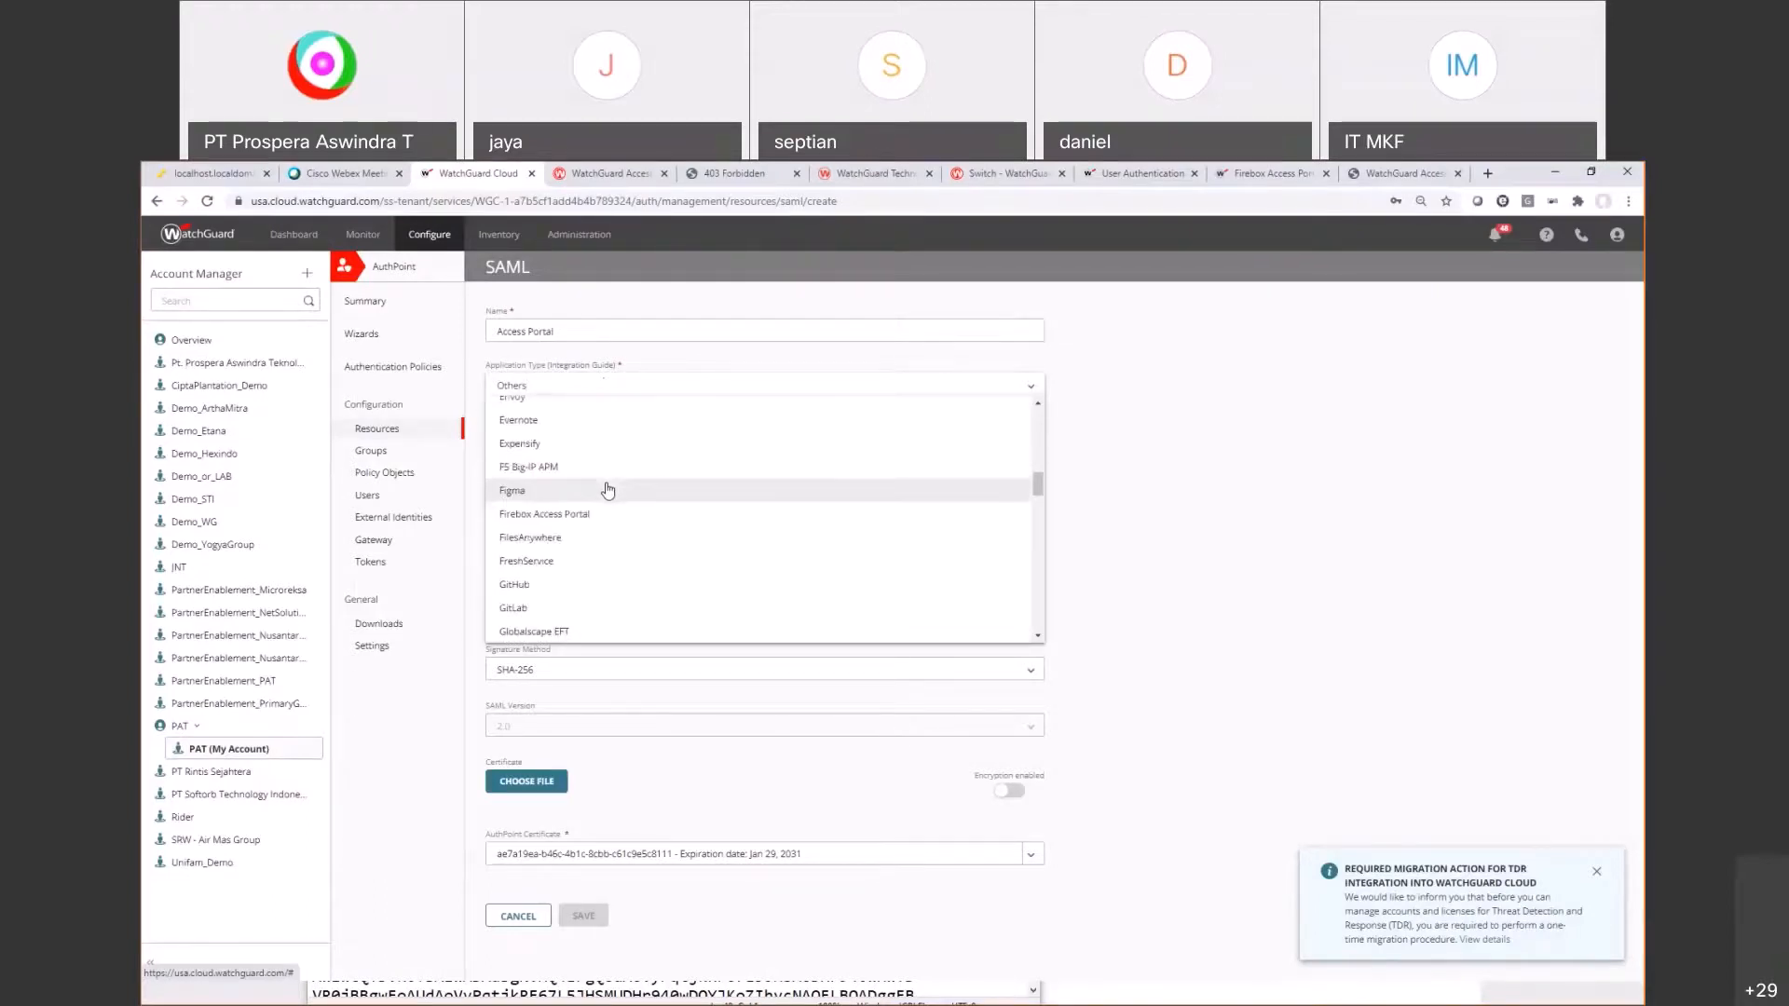
click(607, 514)
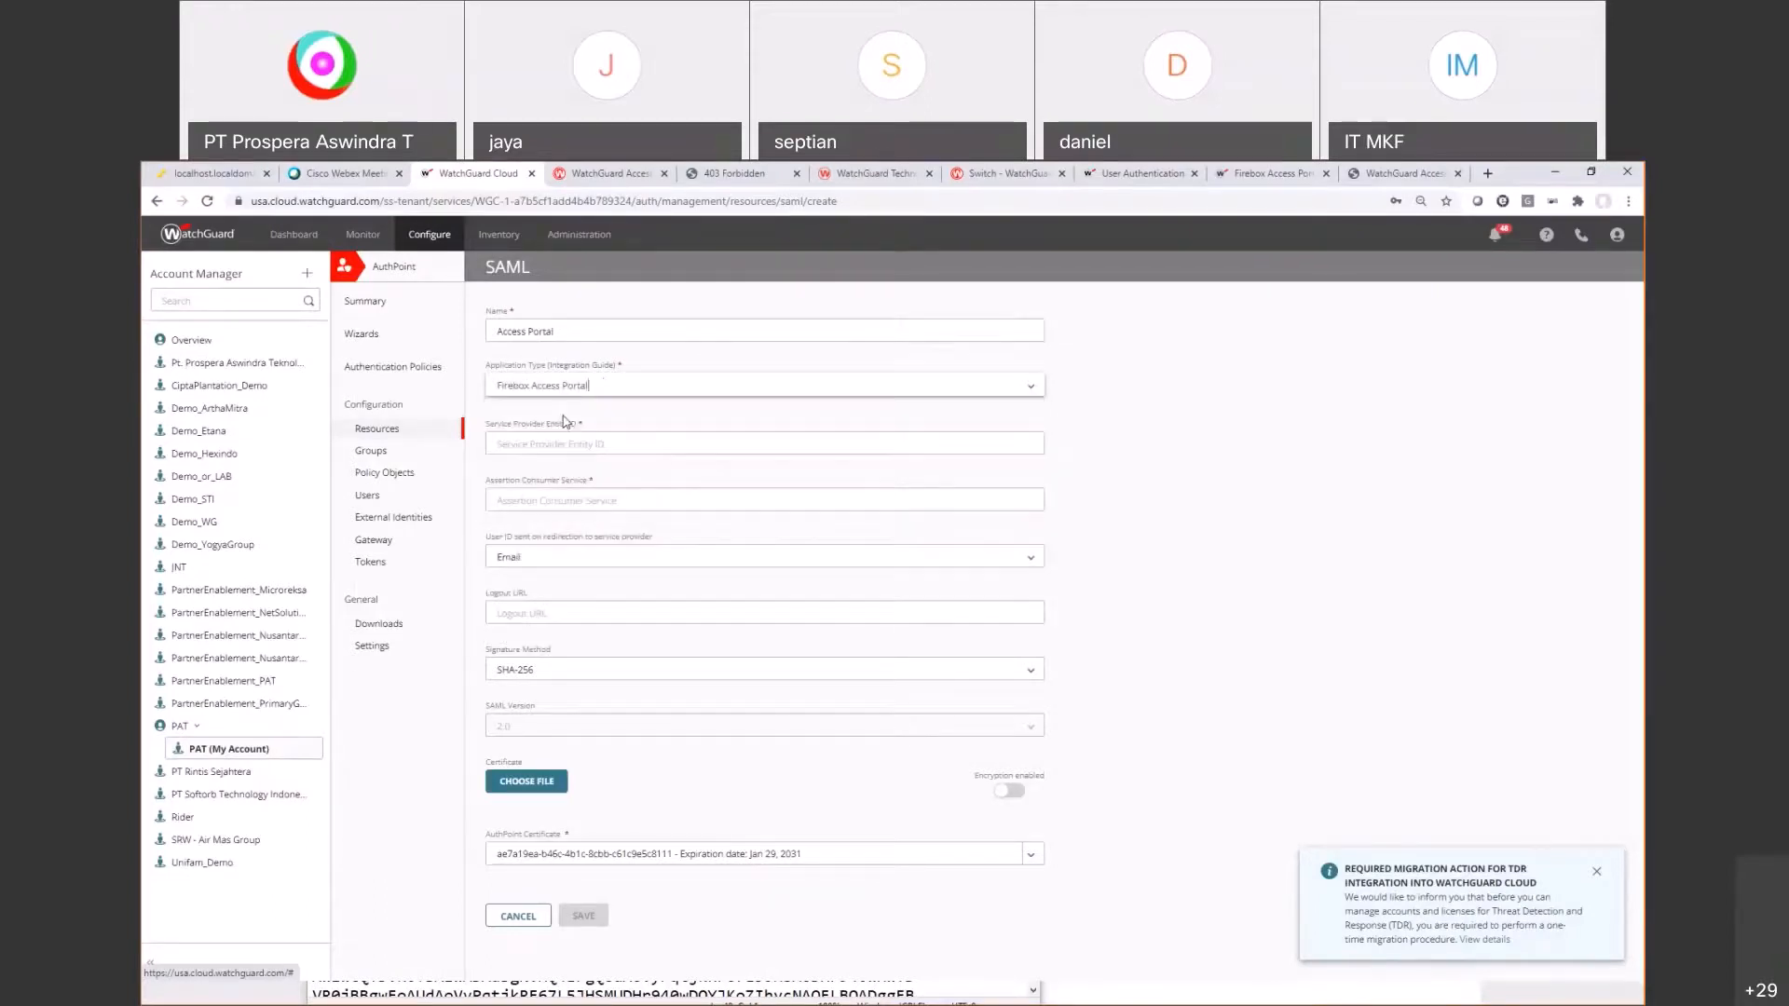
click(641, 390)
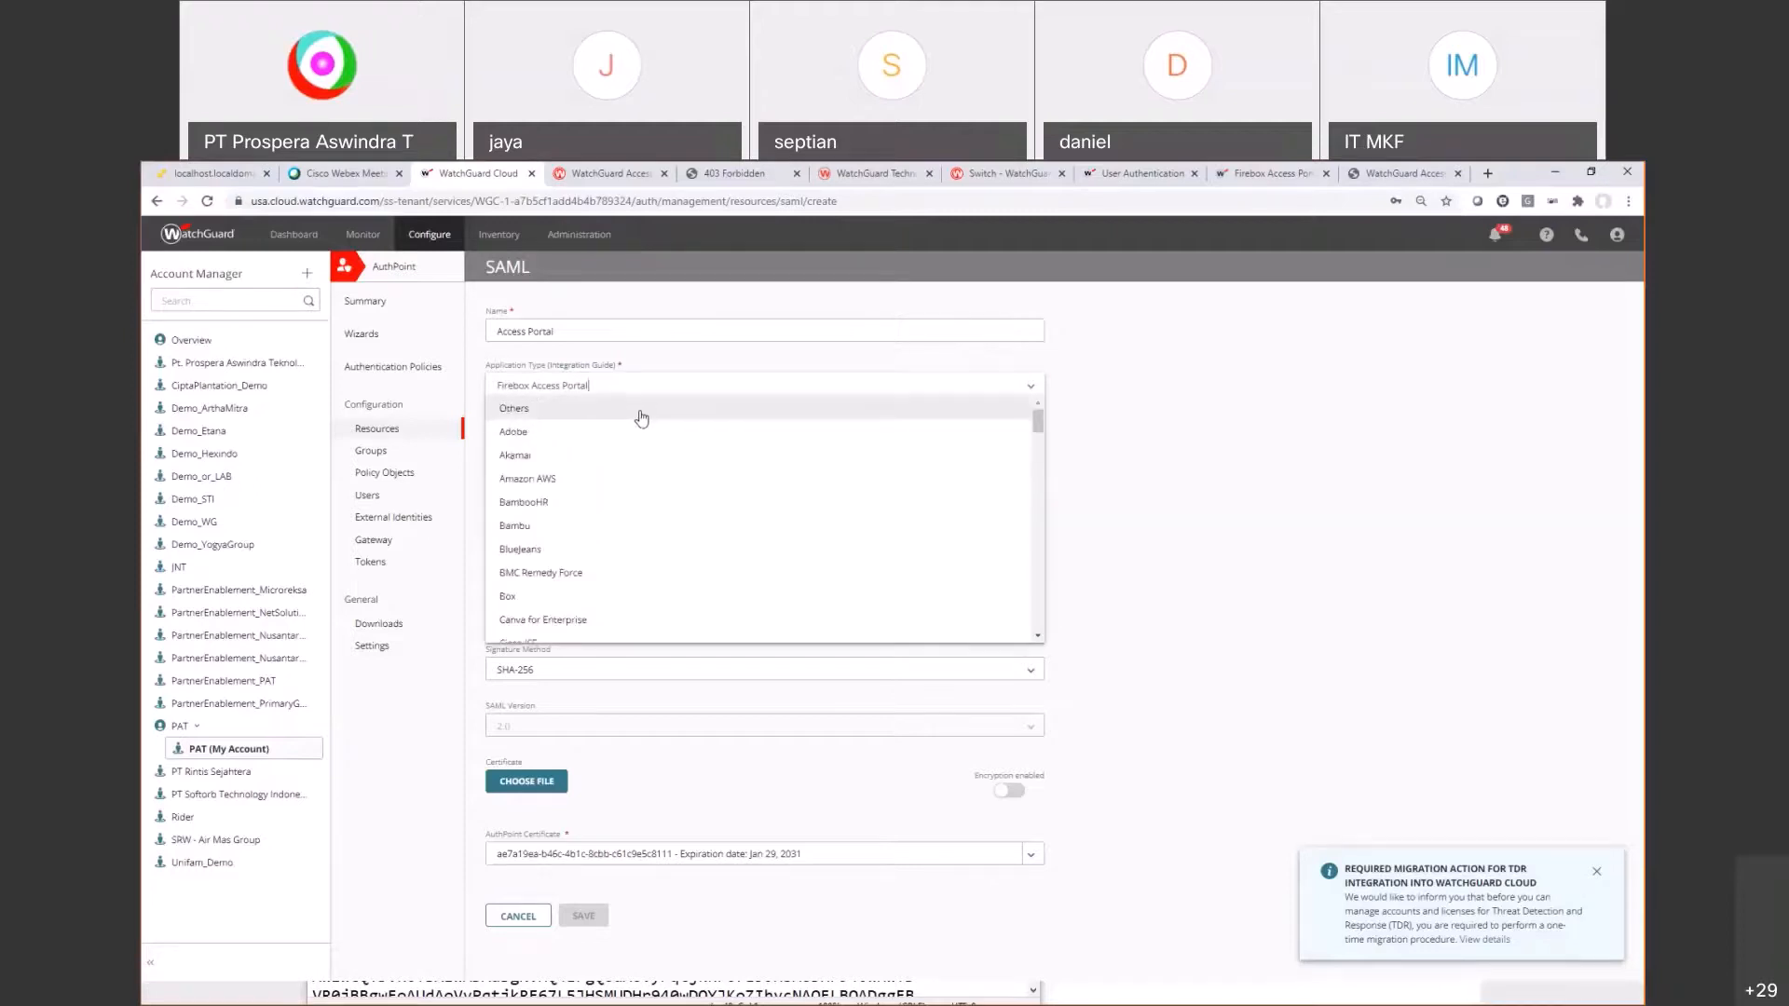
scroll(639, 417, down, 6)
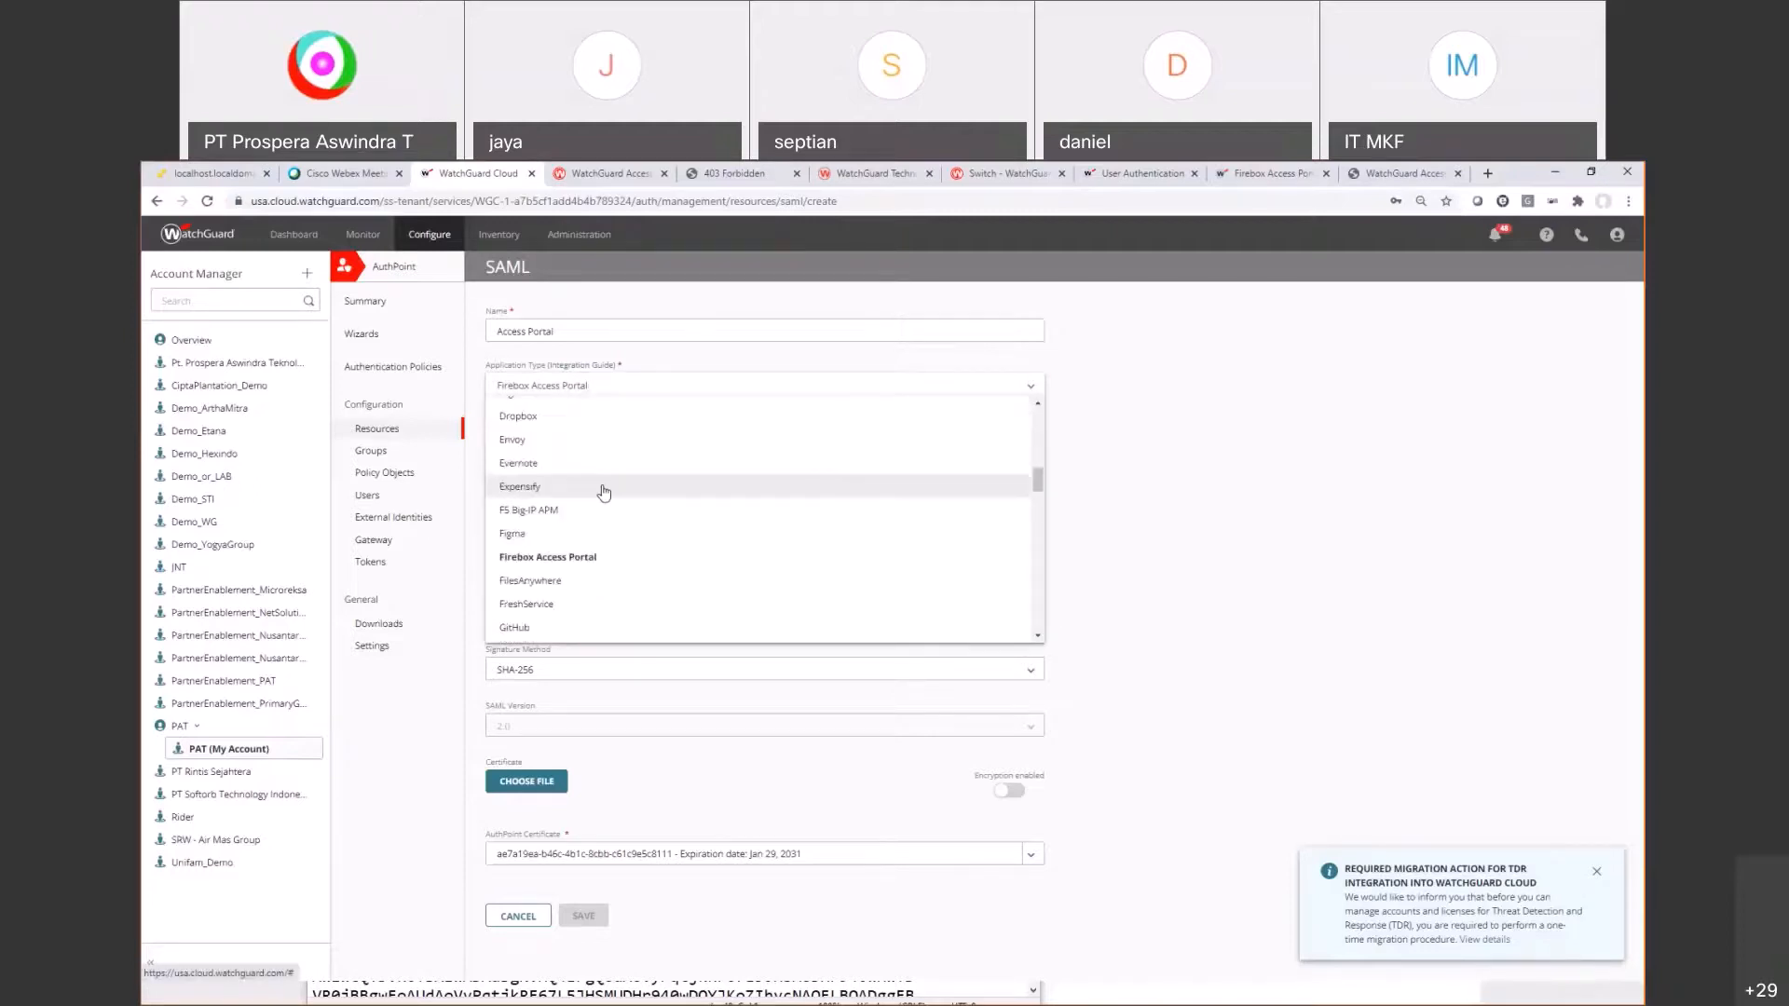
click(580, 562)
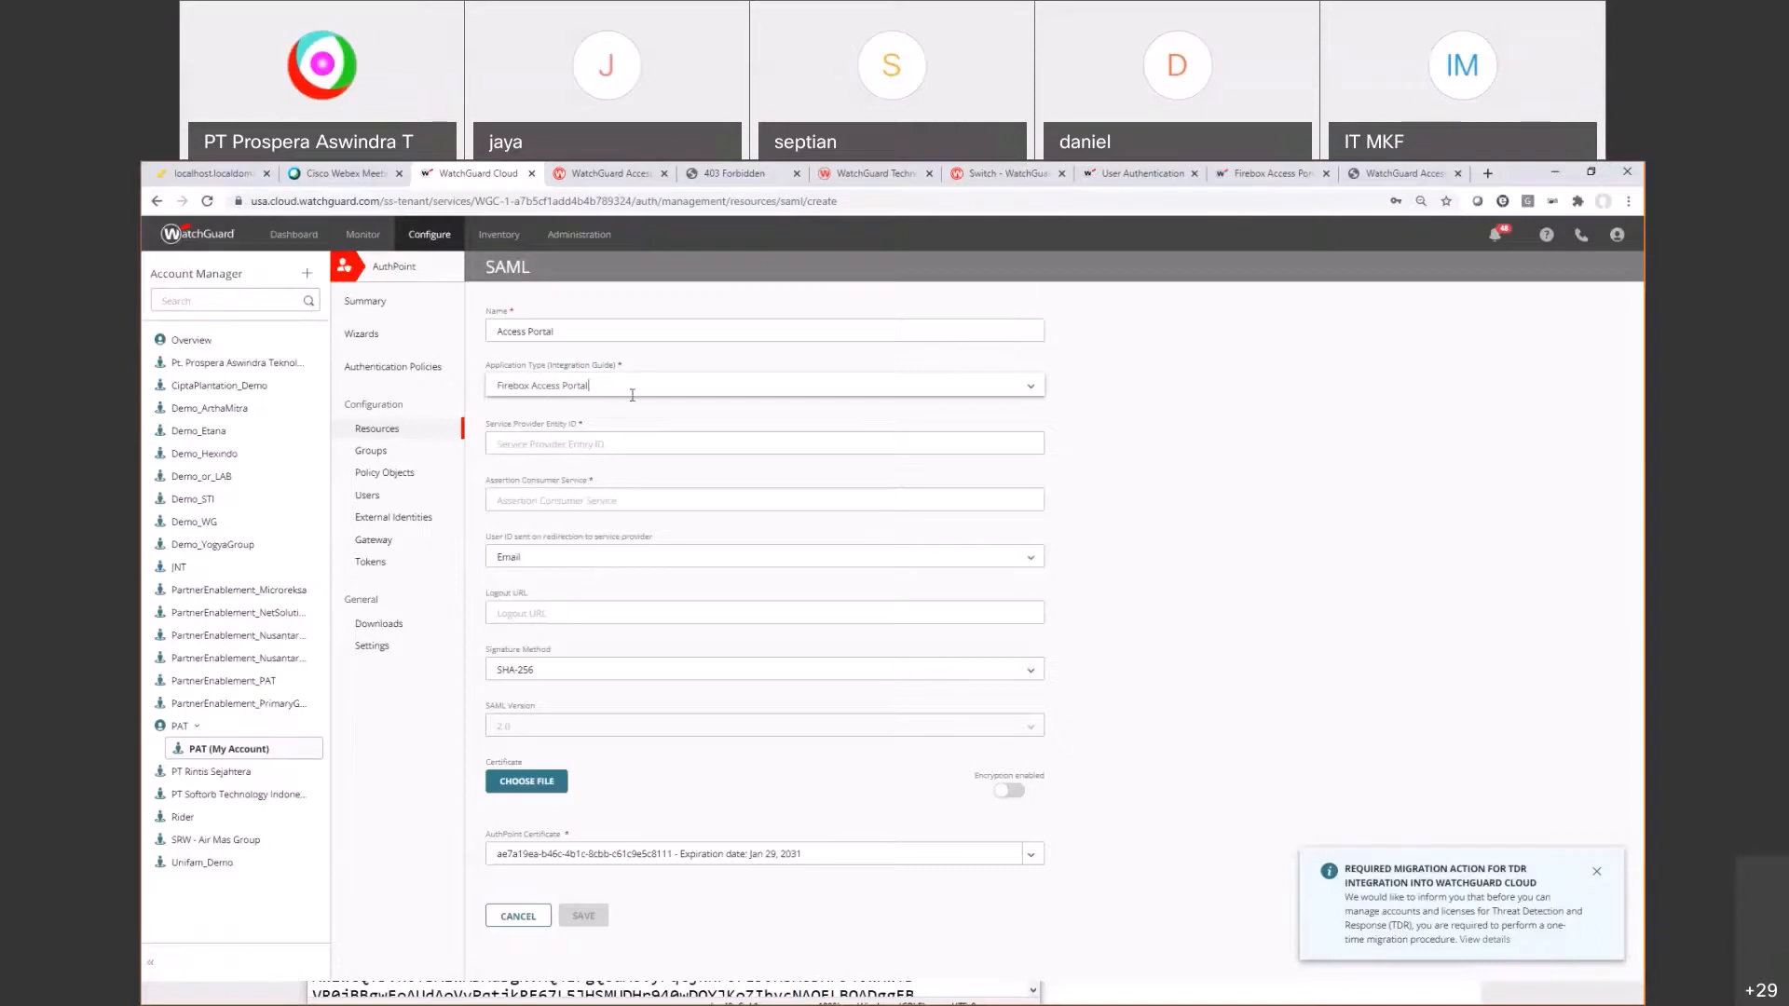
Step: Fill the Entity ID field with the portal's SAML Entity ID URL from the notes
drag(544, 424, 577, 424)
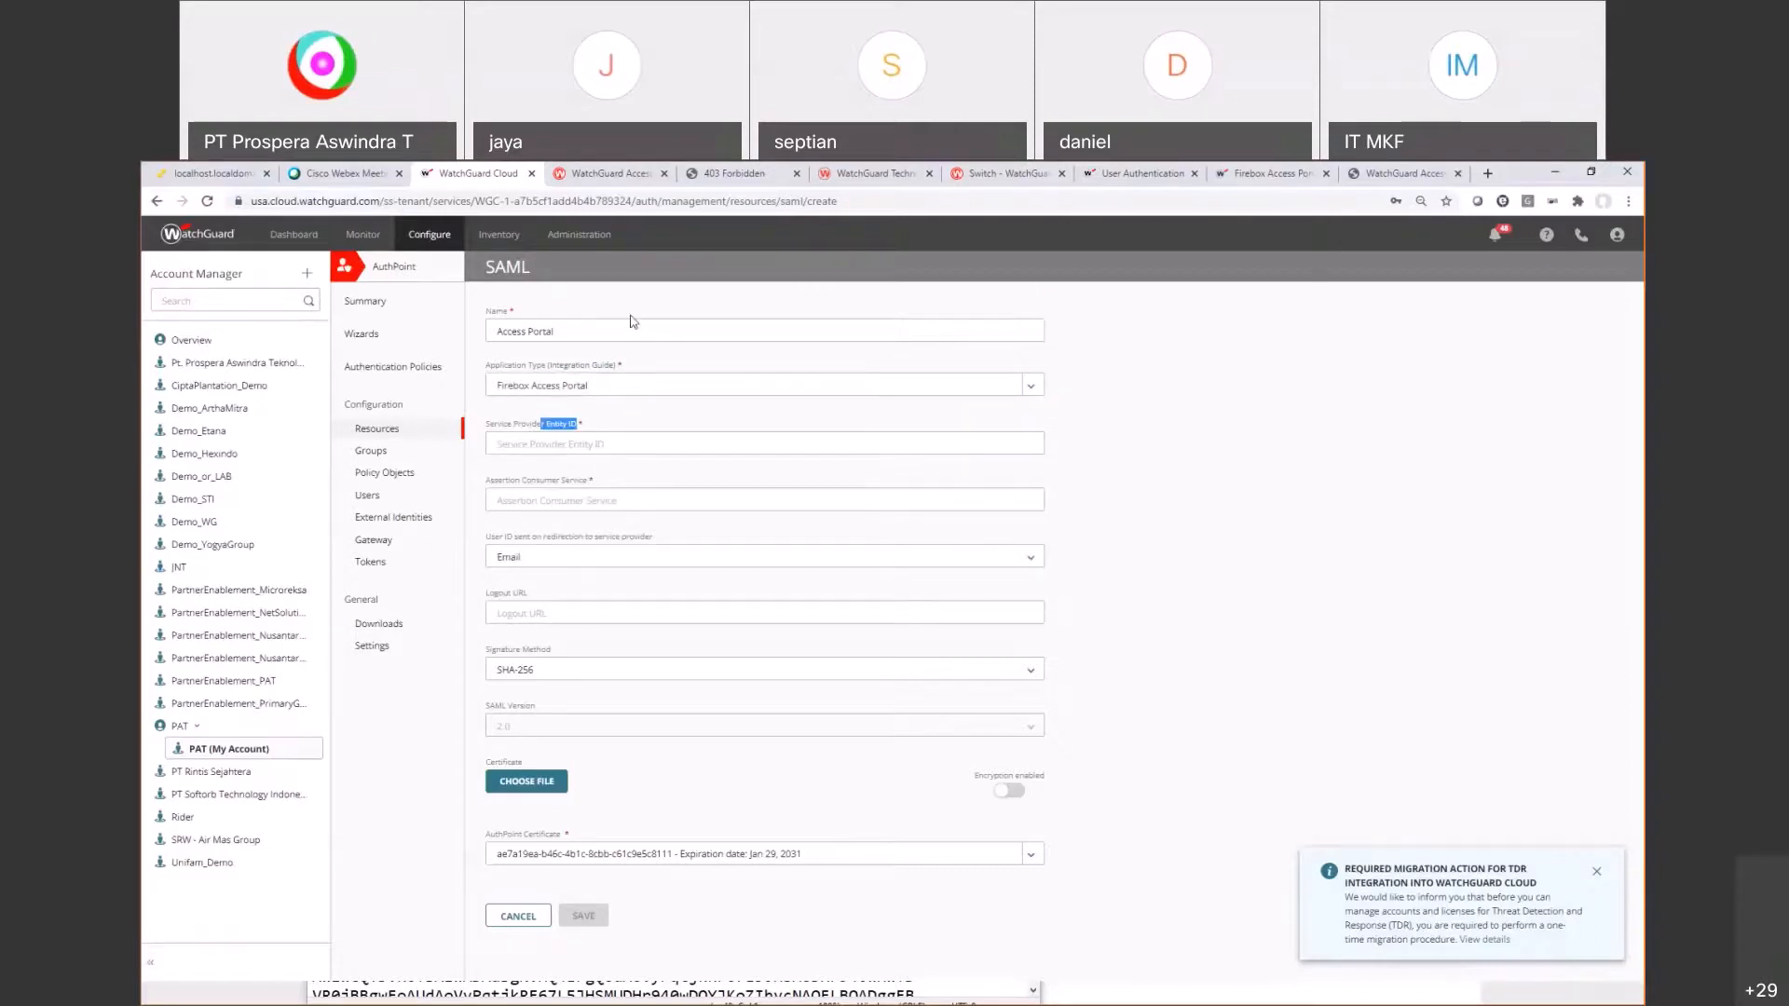
key(alt+Tab)
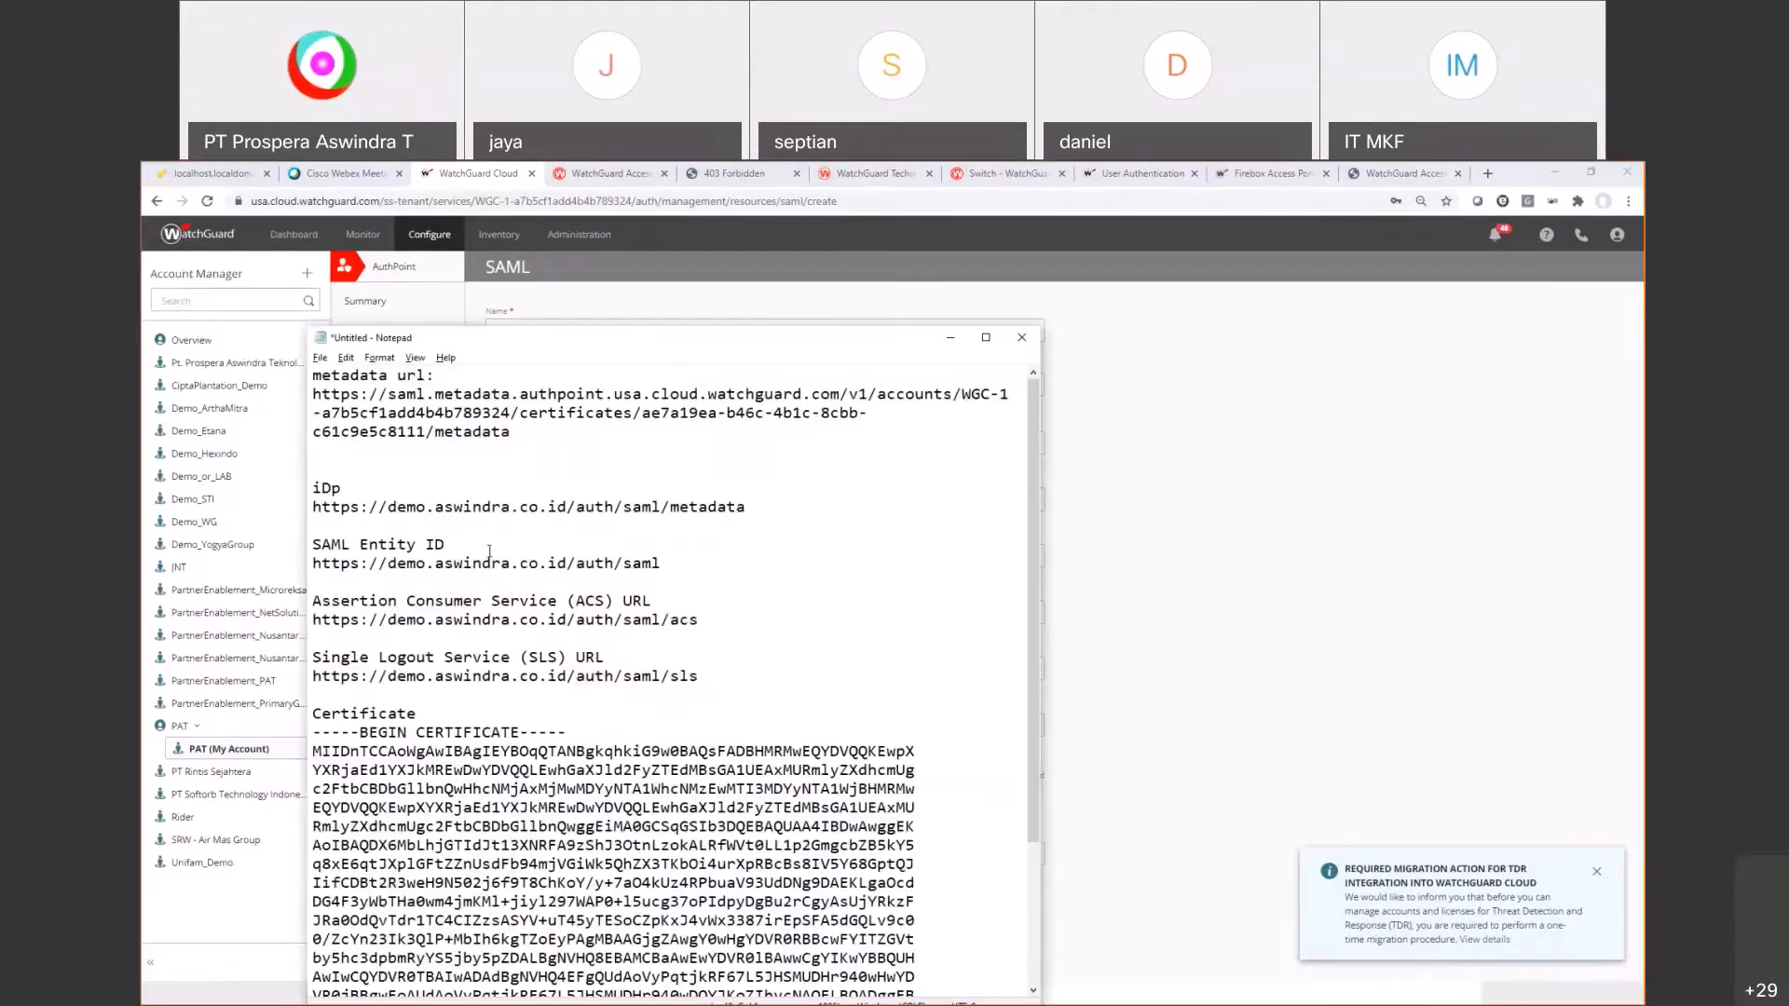
drag(663, 563, 314, 563)
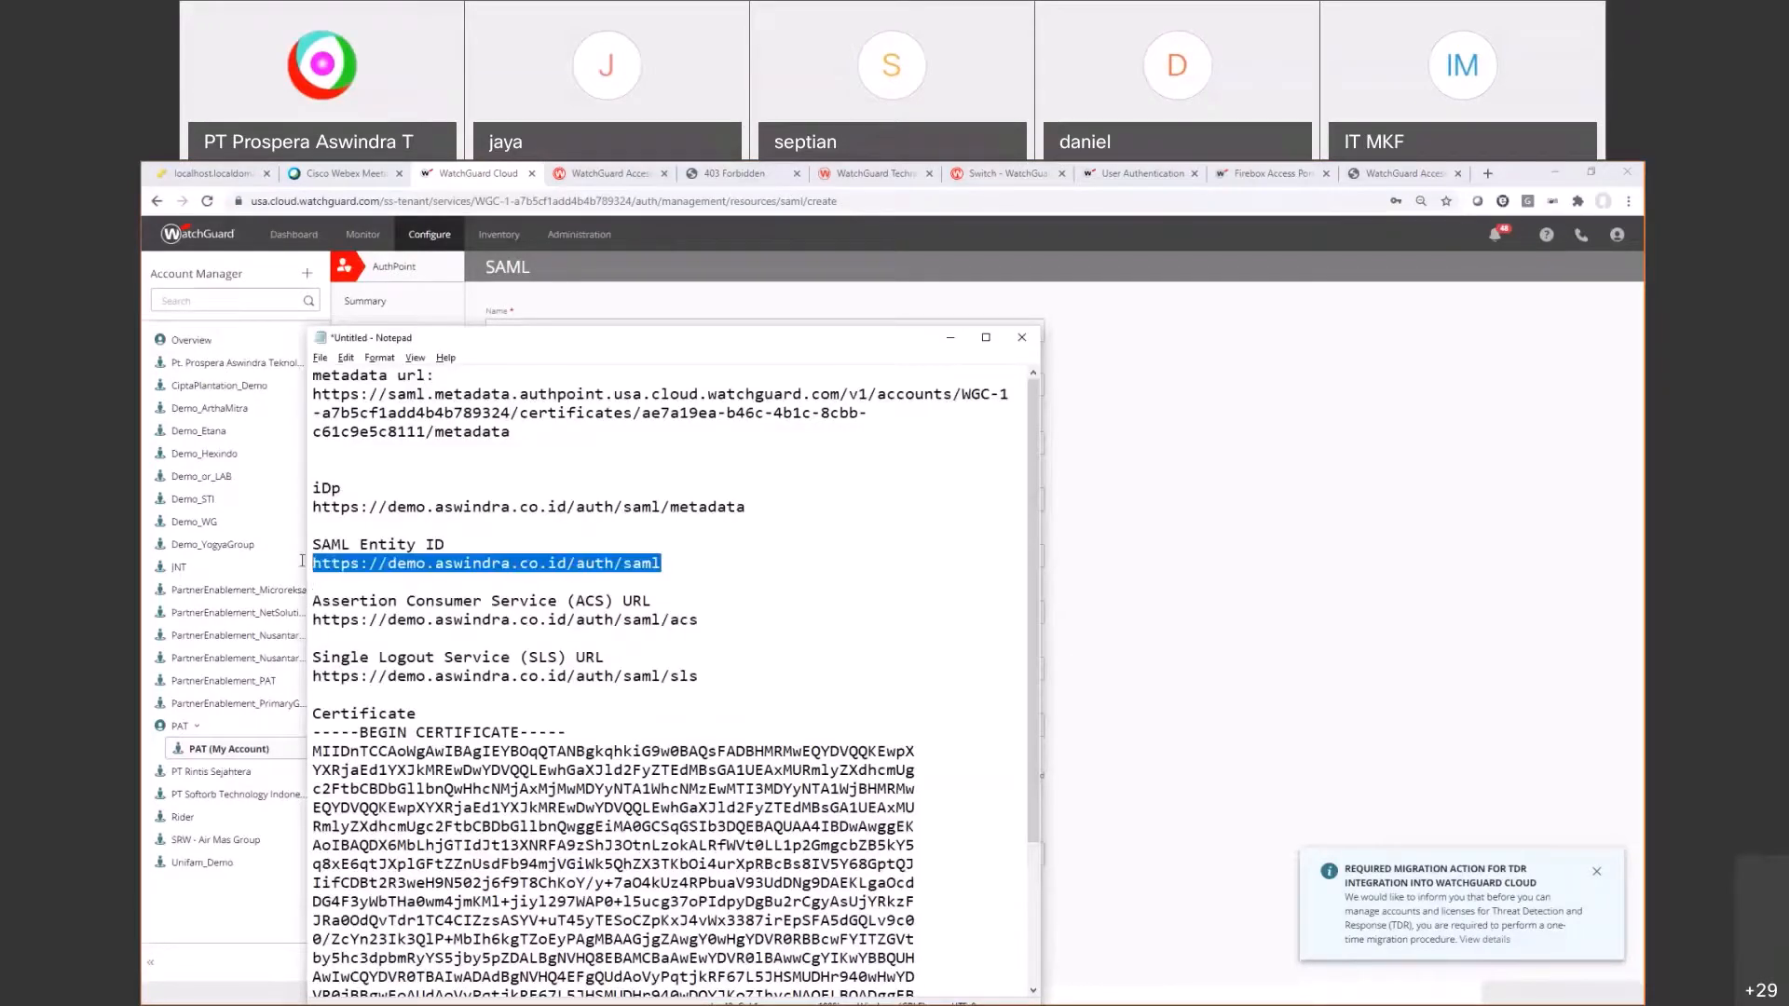
key(ctrl+c)
key(alt+Tab)
key(ctrl+v)
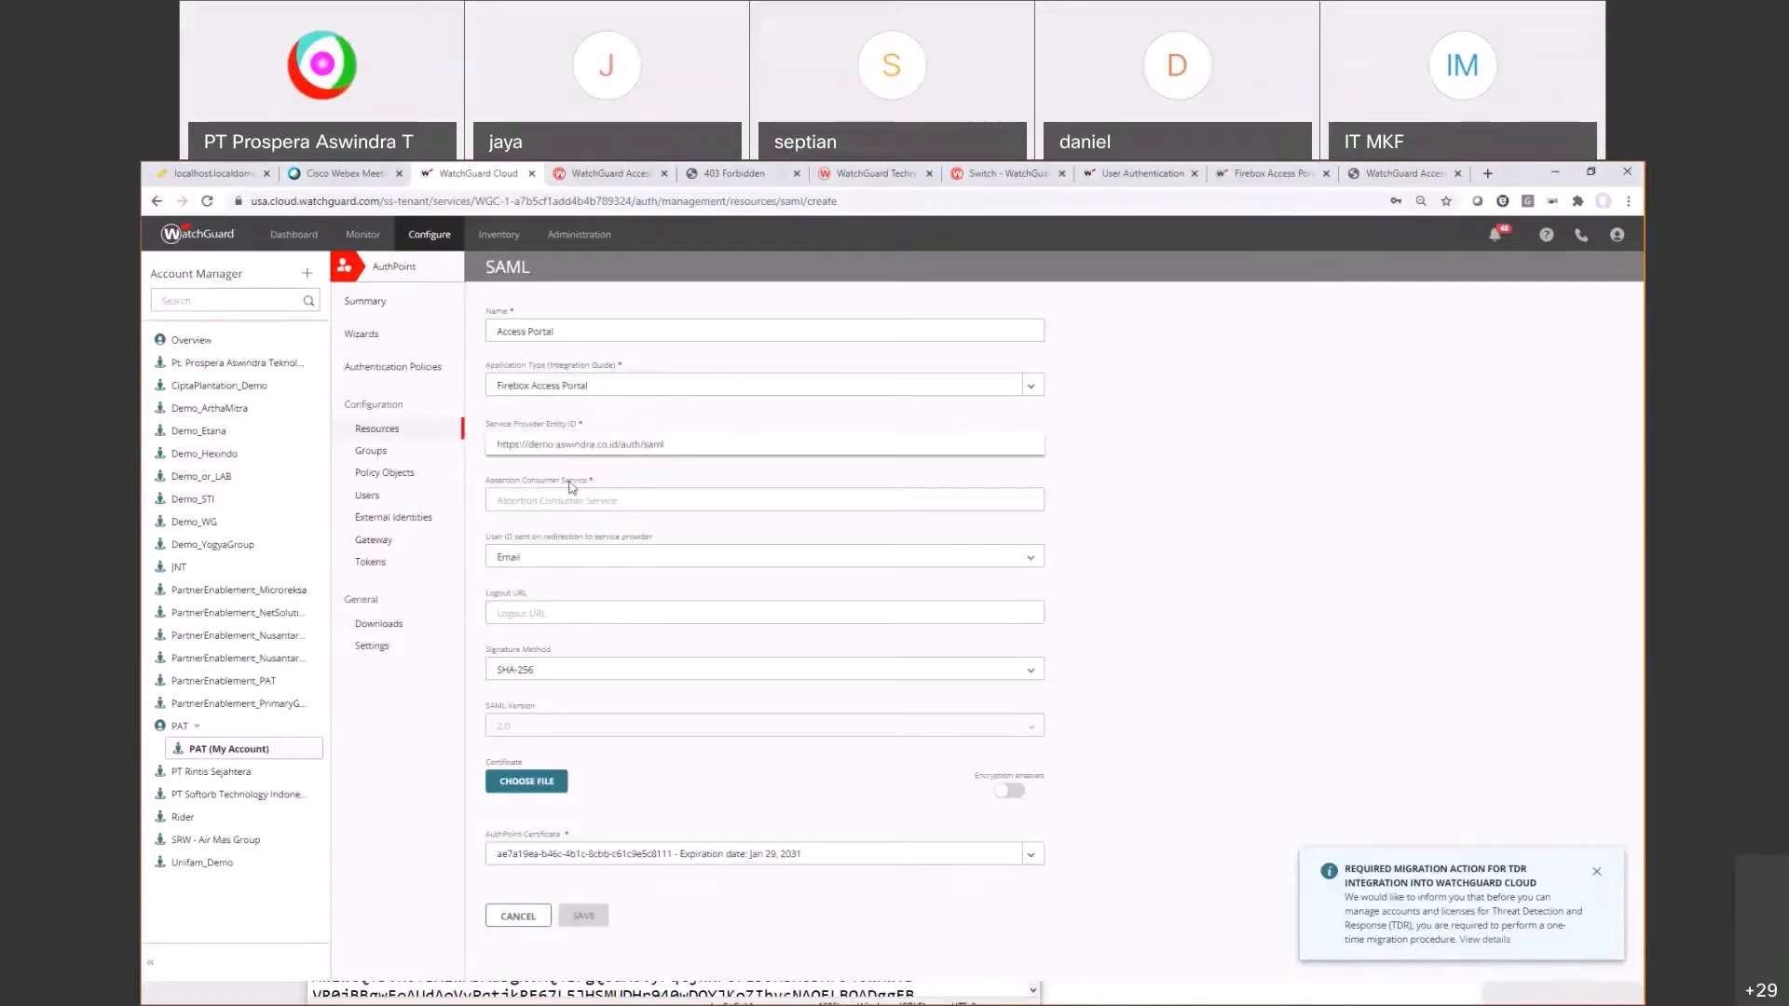
Step: Fill the Assertion Consumer Service field with the portal's ACS URL
key(alt+Tab)
drag(699, 621, 314, 620)
key(ctrl+c)
key(alt+Tab)
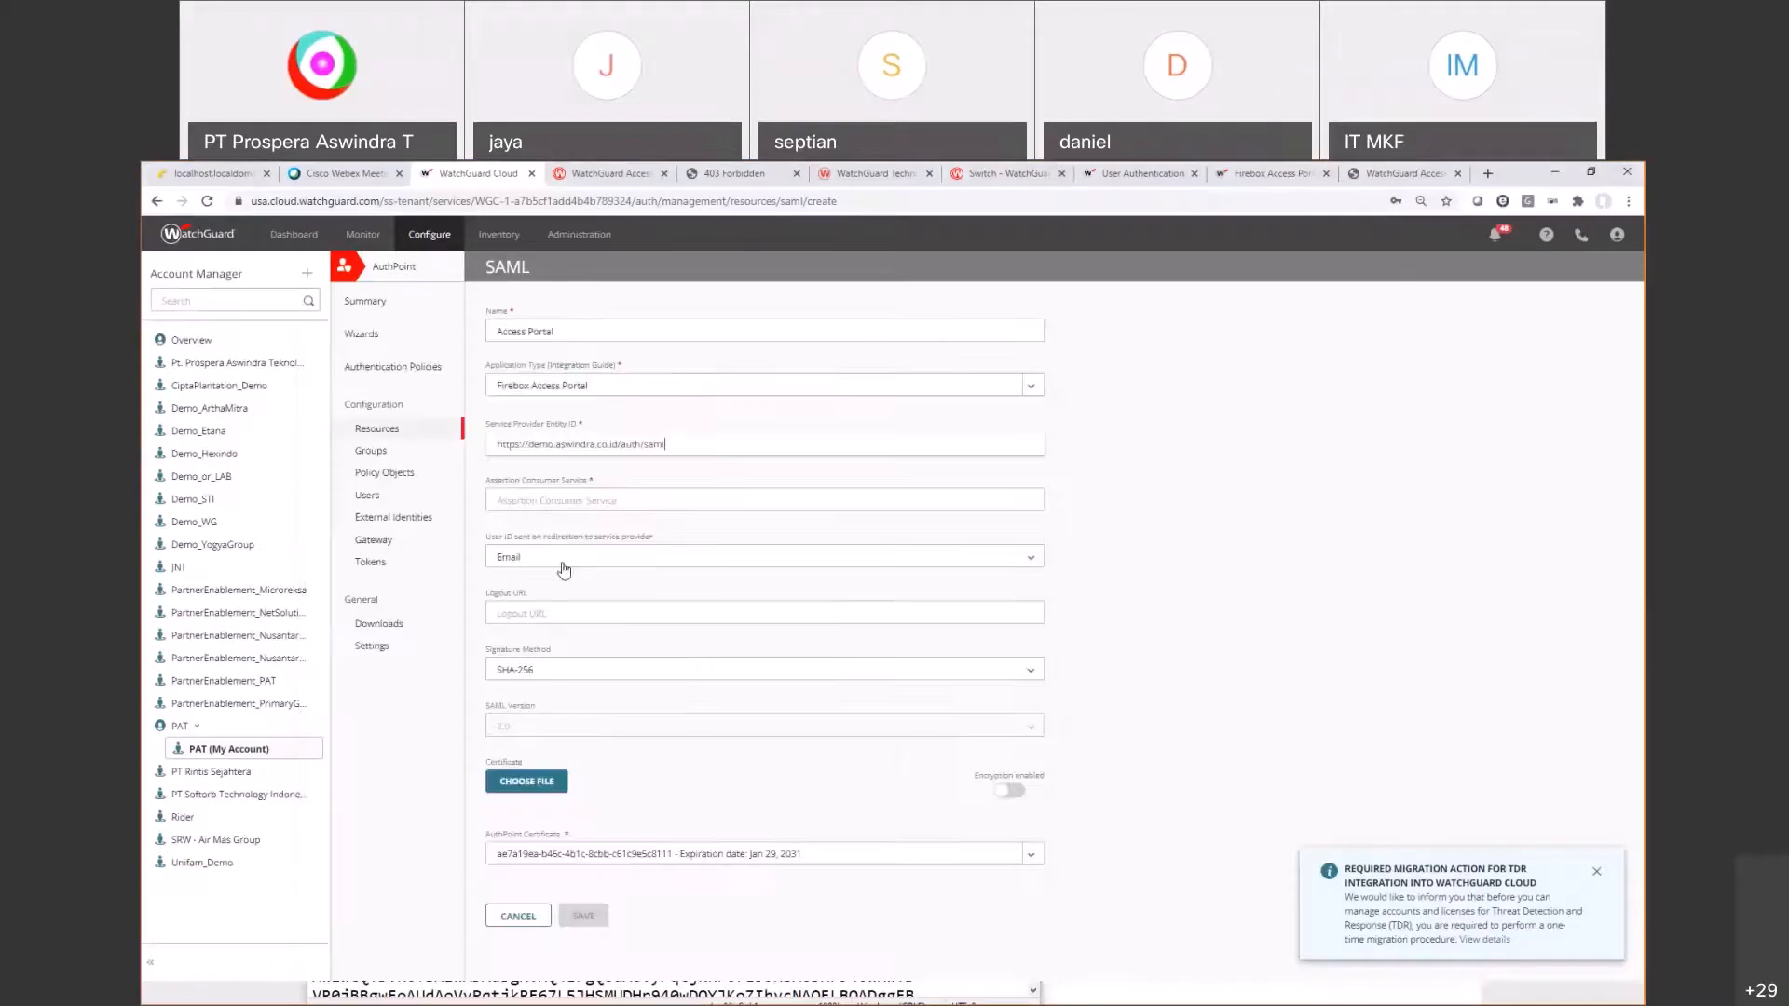
click(540, 501)
key(ctrl+v)
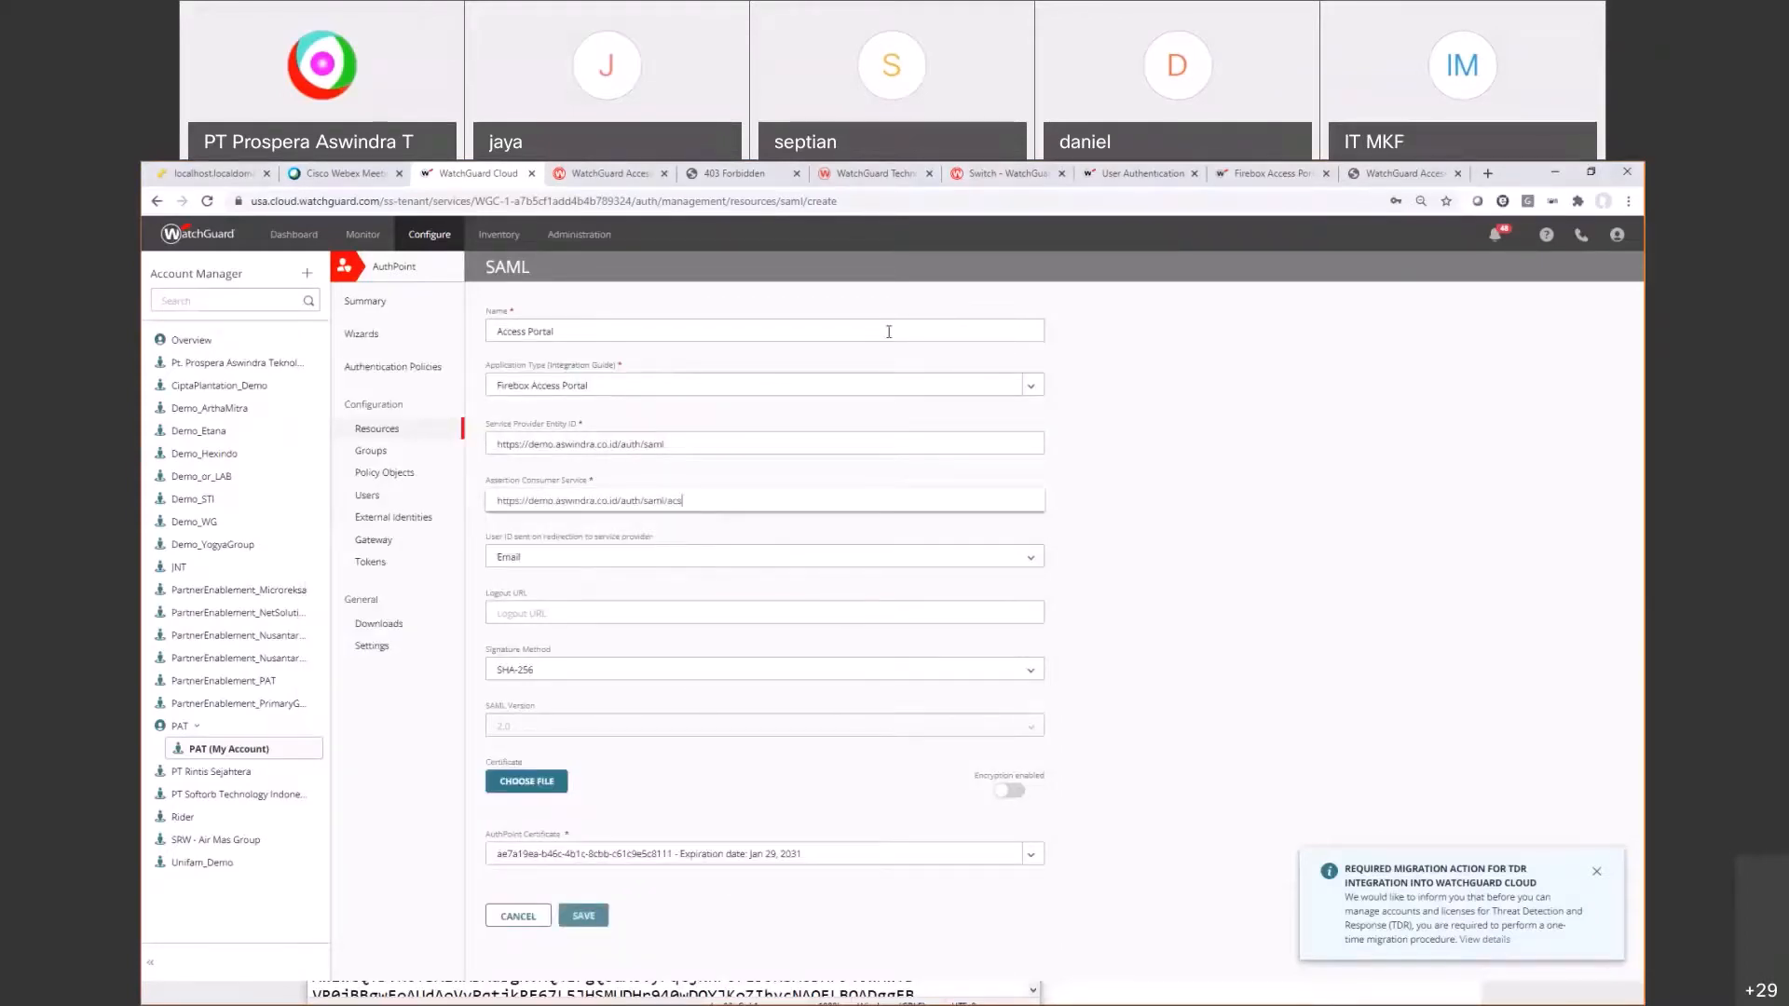
Step: Check the guide's instruction to choose Email as the user ID
click(1269, 173)
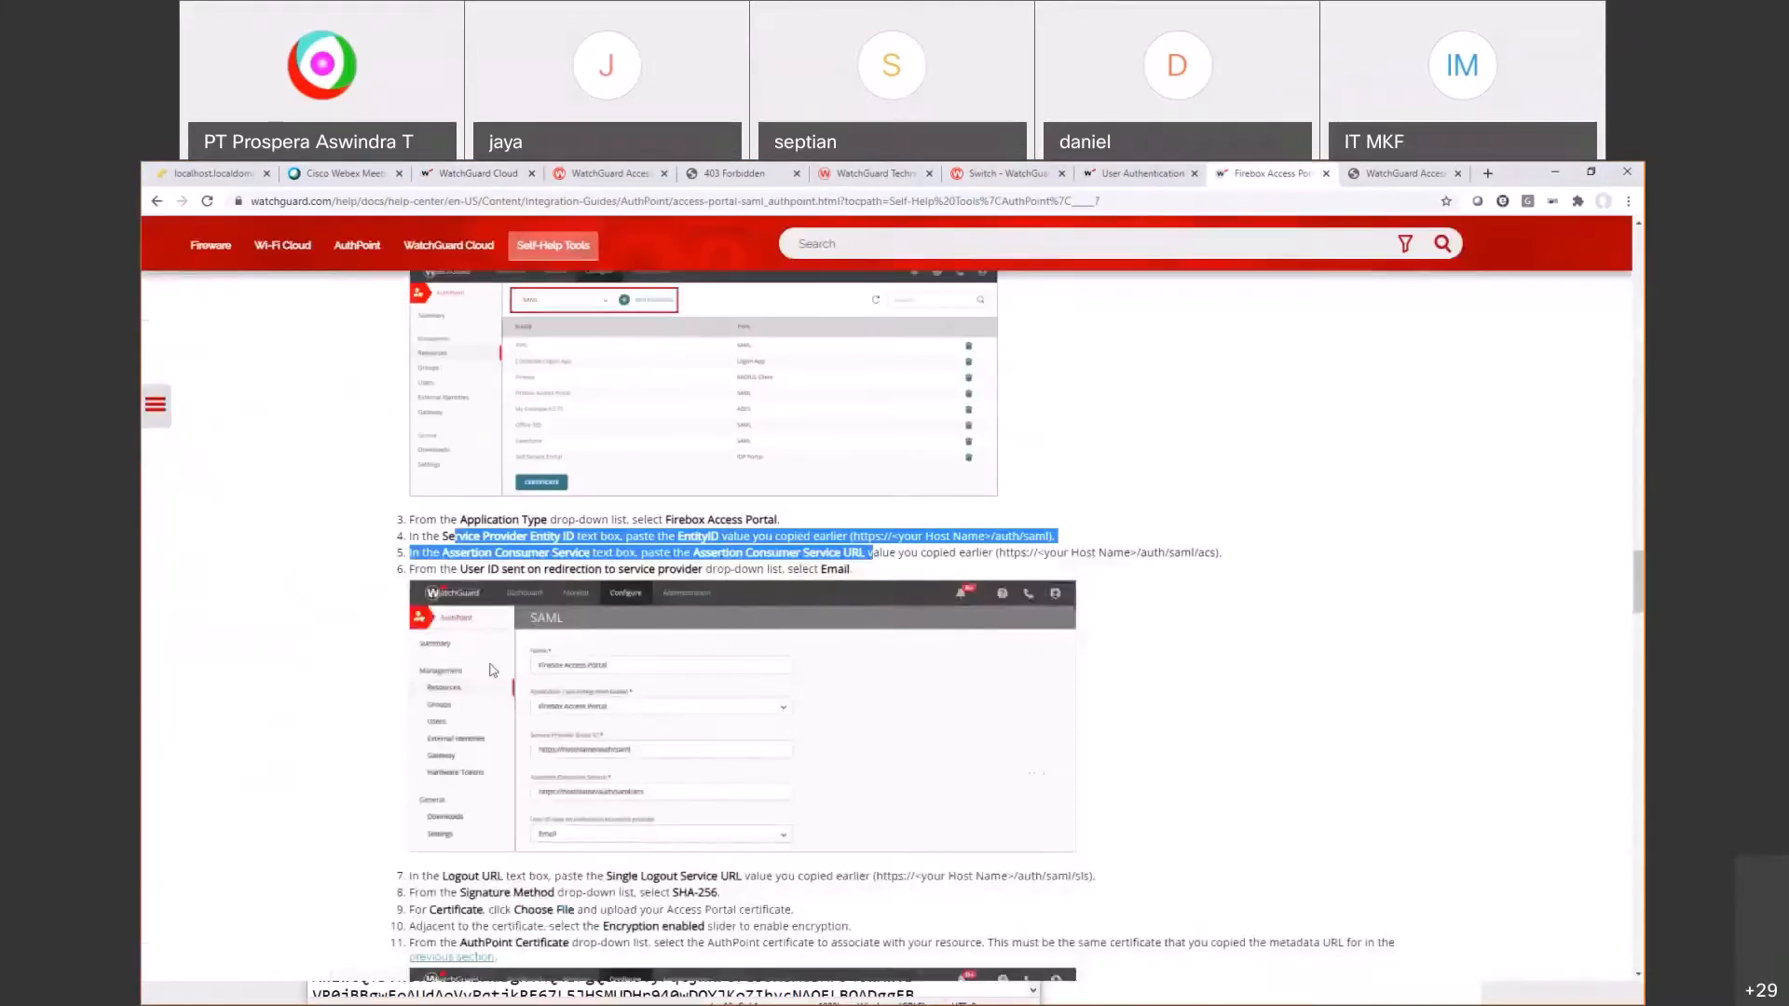
scroll(494, 671, down, 2)
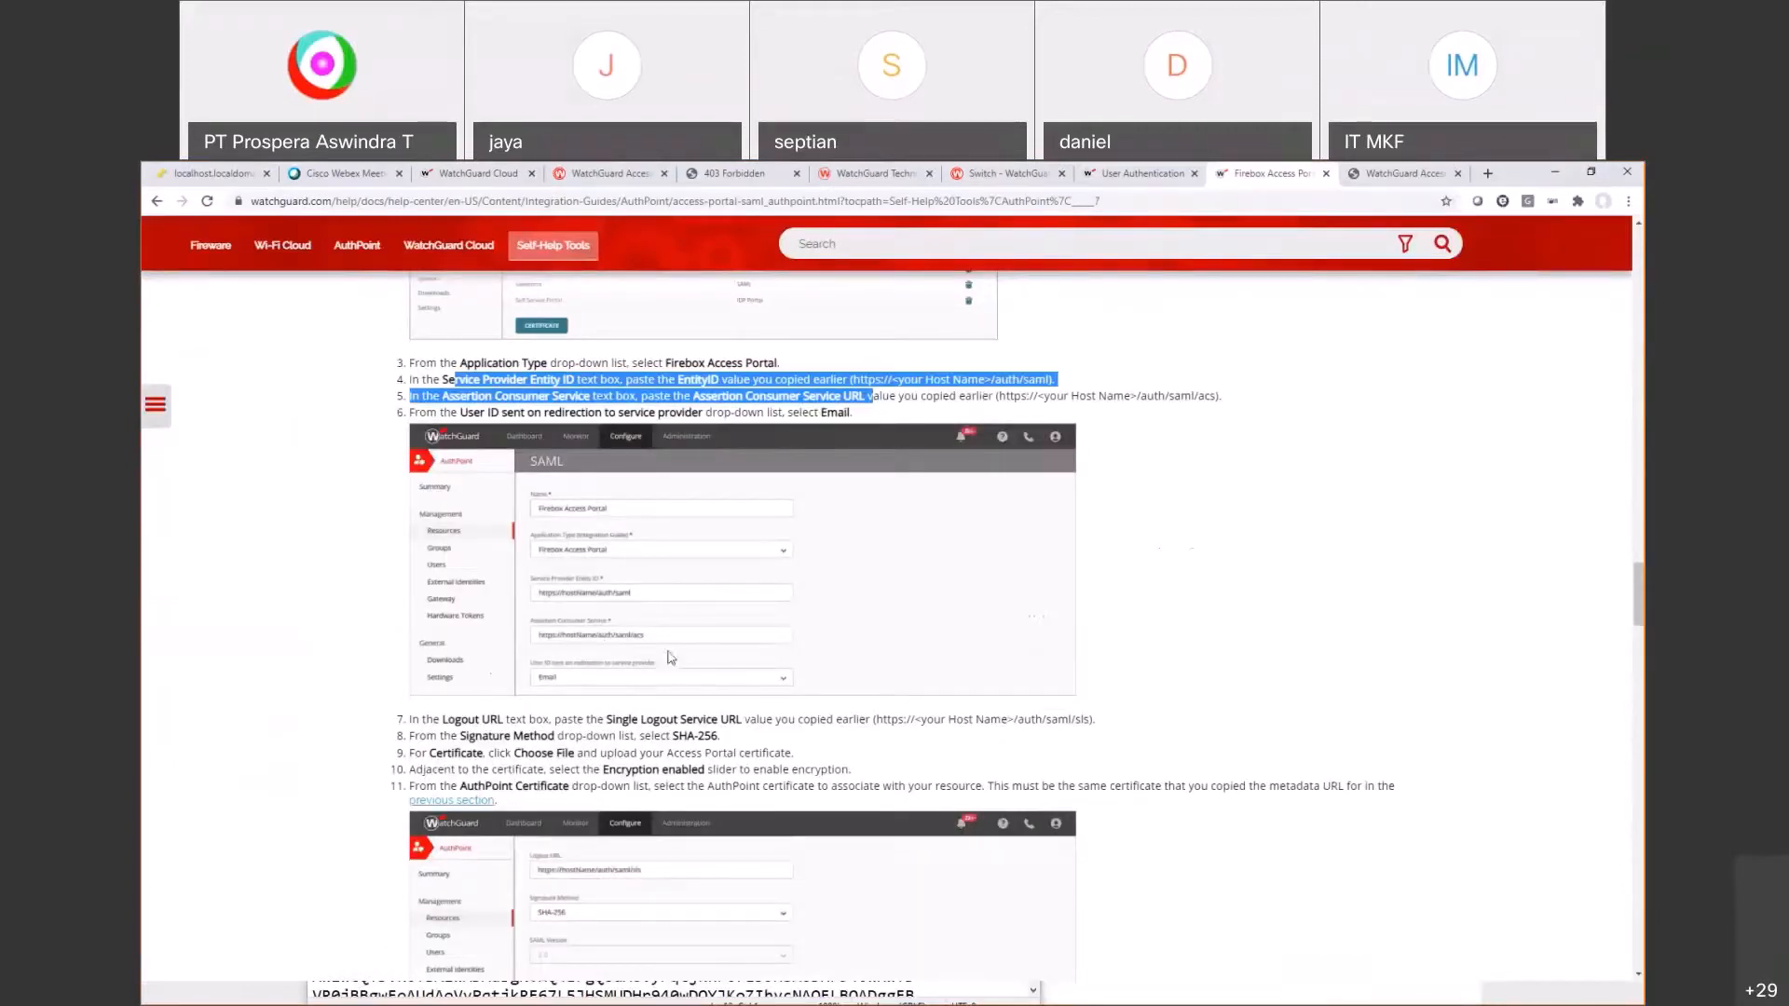
drag(801, 412, 856, 421)
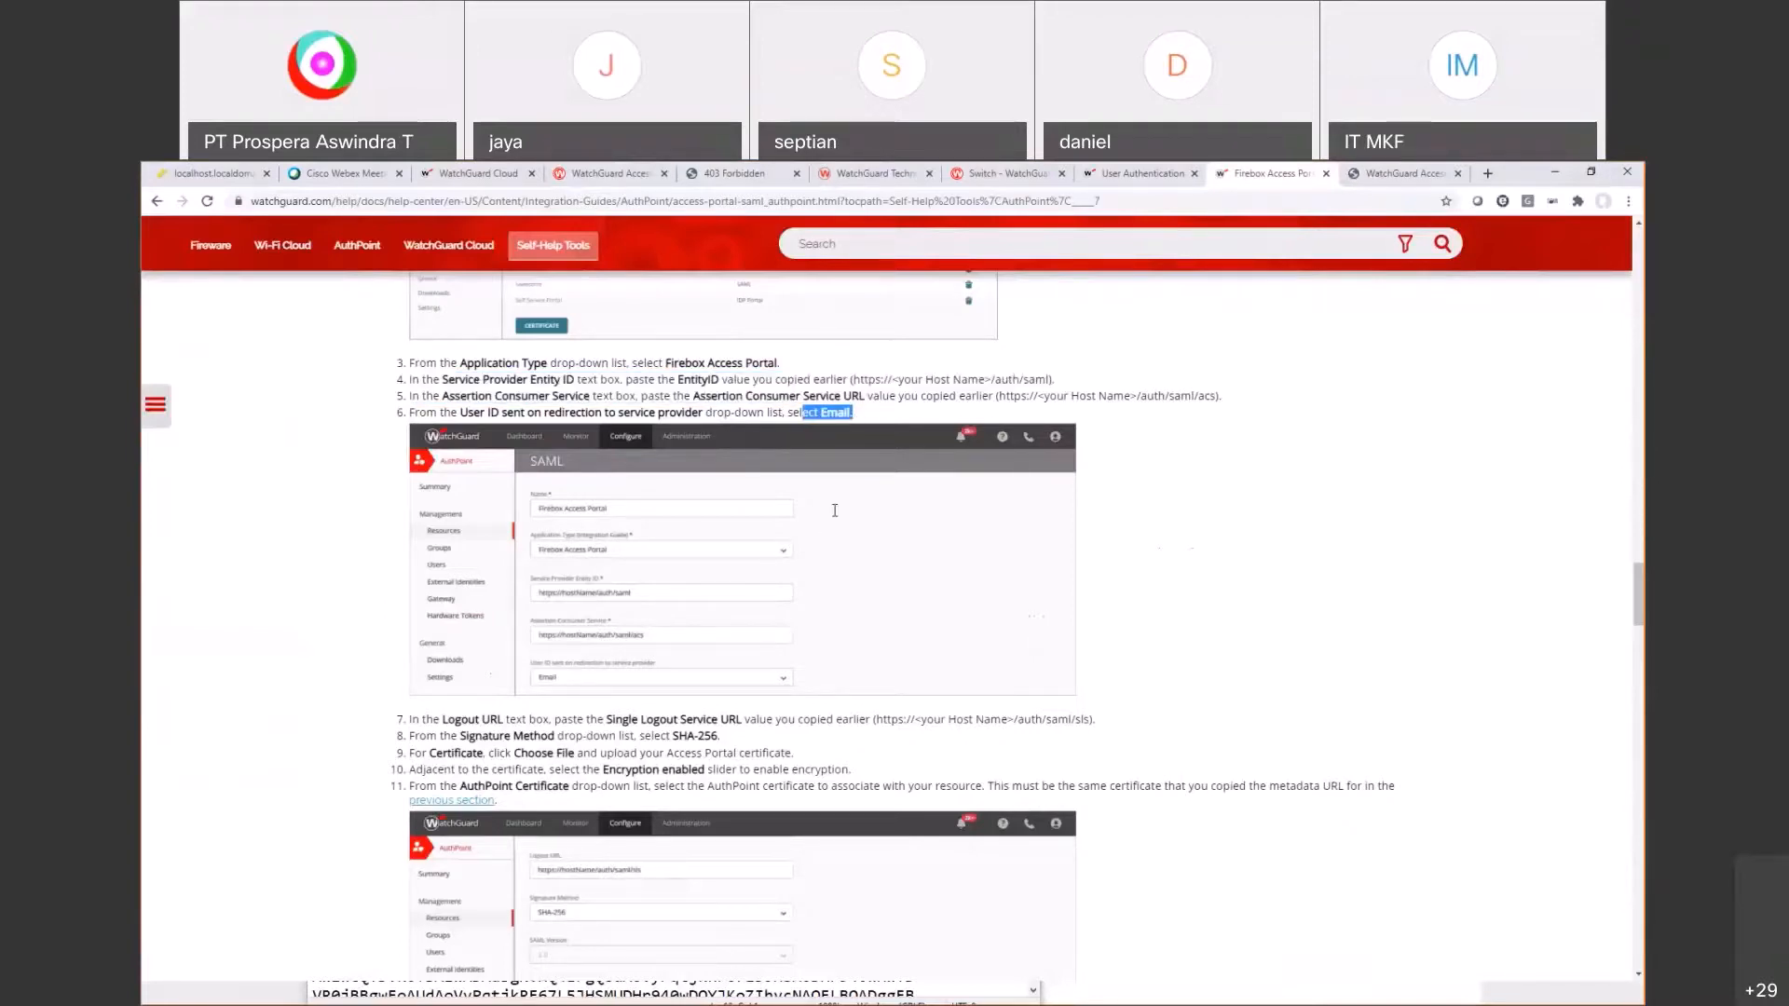
key(alt+Tab)
click(478, 175)
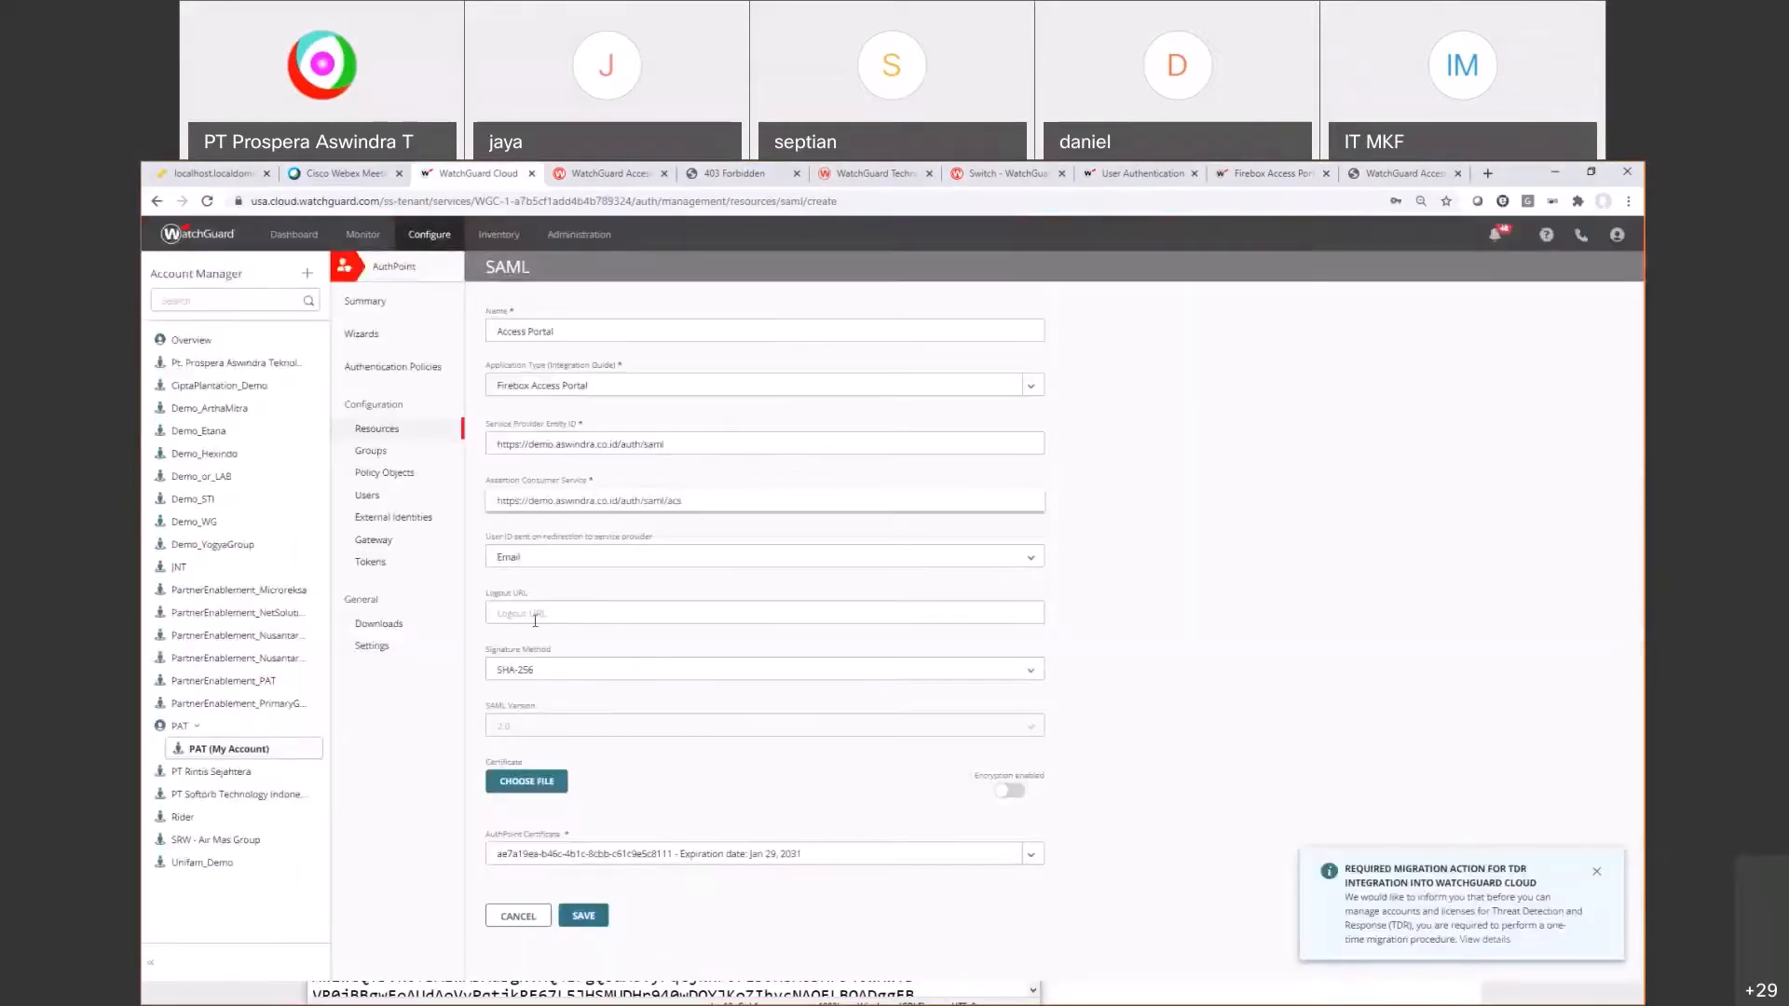
Step: Paste the portal's Single Logout Service URL into the Logout URL field
click(535, 617)
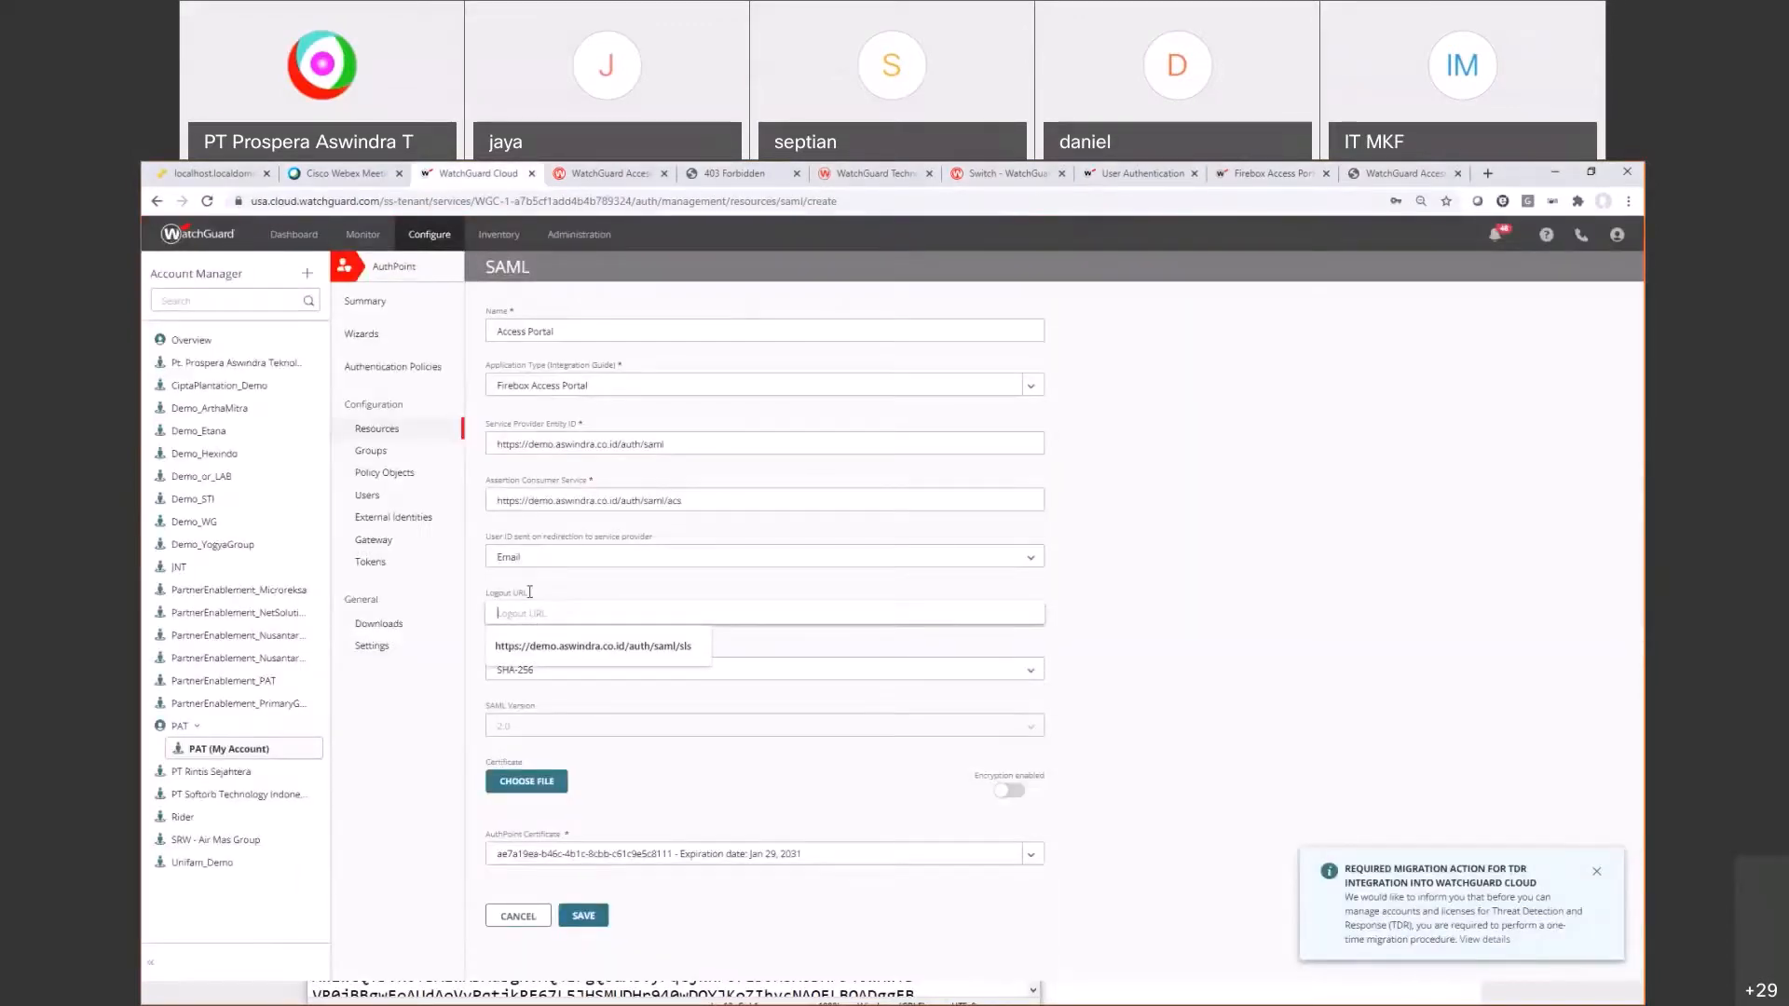
key(alt+Tab)
drag(704, 680, 289, 681)
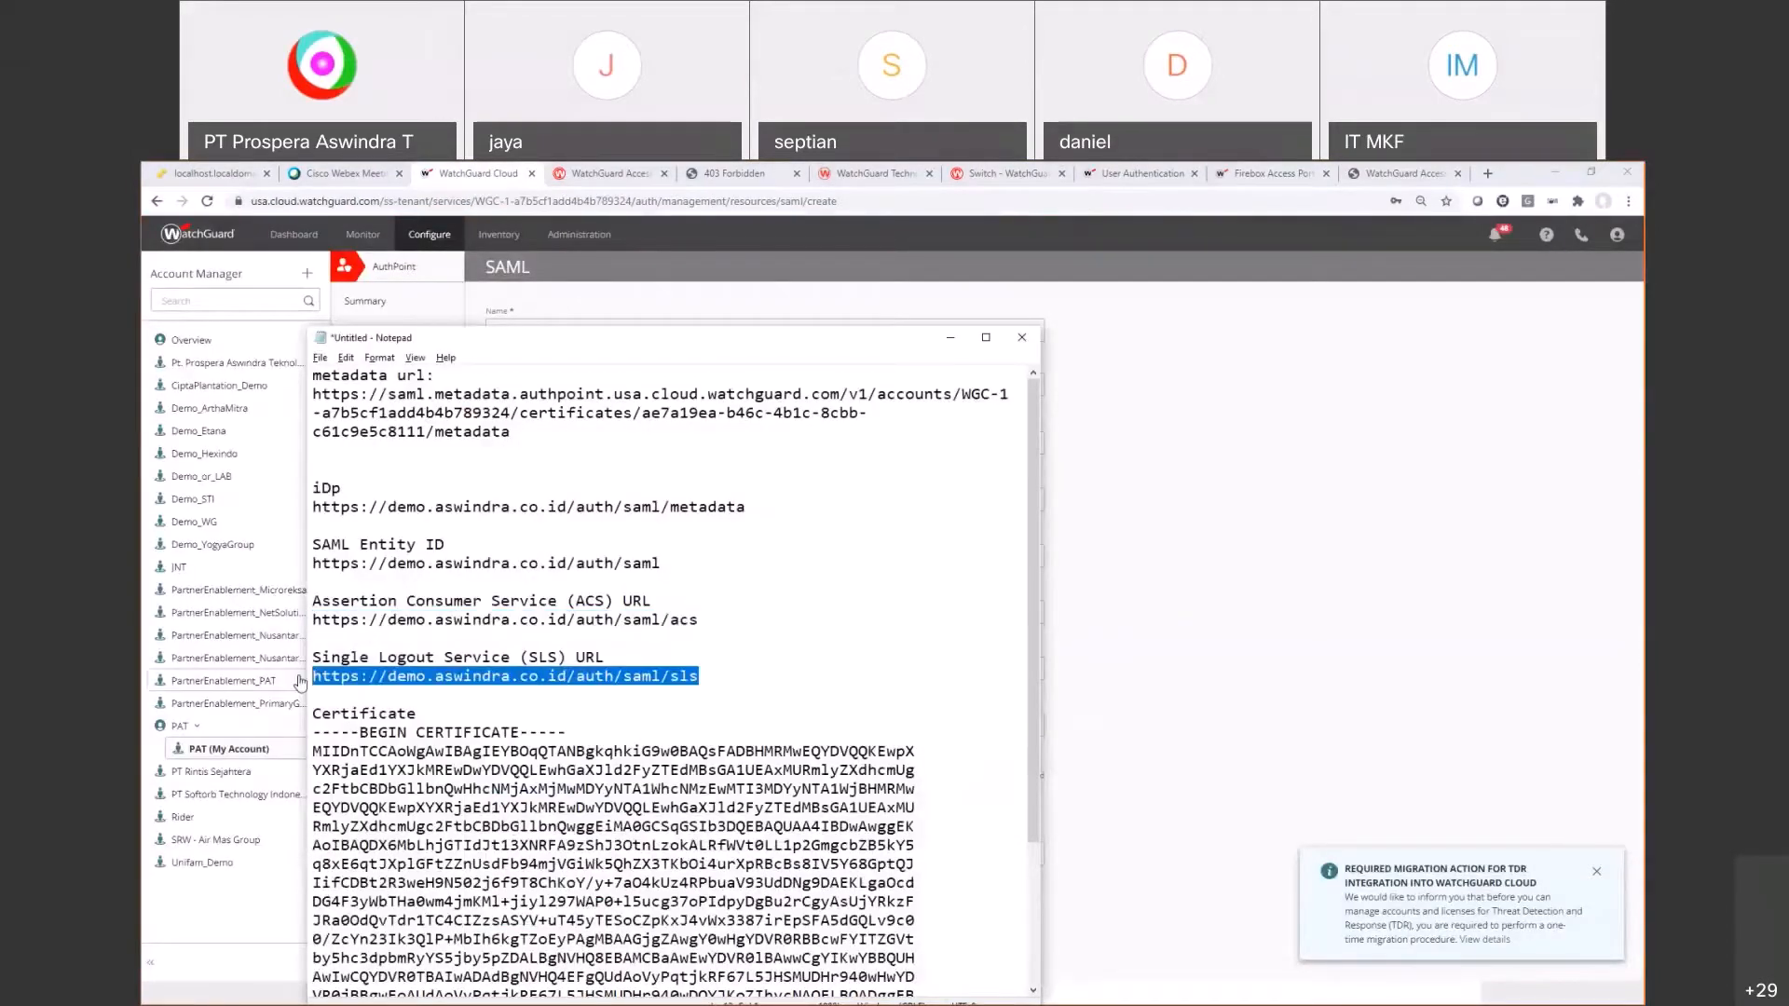
key(alt+Tab)
click(510, 615)
key(ctrl+v)
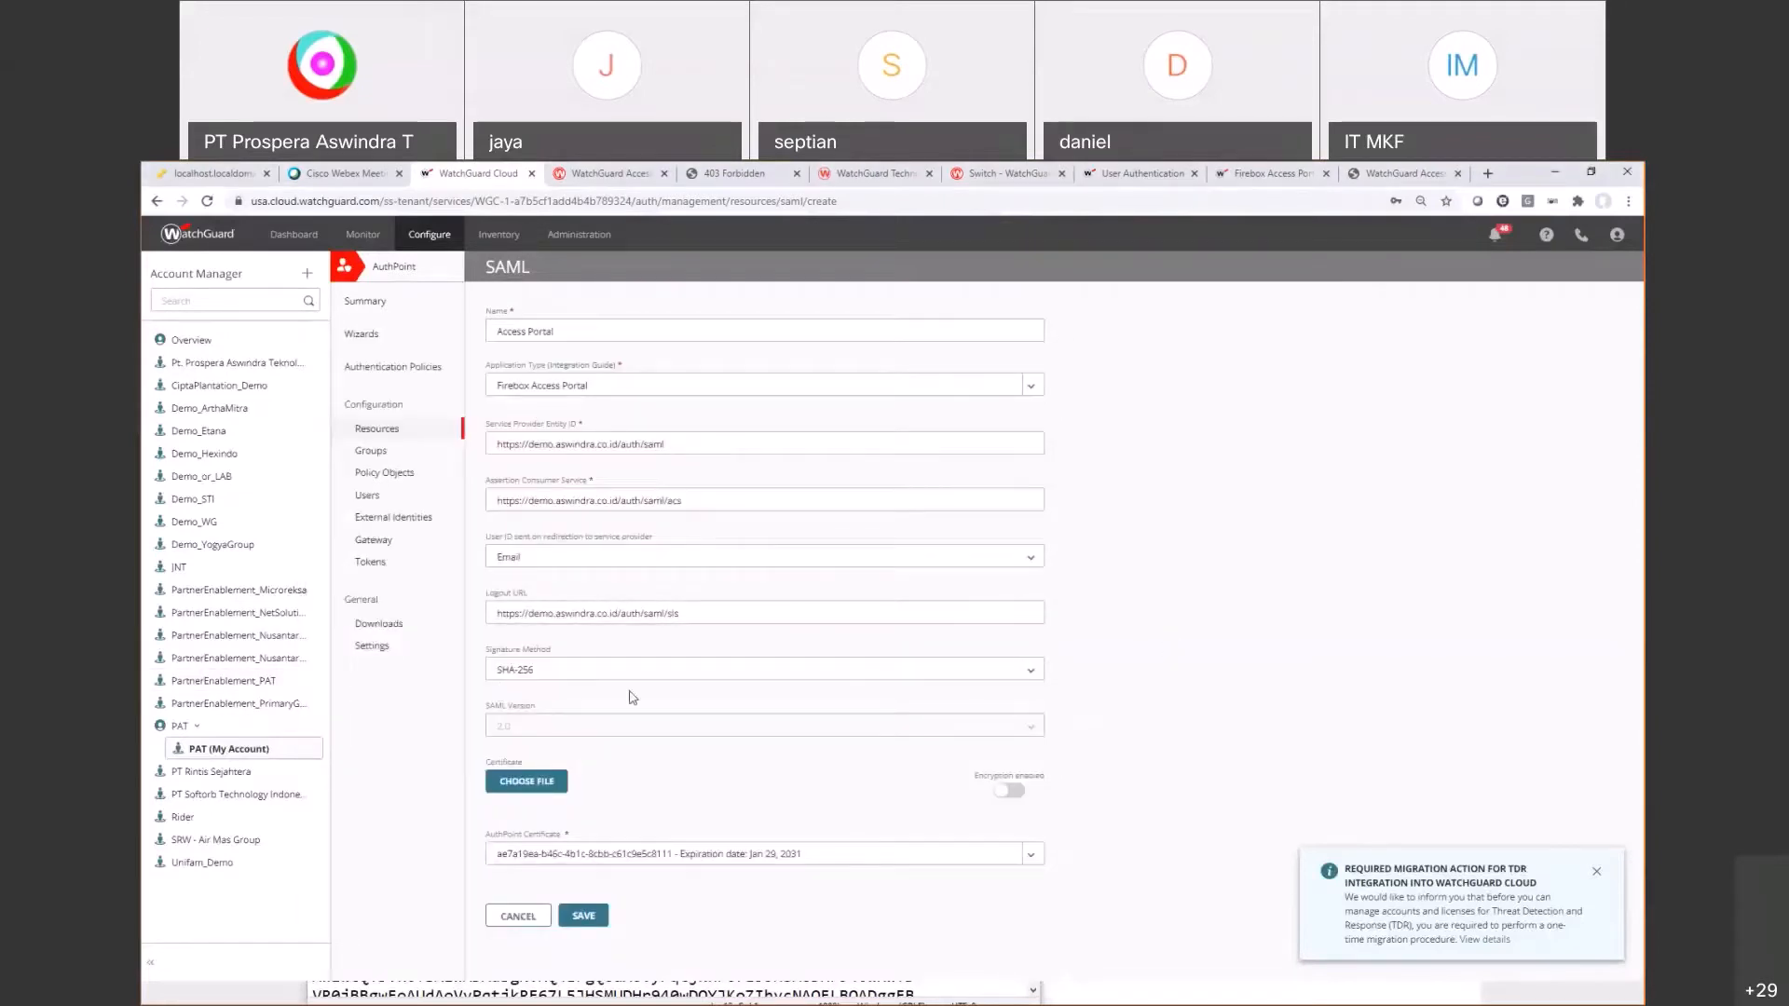
Step: Choose SHA-256 as the signature method, as the guide instructs
click(1271, 173)
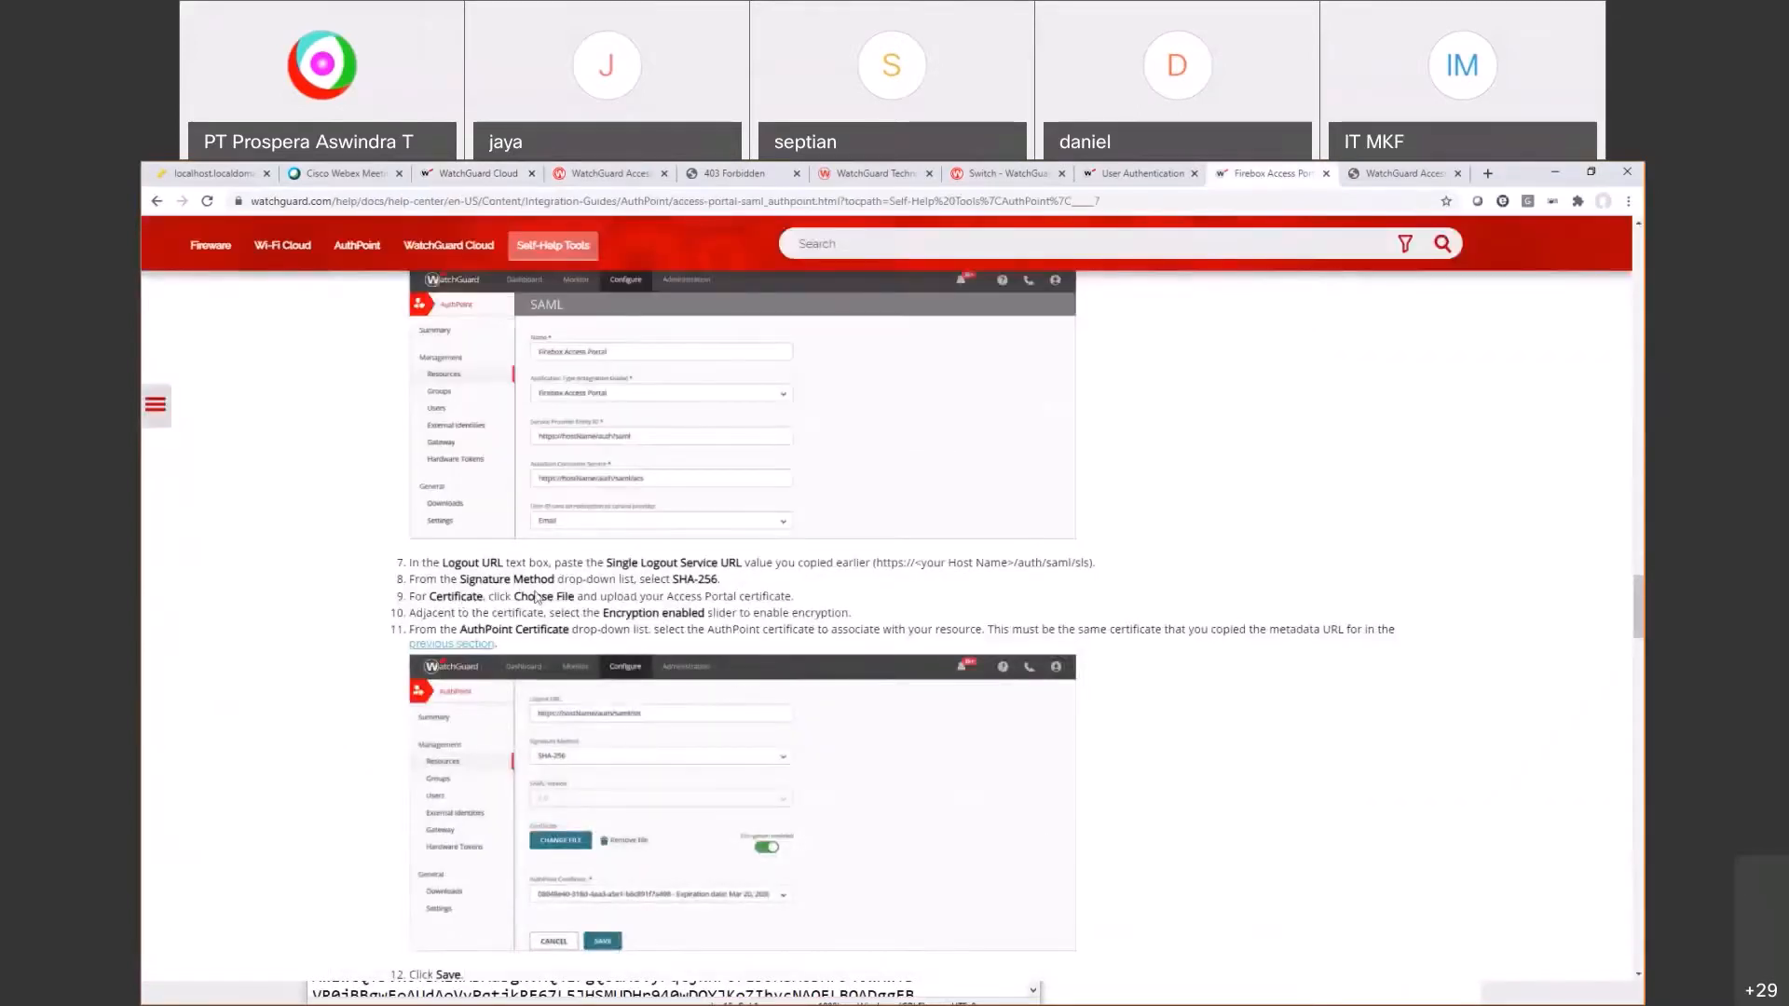
drag(504, 579, 724, 582)
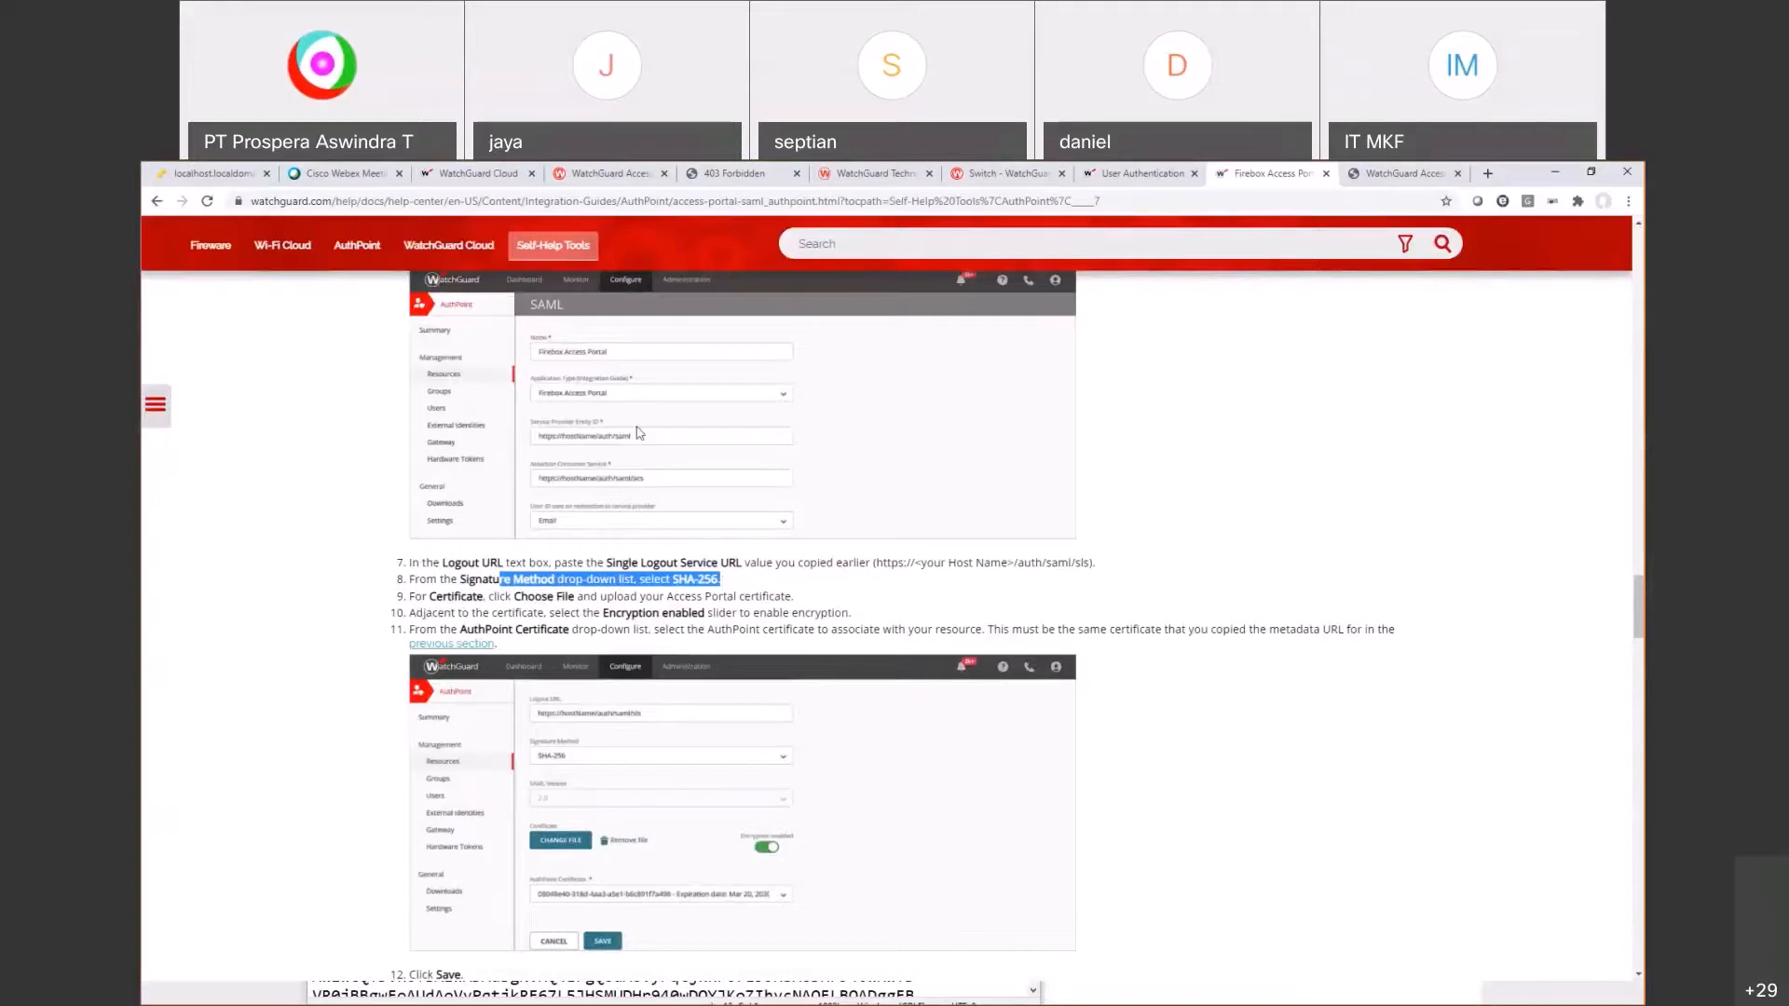
click(480, 177)
click(514, 670)
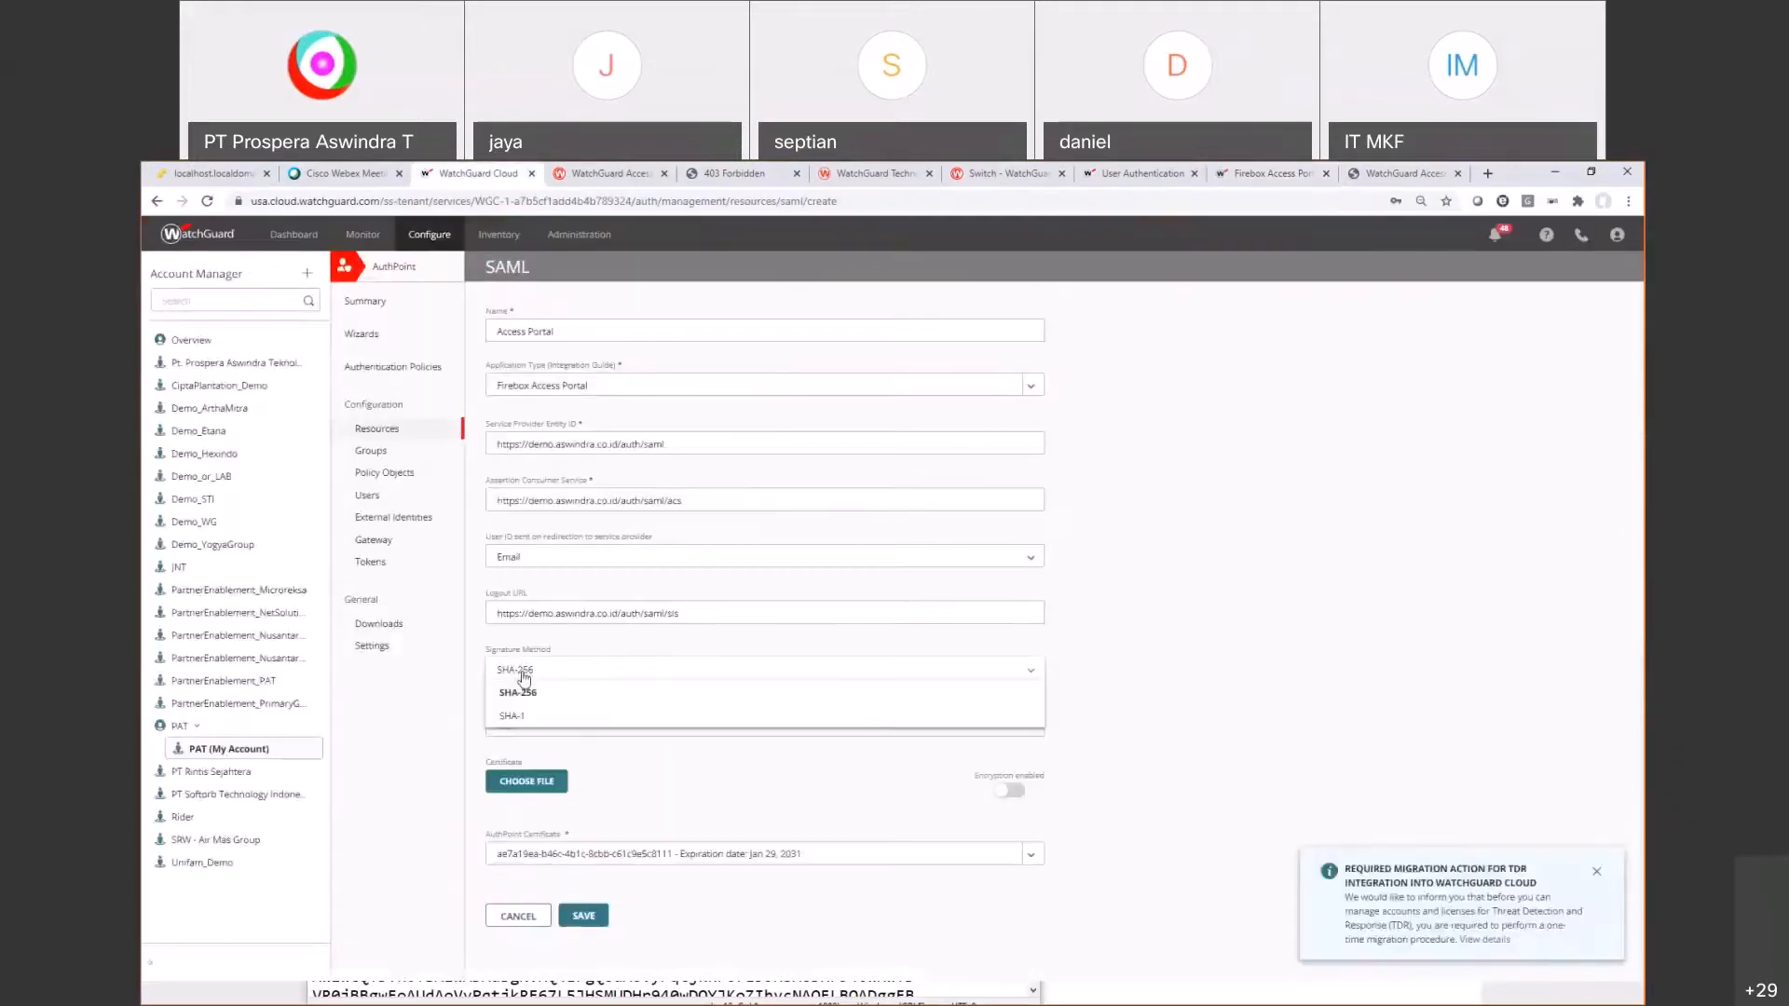
click(517, 680)
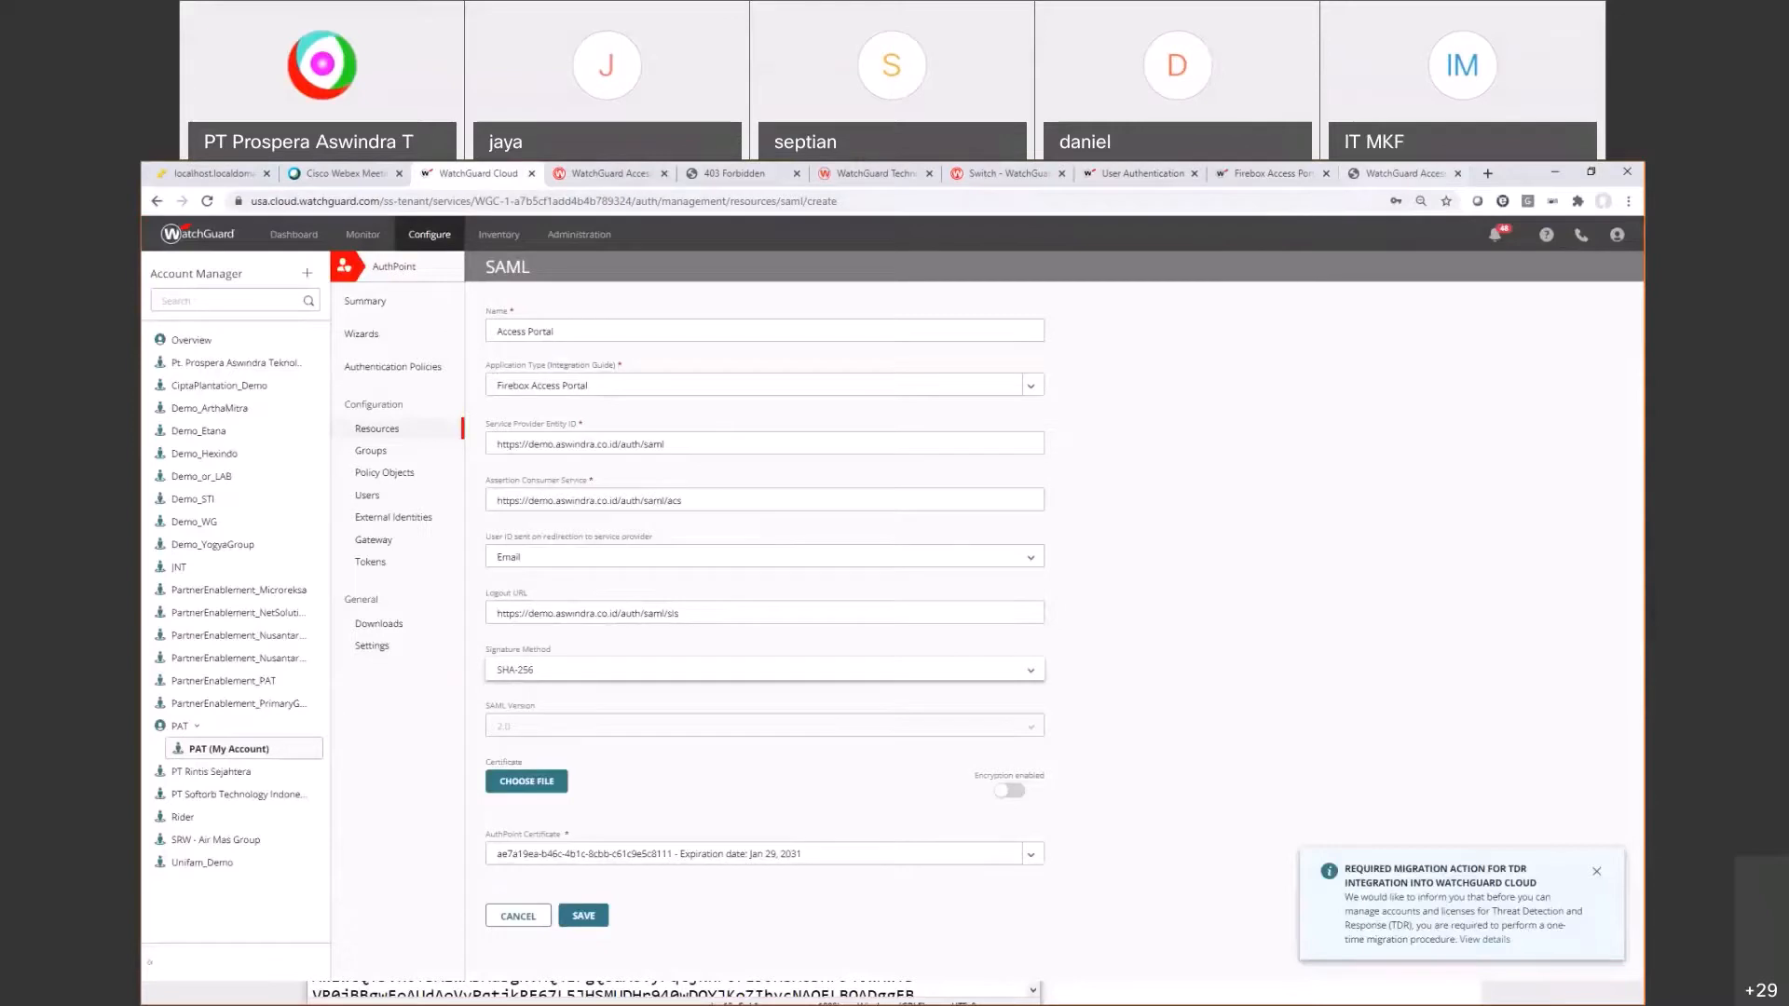
click(1348, 173)
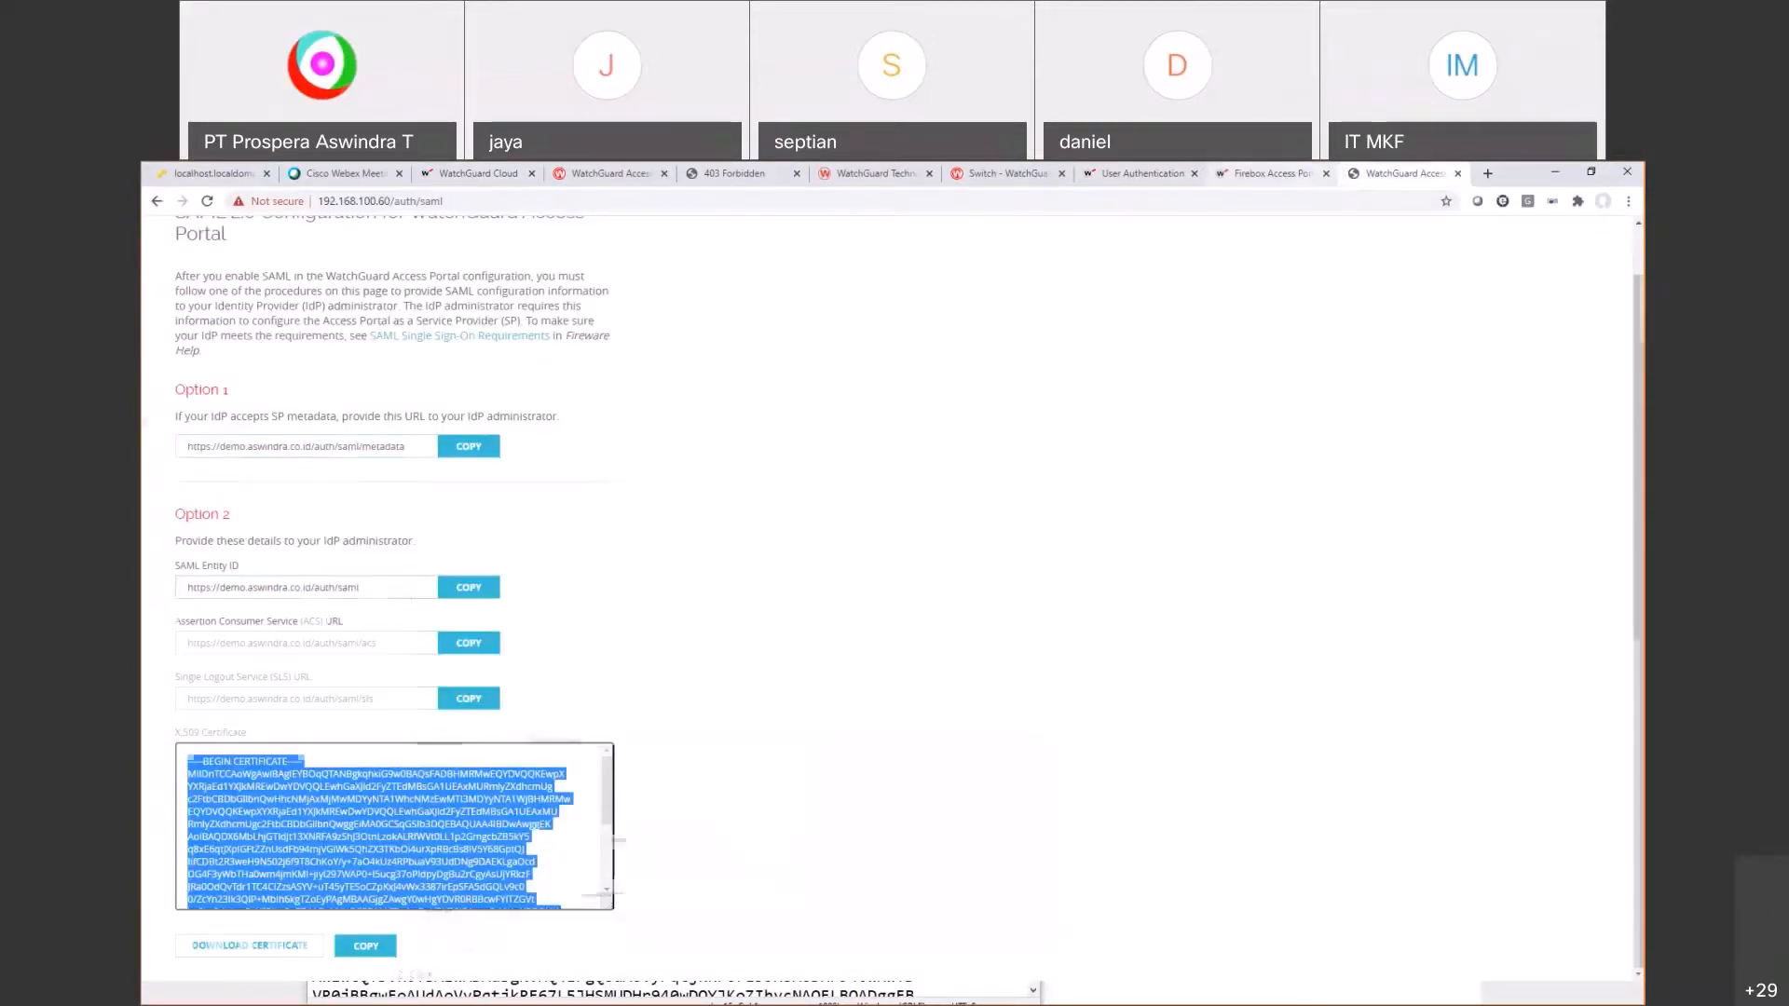
Step: Review the guide's certificate upload step for the SAML resource
click(1271, 174)
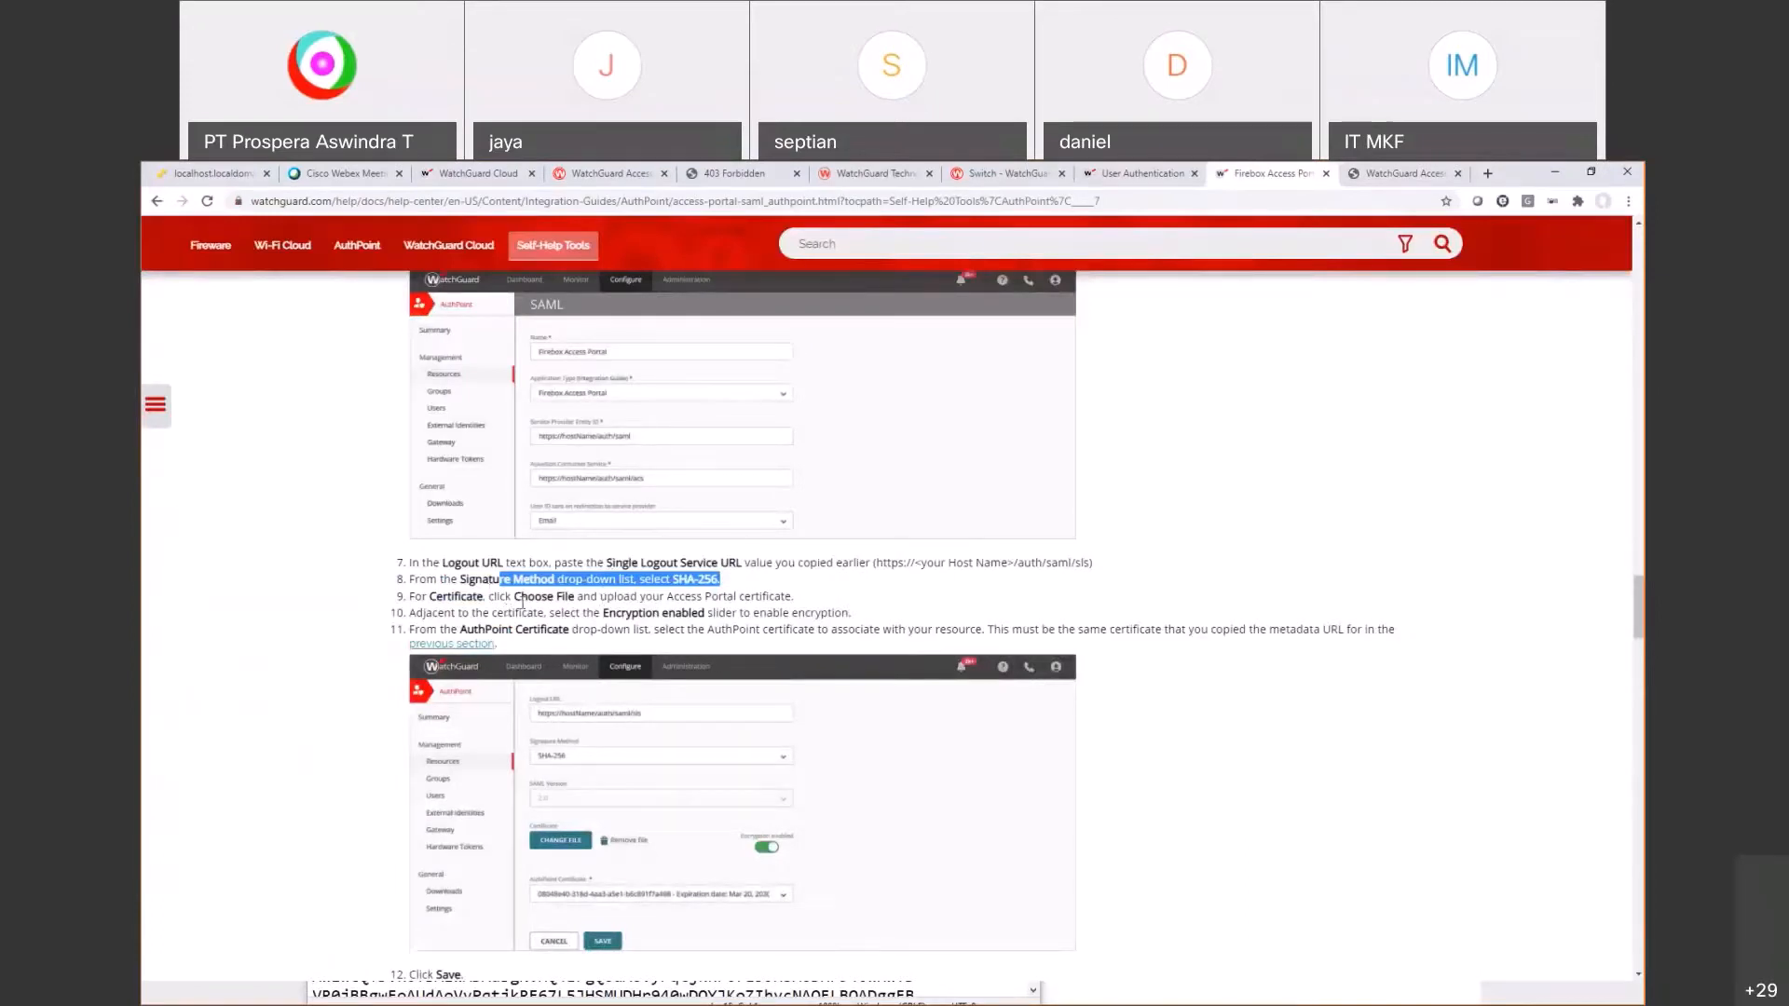
drag(521, 601, 770, 599)
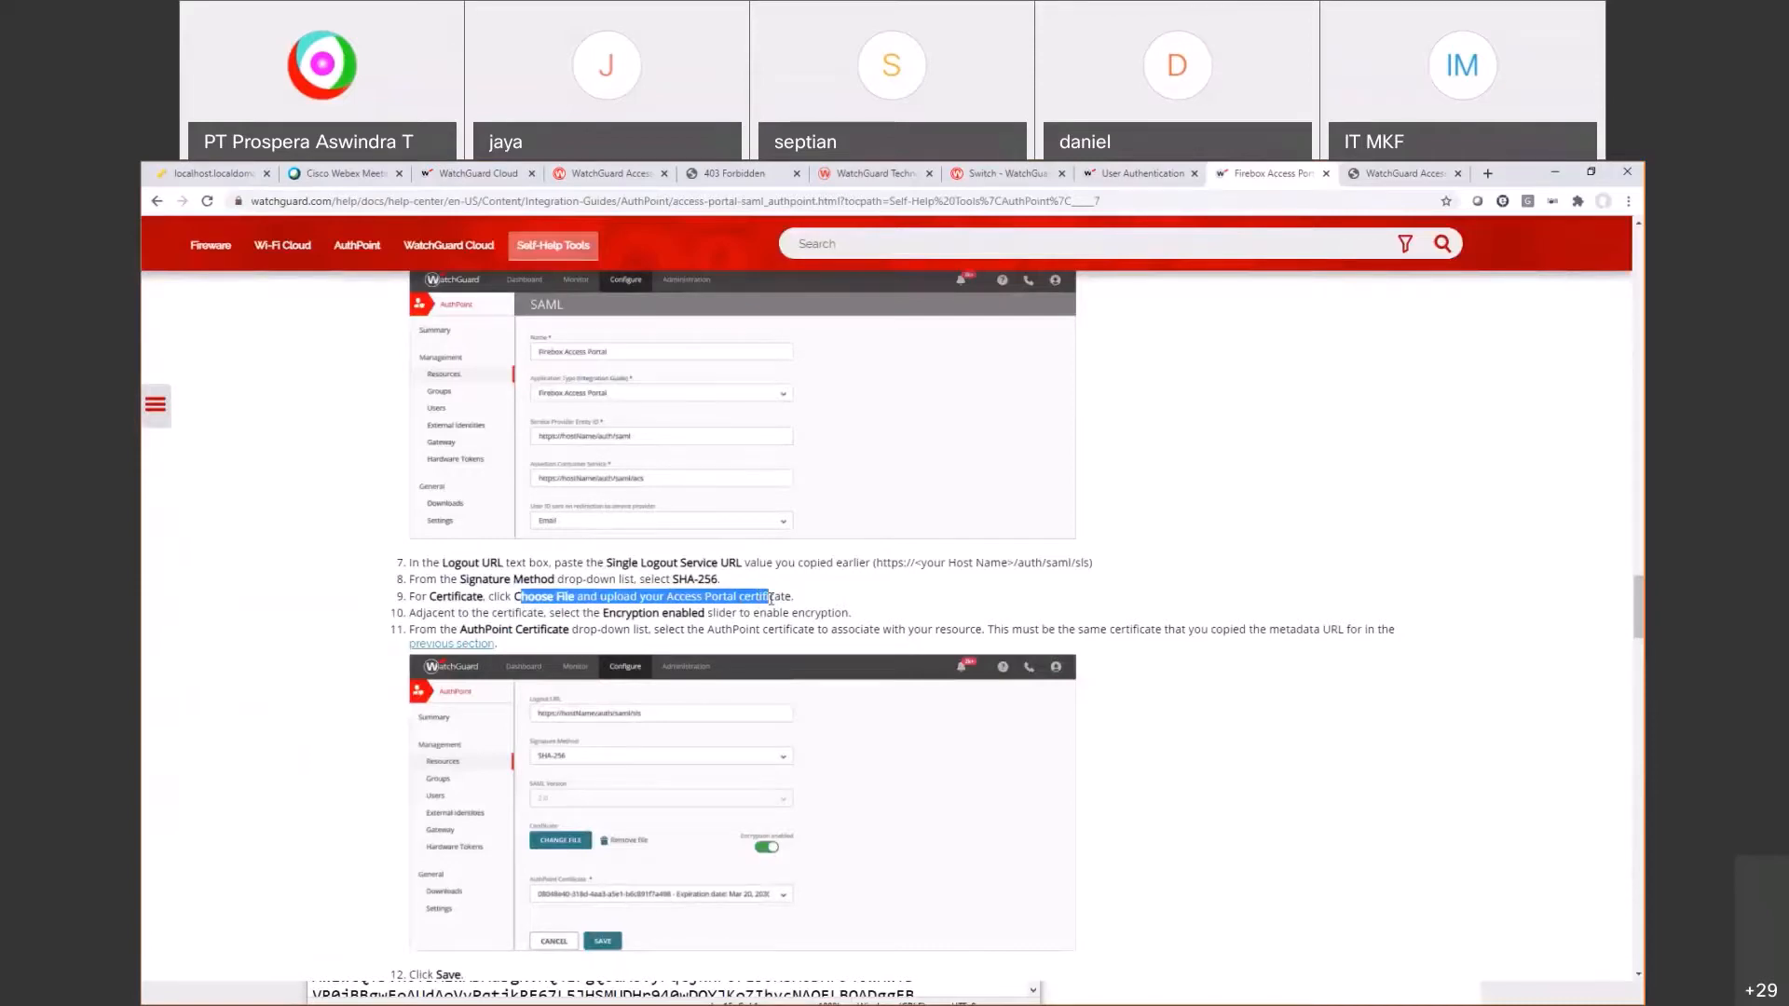
scroll(770, 599, up, 1)
scroll(770, 599, up, 15)
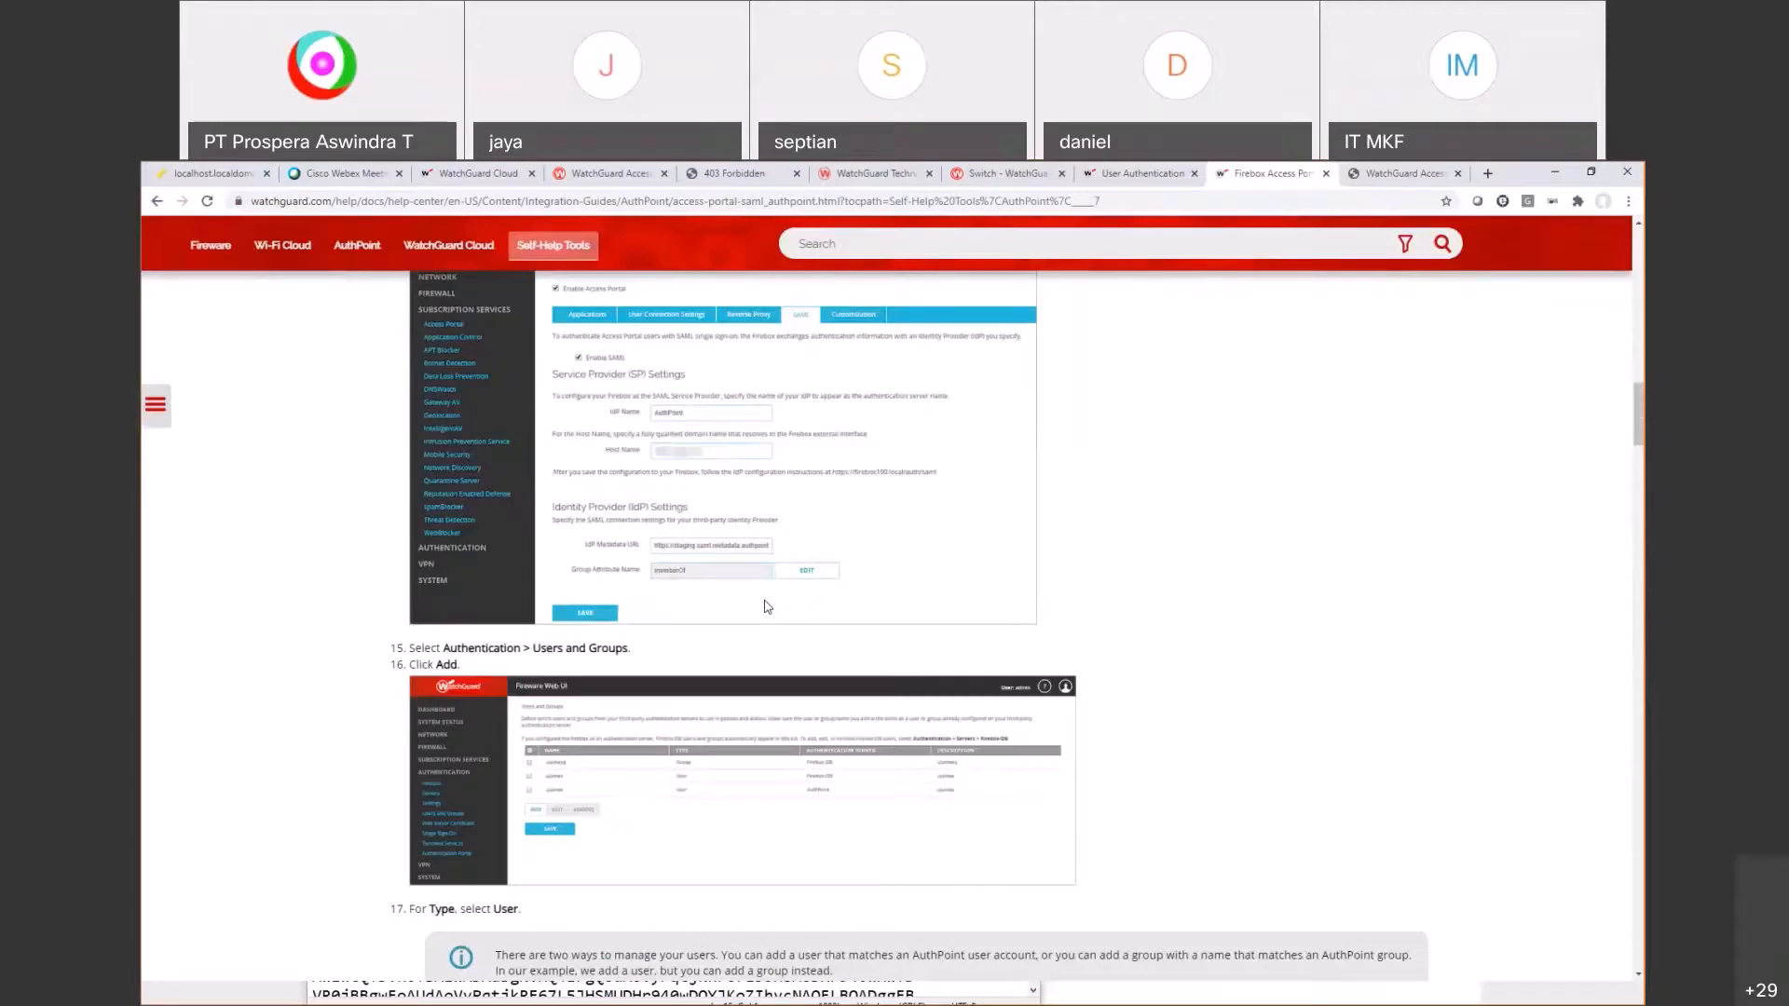
scroll(765, 606, up, 4)
scroll(561, 523, down, 6)
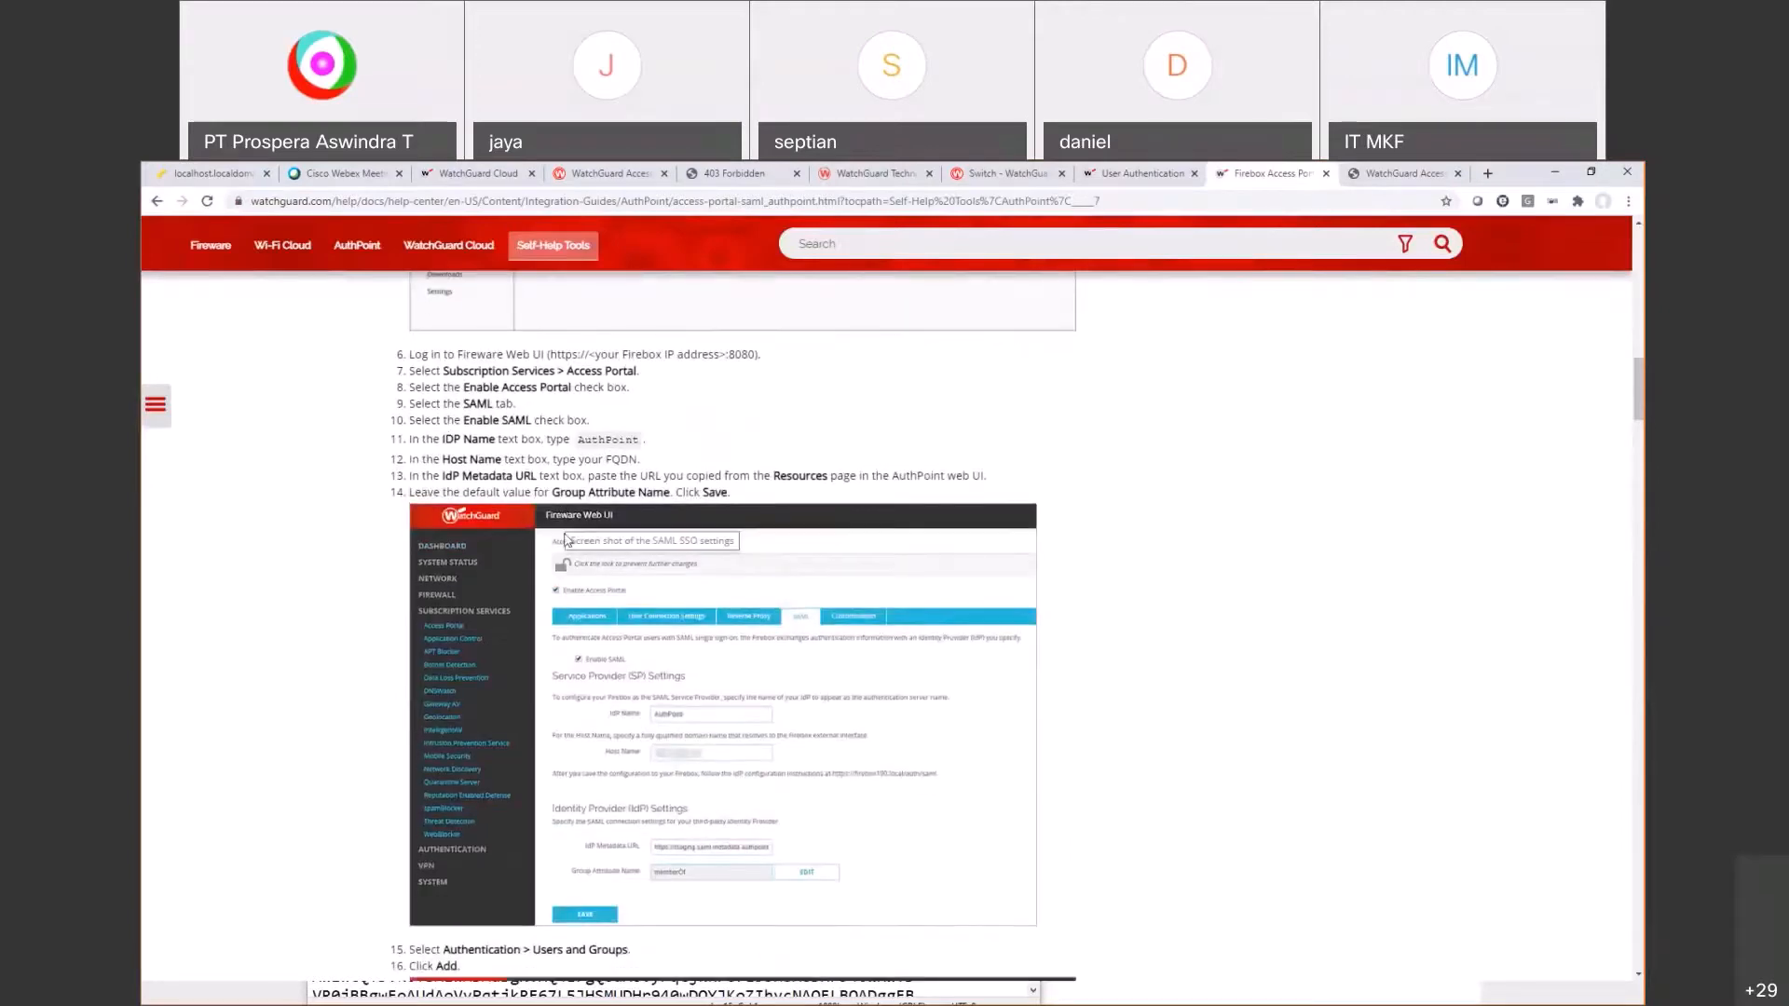
scroll(541, 632, down, 7)
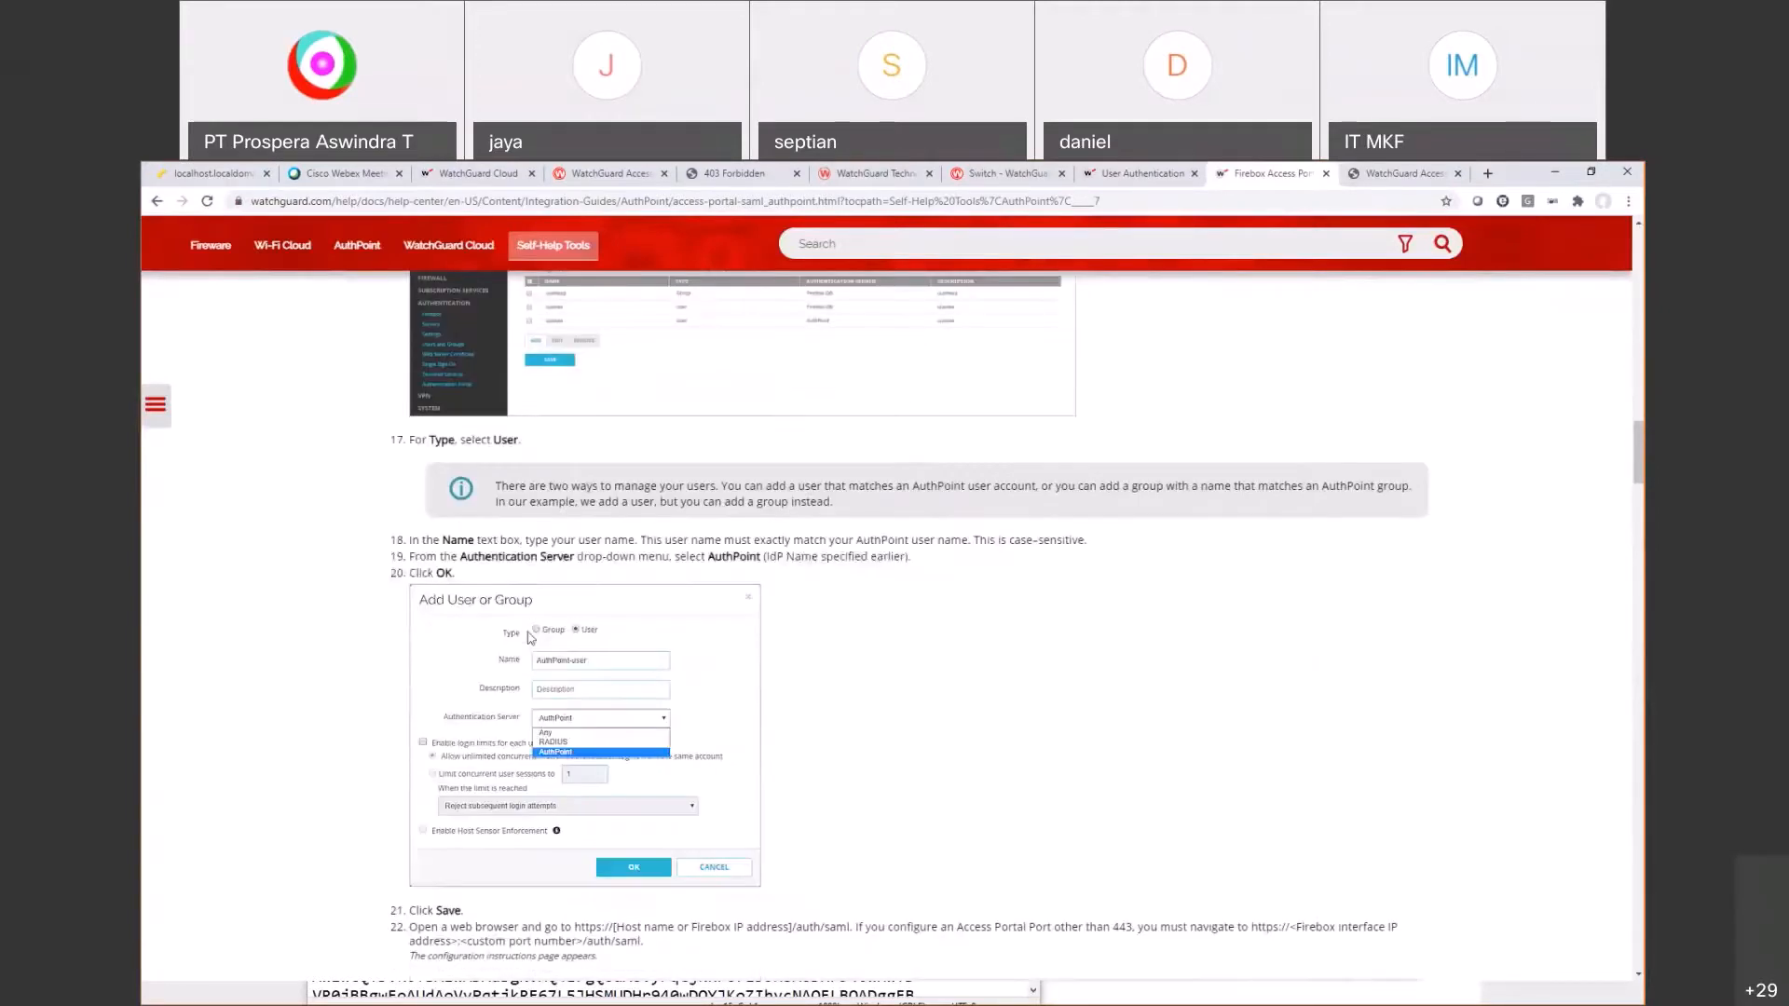
scroll(531, 639, down, 4)
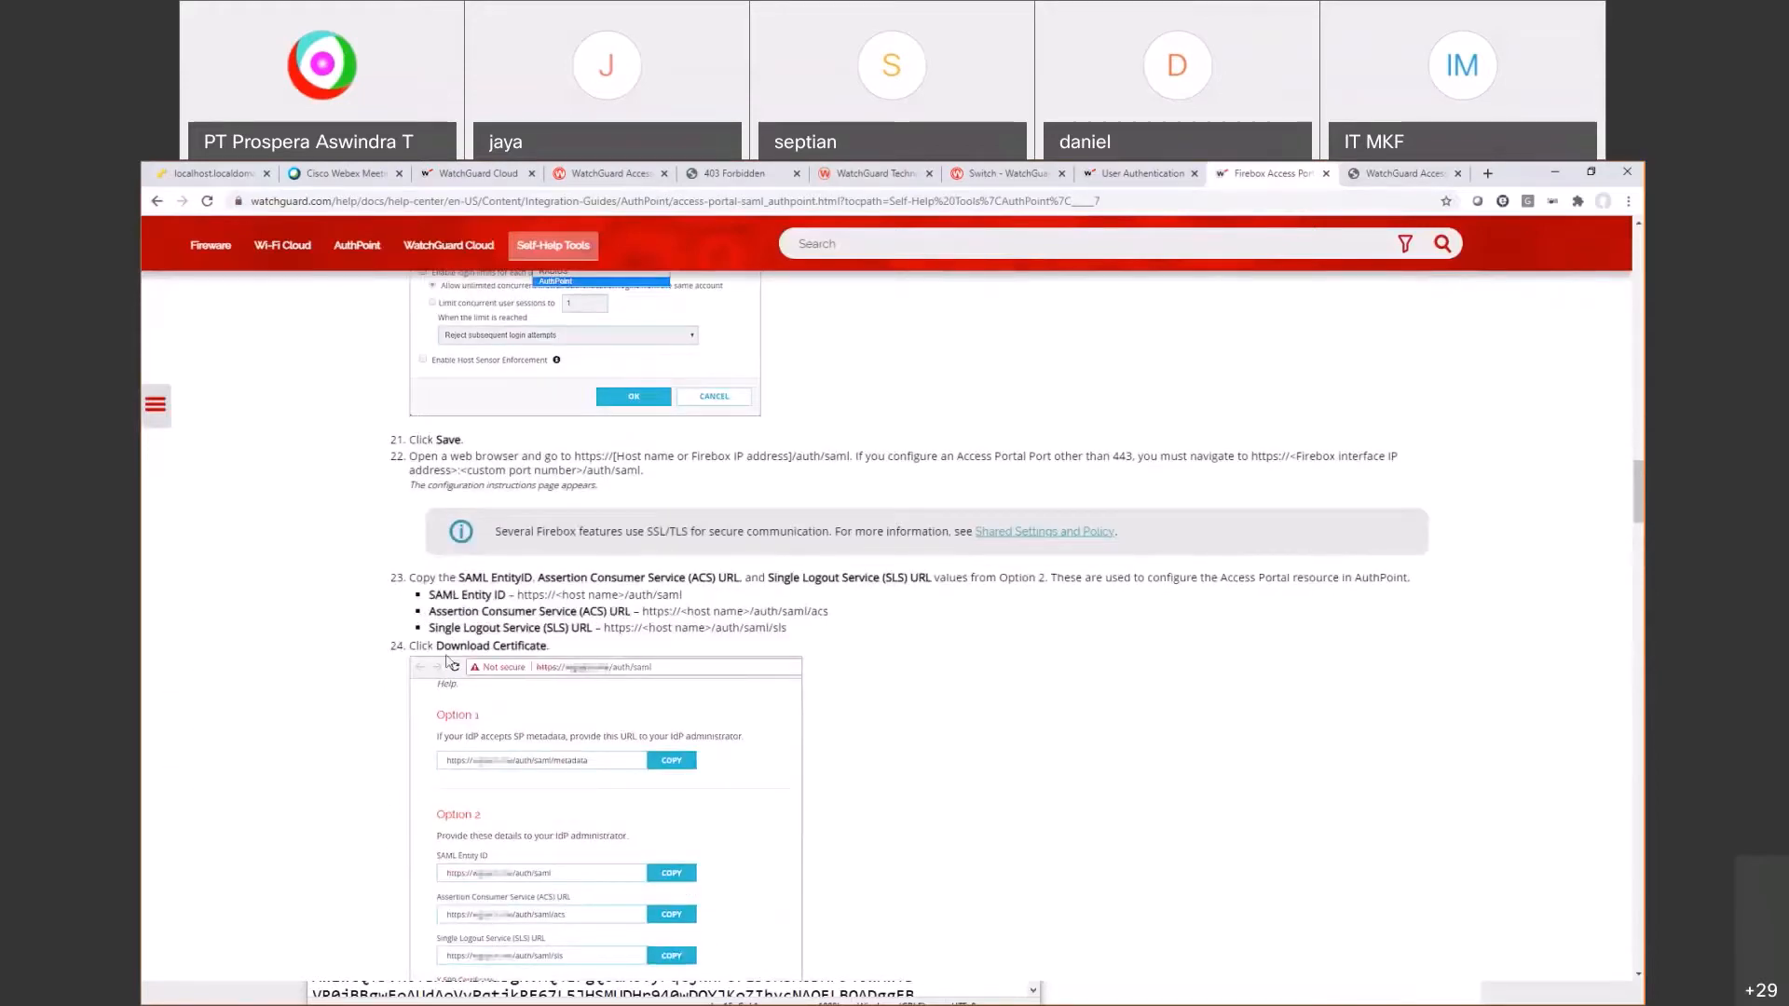
scroll(451, 663, down, 4)
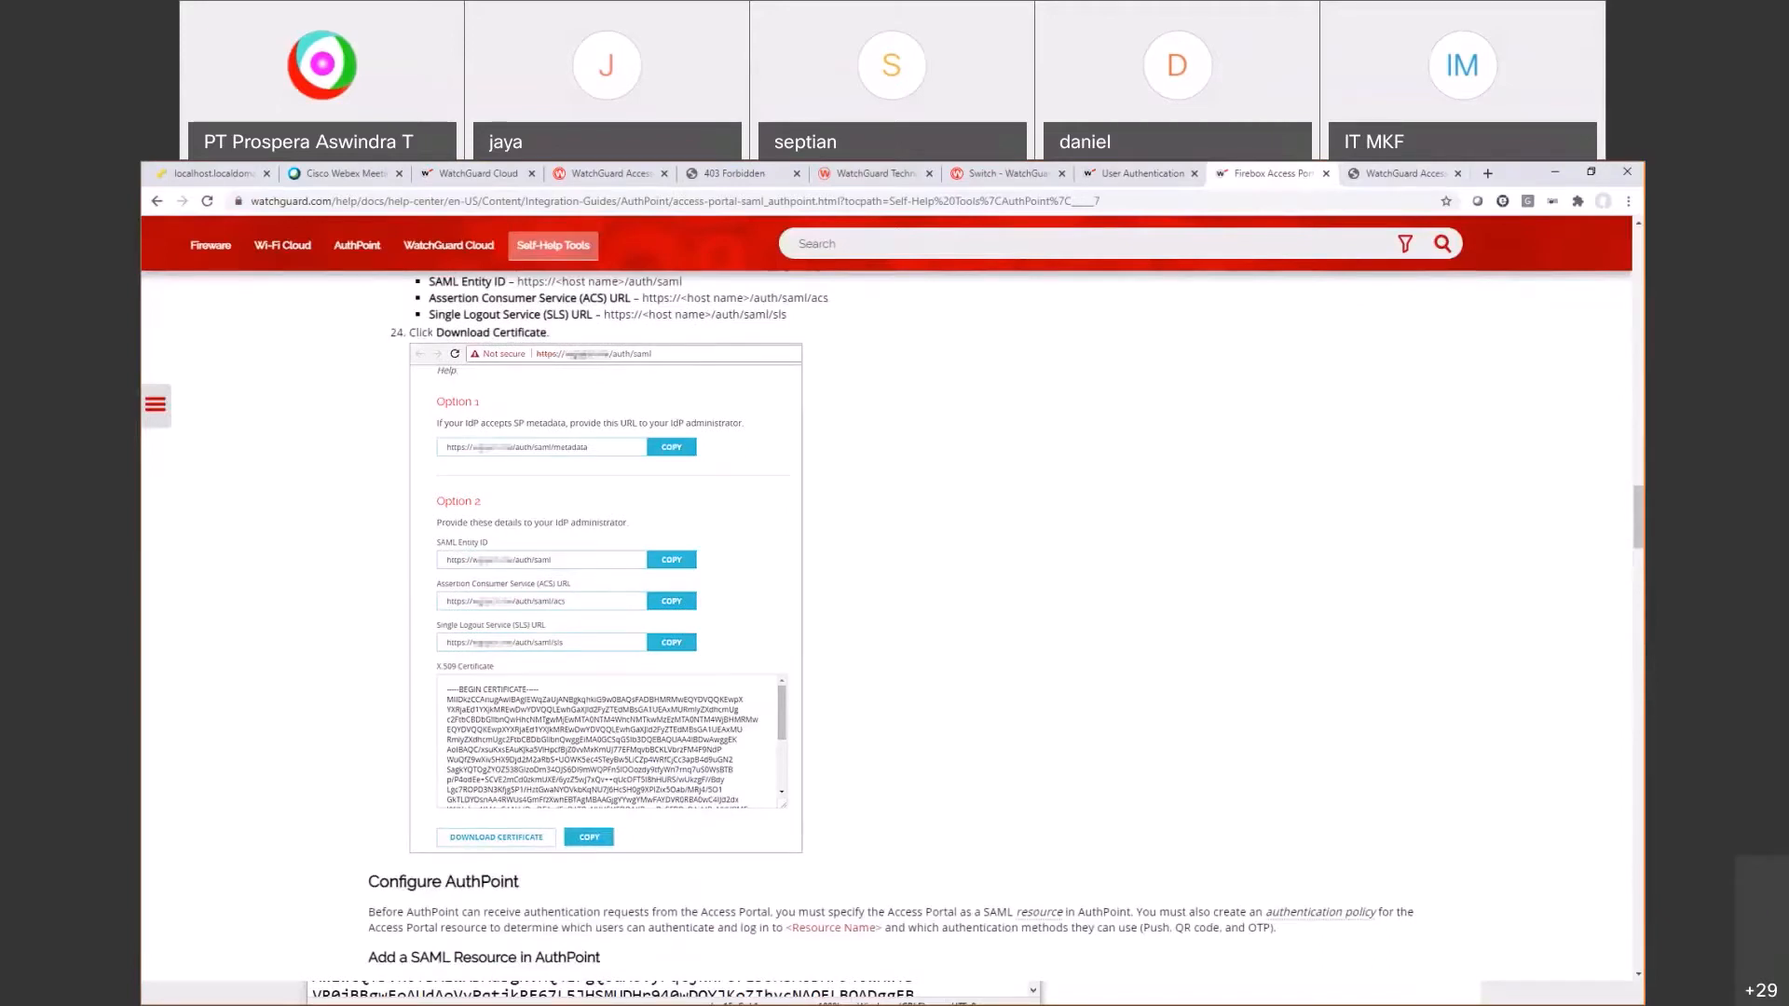
Step: Save the X.509 certificate from the SAML page as demo.aswindra.co.id.crt in Downloads
click(1404, 173)
scroll(251, 829, down, 3)
click(249, 955)
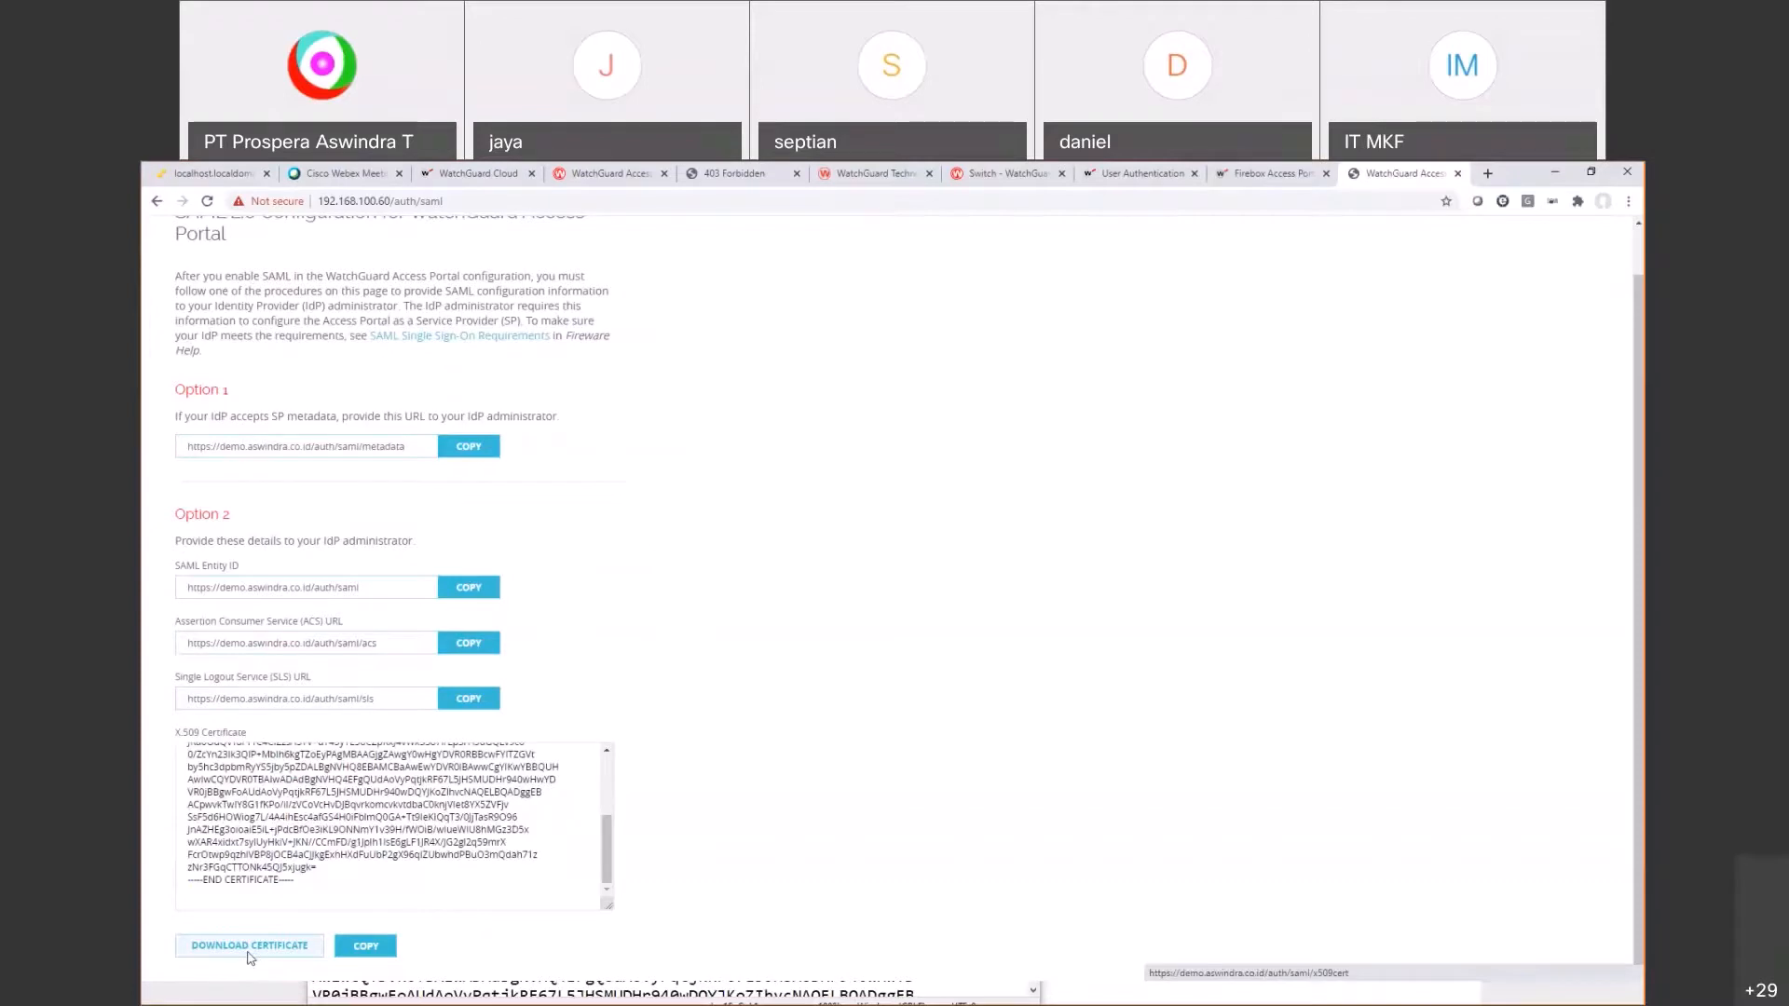
scroll(214, 317, down, 3)
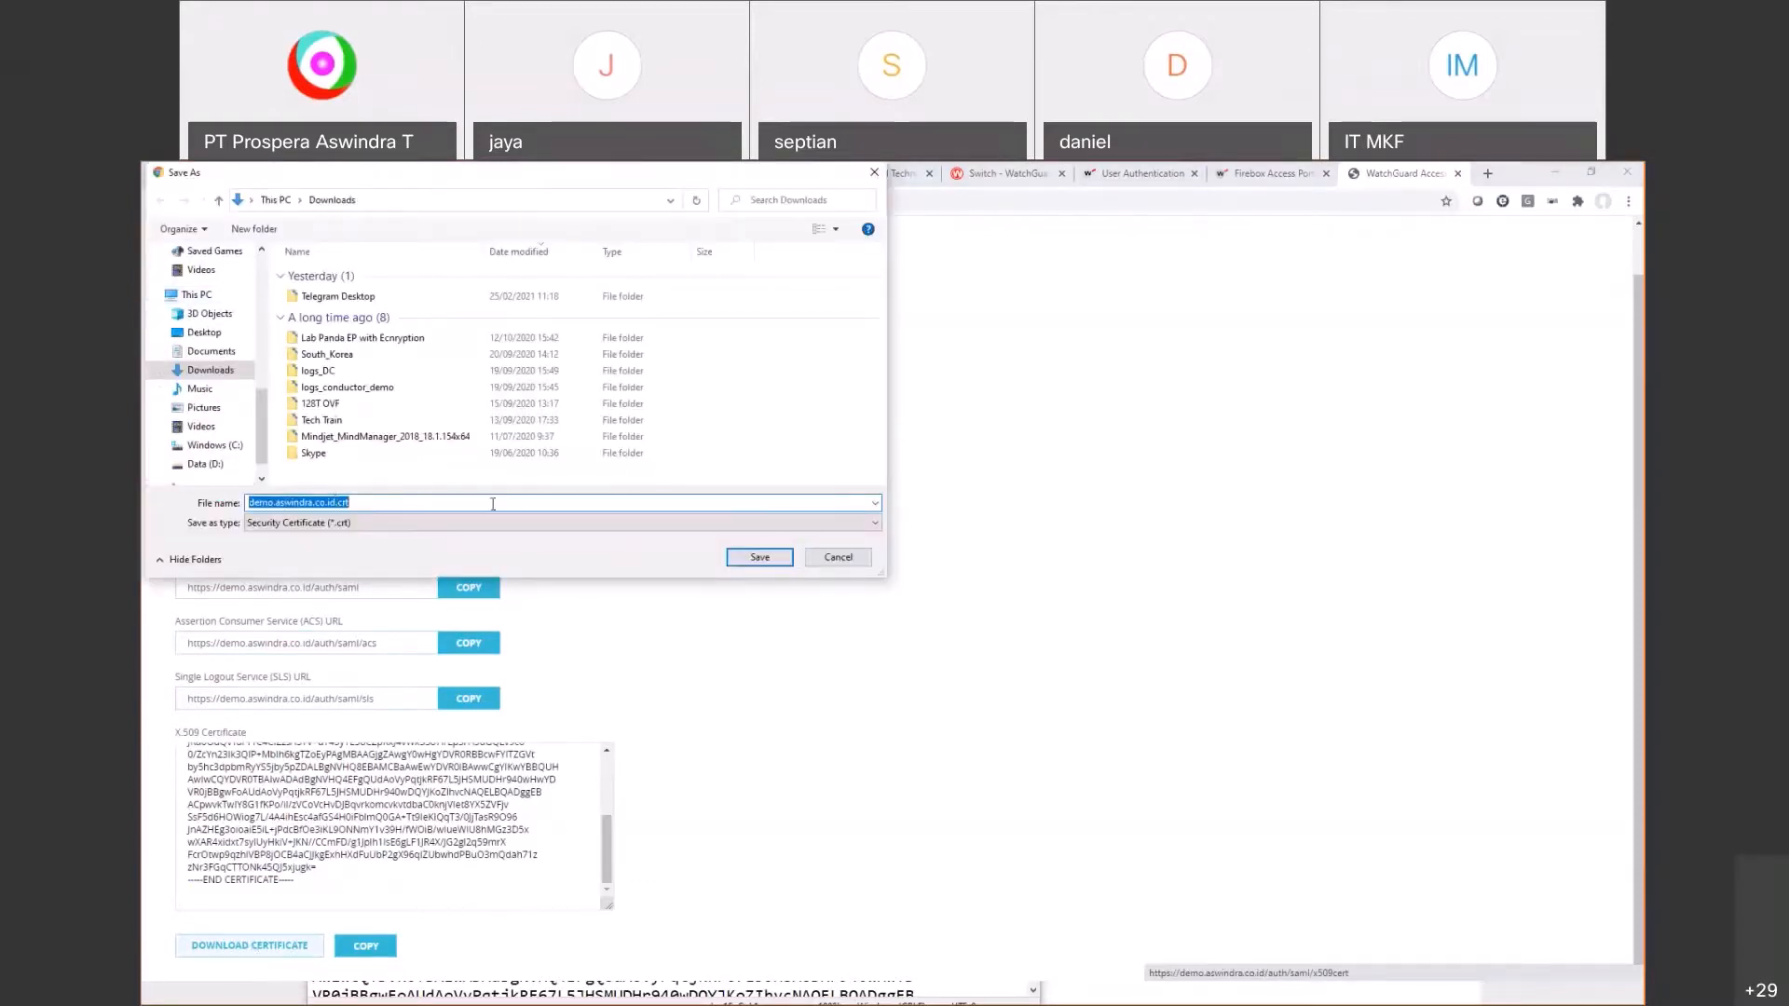
click(757, 556)
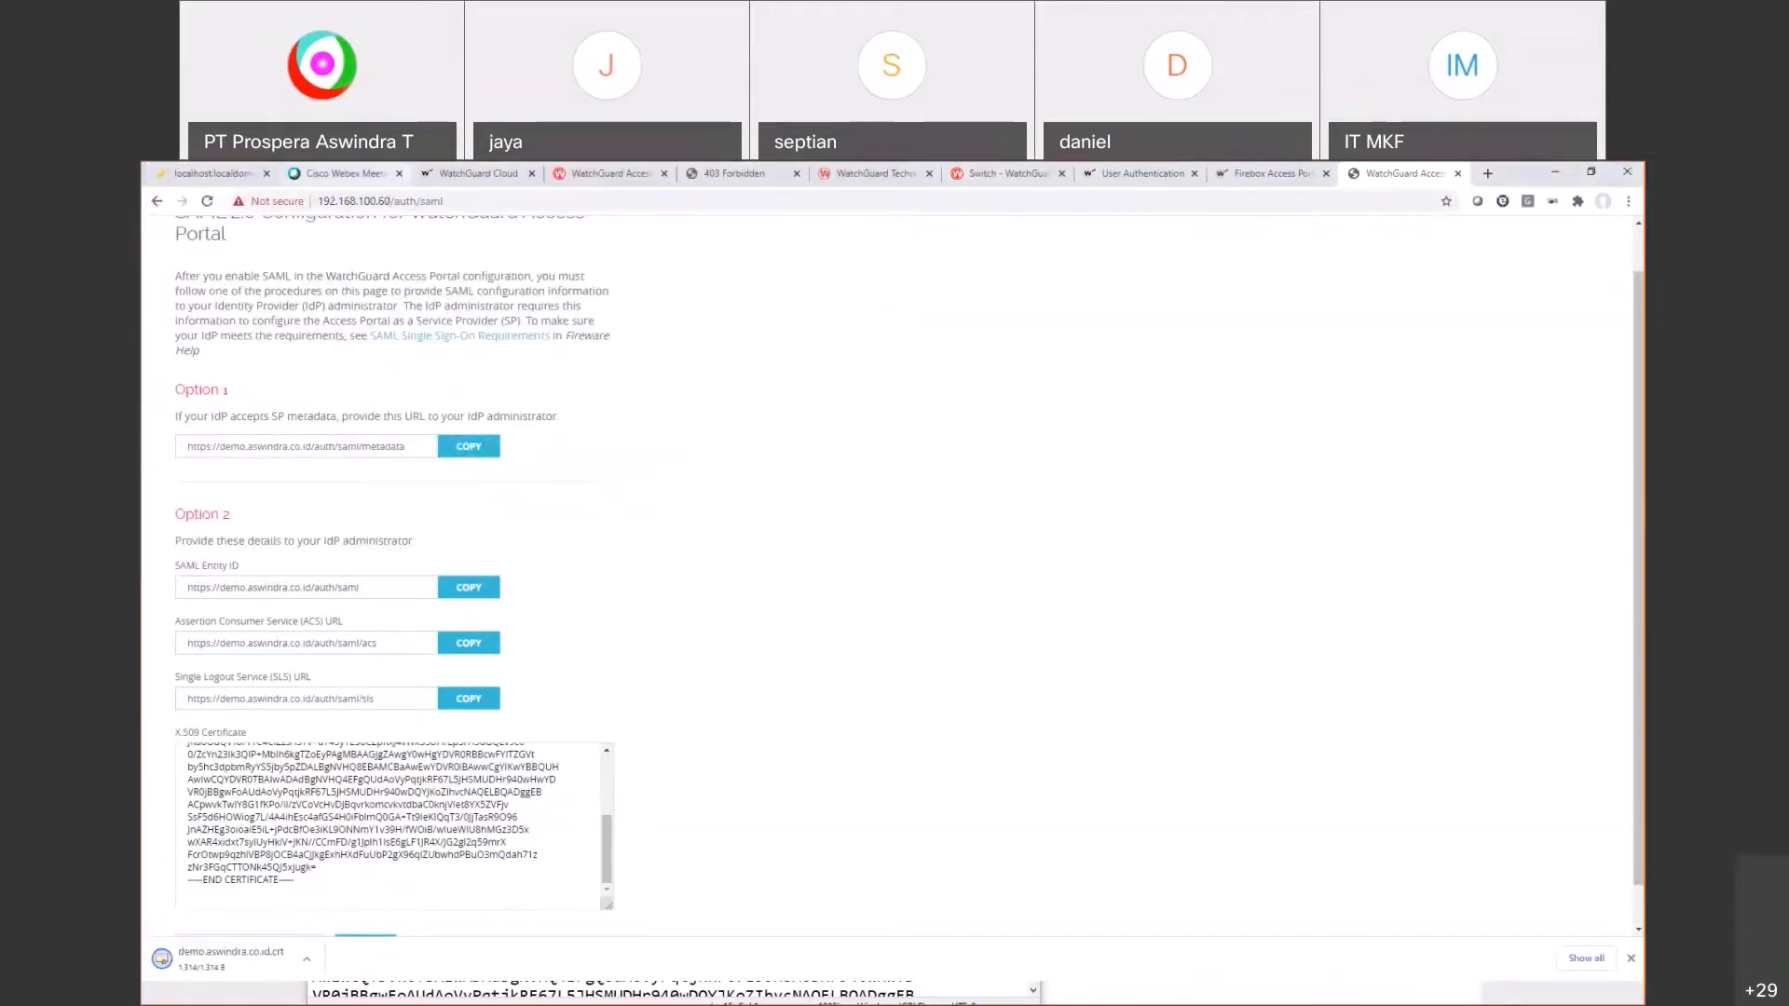
click(478, 174)
scroll(695, 667, down, 1)
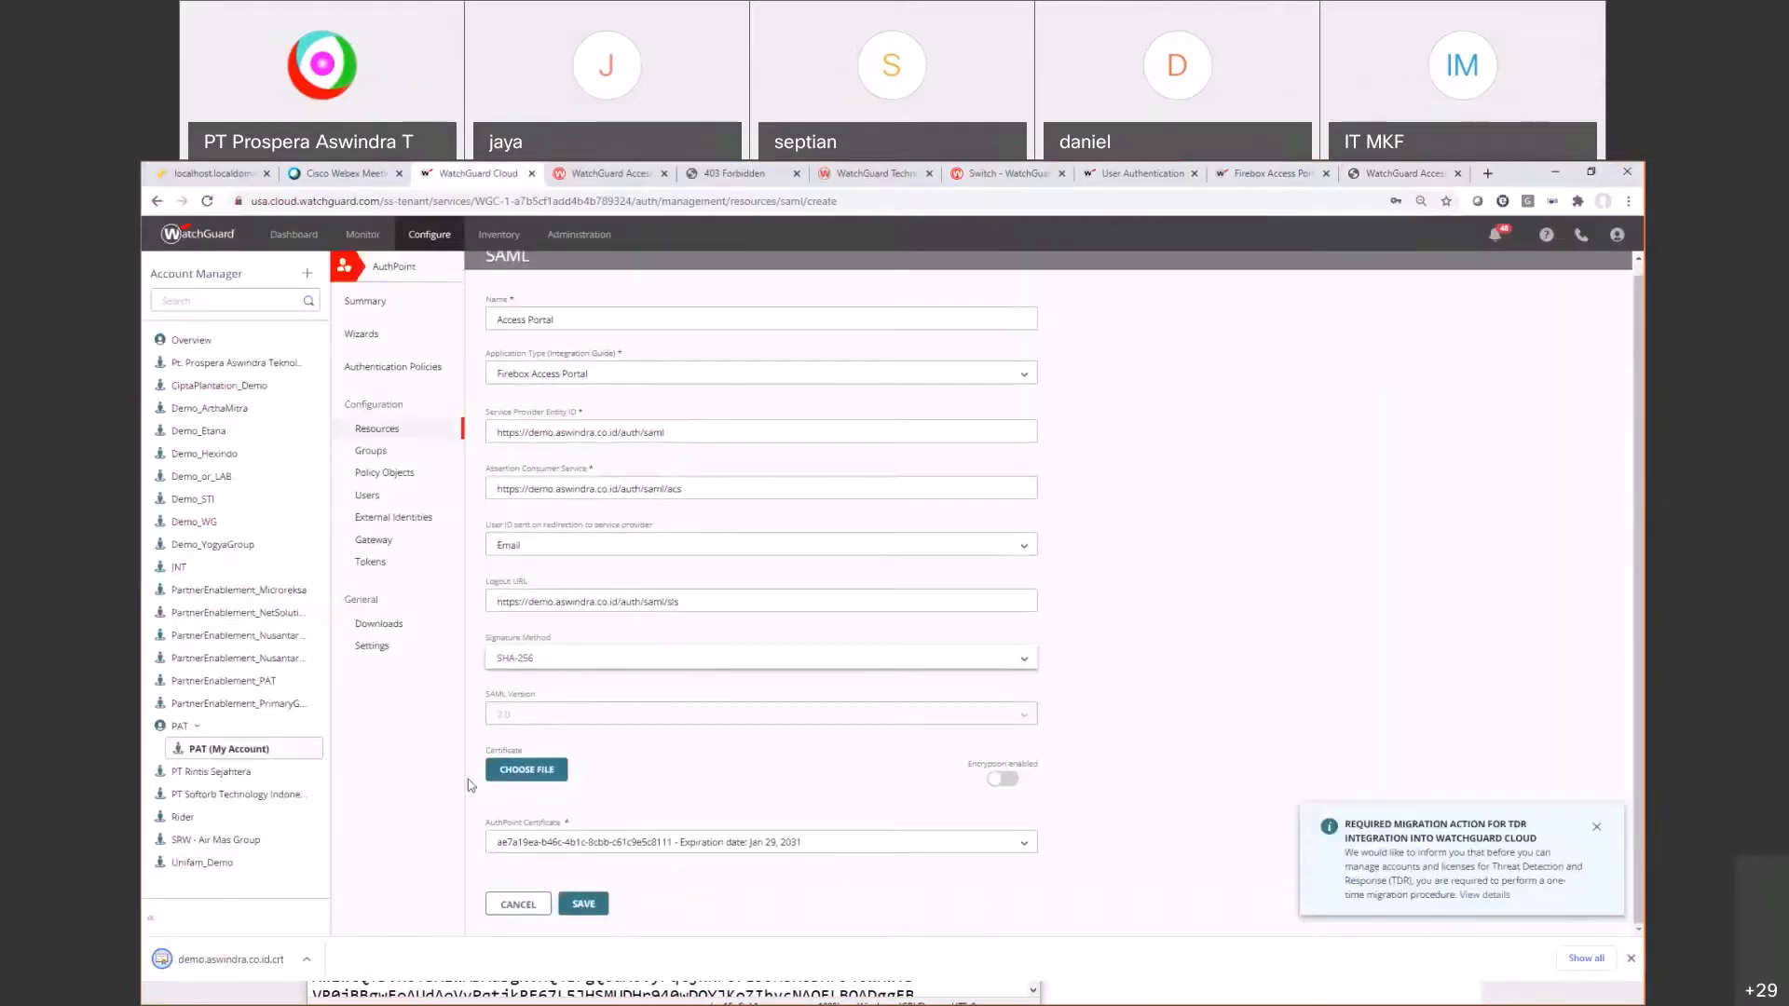
Step: Upload demo.aswindra.co.id.crt from Downloads as the resource's certificate
click(548, 768)
scroll(211, 308, up, 5)
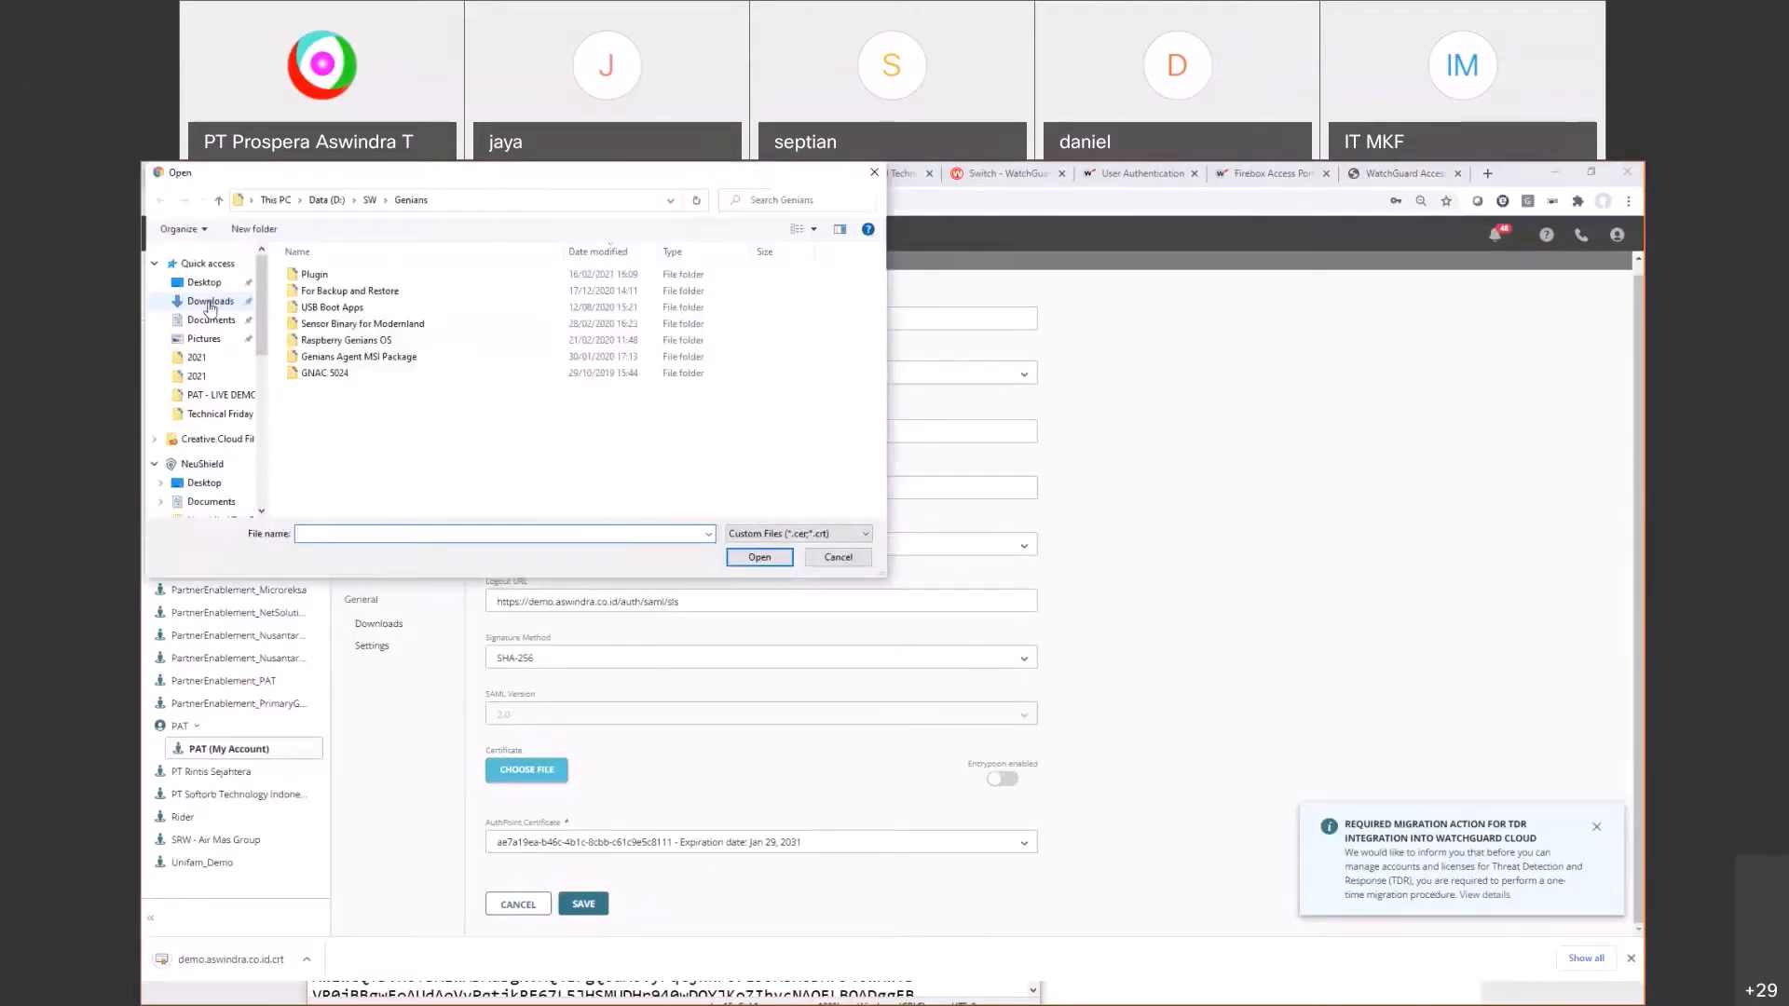
click(209, 304)
click(352, 297)
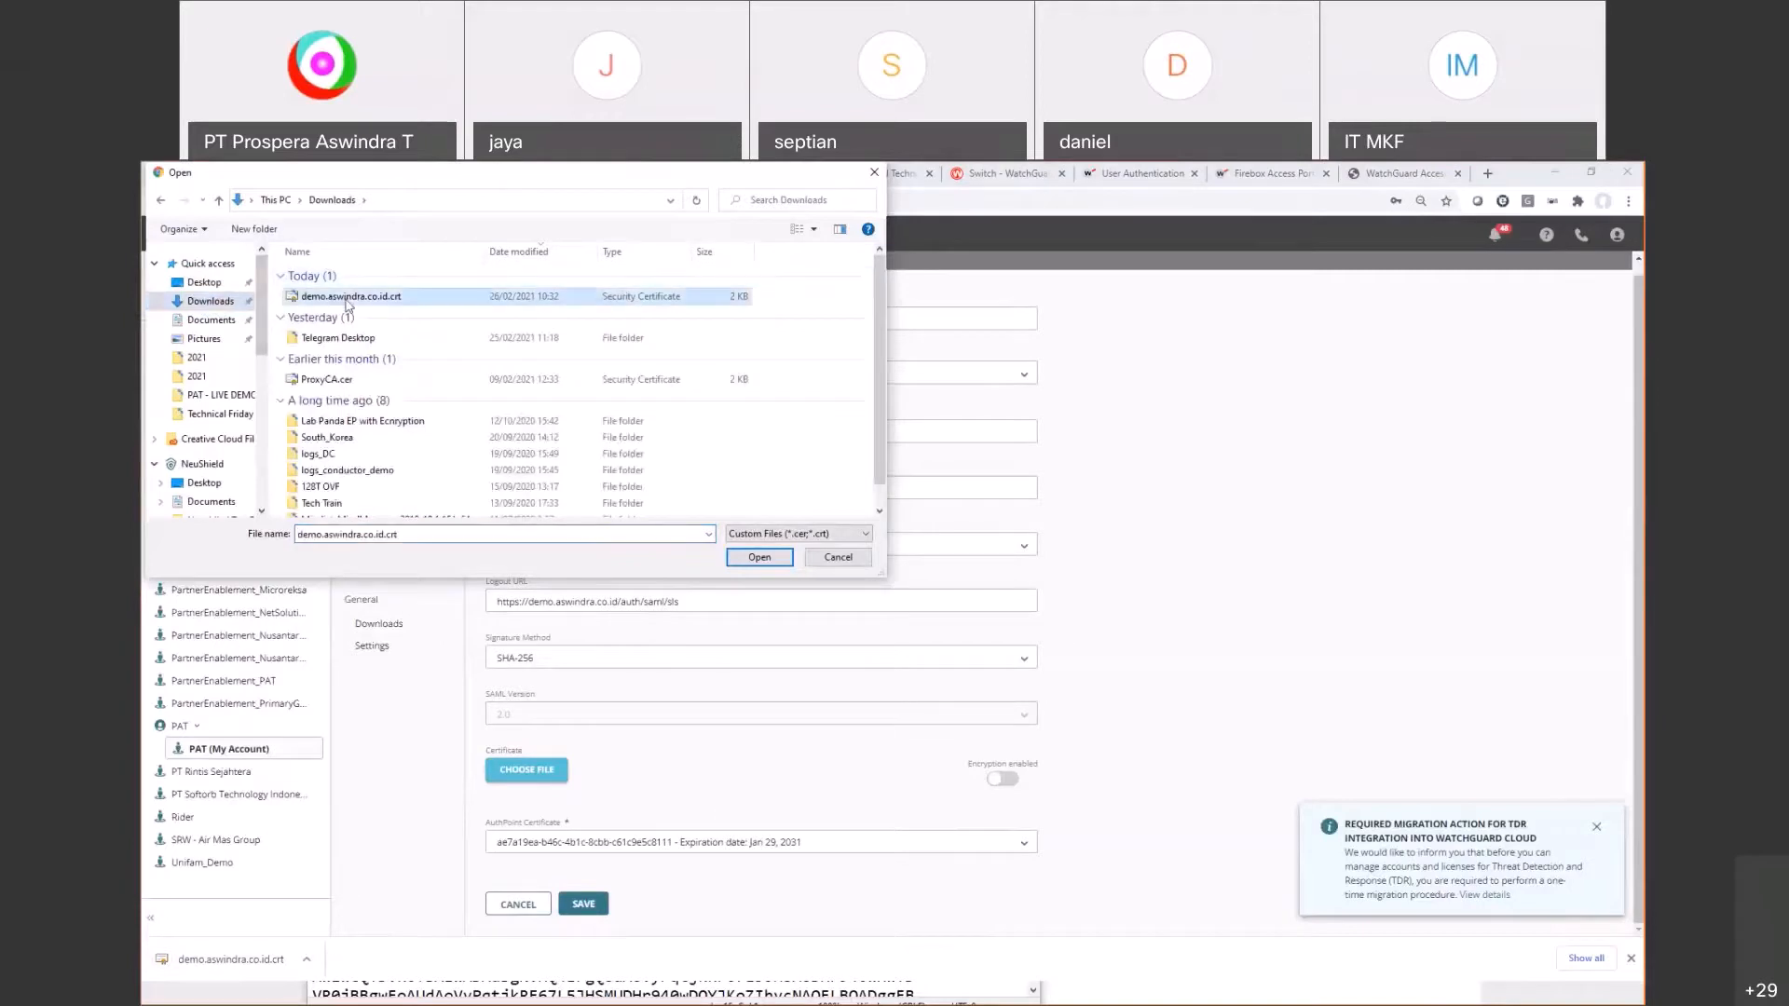
click(760, 558)
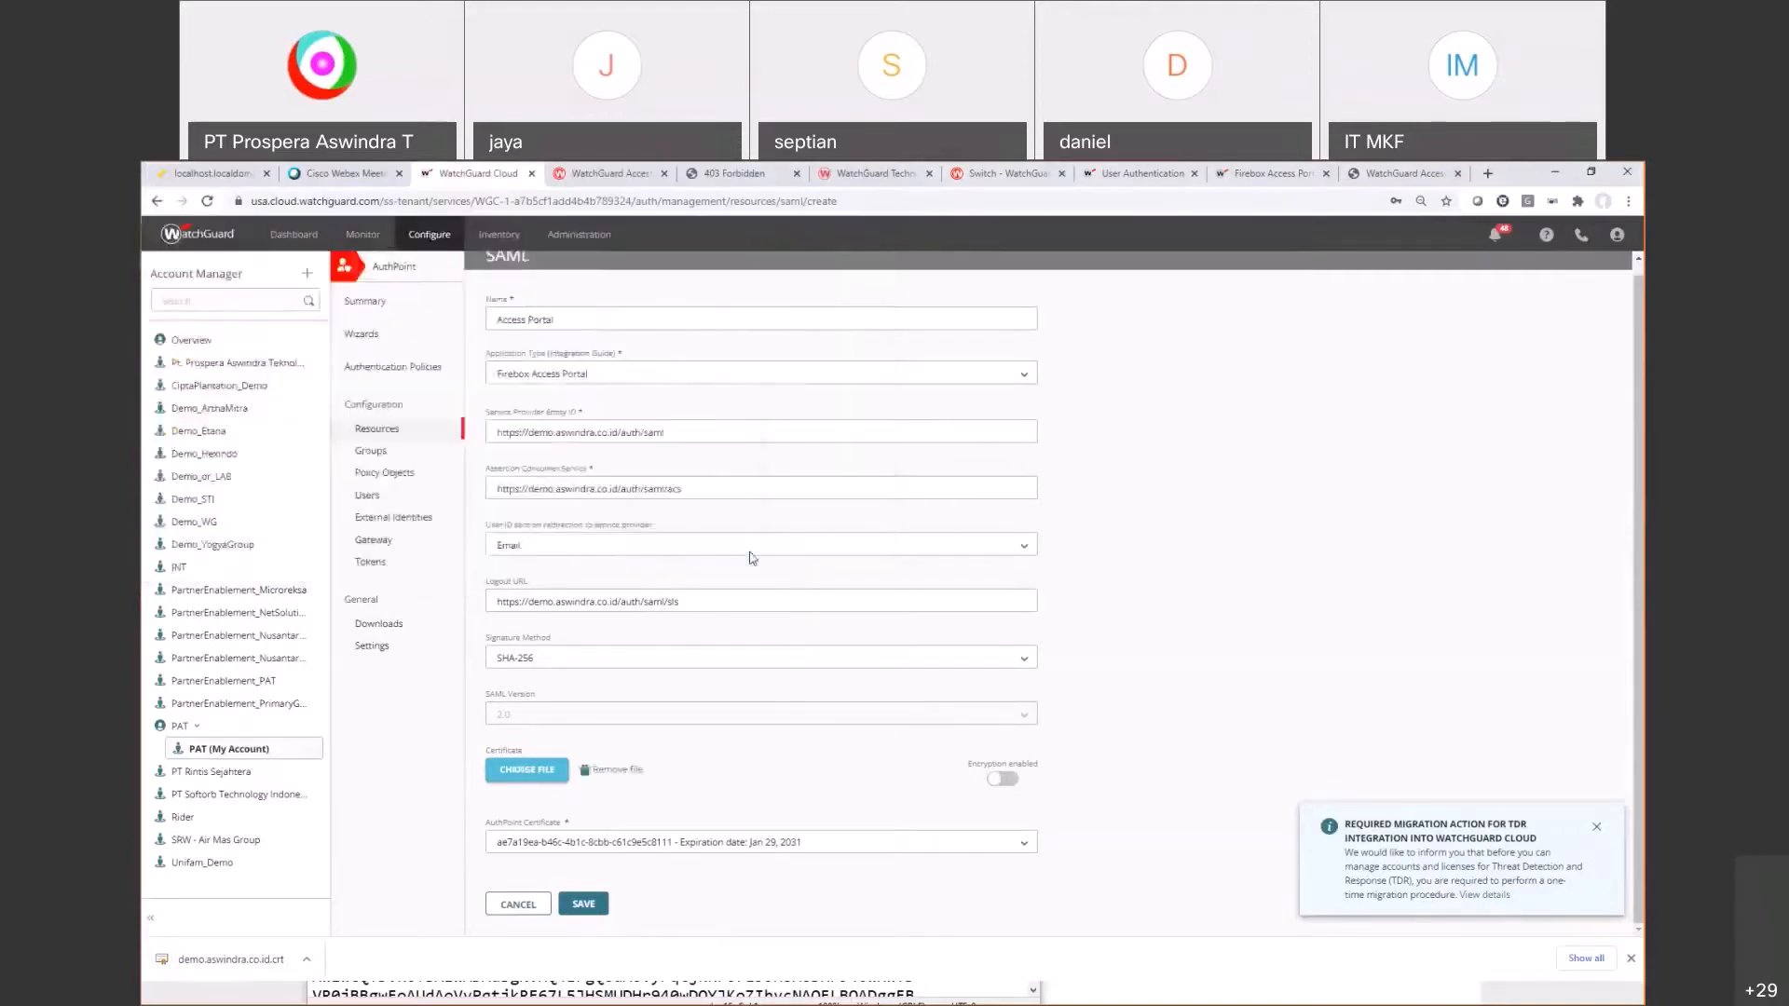
Step: Enable encryption, keep the existing AuthPoint certificate, and save the Access Portal resource
click(1259, 174)
scroll(759, 738, down, 2)
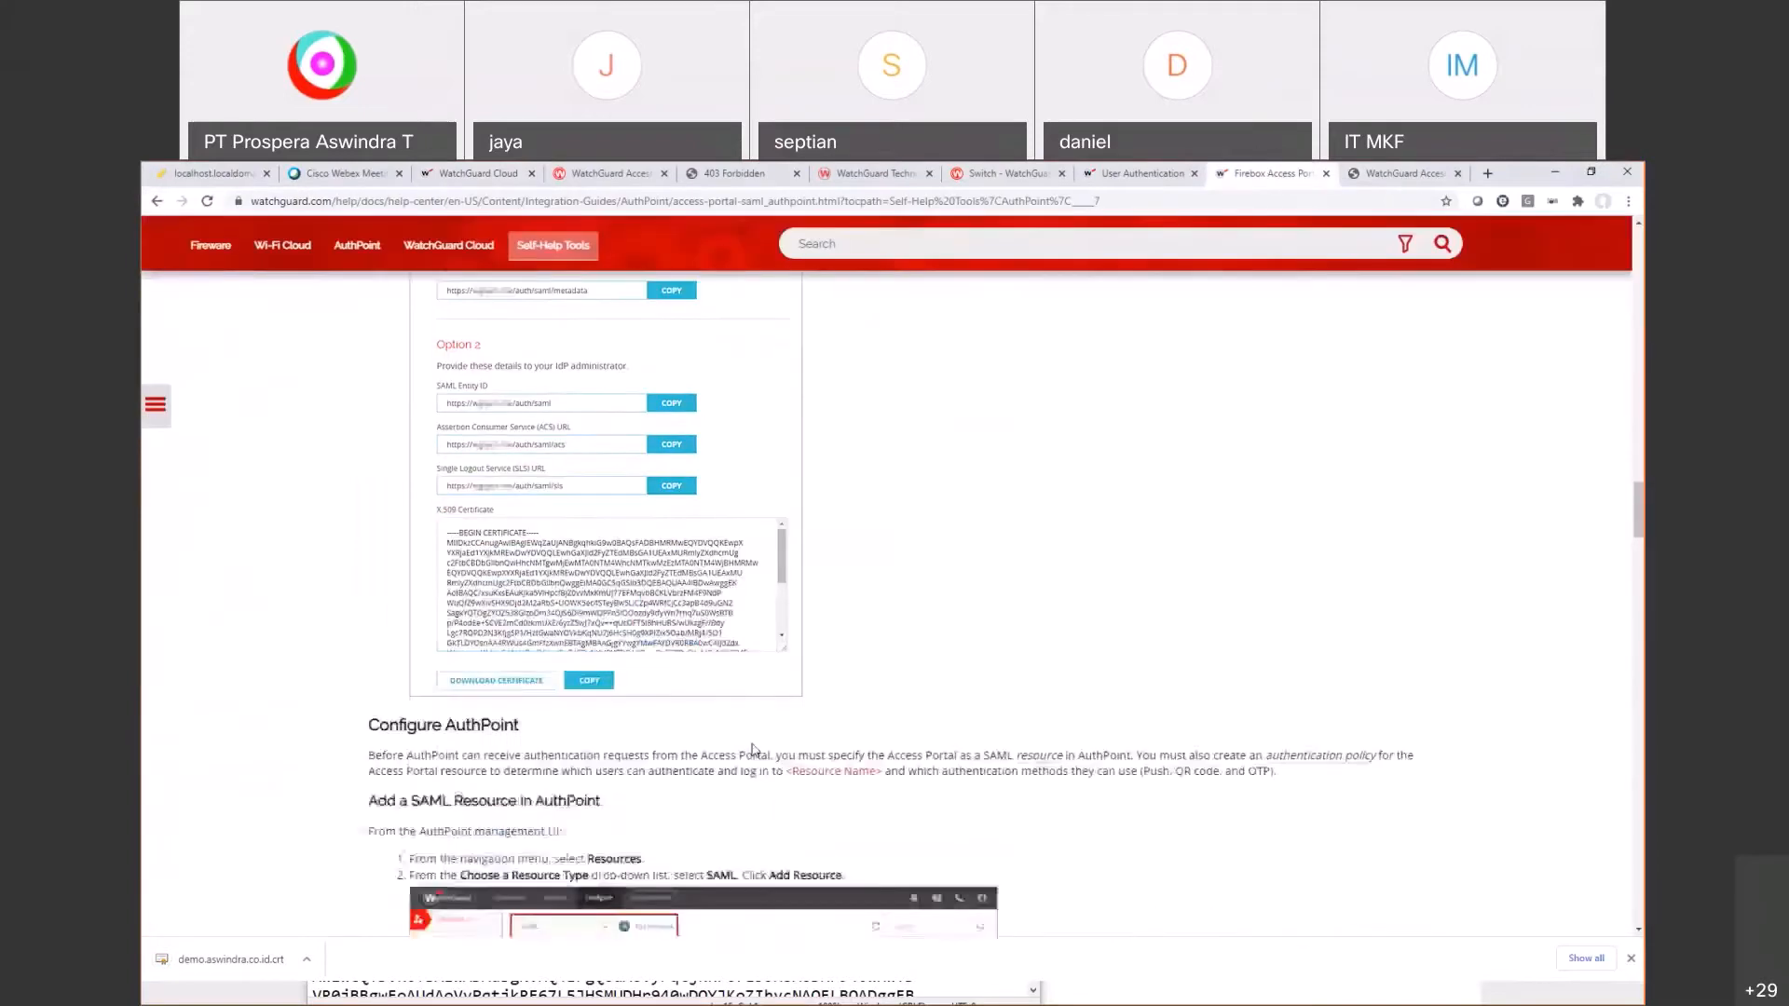
scroll(759, 745, down, 10)
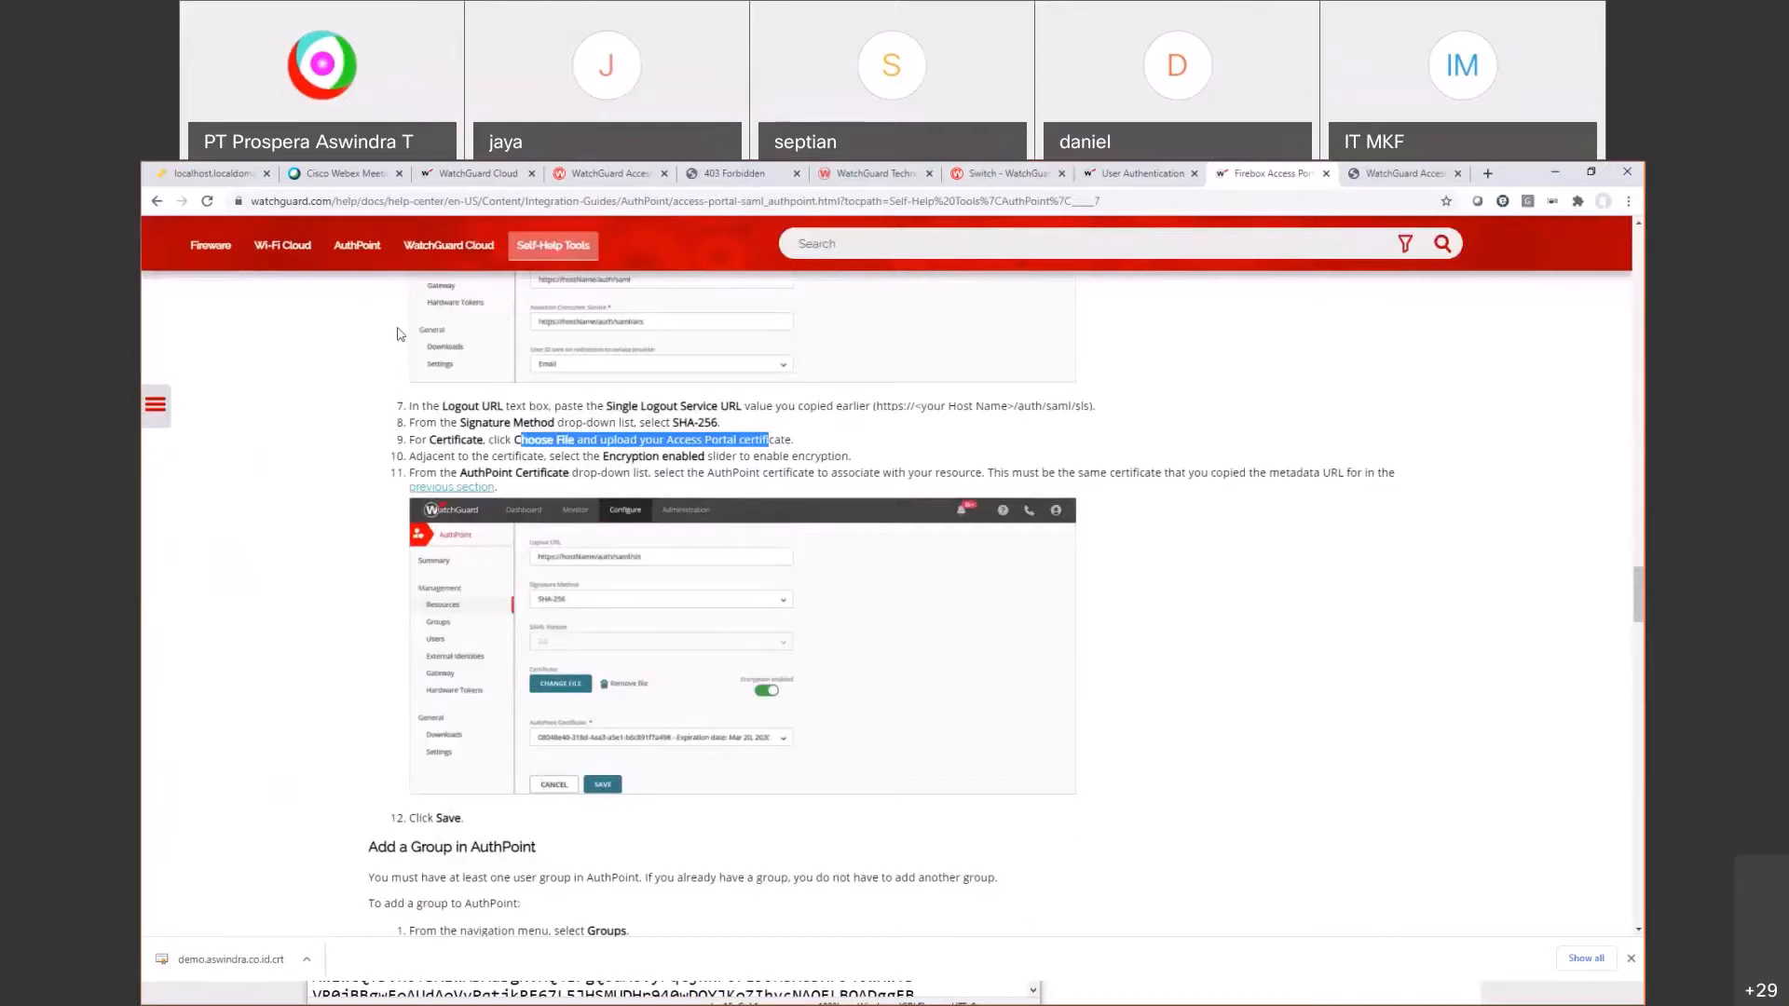
click(477, 174)
click(999, 779)
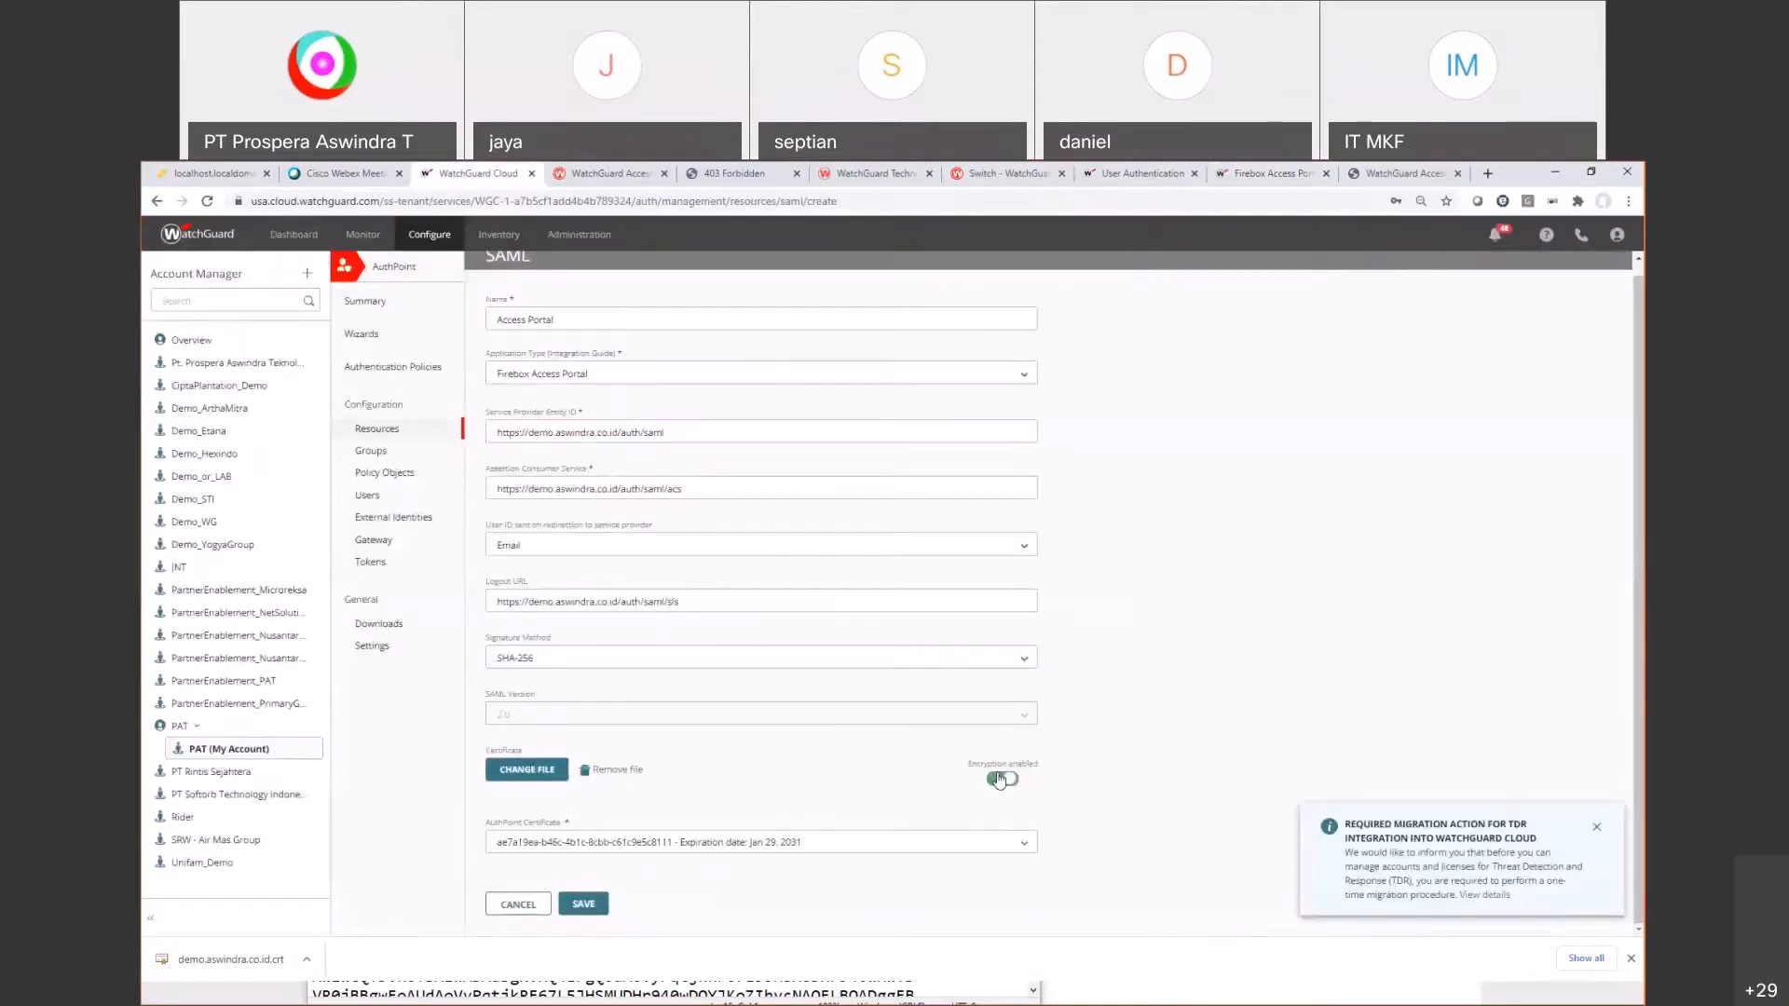
click(687, 839)
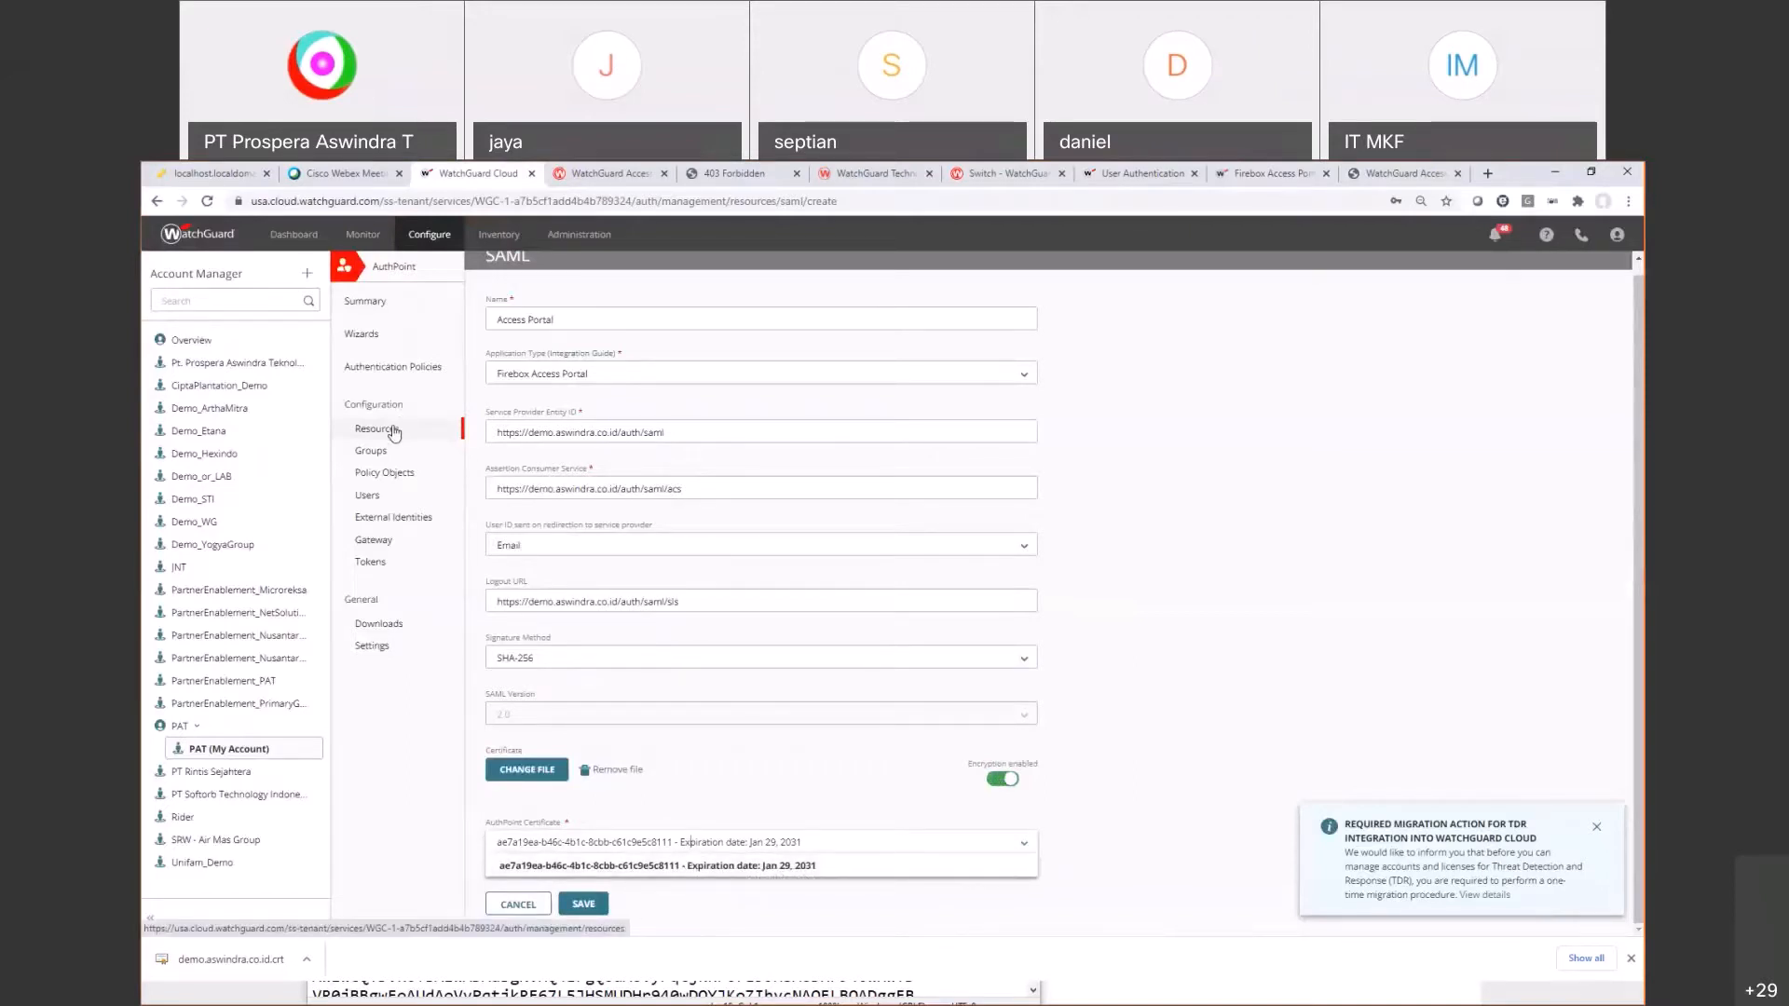
click(592, 869)
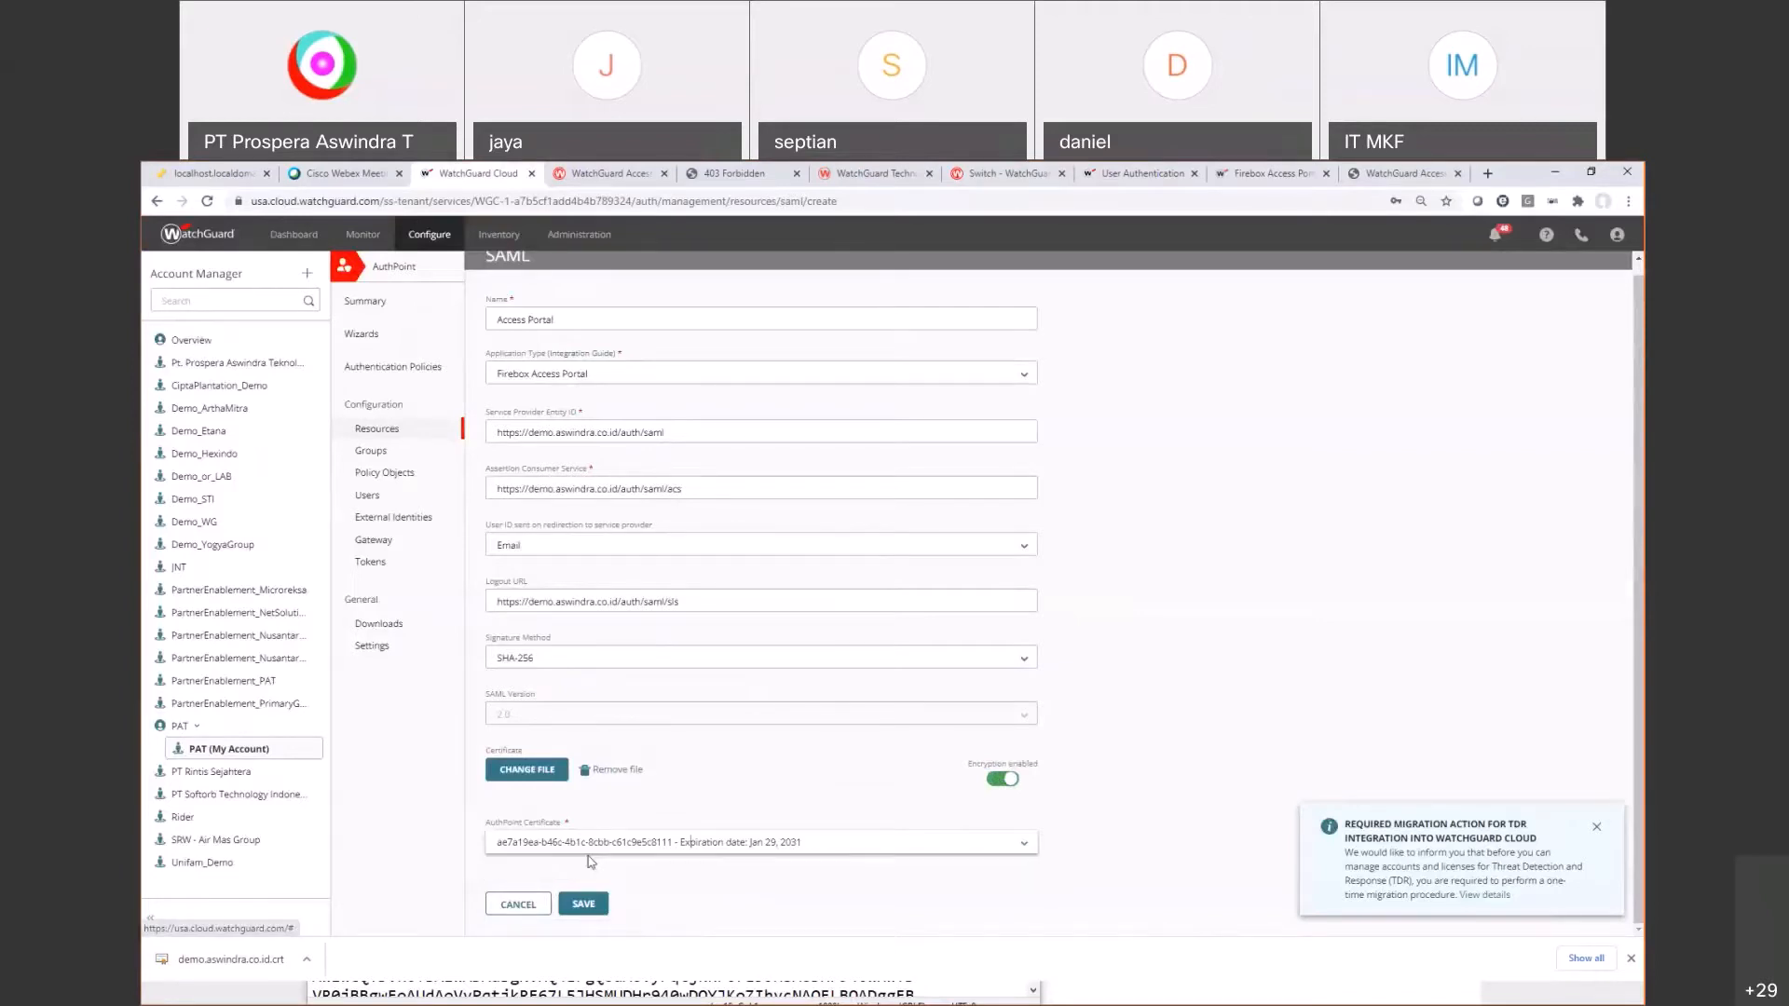
click(570, 909)
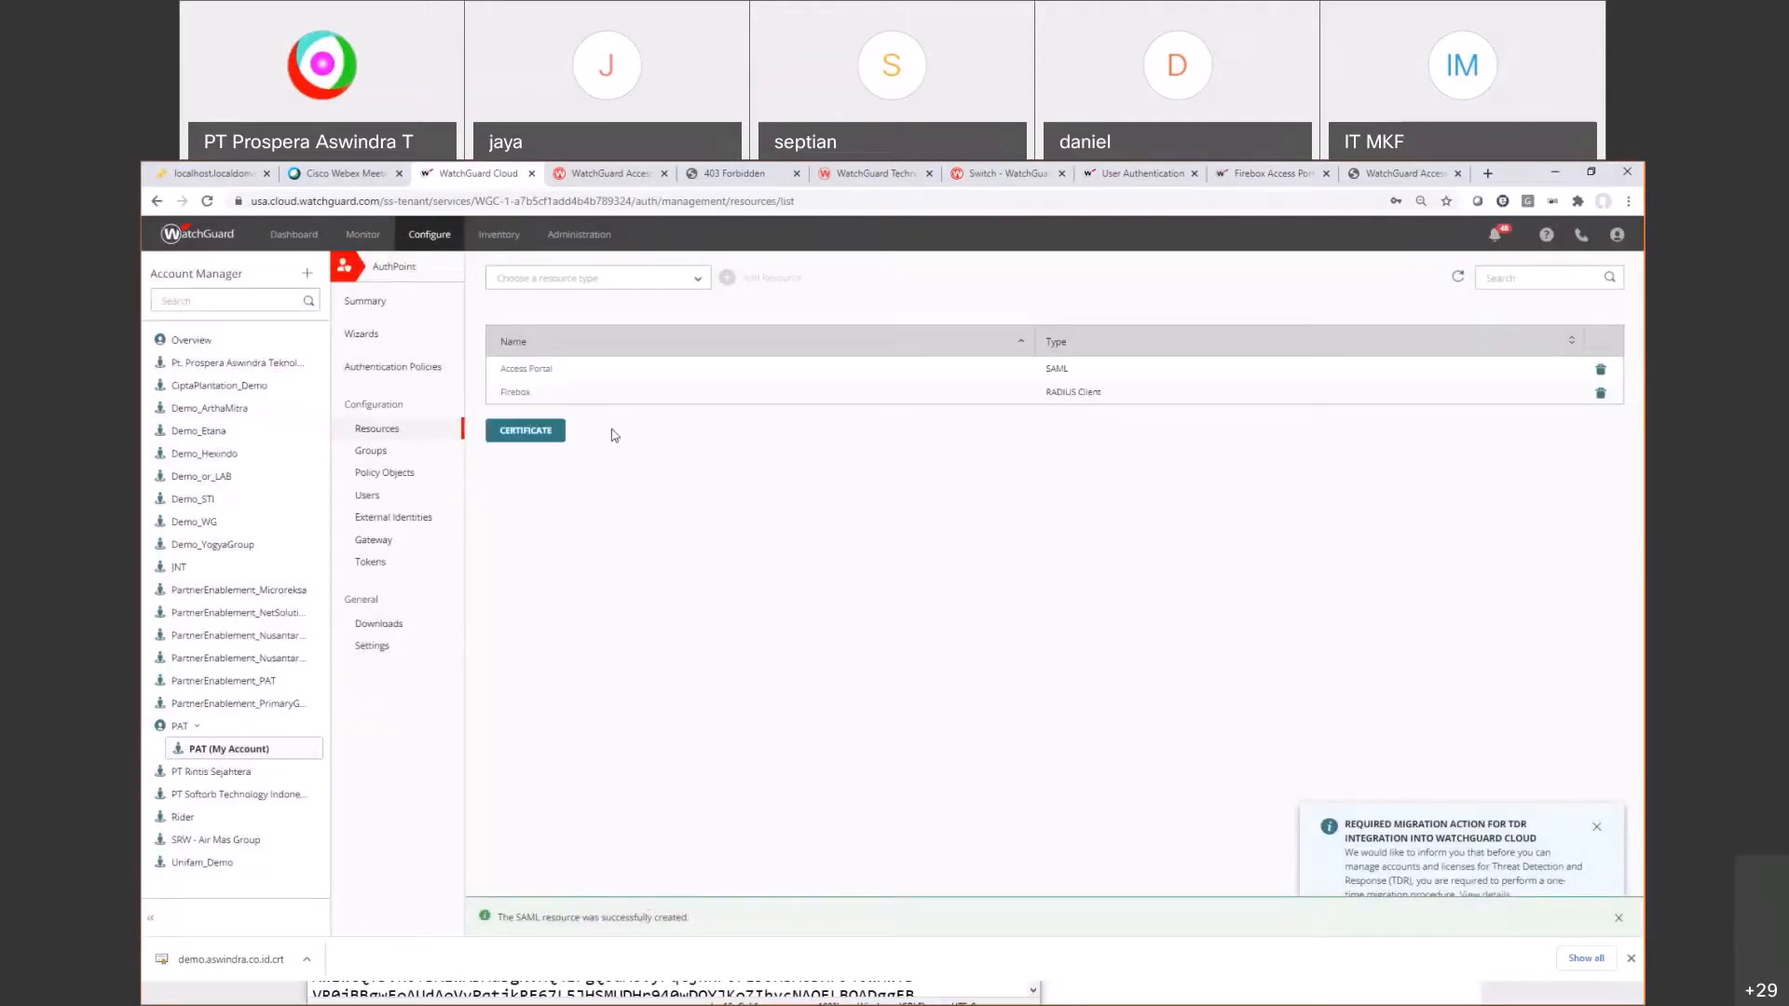
click(1486, 173)
text(ht)
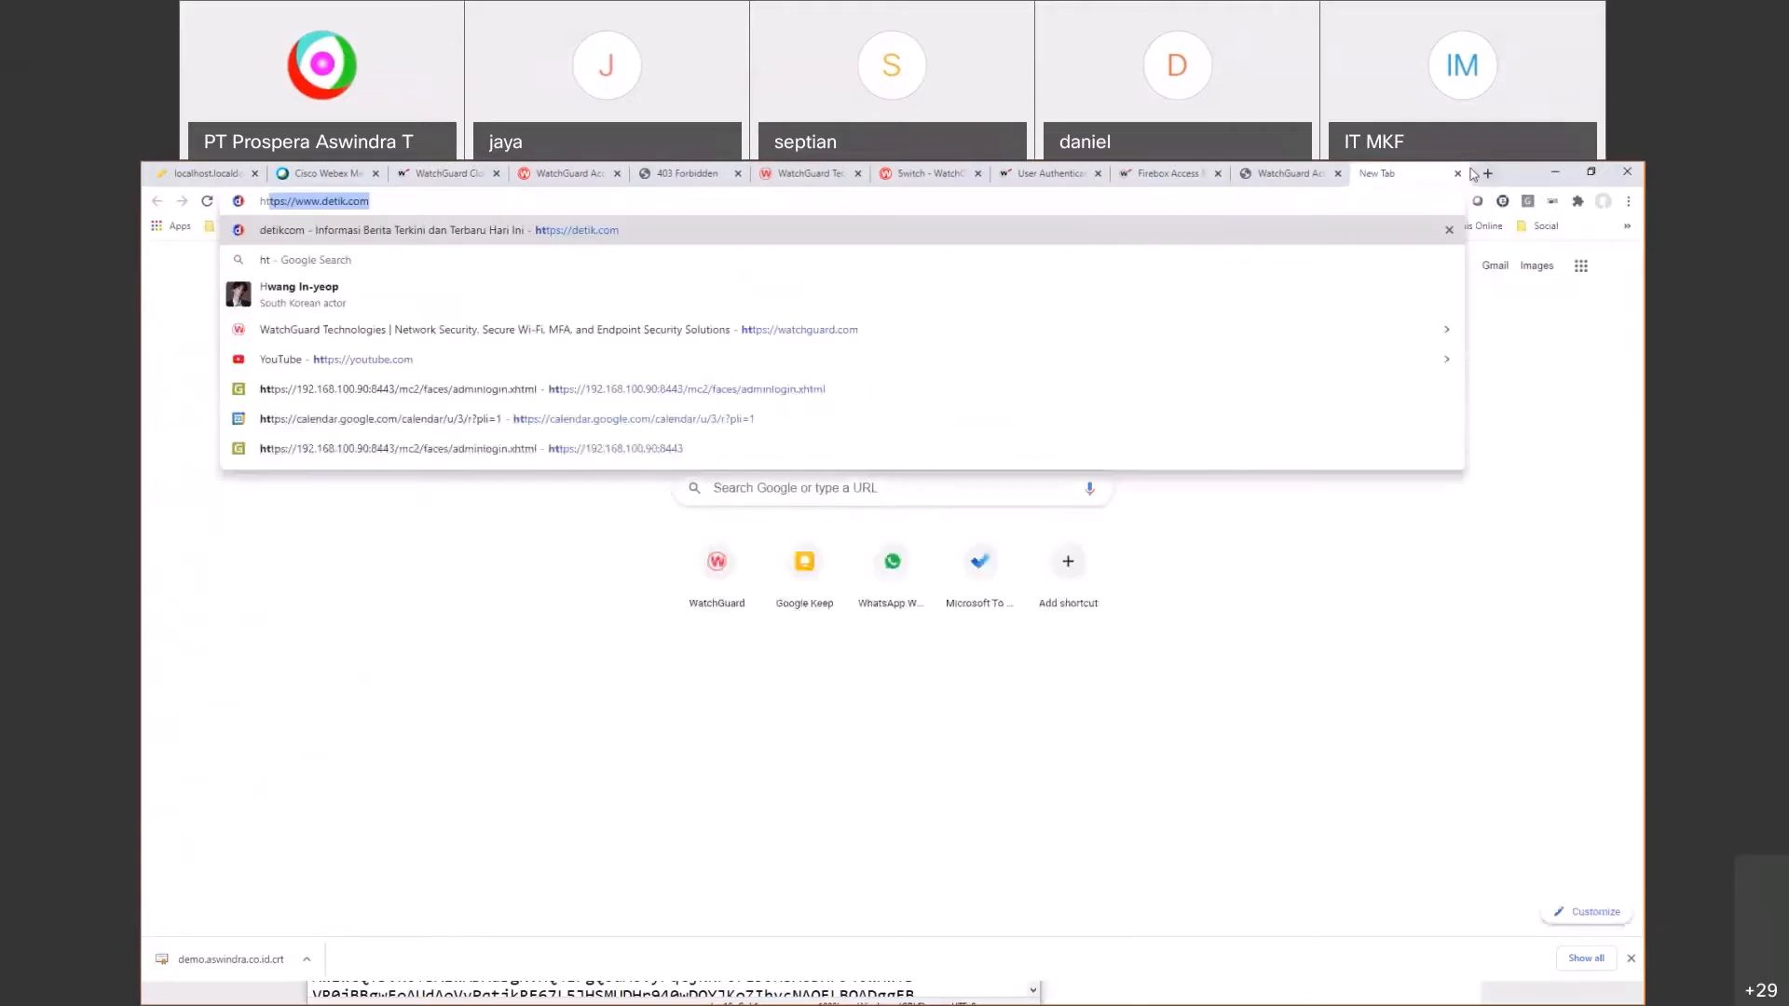
text(tps://demo)
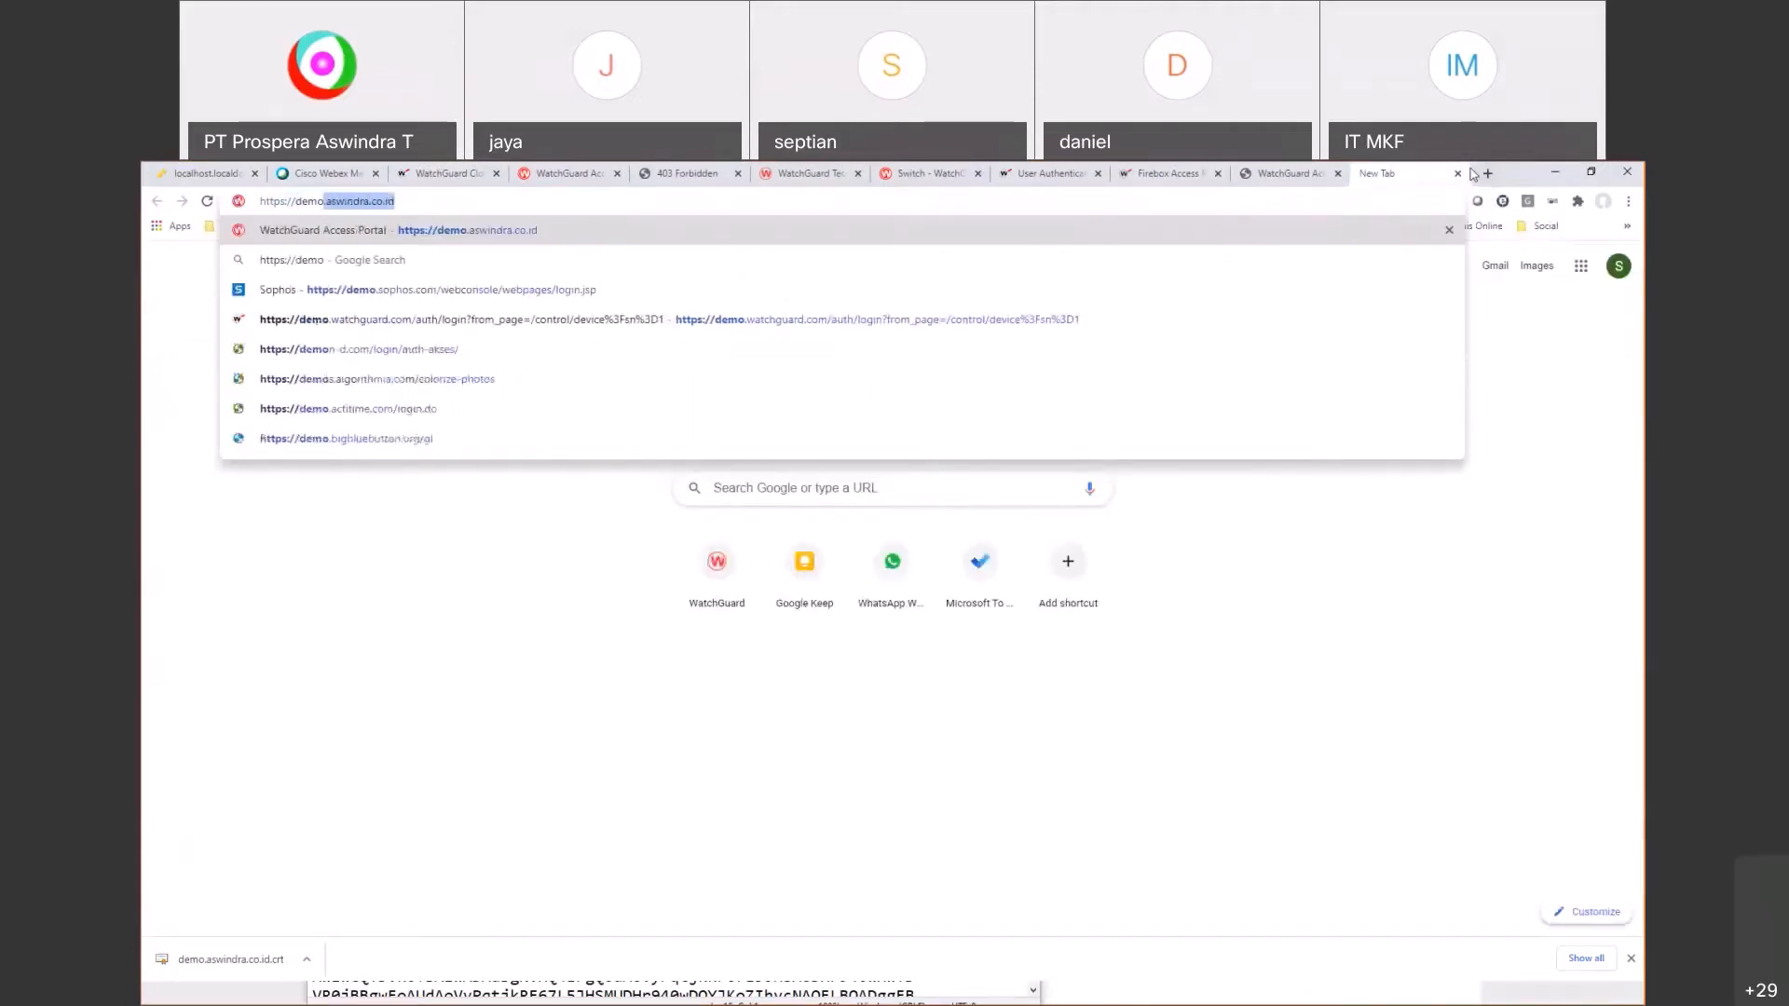
key(Return)
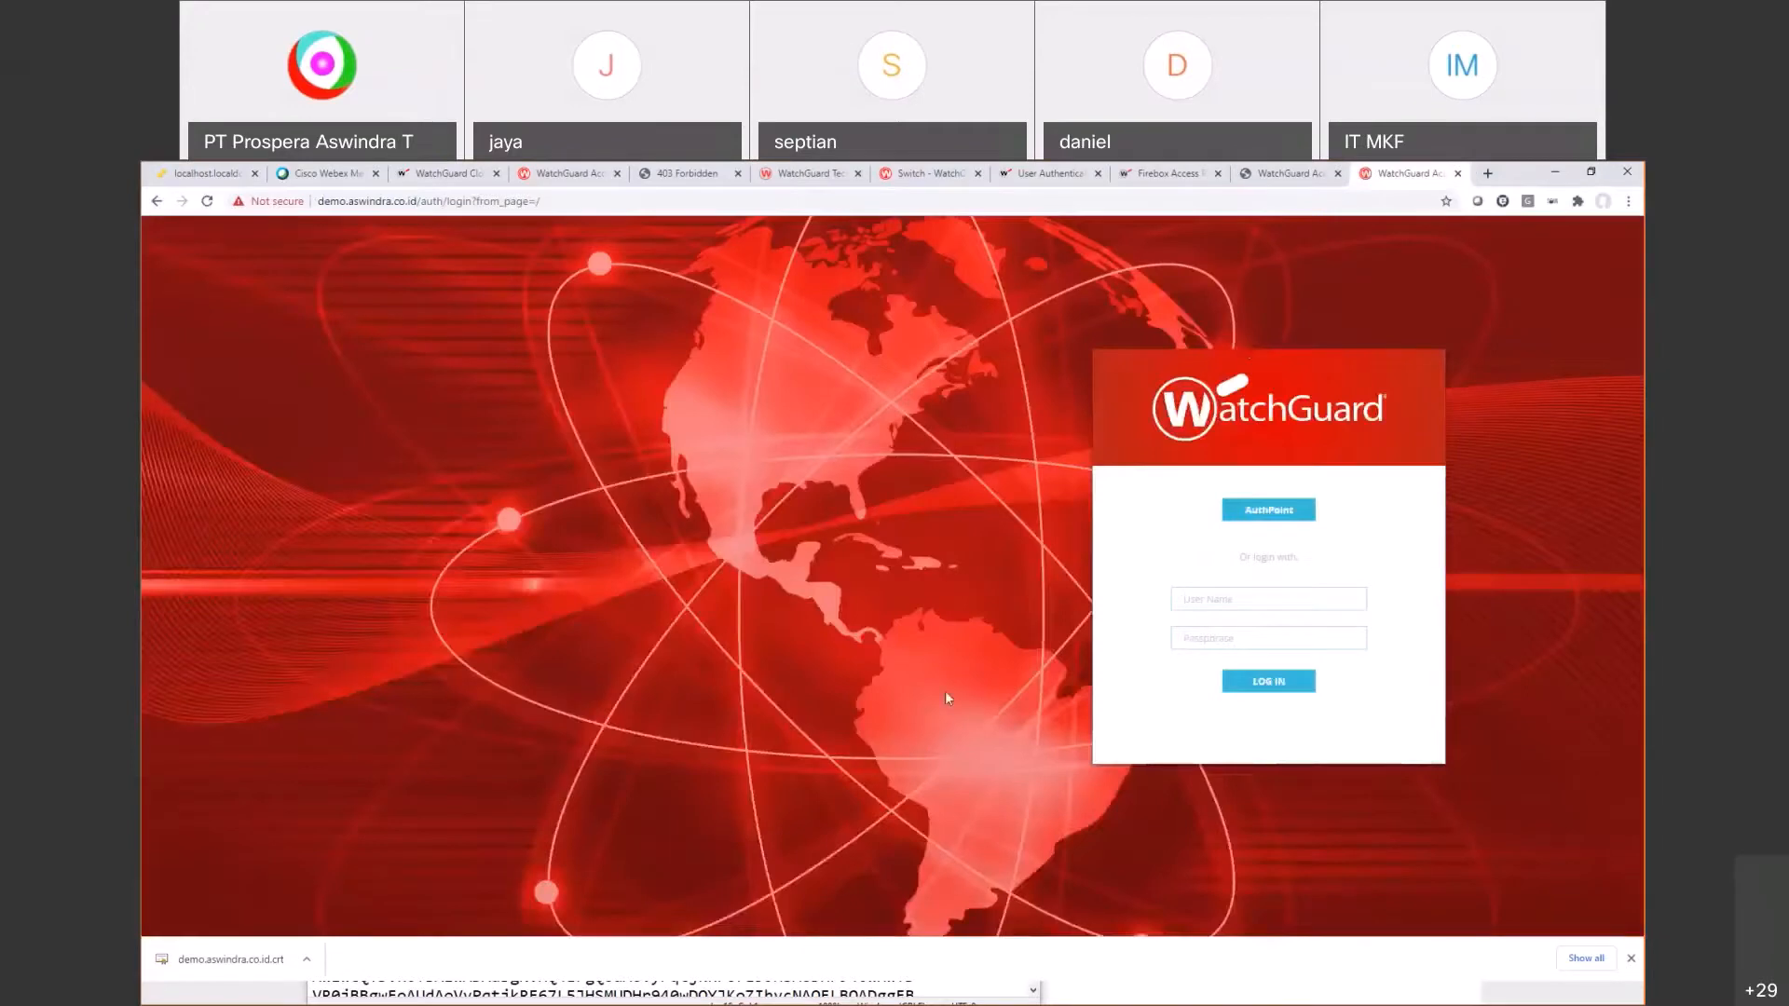
Step: In Policy Manager, close the user dialogs and view the Access Portal's SAML settings
key(alt+Tab)
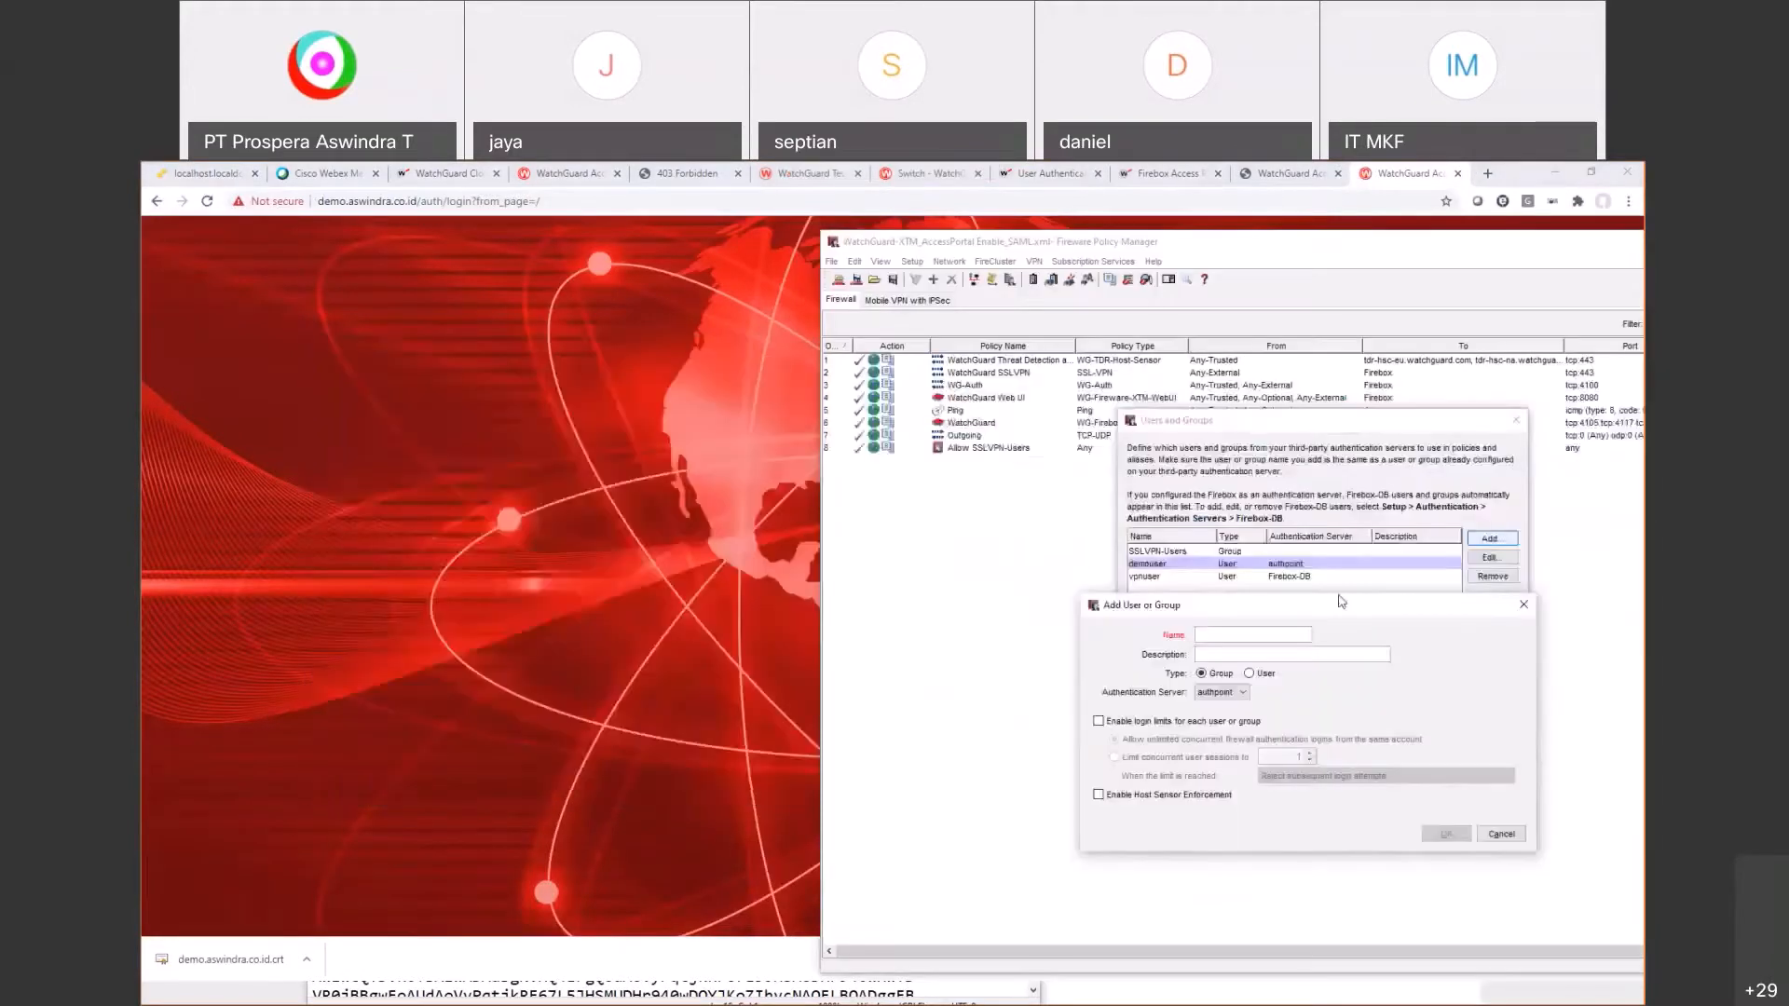
key(Escape)
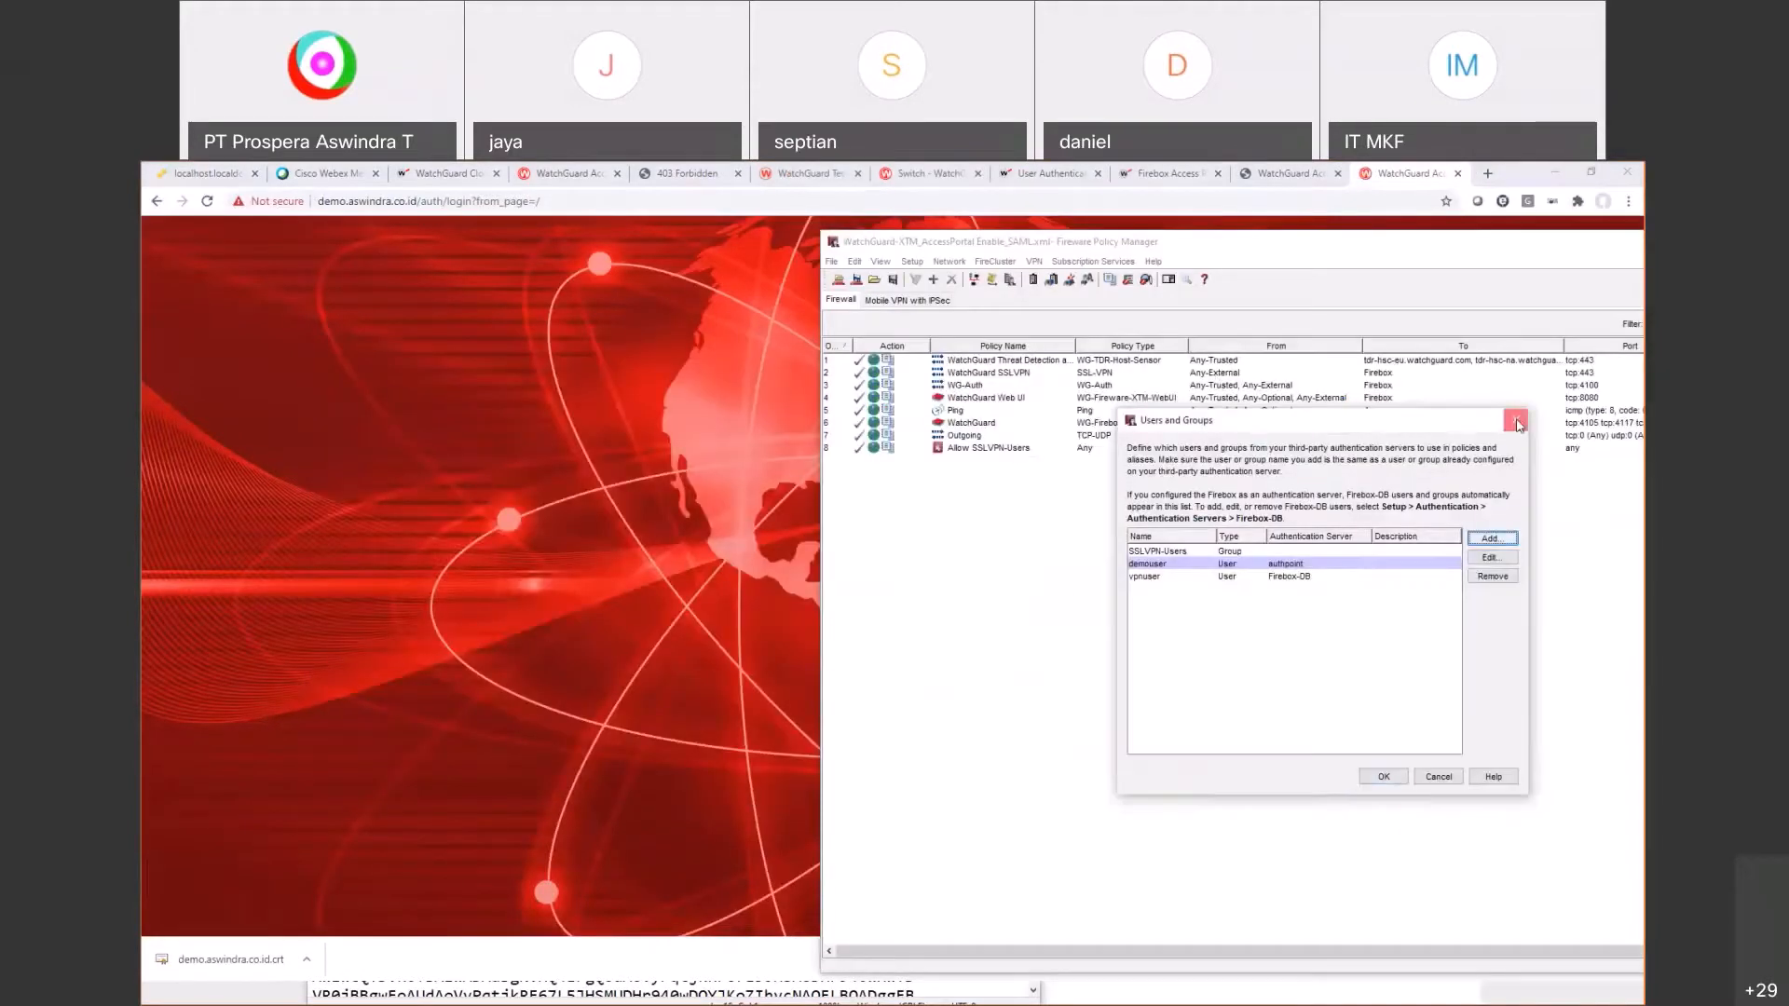
click(1515, 424)
click(1093, 261)
click(1102, 284)
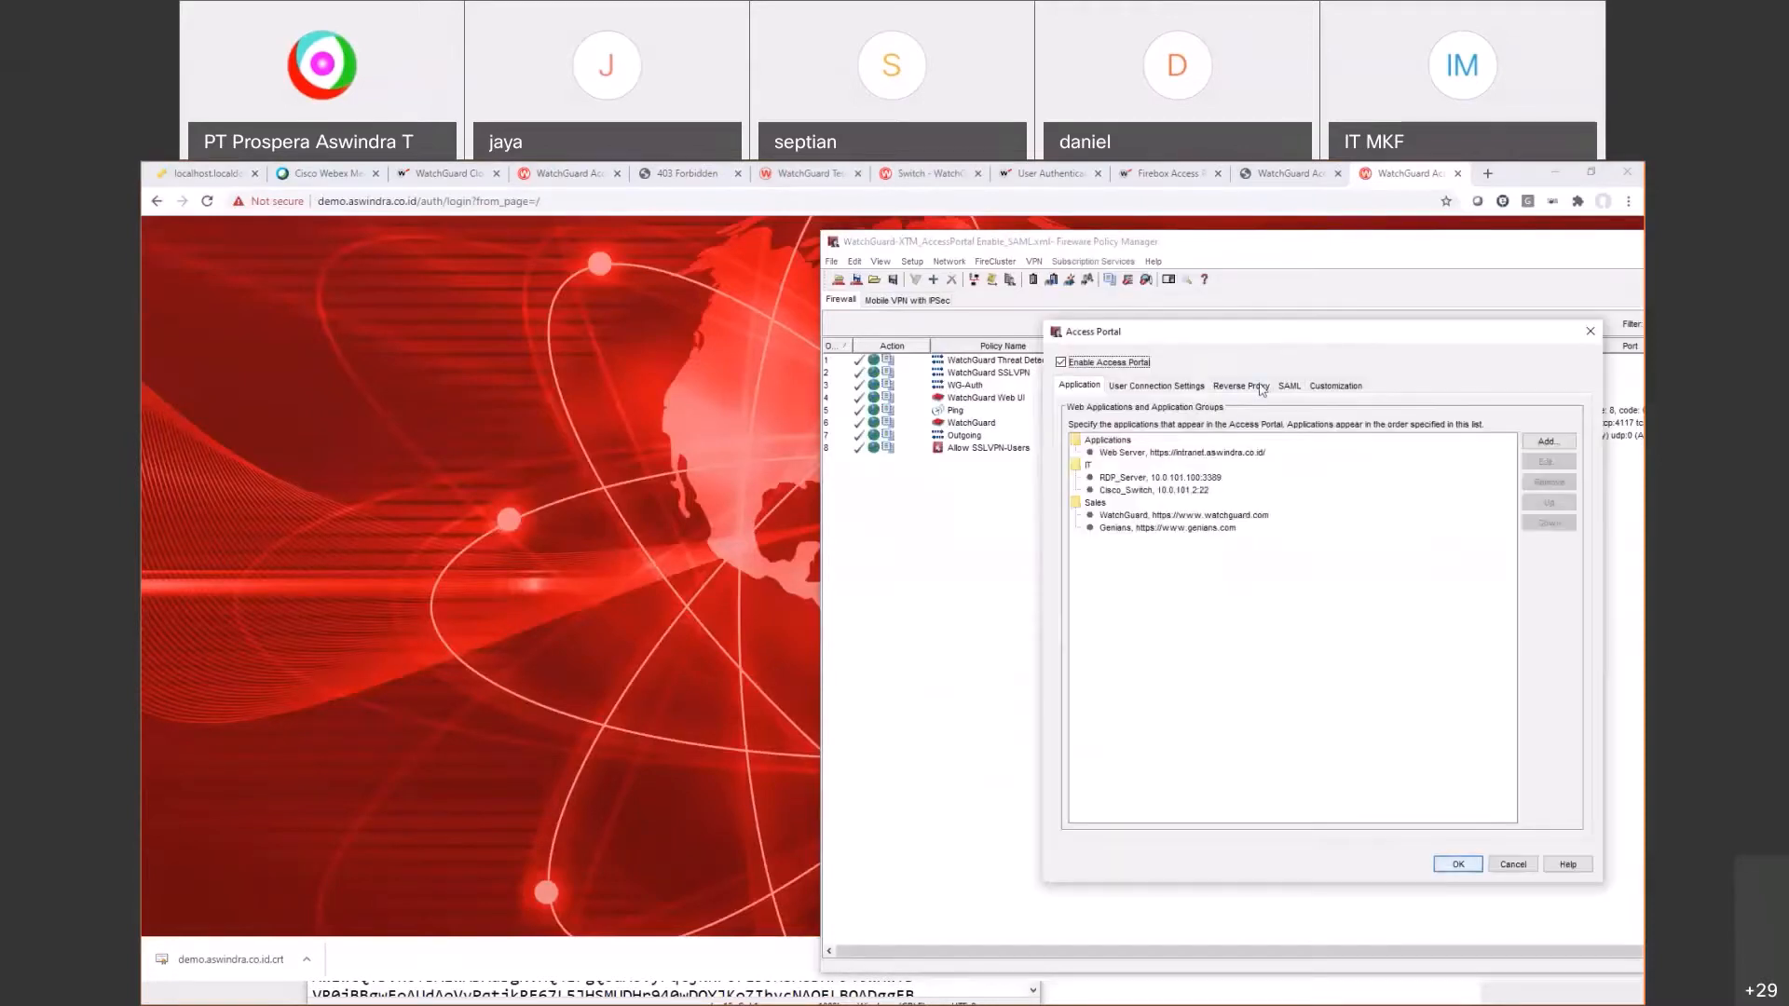
click(1288, 386)
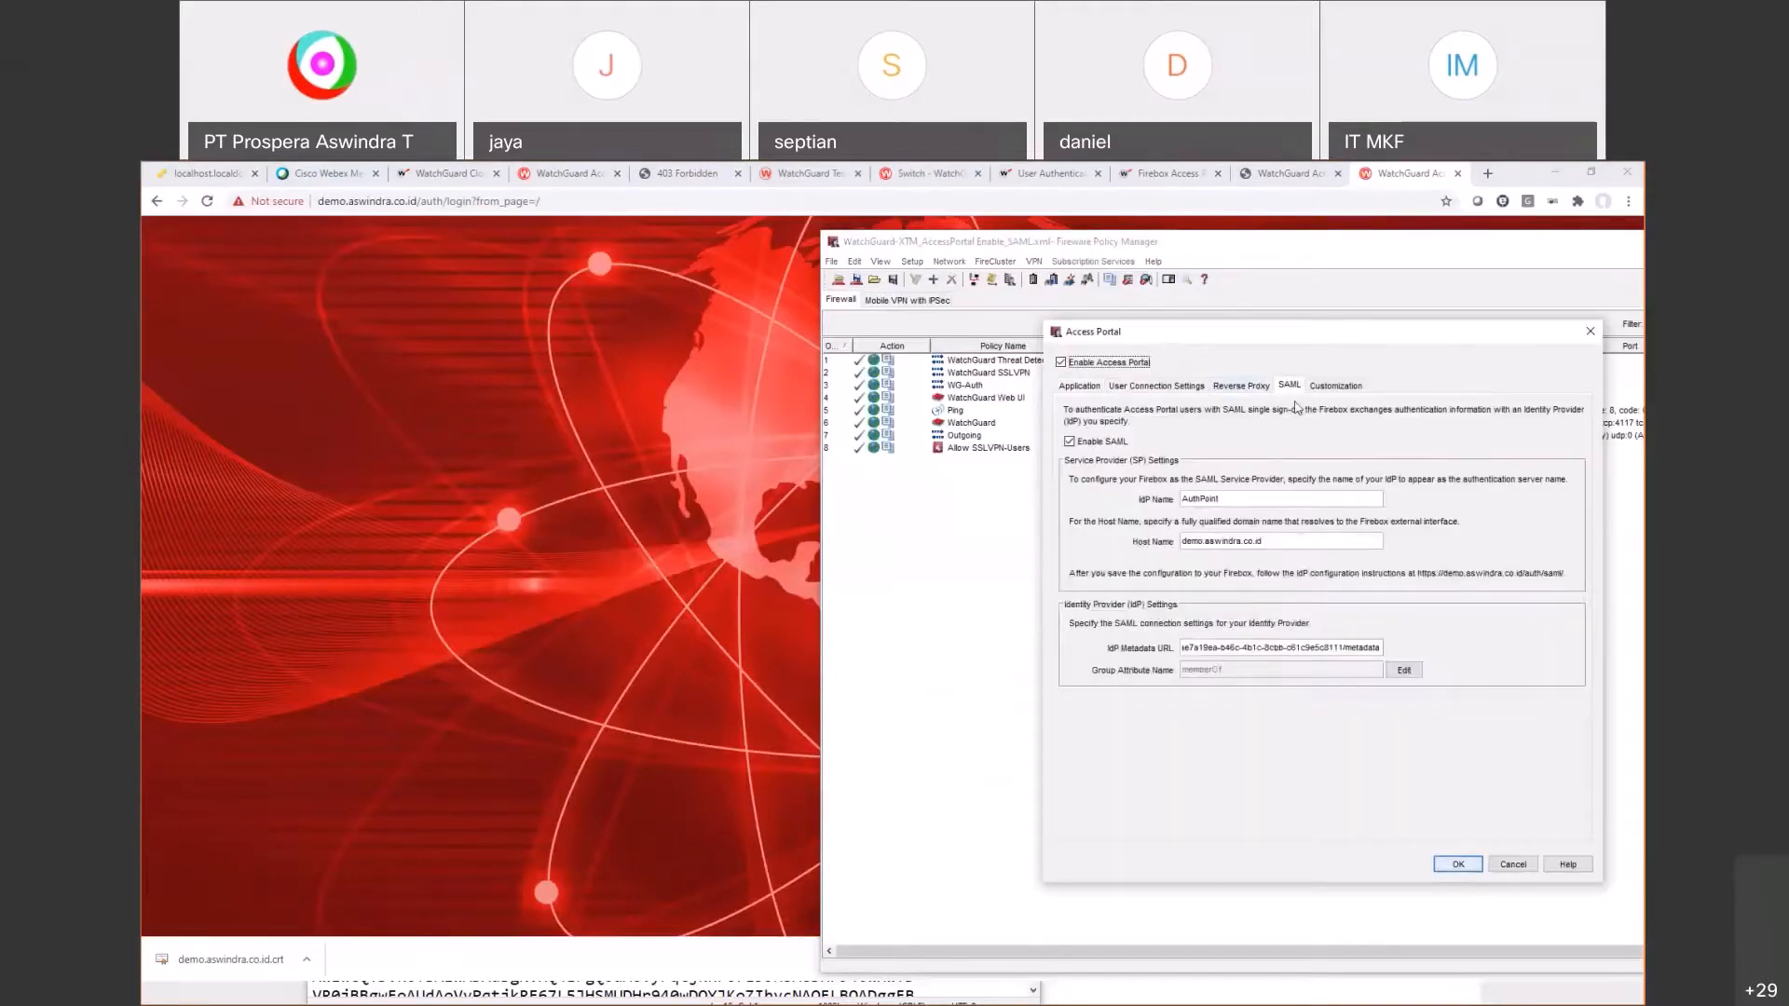
Step: Return to the portal login page and choose AuthPoint single sign-on
click(1390, 169)
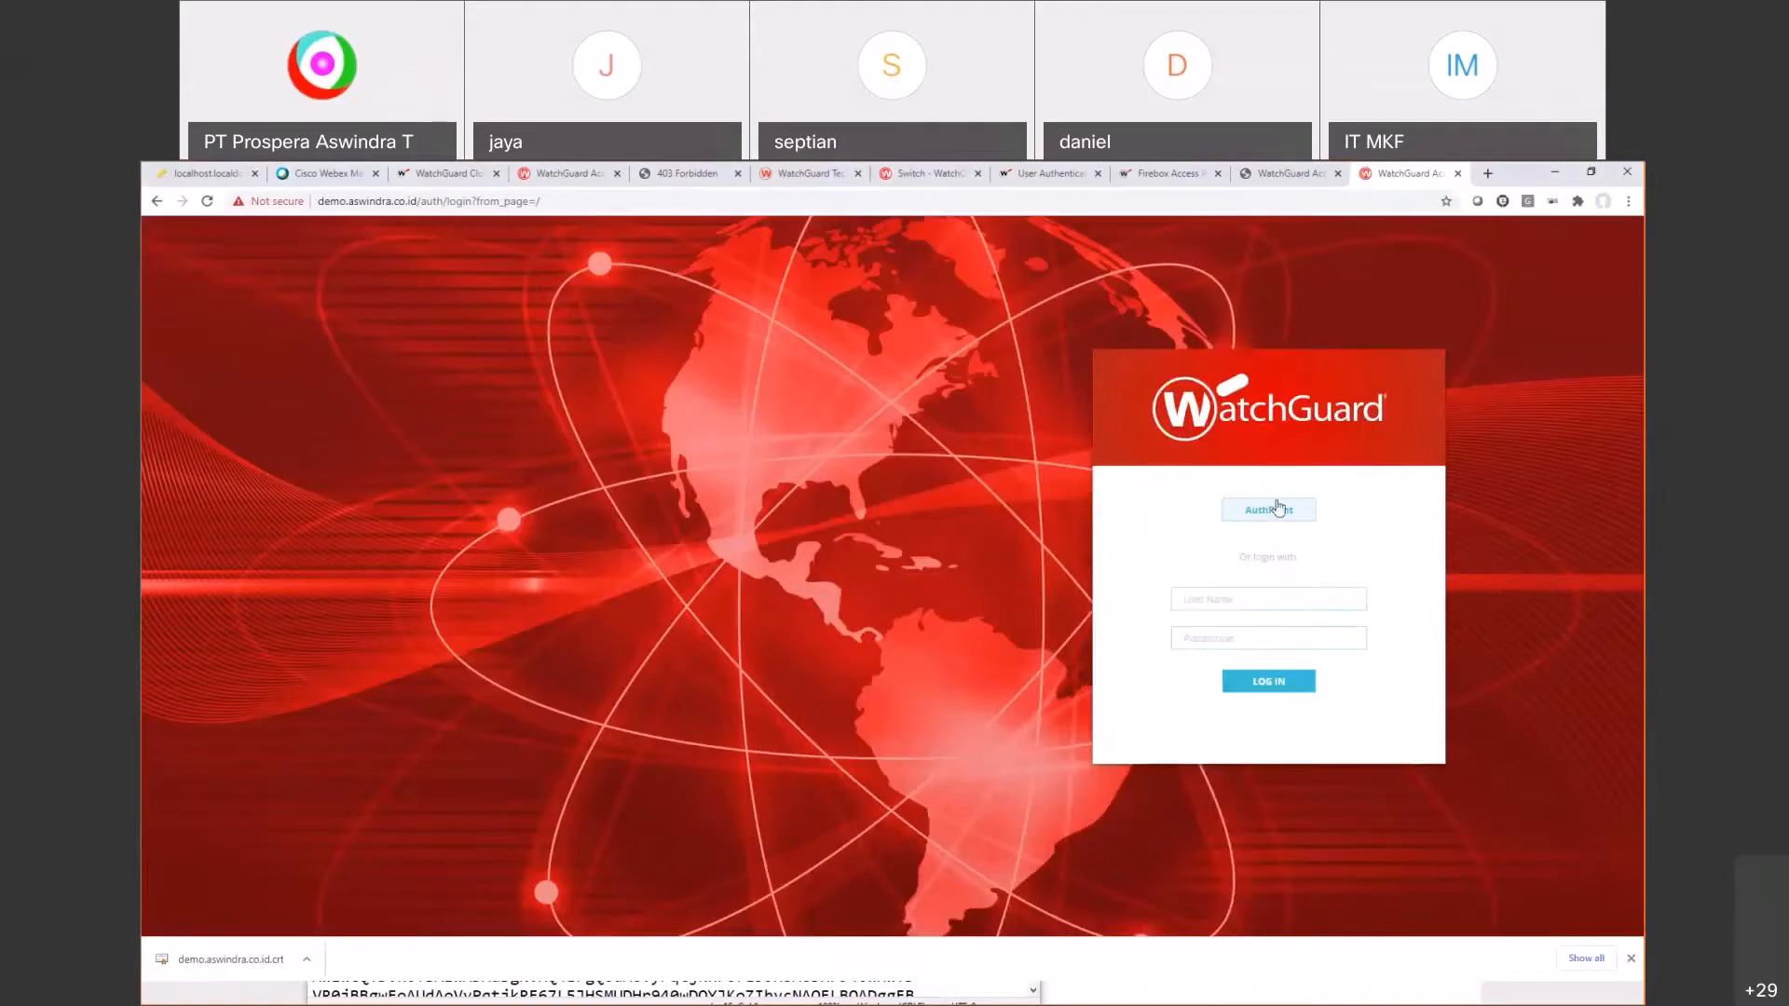
click(1239, 599)
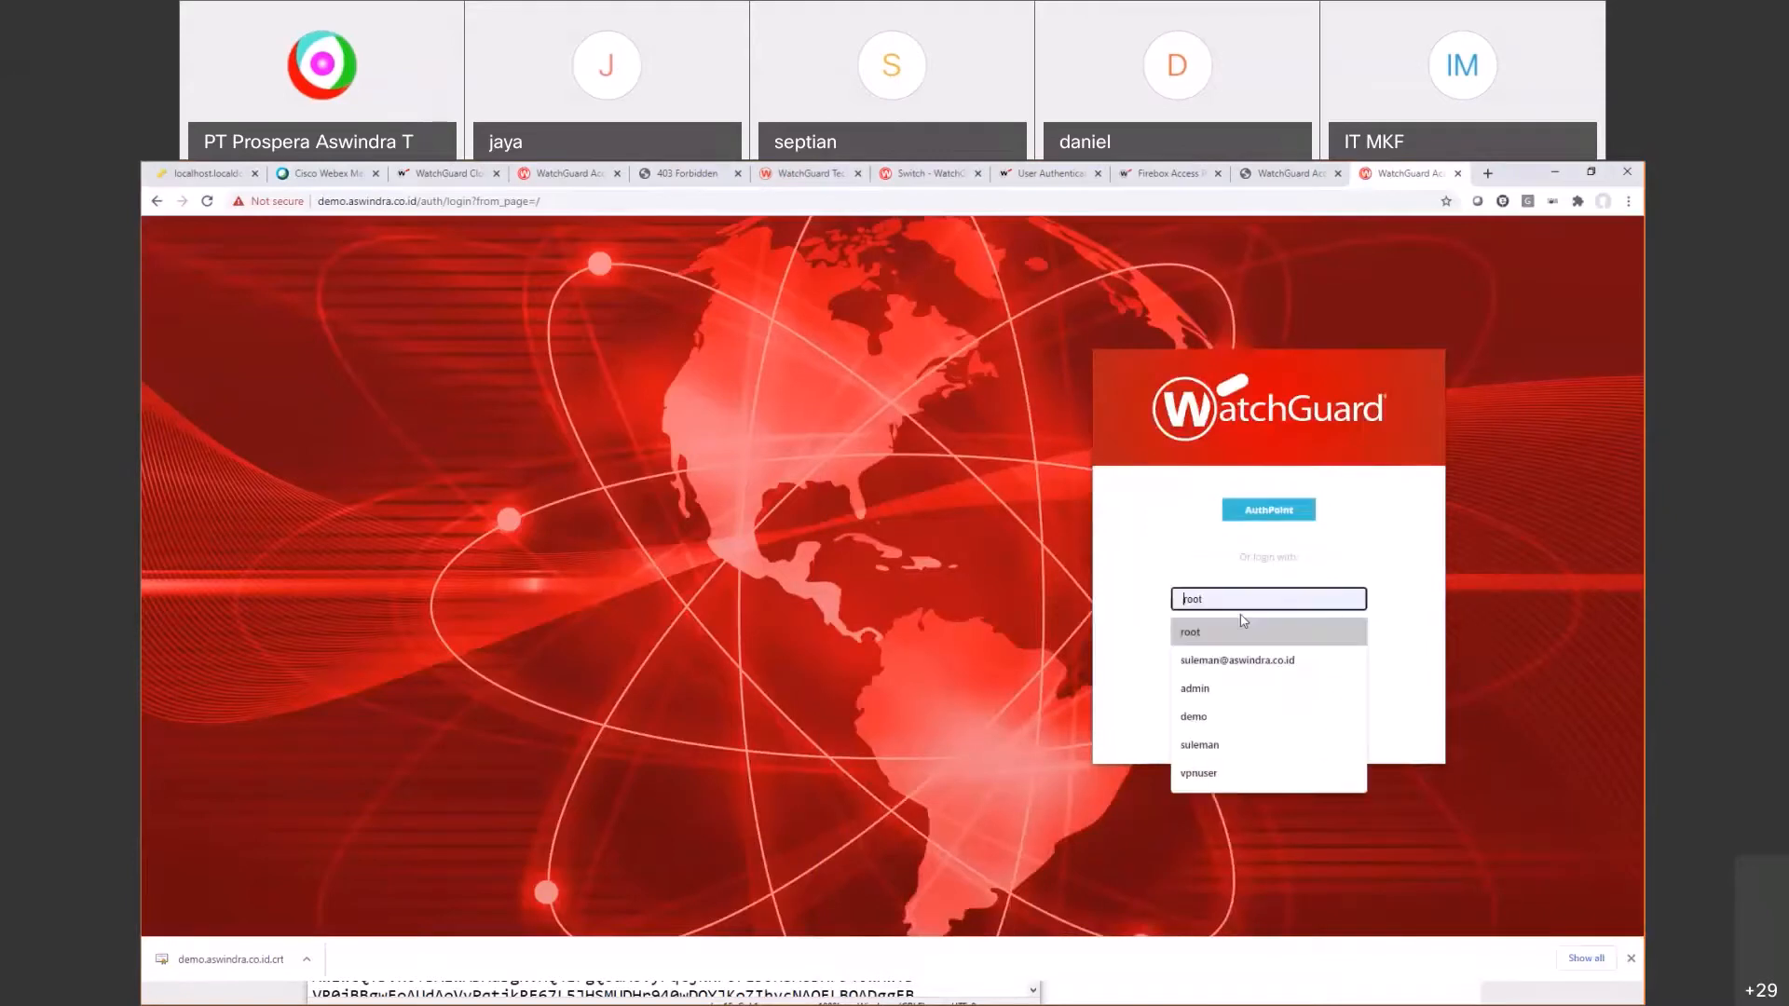
click(1244, 616)
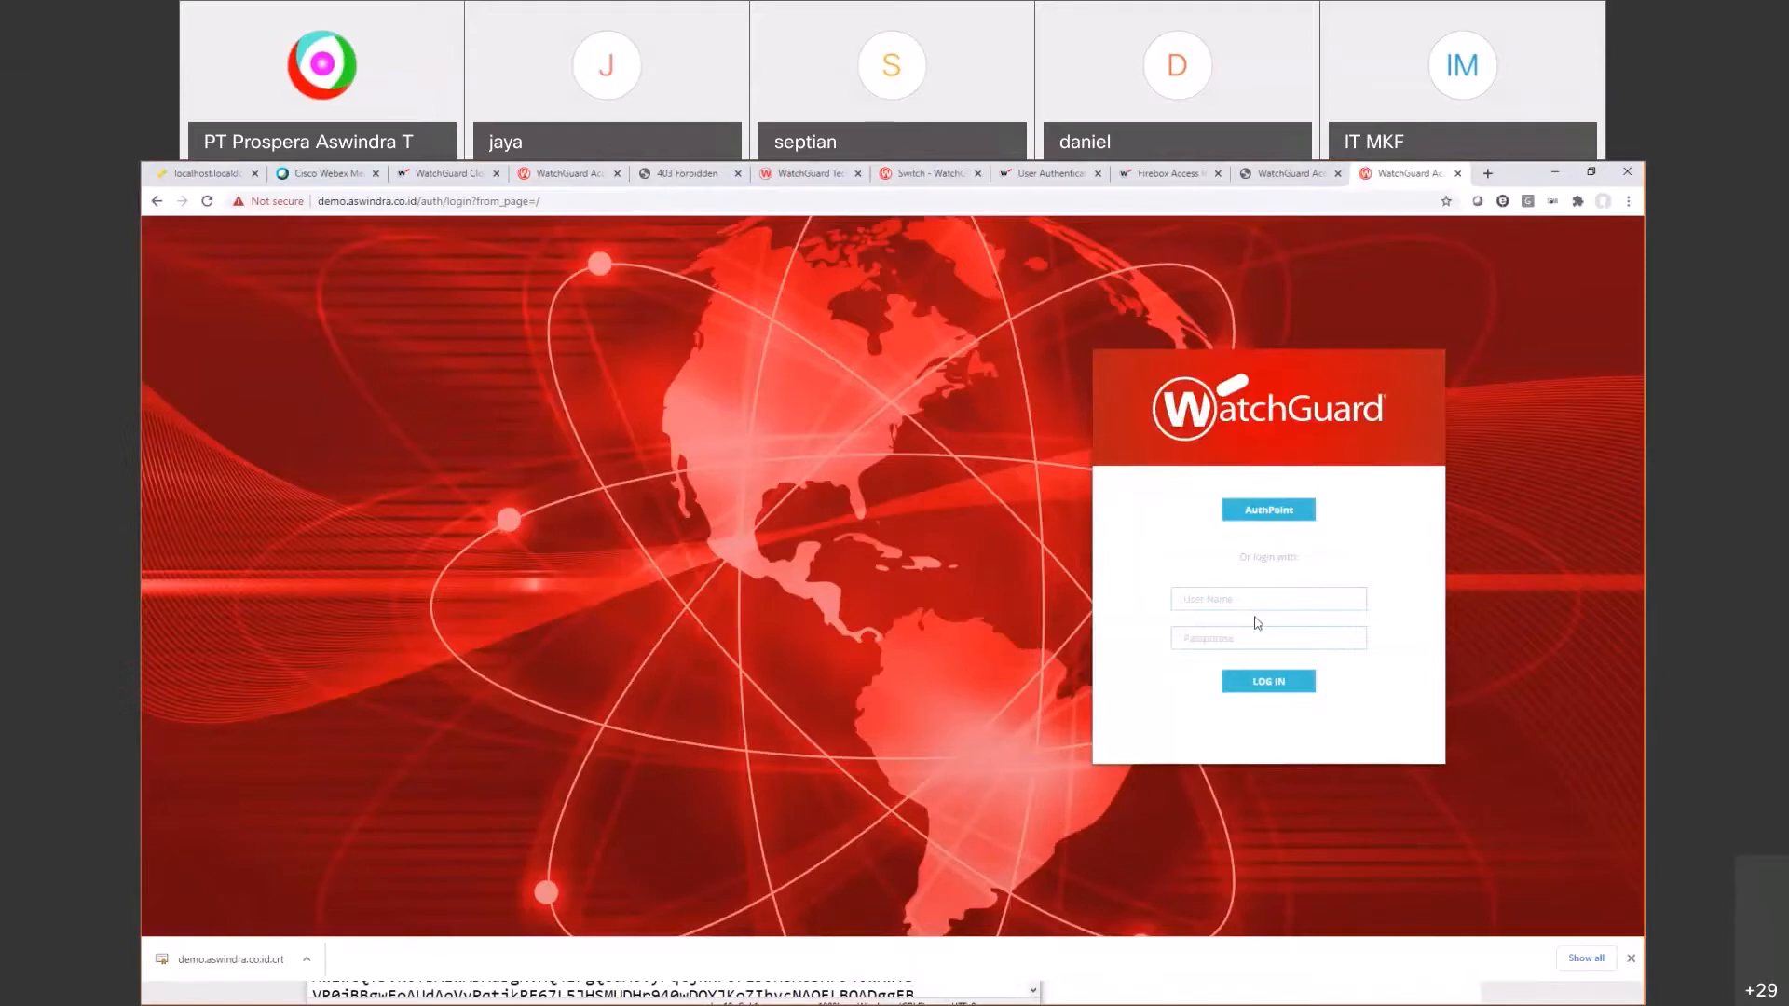
click(1272, 511)
Step: Start the AuthPoint SSO login and check the AuthPoint users list in WatchGuard Cloud
click(1284, 518)
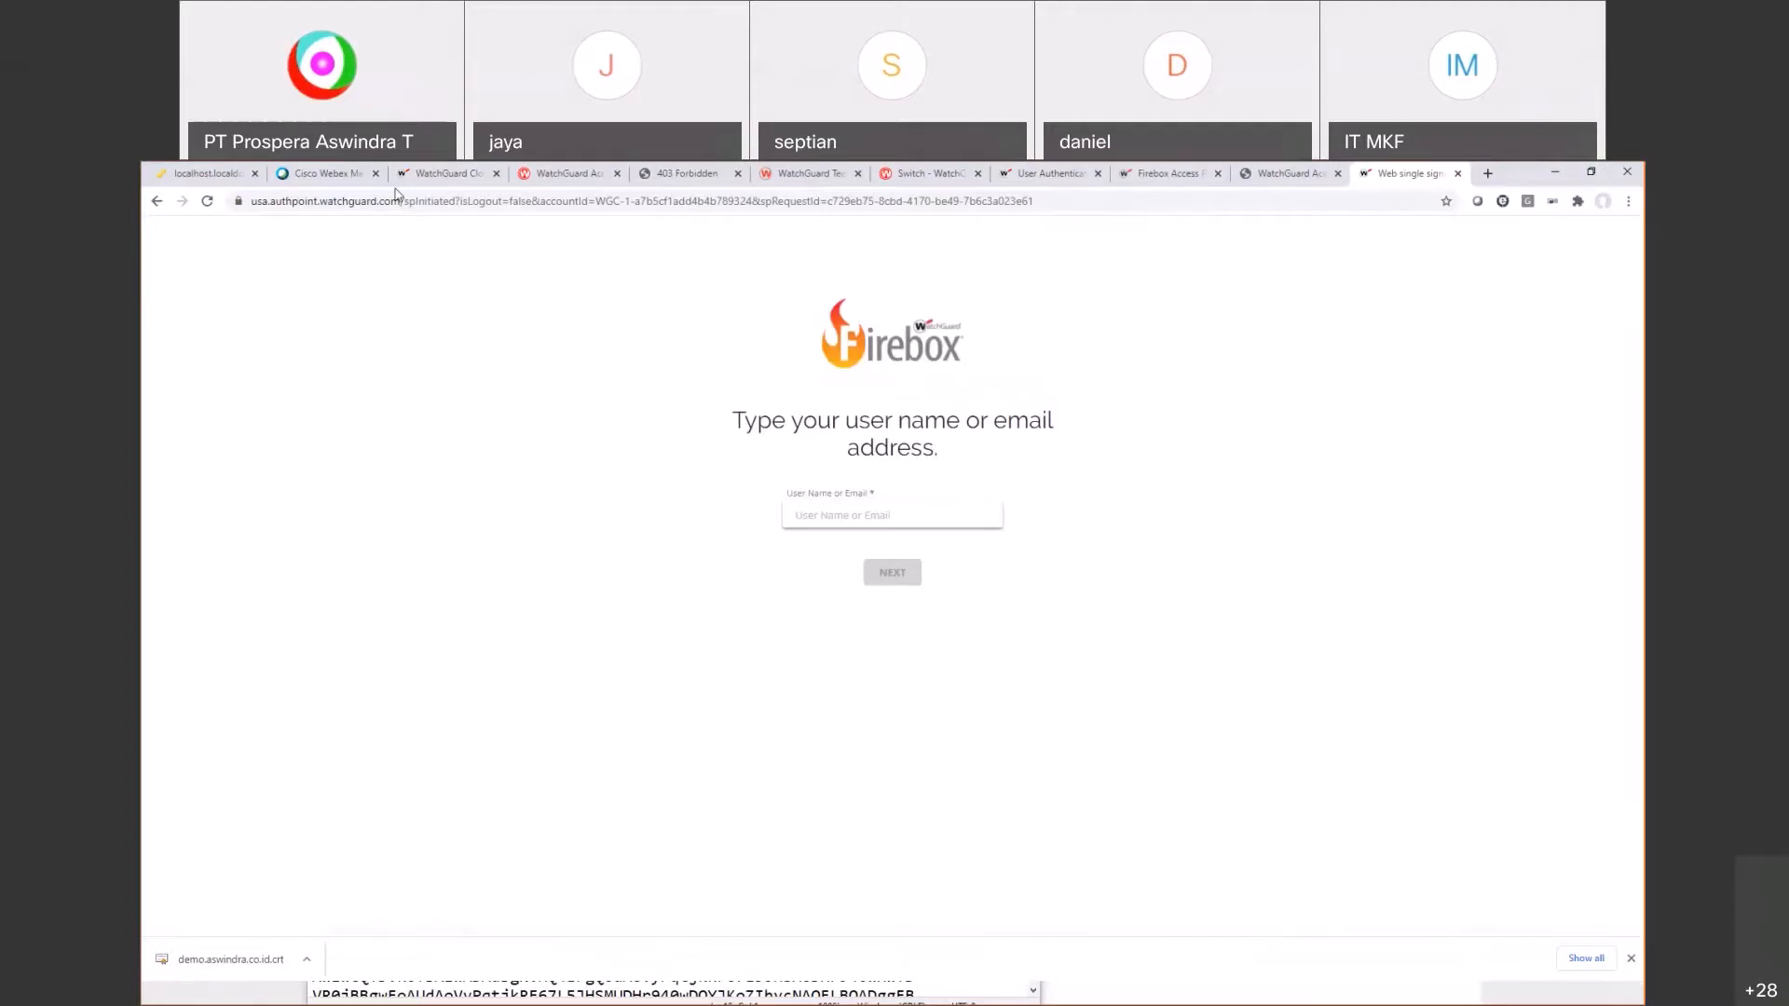
click(438, 173)
click(370, 503)
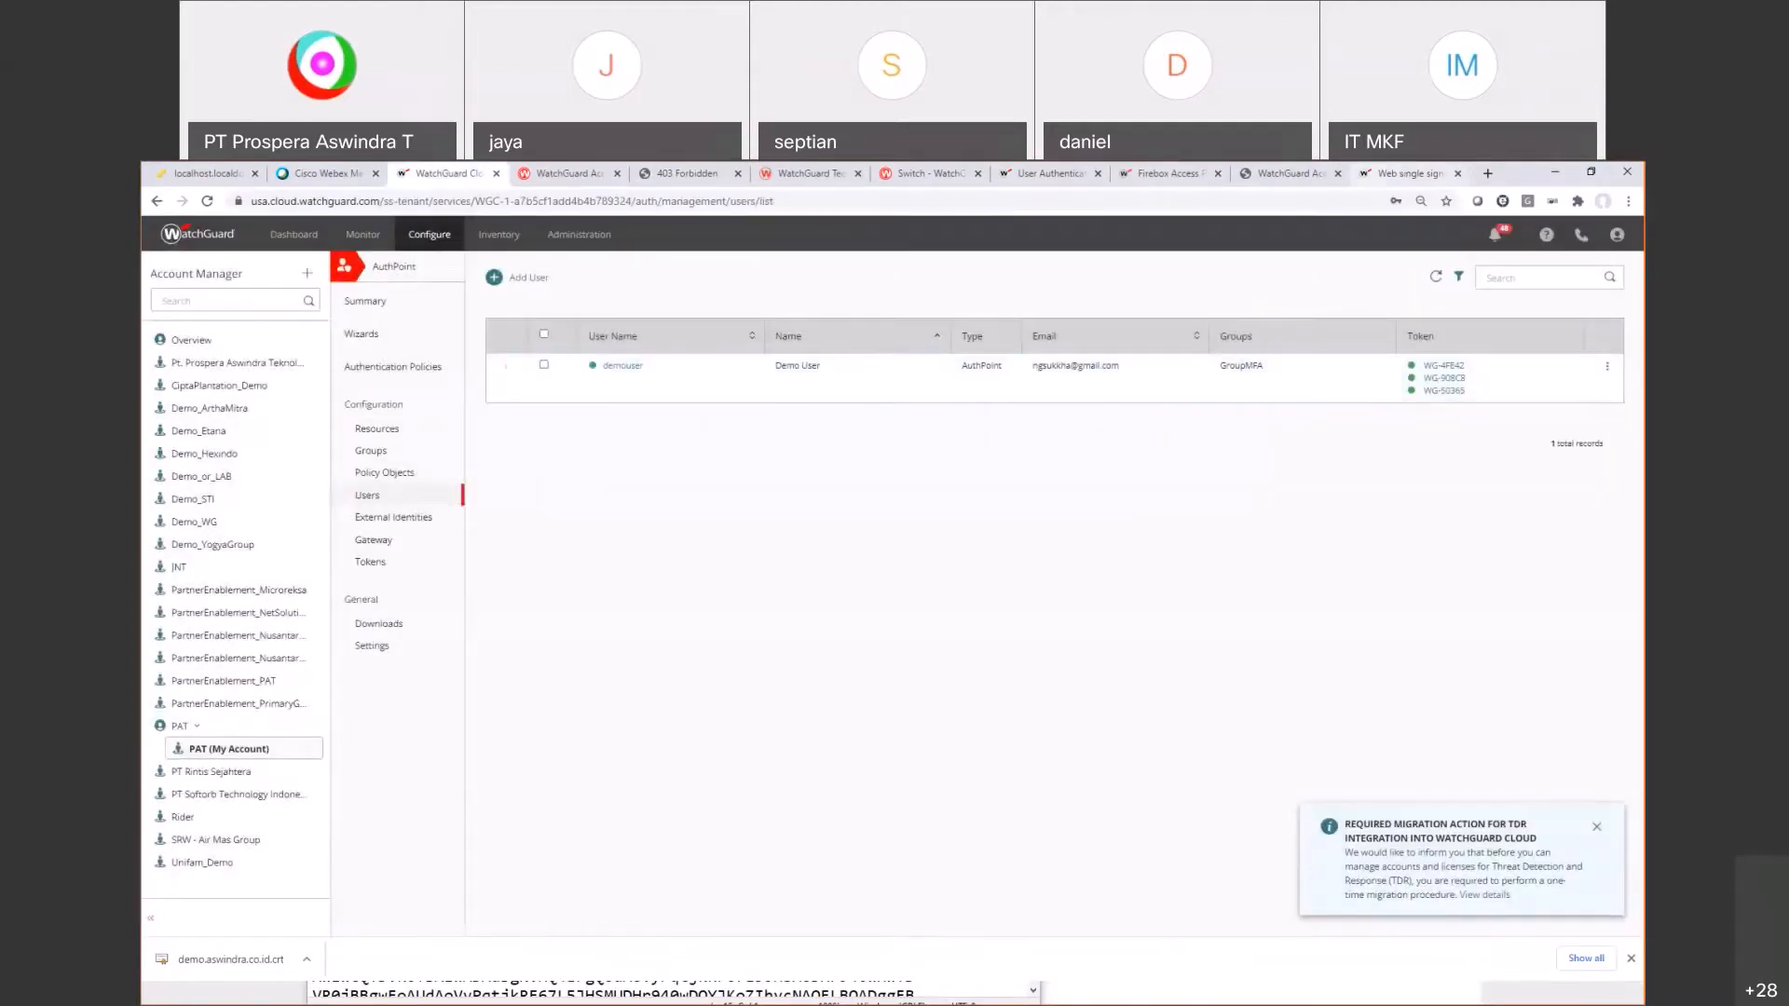
click(1407, 174)
text(d)
key(Down)
key(Return)
click(899, 579)
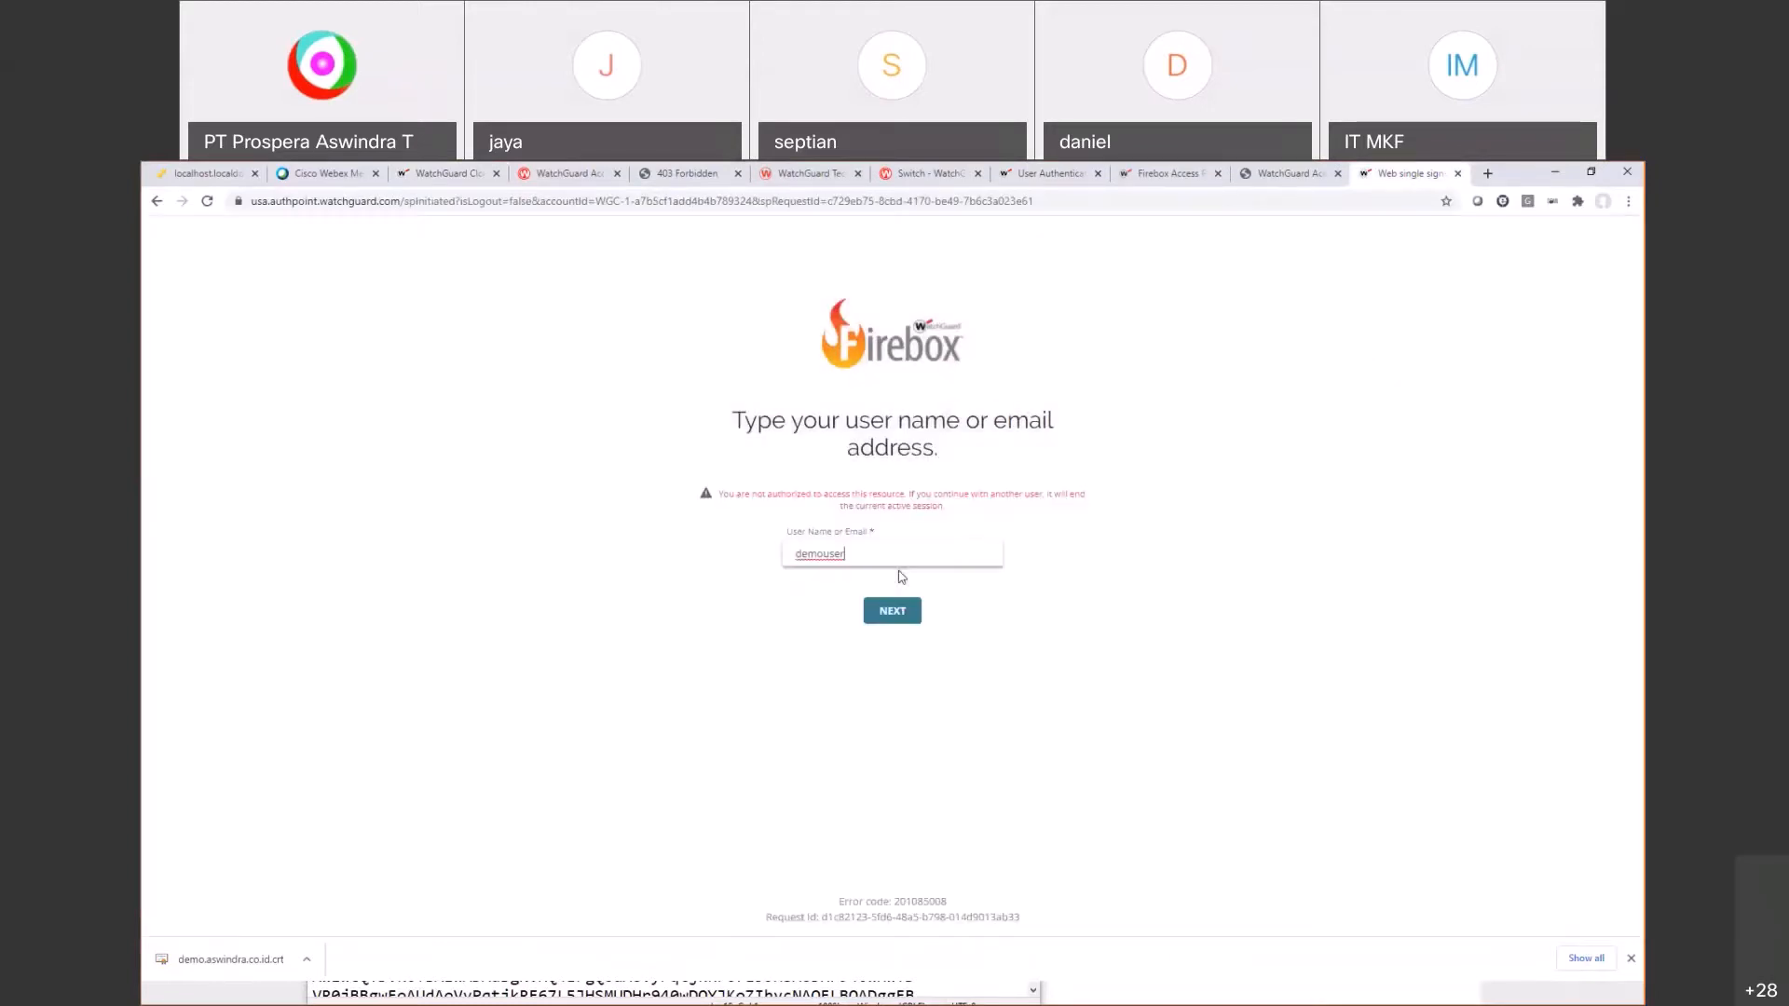
text(@aswindra.co.id)
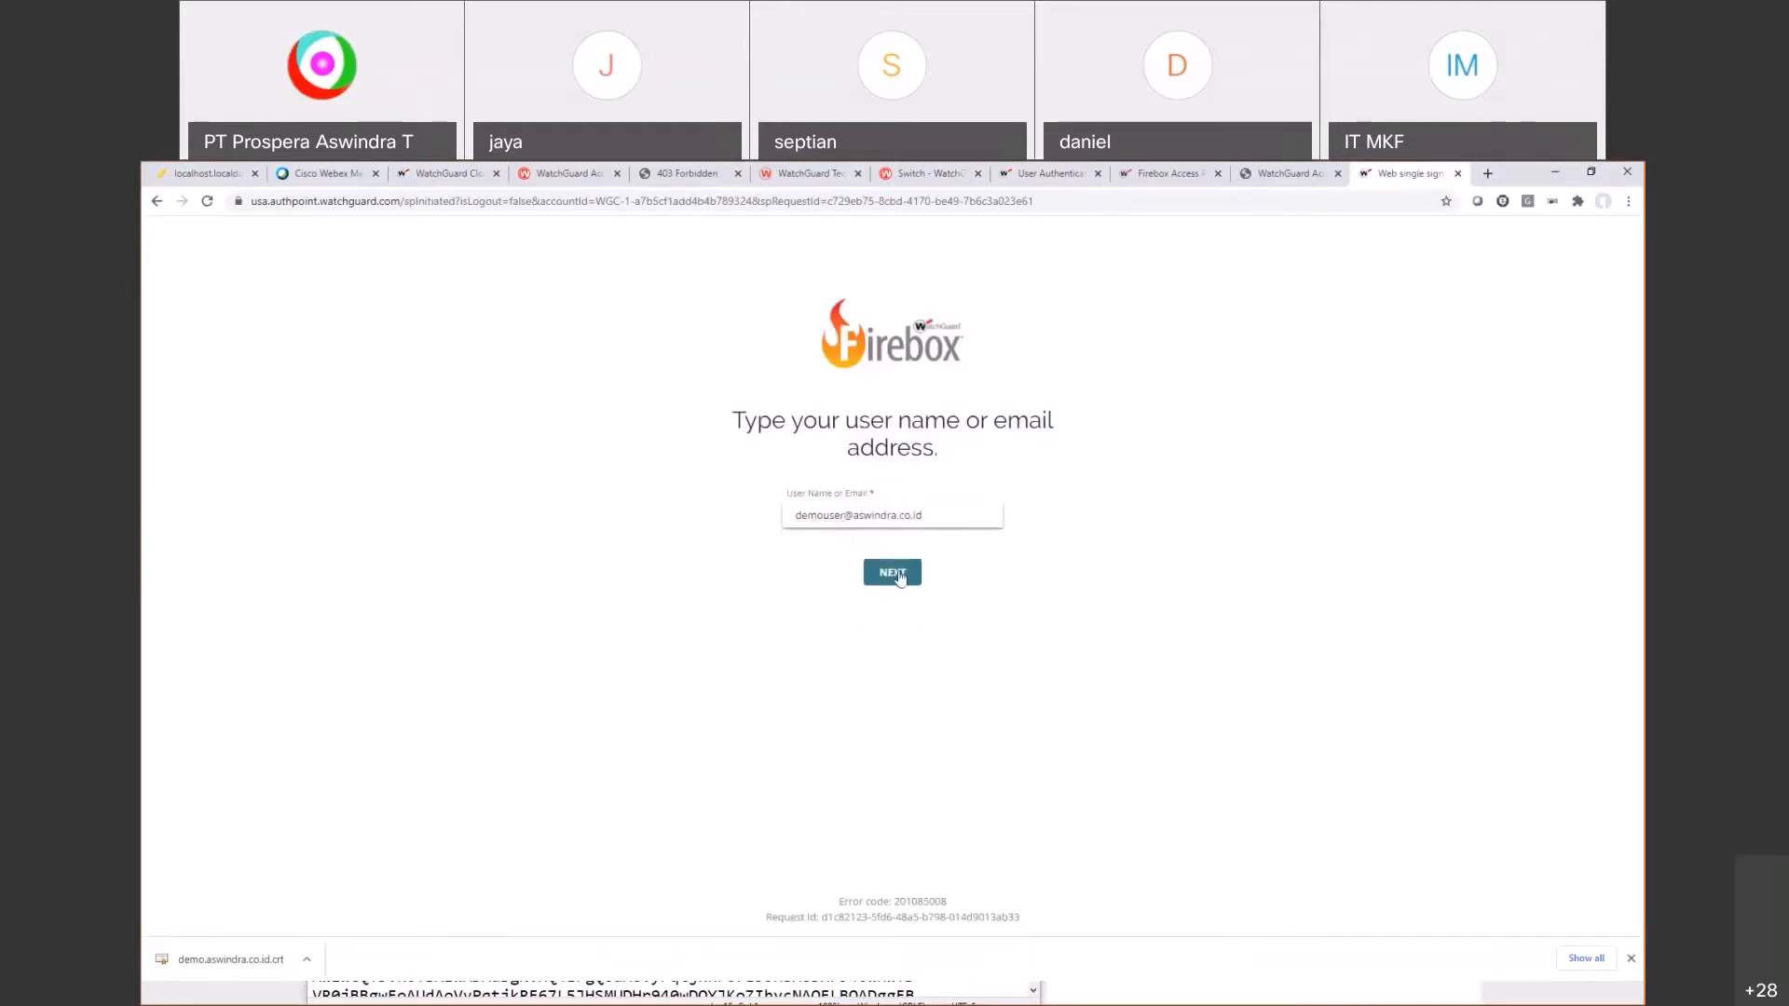
click(896, 574)
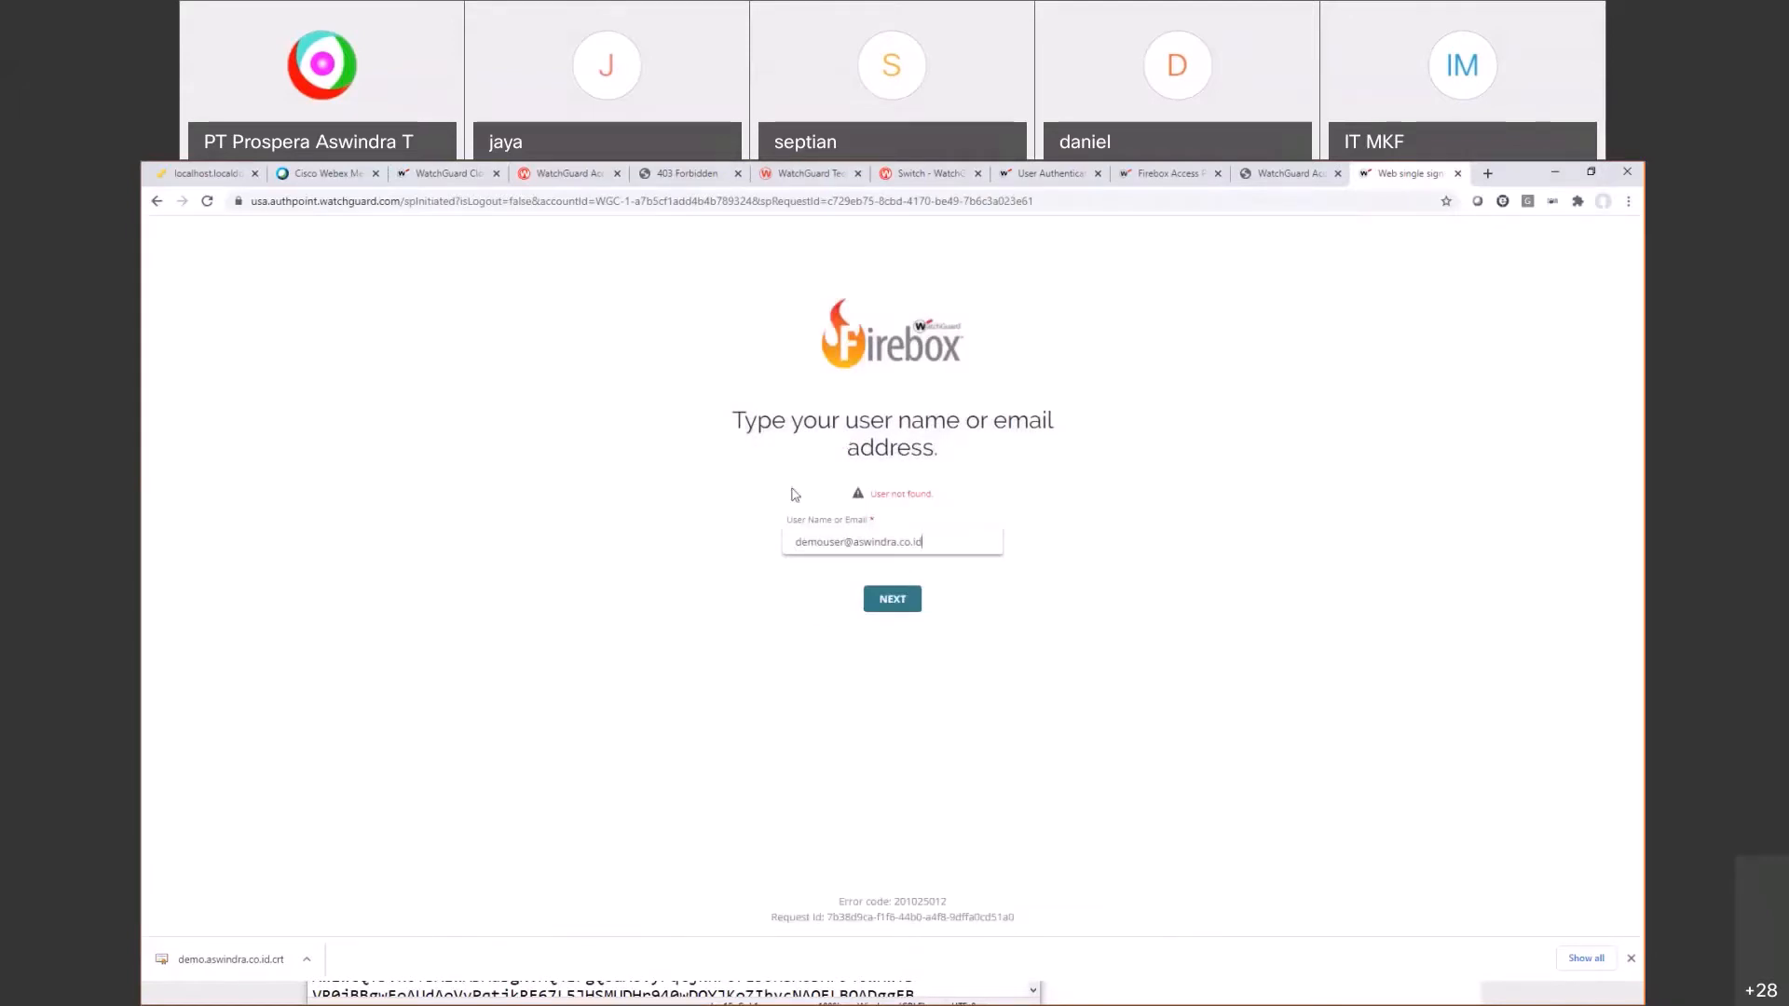
Step: Resubmit with the plain demo user name, which is refused as not authorized
drag(931, 541, 579, 536)
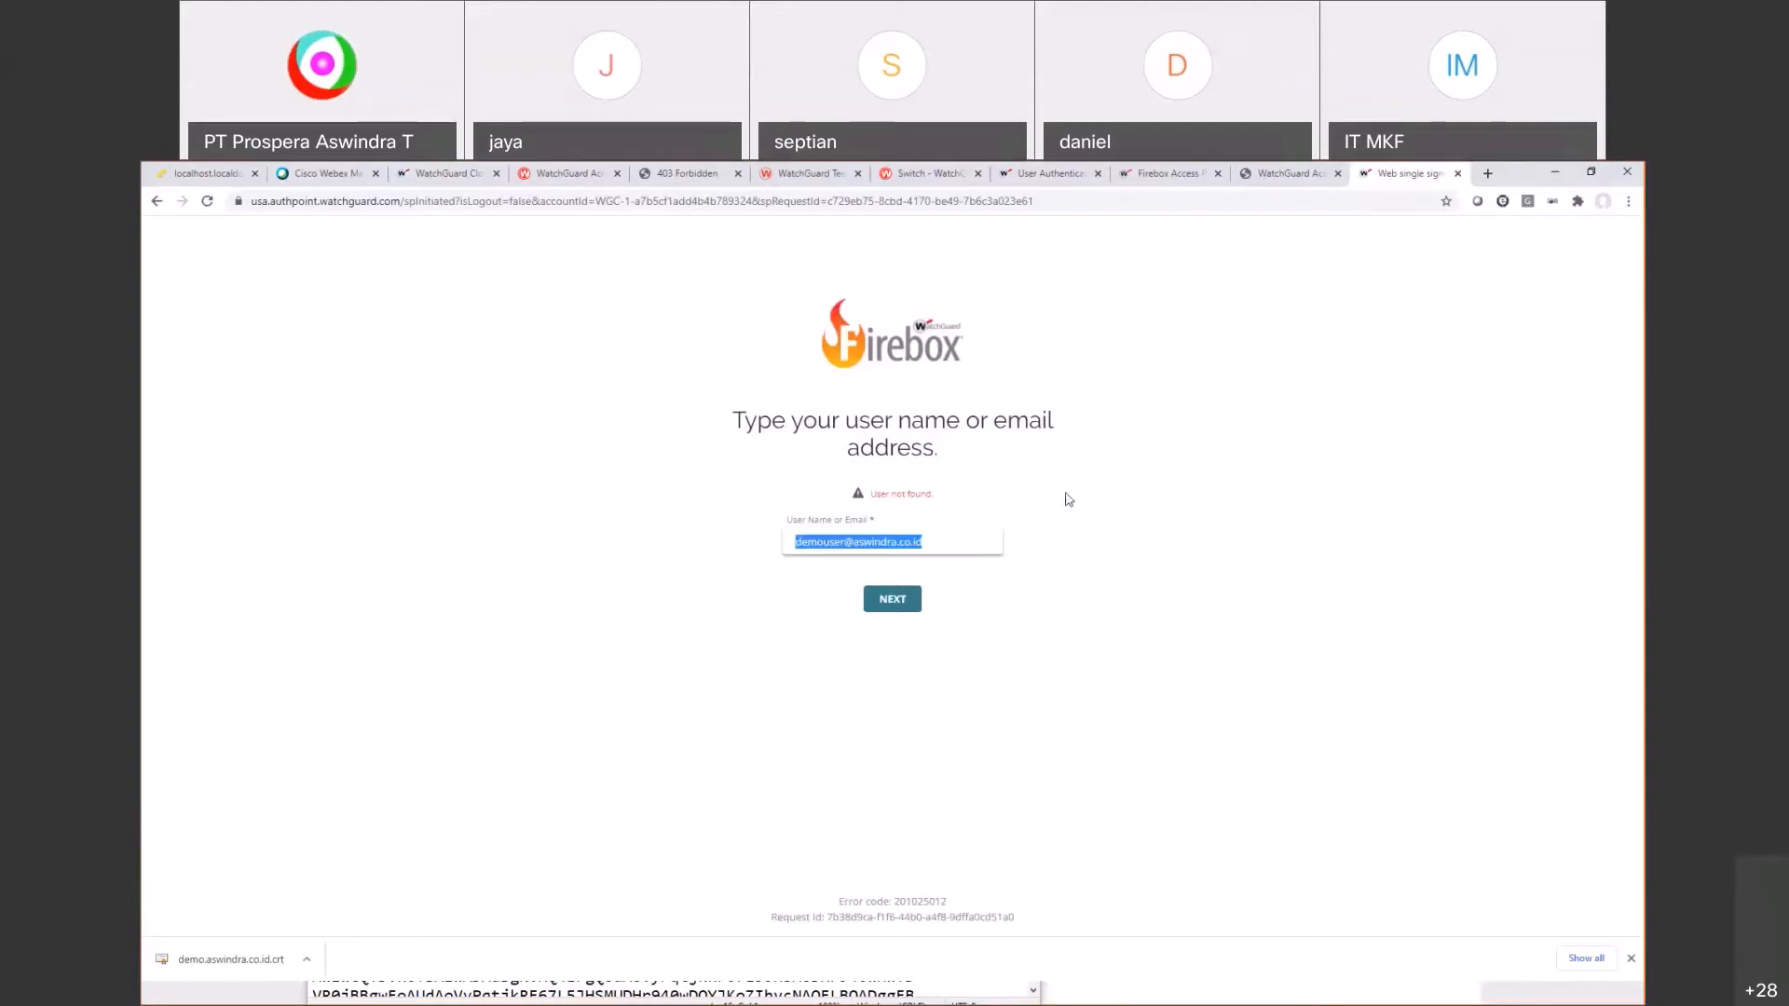
text(d)
key(Return)
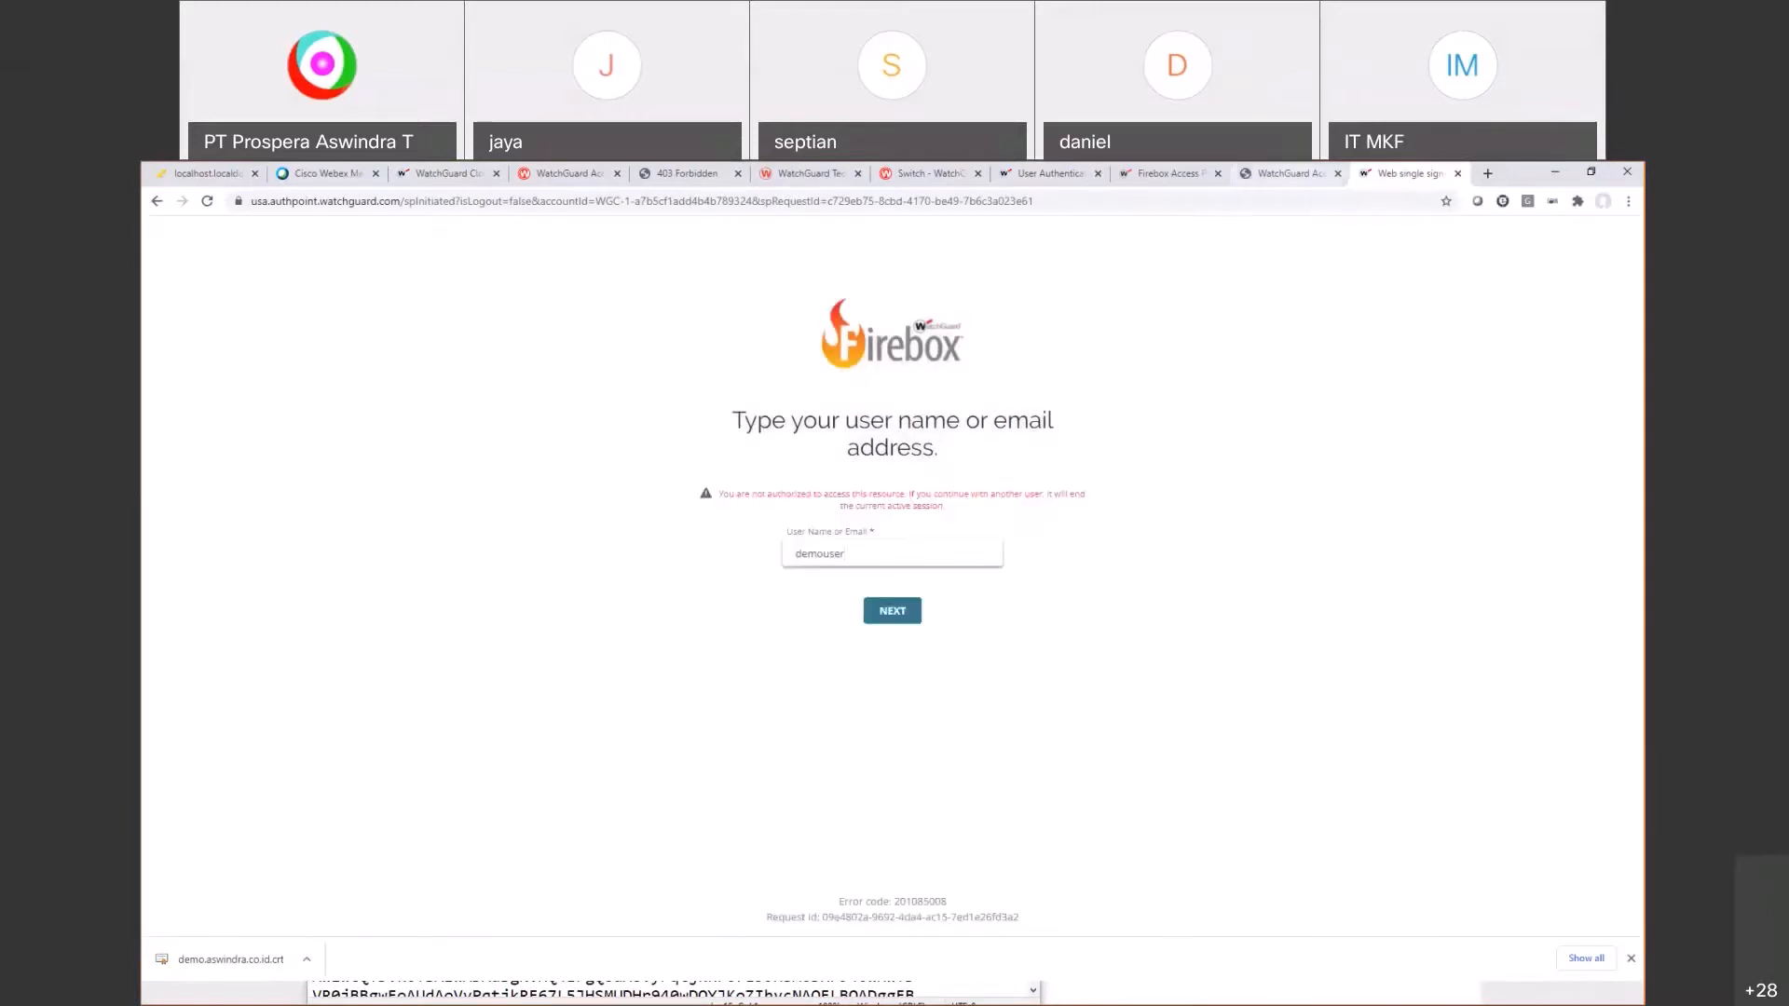
click(207, 174)
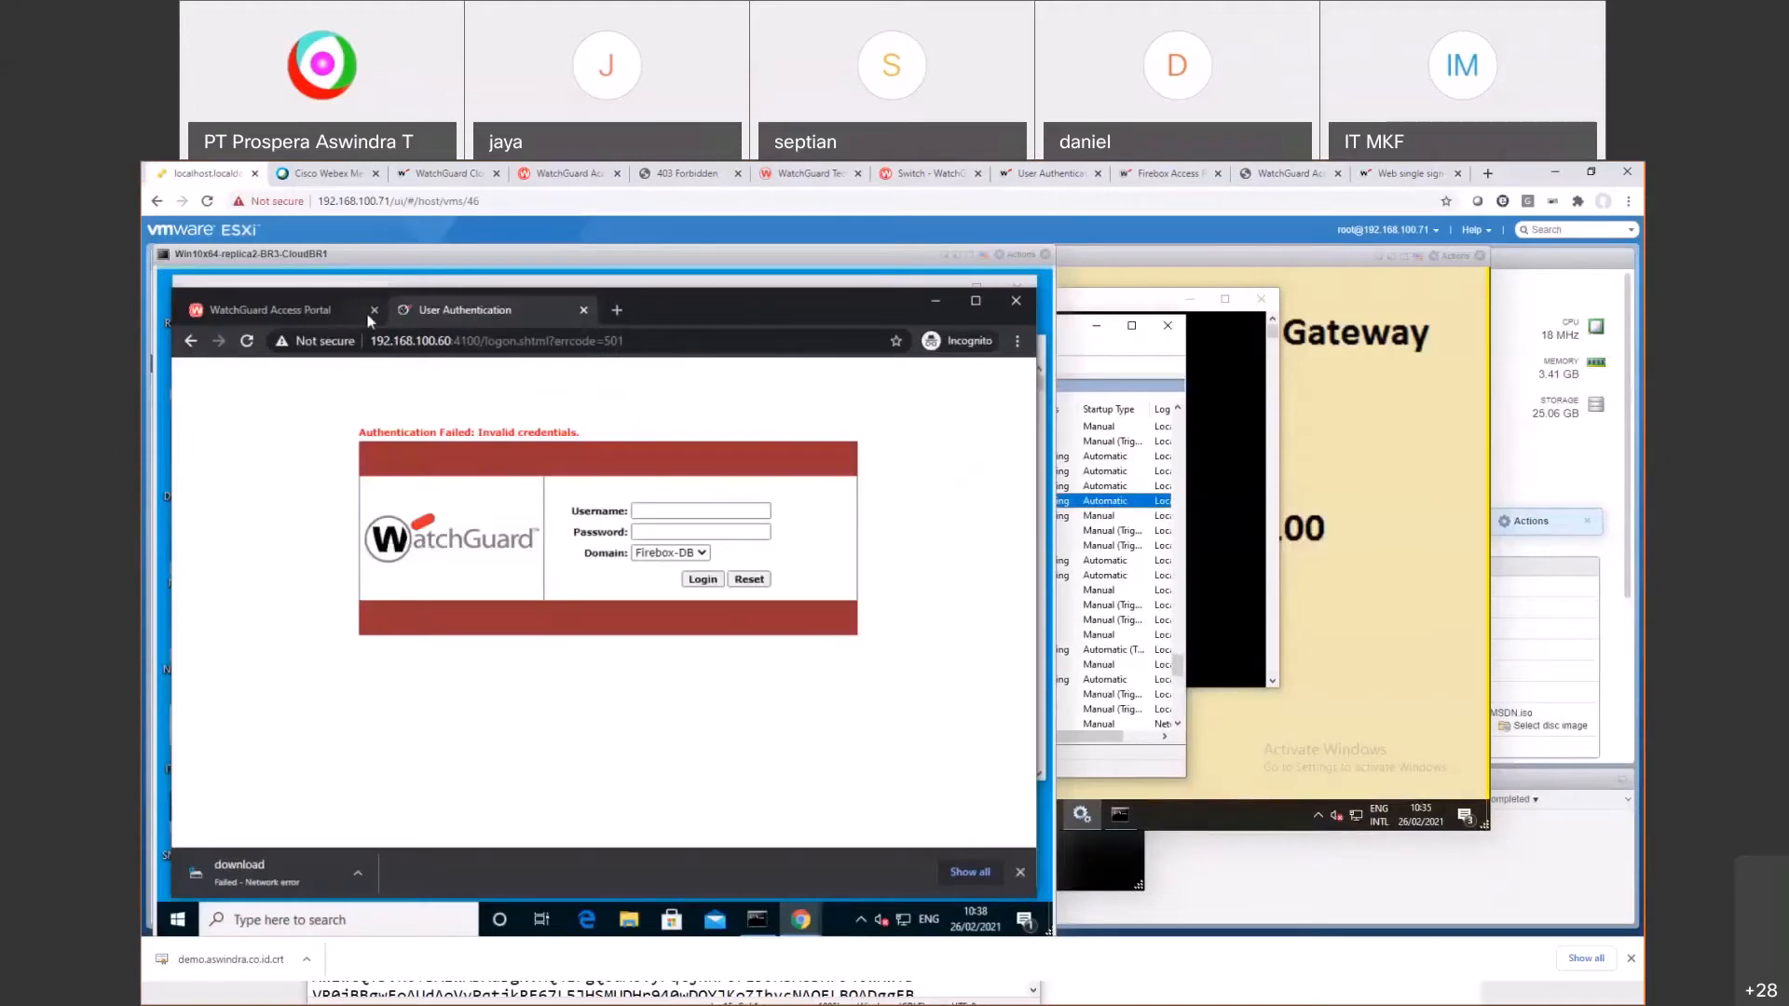
click(616, 310)
text(https:)
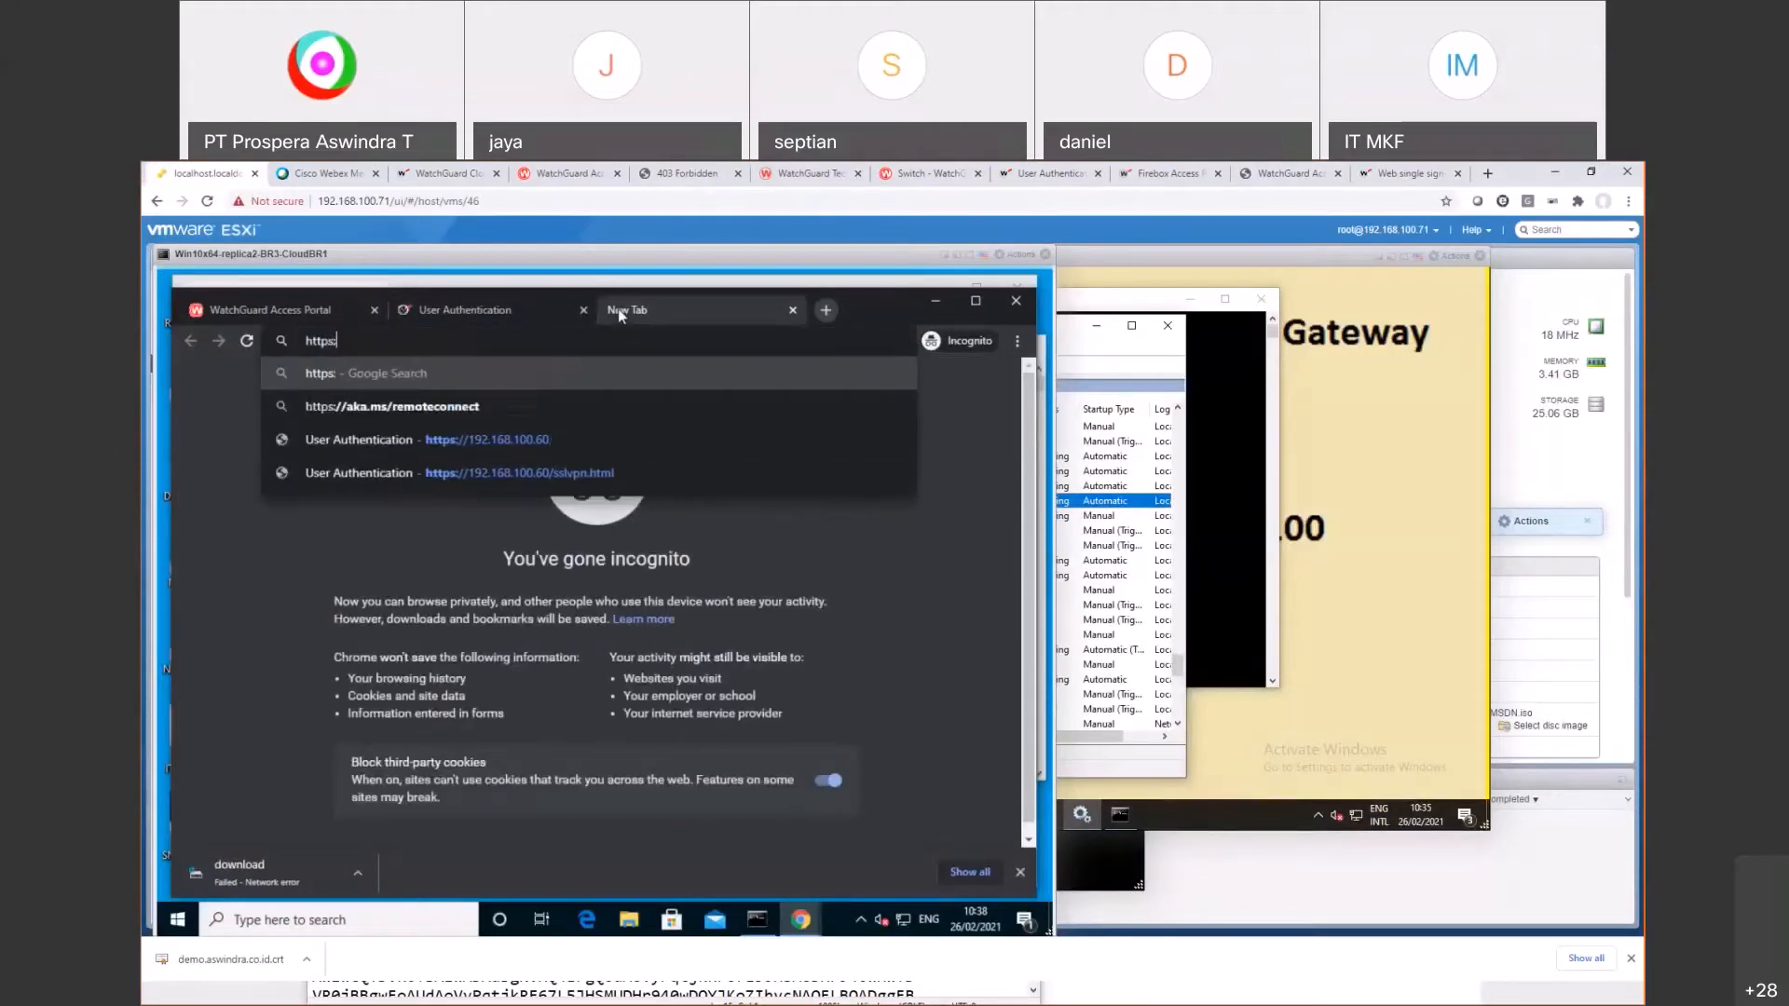
text(//demo.aswindra.co.id)
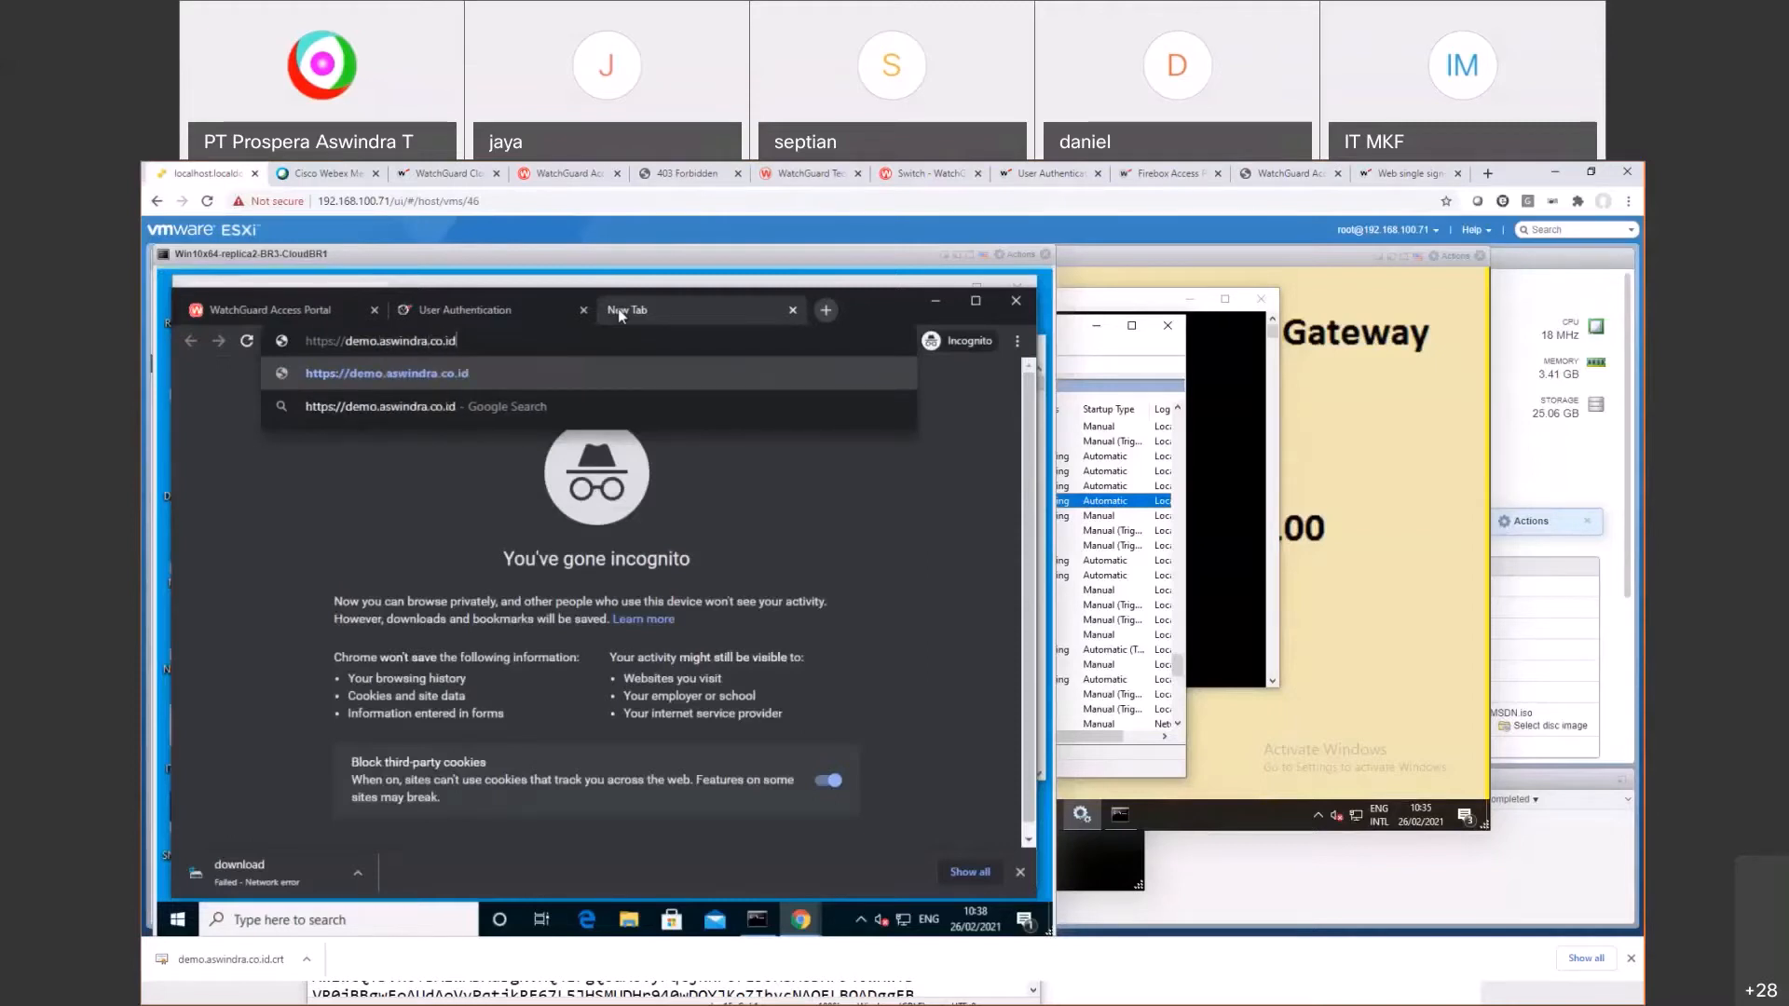
key(Return)
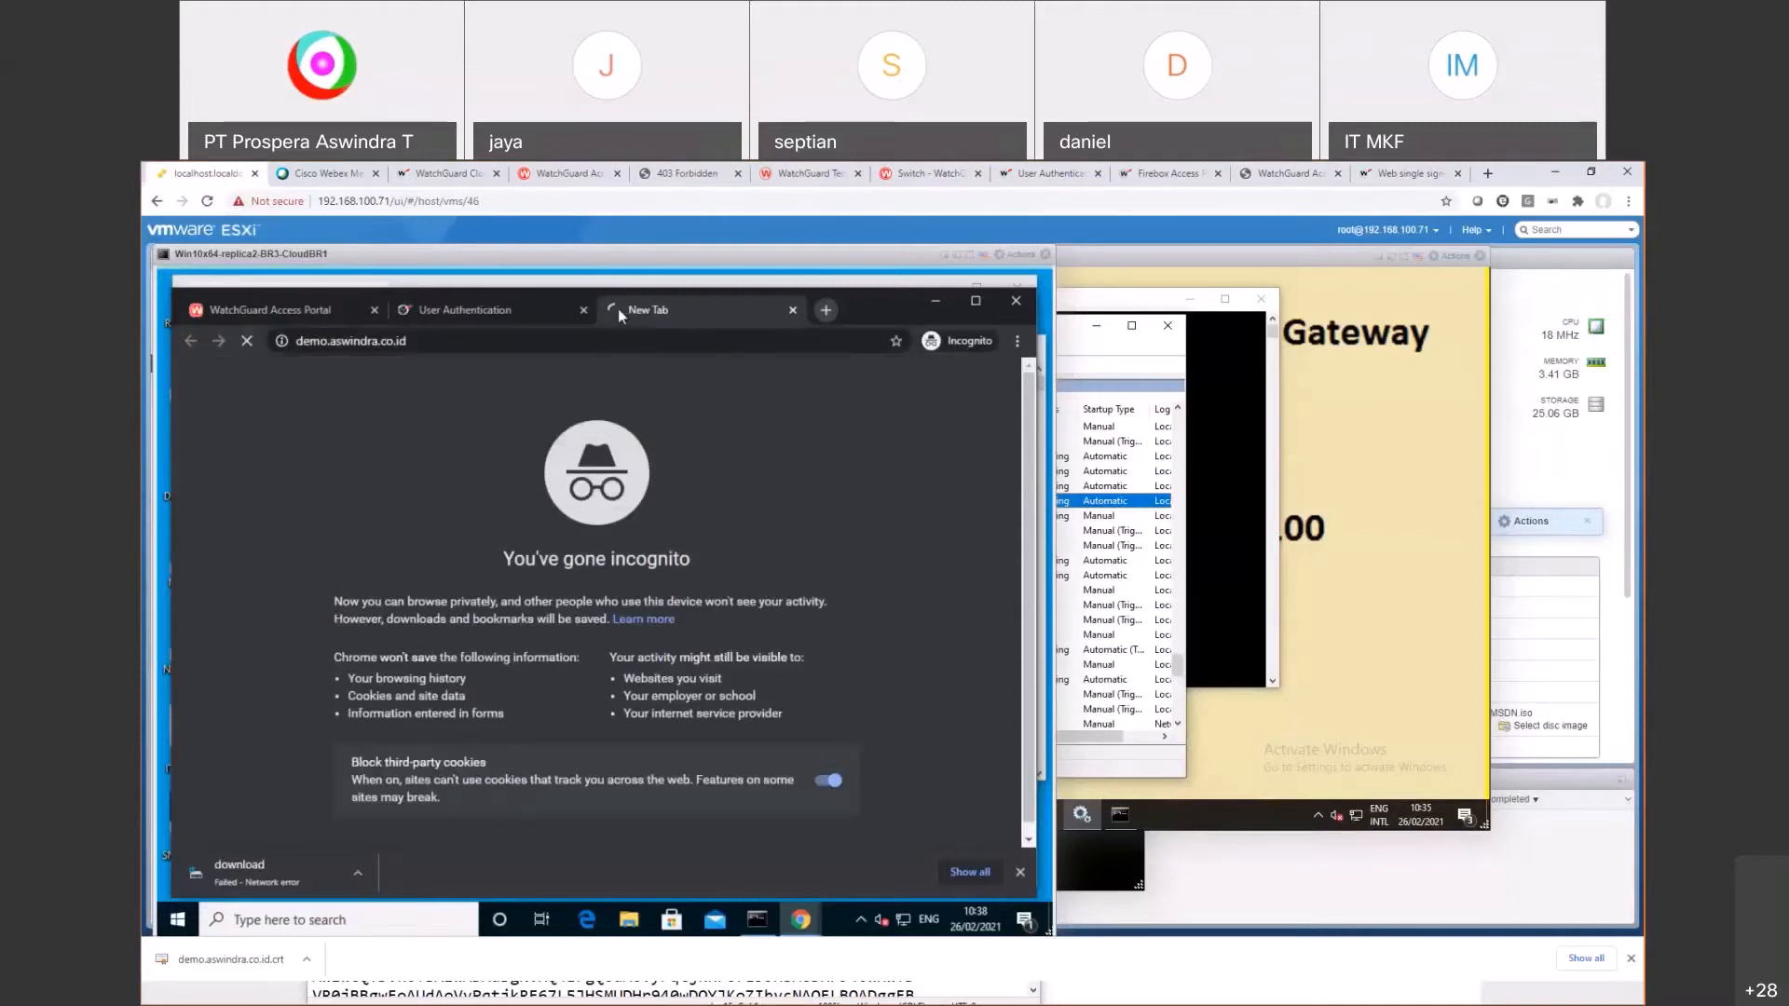
click(352, 701)
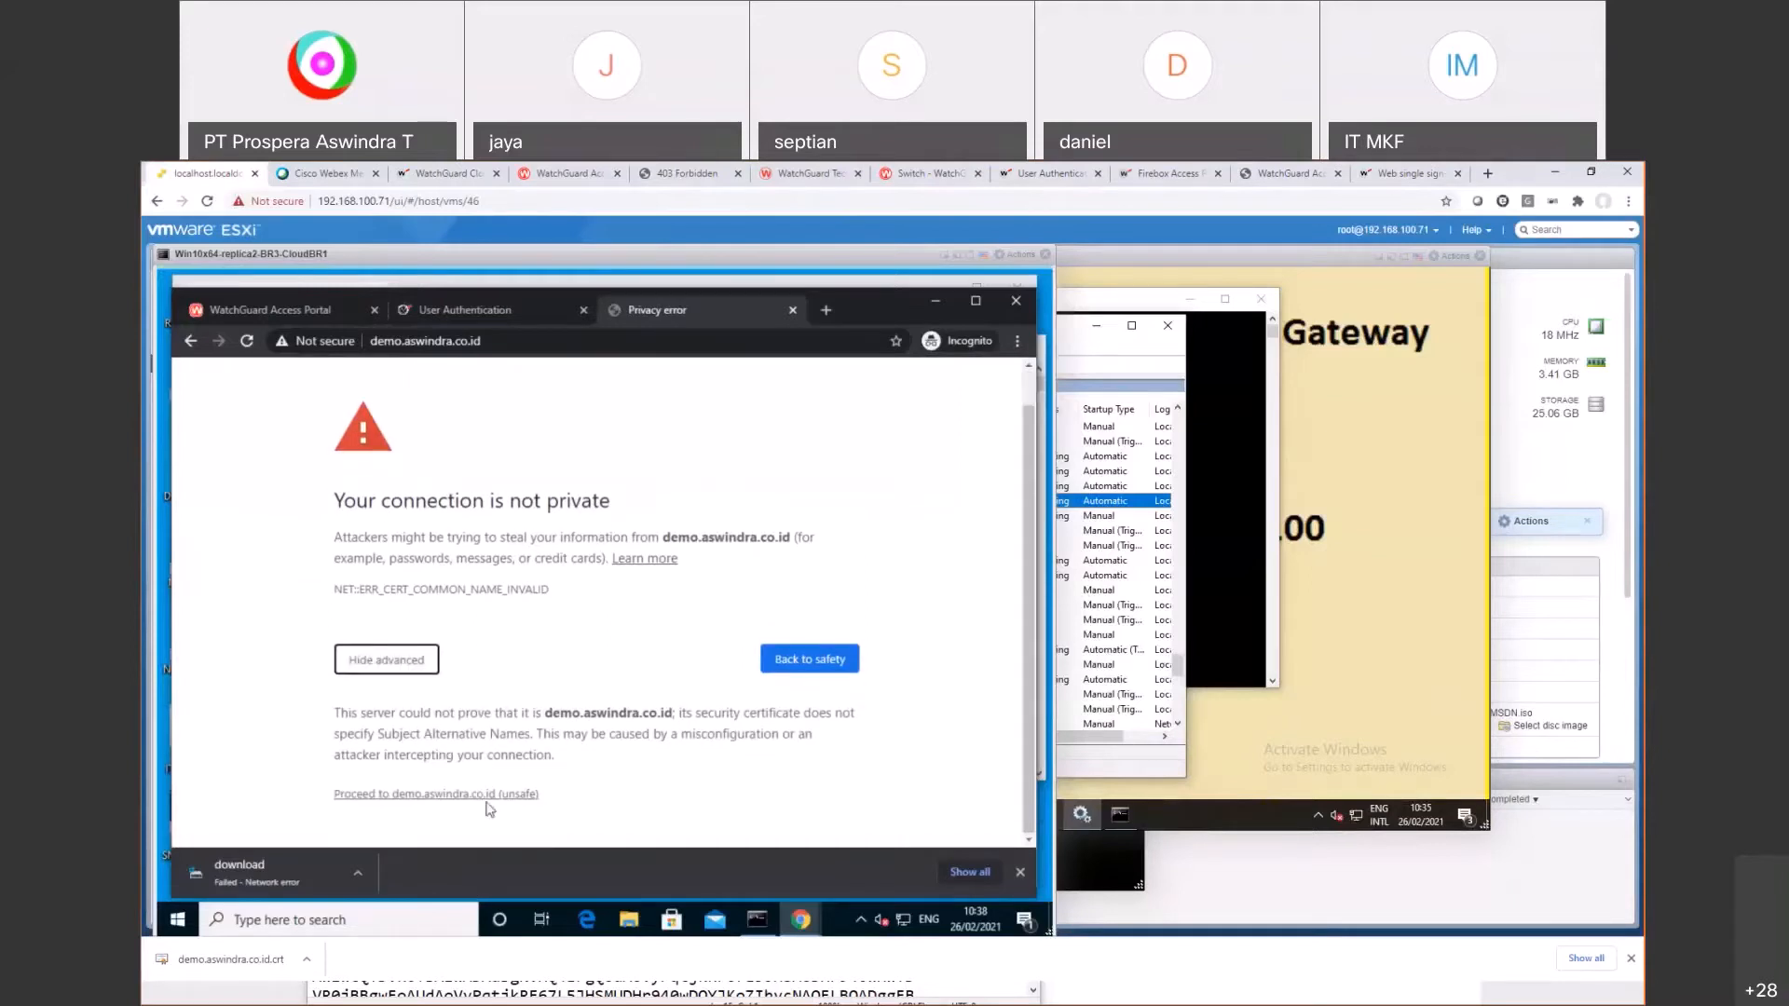
click(490, 797)
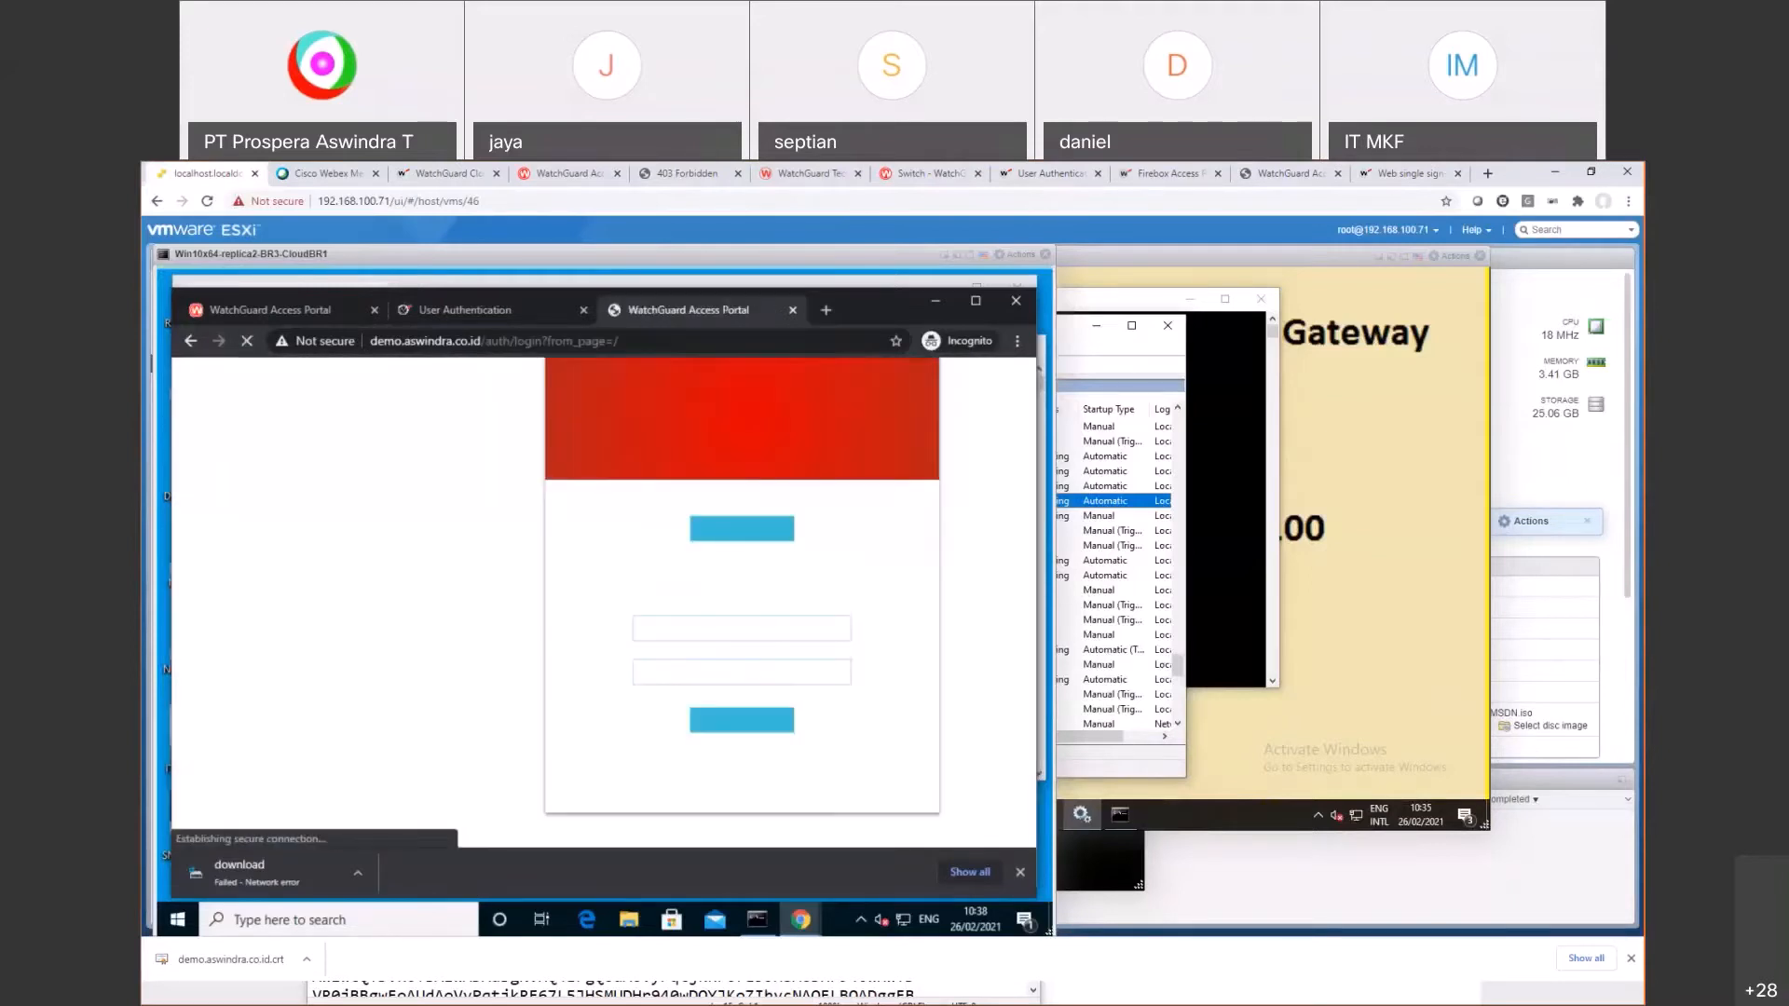
Step: Choose AuthPoint and submit 'demouser', which is rejected as not authorized
click(753, 529)
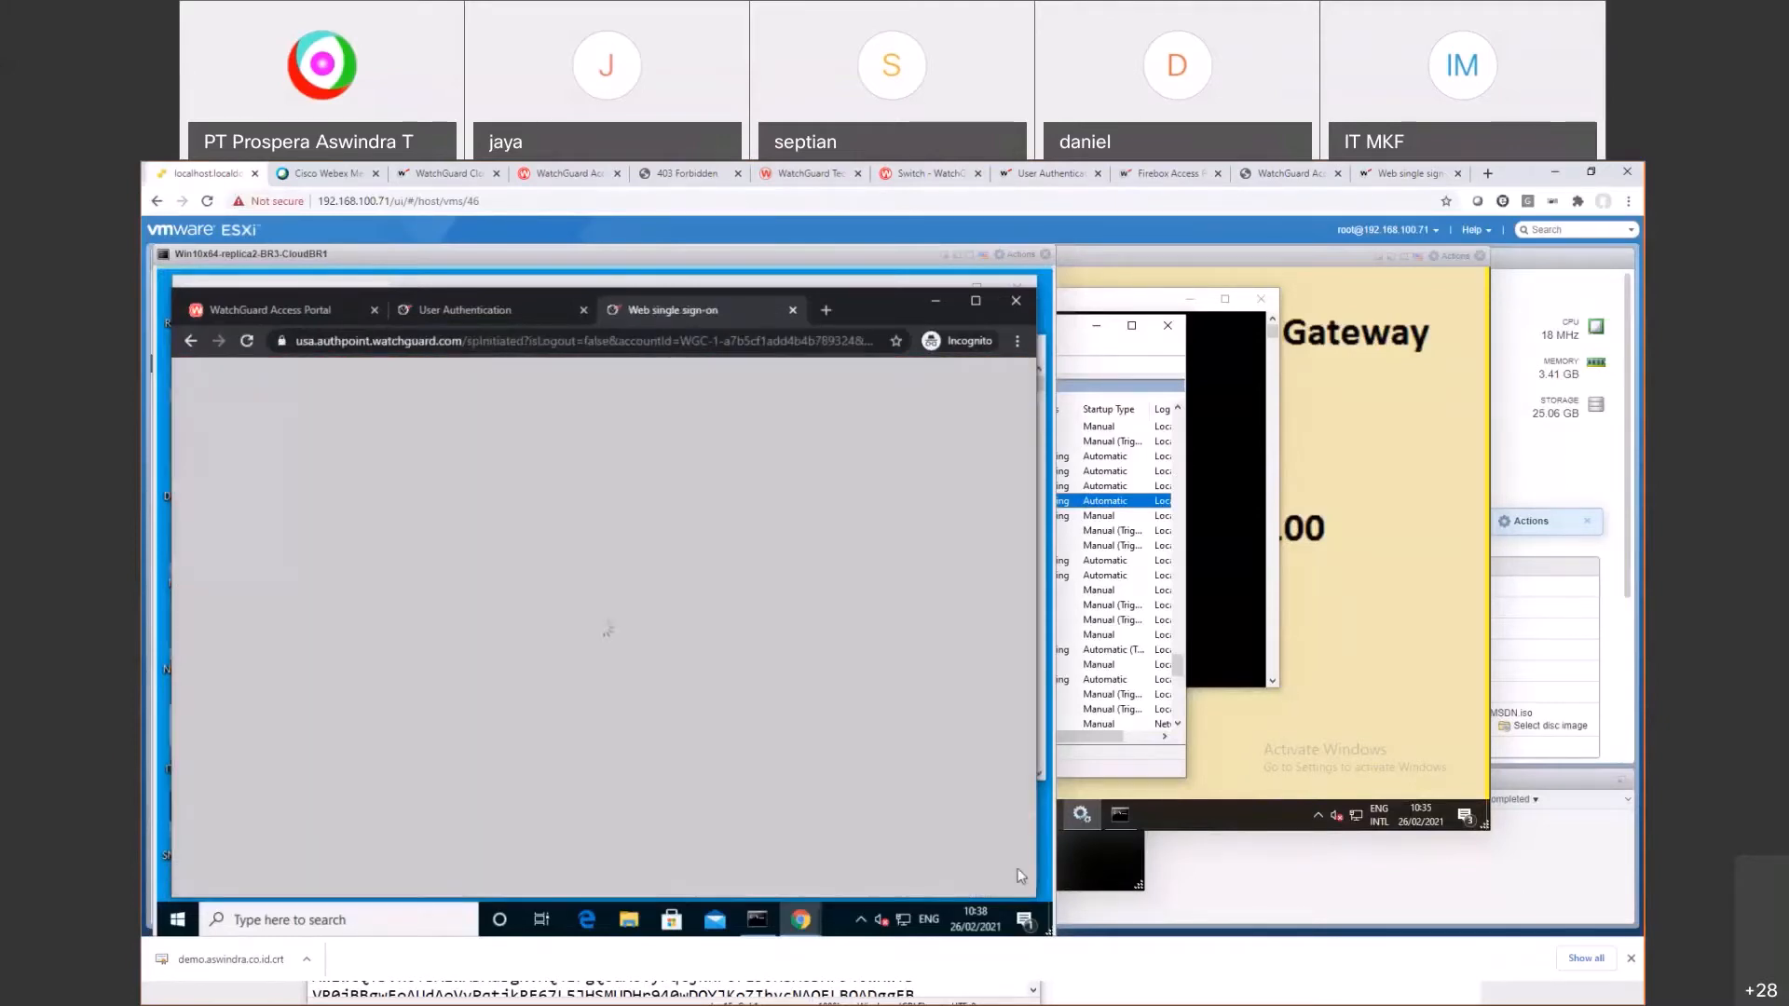
text(demouser)
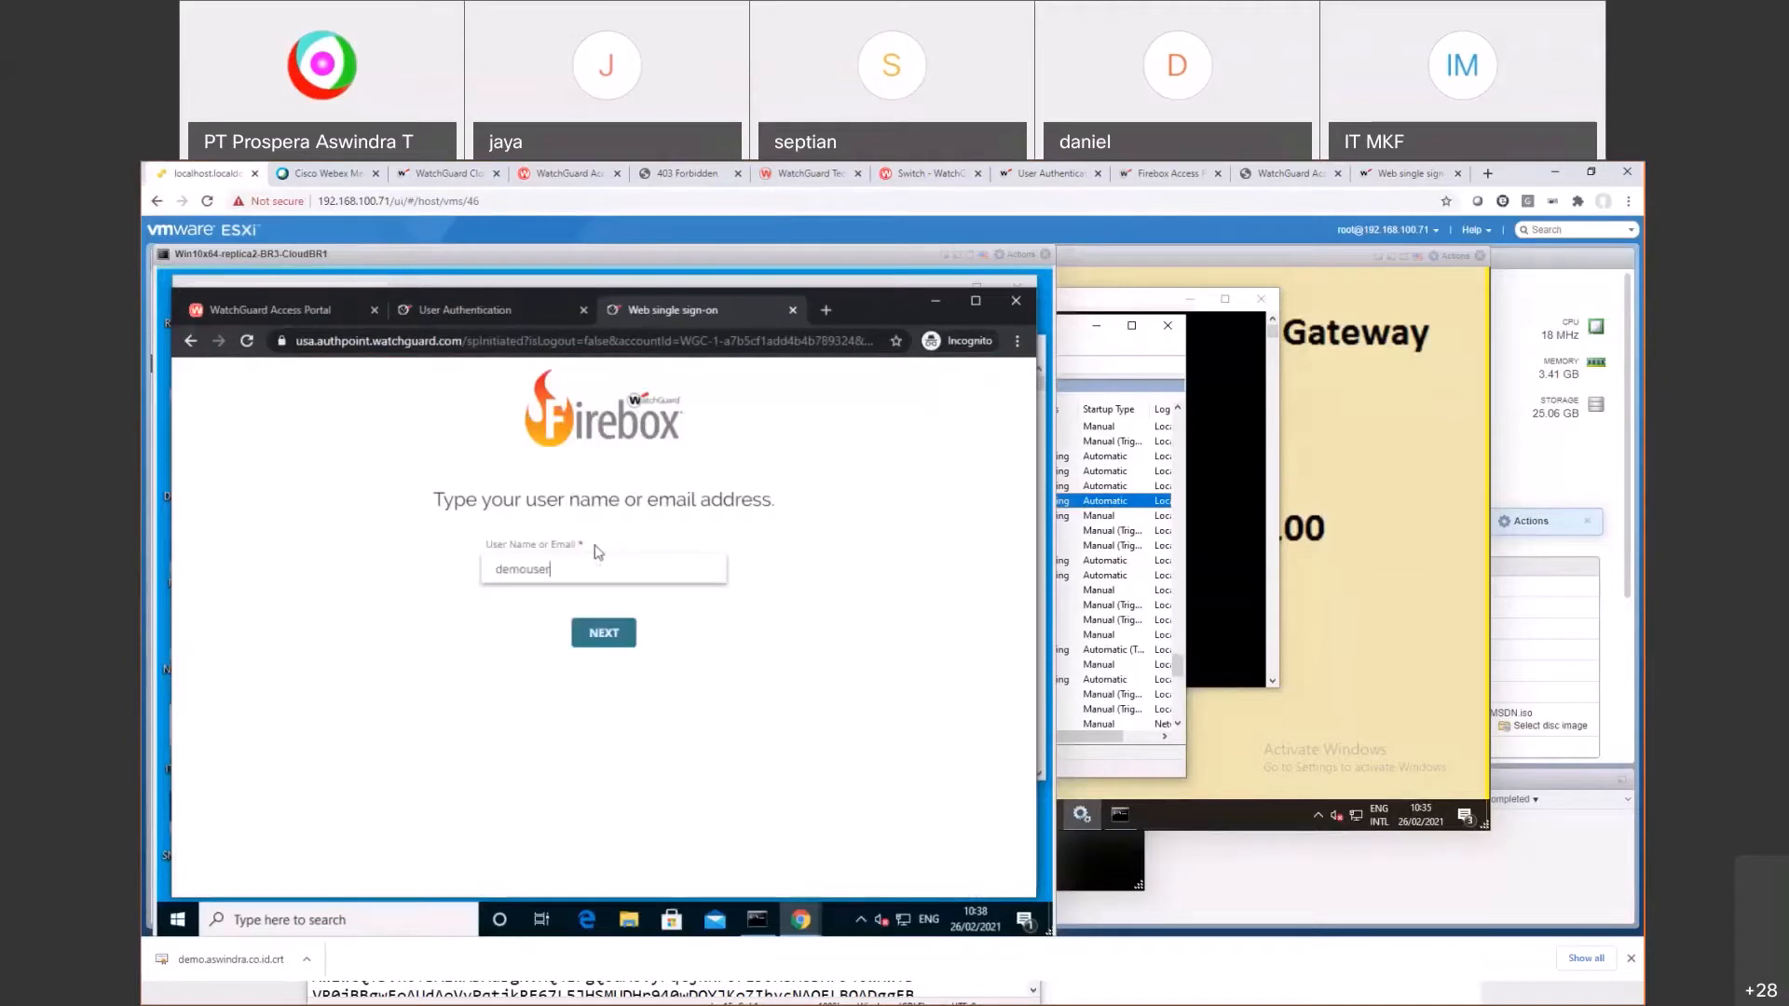
key(Return)
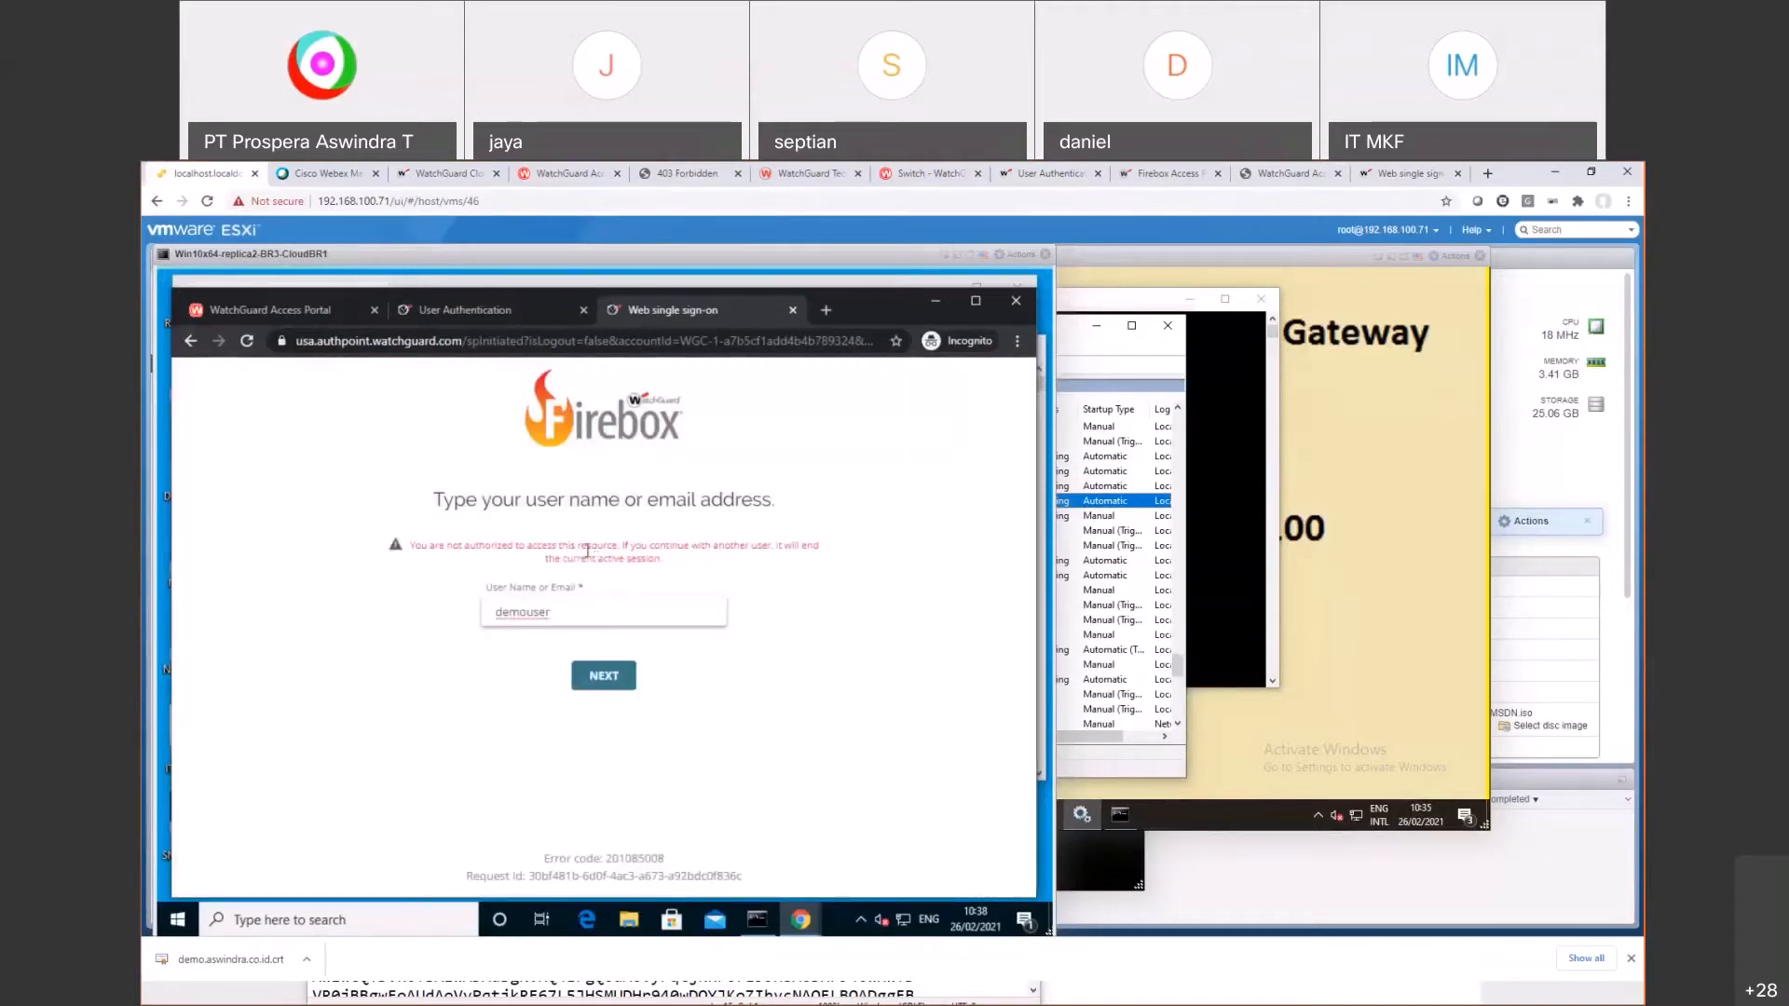
drag(449, 546, 611, 550)
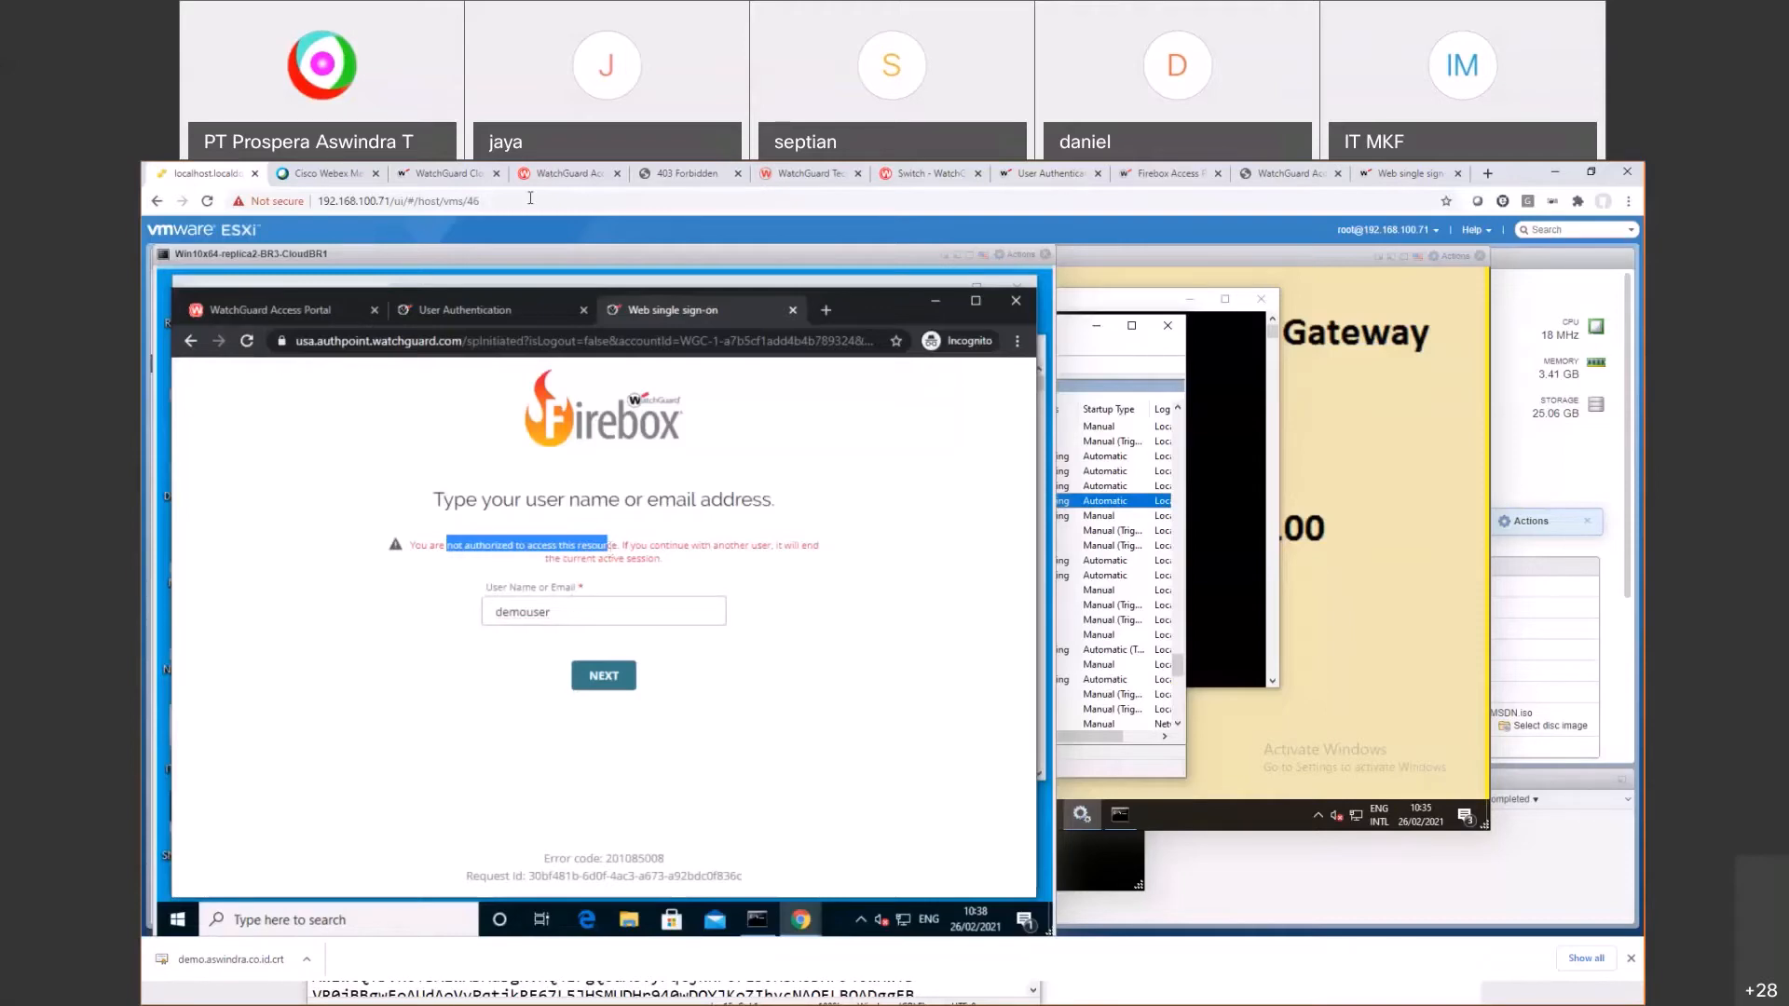
Step: Open the Authentication Policies list in WatchGuard Cloud's AuthPoint section
click(440, 173)
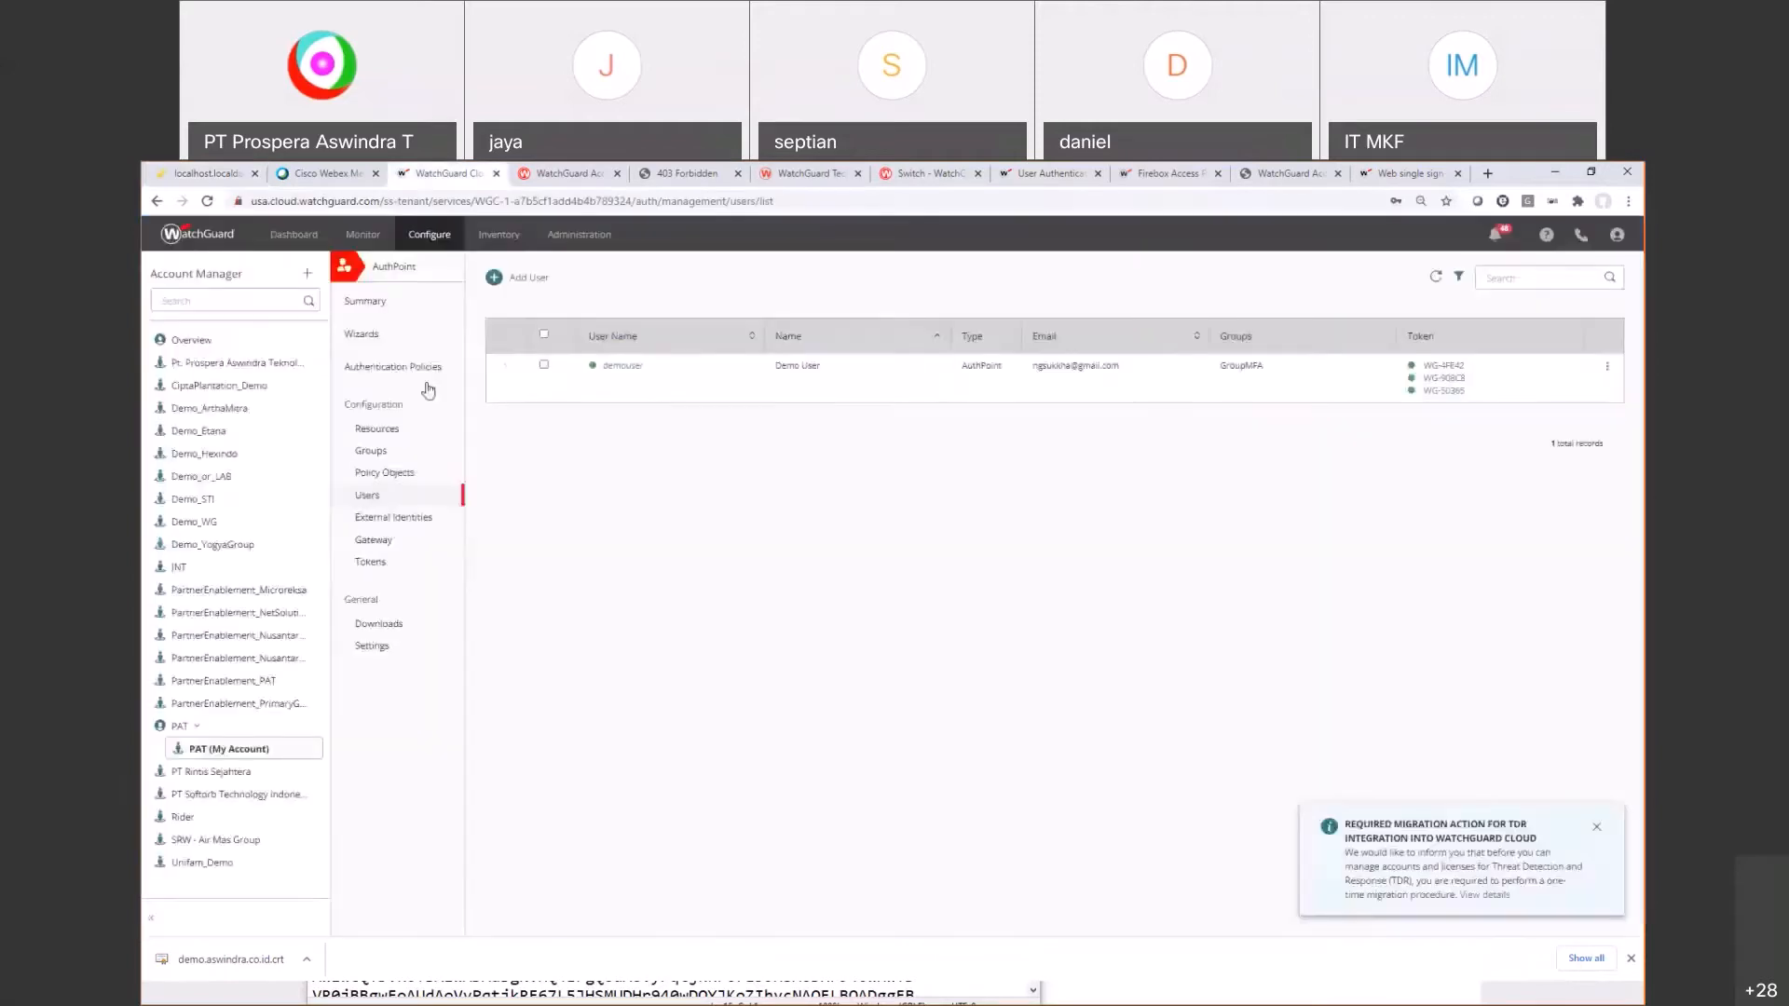
click(382, 363)
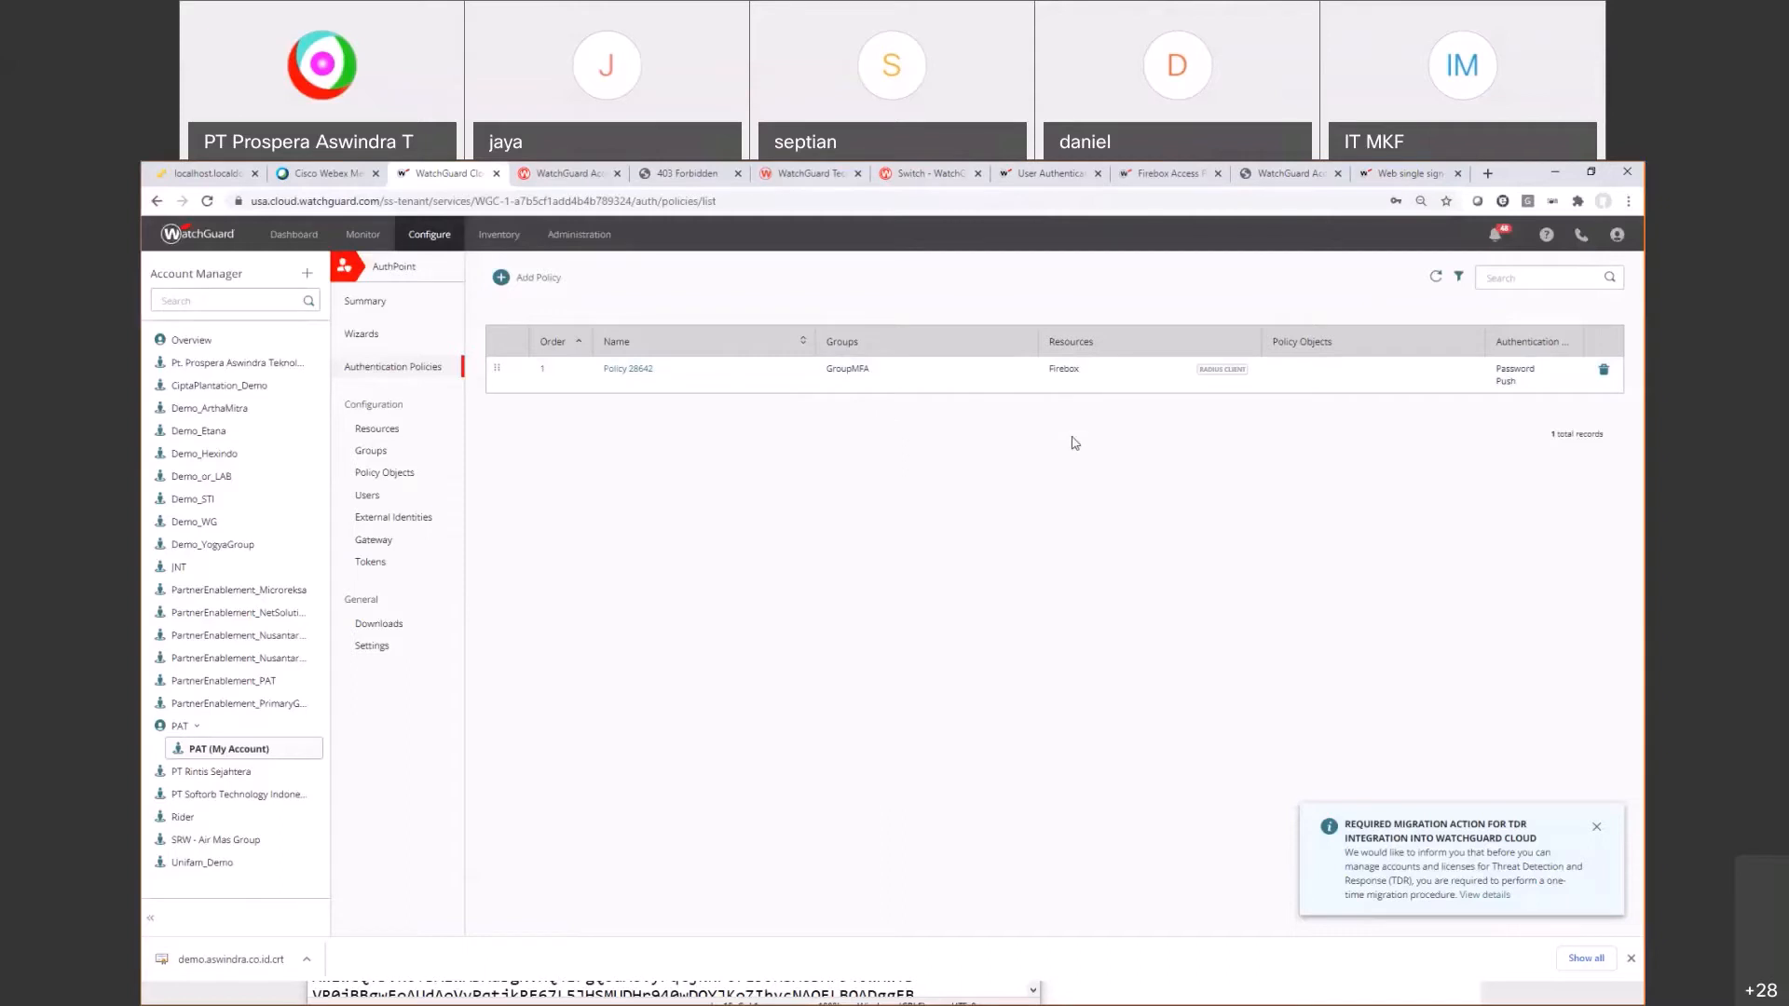
Step: Create a policy named 'Allow MFA Resource Access Portal' allowing Password, Push, QR Code and OTP
click(538, 279)
click(549, 337)
text(Allo)
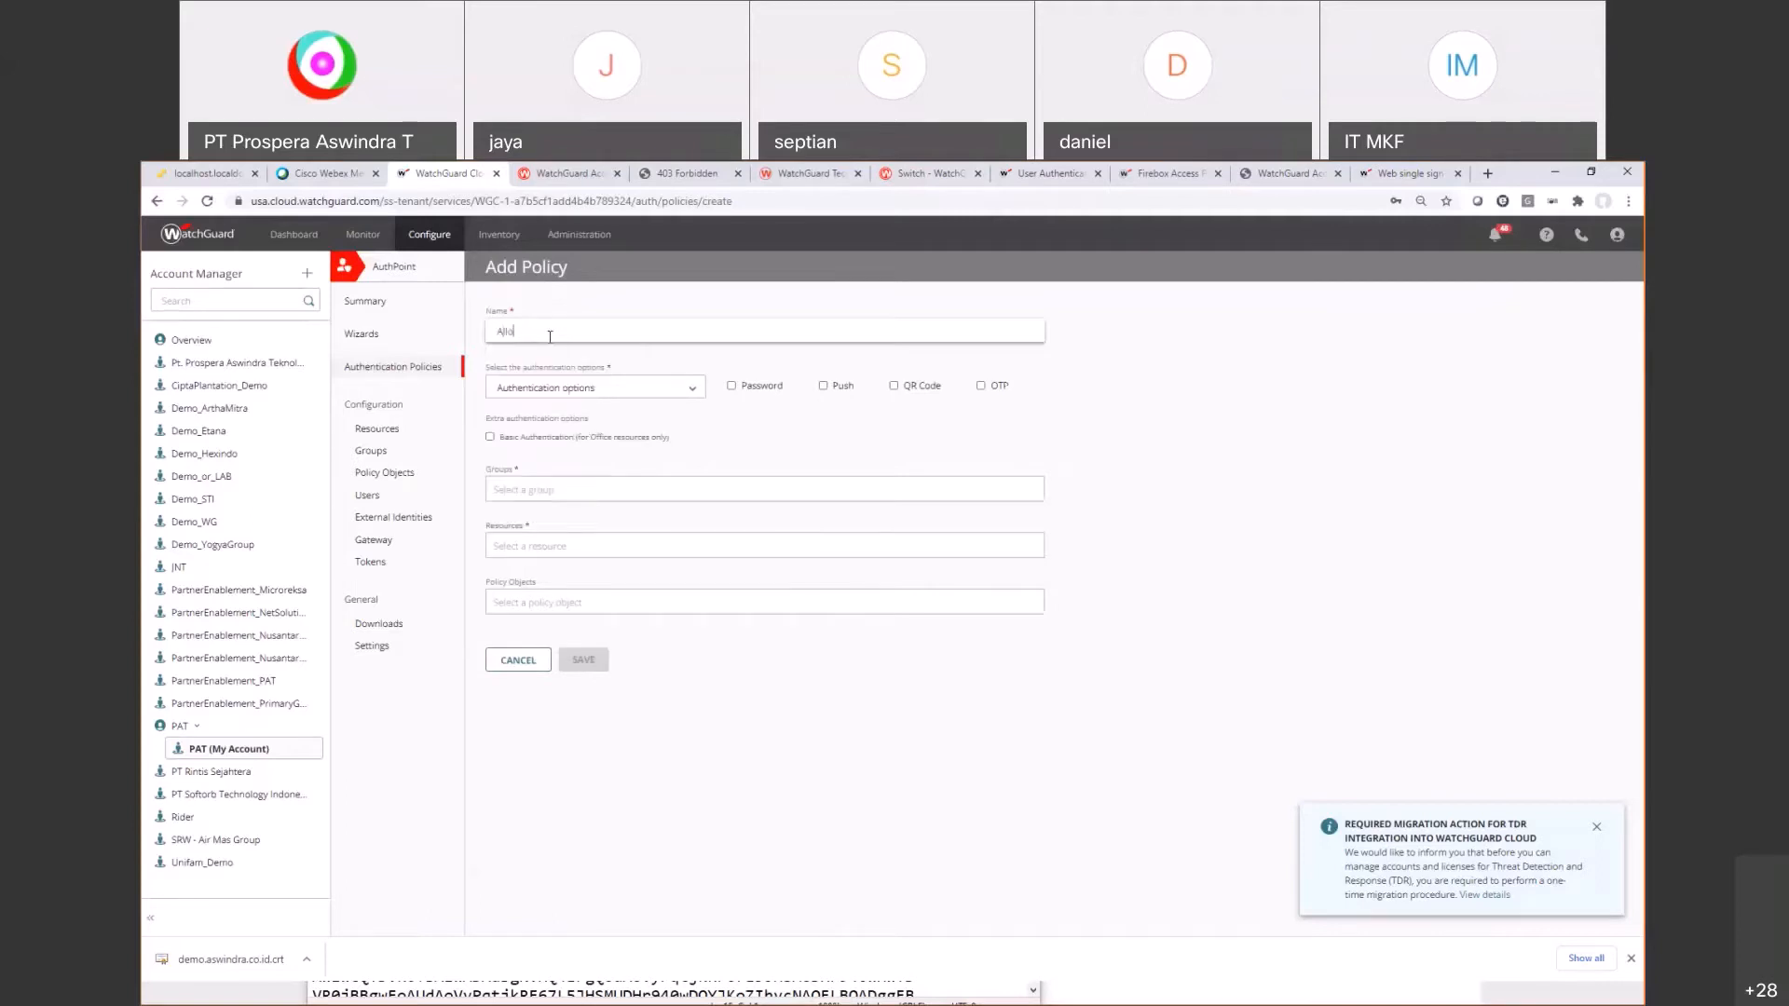
text(w MFA Resource Access Portal)
drag(726, 389, 783, 388)
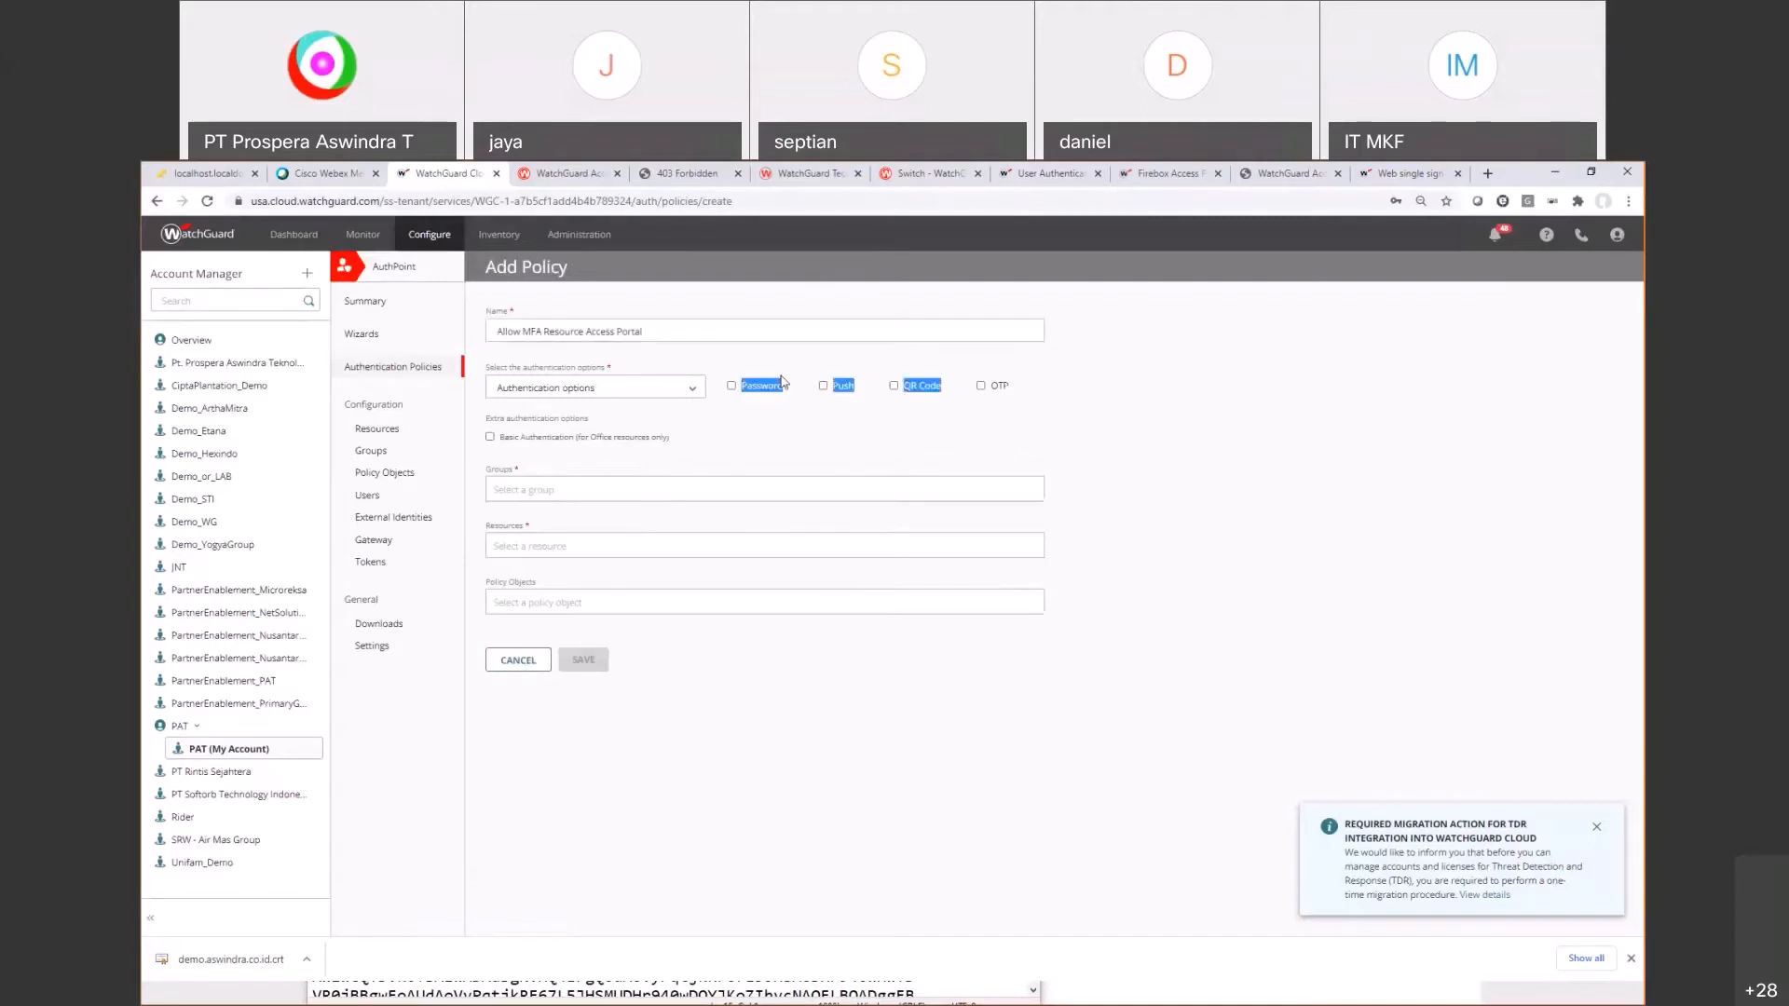
click(731, 386)
click(824, 388)
click(894, 387)
click(981, 386)
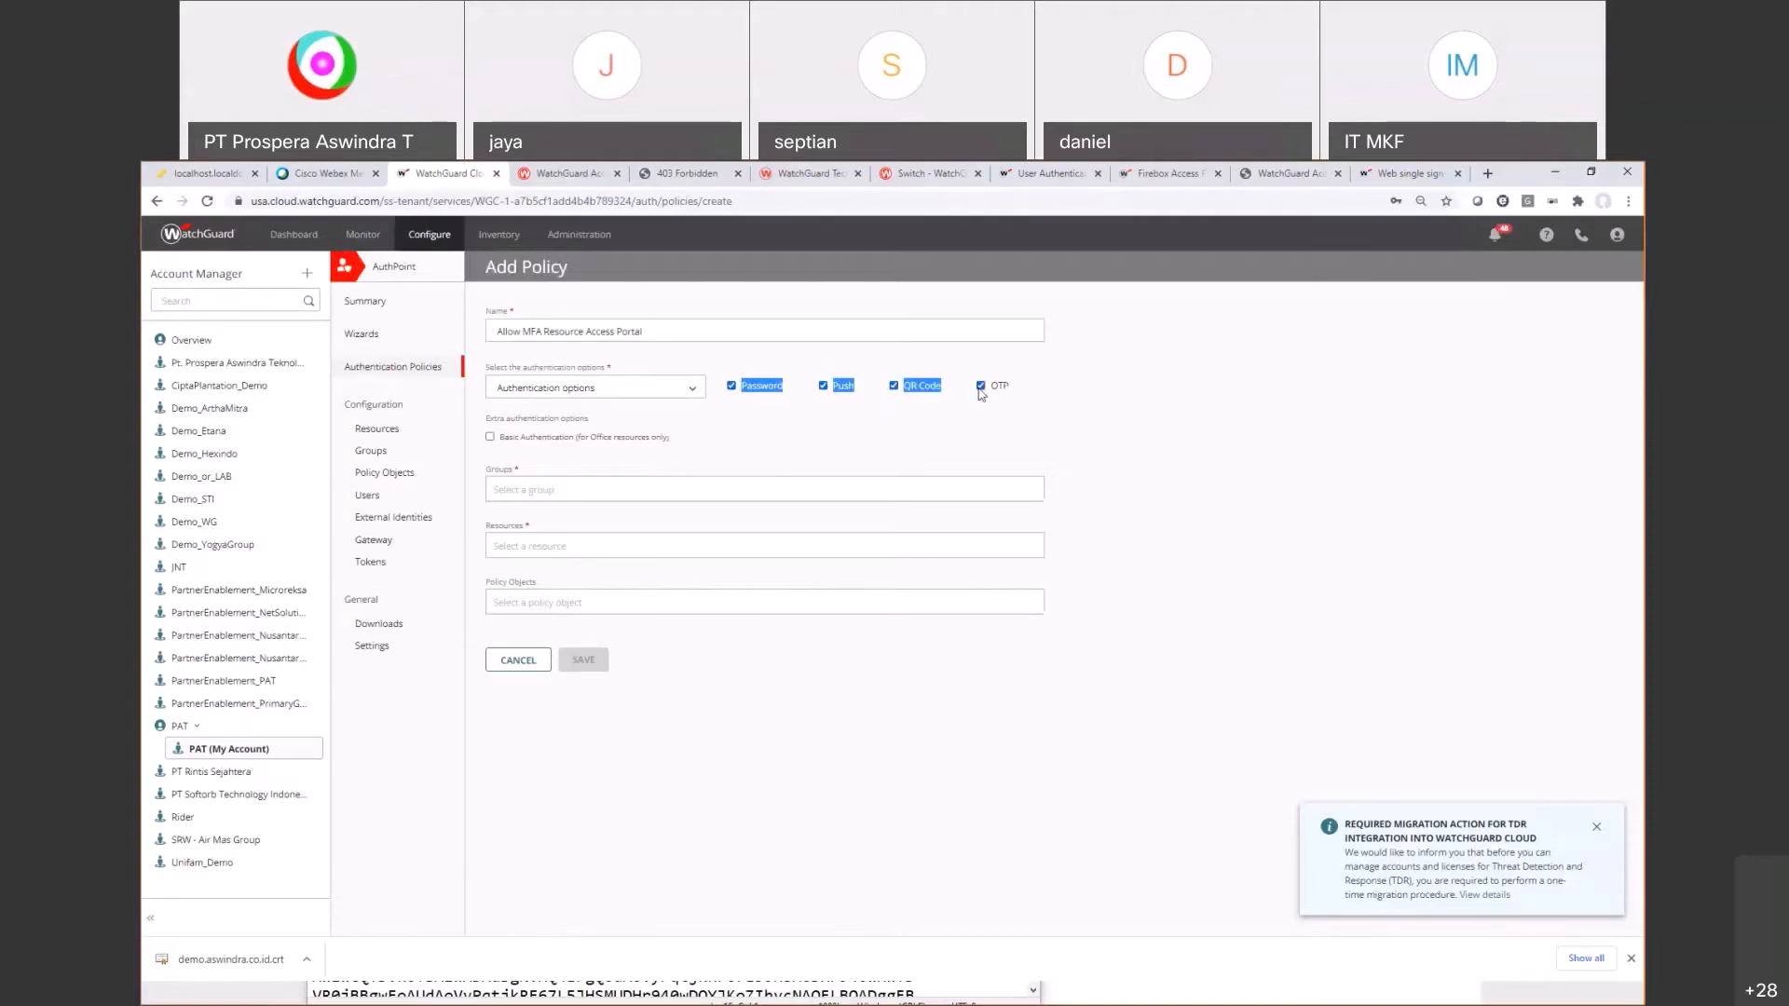
Step: Assign the GROUPMFA group and the Access Portal resource, then save the policy
click(531, 494)
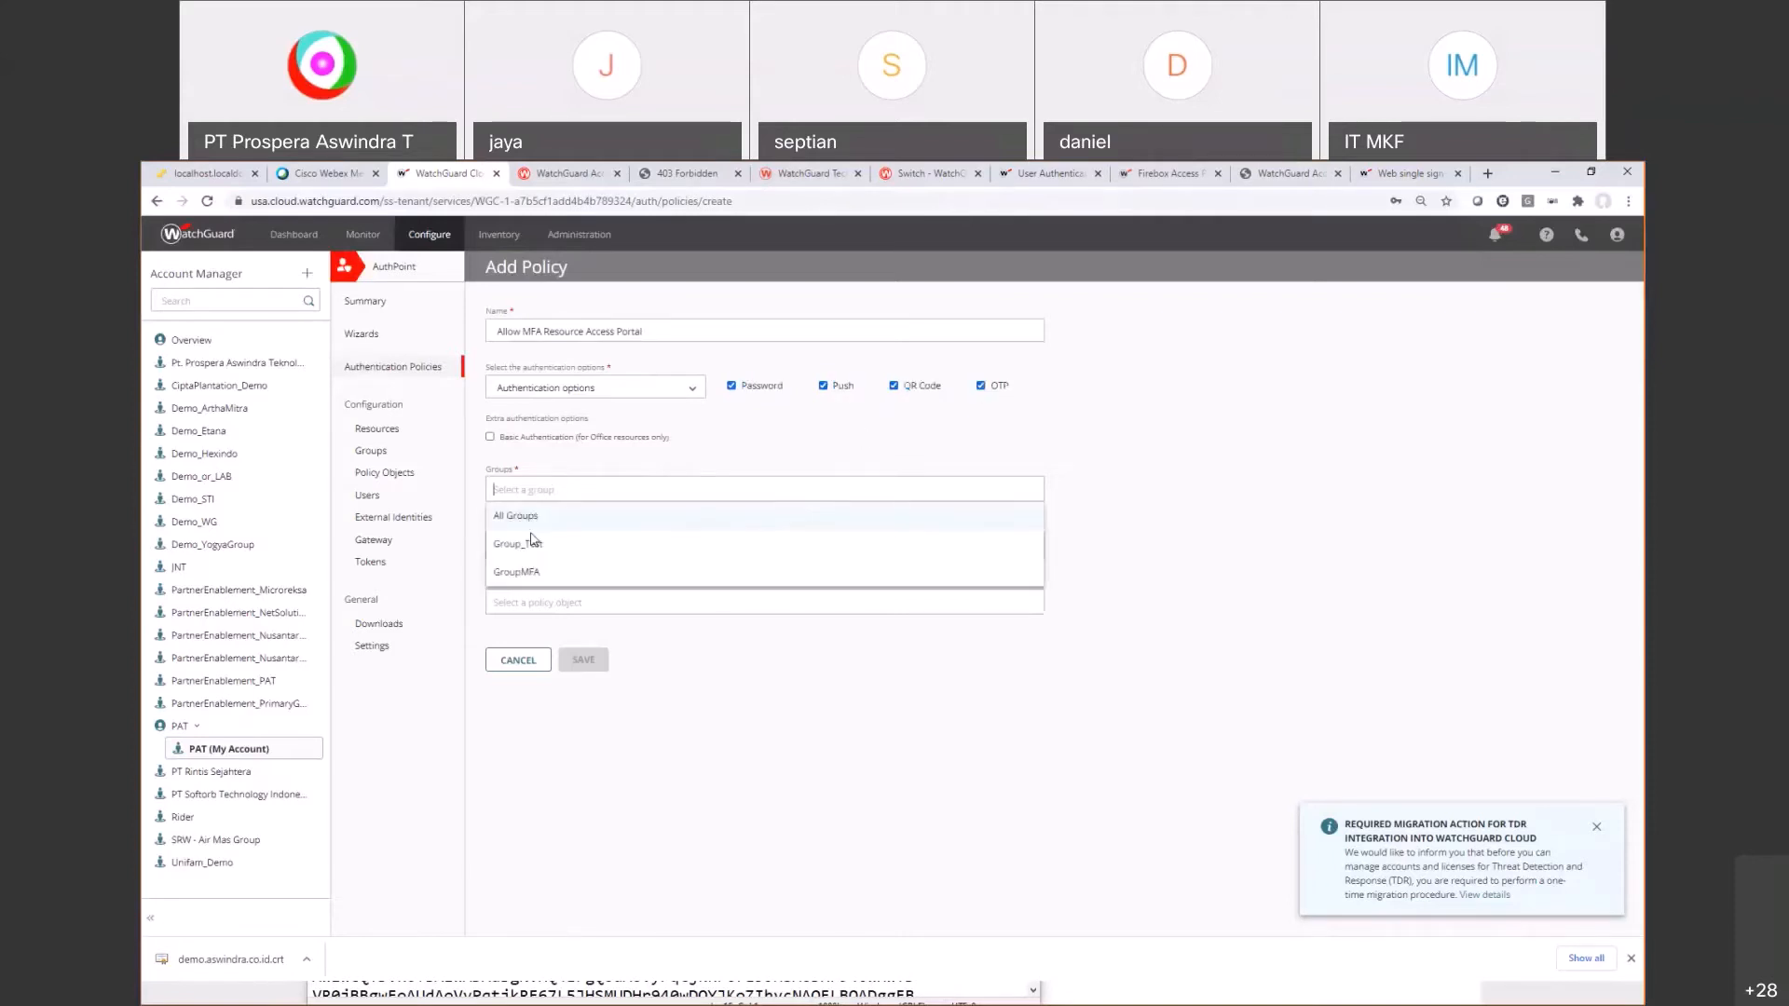
click(533, 571)
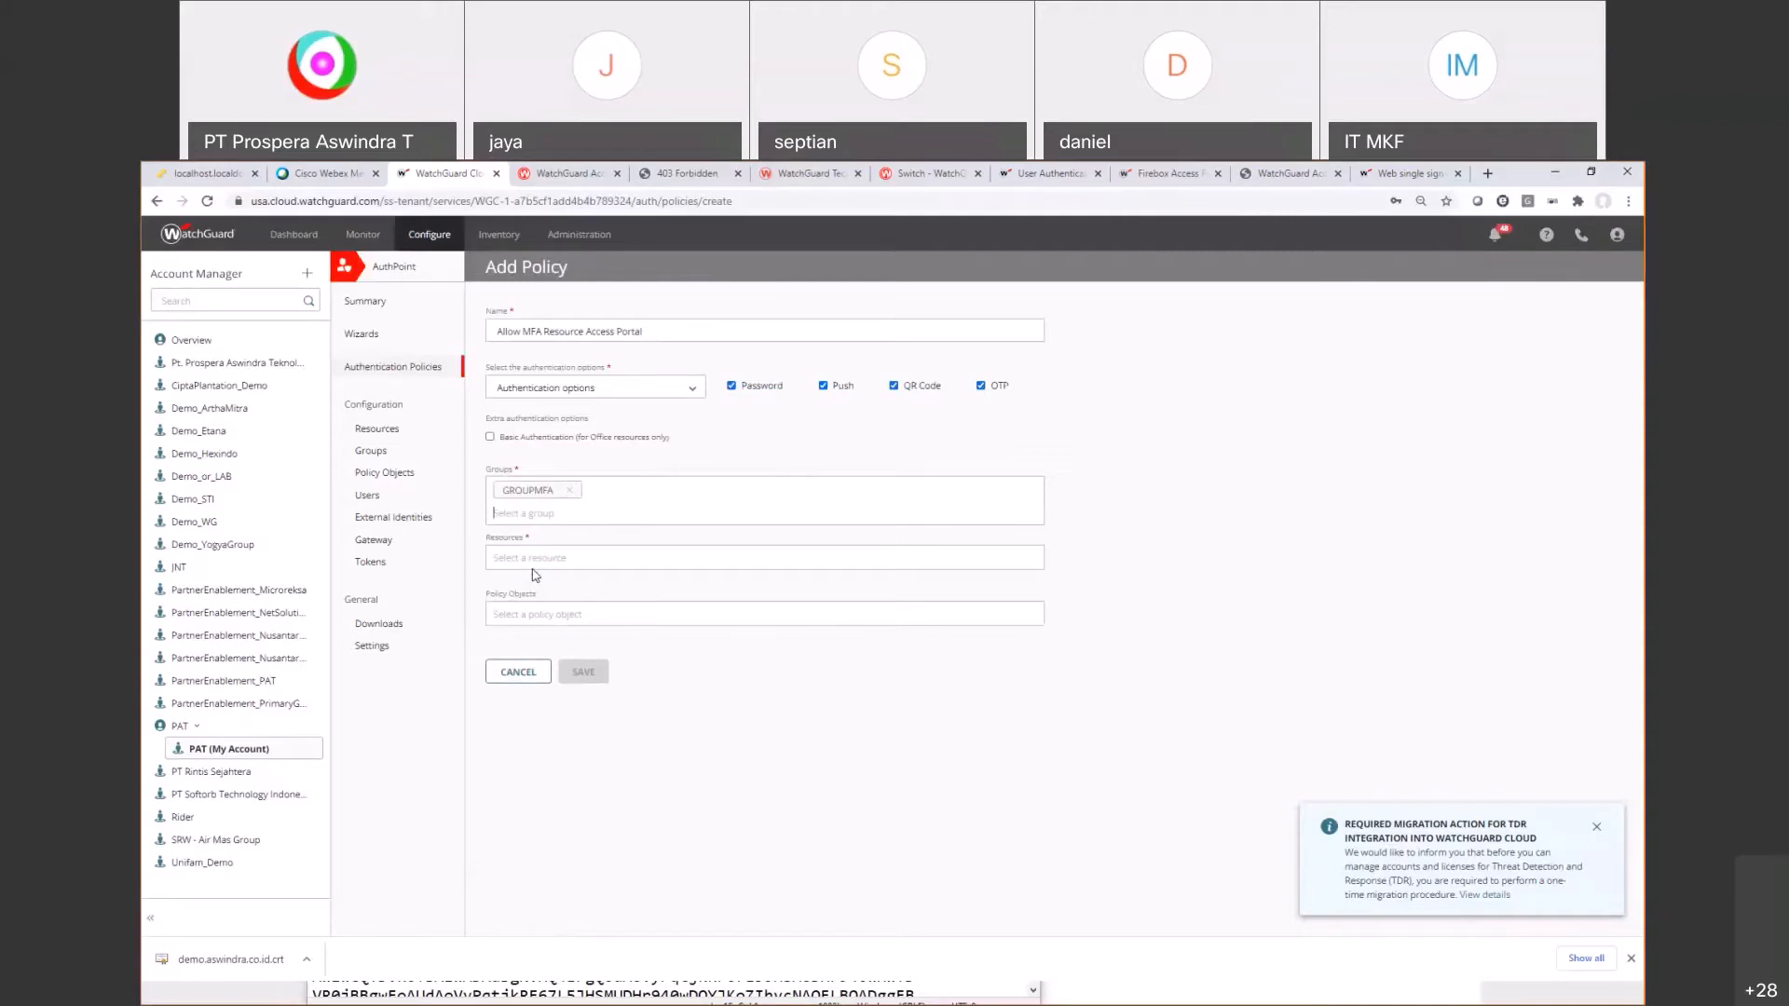
click(578, 557)
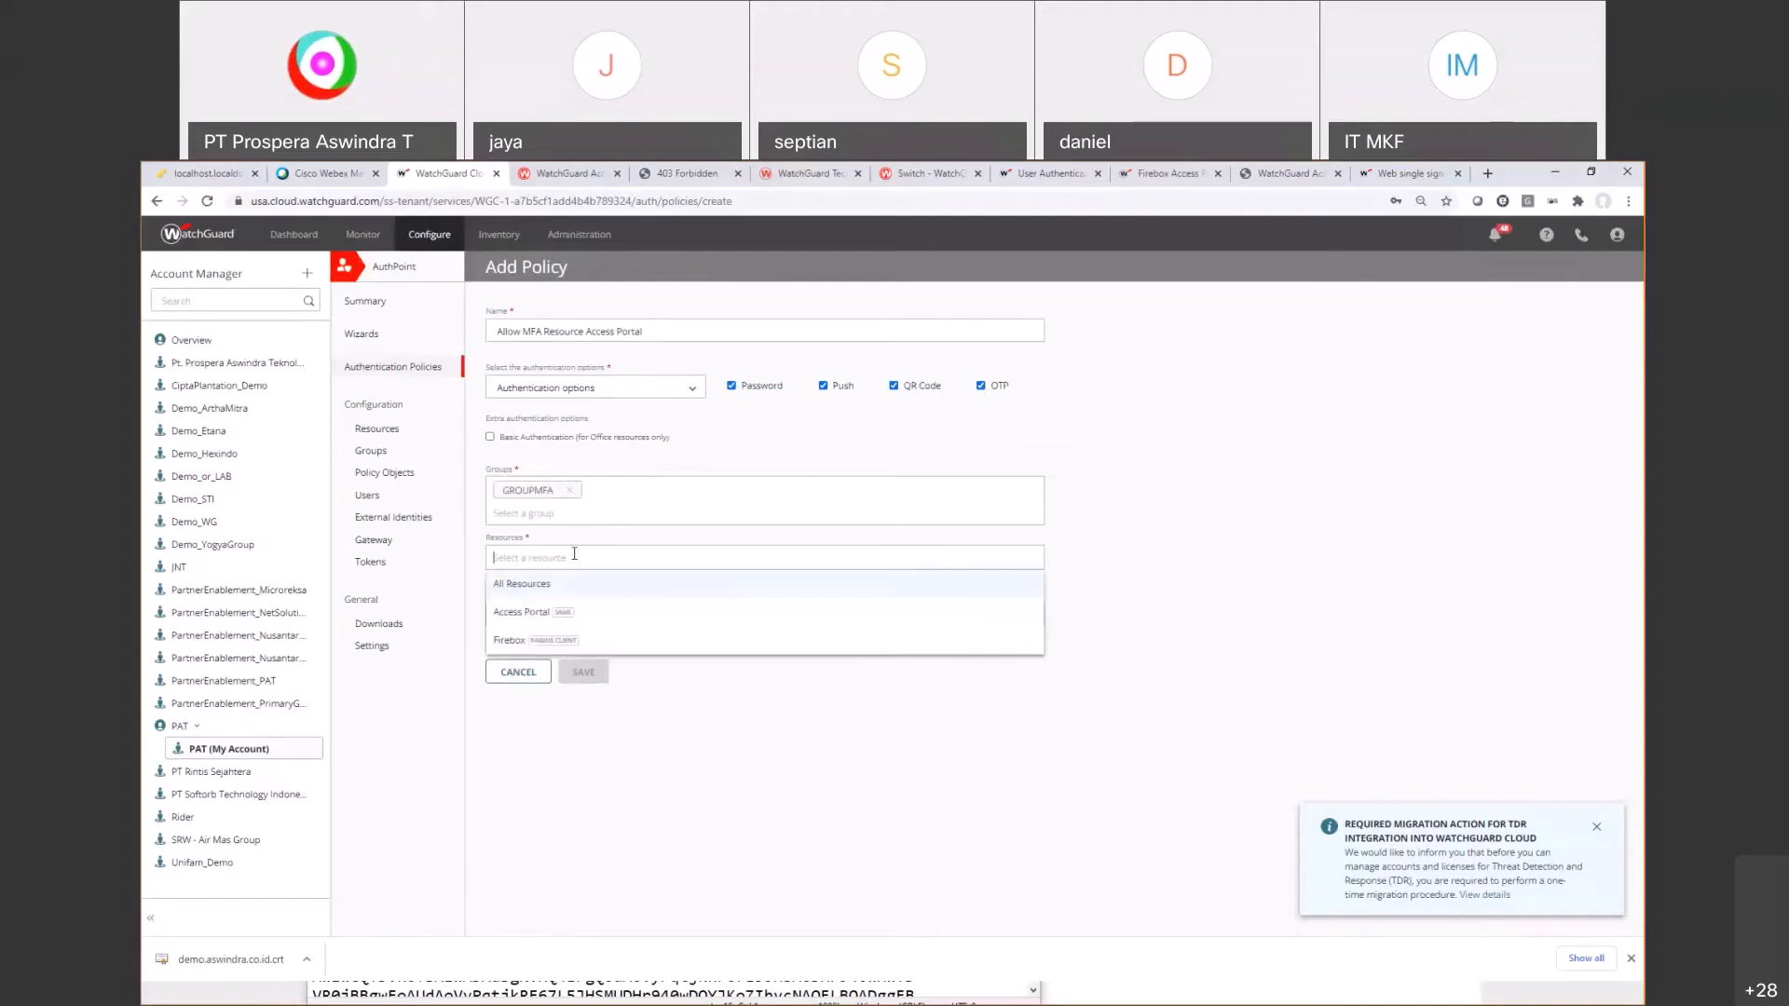
click(524, 611)
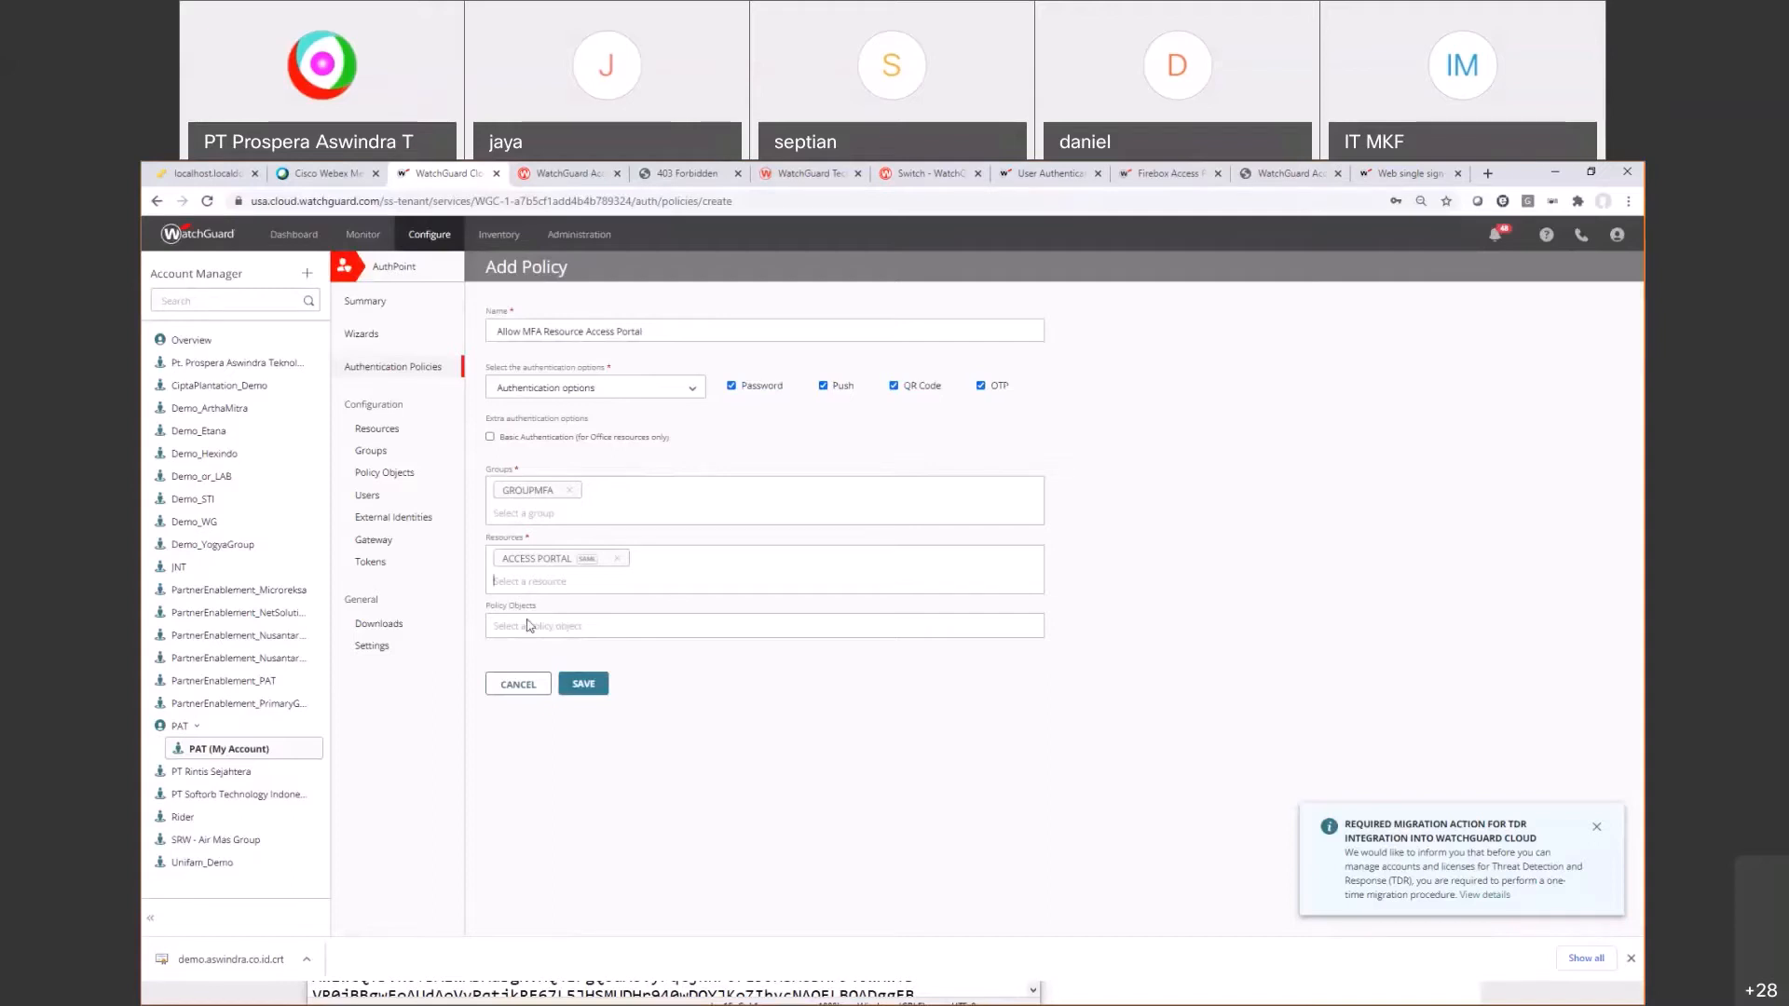
click(576, 687)
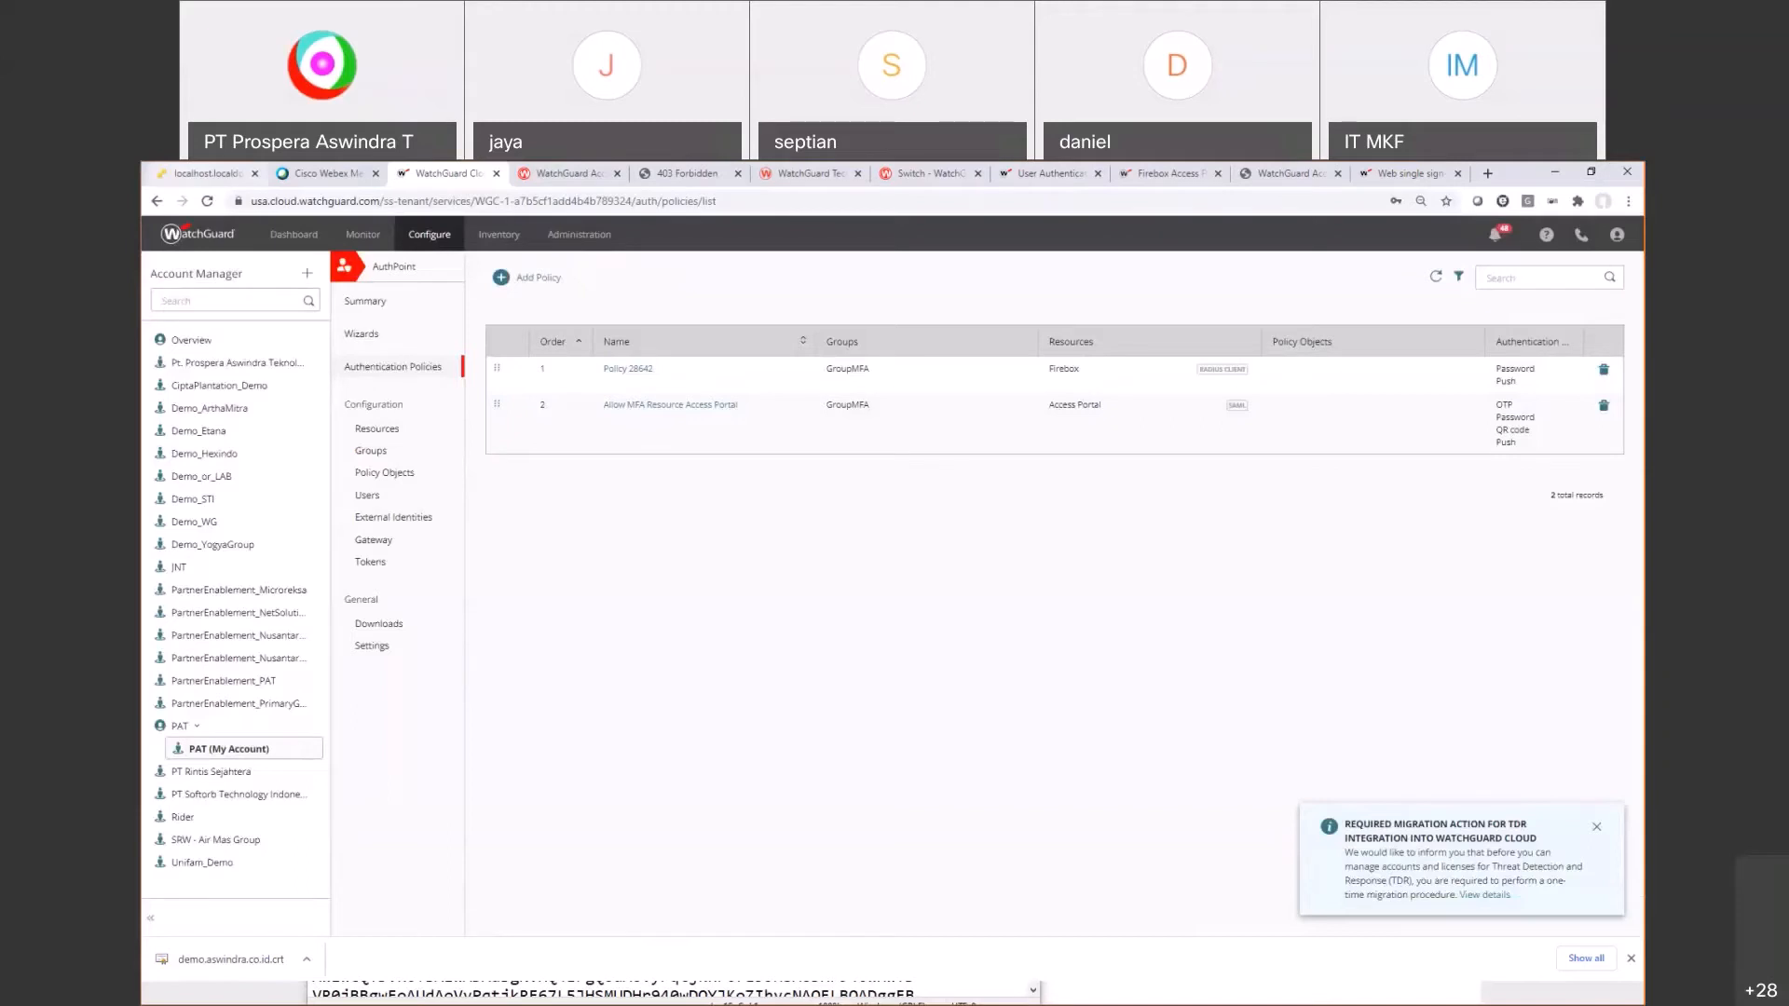
click(207, 174)
Step: Submit the demo user name to reach the password prompt
click(611, 674)
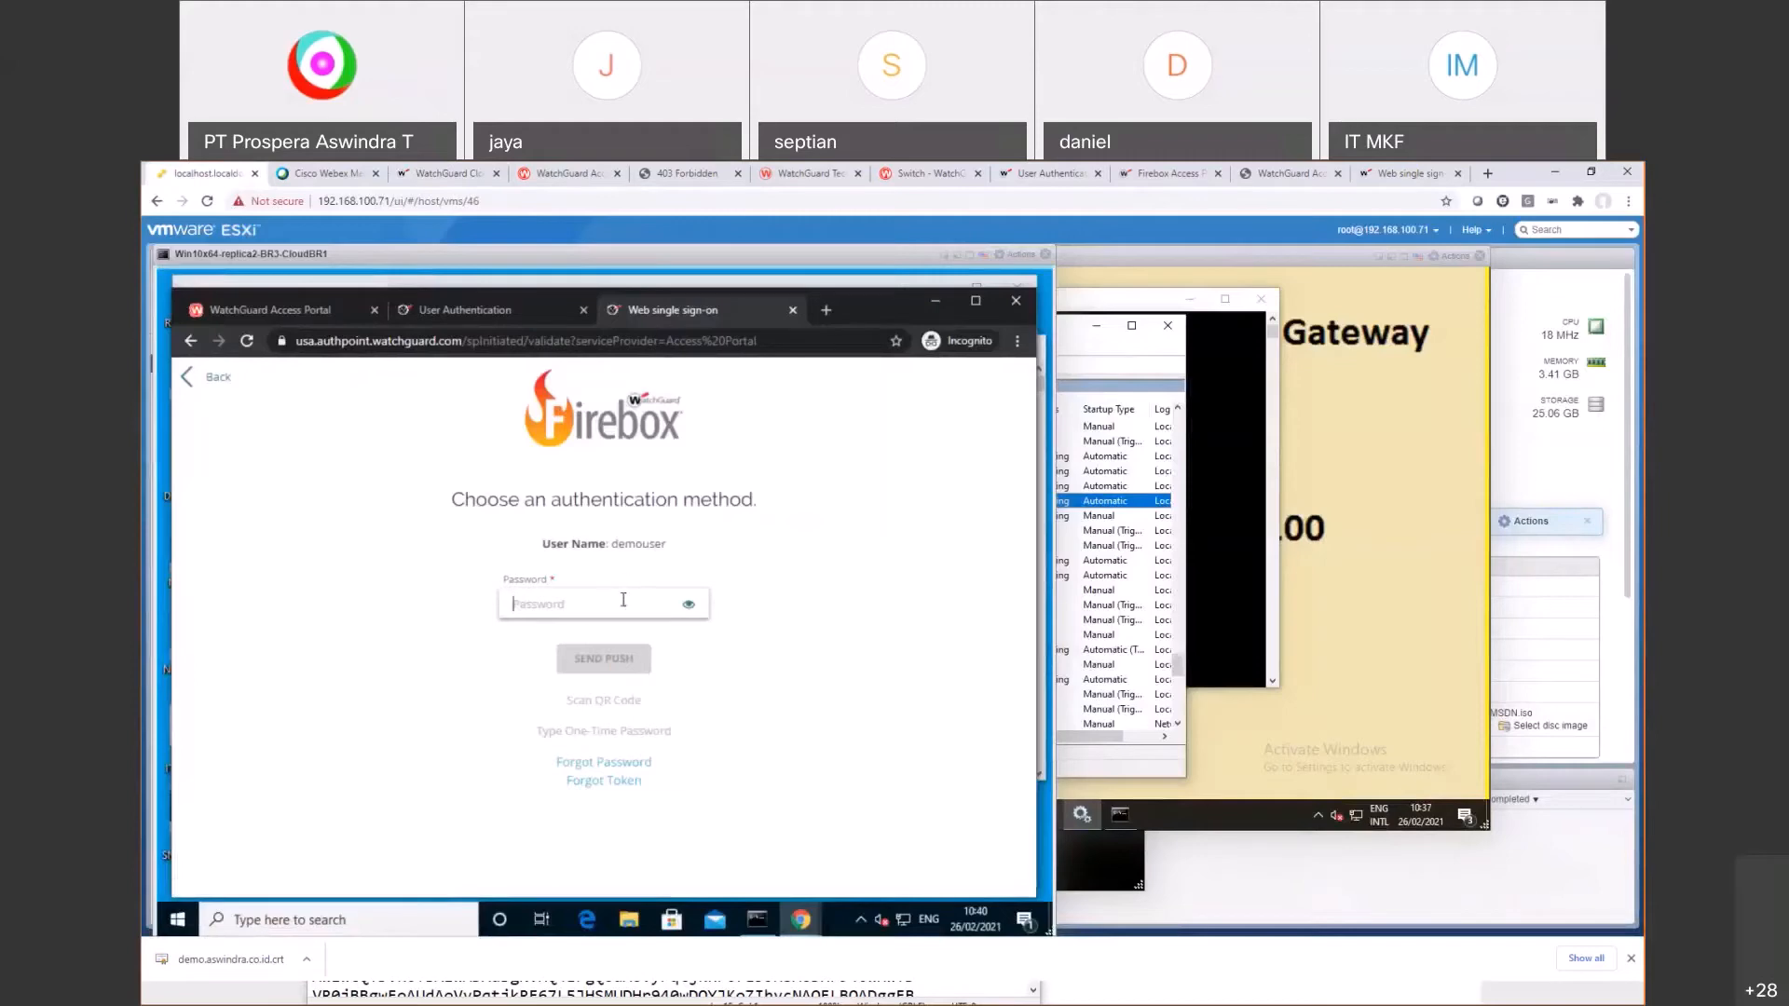
click(592, 619)
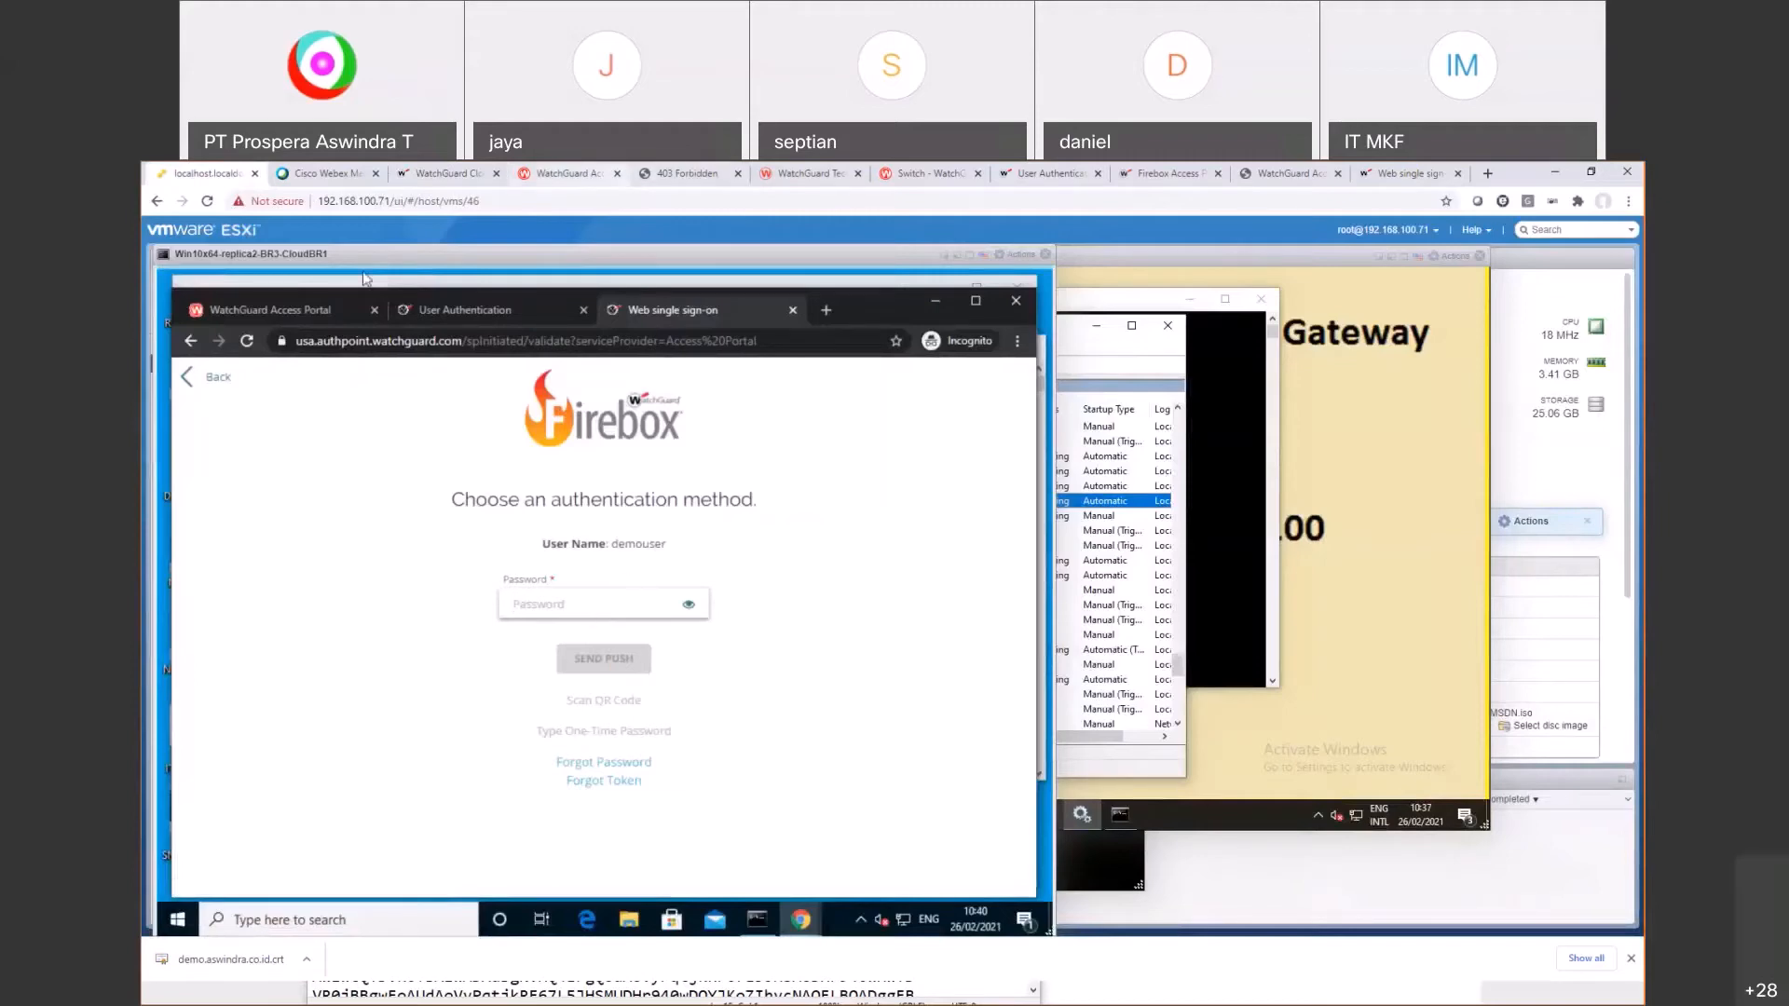
click(435, 175)
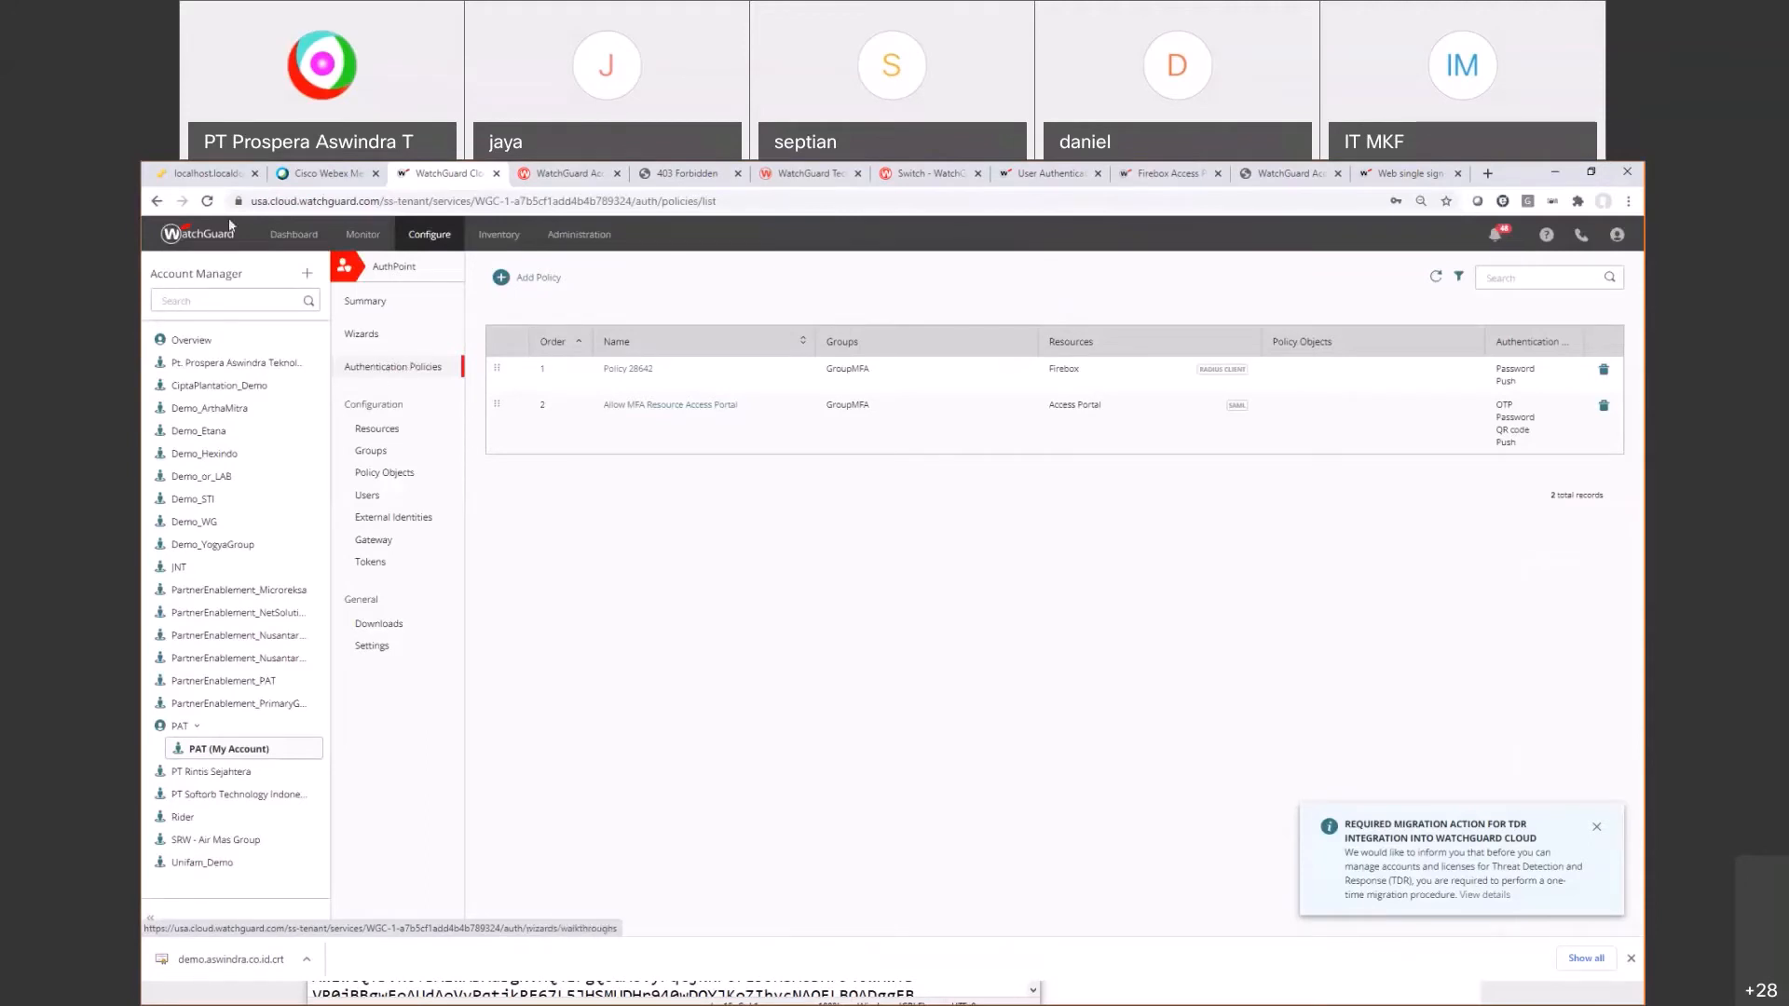
click(207, 173)
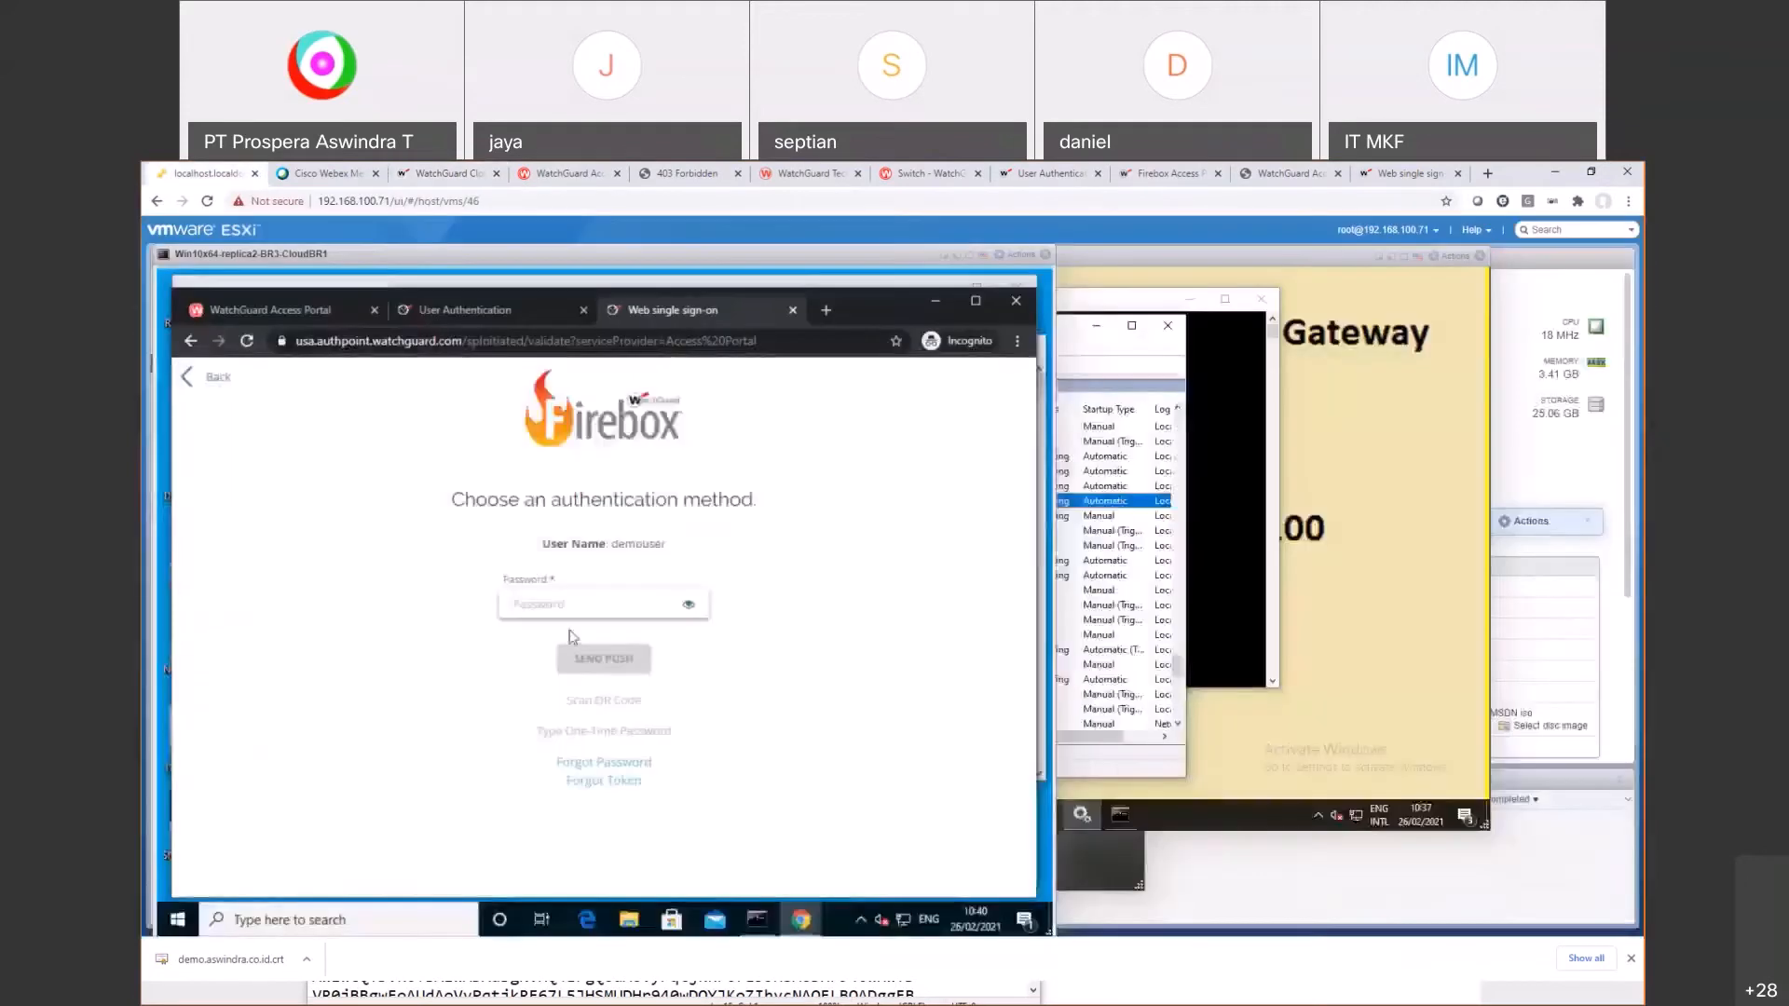
Step: Paste the password, send a push and approve it in the AuthPoint app
click(579, 601)
key(ctrl+v)
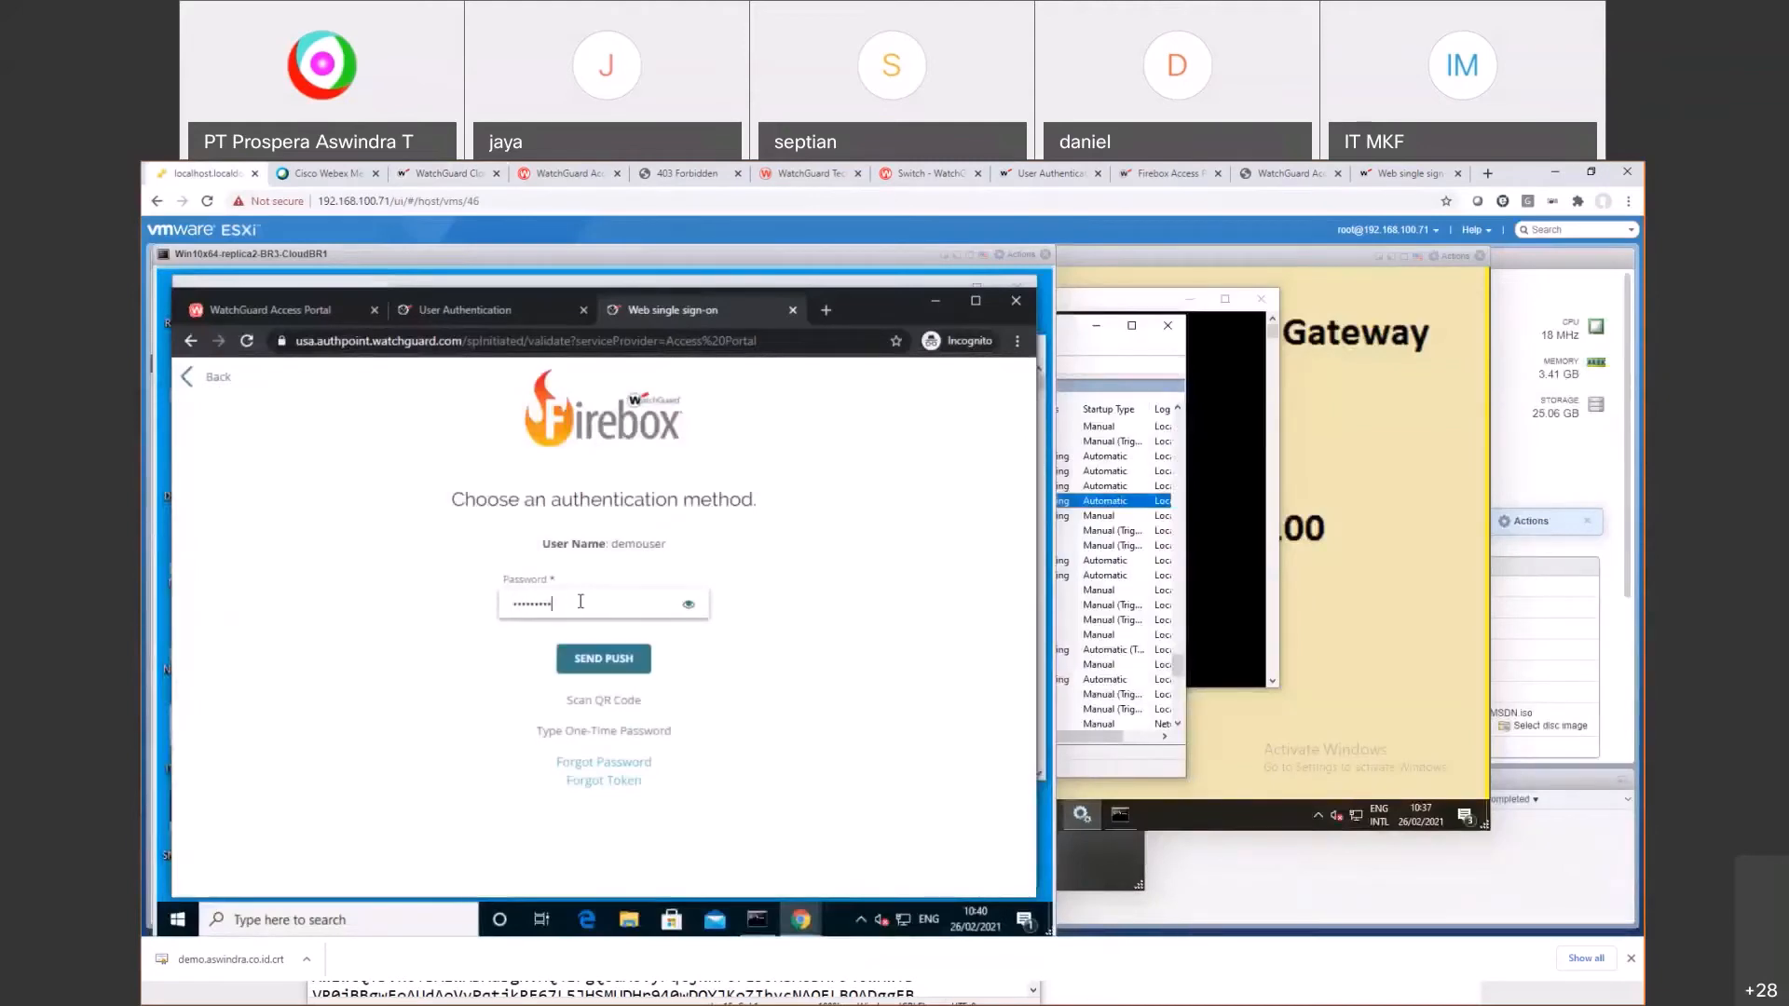
click(580, 667)
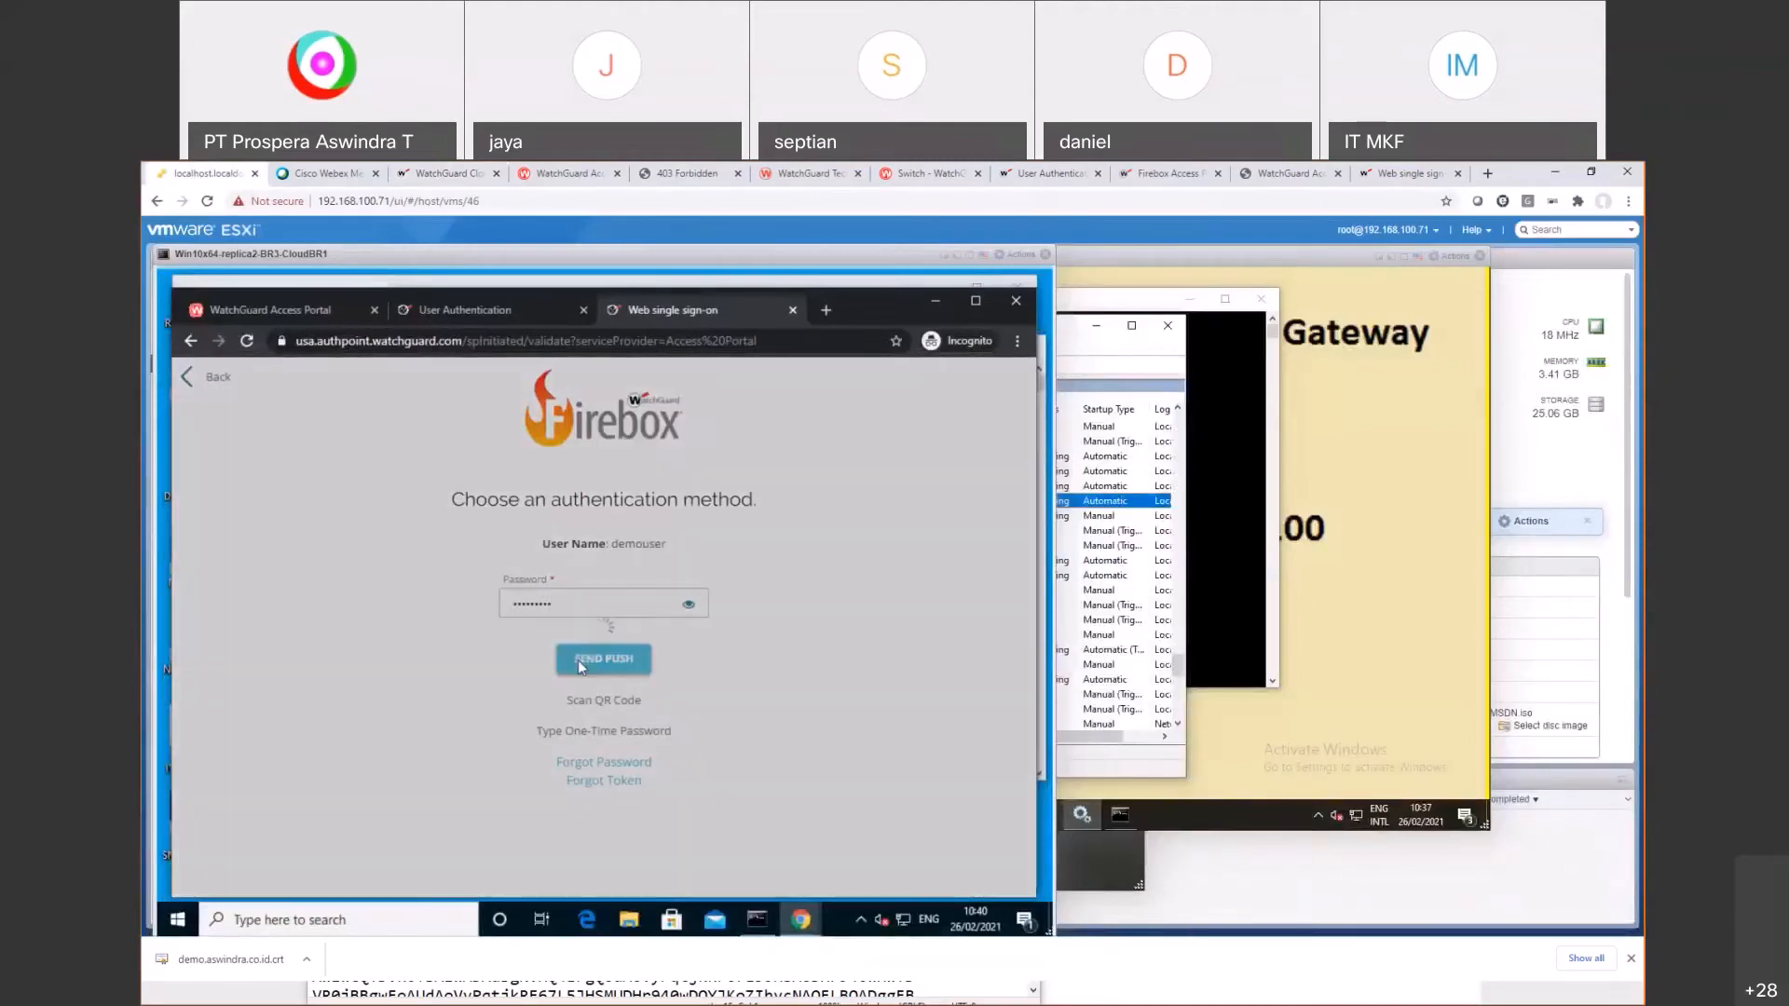
key(alt+Tab)
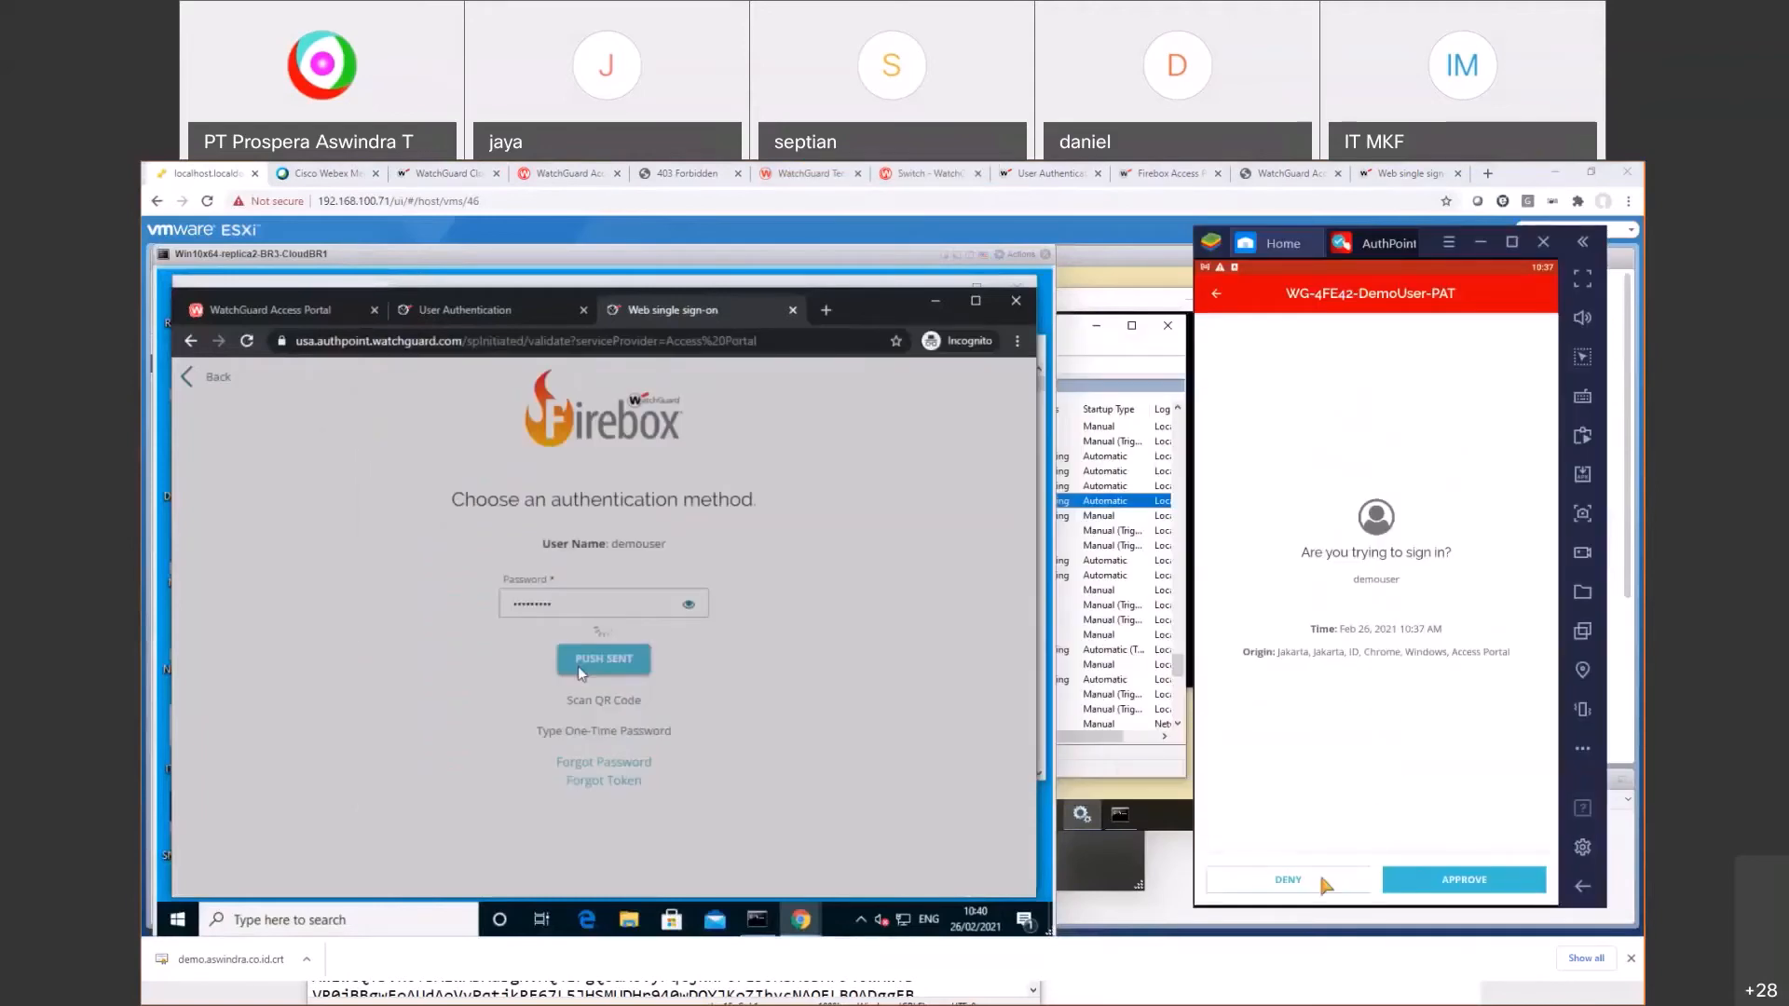
click(1434, 879)
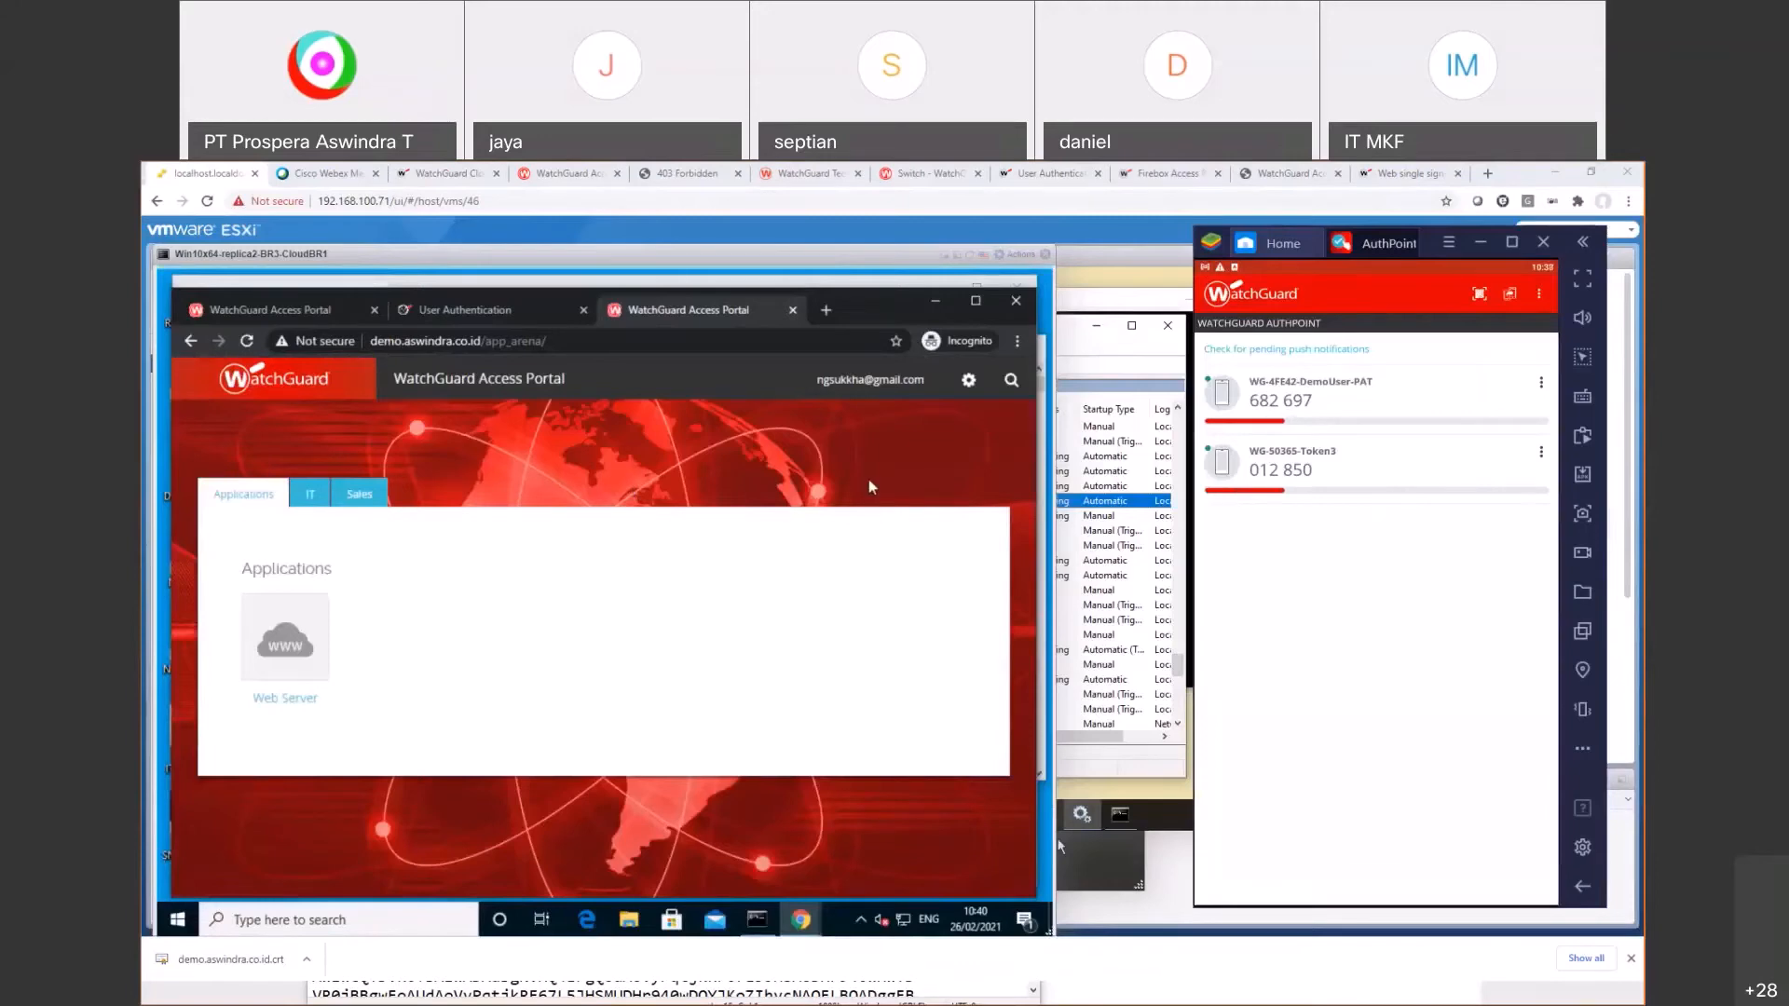
click(969, 390)
Step: Log out of the Access Portal and open the Allow MFA Resource Access Portal policy
click(920, 461)
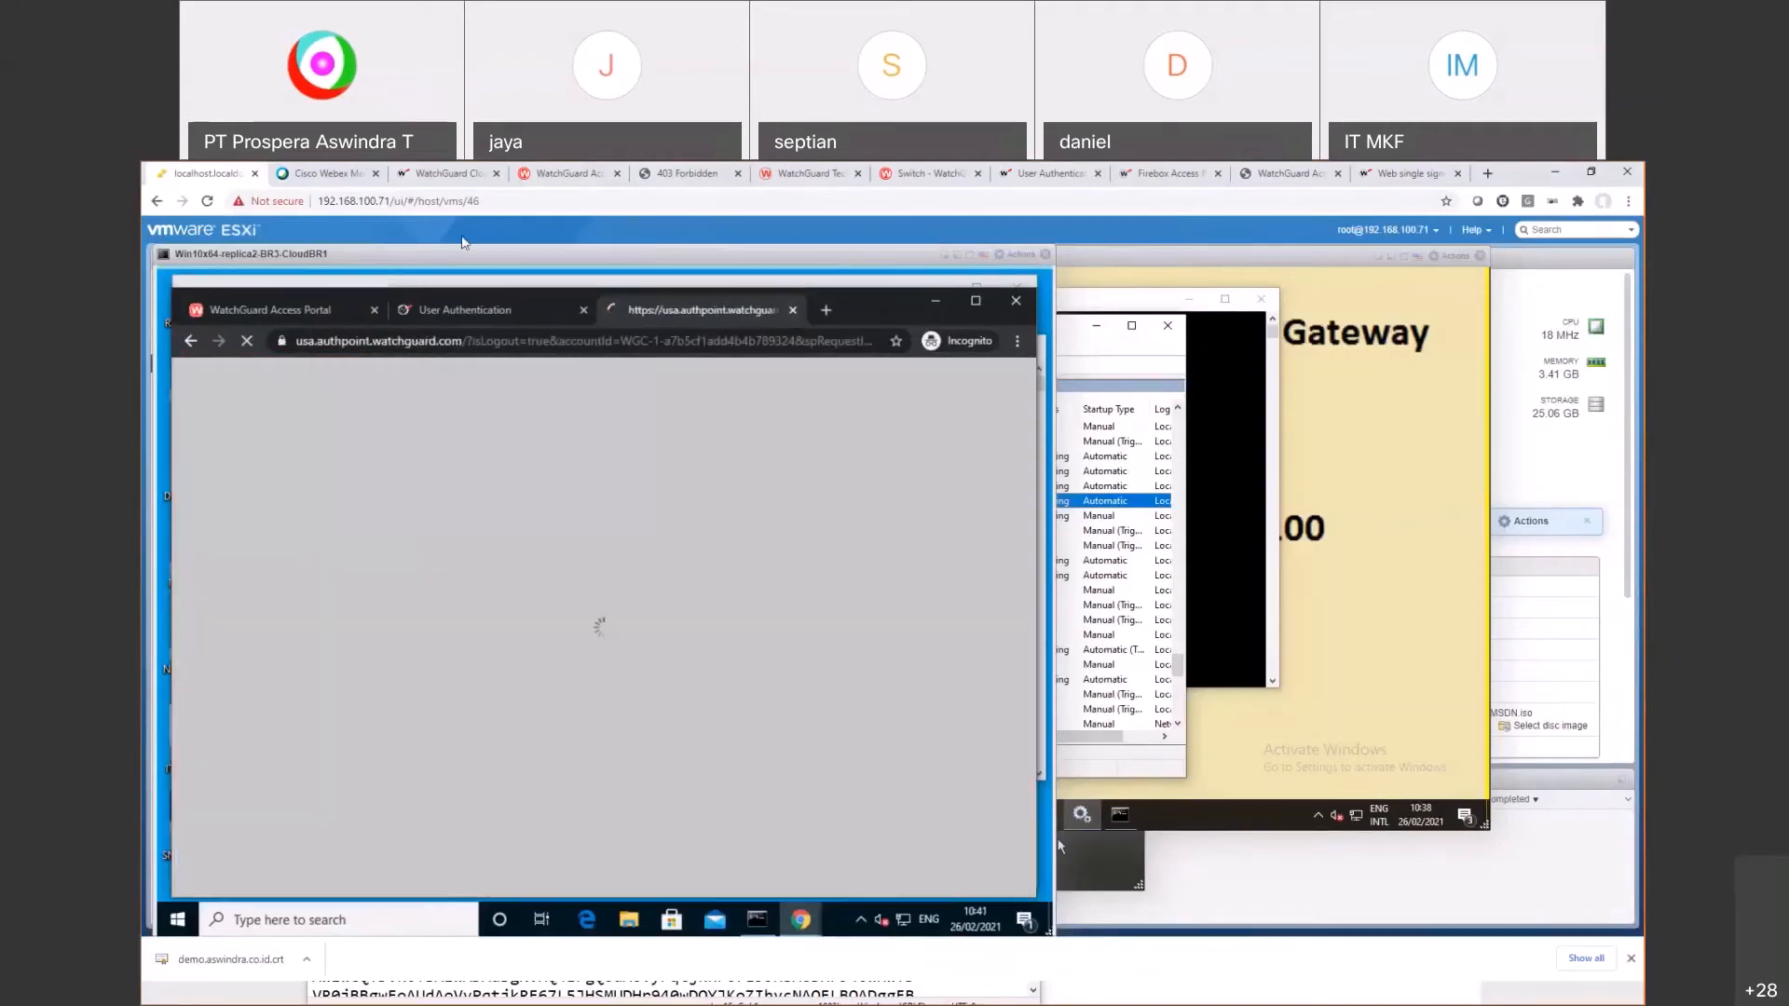
click(484, 174)
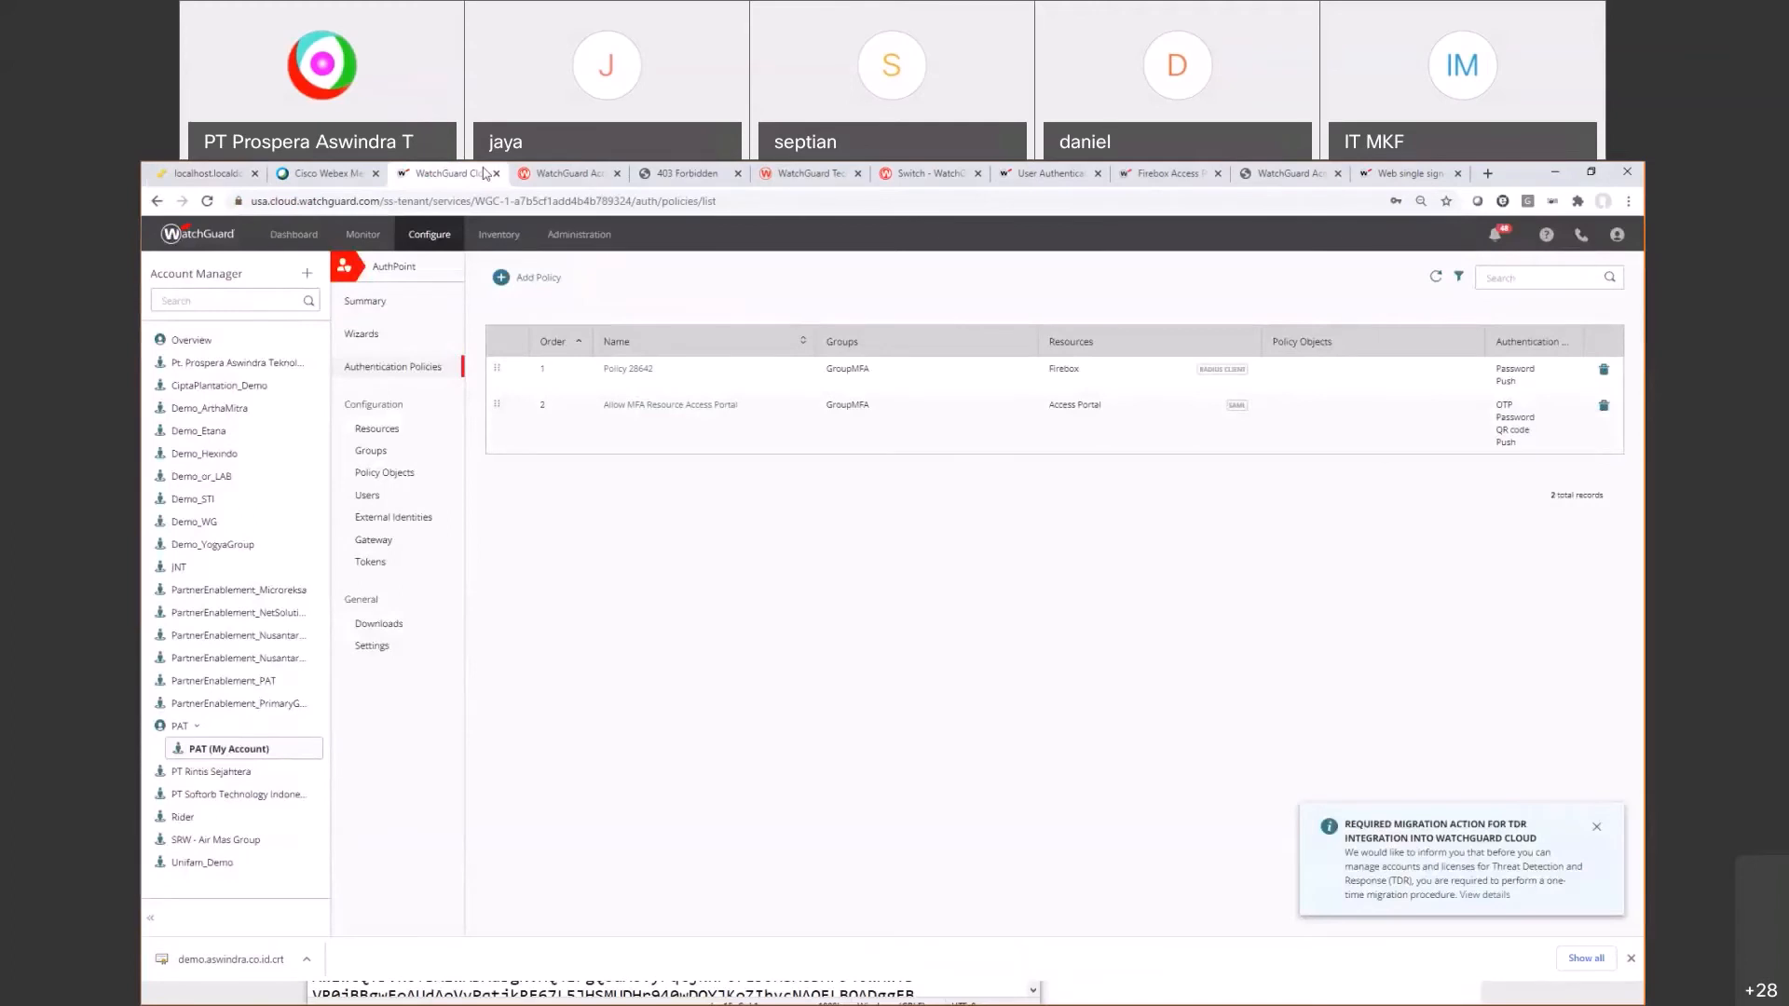
click(663, 407)
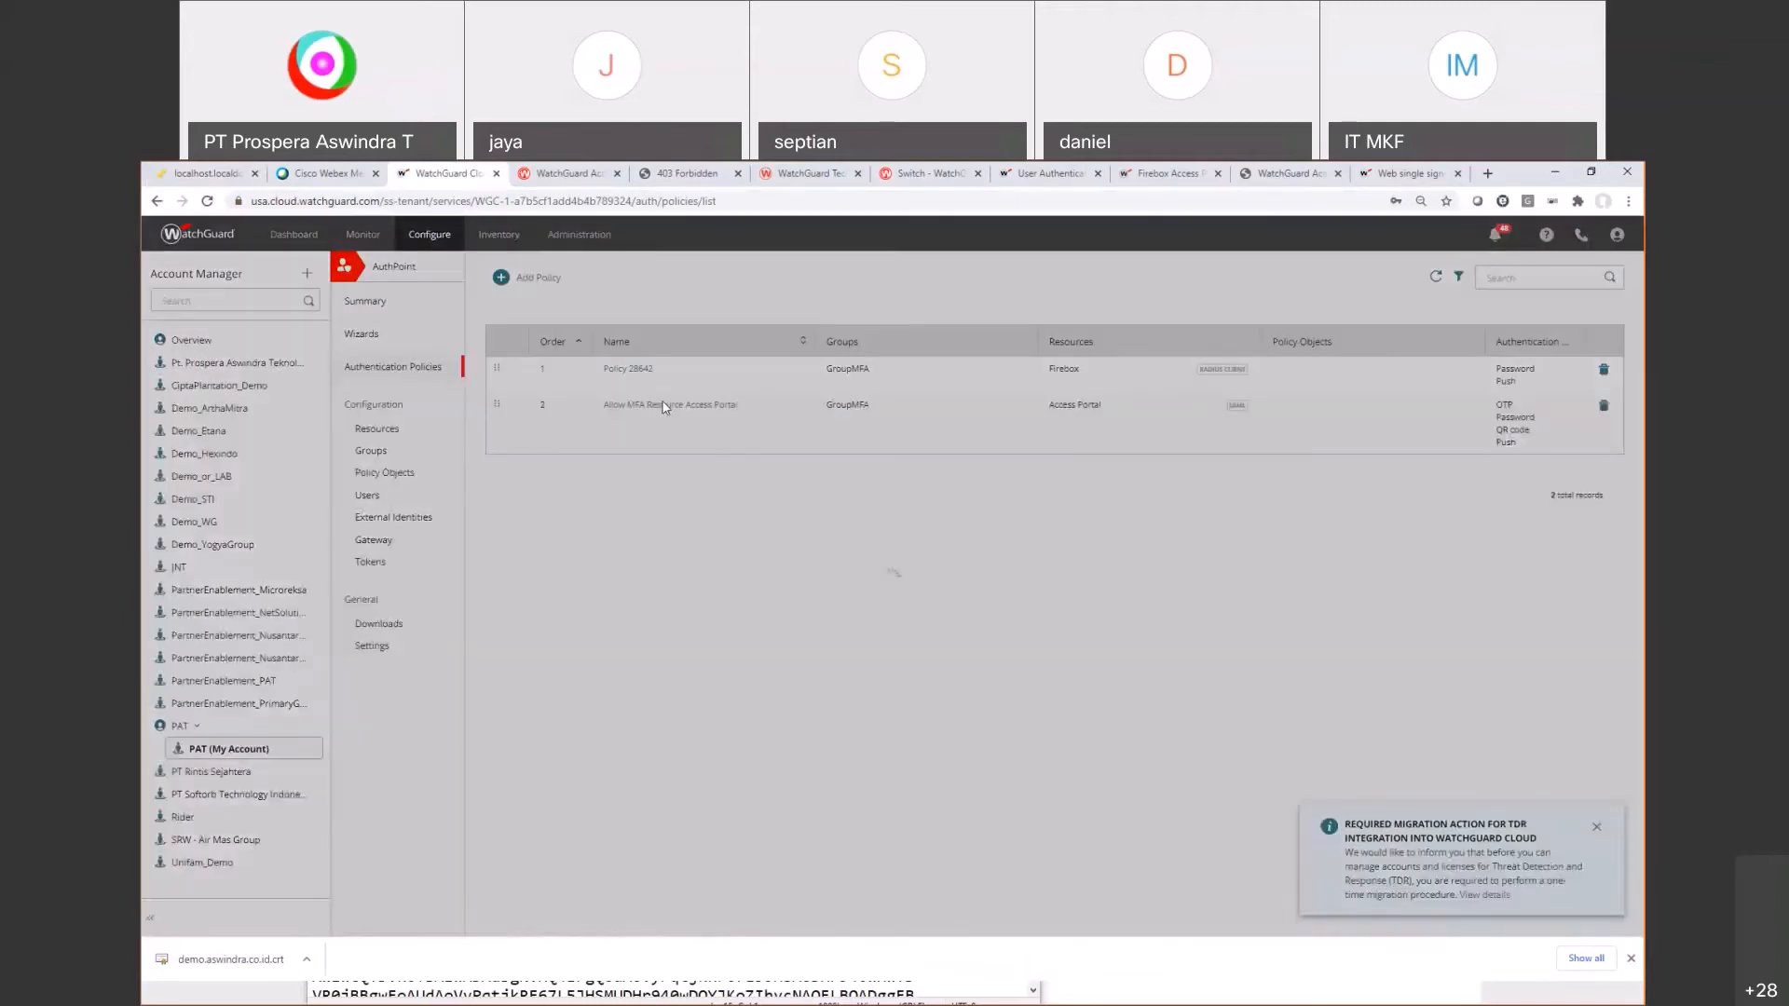
Step: Untick Password, QR Code and OTP, leaving Push only, and save the policy
click(732, 386)
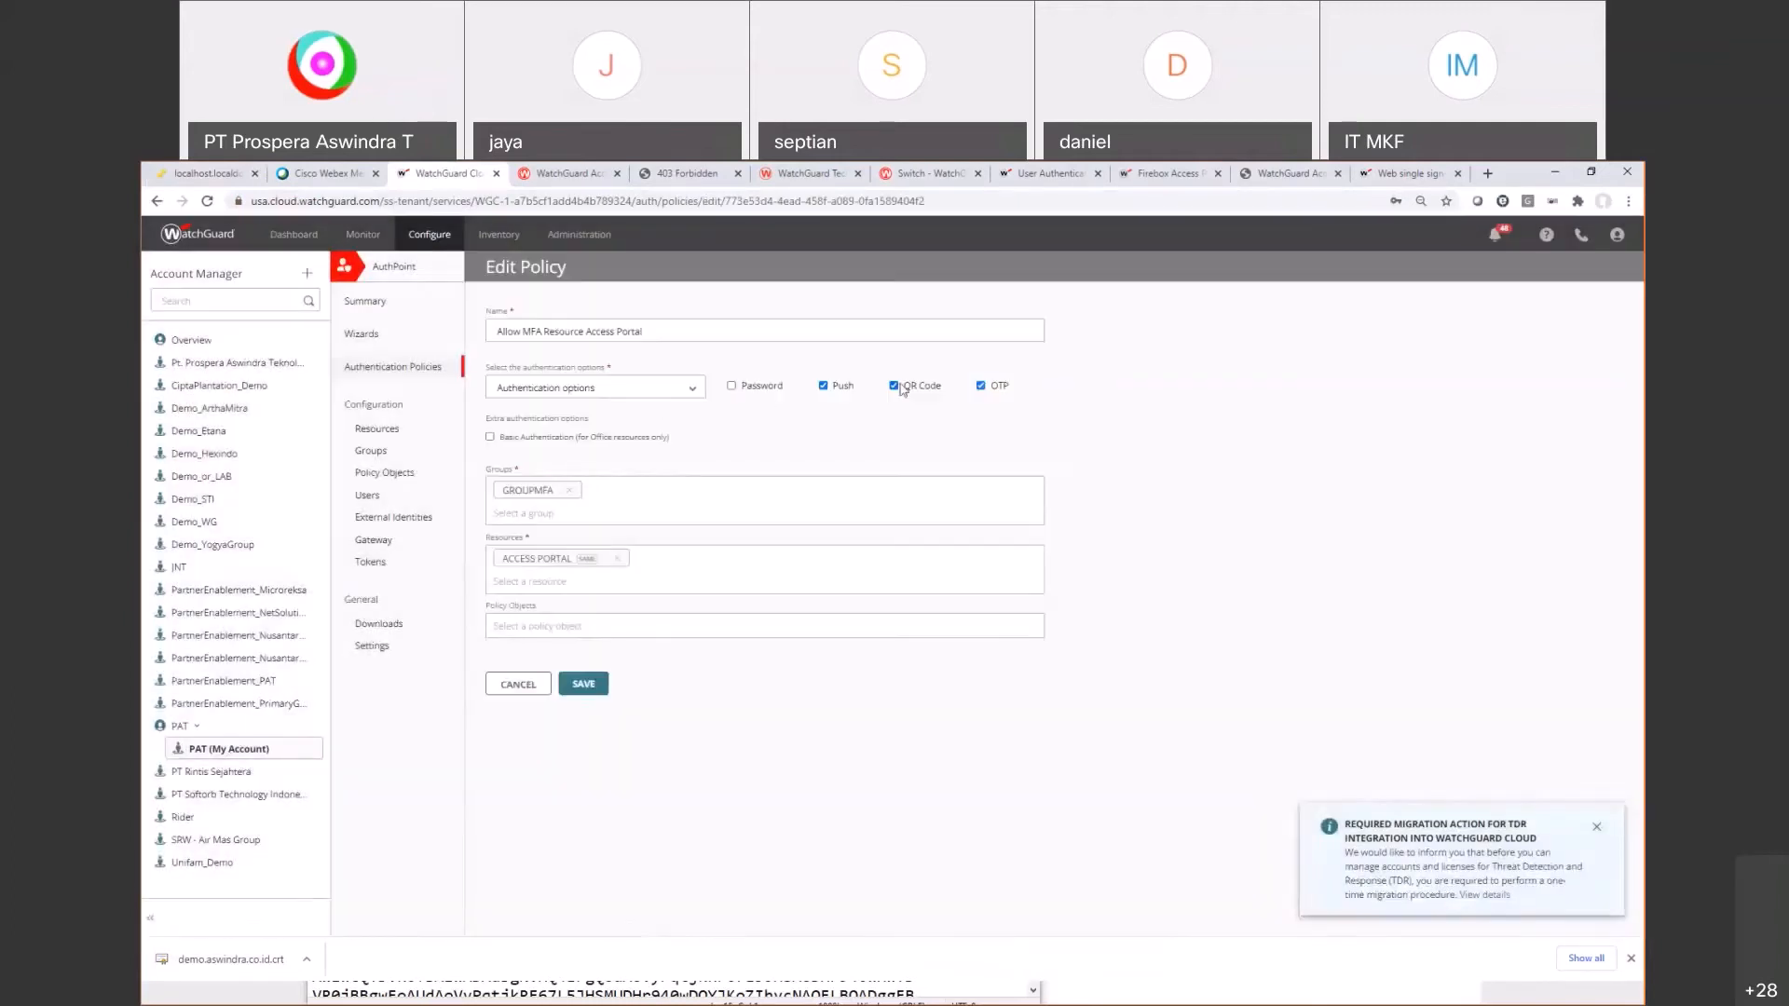
click(895, 385)
click(981, 385)
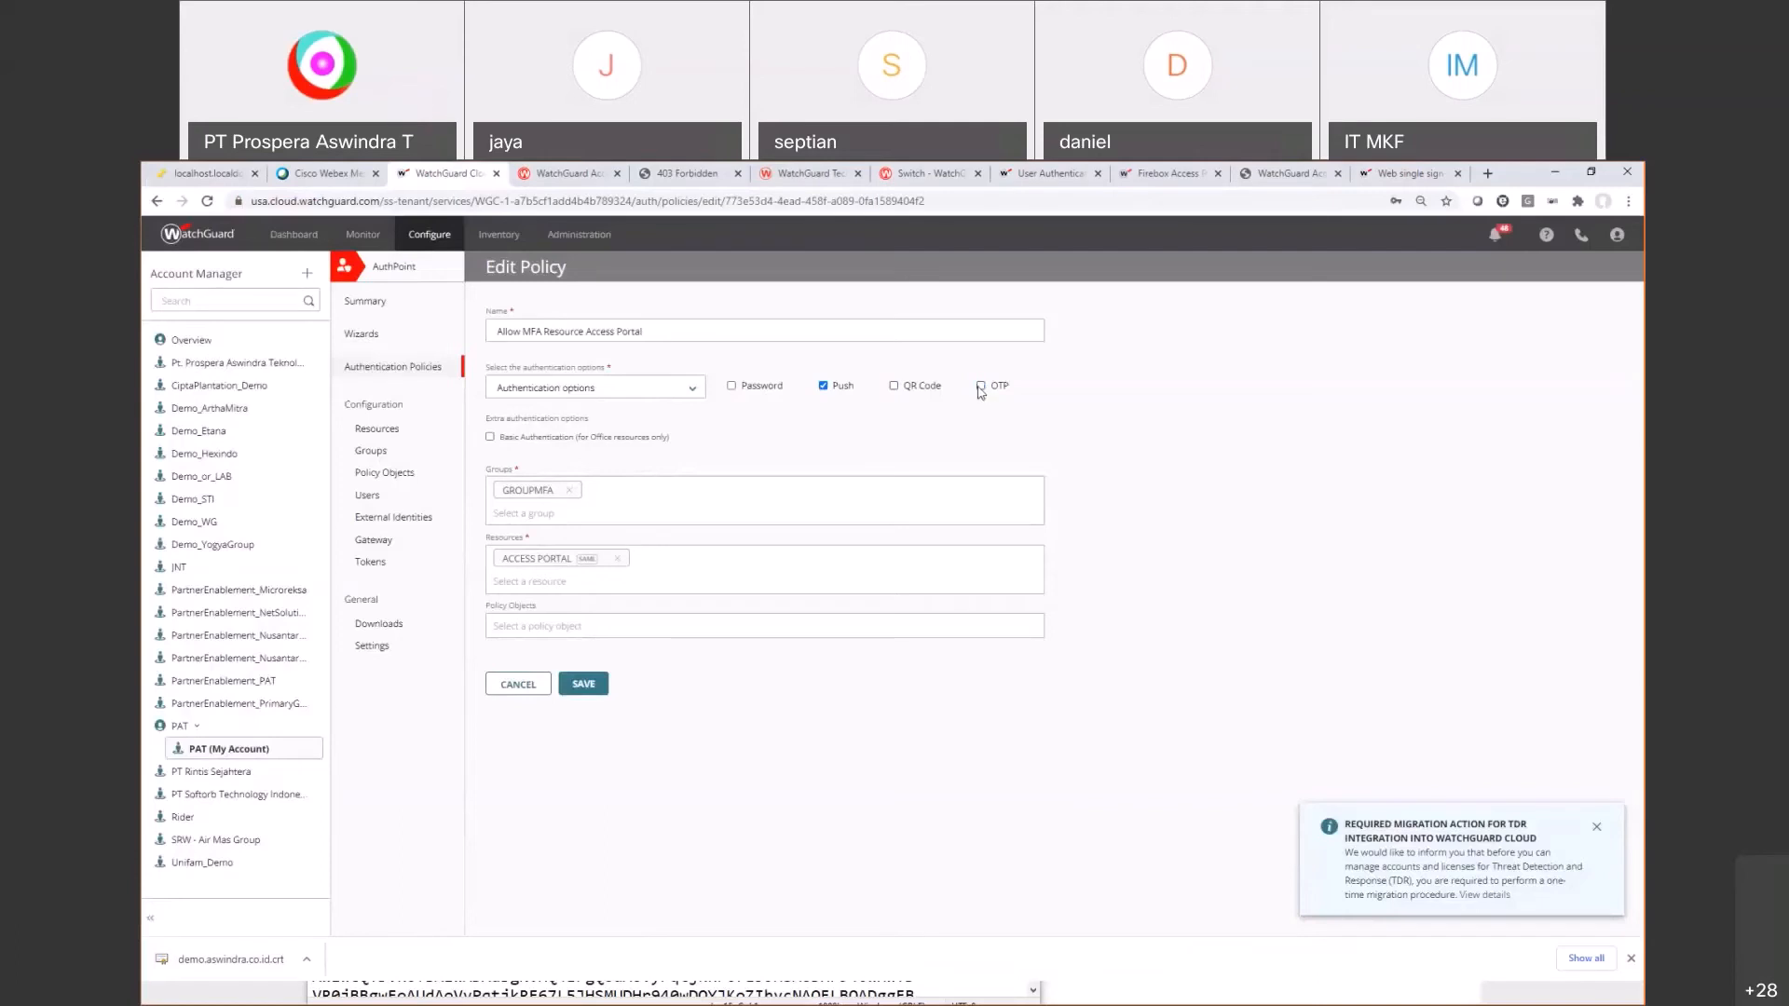
click(584, 685)
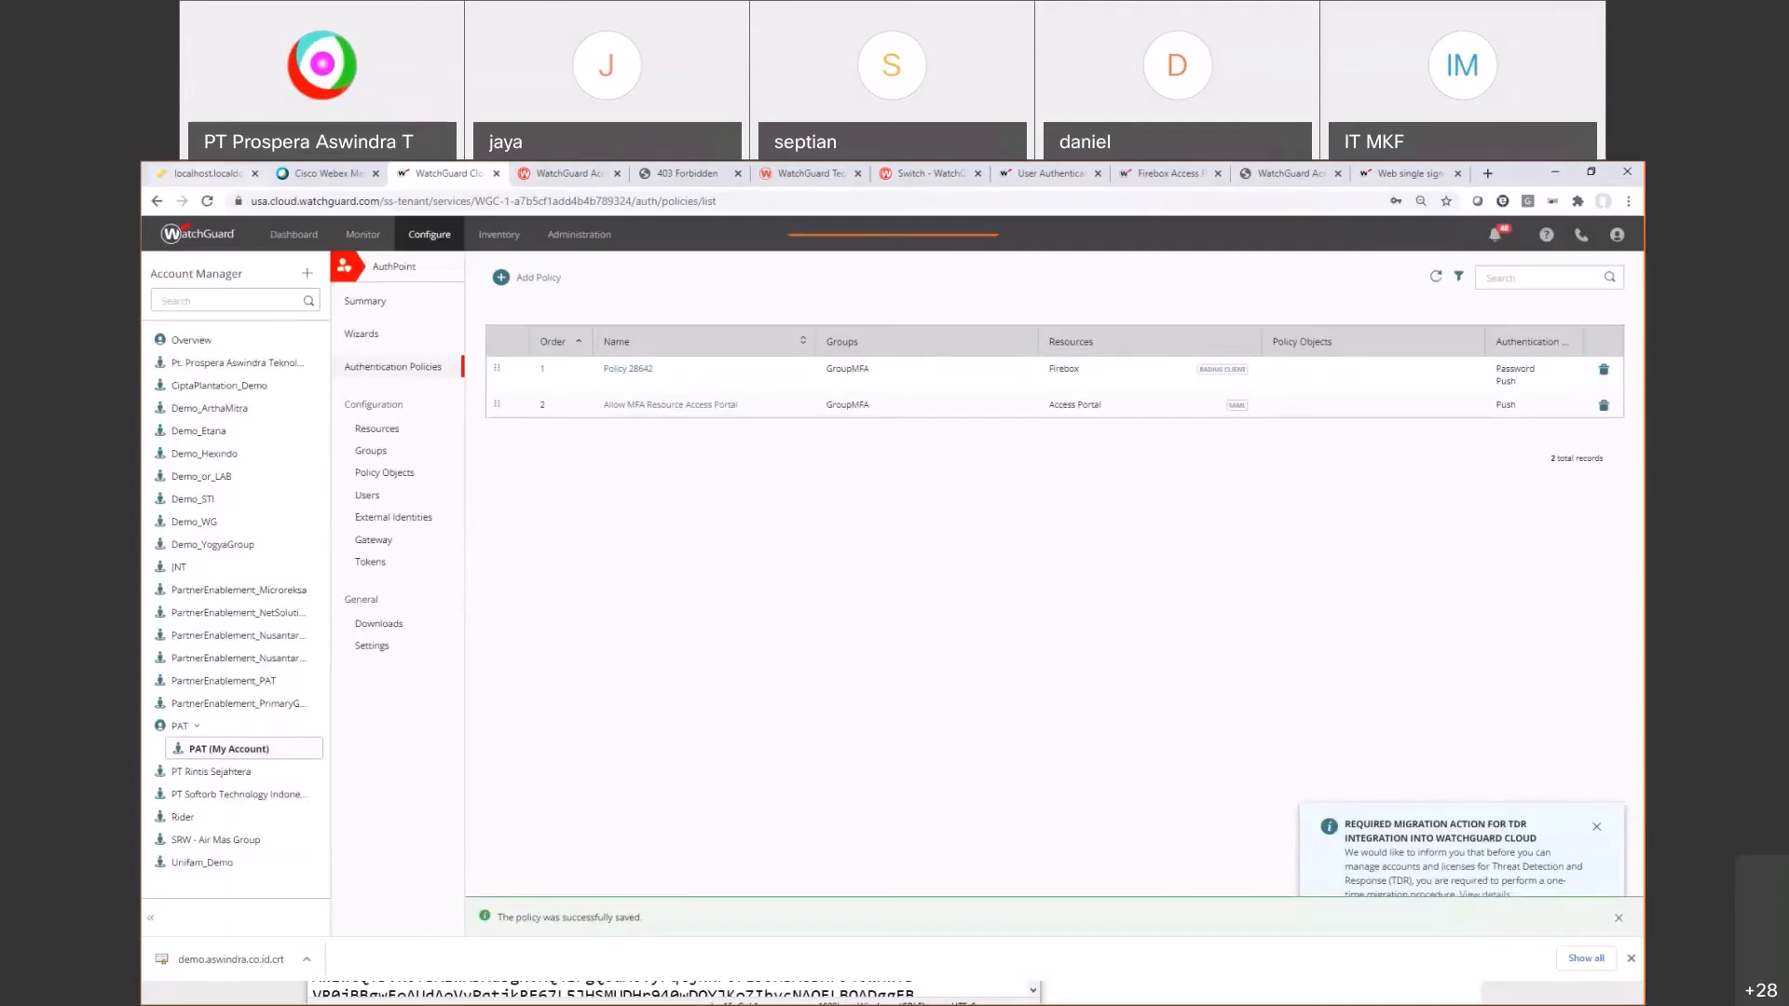
click(177, 172)
click(771, 554)
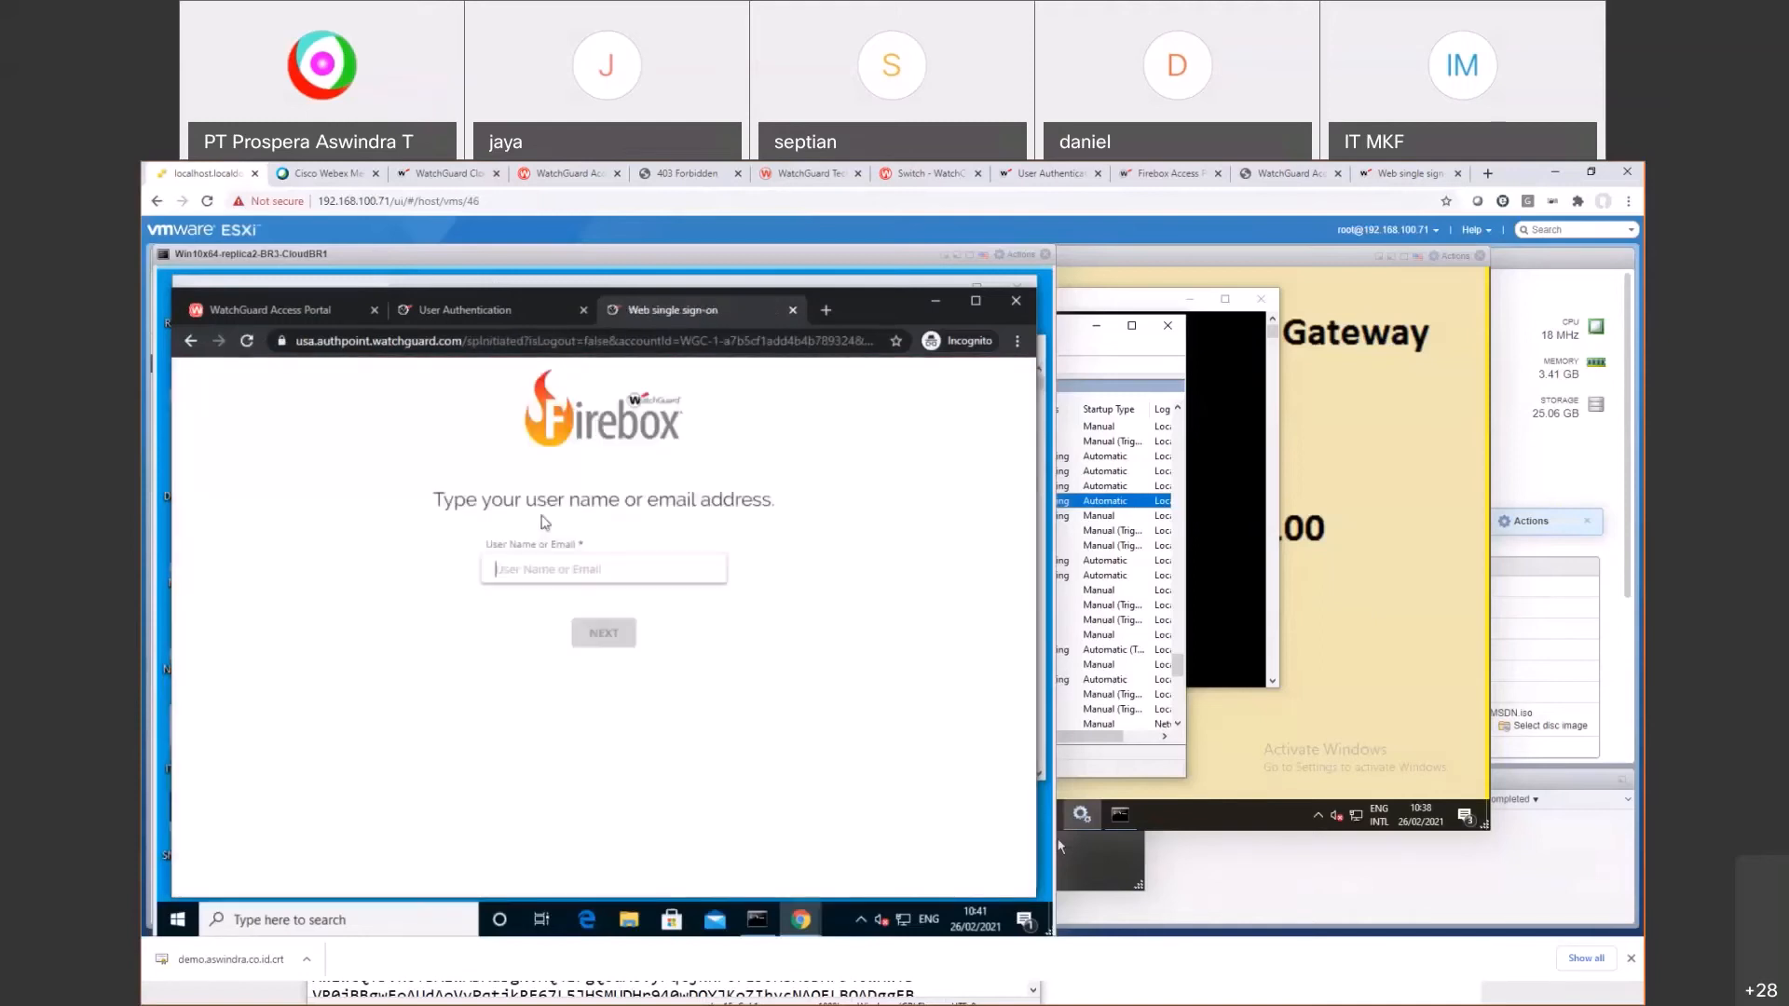
Step: Enter 'userdemo', then correct it to 'demouser' after User not found
text(userdemo)
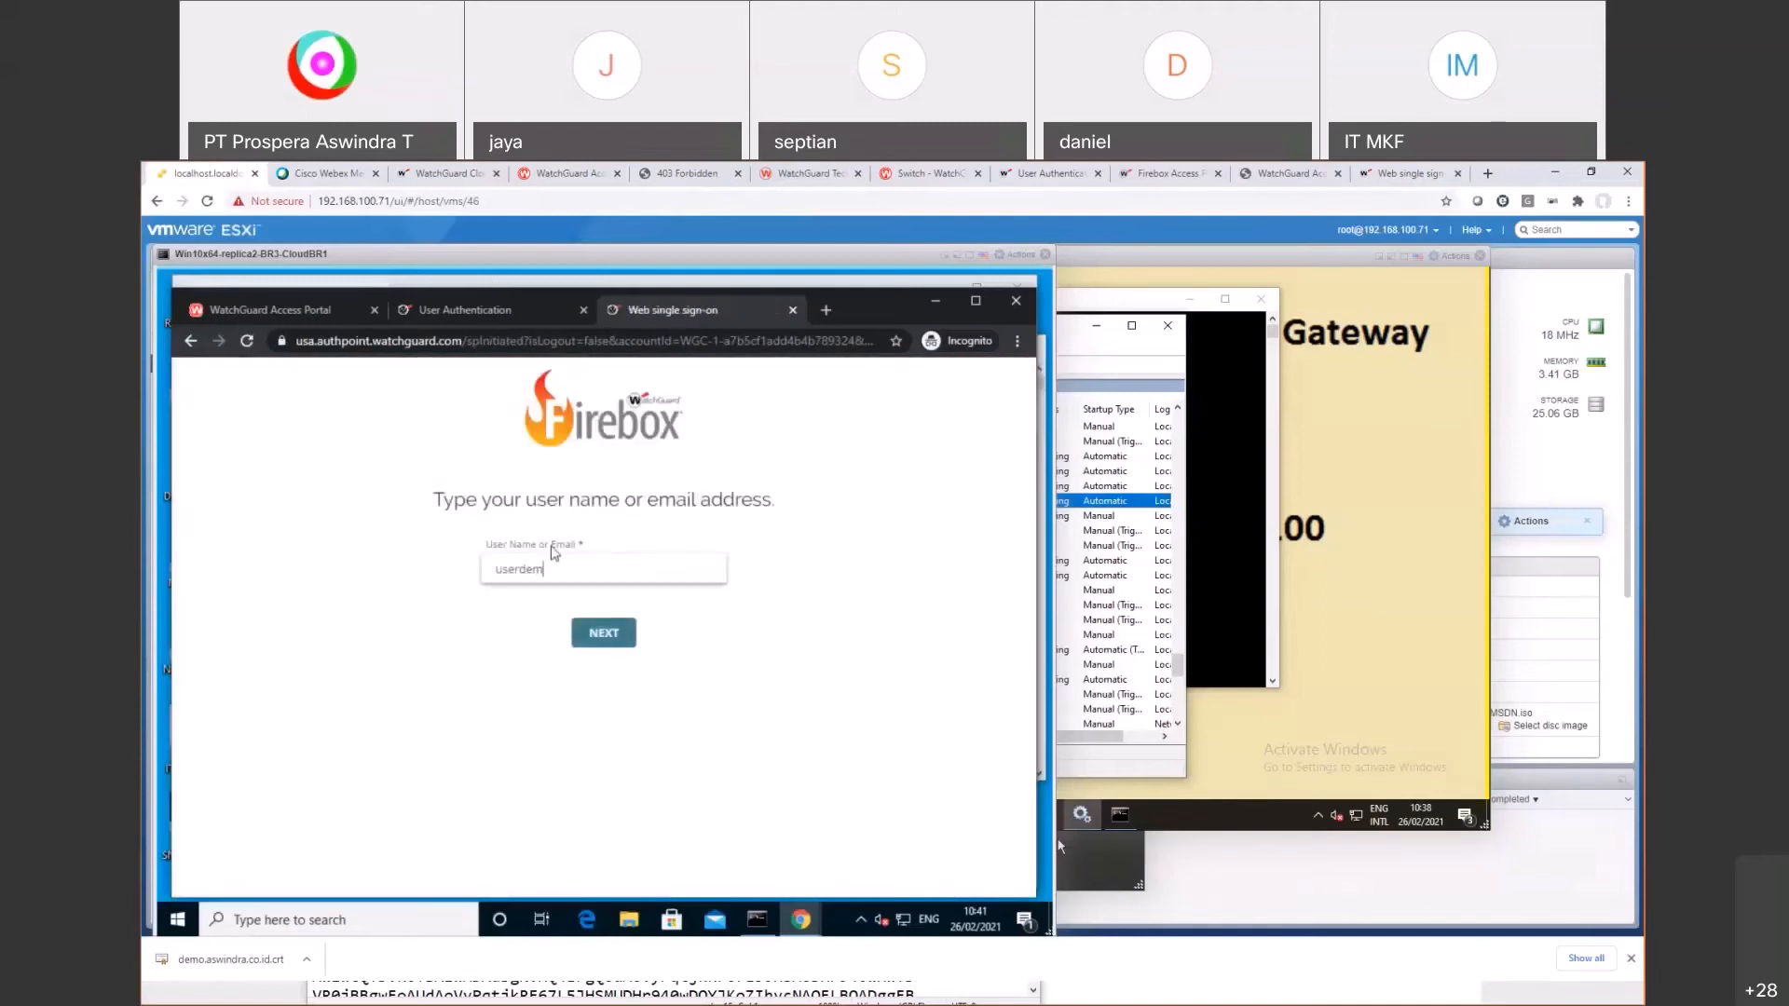
click(621, 643)
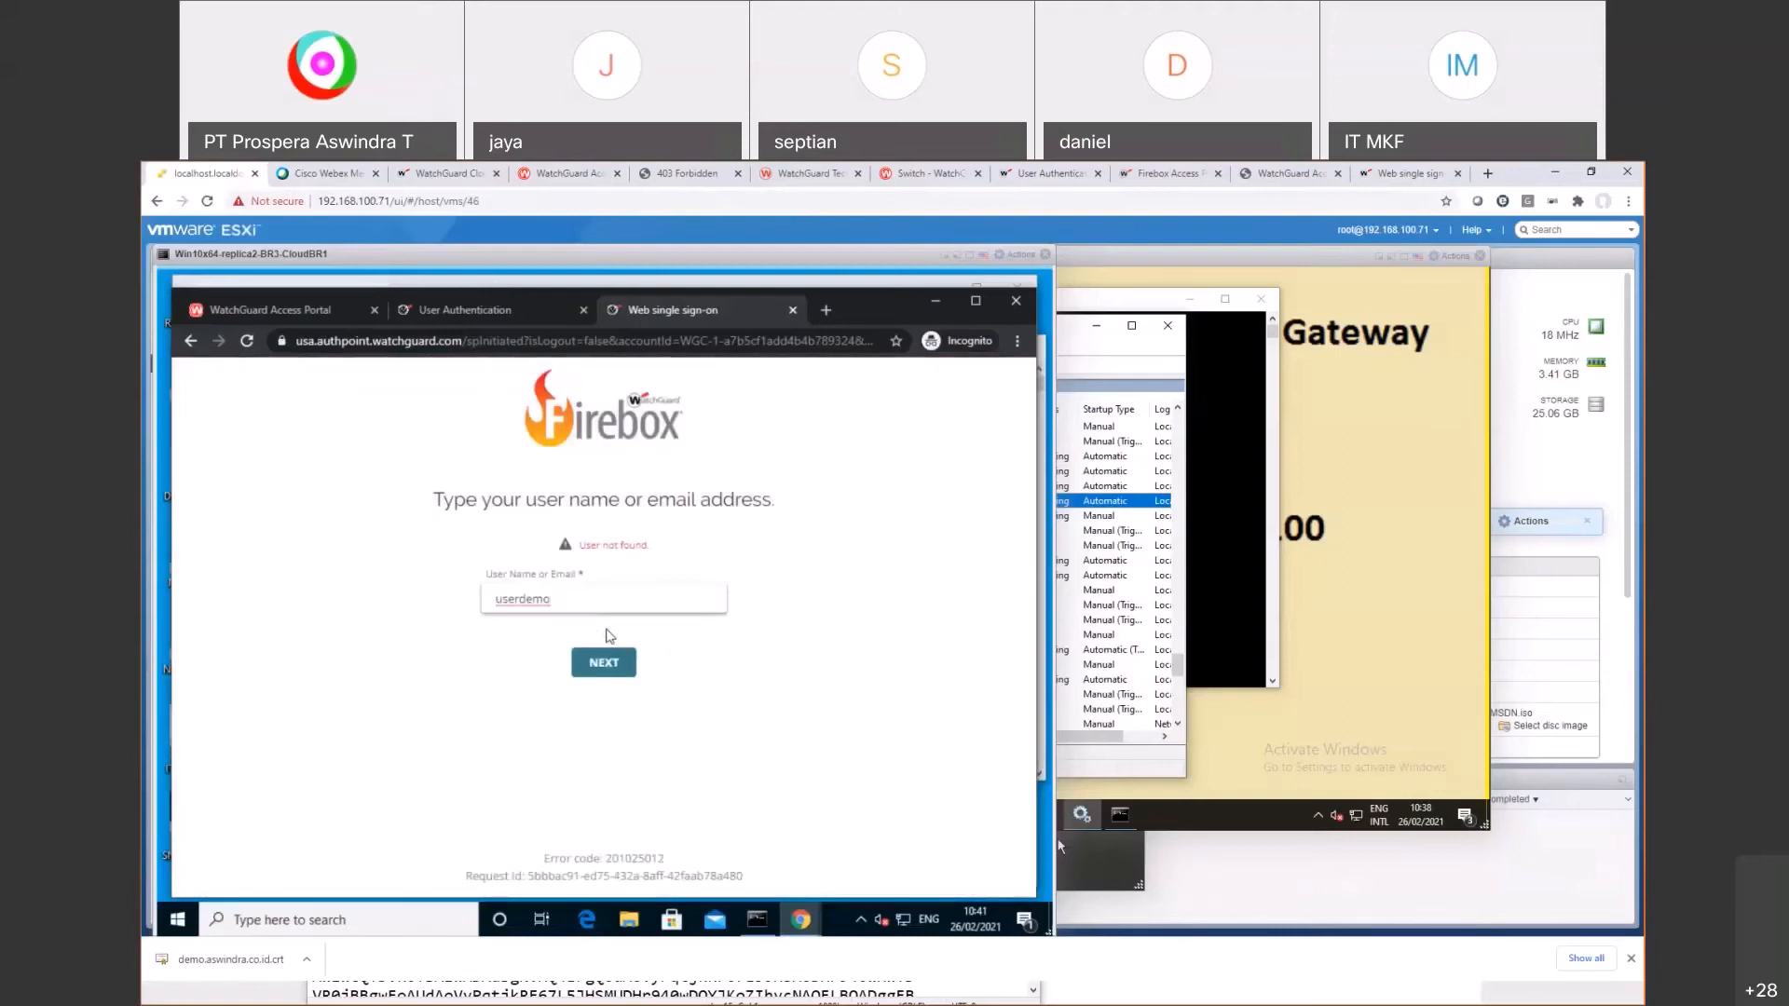
double_click(566, 591)
text(demouser)
click(600, 635)
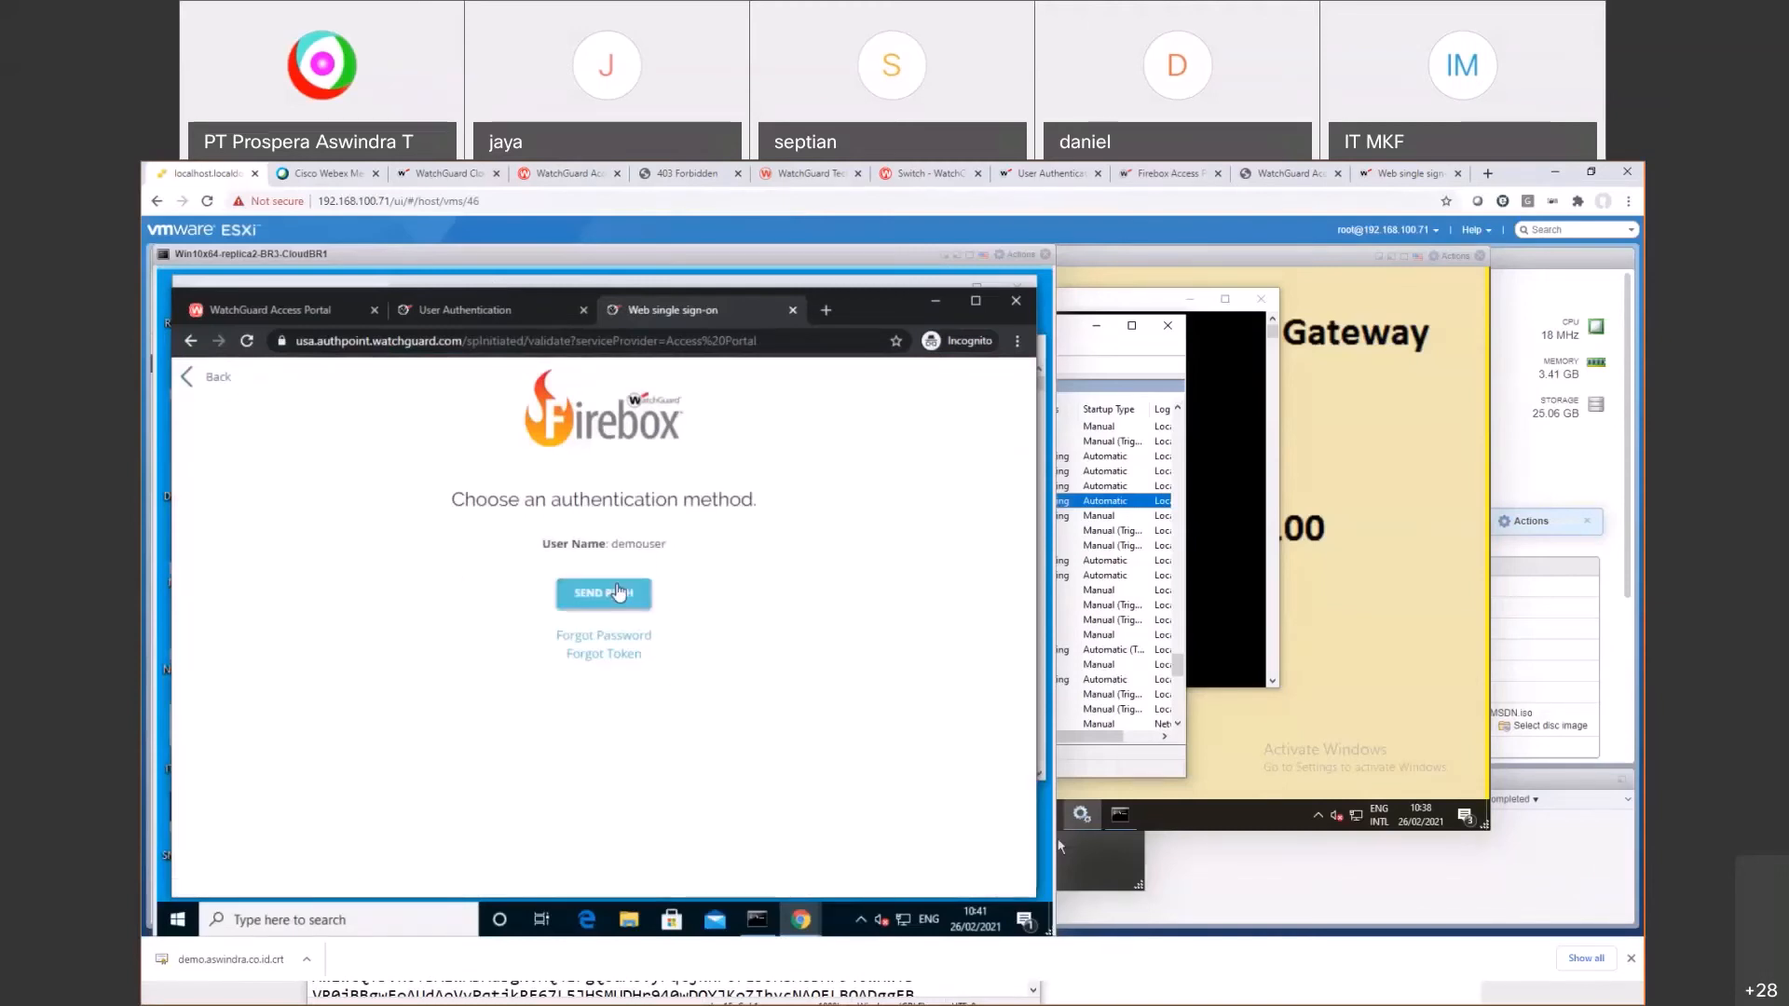
Step: Send a push and approve the sign-in in the AuthPoint app
click(619, 591)
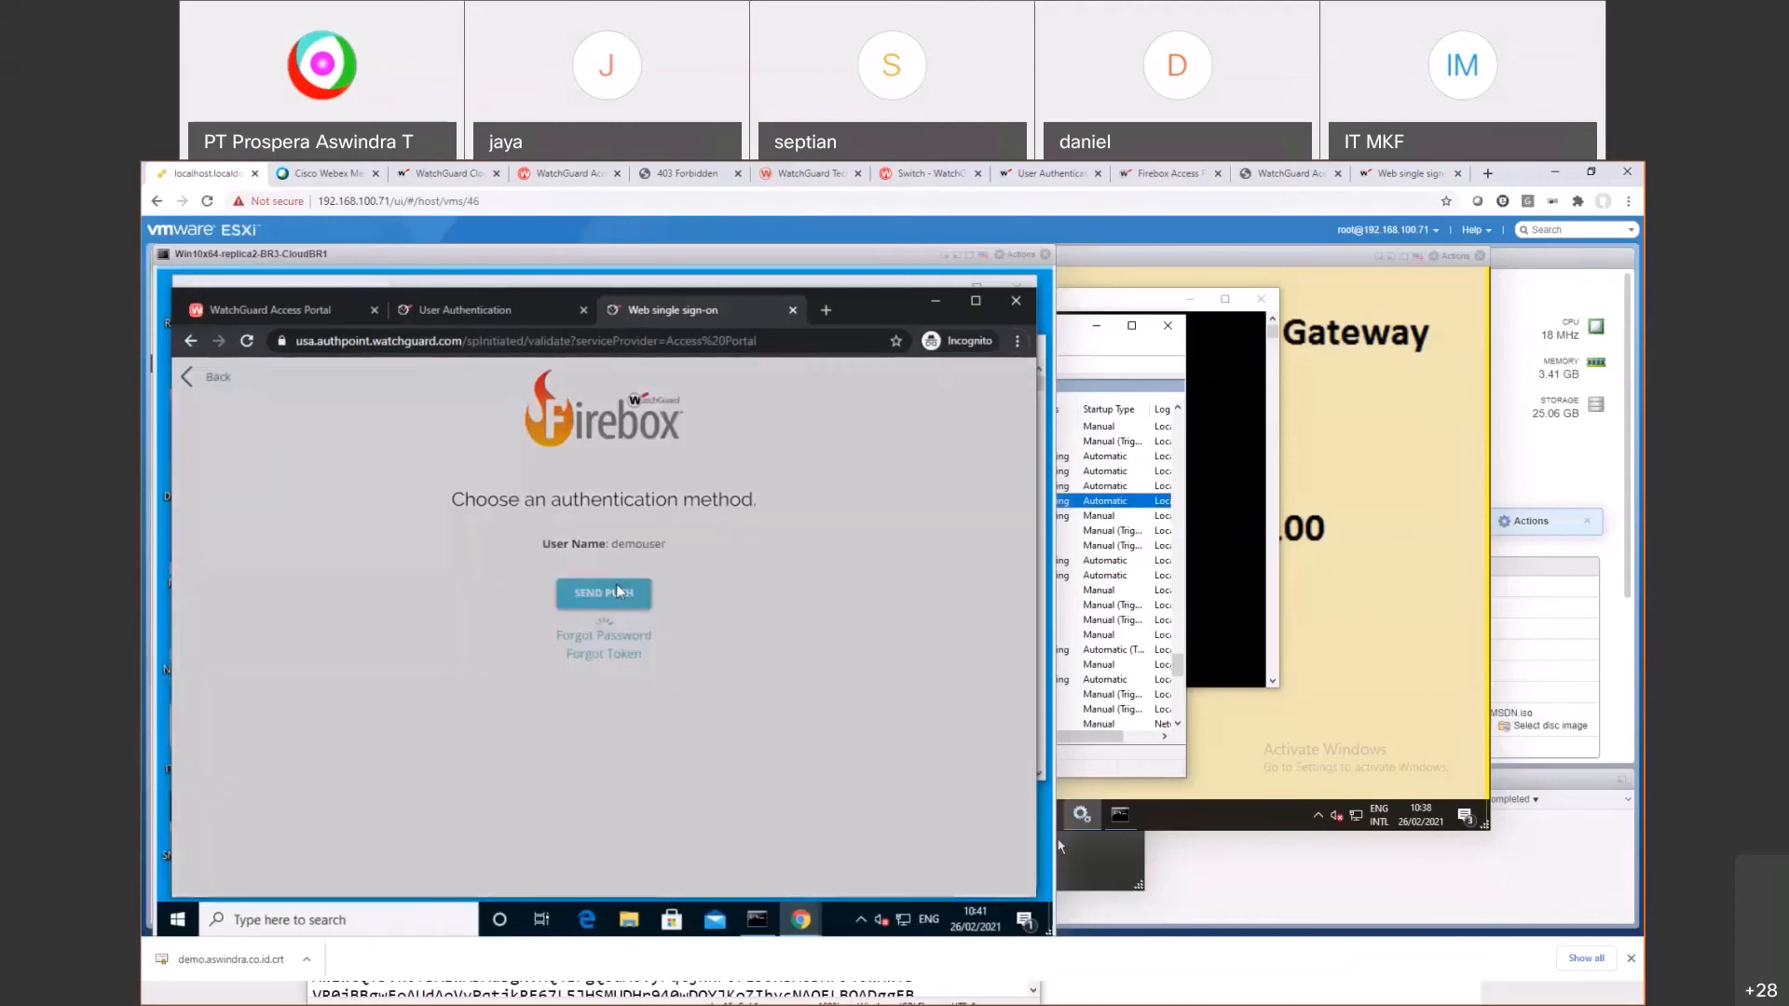
key(alt+Tab)
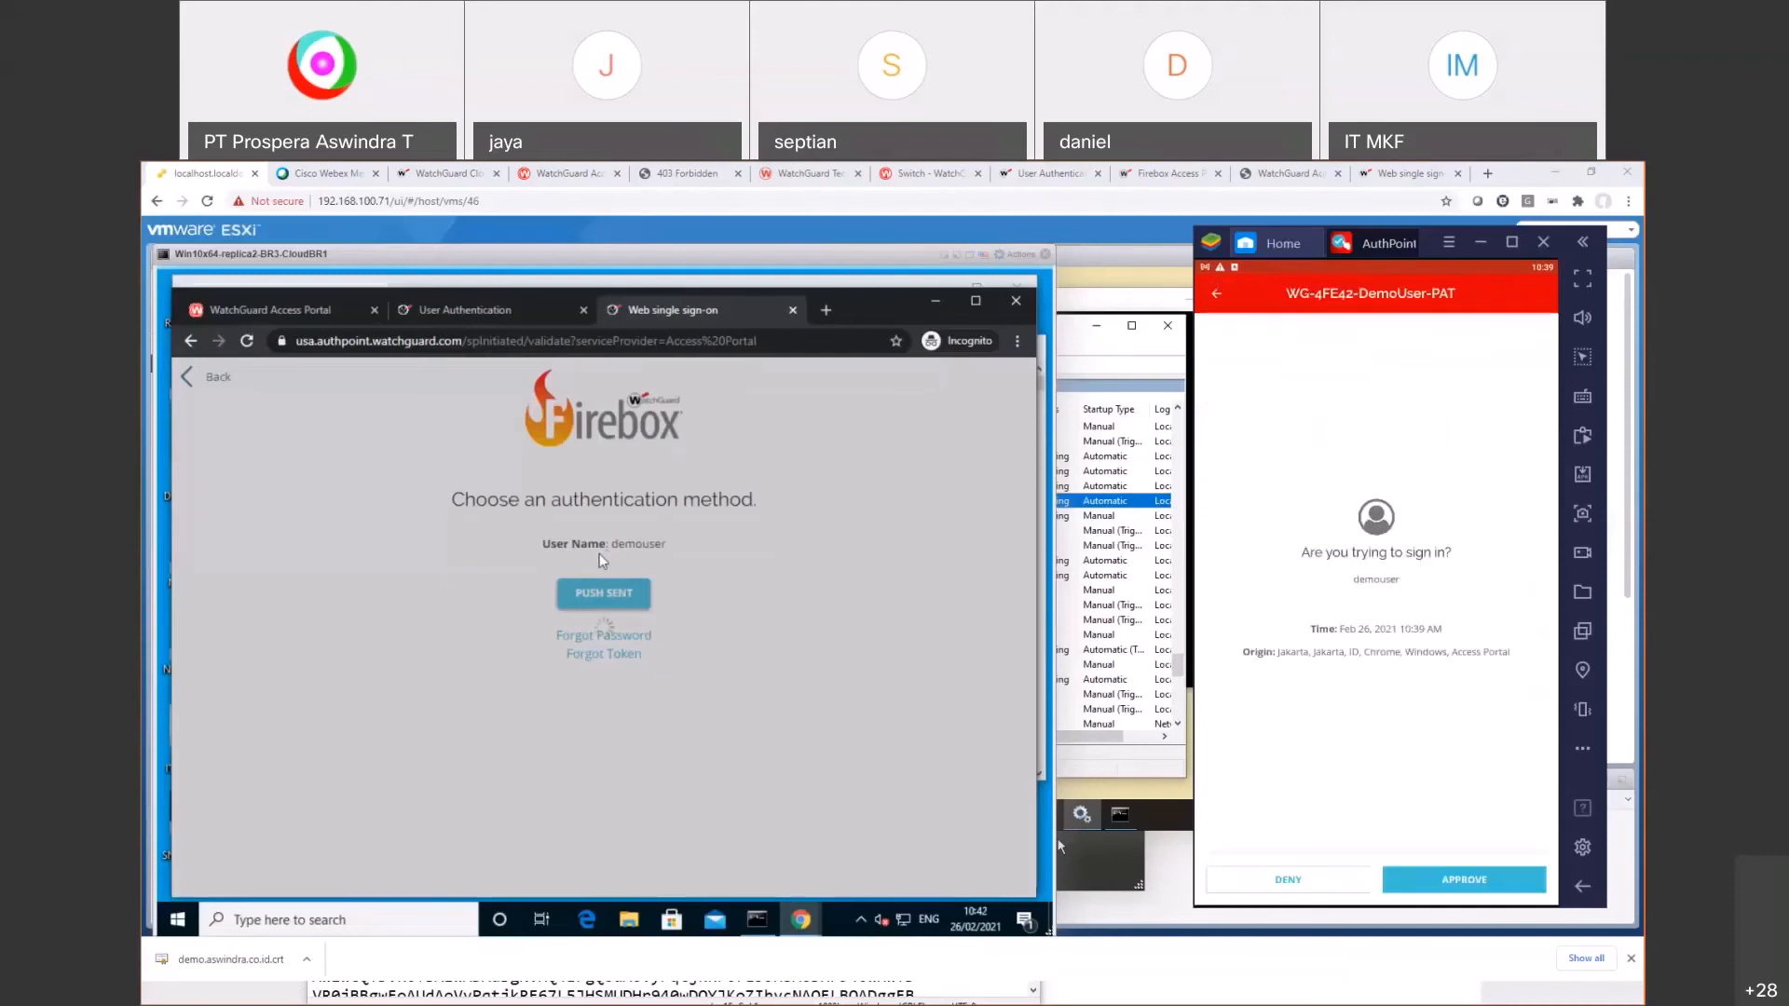
click(1432, 881)
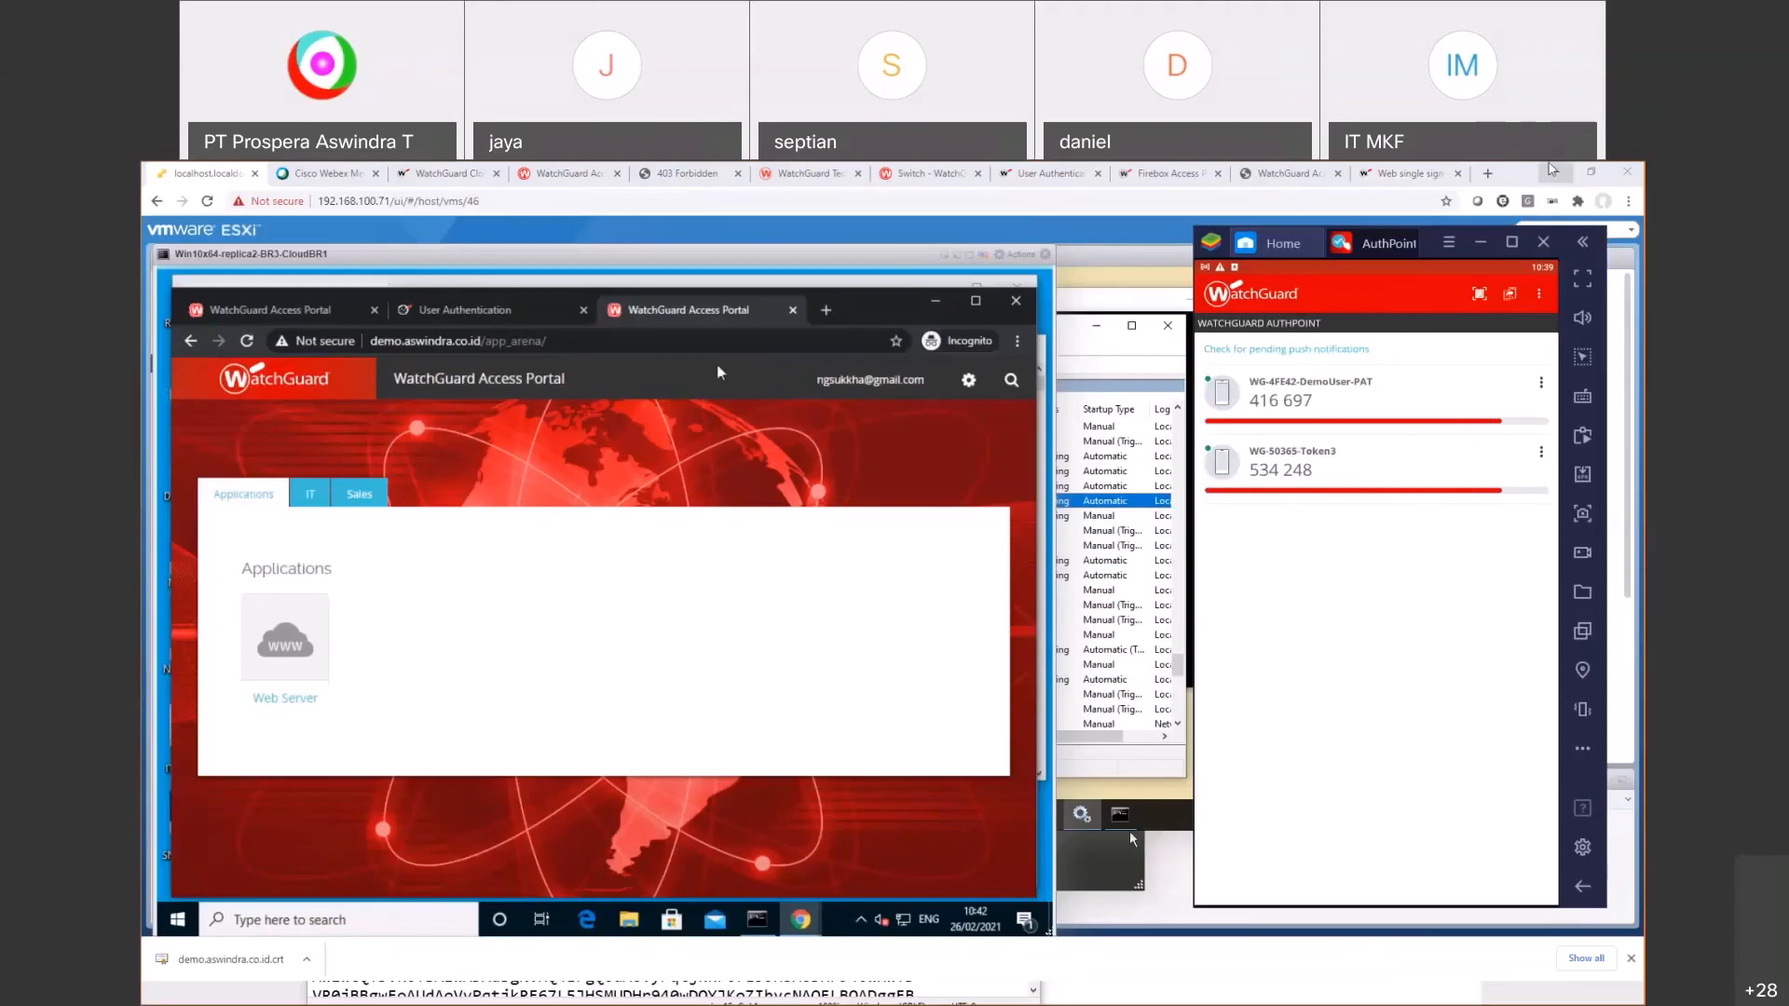
Step: Minimize Chrome and switch to the MFA & Access Portal Integration Demo slide show
click(1552, 170)
click(534, 295)
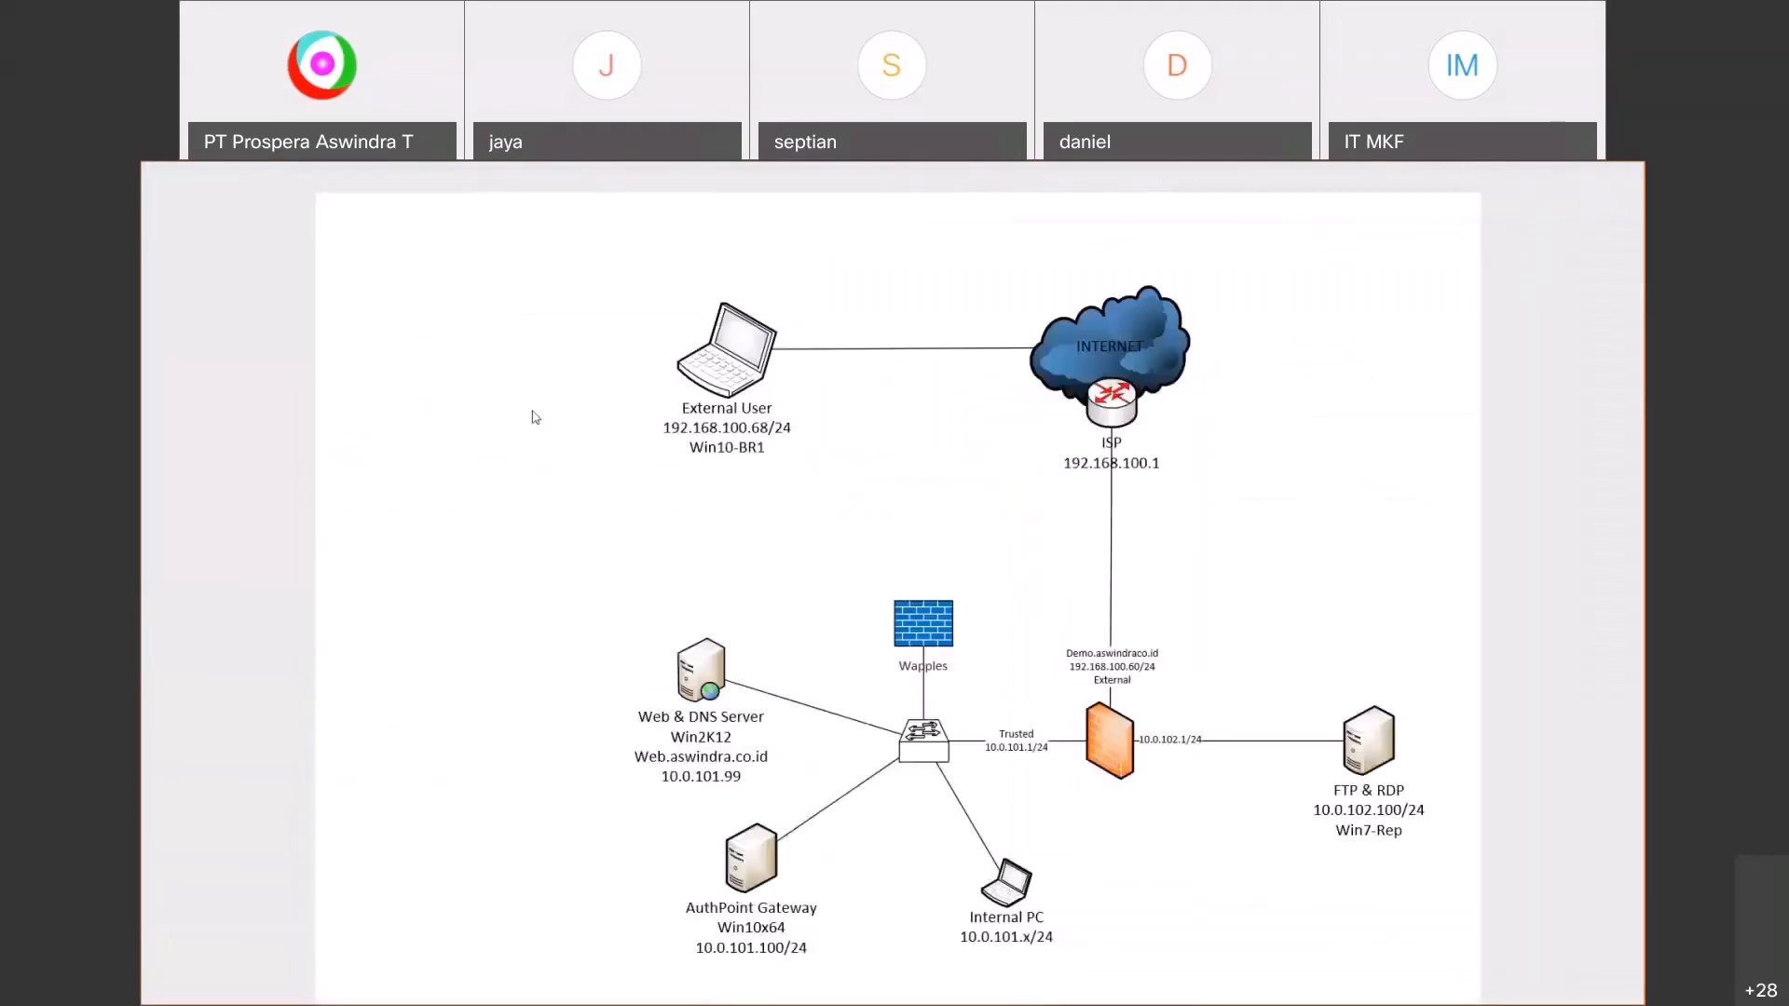
key(alt+Tab)
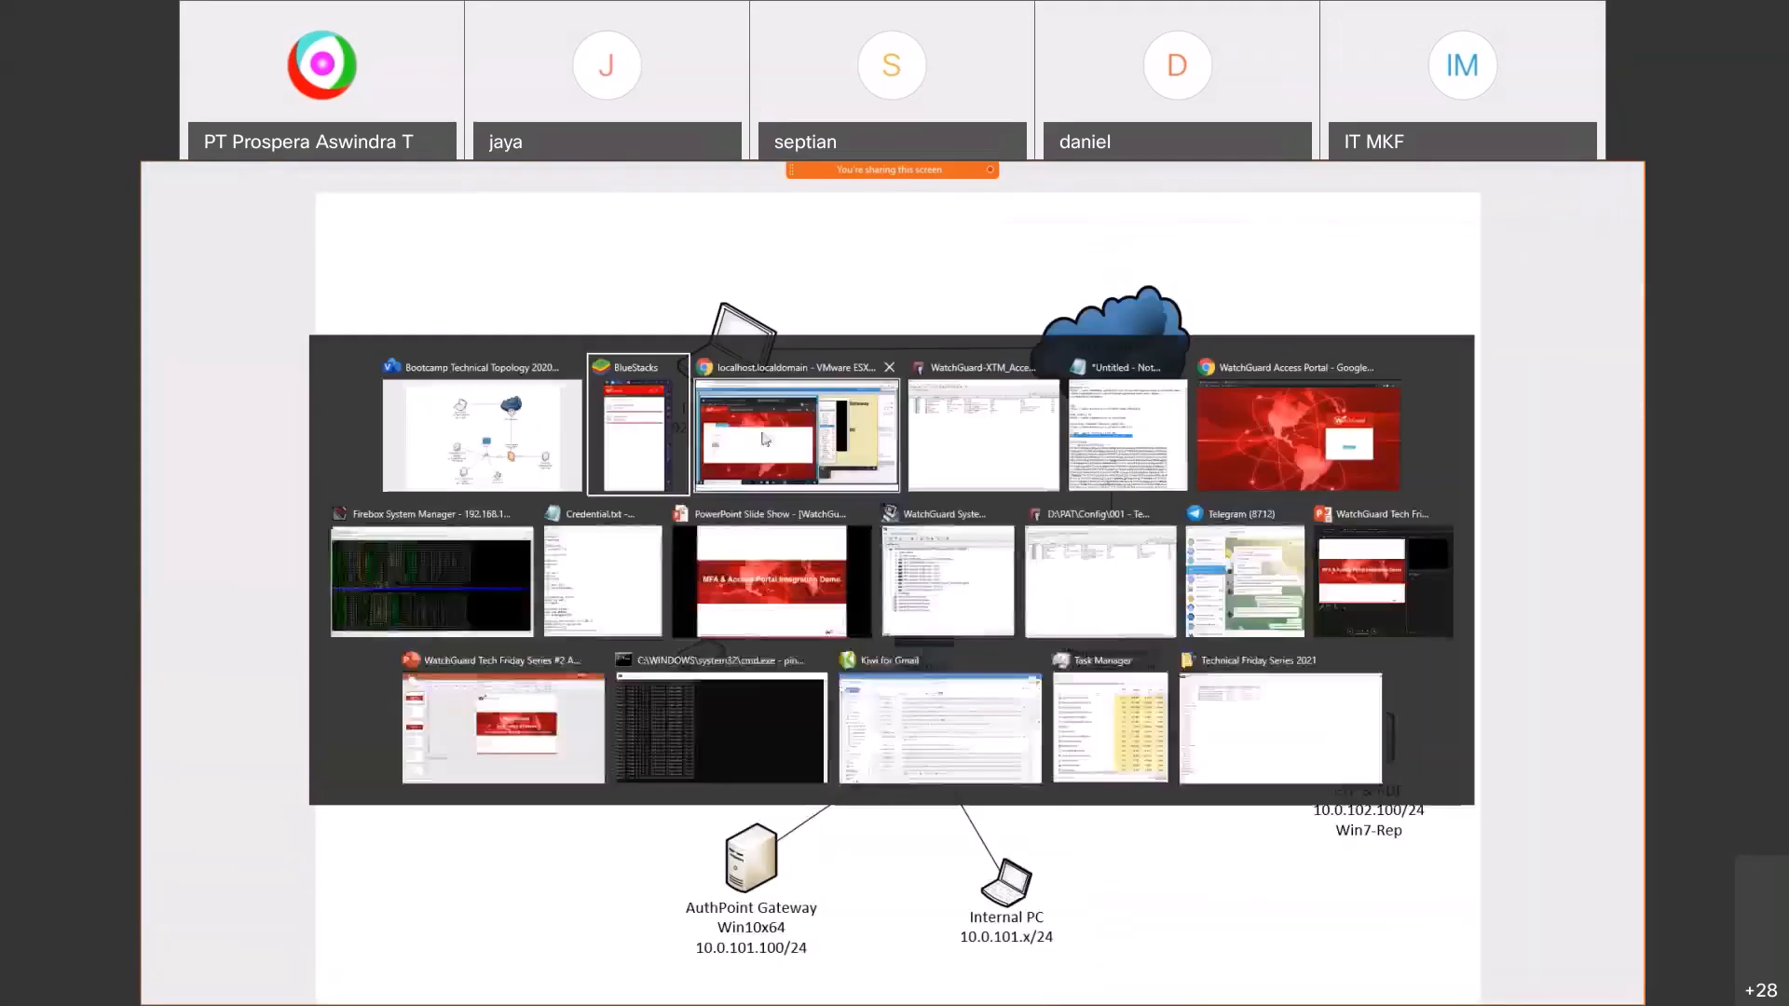
click(748, 553)
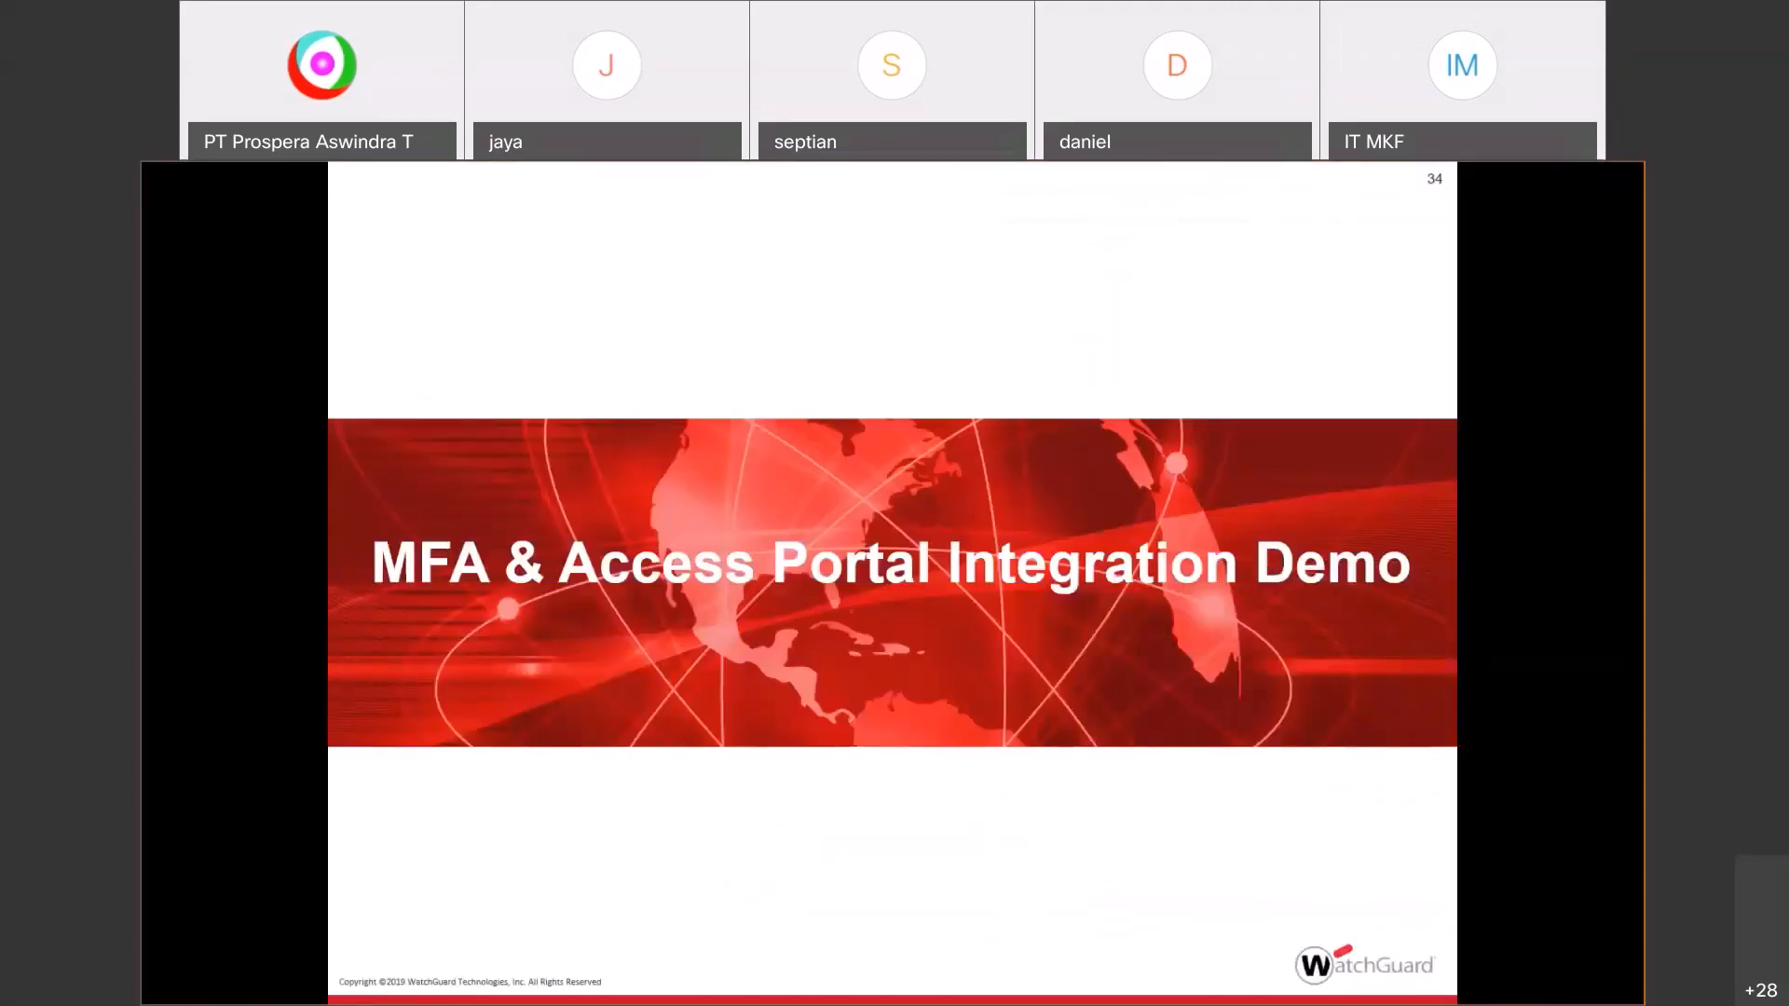